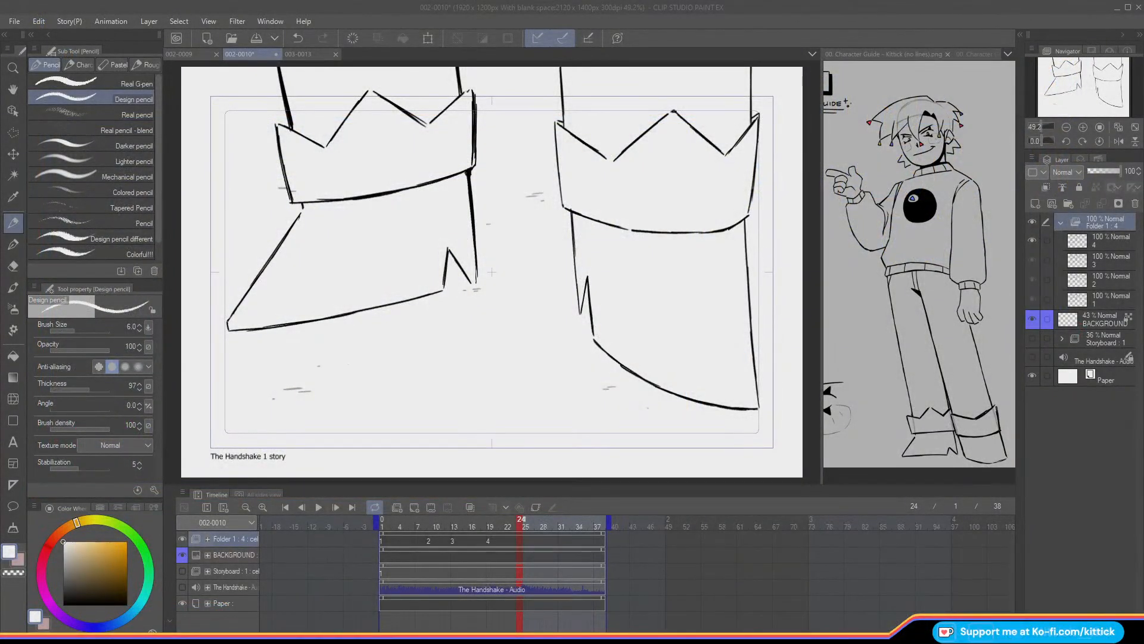
- Switch to the 002-0009 animation, set the drawing colour to black and take up the hard eraser
click(178, 54)
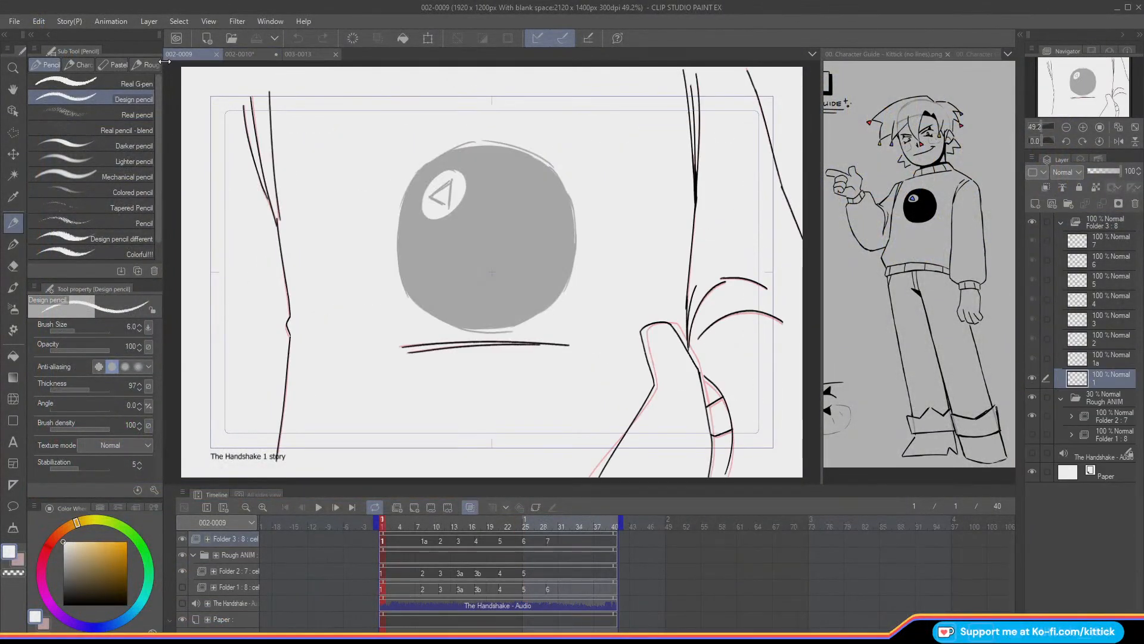
click(63, 605)
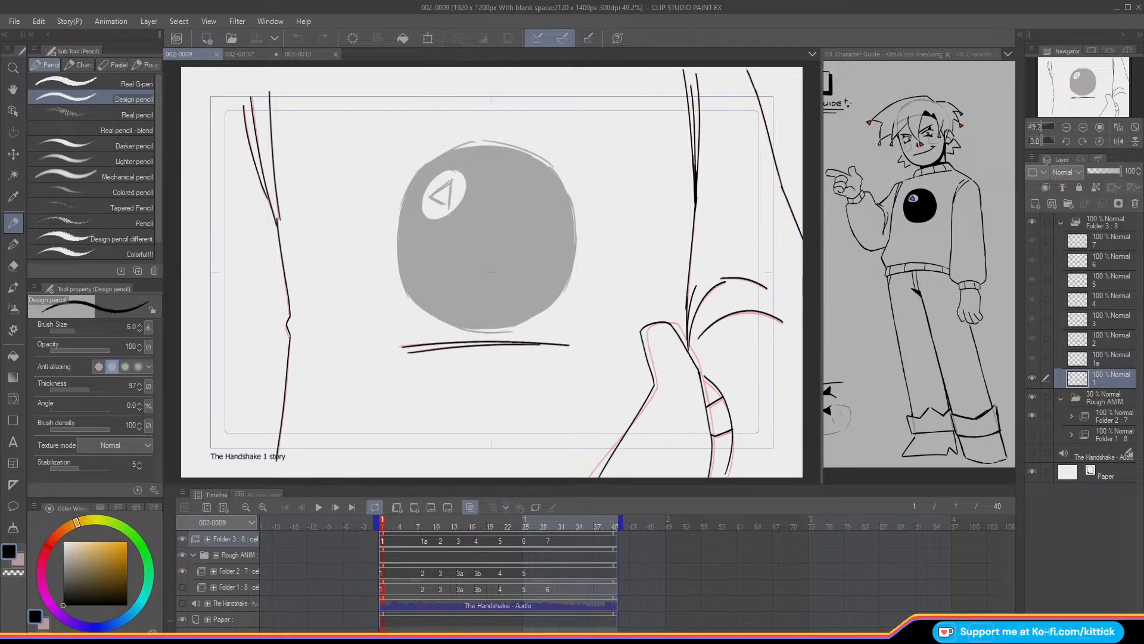
click(13, 266)
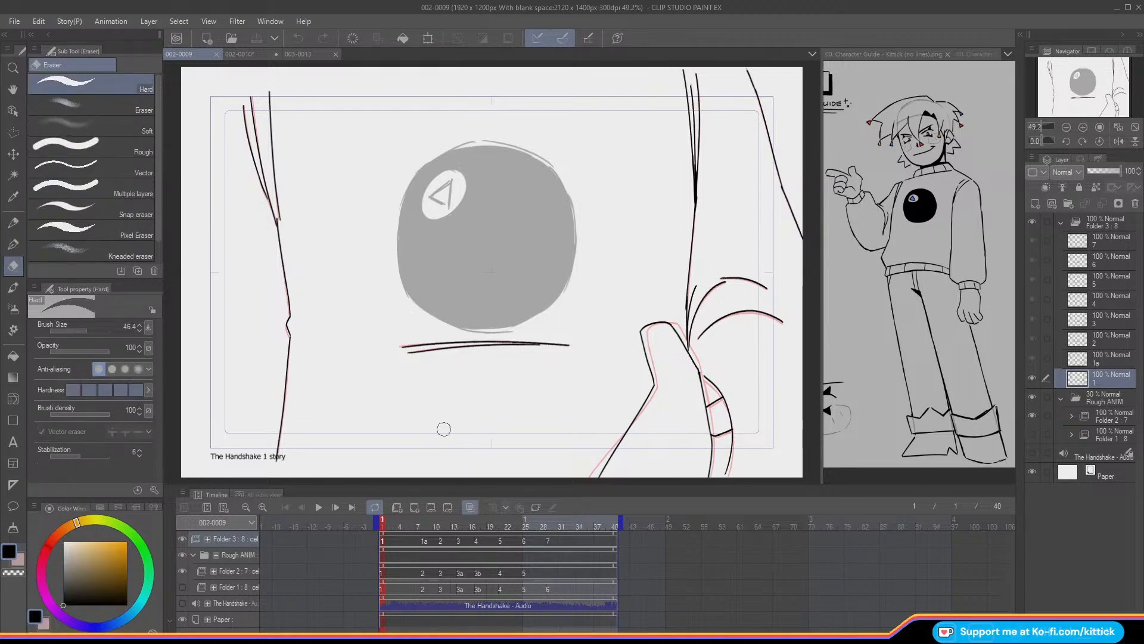
- Scrub through the line-art cels to review the shot, and look over both character guides for reference
drag(390, 528, 474, 530)
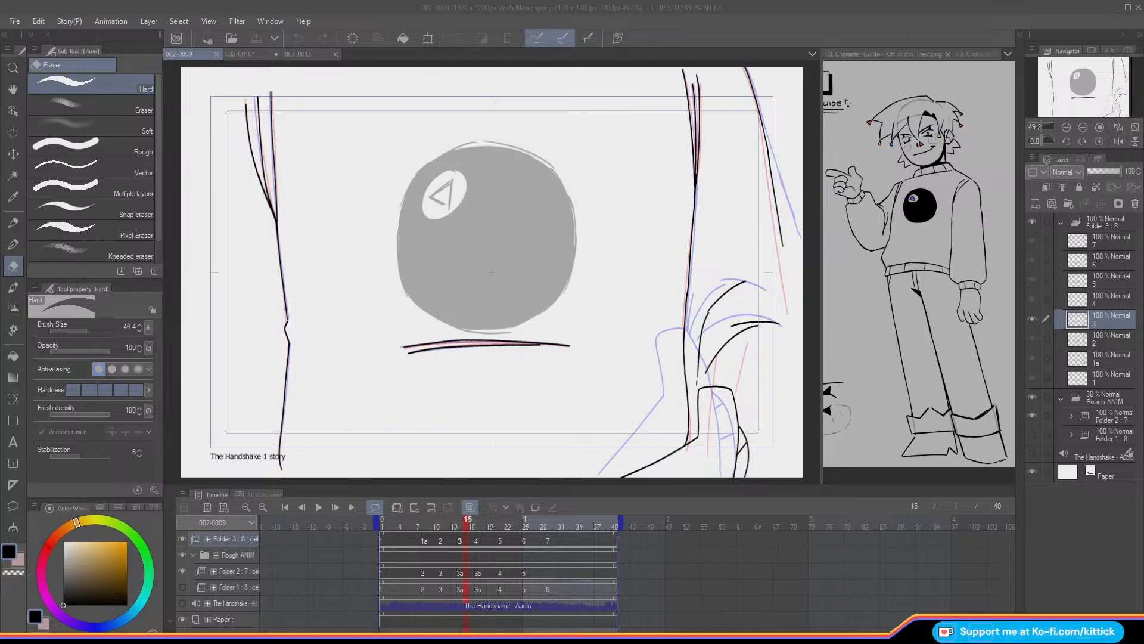
click(16, 227)
click(16, 266)
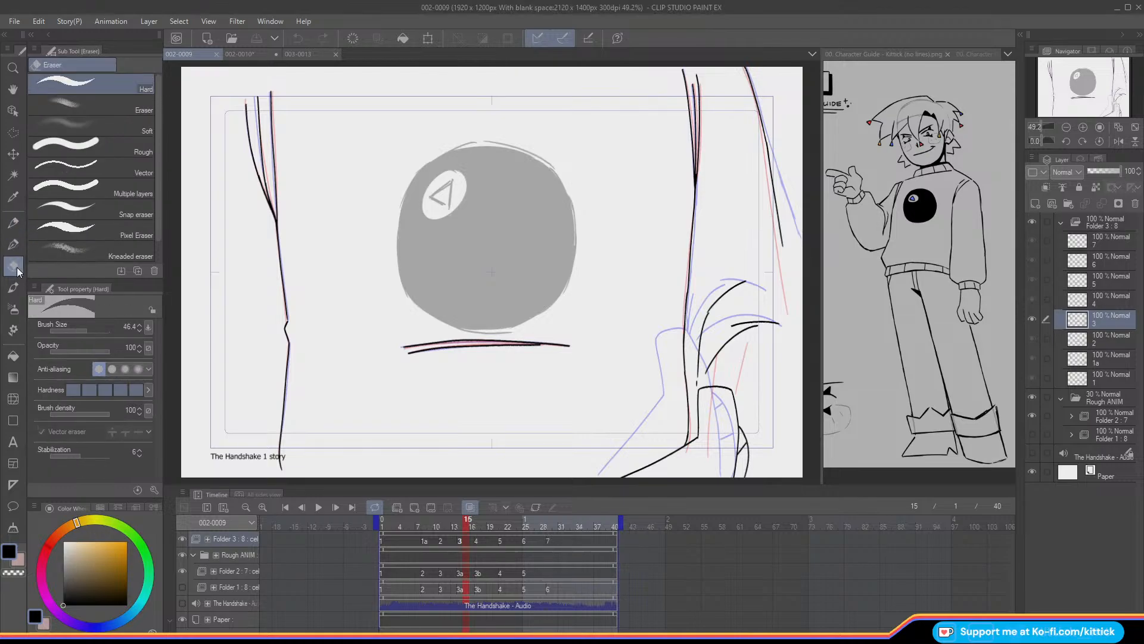
mouse_move(447, 523)
mouse_down()
mouse_move(402, 533)
mouse_move(506, 556)
mouse_up()
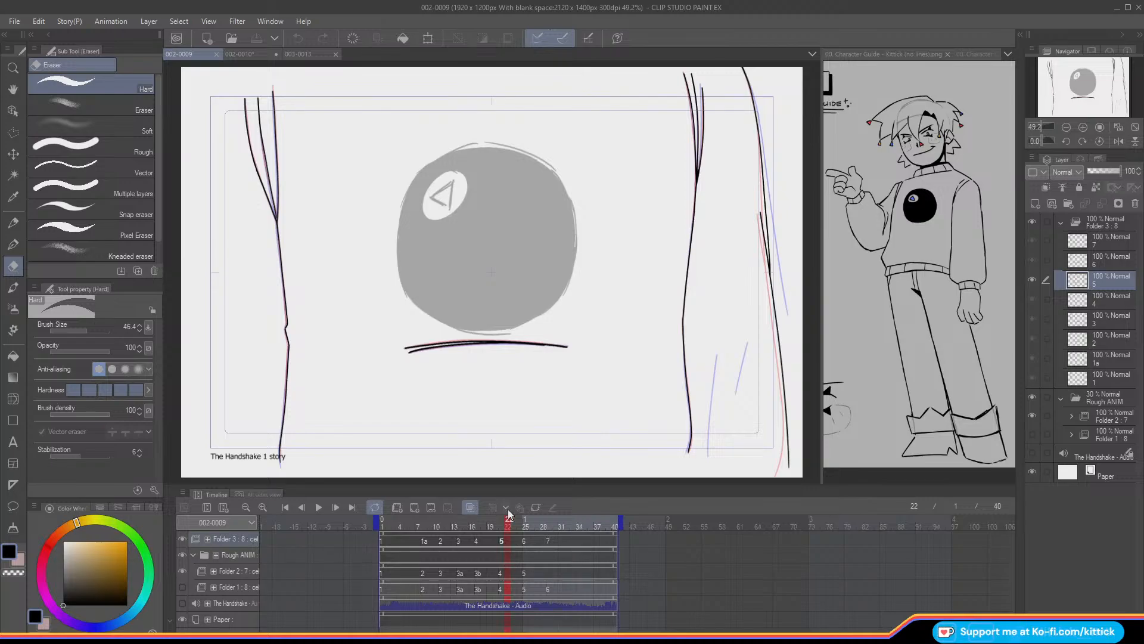
mouse_move(516, 526)
mouse_down()
mouse_move(570, 536)
mouse_move(383, 533)
mouse_up()
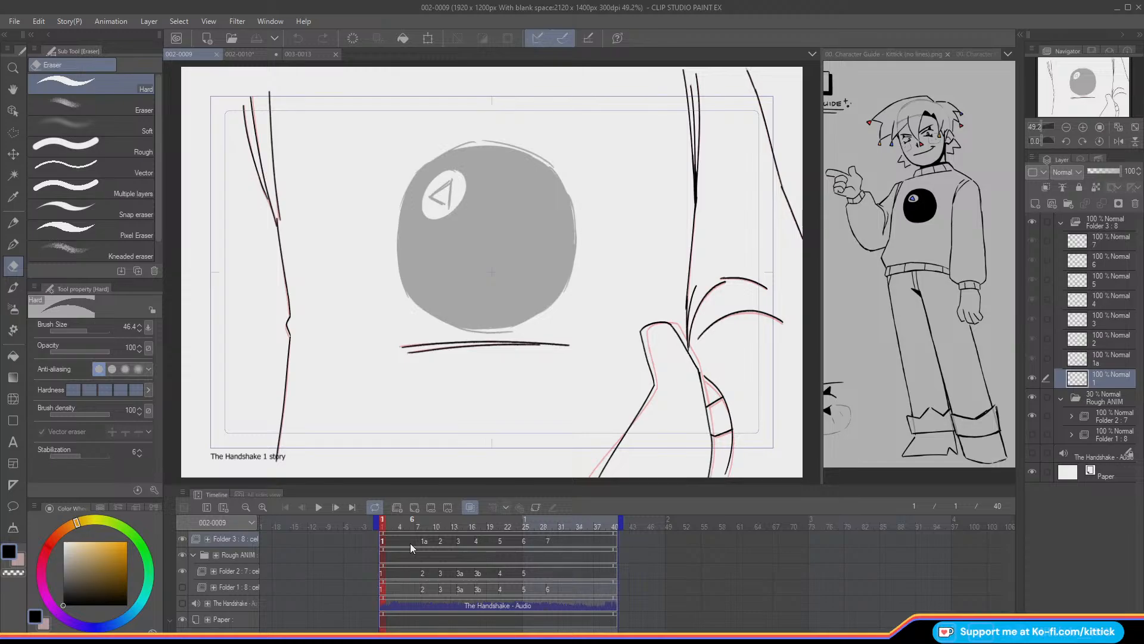
key(p)
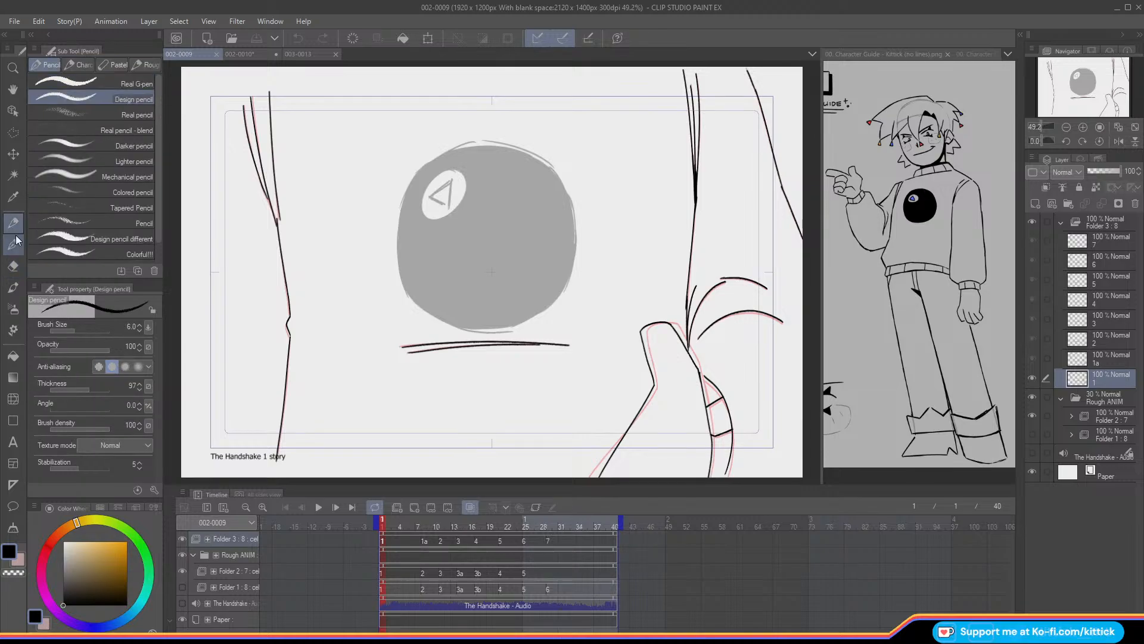
click(856, 54)
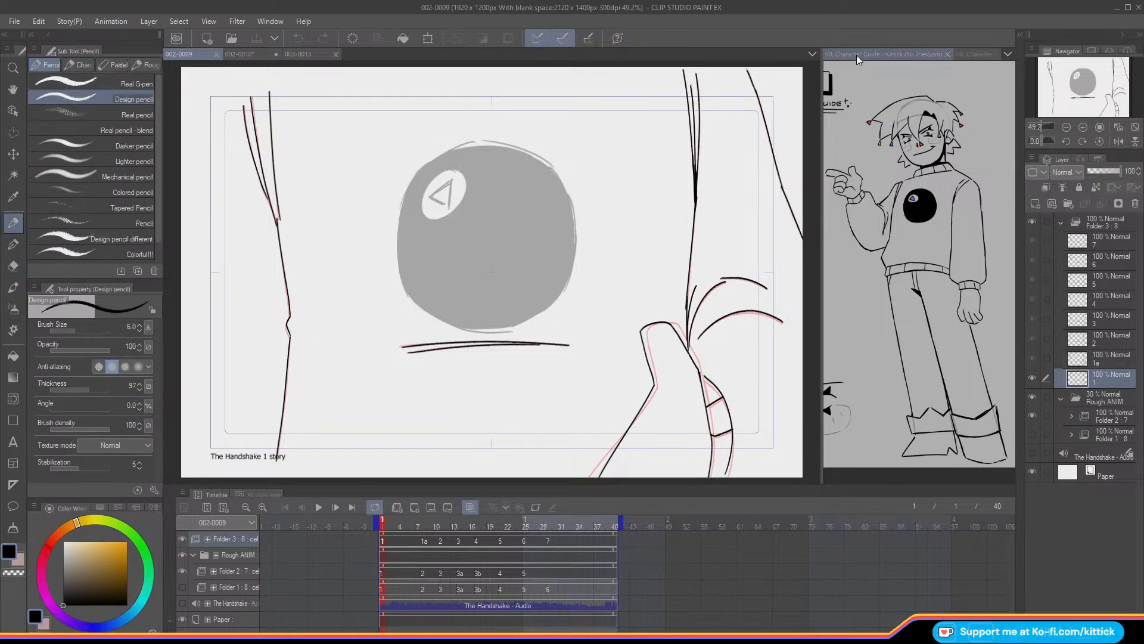
click(973, 54)
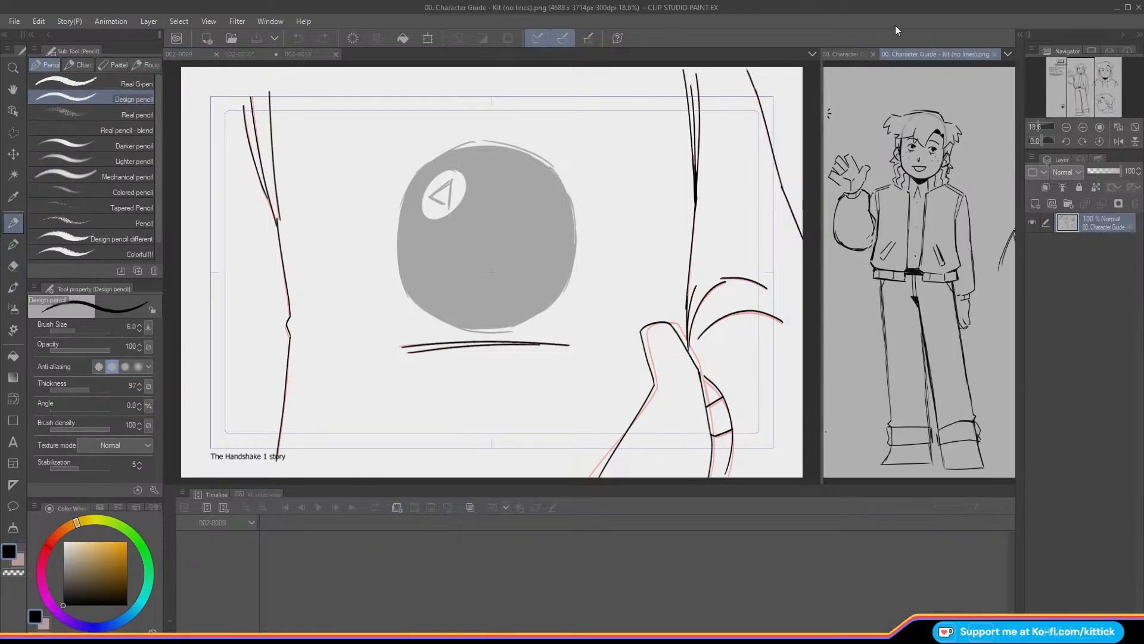
click(849, 55)
click(806, 462)
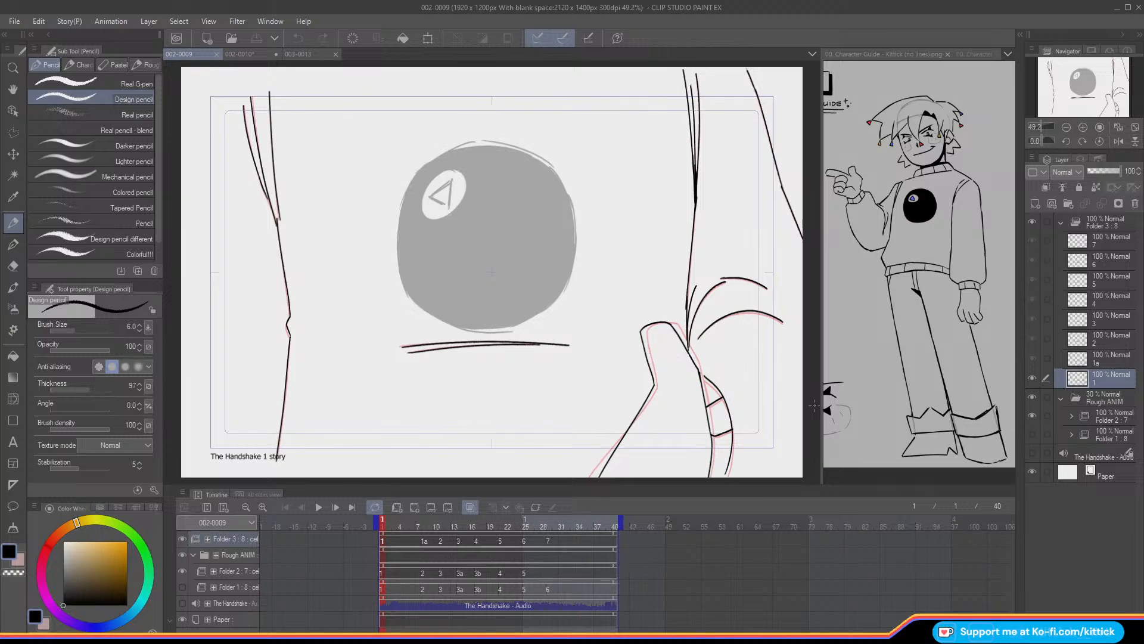
- On cel 3, erase the middle fold line above the left body outline with the hard eraser at size 21, then return to the Design pencil
drag(395, 522, 463, 551)
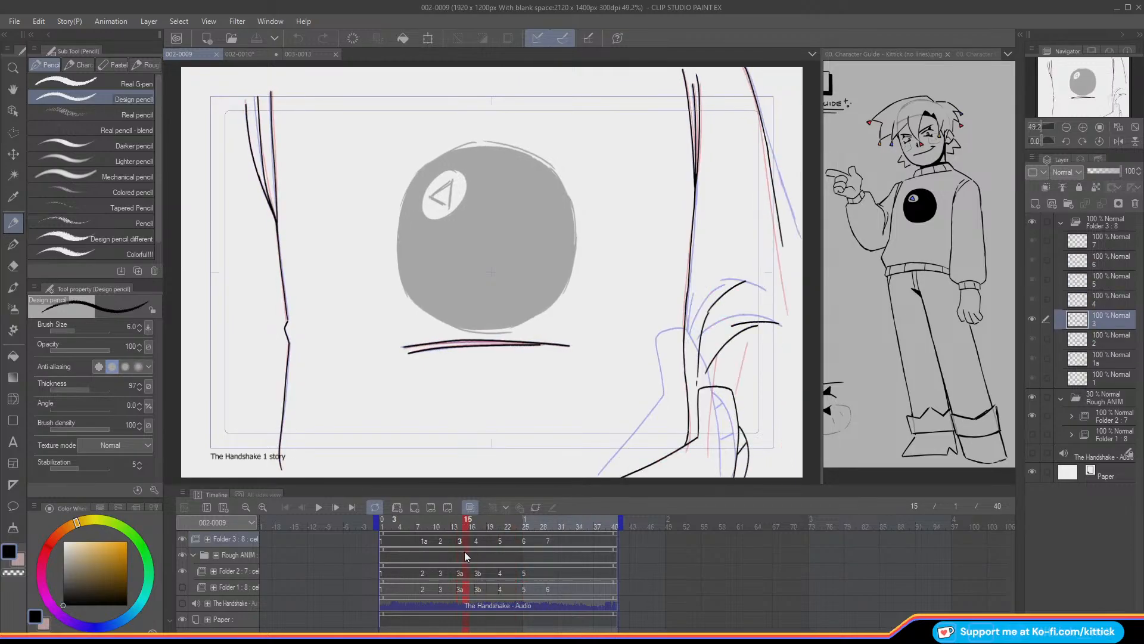
click(13, 265)
click(1083, 127)
drag(1081, 88, 1059, 74)
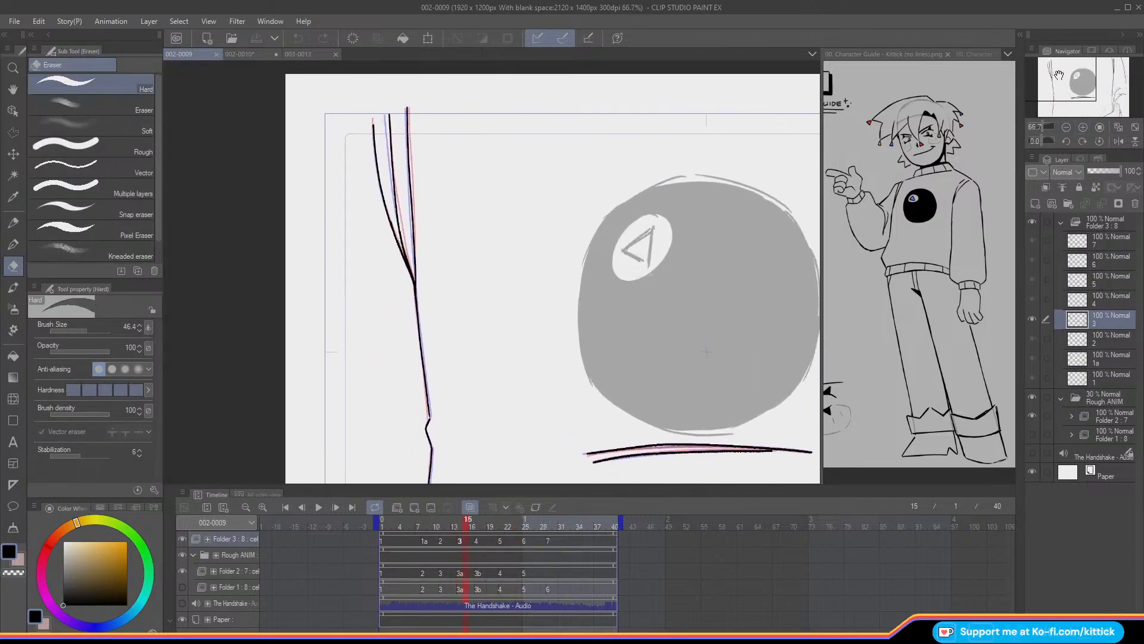
click(457, 525)
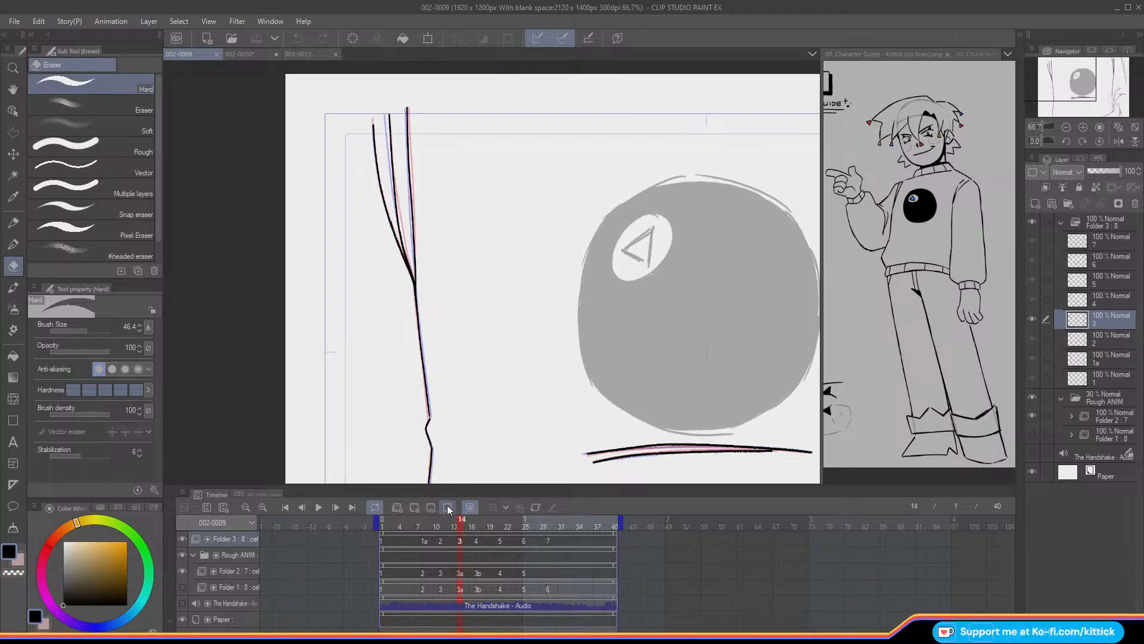
mouse_move(388, 115)
mouse_down()
mouse_move(407, 253)
mouse_move(400, 234)
mouse_up()
click(83, 330)
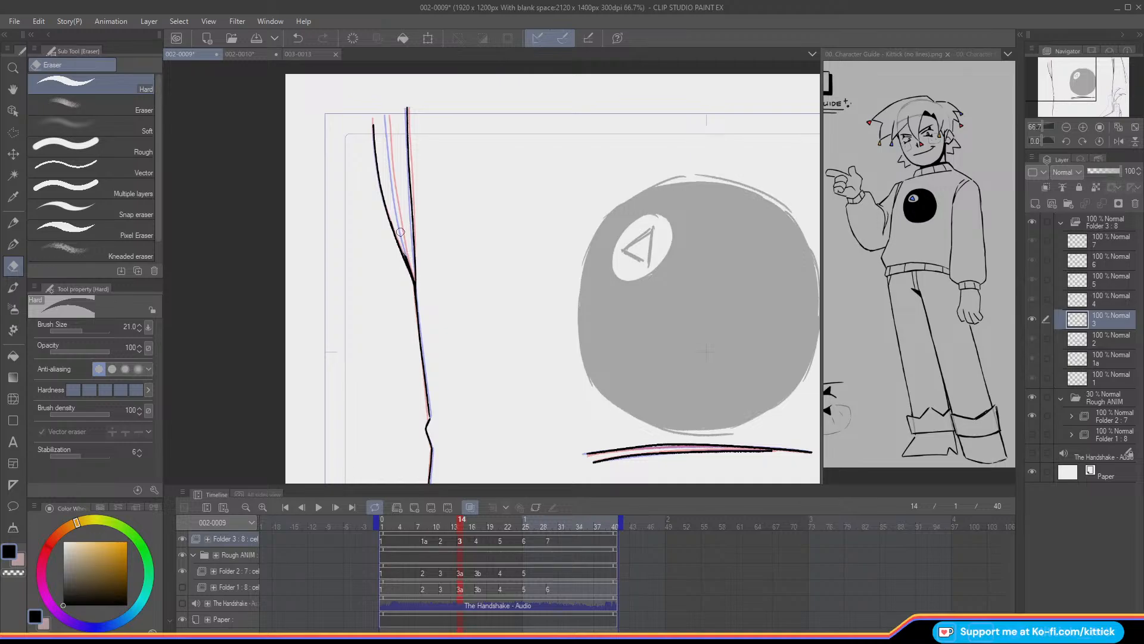
click(15, 225)
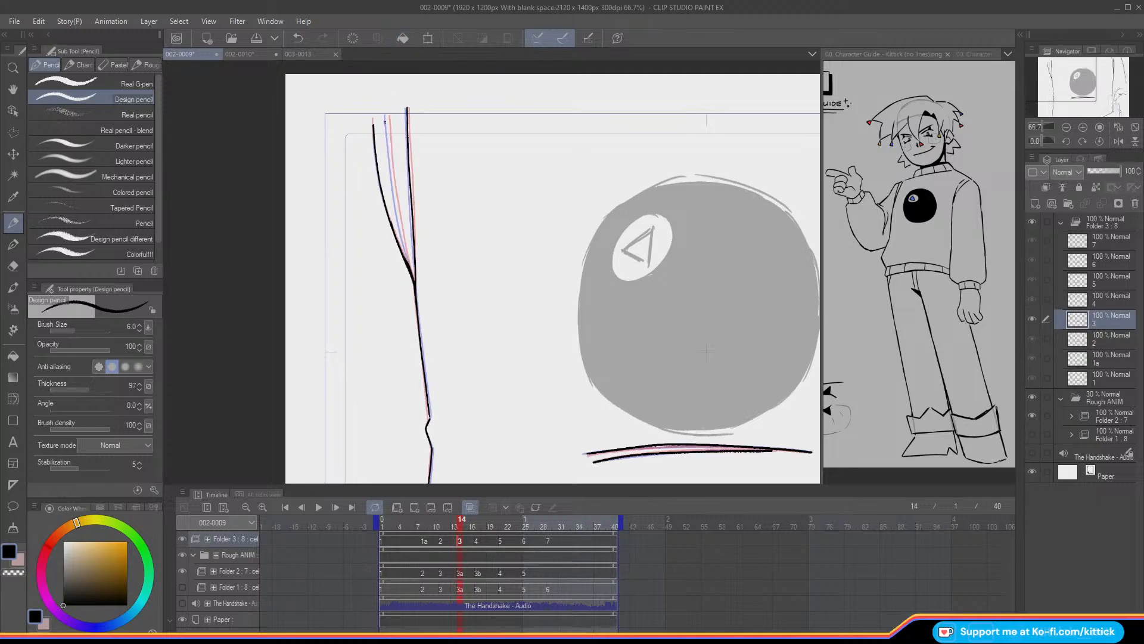
click(139, 330)
mouse_move(1071, 87)
mouse_down()
mouse_move(1099, 93)
mouse_move(1070, 72)
mouse_up()
mouse_move(320, 204)
mouse_down()
mouse_move(318, 251)
mouse_move(290, 248)
mouse_move(285, 276)
mouse_move(293, 459)
mouse_up()
key(ctrl+z)
click(139, 325)
mouse_move(349, 351)
mouse_down()
mouse_move(293, 423)
mouse_move(278, 444)
mouse_up()
key(ctrl+z)
drag(352, 316, 365, 423)
key(ctrl+z)
key(ctrl+z)
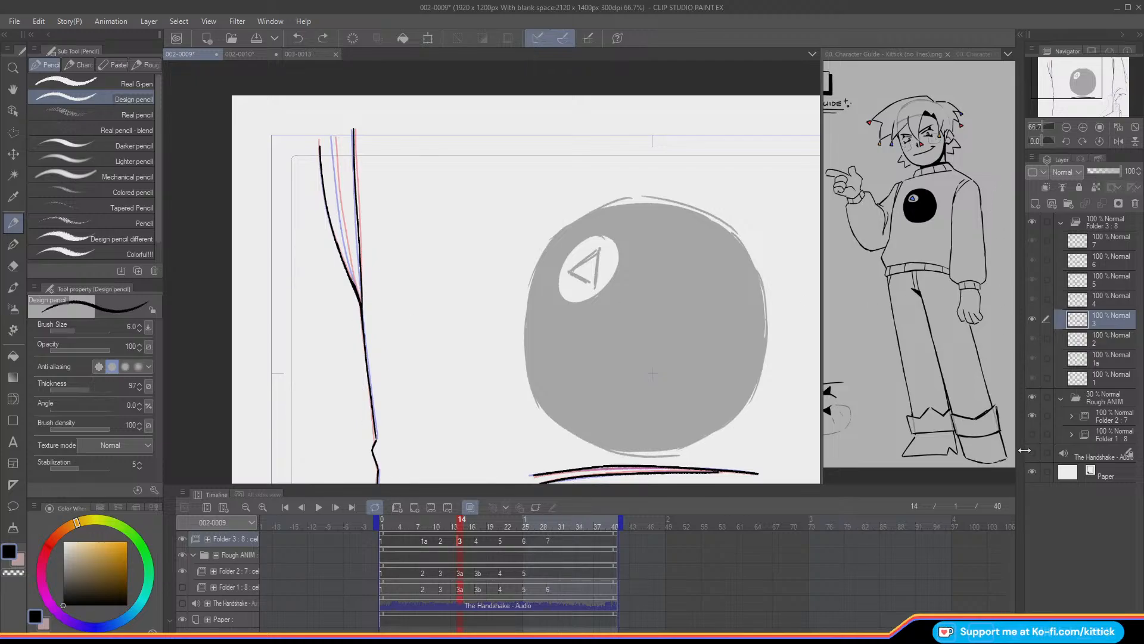
- Set the pencil's stabilization to 60 and redraw the middle fold line above the left body outline on cel 3
click(104, 471)
key(ctrl+z)
drag(336, 163, 339, 194)
key(ctrl+z)
drag(334, 140, 340, 202)
key(ctrl+z)
drag(334, 141, 356, 292)
- Lasso the two lines beneath the ball on cel 1 and clear them from that cel
click(1064, 127)
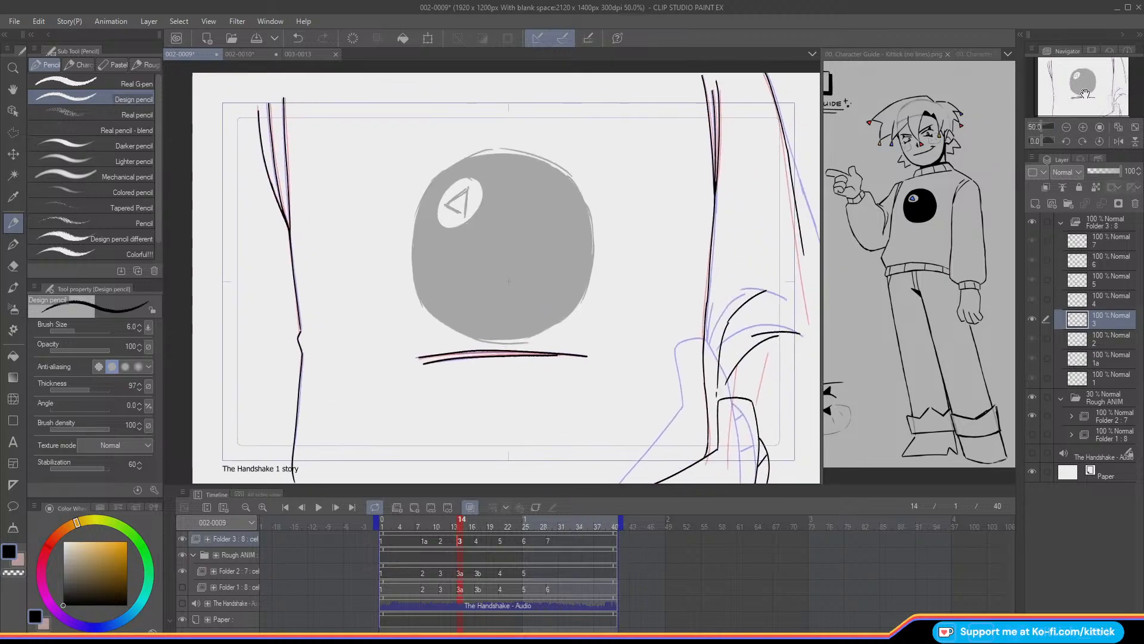
click(1062, 129)
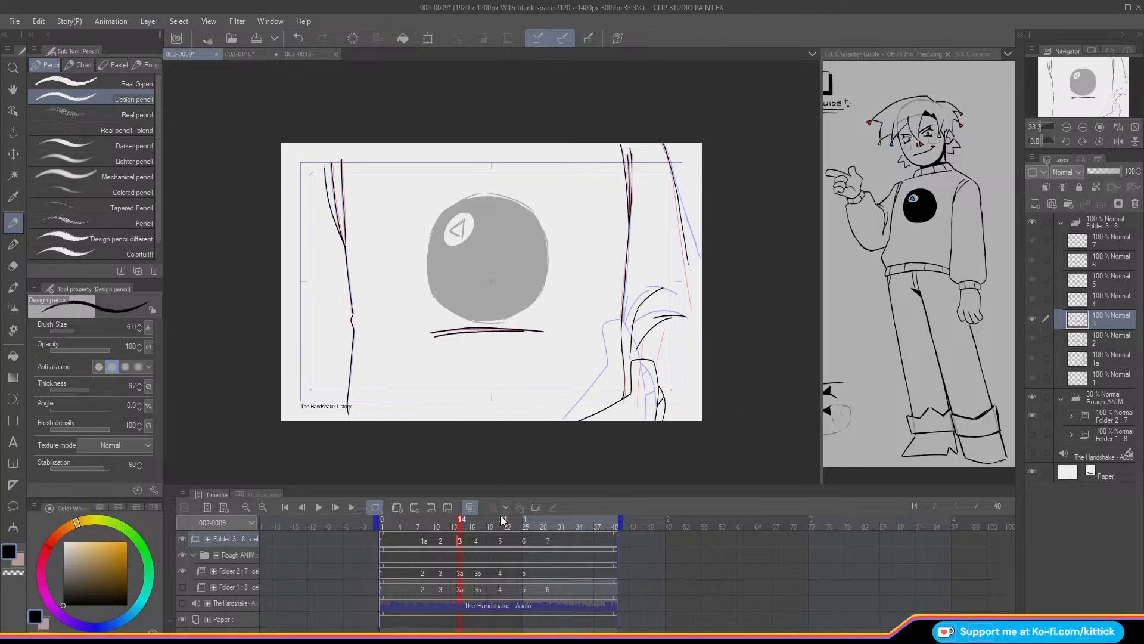
mouse_move(463, 523)
mouse_down()
mouse_move(501, 536)
mouse_move(464, 531)
mouse_move(501, 541)
mouse_move(489, 541)
mouse_move(562, 554)
mouse_move(395, 550)
mouse_up()
click(13, 132)
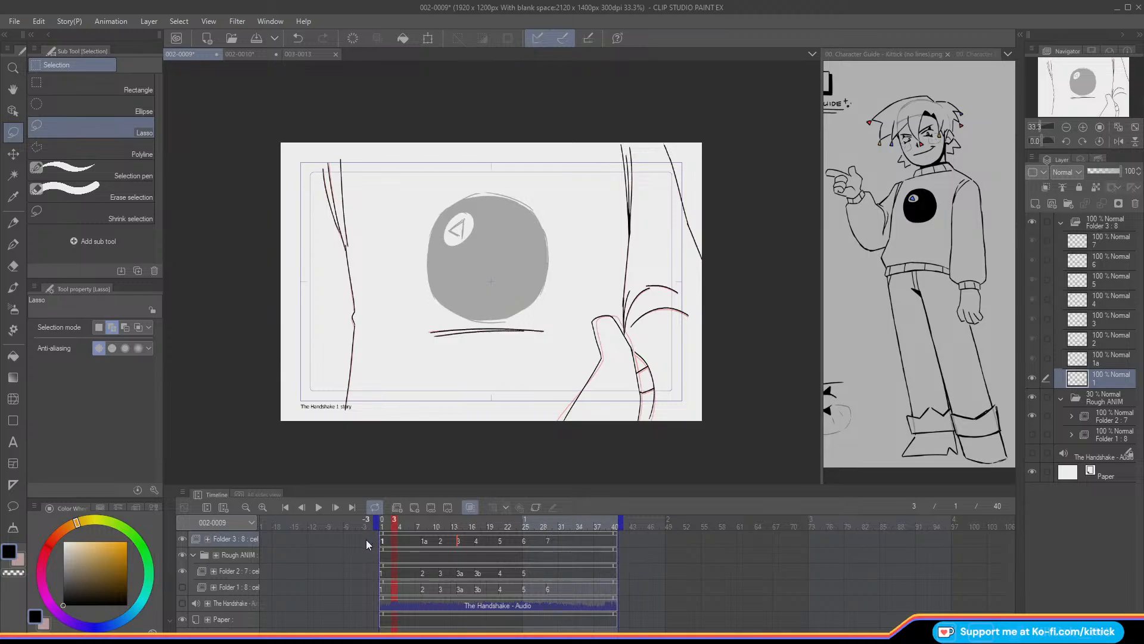
drag(408, 526, 377, 548)
mouse_move(421, 332)
mouse_down()
mouse_move(537, 340)
mouse_move(519, 309)
mouse_move(424, 314)
mouse_up()
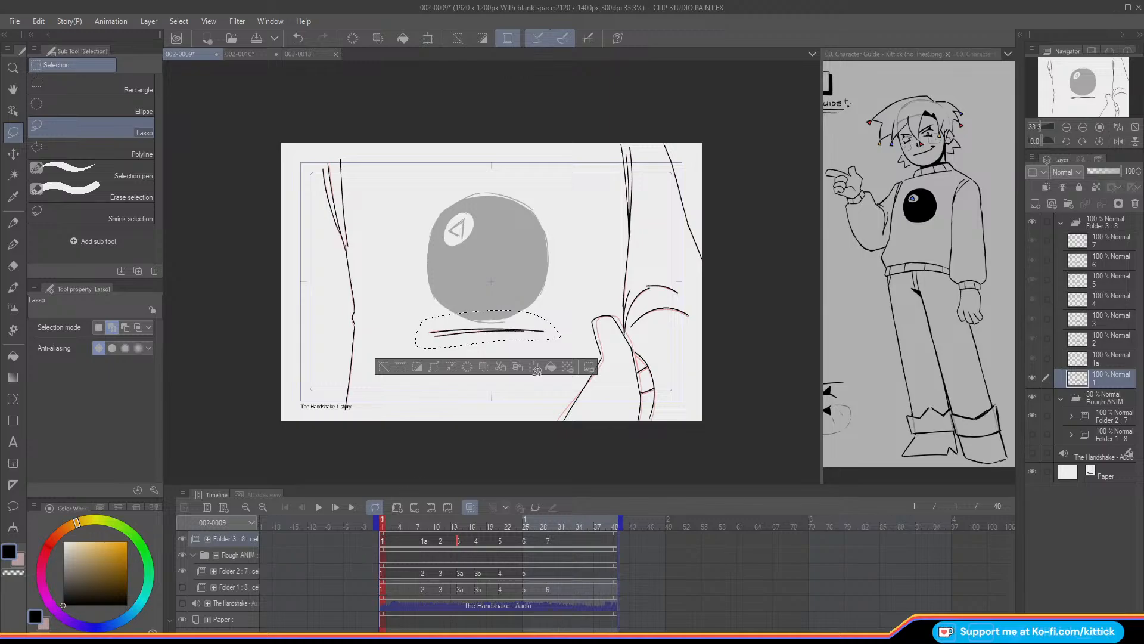
click(1135, 129)
click(395, 525)
mouse_move(397, 528)
mouse_down()
mouse_move(473, 563)
mouse_move(592, 551)
mouse_move(385, 552)
mouse_up()
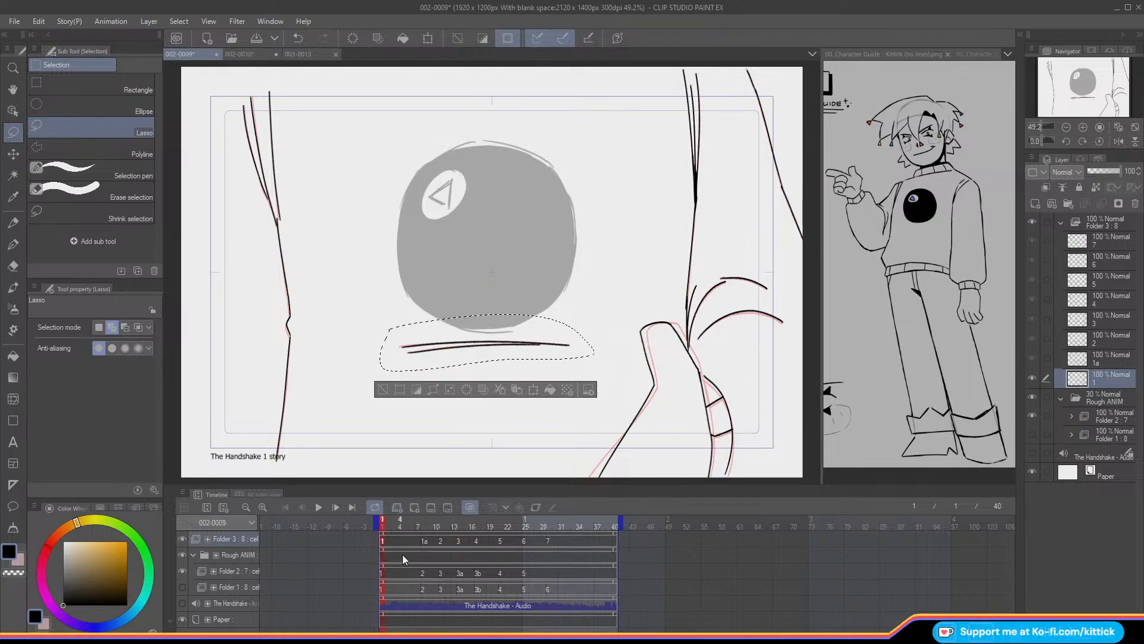
click(467, 389)
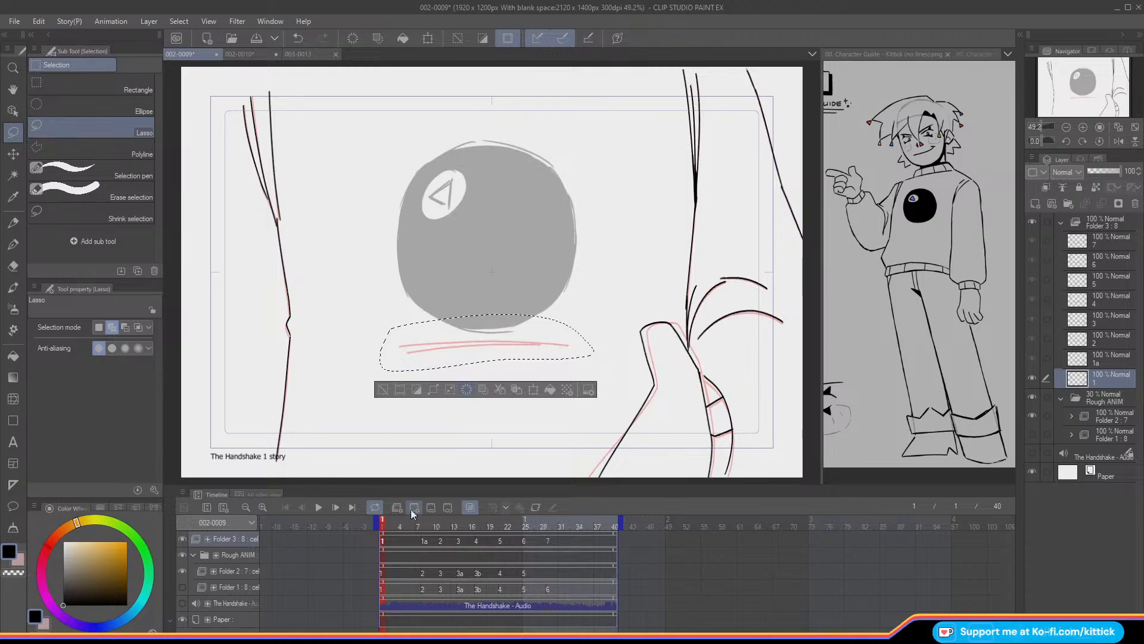
- Clear the lines beneath the ball inside the same selection on every cel from 1a through 7, and deselect
click(427, 526)
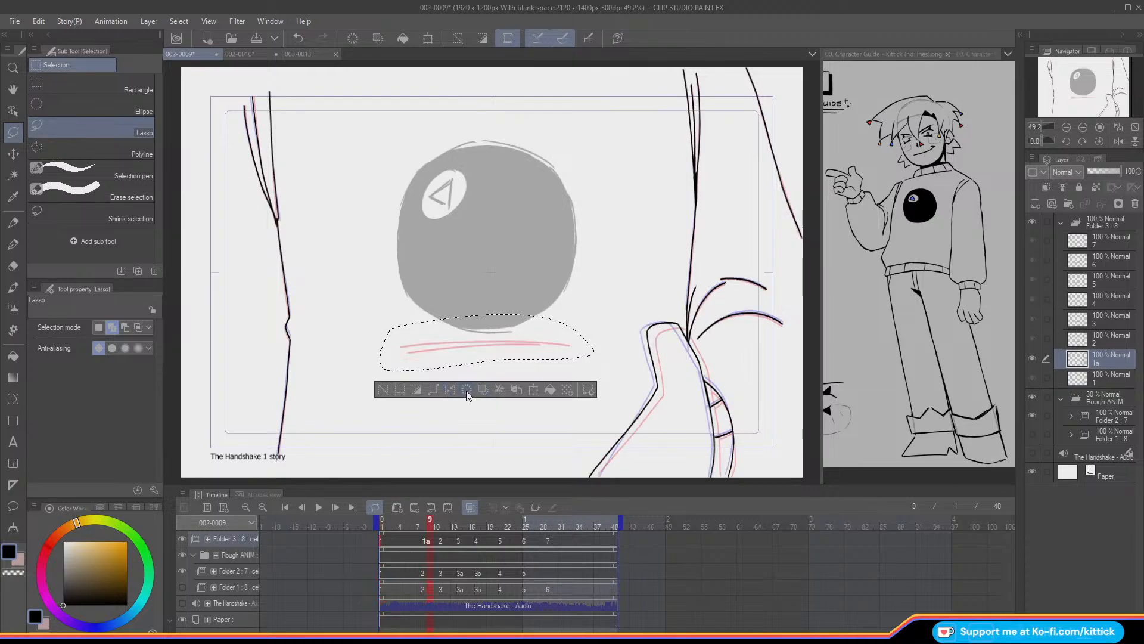
key(Right)
key(Right)
click(467, 390)
key(Right)
key(Right)
key(Right)
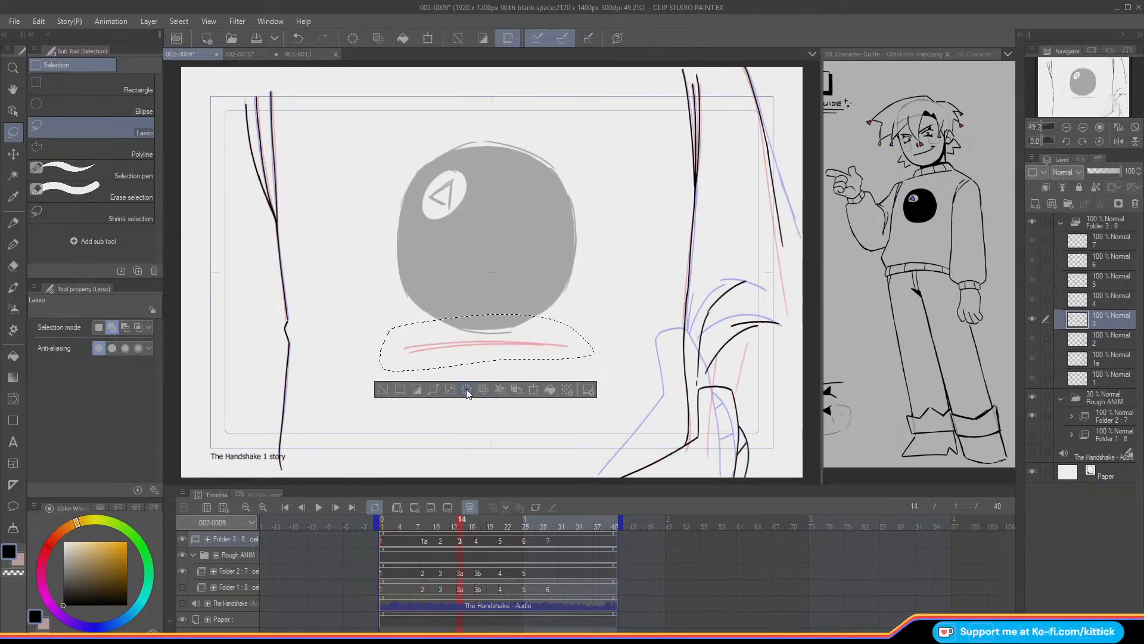
click(467, 389)
key(Right)
key(Right)
click(467, 389)
key(Right)
key(Right)
key(Right)
key(Right)
key(Right)
click(467, 389)
key(Right)
key(Right)
key(Right)
key(Right)
click(466, 391)
key(Right)
key(Right)
key(Right)
key(Right)
click(468, 390)
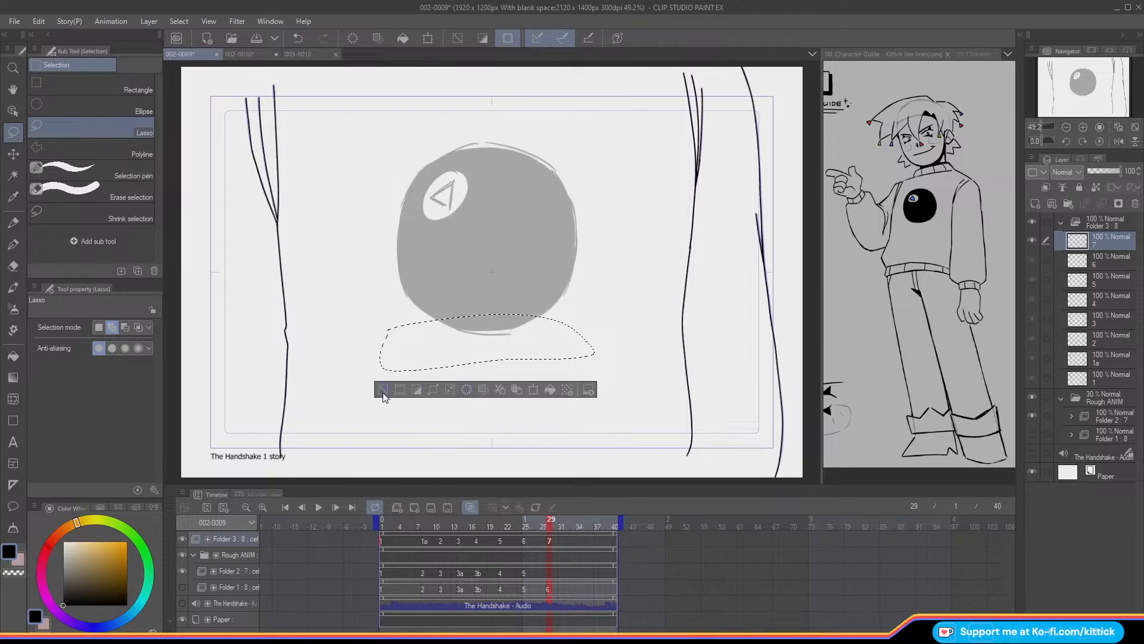
click(383, 390)
- Redraw the two nearly horizontal lines beneath the ball on cel 1 with the Design pencil, tracing the rough
click(383, 527)
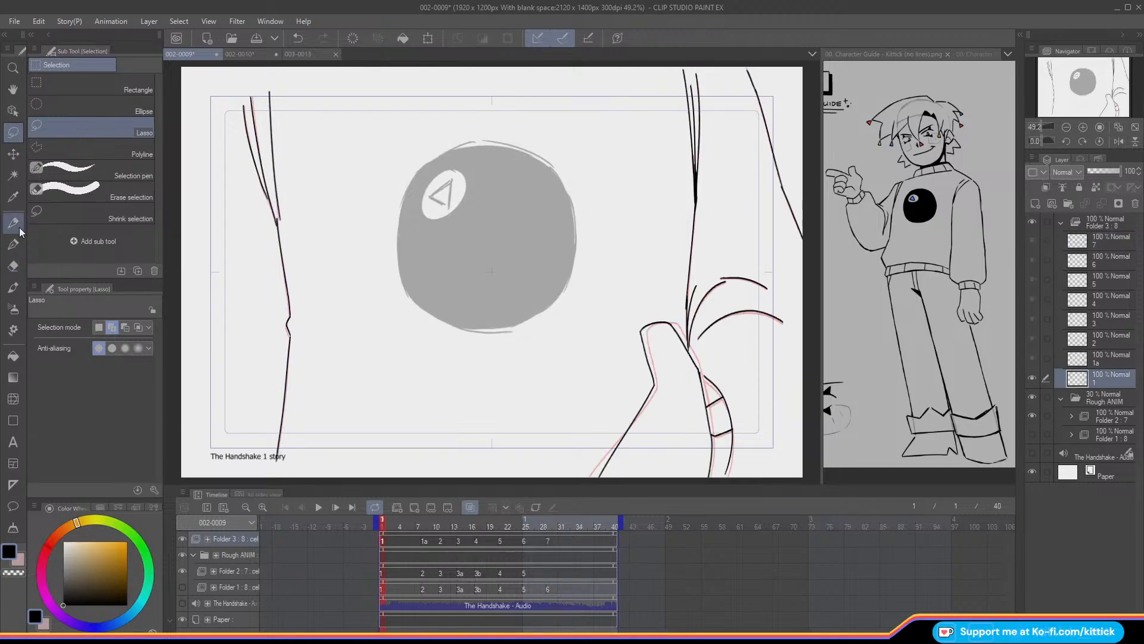
click(15, 225)
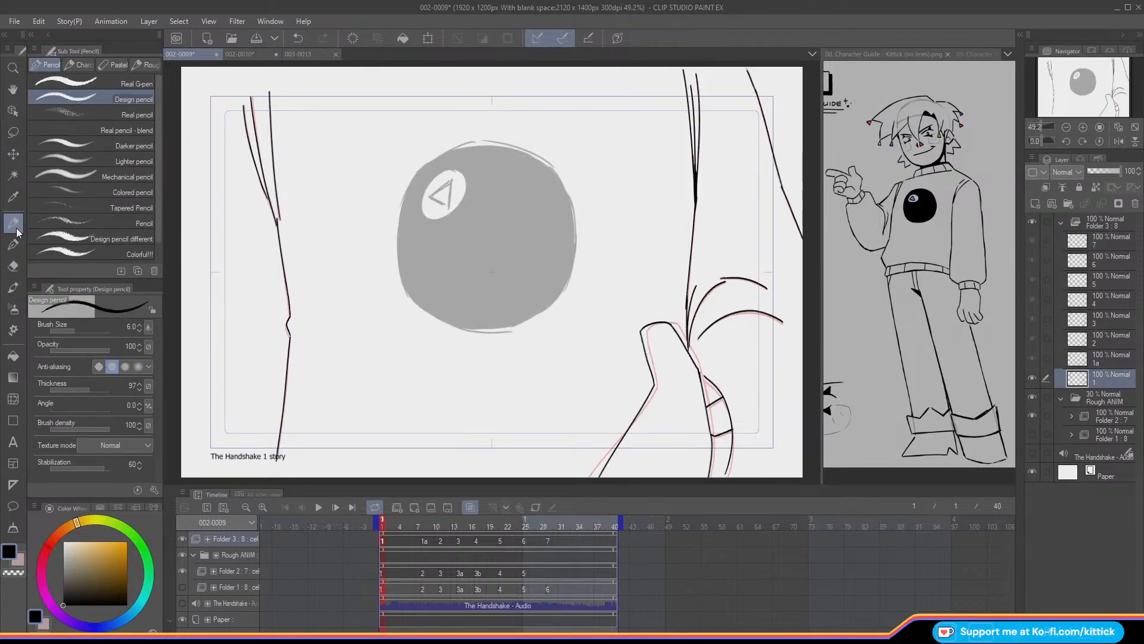
drag(391, 349, 579, 344)
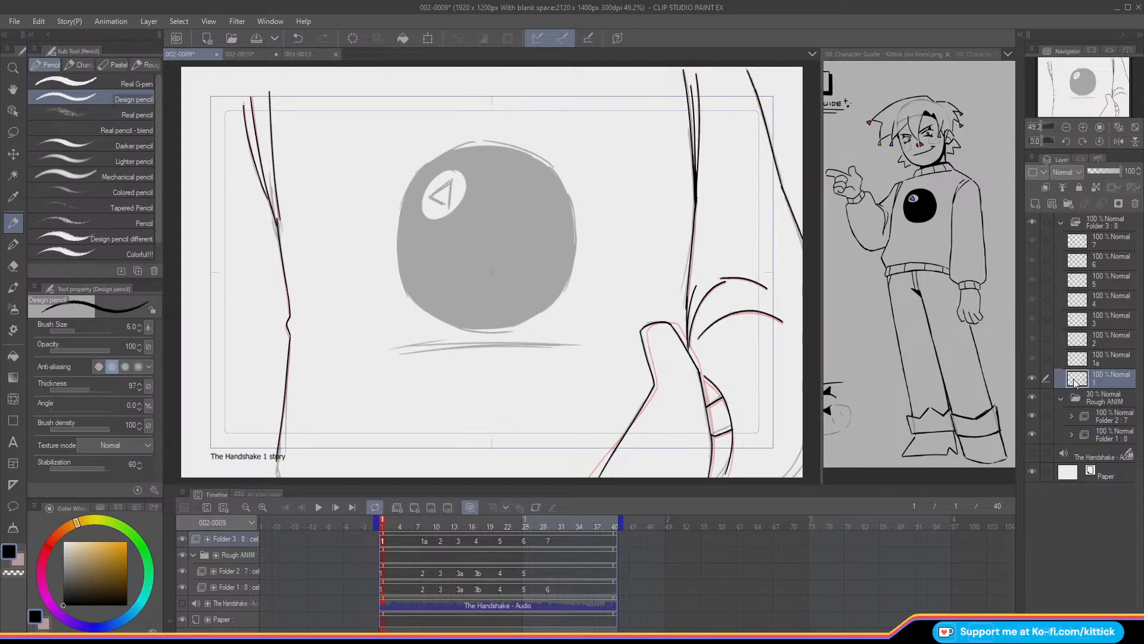
drag(574, 344, 399, 345)
drag(553, 345, 406, 354)
key(ctrl+z)
drag(554, 345, 401, 352)
key(ctrl+z)
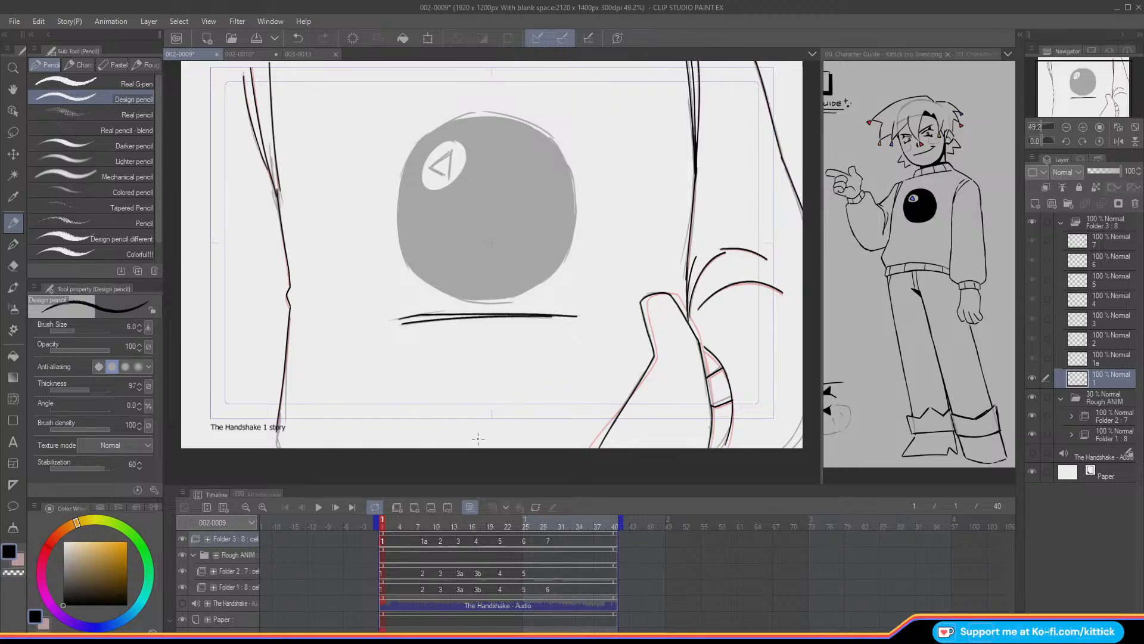
- Go to cel 1a and hide the rough animation's Folder 1, keeping the rough with the ball visible
click(419, 531)
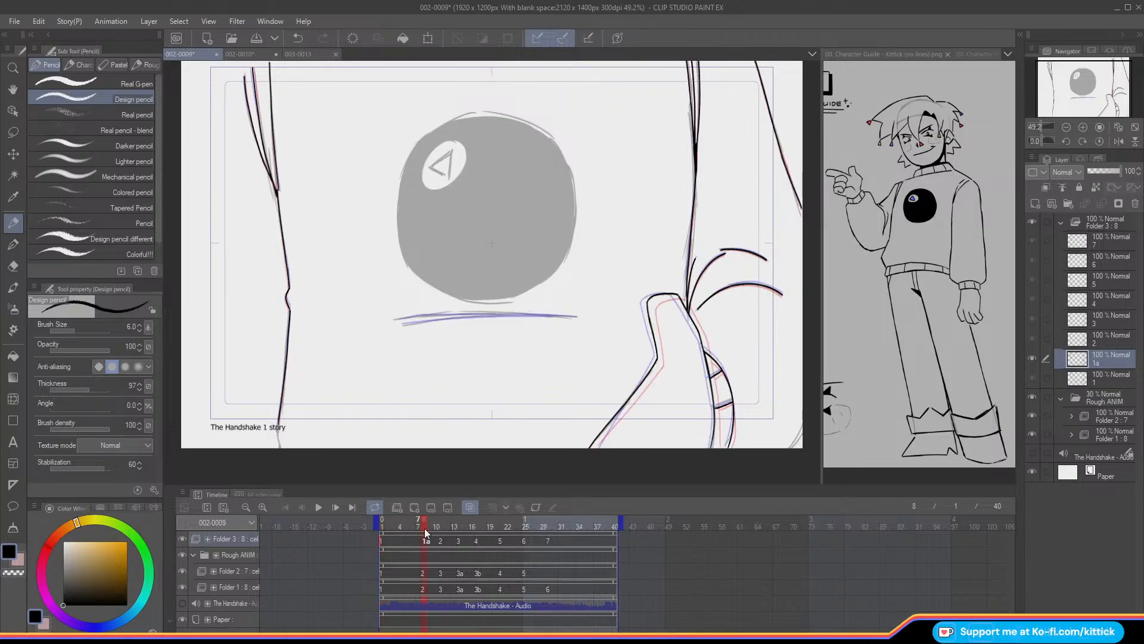
click(1031, 396)
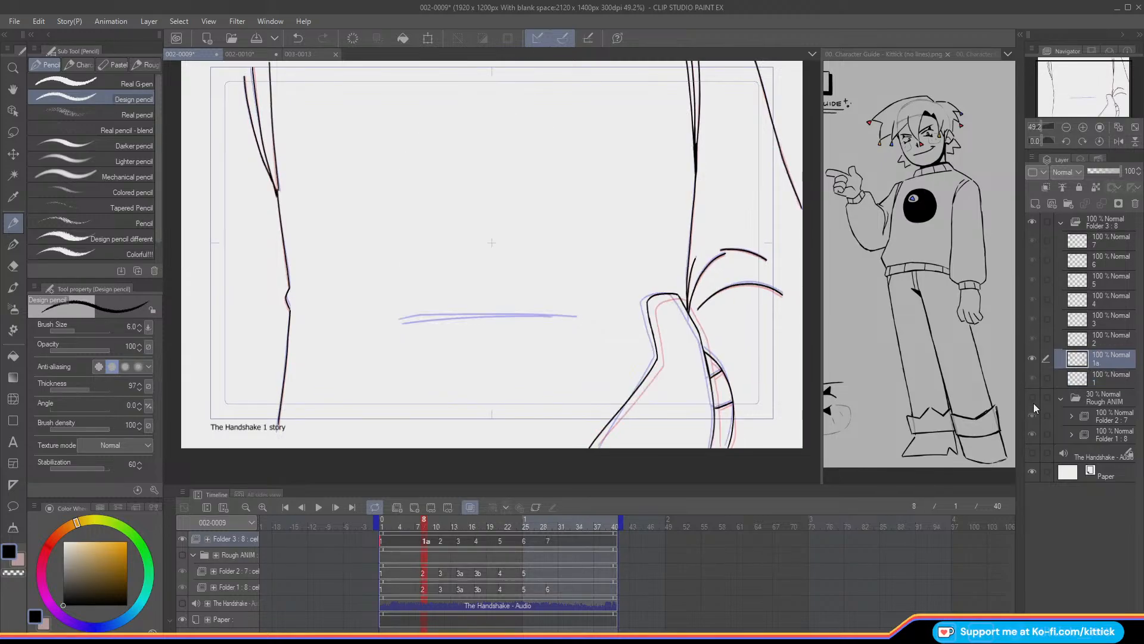
click(1032, 398)
click(1032, 433)
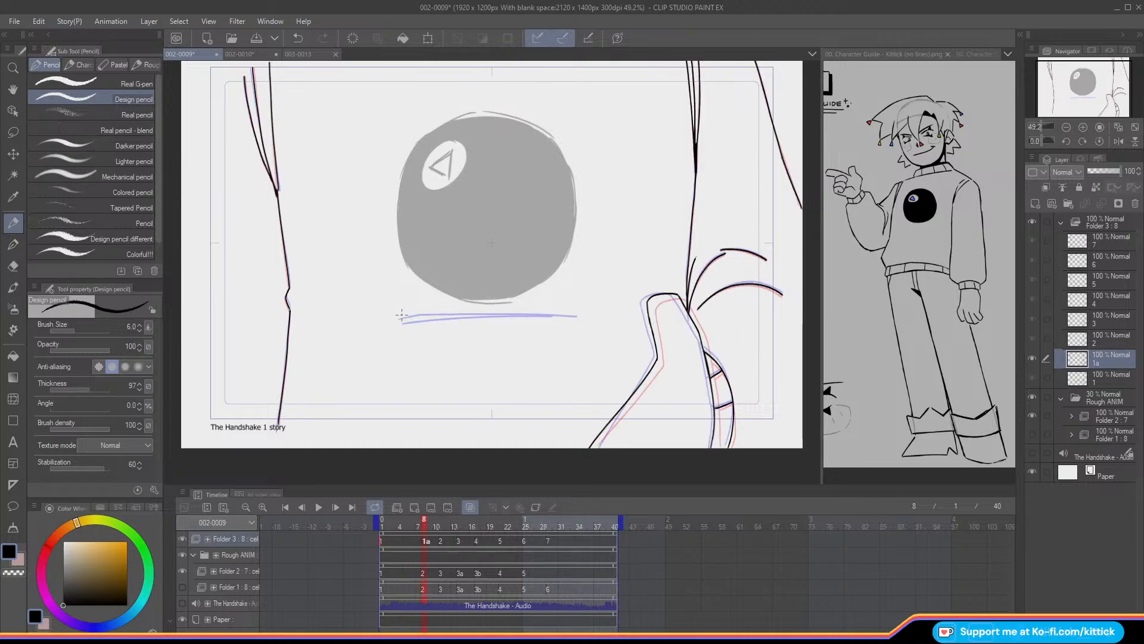
- Draw the upper and lower lines beneath the ball on cel 1a, tracing the onion skin of cel 1
drag(576, 316, 401, 317)
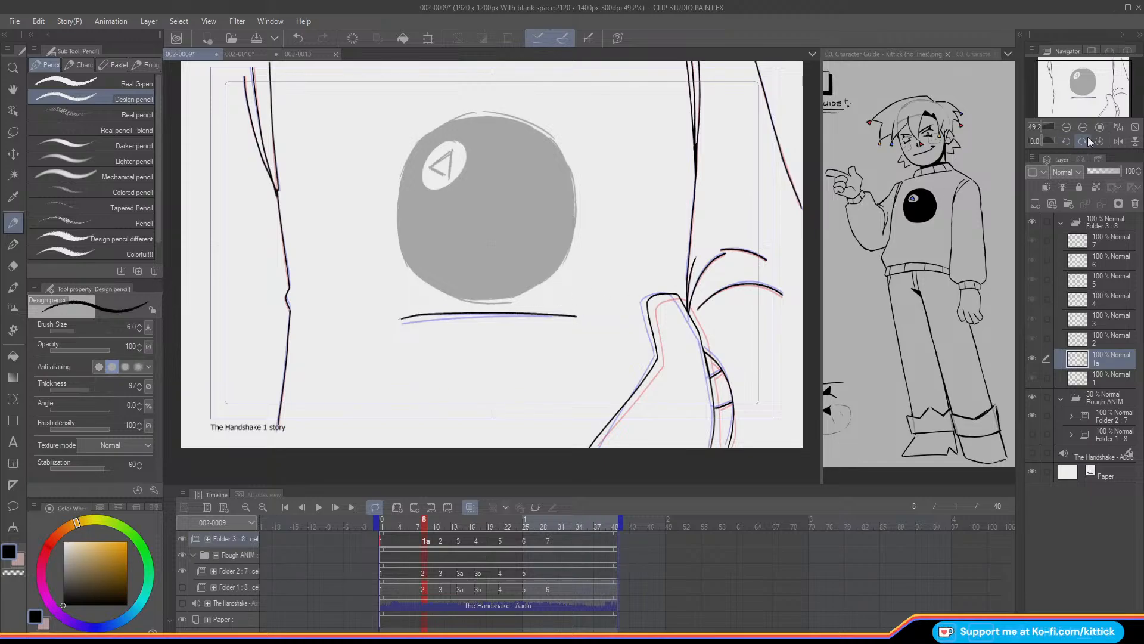
scroll(1077, 100, up, 1)
scroll(1076, 101, up, 1)
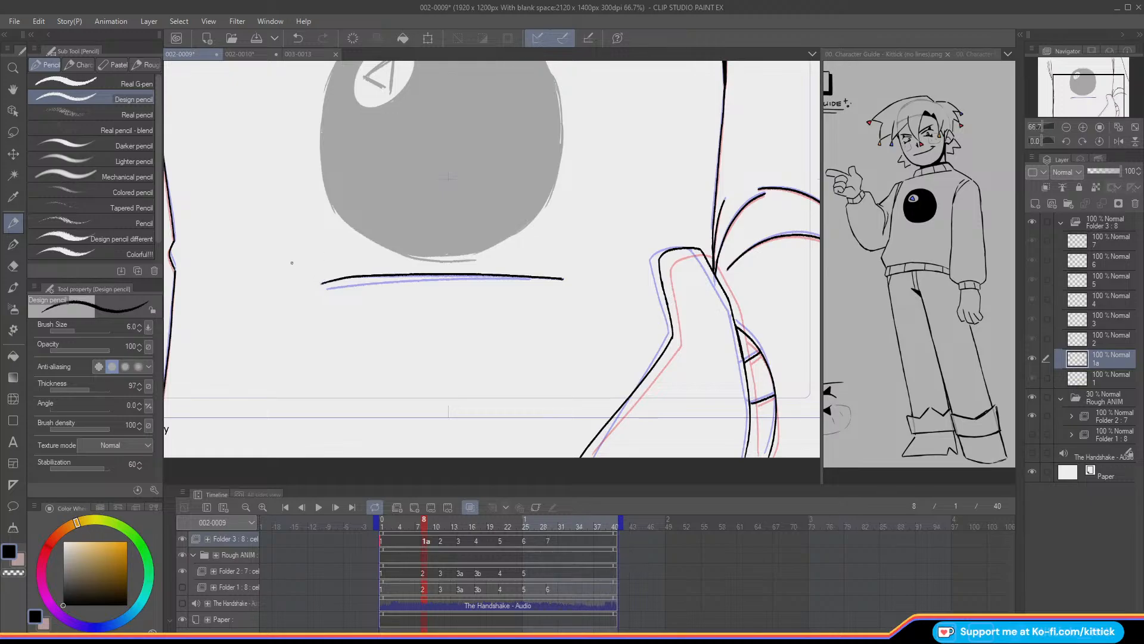
drag(527, 279, 327, 289)
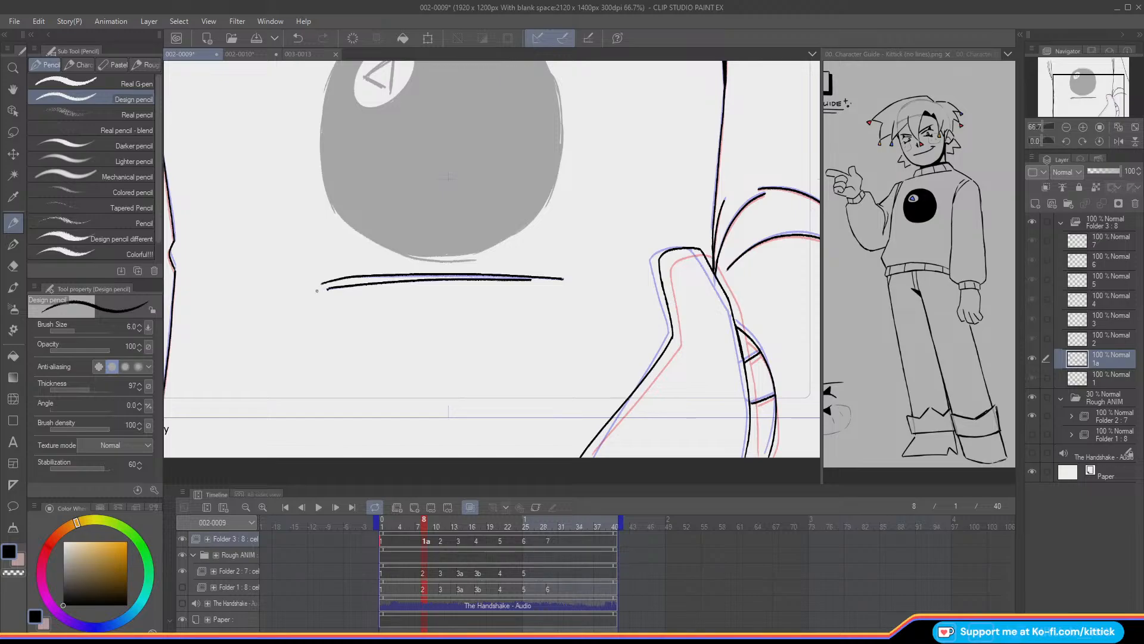
- Erase the middle stretch of the upper line beneath the ball on cel 1a with the Hard eraser
key(comma)
key(period)
key(m)
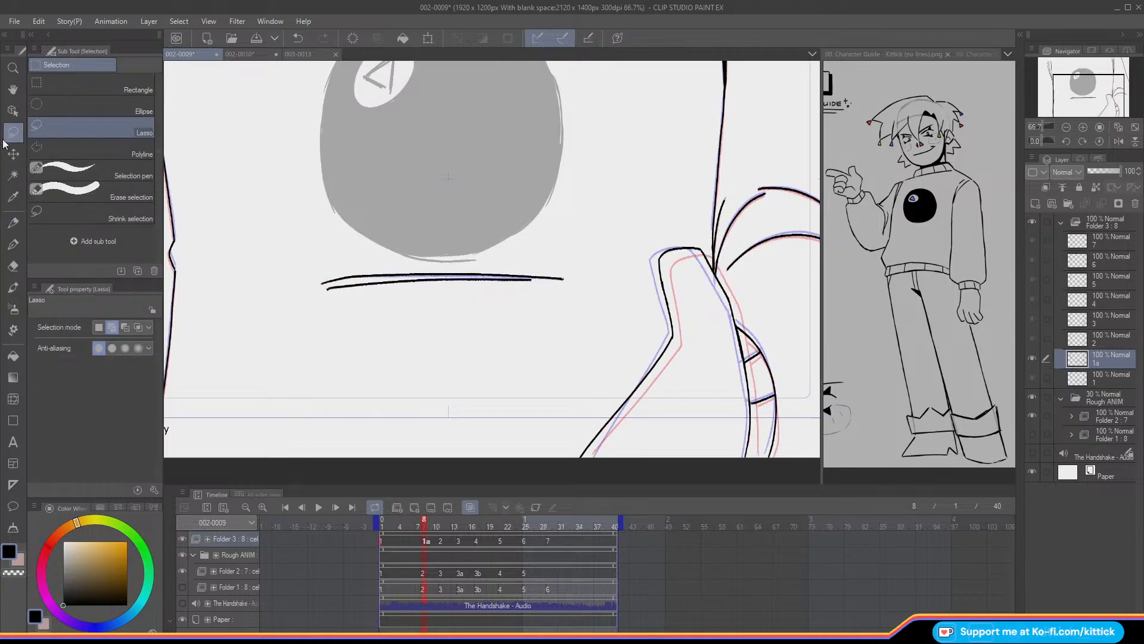
click(13, 265)
mouse_move(409, 268)
mouse_down()
mouse_move(394, 273)
mouse_move(539, 275)
mouse_up()
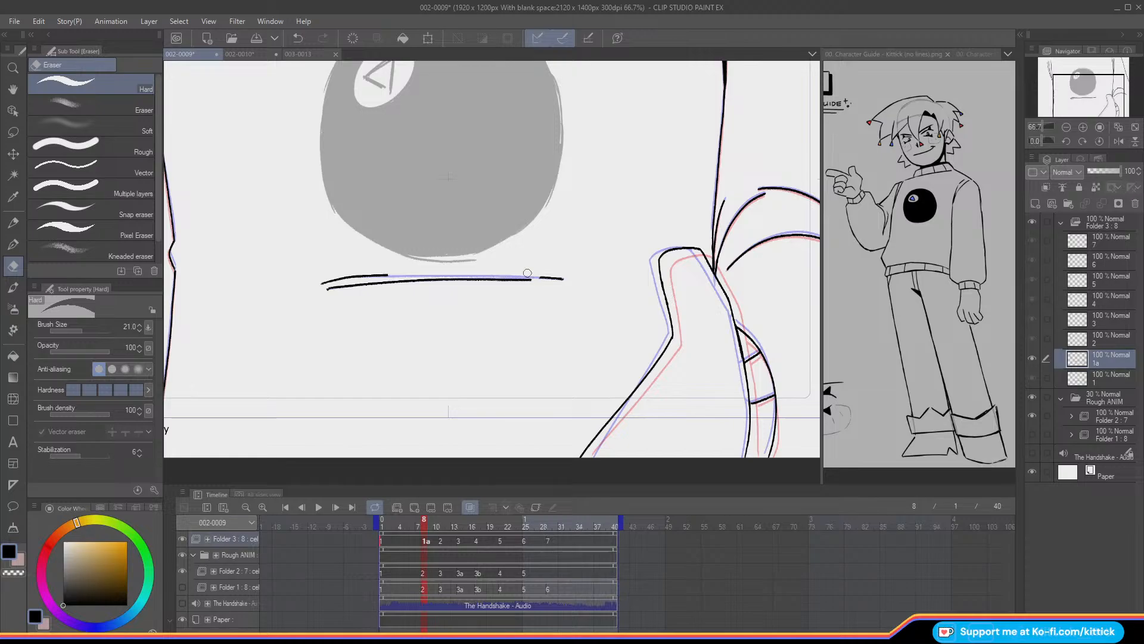
drag(390, 275, 383, 271)
- Redraw the missing middle stretch of cel 1a's upper line with the Design pencil, joining both remaining ends
click(4, 222)
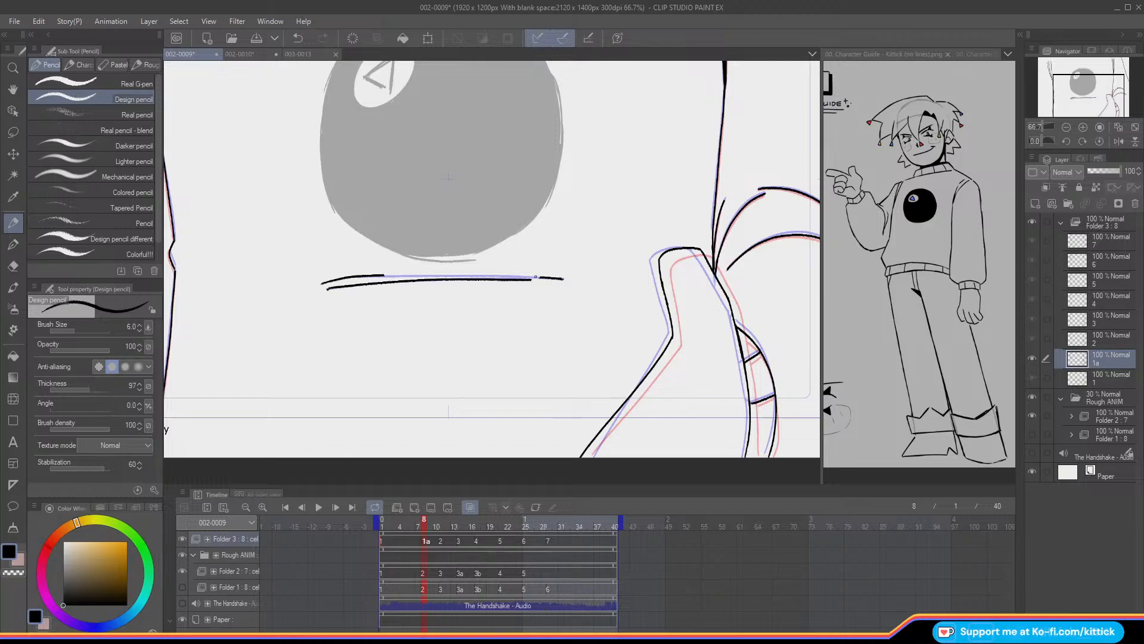
drag(541, 277, 380, 275)
key(ctrl+z)
drag(541, 277, 373, 275)
key(ctrl+z)
drag(538, 277, 384, 275)
key(ctrl+z)
drag(533, 277, 373, 275)
key(ctrl+z)
drag(532, 276, 368, 275)
- Flip back and forth between neighbouring frames to compare the lines beneath the ball on cels 1 and 1a
key(Right)
key(Right)
key(Left)
key(Left)
key(Left)
key(Right)
key(Left)
key(Right)
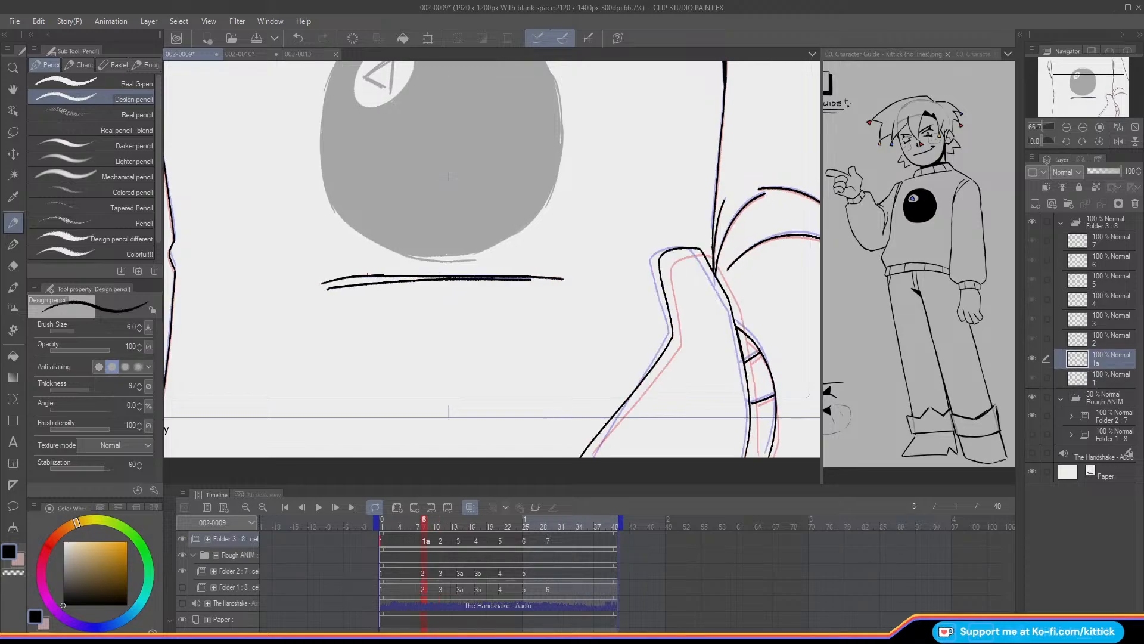
key(Left)
key(Right)
- Go to cel 2 and trace the right-hand stretch of the upper line beneath the ball along the onion skin
key(Right)
key(Right)
key(Right)
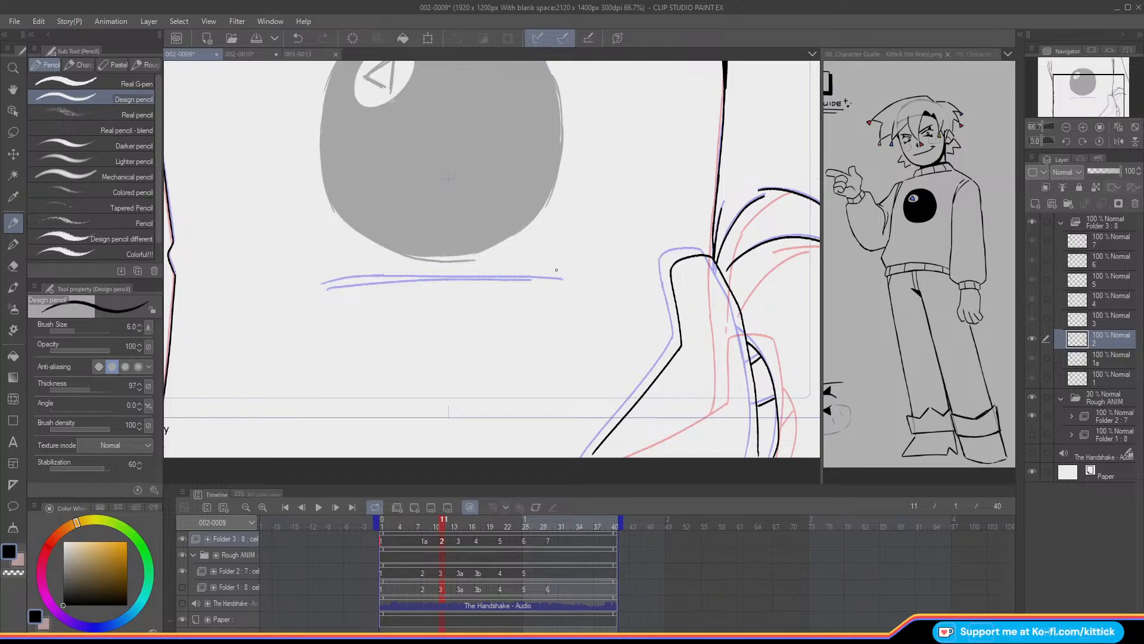
drag(560, 279, 403, 275)
key(ctrl+z)
drag(563, 278, 350, 276)
key(ctrl+z)
key(ctrl+z)
drag(523, 276, 360, 275)
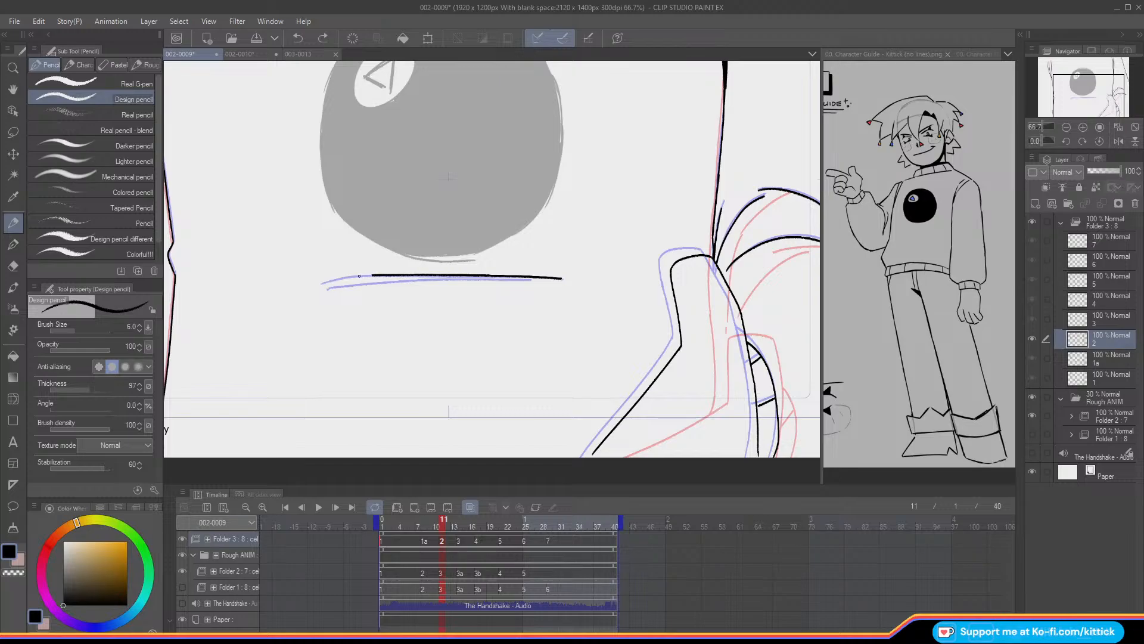
key(ctrl+z)
drag(562, 278, 425, 274)
key(ctrl+z)
mouse_move(538, 277)
mouse_down()
mouse_move(321, 284)
mouse_move(374, 275)
mouse_up()
click(13, 266)
click(13, 222)
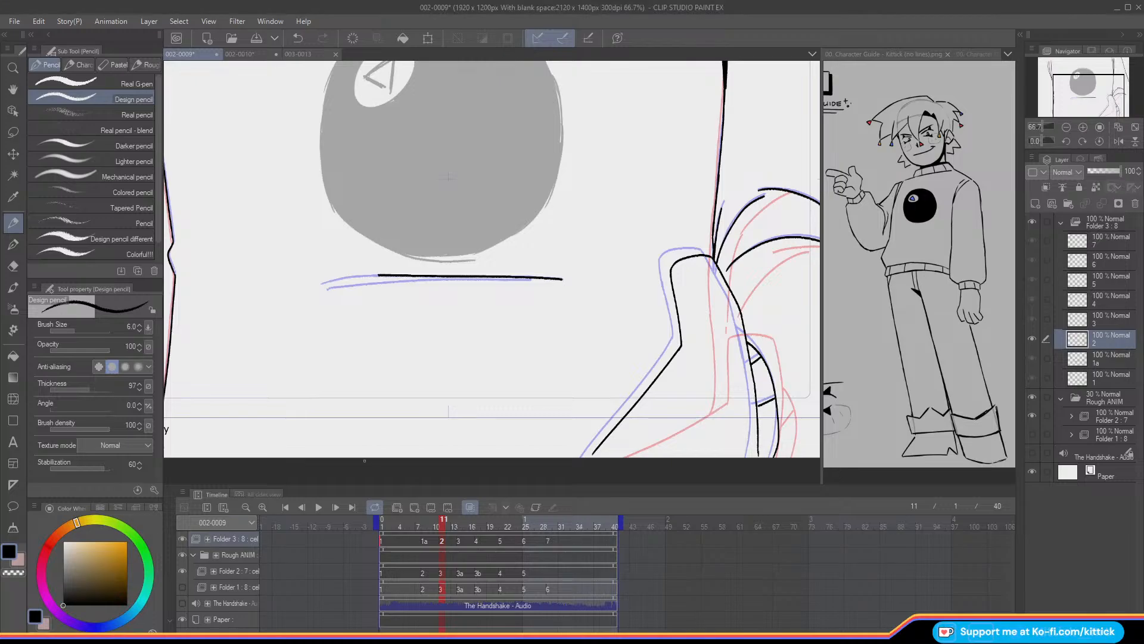
- Mirror the canvas to complete the upper line and trace the lower line on cel 2, and restore the unmirrored view
click(1119, 142)
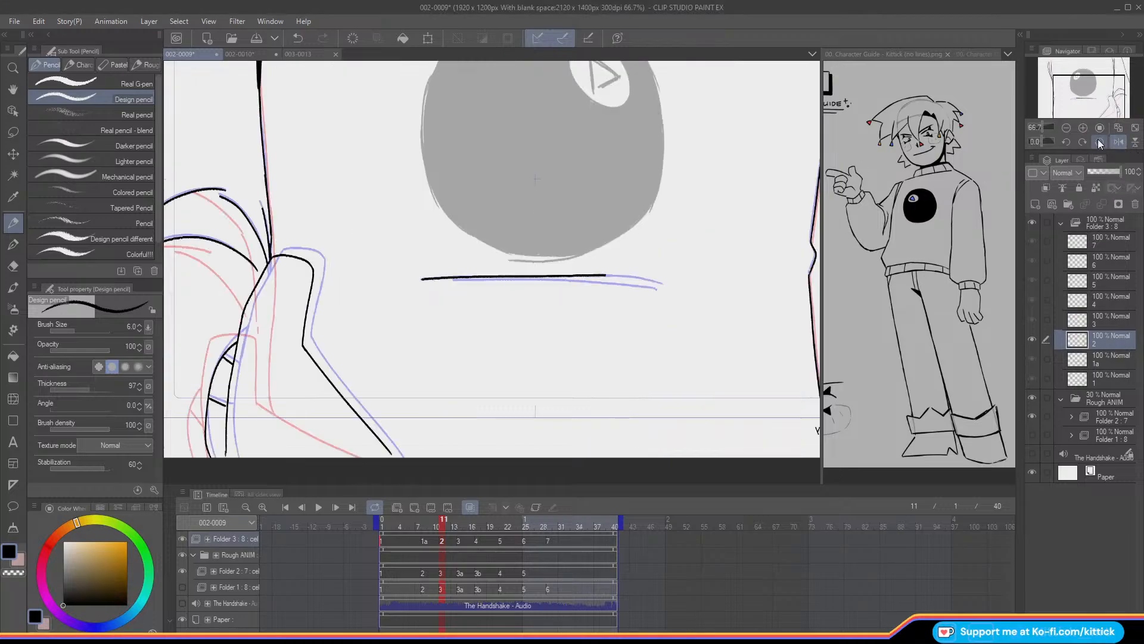
mouse_move(614, 273)
mouse_down()
mouse_move(555, 271)
mouse_move(663, 284)
mouse_move(461, 280)
mouse_move(608, 285)
mouse_move(547, 275)
mouse_up()
key(ctrl+z)
key(ctrl+z)
key(ctrl+z)
key(ctrl+z)
drag(646, 288, 465, 276)
key(ctrl+z)
drag(657, 290, 451, 278)
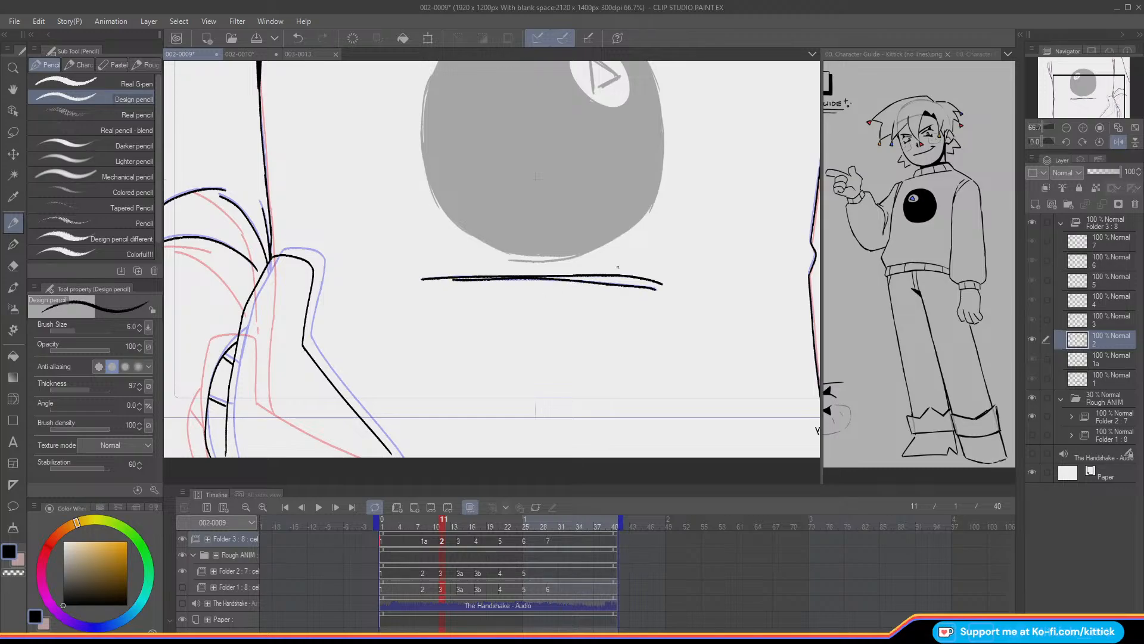
click(1116, 143)
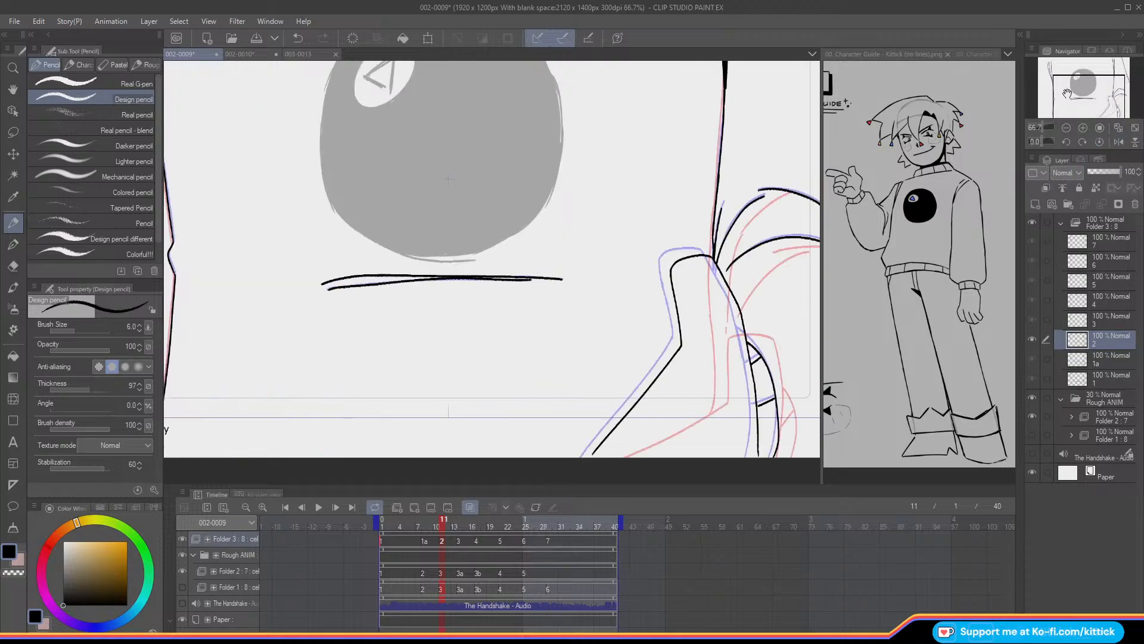
- Undo the lower line on cel 2 and try to retrace it along the onion skin in the unmirrored view
drag(1081, 95, 1082, 94)
key(ctrl+z)
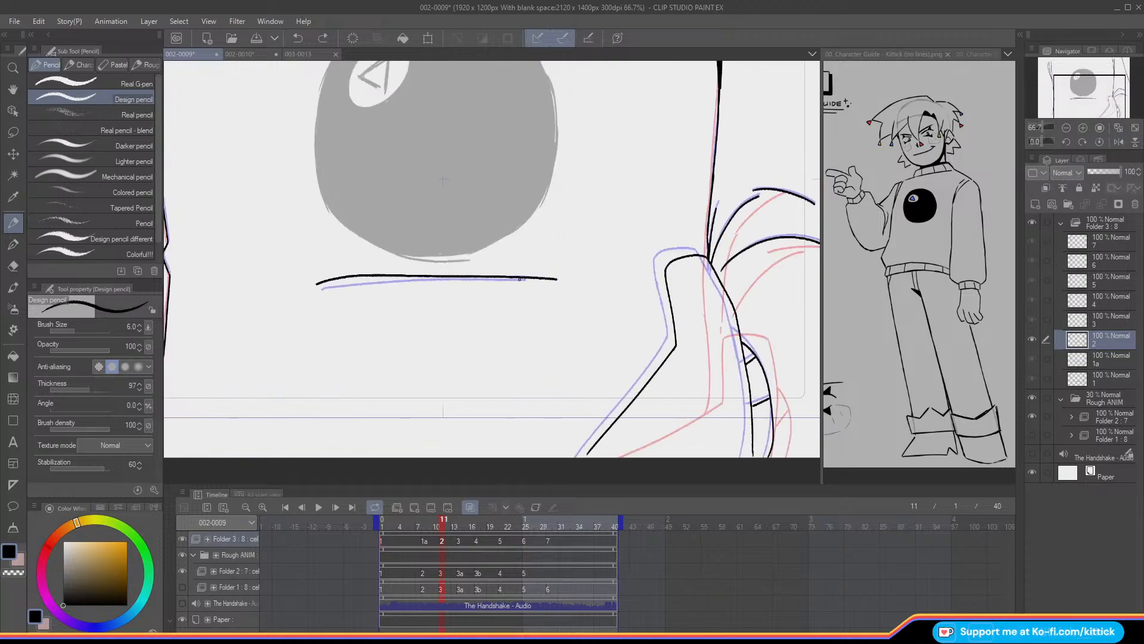
drag(524, 279, 397, 277)
key(ctrl+z)
drag(524, 279, 317, 290)
key(ctrl+z)
drag(523, 279, 319, 293)
key(ctrl+z)
- Turn off the onion skin and flip through the frames to compare the ball's underlines on cels 1, 1a and 2
key(o)
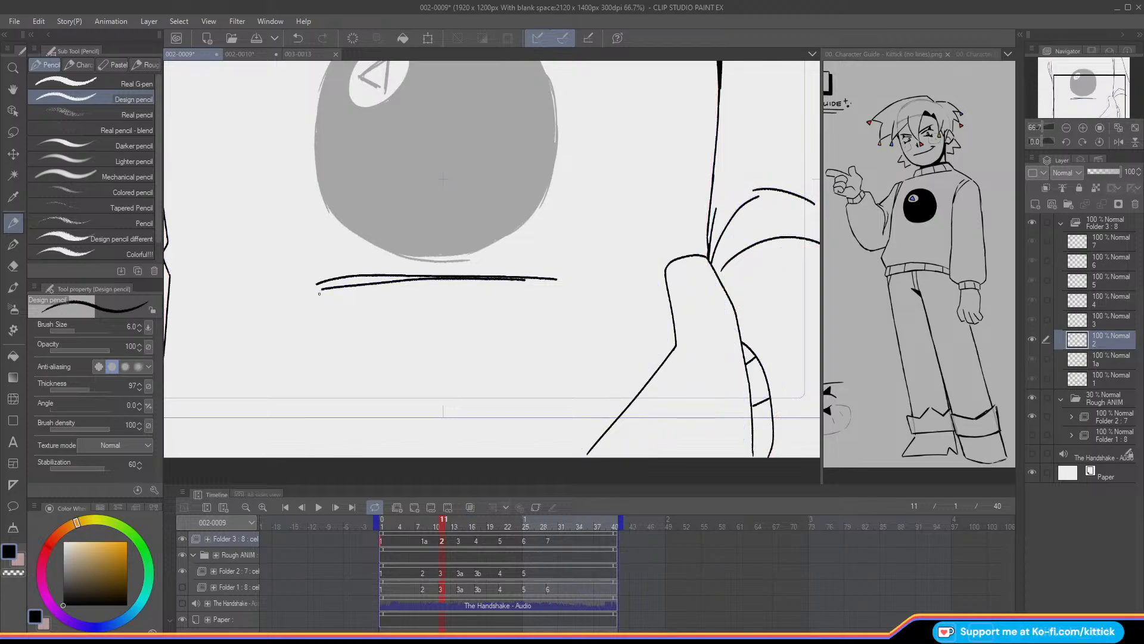
key(Left)
key(Left)
key(Left)
key(Left)
key(Right)
key(Right)
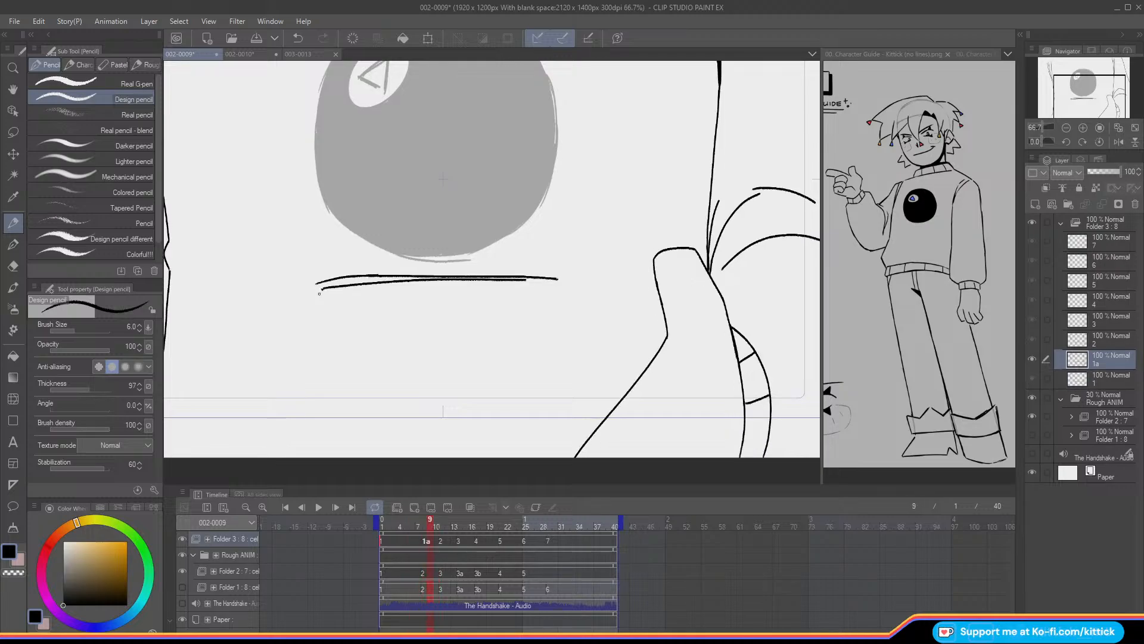
key(Right)
key(Right)
- Undo the lower line on cel 2, turn the onion skin back on and retrace that line at 100% zoom
click(287, 40)
key(o)
click(1083, 127)
drag(1073, 97, 1067, 88)
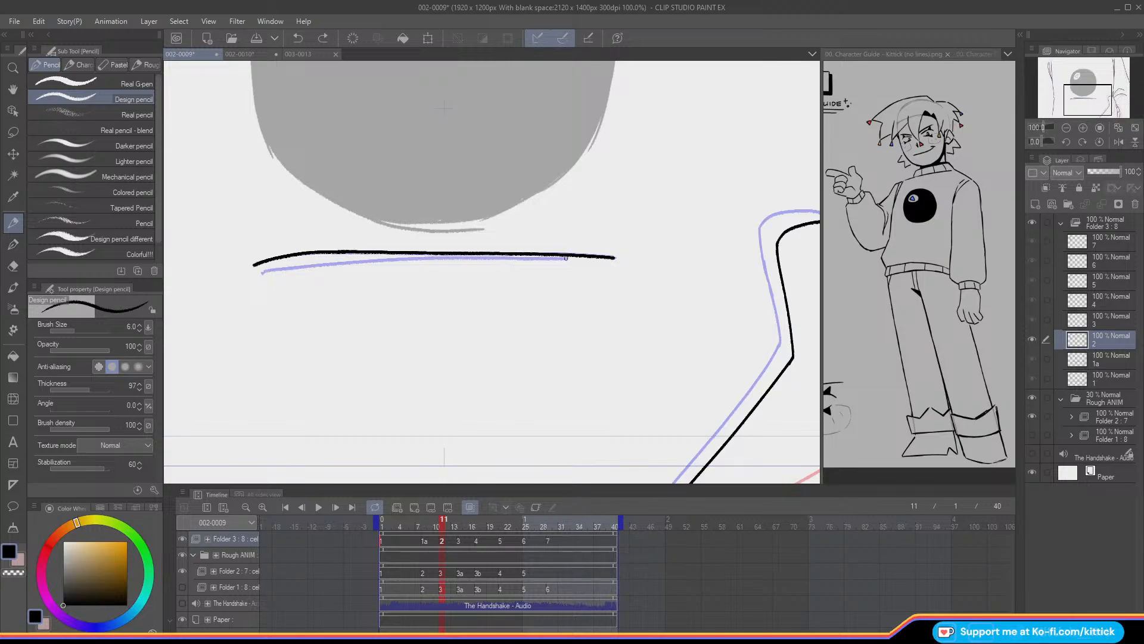
drag(552, 258, 463, 256)
key(ctrl+z)
drag(557, 259, 484, 256)
key(ctrl+z)
drag(567, 258, 389, 261)
key(ctrl+z)
drag(565, 259, 479, 257)
key(ctrl+z)
drag(566, 258, 263, 272)
key(ctrl+z)
drag(567, 258, 338, 259)
key(ctrl+z)
drag(1077, 94, 1076, 95)
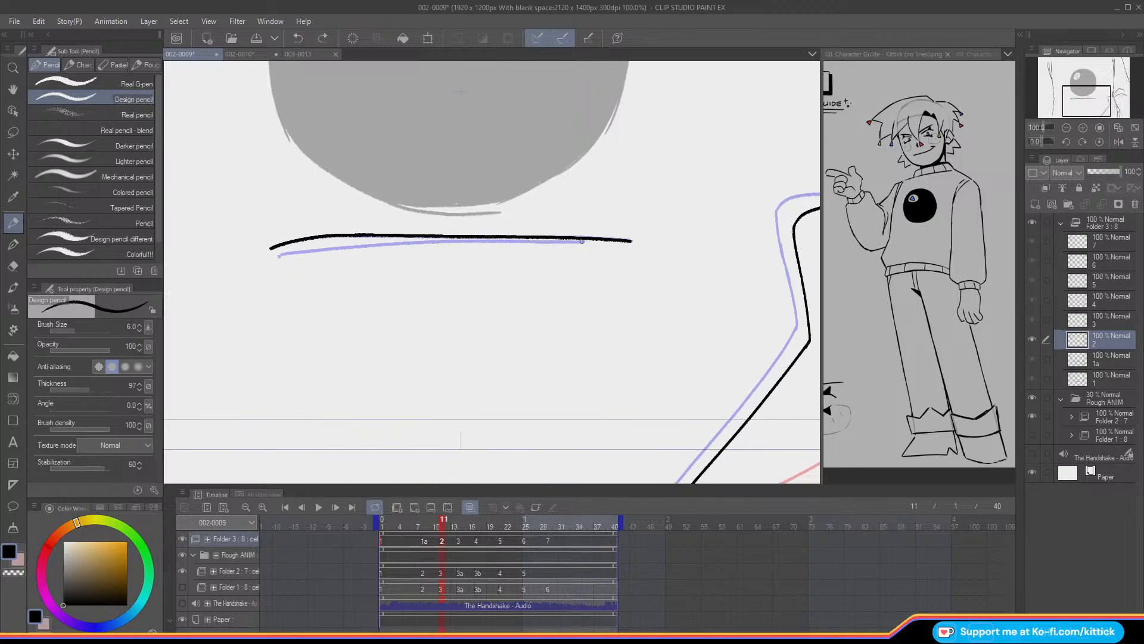
drag(557, 240, 411, 242)
key(ctrl+z)
drag(584, 241, 276, 255)
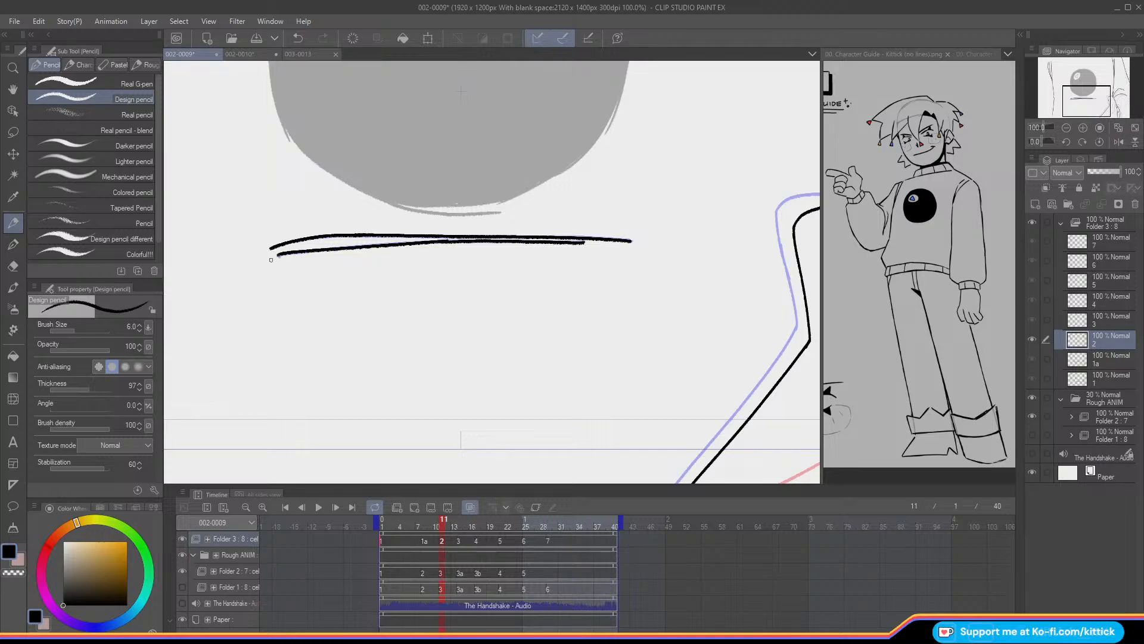
- Trace both lines beneath the ball on cel 3 along the onion skin and compare them with cel 2
click(460, 527)
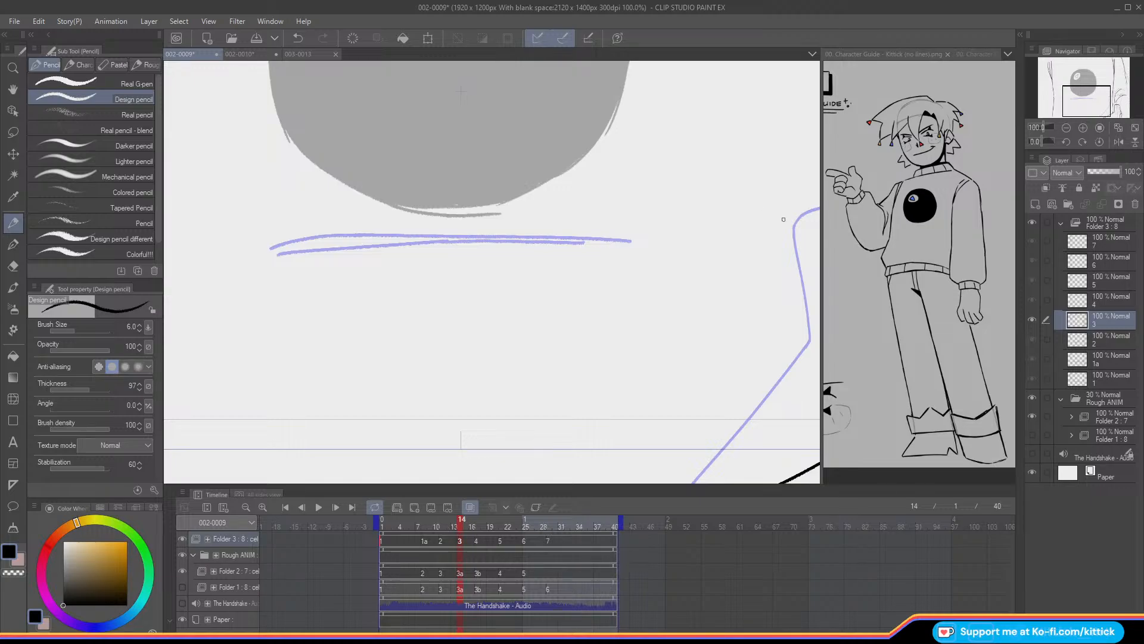
mouse_move(631, 242)
mouse_down()
mouse_move(318, 238)
mouse_move(257, 250)
mouse_up()
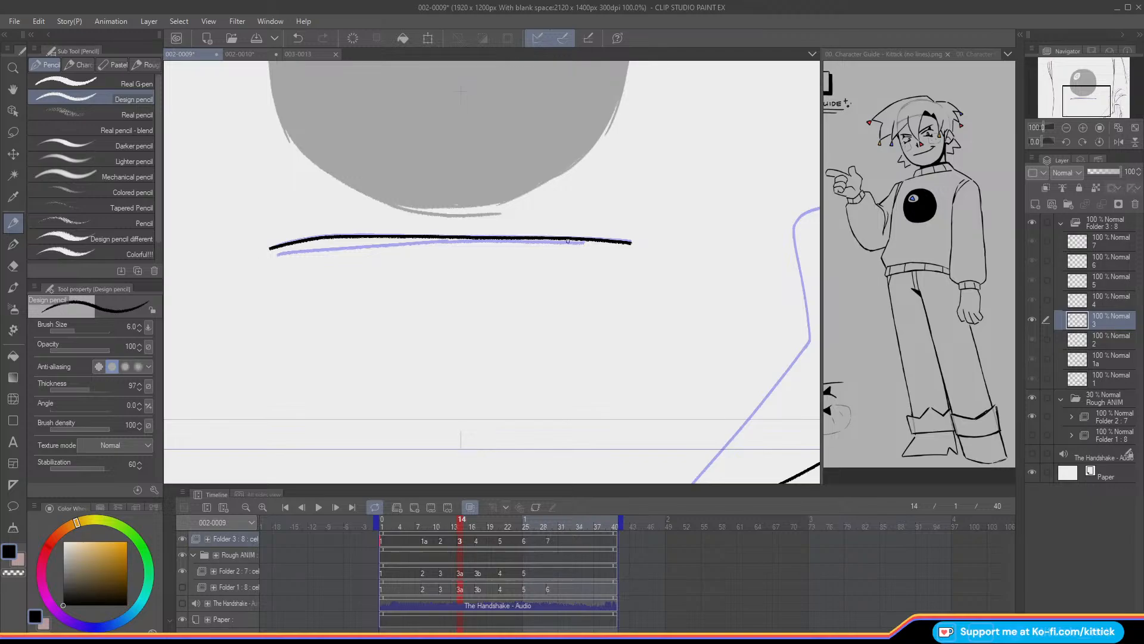
drag(579, 242, 276, 251)
key(ctrl+z)
drag(584, 244, 273, 254)
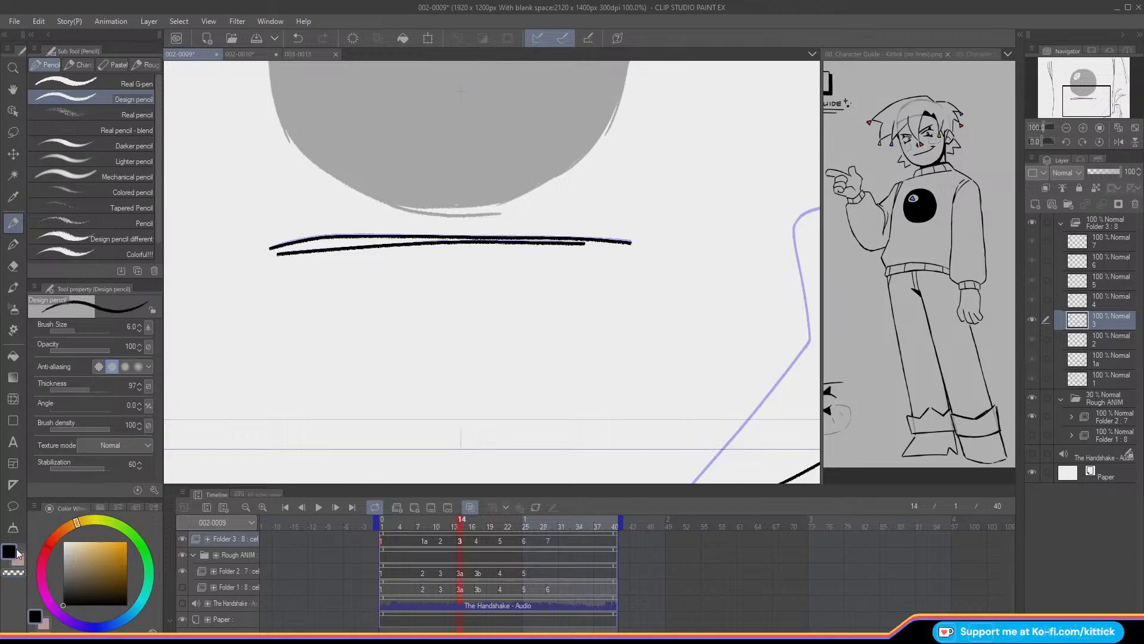
key(Left)
key(Right)
- Go to cel 4 and trace the upper line beneath the ball along the onion skin
key(Right)
key(Right)
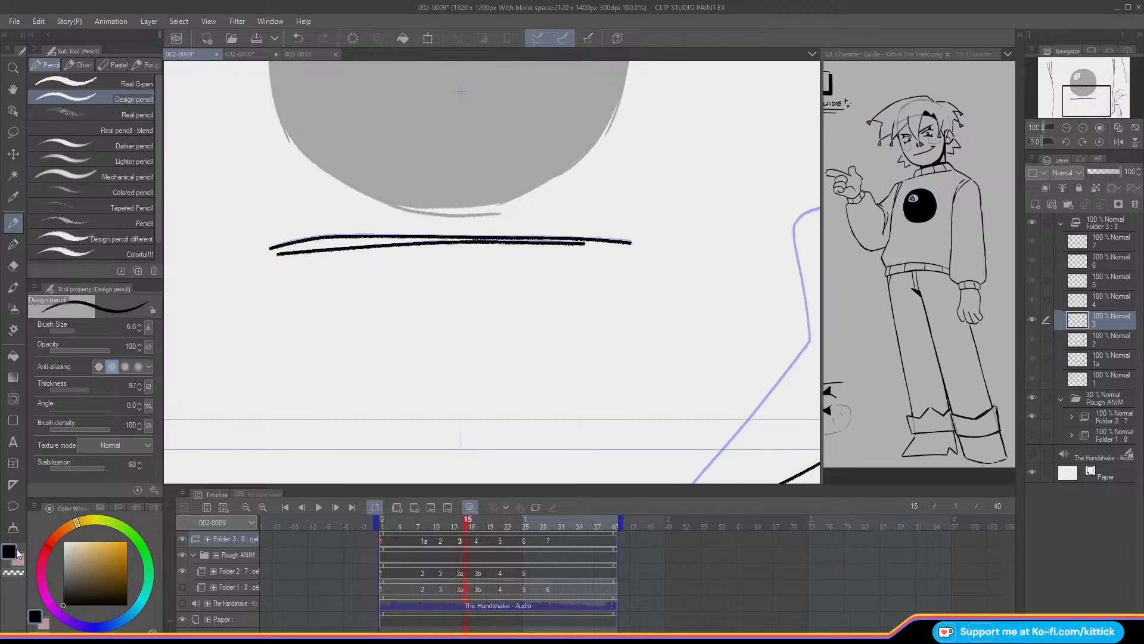
key(Right)
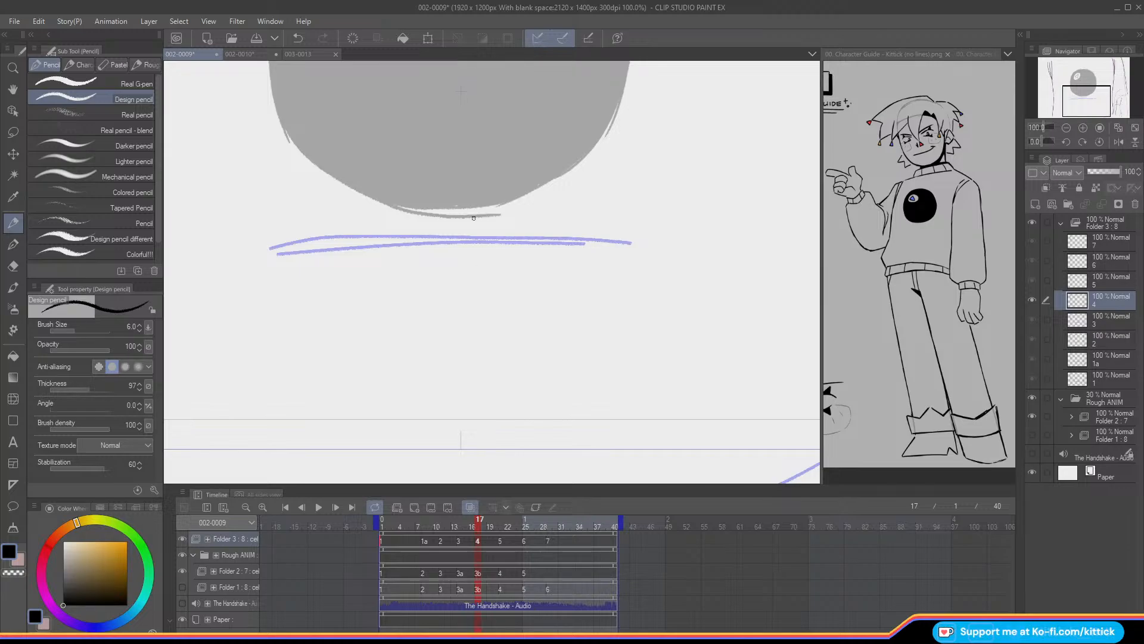
drag(628, 243, 448, 237)
drag(619, 240, 342, 234)
key(ctrl+z)
drag(606, 242, 352, 232)
key(ctrl+z)
mouse_move(630, 243)
mouse_down()
mouse_move(345, 237)
mouse_move(269, 248)
mouse_up()
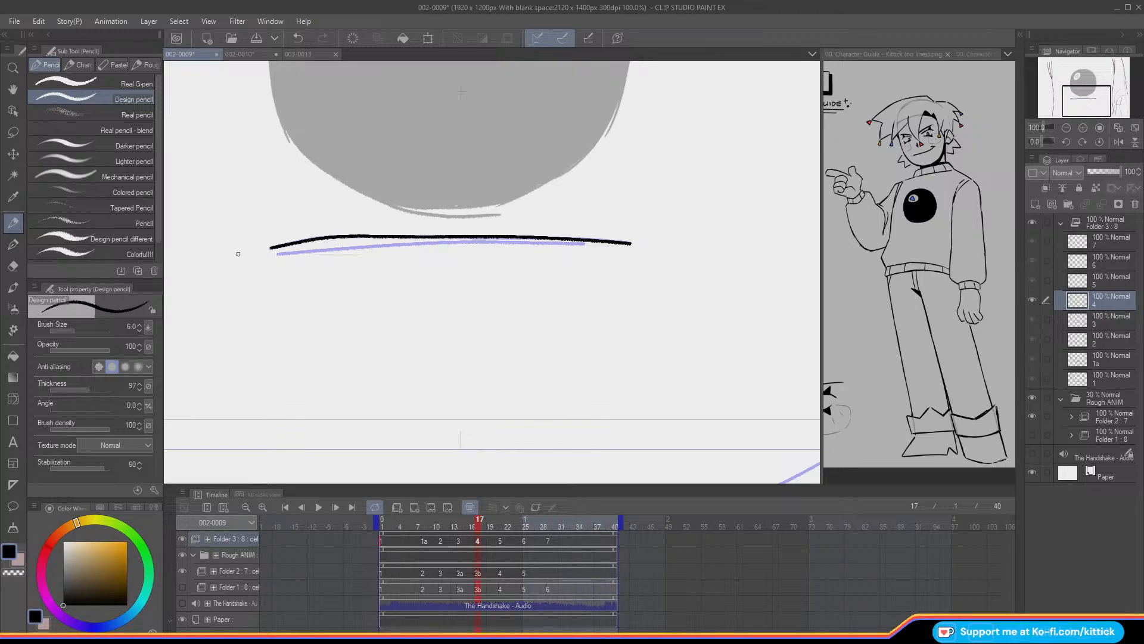
- Trace the lower line beneath the ball on cel 4 and compare both lines with cel 3
drag(584, 243, 324, 246)
key(ctrl+z)
drag(582, 243, 271, 250)
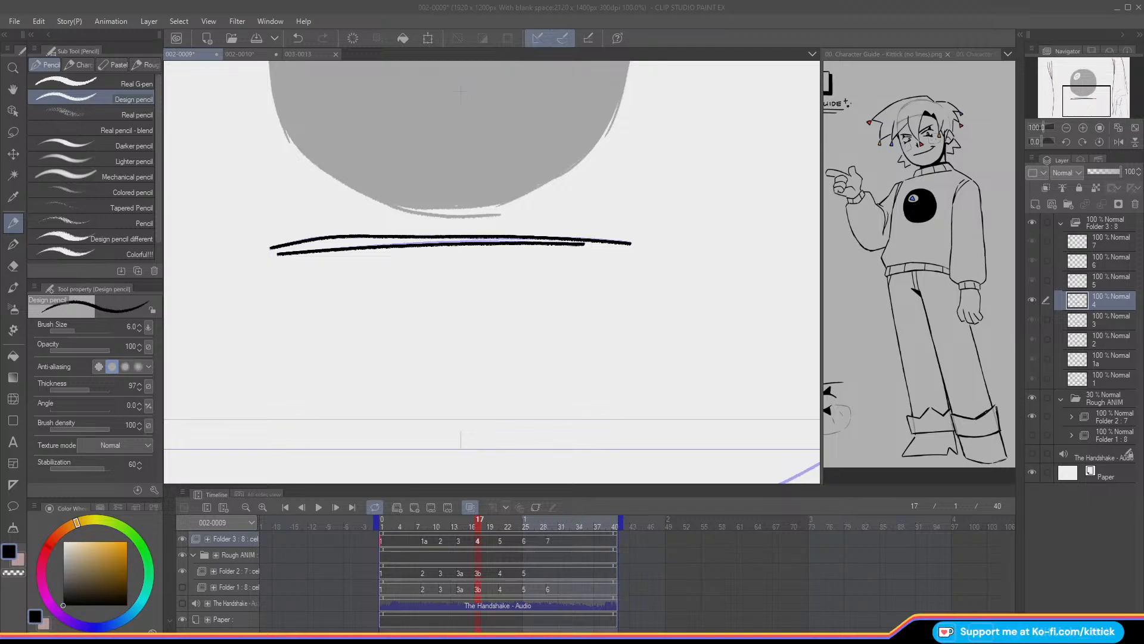
click(470, 574)
key(Right)
key(Left)
key(Right)
key(Left)
key(Right)
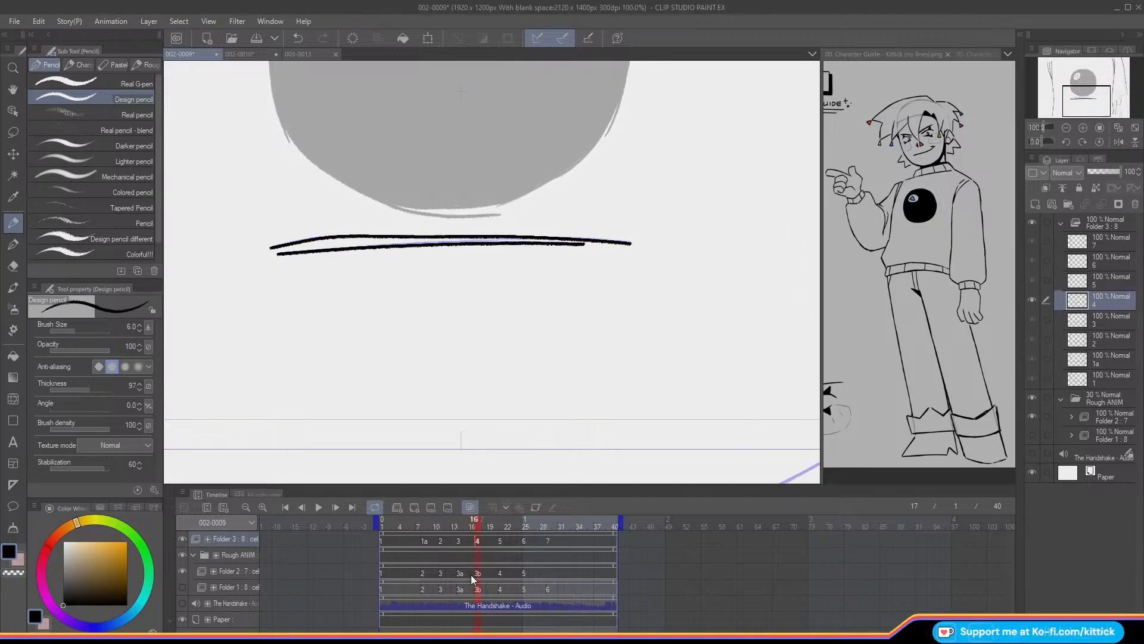
- Go to cel 5 and trace the upper line beneath the ball along the onion skin
key(Right)
key(Right)
key(Right)
key(Right)
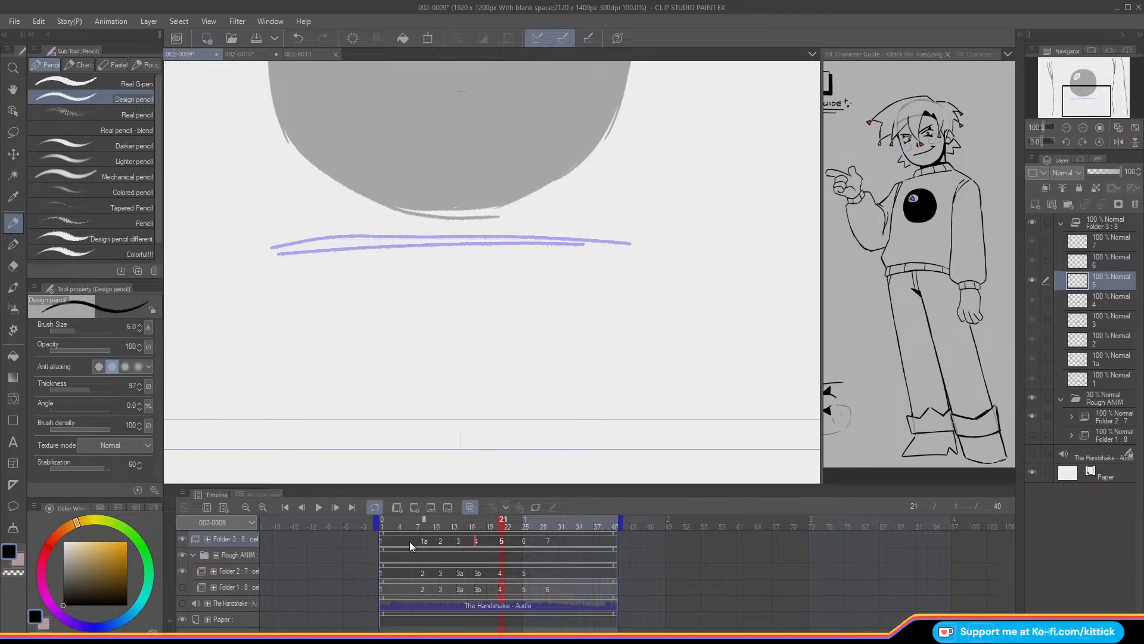
drag(630, 244, 460, 235)
key(ctrl+z)
drag(629, 244, 560, 239)
key(ctrl+z)
drag(630, 243, 375, 235)
key(ctrl+z)
mouse_move(629, 243)
mouse_down()
mouse_move(406, 236)
mouse_move(271, 248)
mouse_up()
key(ctrl+z)
mouse_move(628, 243)
mouse_down()
mouse_move(441, 236)
mouse_move(272, 248)
mouse_up()
- Compare cel 5 with its neighbouring cel and trace the lower line beneath the ball on cel 5
key(alt+[)
key(alt+])
key(alt+[)
key(alt+])
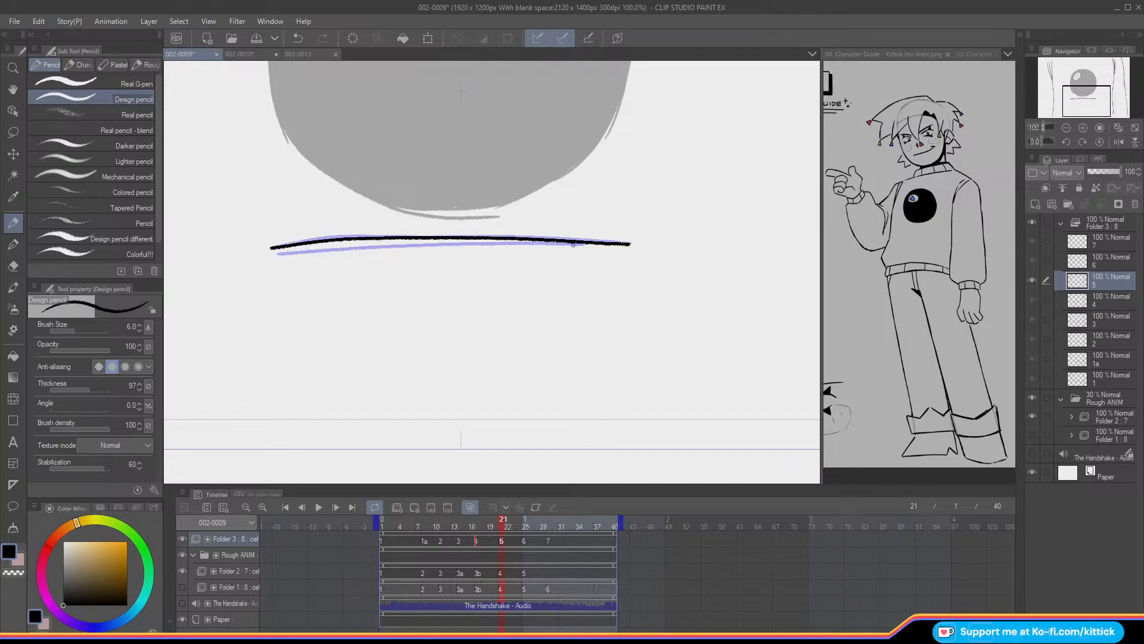
drag(580, 244, 276, 255)
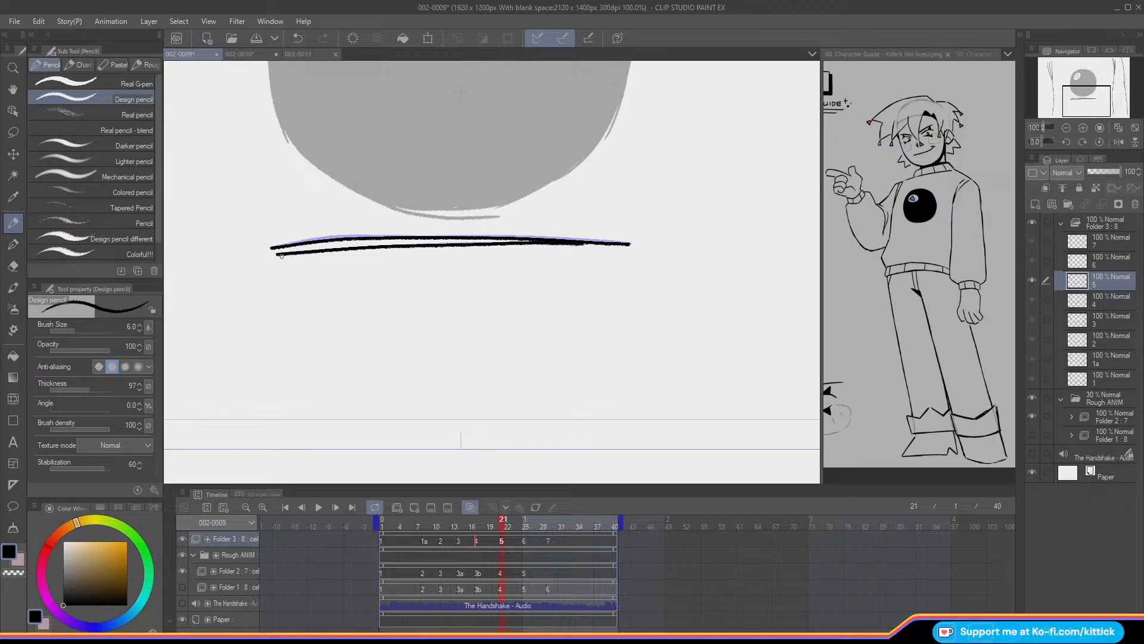
- Go to cel 6 and trace the upper line beneath the ball along the onion skin
key(Right)
key(Right)
key(Right)
key(Right)
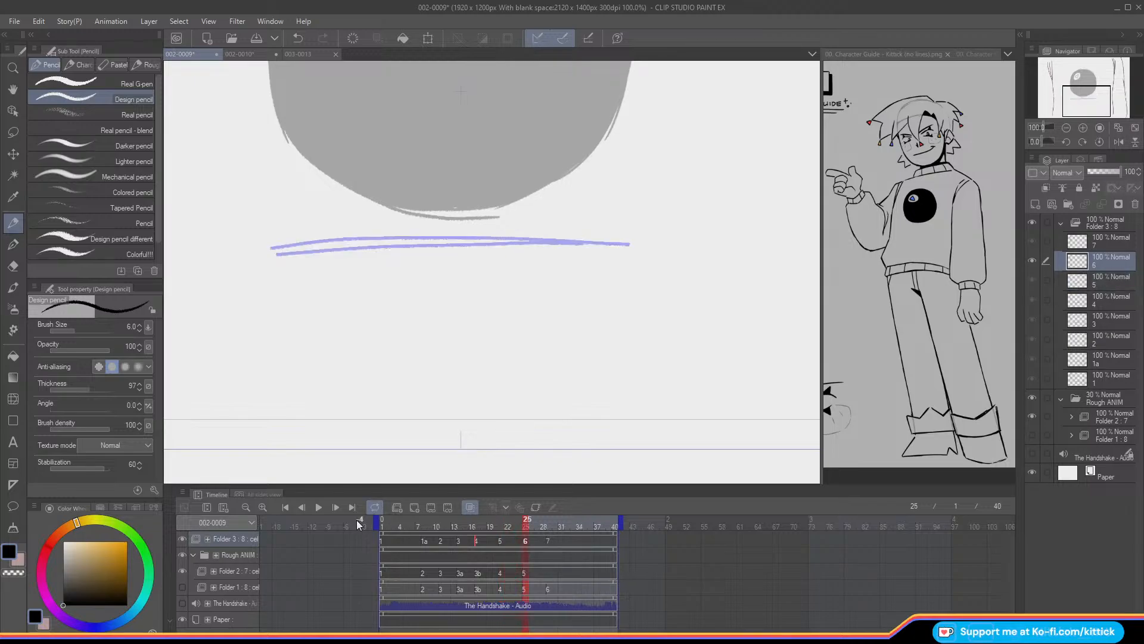
key(Left)
key(Right)
drag(626, 244, 545, 241)
key(ctrl+z)
key(ctrl+z)
drag(626, 244, 270, 248)
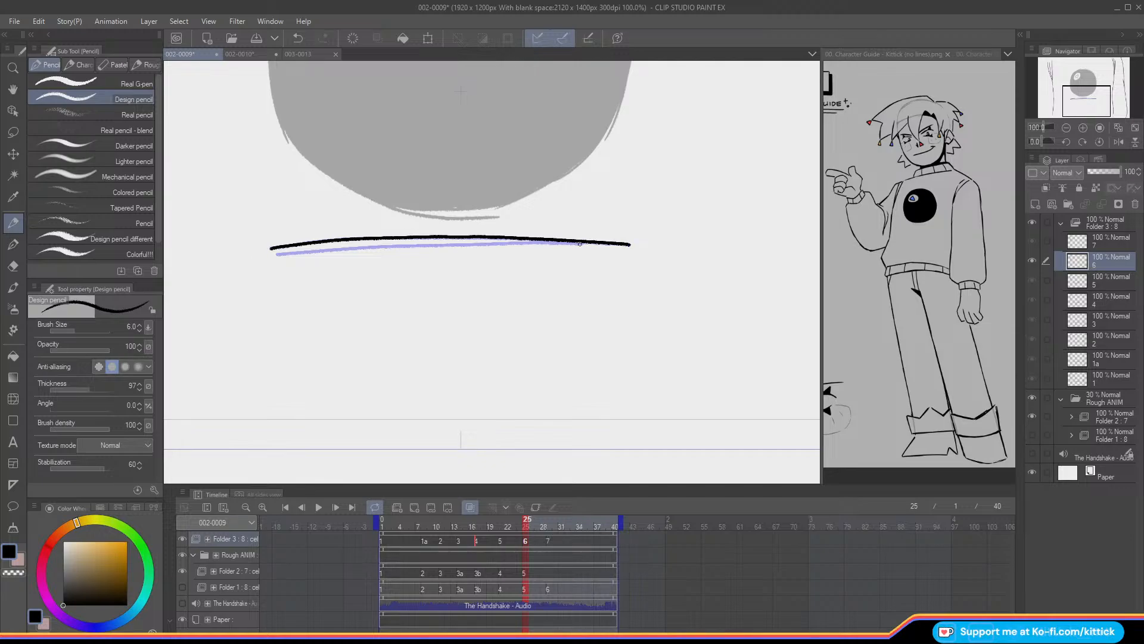
- Trace the lower line beneath the ball on cel 6 and compare both lines with the neighbouring cel
drag(571, 243, 285, 253)
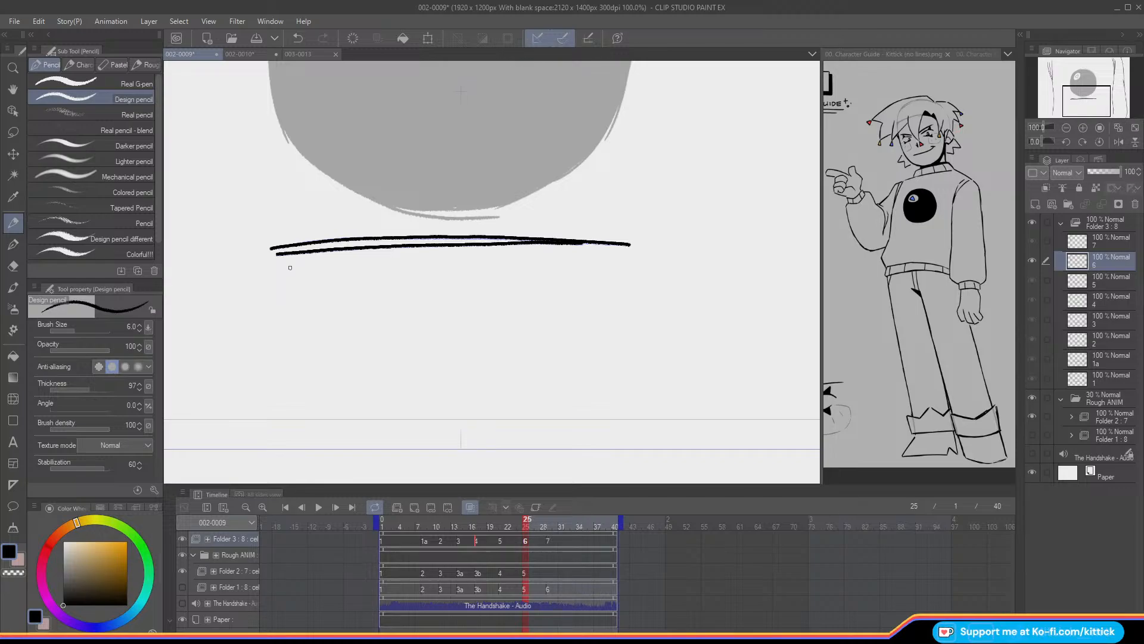
key(o)
key(Left)
key(Right)
key(Right)
key(Right)
key(Right)
key(Right)
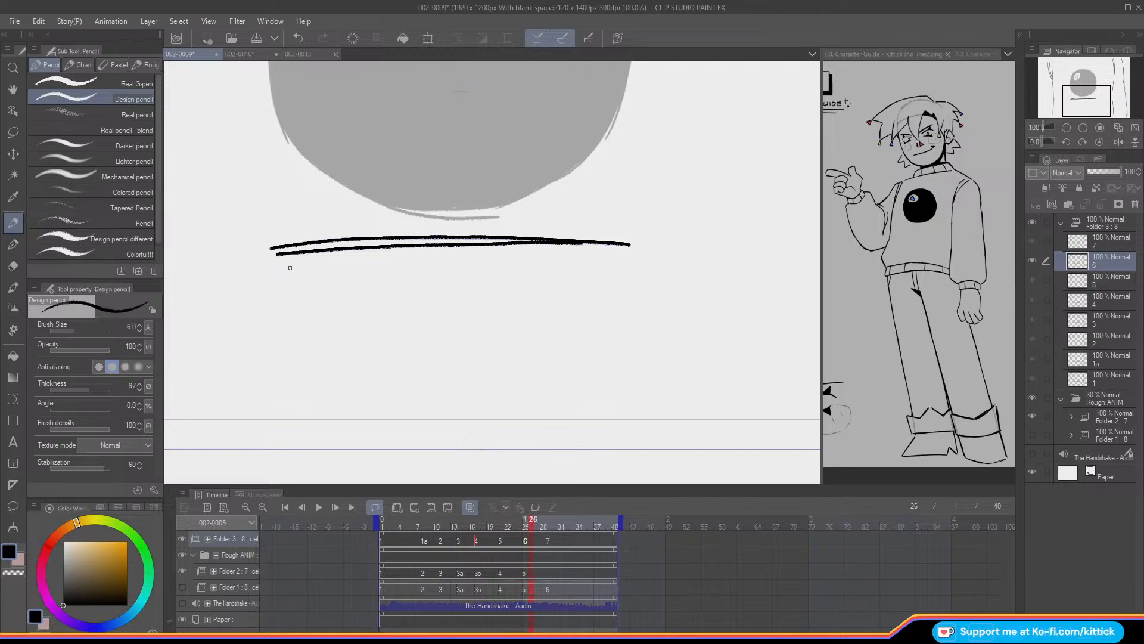
- Go to cel 7 with the onion skin shown and flip between it and cel 6 to compare the drawings
key(o)
key(Left)
key(Right)
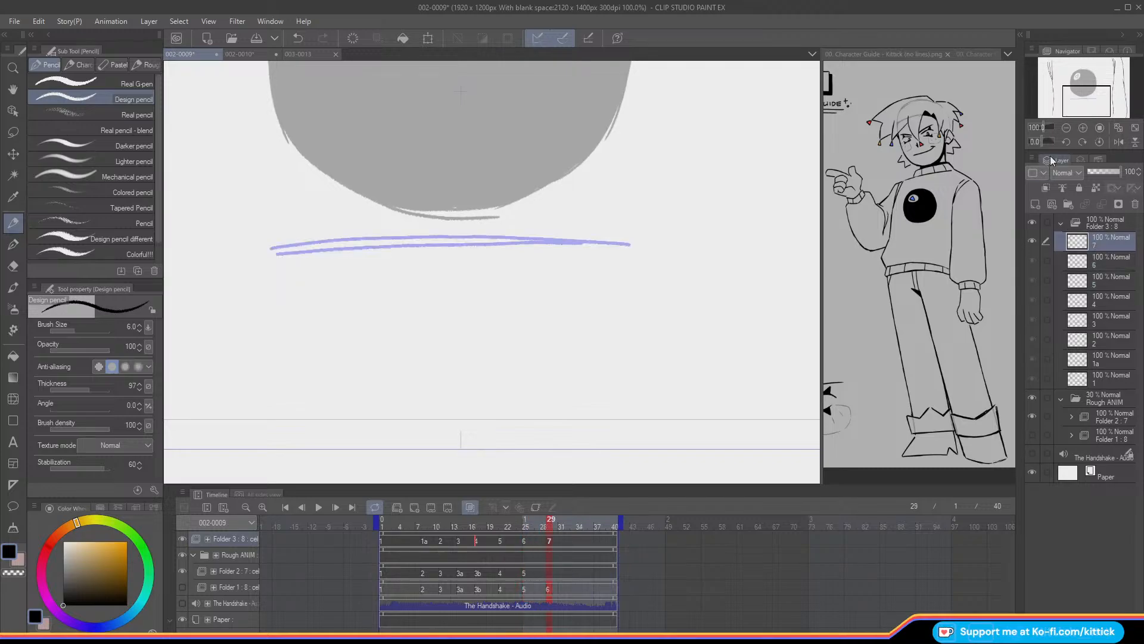
click(1067, 129)
click(1066, 129)
key(Left)
key(Right)
key(Left)
key(Right)
key(Left)
key(Right)
- Trace the upper line beneath the ball on cel 7 along the onion skin, retrying the stroke until it matches
click(1082, 128)
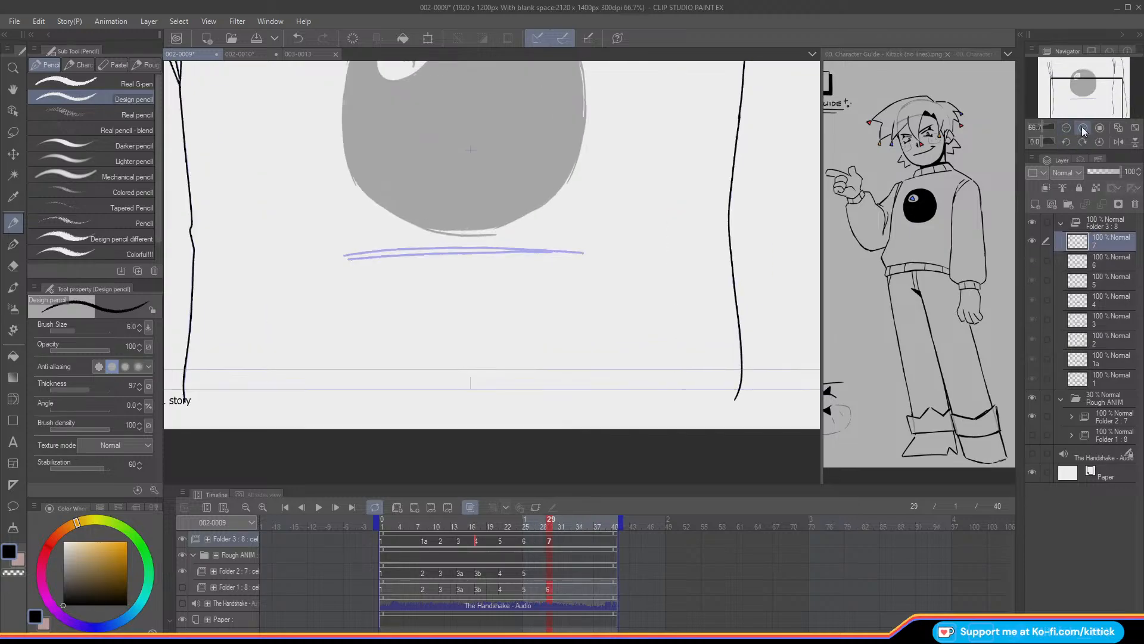
click(1082, 127)
drag(1073, 87, 1072, 85)
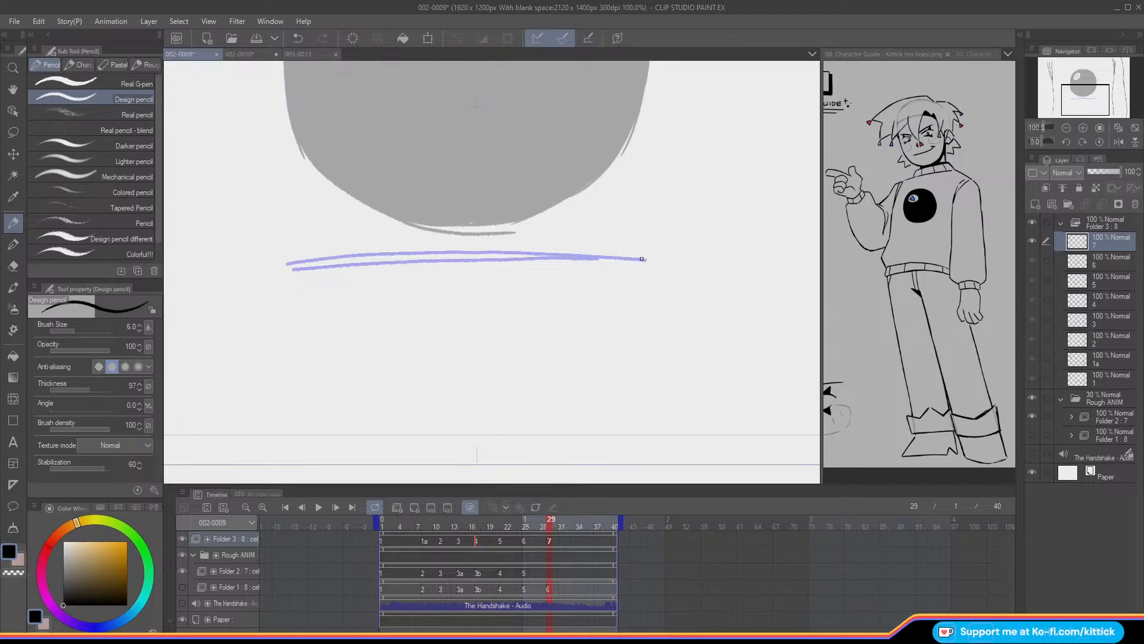
key(ctrl+z)
drag(642, 259, 524, 253)
key(ctrl+z)
drag(643, 259, 415, 253)
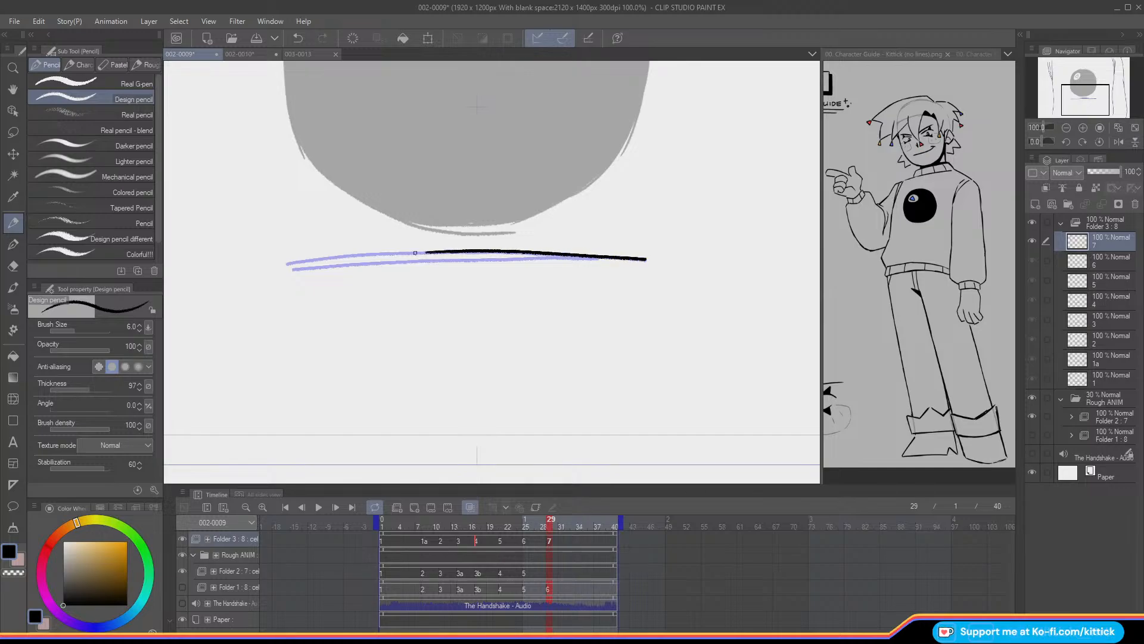
key(ctrl+z)
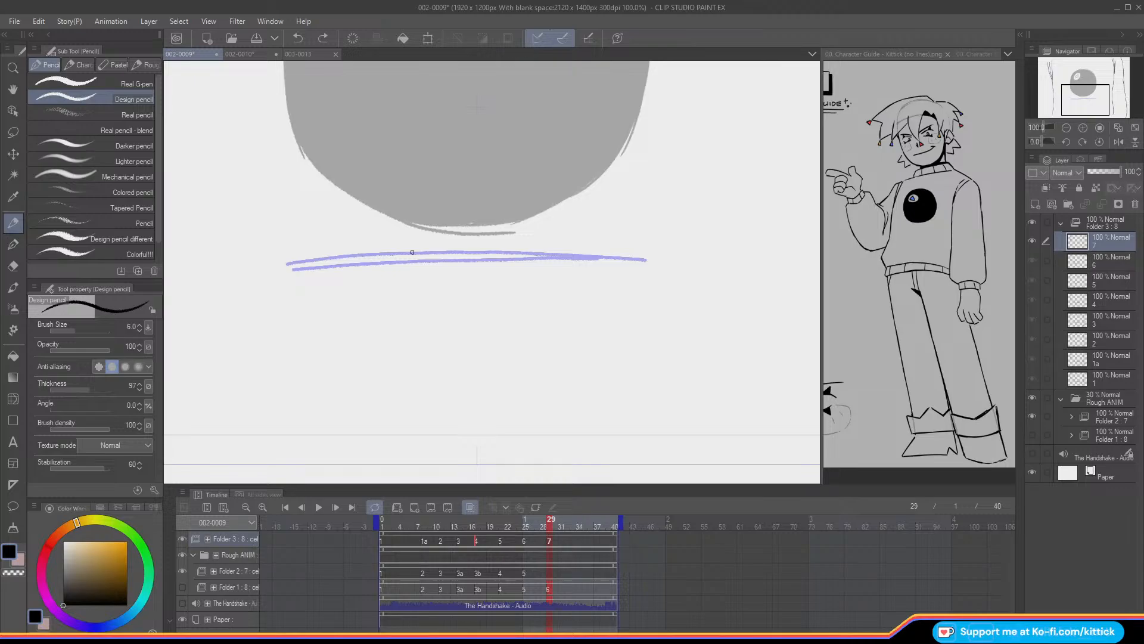
drag(645, 260, 436, 252)
key(ctrl+z)
drag(644, 260, 507, 252)
key(ctrl+z)
mouse_move(645, 260)
mouse_down()
mouse_move(461, 252)
mouse_move(285, 264)
mouse_up()
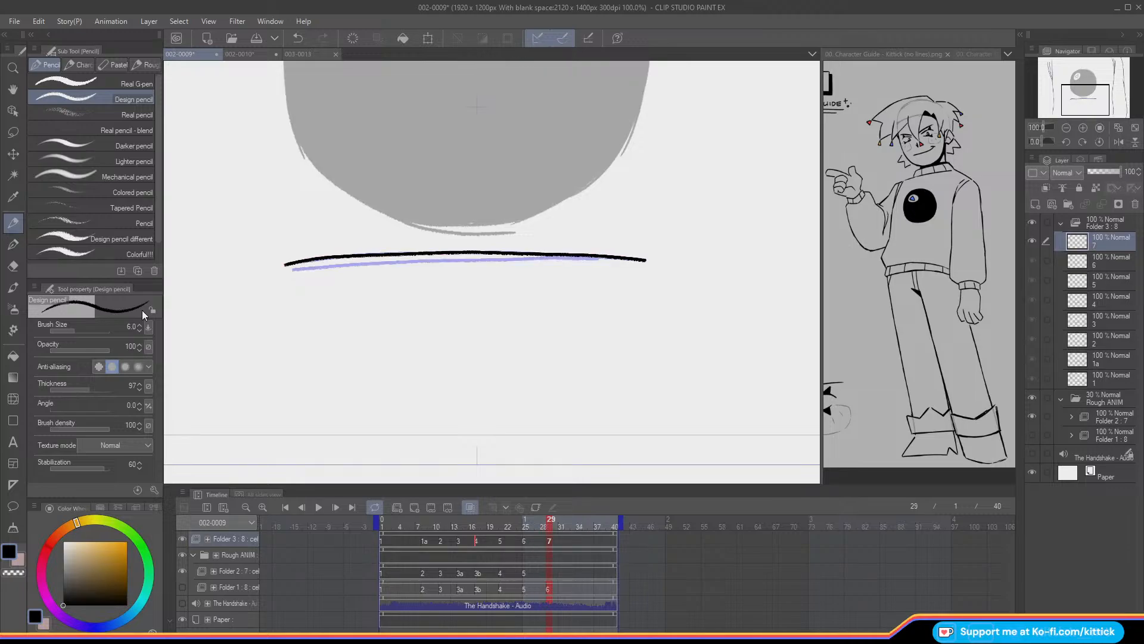
- Flip between cels 6 and 7 to compare the upper line beneath the ball
click(13, 573)
key(Right)
key(Left)
key(Left)
key(Right)
key(Left)
key(Right)
- Trace the lower line beneath the ball on cel 7 in black along the onion skin
click(12, 552)
drag(595, 256, 335, 266)
key(ctrl+z)
drag(597, 258, 293, 269)
key(ctrl+z)
drag(594, 258, 459, 260)
key(ctrl+z)
drag(596, 258, 441, 261)
key(ctrl+z)
drag(567, 257, 292, 270)
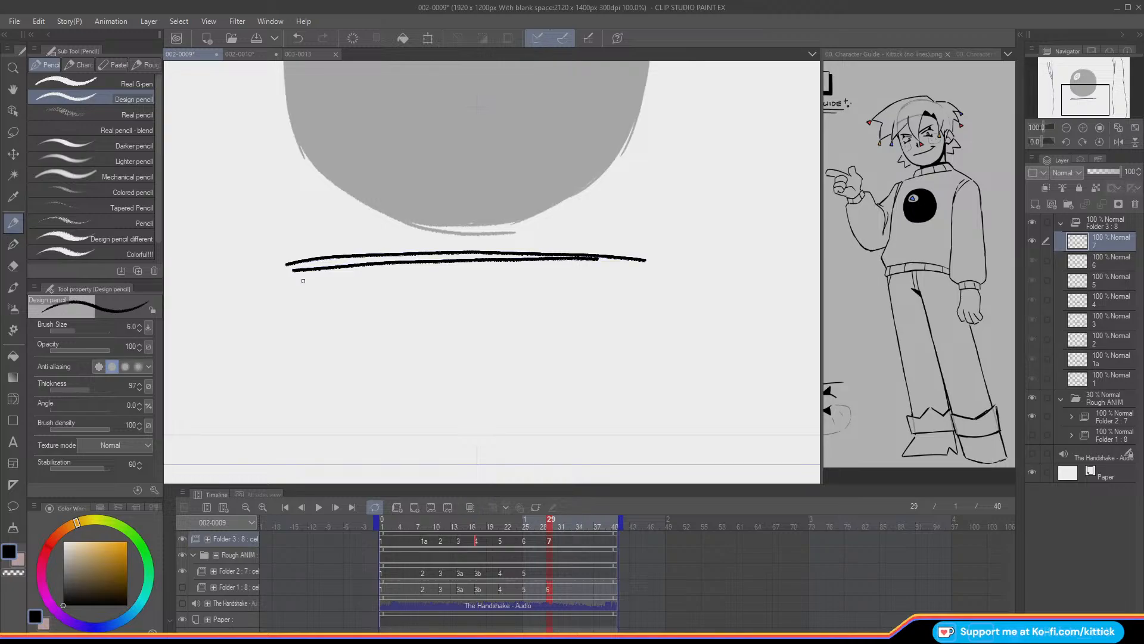
- View the whole canvas and scrub through the shot to check the line art on all cels
click(1132, 129)
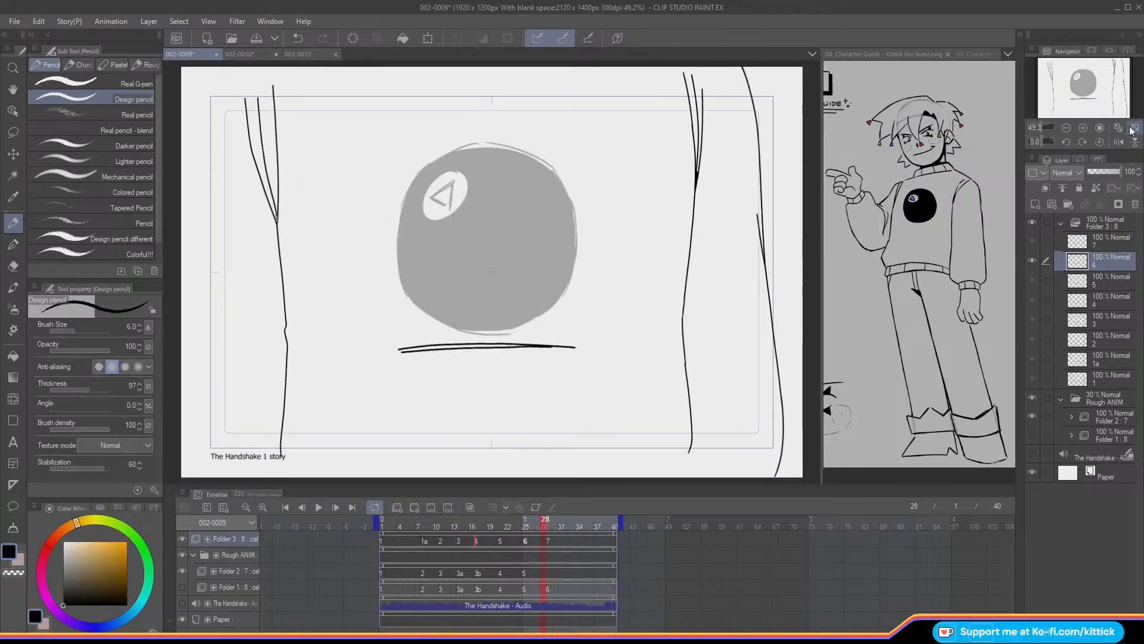
click(429, 541)
drag(402, 529, 502, 543)
click(391, 546)
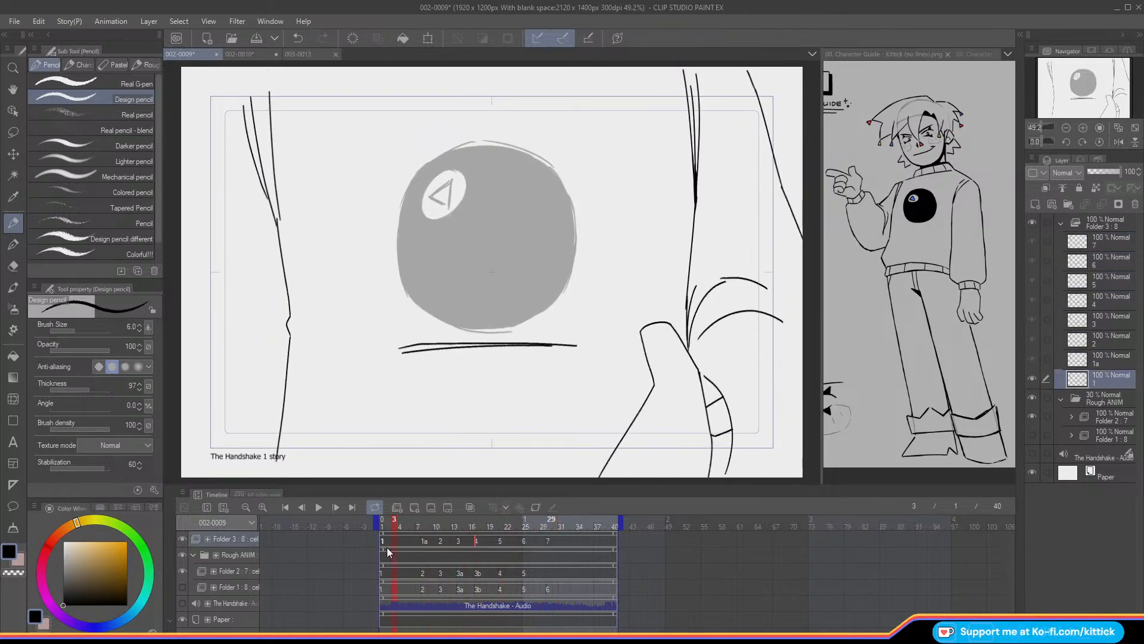
drag(427, 549, 460, 560)
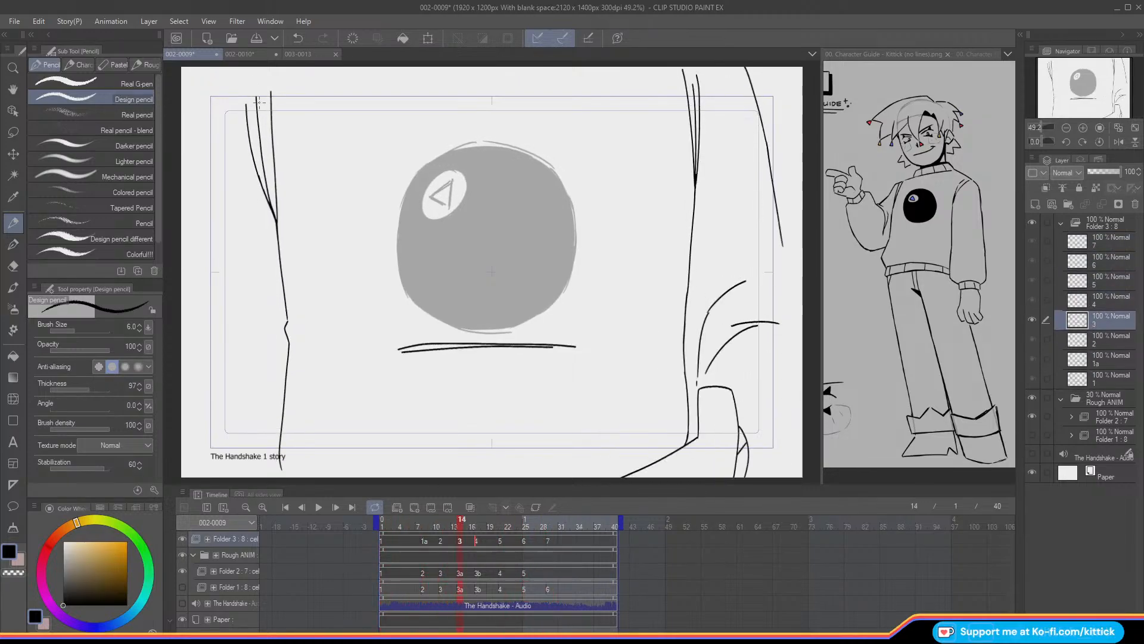
- Erase the middle of the three upper fold lines left of the ball on cel 6
click(18, 266)
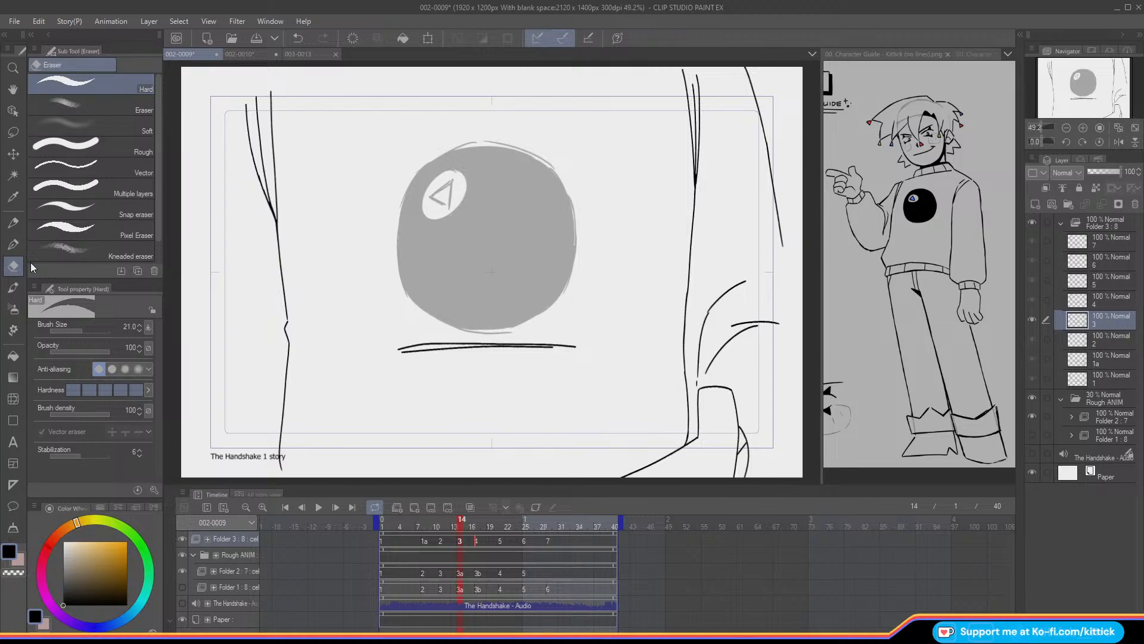
click(1083, 128)
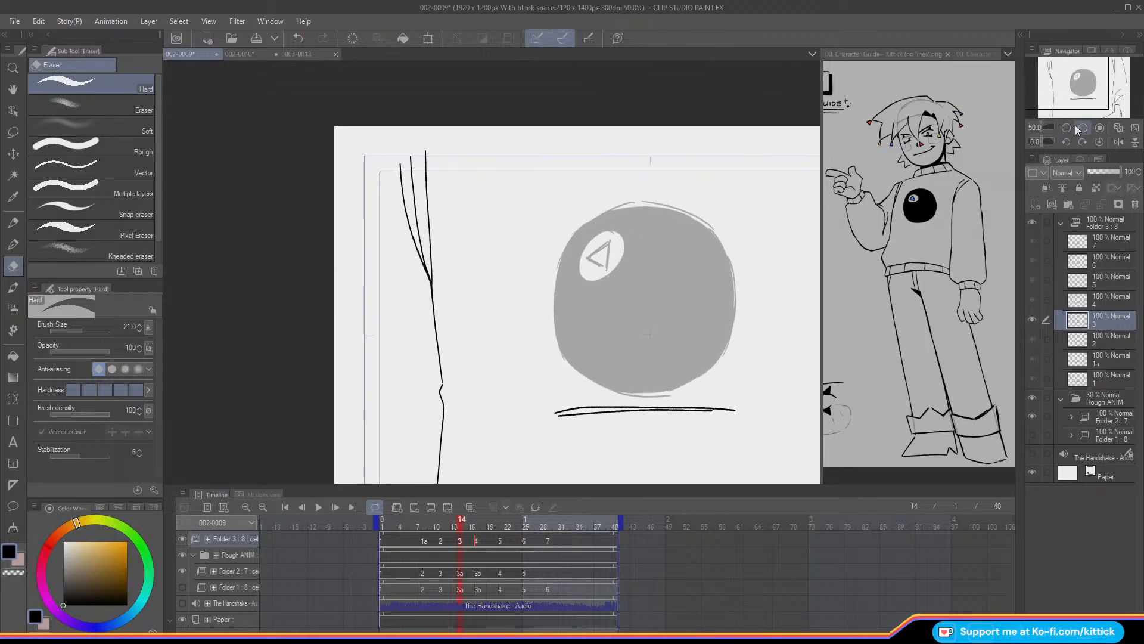
click(1083, 128)
click(393, 530)
mouse_move(392, 529)
mouse_down()
mouse_move(569, 539)
mouse_move(509, 547)
mouse_move(525, 536)
mouse_up()
drag(440, 118, 466, 272)
- Ready the Design pencil and compare the fold lines left of the ball on cel 6 with its neighbouring cels through the onion skin
click(12, 222)
key(o)
key(o)
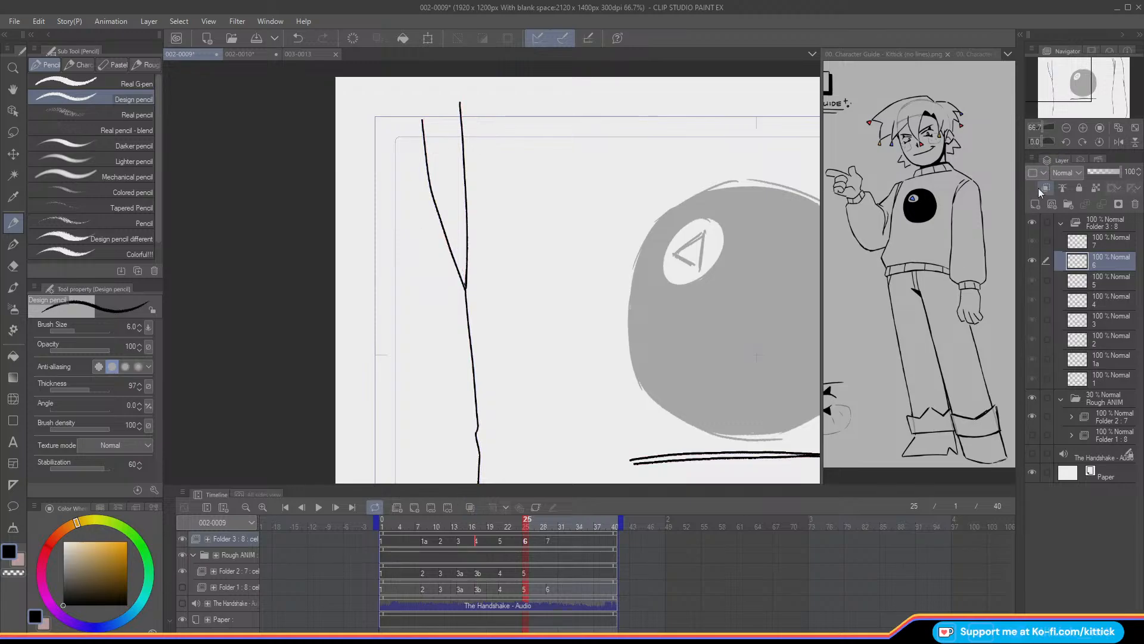
key(Left)
key(Left)
key(Right)
key(Right)
key(Right)
key(Right)
key(Right)
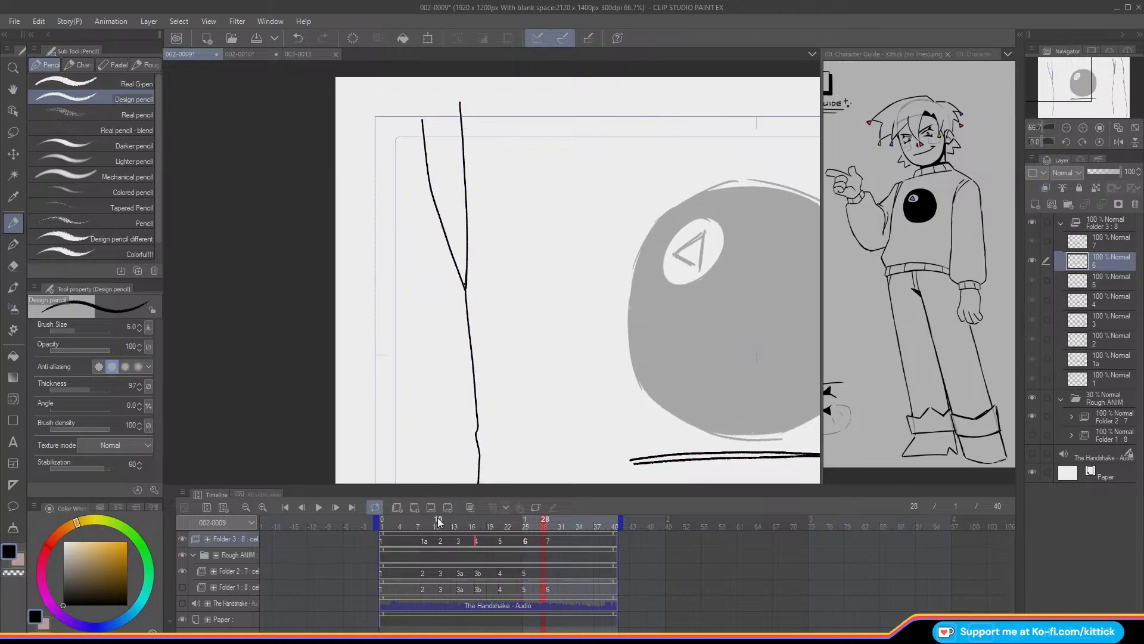
key(Left)
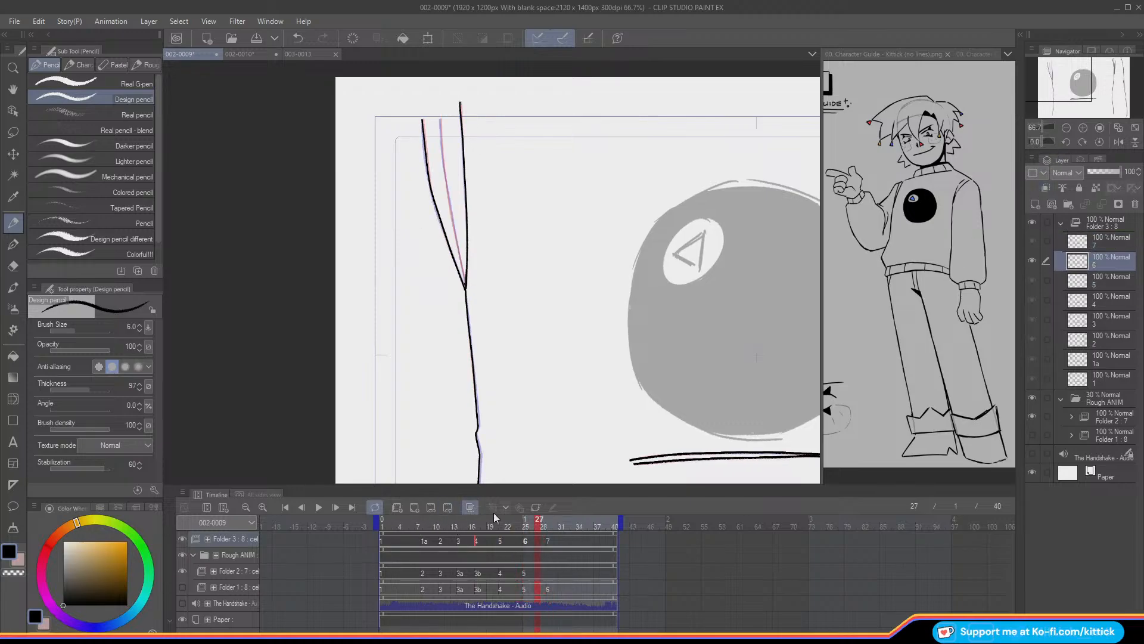
- Redraw the missing middle fold line on cel 6 along the onion skin with the canvas view mirrored
click(1084, 128)
click(1119, 143)
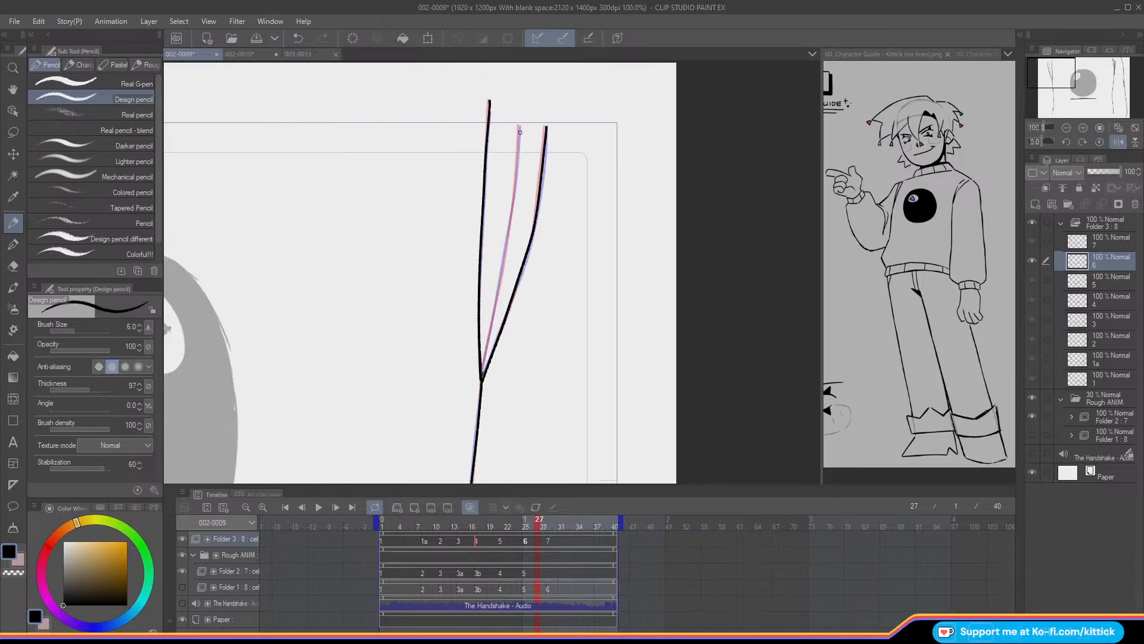
mouse_move(519, 126)
mouse_down()
mouse_move(512, 206)
mouse_move(518, 138)
mouse_move(514, 187)
mouse_up()
key(ctrl+z)
key(ctrl+z)
drag(508, 231, 506, 242)
key(ctrl+z)
drag(519, 127, 506, 240)
key(ctrl+z)
drag(519, 126, 516, 175)
key(ctrl+z)
drag(519, 126, 498, 292)
click(12, 269)
click(15, 225)
key(ctrl+z)
drag(508, 230, 488, 340)
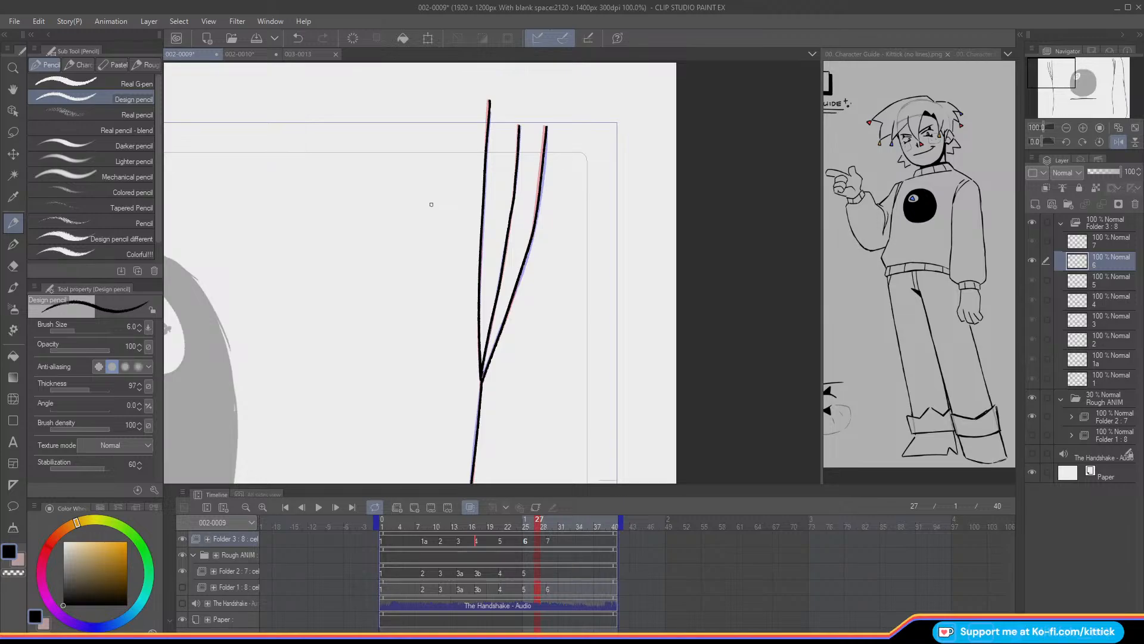
- Restore the unmirrored full view, hide the onion skin and scrub back to cel 5 to check the fold lines
click(1134, 128)
click(1115, 142)
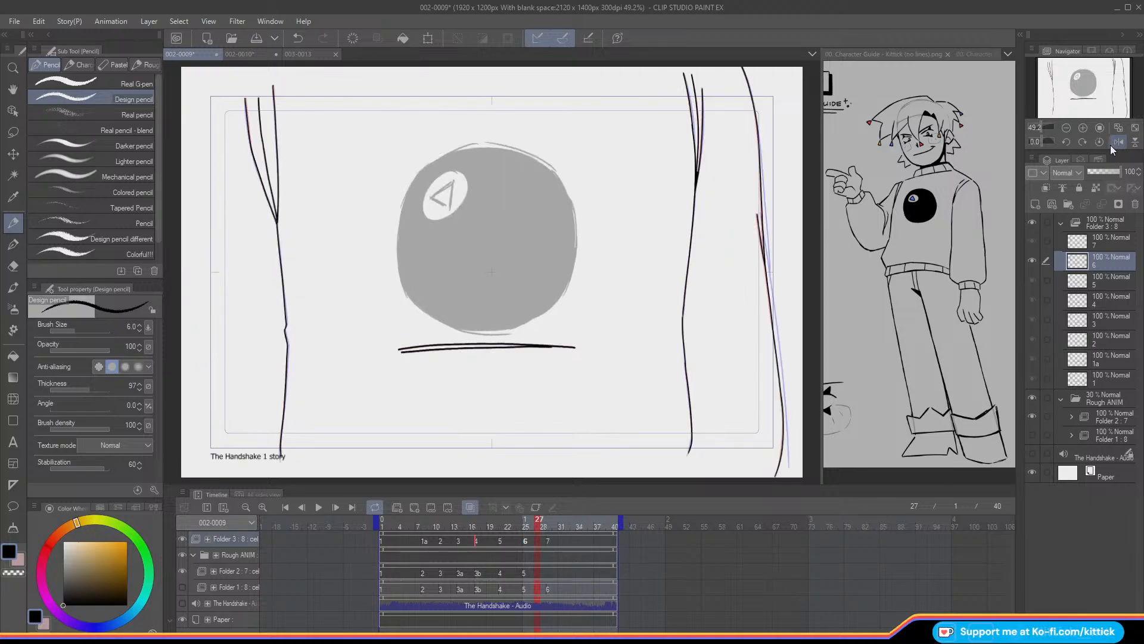
key(o)
key(Left)
drag(518, 524, 513, 548)
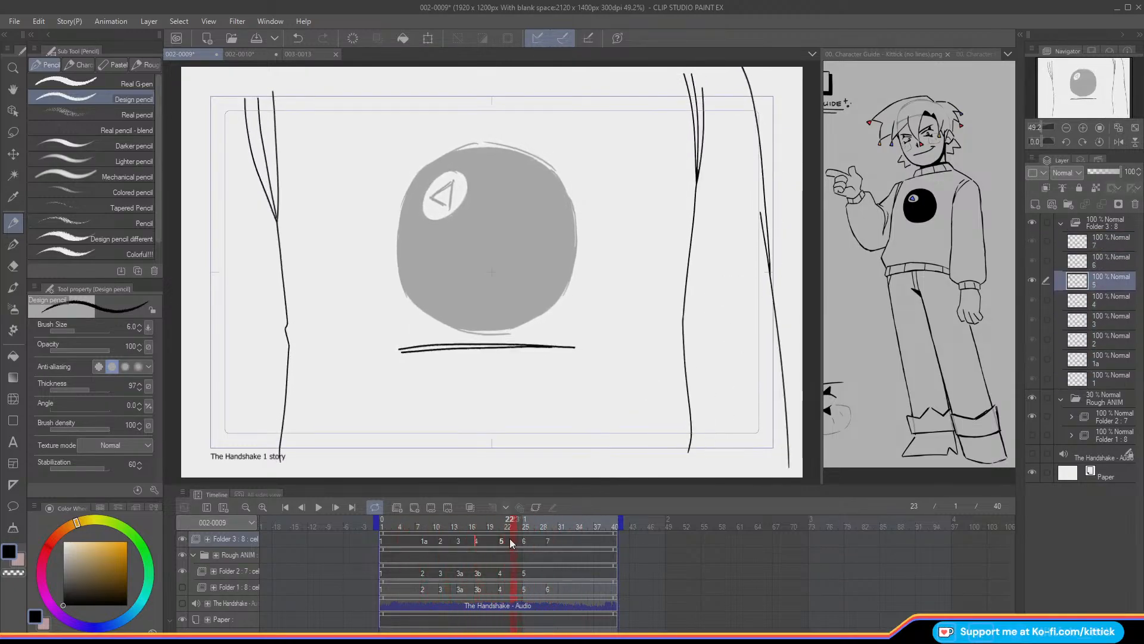
- Erase the lower part of the middle fold line left of the ball on cel 5 with the onion skin shown
click(13, 266)
key(o)
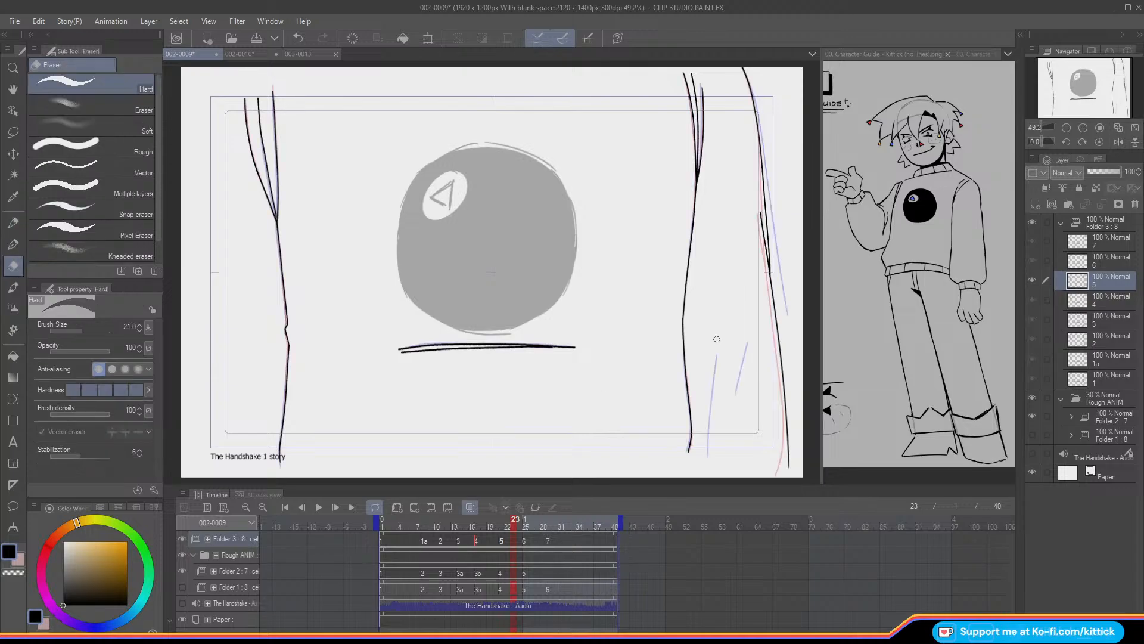
click(1085, 128)
click(1085, 128)
click(1051, 69)
drag(361, 160, 377, 257)
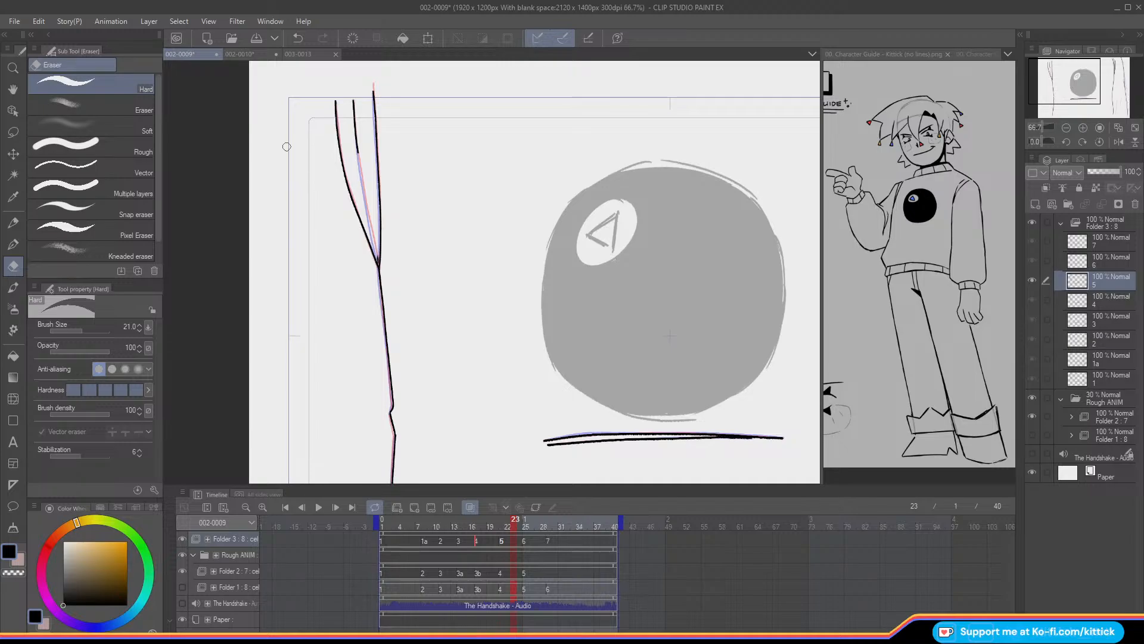
- Redraw the lower part of the middle left fold line on cel 5 down to where the folds meet
click(13, 222)
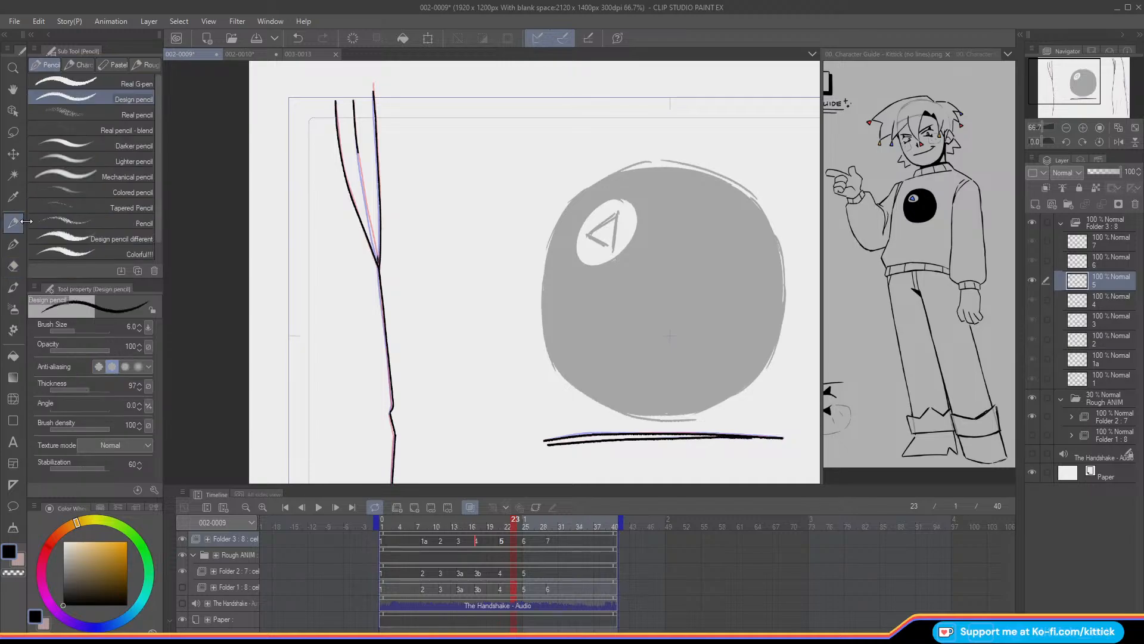
click(1083, 129)
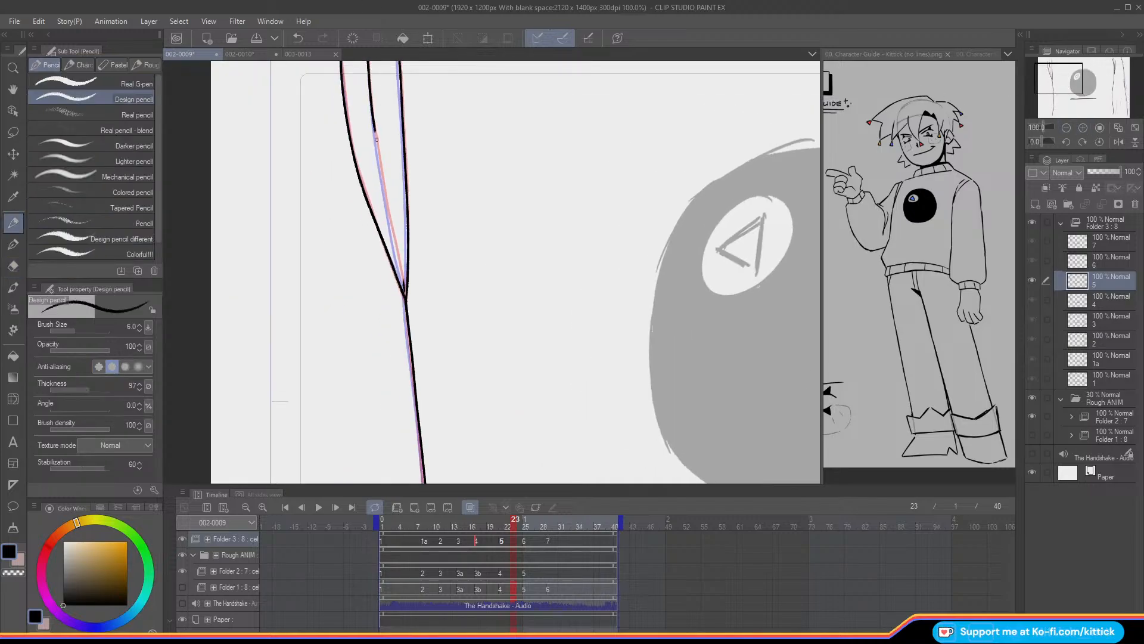
drag(383, 195, 388, 224)
key(ctrl+z)
key(ctrl+z)
drag(376, 141, 405, 290)
- View the whole canvas without the onion skin and scrub around cel 5 to check the fold movement
click(1120, 127)
key(o)
key(Left)
key(Left)
key(Left)
mouse_move(488, 524)
mouse_down()
mouse_move(395, 532)
mouse_move(585, 549)
mouse_move(398, 563)
mouse_move(535, 569)
mouse_move(402, 565)
mouse_move(531, 566)
mouse_move(513, 568)
mouse_up()
- Erase the outermost of the three upper fold lines right of the ball on cel 5
click(13, 266)
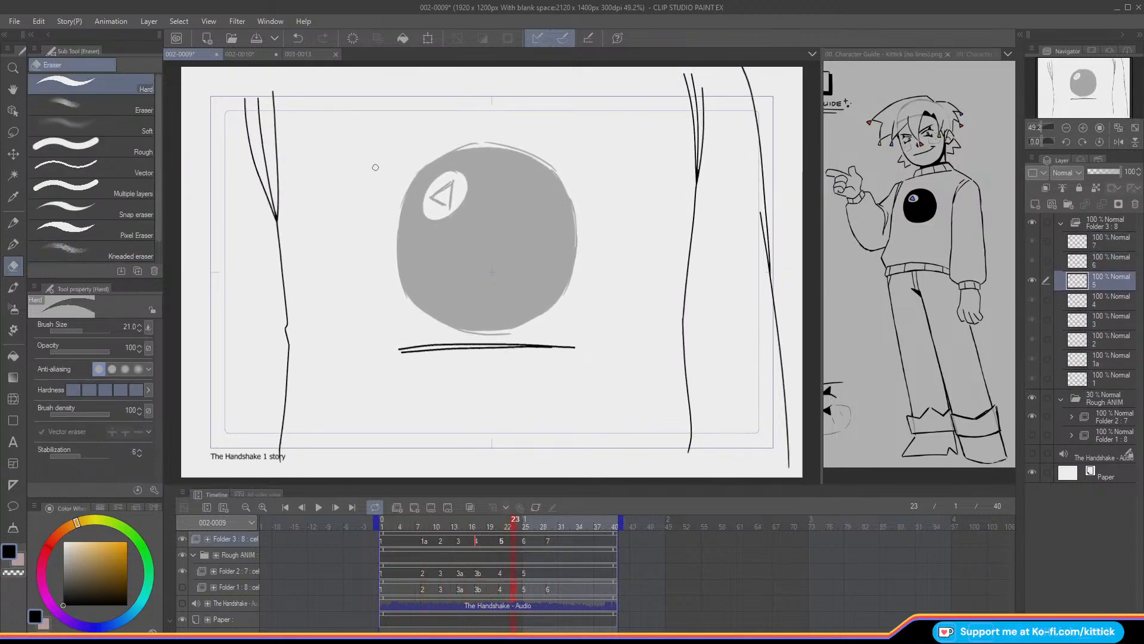
click(1082, 125)
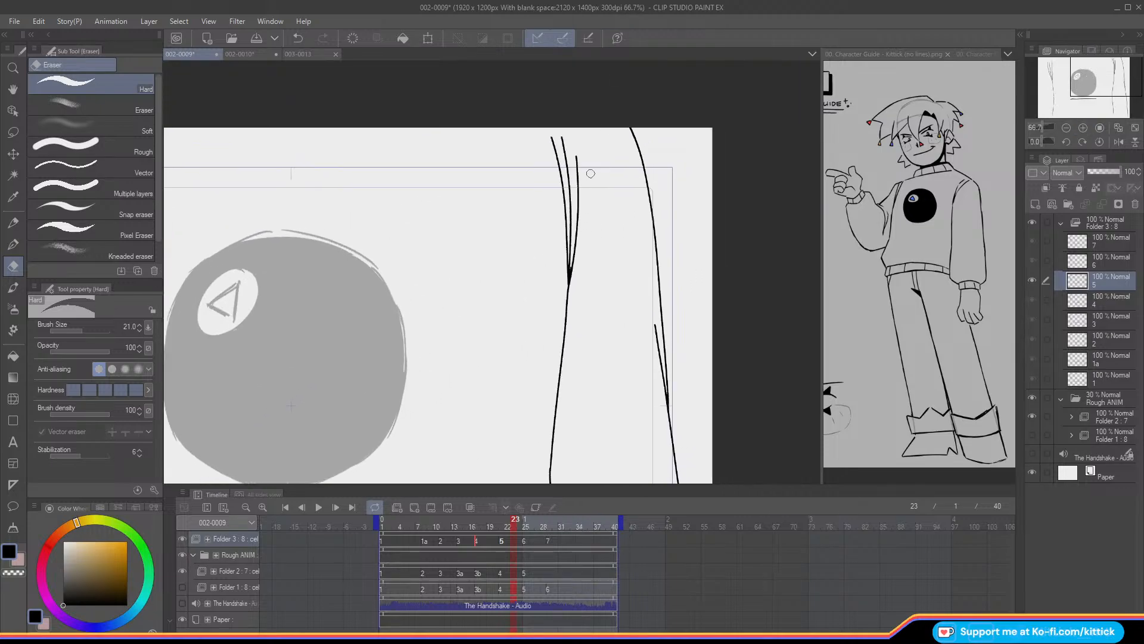
mouse_move(581, 190)
mouse_down()
mouse_move(573, 289)
mouse_move(568, 242)
mouse_up()
- Redraw the outermost right fold line on cel 5 between the onion-skin lines, down to where the folds meet
click(14, 225)
key(o)
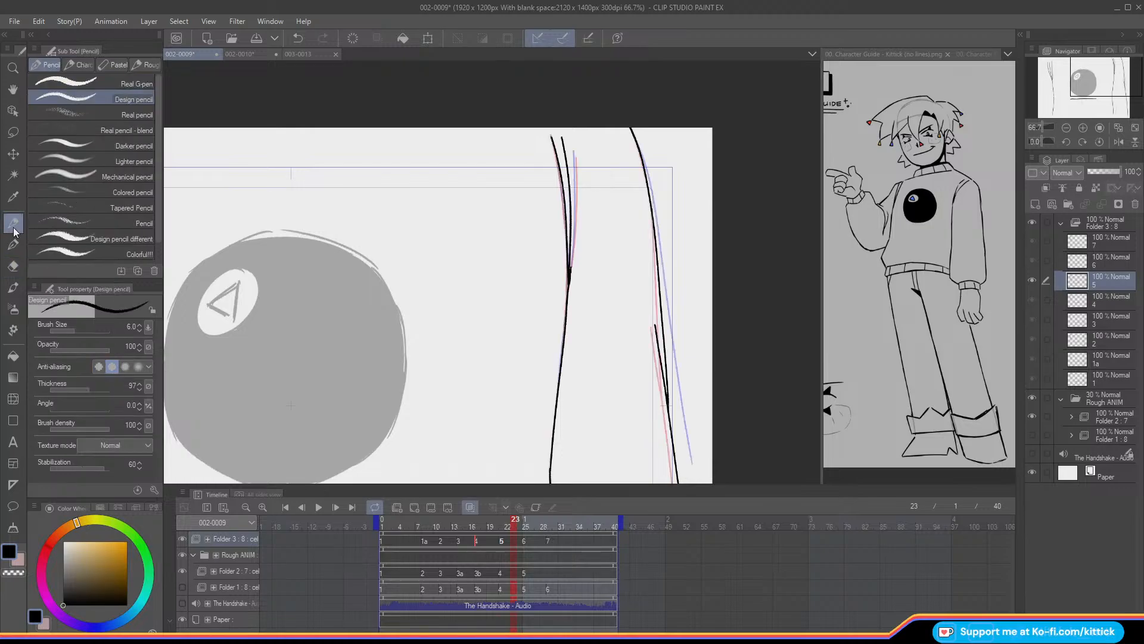
key(ctrl+plus)
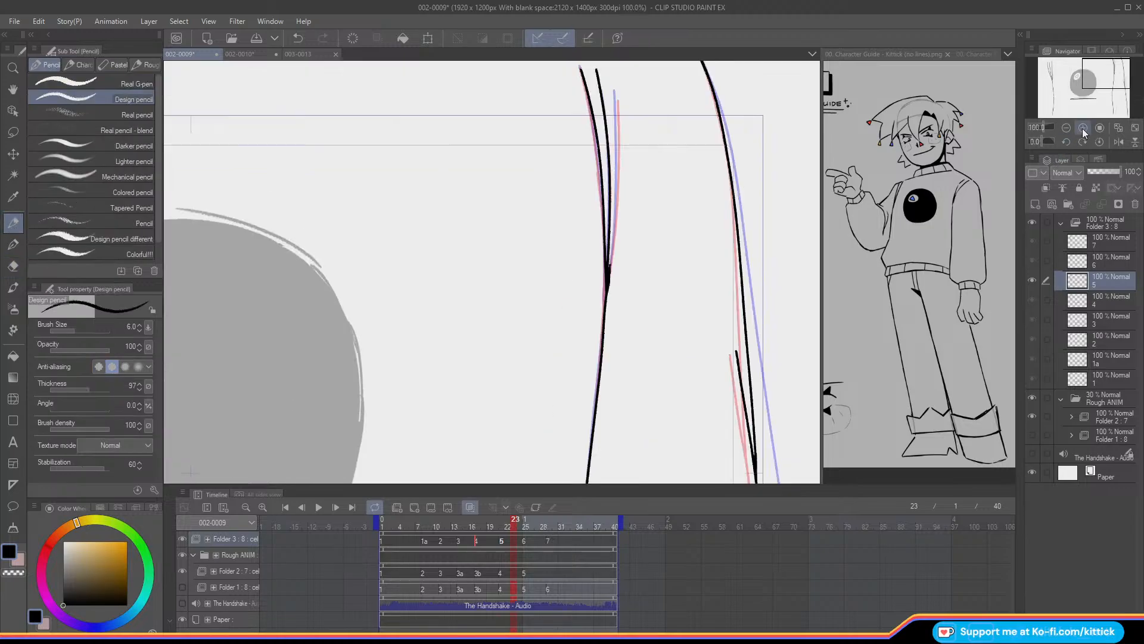
drag(615, 91, 618, 145)
key(ctrl+z)
key(ctrl+z)
drag(616, 92, 618, 139)
key(ctrl+z)
drag(616, 93, 609, 268)
key(ctrl+z)
key(ctrl+z)
drag(616, 104, 618, 175)
key(ctrl+z)
drag(615, 93, 606, 276)
key(ctrl+z)
drag(618, 139, 618, 199)
key(ctrl+z)
drag(615, 94, 616, 191)
key(ctrl+z)
drag(616, 122, 617, 220)
key(ctrl+z)
drag(616, 95, 617, 168)
key(ctrl+z)
drag(616, 94, 616, 166)
drag(615, 205, 611, 253)
key(ctrl+z)
drag(616, 94, 617, 174)
key(ctrl+z)
drag(617, 122, 609, 266)
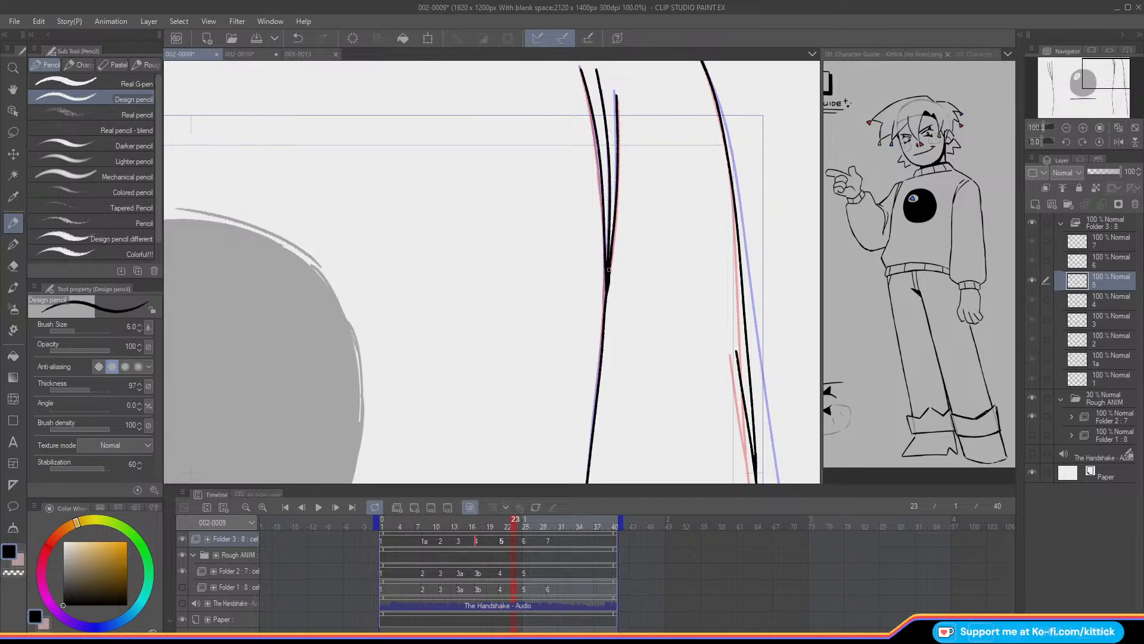
drag(616, 217, 608, 261)
- Hide the onion skin, step through the frames around cel 5 and scrub the full view back to frame 1
key(o)
key(Left)
key(Right)
key(Right)
key(Right)
key(Right)
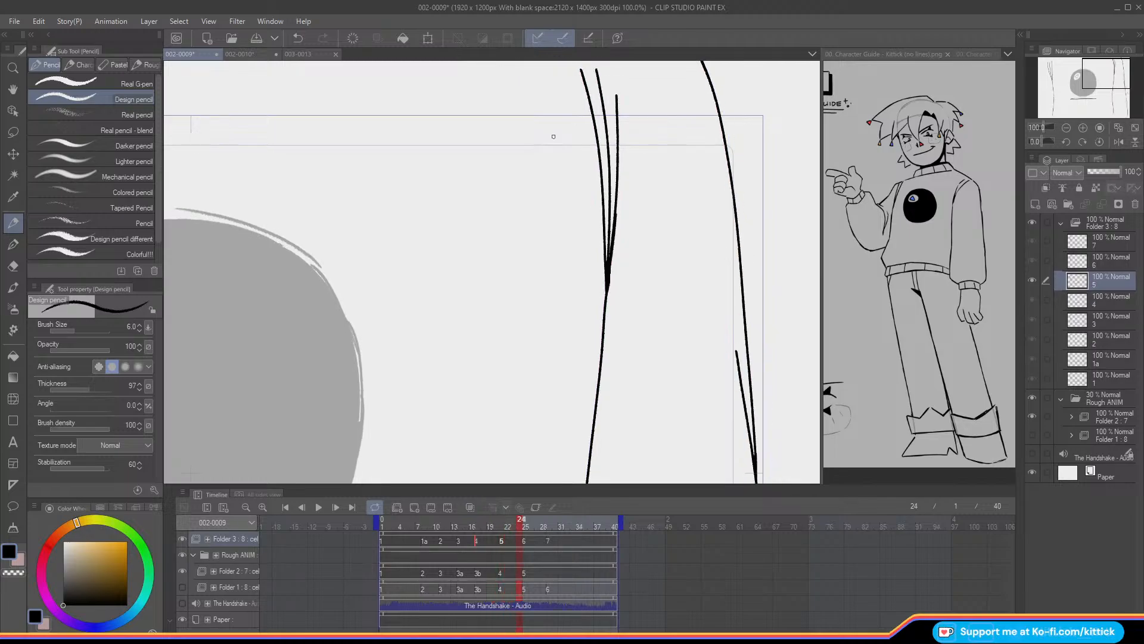
click(1119, 127)
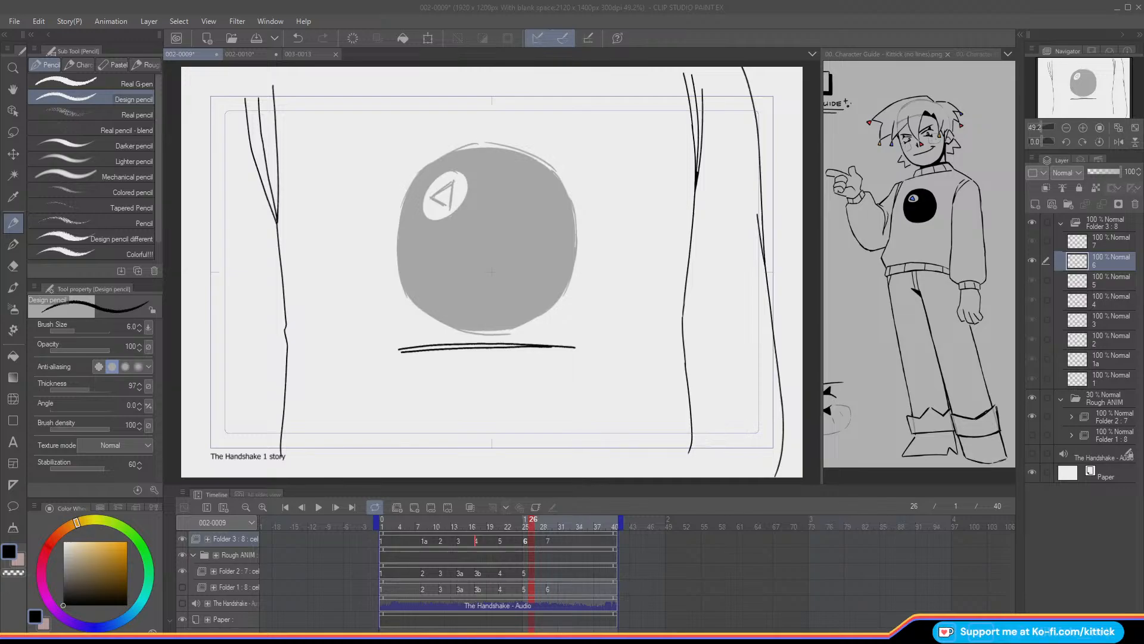
drag(532, 526, 371, 547)
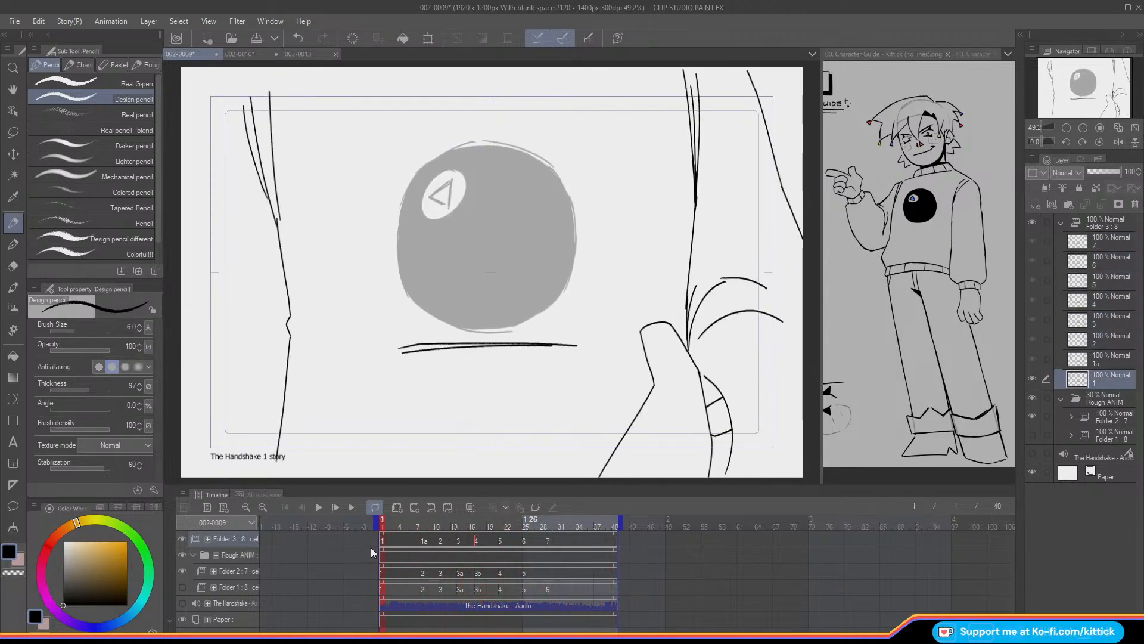
- Rename the Folder 3 animation folder as Torso_ANIM and collapse it and the Rough ANIM folder
click(1061, 224)
click(1093, 227)
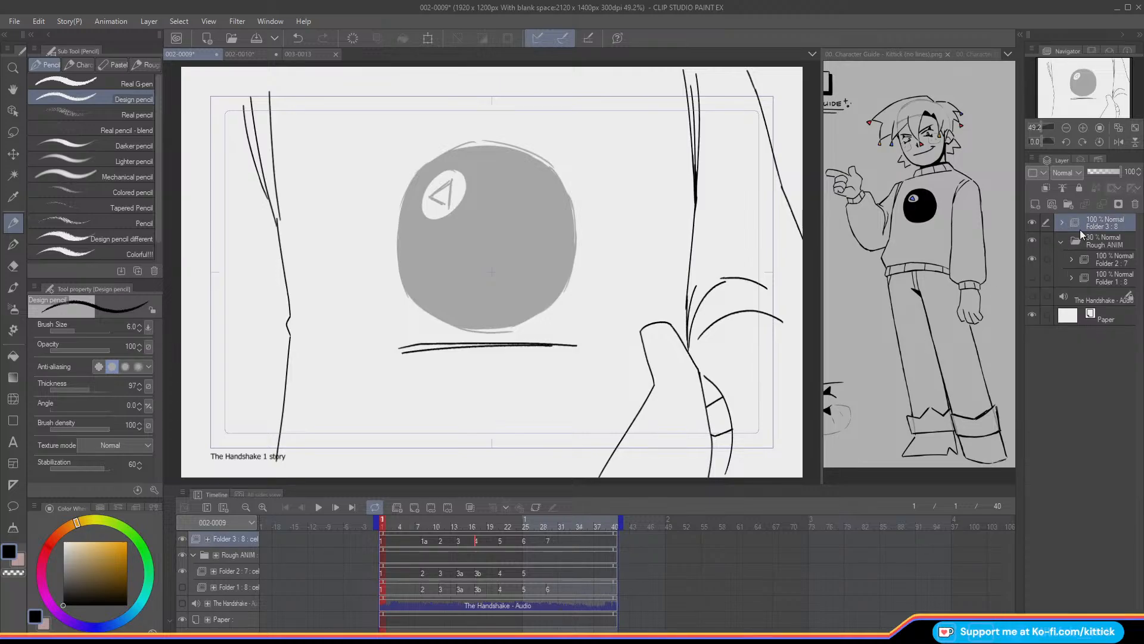
text(Torso_ANIM)
key(Return)
click(1061, 242)
click(1052, 239)
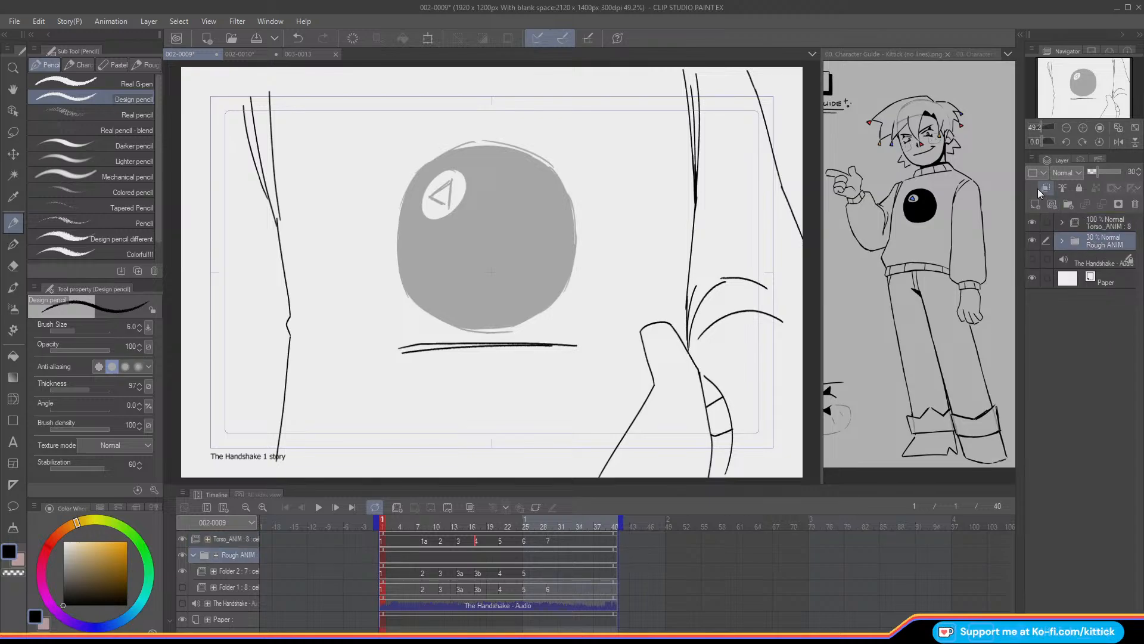
- Create a new animation folder above Torso_ANIM and add vector cel 1 to it at frame 1
click(1095, 225)
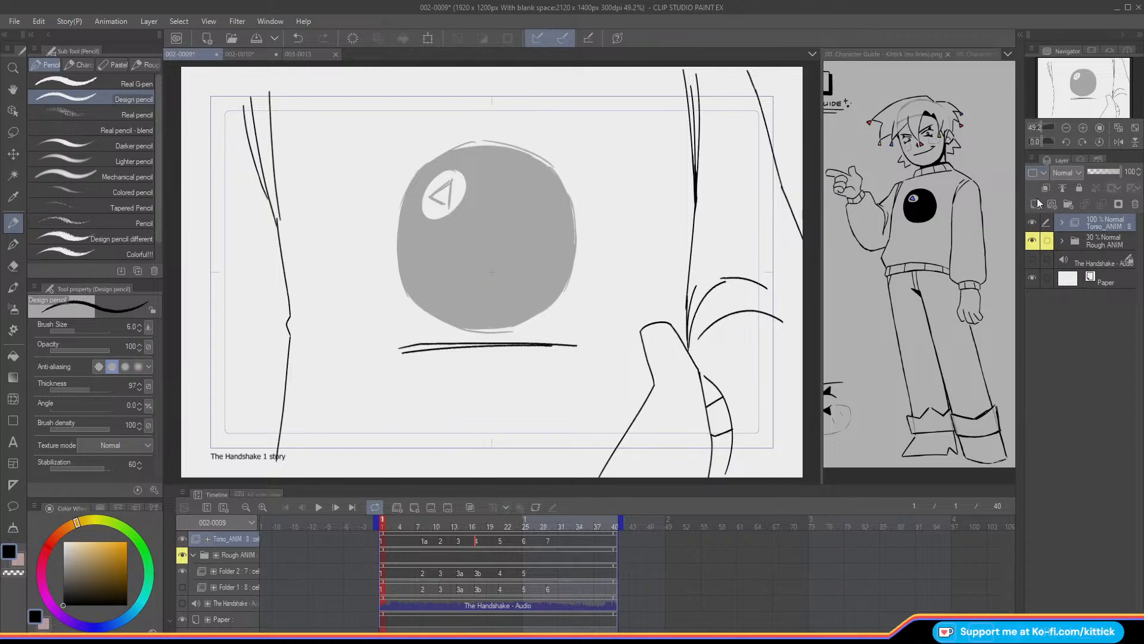
click(1036, 199)
click(194, 570)
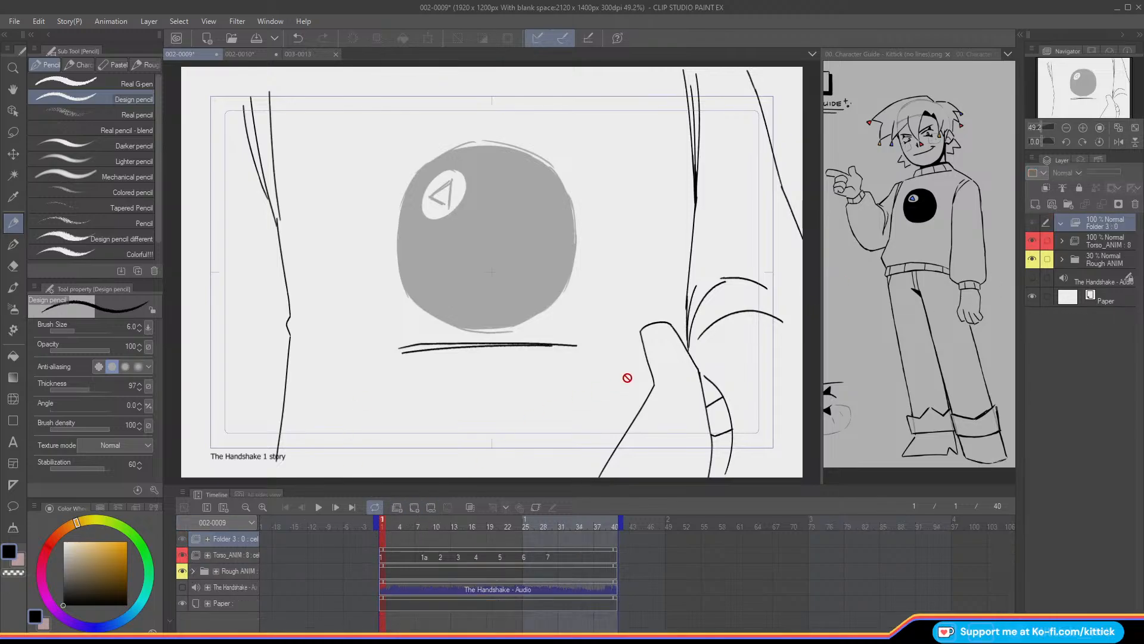
click(398, 507)
click(1123, 204)
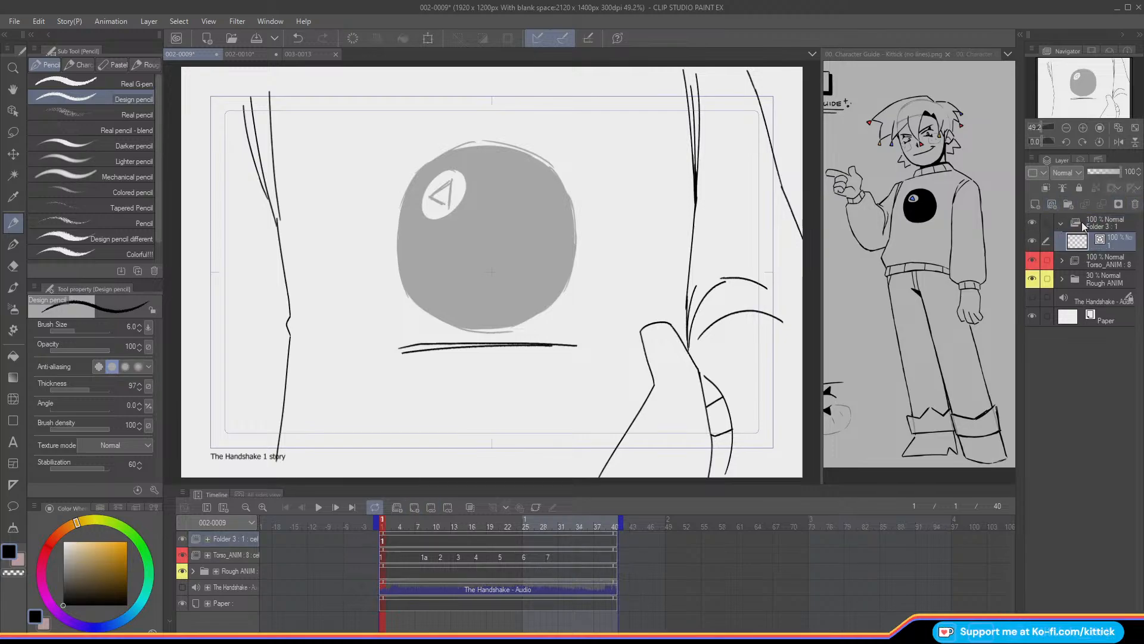
- Try to trace the ball's upper outline on the new cel, from its right side over the top
scroll(1071, 87, up, 2)
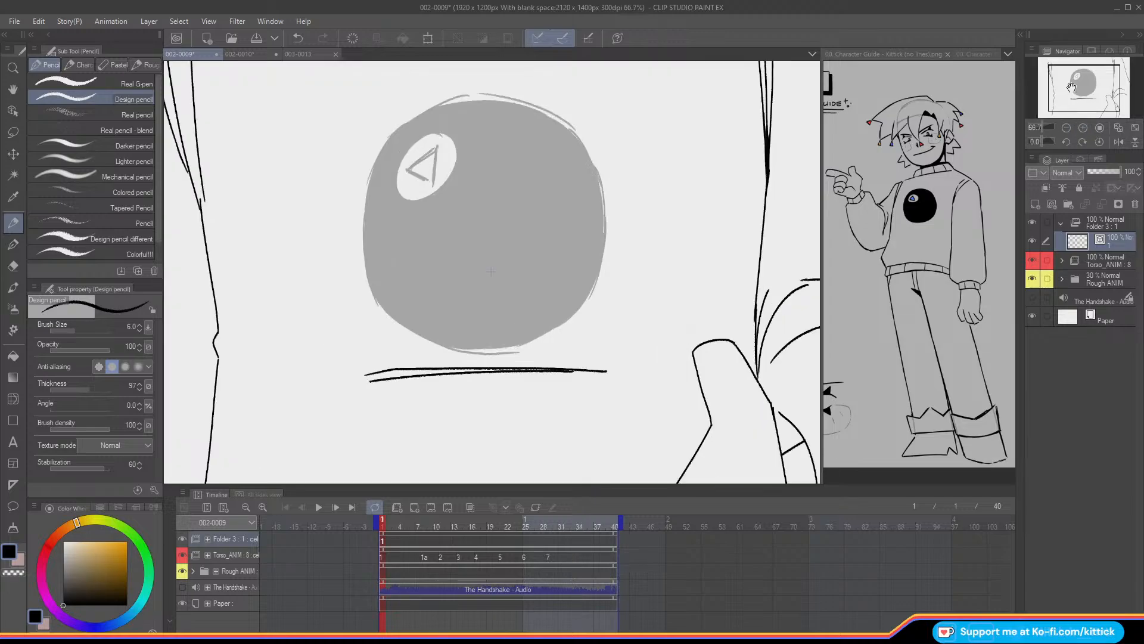
drag(1071, 88, 1069, 85)
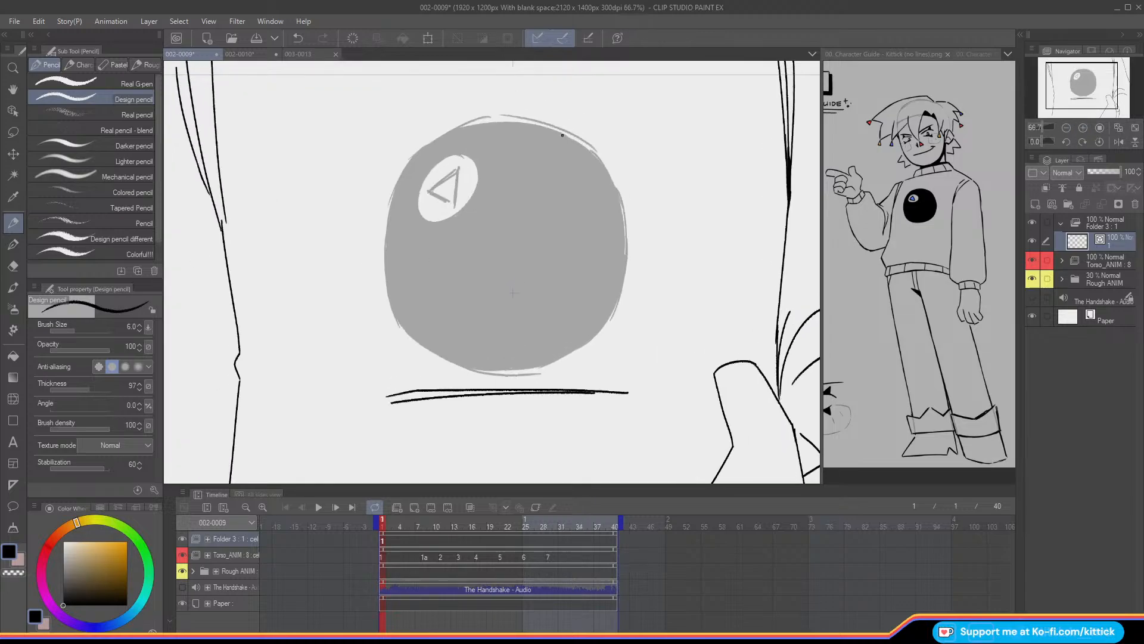
drag(572, 138, 614, 184)
key(ctrl+z)
drag(564, 134, 603, 166)
key(ctrl+z)
mouse_move(564, 135)
mouse_down()
mouse_move(611, 180)
mouse_move(626, 257)
mouse_up()
key(ctrl+z)
mouse_move(564, 135)
mouse_down()
mouse_move(601, 163)
mouse_move(624, 233)
mouse_up()
key(ctrl+z)
mouse_move(615, 193)
mouse_down()
mouse_move(568, 134)
mouse_move(514, 118)
mouse_move(471, 119)
mouse_move(410, 156)
mouse_up()
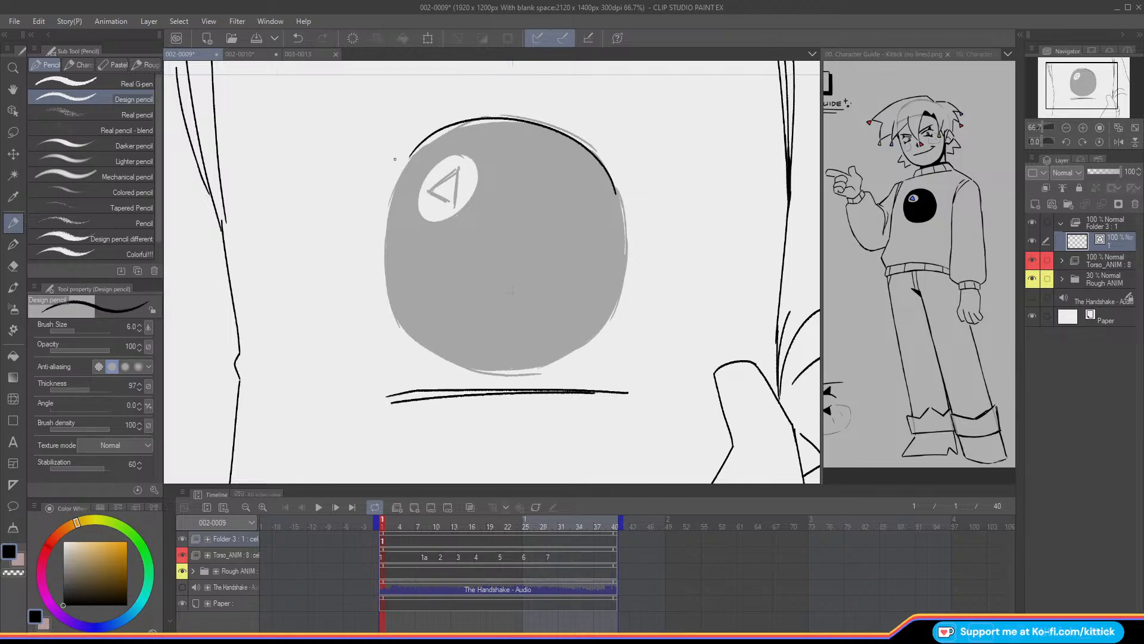
key(ctrl+z)
mouse_move(624, 209)
mouse_down()
mouse_move(593, 154)
mouse_move(554, 130)
mouse_move(471, 126)
mouse_move(416, 154)
mouse_move(385, 224)
mouse_up()
key(ctrl+z)
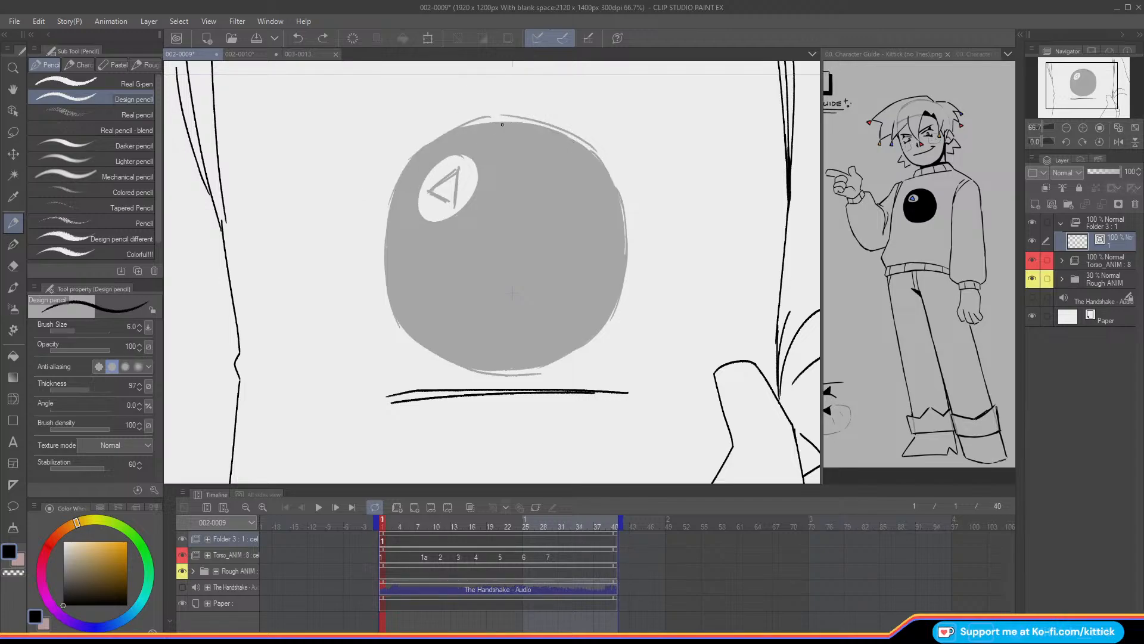
- Try to trace the ball's upper-right curve in strokes starting at its top centre
drag(499, 123, 586, 145)
key(ctrl+z)
mouse_move(505, 123)
mouse_down()
mouse_move(553, 127)
mouse_move(601, 160)
mouse_up()
key(ctrl+z)
key(ctrl+z)
mouse_move(527, 124)
mouse_down()
mouse_move(592, 149)
mouse_move(627, 216)
mouse_up()
key(ctrl+z)
mouse_move(505, 122)
mouse_down()
mouse_move(582, 145)
mouse_move(540, 124)
mouse_move(581, 141)
mouse_up()
key(ctrl+z)
key(ctrl+z)
- Trace both sides of the ball over the rough, each from the top centre down to the lower curve
mouse_move(496, 123)
mouse_down()
mouse_move(567, 138)
mouse_move(605, 168)
mouse_move(623, 208)
mouse_move(623, 277)
mouse_move(586, 344)
mouse_up()
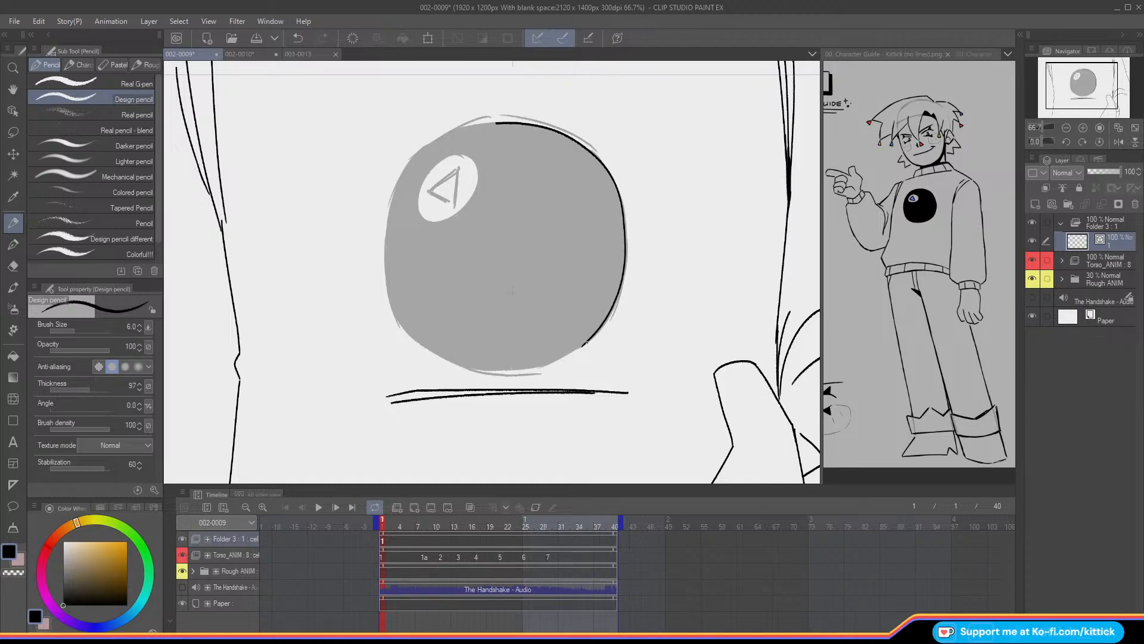
click(1118, 141)
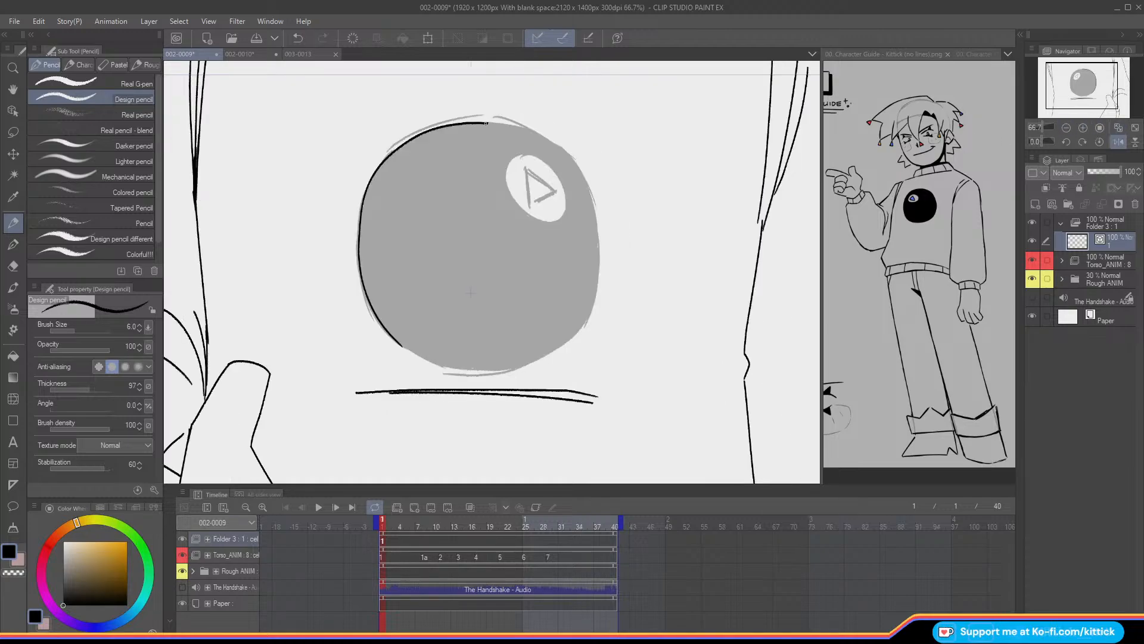
mouse_move(488, 123)
mouse_down()
mouse_move(554, 143)
mouse_move(583, 170)
mouse_move(597, 216)
mouse_move(596, 285)
mouse_move(571, 341)
mouse_up()
click(1103, 138)
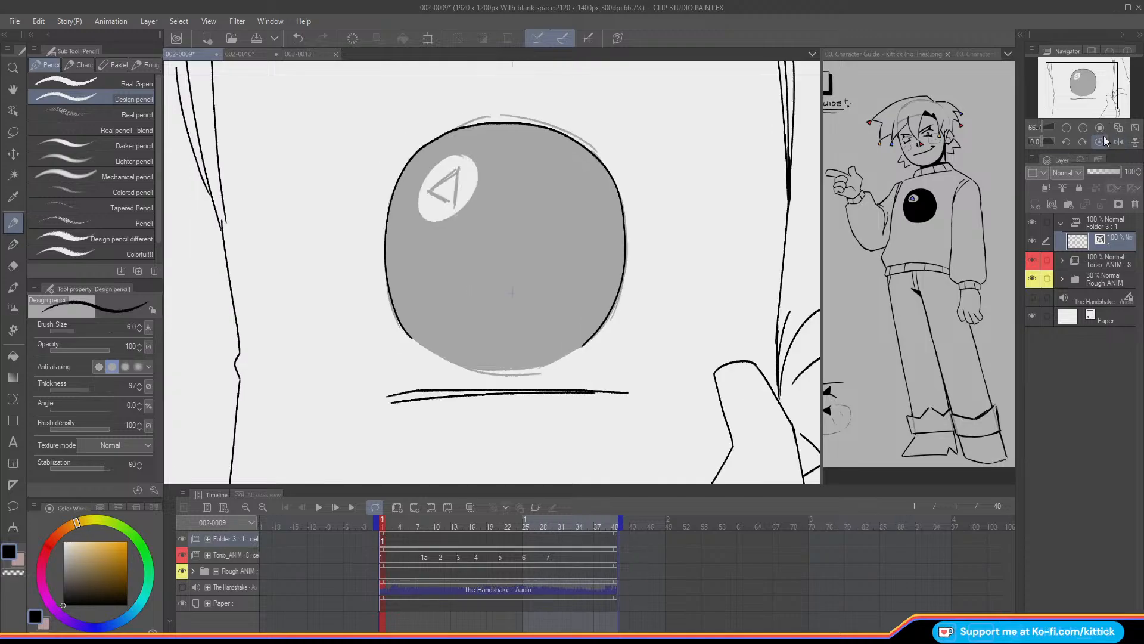
- Draw the bottom curve of the ball to join its two sides into a closed outline
mouse_move(410, 336)
mouse_down()
mouse_move(460, 365)
mouse_move(516, 370)
mouse_up()
key(ctrl+z)
click(1119, 141)
drag(401, 345, 463, 370)
key(ctrl+z)
drag(400, 345, 472, 371)
key(ctrl+z)
key(ctrl+z)
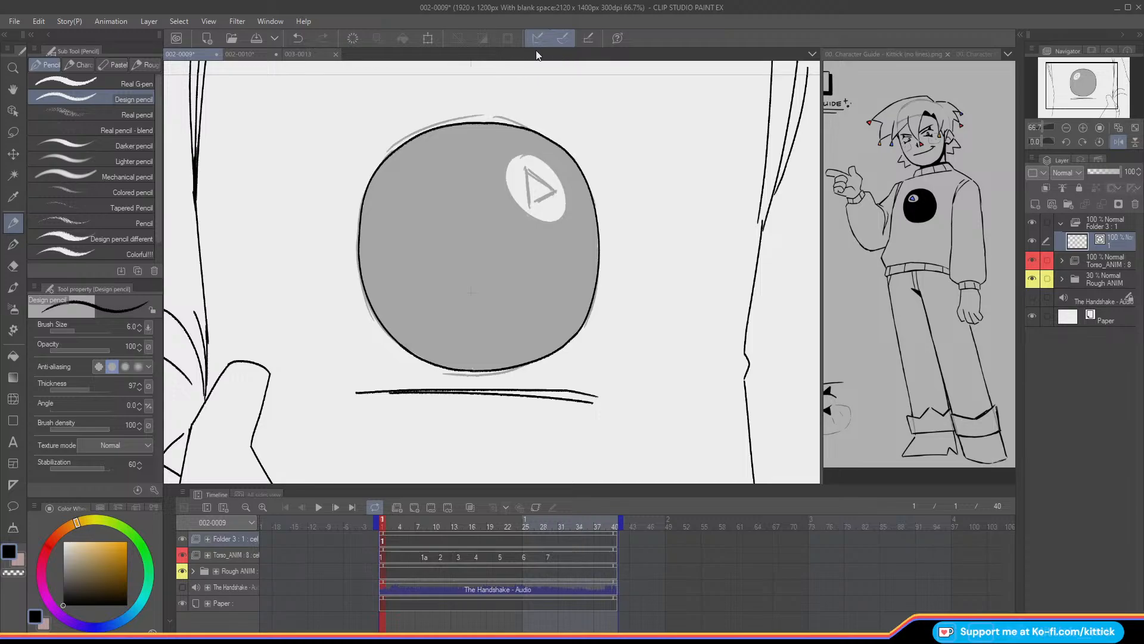
- Lasso the outline along the highlight side of the ball, stretch it slightly outward and deselect it
click(14, 134)
mouse_move(575, 329)
mouse_down()
mouse_move(614, 216)
mouse_move(571, 253)
mouse_move(573, 331)
mouse_up()
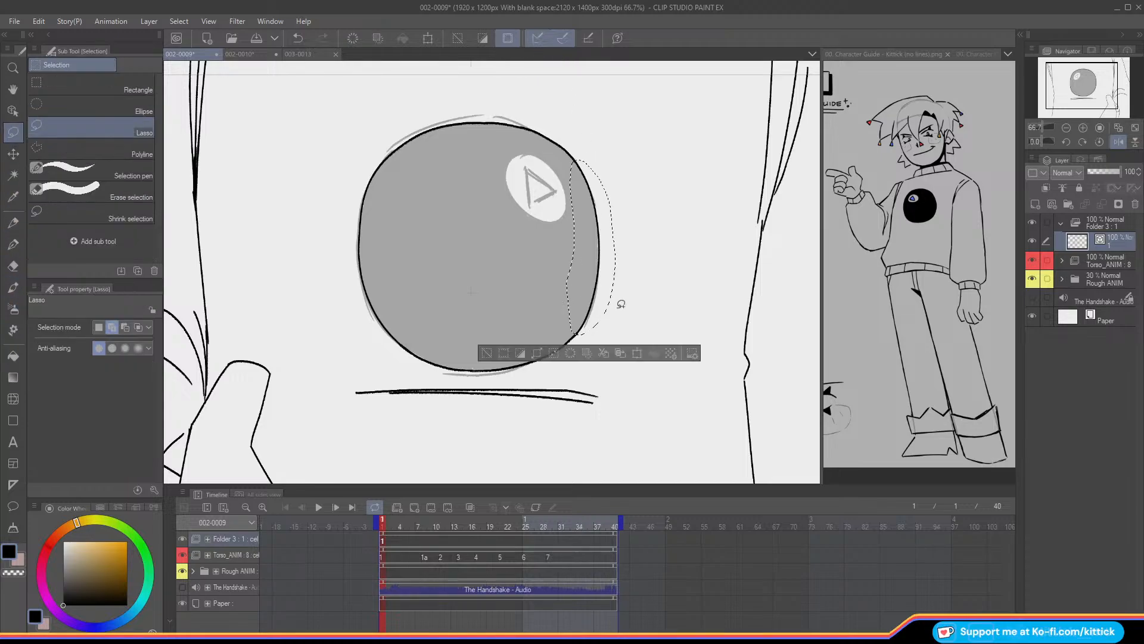
click(637, 353)
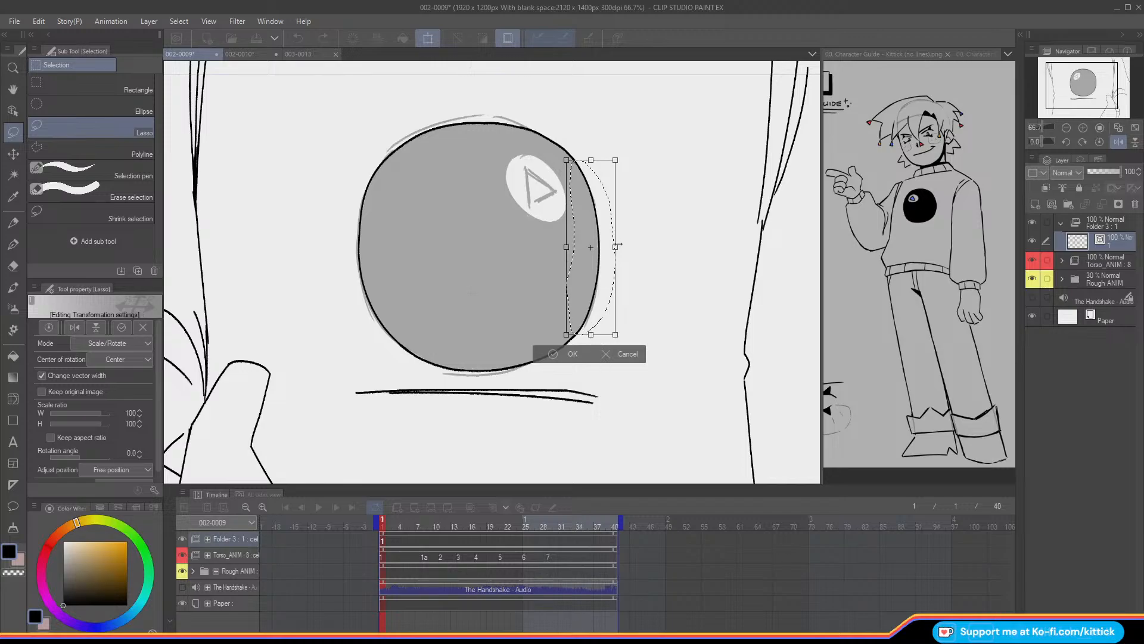
drag(617, 247, 618, 247)
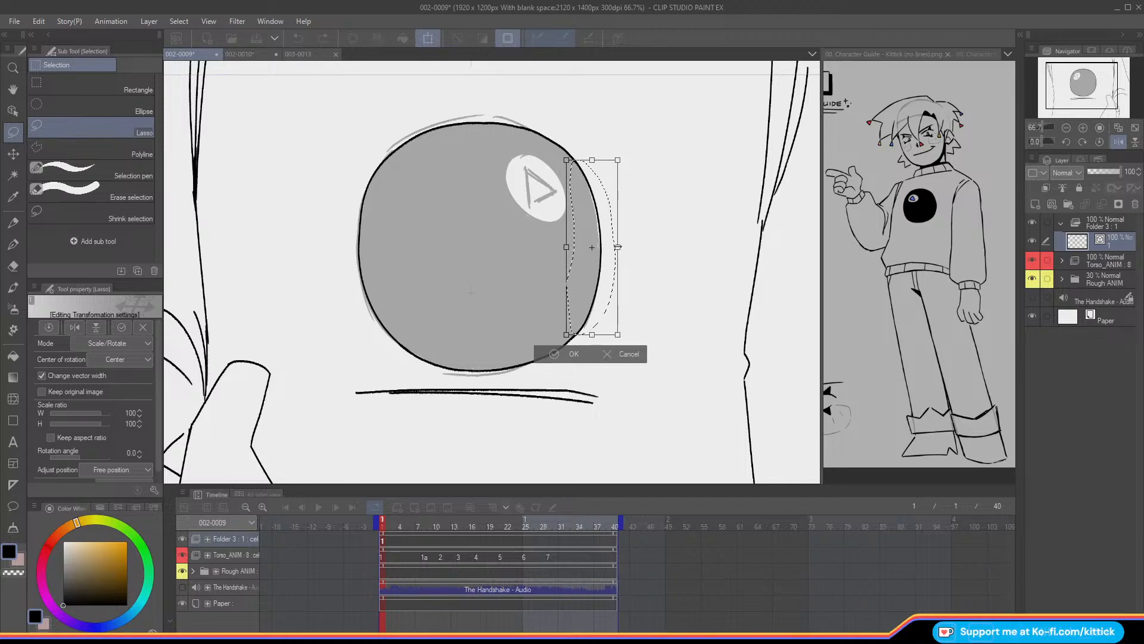
click(564, 354)
click(485, 352)
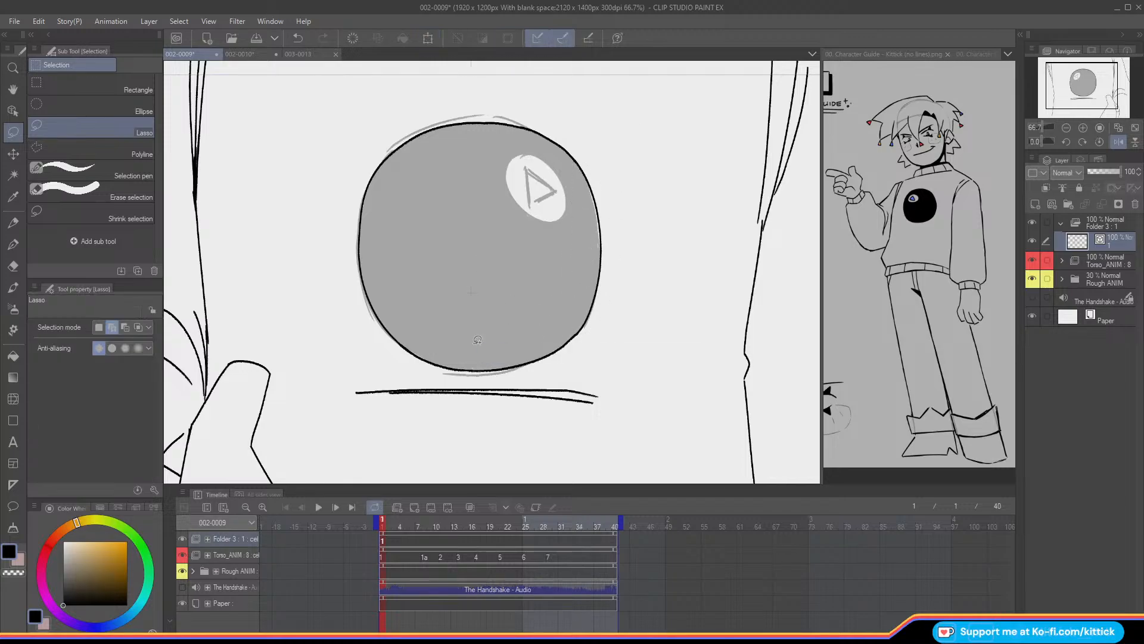
- Check the ball's outline for symmetry with the canvas mirrored and unmirrored and the Rough ANIM folder temporarily hidden
click(13, 222)
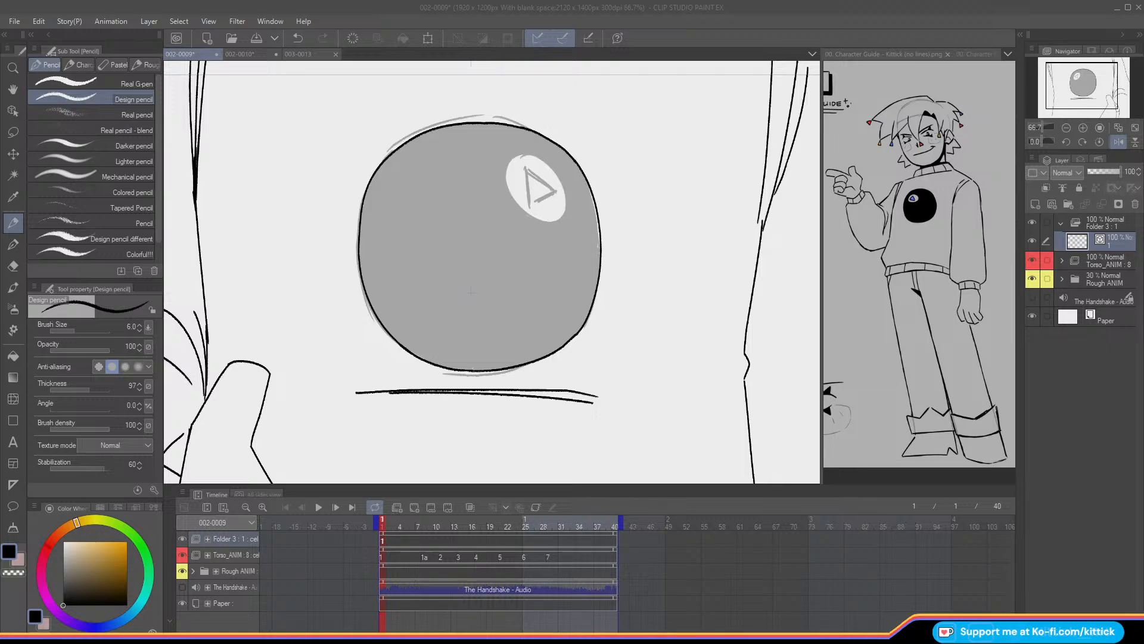
key(ctrl+z)
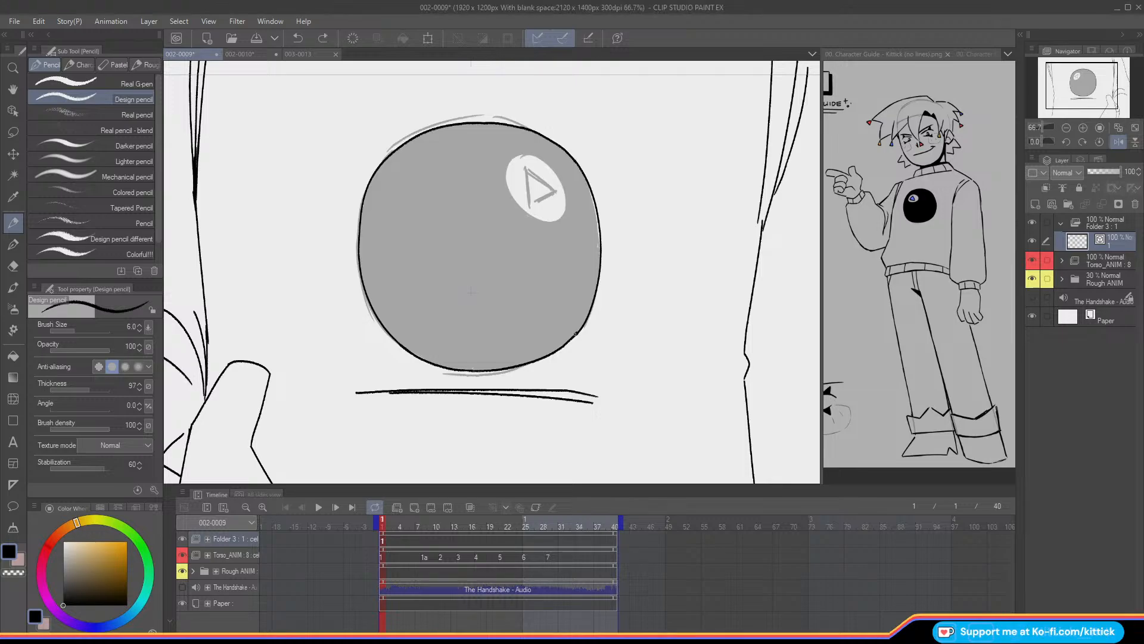
key(ctrl+y)
click(1117, 141)
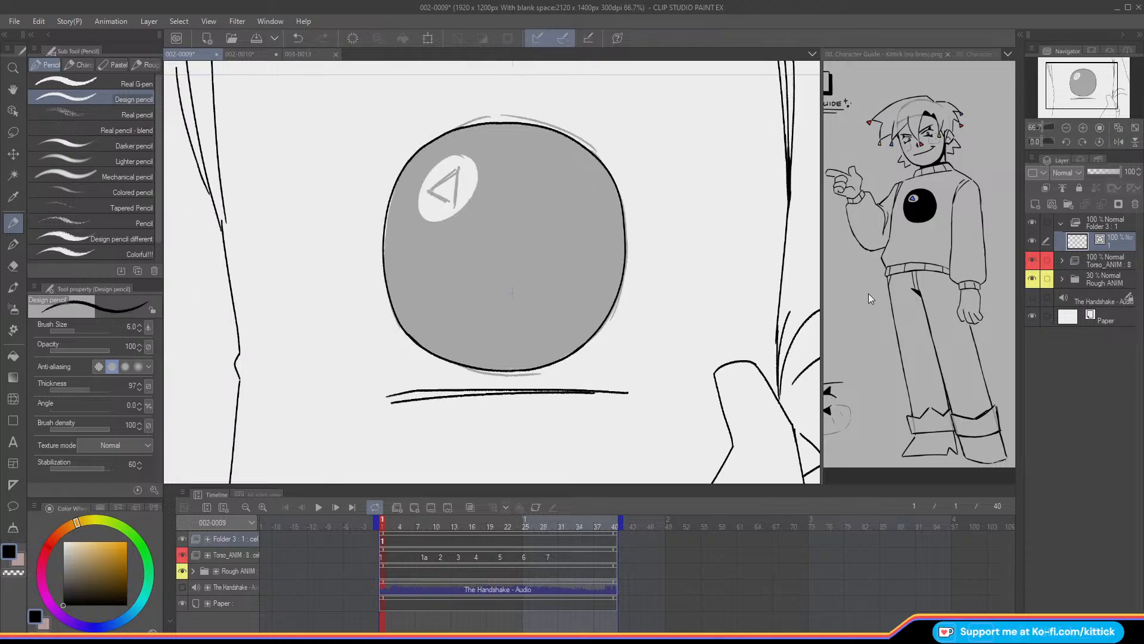
click(1032, 278)
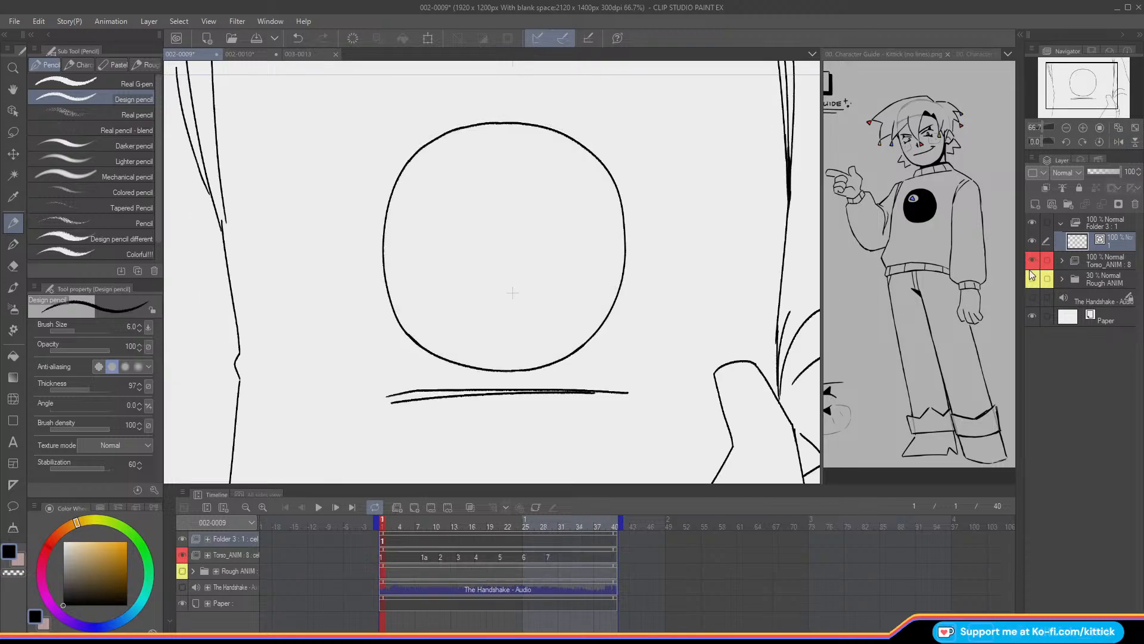
click(1116, 141)
click(1116, 141)
click(1031, 277)
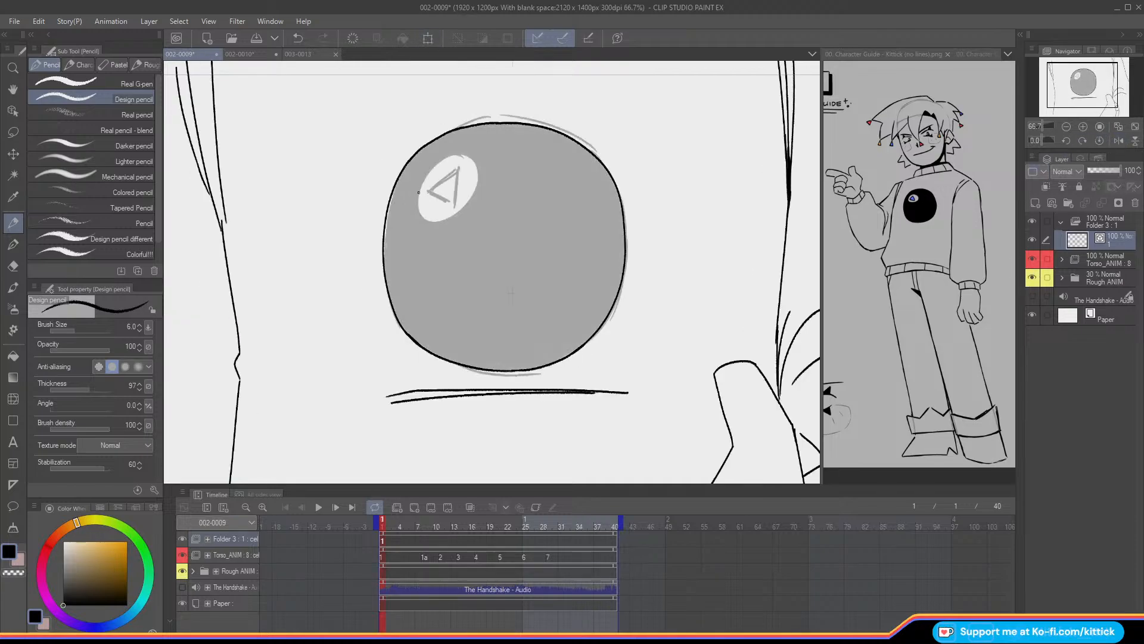
- Trace the oval highlight on the ball and the triangle inside it
mouse_move(418, 207)
mouse_down()
mouse_move(454, 218)
mouse_move(477, 192)
mouse_move(478, 162)
mouse_move(460, 149)
mouse_move(426, 177)
mouse_up()
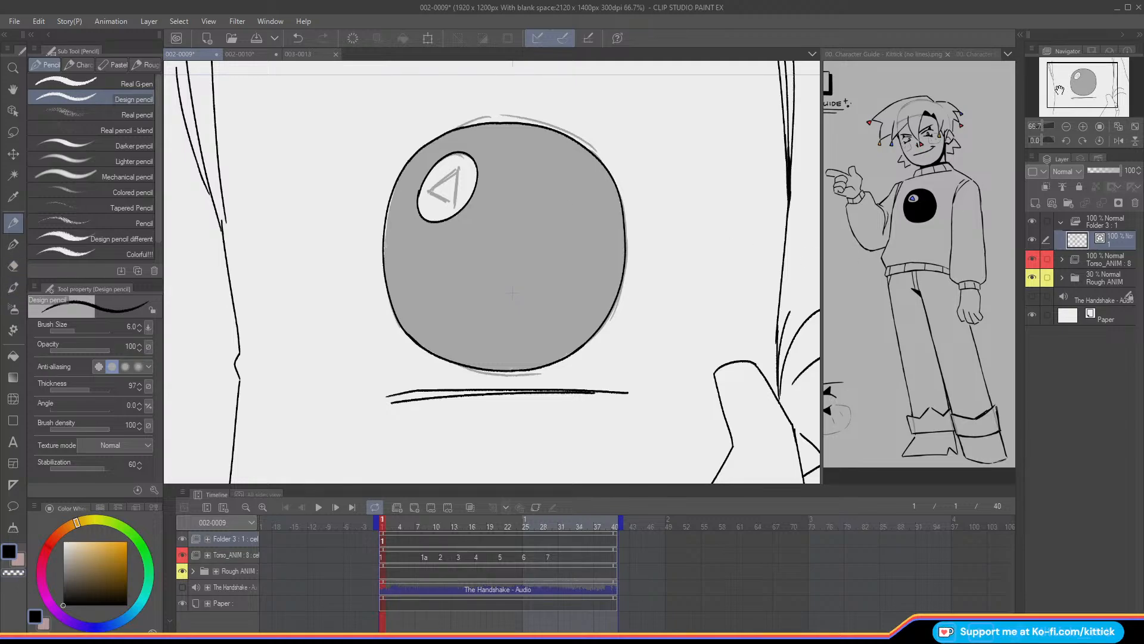
drag(1060, 91, 1055, 75)
mouse_move(511, 169)
mouse_down()
mouse_move(508, 205)
mouse_move(485, 188)
mouse_move(503, 173)
mouse_move(483, 191)
mouse_move(507, 204)
mouse_up()
key(ctrl+z)
key(ctrl+0)
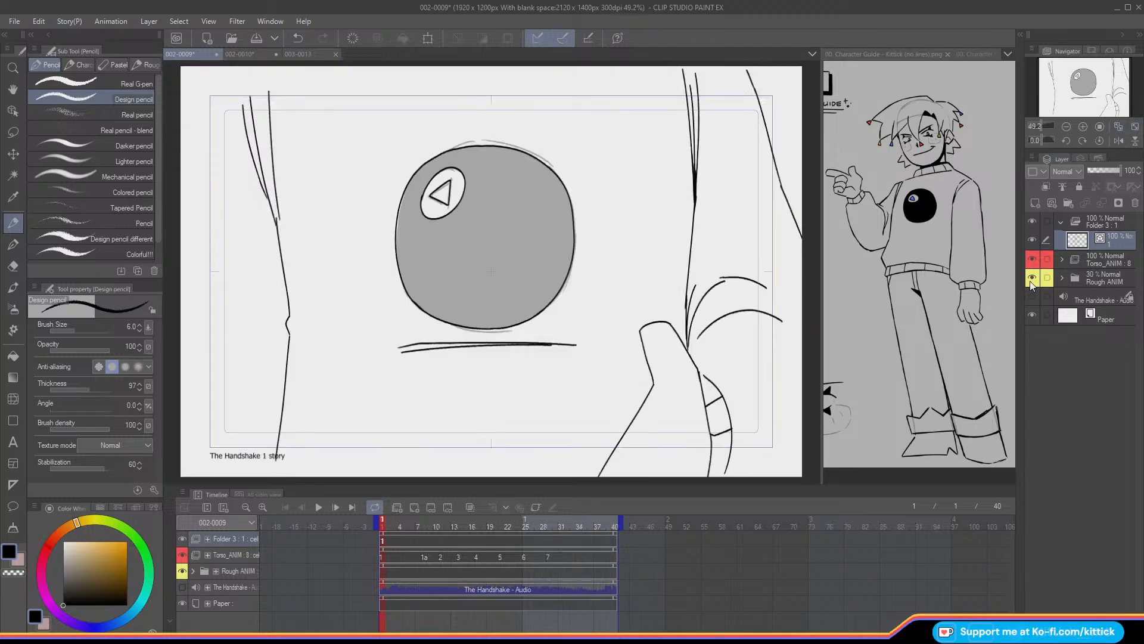
- Hide the Rough ANIM folder so that only the clean line art shows
click(1033, 263)
click(1033, 262)
click(1033, 277)
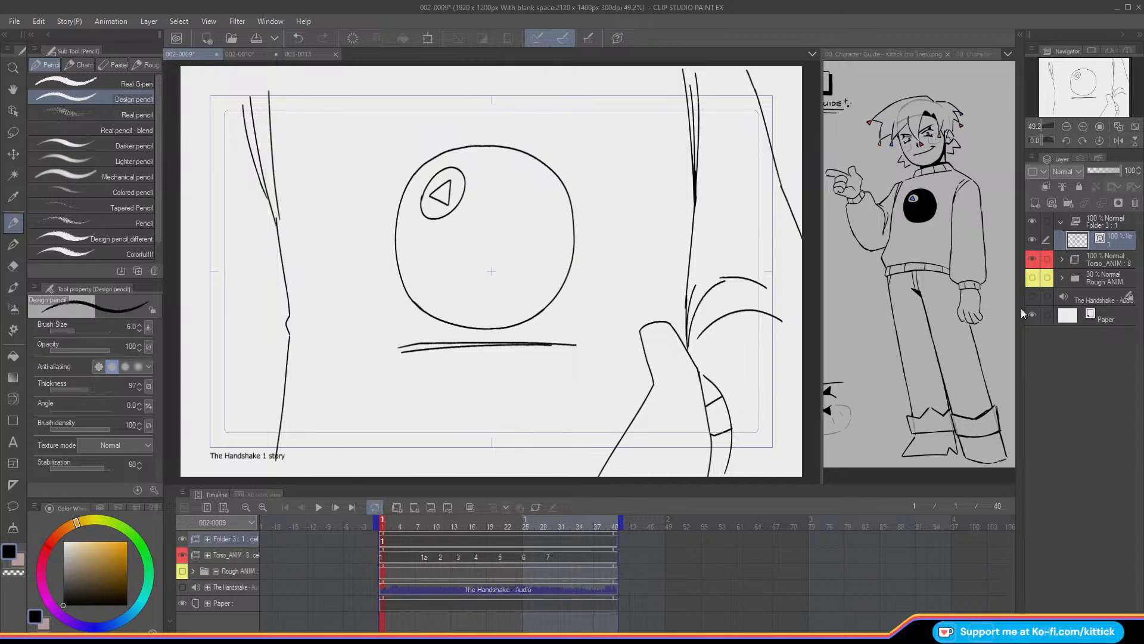
- Group the ball's cel layer in a folder named 1 and rename the layer inside it as line
key(ctrl+g)
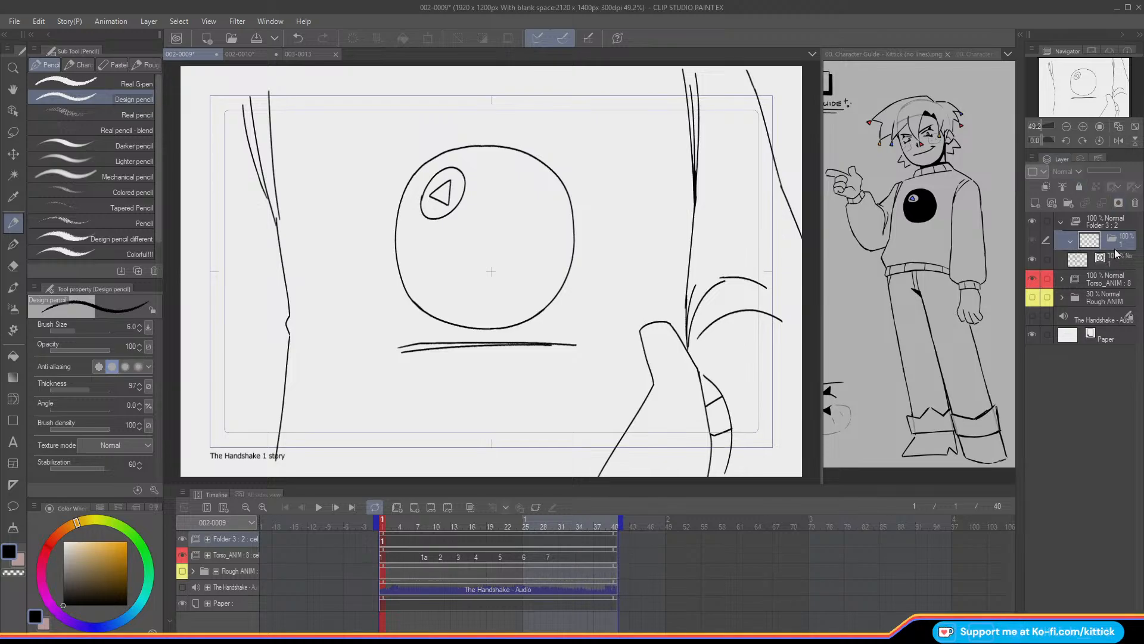
click(1110, 266)
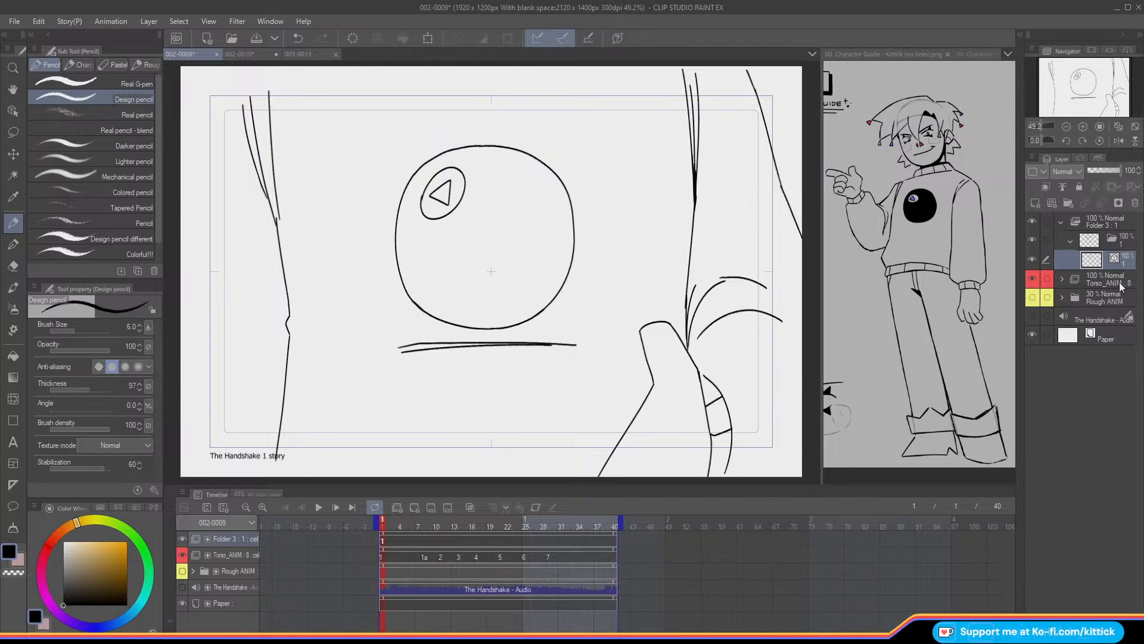
- Add a raster layer beneath the line layer in cel folder 1 and name it fill
click(1035, 202)
drag(1094, 260, 1097, 284)
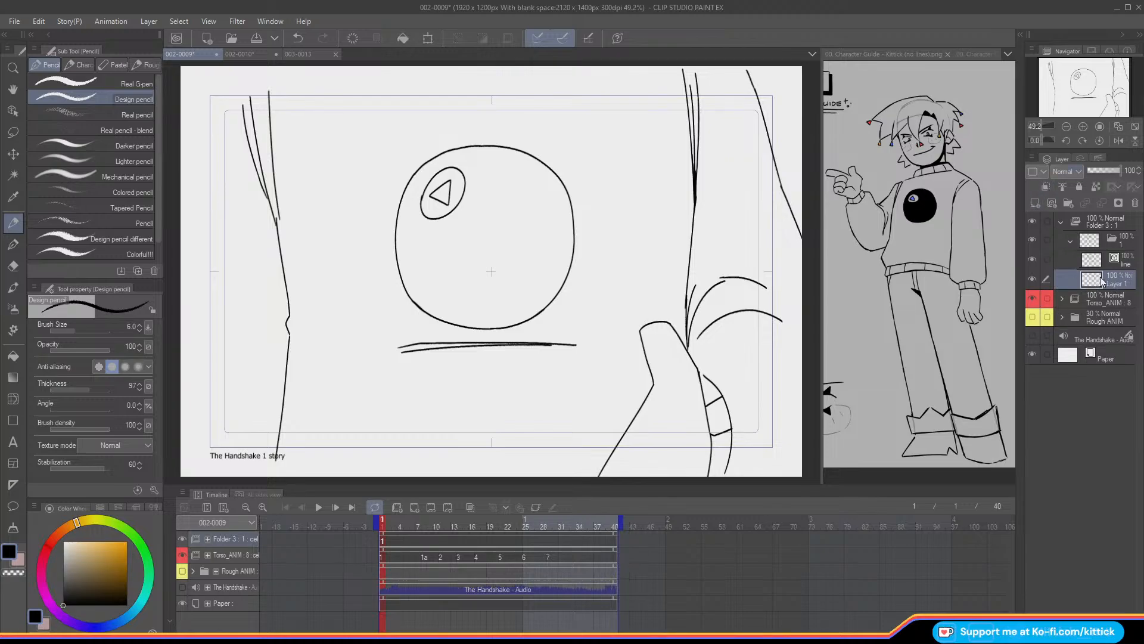
double_click(1111, 283)
text(fill)
key(Return)
- Add another raster layer beneath the fill layer and name it color
click(1035, 203)
drag(1087, 279, 1101, 301)
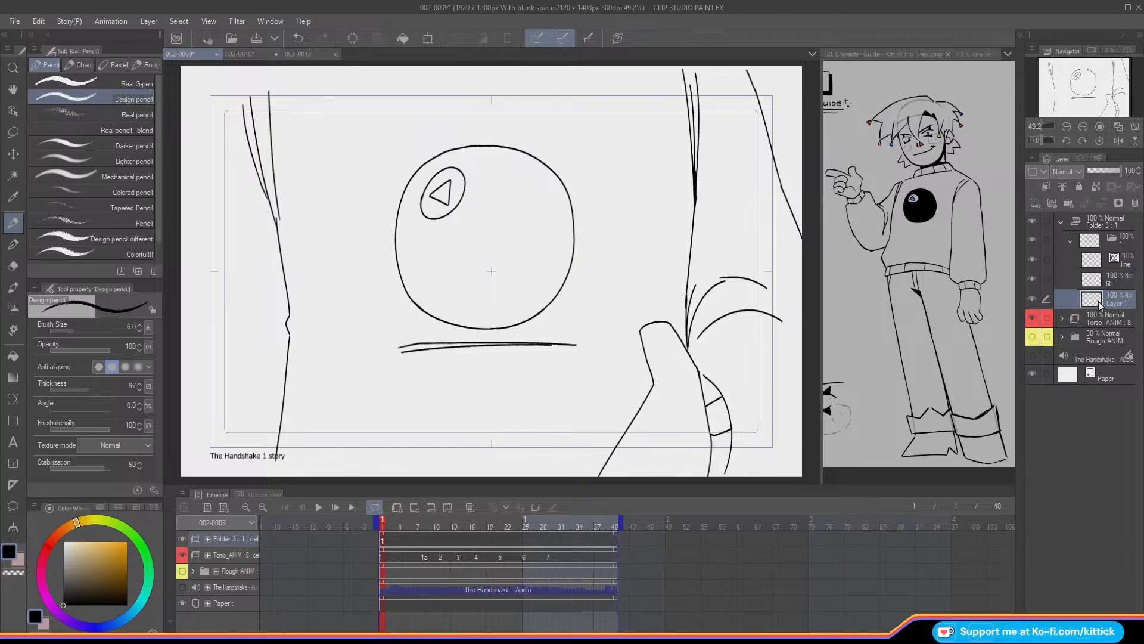
double_click(1112, 304)
text(color)
key(Return)
- Fill the ball's body around the oval highlight with black on the fill layer
click(20, 359)
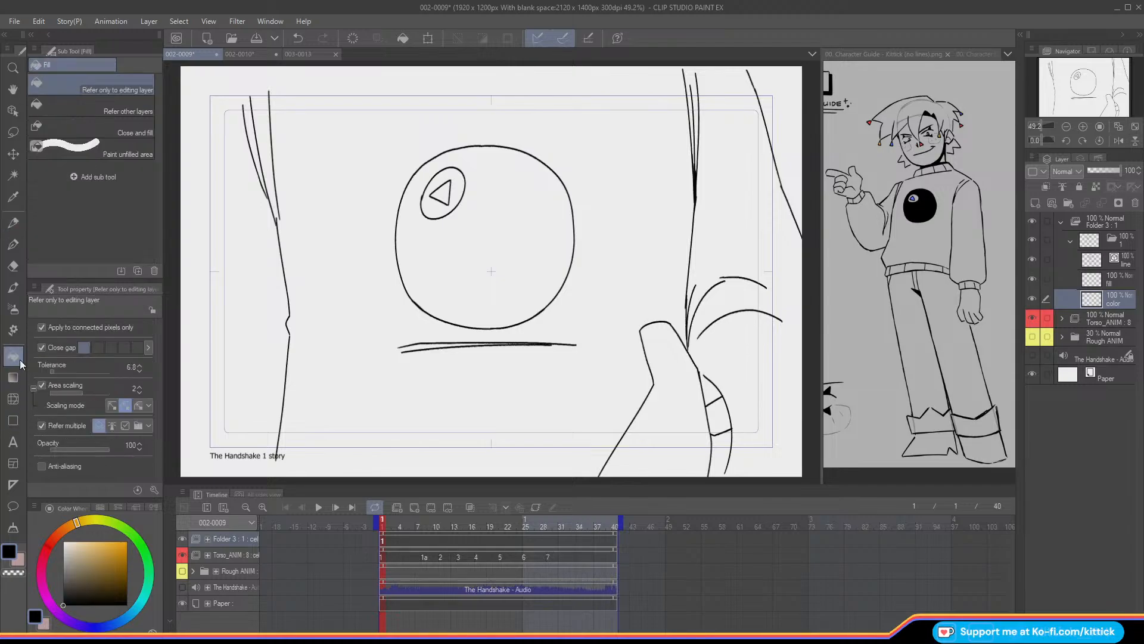
click(1088, 276)
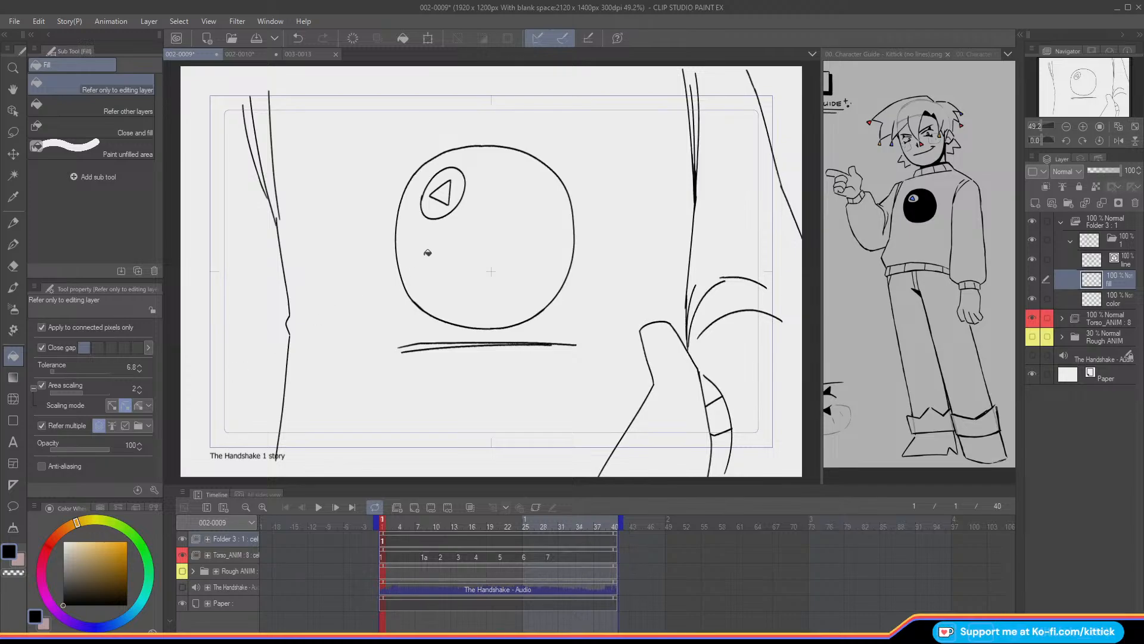
click(404, 270)
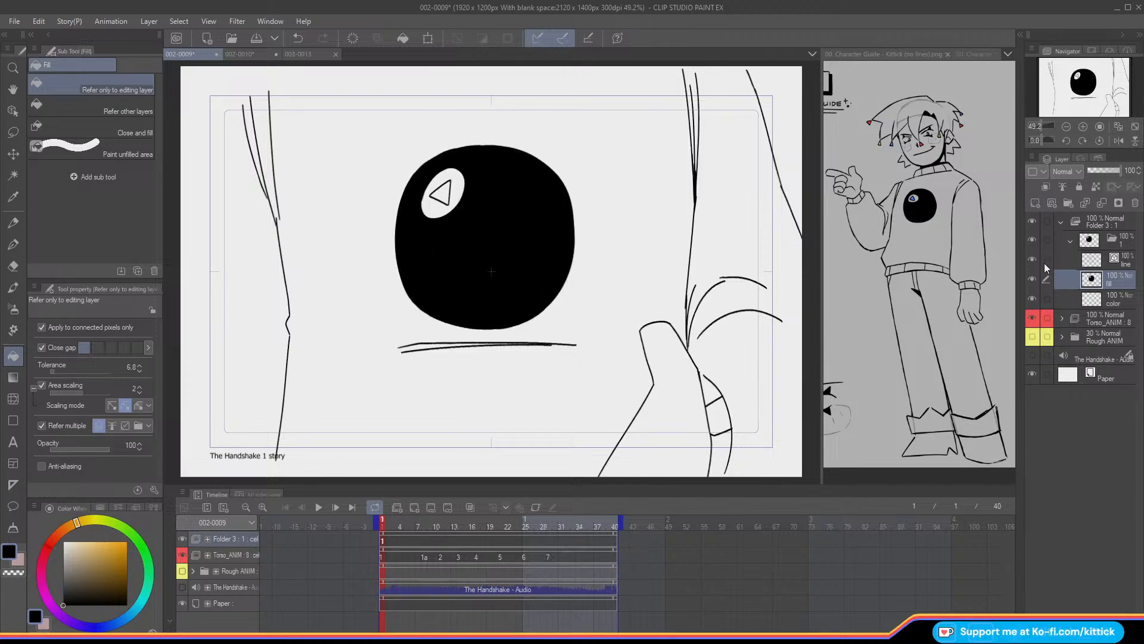
- Fill the highlight's triangle on the color layer with the blue sampled from the character guide's ball
click(1092, 301)
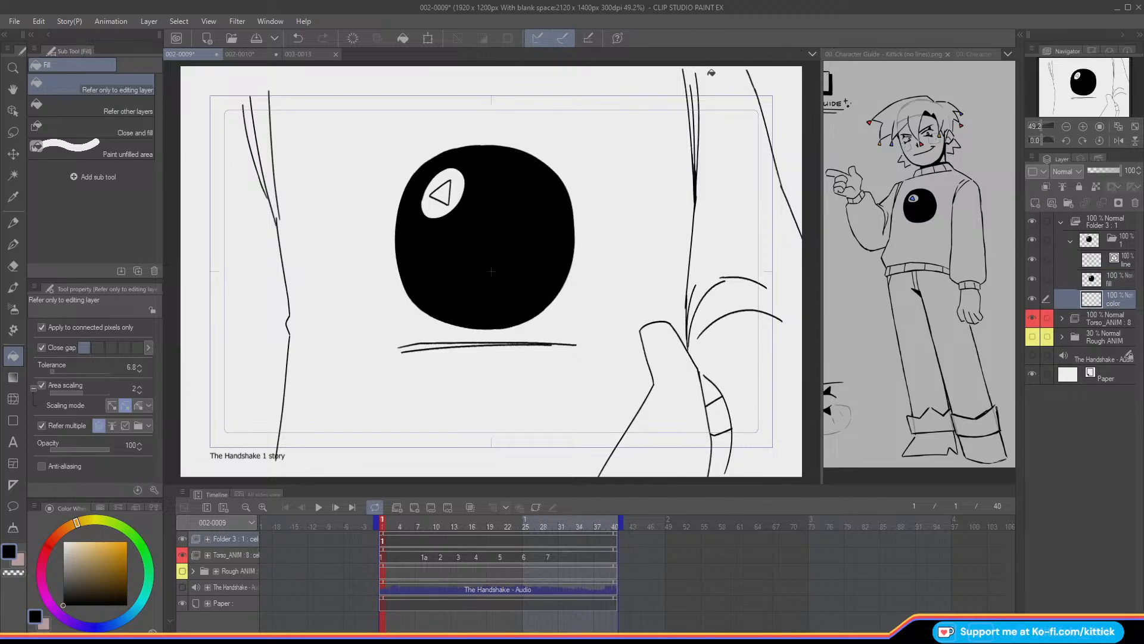
alt+click(912, 198)
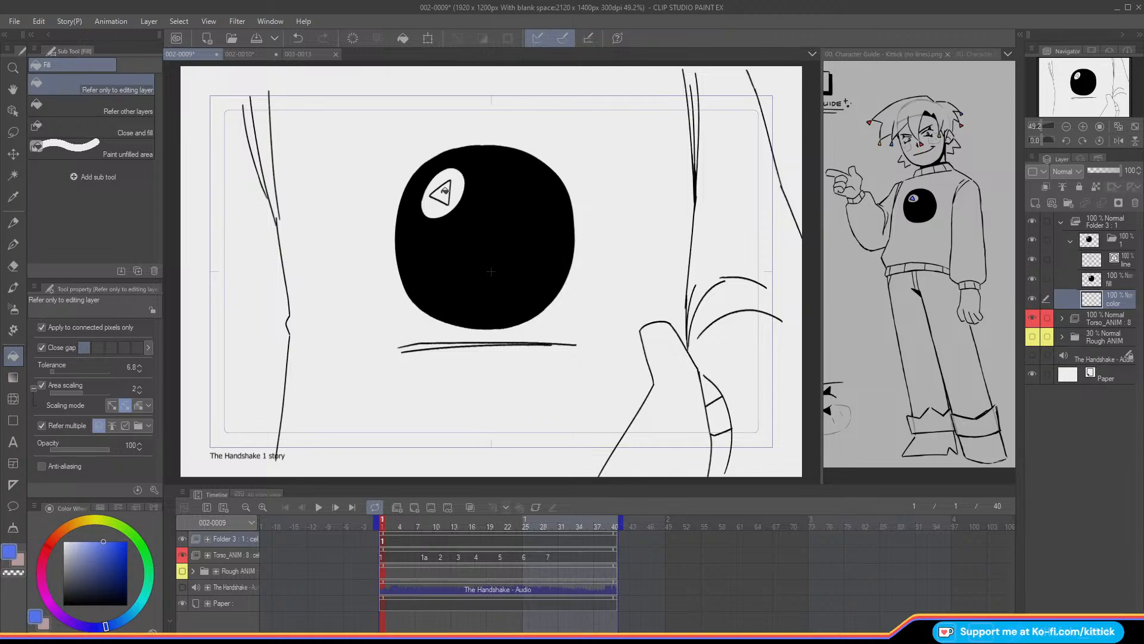
click(441, 193)
- Collapse the Folder 3 animation folder and rename it as 8Ball_ANIM
click(1060, 223)
click(1095, 227)
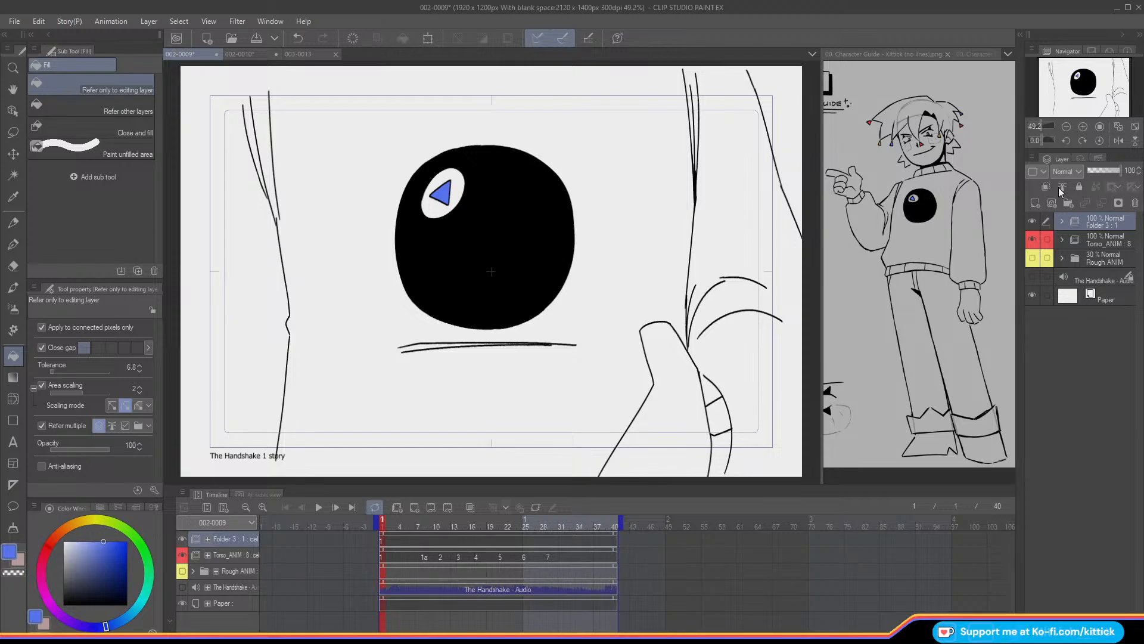
key(Return)
- Lock transparent pixels on the ball's fill and color layers, and ready the black Design pencil on the line layer
click(1062, 222)
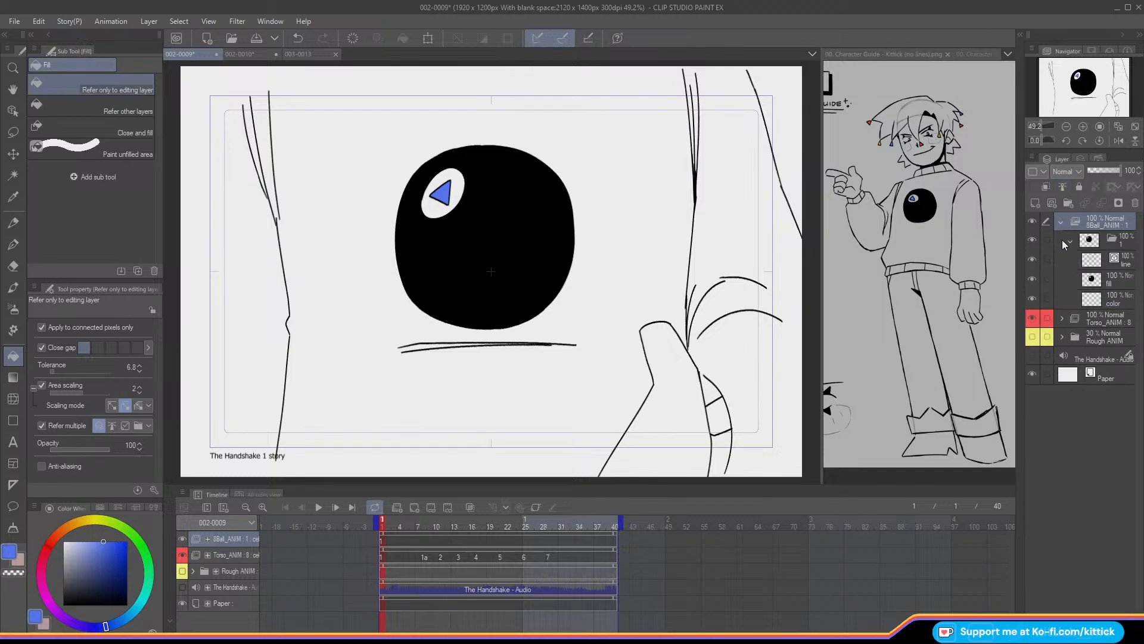
click(1092, 279)
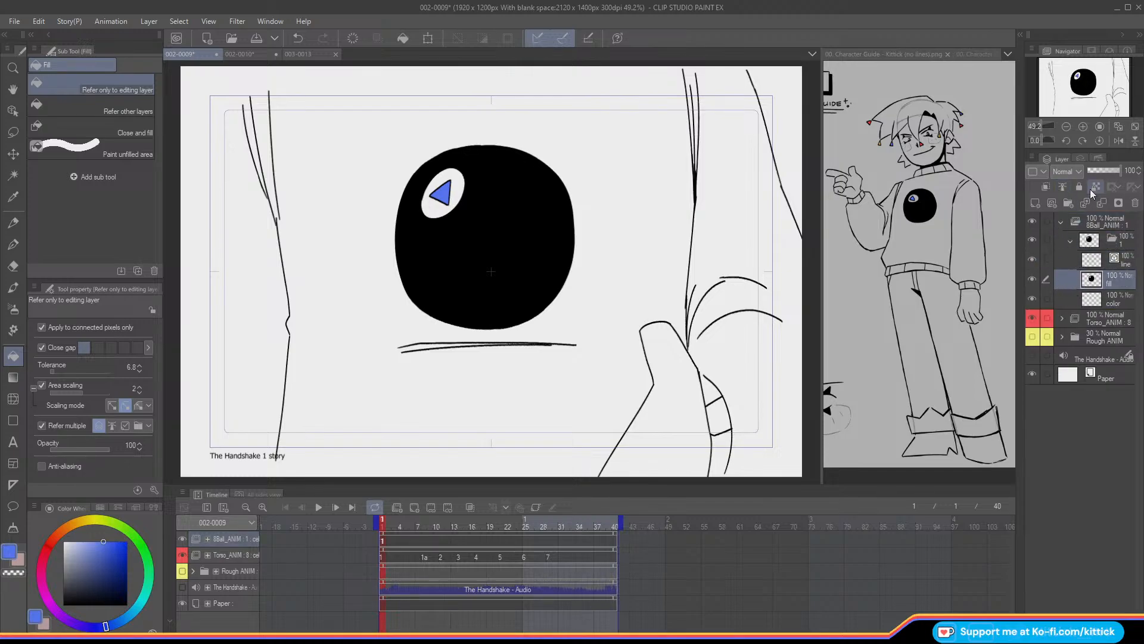
click(1078, 265)
click(13, 223)
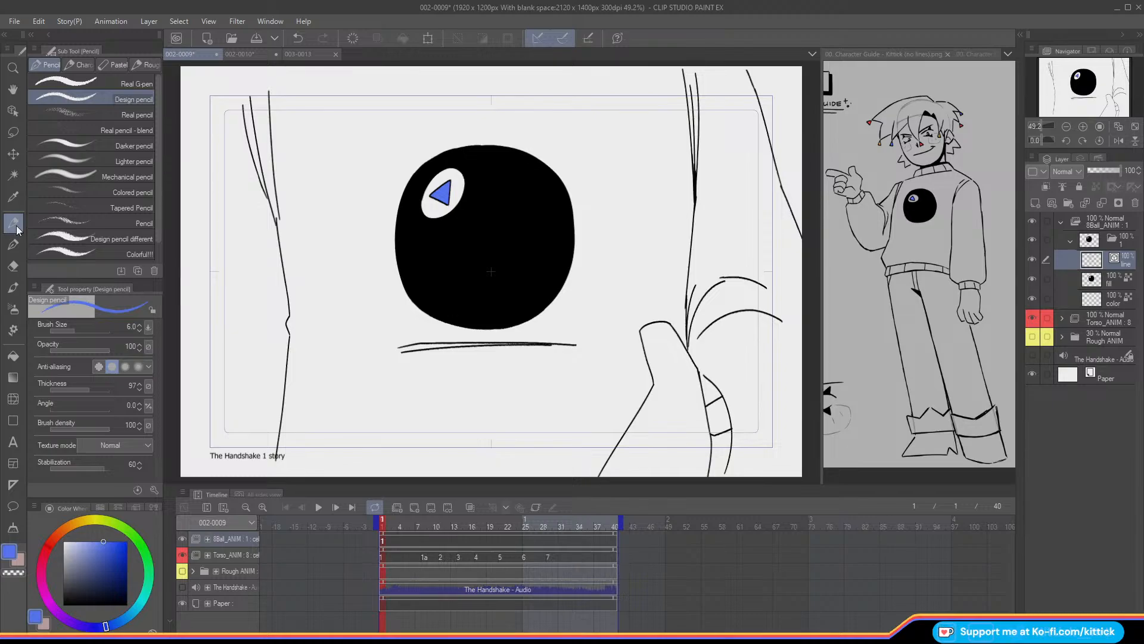
drag(95, 566, 64, 604)
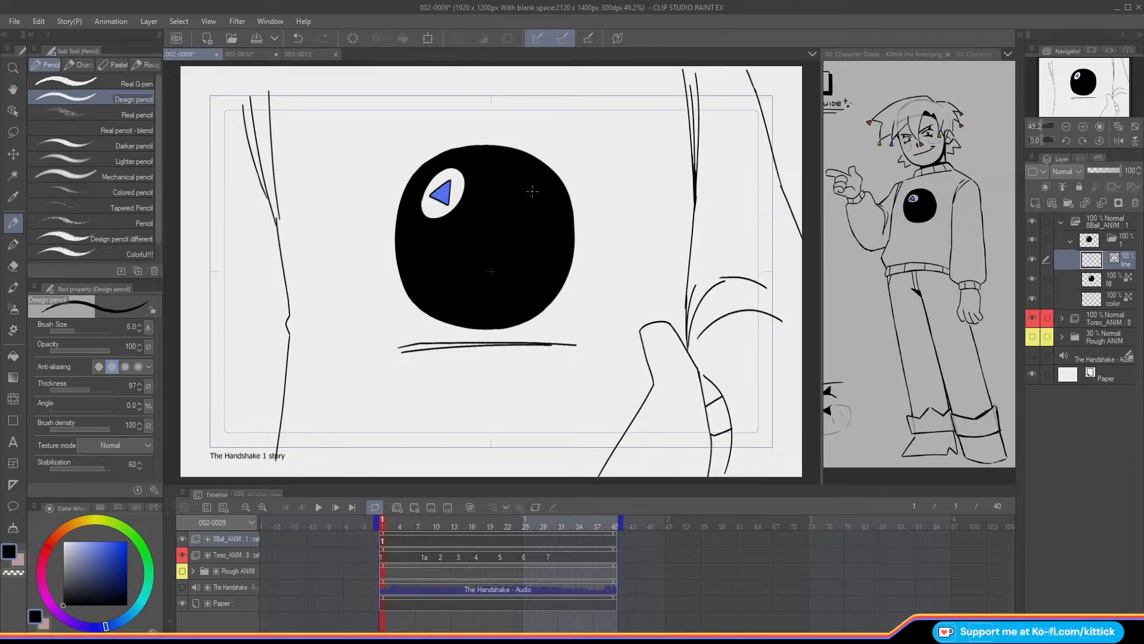
- Duplicate the ball's first cel folder and assign the copy to frame 8 of the 8Ball_ANIM track
click(1071, 242)
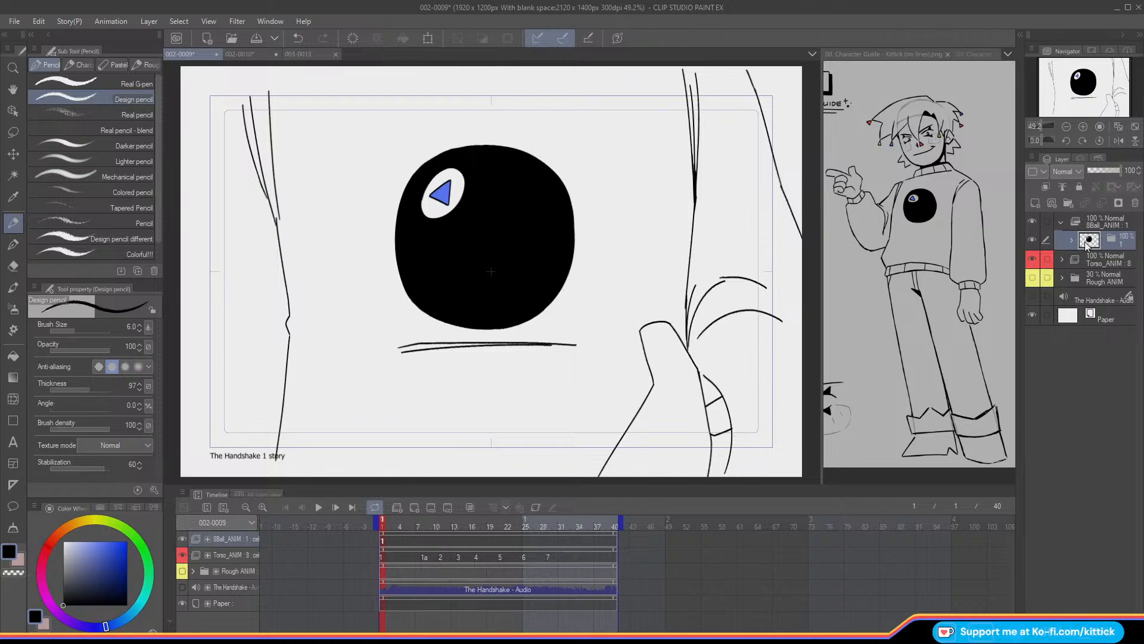
click(1035, 204)
click(423, 541)
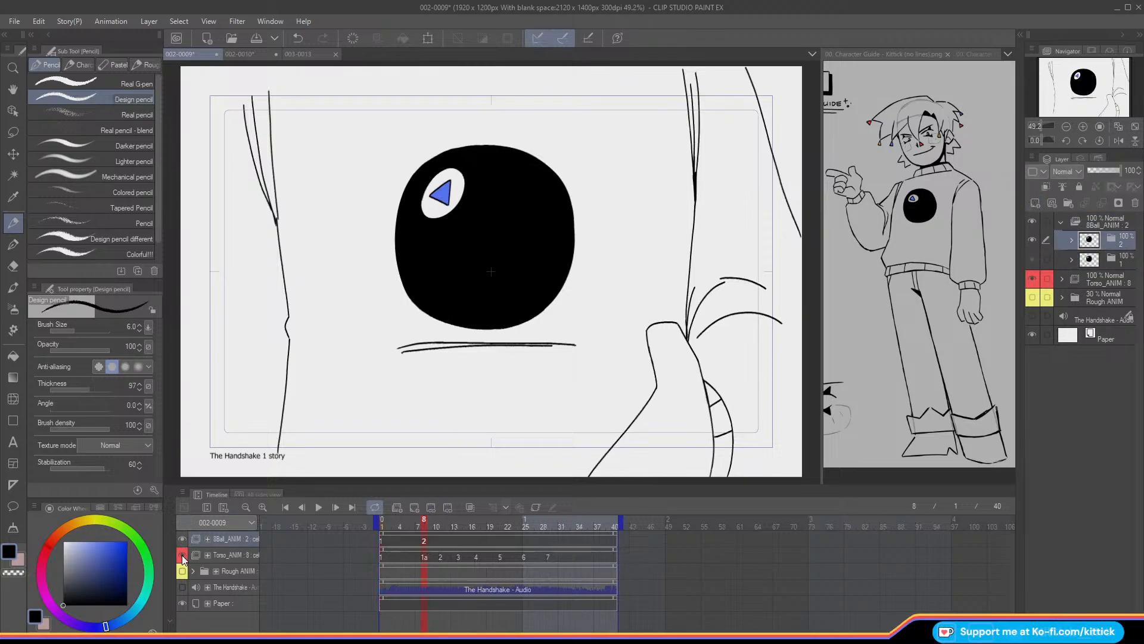
- Show the Rough ANIM folder and lower the 8Ball_ANIM folder's opacity to 30% so the sketch shows through
click(183, 572)
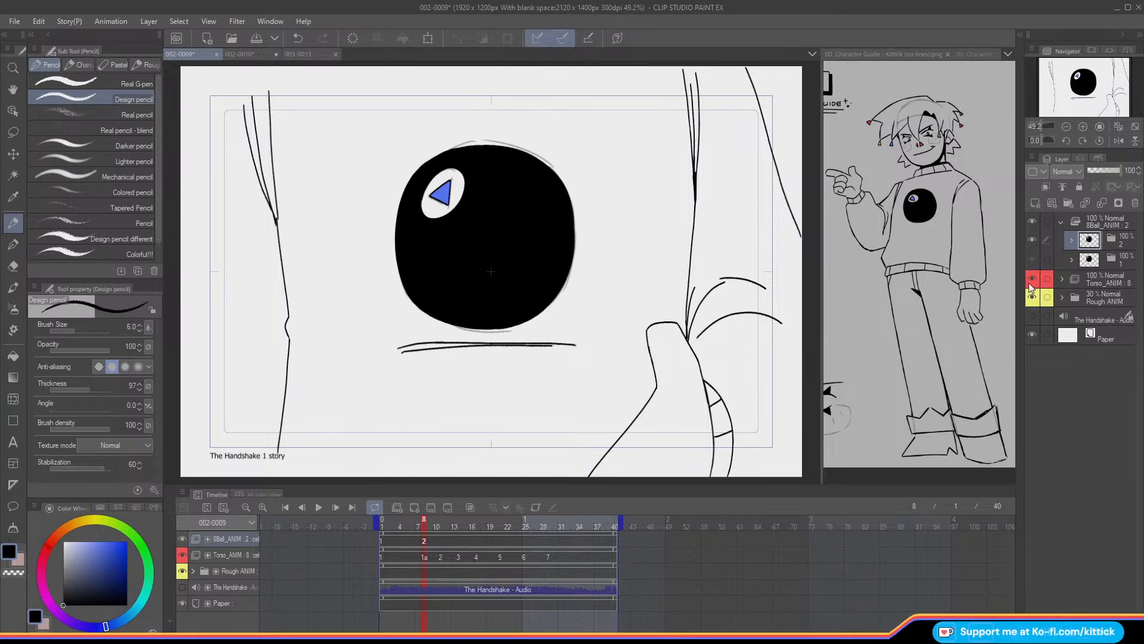
click(1100, 171)
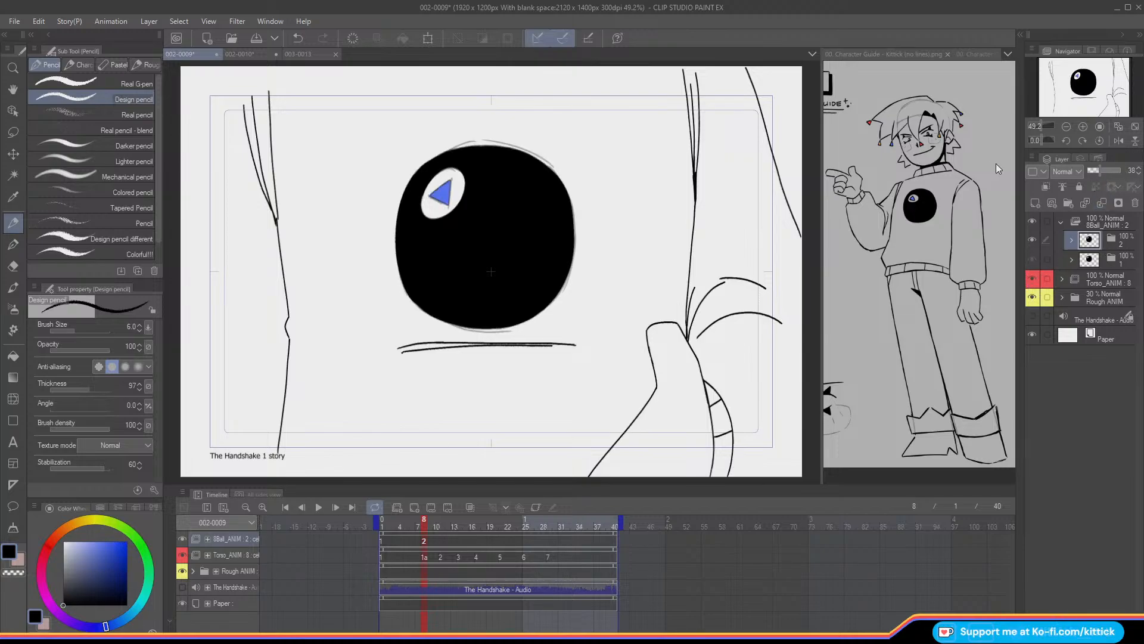
key(ctrl+z)
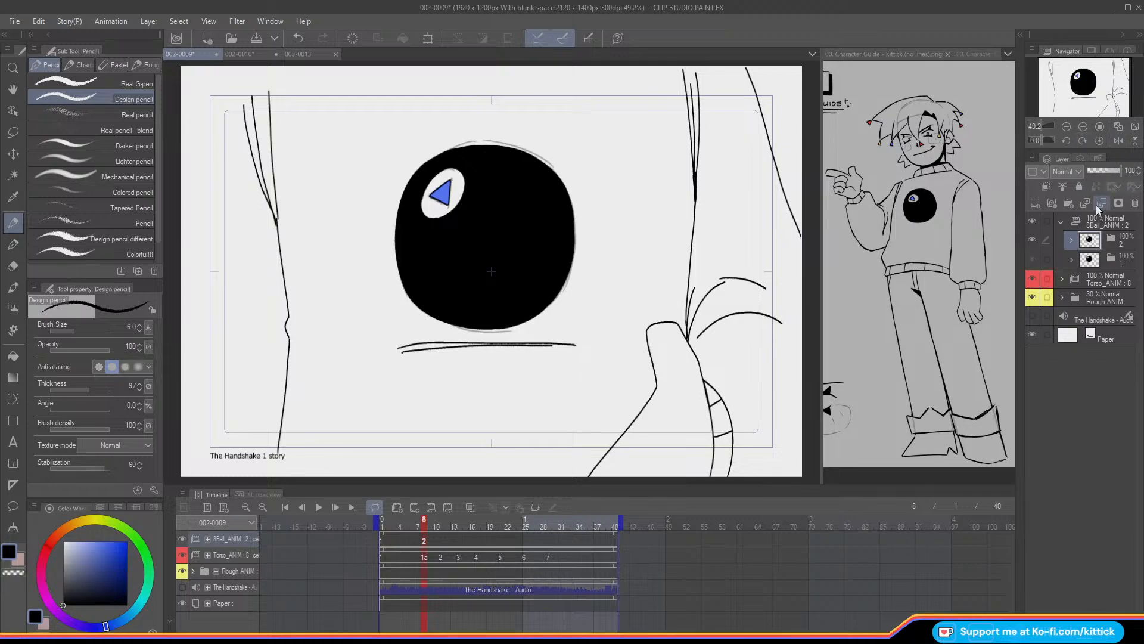
click(1105, 222)
click(1100, 172)
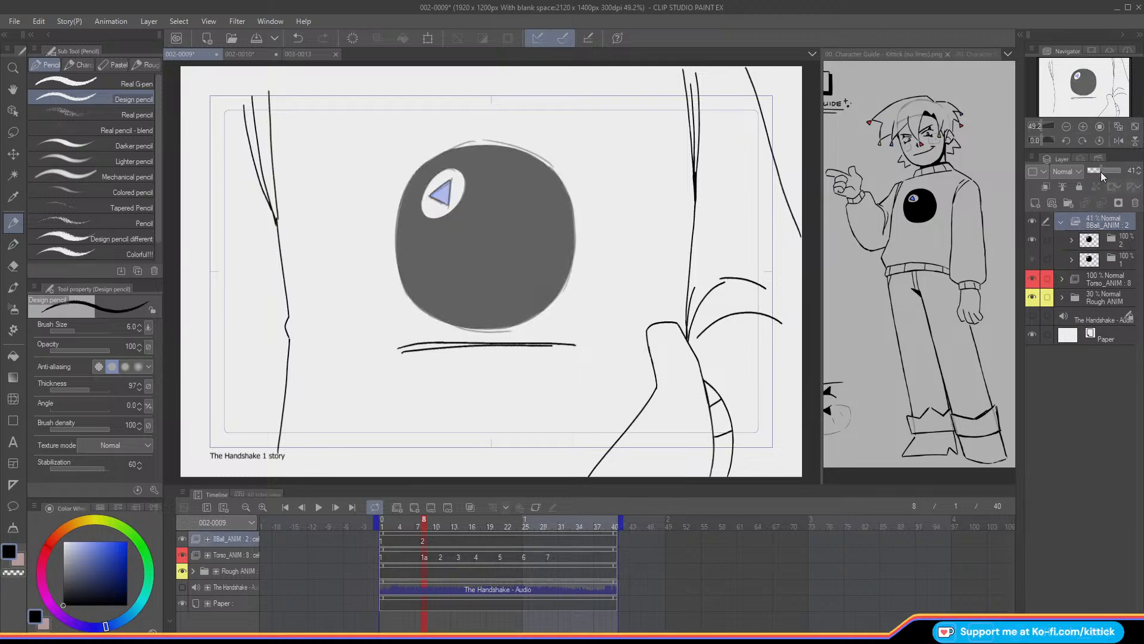
drag(1100, 173, 1098, 178)
- Transform the frame 8 ball cel to follow the rough sketch and compare it with the neighbouring frames
click(1096, 240)
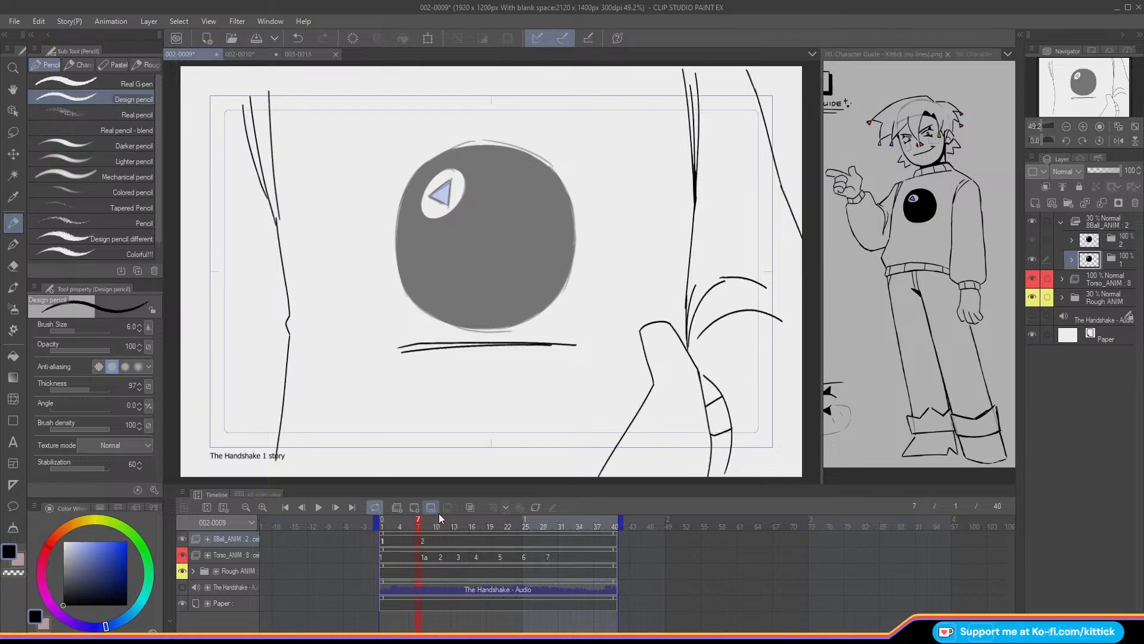
click(420, 35)
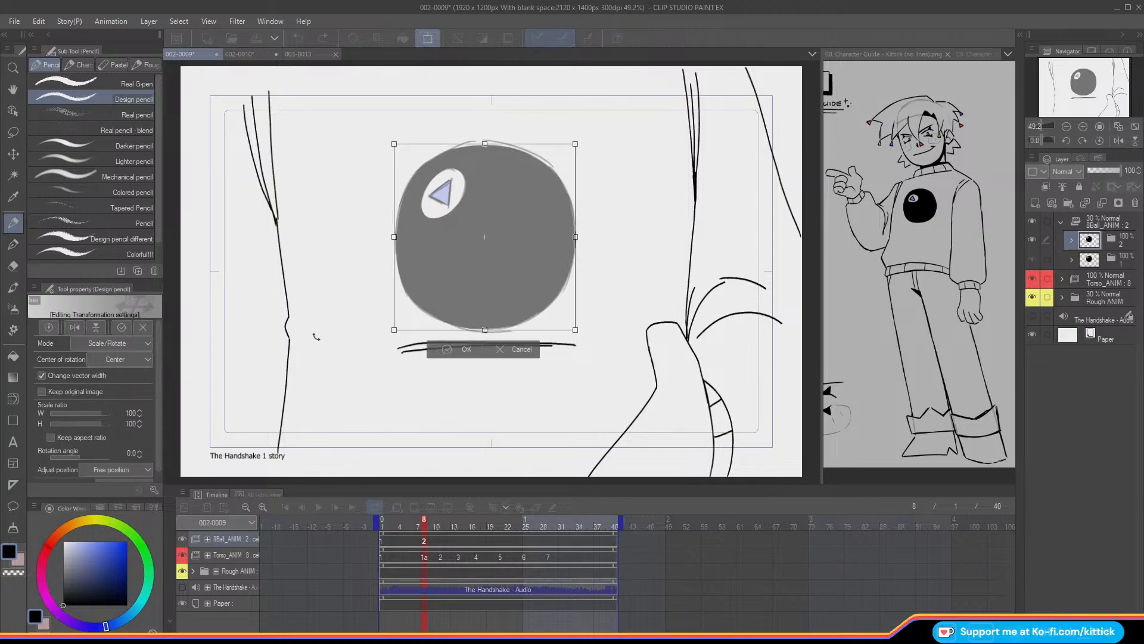
click(436, 353)
key(Left)
key(Right)
key(Right)
- Examine the ball's motion up to frame 11 against the torso and rough drawings, toggling their visibility
click(182, 555)
click(183, 555)
click(183, 571)
key(Left)
key(Left)
key(Left)
key(Right)
key(Right)
key(Left)
key(Right)
click(182, 571)
key(Right)
key(Right)
key(Right)
key(Left)
key(Right)
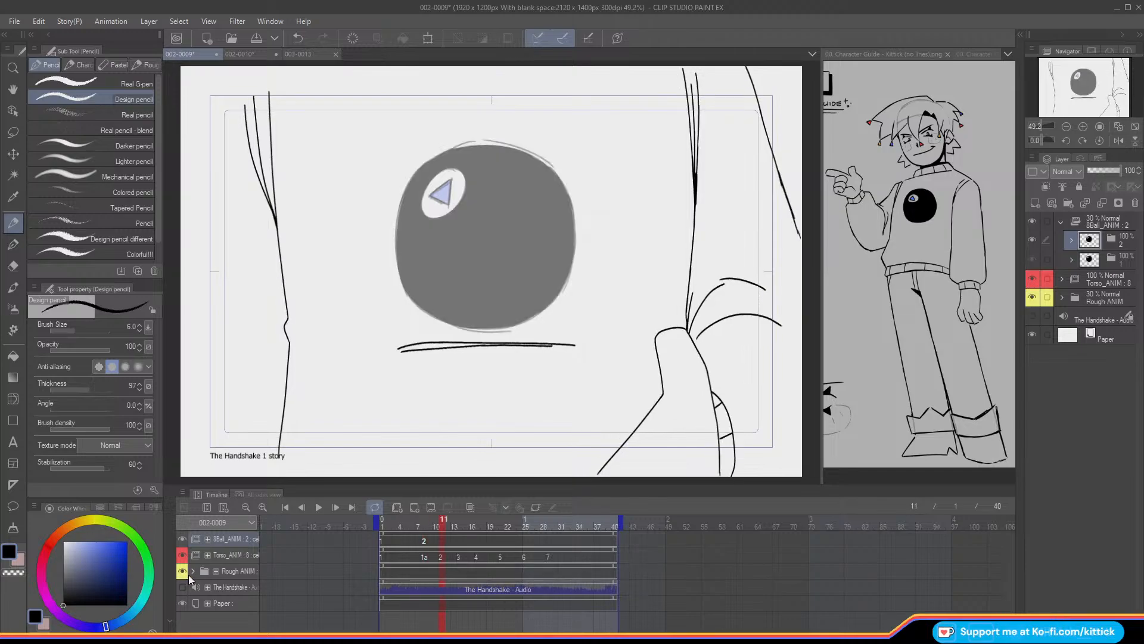
- Duplicate the frame 8 ball cel and assign the copy to frame 11 of the 8Ball_ANIM track
click(1092, 247)
key(ctrl+c)
key(ctrl+v)
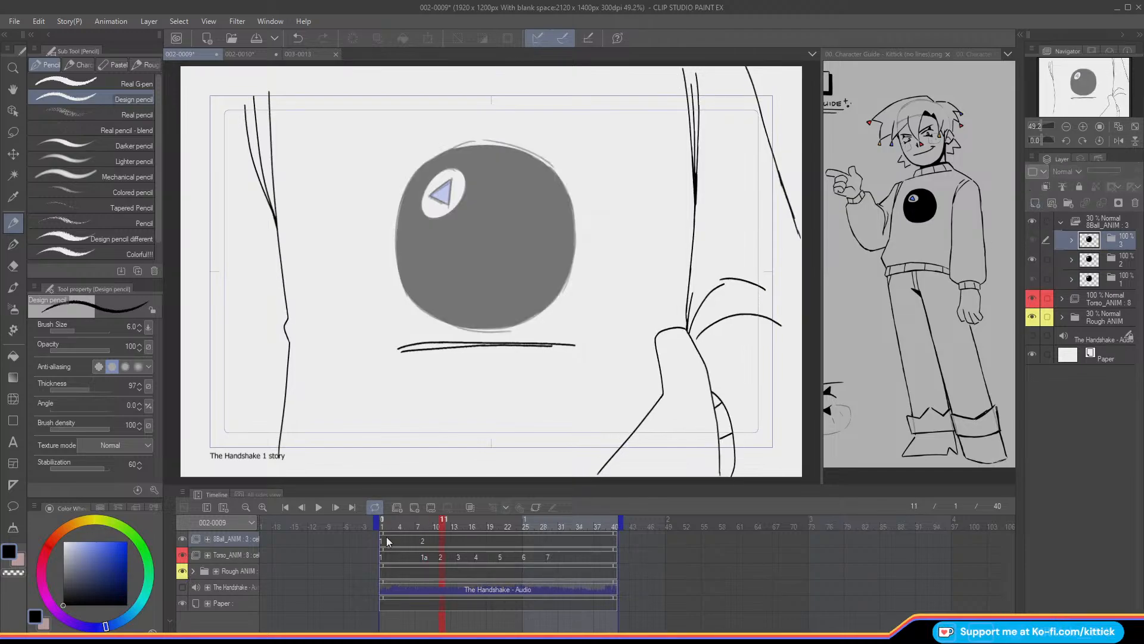
click(442, 540)
key(ctrl+2)
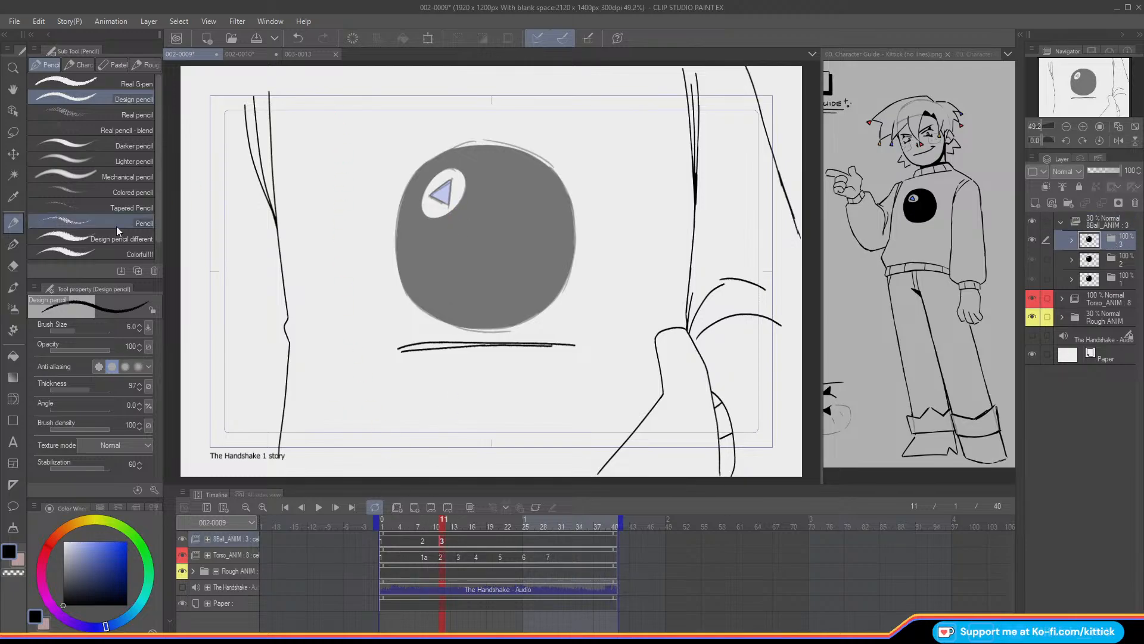
- Rotate the frame 11 ball cel by 0.2 degrees to match the rough sketch and compare it with the previous frame
click(428, 38)
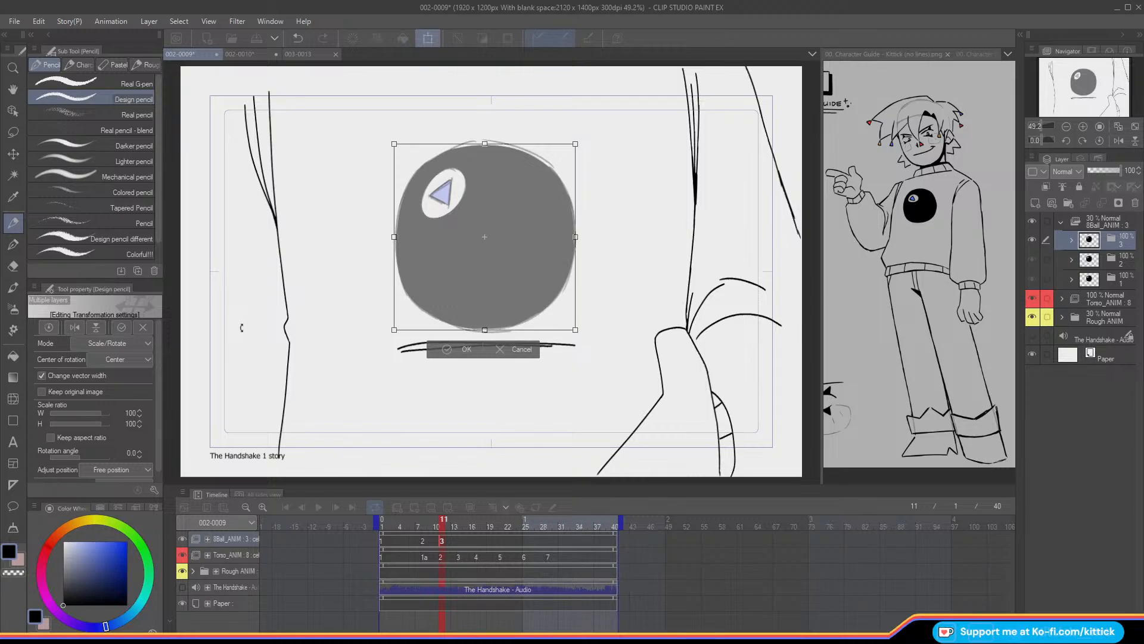
click(1083, 127)
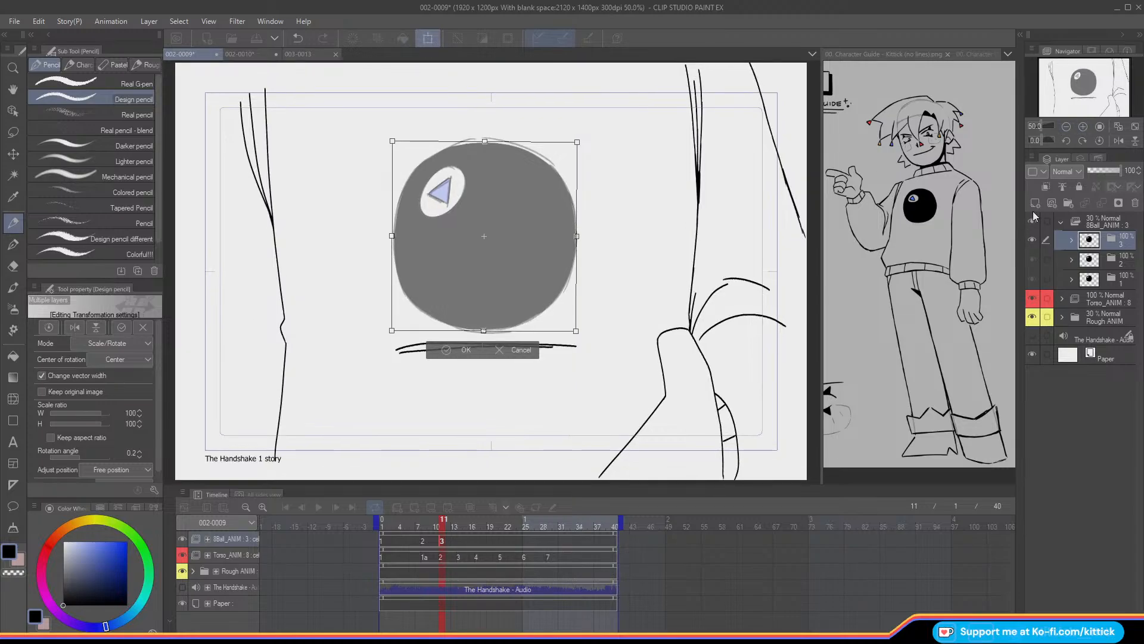
click(1083, 126)
click(1083, 126)
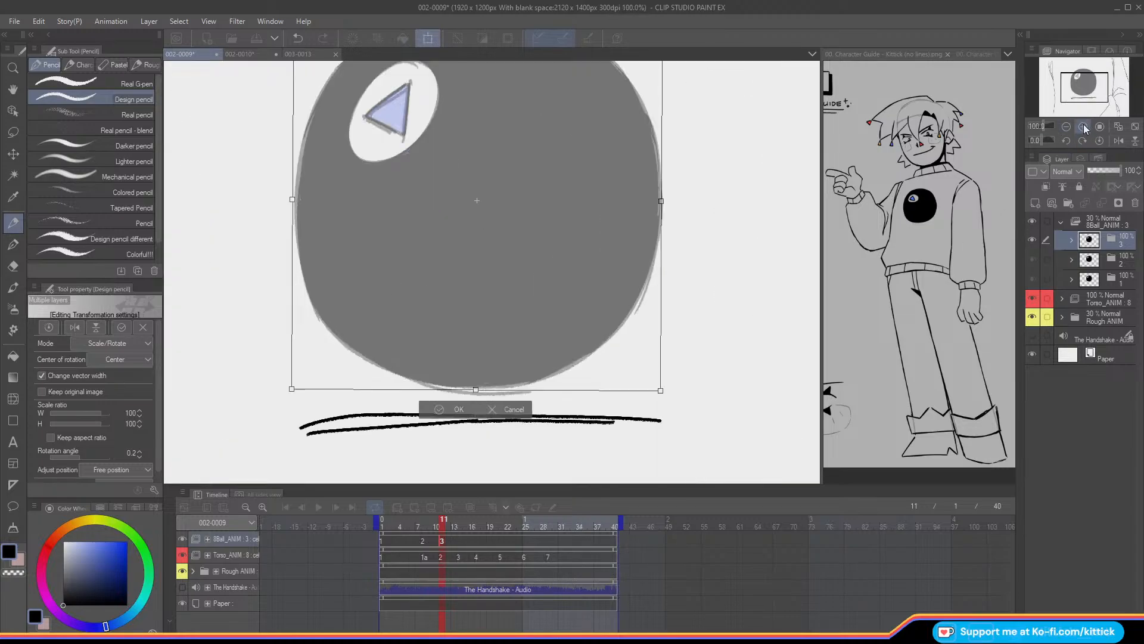
click(1066, 126)
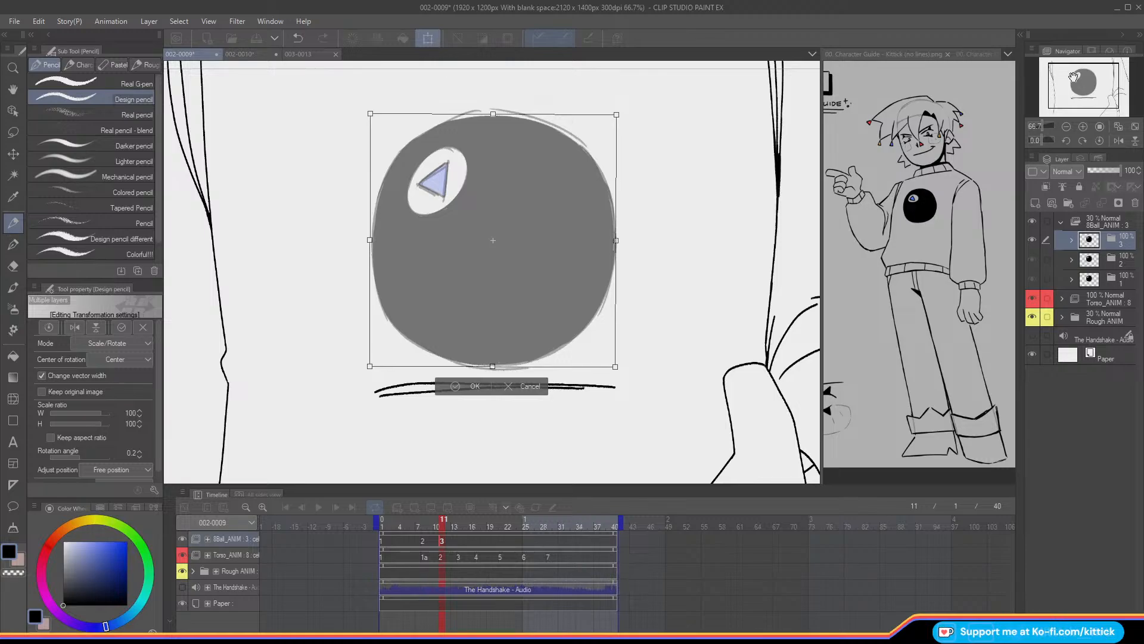
click(452, 387)
key(Left)
key(Right)
key(Left)
key(Right)
- Duplicate the frame 11 ball cel and assign the copy to frame 14 of the 8Ball_ANIM track
key(Right)
key(Right)
key(Right)
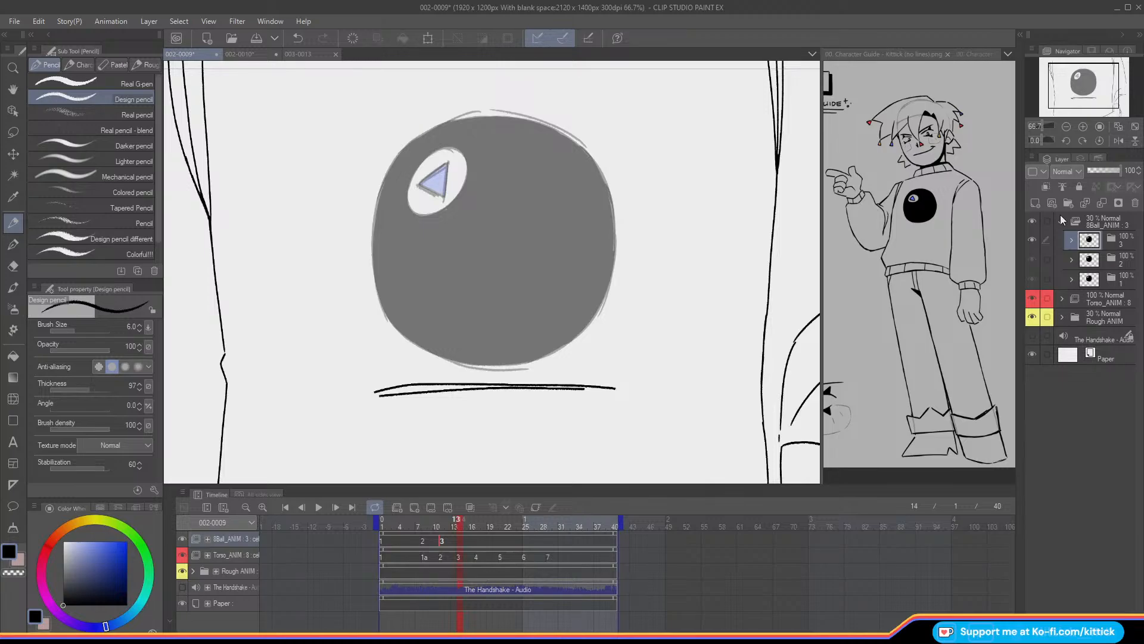
drag(1093, 245, 1041, 196)
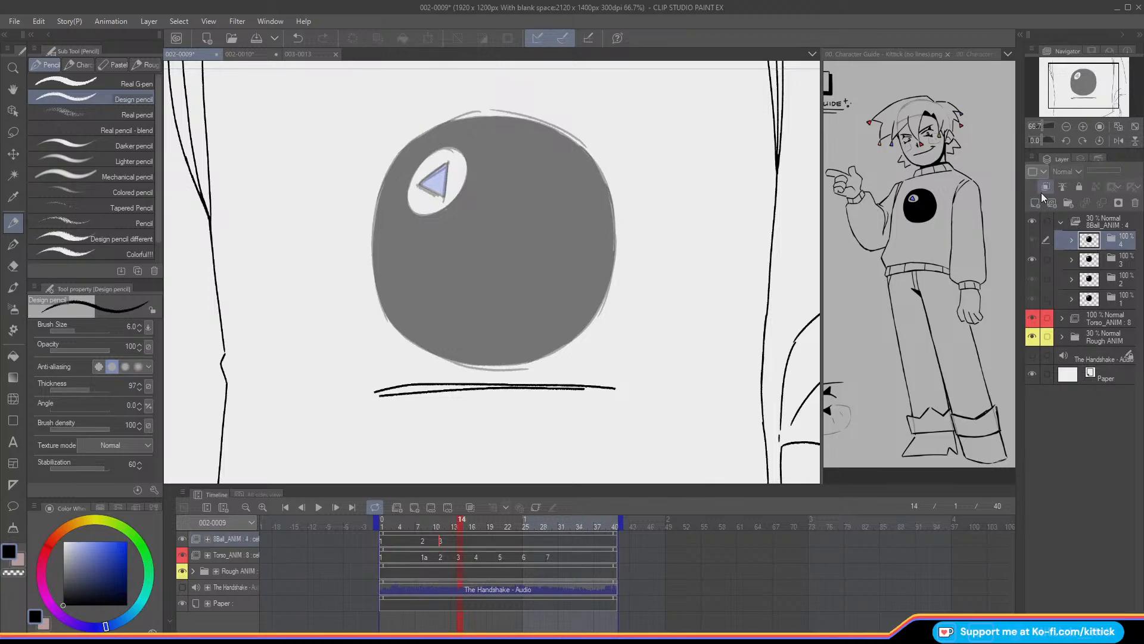
click(460, 540)
key(4)
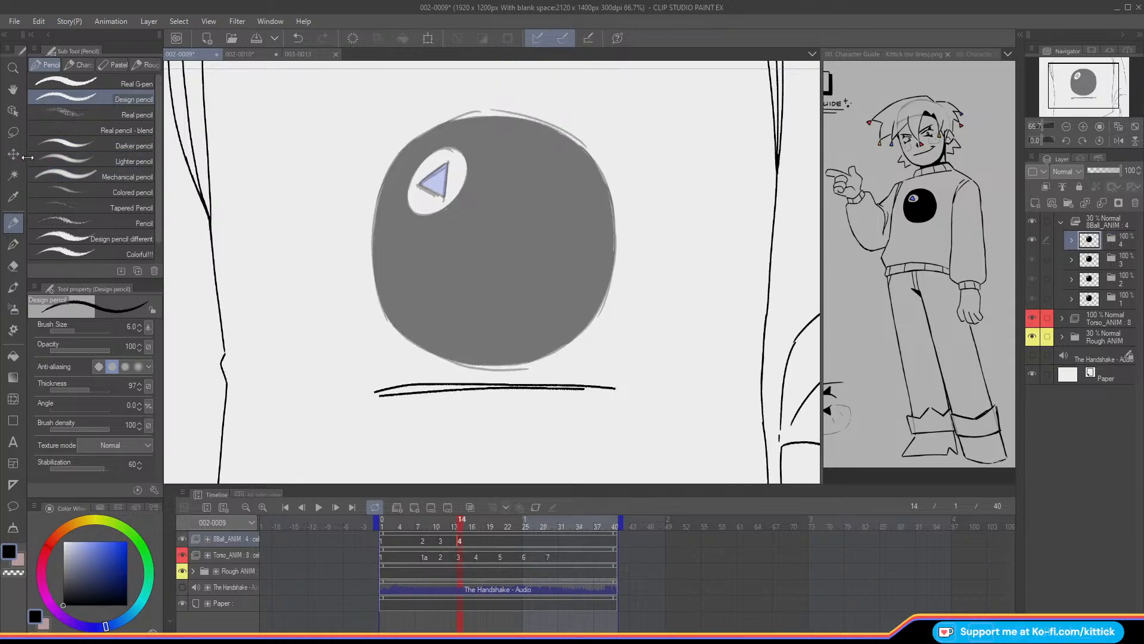
- Rotate the frame 14 ball cel by -0.1 degrees and compare it with the previous frame
click(428, 38)
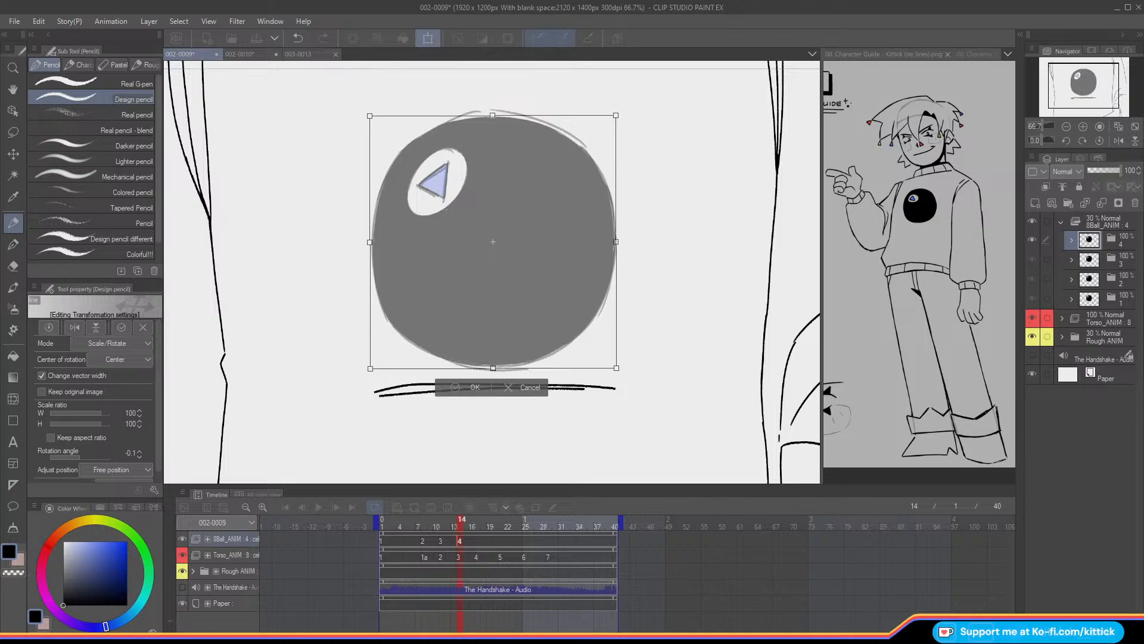
click(451, 388)
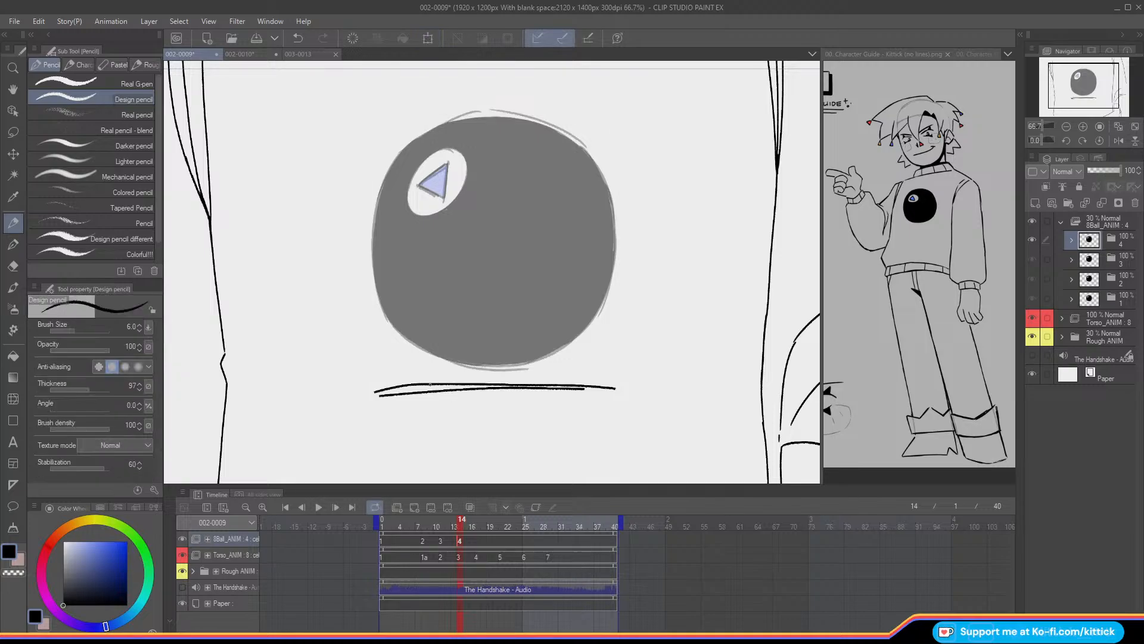
key(Left)
key(Right)
key(Left)
key(Right)
key(Left)
key(Right)
key(Left)
key(Right)
- Duplicate the frame 14 ball cel and assign the copy to frame 17 of the 8Ball_ANIM track
click(13, 154)
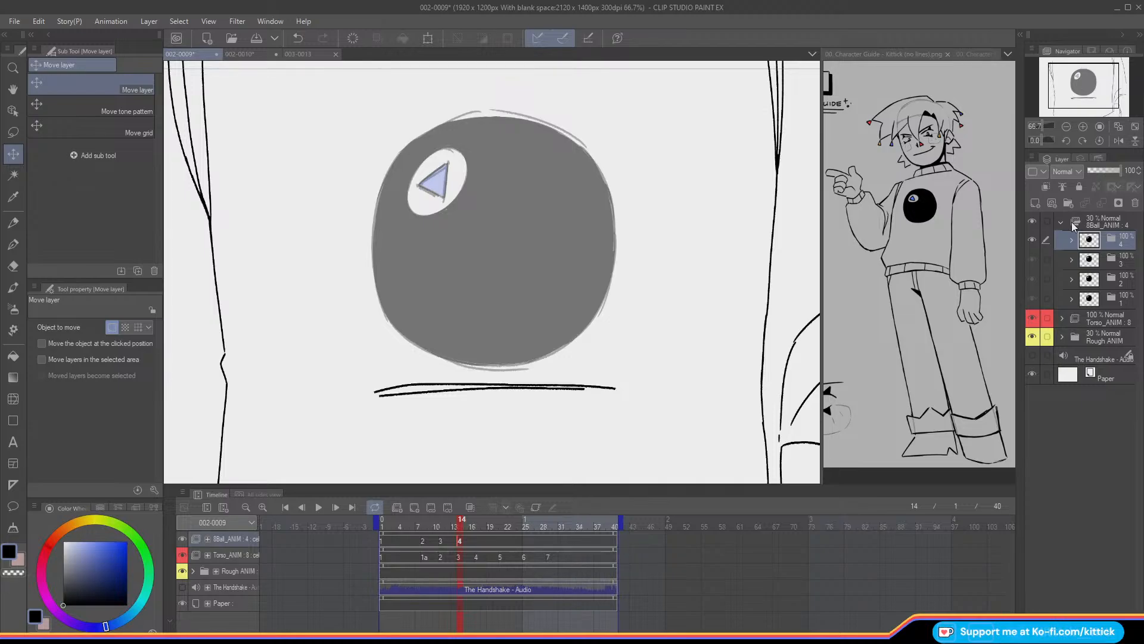
drag(455, 524, 477, 544)
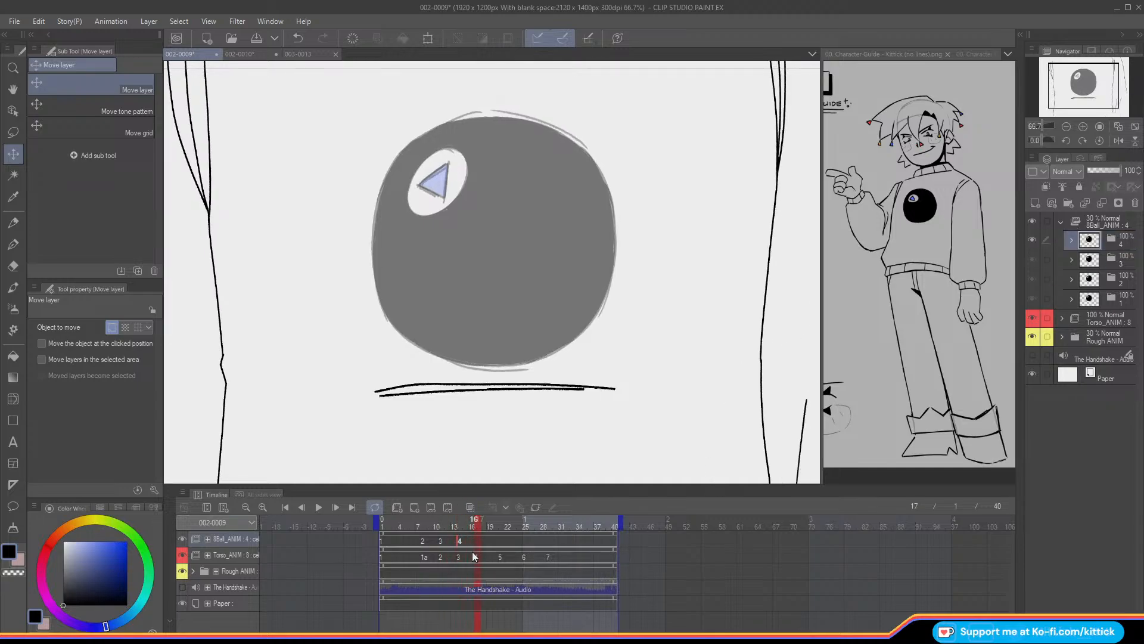
drag(1087, 238, 1035, 203)
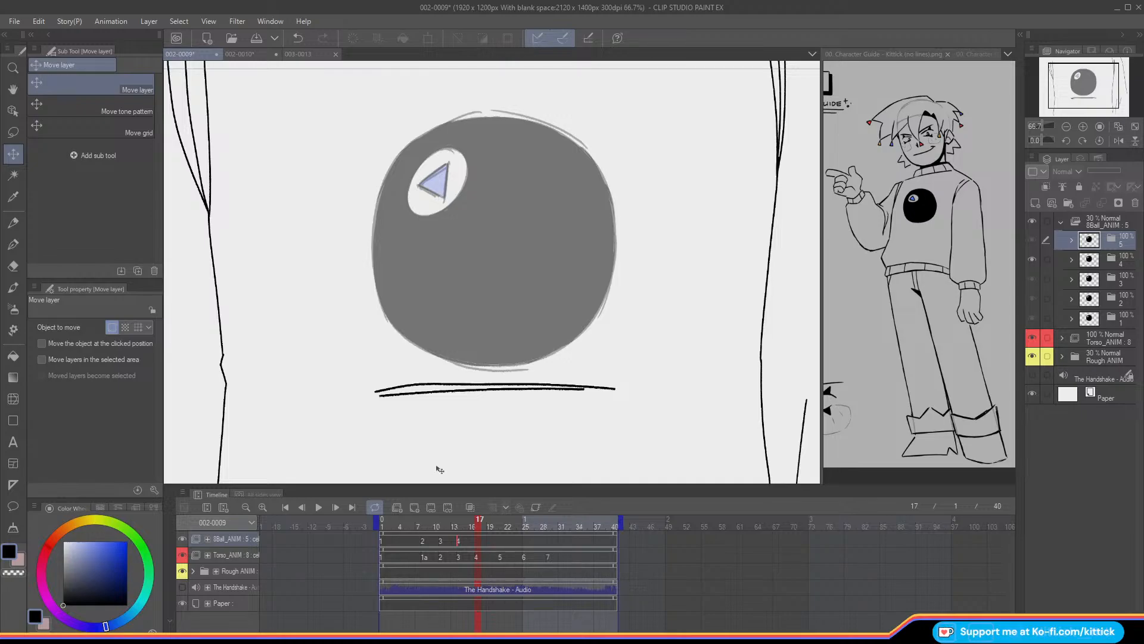
click(477, 539)
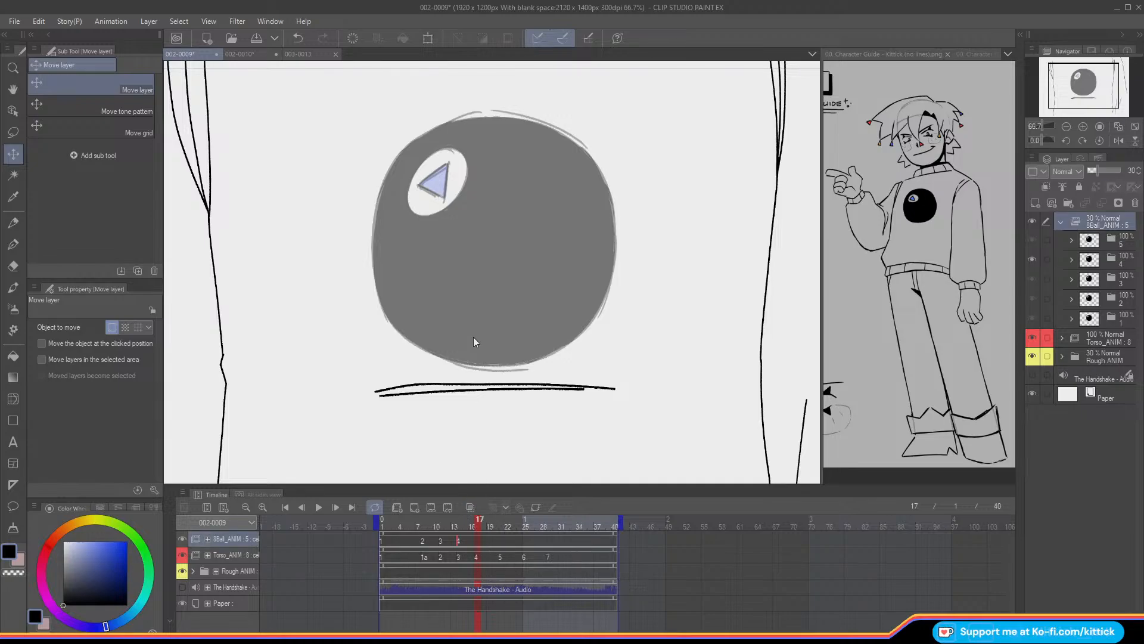
click(485, 224)
key(Left)
key(Right)
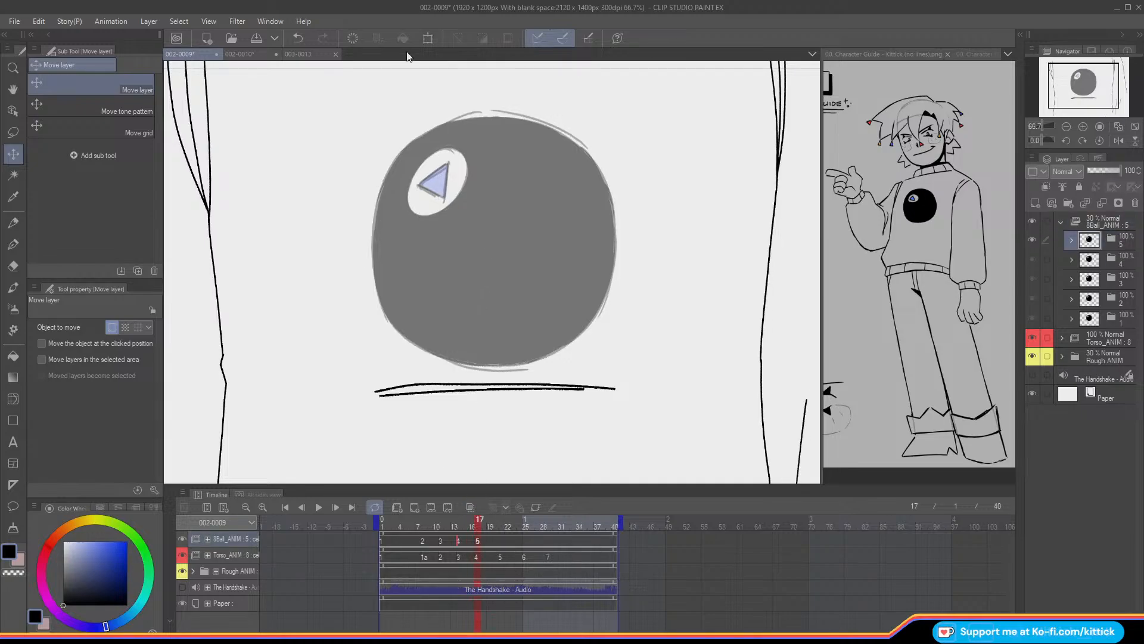
- Try to rotate the frame 17 ball cel by 0.4 degrees about a pivot near the ball's lower-left edge
click(428, 38)
drag(493, 242, 417, 330)
drag(616, 419, 616, 422)
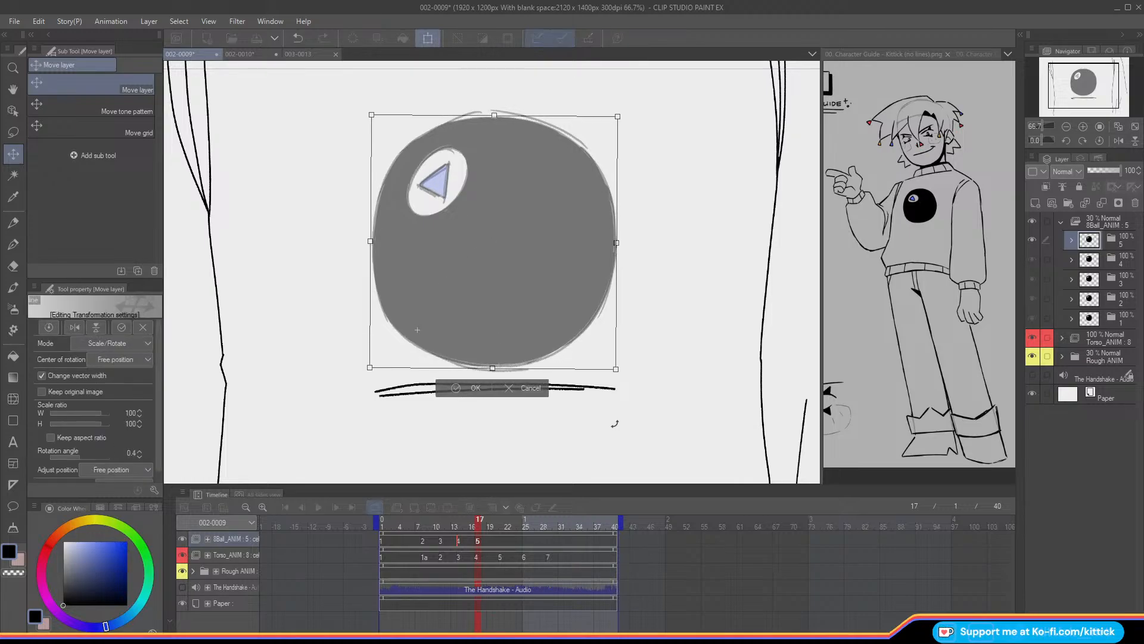
click(472, 389)
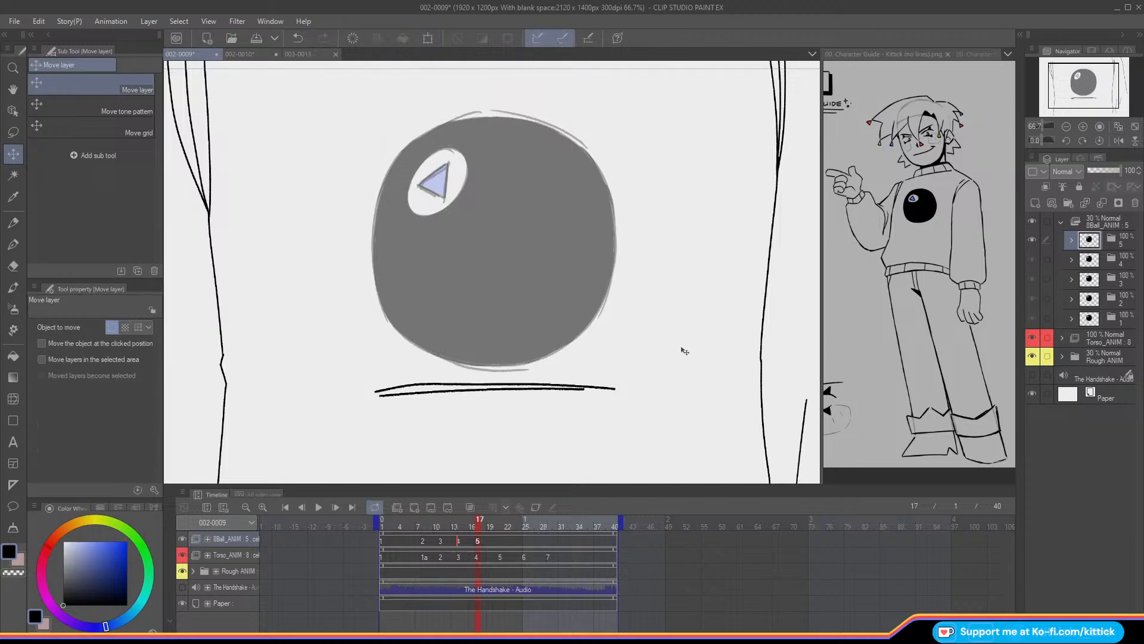
- Rotate the frame 17 ball cel by 0.5 degrees about a pivot on the ball's lower-left edge
click(1118, 244)
click(427, 39)
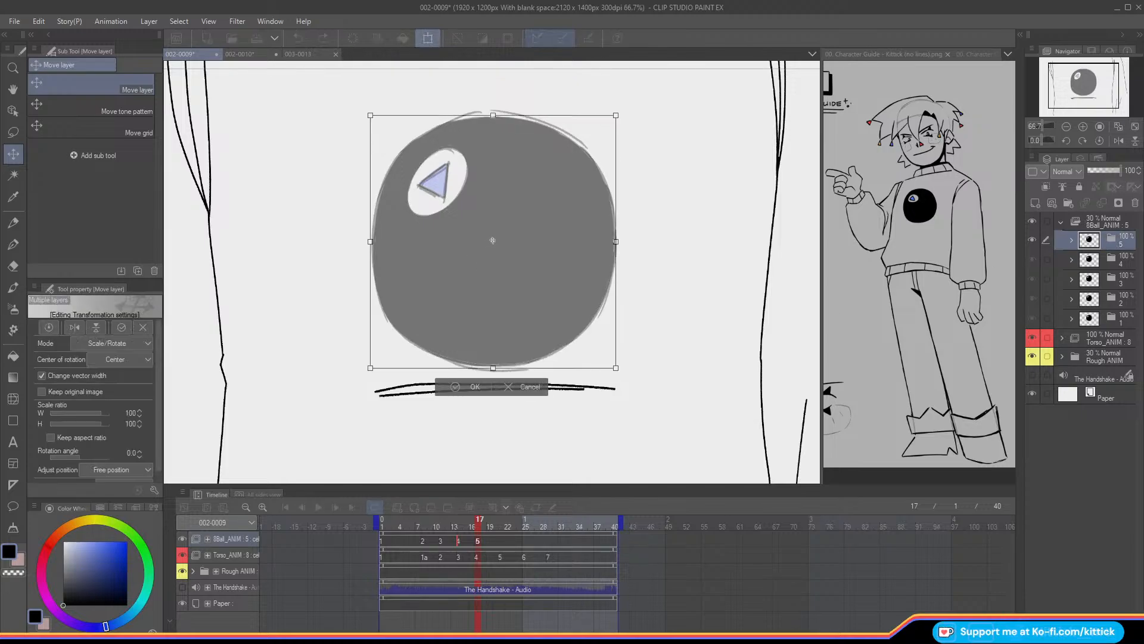
drag(419, 349, 417, 348)
drag(628, 411, 626, 415)
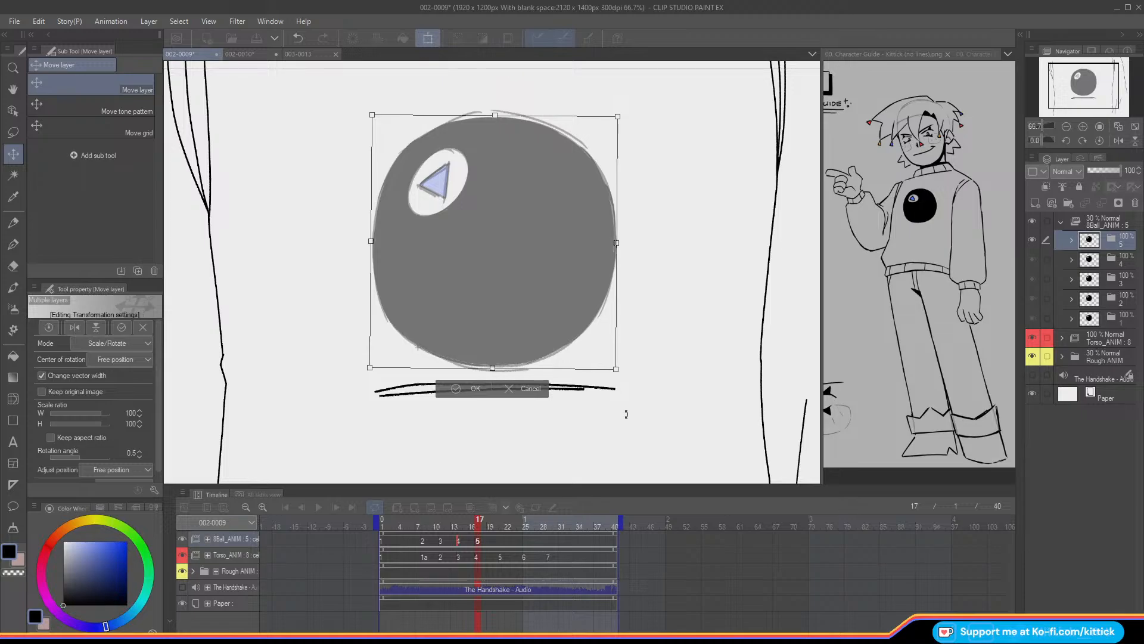
click(440, 392)
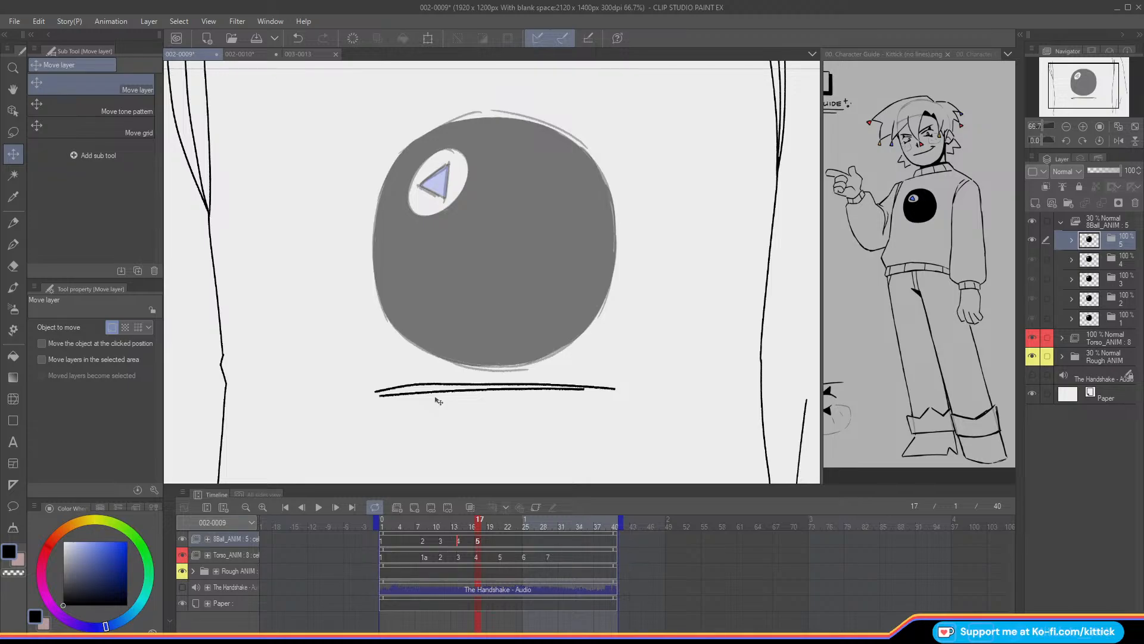
key(Left)
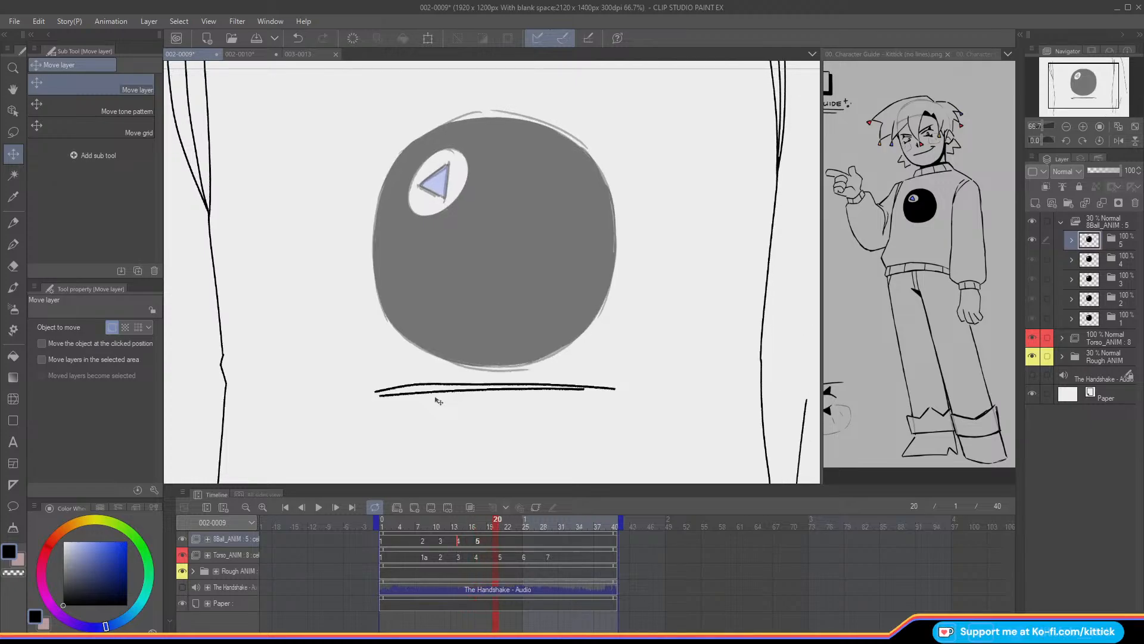
- Duplicate the frame 17 ball cel and assign the copy to frame 21 of the 8Ball_ANIM track
drag(1113, 238, 1035, 201)
click(501, 540)
click(513, 233)
- Rotate the frame 21 ball cel by 0.1 degrees about a pivot on the ball's lower-left edge and compare it with the previous frame
click(426, 38)
drag(401, 336, 400, 336)
drag(546, 424, 541, 429)
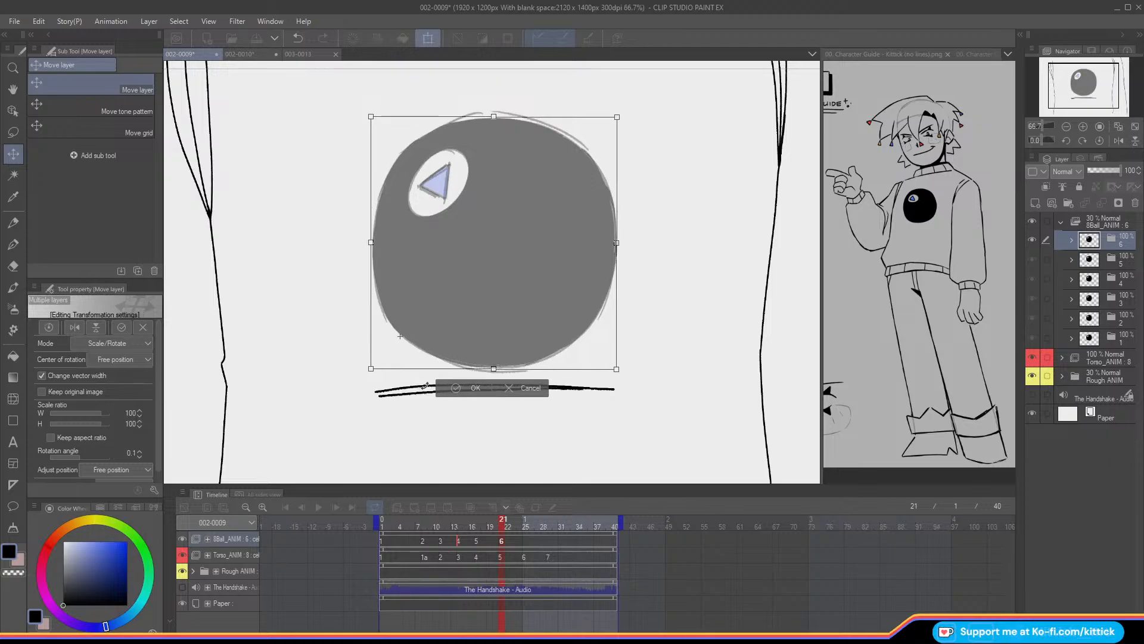
click(448, 388)
key(Left)
key(Right)
- Duplicate the frame 21 ball cel and assign the copy to frame 25 of the 8Ball_ANIM track
key(Right)
key(Right)
key(Right)
key(Right)
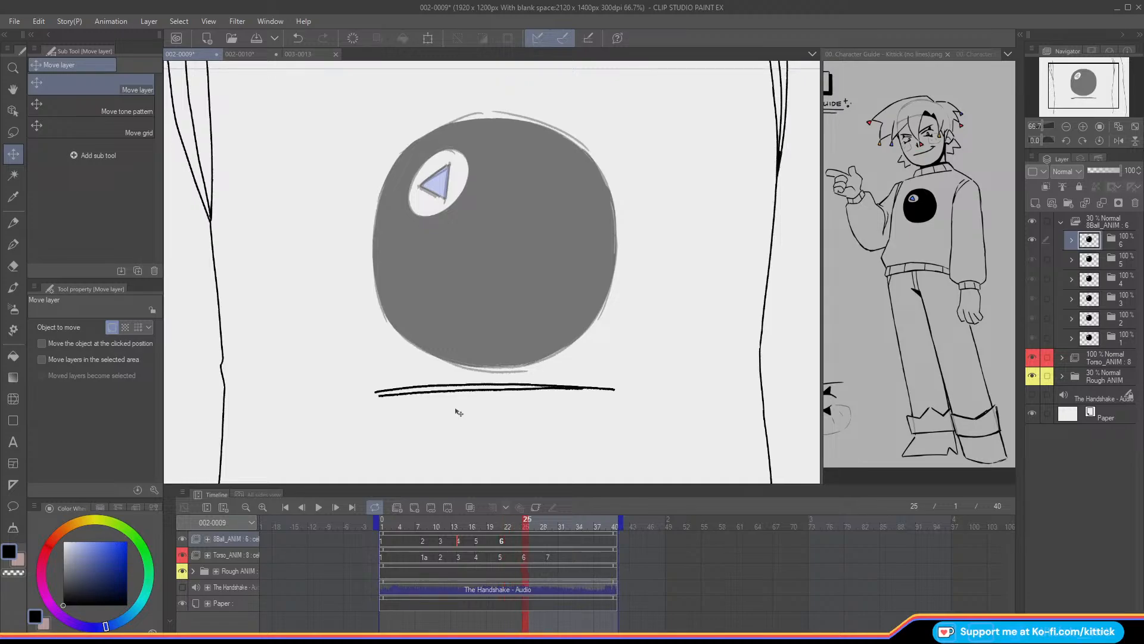
click(1111, 241)
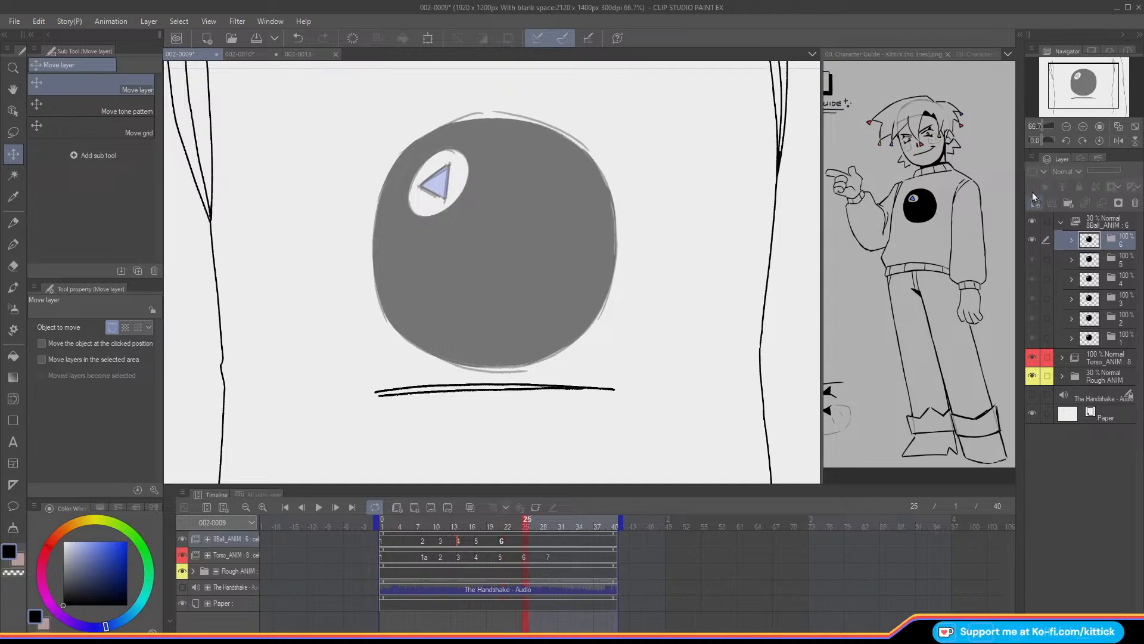
click(1035, 201)
click(525, 540)
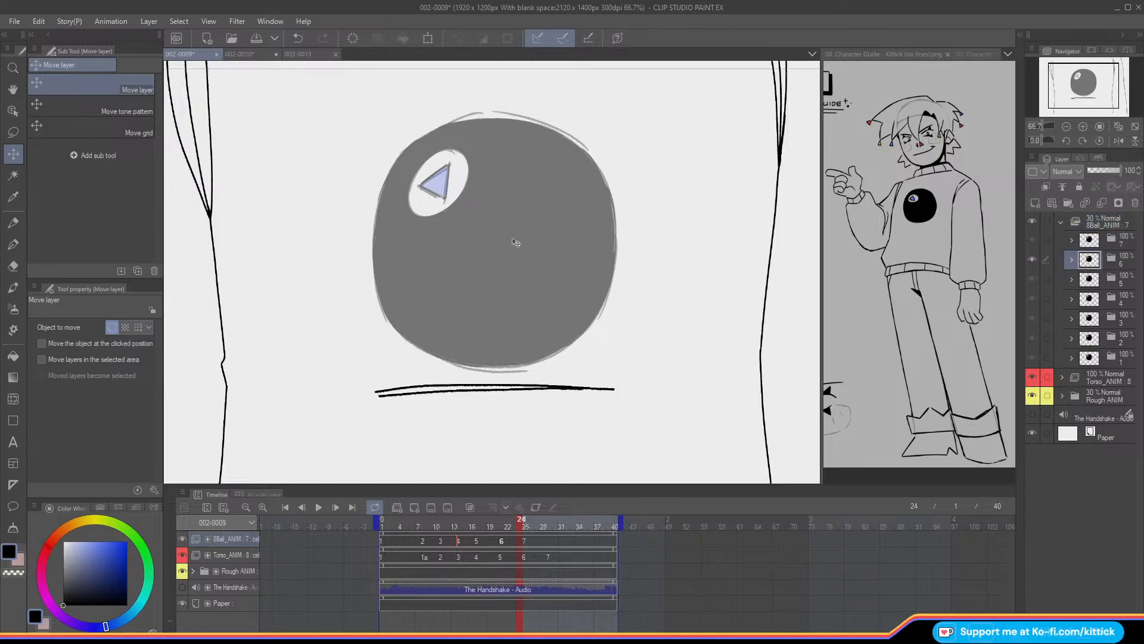
- Rotate the frame 25 ball cel by 0.2 degrees about a pivot on the ball's lower-left edge
click(428, 37)
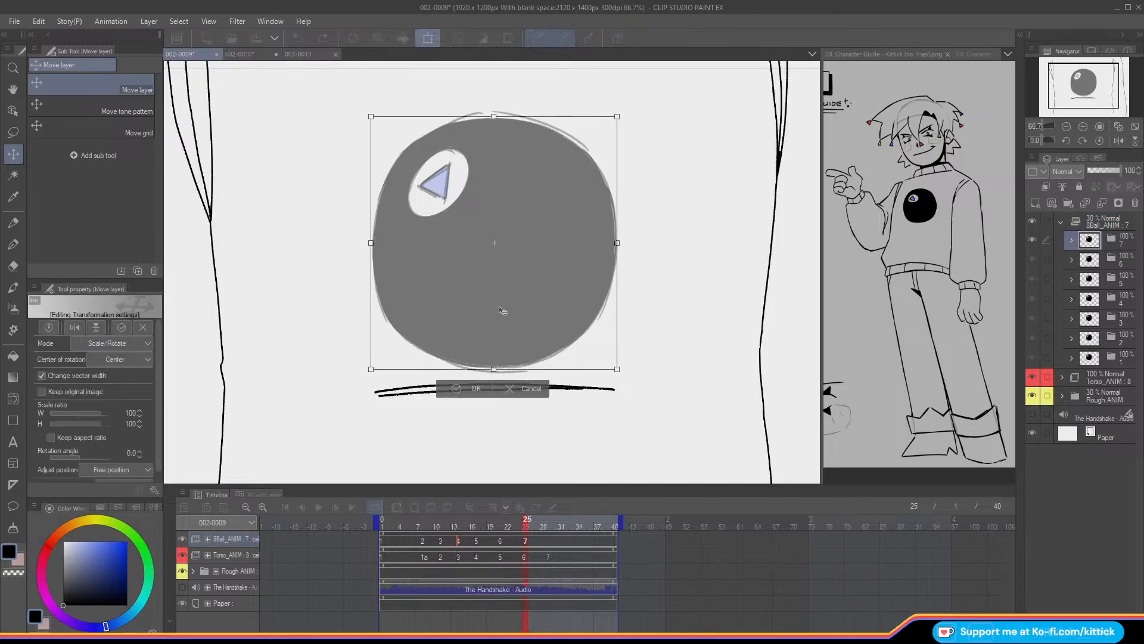
key(Return)
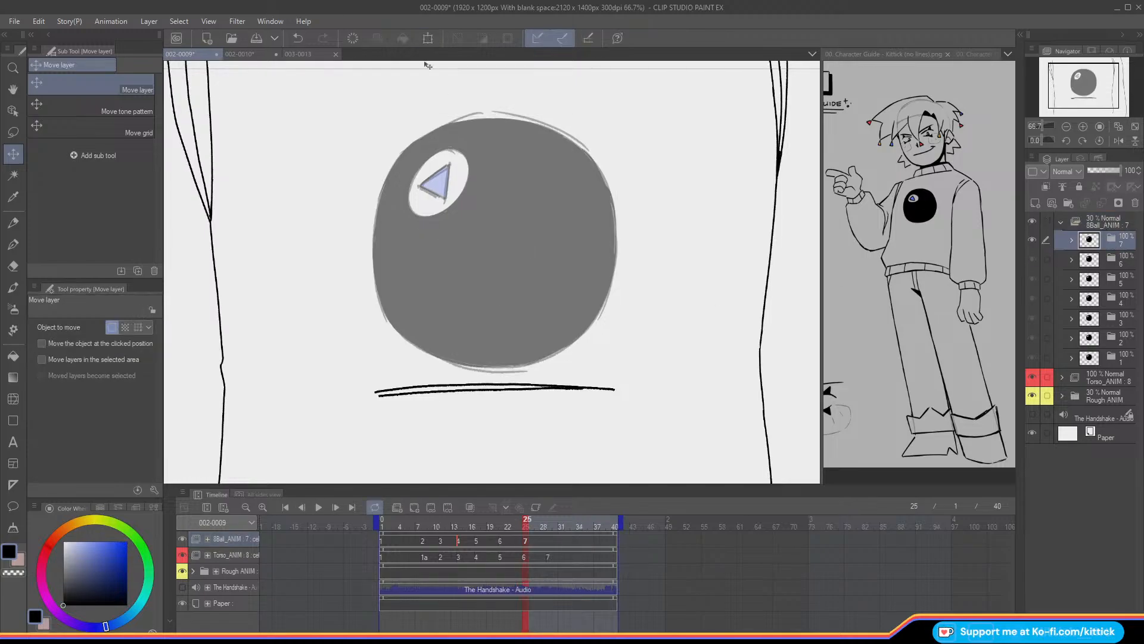
click(425, 39)
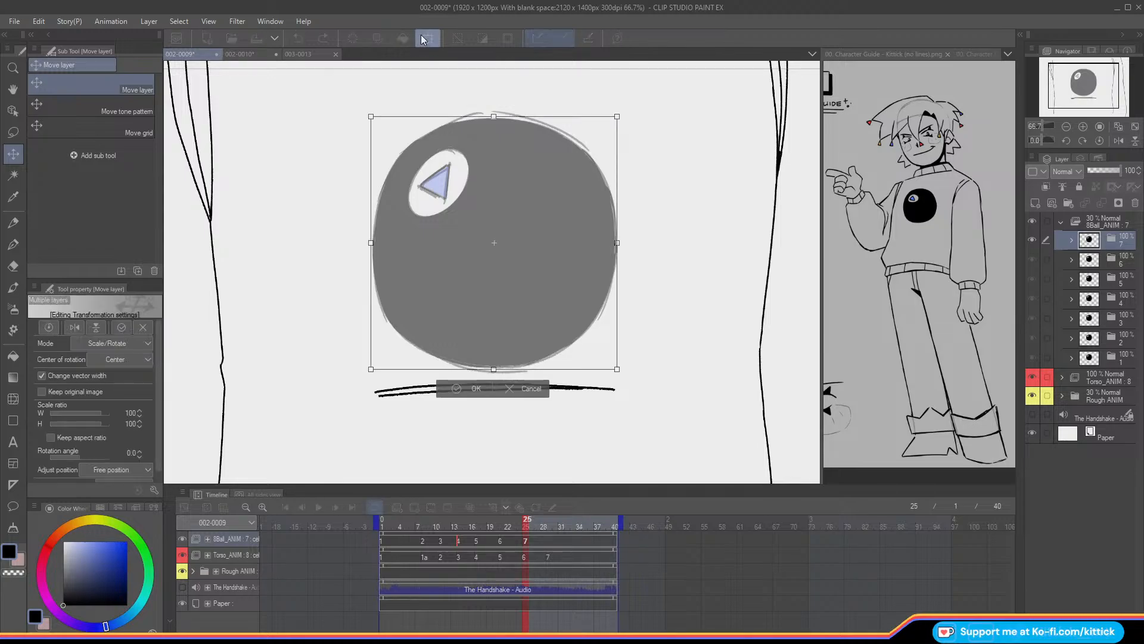
drag(494, 243, 410, 342)
drag(603, 411, 602, 408)
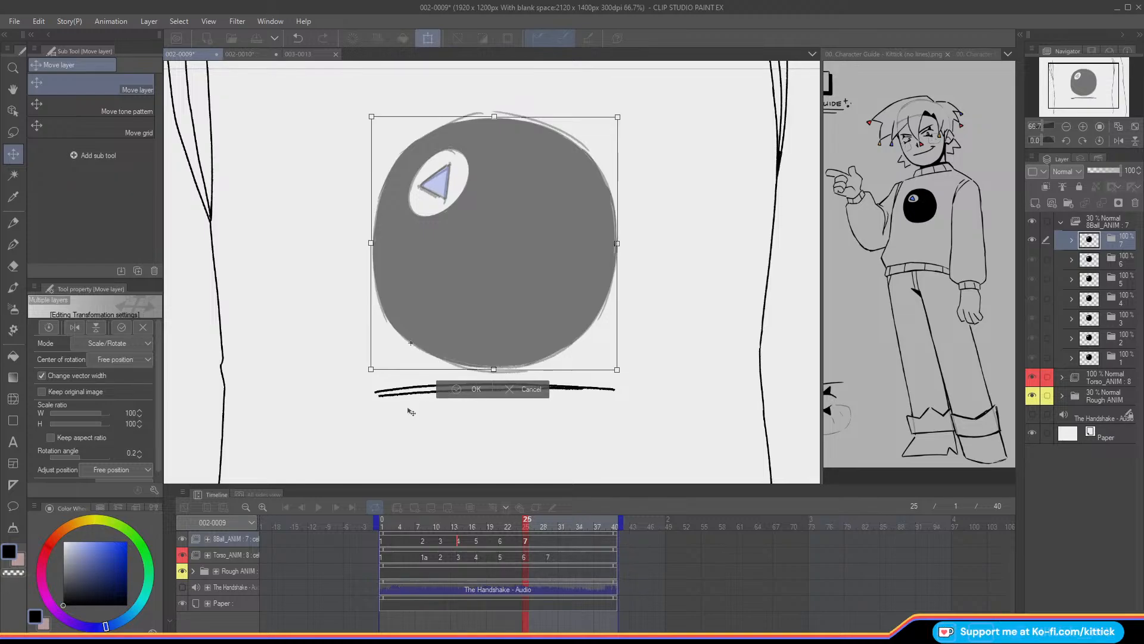
key(Return)
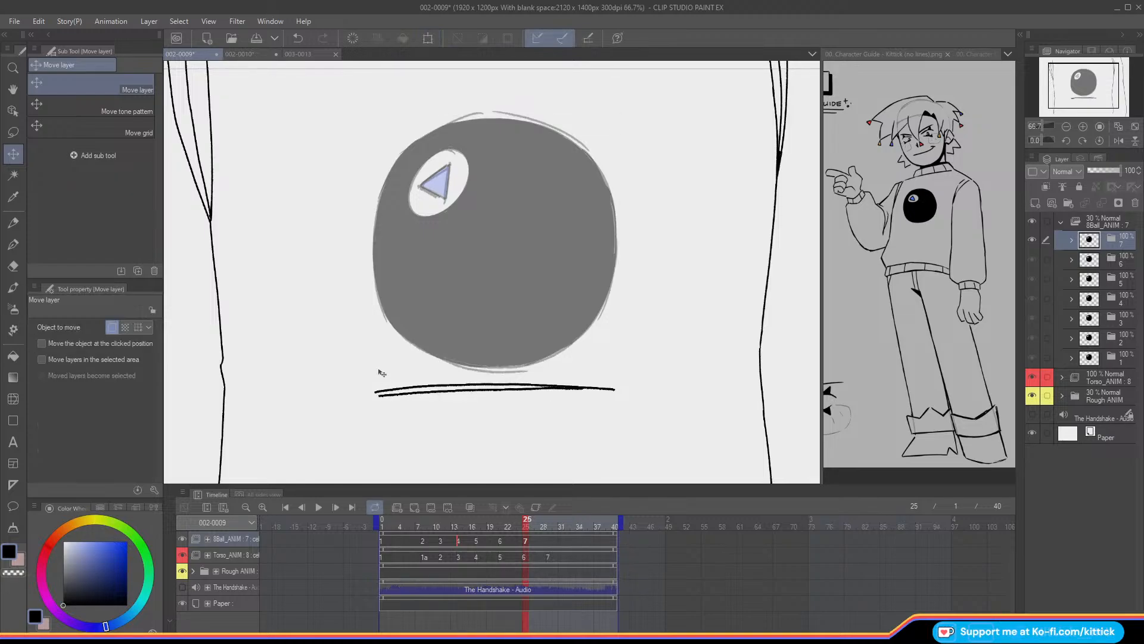
- Scrub back and forth around frame 14 to check the ball's movement against the neighbouring frames
drag(511, 529, 458, 547)
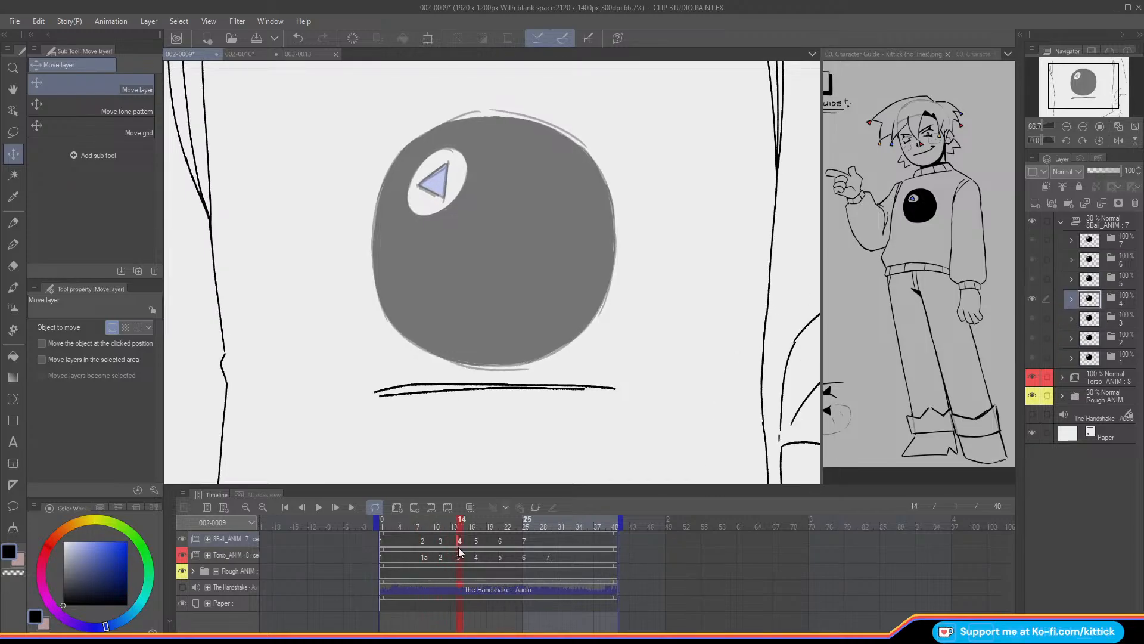
click(1117, 305)
mouse_move(460, 522)
mouse_down()
mouse_move(448, 526)
mouse_move(474, 531)
mouse_move(406, 533)
mouse_move(498, 534)
mouse_move(445, 531)
mouse_move(459, 530)
mouse_up()
click(453, 528)
mouse_move(453, 531)
mouse_down()
mouse_move(484, 533)
mouse_move(409, 530)
mouse_move(496, 539)
mouse_move(425, 540)
mouse_move(463, 539)
mouse_up()
- Duplicate the frame 25 ball cel and assign the copy to frame 29 of the 8Ball_ANIM track
drag(452, 525, 546, 553)
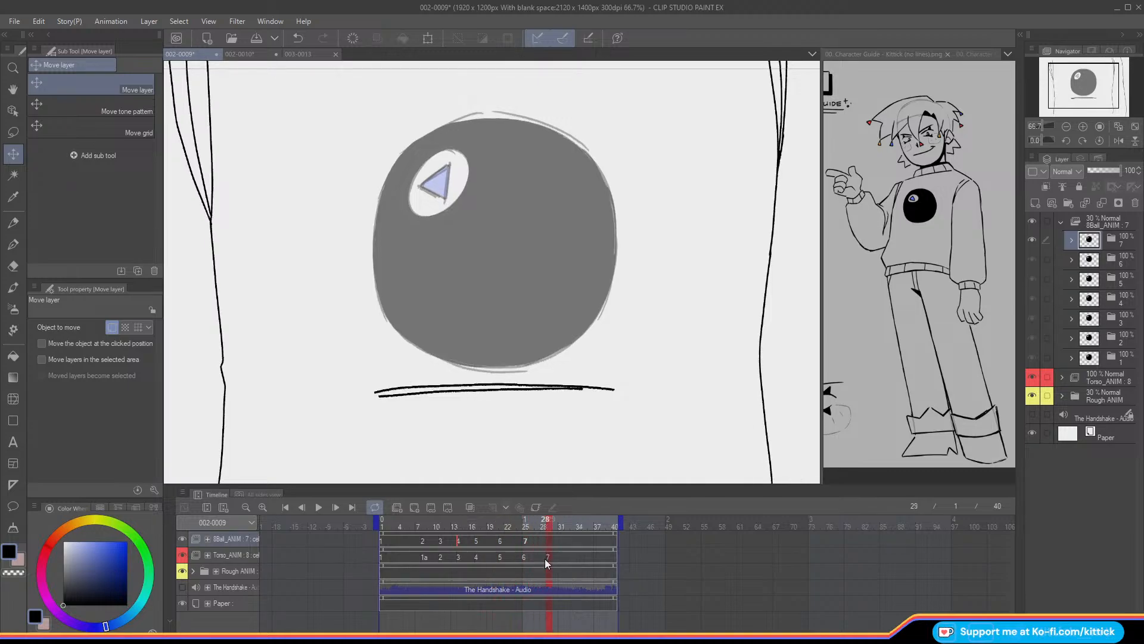
click(1036, 202)
click(546, 536)
key(ctrl+period)
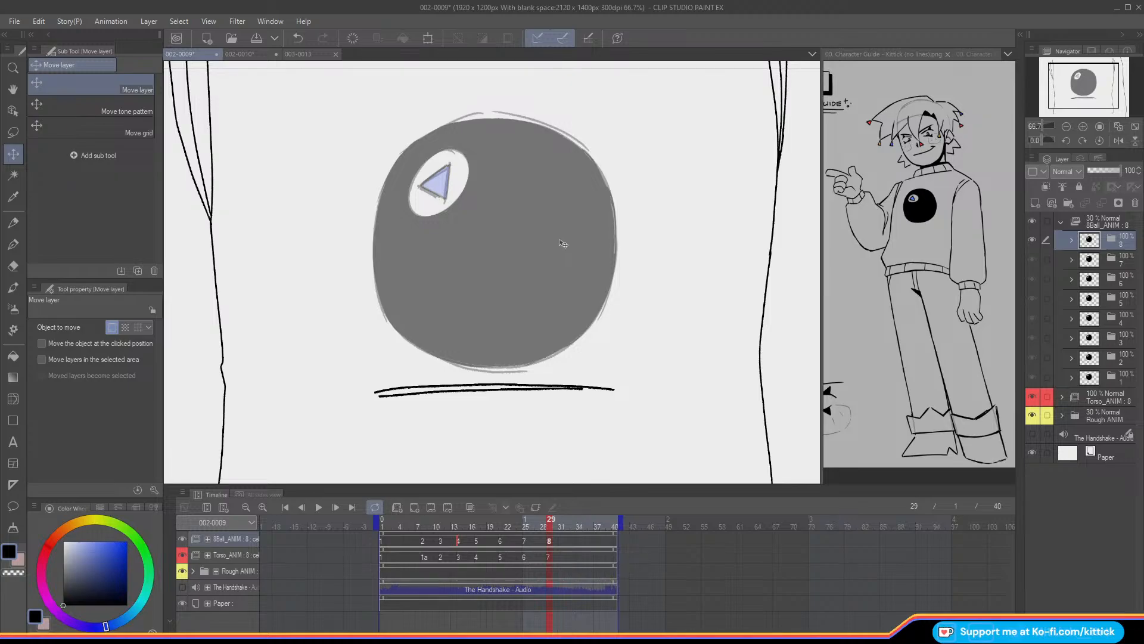
- Rotate the frame 29 ball cel slightly about a pivot near the ball's lower-left edge
click(429, 39)
click(425, 346)
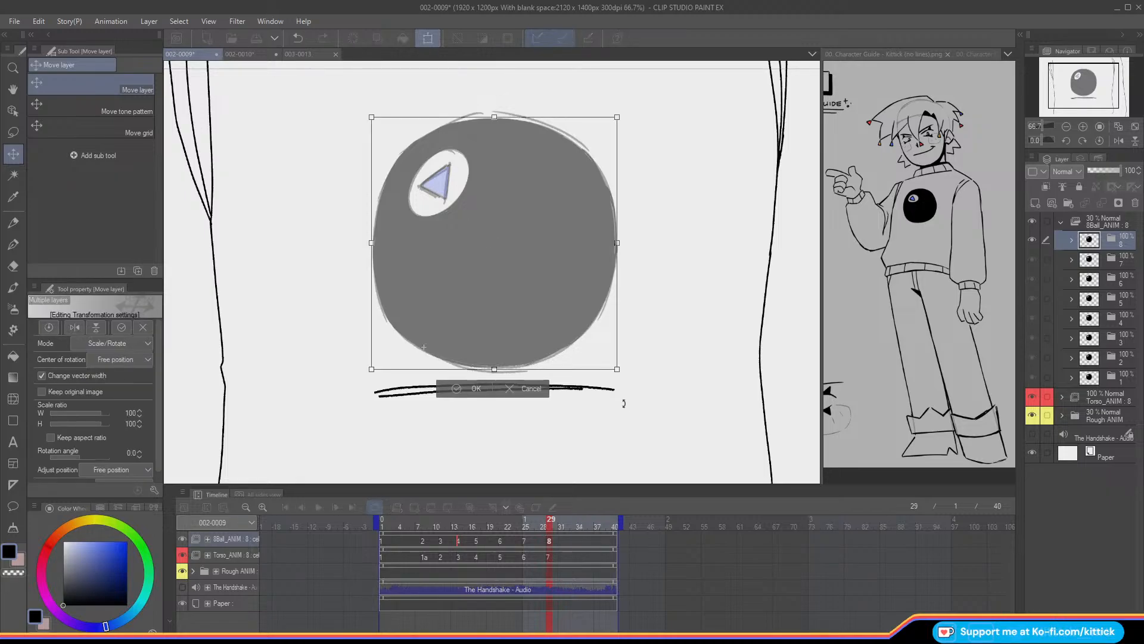
click(446, 388)
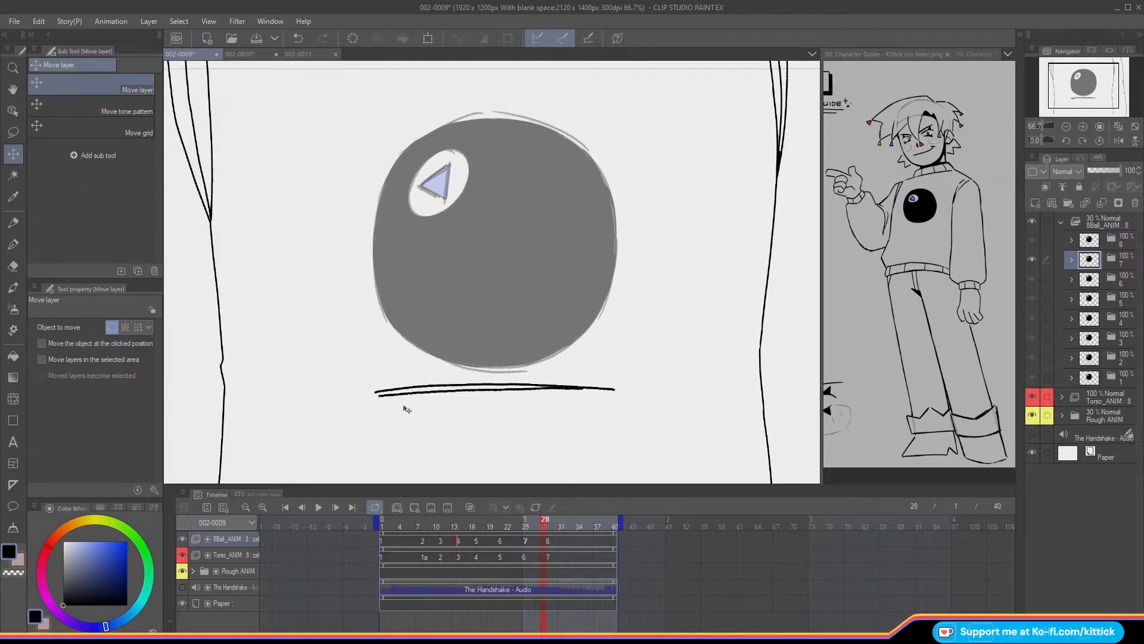
- Hide the Rough ANIM folder and set the 8Ball_ANIM folder's opacity to 100%
click(1135, 126)
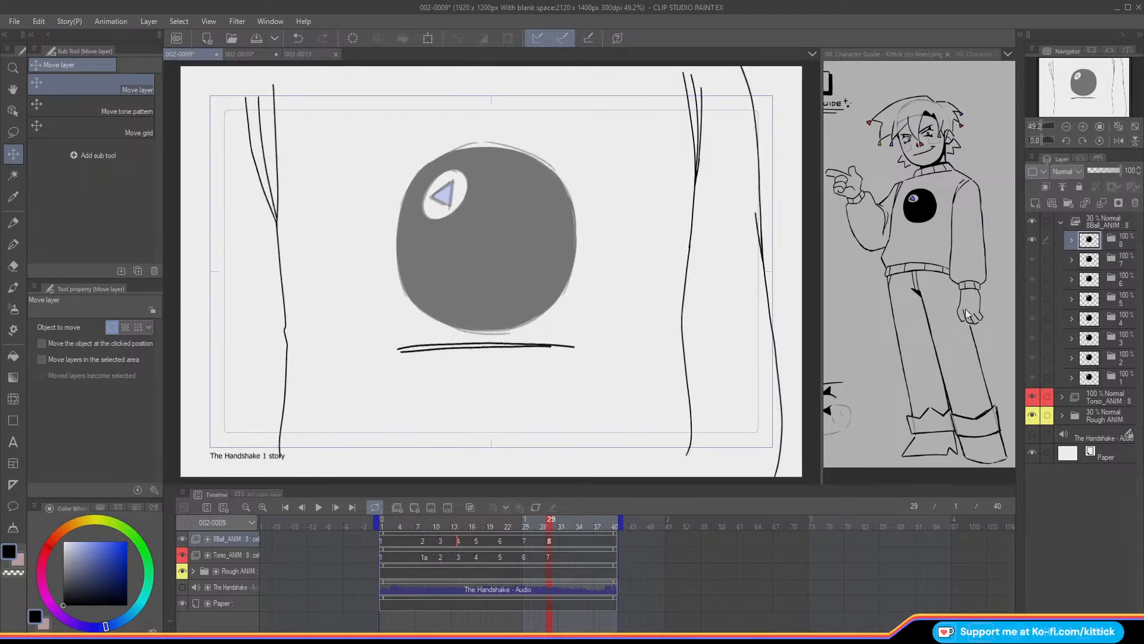
click(1032, 413)
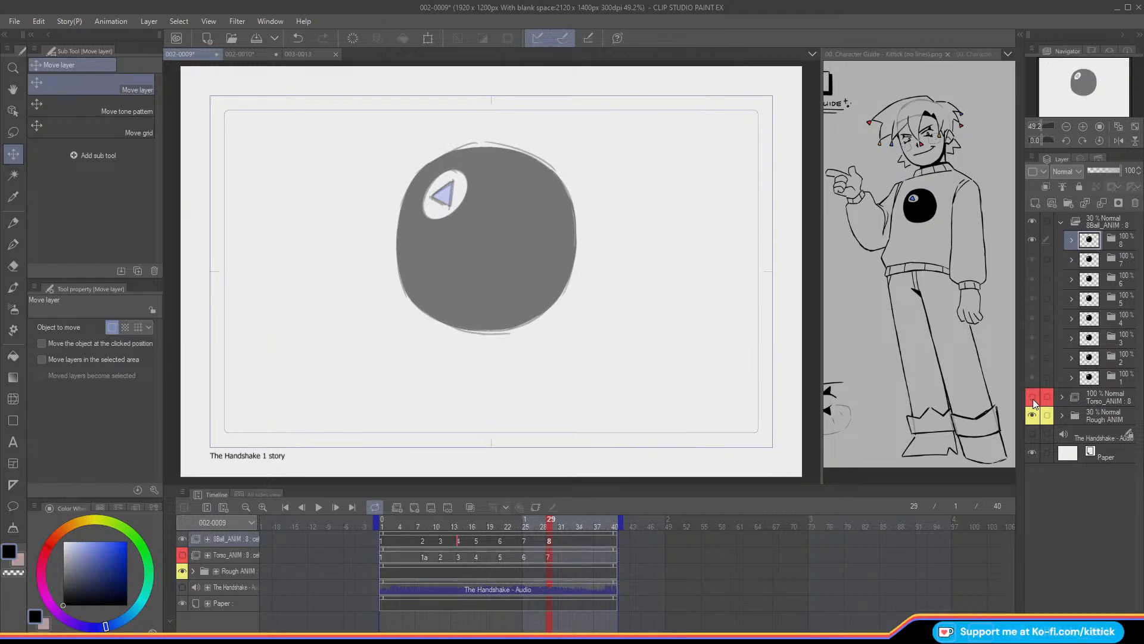
click(1032, 413)
key(Left)
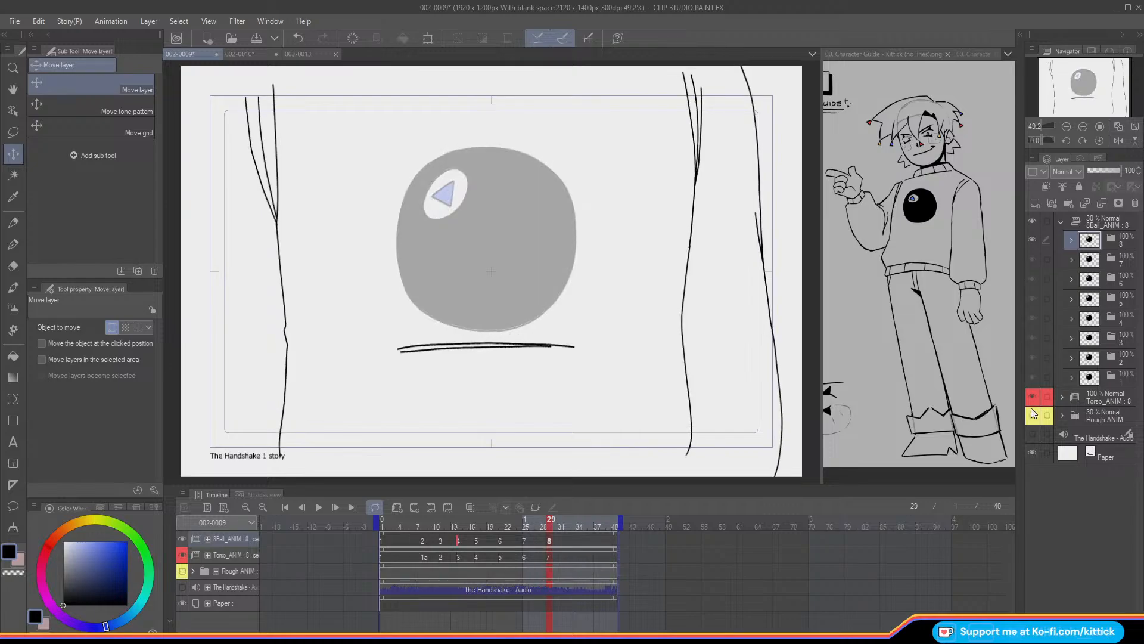
key(Right)
click(1103, 219)
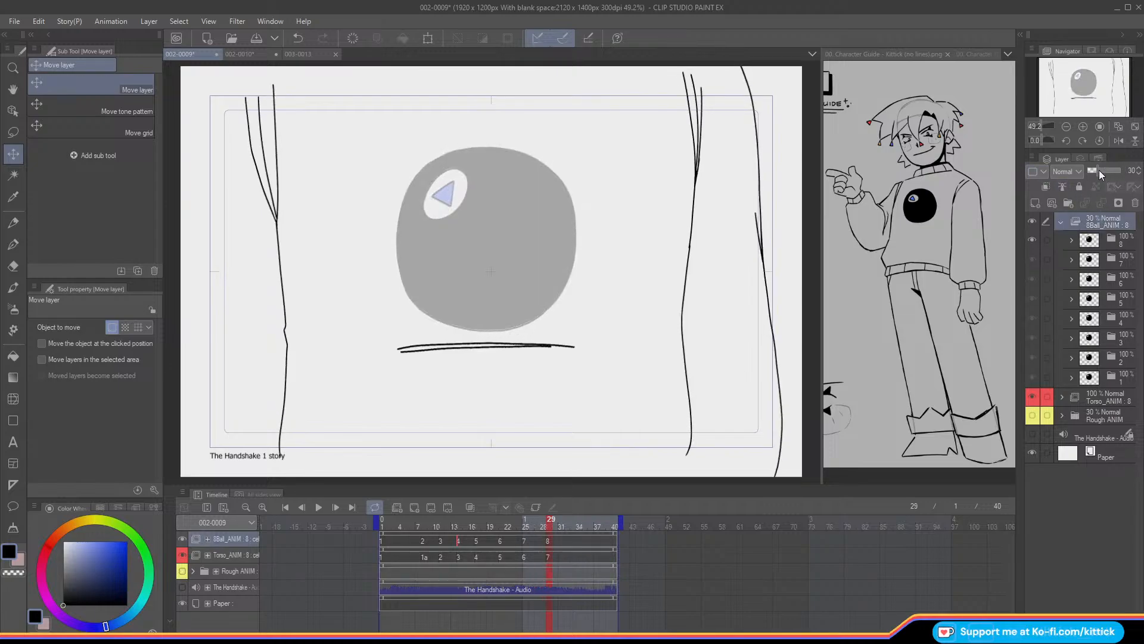
drag(1099, 170, 1120, 170)
- Play the animation from frame 1 and scrub to frame 14 to check the ball's motion
mouse_move(524, 529)
mouse_down()
mouse_move(379, 531)
mouse_move(554, 533)
mouse_move(391, 534)
mouse_move(548, 560)
mouse_move(335, 539)
mouse_up()
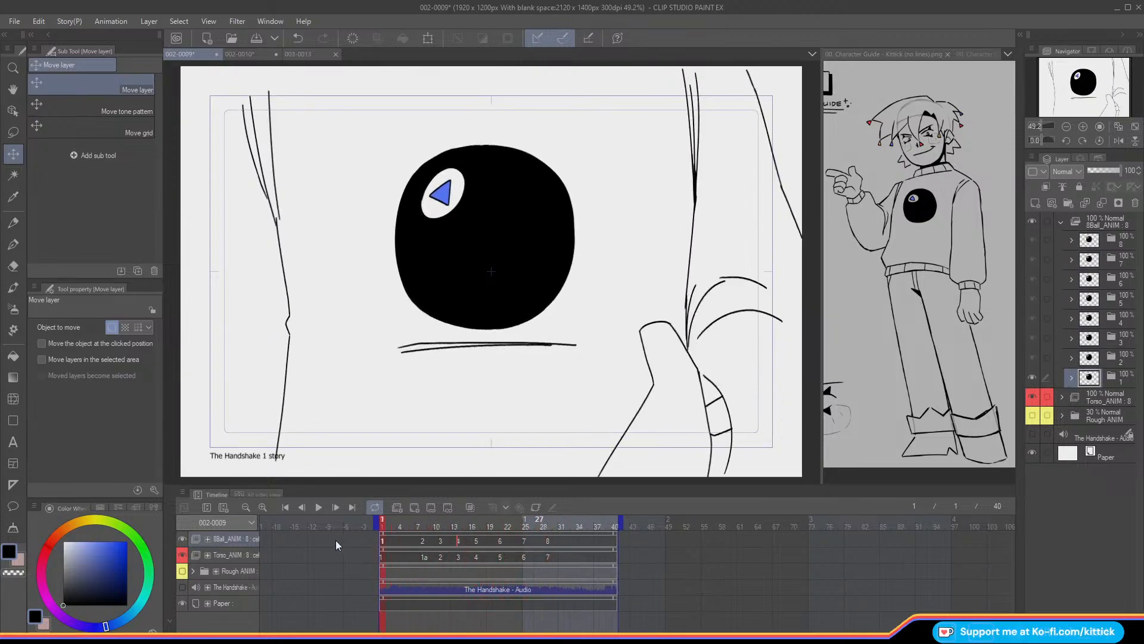
click(320, 506)
click(317, 510)
click(384, 527)
mouse_move(453, 532)
mouse_down()
mouse_move(396, 528)
mouse_move(556, 528)
mouse_move(374, 525)
mouse_move(467, 532)
mouse_move(446, 531)
mouse_move(457, 527)
mouse_up()
- Select the fill layer inside the frame 14 ball cel and the one inside the frame 17 ball cel
click(1071, 318)
click(1093, 359)
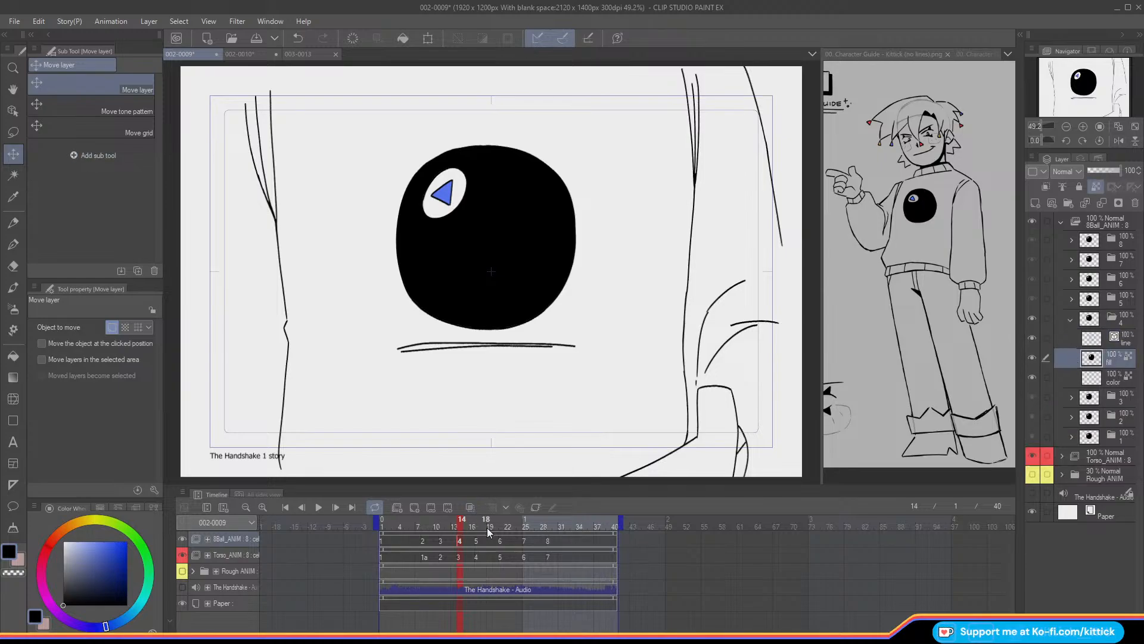
drag(469, 528, 483, 528)
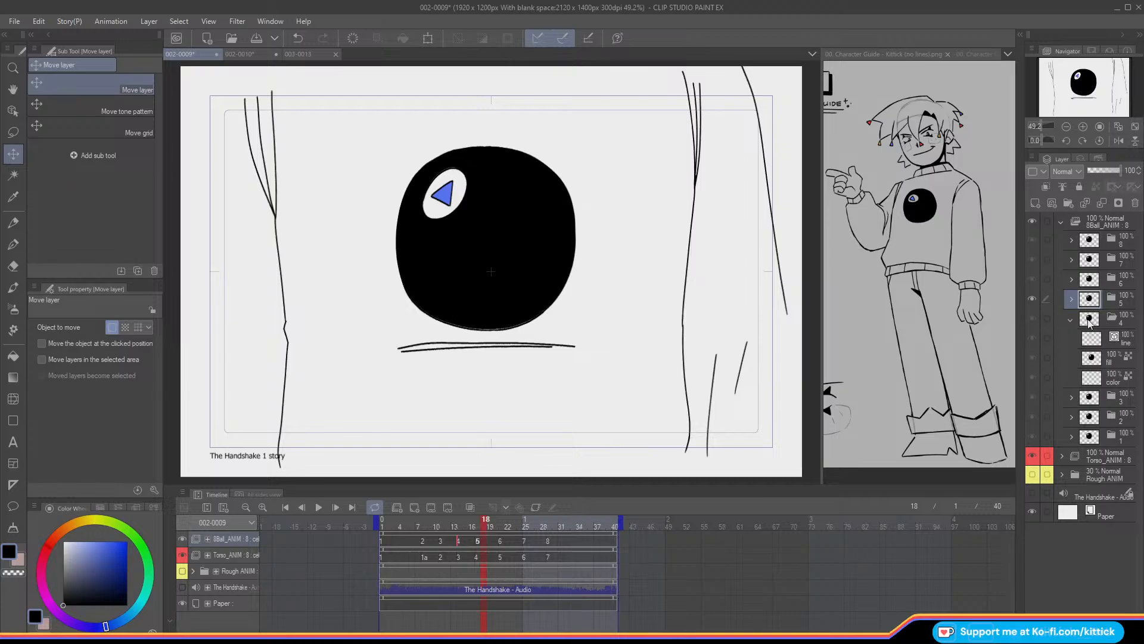
click(1071, 299)
click(1094, 338)
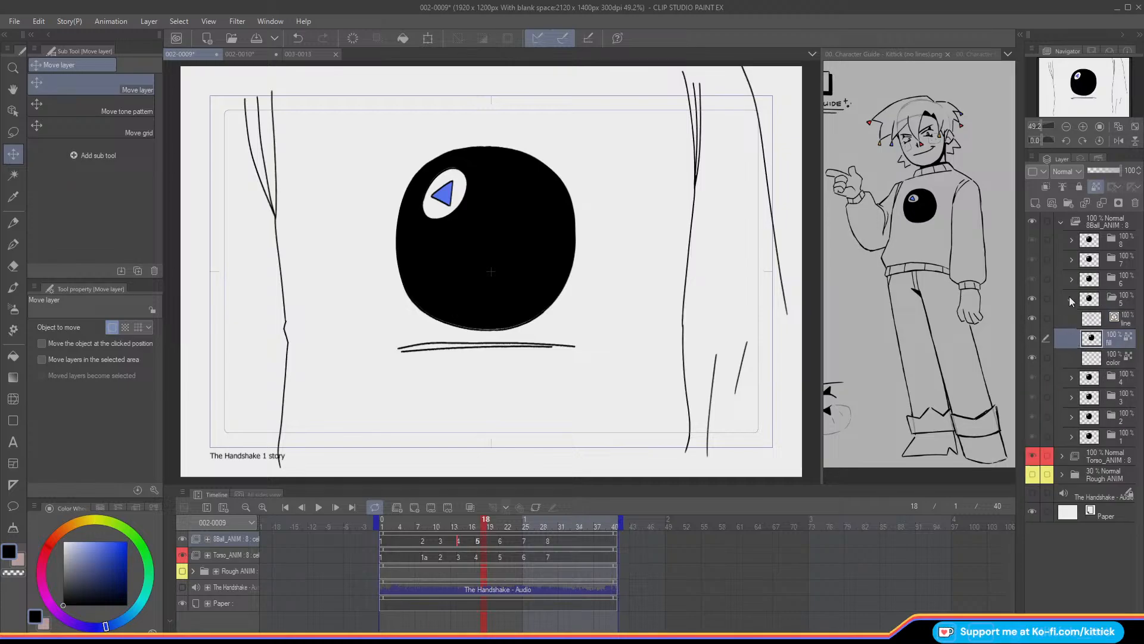
- Select the fill layer of the frame 21 ball cel, and collapse the cel folders once finished with it
drag(481, 527, 514, 535)
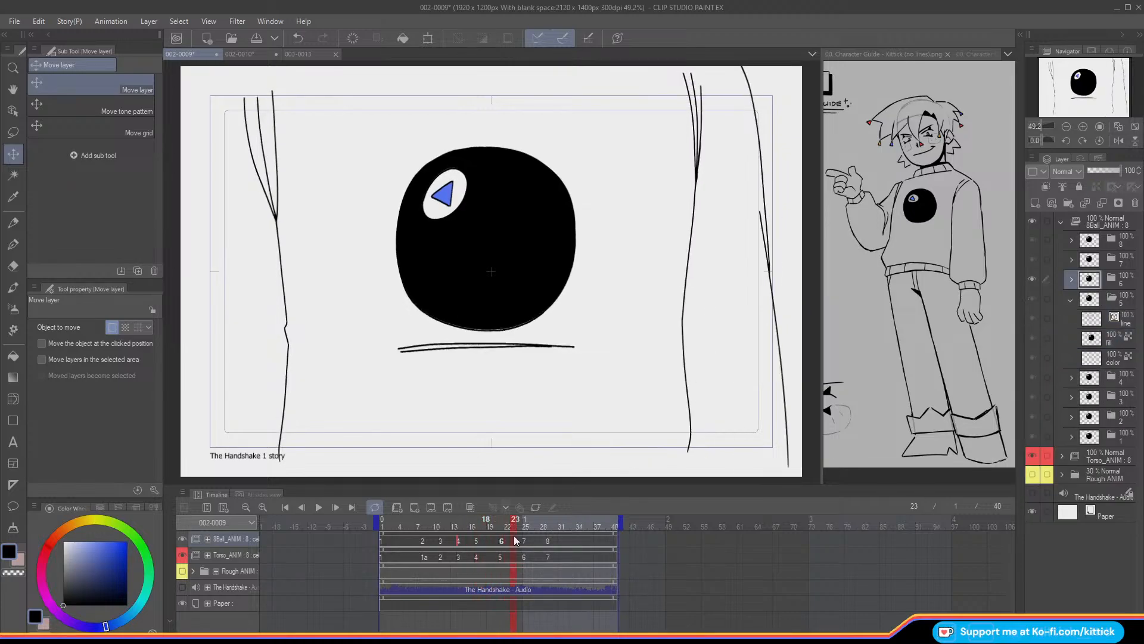
click(1071, 279)
click(1092, 298)
click(1092, 322)
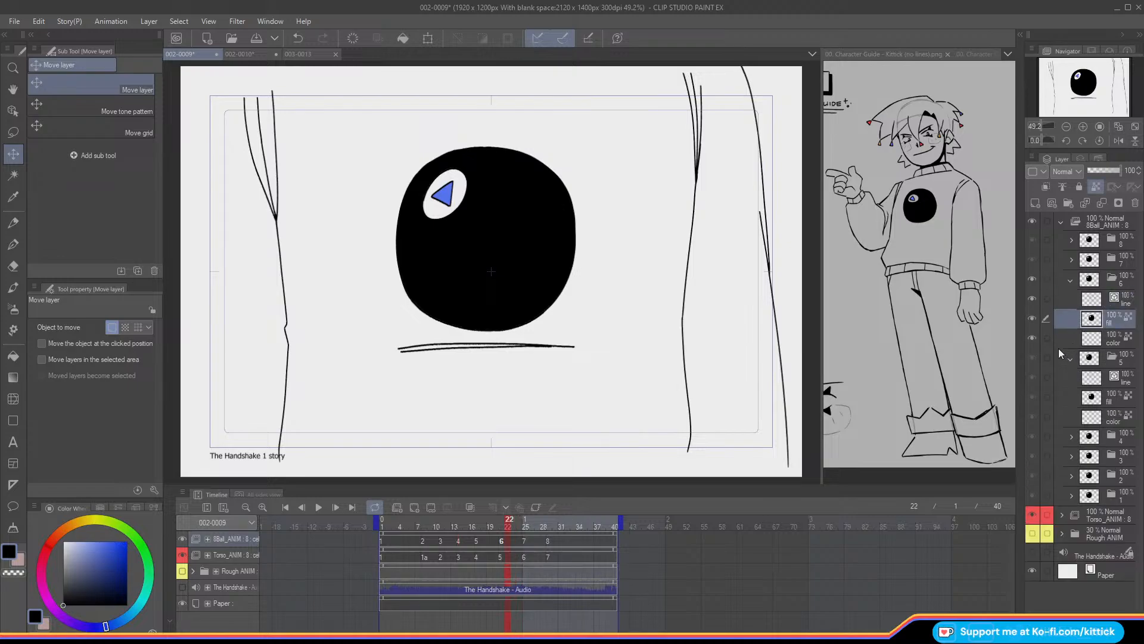
click(1071, 280)
click(1070, 299)
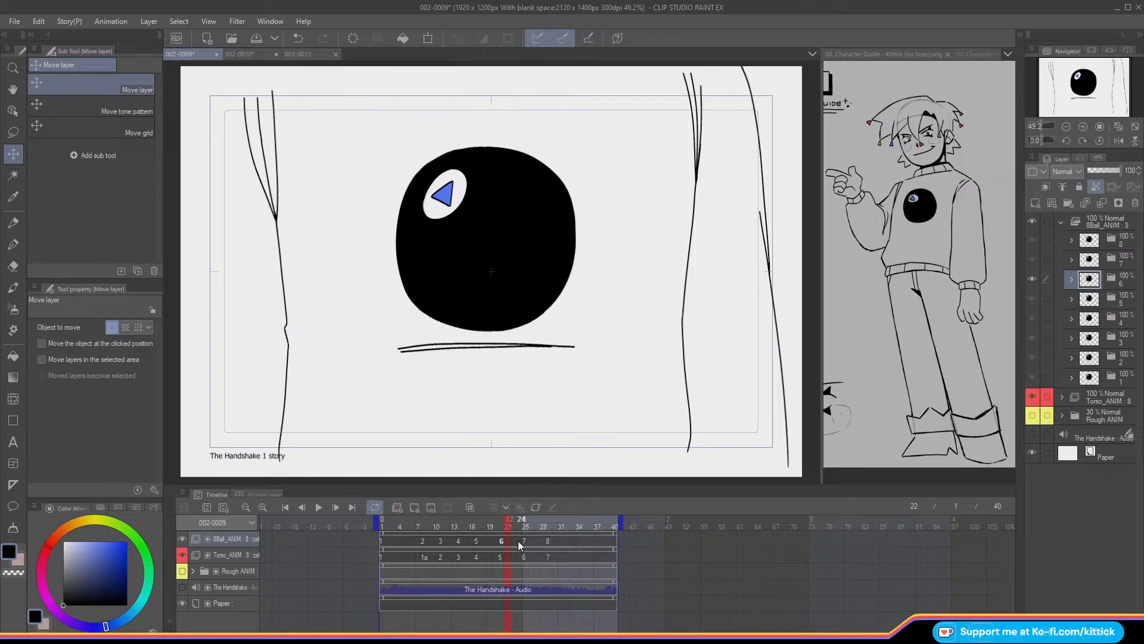
- Recheck the frame 21 ball cel's fill layer and select the fill layer of the frame 25 ball cel
drag(517, 529, 532, 533)
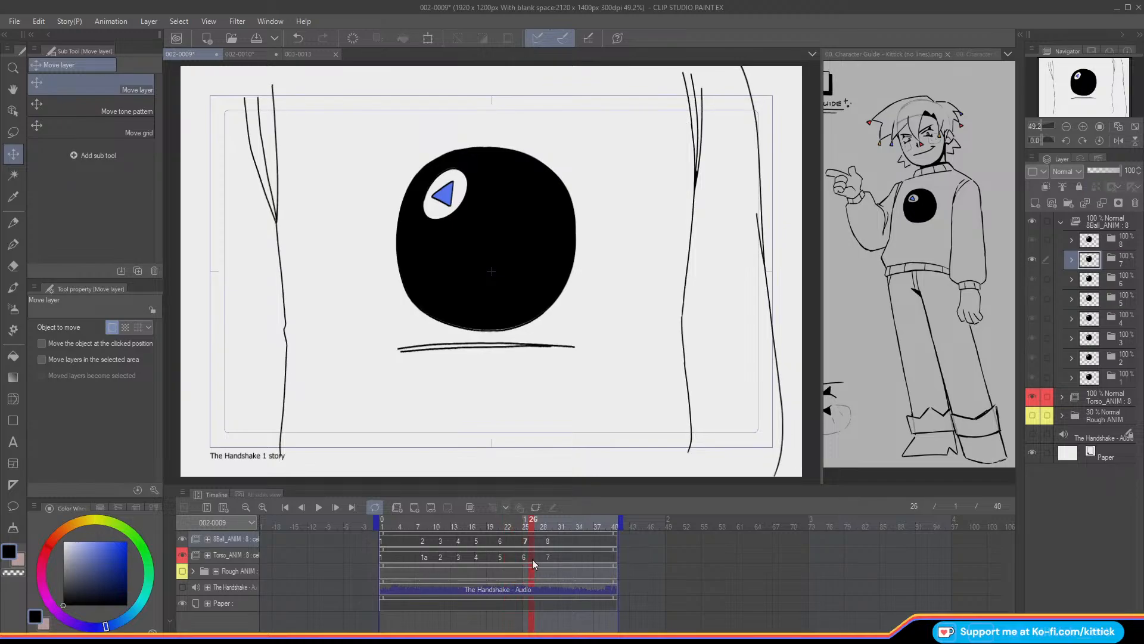
click(1072, 260)
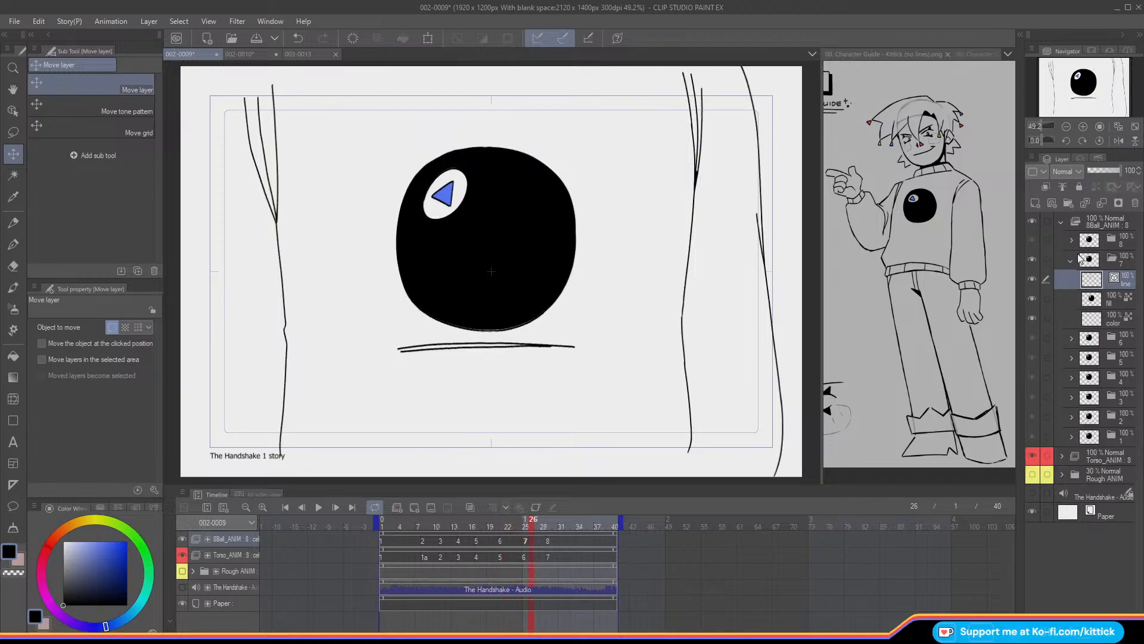
key(Left)
key(Left)
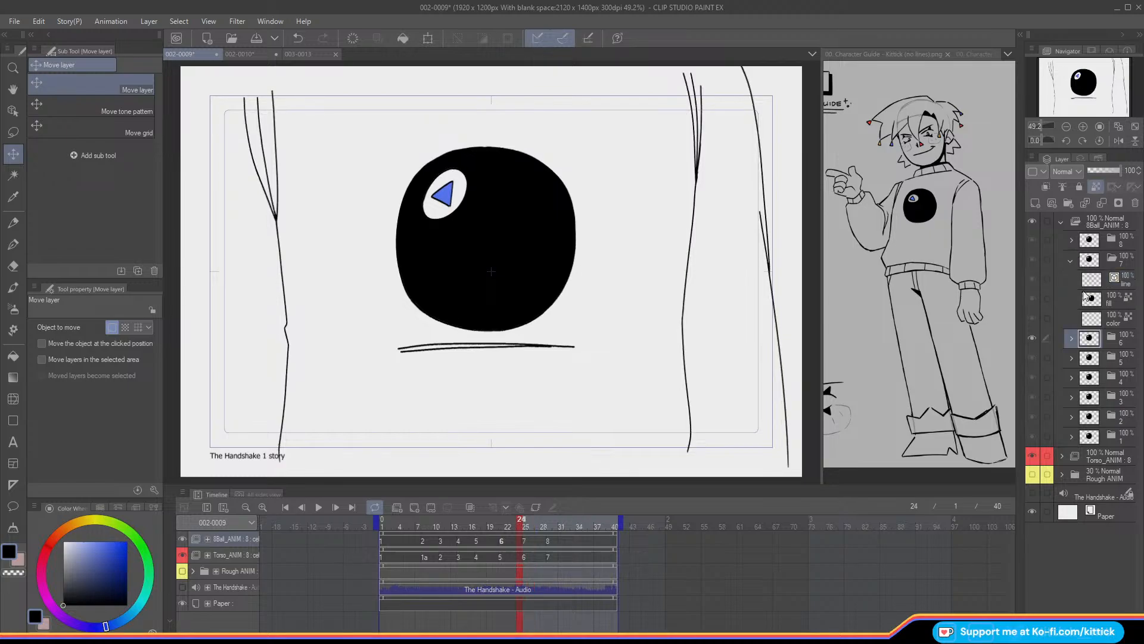
click(1072, 338)
click(1091, 378)
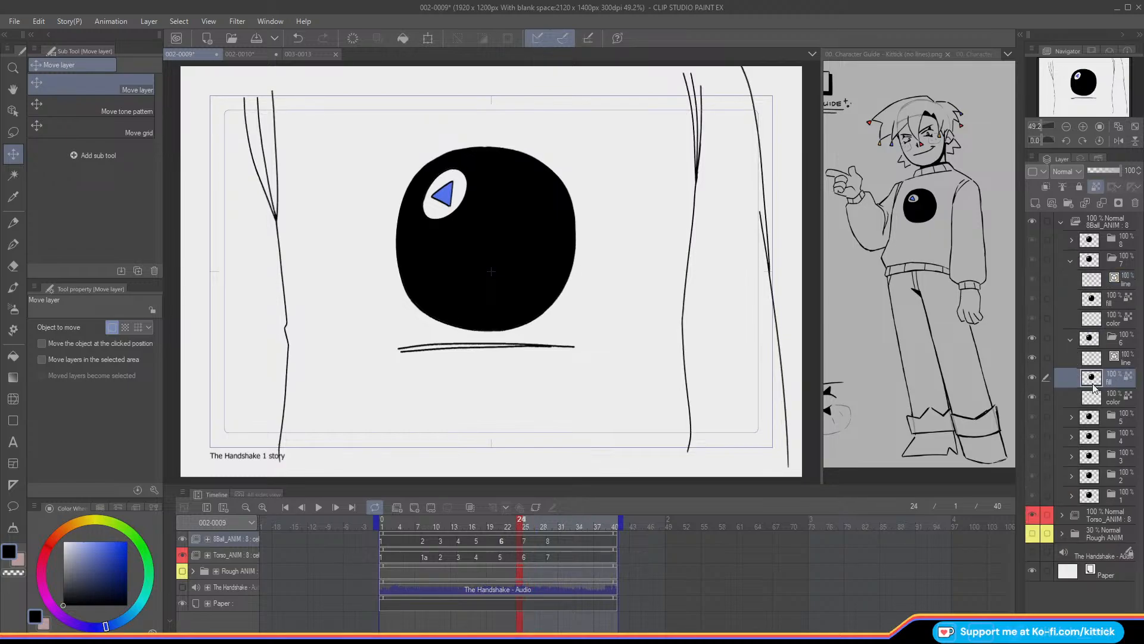
click(1071, 338)
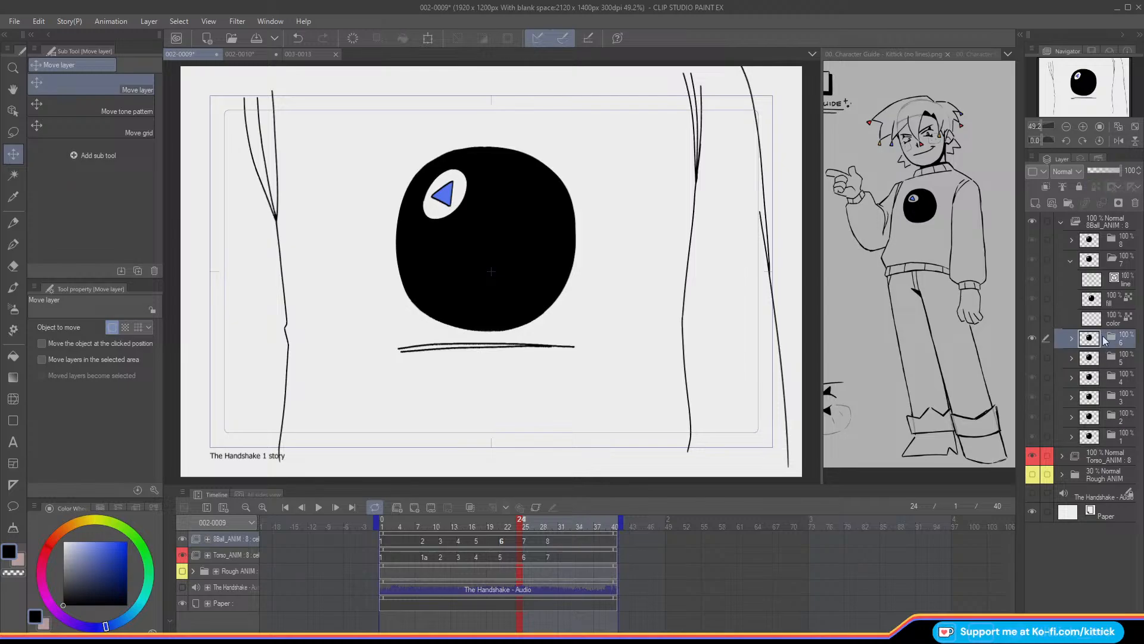
click(1083, 307)
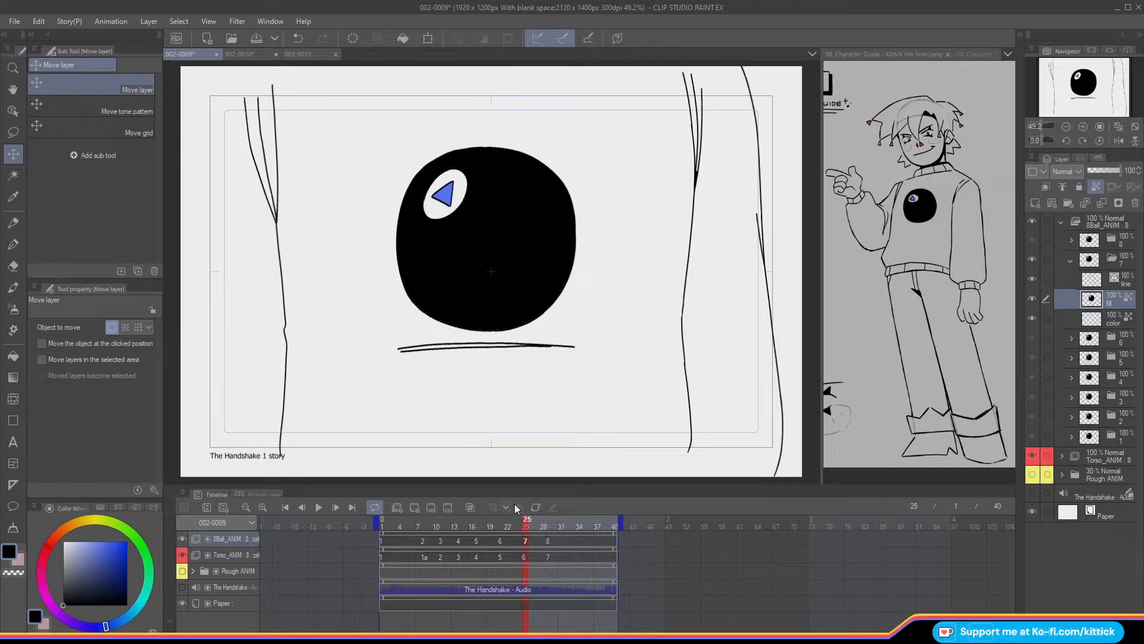
- Collapse the frame 25 cel folder and select the fill layer inside the frame 29 ball cel
drag(526, 531, 550, 543)
click(1070, 260)
click(1071, 240)
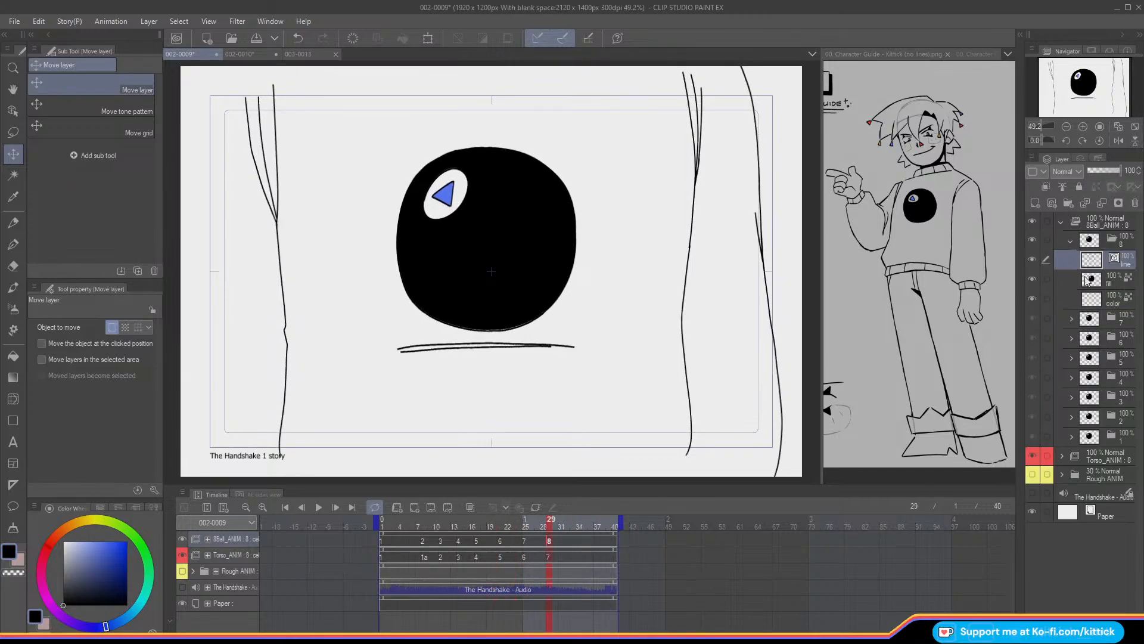
click(1078, 276)
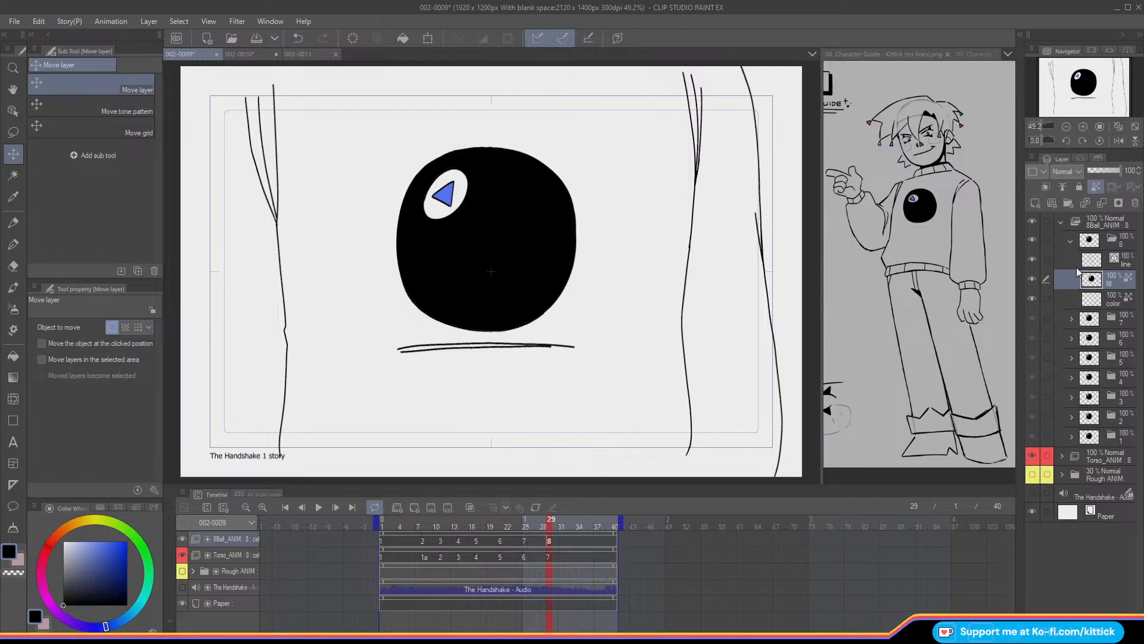
- Scrub back to frame 1 and forward to frame 9 to review the ball against the torso lines
drag(550, 525, 371, 523)
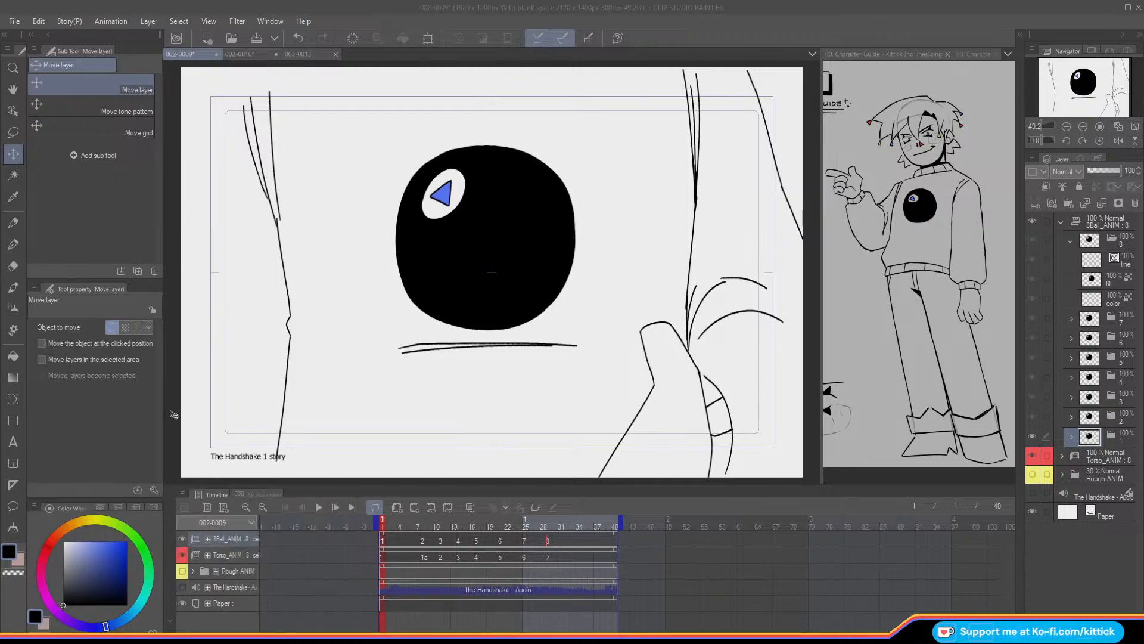
mouse_move(395, 521)
mouse_down()
mouse_move(546, 538)
mouse_move(400, 531)
mouse_move(428, 536)
mouse_up()
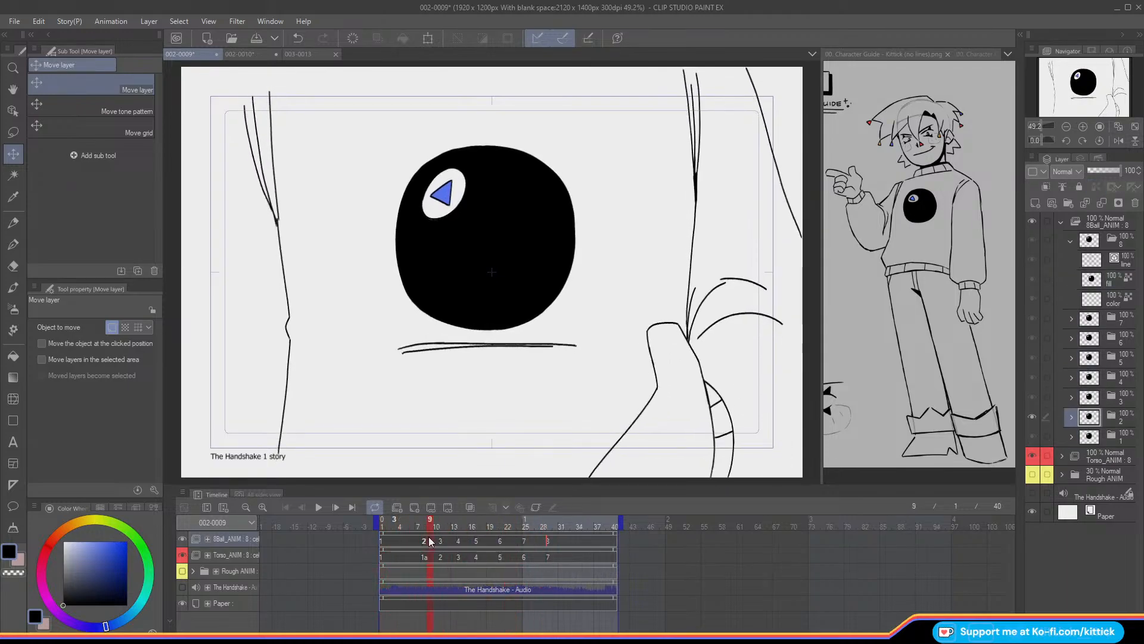
- Collapse the frame 29 ball cel's folder and open the frame 8 ball cel's line layer with the Design pencil ready
click(1069, 242)
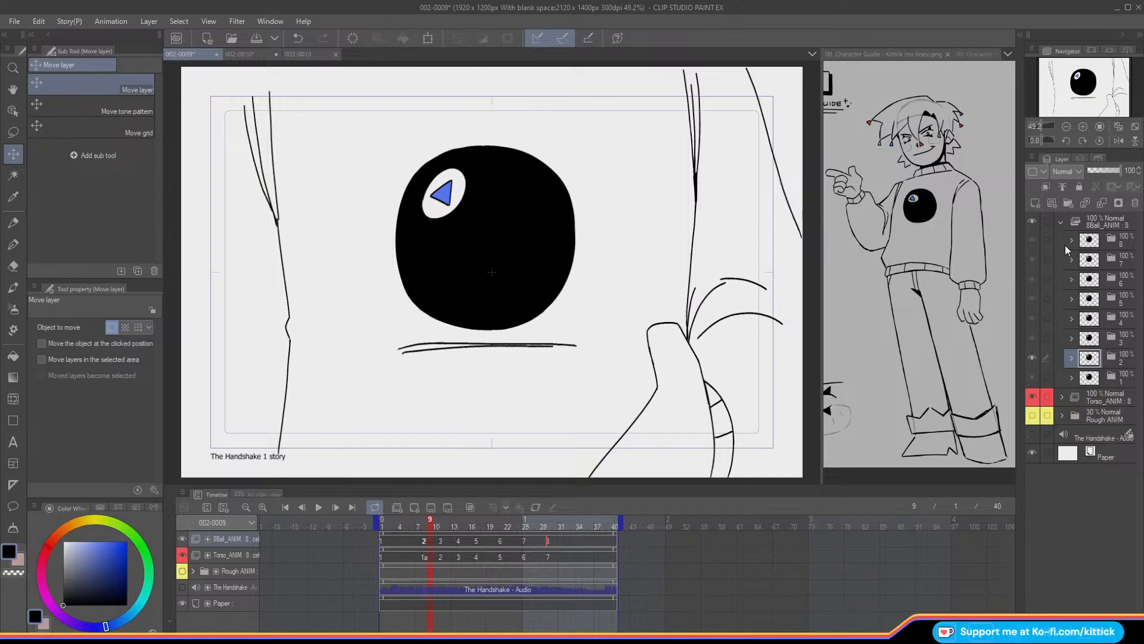
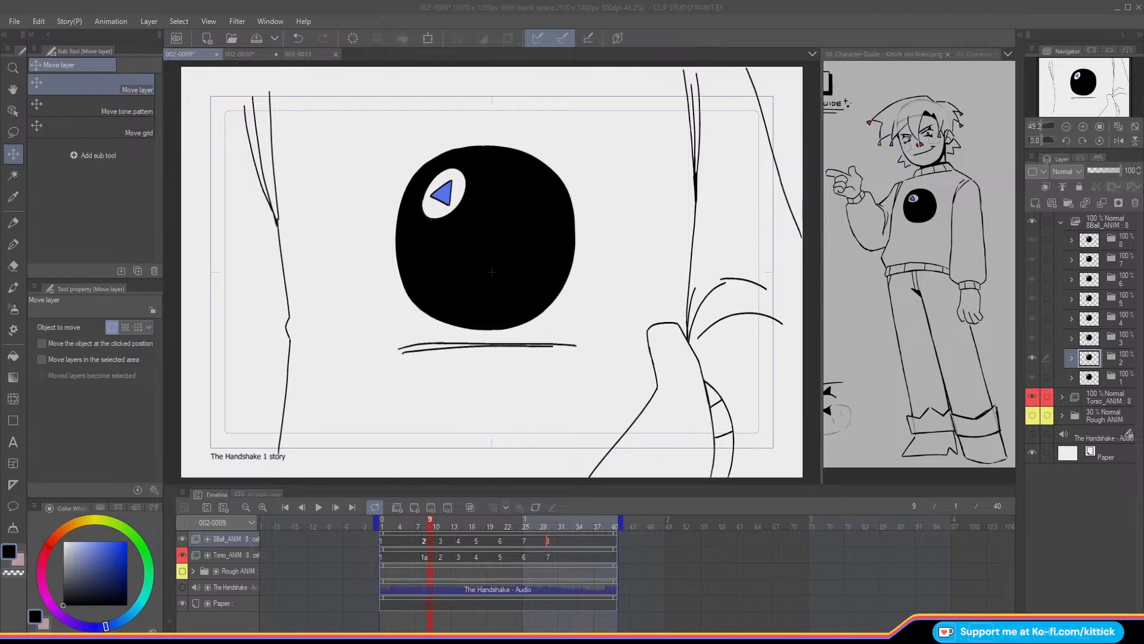
mouse_move(429, 527)
mouse_down()
mouse_move(409, 531)
mouse_move(439, 532)
mouse_move(424, 528)
mouse_up()
key(p)
key(p)
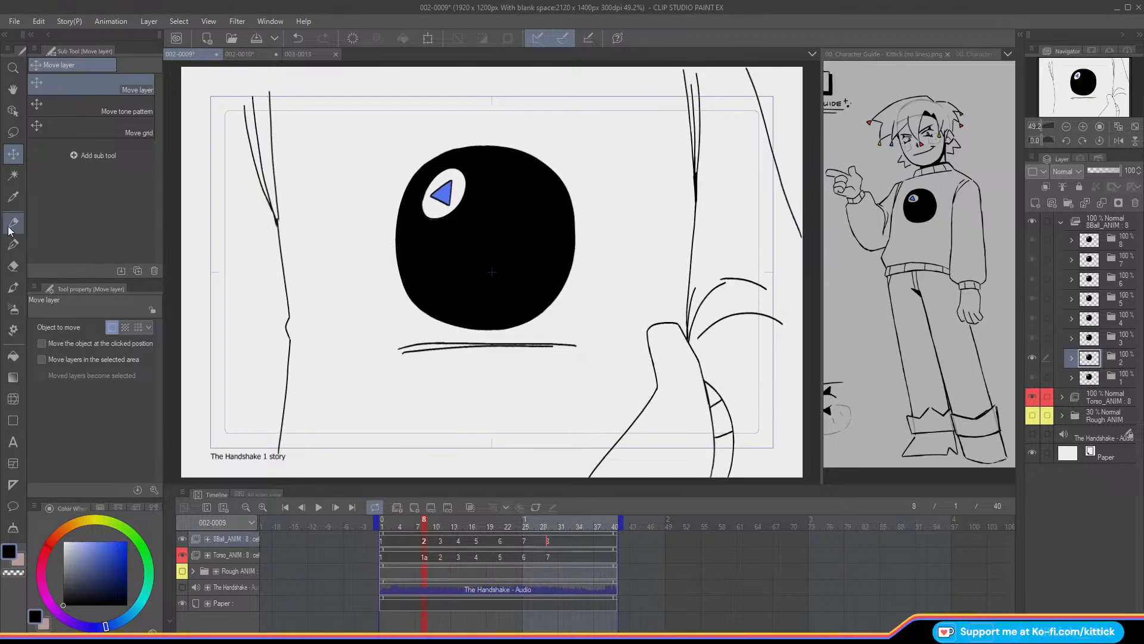
click(1071, 358)
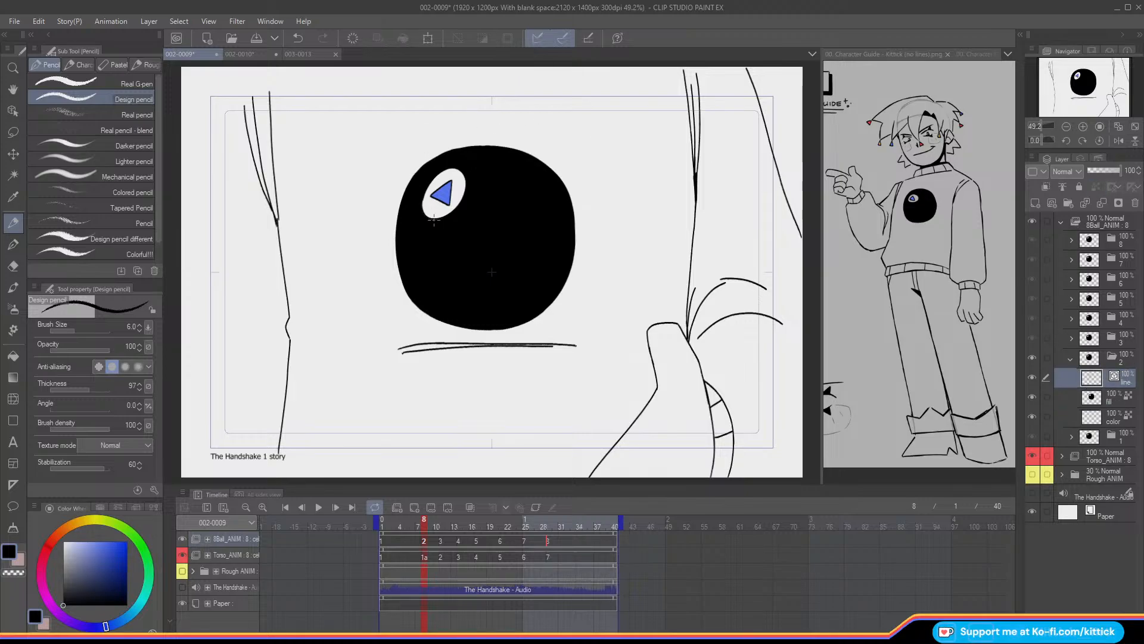
- Flip between the frames around frame 8, collapse that cel's folder, and select the line layer of the frame 11 ball cel
key(Left)
key(Right)
key(Right)
key(Right)
key(Right)
key(Left)
key(Right)
click(1071, 358)
click(1071, 338)
click(1081, 359)
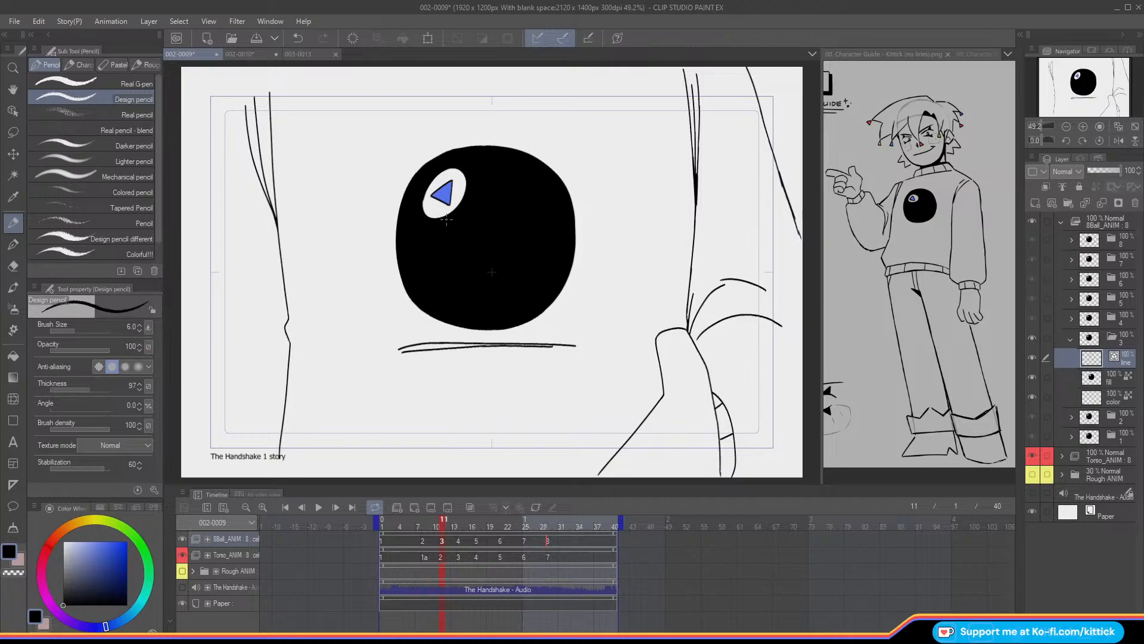
- Scrub the timeline between frames 11 and 31 to review the ball cels, and collapse the open cel 3 folder
mouse_move(444, 526)
mouse_down()
mouse_move(566, 539)
mouse_move(551, 538)
mouse_up()
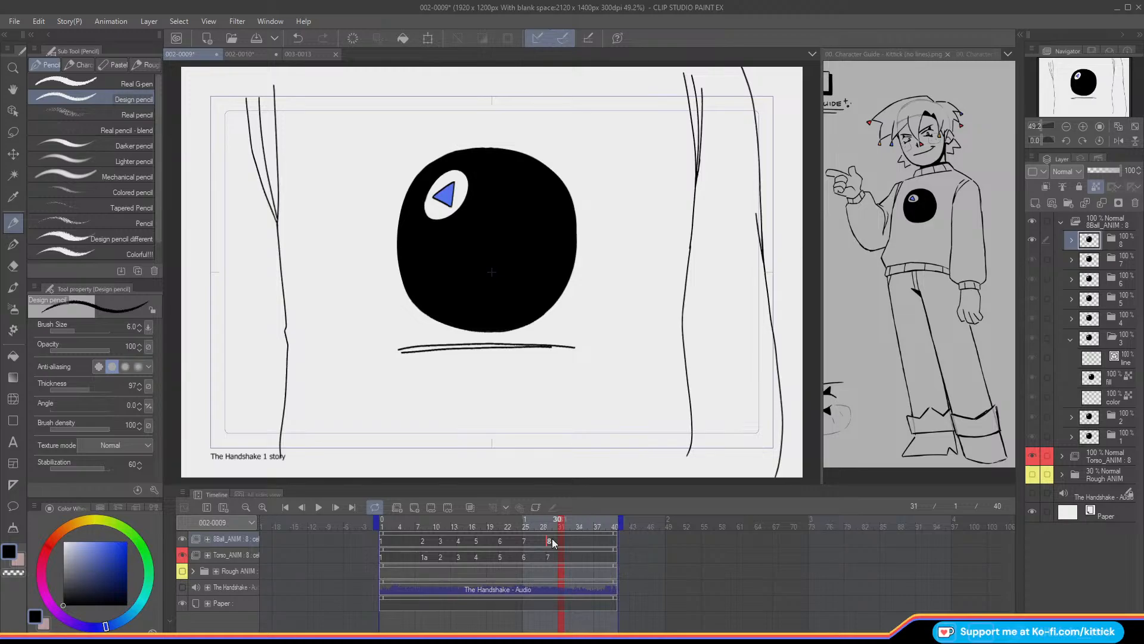
mouse_move(558, 520)
mouse_down()
mouse_move(467, 514)
mouse_move(361, 538)
mouse_move(562, 556)
mouse_move(352, 552)
mouse_move(595, 564)
mouse_move(467, 554)
mouse_up()
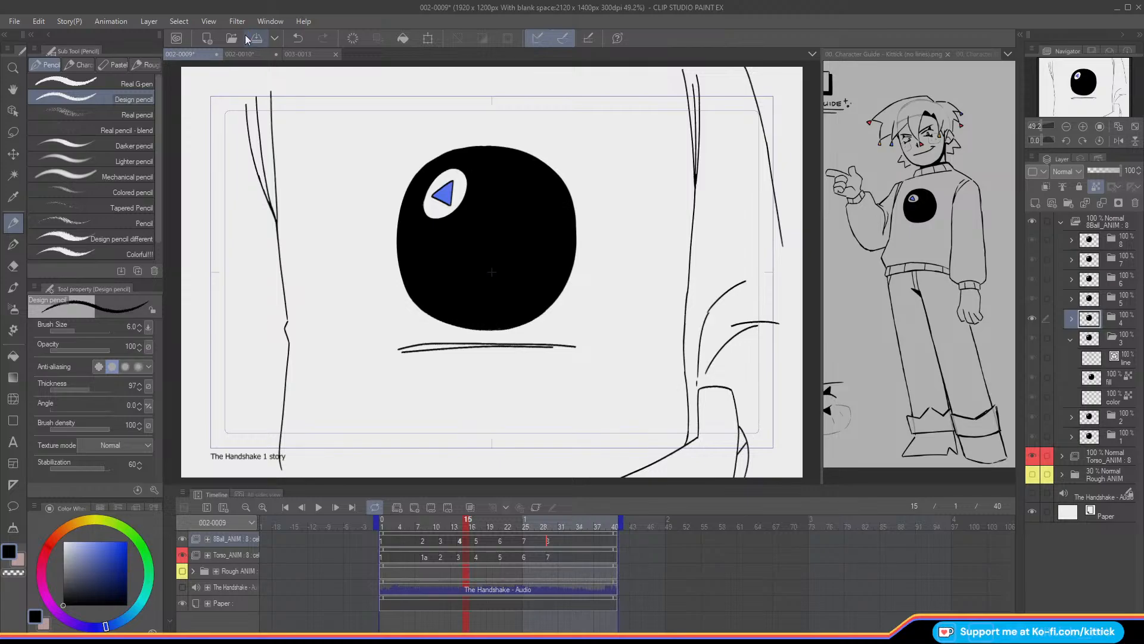
click(1070, 339)
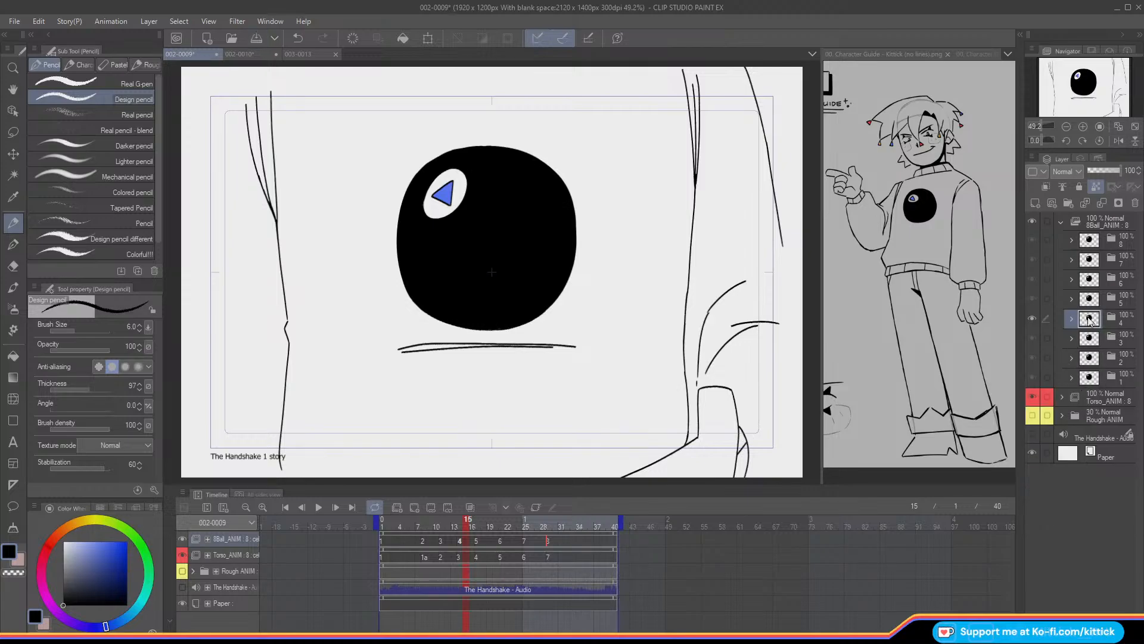
drag(445, 523, 501, 536)
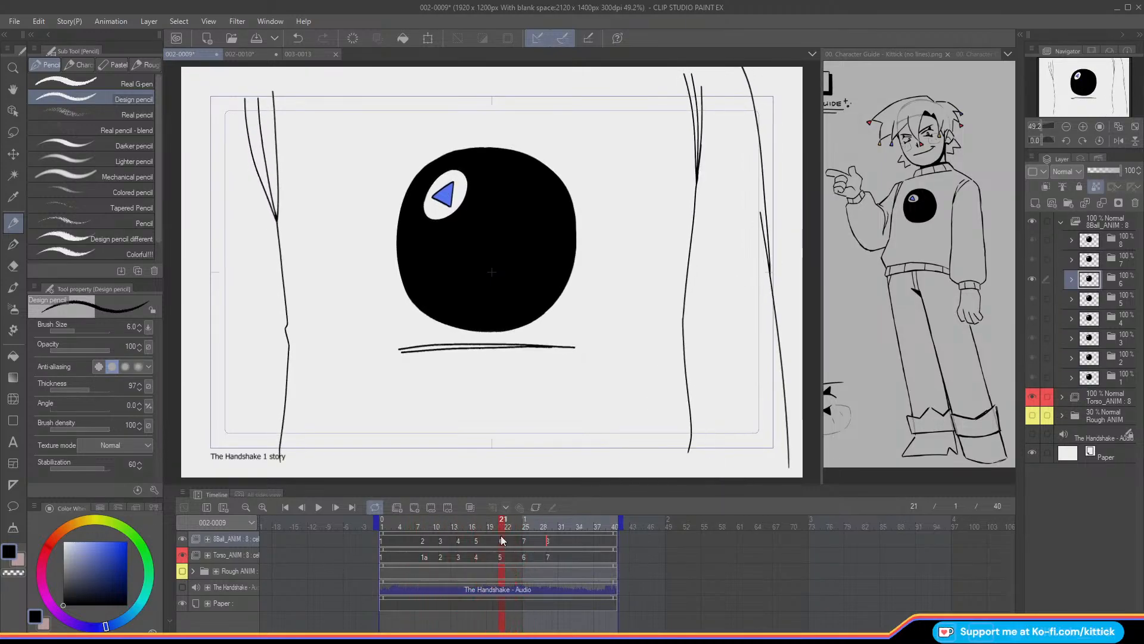
- Return to frame 1 and play the shot back twice to check the ball and torso motion together
drag(516, 523, 327, 519)
click(321, 508)
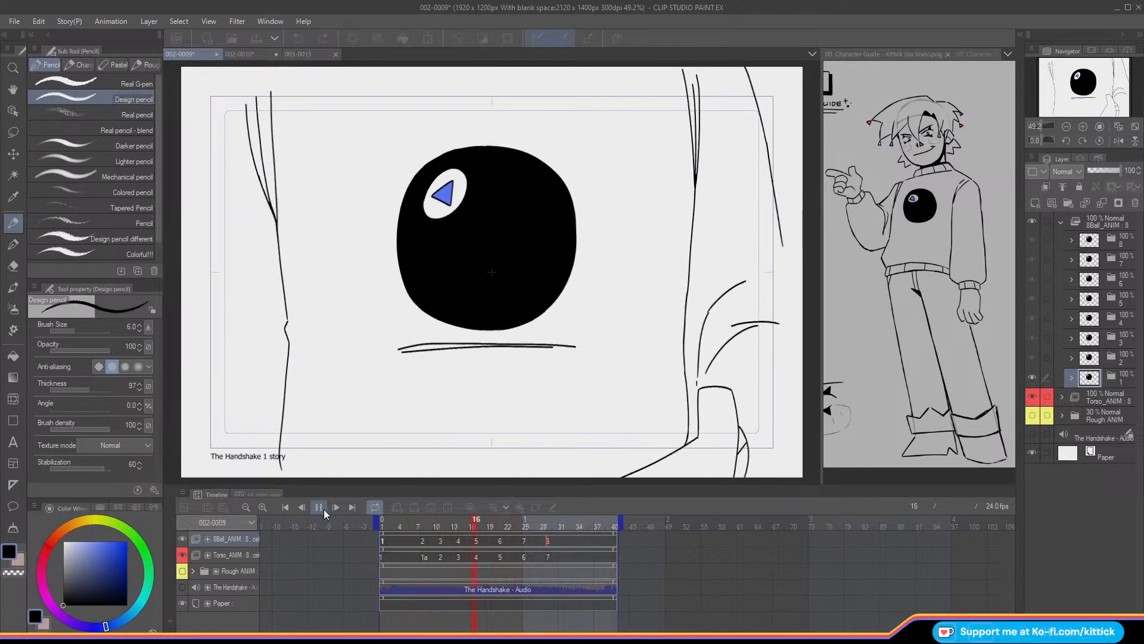
click(323, 510)
click(420, 524)
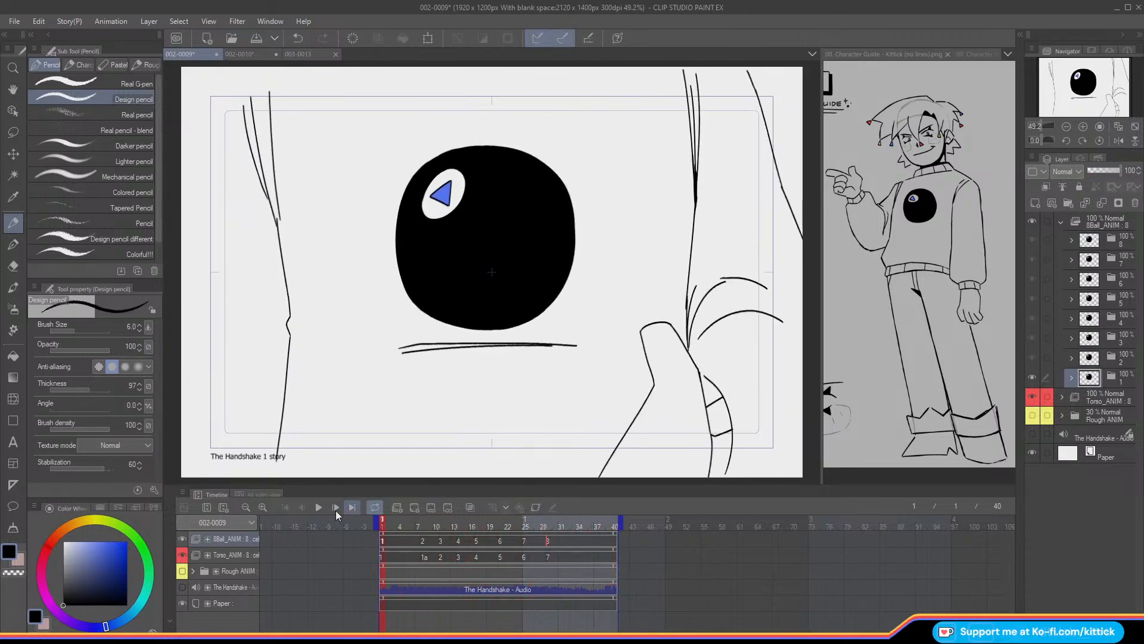
click(322, 506)
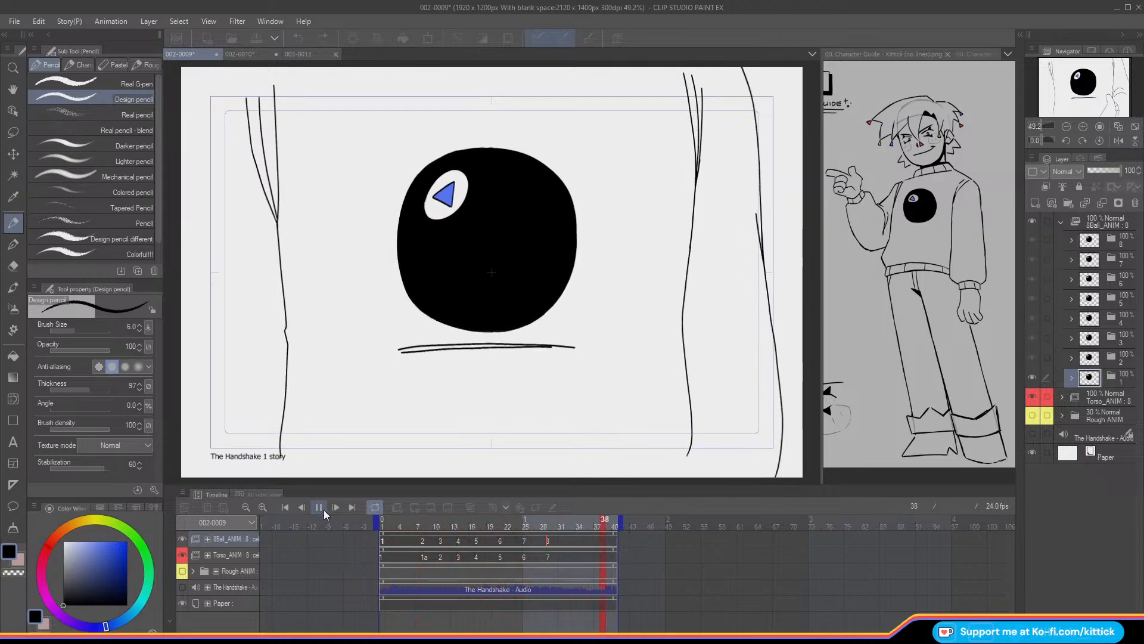
click(318, 506)
- Select the Torso_ANIM cel at frame 25 and compare its upper right fold lines with the neighbouring frames
drag(532, 518, 484, 557)
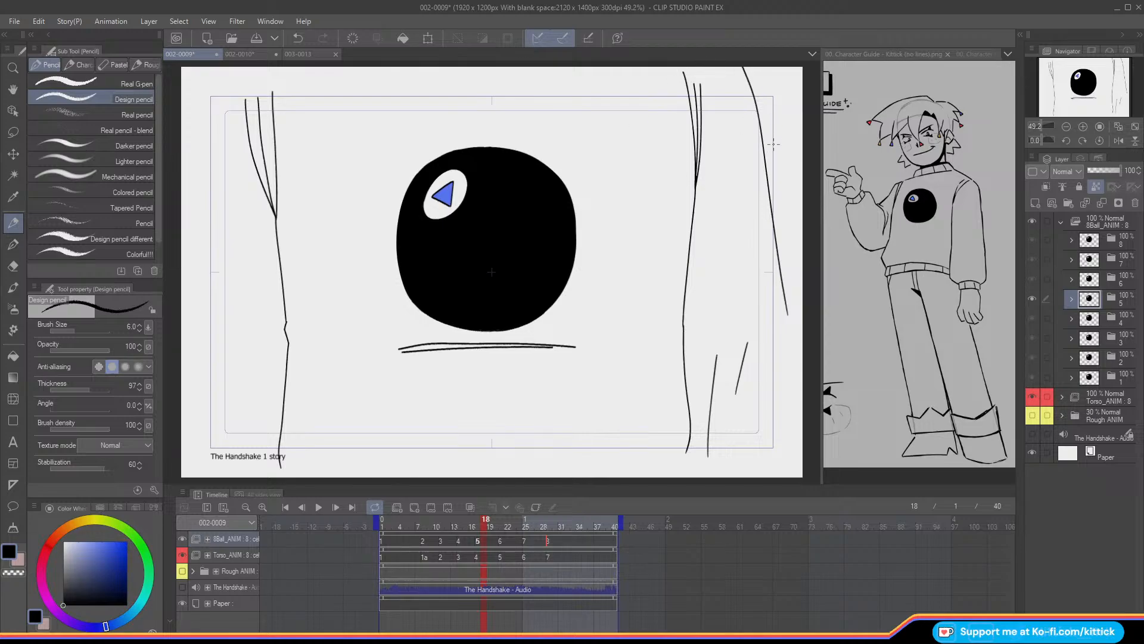
mouse_move(486, 528)
mouse_down()
mouse_move(570, 545)
mouse_move(462, 549)
mouse_move(530, 559)
mouse_move(519, 557)
mouse_up()
key(e)
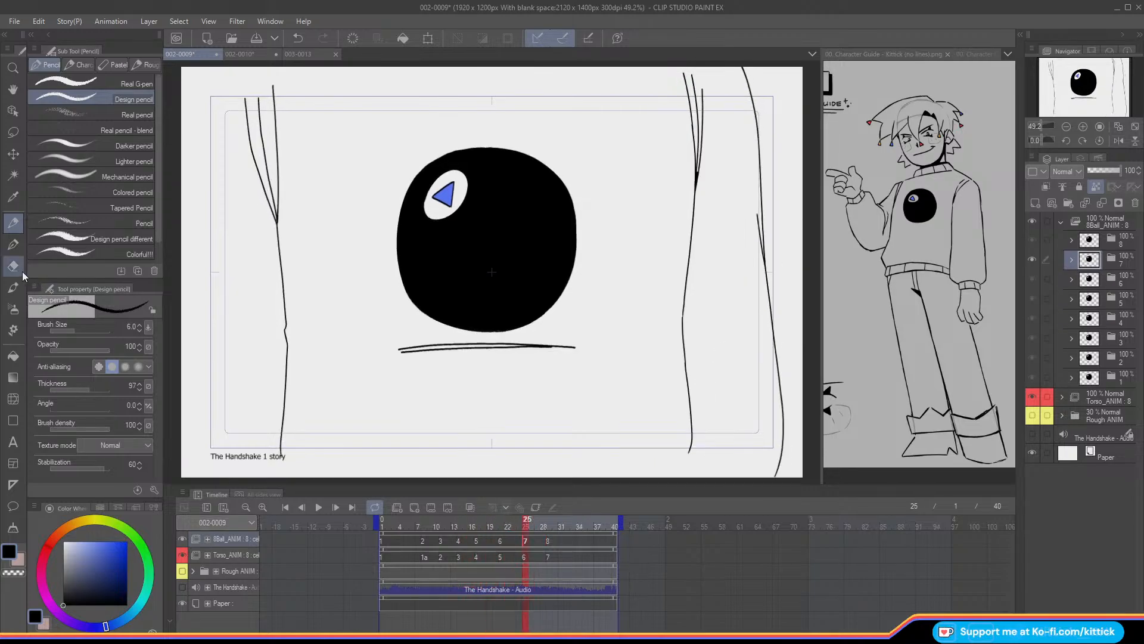
click(524, 557)
key(ctrl+plus)
key(ctrl+plus)
key(ctrl+plus)
key(ctrl+plus)
drag(1081, 87, 1100, 68)
key(Right)
key(Right)
key(Left)
key(Left)
key(Left)
key(Left)
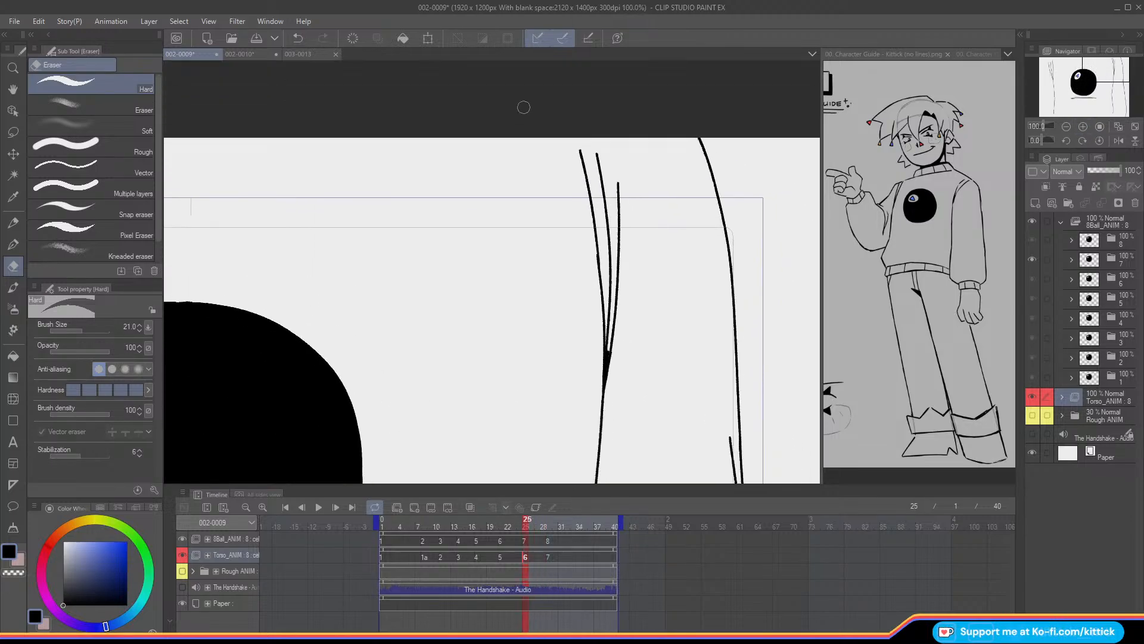
- Turn on onion skin and erase the leftmost of the upper right fold lines on Torso_ANIM cel 6
key(o)
key(Right)
key(Right)
key(Right)
drag(580, 155, 595, 363)
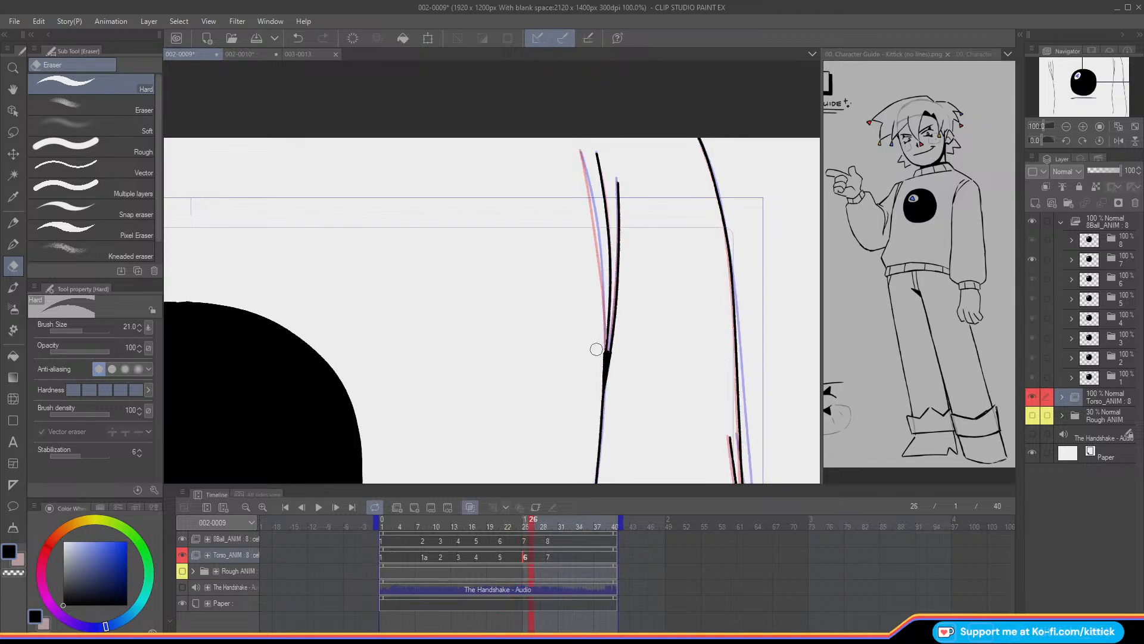
- Redraw cel 6's leftmost upper right fold line with the Design pencil, tracing the previous cel's onion-skin line down to where the folds meet
click(13, 221)
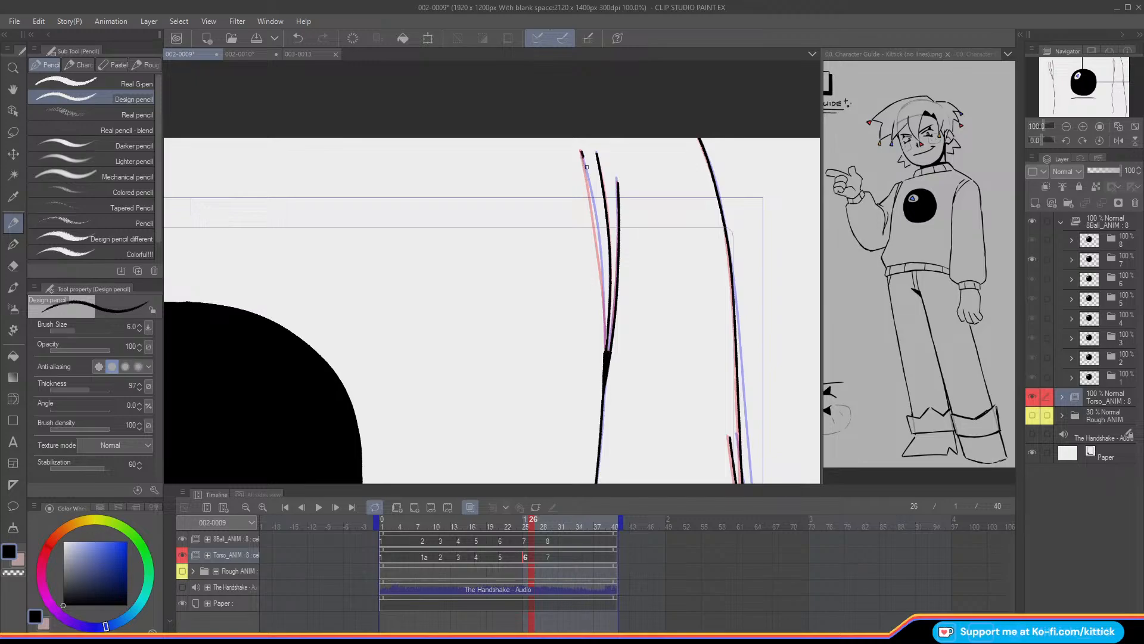
drag(591, 190, 595, 202)
key(ctrl+z)
drag(581, 151, 602, 233)
key(ctrl+z)
drag(582, 155, 603, 285)
key(ctrl+z)
drag(582, 152, 601, 255)
key(ctrl+z)
drag(582, 153, 585, 165)
drag(583, 155, 605, 354)
key(ctrl+z)
key(ctrl+z)
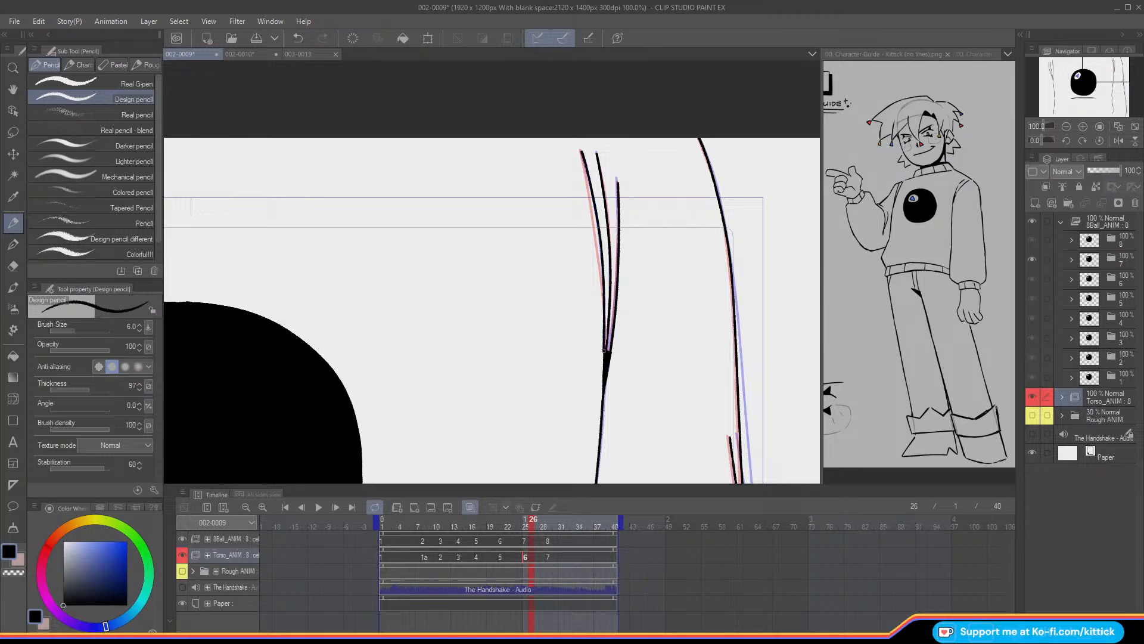
key(e)
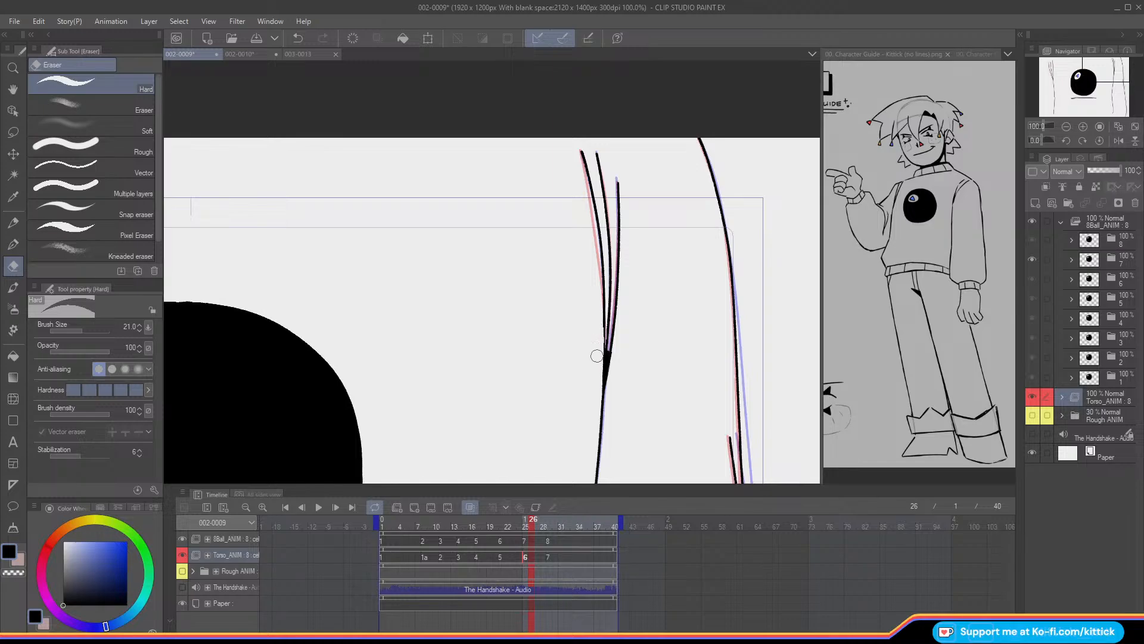
click(13, 224)
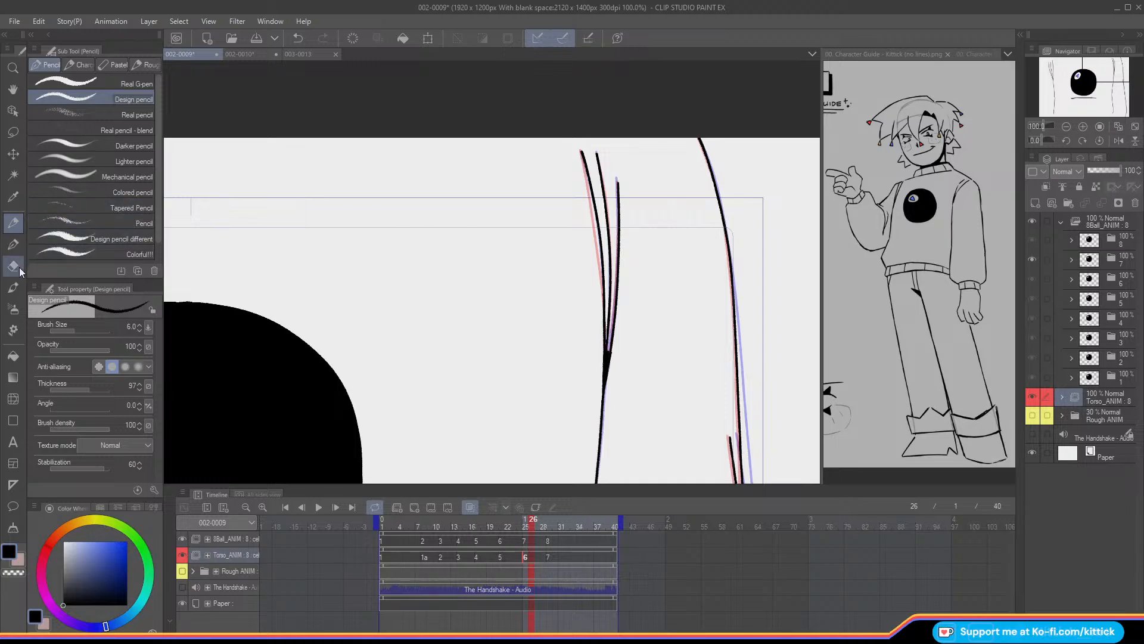
- Compare the neighbouring frames and erase the leftmost upper right fold line on the frame 29 torso cel
key(Left)
key(Left)
key(Right)
key(Right)
key(Right)
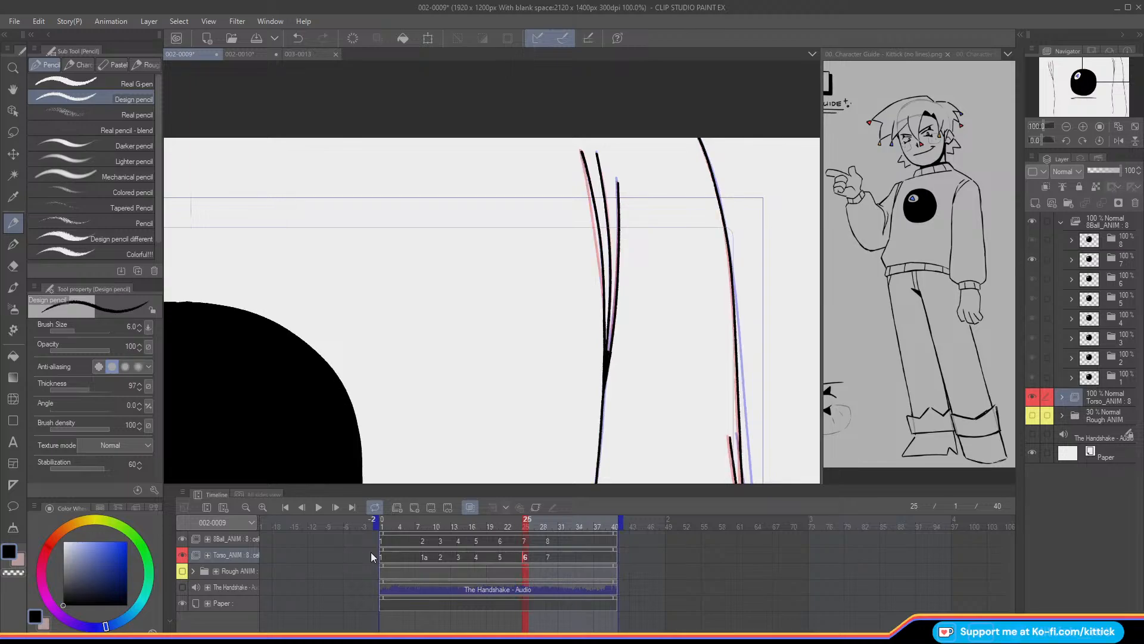
key(Right)
key(Right)
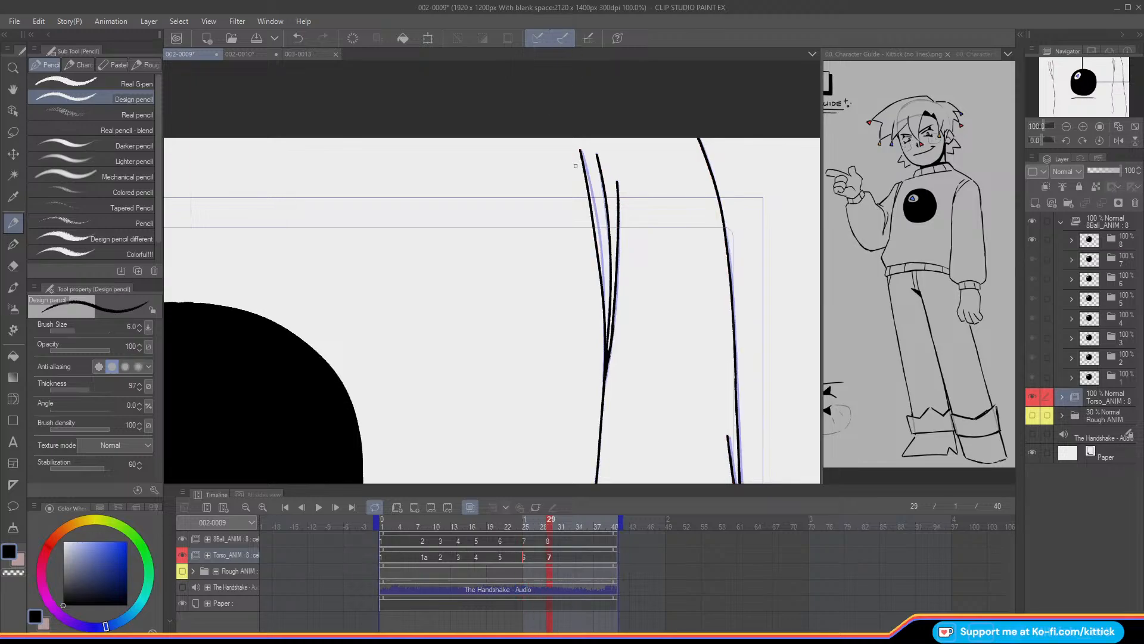
click(13, 265)
mouse_move(577, 153)
mouse_down()
mouse_move(598, 278)
mouse_move(590, 377)
mouse_up()
click(15, 225)
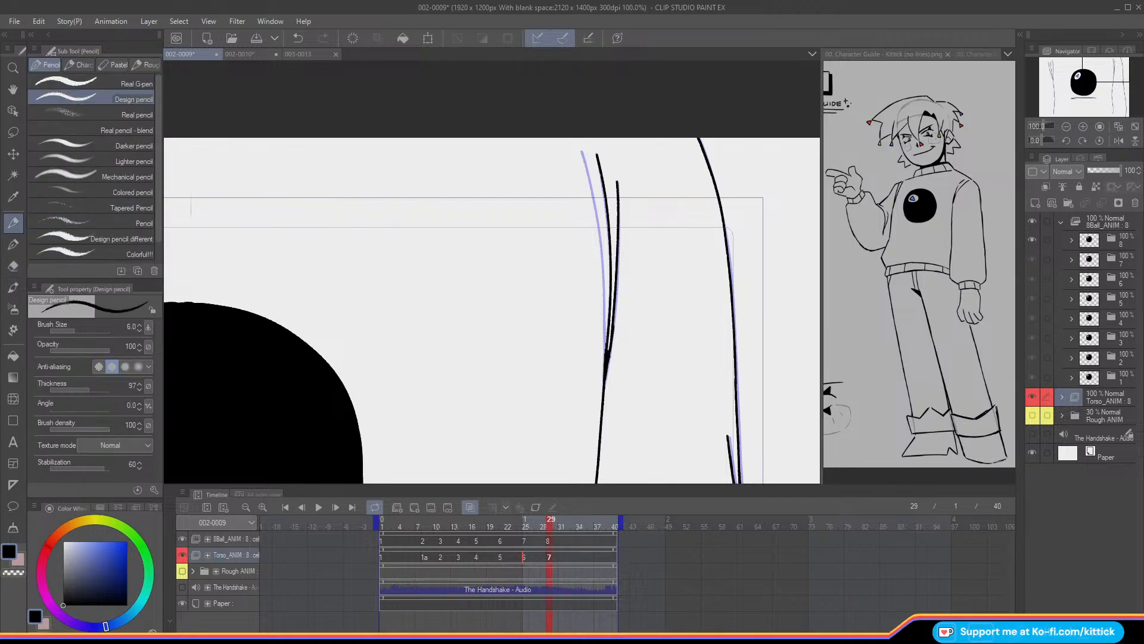
- Redraw the frame 29 torso cel's leftmost fold line with the Design pencil, tracing the previous cel's onion-skin line
drag(582, 153, 593, 199)
key(ctrl+z)
drag(581, 150, 605, 358)
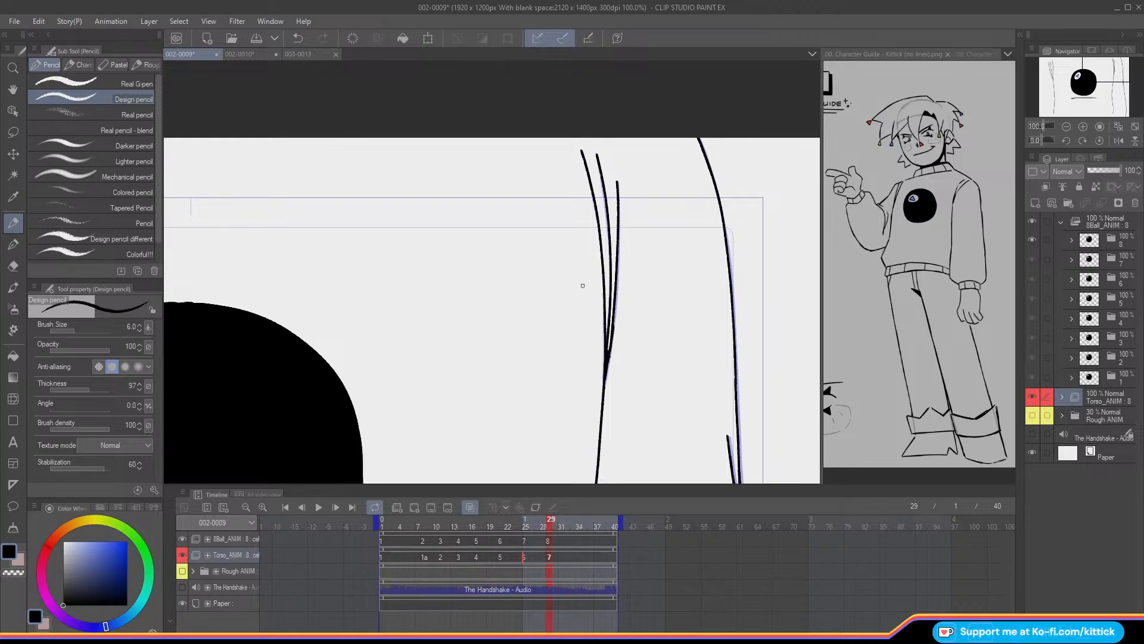
- Scrub through the whole shot and play it back from frame 1 to review the corrected torso lines
click(1135, 127)
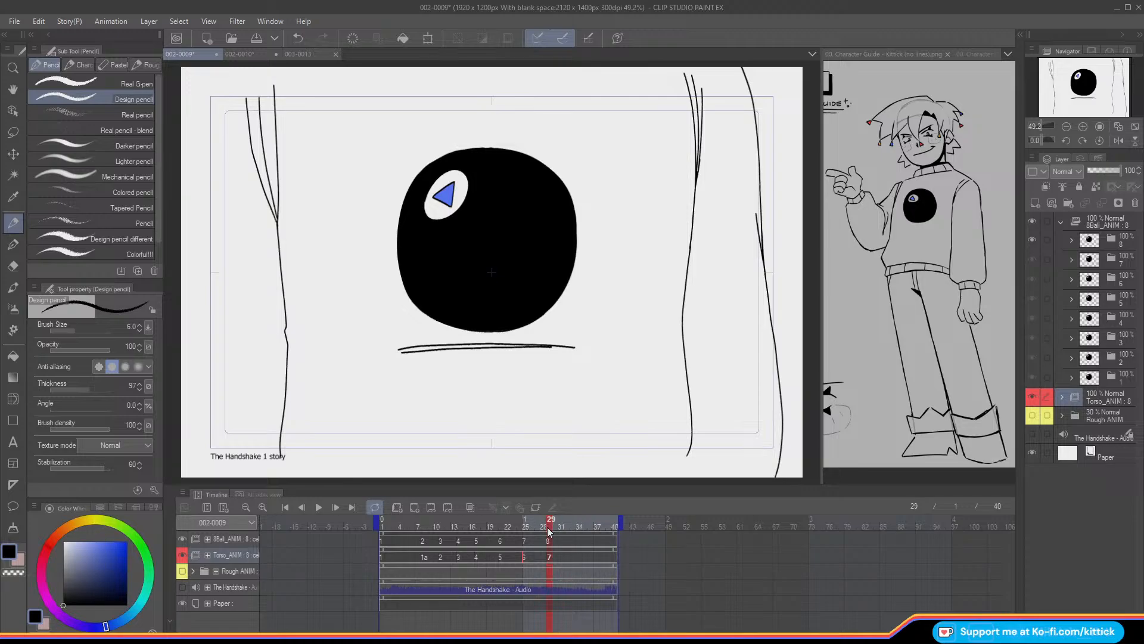
click(392, 552)
mouse_move(409, 551)
mouse_down()
mouse_move(574, 564)
mouse_move(432, 557)
mouse_move(534, 563)
mouse_move(585, 546)
mouse_up()
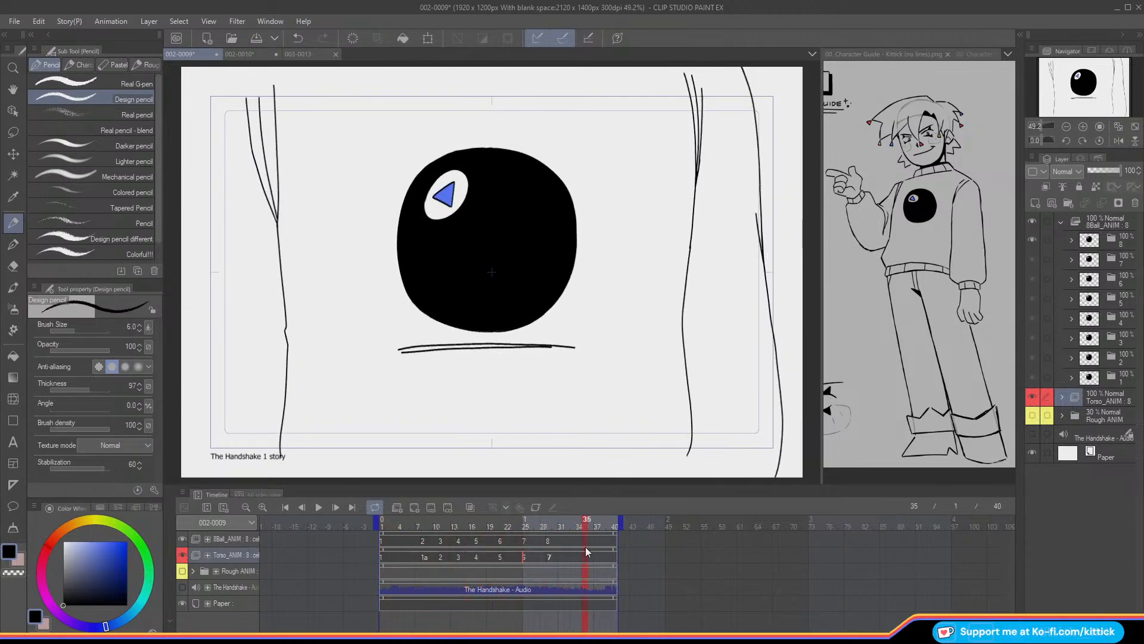
click(13, 268)
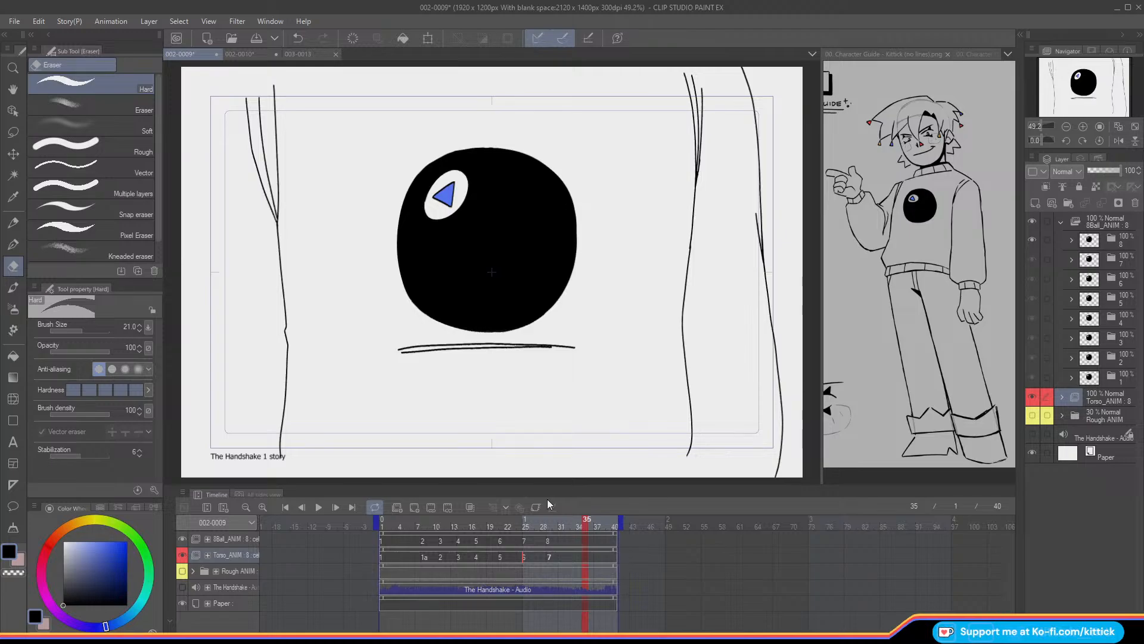
drag(560, 524, 591, 572)
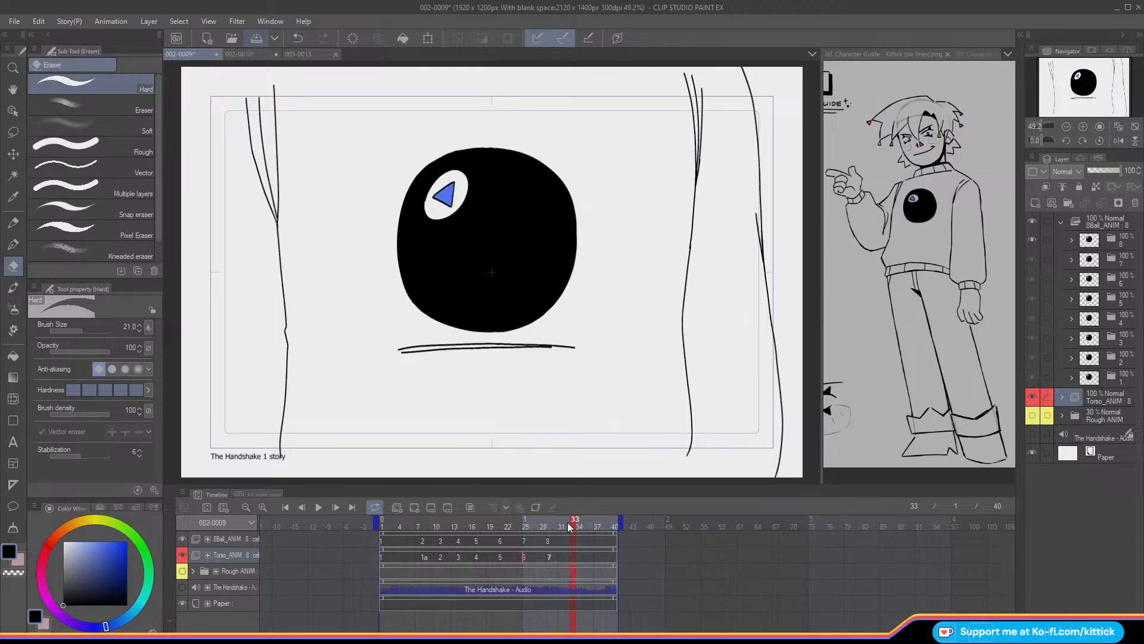
drag(459, 520, 320, 506)
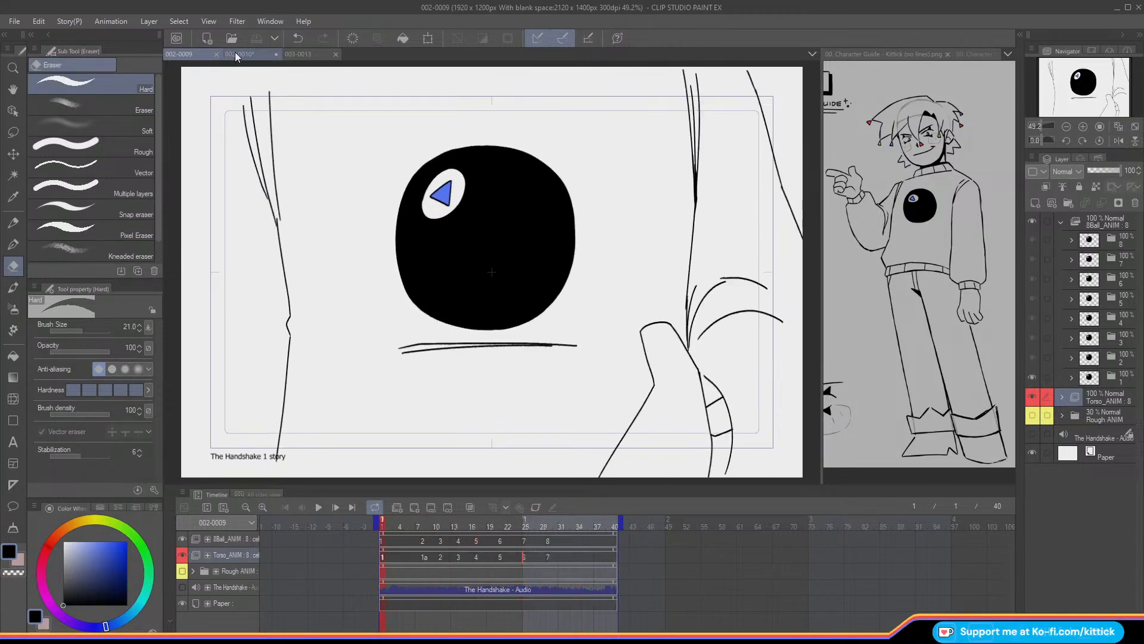
click(320, 509)
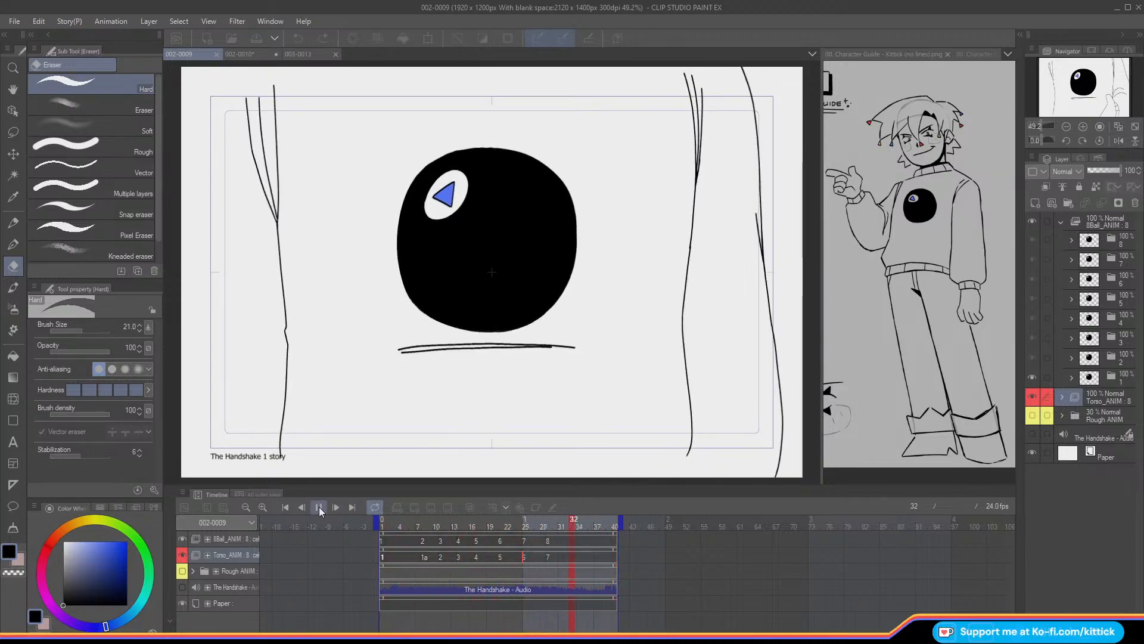
click(318, 507)
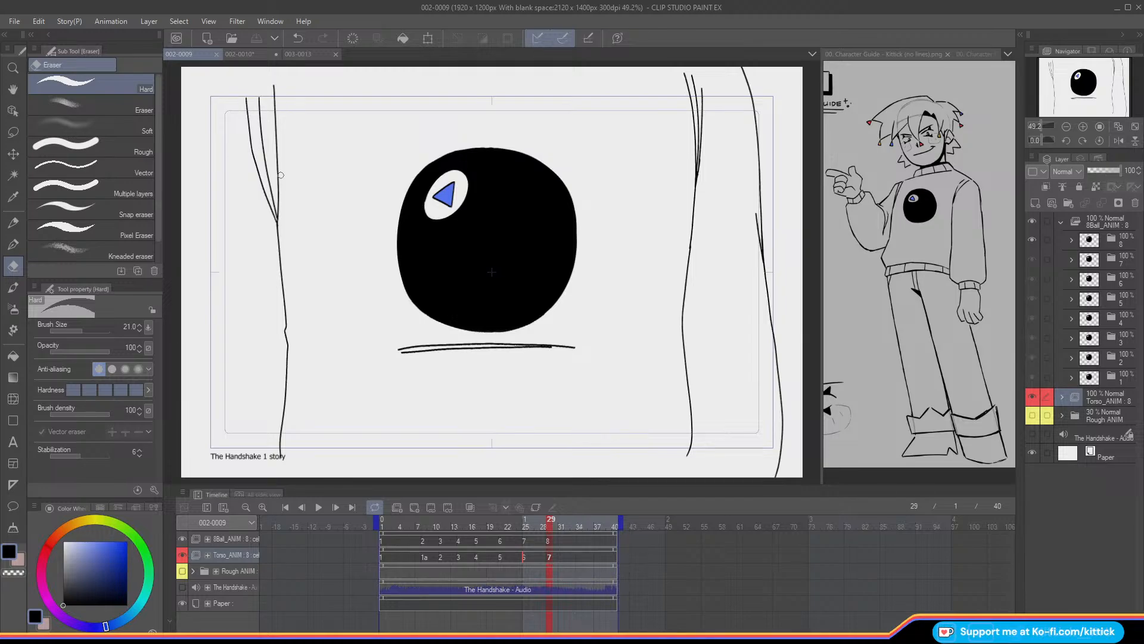
- Switch to the 002-0010 document, rename the collapsed Folder 1 animation folder to "Rough ANIM" and give it a yellow palette colour
click(241, 54)
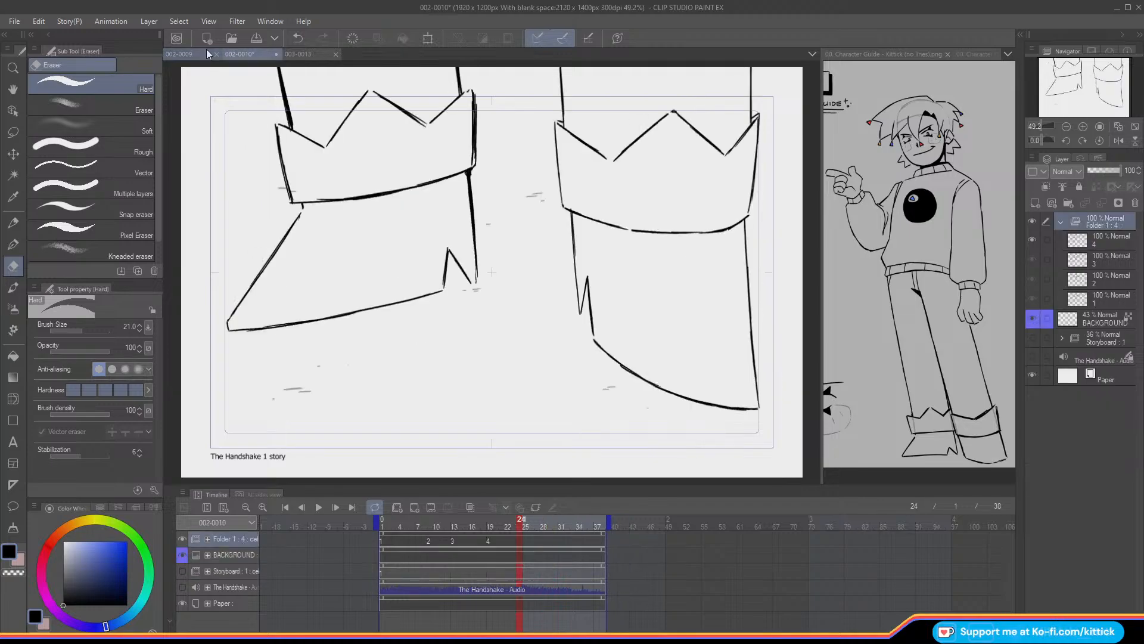
click(13, 224)
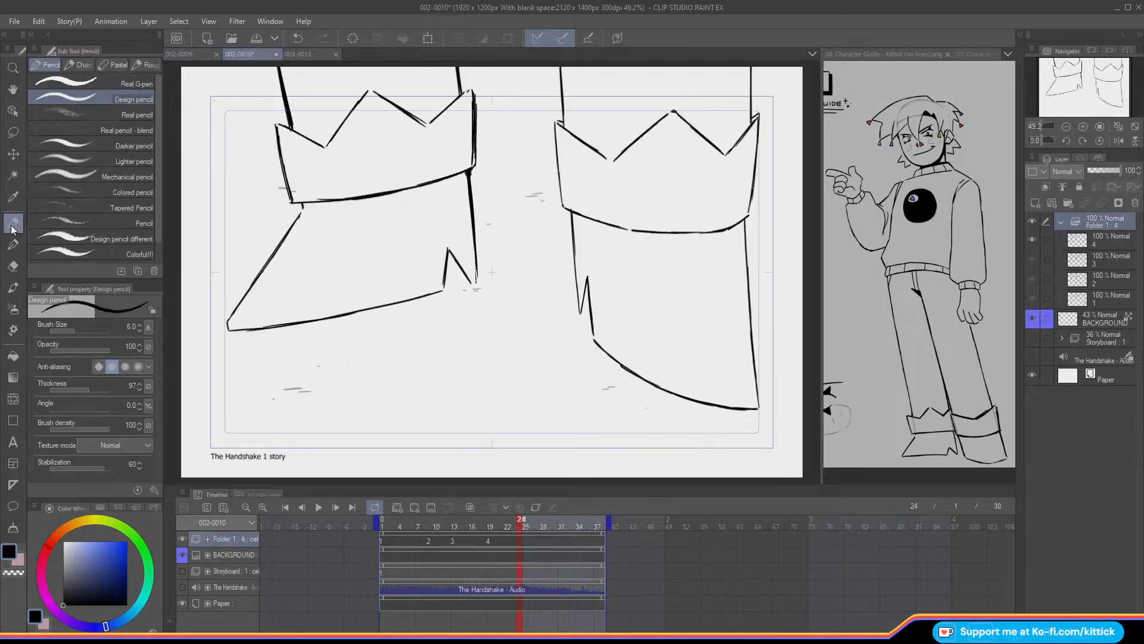
click(1061, 221)
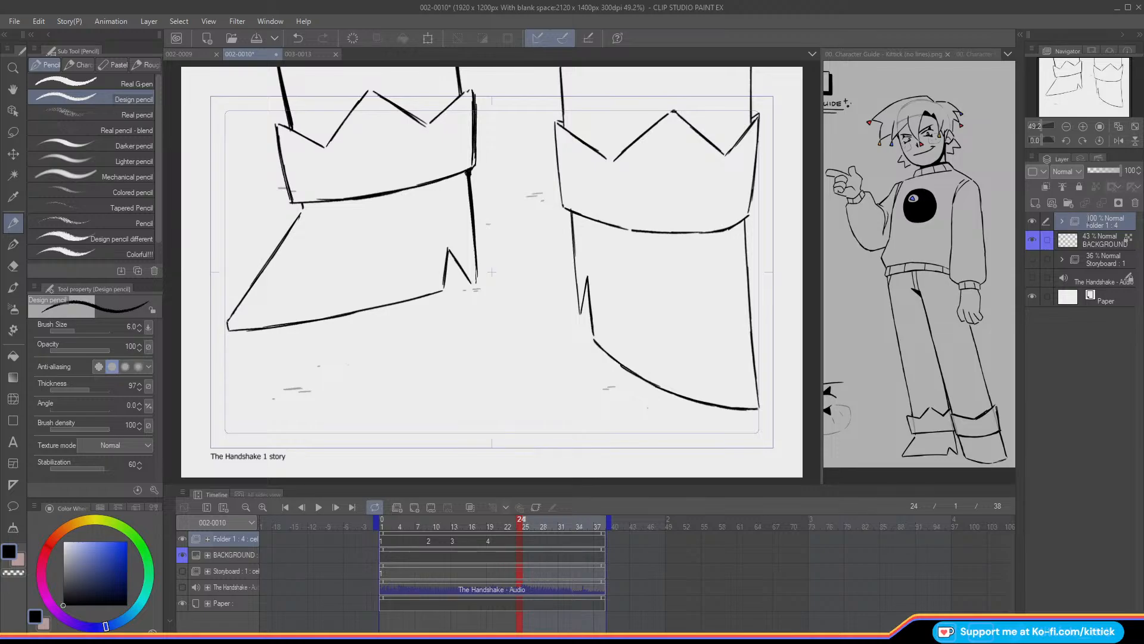
text(Rough ANIM)
key(Return)
click(1032, 173)
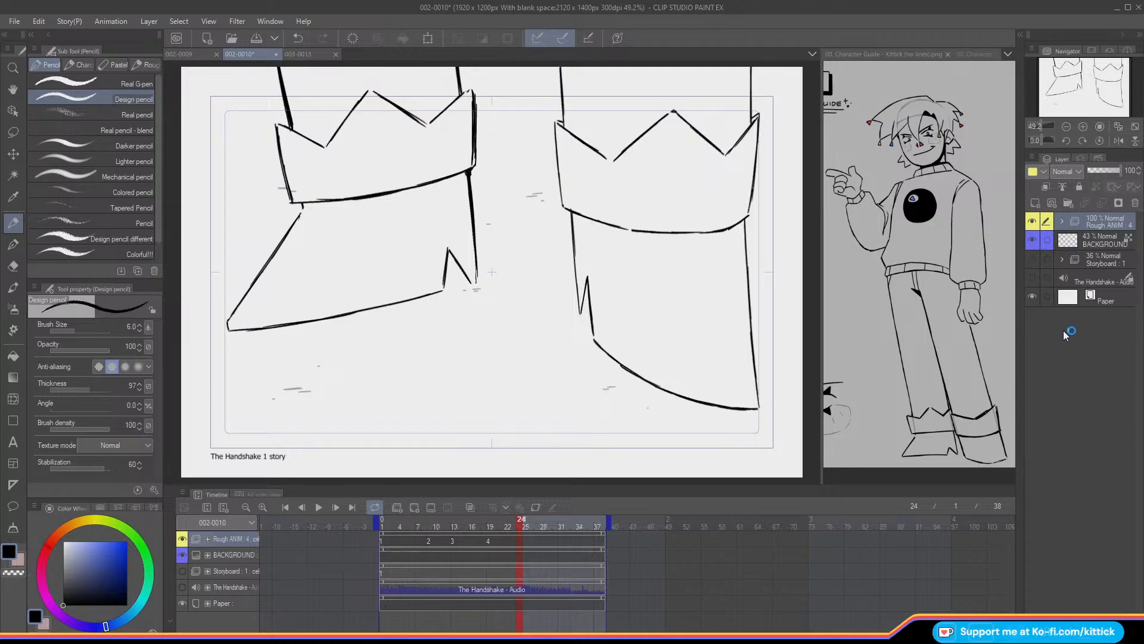
- Delete the Storyboard folder and The Handshake audio layer, leaving the Rough ANIM folder selected
click(1086, 258)
click(1134, 204)
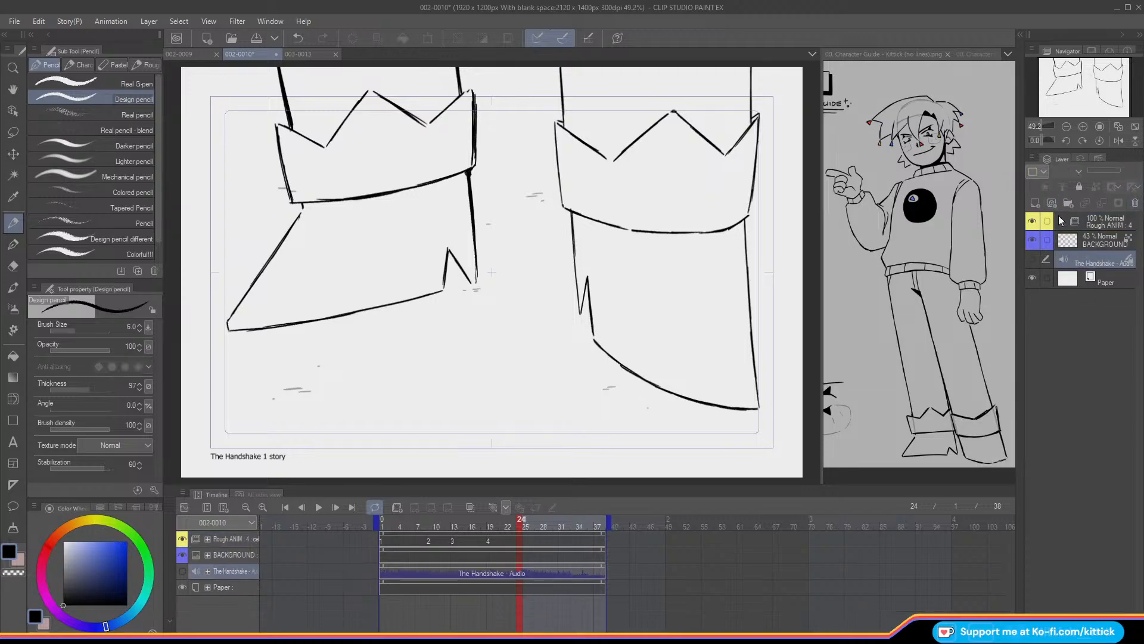
click(1134, 204)
click(1066, 221)
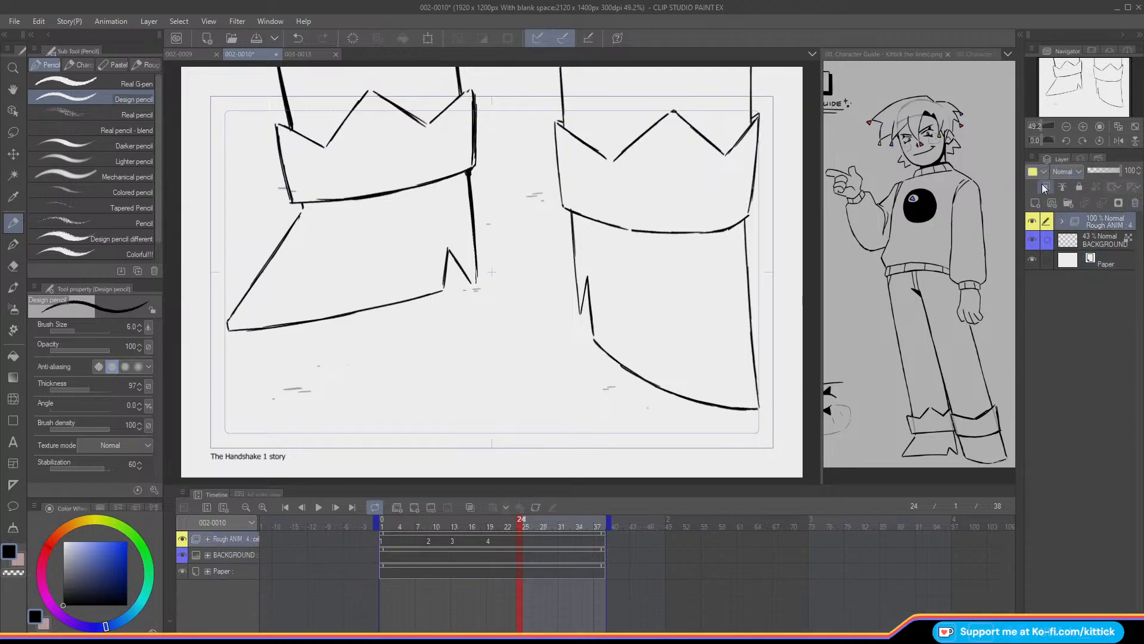
- Create a new animation folder above Rough ANIM and name it "L_shoe_ANIM"
click(396, 507)
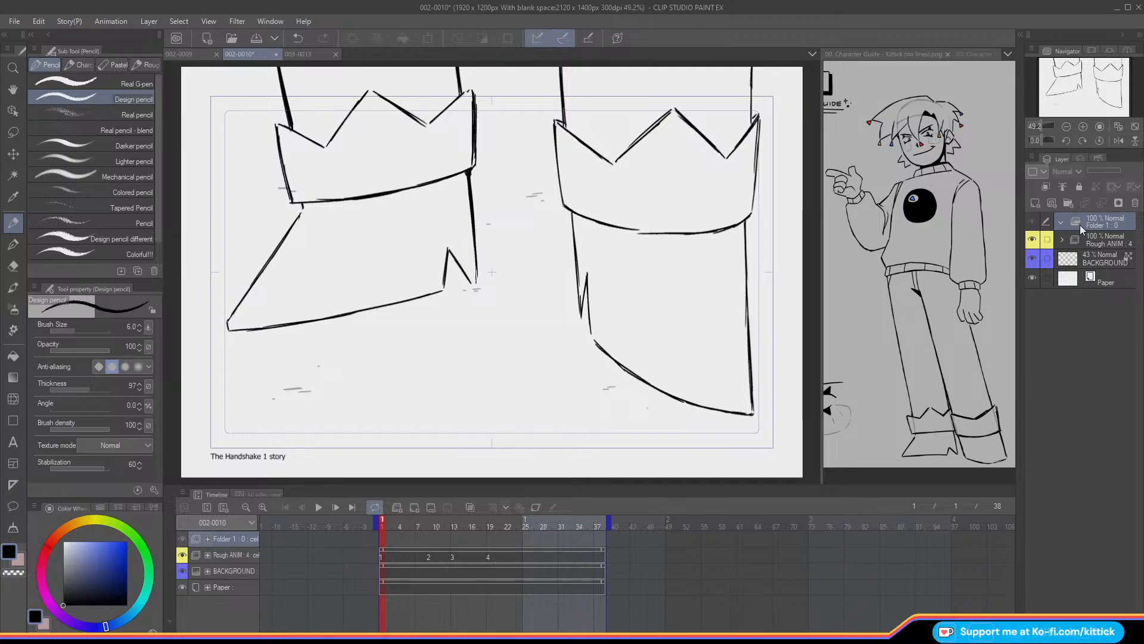
text(L_shoe_ANIM)
key(Return)
- Add a new raster layer above the Rough ANIM folder and lower Rough ANIM's opacity to 20%
click(1100, 238)
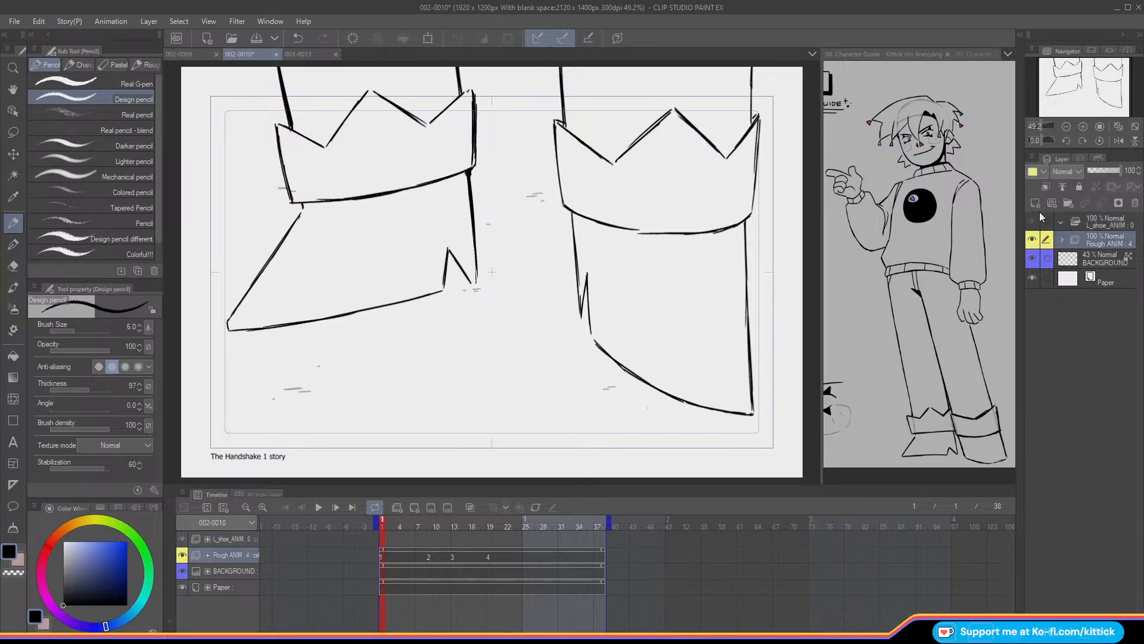
click(1035, 203)
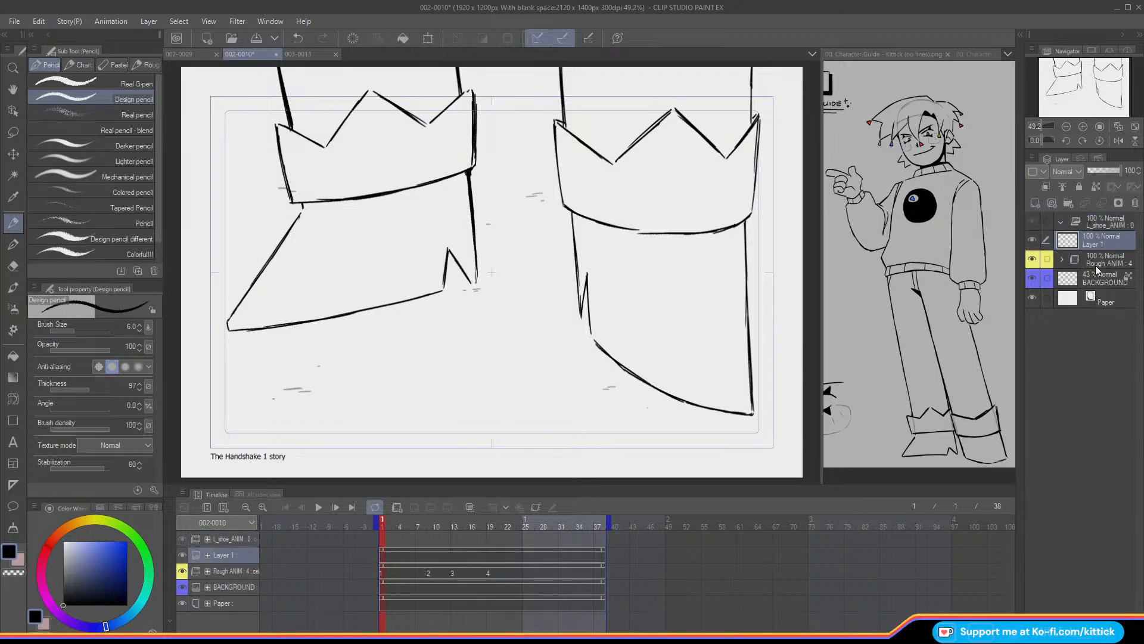
drag(1100, 172, 1097, 176)
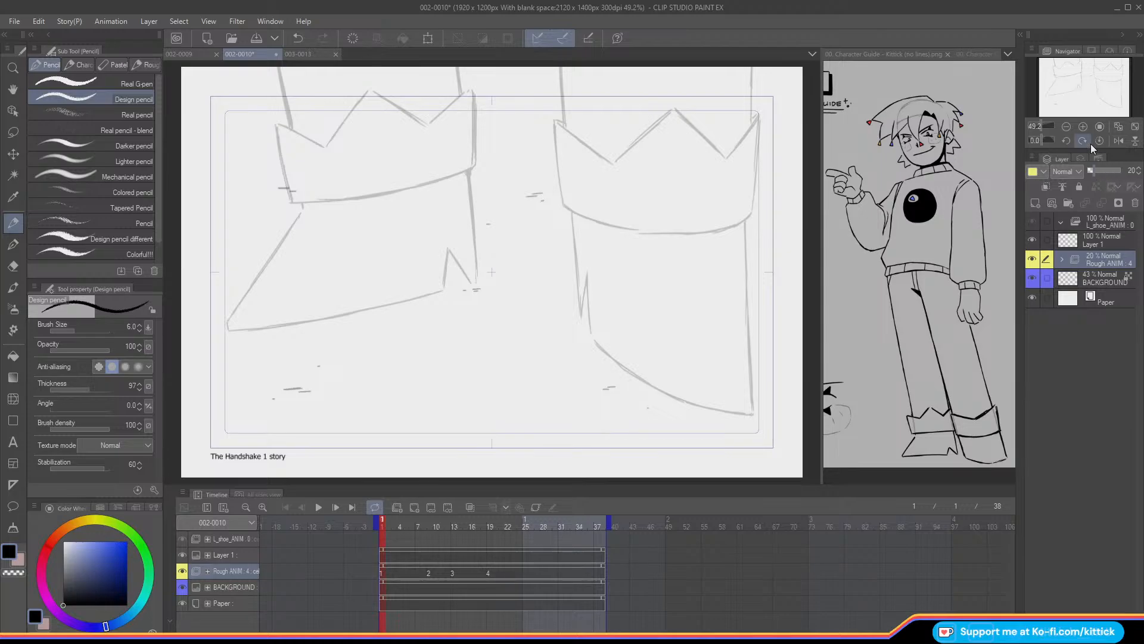
mouse_move(385, 531)
mouse_down()
mouse_move(548, 530)
mouse_move(408, 532)
mouse_move(524, 538)
mouse_move(470, 539)
mouse_move(355, 521)
mouse_up()
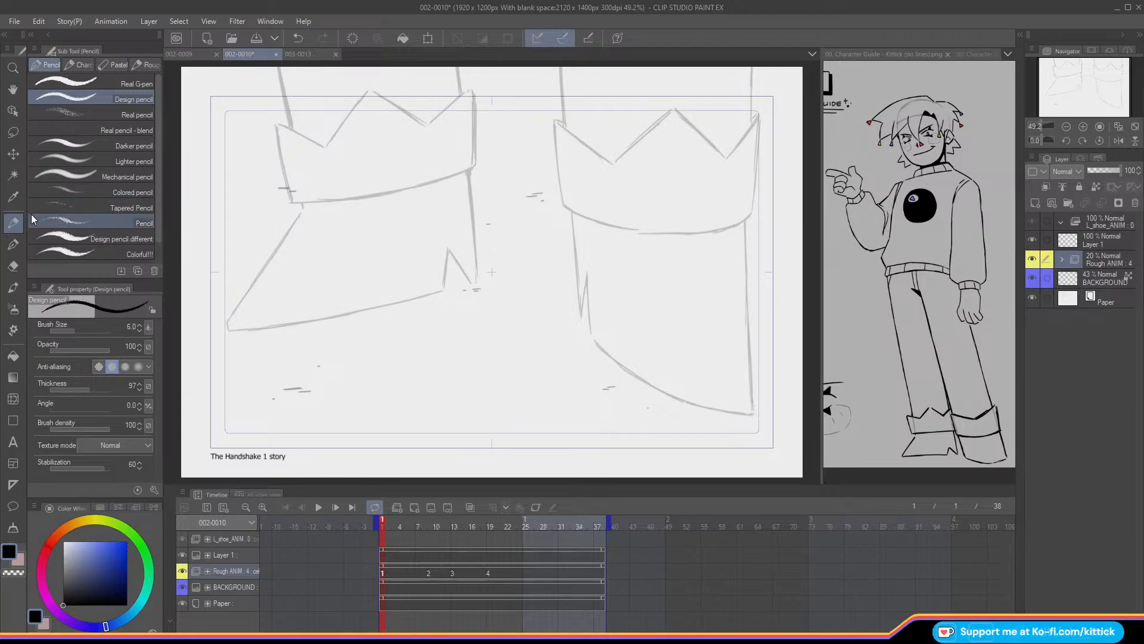
click(386, 542)
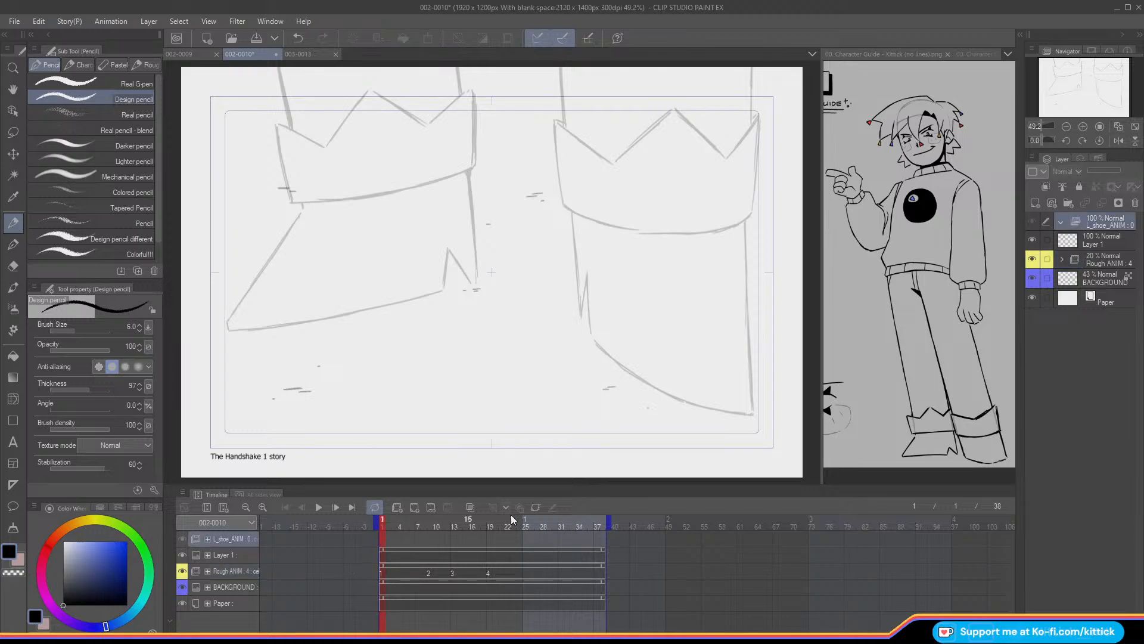
click(1096, 239)
- Set the Design pencil's brush size to 7 and trace the two trouser-leg lines above the left-hand boot on Layer 1
drag(1089, 96, 1059, 68)
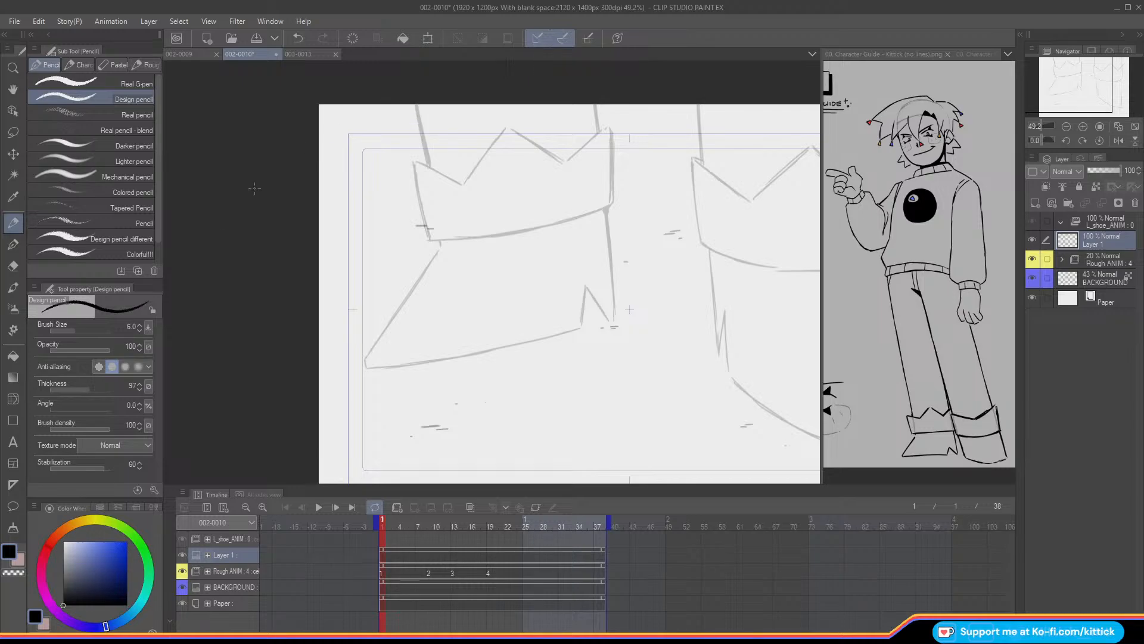
click(139, 325)
drag(416, 104, 427, 165)
key(ctrl+z)
key(ctrl+z)
key(ctrl+z)
drag(415, 104, 427, 164)
drag(594, 105, 599, 130)
key(ctrl+z)
- Trace the left-hand boot cuff's side edges and curved bottom edge on Layer 1
drag(414, 164, 427, 236)
key(ctrl+z)
key(ctrl+z)
drag(413, 162, 428, 234)
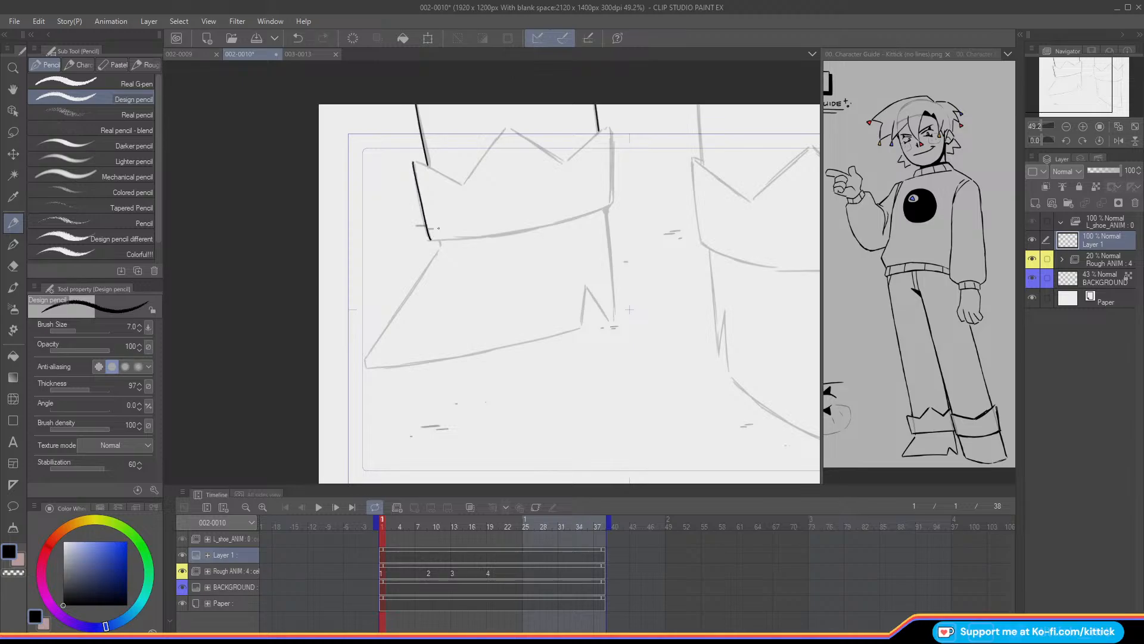
mouse_move(431, 240)
mouse_down()
mouse_move(513, 233)
mouse_move(610, 204)
mouse_up()
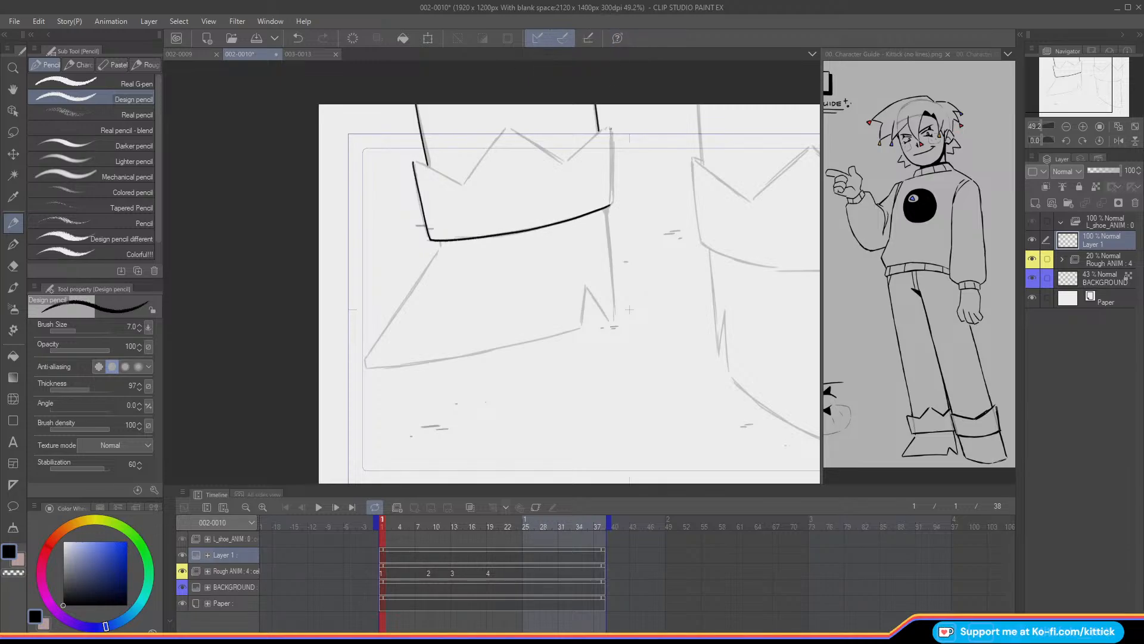
key(ctrl+z)
drag(611, 143, 612, 202)
- Trace the zigzag top edge of the left-hand boot's cuff on Layer 1, working in a mirrored view
click(1115, 140)
drag(1075, 88, 1094, 78)
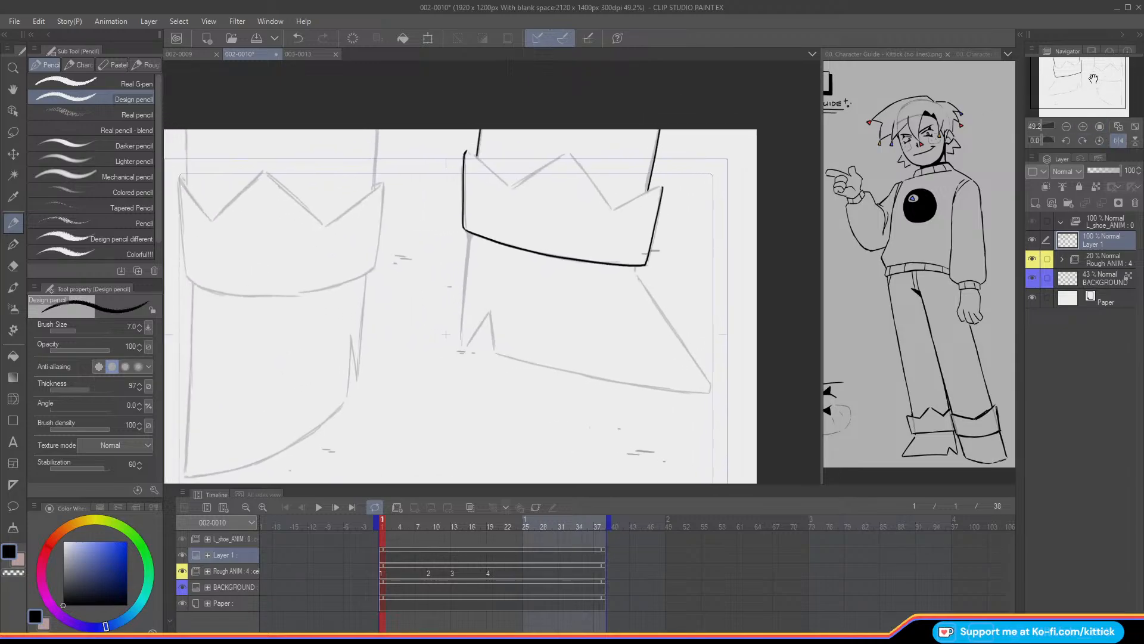
drag(509, 186, 474, 155)
drag(569, 151, 512, 187)
key(ctrl+z)
drag(567, 153, 514, 182)
mouse_move(569, 151)
mouse_down()
mouse_move(613, 208)
mouse_move(630, 201)
mouse_move(616, 206)
mouse_up()
key(ctrl+z)
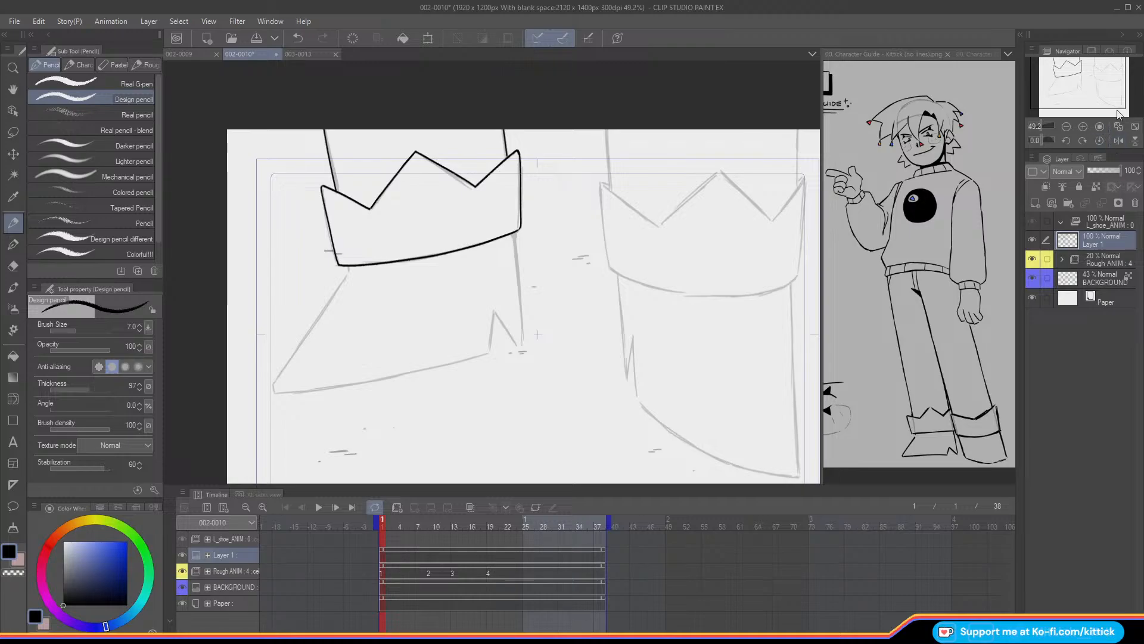
- Trace the left-hand boot's back line from the cuff down to the heel, including the pointed heel notch
drag(1054, 82, 1035, 85)
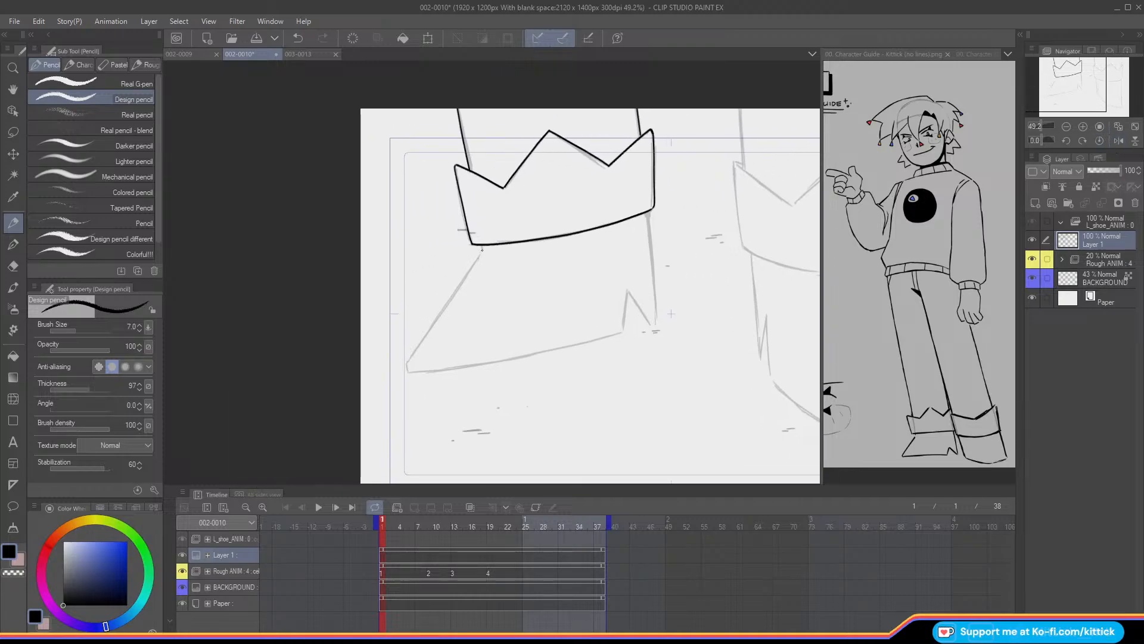
key(ctrl+z)
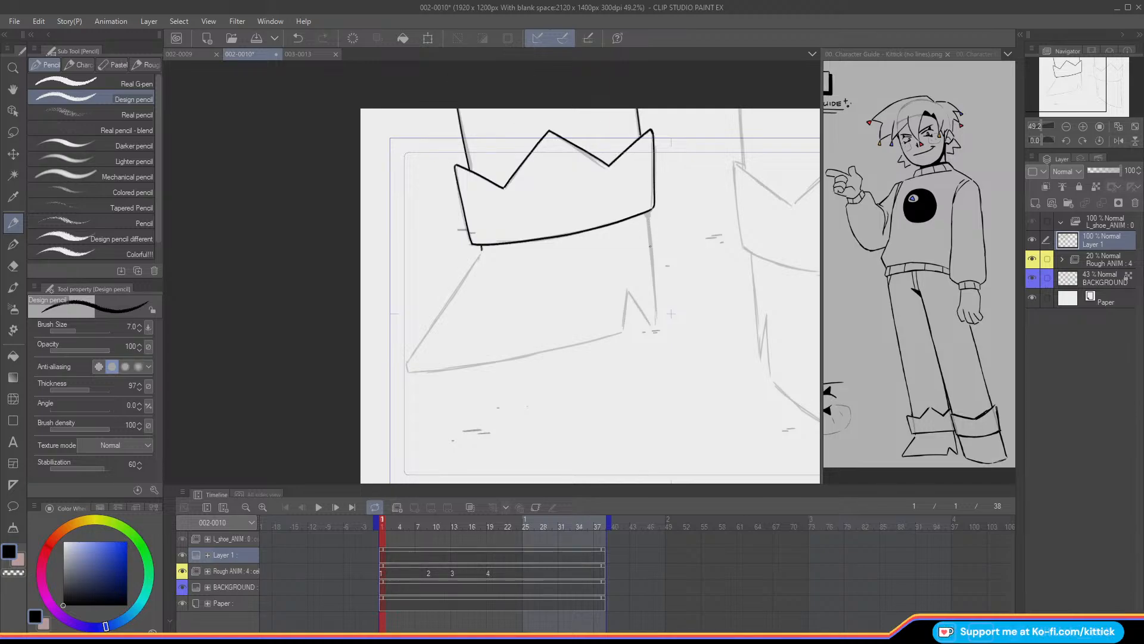
drag(648, 212, 657, 327)
key(ctrl+z)
key(ctrl+z)
drag(648, 212, 655, 305)
key(ctrl+z)
drag(647, 213, 658, 328)
key(ctrl+z)
mouse_move(648, 212)
mouse_down()
mouse_move(655, 326)
mouse_move(628, 291)
mouse_move(655, 327)
mouse_up()
key(ctrl+z)
key(ctrl+z)
mouse_move(653, 326)
mouse_down()
mouse_move(628, 292)
mouse_move(624, 330)
mouse_up()
- Trace the left-hand boot's sloping front down to the toe and its curved sole line
click(1118, 140)
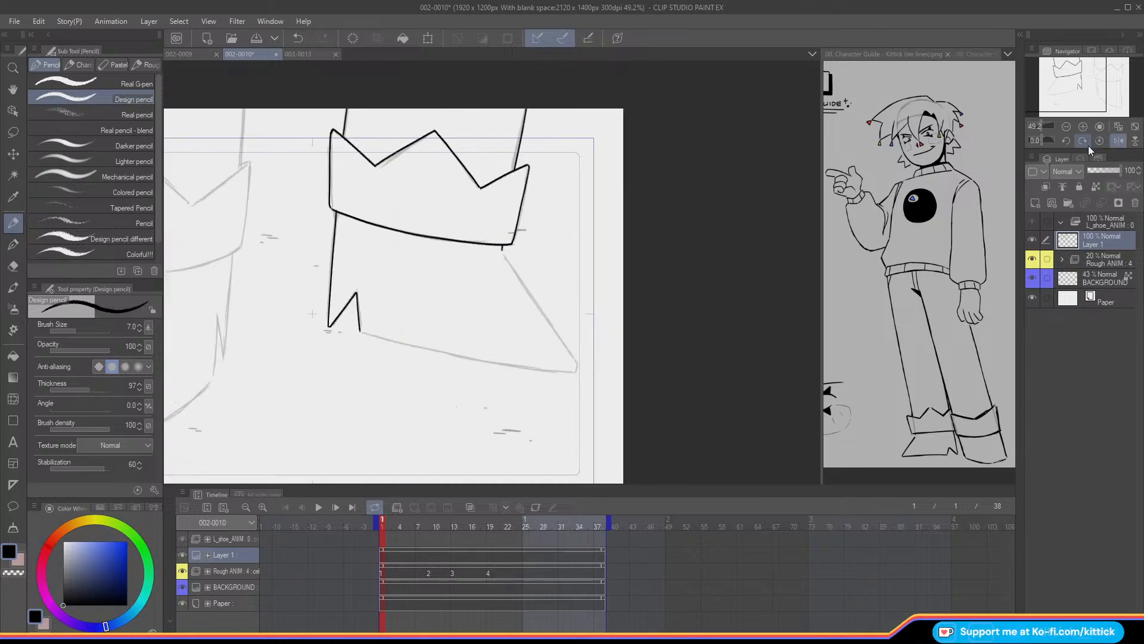
click(1118, 141)
drag(1047, 89, 1041, 91)
drag(522, 238, 450, 350)
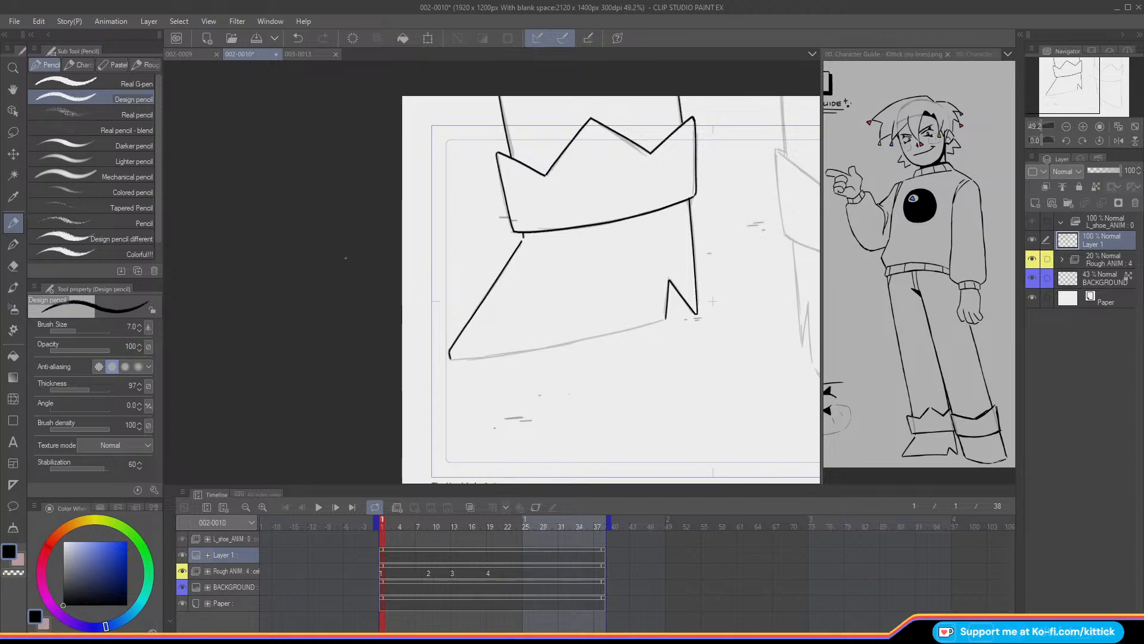
click(1115, 140)
drag(1055, 93, 1077, 92)
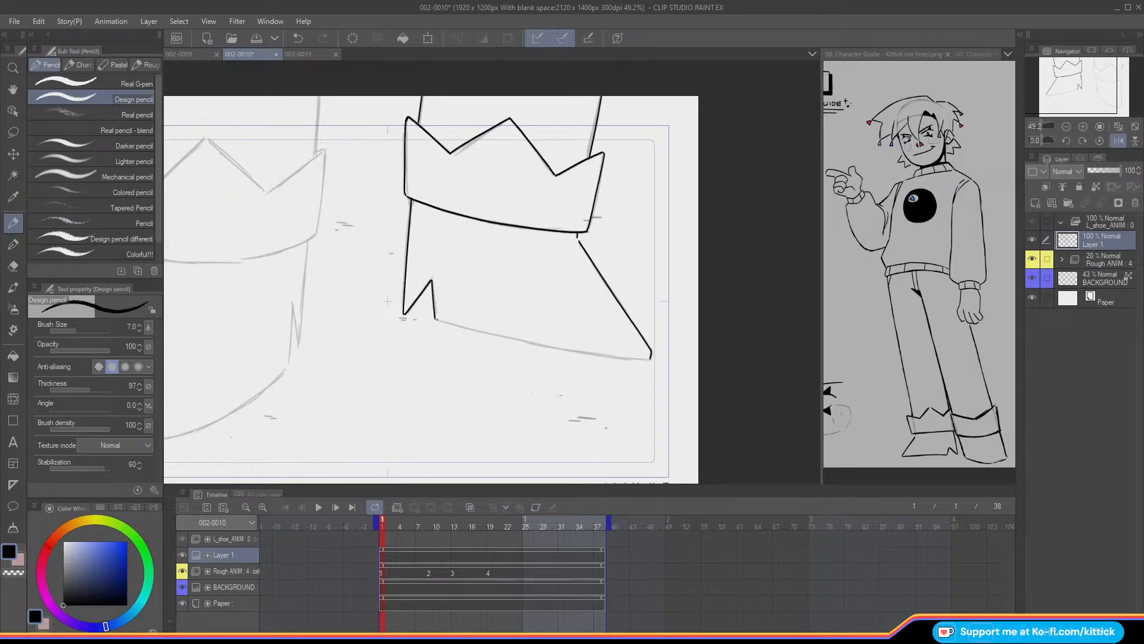
drag(456, 325, 651, 359)
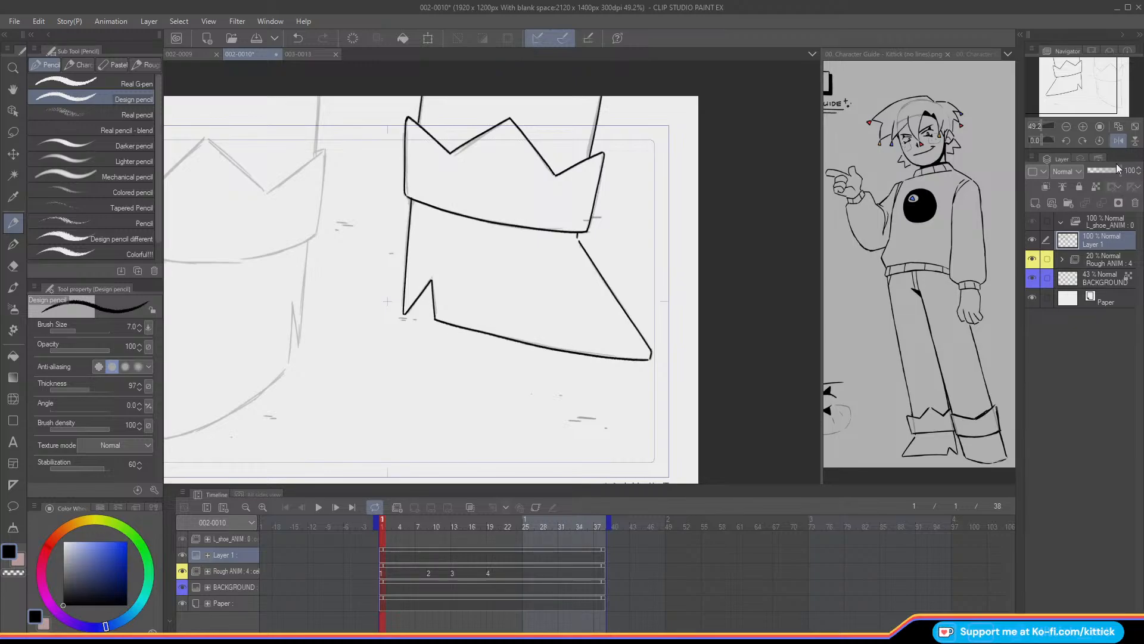
click(1117, 144)
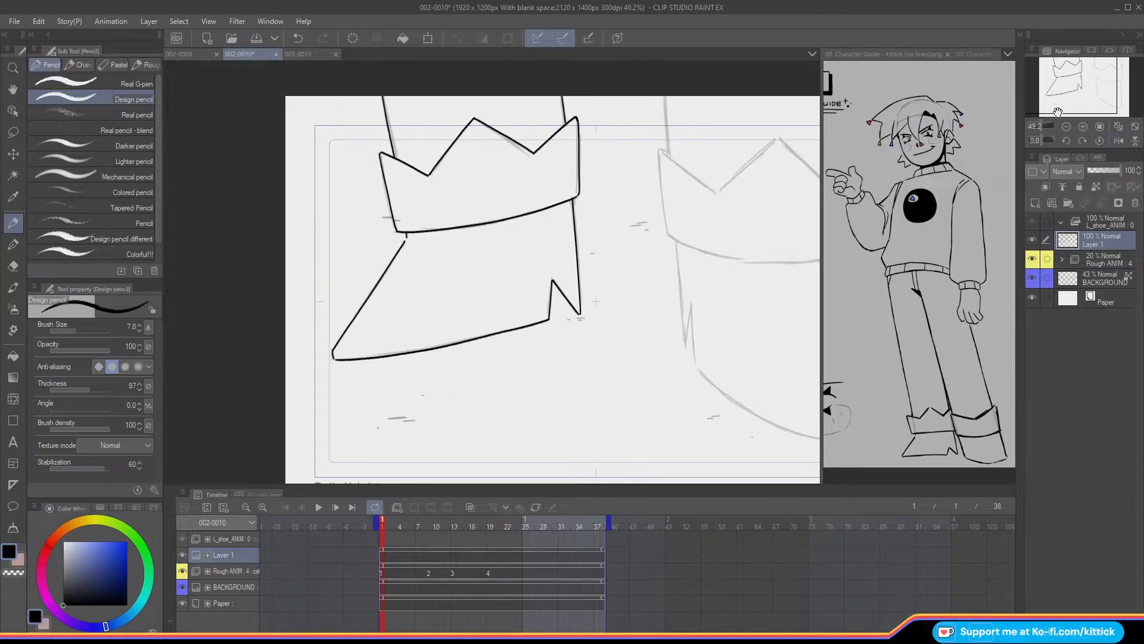
- Smooth the left-hand boot's sole line near the heel notch with the Design pencil in a rotated view
click(1033, 260)
click(1033, 260)
click(1064, 135)
click(1064, 136)
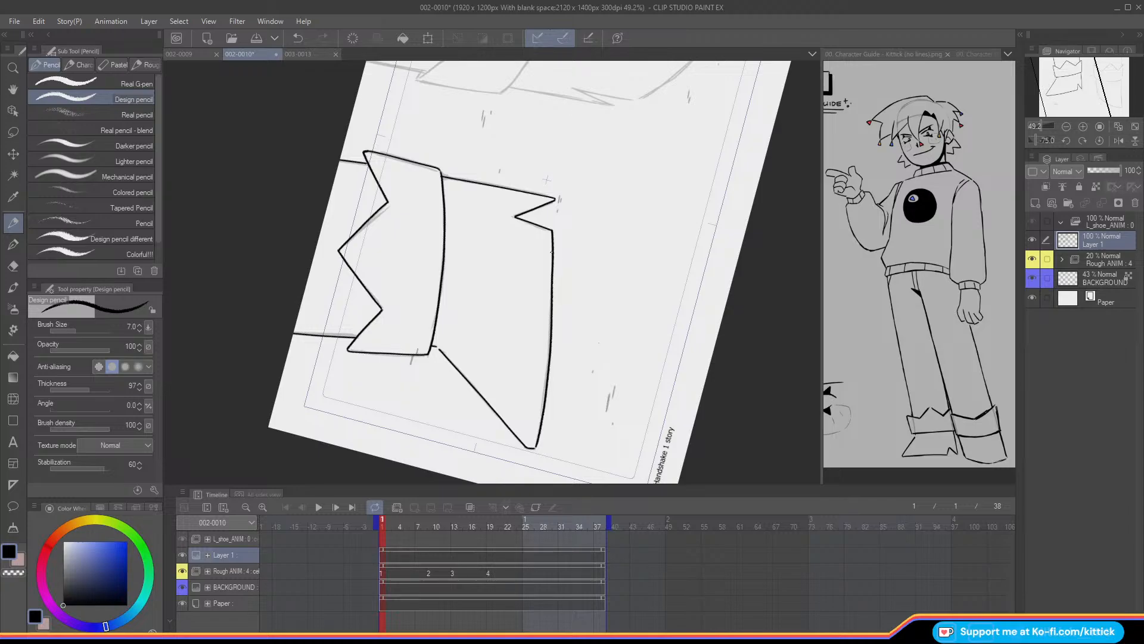
key(ctrl+z)
drag(551, 264, 551, 320)
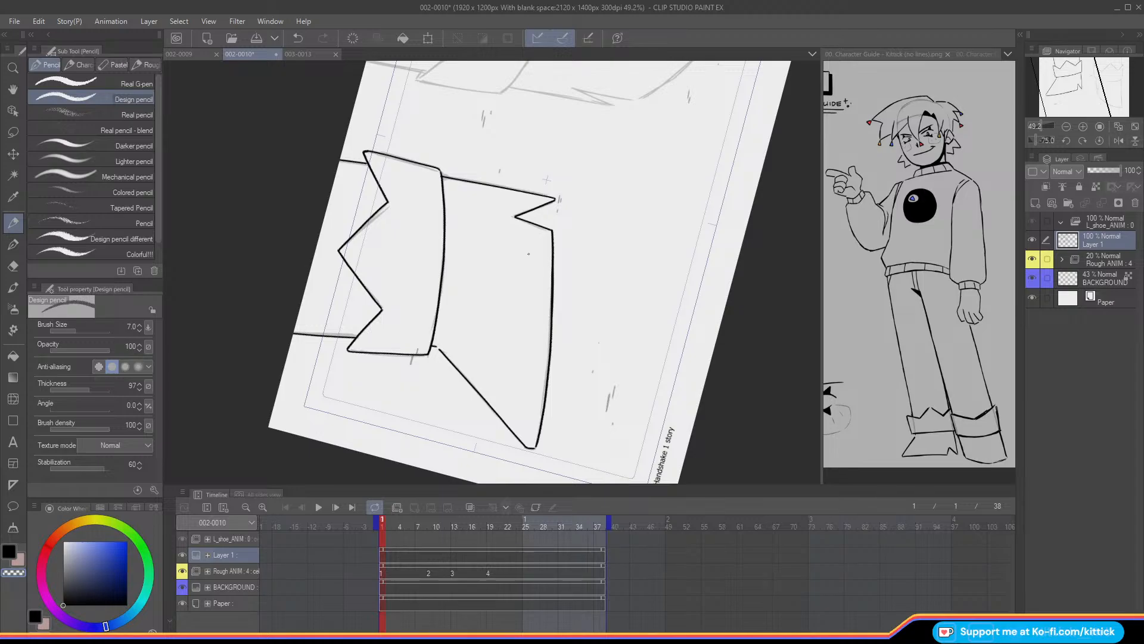
click(1100, 143)
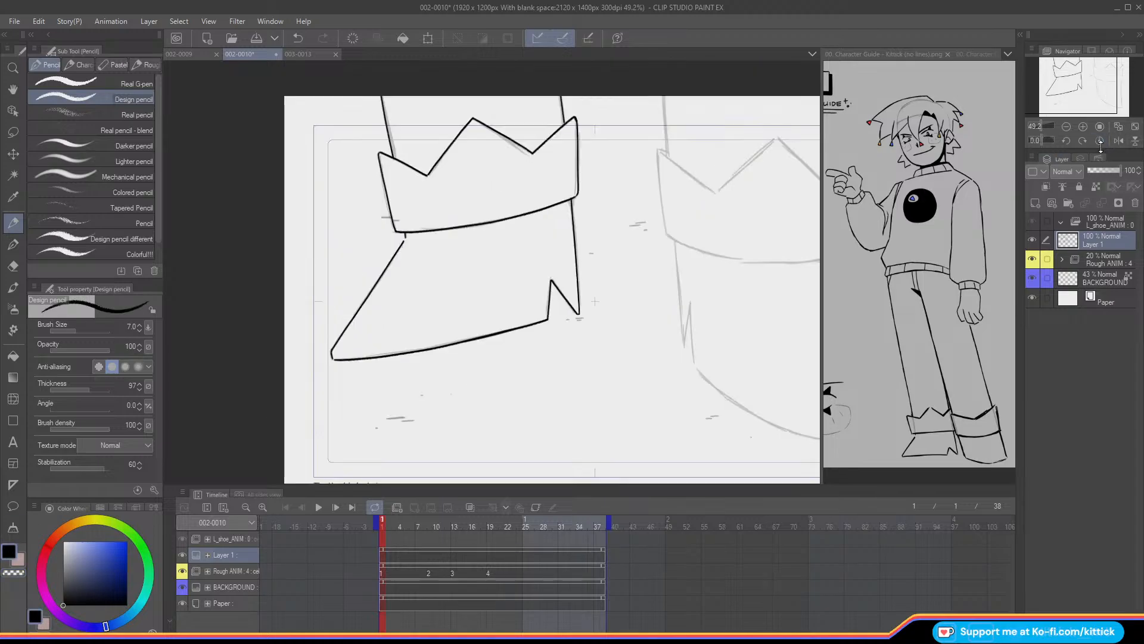
- Hide the Rough ANIM folder to examine the traced left-hand boot, and compare it with the 002-0009 linework
click(1066, 127)
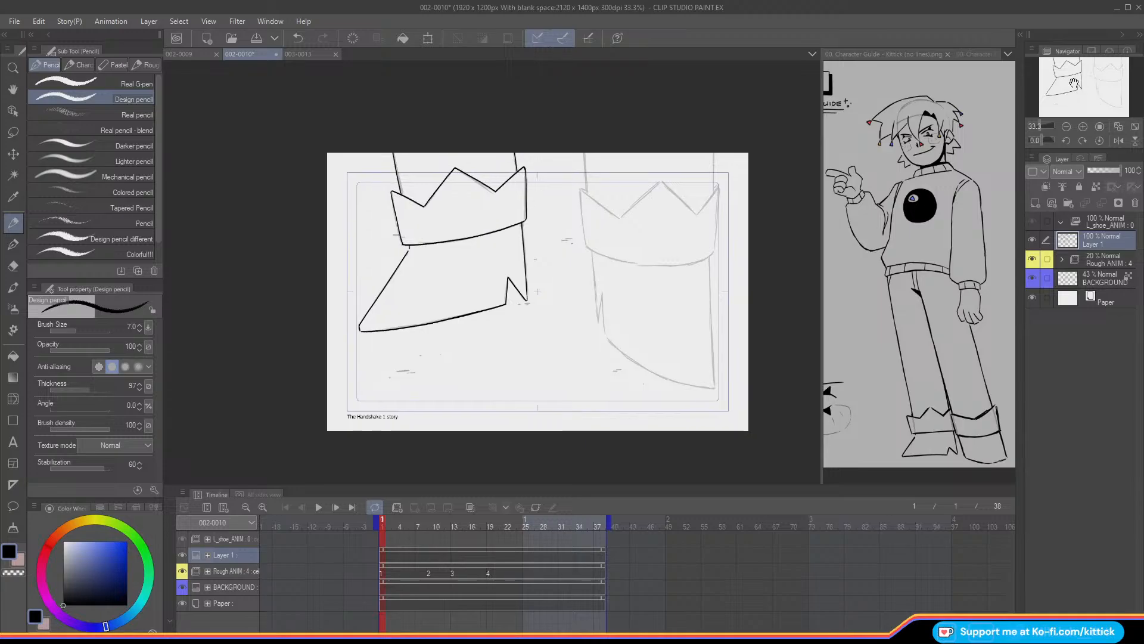
click(192, 54)
click(245, 54)
click(1033, 260)
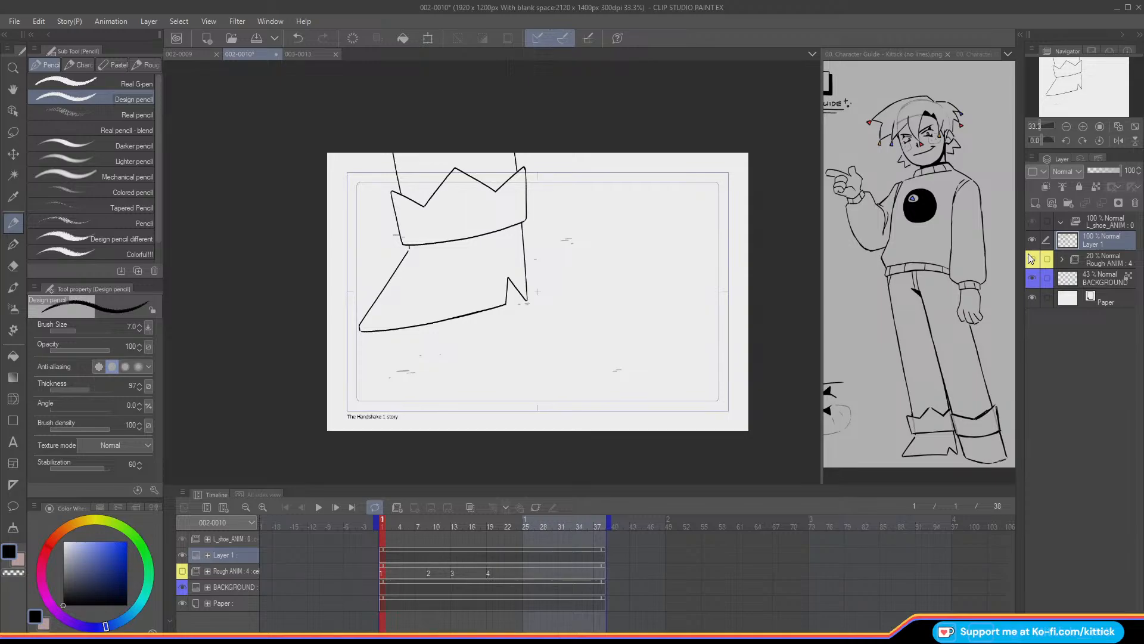
- Open shots 002-0007 and 002-0008, and try a size 7 pencil stroke on a new layer beside 002-0007's lines
click(208, 38)
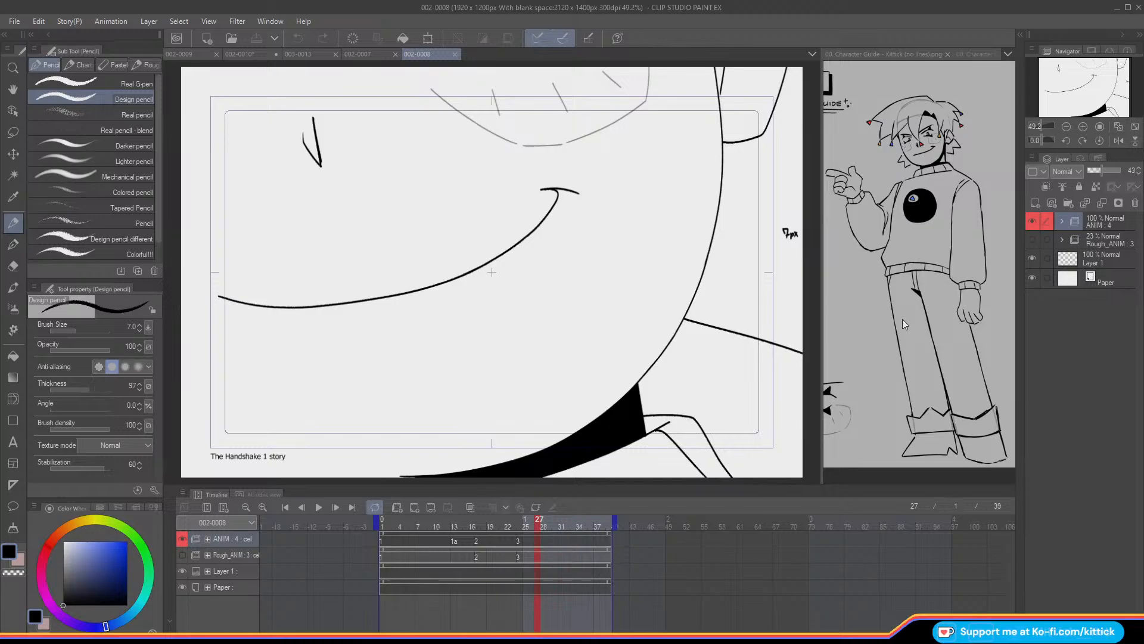
click(360, 52)
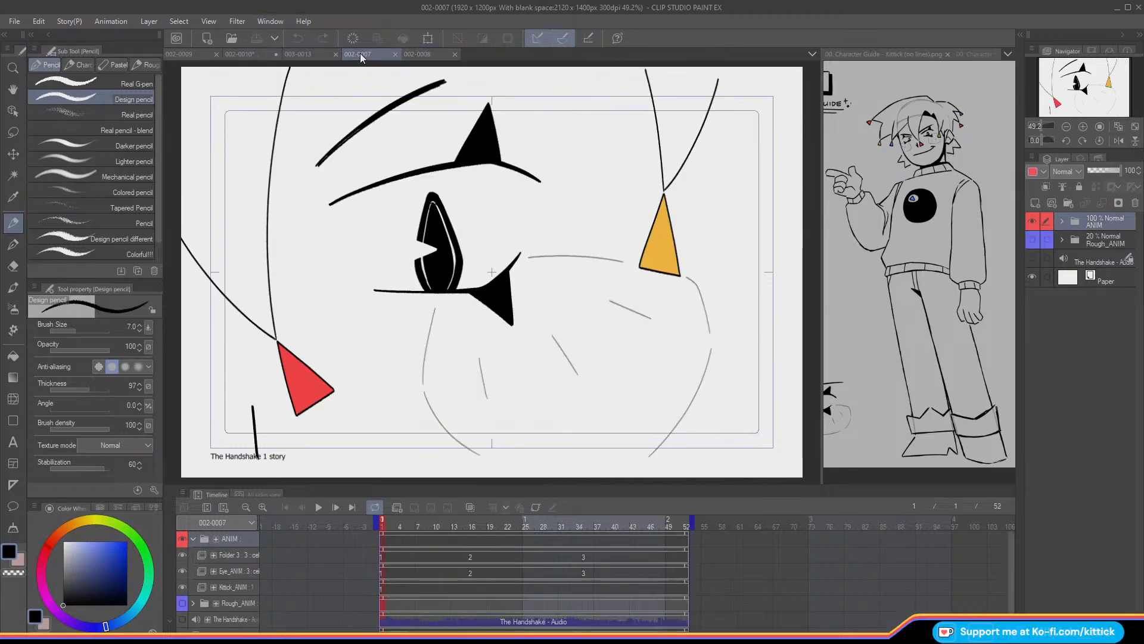
click(1035, 203)
drag(647, 105, 649, 177)
key(ctrl+z)
key(ctrl+z)
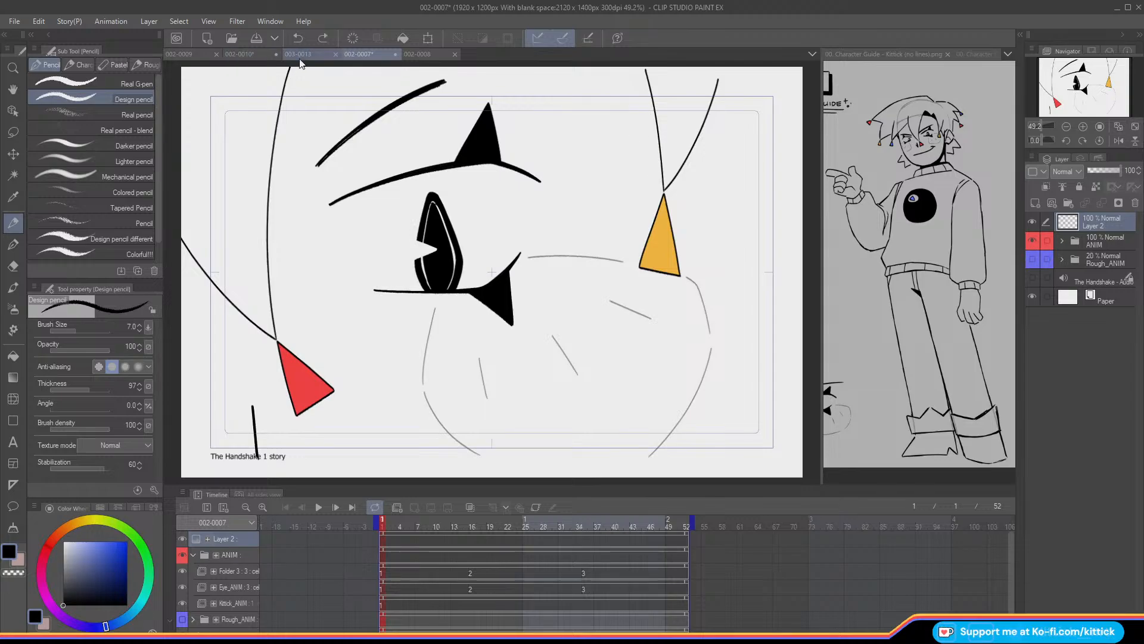
- In 002-0010, hide the traced Layer 1 and add a new layer above it, with the Design pencil's brush size set to 6
click(327, 54)
click(244, 57)
click(183, 53)
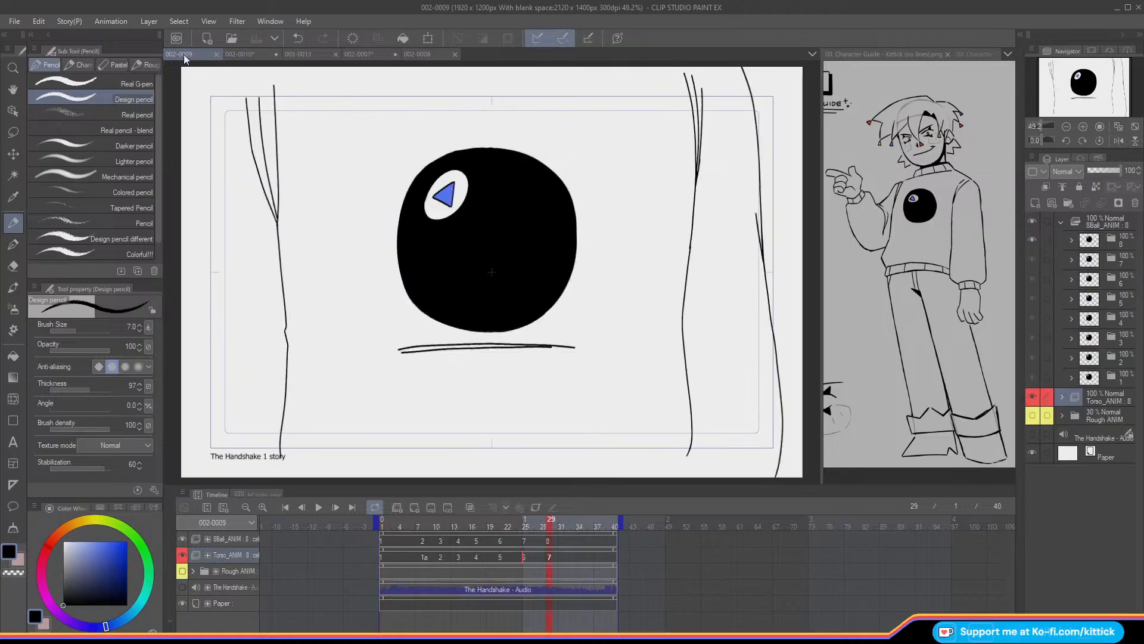
click(240, 54)
click(1035, 203)
click(1032, 259)
click(140, 330)
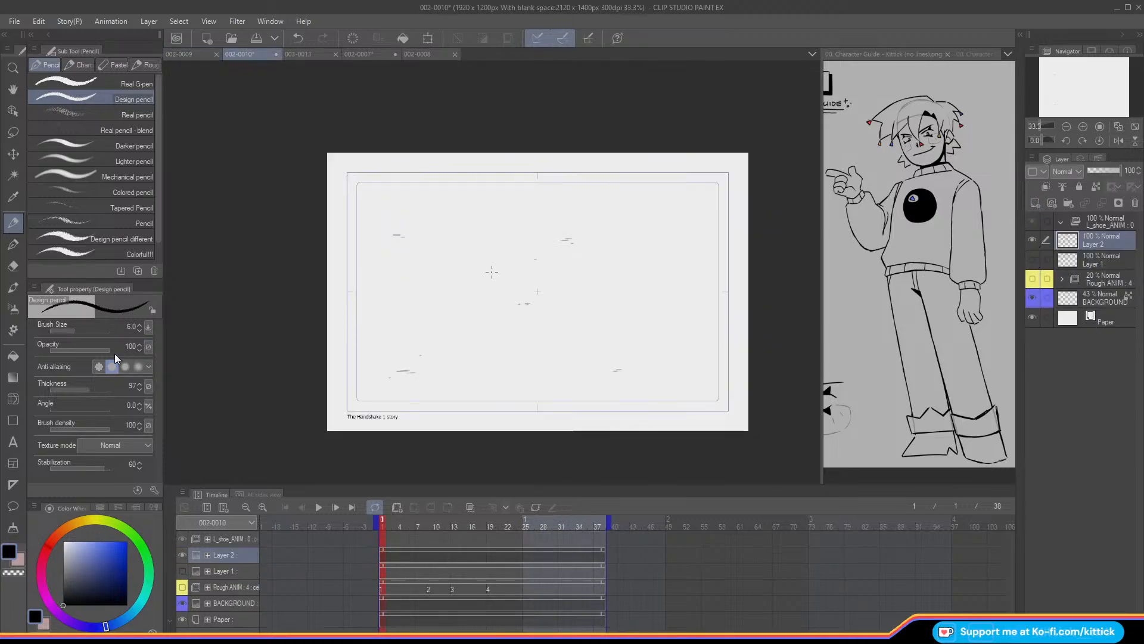
- Show the Rough ANIM folder again and trace the two trouser-leg lines above the left-hand boot on Layer 2
click(1083, 126)
click(1083, 126)
drag(1069, 82, 1069, 73)
click(1067, 126)
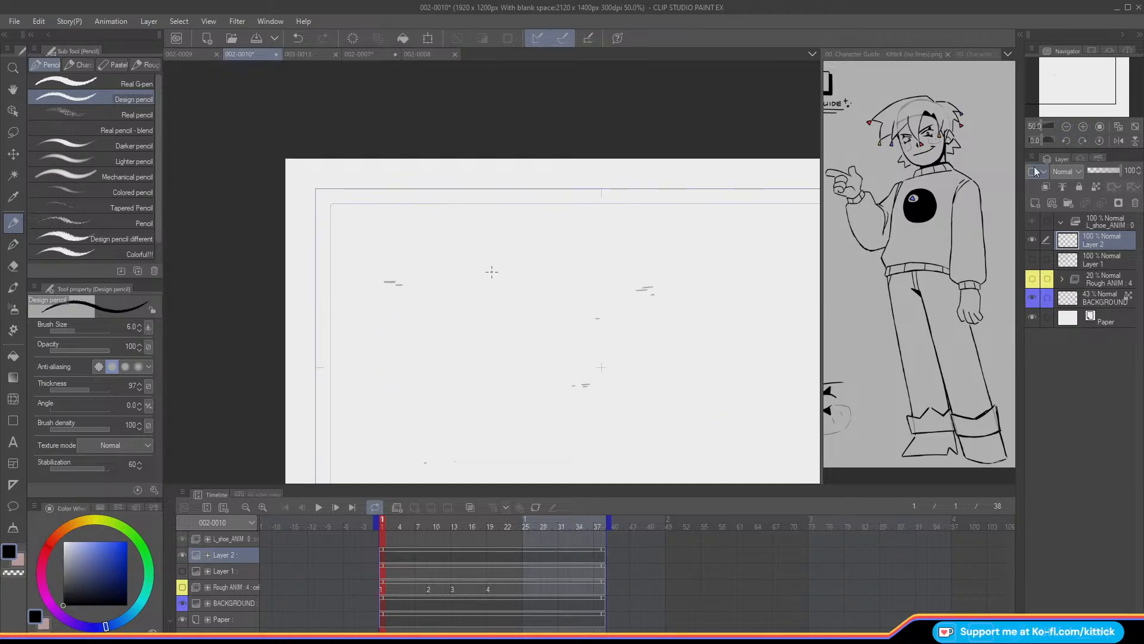
click(1032, 278)
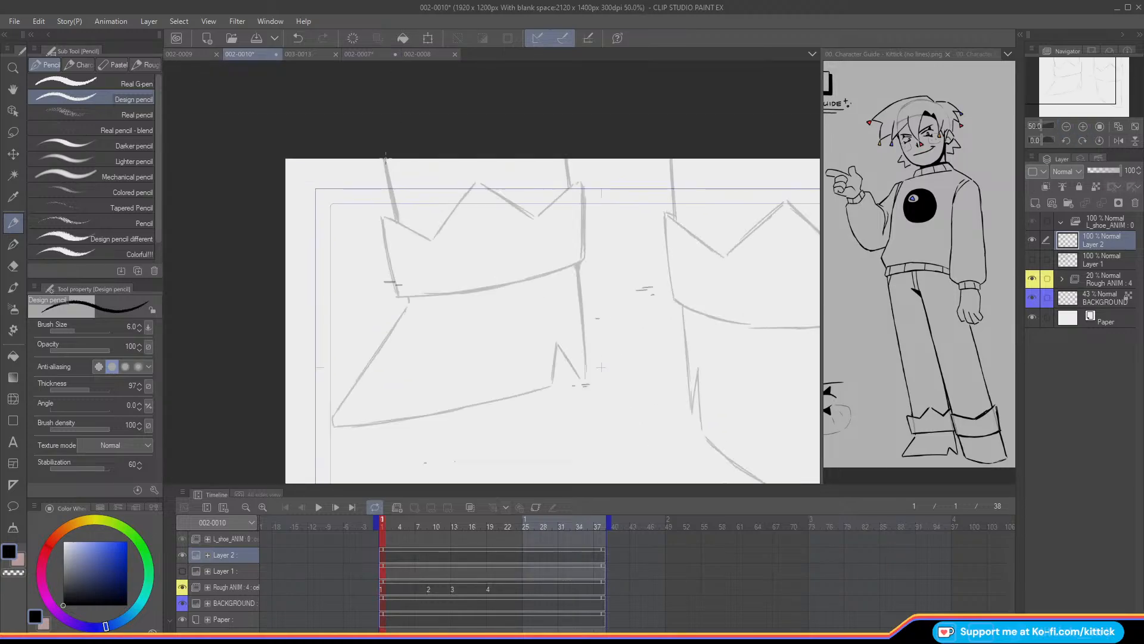
drag(385, 164, 399, 225)
key(ctrl+z)
drag(1051, 80, 1059, 83)
click(1083, 126)
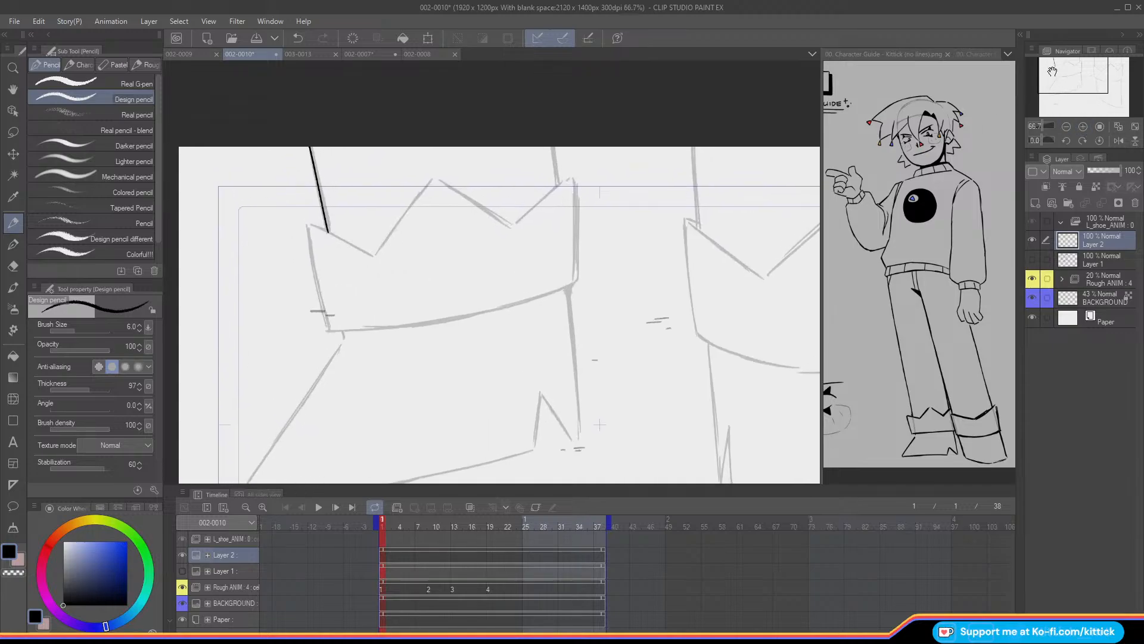
drag(556, 145, 558, 183)
key(ctrl+z)
- Trace the left-hand boot cuff's first peak and its outer left edge on Layer 2
drag(371, 254, 308, 225)
key(ctrl+z)
drag(374, 256, 308, 226)
drag(309, 227, 328, 315)
key(ctrl+z)
drag(309, 227, 328, 315)
key(ctrl+z)
drag(309, 227, 331, 327)
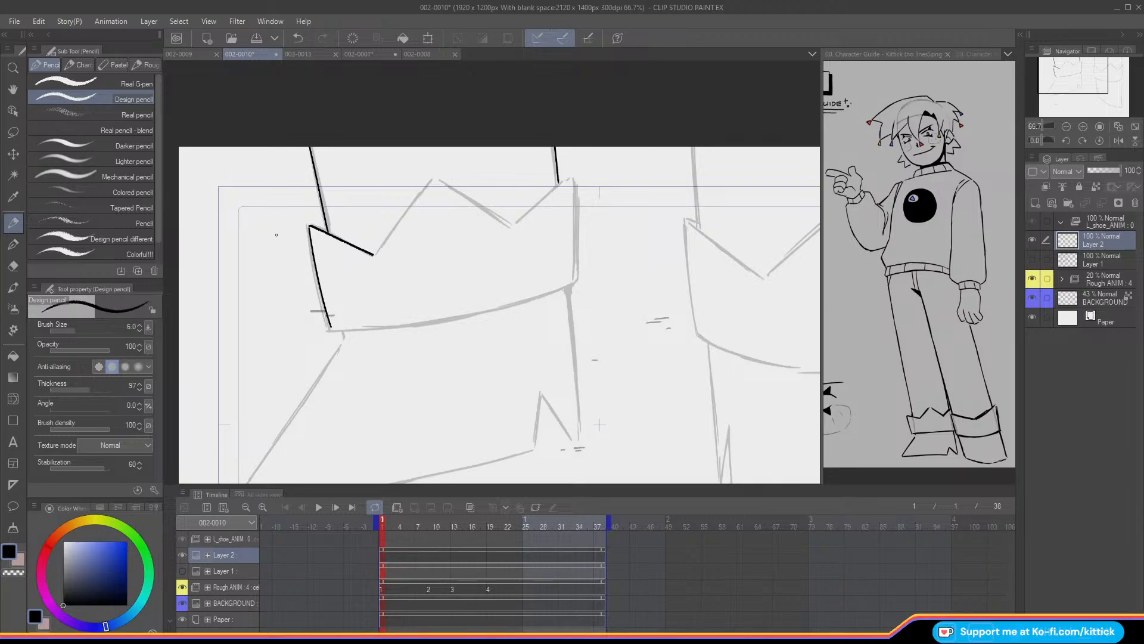
- Trace the rest of the cuff's zigzag top edge, from the first valley to the right-hand peak, on Layer 2
drag(511, 225, 438, 179)
key(ctrl+z)
mouse_move(512, 225)
mouse_down()
mouse_move(431, 179)
mouse_move(374, 254)
mouse_up()
drag(549, 194, 512, 226)
key(ctrl+z)
drag(568, 178, 513, 225)
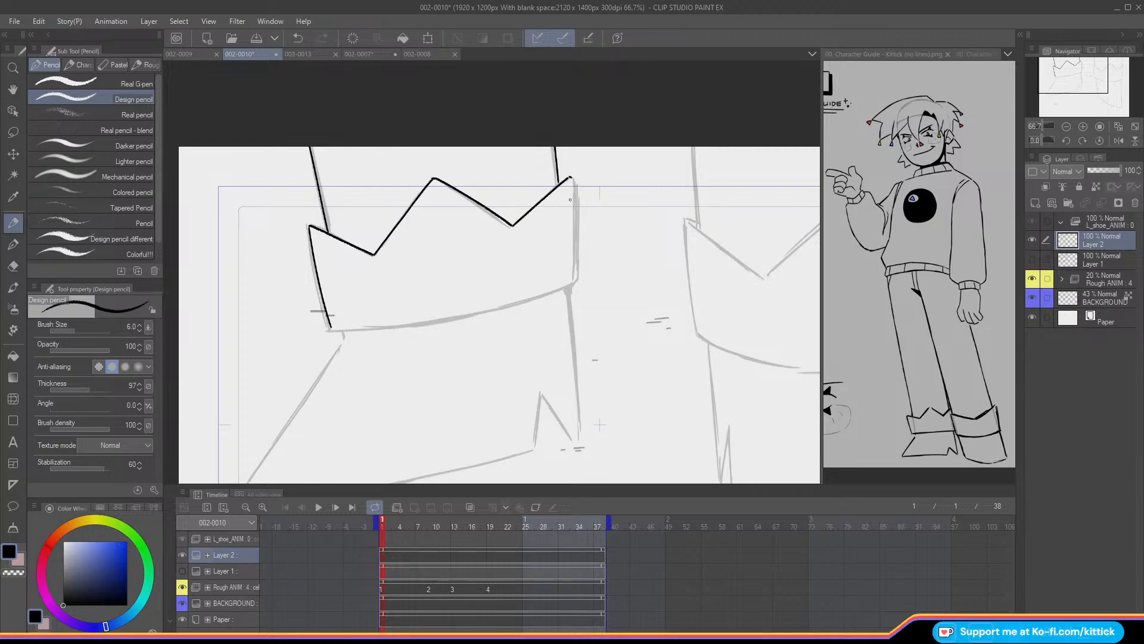
- Trace the left-hand boot cuff's right edge from the right-hand peak down to the bottom corner on Layer 2
drag(572, 178, 574, 271)
key(ctrl+z)
key(ctrl+z)
drag(572, 179, 573, 284)
drag(563, 178, 569, 152)
key(ctrl+z)
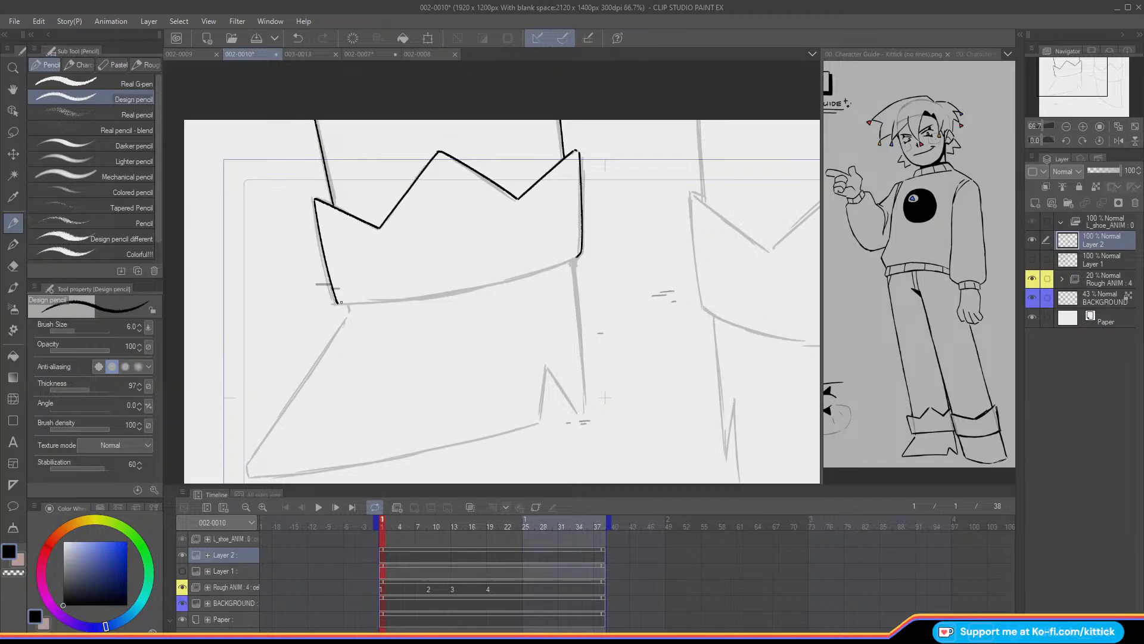
- Trace the left-hand boot cuff's curved bottom edge from its left corner to its right corner
drag(337, 303, 557, 263)
key(ctrl+z)
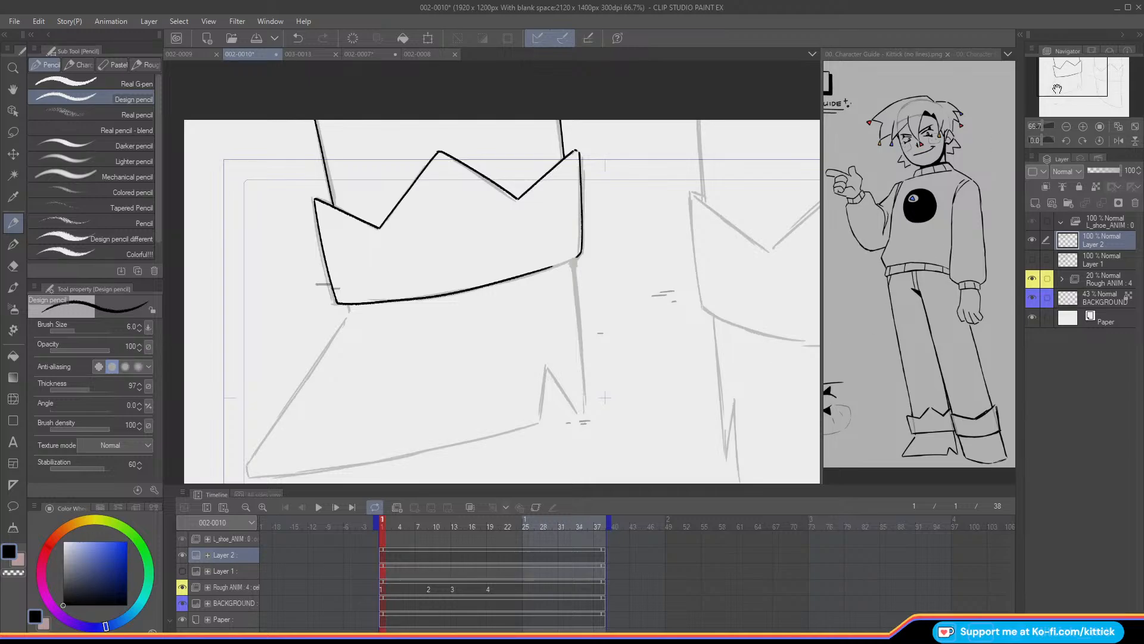
drag(1056, 88, 1050, 88)
key(ctrl+z)
mouse_move(391, 304)
mouse_down()
mouse_move(536, 286)
mouse_move(625, 256)
mouse_up()
key(ctrl+z)
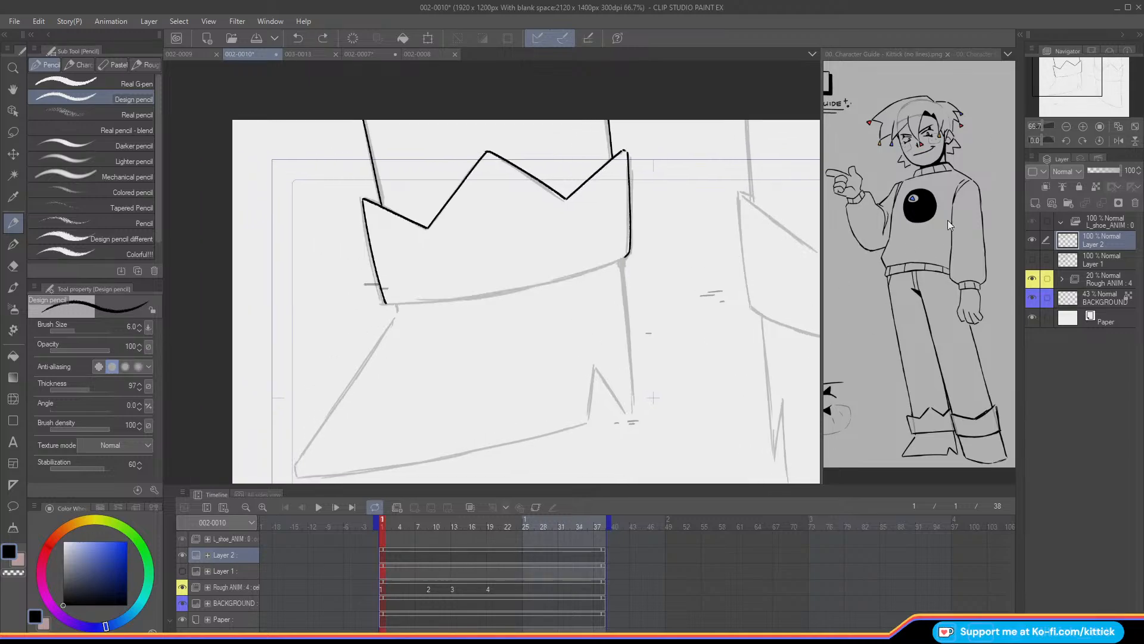
drag(1056, 84, 1057, 86)
mouse_move(376, 276)
mouse_down()
mouse_move(506, 266)
mouse_move(615, 234)
mouse_up()
key(ctrl+z)
drag(391, 276, 617, 229)
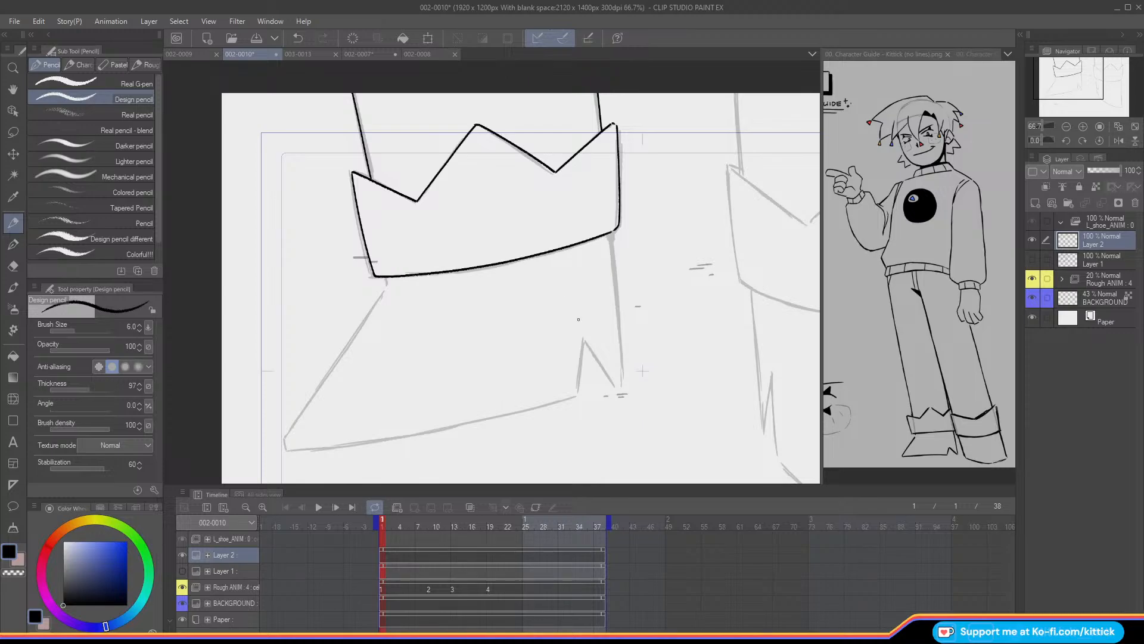
- Trace the left-hand boot's back edge down to the heel and the slanted heel side of the sole notch
click(1118, 140)
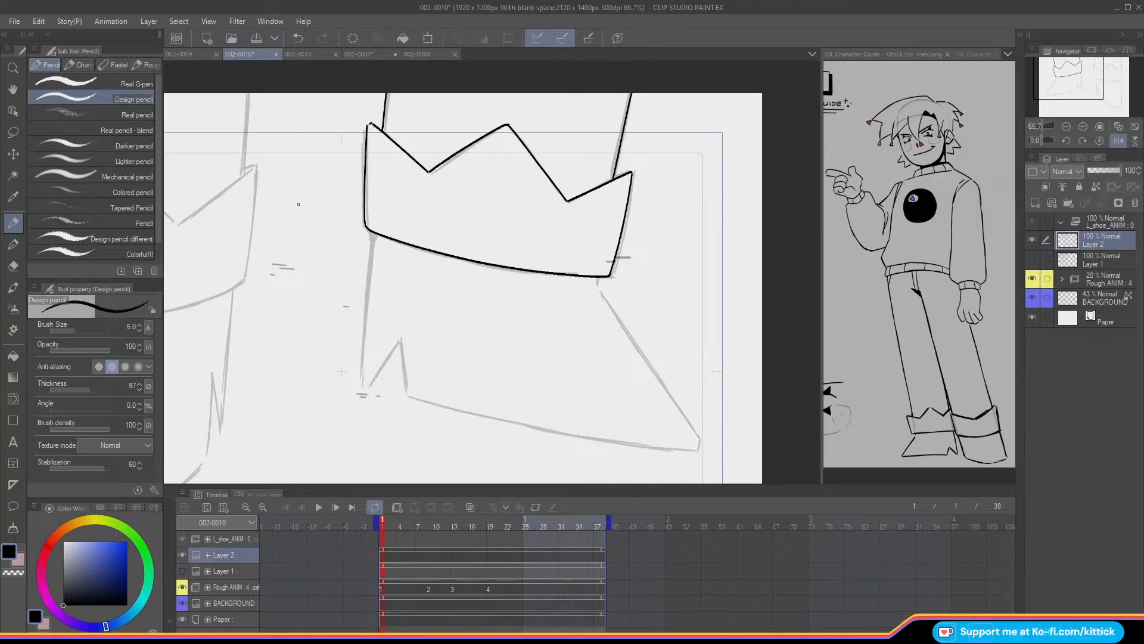
click(1118, 140)
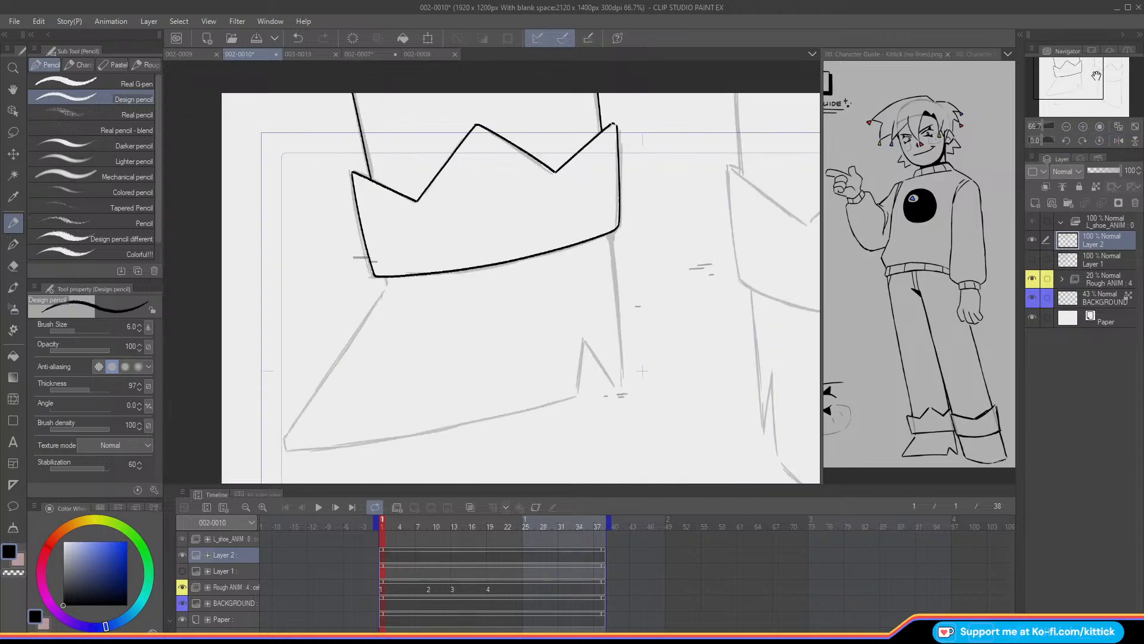
drag(610, 232, 619, 295)
key(ctrl+z)
drag(610, 233, 618, 312)
key(ctrl+z)
drag(610, 233, 622, 388)
drag(584, 340, 619, 387)
key(ctrl+z)
drag(585, 342, 619, 388)
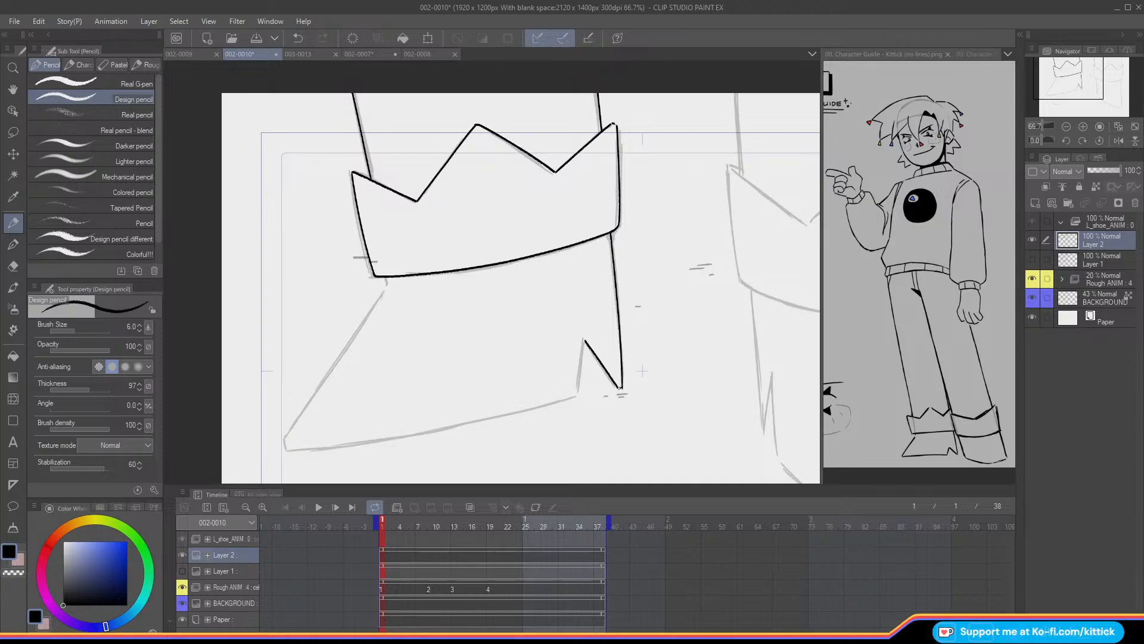
- Trace the left-hand boot's front edge from the short ankle line below the cuff down to the toe
drag(394, 202, 527, 137)
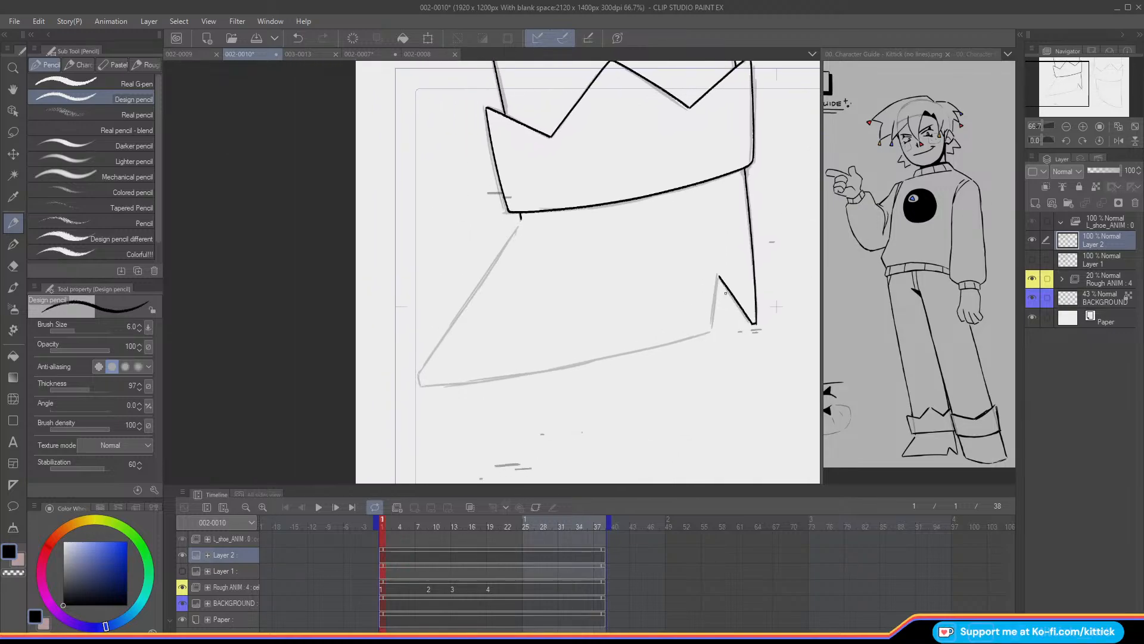
click(1115, 143)
click(1064, 95)
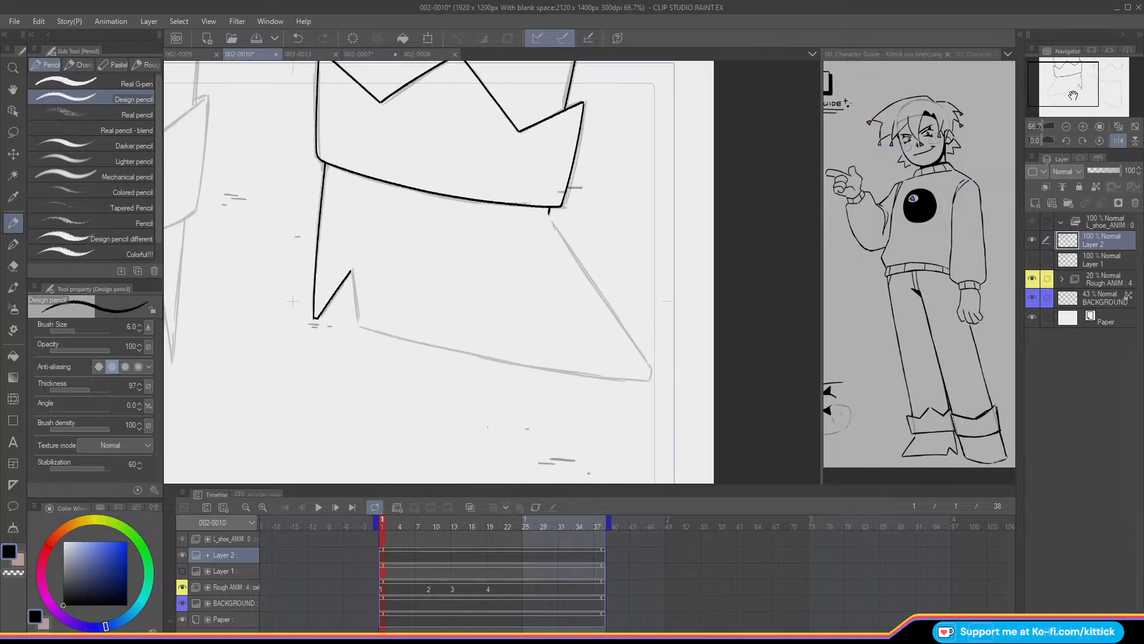
click(1064, 141)
click(1065, 141)
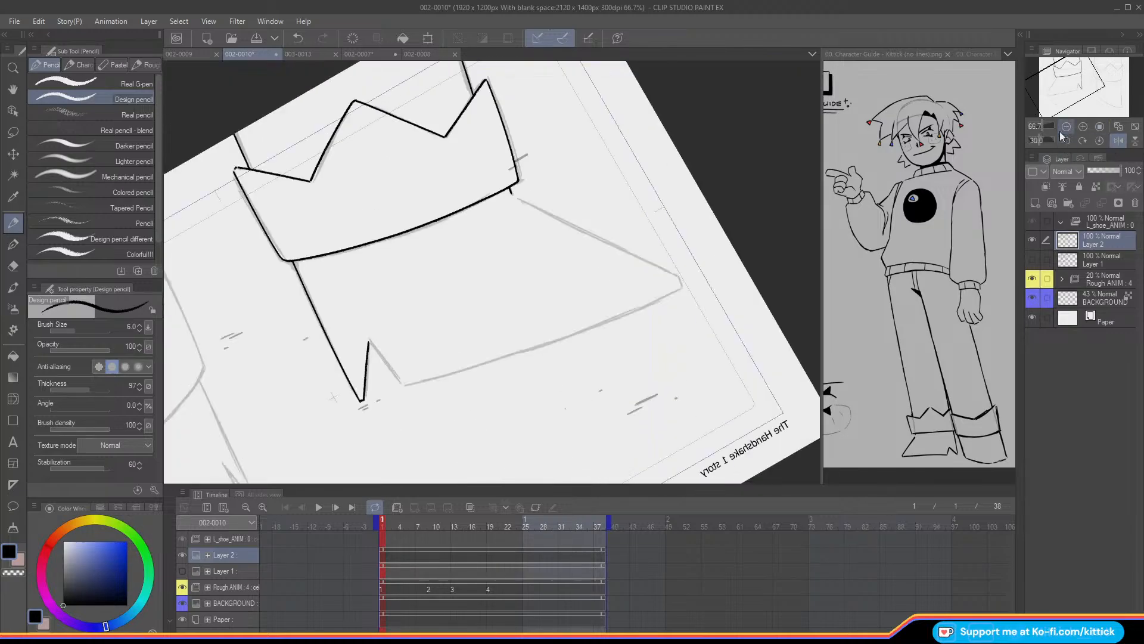
click(1113, 143)
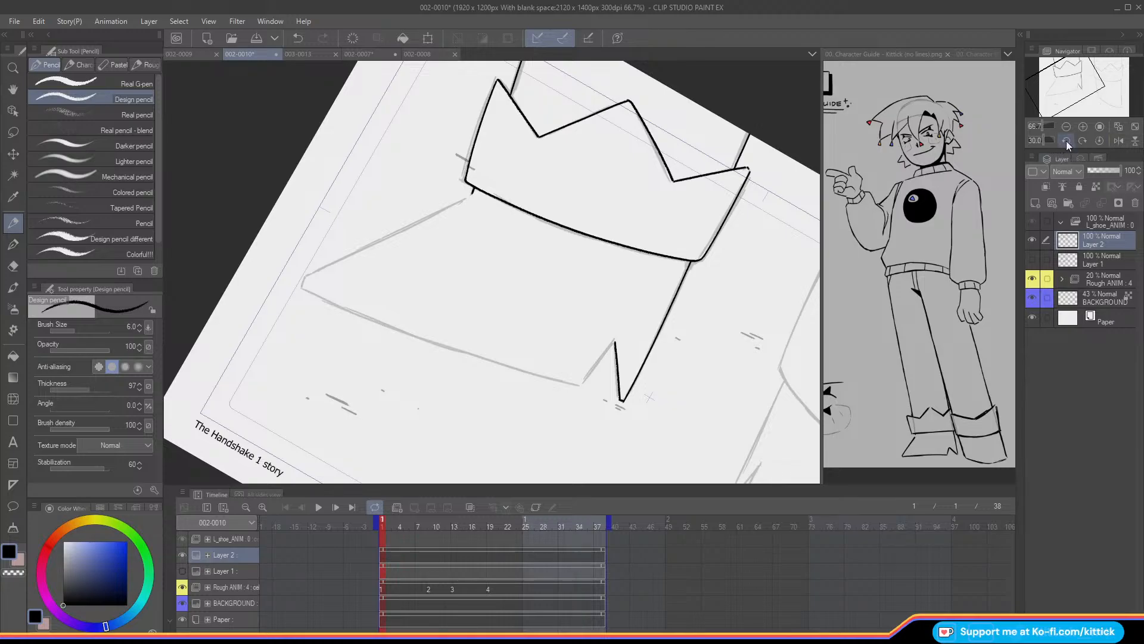
click(1066, 141)
click(1066, 141)
click(1066, 141)
click(1067, 141)
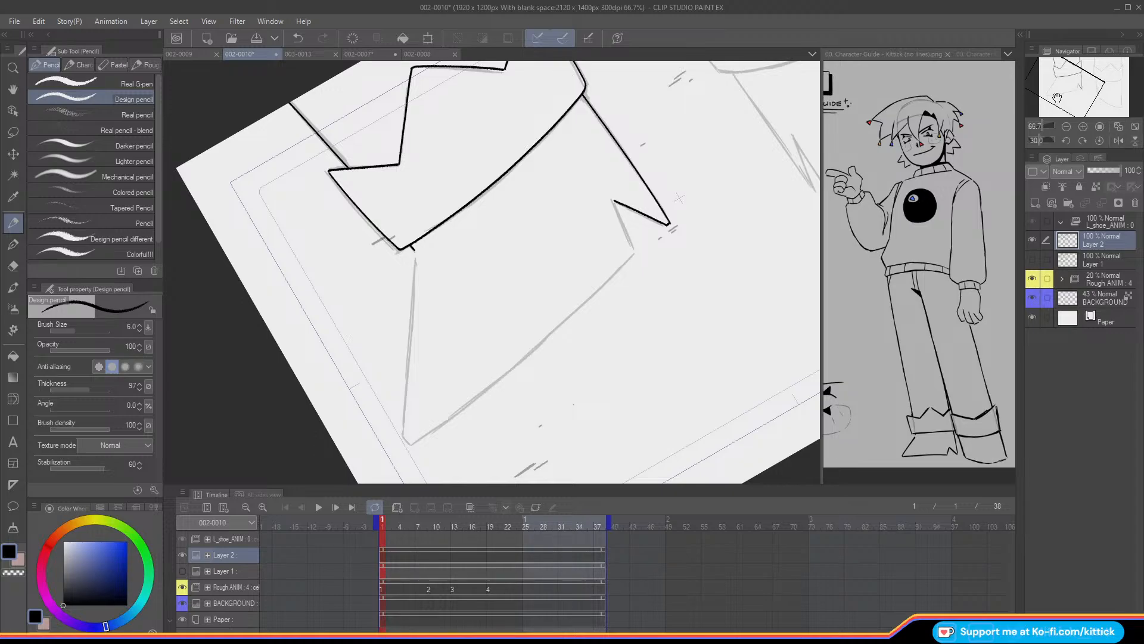
drag(1044, 88, 1046, 93)
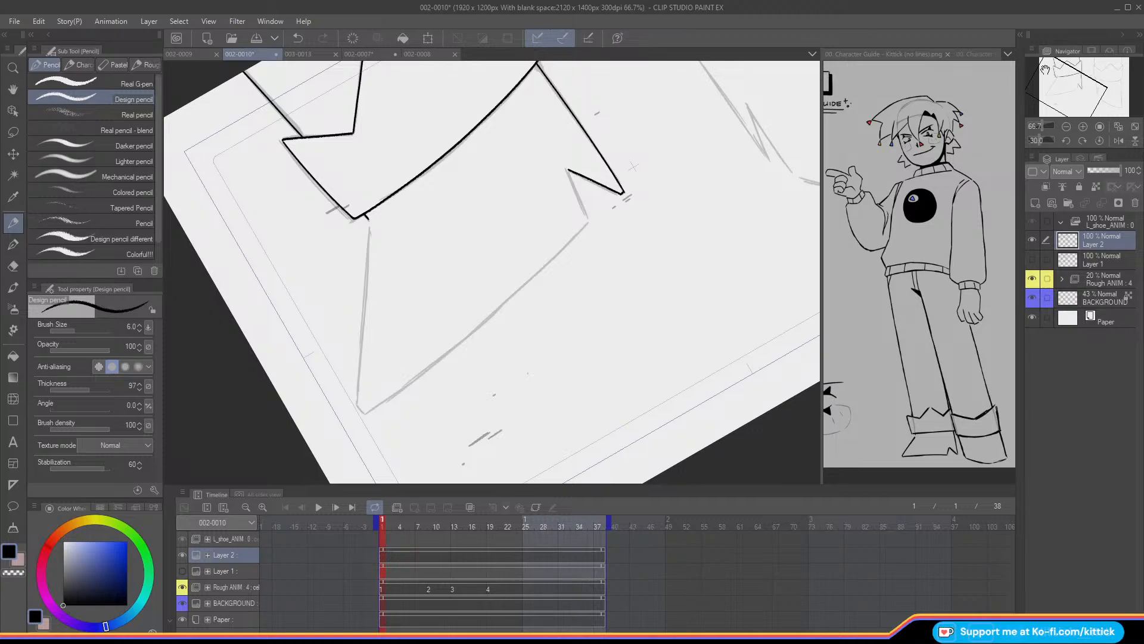
drag(369, 226, 365, 275)
key(ctrl+z)
drag(370, 225, 358, 405)
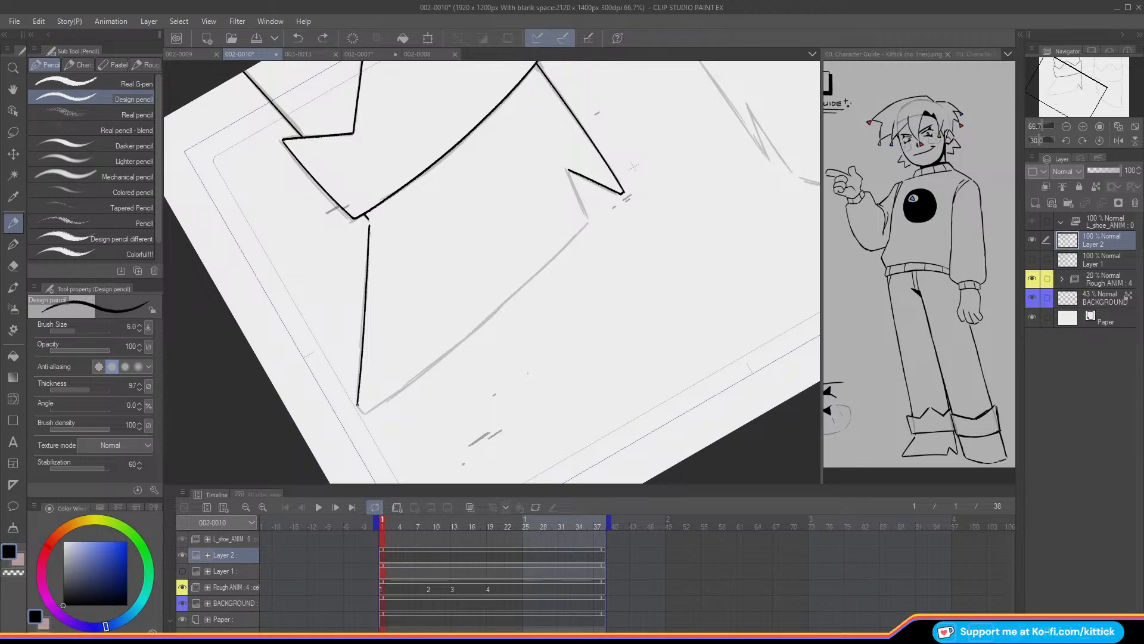
- Trace the left-hand boot's sole from the toe to the heel notch, and close the notch's inner side
click(1094, 143)
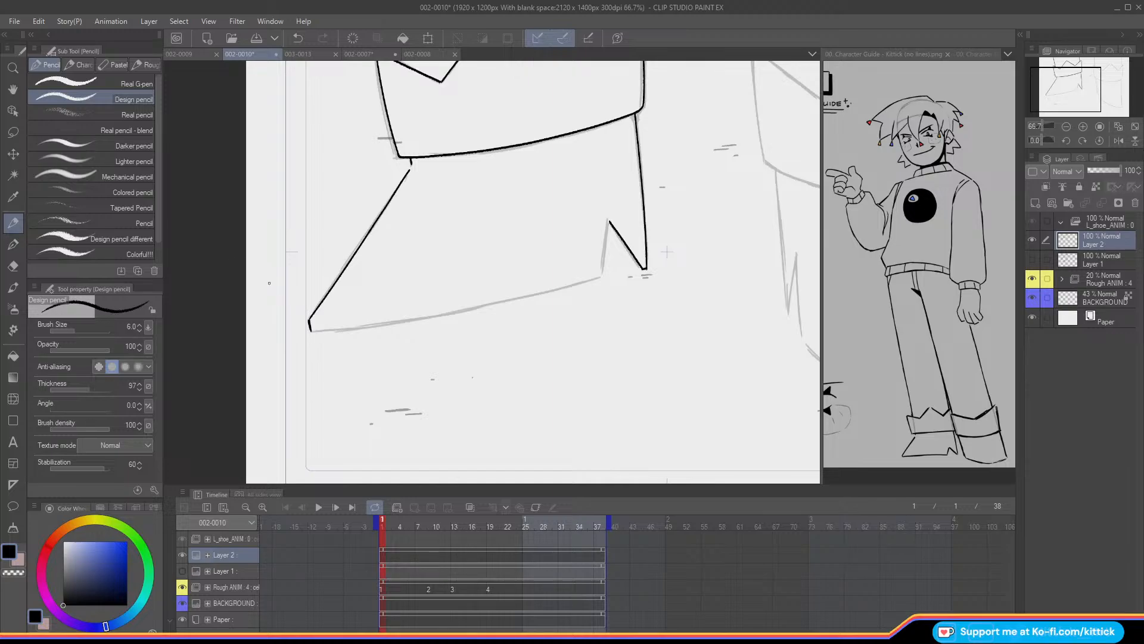
mouse_move(310, 330)
mouse_down()
mouse_move(405, 322)
mouse_move(601, 276)
mouse_up()
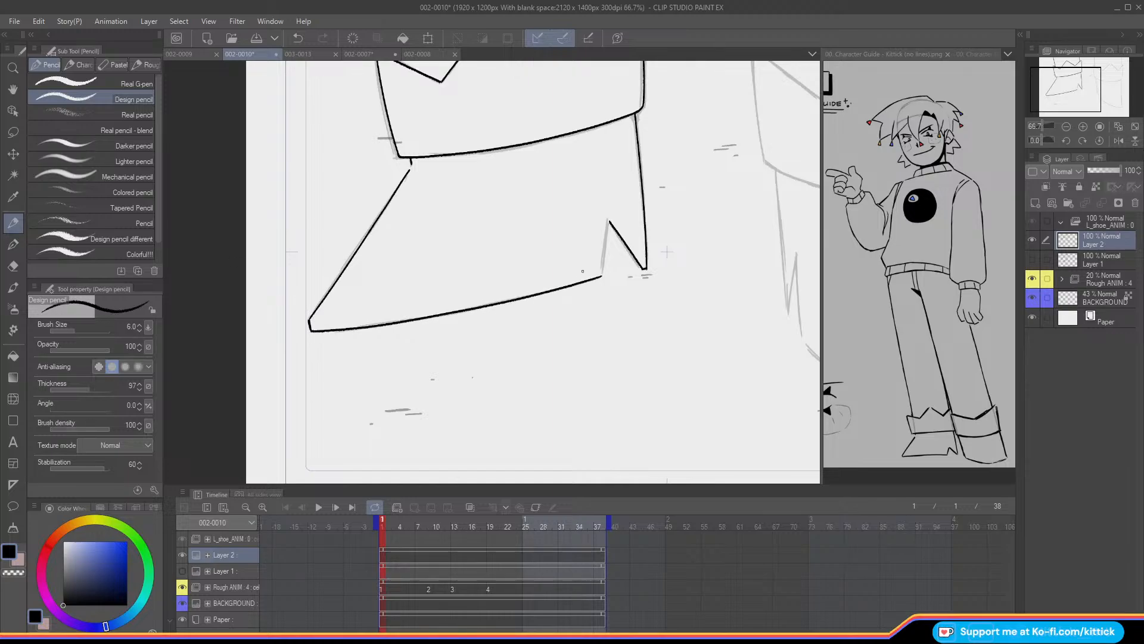
drag(607, 221, 602, 273)
key(ctrl+z)
mouse_move(1062, 97)
mouse_down()
mouse_move(1067, 78)
mouse_move(1075, 106)
mouse_up()
click(1066, 126)
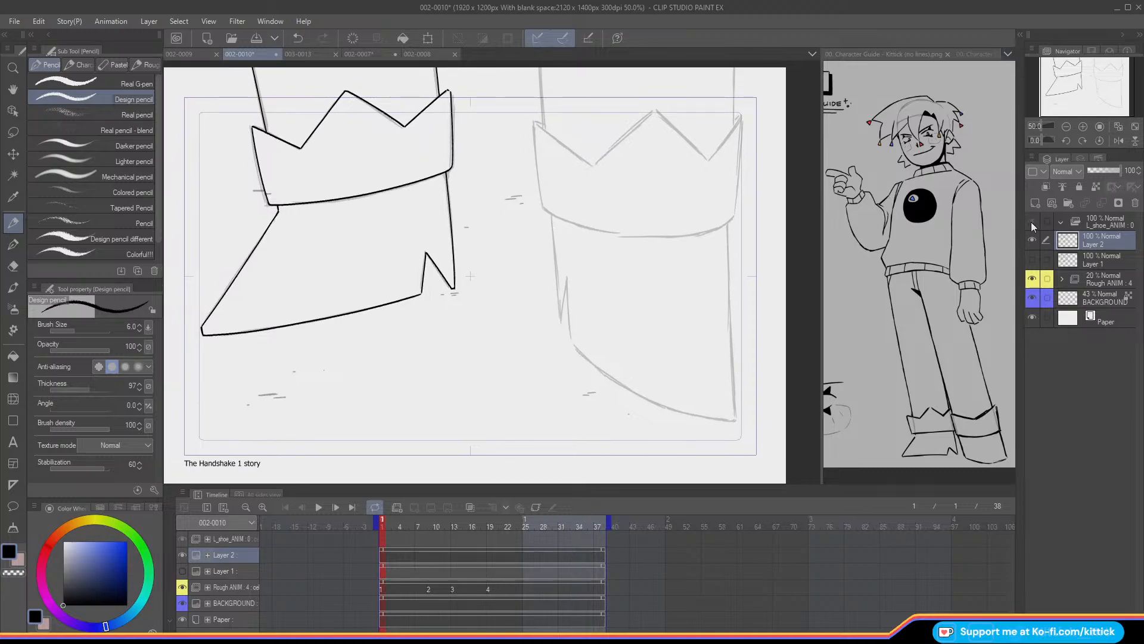
- Hide the Rough ANIM folder and redraw the left-hand boot cuff's right edge with a sharper bottom corner
click(1033, 278)
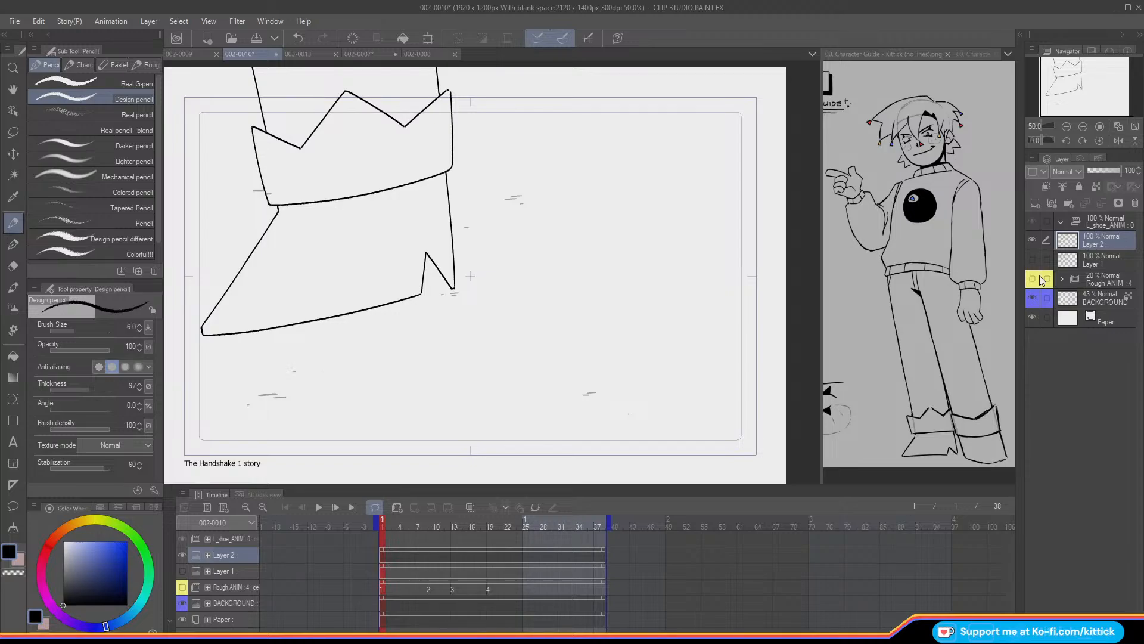
click(1118, 140)
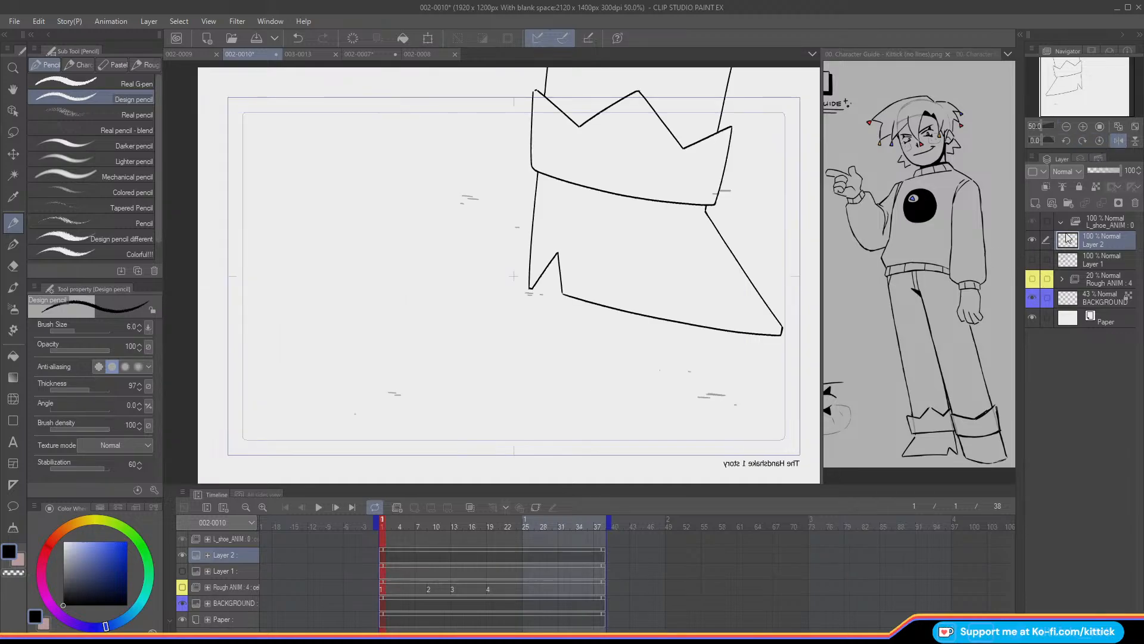
drag(534, 91, 531, 165)
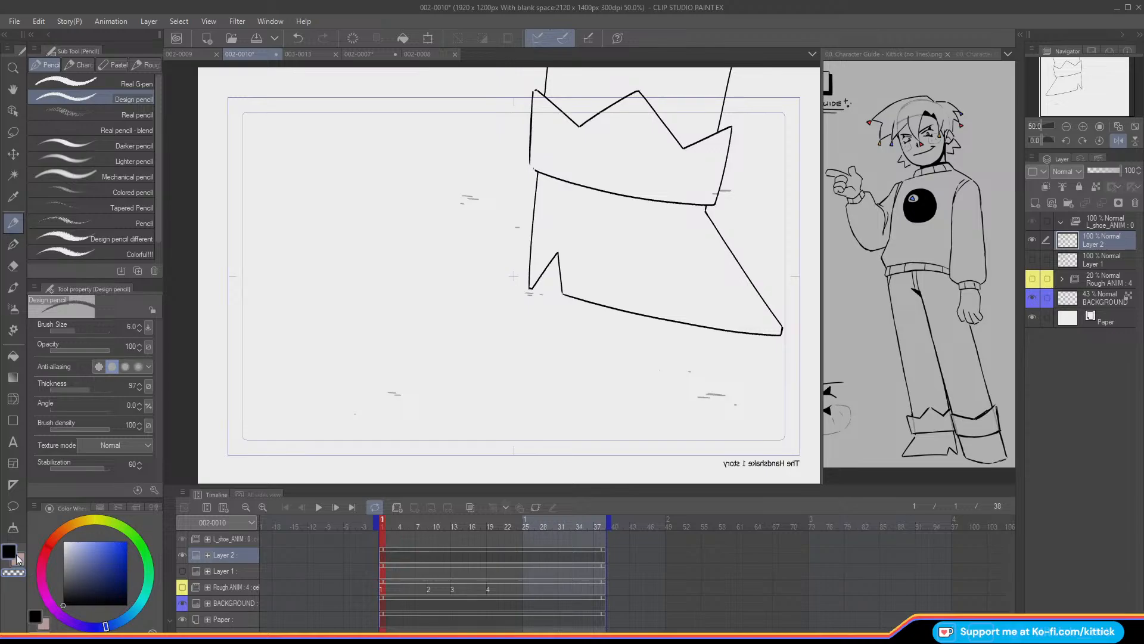
key(ctrl+z)
drag(530, 166, 537, 171)
key(ctrl+z)
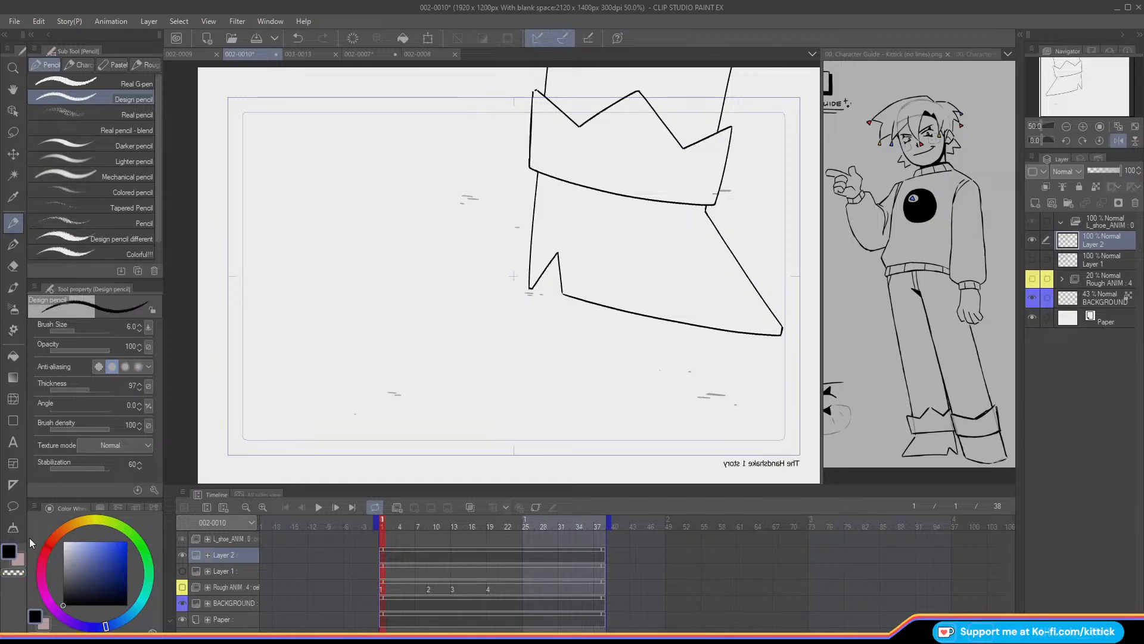
click(1117, 141)
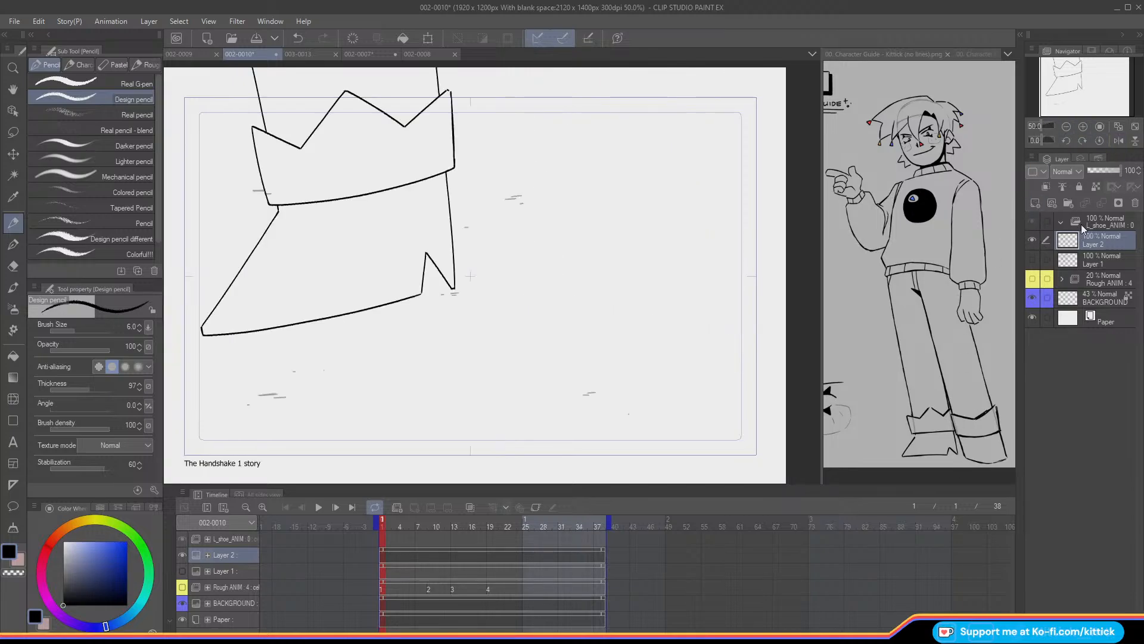
- Delete Layer 1 and rename Layer 2 as R_shoe
click(1080, 260)
click(1135, 203)
click(1083, 242)
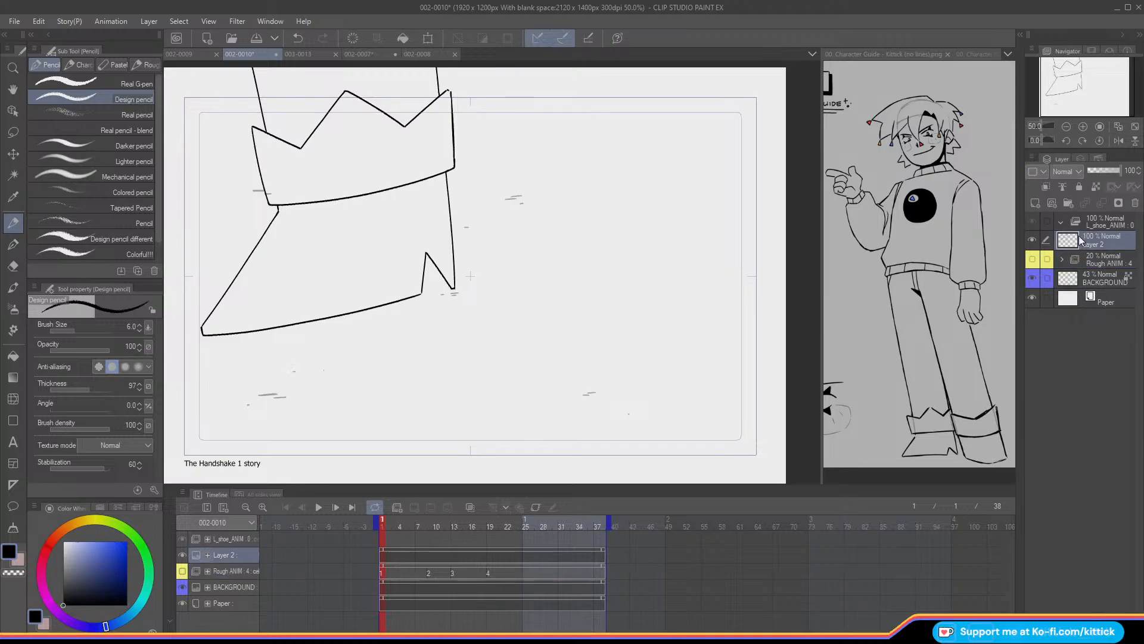
text(R_shoe)
key(Return)
- Add a new animation cel at frame 1 of the L_shoe_ANIM folder and show the Rough ANIM folder
click(1084, 222)
click(397, 507)
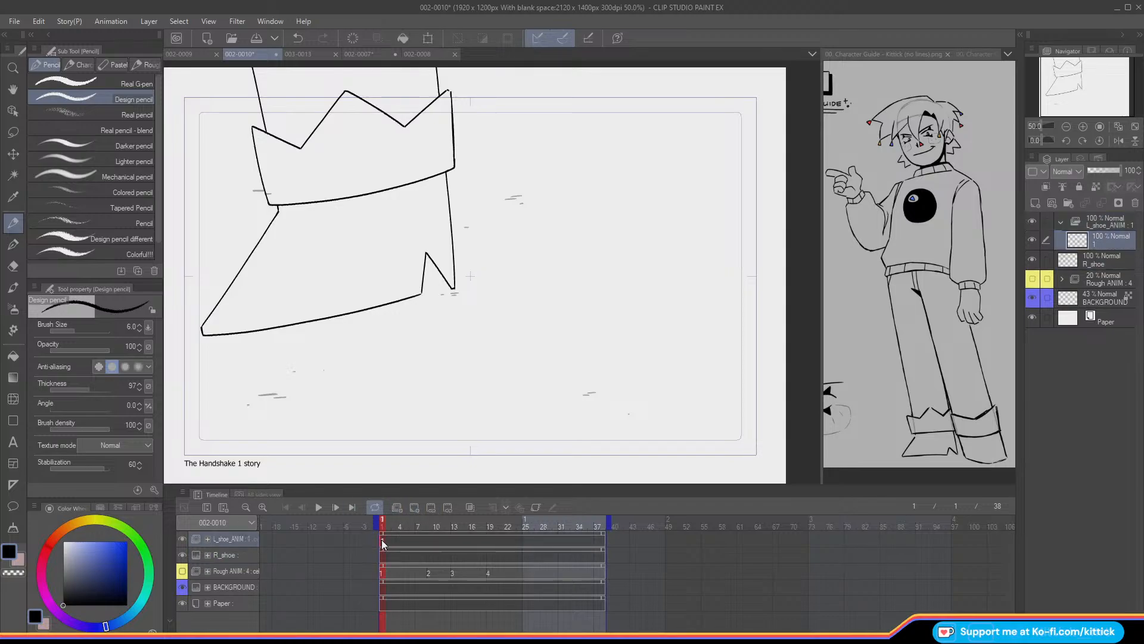
click(1033, 277)
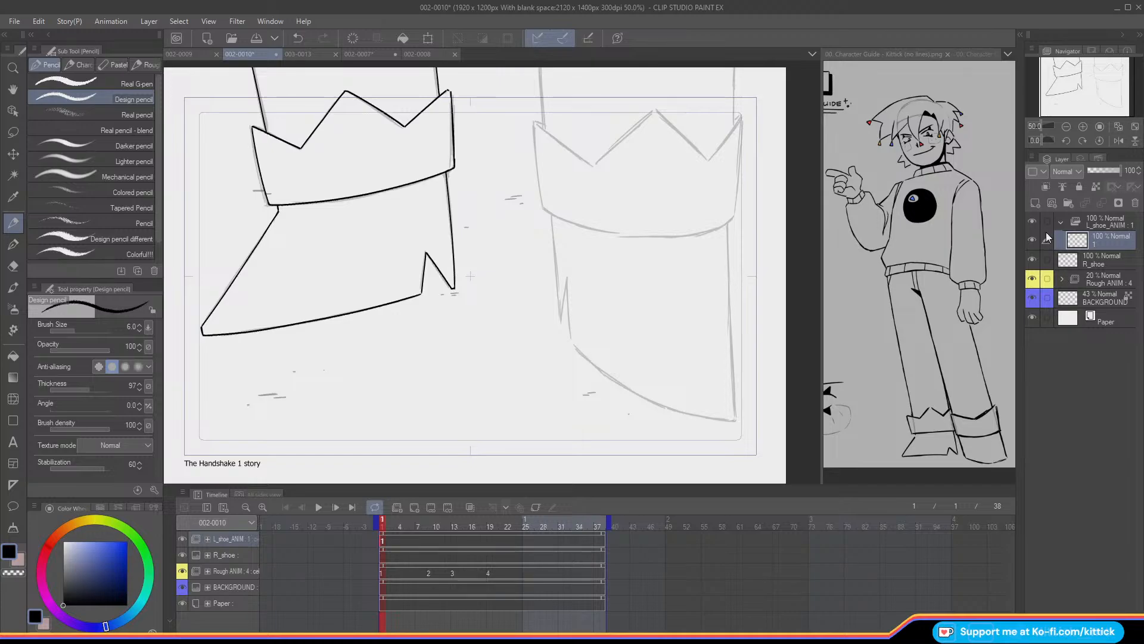
- Trace the two trouser-leg lines above the right-hand boot on cel 1 of L_shoe_ANIM
drag(733, 68, 735, 123)
key(ctrl+z)
drag(735, 67, 733, 117)
drag(540, 68, 543, 128)
key(ctrl+z)
drag(540, 67, 543, 127)
key(ctrl+z)
drag(541, 67, 544, 123)
key(ctrl+z)
drag(540, 68, 543, 127)
key(ctrl+z)
click(1118, 145)
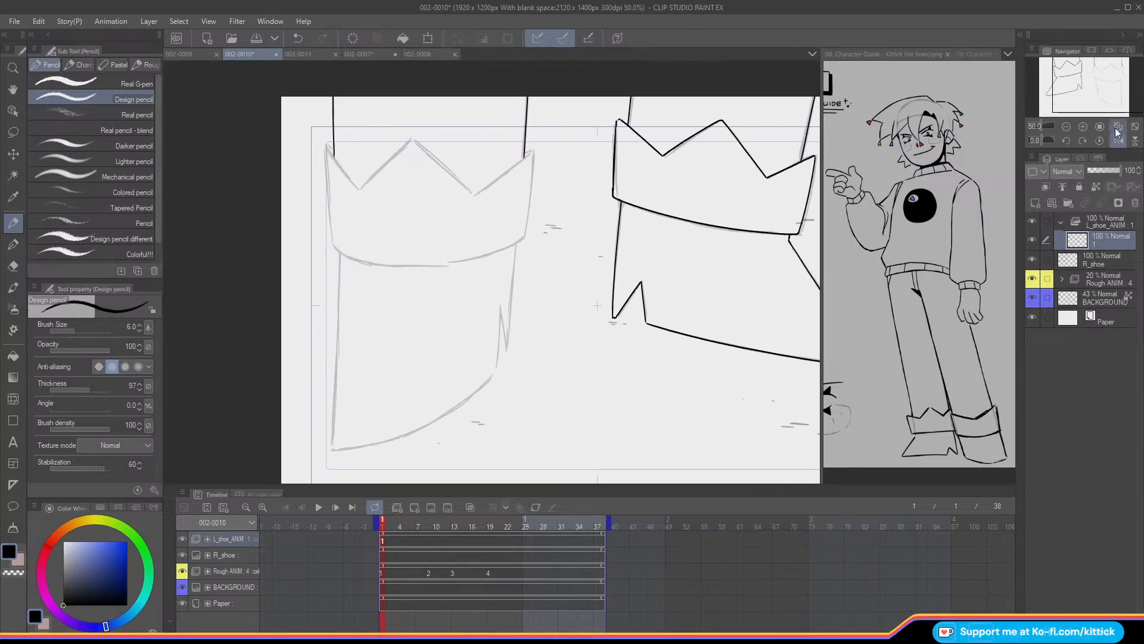
click(1117, 141)
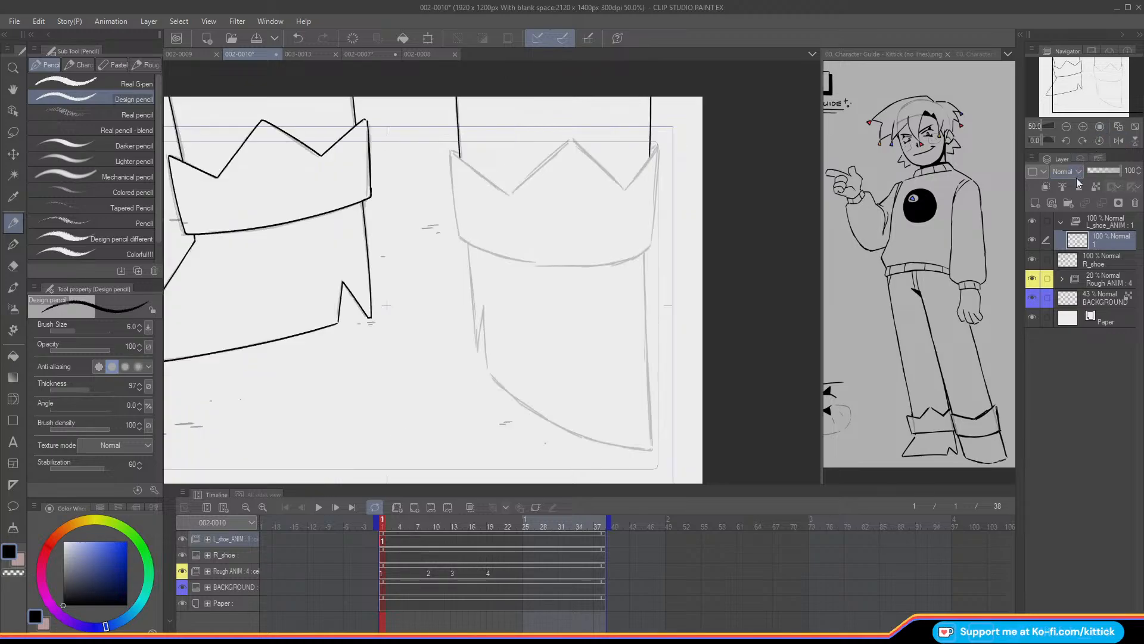
- Trace both slopes of the middle peak on the right-hand boot's cuff
click(1084, 127)
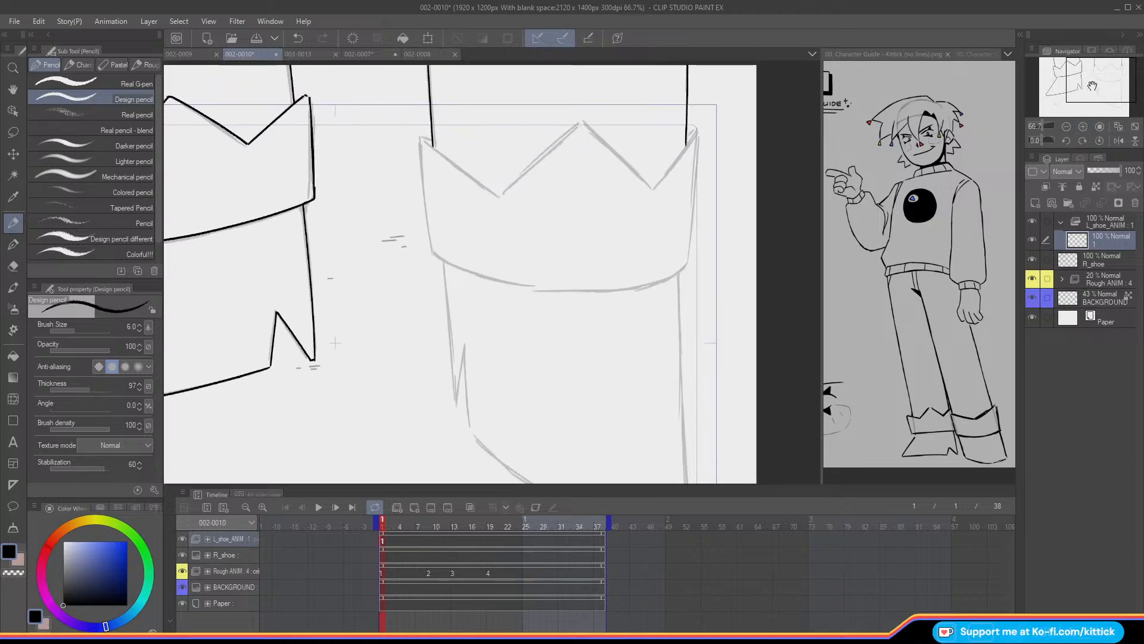
drag(624, 202, 554, 140)
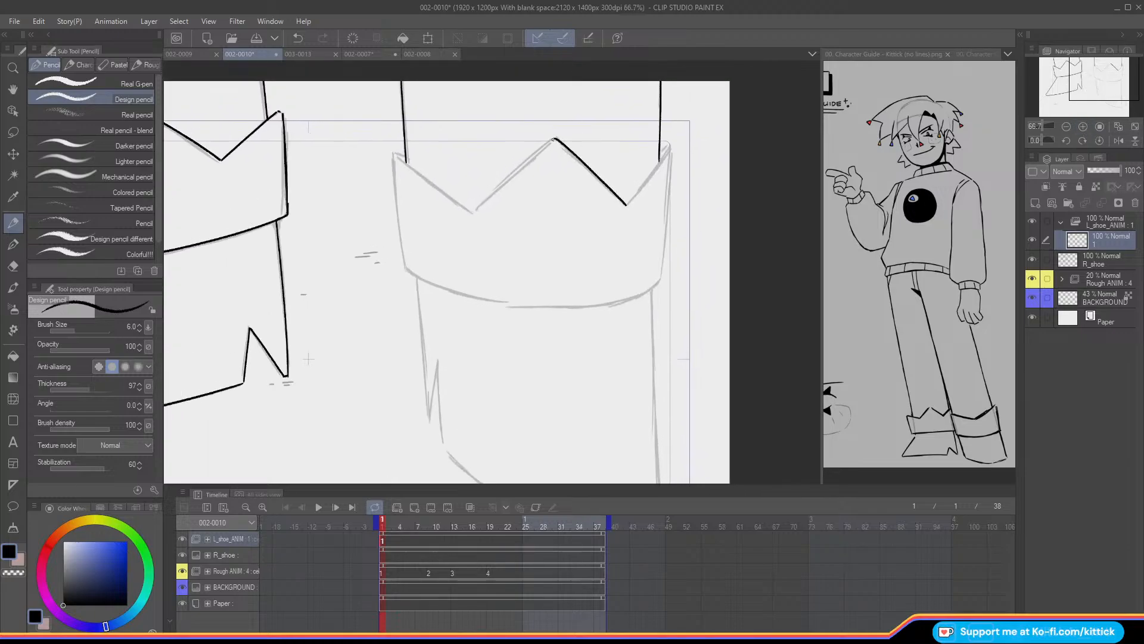
drag(555, 139, 473, 209)
- Trace the right-hand boot cuff's outer right edge and its right-hand peak down to the neighbouring valley
mouse_move(660, 156)
mouse_down()
mouse_move(669, 146)
mouse_move(659, 280)
mouse_up()
key(ctrl+z)
drag(669, 187, 659, 281)
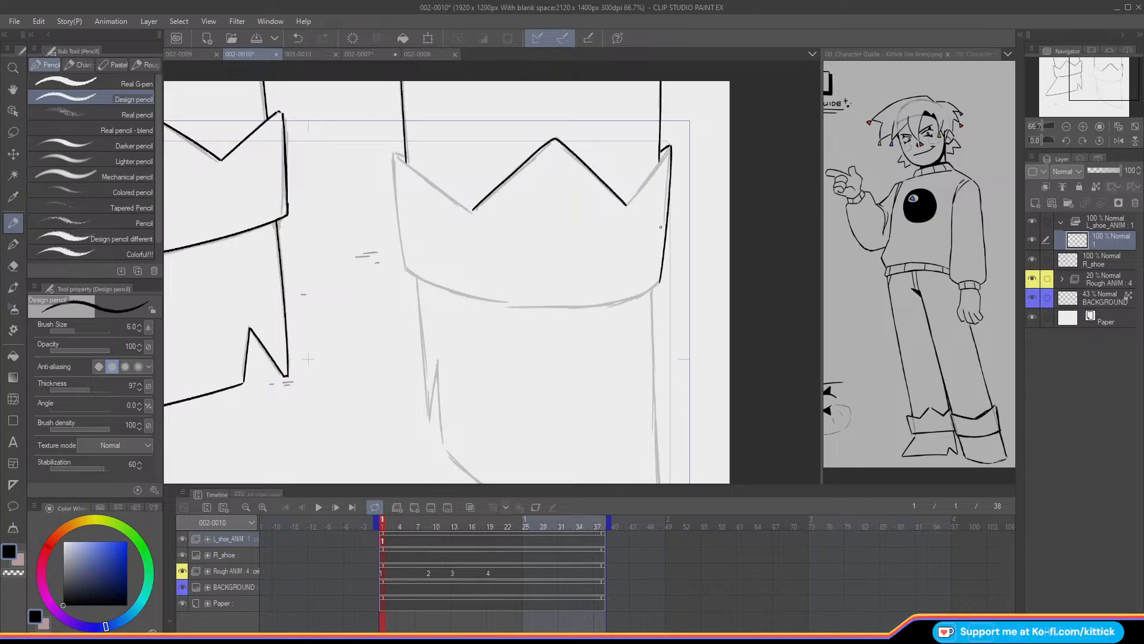
drag(669, 149, 636, 196)
key(ctrl+z)
drag(669, 149, 633, 197)
key(ctrl+z)
drag(668, 149, 629, 202)
- Trace the right-hand boot cuff's left-hand peak down to its valley, and the cuff's outer left edge
drag(1076, 74, 1066, 73)
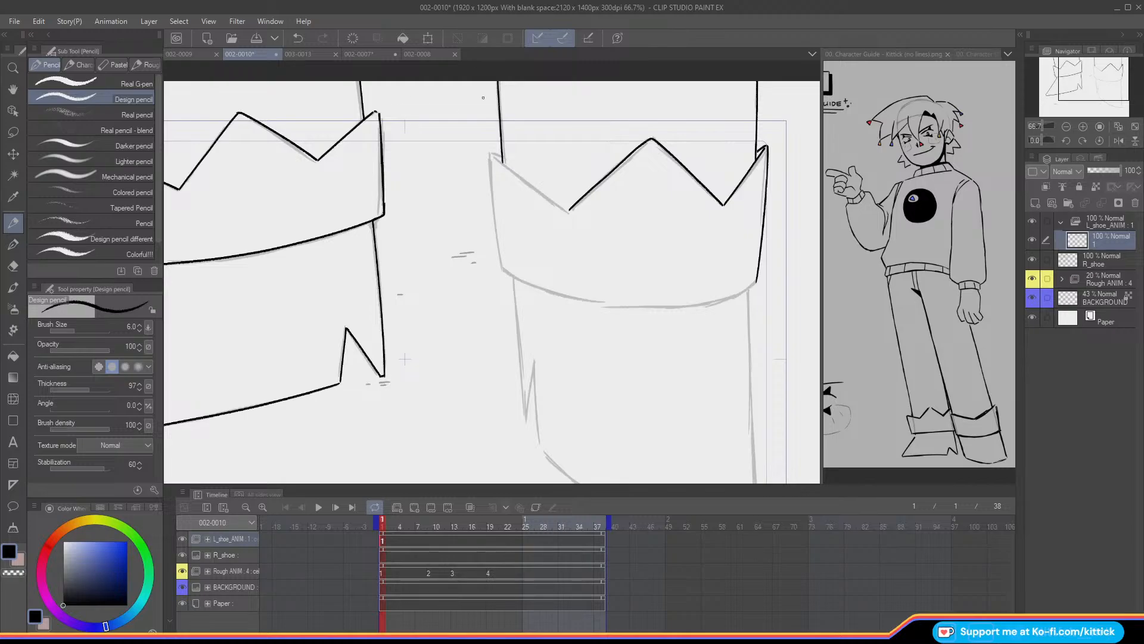
drag(490, 153, 570, 209)
key(ctrl+z)
drag(494, 157, 568, 208)
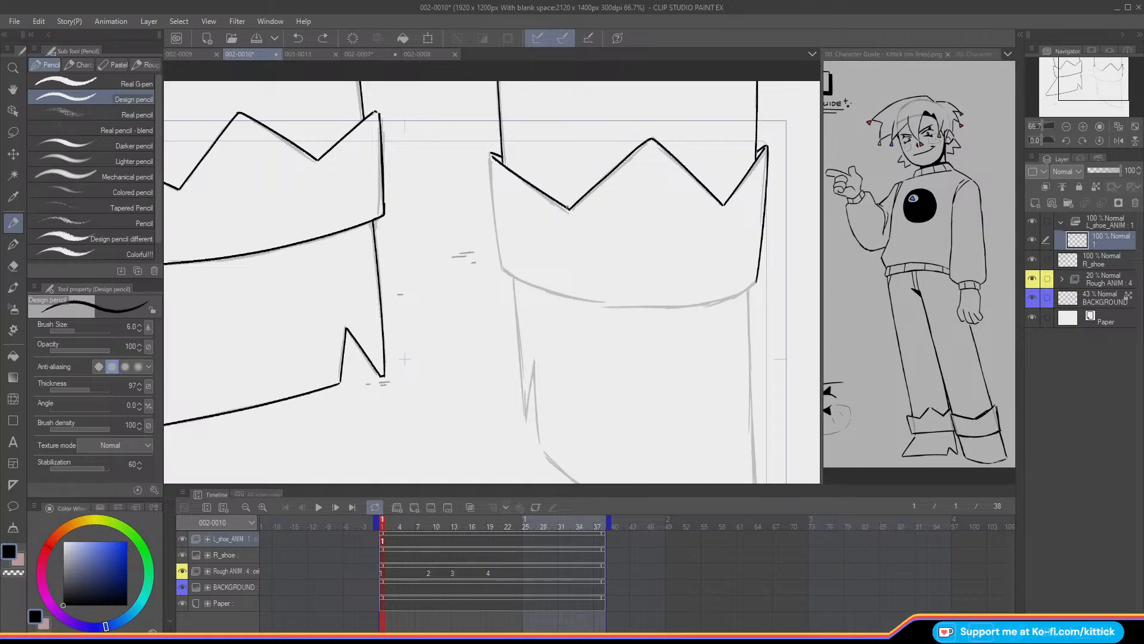
click(1119, 140)
drag(492, 155, 484, 246)
key(ctrl+z)
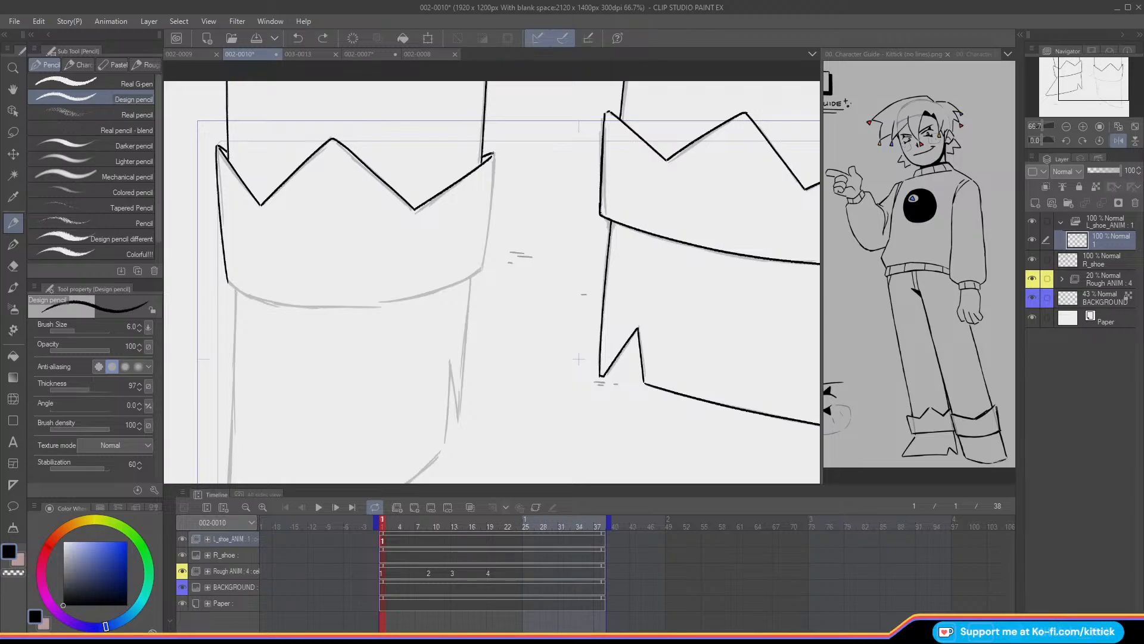
drag(494, 154, 486, 238)
key(ctrl+z)
drag(493, 156, 482, 271)
mouse_move(1082, 89)
mouse_down()
mouse_move(1072, 93)
mouse_move(1097, 87)
mouse_up()
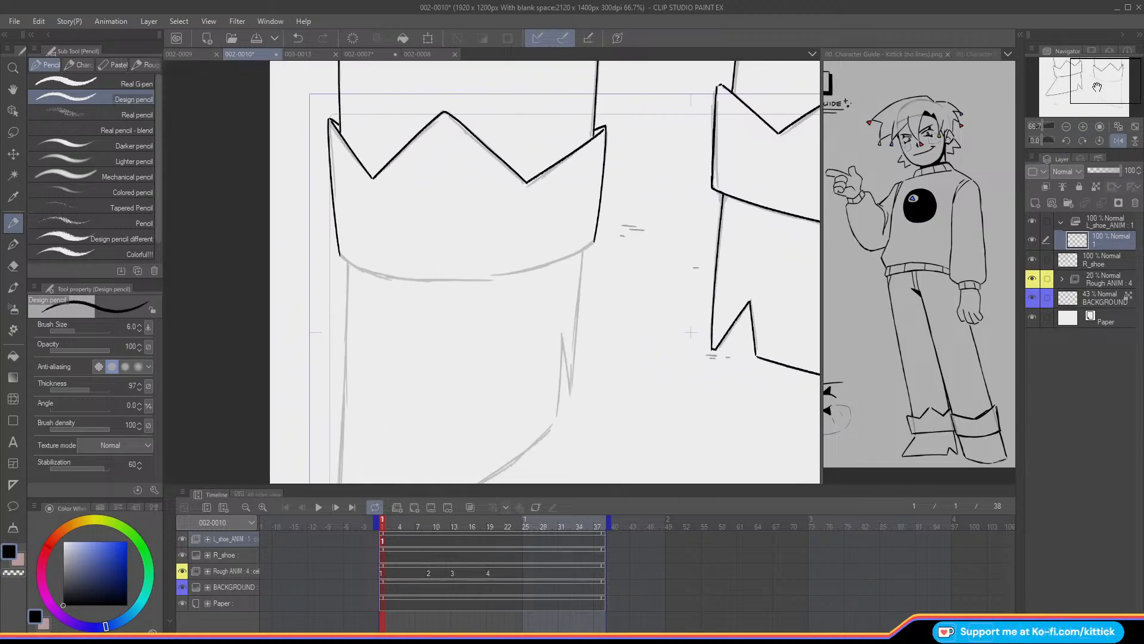
- Trace the curved lower edge of the right-hand boot's cuff from corner to corner
drag(339, 254, 360, 269)
click(1103, 141)
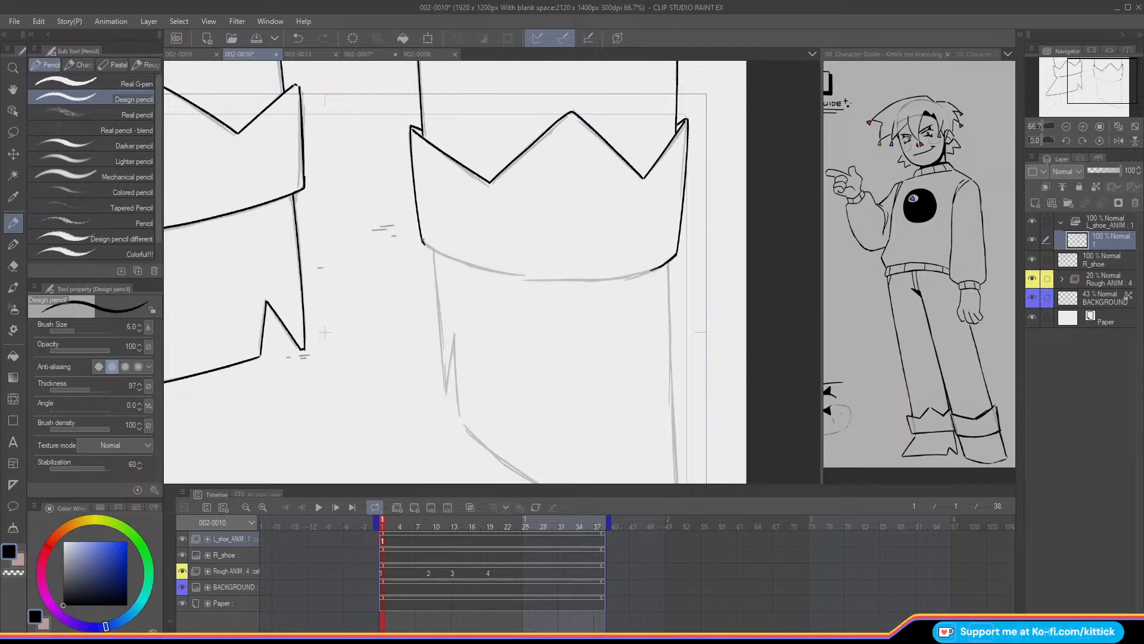
drag(433, 248, 527, 276)
drag(524, 278, 655, 270)
key(ctrl+z)
drag(521, 277, 631, 269)
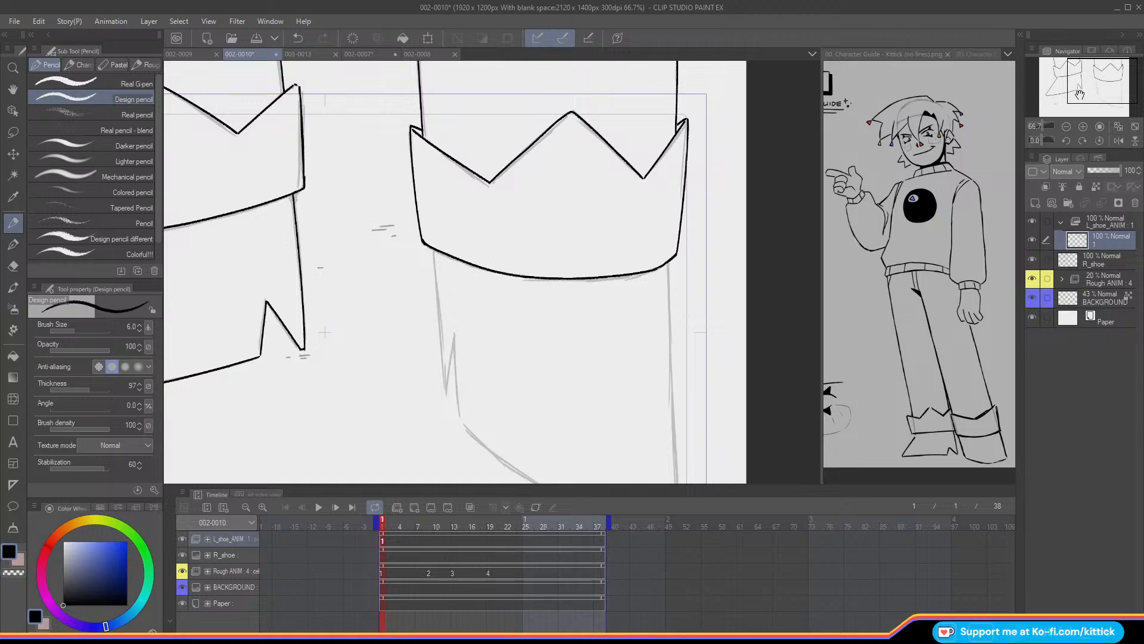
- Trace the right-hand boot's left side from the cuff to the notch's lower point, and the line rising to the notch's peak
drag(1081, 82, 1082, 88)
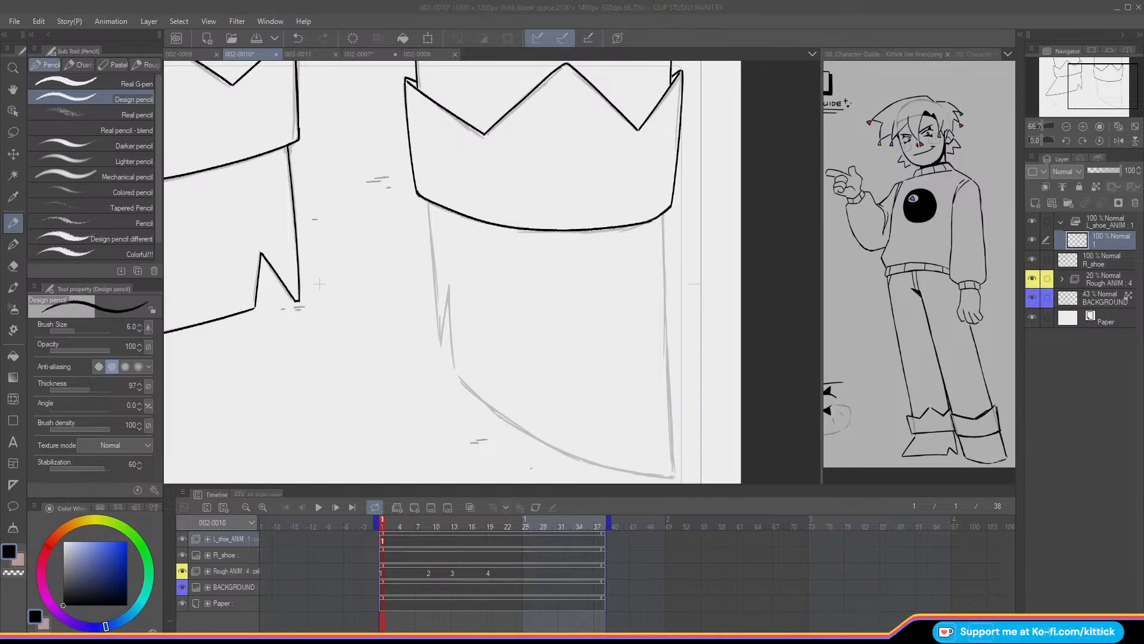
drag(1076, 87, 1073, 86)
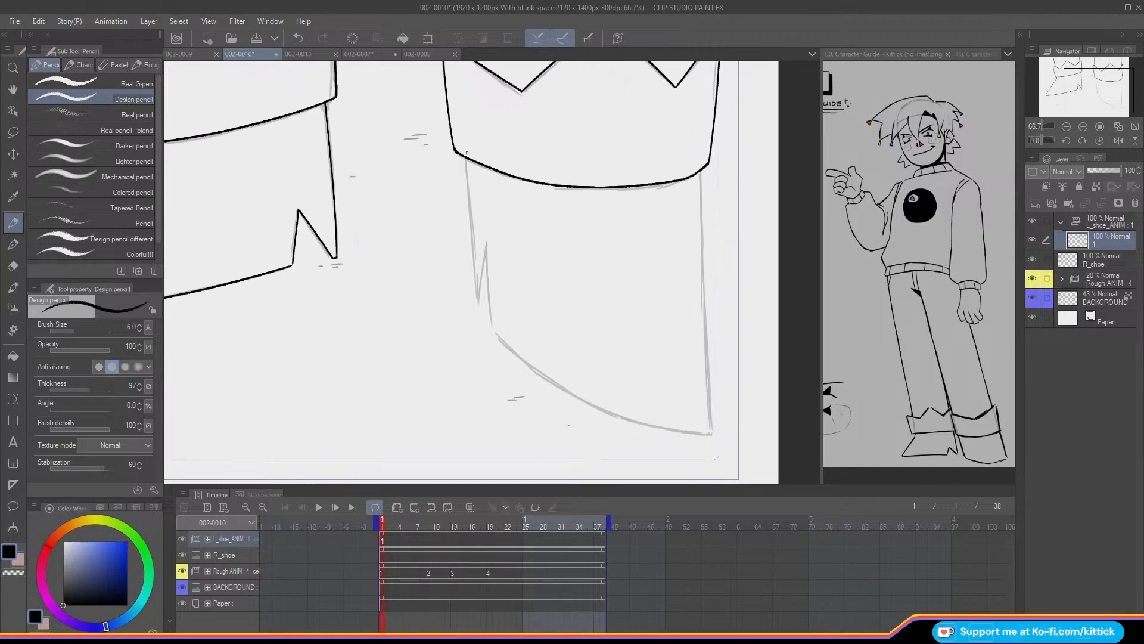
drag(466, 161, 472, 240)
key(ctrl+z)
drag(466, 158, 472, 268)
key(ctrl+z)
drag(465, 158, 476, 301)
drag(485, 255, 478, 300)
key(ctrl+z)
drag(486, 243, 477, 301)
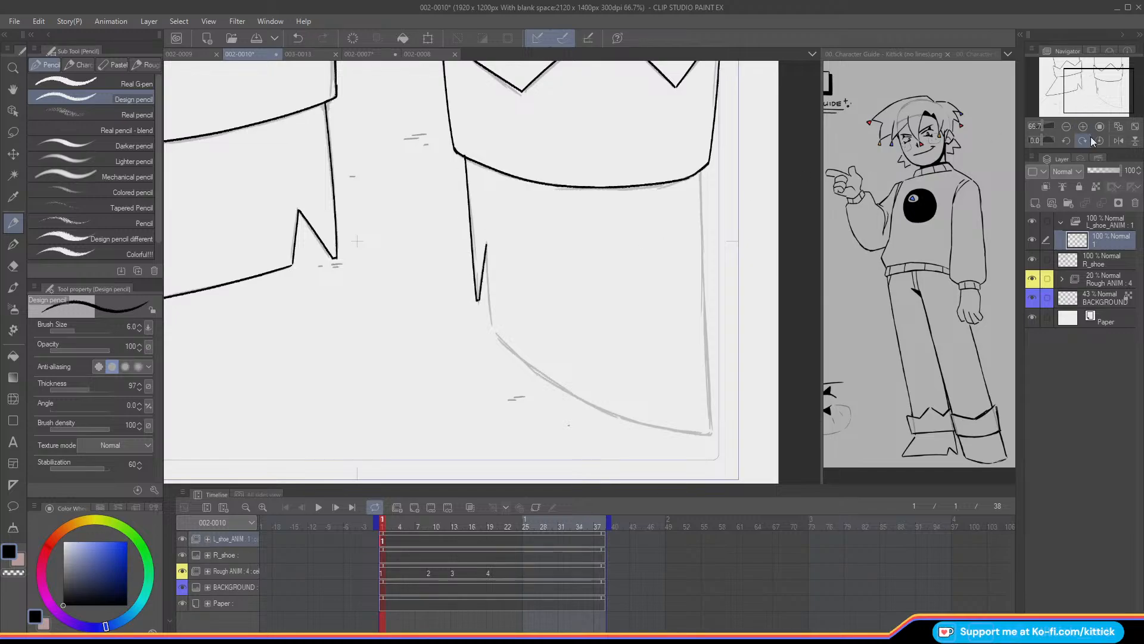
- Trace the right-hand boot's long outer right side from the cuff down to the toe's corner
click(1119, 141)
drag(1086, 99, 1094, 102)
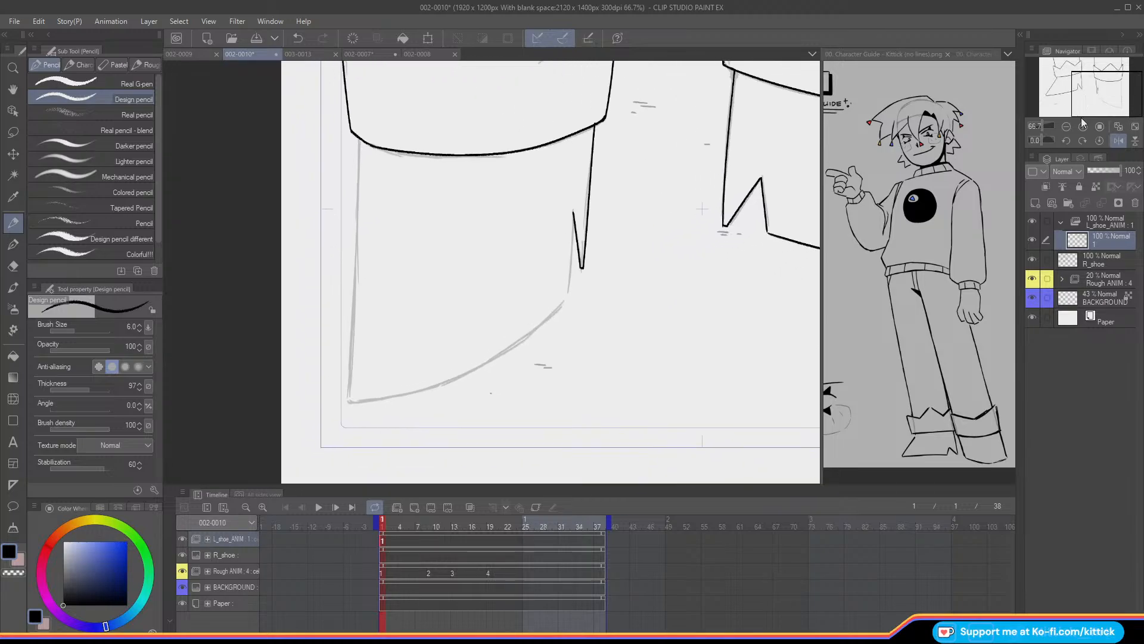
drag(359, 137, 351, 376)
key(ctrl+z)
drag(358, 155, 357, 218)
key(ctrl+z)
drag(359, 138, 359, 197)
key(ctrl+z)
drag(359, 136, 357, 209)
key(ctrl+z)
drag(359, 136, 358, 188)
key(ctrl+z)
drag(360, 137, 358, 276)
key(ctrl+z)
drag(359, 142, 348, 399)
key(ctrl+z)
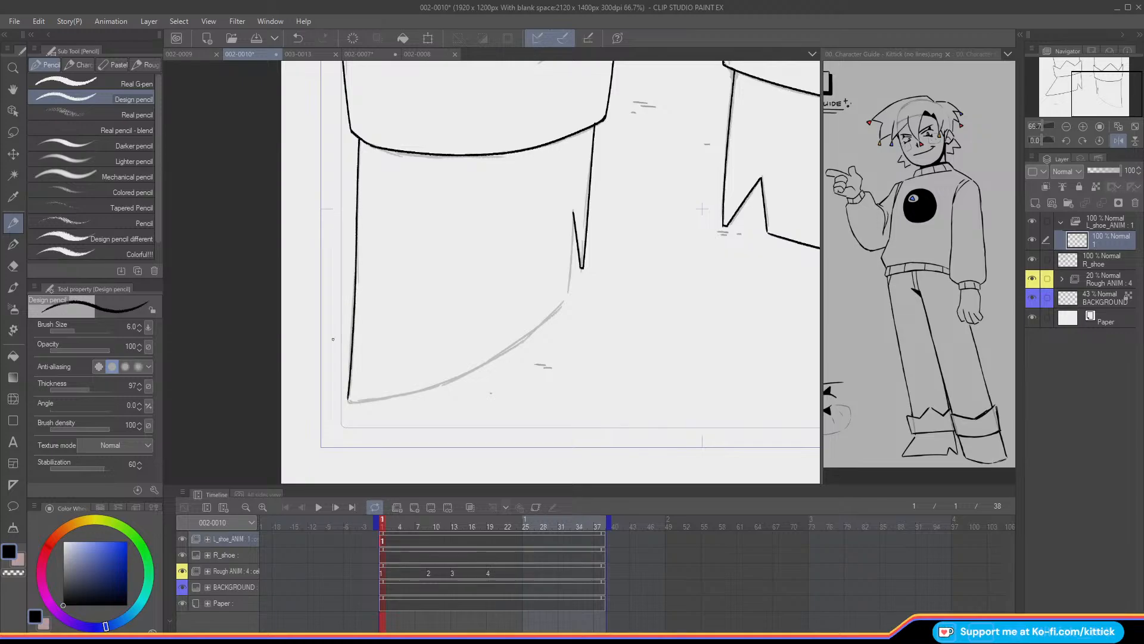
click(1032, 259)
click(1032, 259)
click(1032, 278)
click(1031, 280)
- Trace the line descending from the notch's peak and the long curved lower edge of the right-hand boot
click(1118, 141)
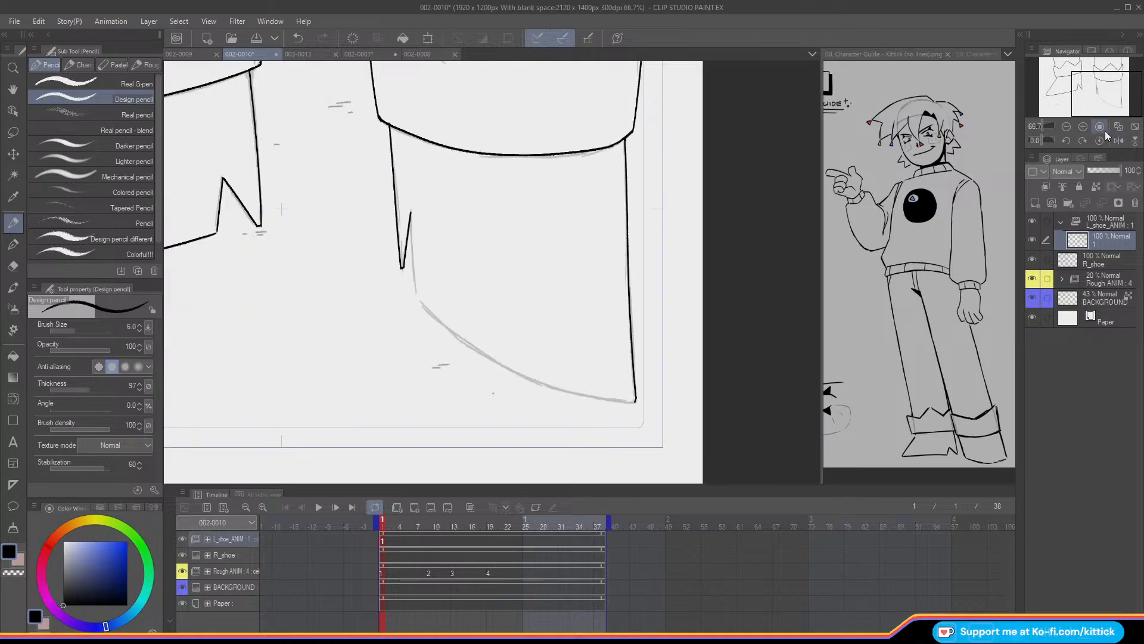
drag(410, 210, 415, 268)
key(ctrl+z)
drag(410, 210, 416, 292)
drag(1100, 89, 1095, 87)
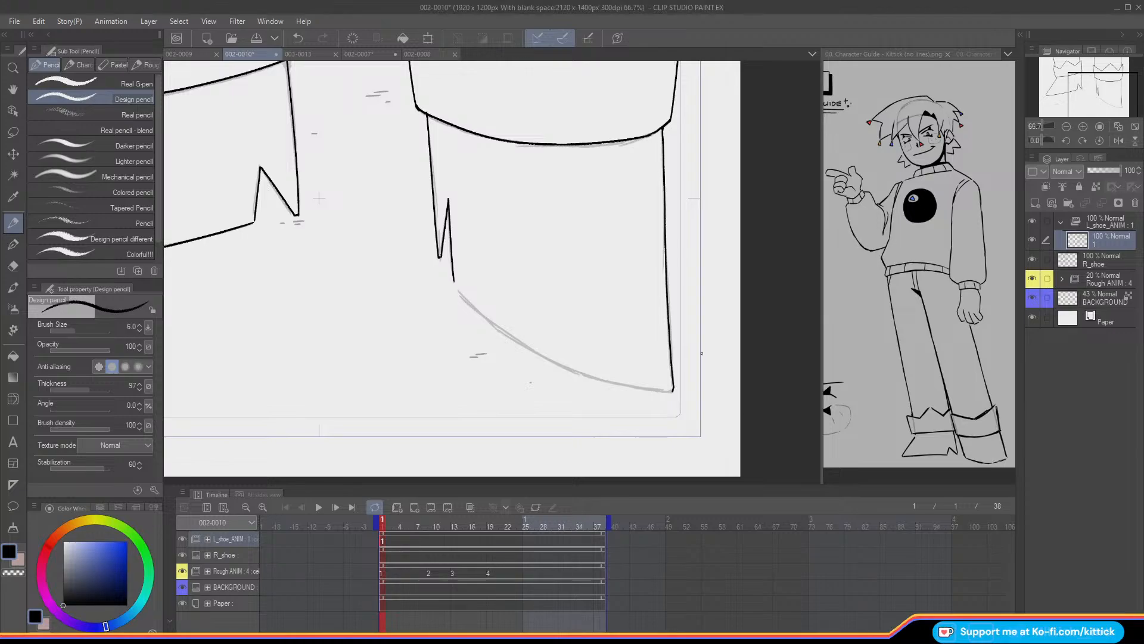
drag(457, 291, 506, 333)
key(ctrl+z)
mouse_move(457, 290)
mouse_down()
mouse_move(587, 376)
mouse_move(659, 391)
mouse_up()
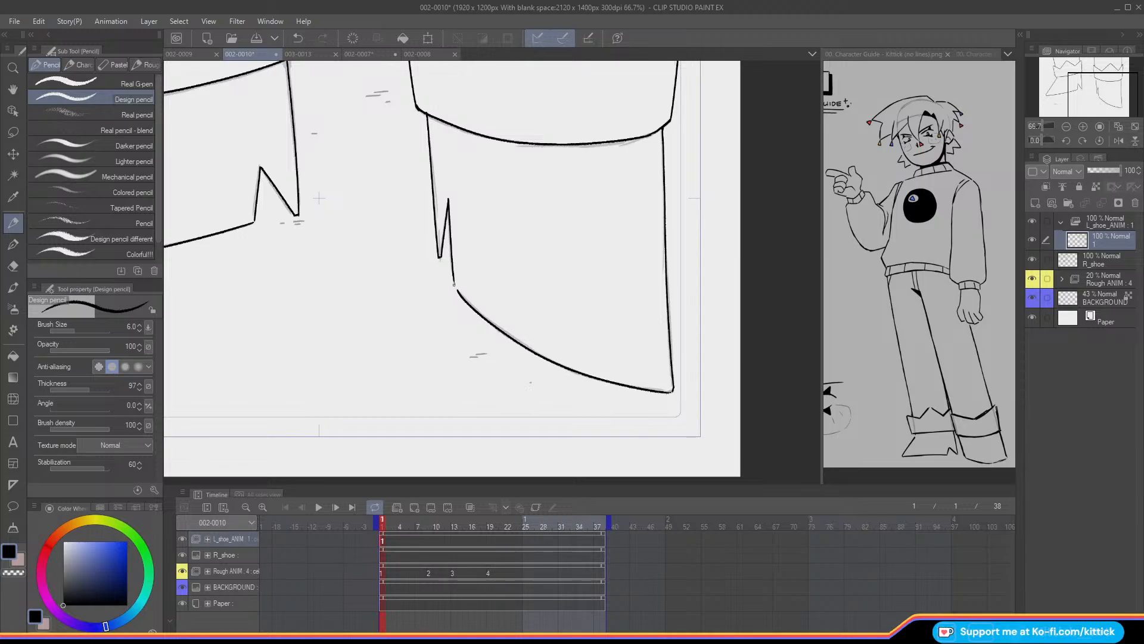
- Hide the Rough ANIM folder and touch up the right-hand boot's right side line just below the cuff
click(1134, 126)
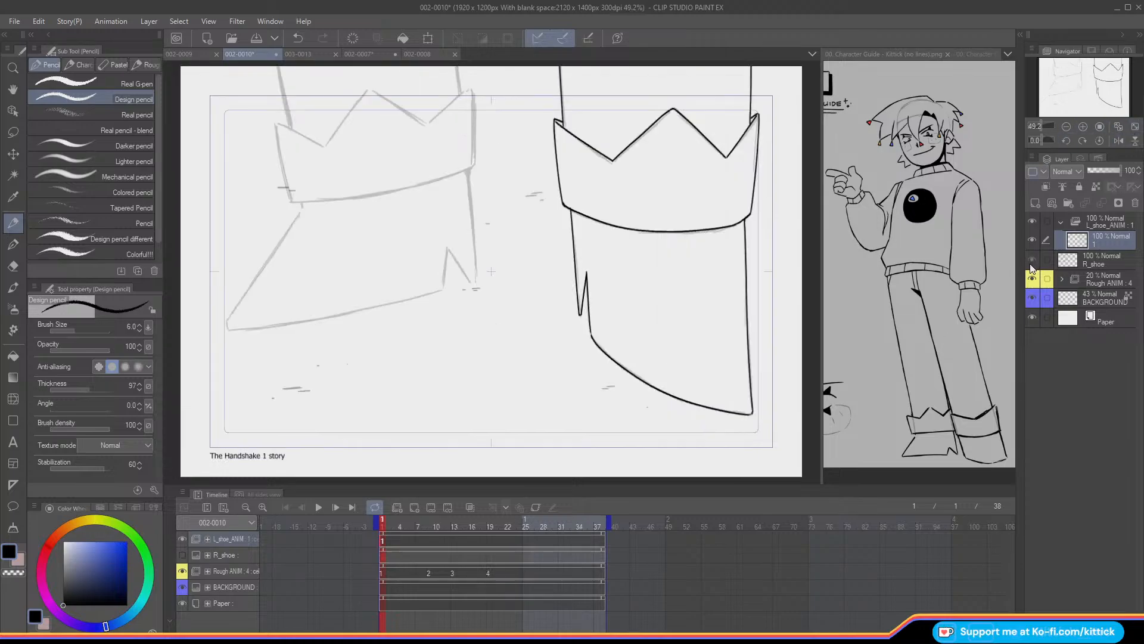
click(1032, 278)
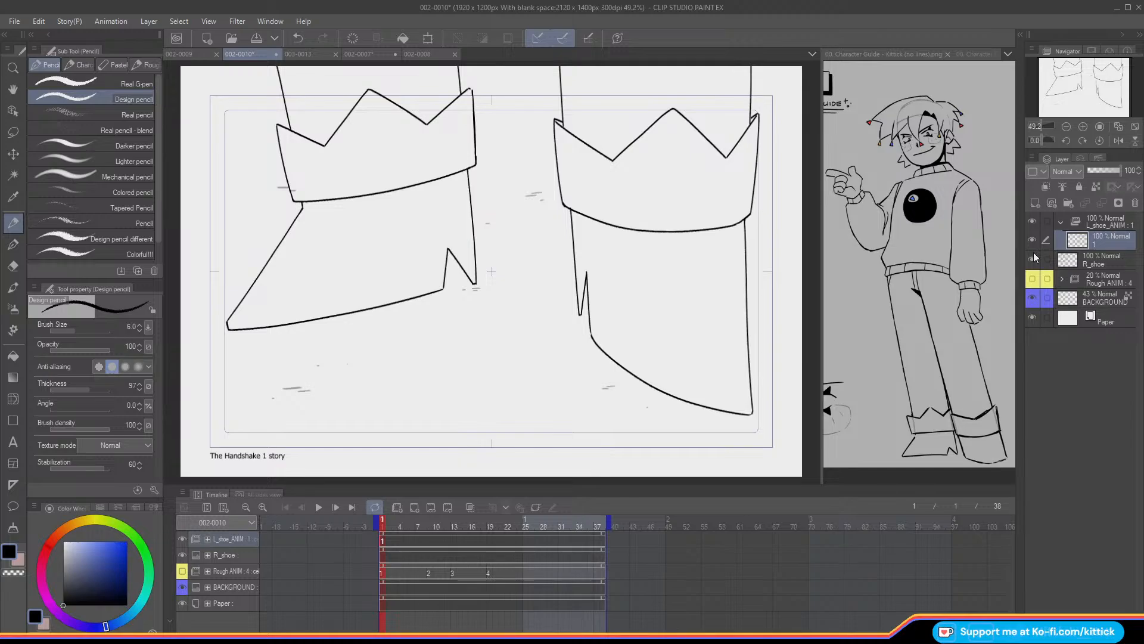
click(1082, 127)
click(1083, 127)
click(1102, 86)
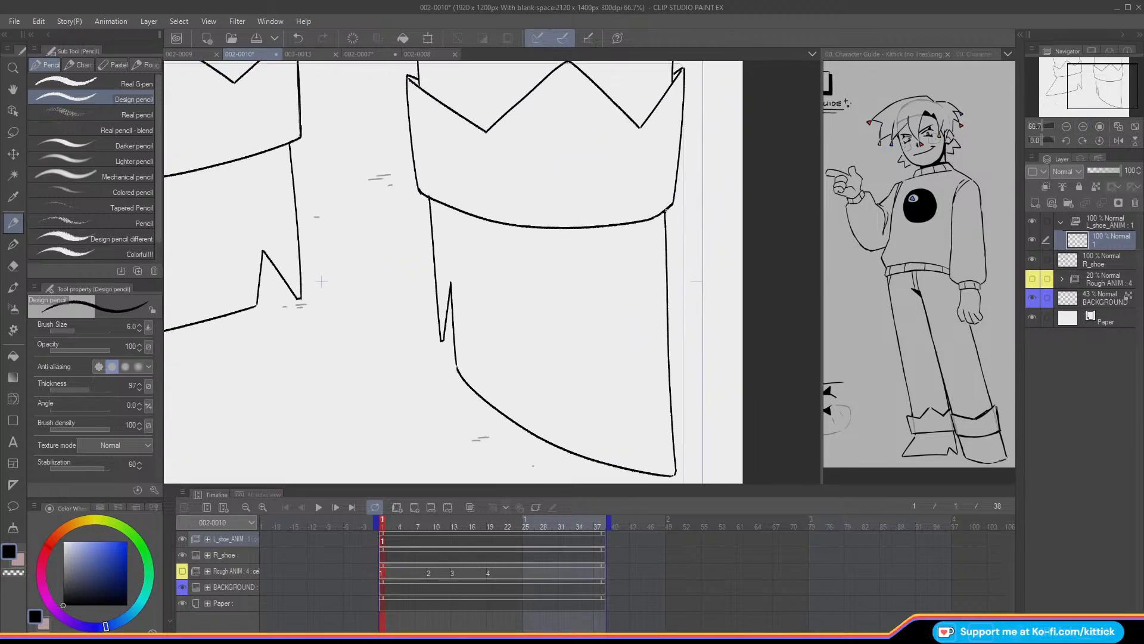
key(c)
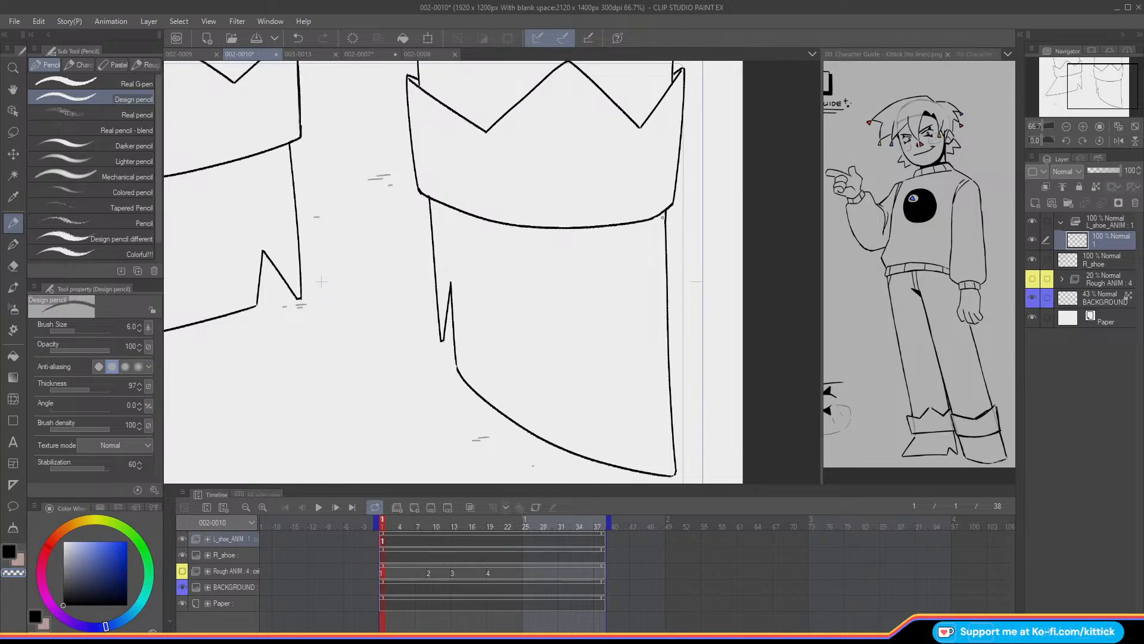
click(18, 555)
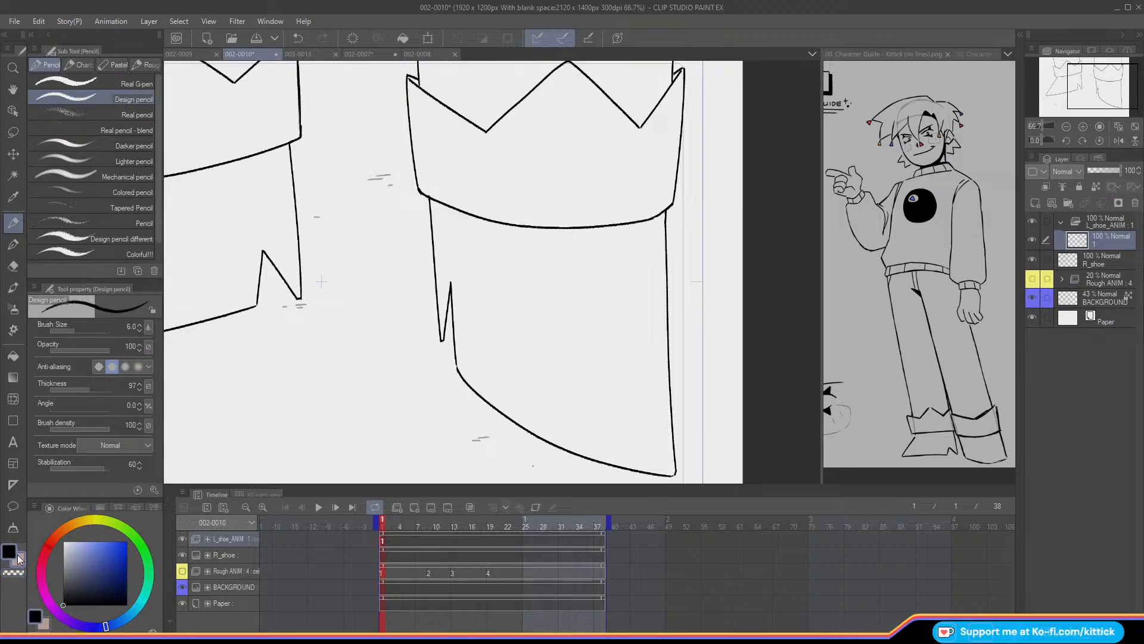
drag(667, 227, 666, 211)
key(c)
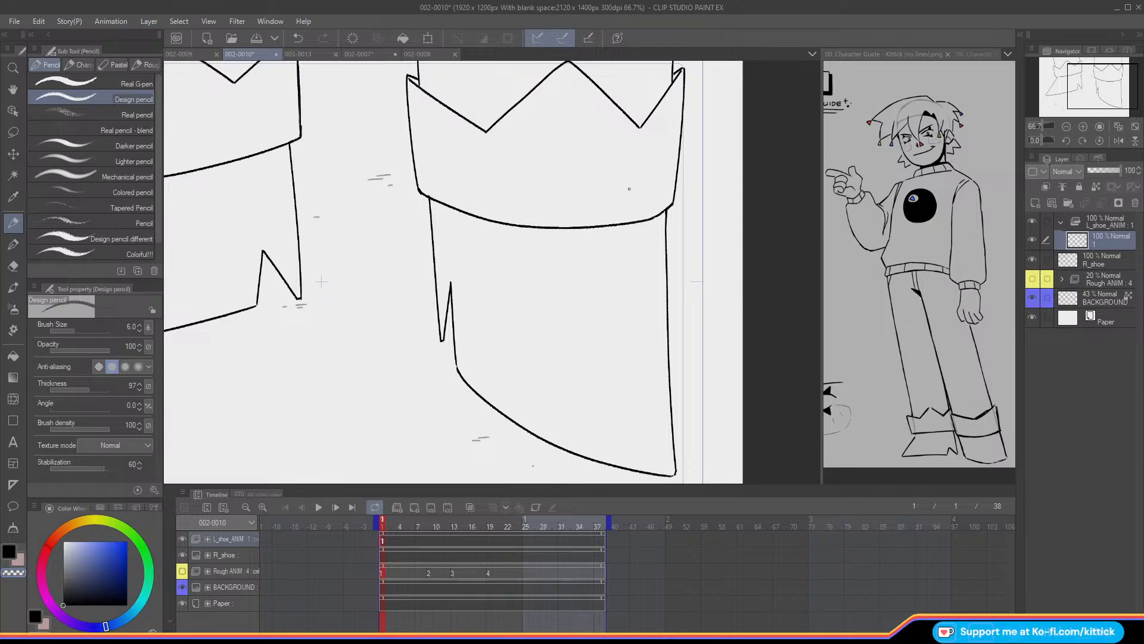
click(9, 552)
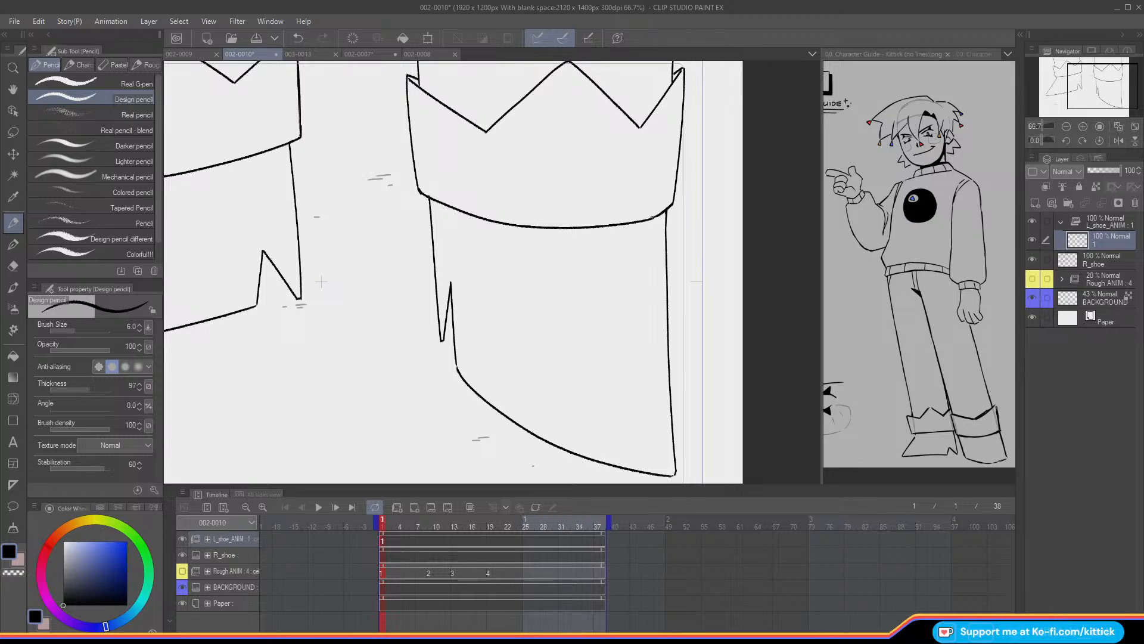
- Check the right-hand boot against Rough ANIM, set the Liquify brush size to 336.4, and hide Rough ANIM again
click(1067, 126)
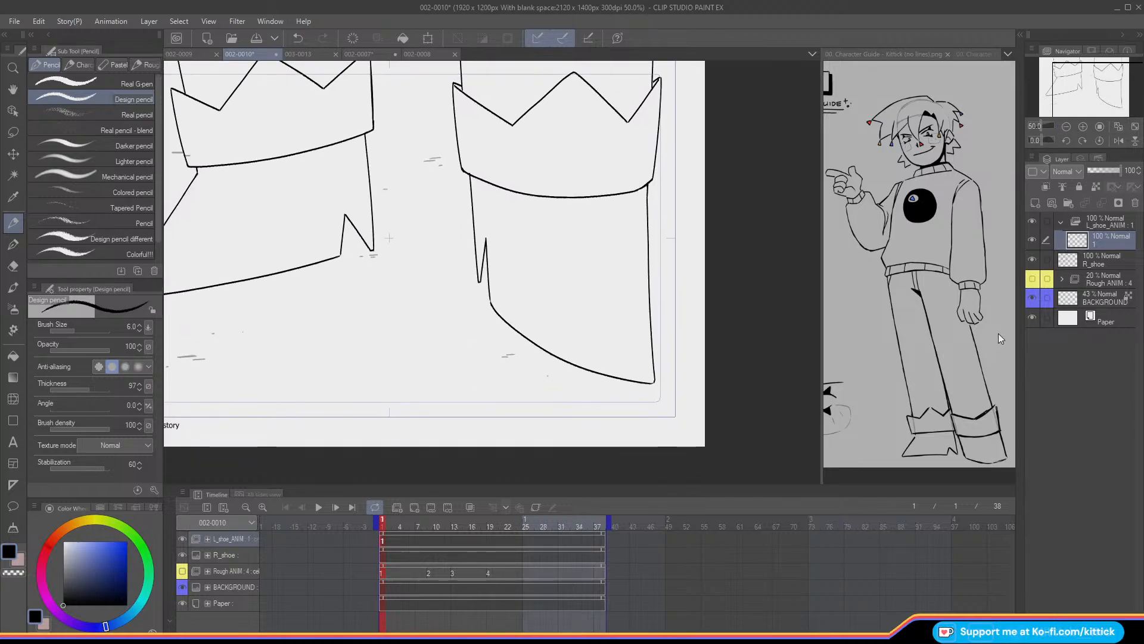
click(1033, 280)
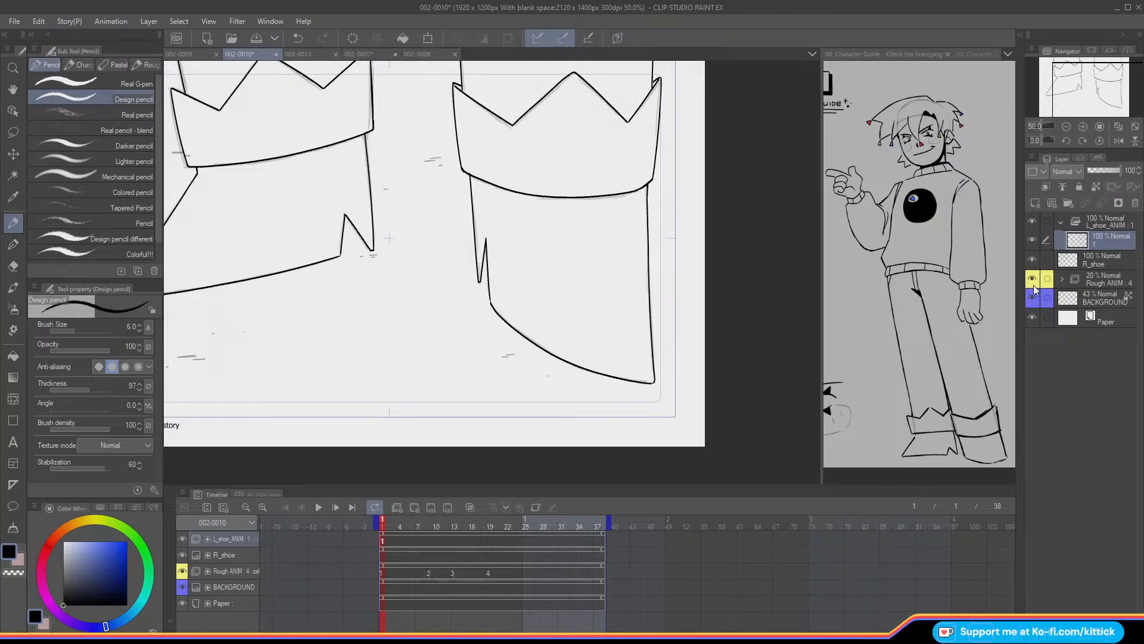
click(1083, 126)
click(1083, 127)
drag(1085, 91, 1099, 92)
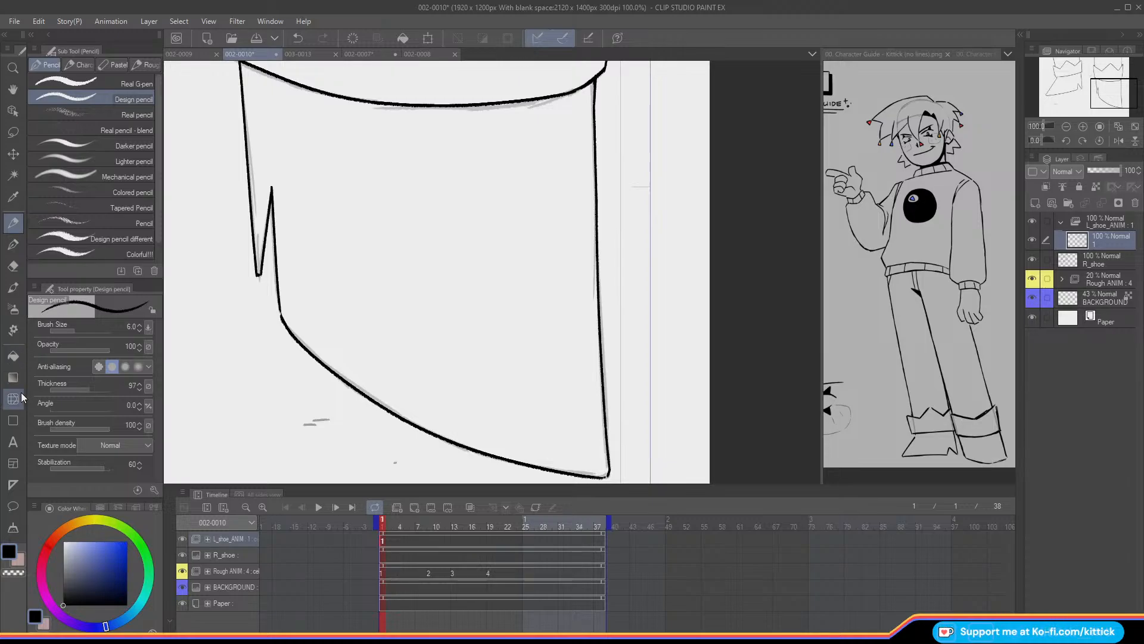
key(j)
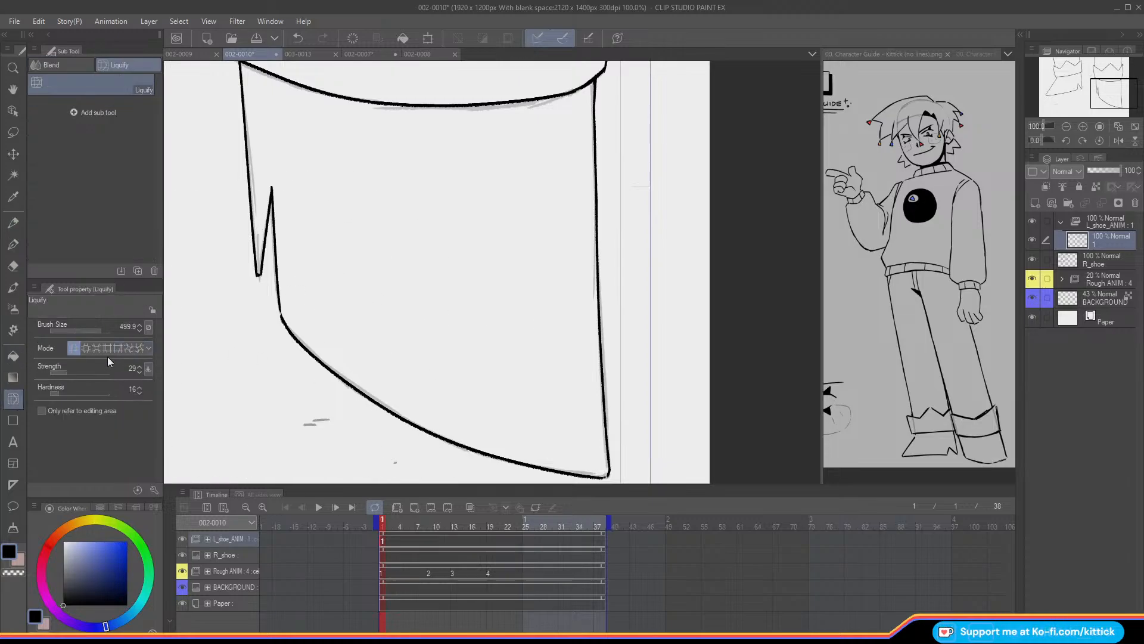
drag(100, 332, 99, 330)
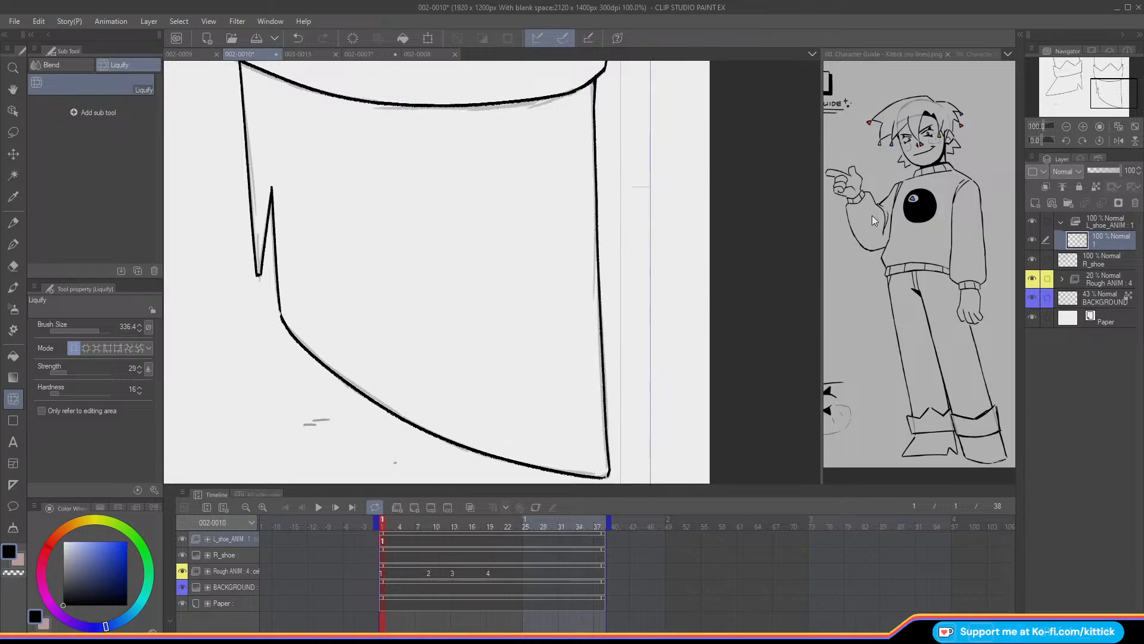
click(1119, 126)
key(p)
click(1033, 280)
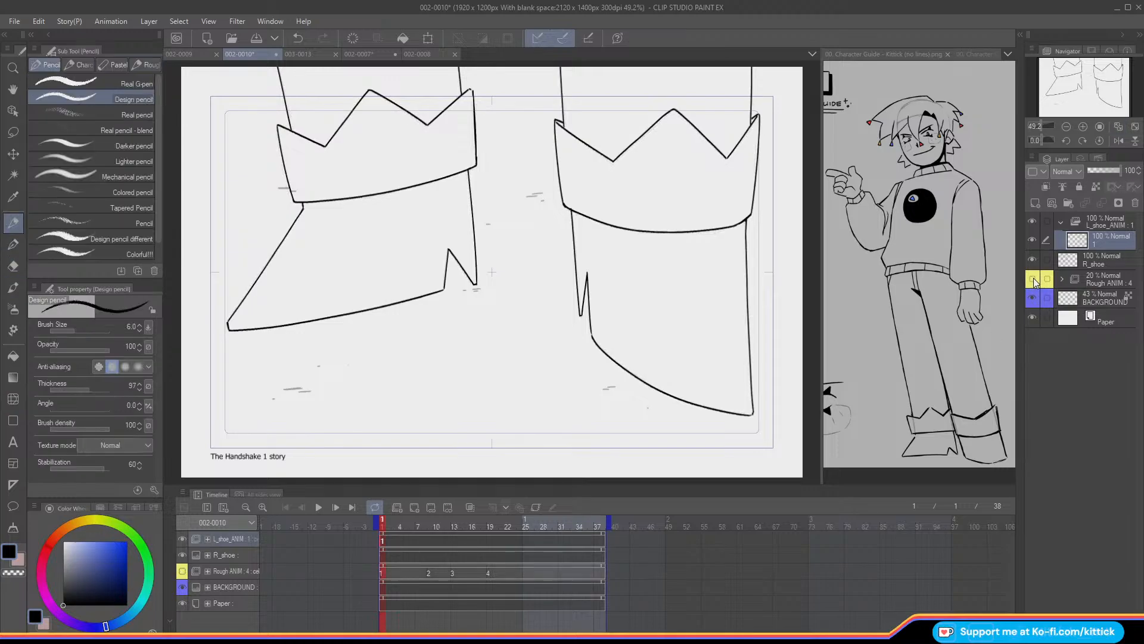
- Clean up the lines at the right-hand cuff's two lower corners with the Design pencil in transparent colour
click(1083, 126)
drag(491, 271, 174, 330)
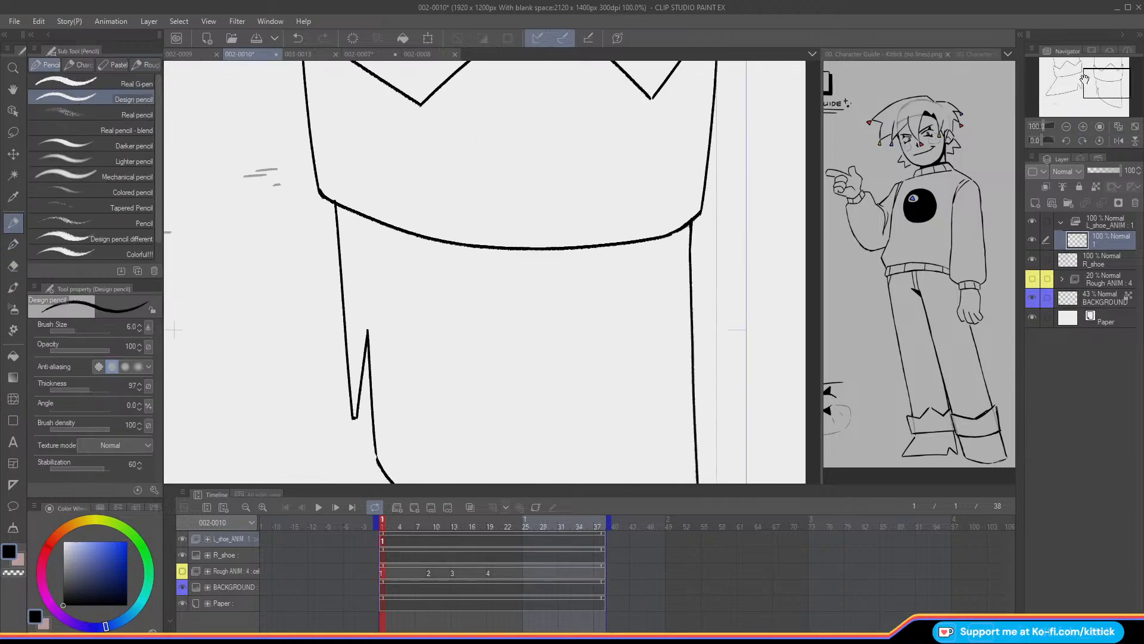
key(ctrl+z)
drag(691, 225, 690, 245)
key(ctrl+z)
click(13, 572)
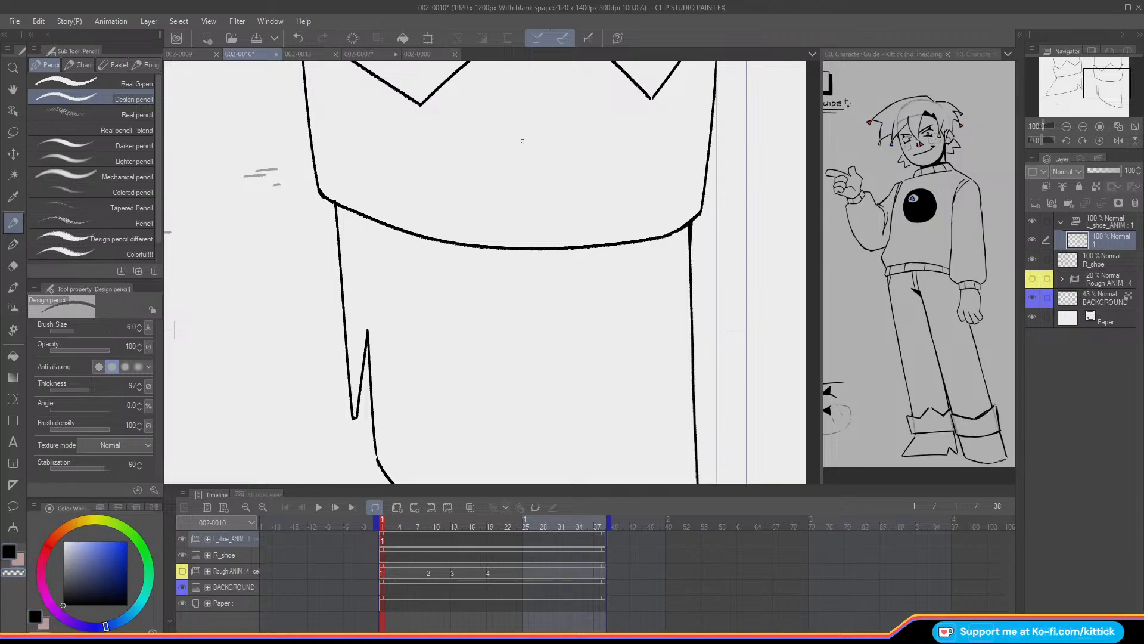
drag(691, 224, 691, 245)
drag(317, 190, 327, 202)
click(17, 555)
- Show Rough ANIM and add cel 2 to L_shoe_ANIM at frame 9, with onion skin enabled
click(1135, 126)
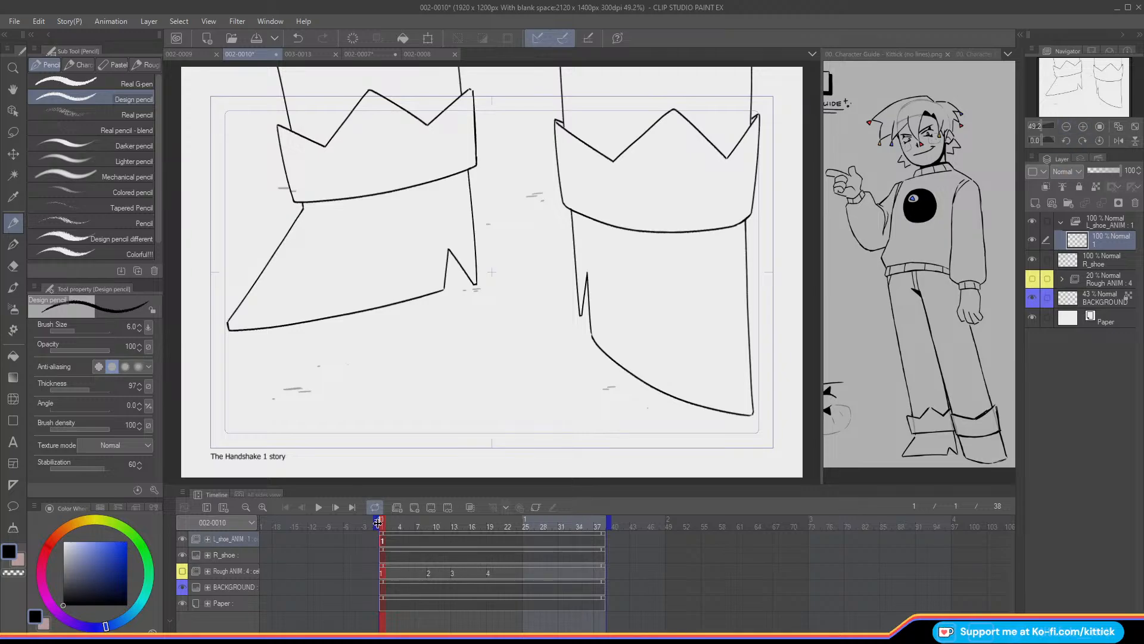
click(424, 540)
click(427, 542)
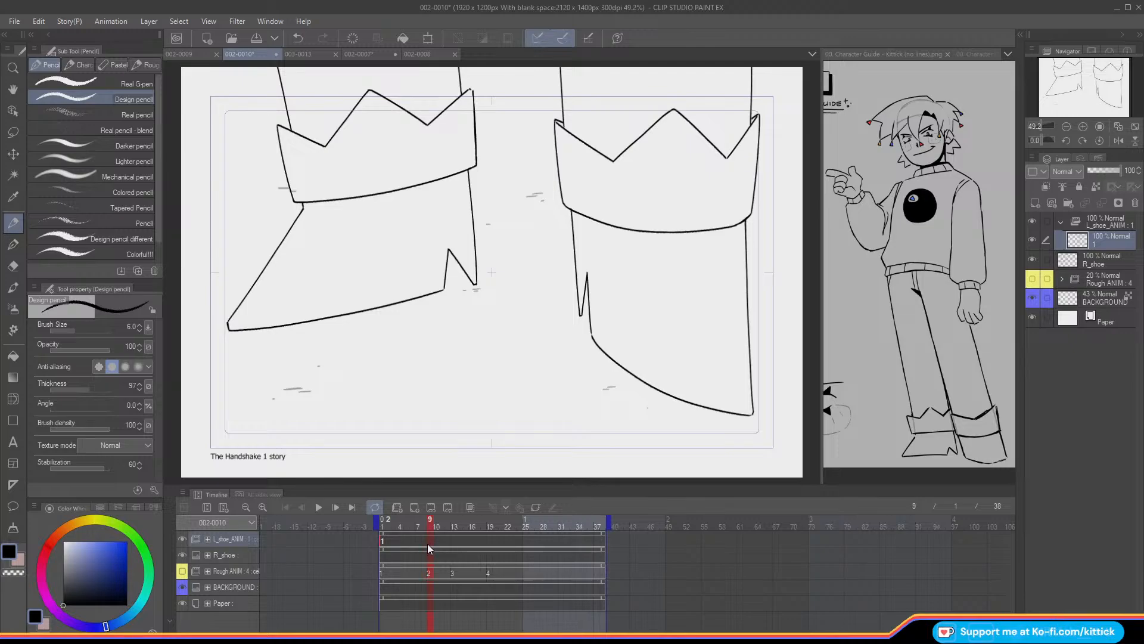
click(182, 571)
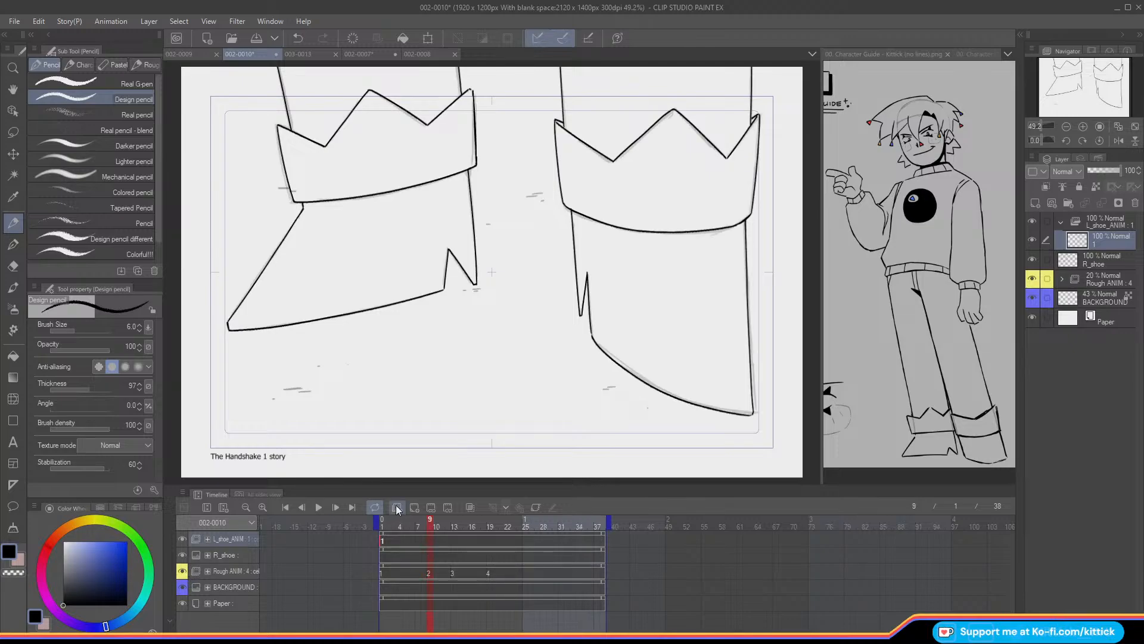
mouse_move(430, 524)
mouse_down()
mouse_move(421, 524)
mouse_move(432, 525)
mouse_up()
click(414, 507)
click(424, 516)
key(Right)
key(Left)
key(Right)
key(o)
key(Left)
key(Right)
- Trace the right trouser-leg line above the right-hand boot on cel 2
click(1086, 127)
drag(1092, 81, 1104, 67)
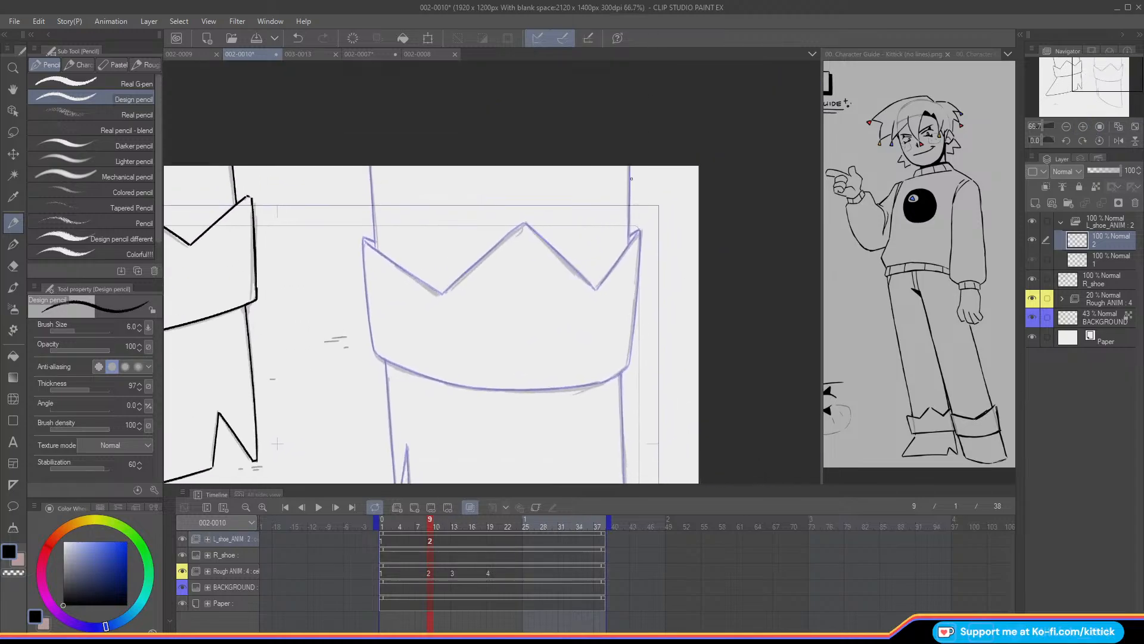
drag(629, 165, 628, 226)
drag(628, 167, 629, 238)
key(ctrl+z)
drag(628, 168, 629, 243)
- Trace the left trouser-leg line down to the right-hand boot's cuff on cel 2
click(1083, 127)
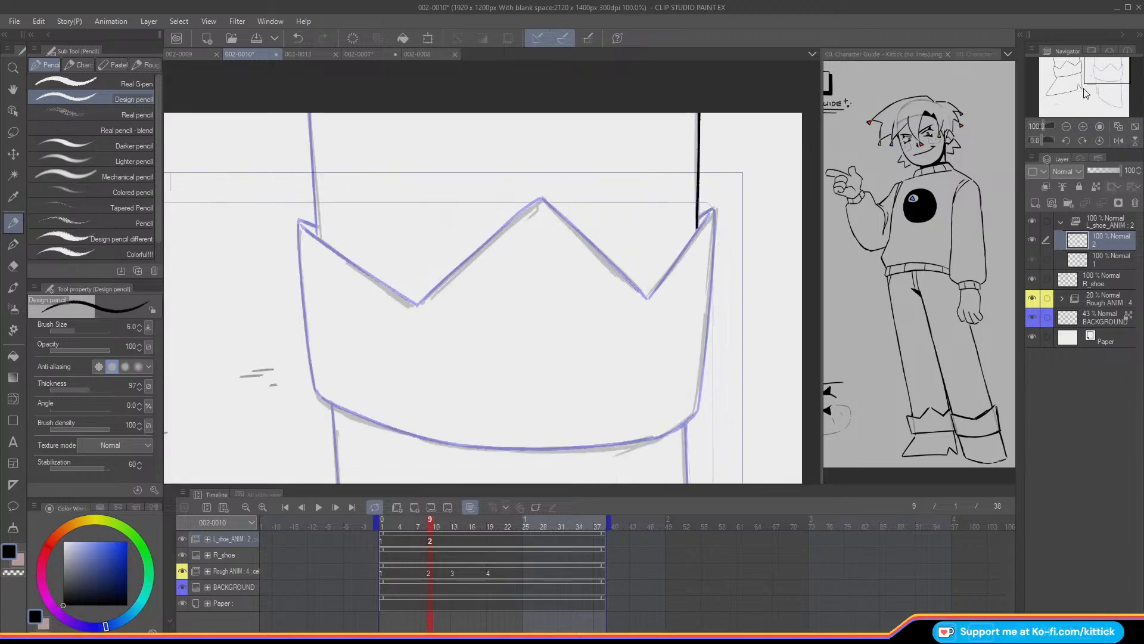
drag(1090, 69, 1082, 66)
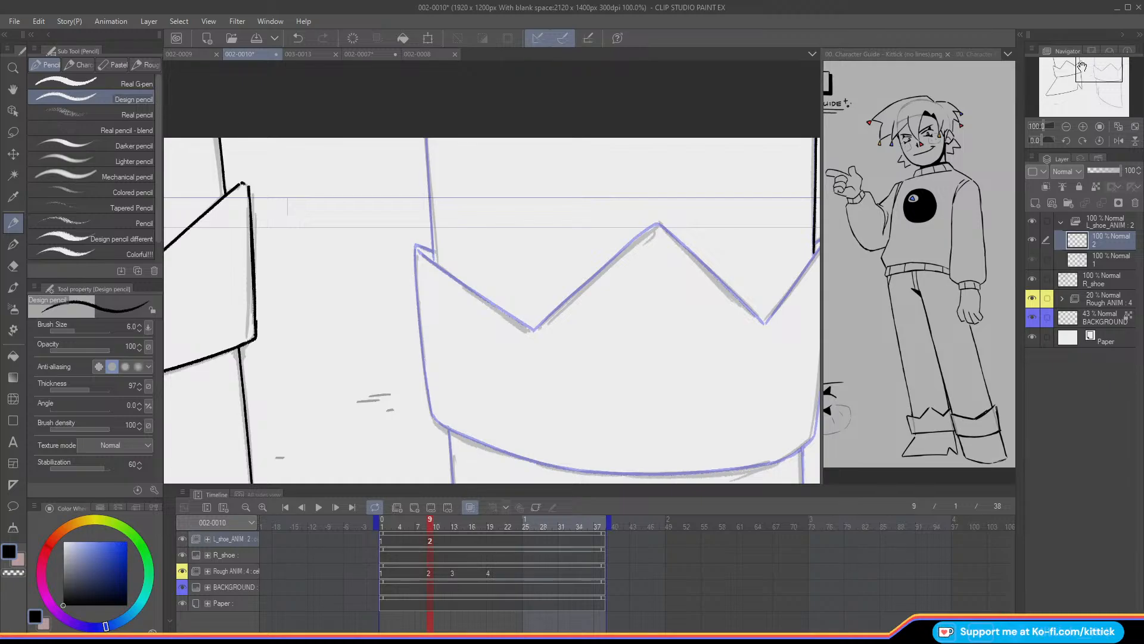
drag(430, 166, 427, 148)
key(ctrl+z)
mouse_move(425, 139)
mouse_down()
mouse_move(434, 238)
mouse_move(426, 135)
mouse_move(433, 253)
mouse_up()
key(ctrl+z)
key(ctrl+z)
key(ctrl+z)
key(ctrl+z)
drag(426, 138, 433, 242)
key(ctrl+z)
drag(426, 145, 434, 257)
key(ctrl+z)
key(ctrl+z)
drag(429, 208, 435, 261)
- Flip between frames 8 and 9 to compare the right-hand boot on cels 1 and 2 with the rough
key(Left)
key(Right)
key(Left)
key(Right)
key(Left)
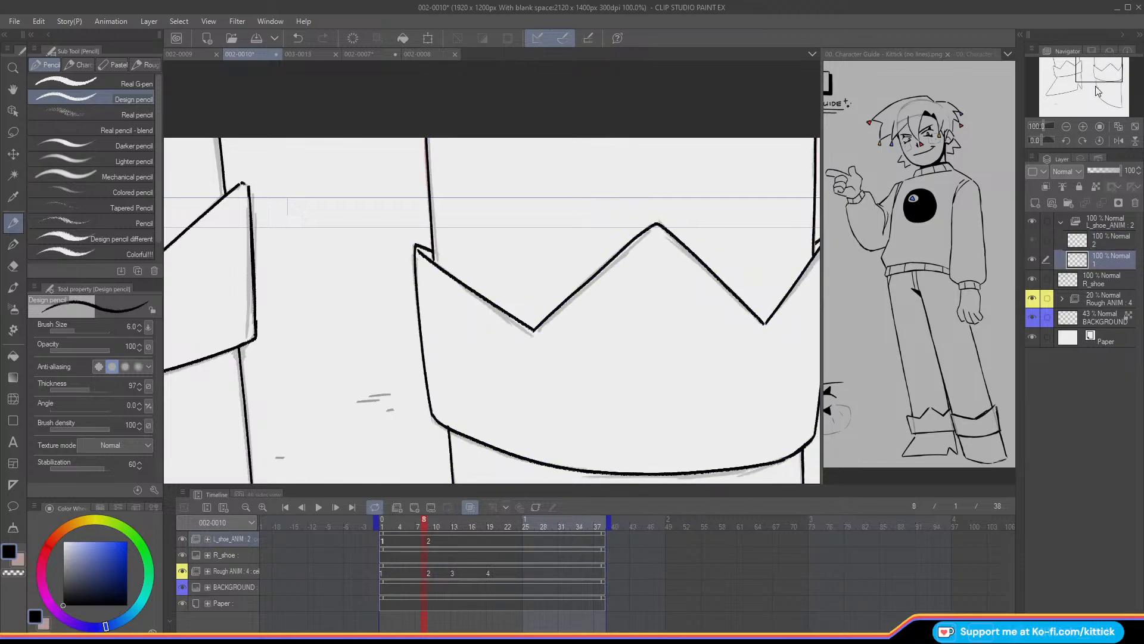
drag(1089, 64, 1098, 68)
key(Left)
key(Right)
key(Right)
key(Left)
key(Right)
key(Left)
key(Right)
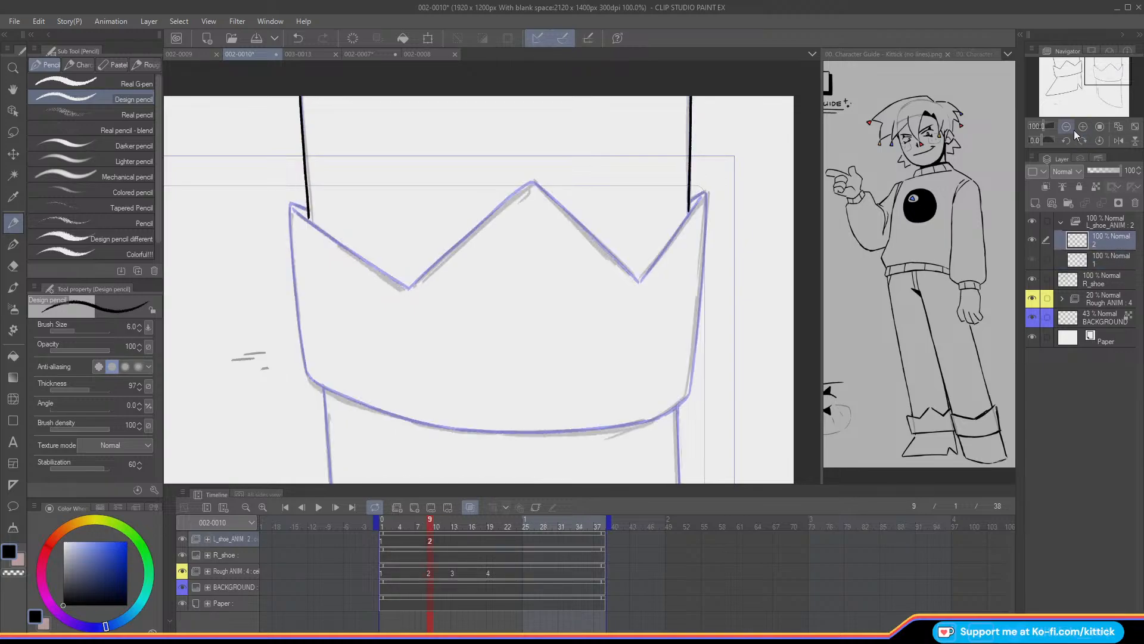
drag(1086, 65, 1086, 80)
key(Left)
key(Right)
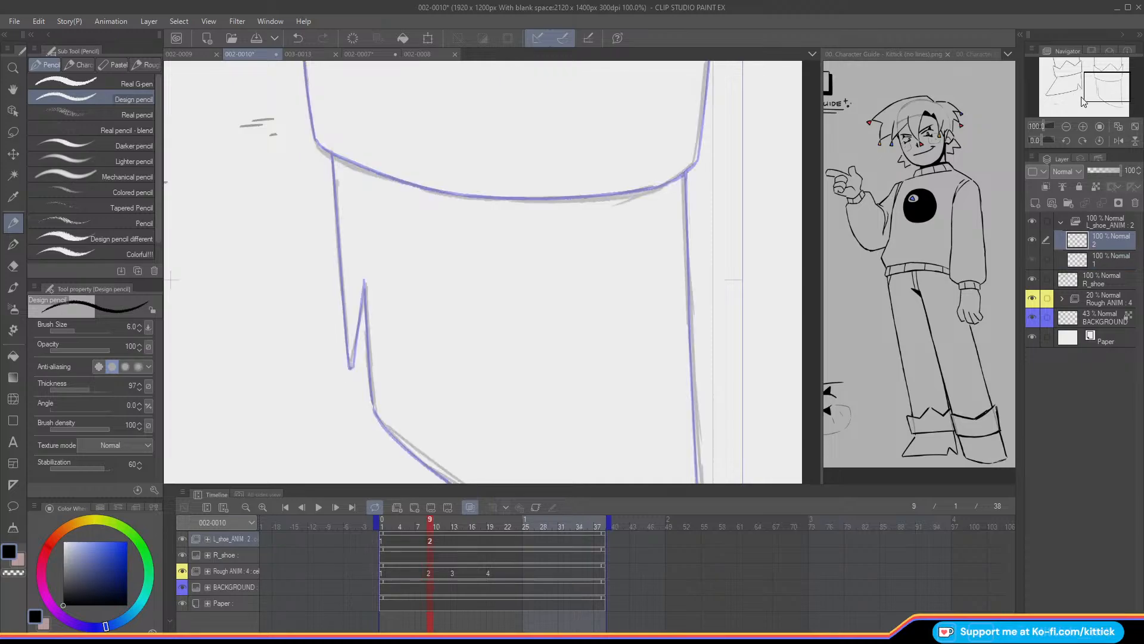
click(1067, 127)
key(Left)
key(Right)
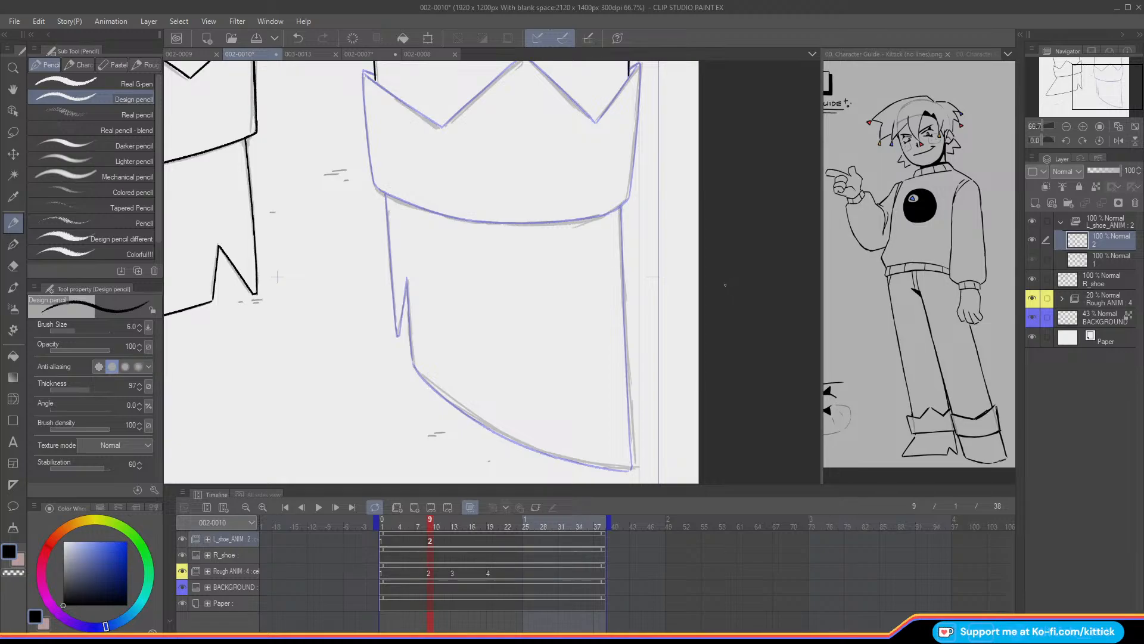
- Look through the other open shots 002-0007, 002-0008 and 002-0009, and return to 002-0010
drag(1100, 95, 1095, 71)
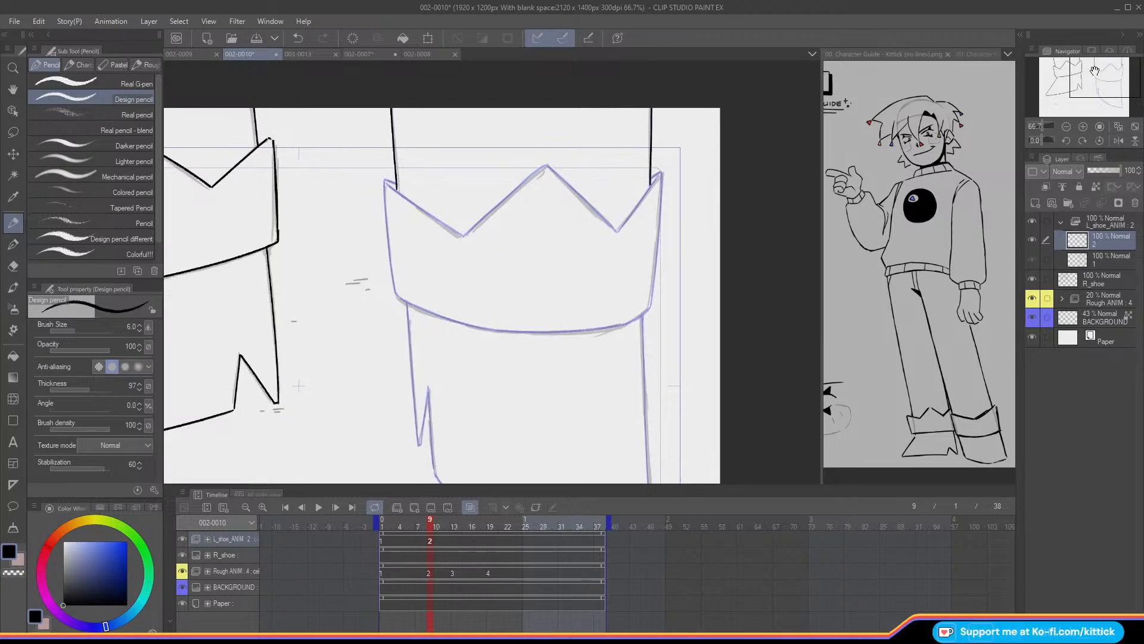
click(365, 54)
click(417, 55)
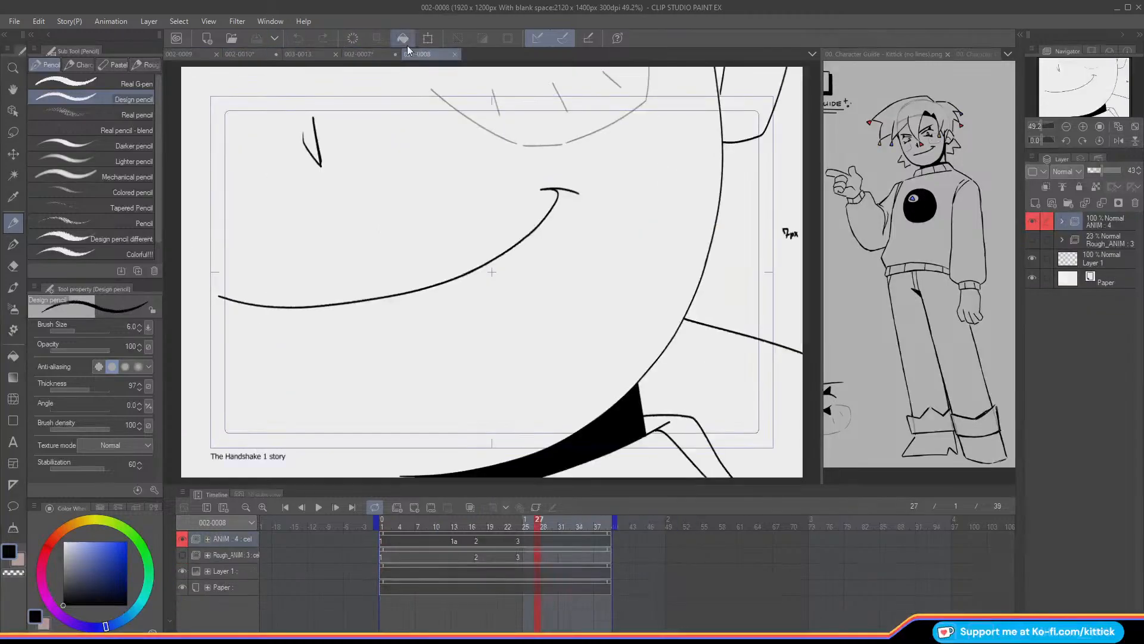
click(179, 55)
click(242, 53)
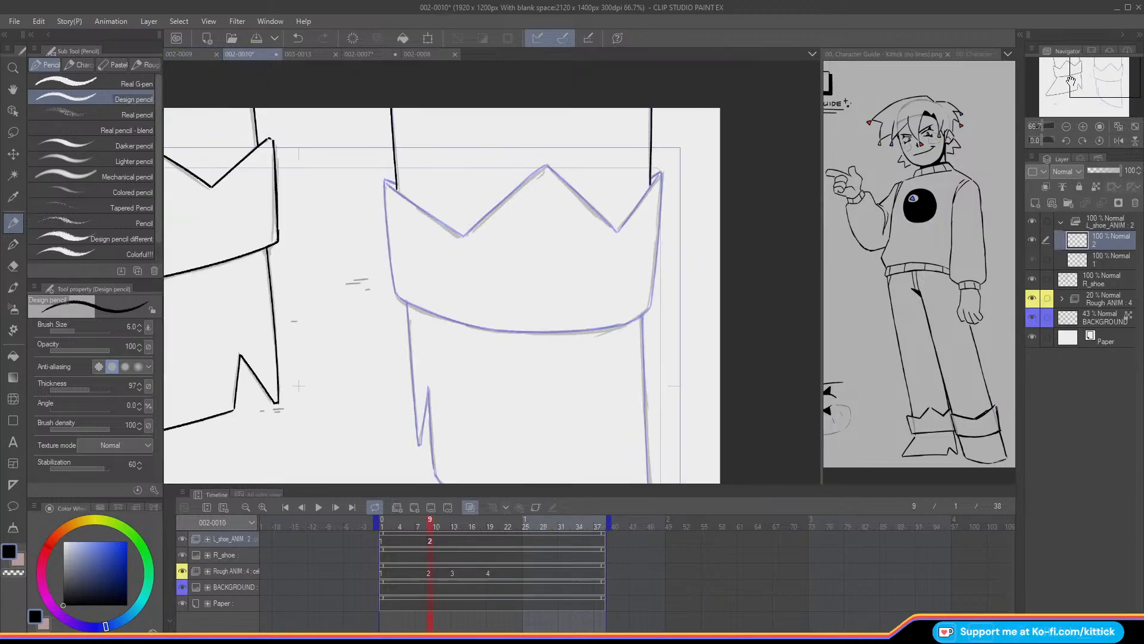
- Hide L_shoe_ANIM to scrub the rough animation on its own, and show L_shoe_ANIM again at frame 9
drag(1073, 86, 1065, 90)
mouse_move(427, 522)
mouse_down()
mouse_move(411, 525)
mouse_move(434, 524)
mouse_move(417, 527)
mouse_move(436, 530)
mouse_move(420, 534)
mouse_move(432, 540)
mouse_move(443, 530)
mouse_up()
click(1068, 128)
click(1070, 82)
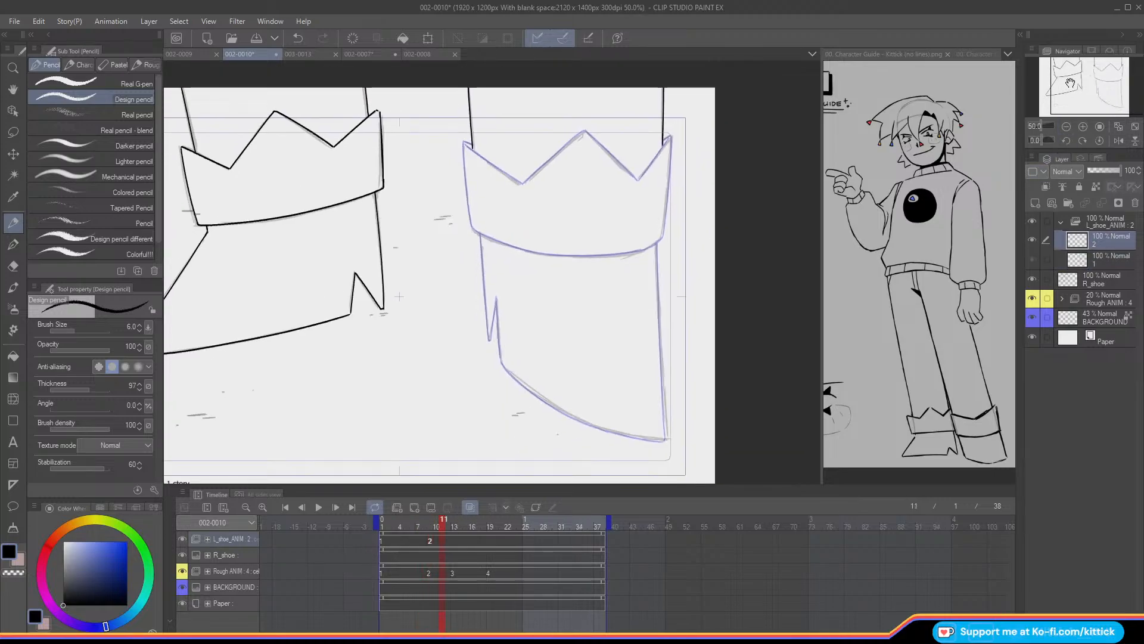
click(1034, 300)
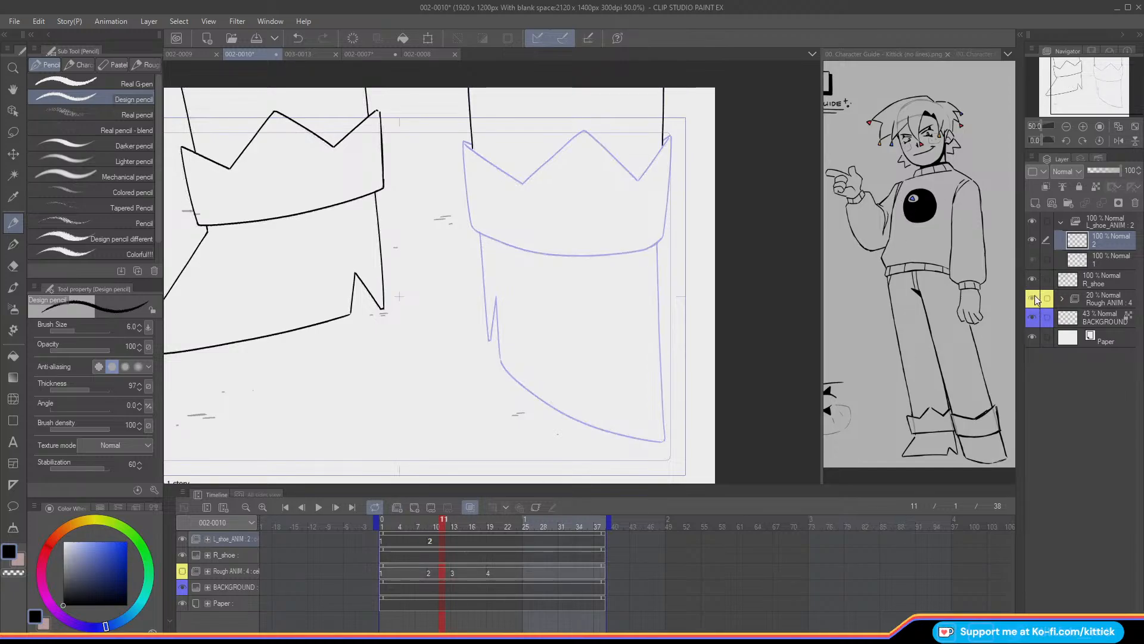
click(1033, 298)
click(1032, 221)
mouse_move(440, 522)
mouse_down()
mouse_move(418, 526)
mouse_move(502, 543)
mouse_move(401, 536)
mouse_move(495, 544)
mouse_move(497, 563)
mouse_move(434, 571)
mouse_move(466, 574)
mouse_move(452, 581)
mouse_move(416, 577)
mouse_move(467, 580)
mouse_move(434, 582)
mouse_up()
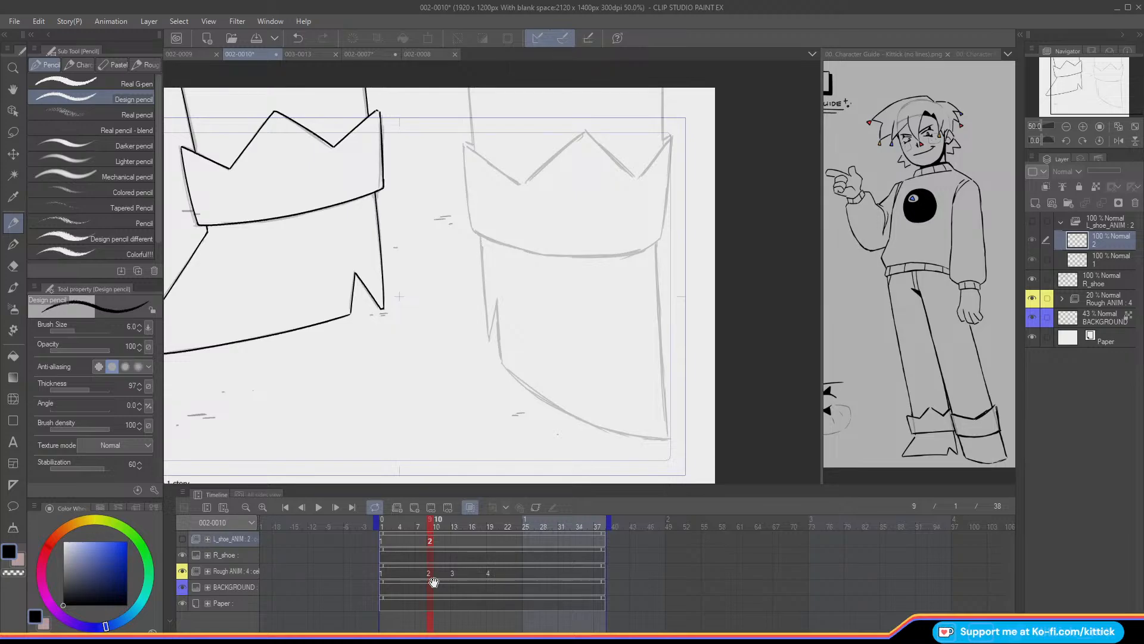
click(409, 542)
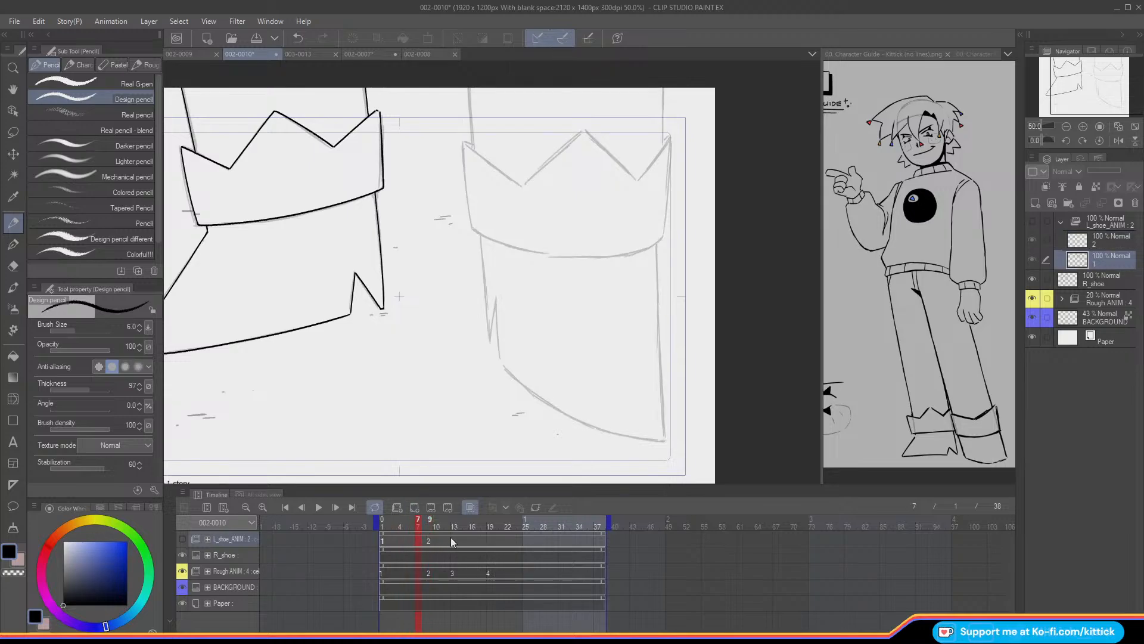
drag(409, 538, 500, 554)
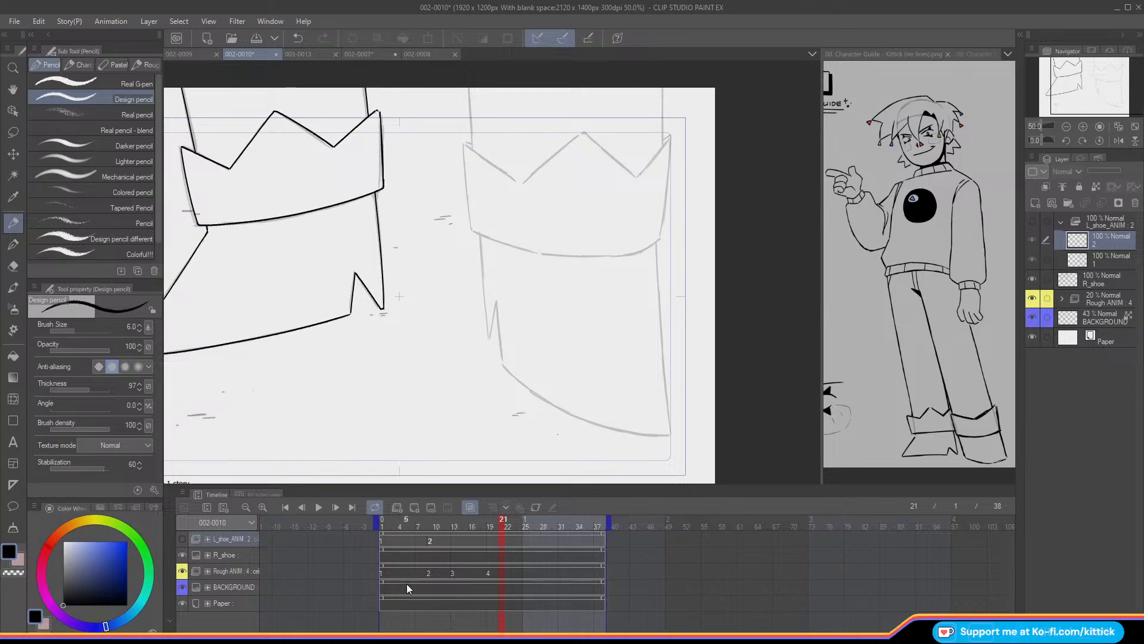
drag(434, 518, 429, 545)
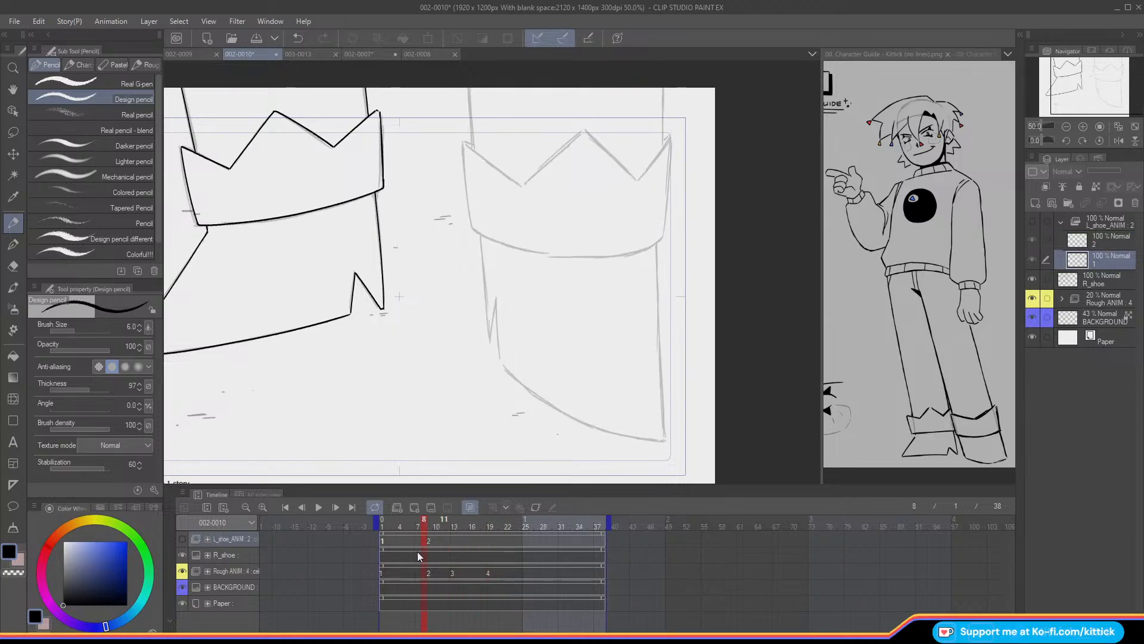
click(182, 539)
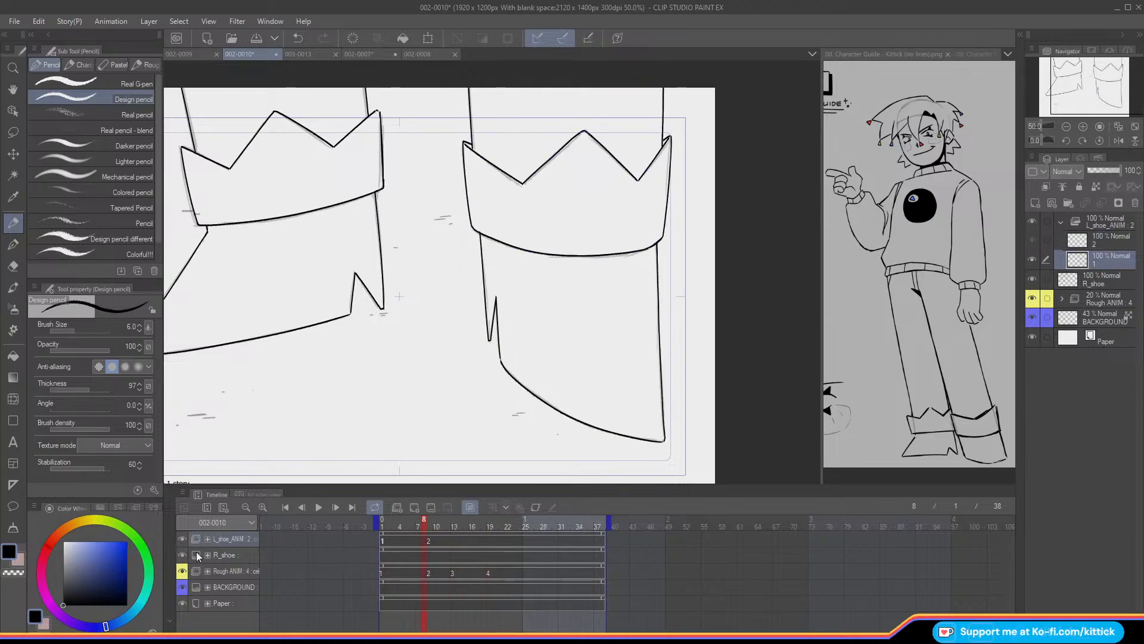
key(Left)
key(Right)
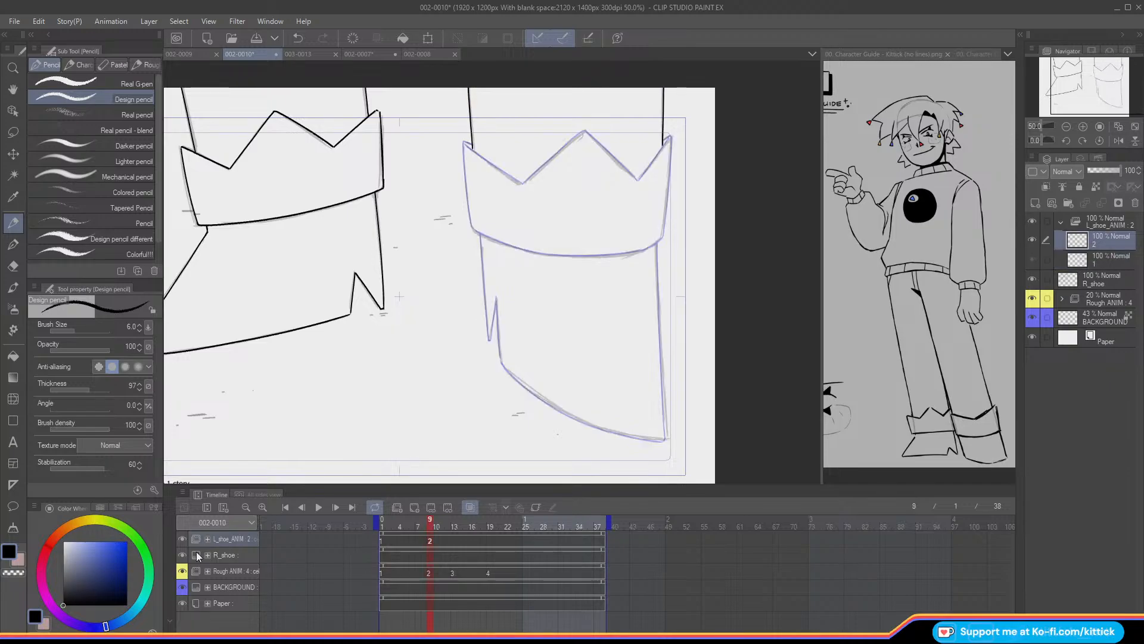
- Flip between frames 8 and 9 close up to compare the right-hand boot's cuff on cels 1 and 2
click(1082, 127)
drag(1084, 84, 1094, 79)
click(1083, 127)
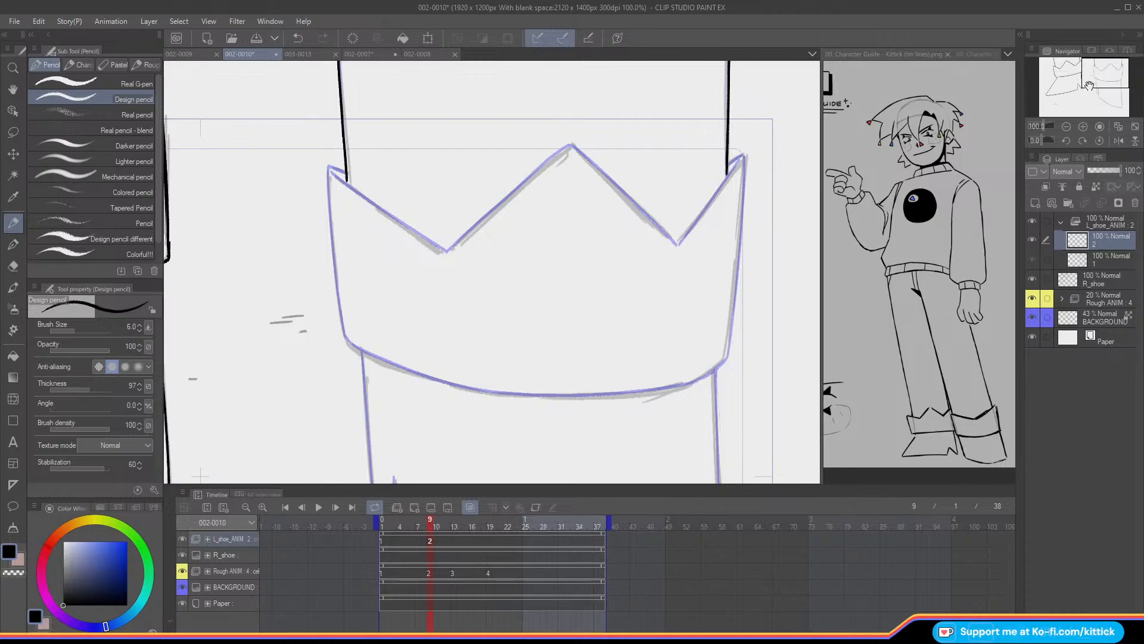
key(Left)
key(Right)
key(Left)
key(Right)
key(Left)
key(Right)
key(Left)
key(Right)
key(Left)
key(Right)
- Trace both slopes of the cuff's central peak on the right-hand boot in cel 2
drag(677, 245, 622, 187)
key(ctrl+z)
drag(671, 239, 573, 147)
key(ctrl+z)
drag(677, 244, 570, 145)
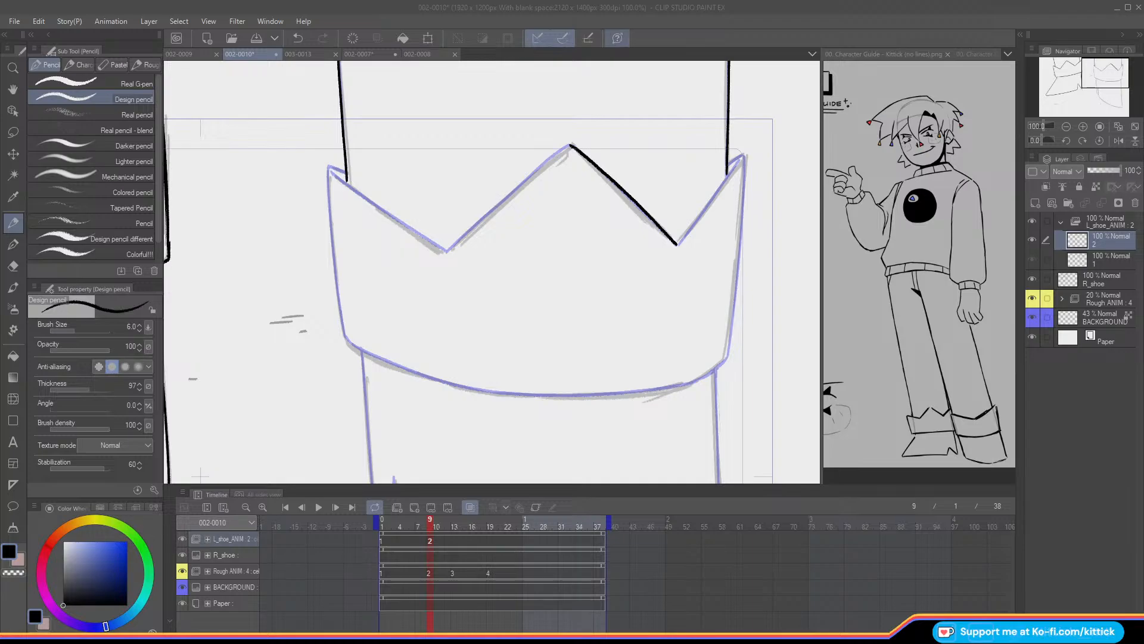
click(568, 145)
key(ctrl+z)
click(1112, 138)
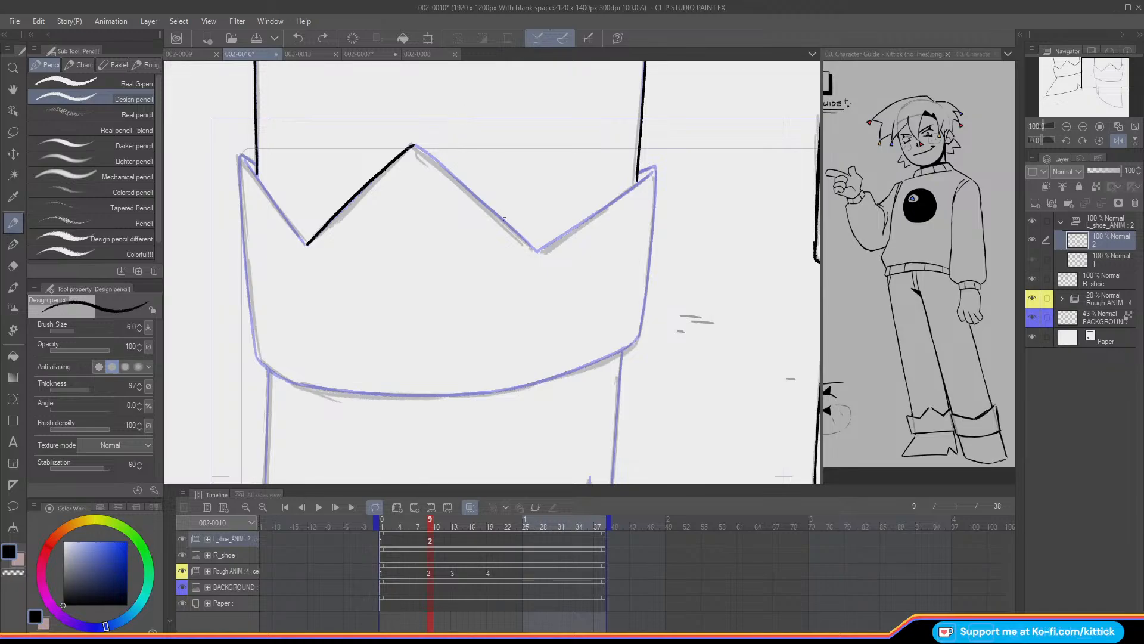
drag(532, 247, 409, 146)
click(1101, 129)
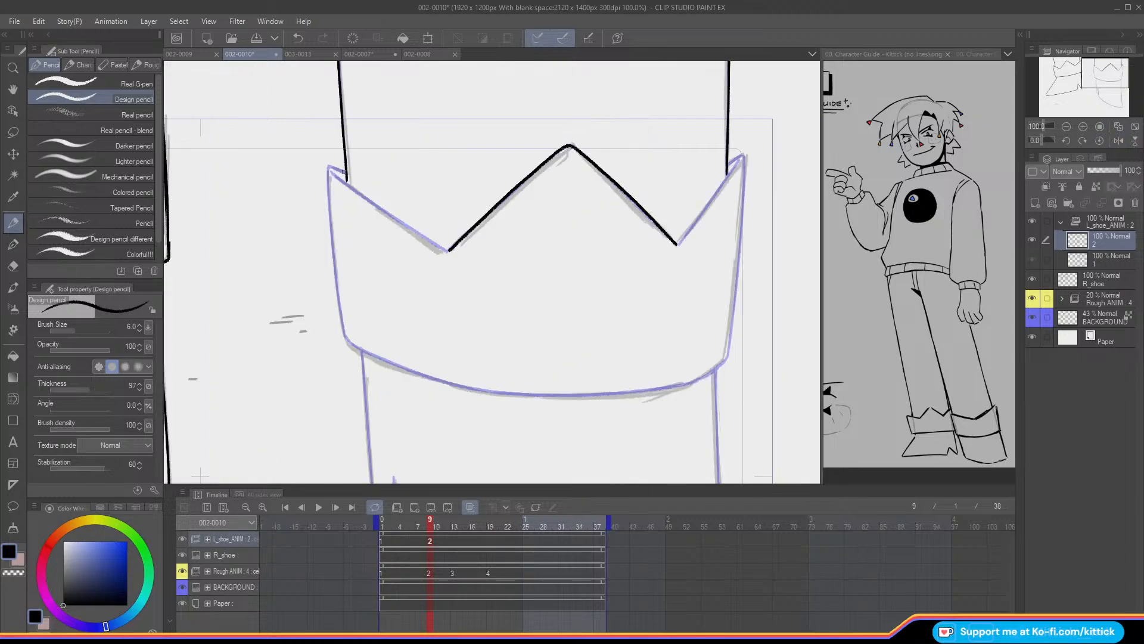
- Trace the zigzag's outer slopes up to the cuff's left and right tips on cel 2, including the small folds
mouse_move(339, 169)
mouse_down()
mouse_move(324, 169)
mouse_move(445, 249)
mouse_move(332, 171)
mouse_up()
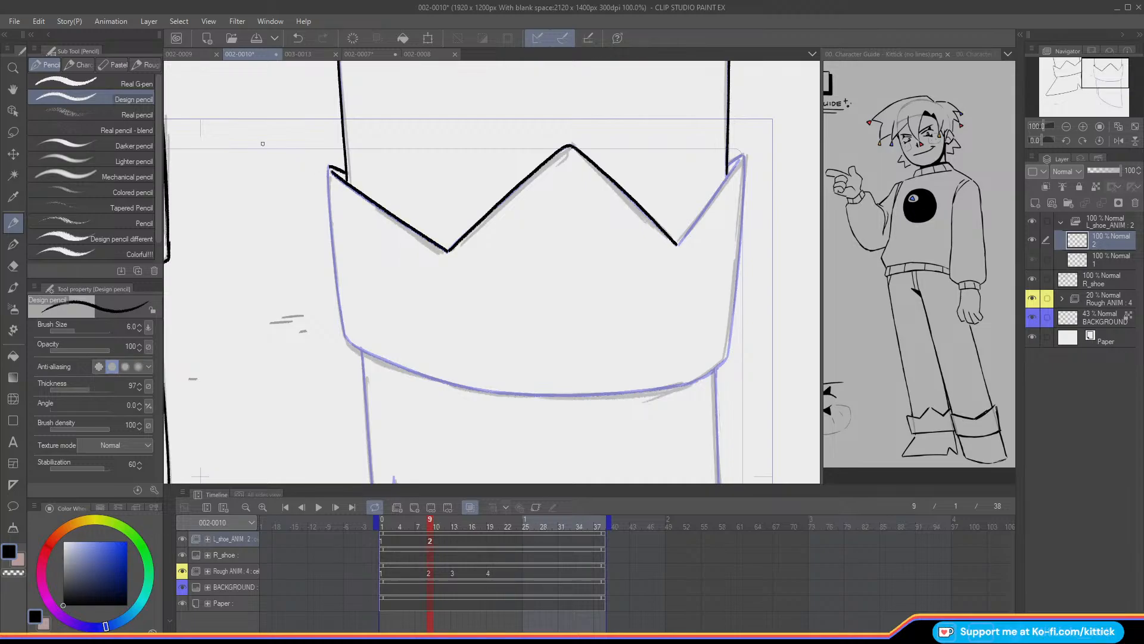
drag(739, 160, 679, 245)
key(ctrl+z)
drag(738, 161, 686, 236)
key(ctrl+z)
drag(741, 159, 679, 244)
key(ctrl+z)
drag(726, 181, 679, 246)
key(ctrl+z)
drag(741, 159, 679, 242)
drag(1107, 75, 1108, 71)
drag(698, 173, 686, 182)
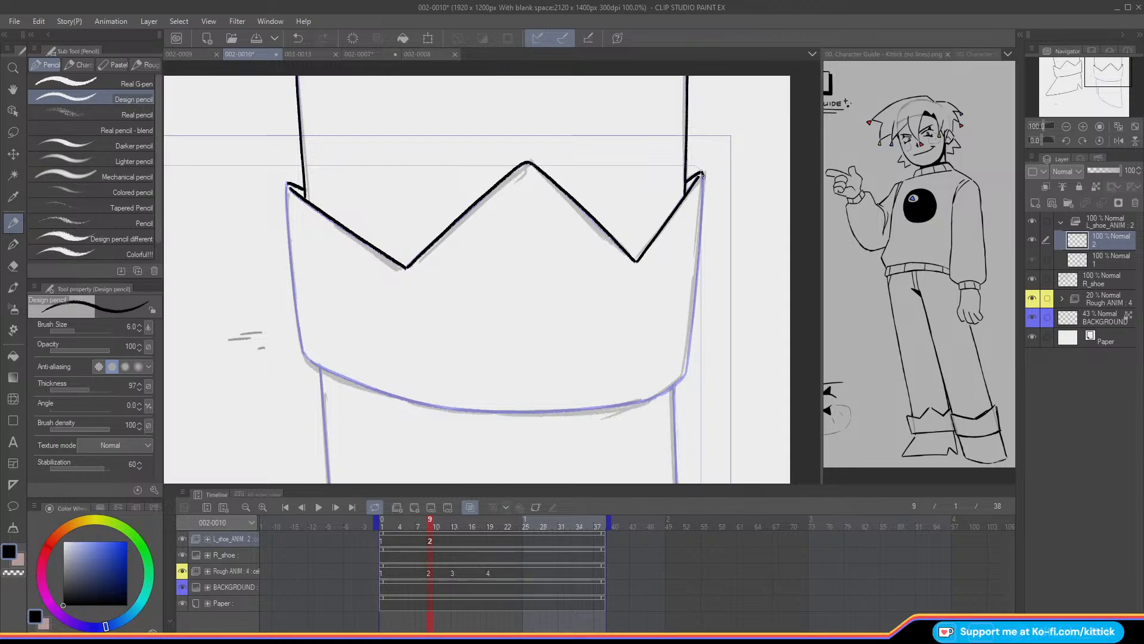
- Trace the cuff's right side from its tip down to the lower corner on cel 2
drag(702, 174, 704, 214)
key(ctrl+z)
drag(702, 173, 702, 250)
key(ctrl+z)
drag(702, 174, 677, 380)
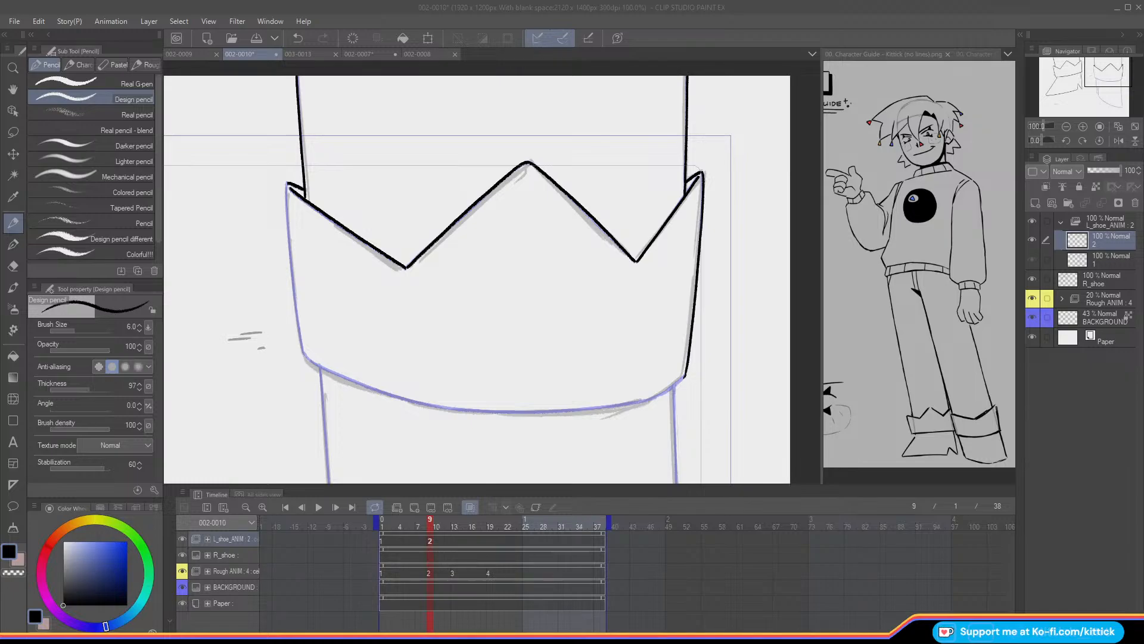
- Trace the cuff's left side down to the lower corner on cel 2, erasing the rough stroke end before extending it
click(1118, 141)
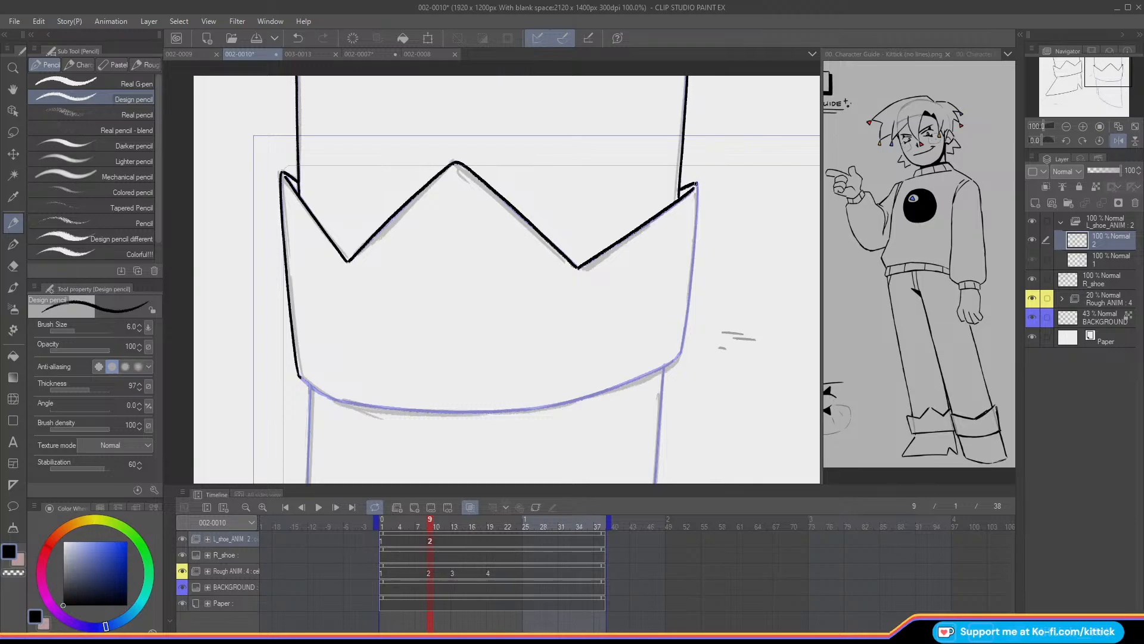
key(ctrl+z)
drag(695, 186, 694, 263)
key(ctrl+z)
drag(695, 186, 687, 333)
key(ctrl+z)
drag(695, 185, 688, 307)
key(e)
click(1118, 141)
drag(1108, 72, 1109, 73)
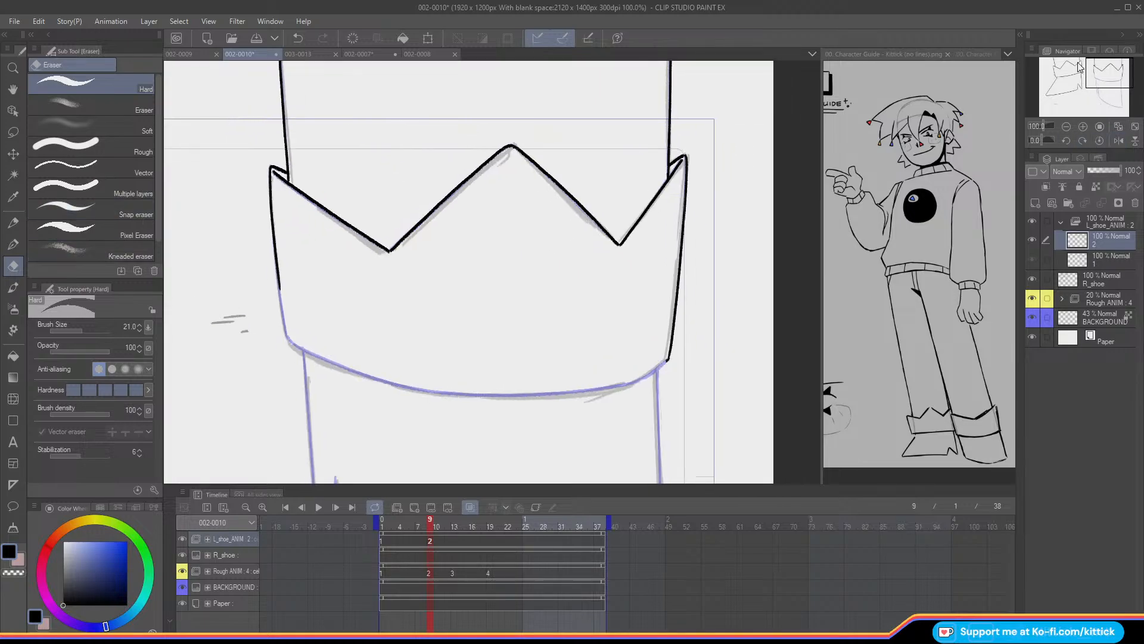
drag(279, 280, 274, 257)
click(13, 222)
drag(1094, 79, 1084, 82)
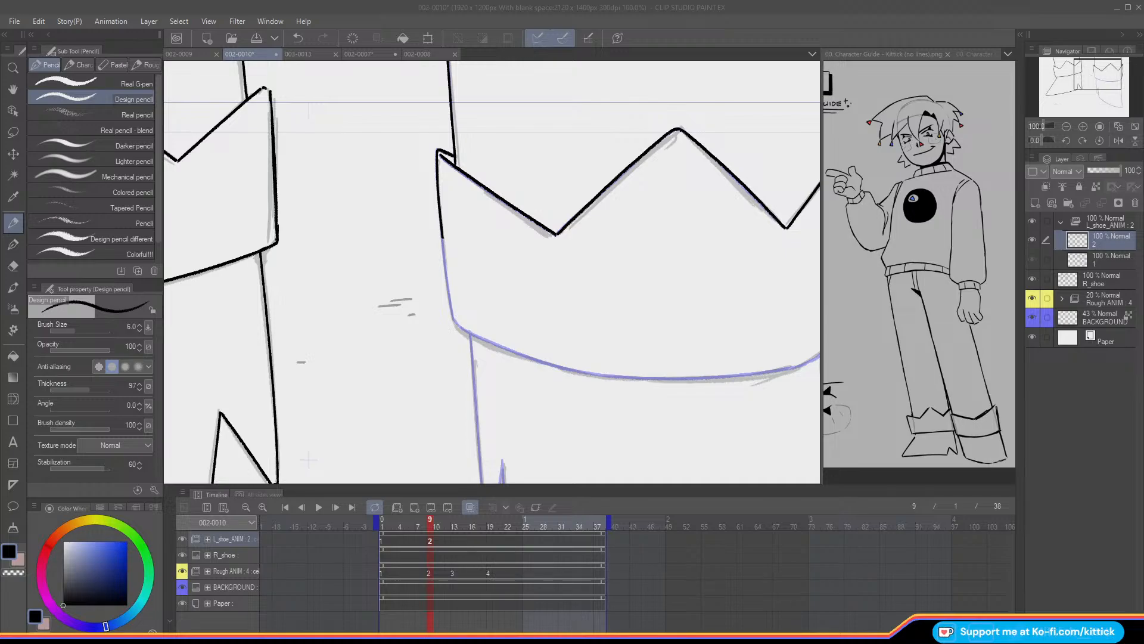
drag(441, 237, 455, 321)
key(ctrl+z)
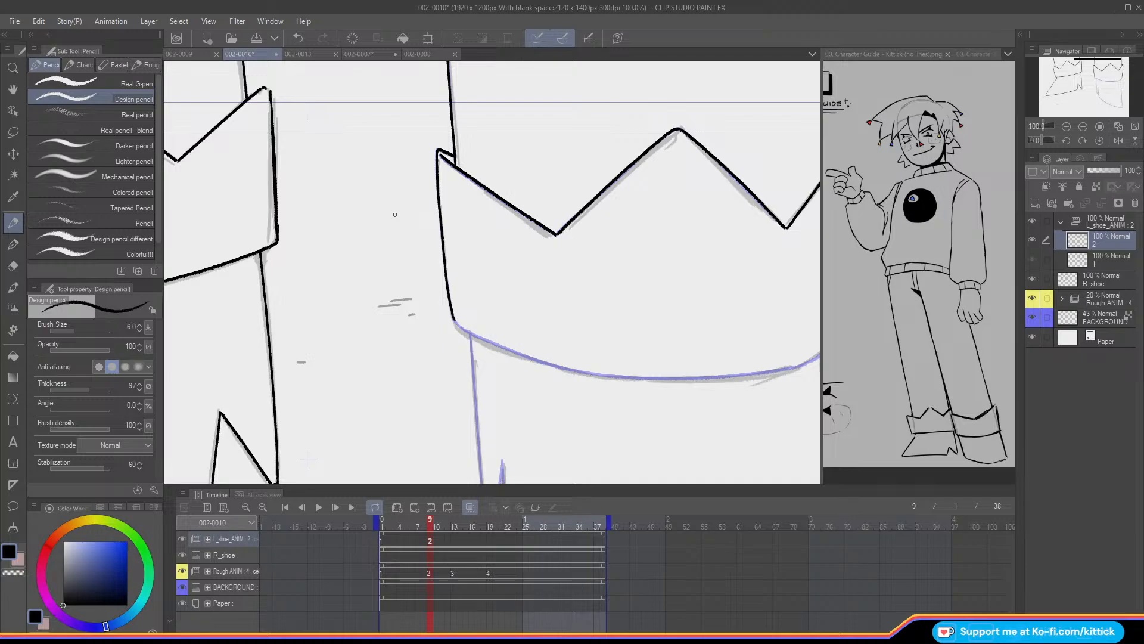
- Trace the cuff's lower right corner on cel 2, using the mirrored canvas
click(1118, 141)
drag(1110, 114, 1117, 80)
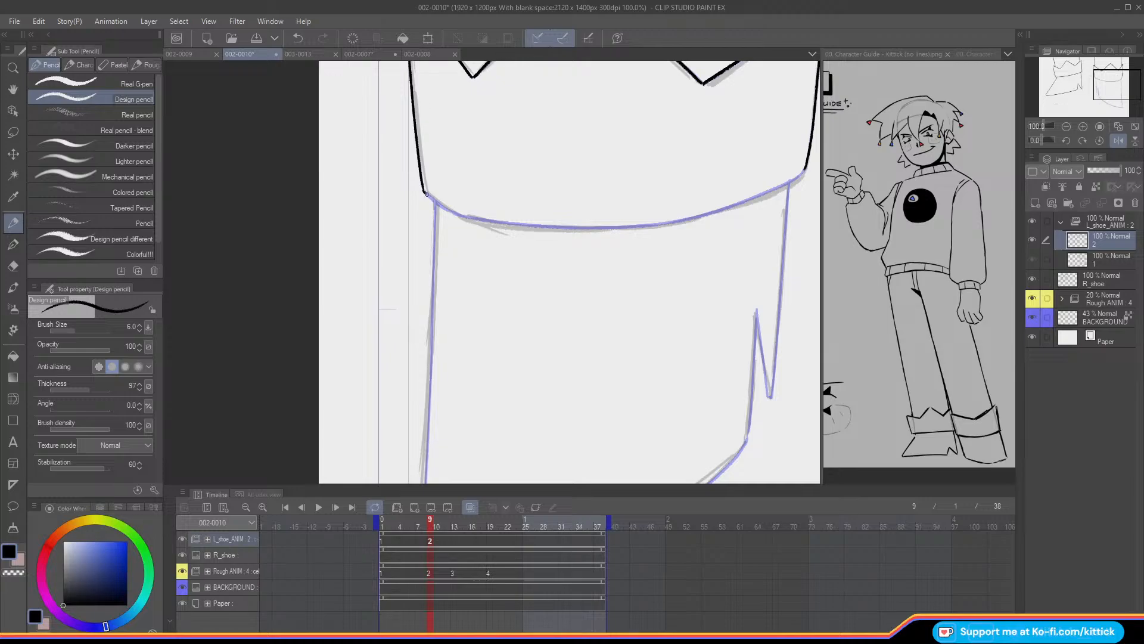
drag(424, 192, 441, 207)
click(1117, 140)
- Compare frames 8 and 9 and trace the cuff's lower left corner on cel 2
drag(1094, 84, 1104, 82)
key(Left)
key(Right)
key(Left)
key(Right)
key(Left)
key(Right)
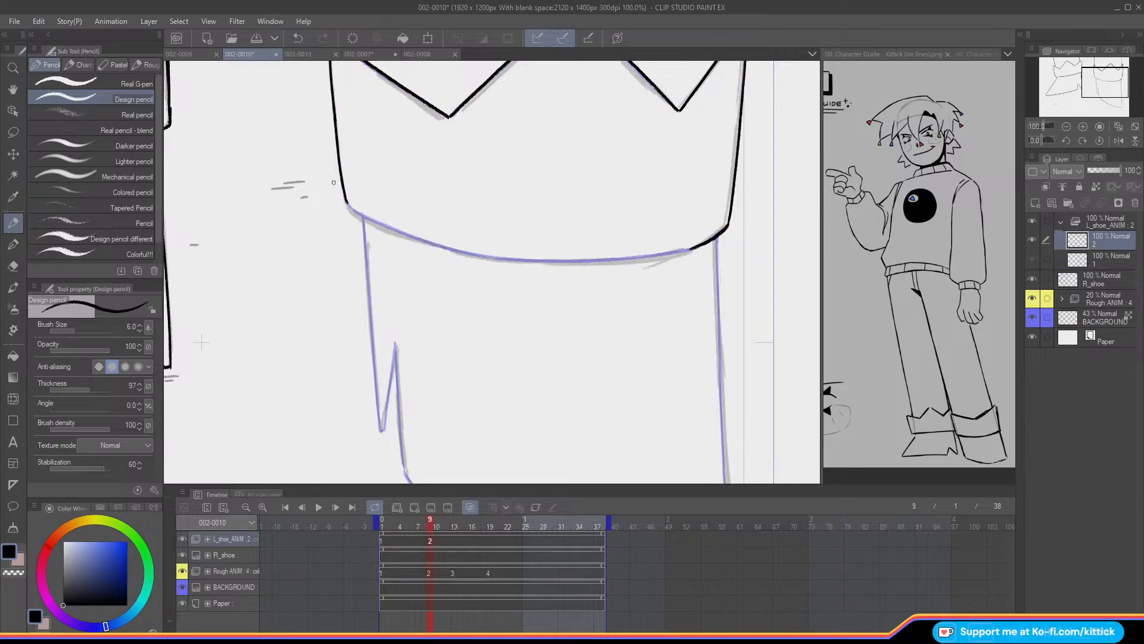
drag(349, 205, 399, 232)
key(ctrl+z)
drag(348, 204, 397, 232)
key(ctrl+z)
drag(348, 204, 400, 234)
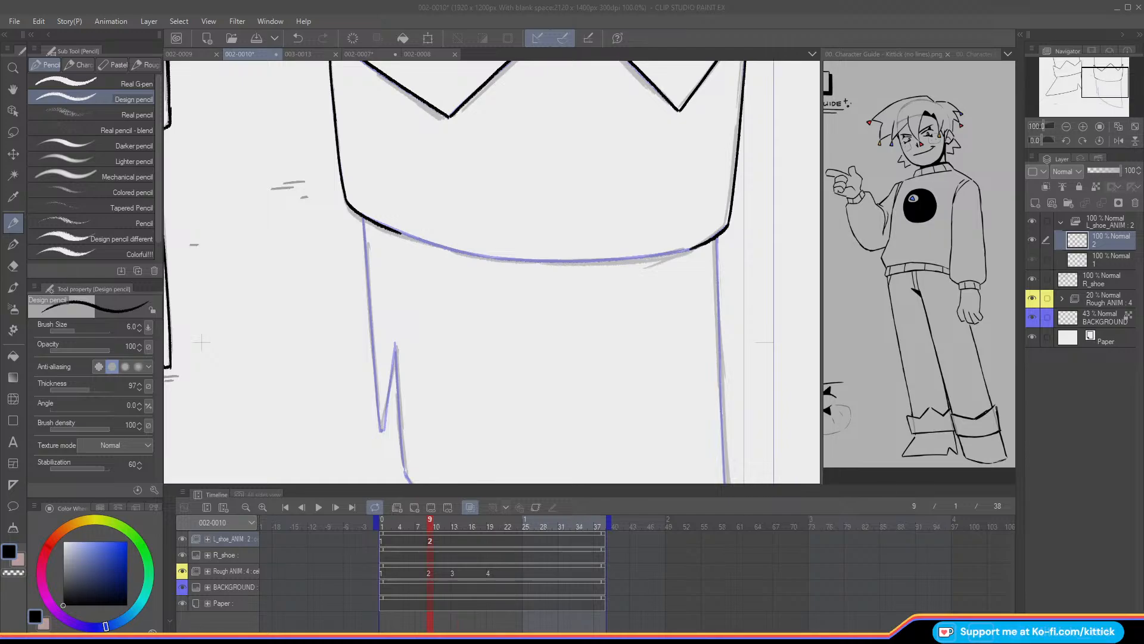
- Trace the cuff's curved lower edge between both corners on cel 2 to close the cuff outline
drag(396, 231, 456, 250)
key(ctrl+z)
key(ctrl+y)
click(1119, 140)
drag(1102, 85, 1099, 83)
drag(324, 272, 427, 287)
key(ctrl+z)
key(ctrl+z)
key(ctrl+z)
drag(327, 274, 402, 287)
key(ctrl+z)
drag(321, 272, 398, 286)
click(1119, 140)
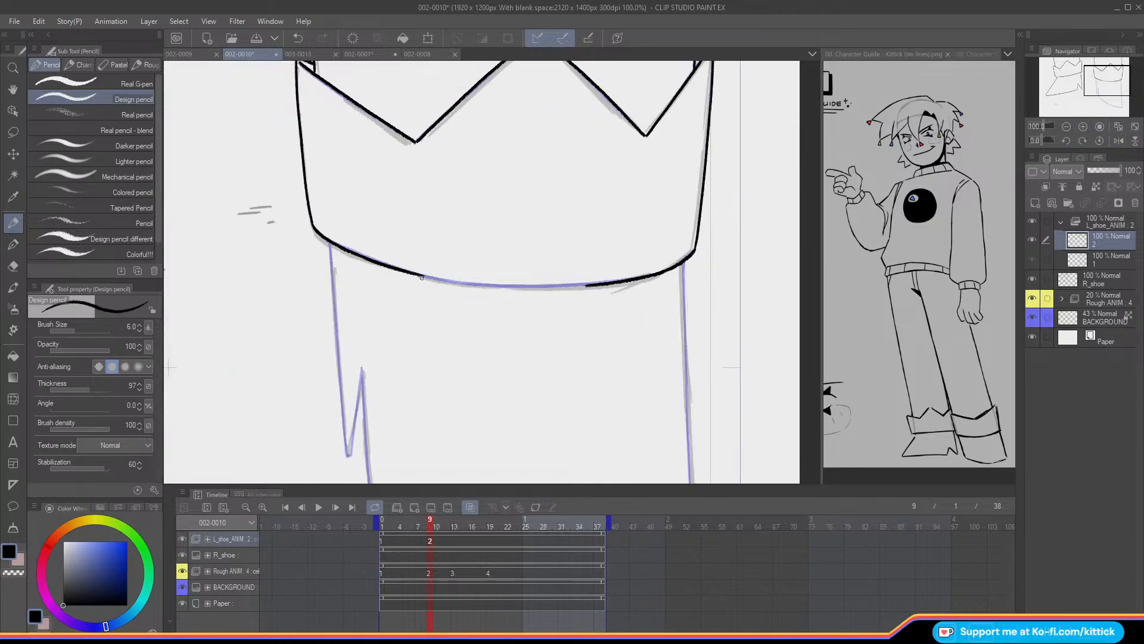
drag(442, 279, 604, 284)
click(1066, 127)
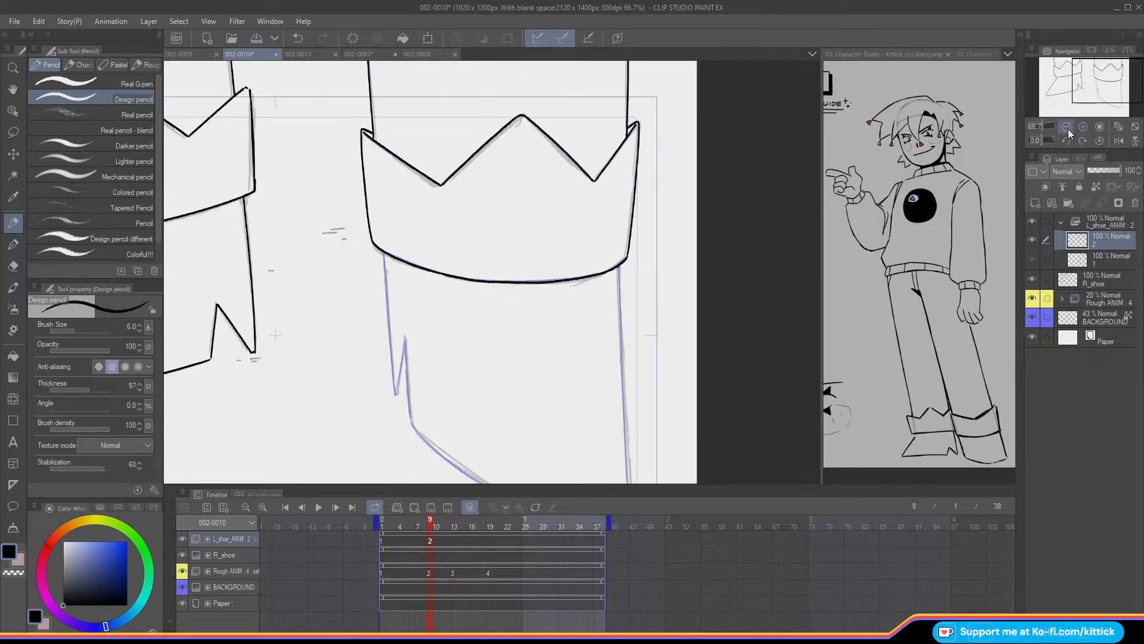
- Disable onion skin and flip between frames 8 and 9 to check the cuff's movement
click(470, 506)
key(Left)
key(Right)
key(Left)
key(Right)
key(Left)
key(Right)
key(Left)
key(Right)
- Hide L_shoe_ANIM to step through the rough animation past frame 13, and show L_shoe_ANIM again
click(181, 539)
key(Right)
key(Right)
key(Right)
key(Right)
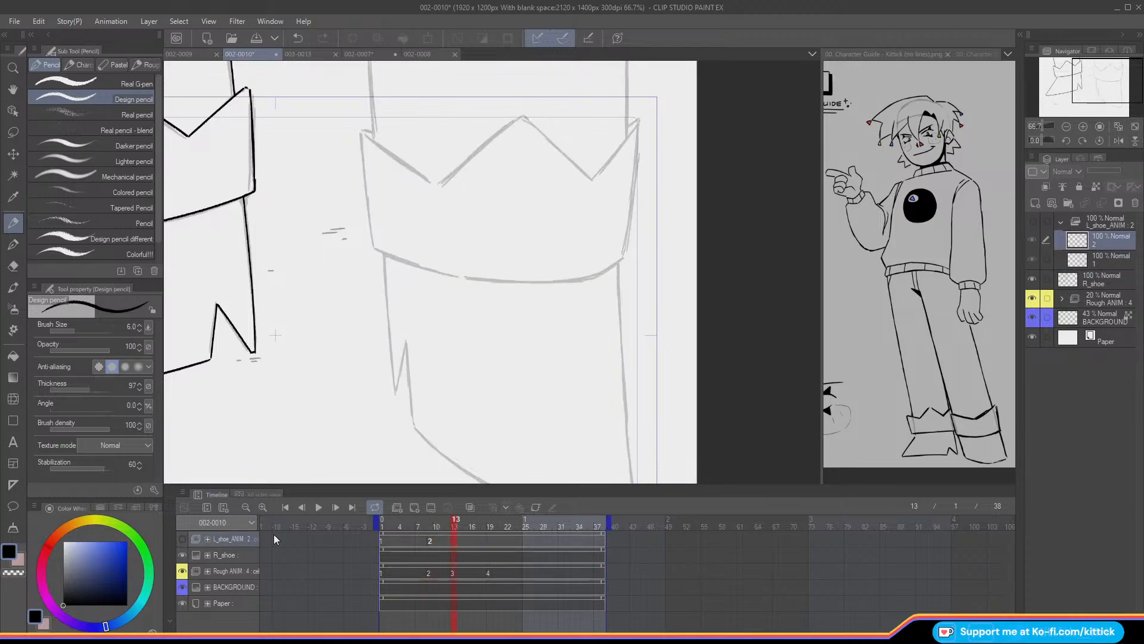
mouse_move(453, 534)
mouse_down()
mouse_move(408, 523)
mouse_move(517, 541)
mouse_move(396, 536)
mouse_move(502, 541)
mouse_move(399, 537)
mouse_move(424, 527)
mouse_move(407, 531)
mouse_move(447, 535)
mouse_move(446, 546)
mouse_up()
click(181, 539)
- Compare cels 1 and 2 around frame 9 with Rough ANIM hidden and onion skin enabled, and show Rough ANIM again
click(182, 571)
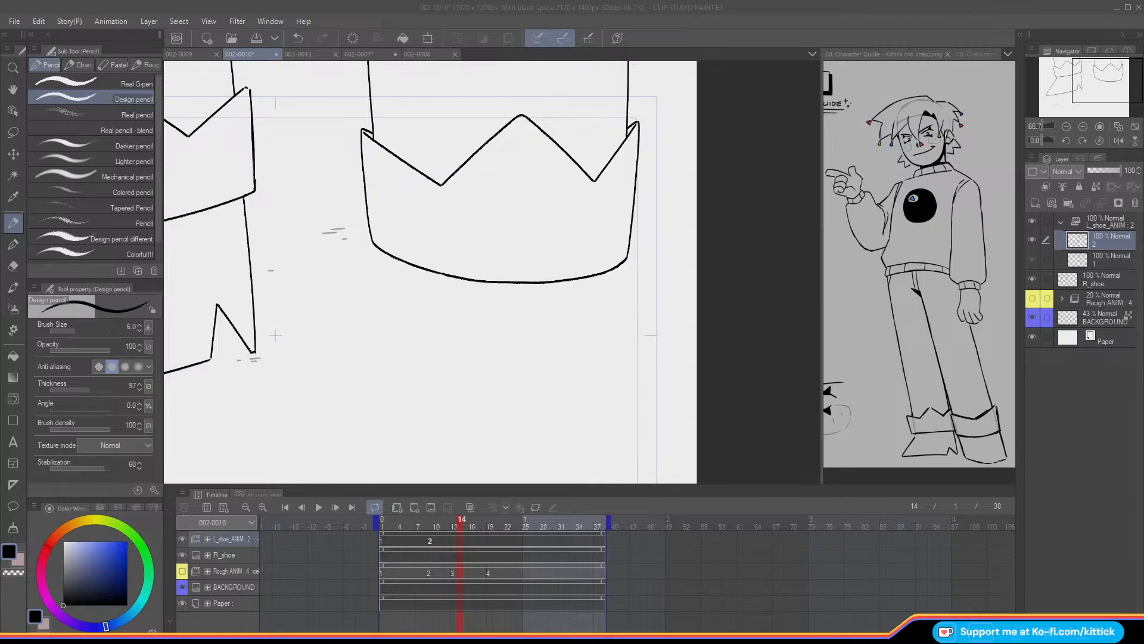
click(738, 235)
key(o)
key(Left)
key(Left)
key(Left)
key(Left)
key(Left)
key(Left)
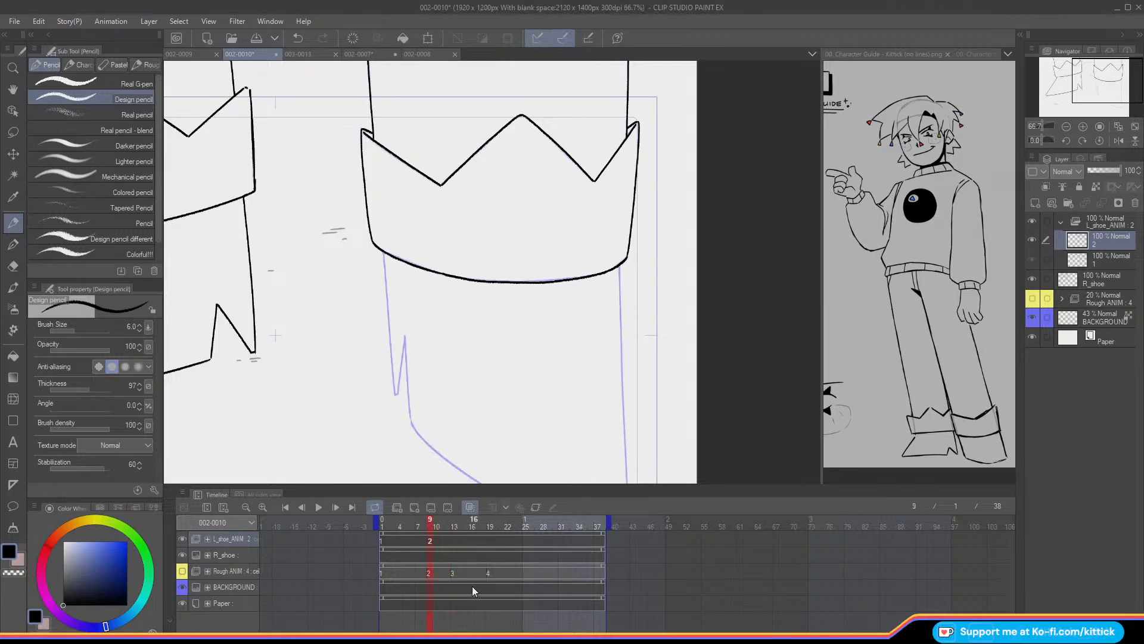
key(Right)
key(Left)
key(Right)
click(183, 571)
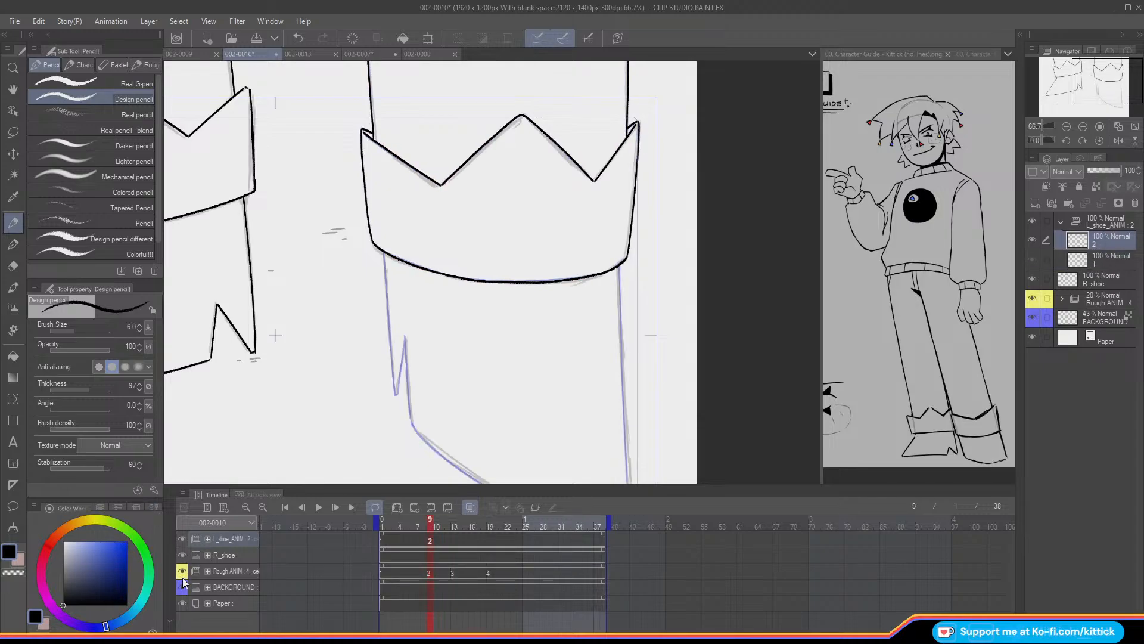
- Trace the boot's left edge from below the cuff down to the notch's lower tip on cel 2
mouse_move(1087, 86)
mouse_down()
mouse_move(1085, 96)
mouse_move(1080, 84)
mouse_up()
key(Left)
key(Right)
click(1083, 127)
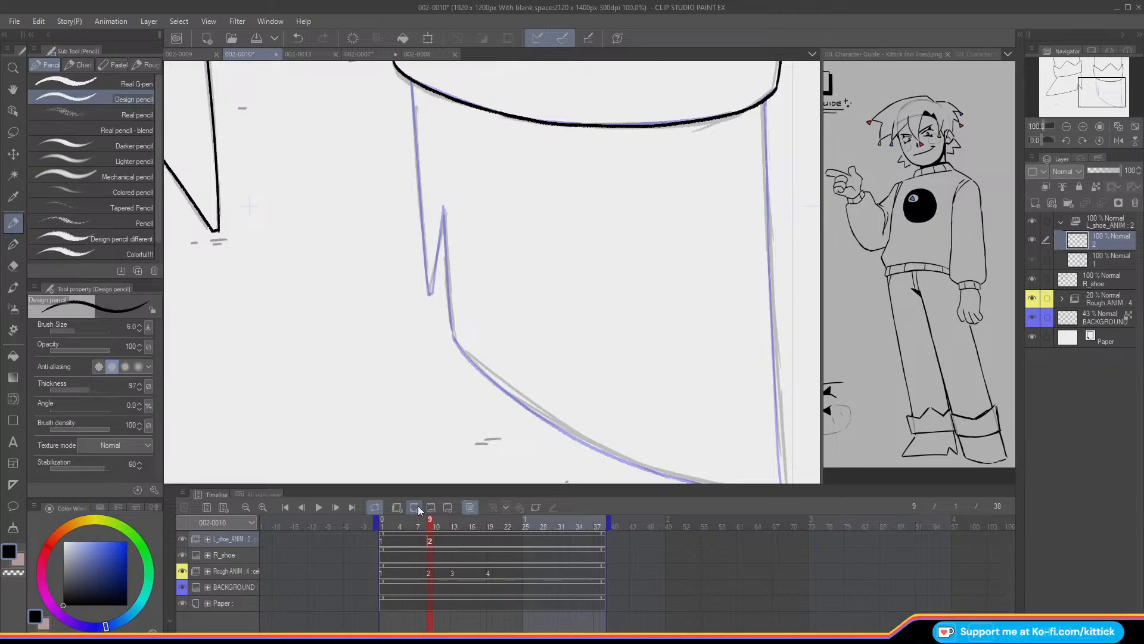
key(Left)
key(Right)
drag(419, 173, 429, 292)
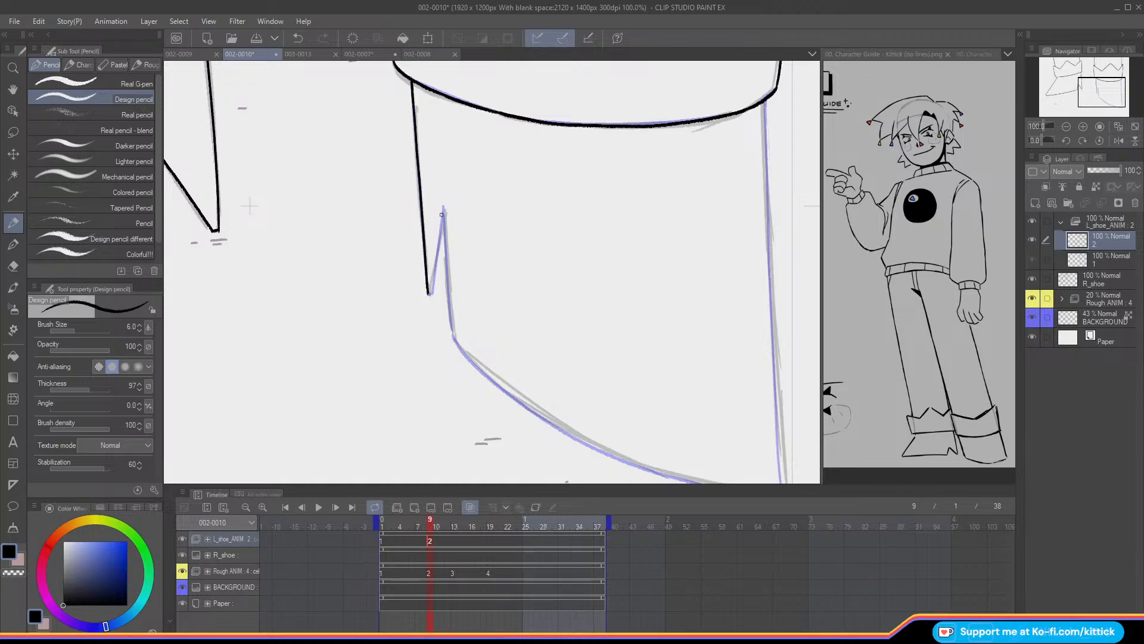
- Ink both sides of the narrow notch on the shoe's left edge, ending at the corner where the sole curve begins
drag(443, 207, 438, 259)
key(ctrl+z)
drag(442, 208, 432, 284)
key(ctrl+z)
drag(443, 207, 448, 251)
key(ctrl+z)
drag(443, 208, 449, 266)
key(ctrl+z)
drag(443, 208, 456, 340)
- Check the inked cuff and notch in mirrored and normal view and against the neighbouring frame
click(1066, 127)
drag(1072, 88, 1100, 88)
click(1116, 139)
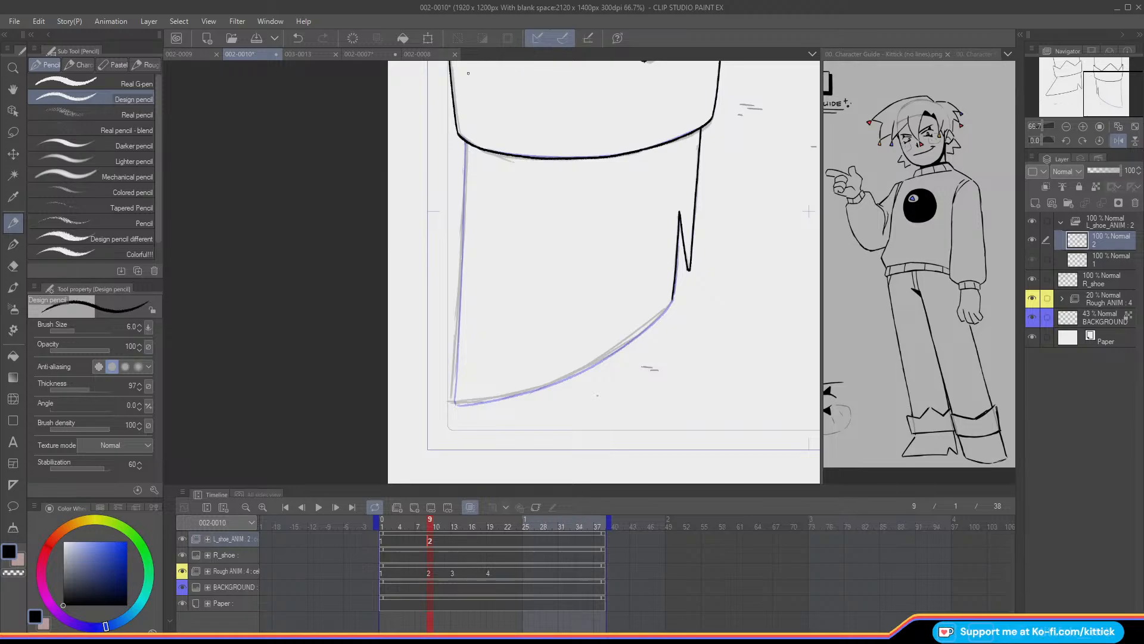
click(1119, 139)
click(1084, 131)
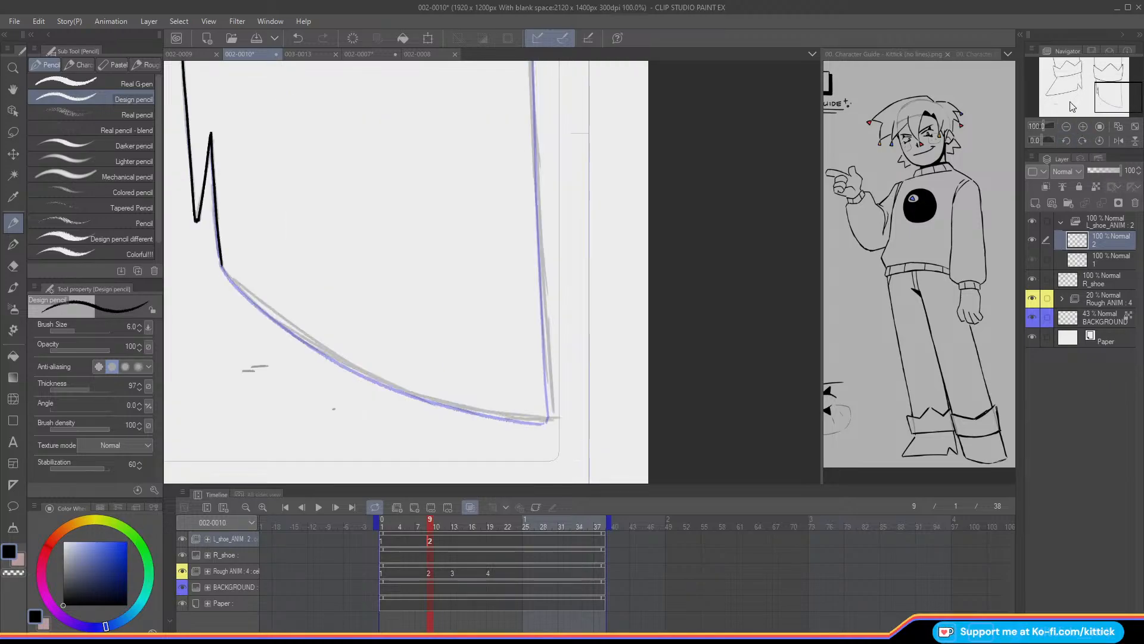
drag(1099, 90, 1099, 86)
click(1066, 127)
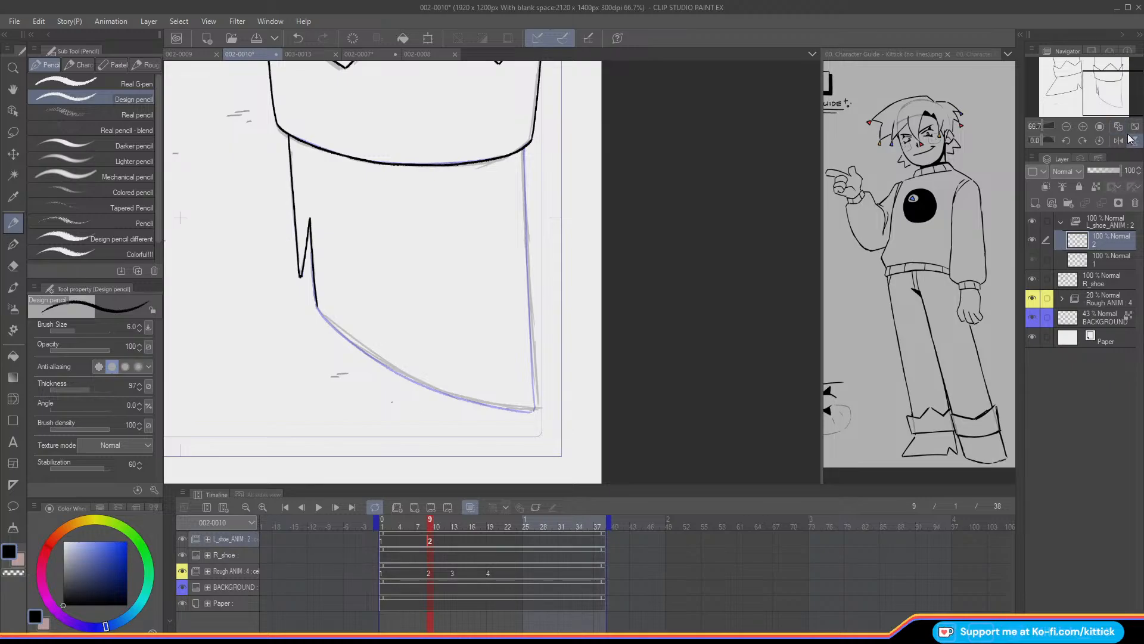
drag(1085, 76, 1079, 78)
key(Left)
key(Right)
key(Left)
key(Right)
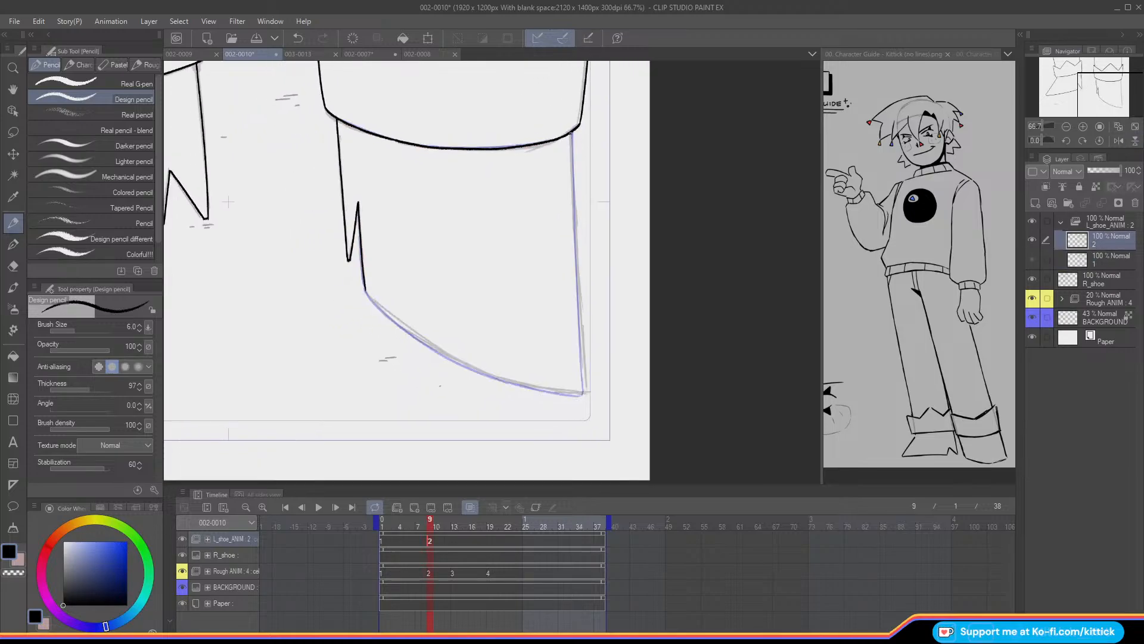
- Ink the upper half of the shoe's right edge, starting just below the cuff
drag(571, 131, 577, 273)
key(ctrl+z)
drag(574, 216, 578, 292)
key(ctrl+z)
key(ctrl+z)
key(ctrl+z)
drag(574, 216, 585, 368)
key(ctrl+z)
key(ctrl+z)
drag(1085, 82, 1085, 81)
drag(568, 216, 570, 238)
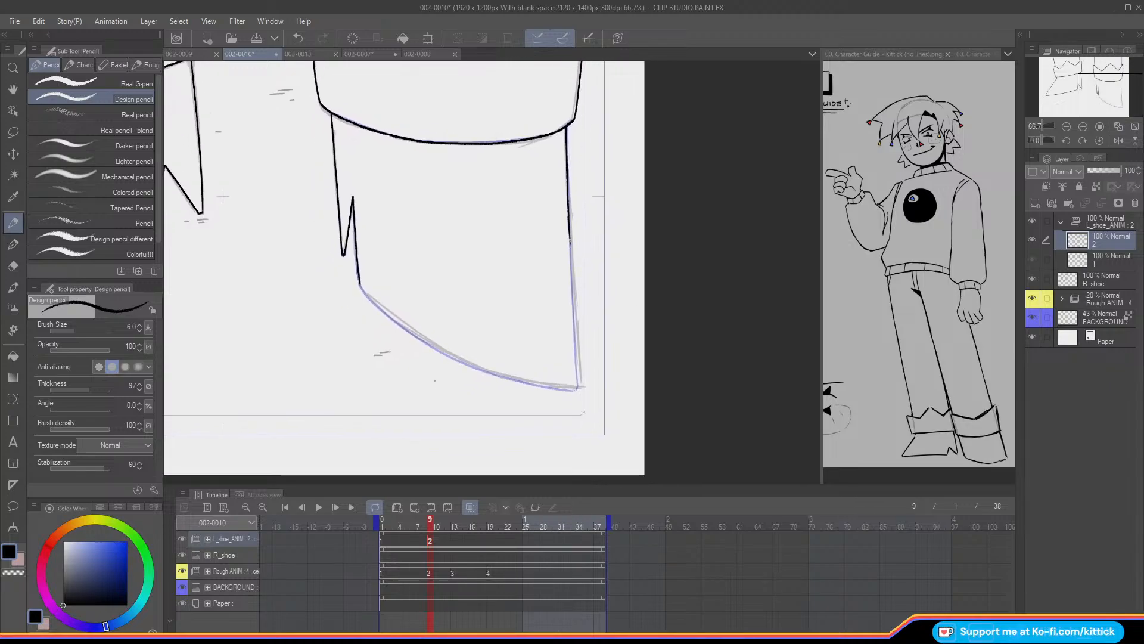
key(ctrl+z)
drag(570, 259, 574, 308)
drag(579, 350, 580, 356)
key(ctrl+z)
drag(569, 239, 573, 284)
key(ctrl+z)
- Extend the inked right edge of the shoe down most of the way toward the bottom corner
click(1114, 141)
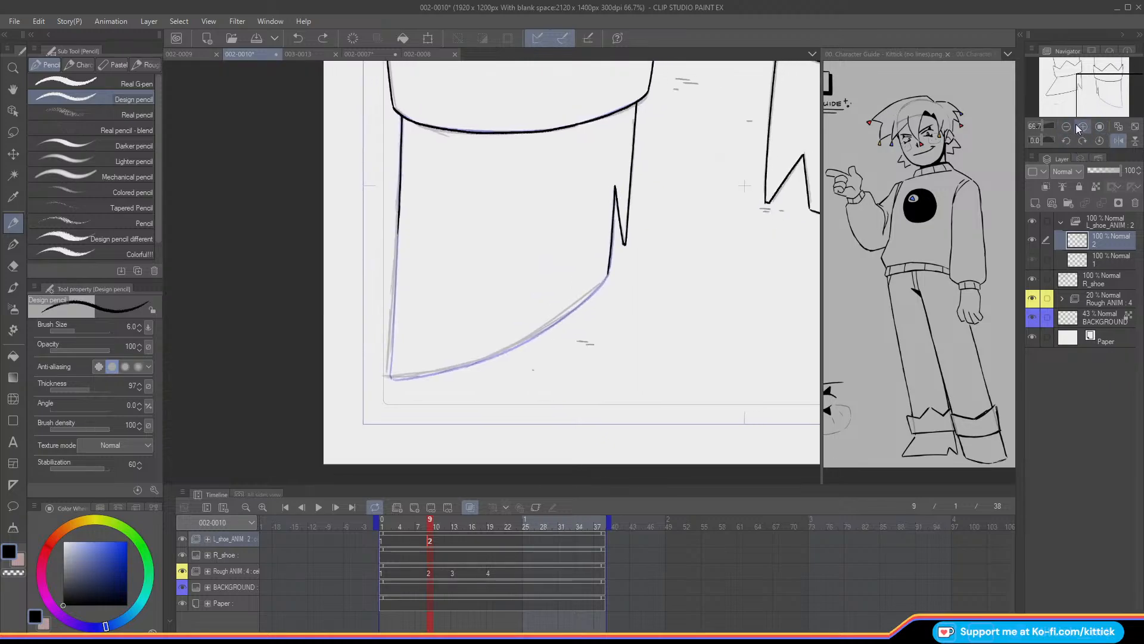
click(1100, 141)
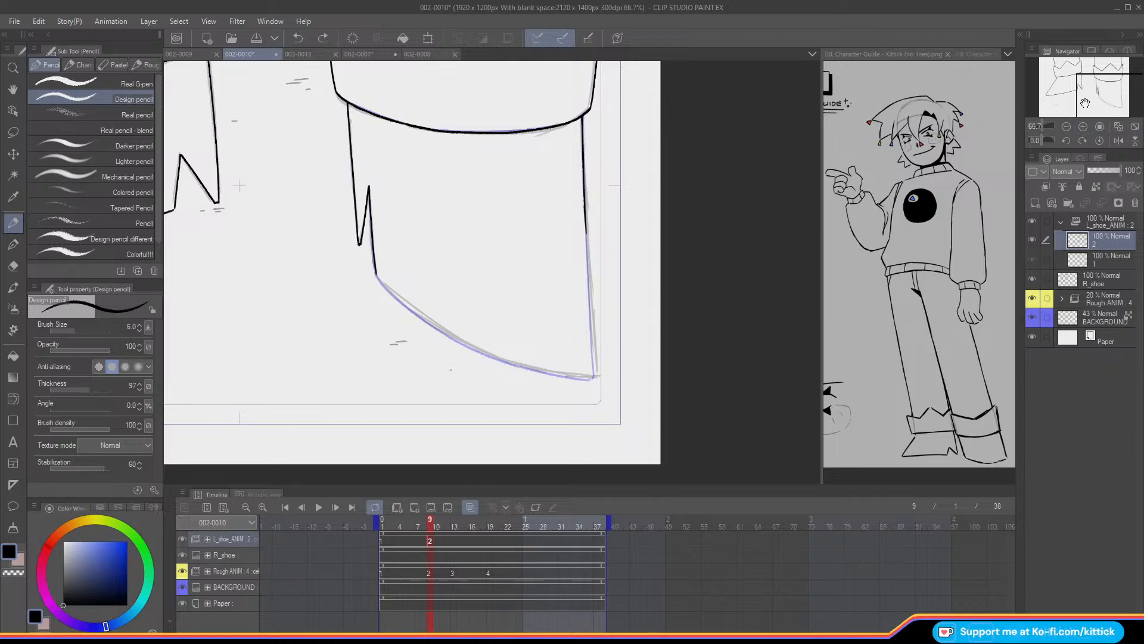
click(1084, 128)
drag(1092, 98, 1088, 94)
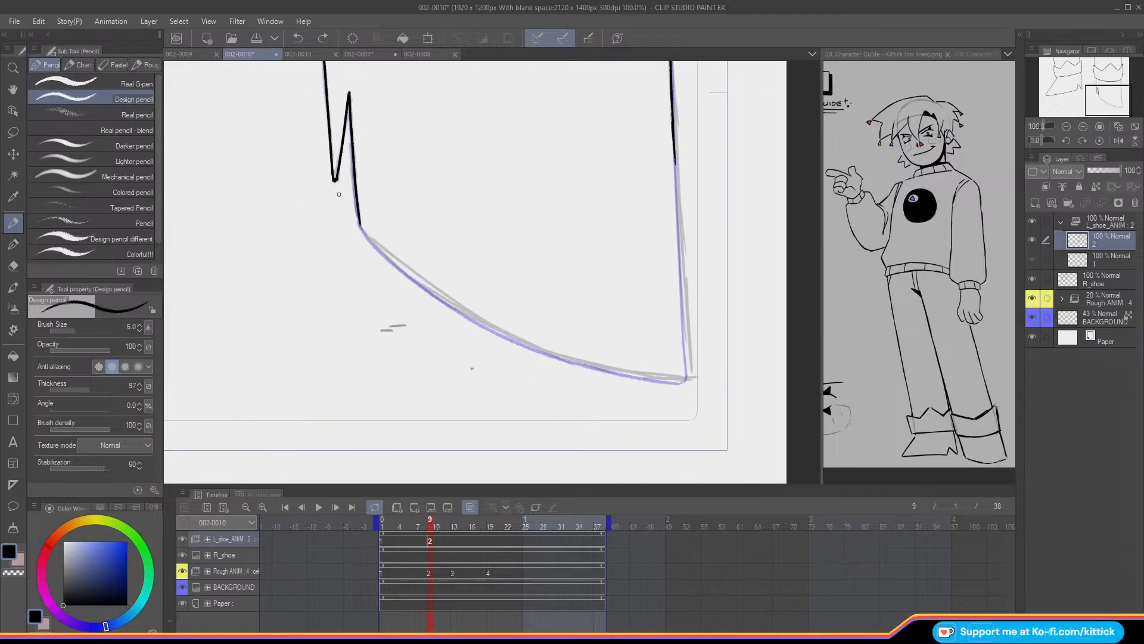
drag(674, 154, 681, 263)
key(ctrl+z)
key(ctrl+z)
drag(675, 173, 680, 257)
key(ctrl+z)
drag(675, 176, 686, 312)
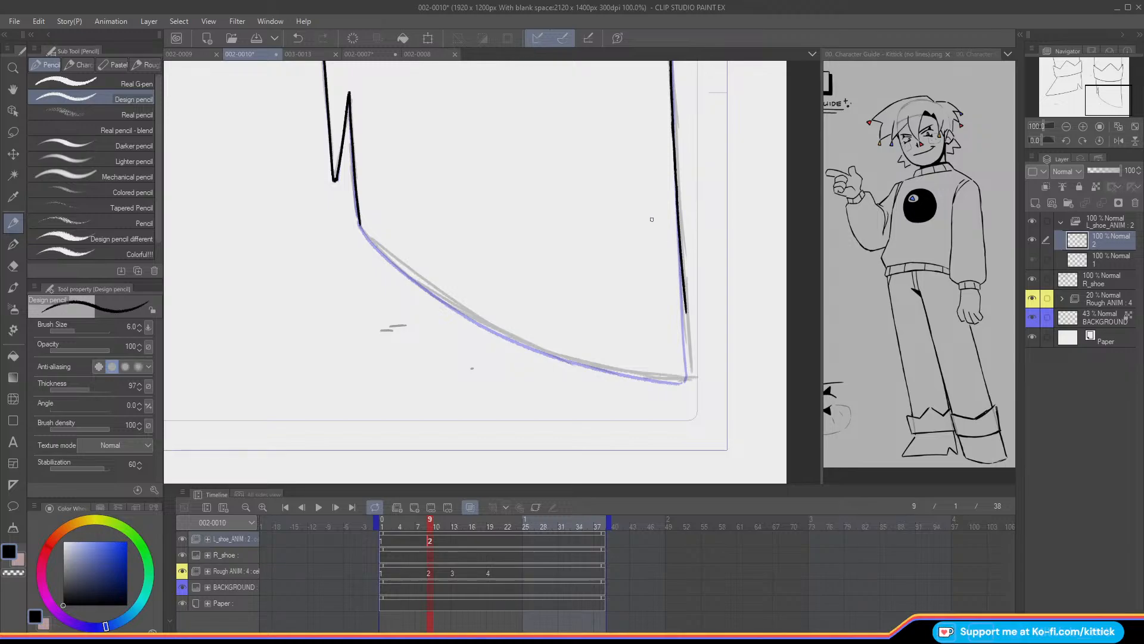
- Ink the last short stretch of the shoe's right edge down to the bottom corner
drag(685, 303, 689, 353)
key(ctrl+z)
drag(685, 301, 690, 362)
key(ctrl+z)
drag(687, 322, 691, 377)
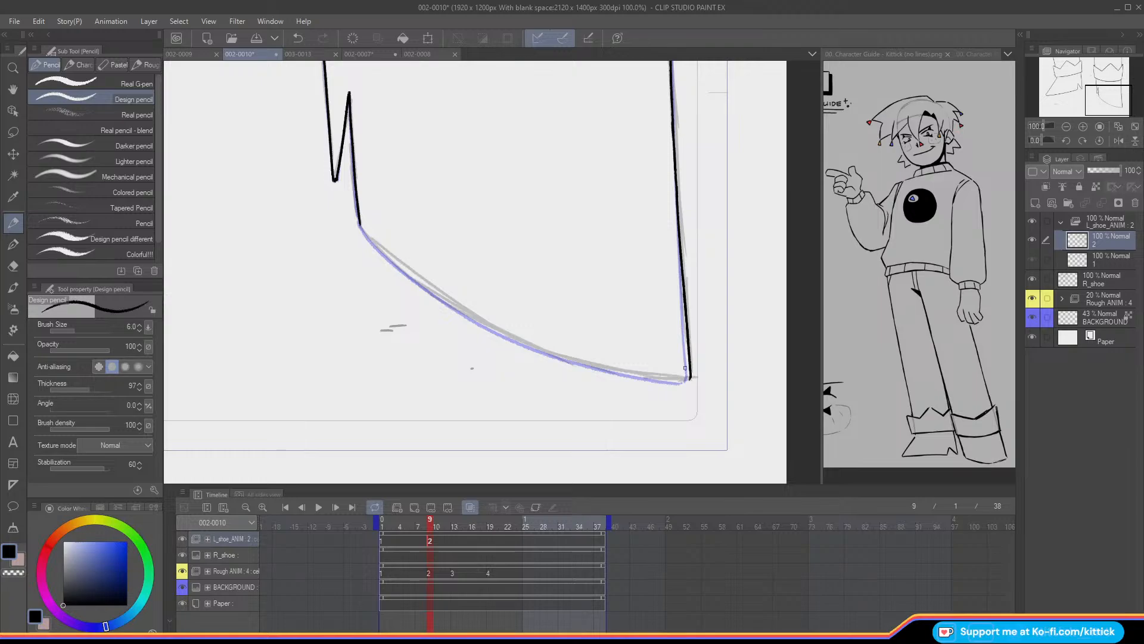
- Ink the first part of the curved sole line, from below the notch to past its middle
drag(366, 236, 394, 272)
key(ctrl+z)
drag(361, 228, 395, 271)
key(ctrl+z)
mouse_move(361, 226)
mouse_down()
mouse_move(407, 277)
mouse_move(463, 313)
mouse_move(434, 299)
mouse_move(415, 282)
mouse_move(490, 329)
mouse_move(599, 369)
mouse_move(560, 357)
mouse_up()
key(ctrl+z)
key(e)
click(16, 225)
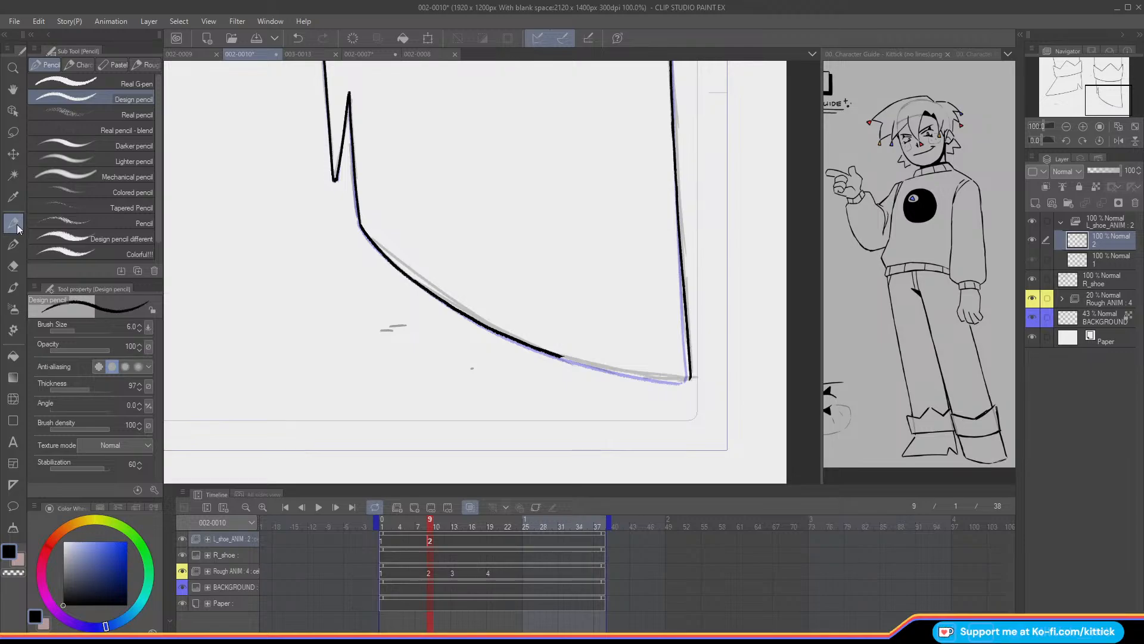
- Mirror the canvas, ink the rest of the sole line to the bottom corner, and restore the normal view
click(1119, 140)
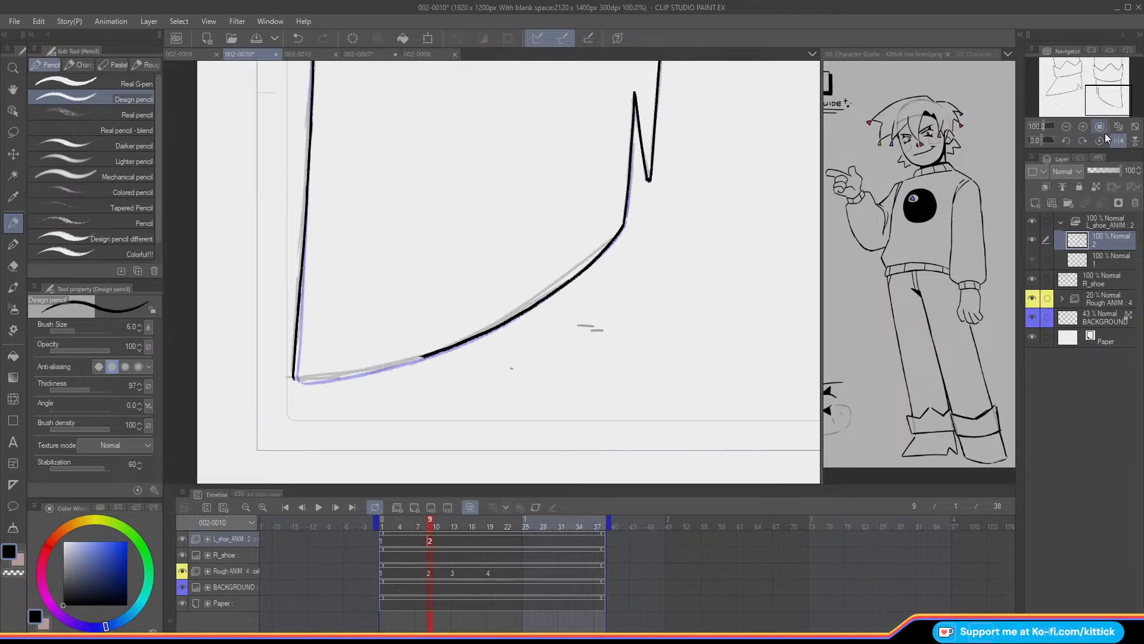
drag(1096, 102, 1085, 99)
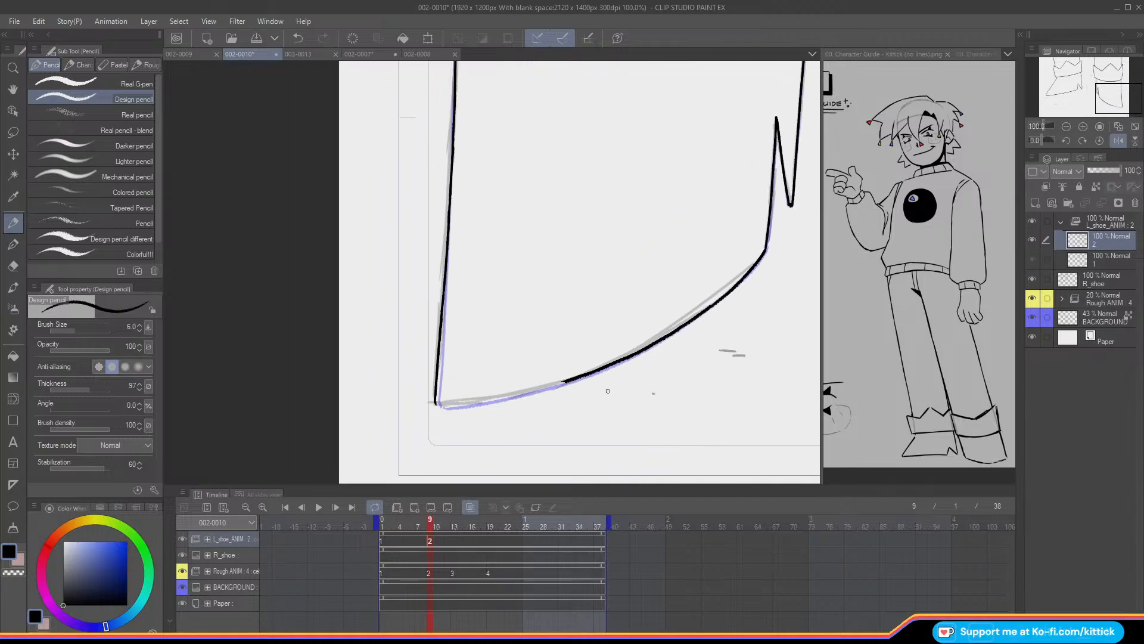
drag(559, 383, 435, 407)
click(1118, 140)
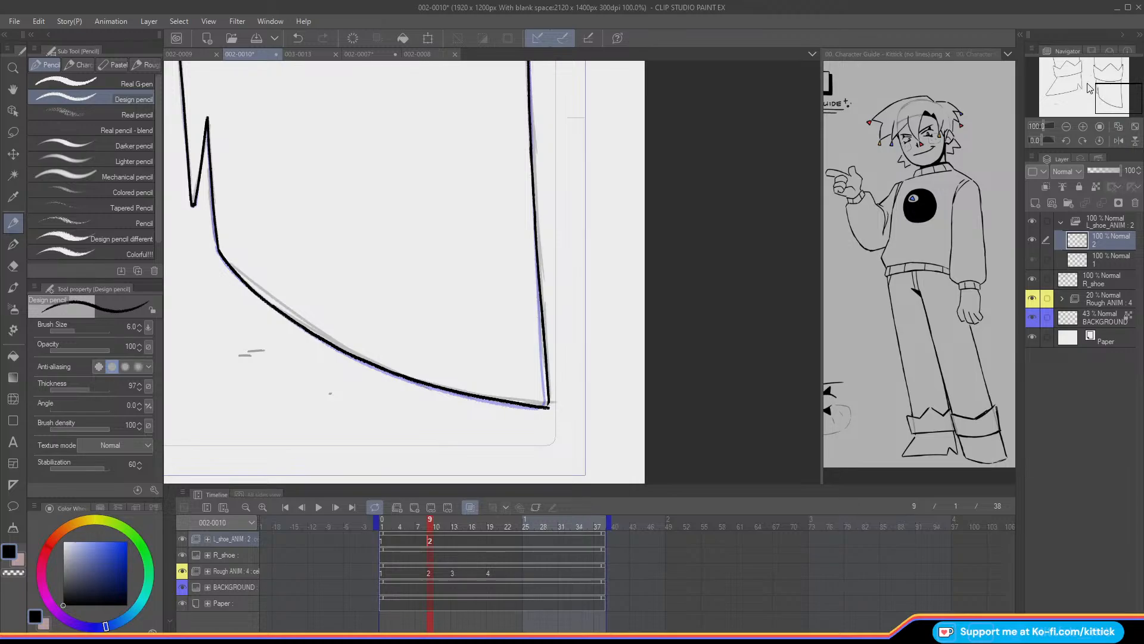
- Erase the line overshoot at the shoe's bottom right corner with the Hard eraser
click(13, 266)
drag(553, 412, 547, 415)
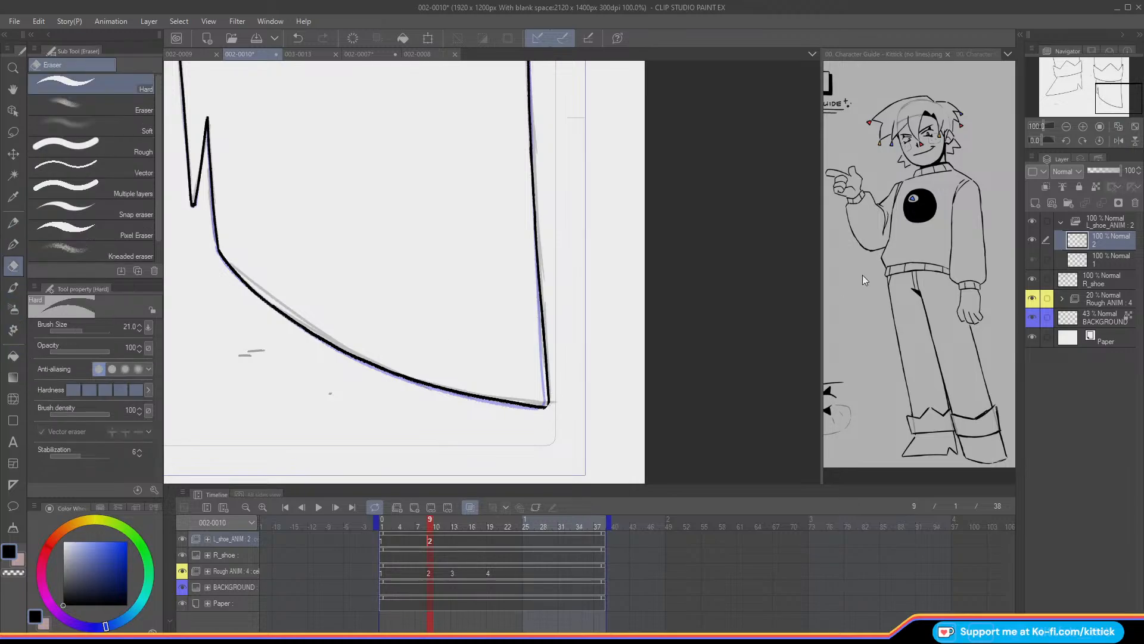
click(1065, 129)
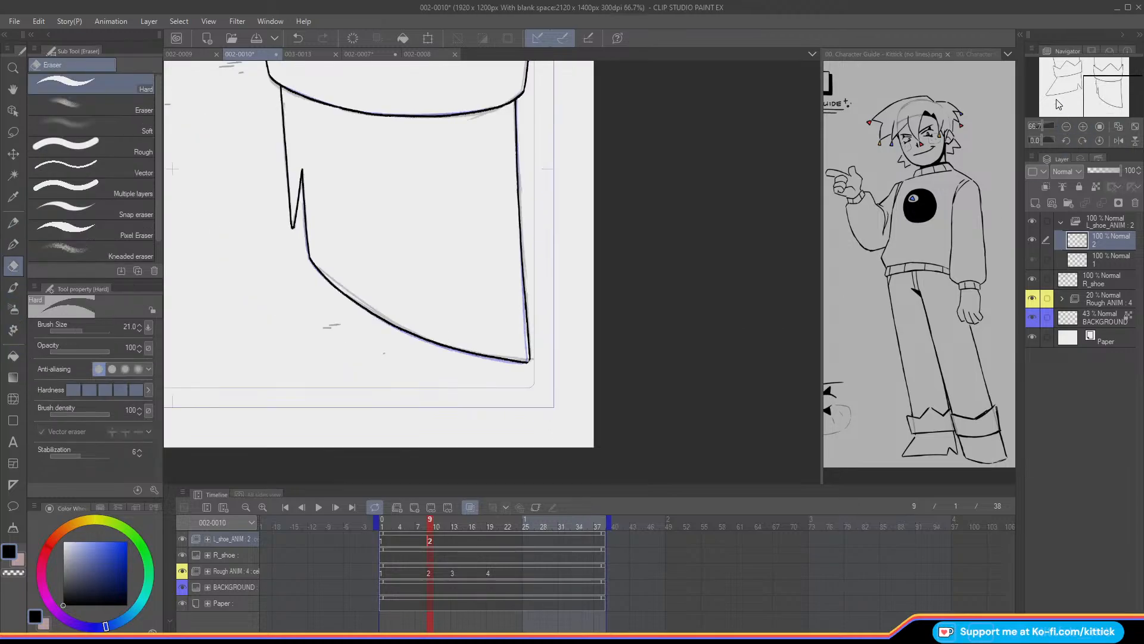
- Hide the onion skin and flip between neighbouring frames to compare the inked shoe
key(o)
key(Left)
key(Right)
key(Left)
key(Right)
key(Left)
key(Right)
key(Left)
key(Right)
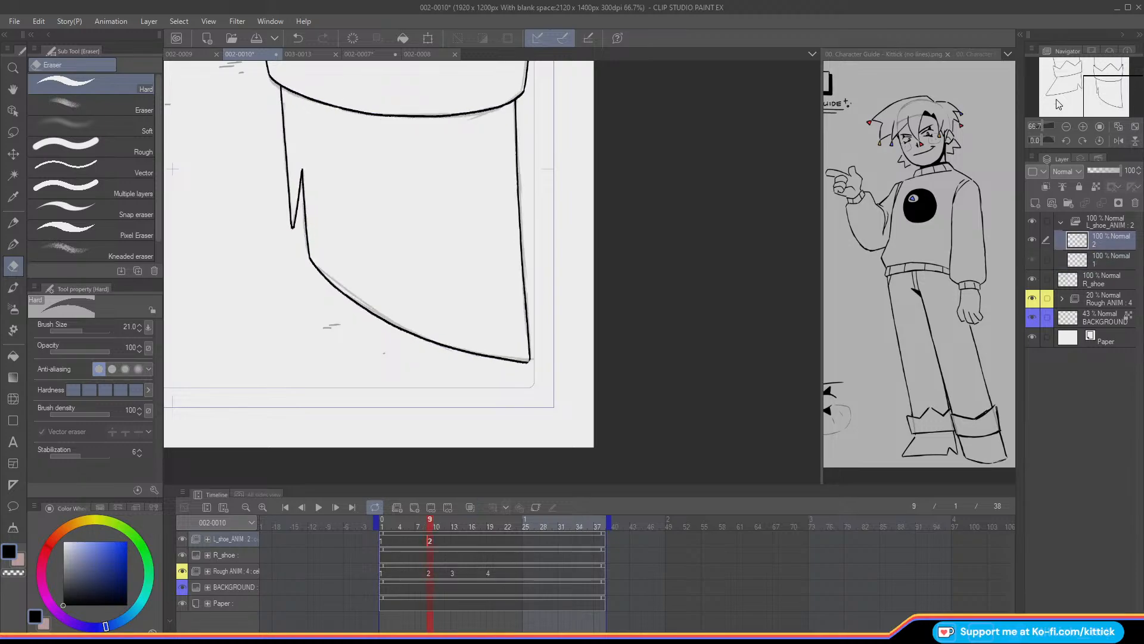
click(13, 222)
key(Left)
key(Right)
key(Left)
key(Right)
- Turn the onion skin back on and erase the lower part of the edge between the notch and the sole
click(1083, 126)
drag(1118, 98, 1105, 94)
key(o)
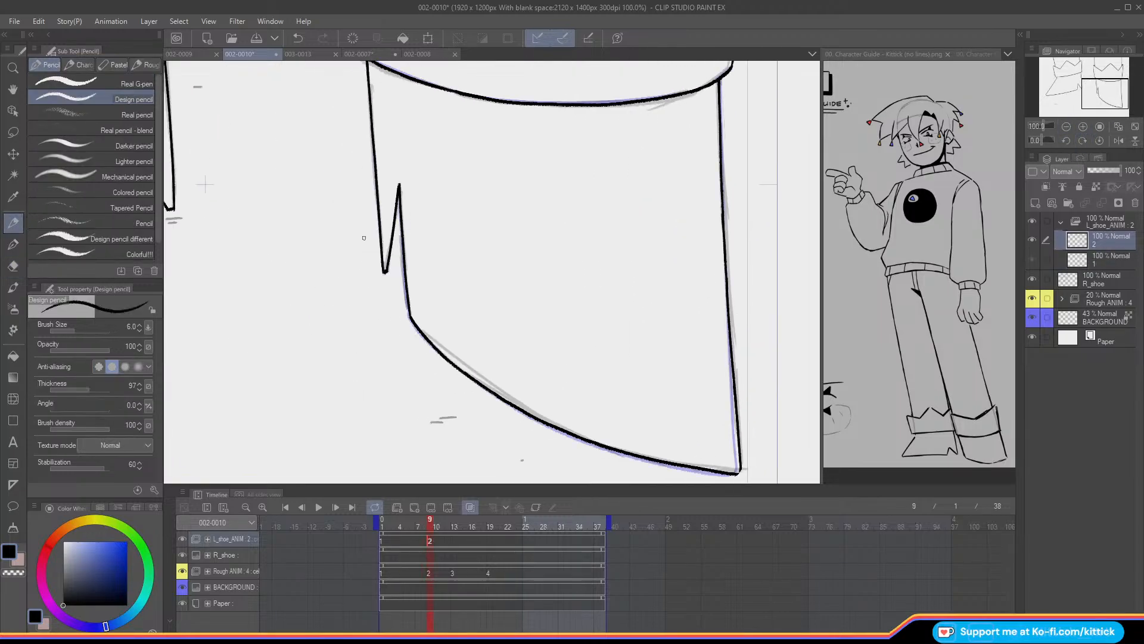
click(13, 266)
drag(406, 263, 410, 310)
key(p)
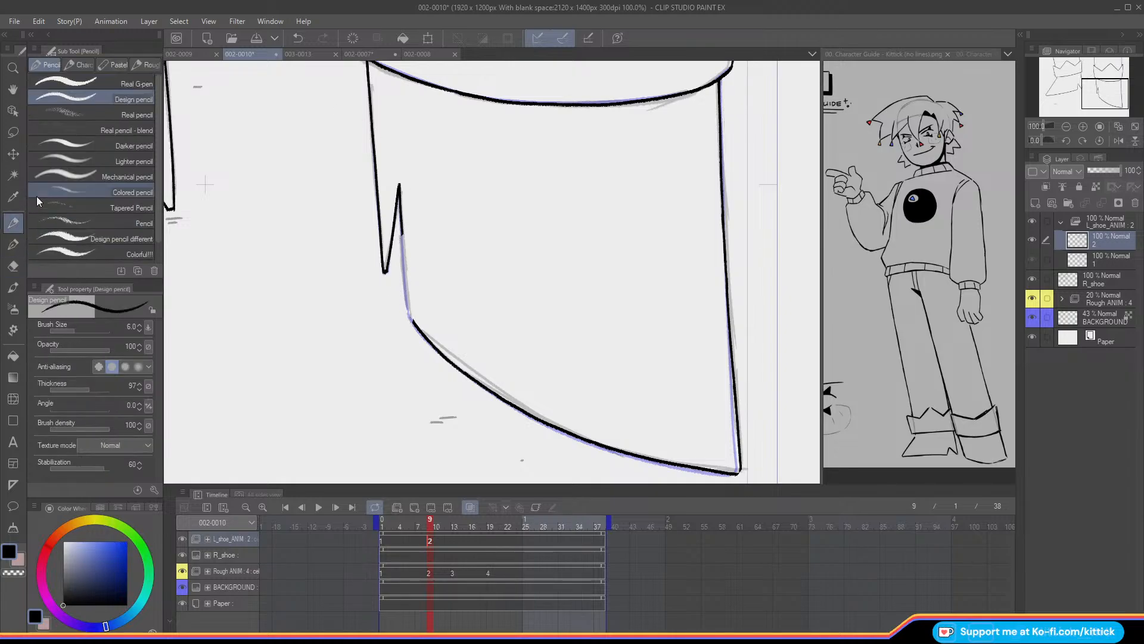
- Redraw the erased edge below the notch with the Design pencil so it joins the sole curve
drag(401, 233, 407, 308)
key(ctrl+z)
drag(402, 248, 407, 313)
key(ctrl+z)
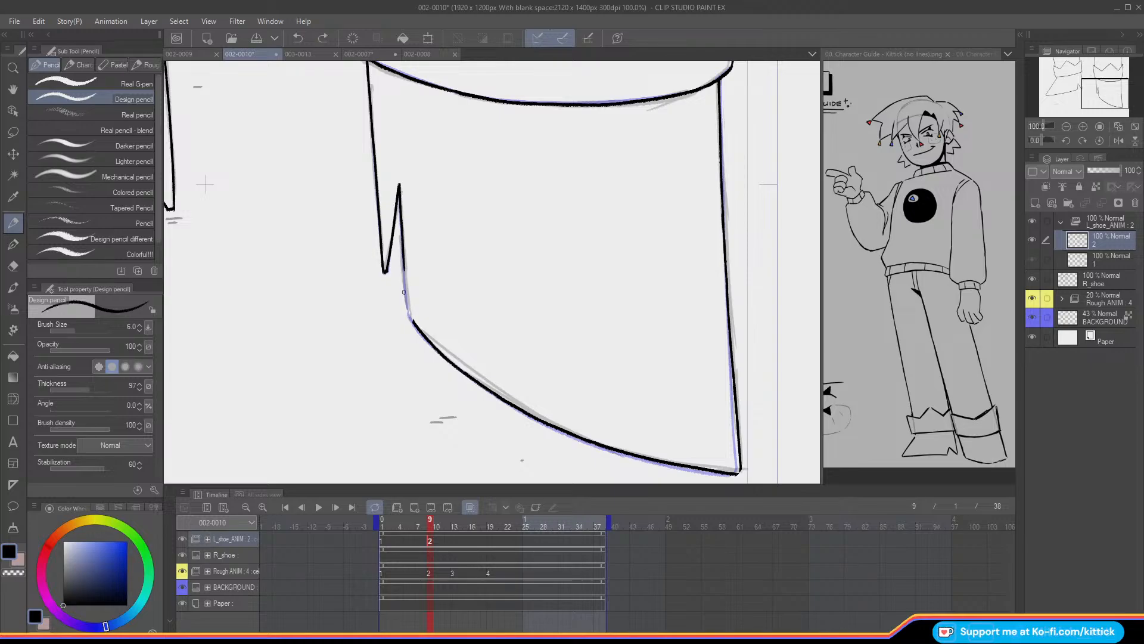
drag(403, 268, 411, 329)
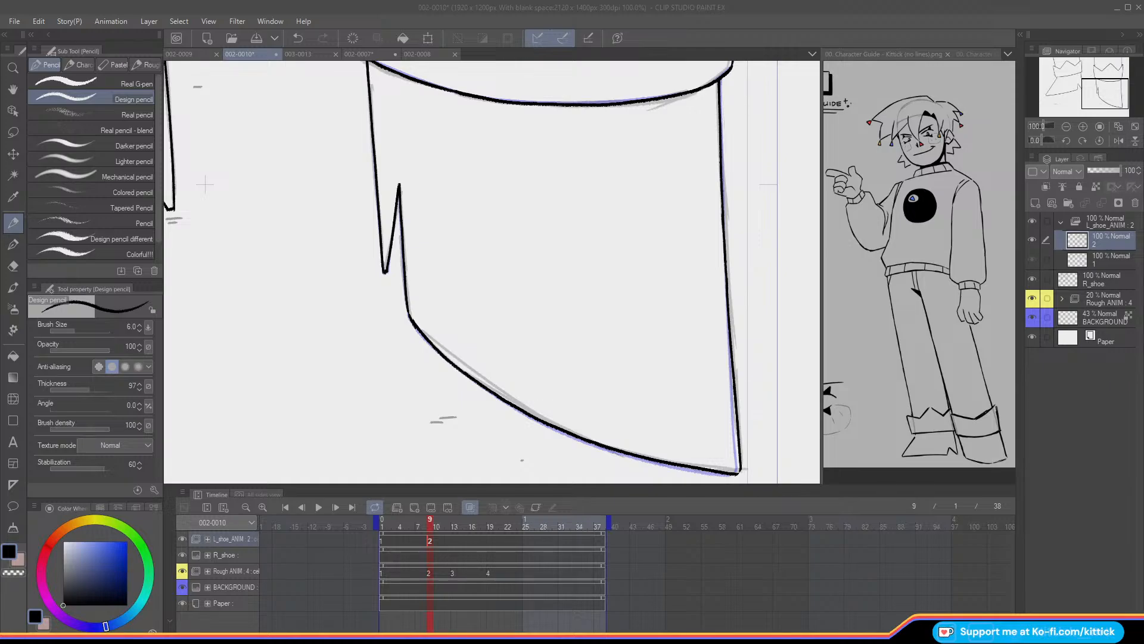
- Flip repeatedly between neighbouring frames, close up and zoomed out, to check the left shoe's movement
click(388, 454)
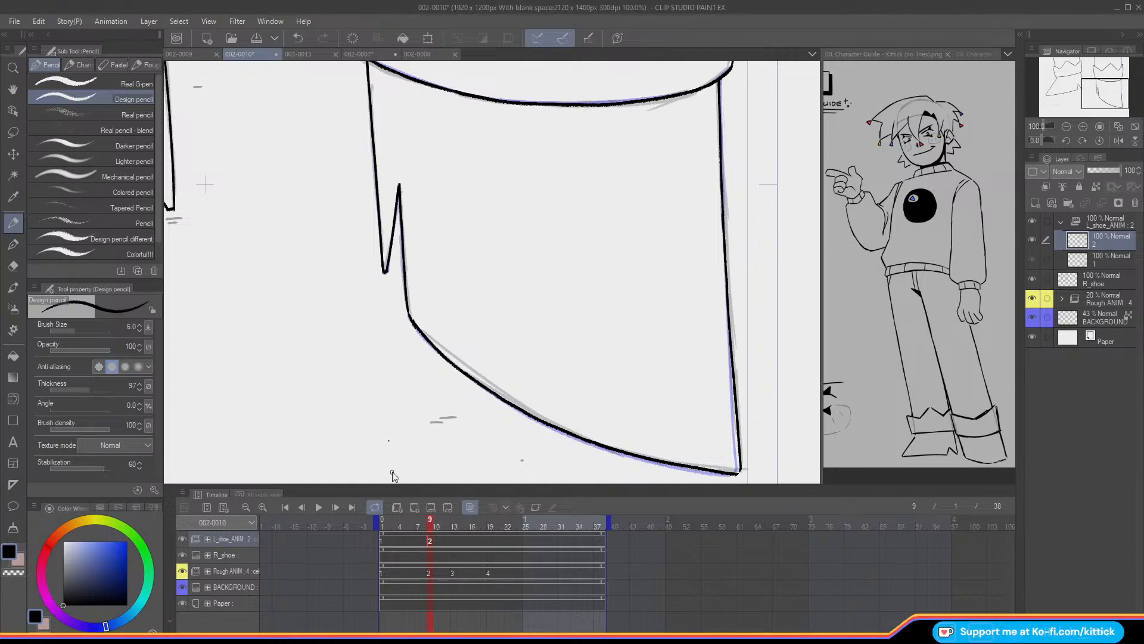
key(Left)
key(Right)
key(Left)
key(Right)
key(Left)
key(Right)
key(Left)
key(Right)
key(Left)
key(Right)
click(1066, 127)
drag(1064, 72, 1064, 67)
key(Left)
key(Right)
key(Left)
key(Right)
key(Left)
key(Right)
key(Right)
key(Right)
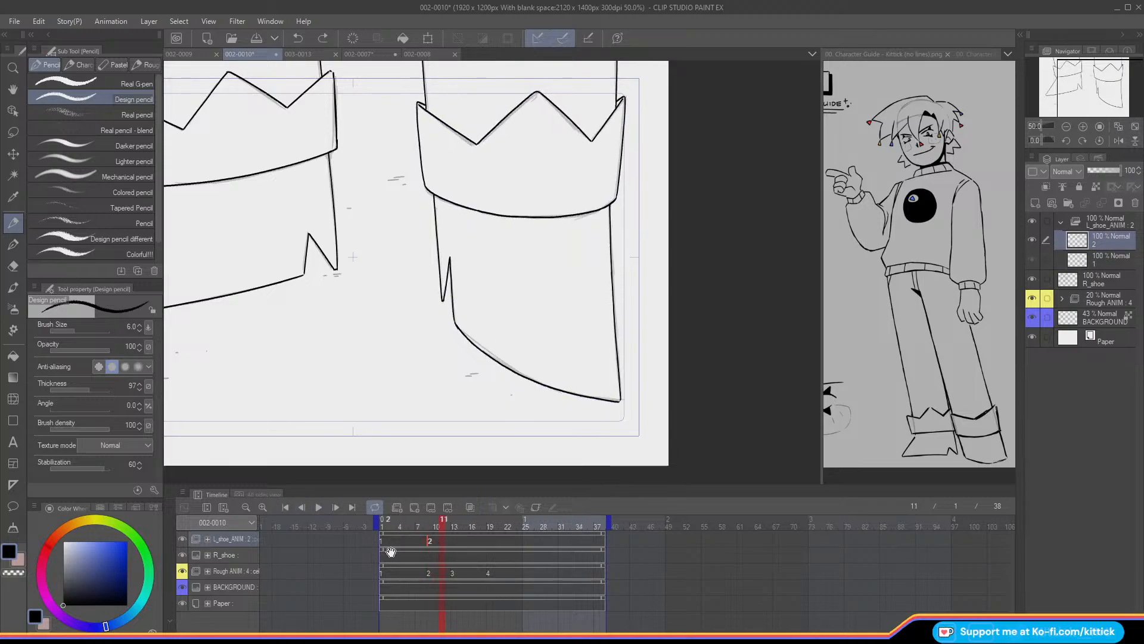
- Scrub the timeline between frames 9 and 13, examine the sole on frame 9, and view both shoes together
mouse_move(429, 526)
mouse_down()
mouse_move(381, 527)
mouse_move(475, 544)
mouse_move(427, 537)
mouse_move(448, 538)
mouse_up()
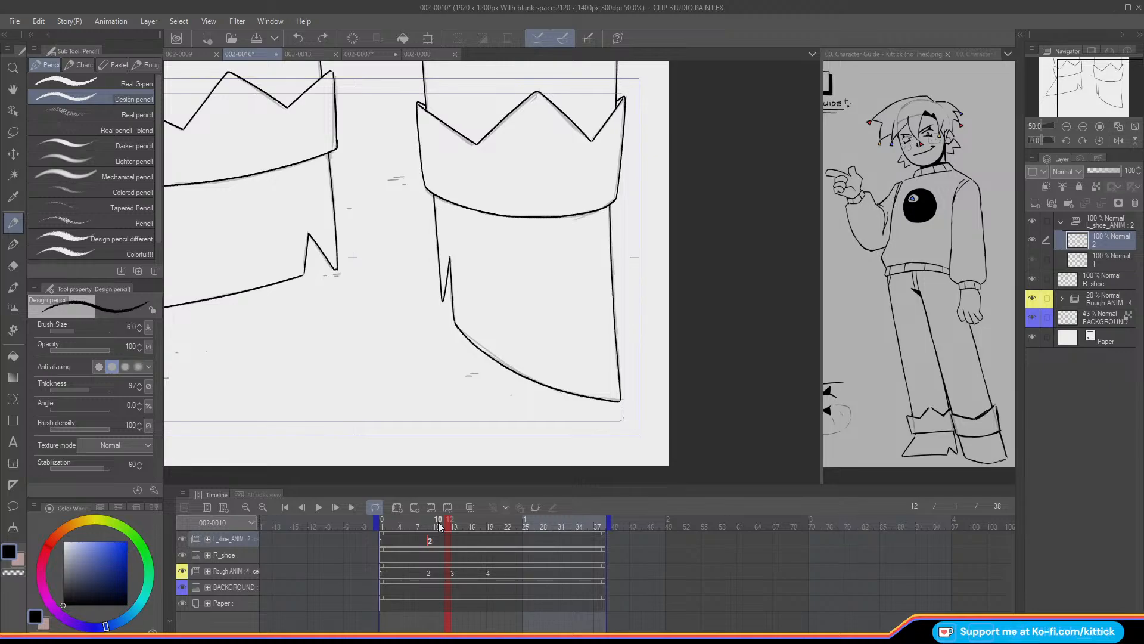
drag(450, 524, 458, 531)
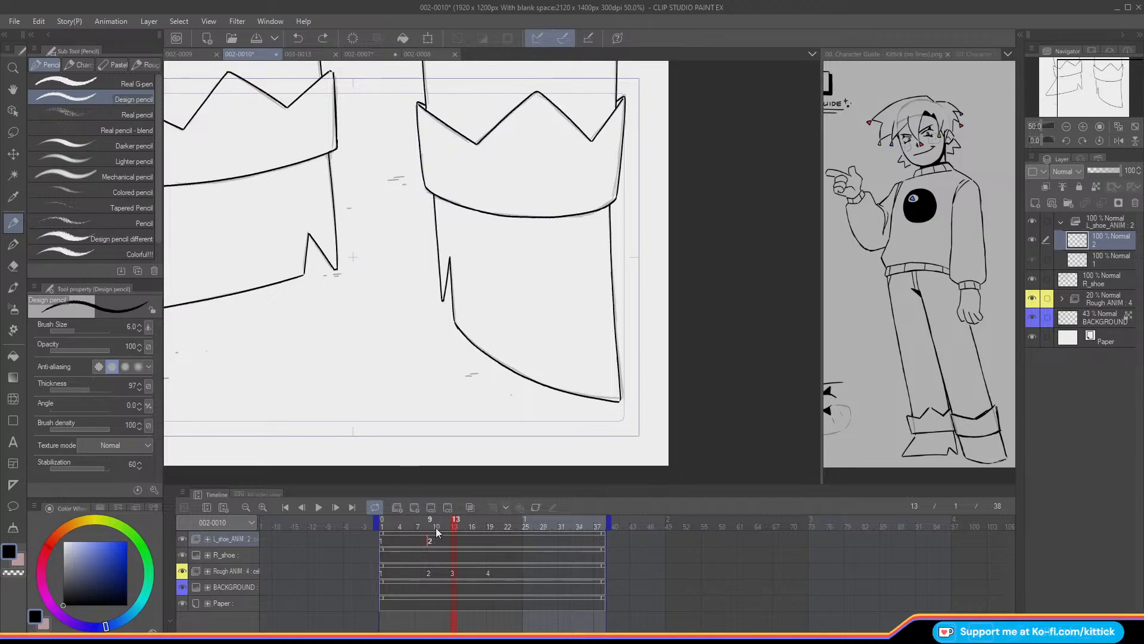
drag(451, 525, 442, 553)
click(1083, 127)
drag(1093, 93, 1098, 103)
click(430, 542)
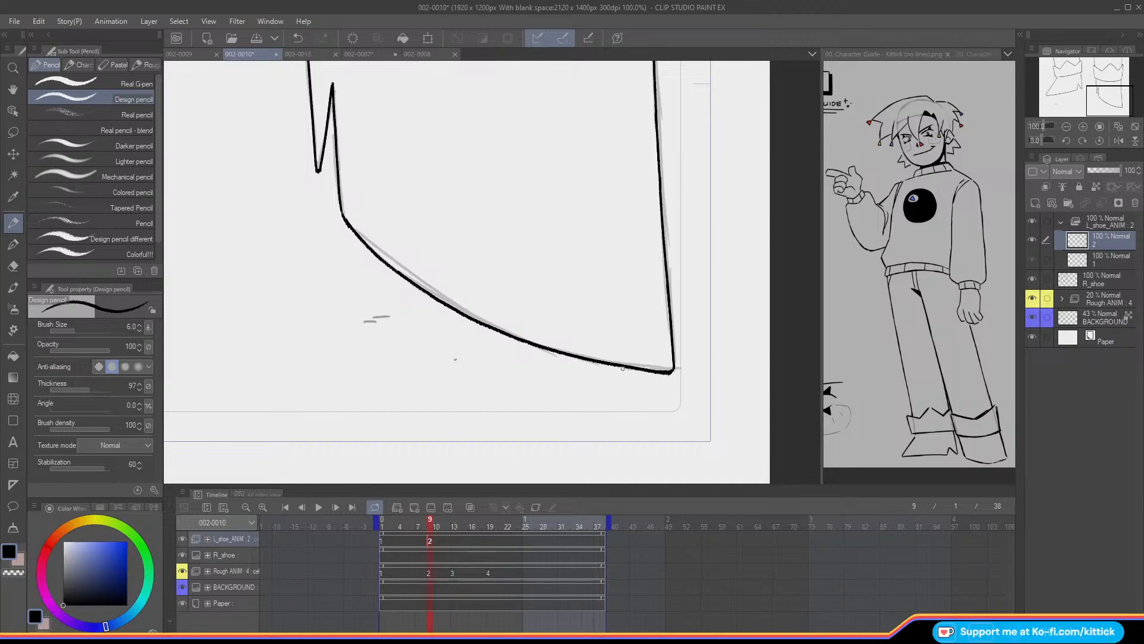
click(1067, 127)
drag(1067, 82, 1067, 75)
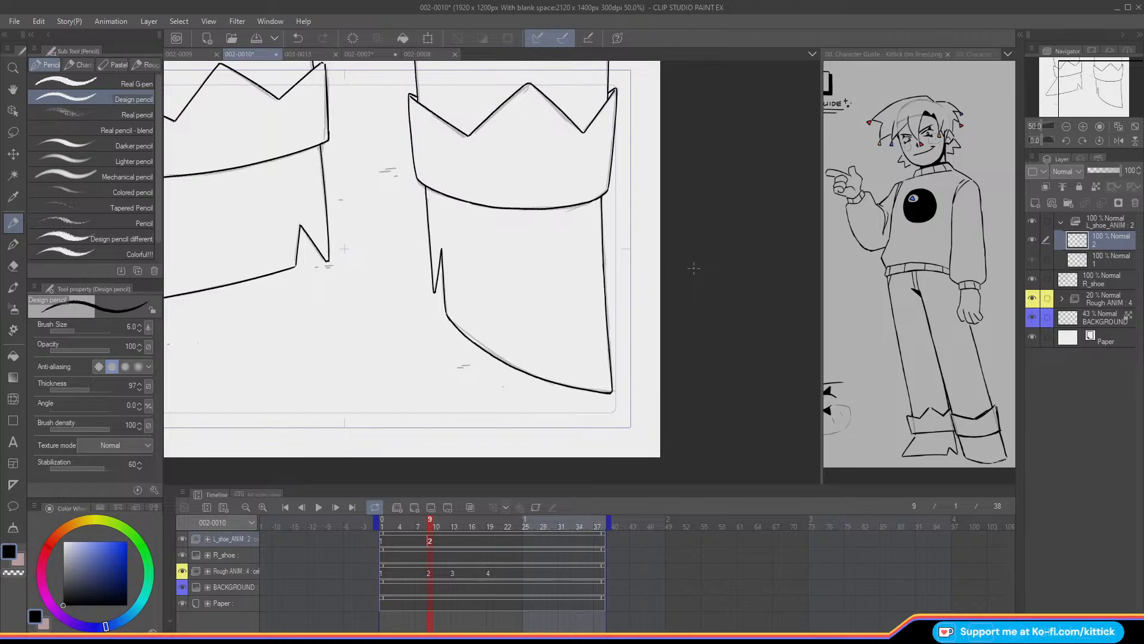
mouse_move(433, 529)
mouse_down()
mouse_move(407, 528)
mouse_move(439, 528)
mouse_move(417, 527)
mouse_move(430, 543)
mouse_up()
- Turn on the onion skin and inspect the upper part of the shoe's right edge up close on frame 9
key(o)
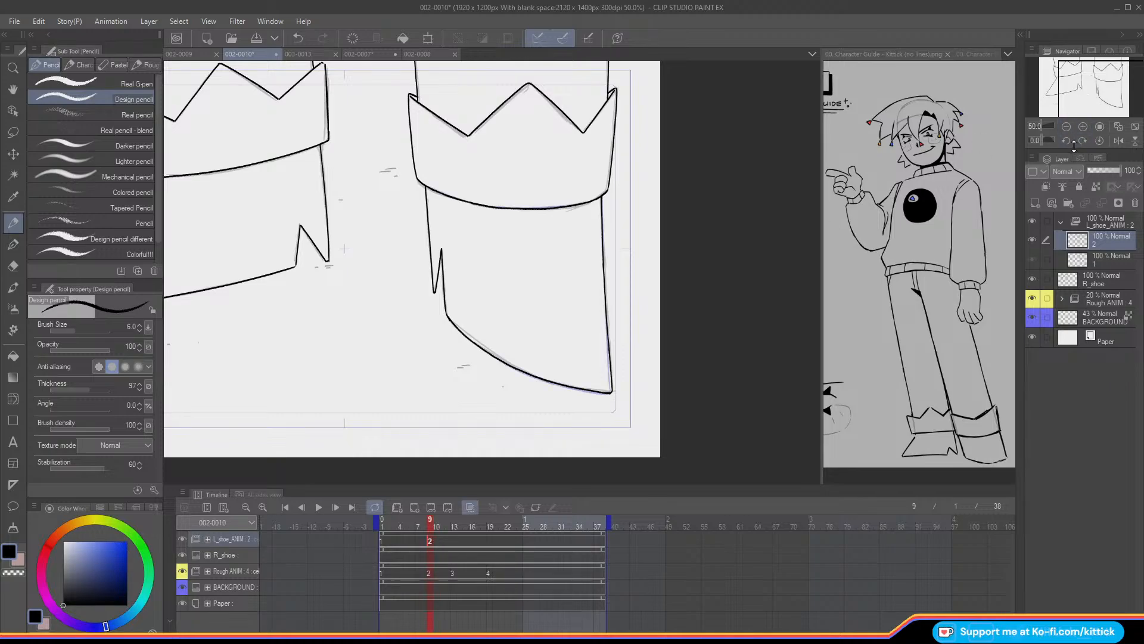
click(1083, 126)
click(1083, 126)
click(1083, 126)
drag(1091, 85, 1104, 81)
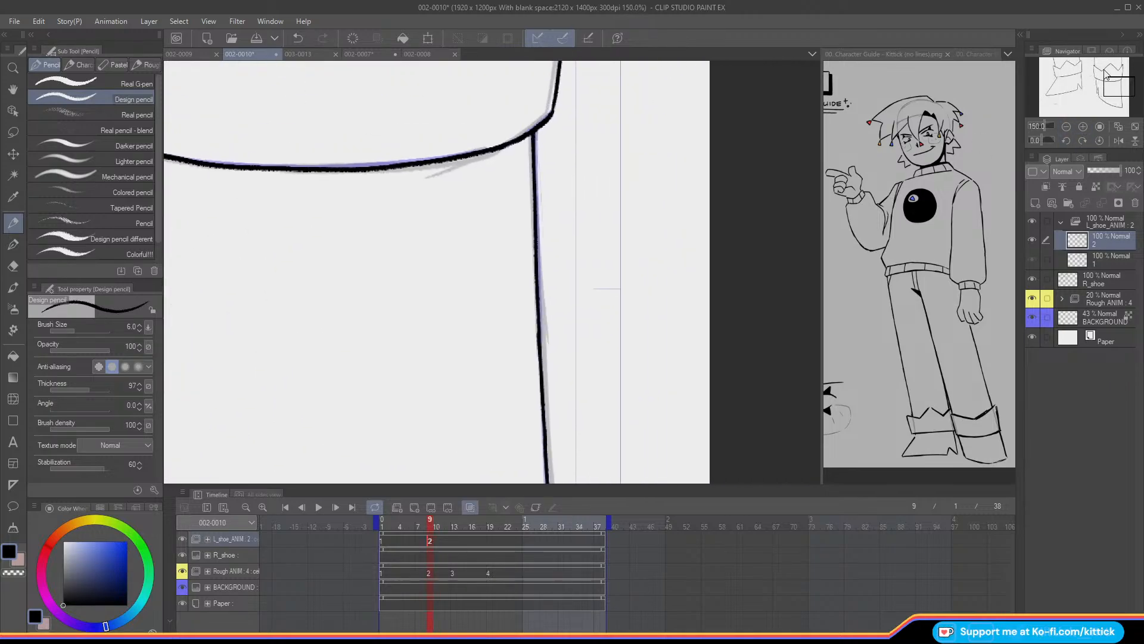
click(423, 540)
click(427, 539)
key(ctrl+z)
click(1066, 126)
click(1066, 127)
drag(1071, 90, 1105, 84)
click(1066, 126)
- Add new cel 3 to L_shoe_ANIM at frame 13 and flip between it and the neighbouring frame
click(453, 574)
click(415, 508)
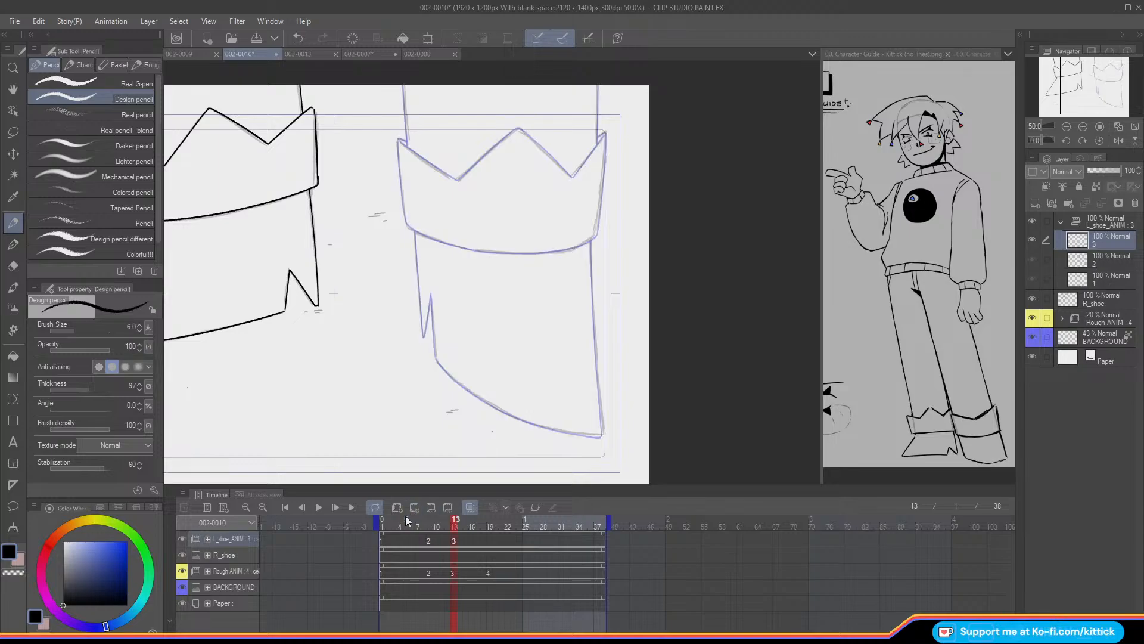
key(Left)
key(Right)
key(Left)
key(Right)
key(Left)
key(Right)
- Ink the right leg line on cel 3, from the canvas top down to the jagged cuff
click(1082, 127)
drag(1089, 80, 1097, 63)
drag(596, 158, 594, 229)
key(ctrl+z)
drag(595, 158, 593, 247)
key(ctrl+z)
drag(596, 152, 594, 262)
key(ctrl+z)
drag(596, 152, 594, 274)
key(ctrl+z)
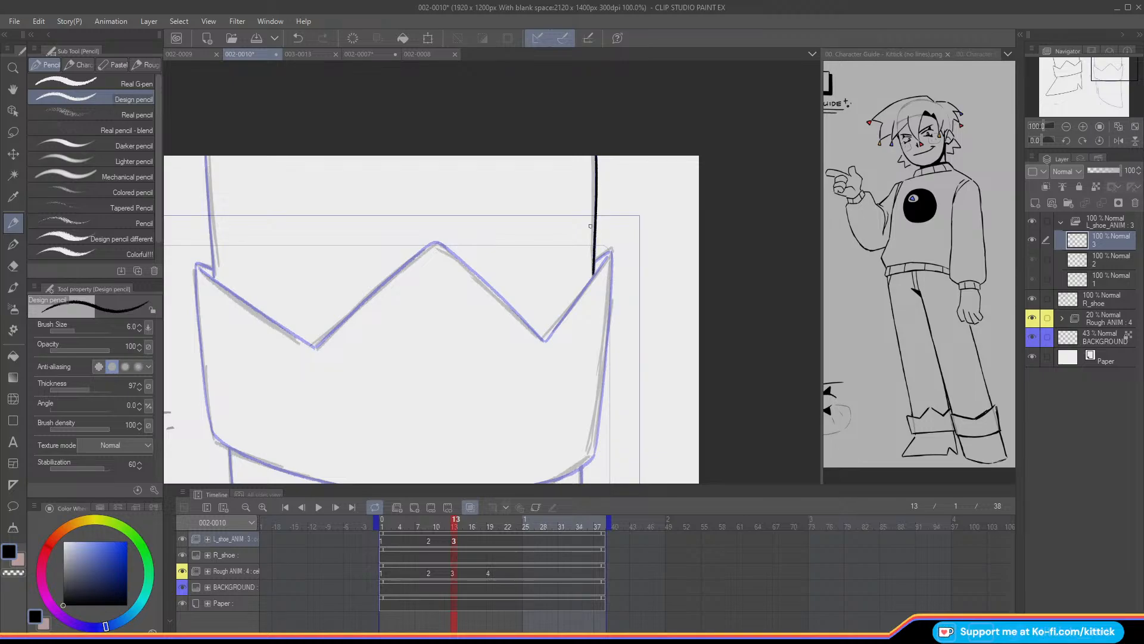
- Redraw the right leg line on cel 3 from the canvas top down to the jagged cuff
key(ctrl+z)
mouse_move(595, 152)
mouse_down()
mouse_move(594, 272)
mouse_move(594, 187)
mouse_move(594, 266)
mouse_up()
key(ctrl+z)
key(ctrl+z)
drag(596, 152, 594, 274)
key(ctrl+z)
drag(596, 154, 594, 276)
key(ctrl+z)
- Ink the left leg line on cel 3 from the canvas top down to the cuff's left corner
drag(567, 123, 758, 65)
drag(397, 98, 406, 219)
key(ctrl+z)
key(ctrl+z)
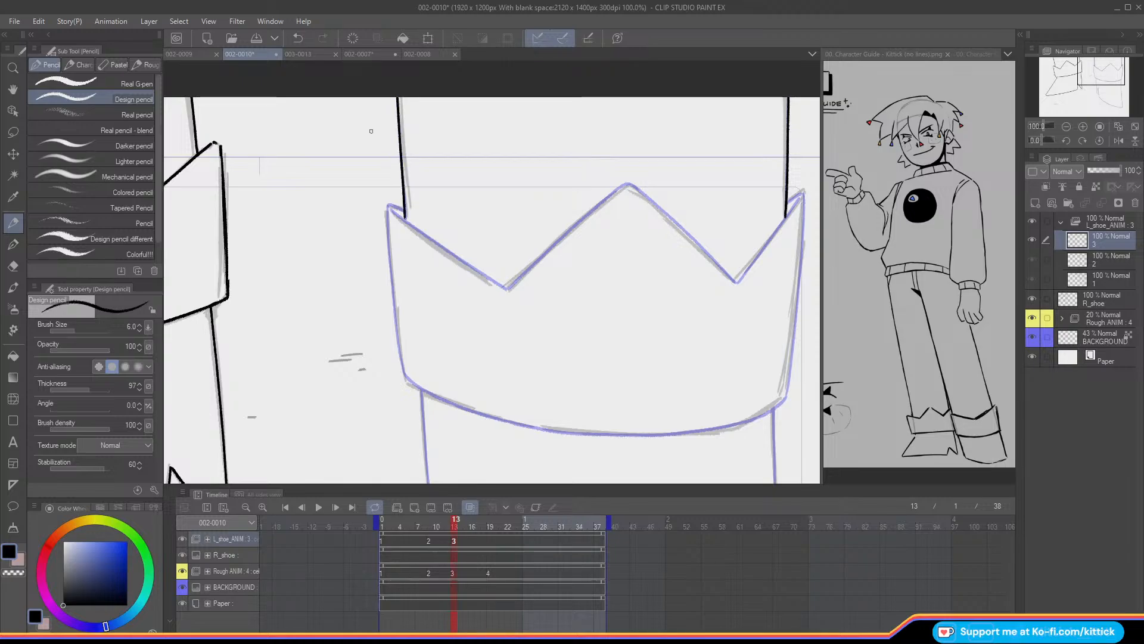
- Ink the short fold joining the right leg line to the cuff's upper right tip
drag(1090, 76, 1099, 72)
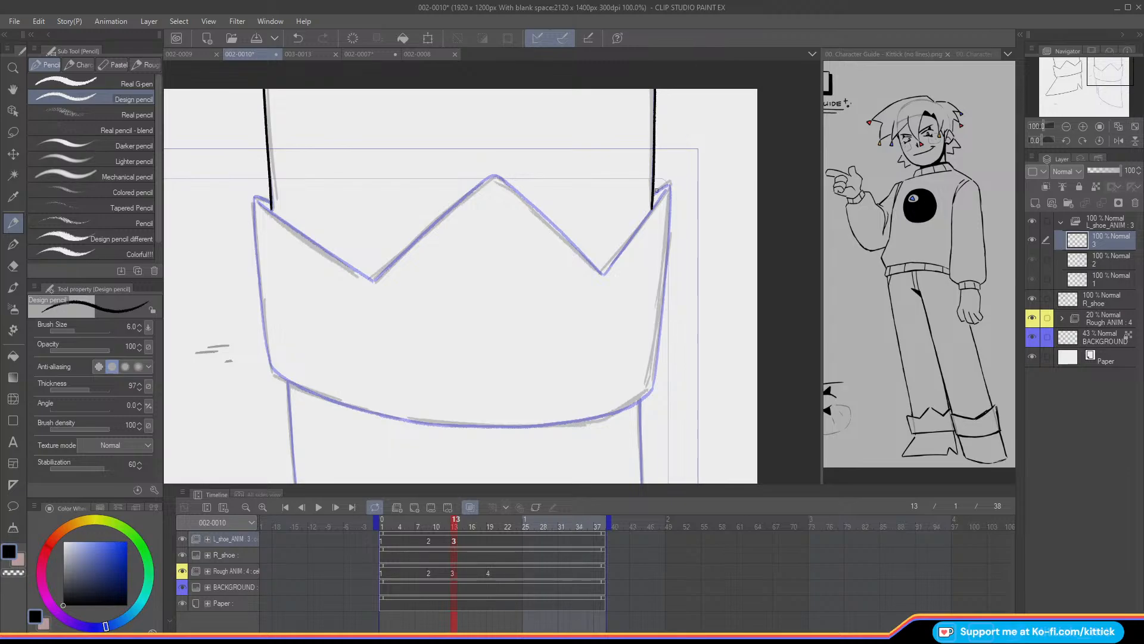
key(ctrl+z)
drag(653, 193, 667, 186)
key(ctrl+z)
drag(652, 206, 667, 186)
key(ctrl+z)
key(ctrl+z)
- Ink the cuff's right side from its upper tip down to the lower right corner
drag(666, 186, 670, 230)
key(ctrl+z)
drag(669, 189, 668, 264)
key(ctrl+z)
drag(671, 197, 665, 274)
key(ctrl+z)
drag(671, 210, 651, 390)
key(ctrl+z)
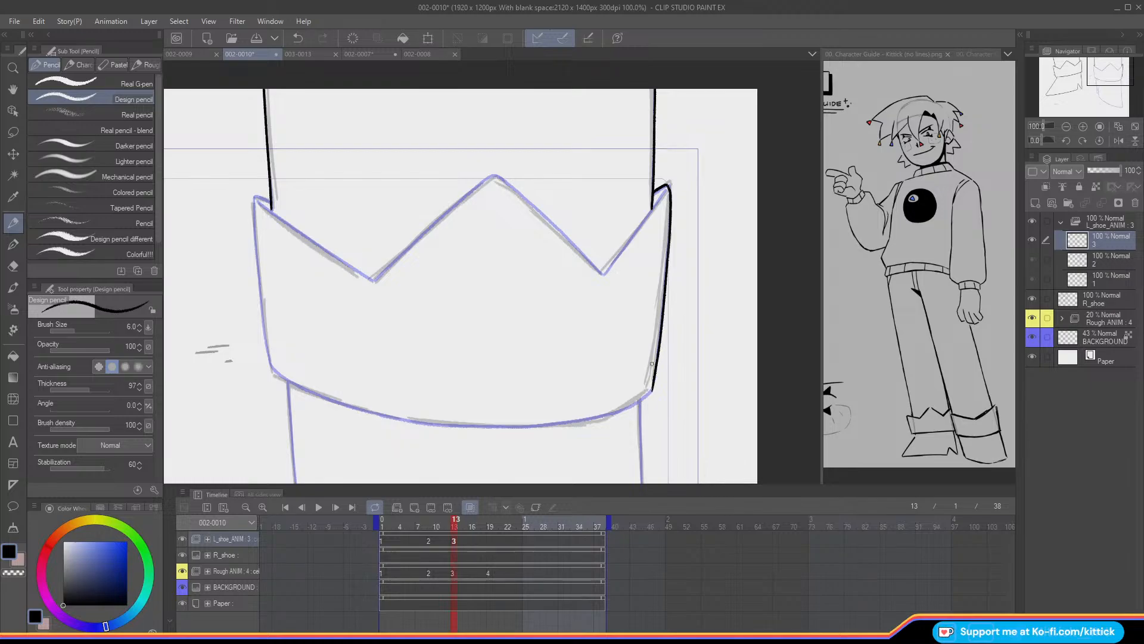
- Ink the cuff's jagged edge from the right tip down to the right notch
drag(1095, 73, 1091, 74)
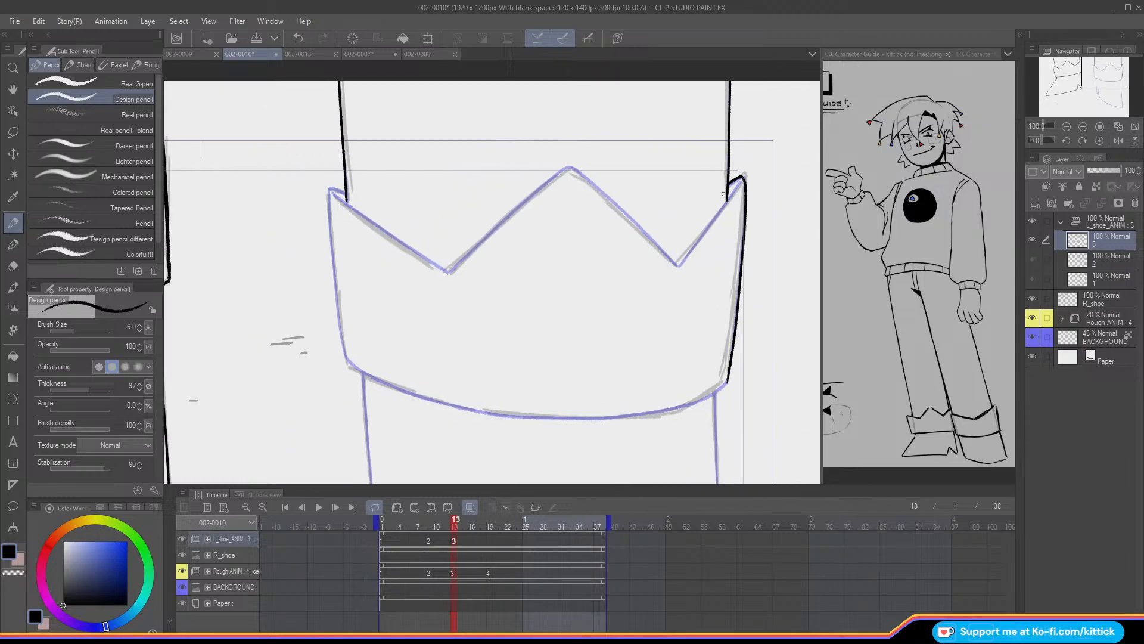
drag(738, 185, 685, 259)
key(ctrl+z)
drag(740, 180, 680, 264)
key(ctrl+z)
key(ctrl+z)
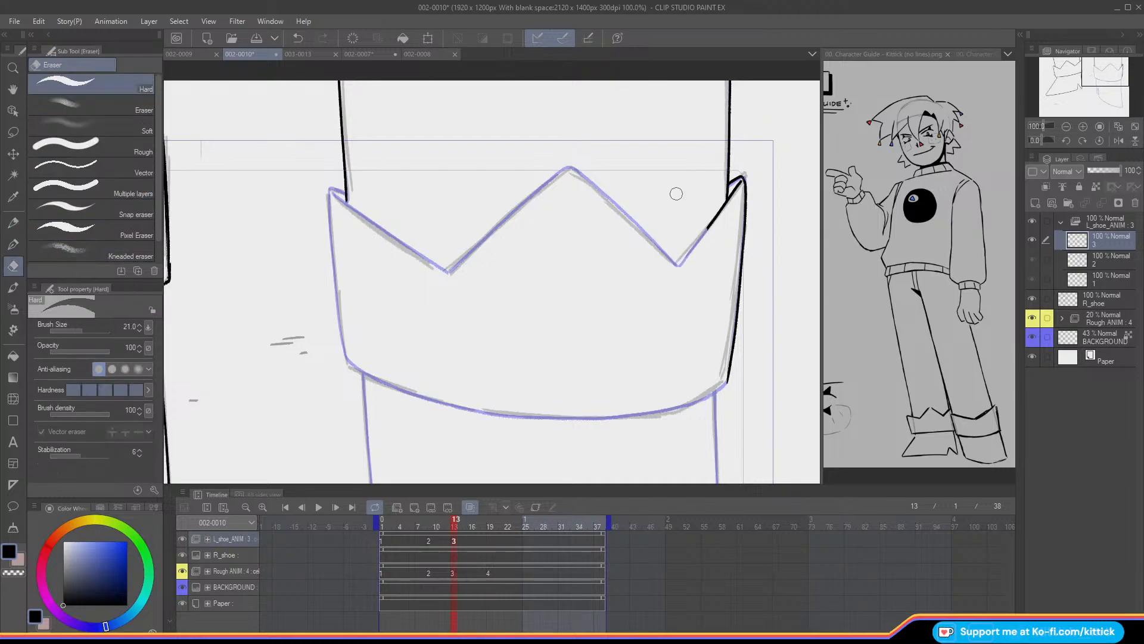
drag(708, 227, 679, 265)
key(ctrl+z)
- Ink the jagged edge from the right notch up to the cuff's centre peak
drag(1060, 89, 1056, 88)
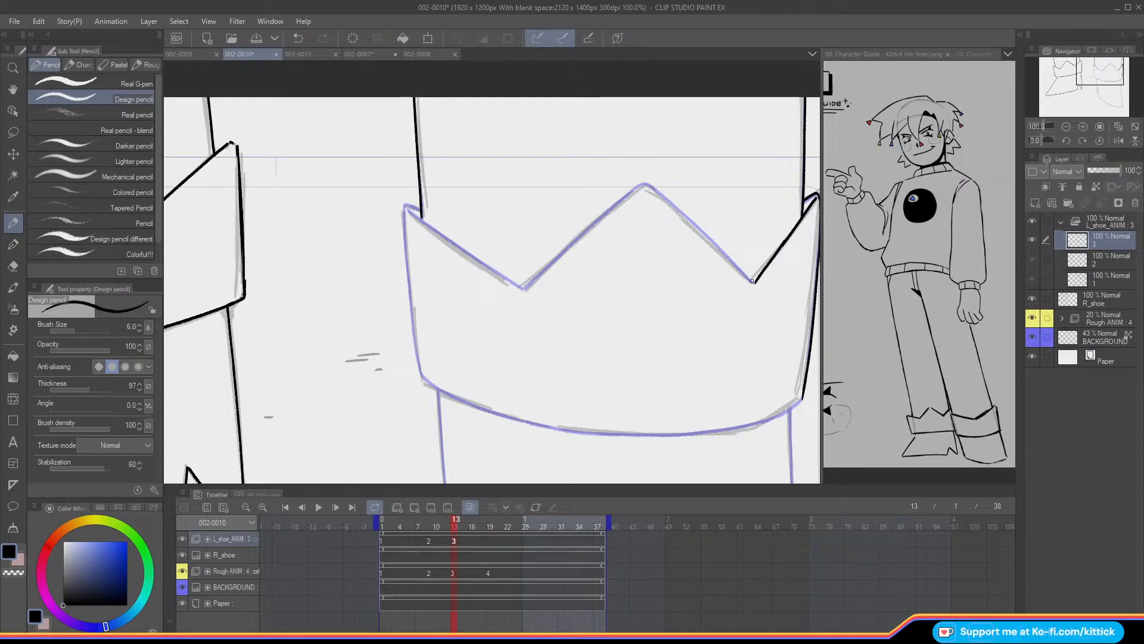
drag(742, 270, 648, 184)
key(ctrl+z)
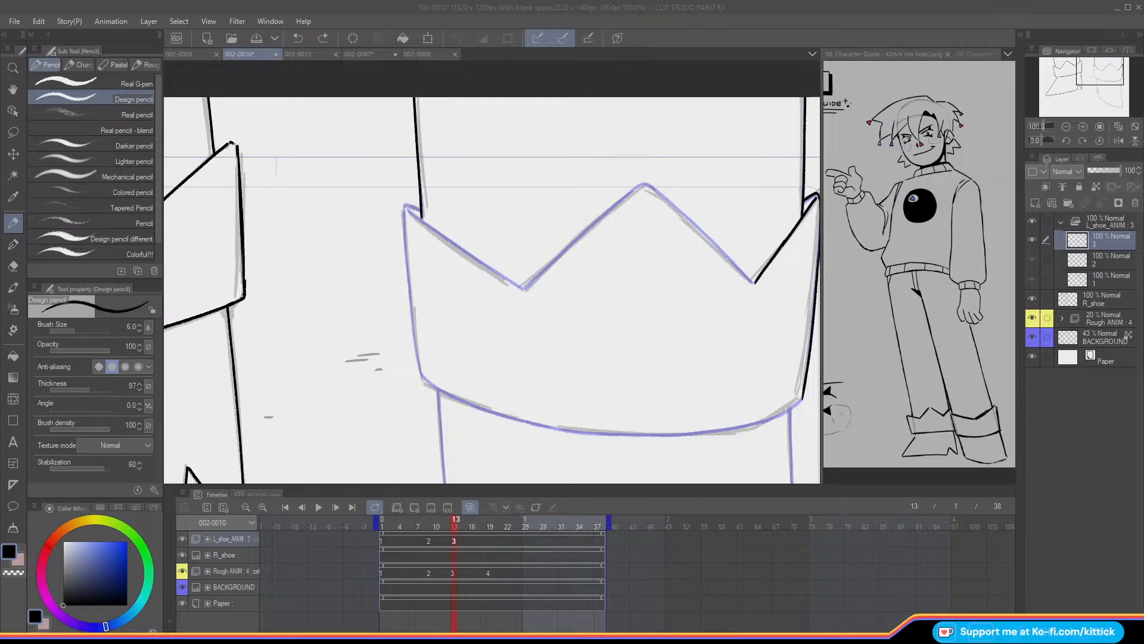
click(737, 268)
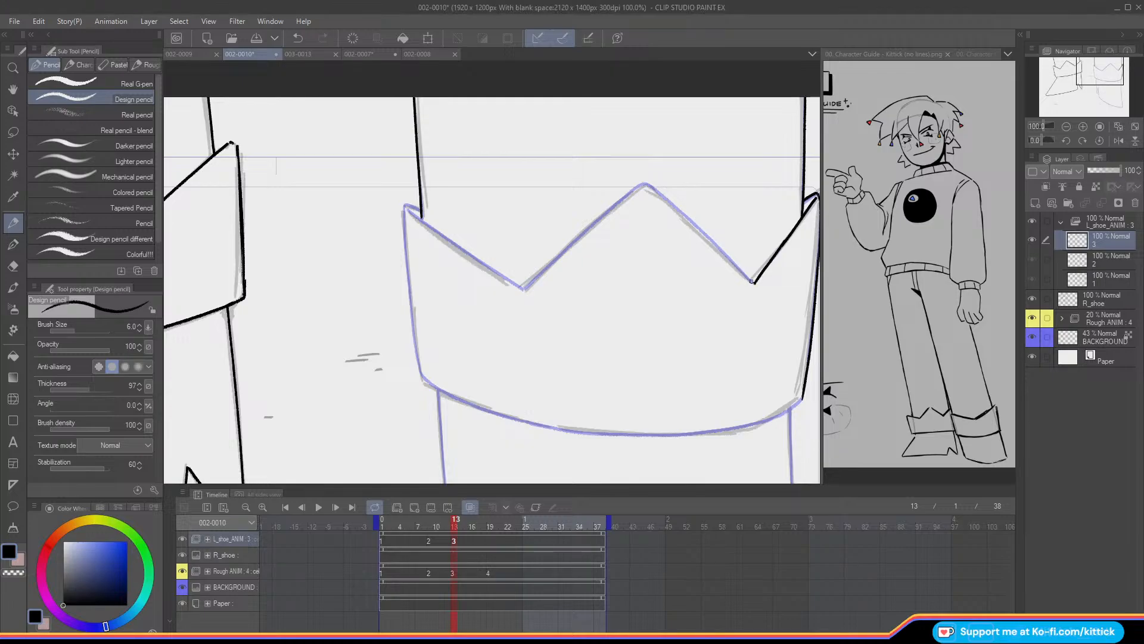
drag(753, 281, 650, 185)
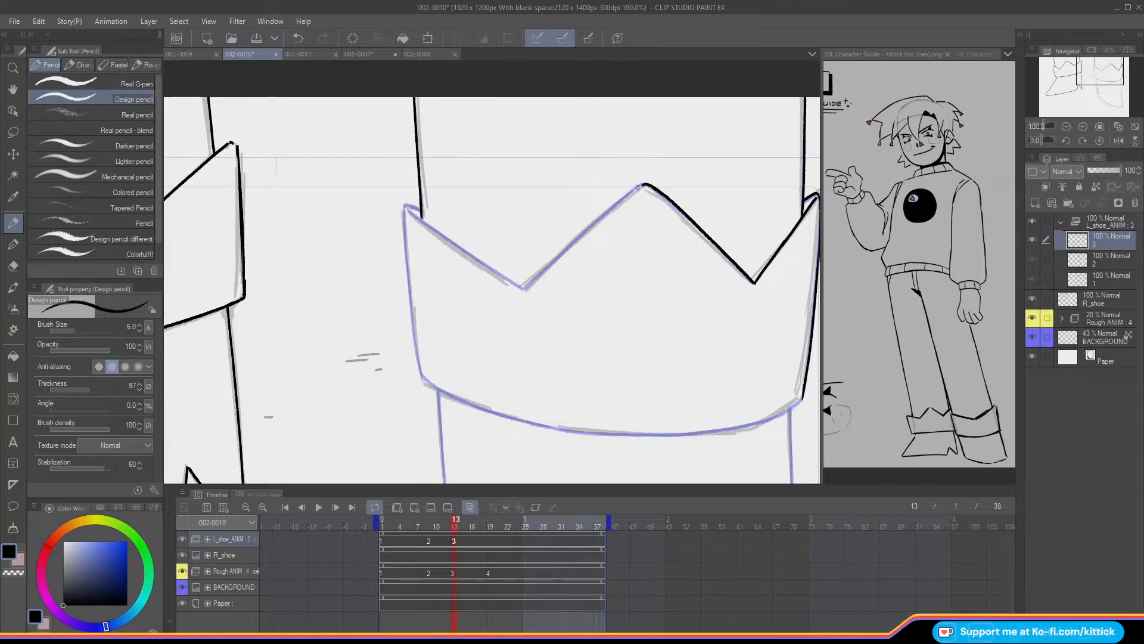
- Ink the jagged edge from the cuff's centre peak down to the left notch
drag(638, 187, 541, 275)
key(ctrl+z)
key(ctrl+z)
drag(589, 230, 528, 289)
key(ctrl+z)
drag(589, 230, 534, 286)
key(ctrl+z)
drag(590, 229, 524, 290)
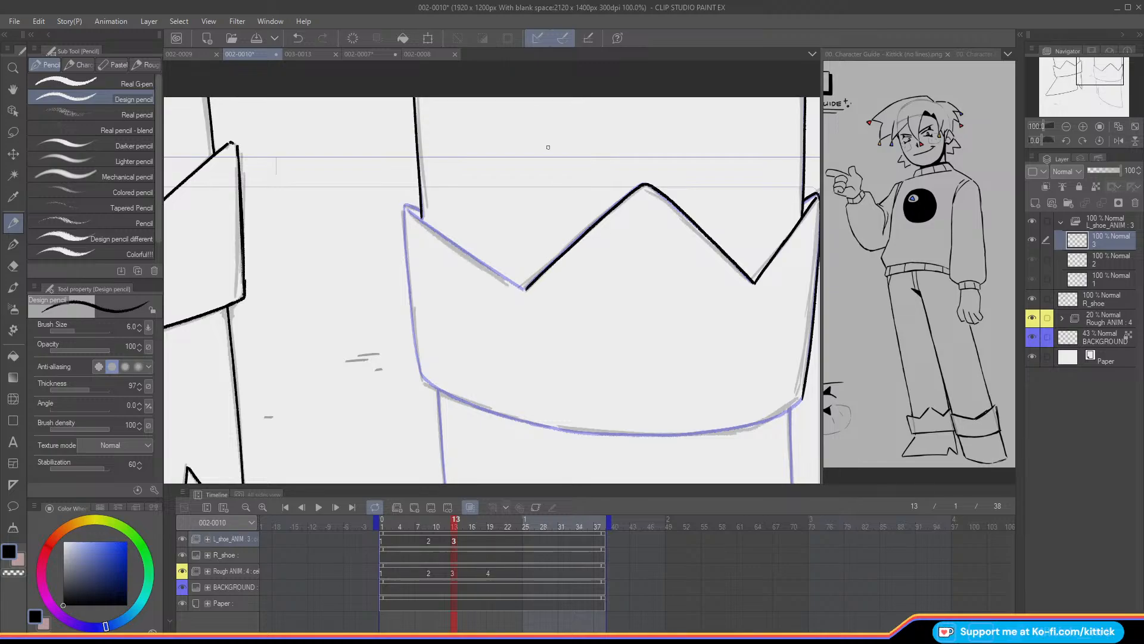
- Ink the jagged edge from the left notch up to the cuff's left tip
drag(1094, 66, 1077, 66)
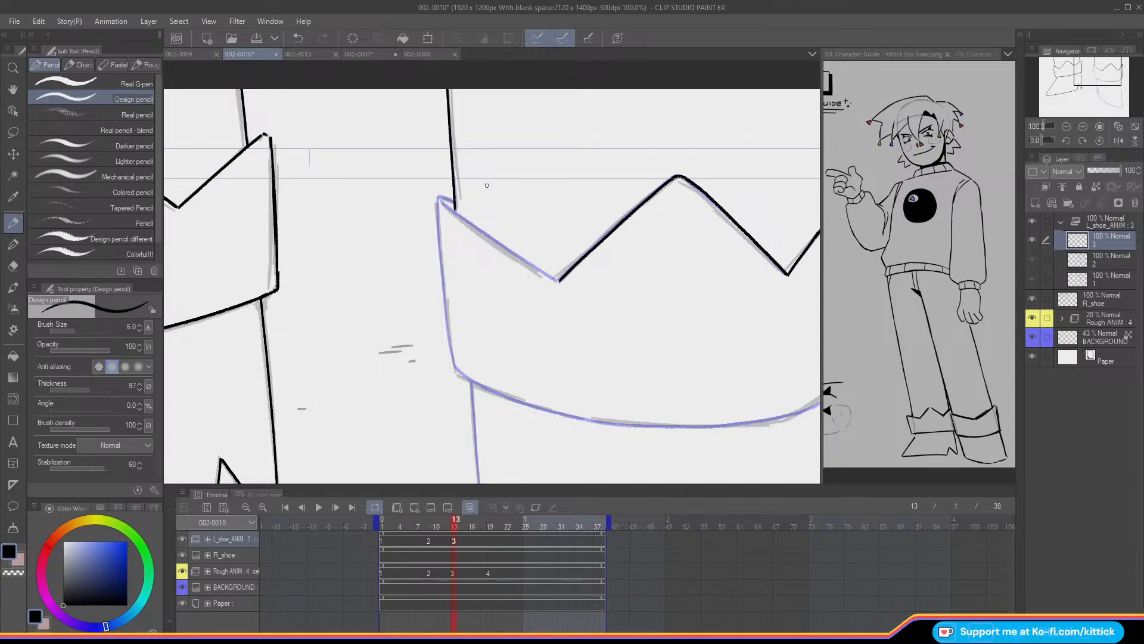
drag(1080, 74, 1075, 66)
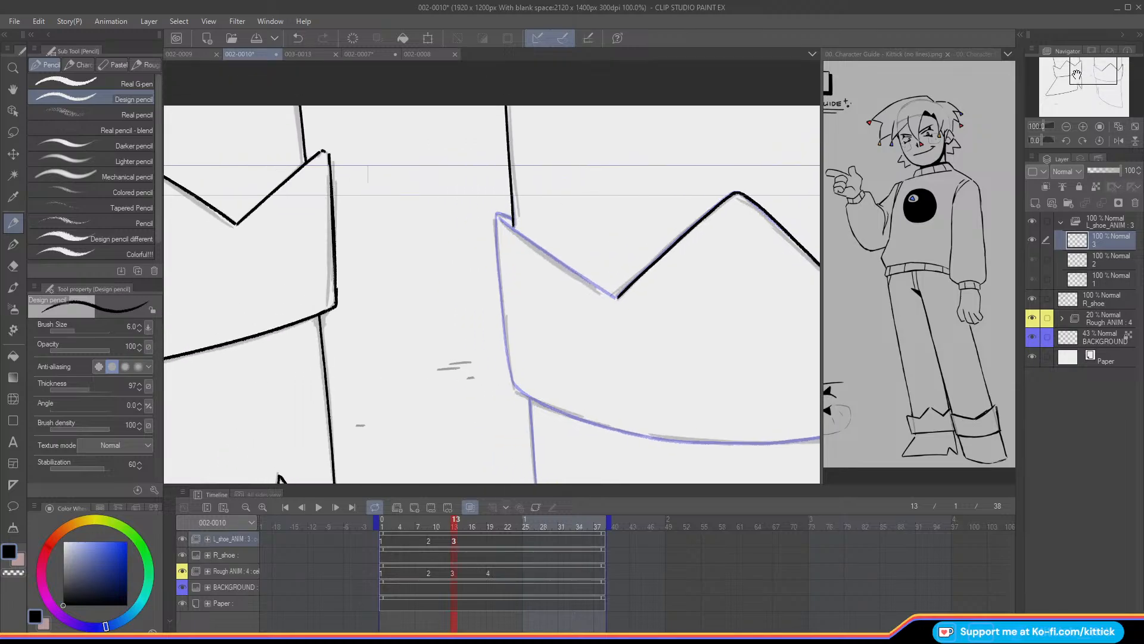
drag(616, 289, 514, 220)
key(ctrl+z)
drag(617, 290, 501, 211)
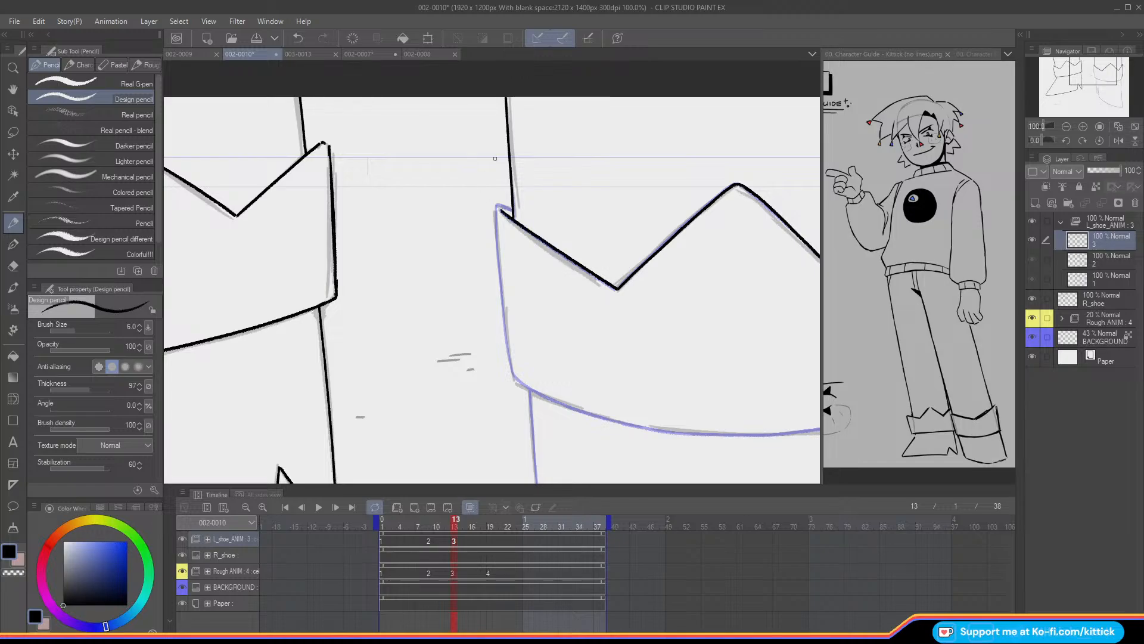
key(ctrl+z)
- Ink the fold at the cuff's left tip and the cuff's left side down to its lower corner
mouse_move(511, 212)
mouse_down()
mouse_move(497, 206)
mouse_move(507, 329)
mouse_up()
key(ctrl+z)
drag(495, 203, 496, 252)
key(ctrl+z)
drag(496, 212, 512, 373)
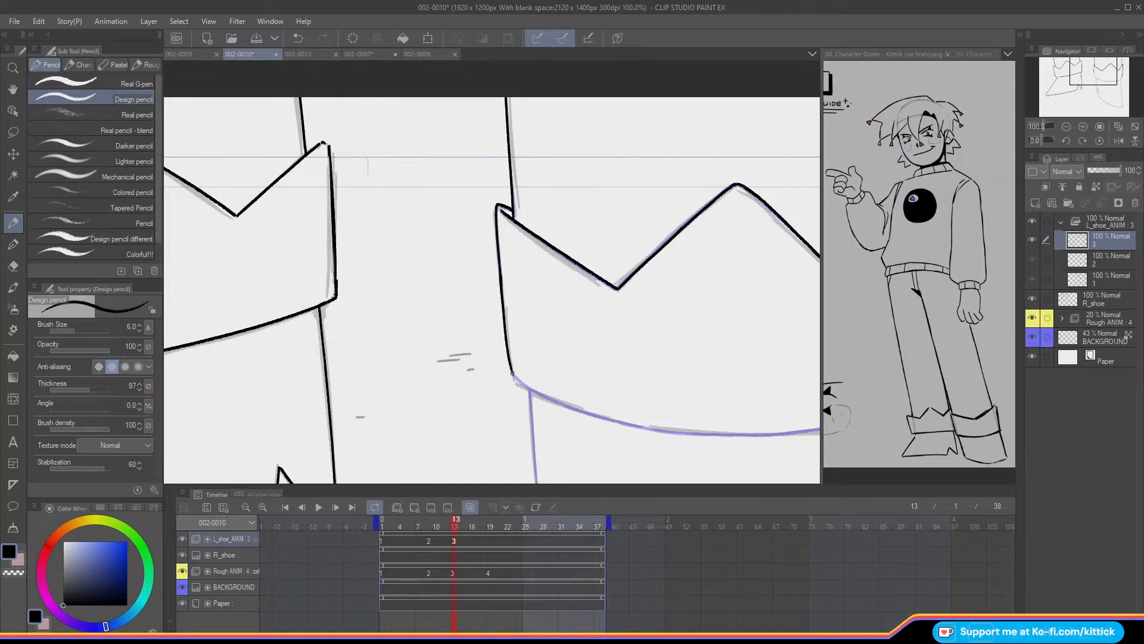
- Ink the rounded lower right corner of the cuff in a mirrored view, then restore the normal view
click(1118, 140)
drag(1093, 77, 1107, 82)
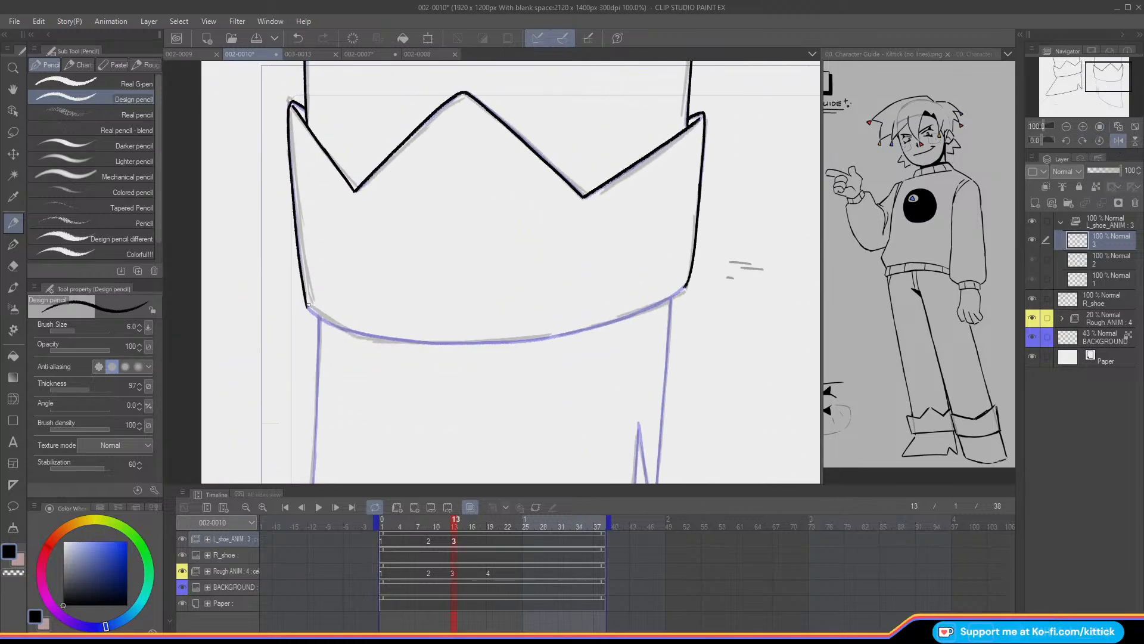
drag(313, 311, 363, 334)
click(1118, 140)
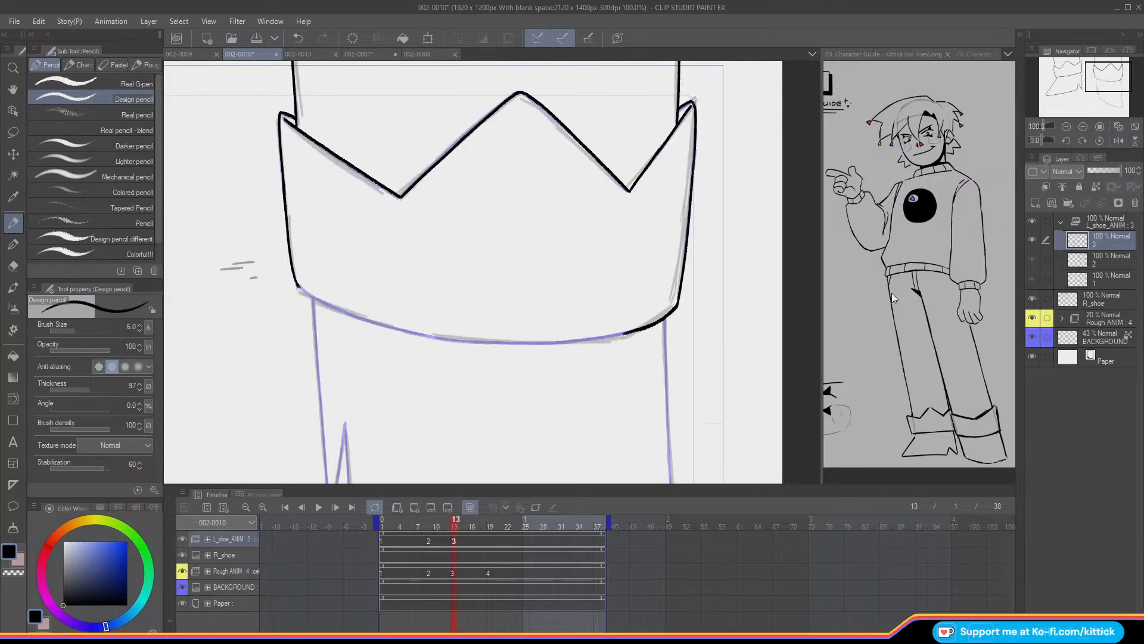
- Ink the rest of the cuff's curved bottom edge from the left corner to the finished right corner
drag(1102, 77, 1091, 83)
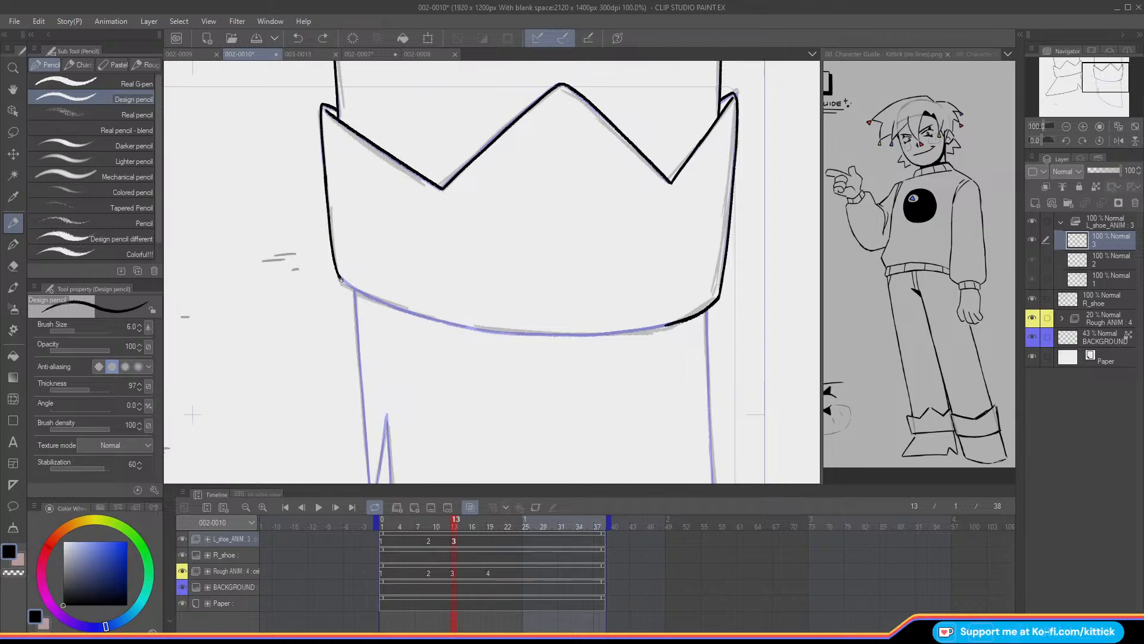
mouse_move(379, 301)
mouse_down()
mouse_move(512, 333)
mouse_move(668, 325)
mouse_move(589, 335)
mouse_up()
key(ctrl+z)
key(ctrl+z)
drag(668, 325, 583, 335)
key(ctrl+z)
drag(669, 324, 588, 339)
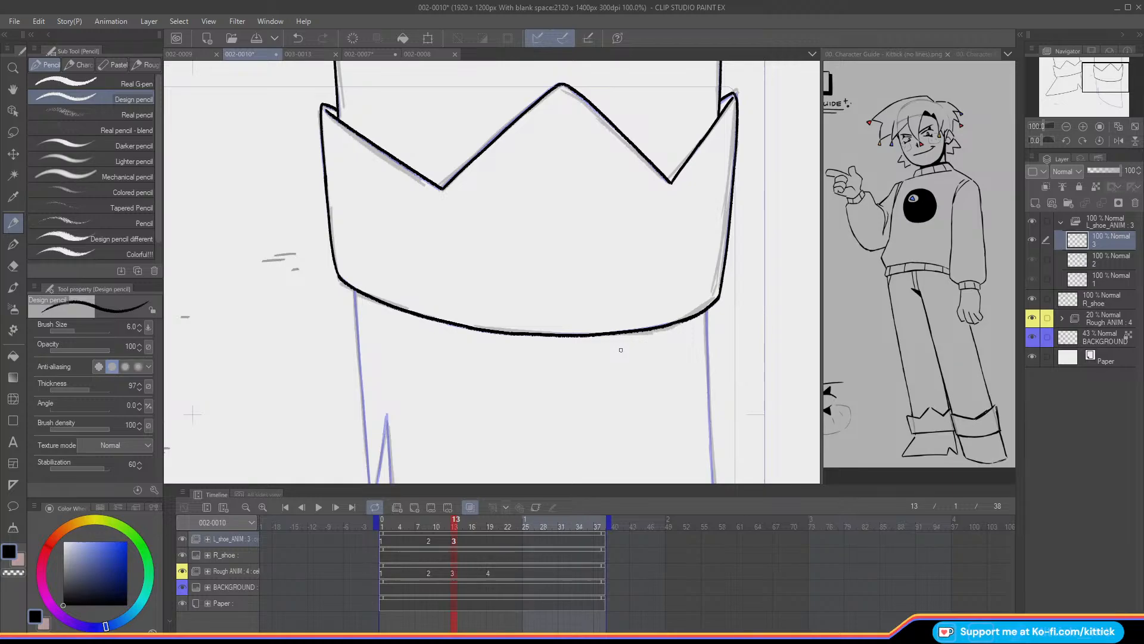
- Try to ink the shoe's left edge downward from the cuff's bottom line
drag(1099, 86, 1105, 93)
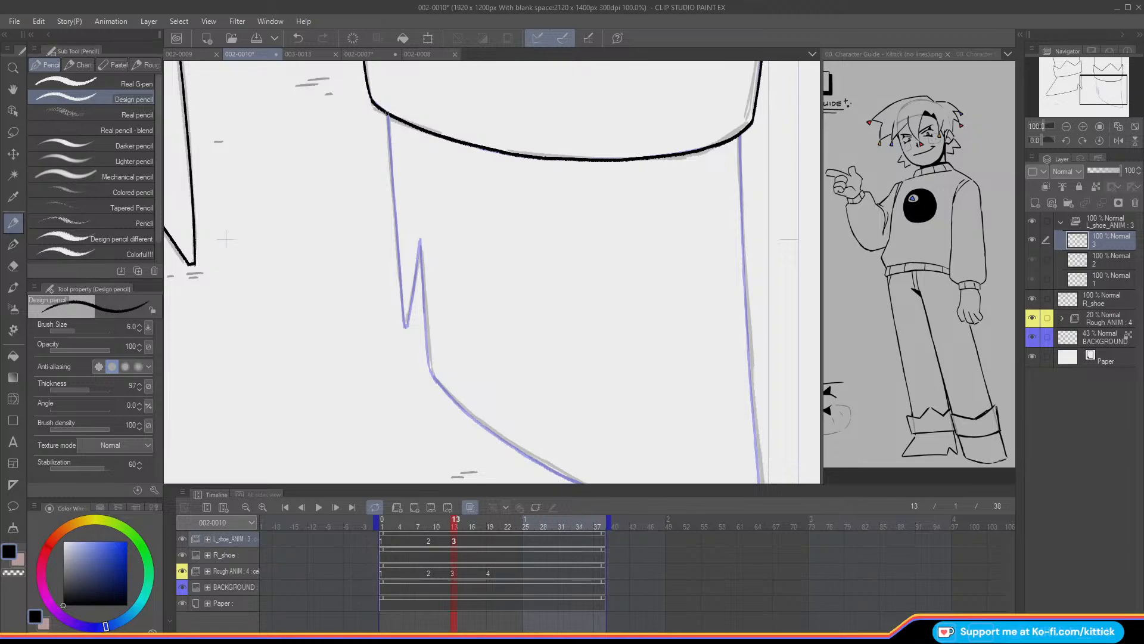
drag(387, 116, 391, 158)
key(ctrl+z)
drag(387, 115, 395, 218)
key(ctrl+z)
drag(388, 116, 394, 189)
key(ctrl+z)
mouse_move(387, 113)
mouse_down()
mouse_move(396, 247)
mouse_move(392, 146)
mouse_move(395, 202)
mouse_up()
key(ctrl+z)
key(ctrl+z)
- Try to ink the shoe's left edge below the cuff with the canvas view mirrored
click(1119, 140)
drag(1091, 84, 1089, 86)
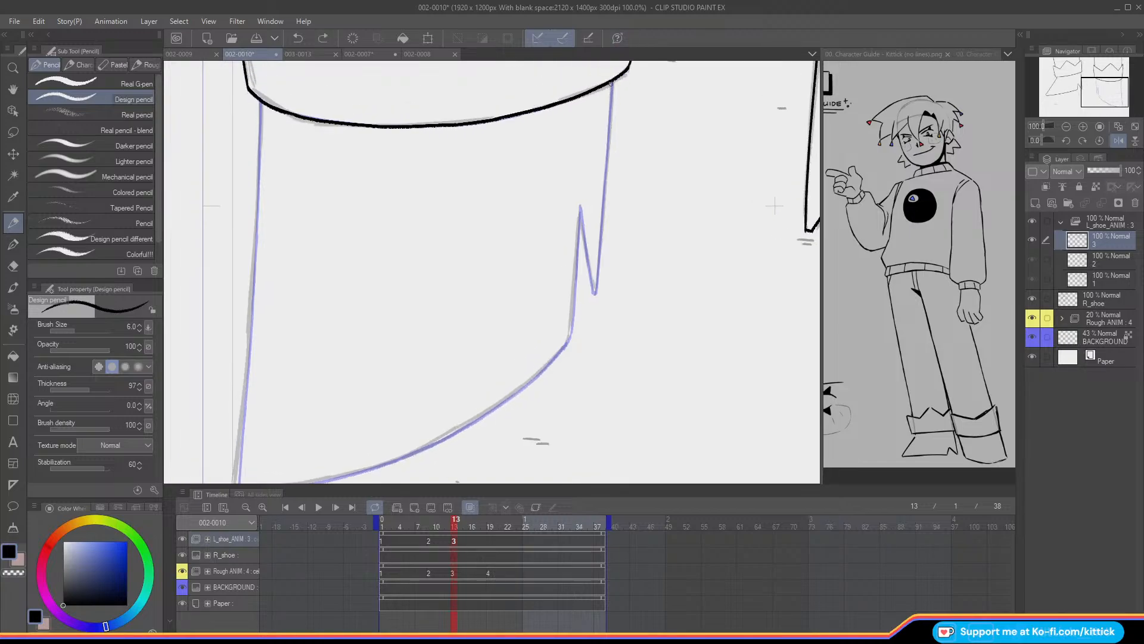
drag(611, 104, 606, 160)
key(ctrl+z)
drag(613, 81, 608, 152)
key(ctrl+z)
drag(613, 82, 606, 173)
key(ctrl+z)
key(ctrl+z)
click(1119, 140)
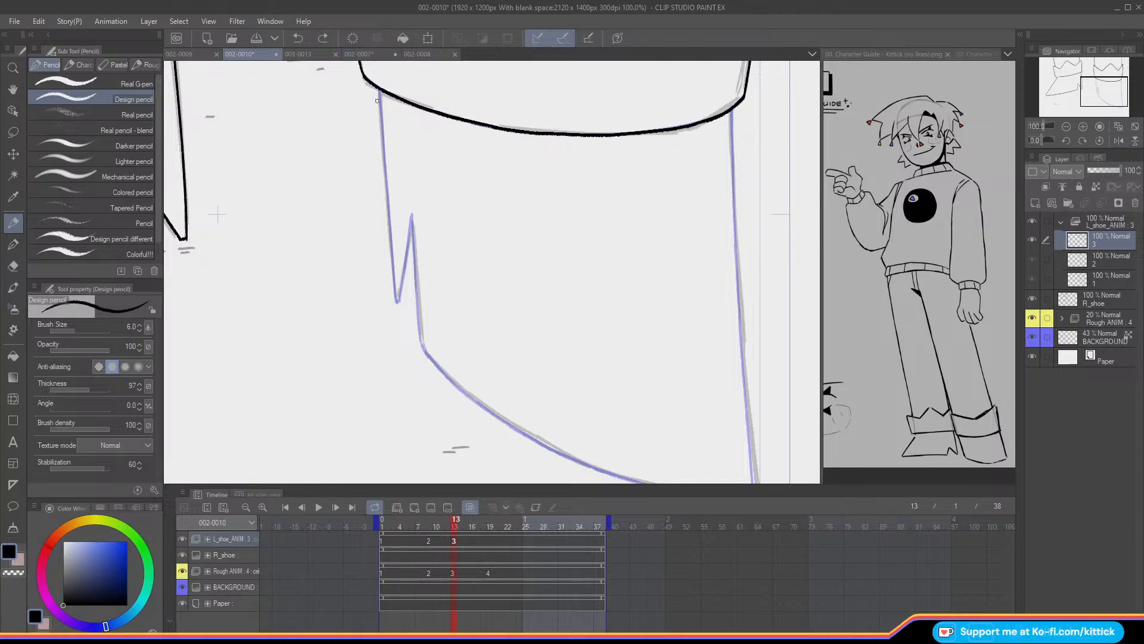
- Ink the shoe's left edge from the cuff down to the low point of the narrow spike
key(ctrl+z)
drag(380, 115, 382, 123)
drag(389, 233, 396, 301)
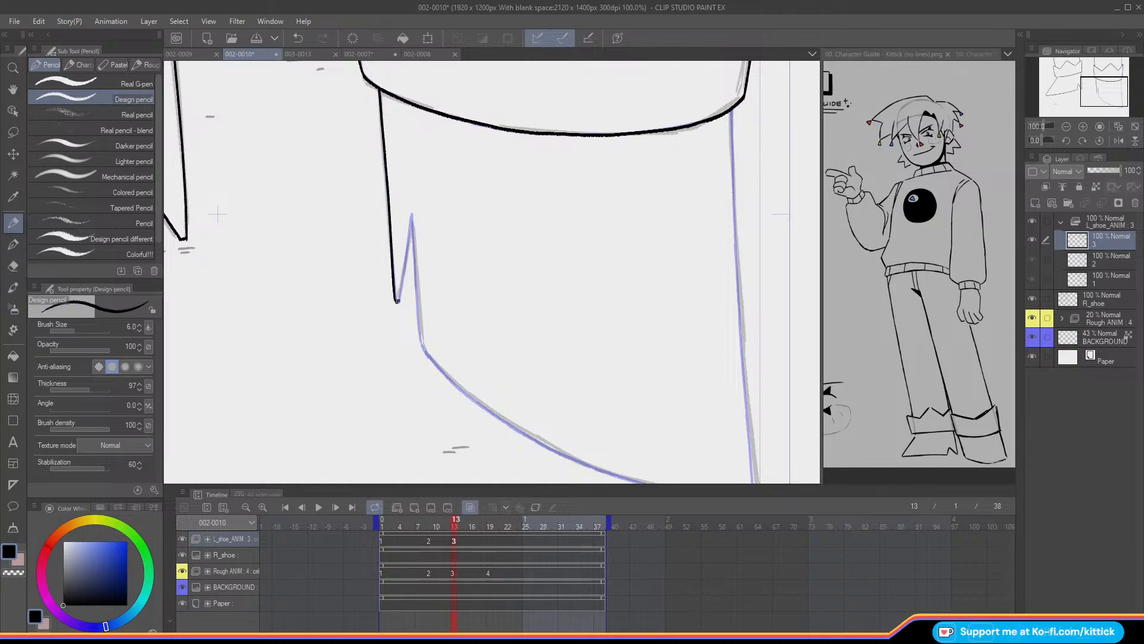
- Ink the slanted spike line from its upper tip to the low point and tidy the tip with the Eraser
drag(411, 215, 403, 279)
key(ctrl+z)
drag(412, 213, 399, 300)
key(ctrl+z)
drag(411, 213, 399, 301)
key(ctrl+z)
drag(411, 214, 399, 301)
key(ctrl+z)
drag(412, 213, 398, 300)
key(e)
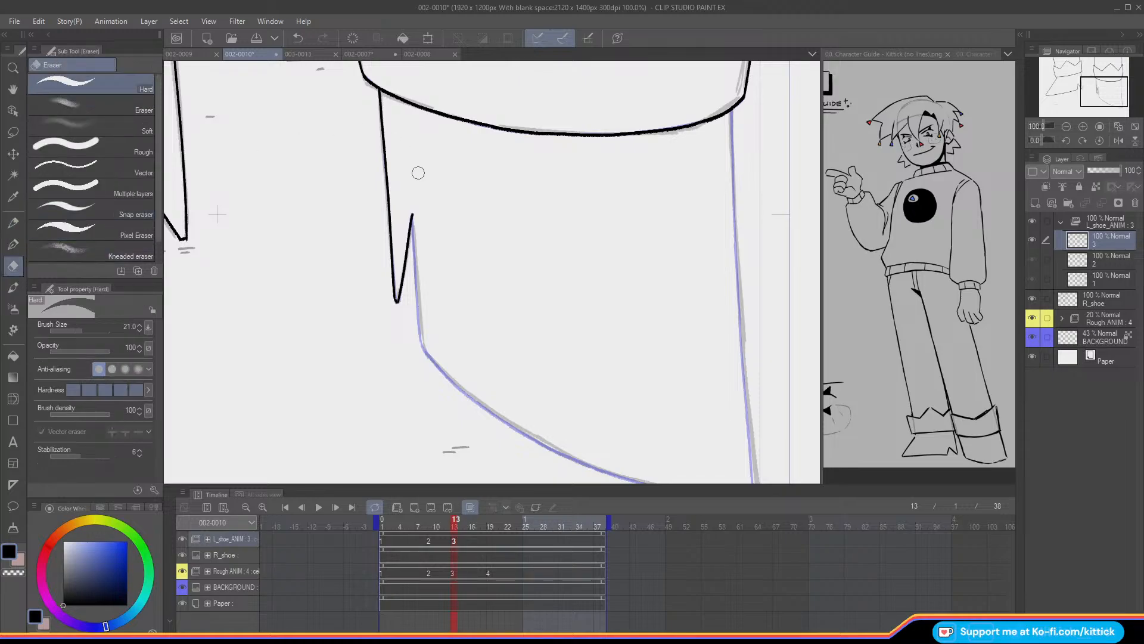
click(13, 222)
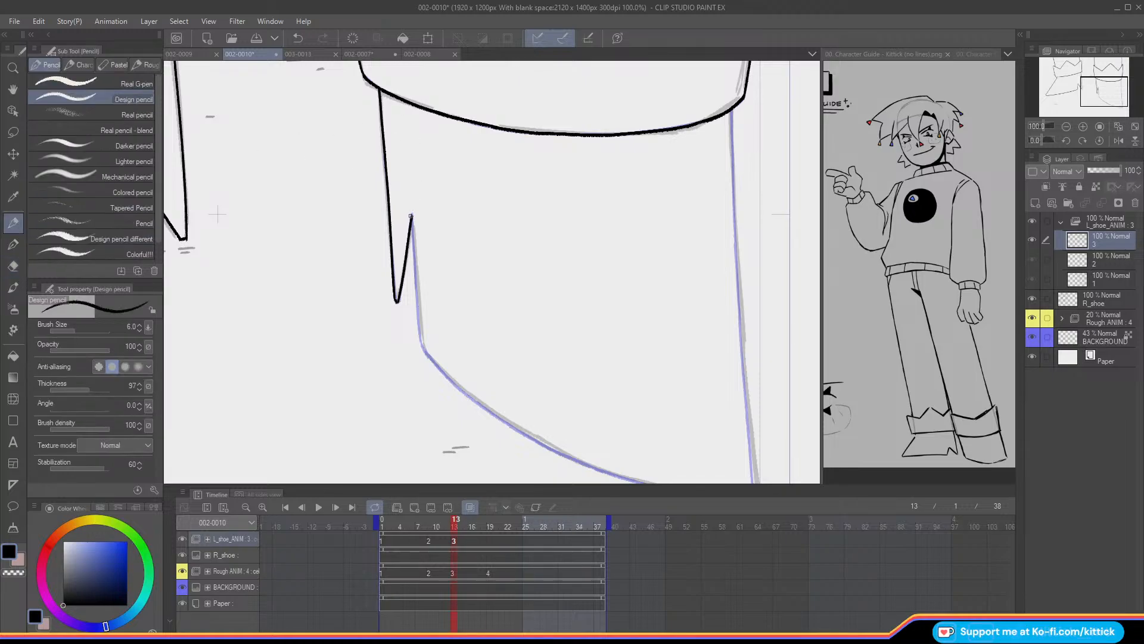
- Ink the shoe's right edge from the cuff down to the lower right corner of the sole
click(1066, 127)
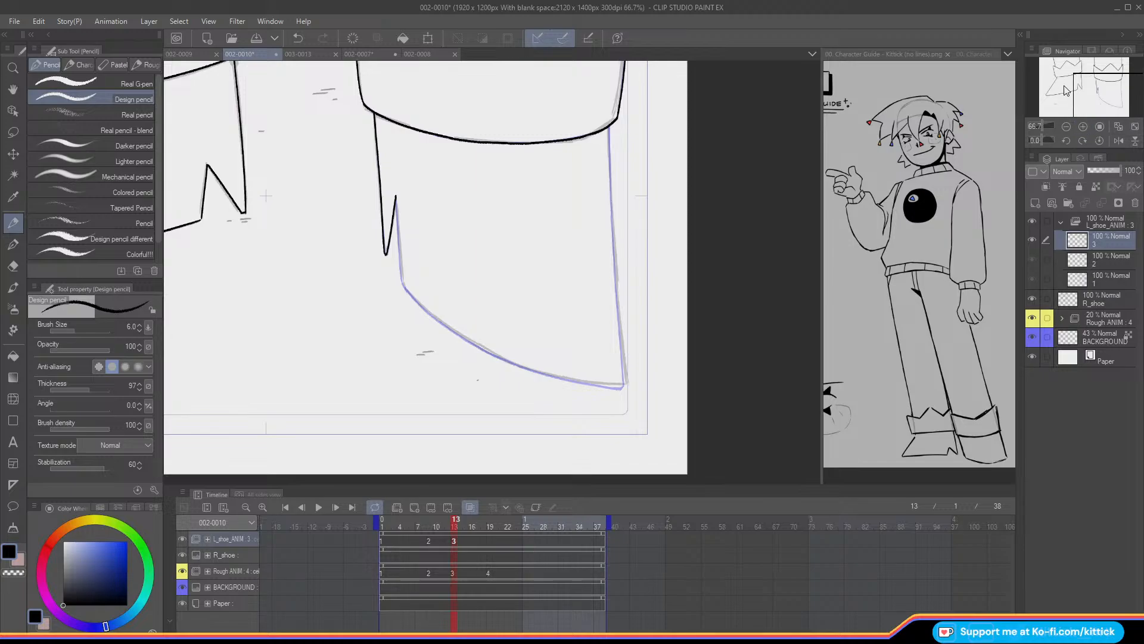
click(1083, 127)
drag(1089, 85, 1120, 81)
drag(451, 527, 454, 551)
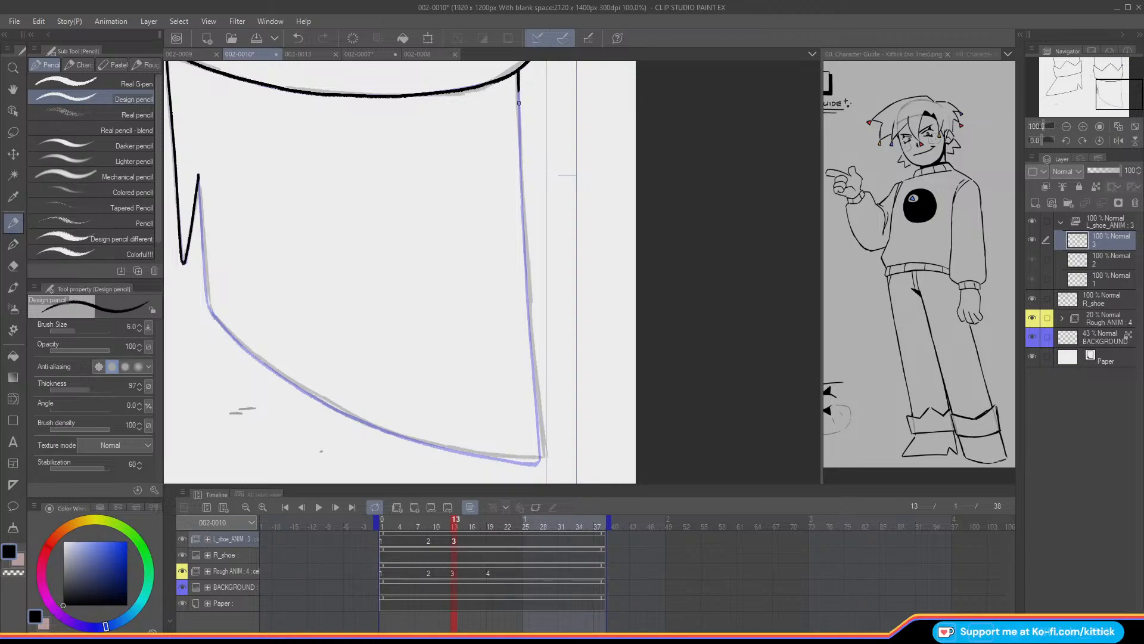
drag(519, 137, 525, 242)
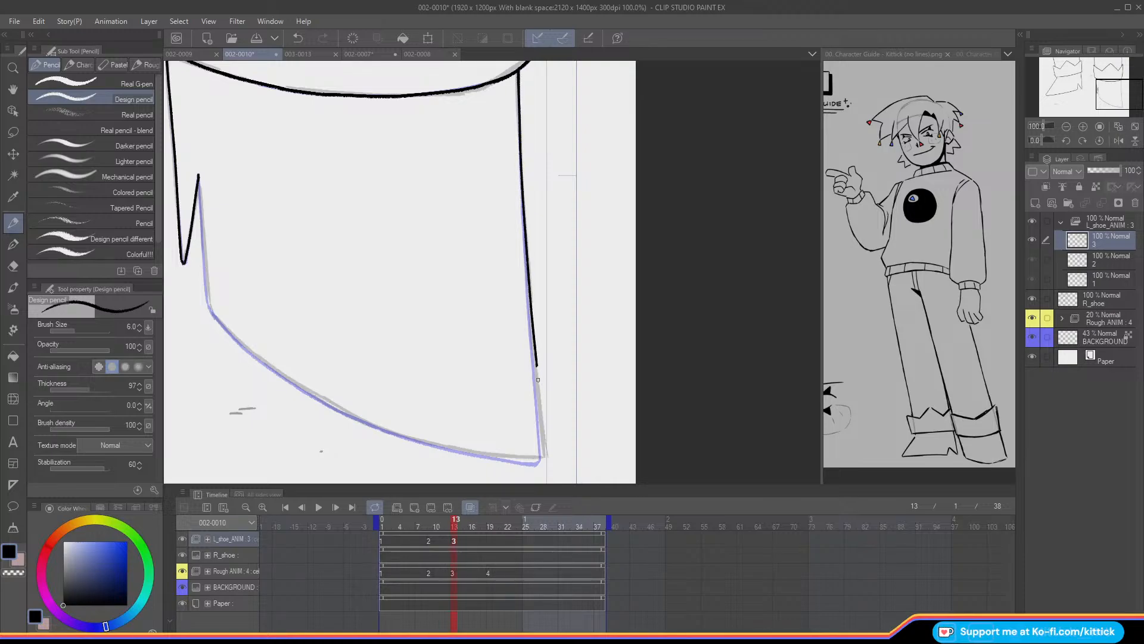
drag(541, 412, 545, 437)
- Ink the line from the spike's tip down to the left end of the sole
drag(1102, 82, 1096, 85)
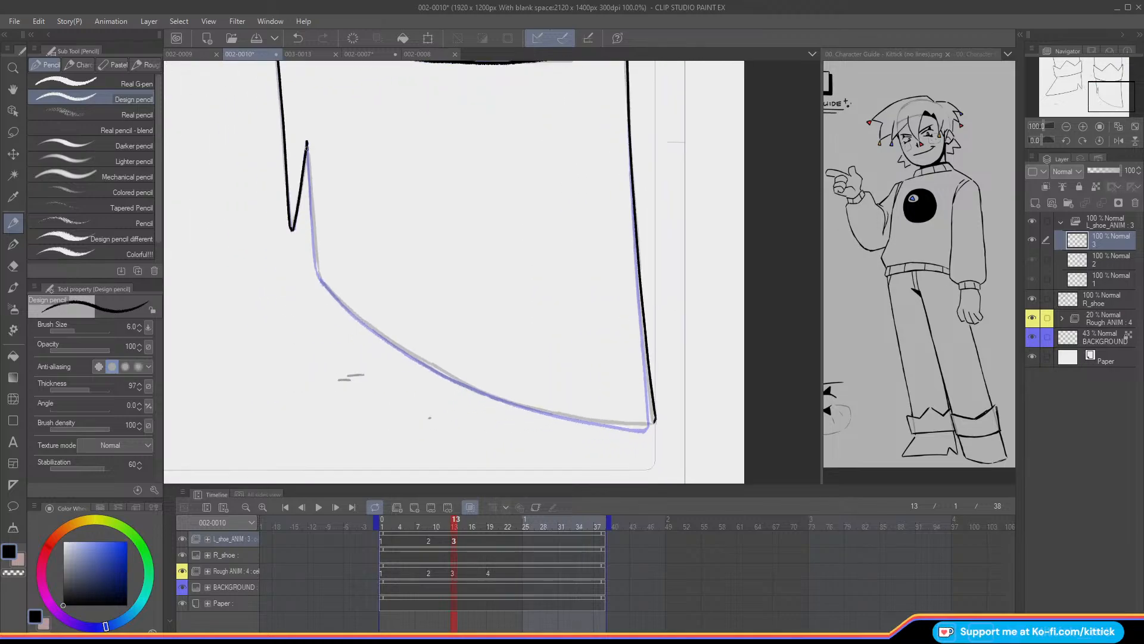
key(ctrl+z)
drag(307, 142, 310, 187)
key(ctrl+z)
drag(306, 142, 313, 239)
key(ctrl+z)
drag(307, 141, 315, 253)
key(ctrl+z)
drag(307, 142, 314, 262)
key(ctrl+z)
drag(307, 141, 314, 257)
- Check the shoe in a mirrored view and ink the left half of the curved sole
click(1117, 141)
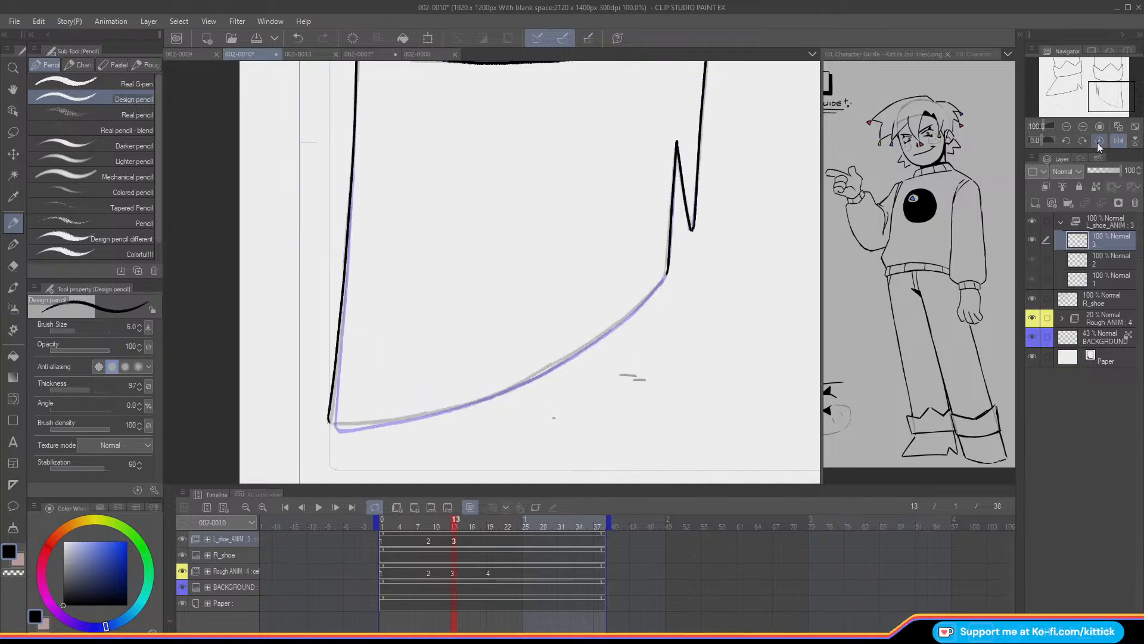
click(1117, 141)
drag(1102, 119, 1111, 98)
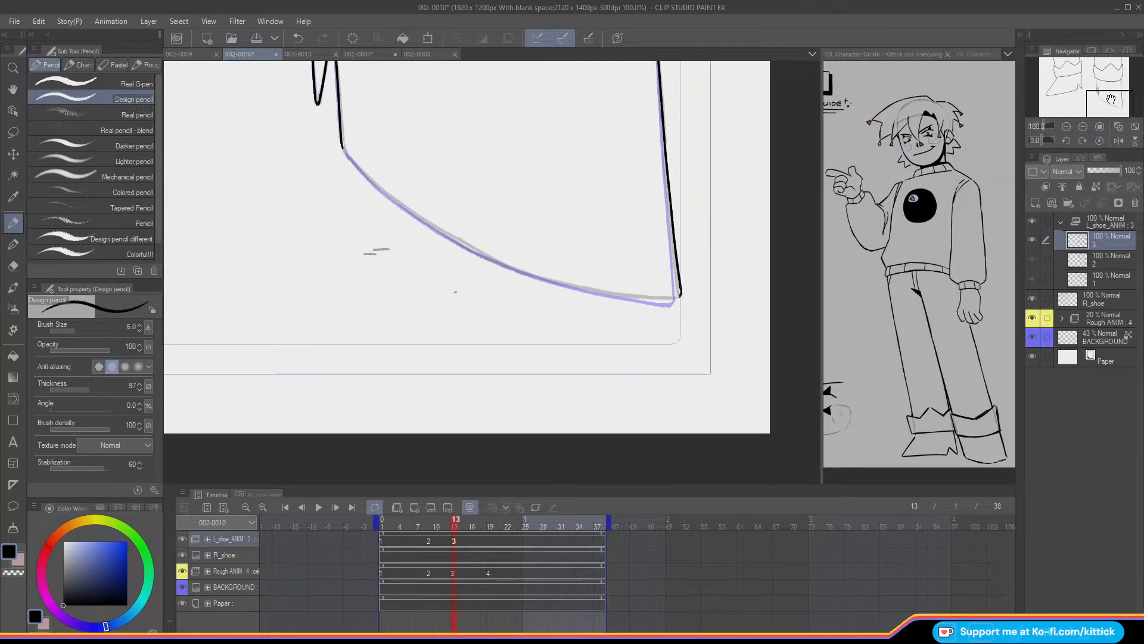
drag(344, 151, 421, 217)
key(ctrl+z)
key(ctrl+z)
drag(344, 148, 377, 186)
key(ctrl+z)
mouse_move(344, 149)
mouse_down()
mouse_move(425, 221)
mouse_move(485, 251)
mouse_up()
key(ctrl+z)
key(ctrl+z)
drag(416, 215, 567, 288)
key(ctrl+z)
key(ctrl+z)
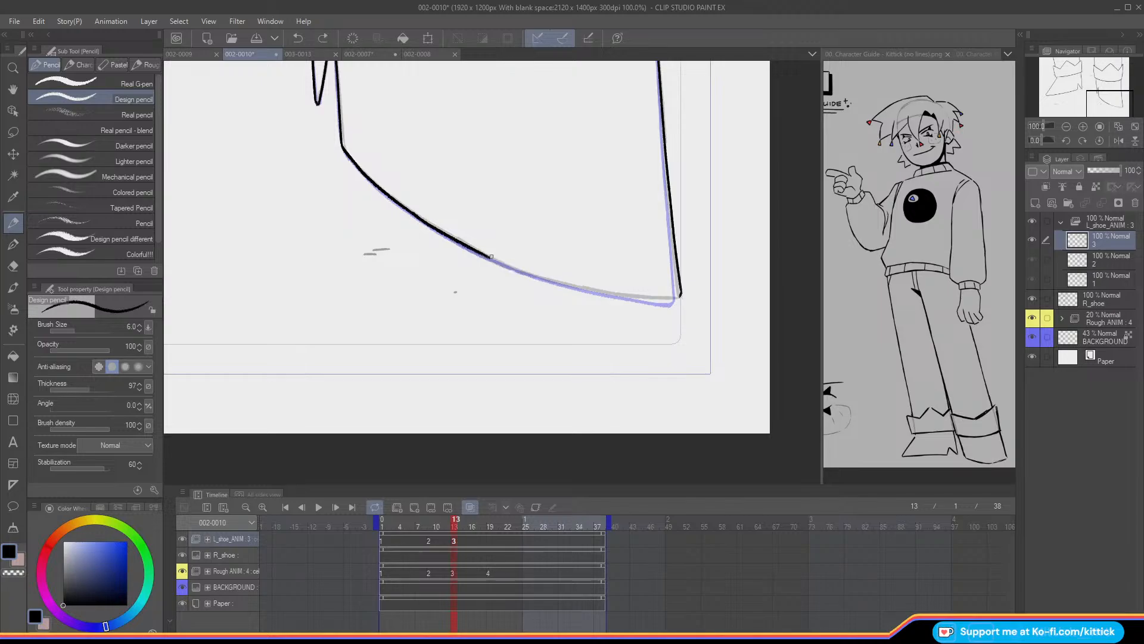
- Ink the rest of the sole to the lower right corner and trim the joined line with transparent color
mouse_move(484, 253)
mouse_down()
mouse_move(646, 300)
mouse_move(554, 281)
mouse_up()
key(ctrl+z)
key(ctrl+z)
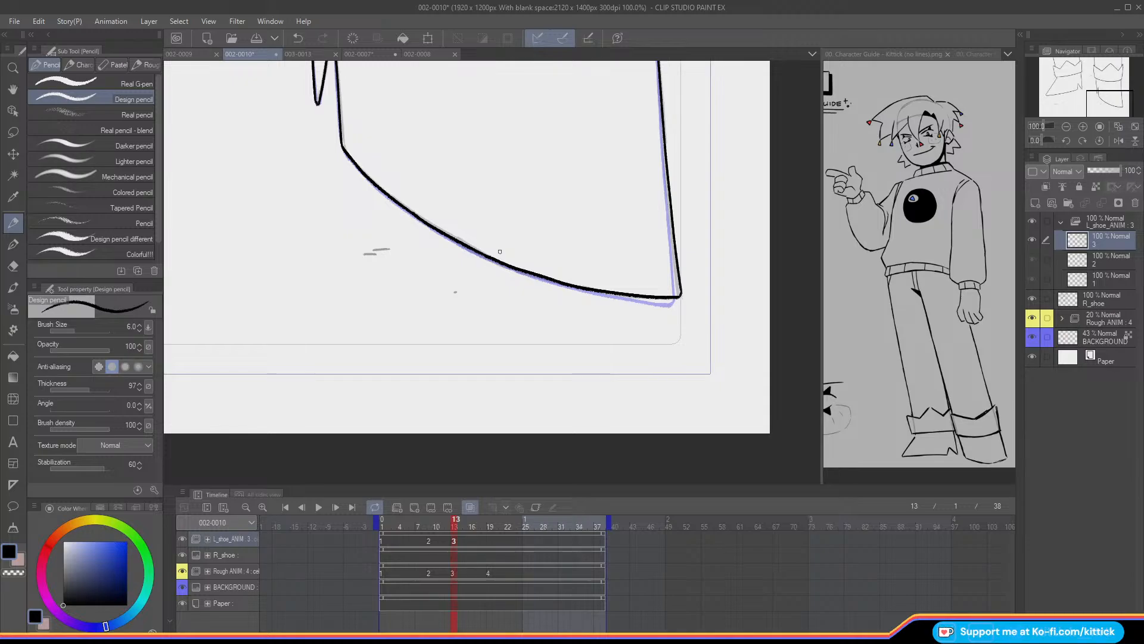
alt+click(458, 454)
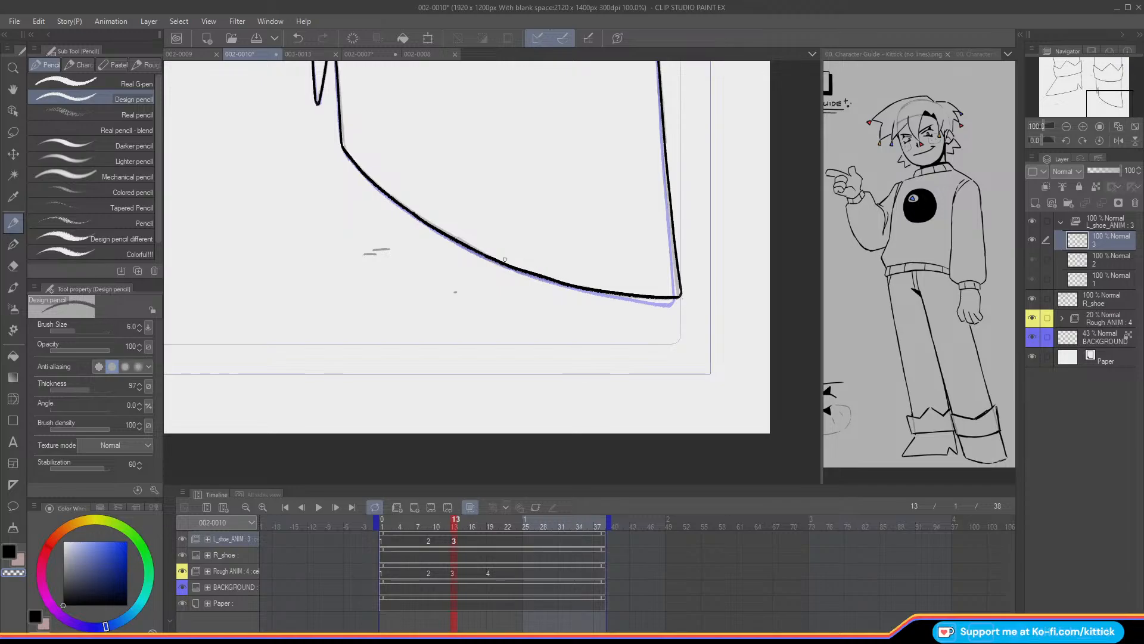
key(c)
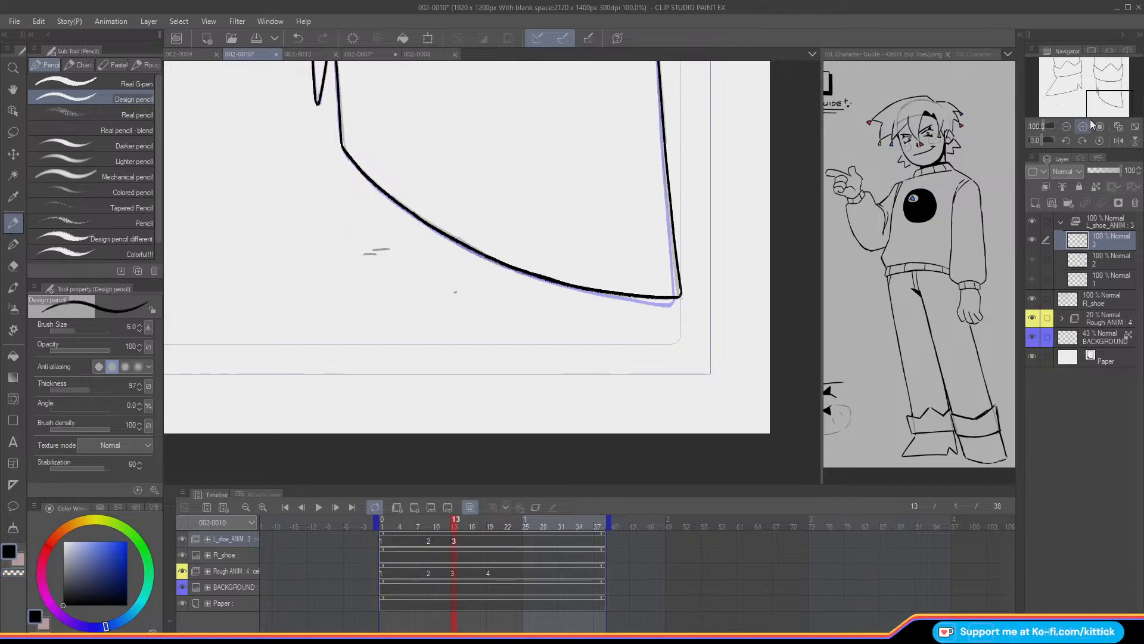
- Fit the whole canvas in view, turn off the onion skin, and flip between frames 12 and 13
click(1120, 126)
key(o)
key(Left)
key(Right)
key(Left)
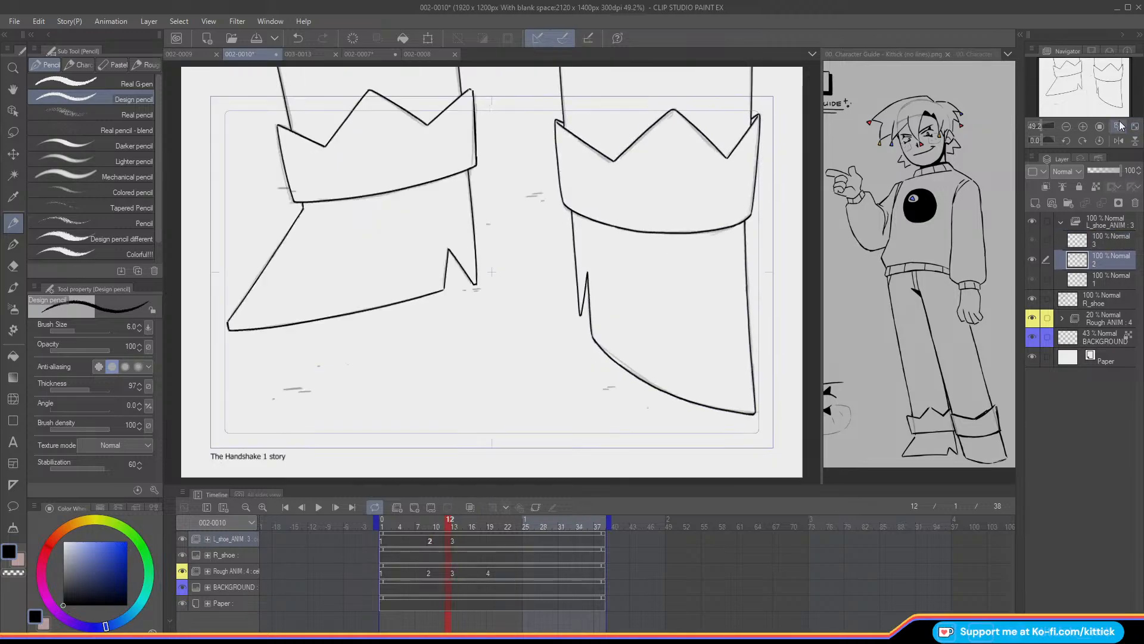
- Hide the rough animation and compare the inked shoe cels by scrubbing between frames 9 and 12
click(1032, 298)
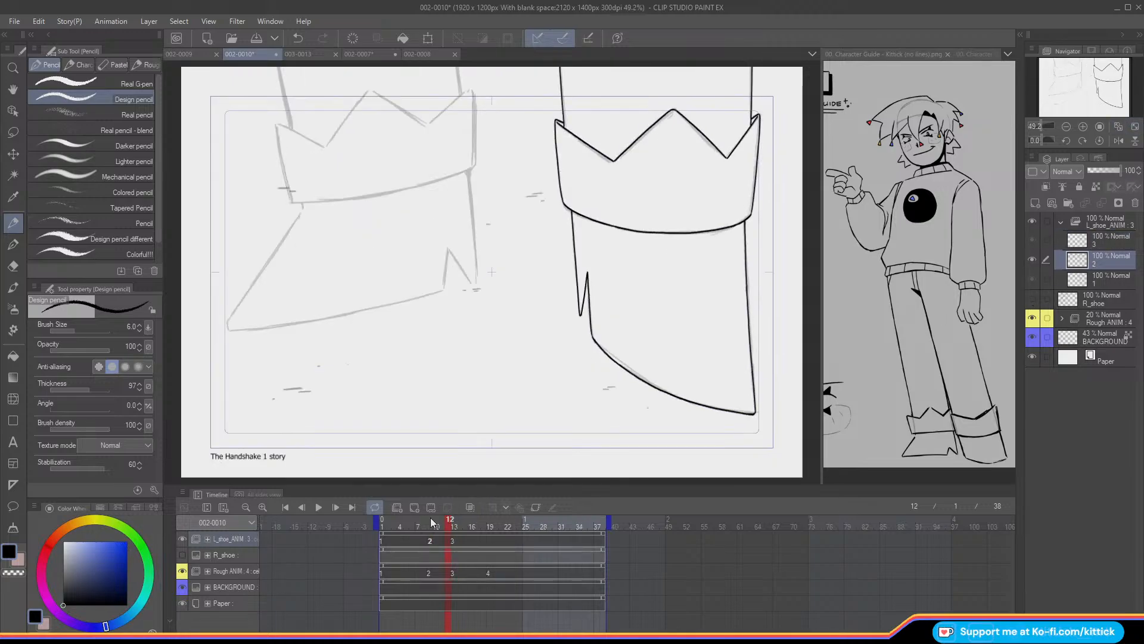
click(1032, 298)
click(1031, 318)
mouse_move(440, 520)
mouse_down()
mouse_move(380, 535)
mouse_move(465, 541)
mouse_move(387, 539)
mouse_move(462, 544)
mouse_move(423, 521)
mouse_up()
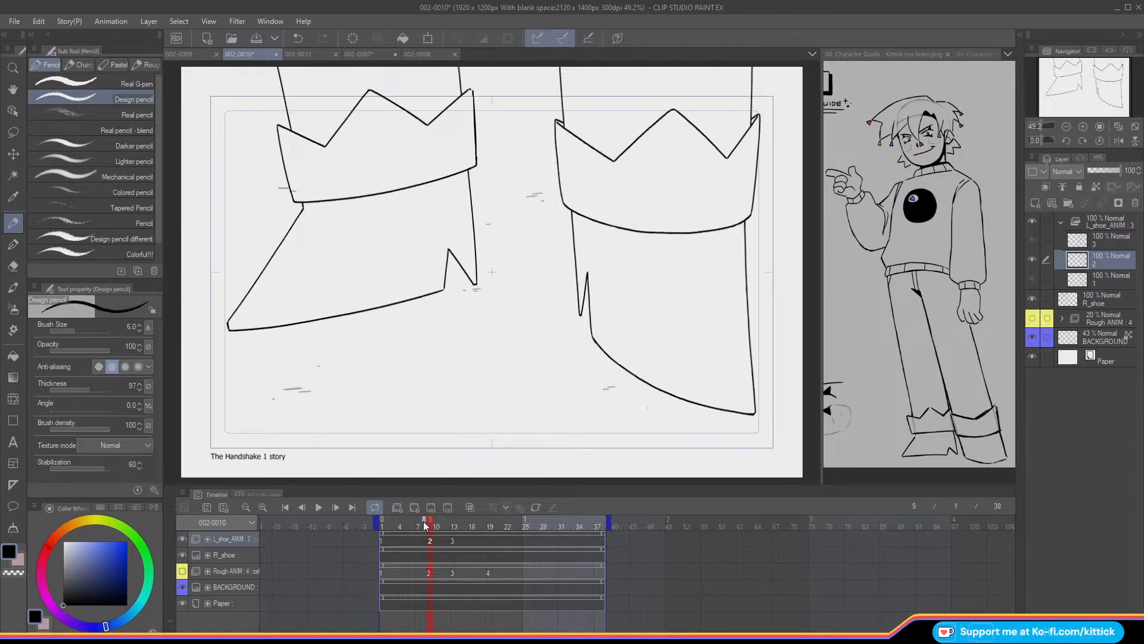
mouse_move(424, 521)
mouse_down()
mouse_move(466, 531)
mouse_move(416, 530)
mouse_move(462, 533)
mouse_move(424, 530)
mouse_move(459, 532)
mouse_move(436, 533)
mouse_move(462, 537)
mouse_move(440, 542)
mouse_up()
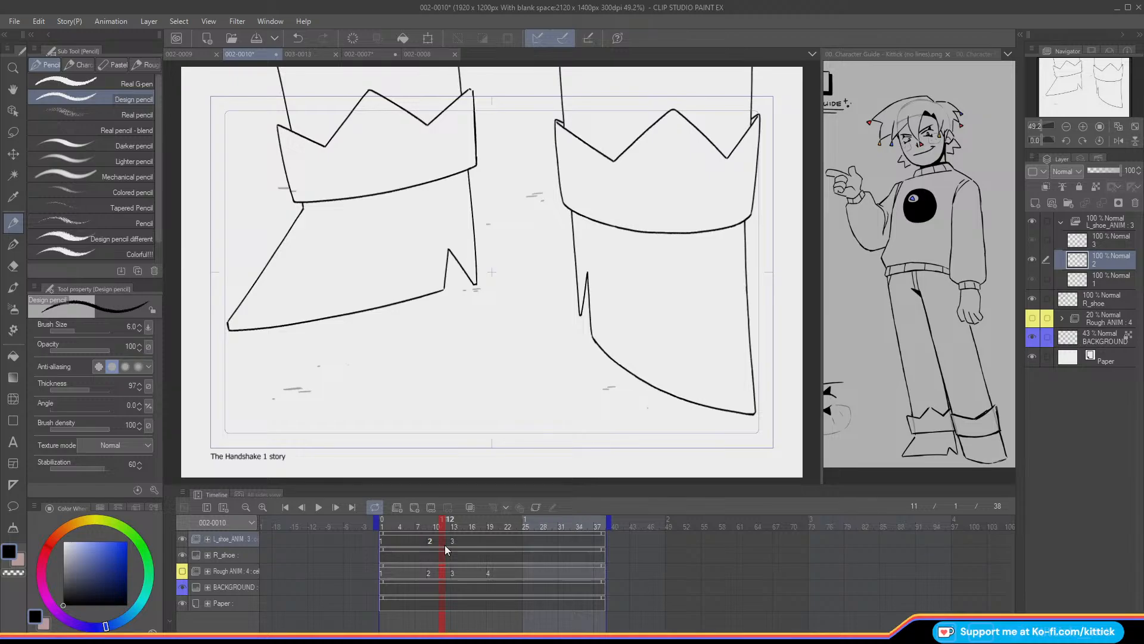
- Create cel 4 at frame 19 of L_shoe_ANIM, with the onion skin and the rough animation shown as guides
click(488, 540)
click(415, 507)
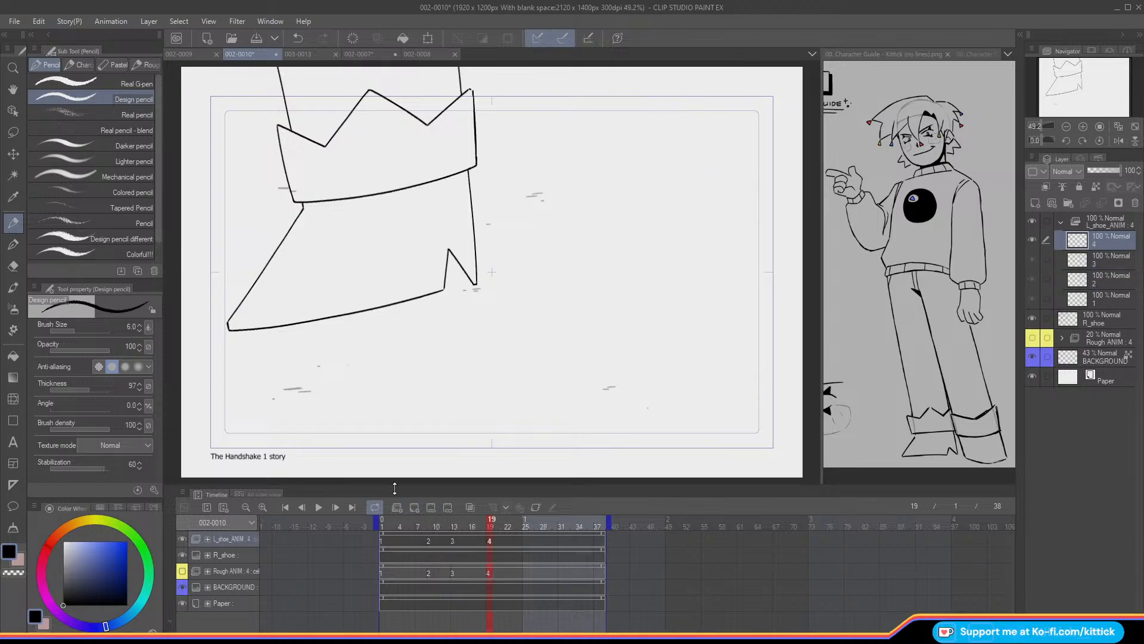
click(470, 507)
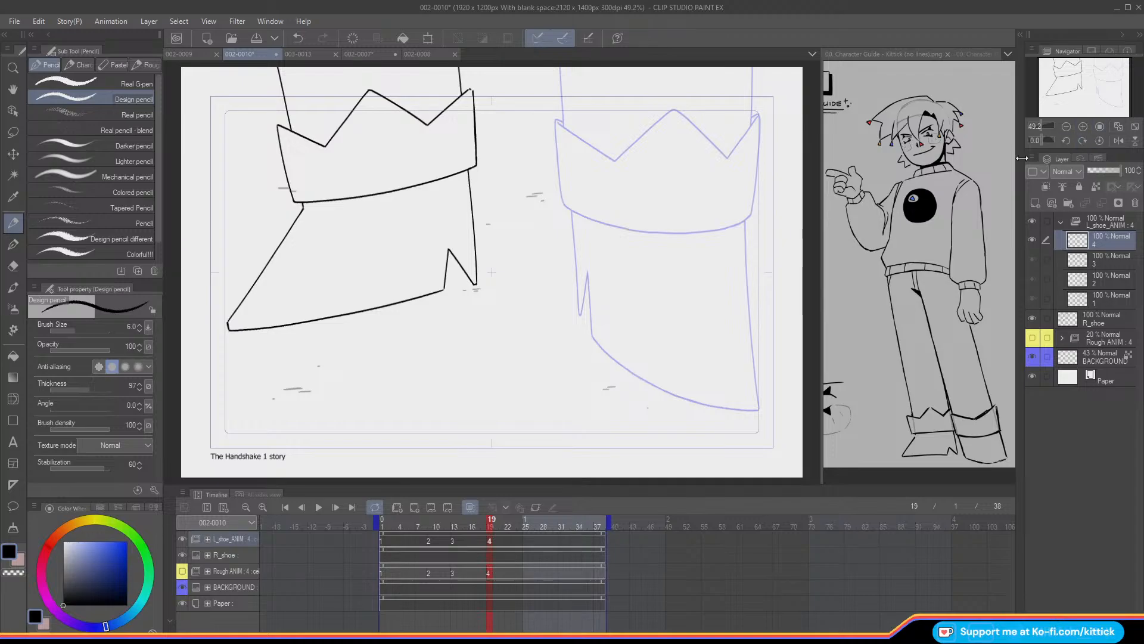
click(182, 571)
click(1082, 127)
drag(1085, 87, 1090, 58)
click(1082, 127)
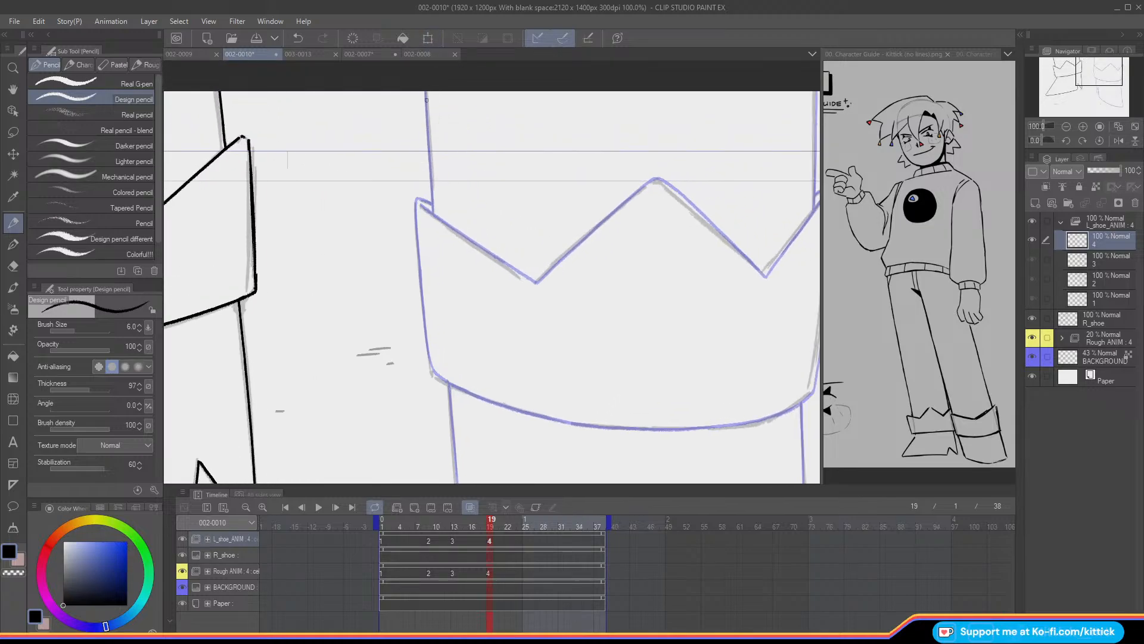
- Ink the left leg line from the canvas edge down to the zigzag cuff on cel 4
key(ctrl+z)
drag(423, 87, 430, 191)
key(ctrl+z)
drag(424, 87, 434, 210)
drag(1083, 75, 1092, 62)
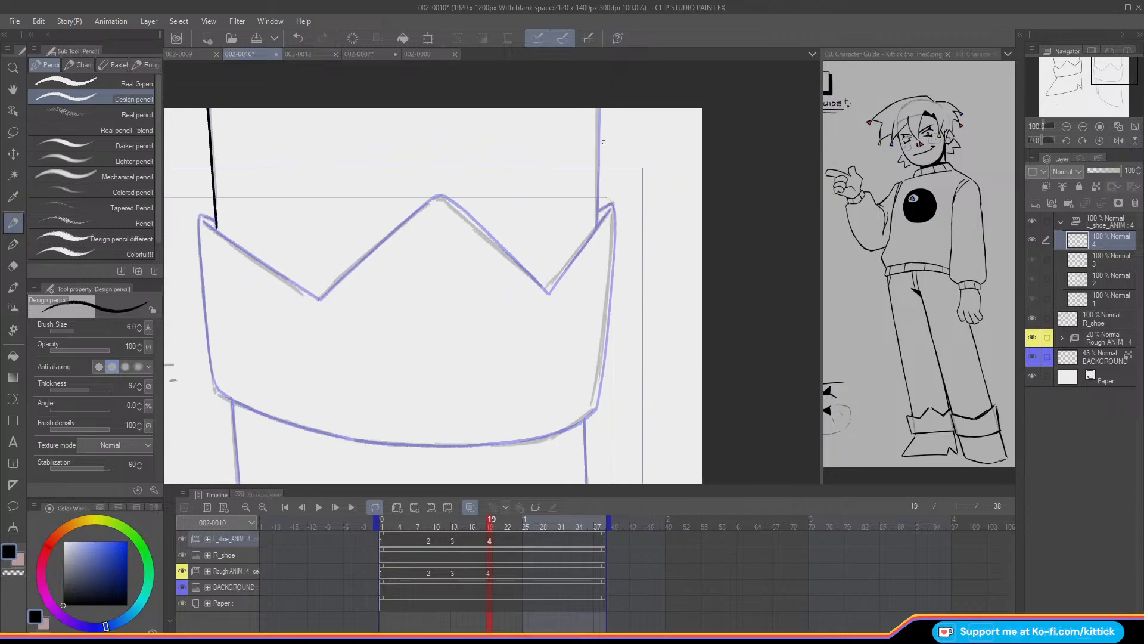
- Ink the right leg line and the small cap of the cuff's right point
drag(600, 106, 597, 223)
drag(611, 204, 612, 211)
key(ctrl+z)
key(ctrl+z)
key(ctrl+z)
drag(1038, 93, 1086, 65)
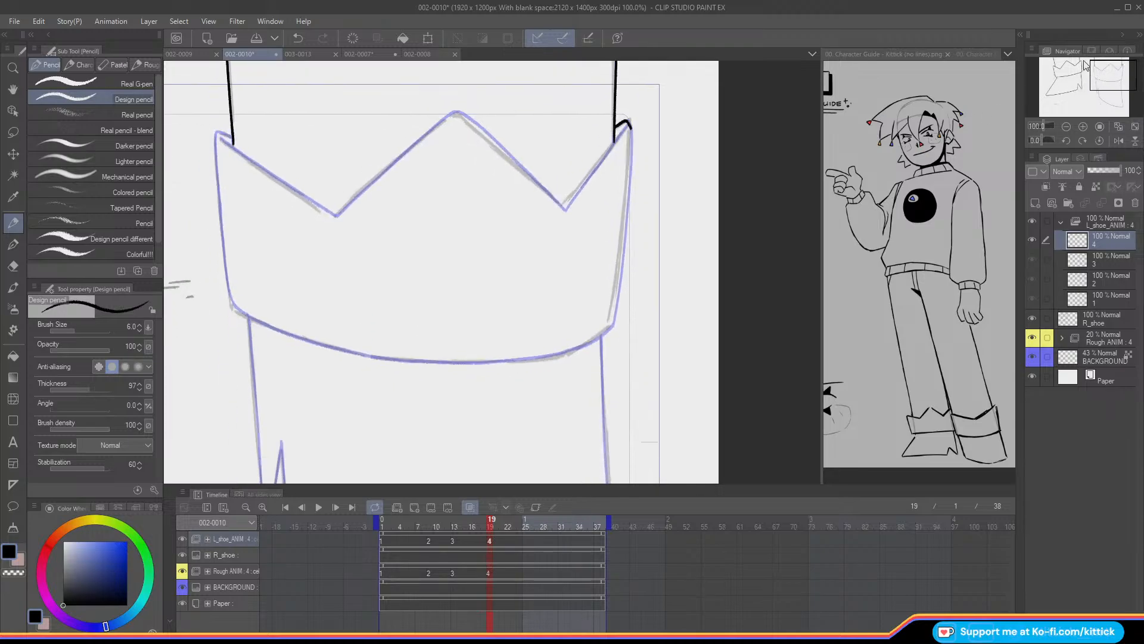
- Ink the right side of the cuff from its point down to the lower corner
drag(631, 128, 612, 328)
key(ctrl+z)
key(ctrl+z)
key(ctrl+z)
key(ctrl+z)
drag(626, 238, 613, 323)
key(ctrl+z)
drag(623, 265, 612, 328)
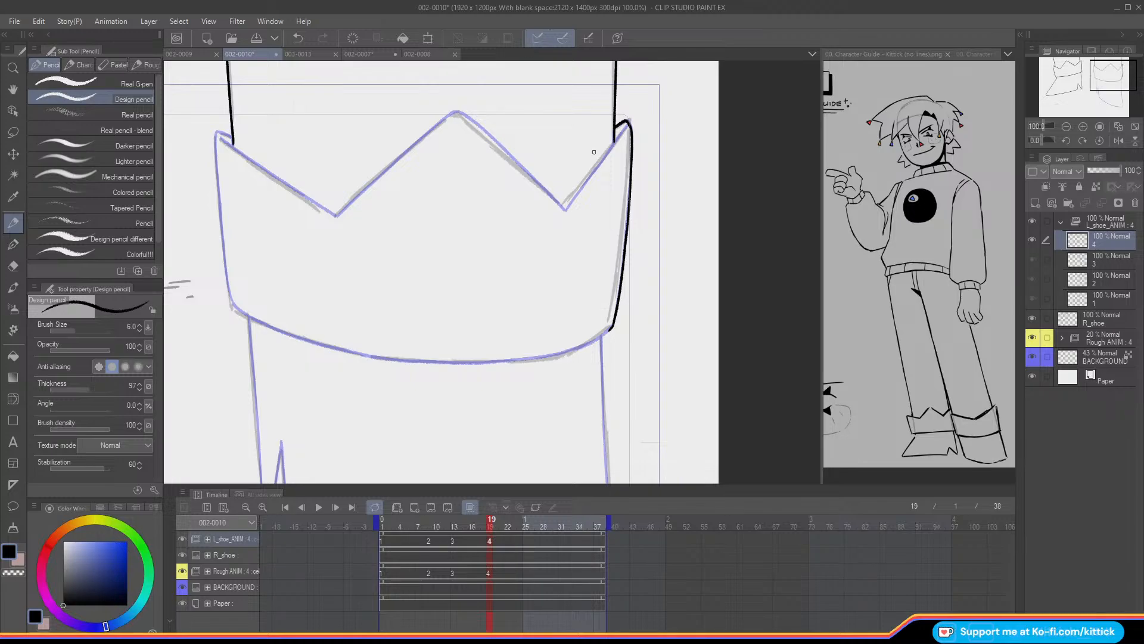
- Ink the slope from the cuff's right point down to the right valley
drag(625, 127, 565, 209)
key(ctrl+z)
drag(625, 127, 565, 210)
key(ctrl+z)
drag(608, 152, 574, 200)
drag(583, 127, 733, 177)
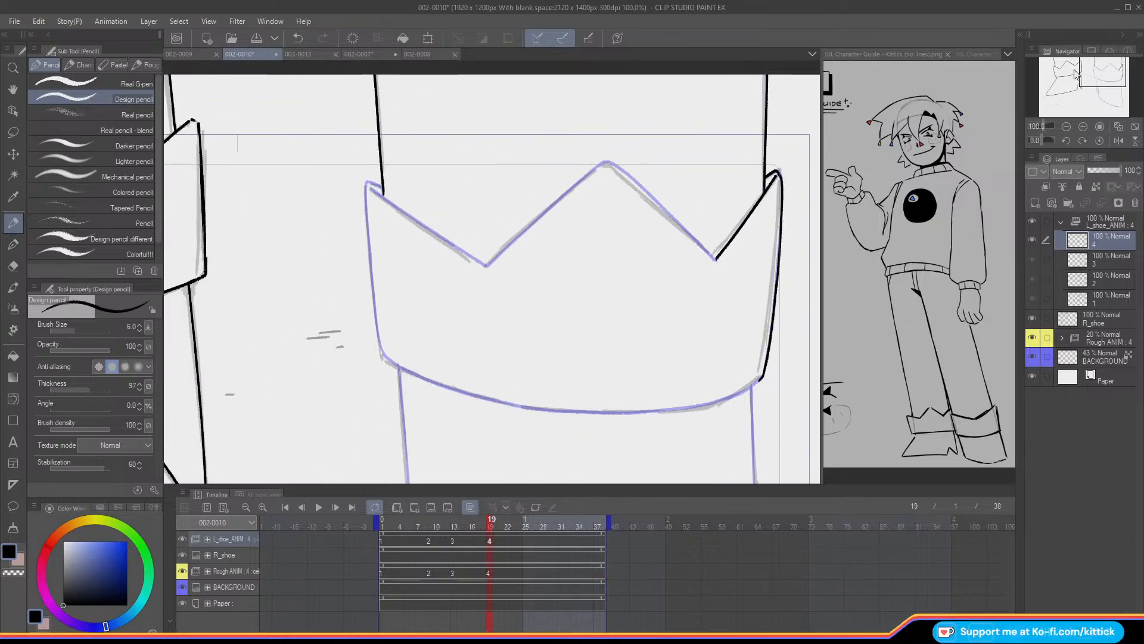
- Flip against the previous cel and ink the slope from the right valley up to the middle peak
key(alt+[)
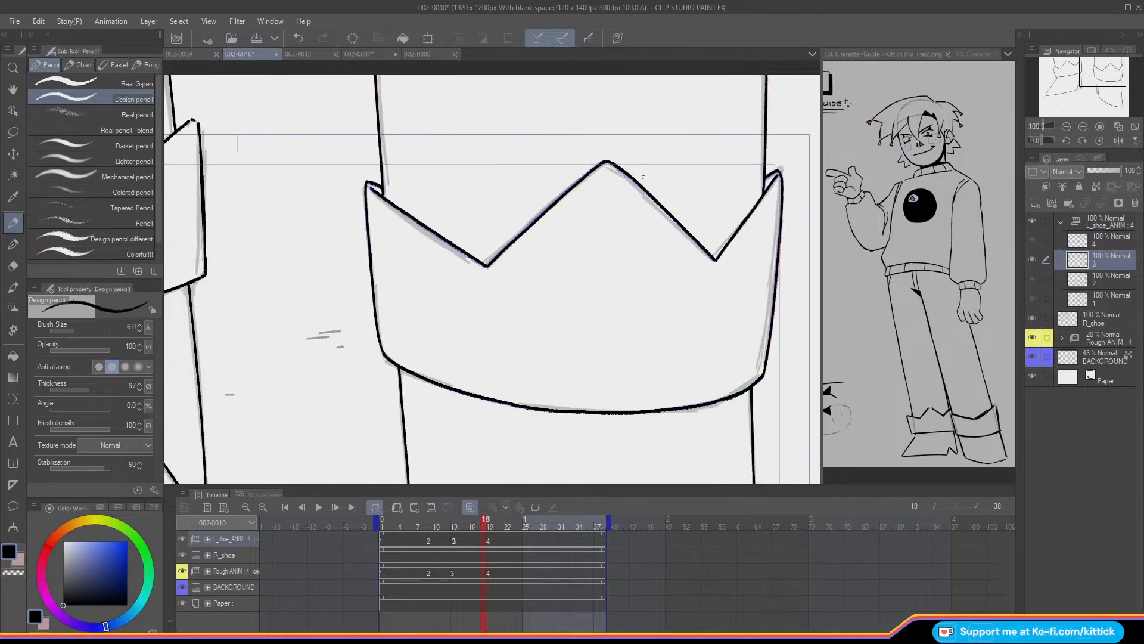
key(alt+])
drag(715, 257, 662, 203)
key(ctrl+z)
drag(694, 237, 608, 161)
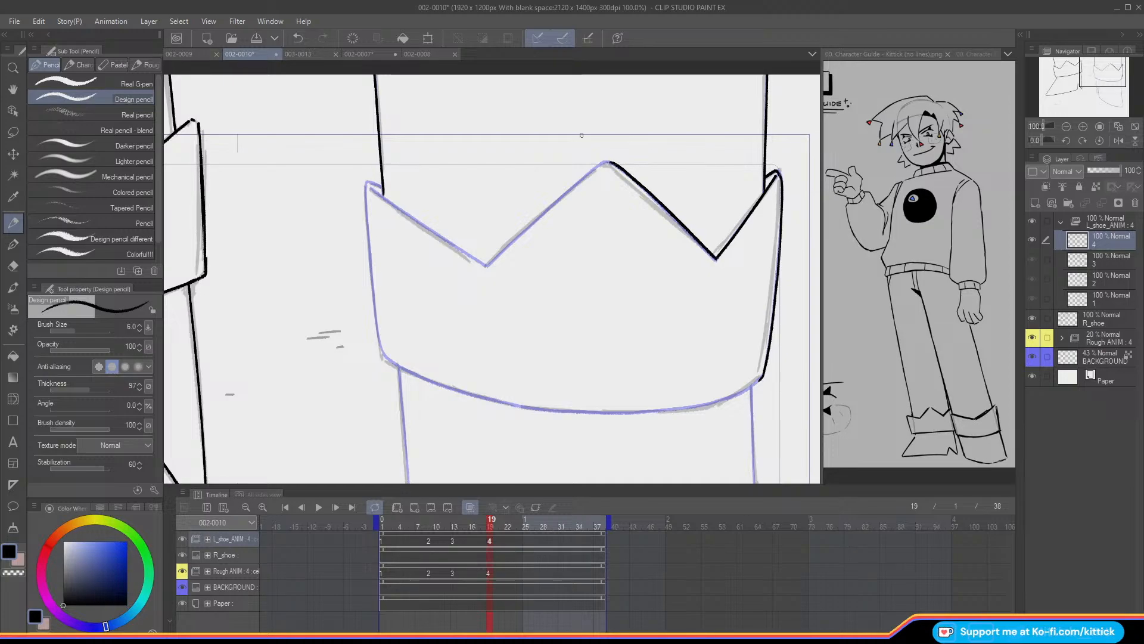
- Check the cuff in a mirrored view and ink the slope from the middle peak down to the left valley
key(h)
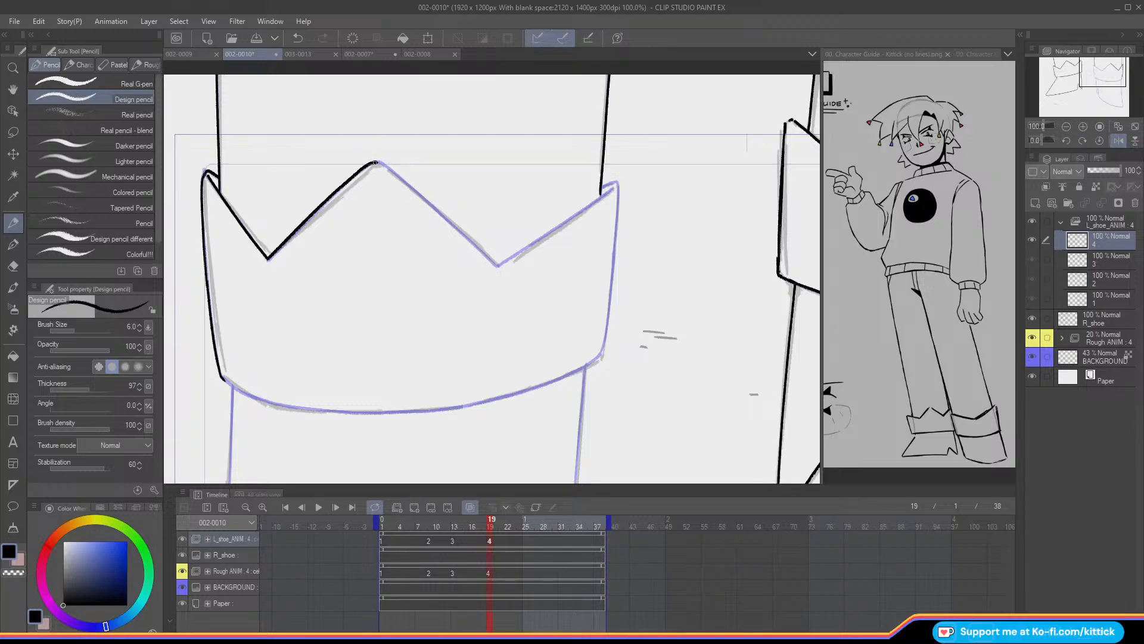
click(1118, 140)
drag(1099, 79, 1089, 67)
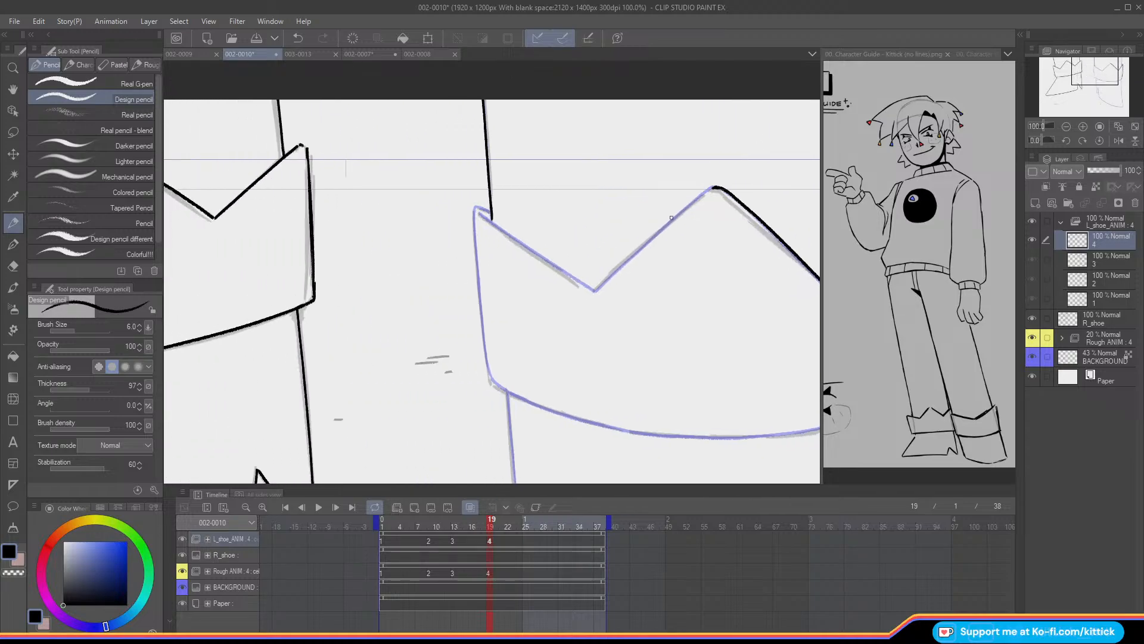
mouse_move(712, 188)
mouse_down()
mouse_move(644, 246)
mouse_move(708, 191)
mouse_move(648, 244)
mouse_up()
key(ctrl+z)
key(ctrl+z)
key(ctrl+z)
key(ctrl+z)
drag(713, 189, 621, 267)
key(ctrl+z)
drag(711, 188, 652, 242)
key(ctrl+z)
drag(709, 189, 611, 277)
key(ctrl+z)
drag(708, 189, 602, 285)
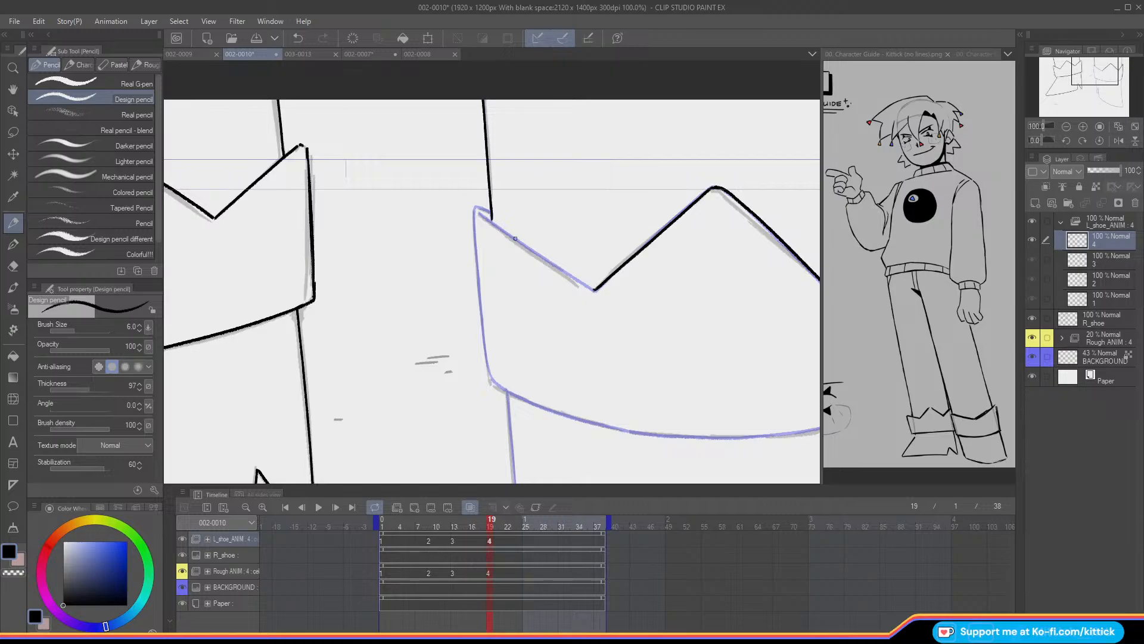
- Ink the slope from the cuff's left valley up to its left point, redoing the stroke until it follows the guide
drag(590, 289, 522, 241)
key(ctrl+z)
drag(572, 275, 487, 217)
key(ctrl+z)
drag(593, 289, 487, 217)
key(ctrl+z)
drag(593, 290, 482, 214)
key(ctrl+z)
drag(585, 283, 506, 229)
key(ctrl+z)
drag(595, 289, 481, 211)
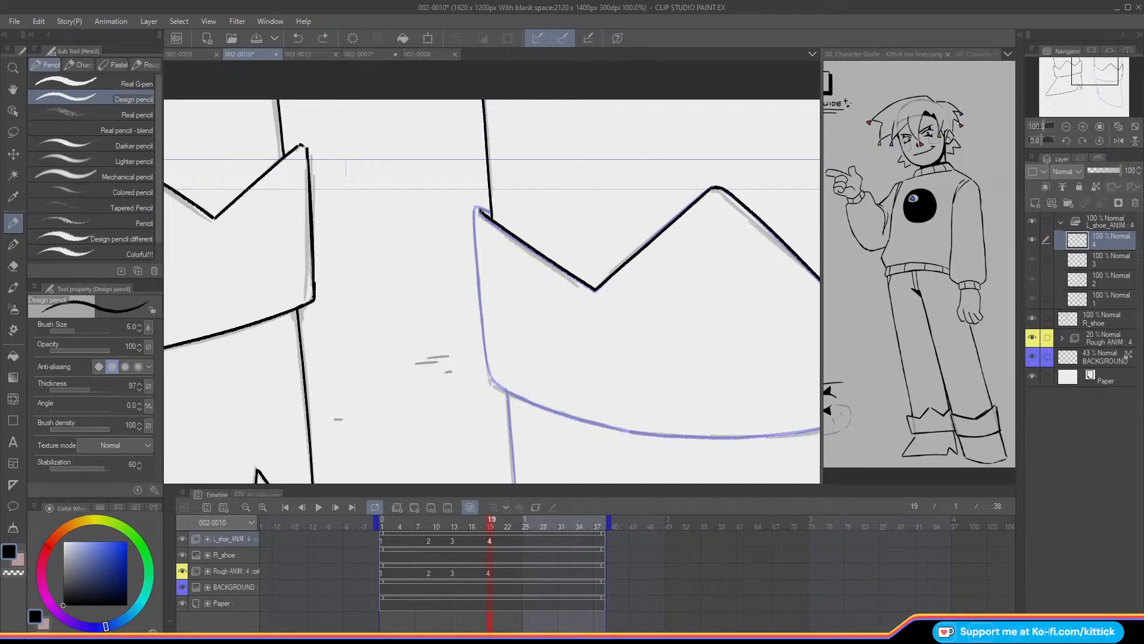
key(ctrl+z)
drag(595, 289, 486, 218)
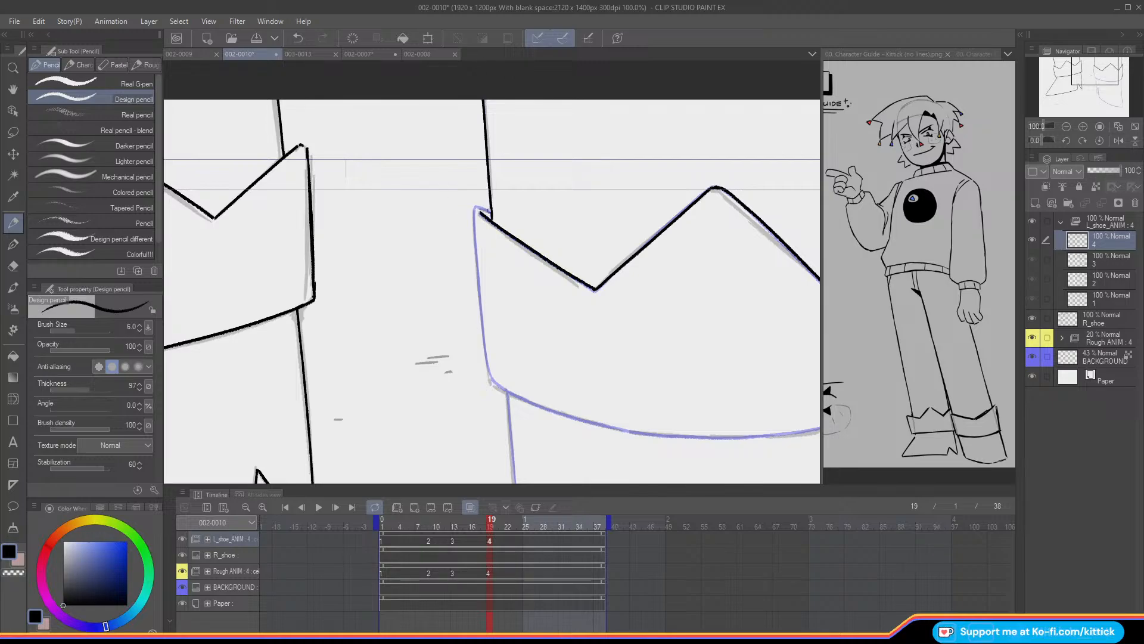
- Ink the cap of the cuff's left point and the left side down to the lower corner
key(ctrl+z)
drag(484, 209, 479, 278)
key(ctrl+z)
key(ctrl+z)
drag(475, 216, 494, 383)
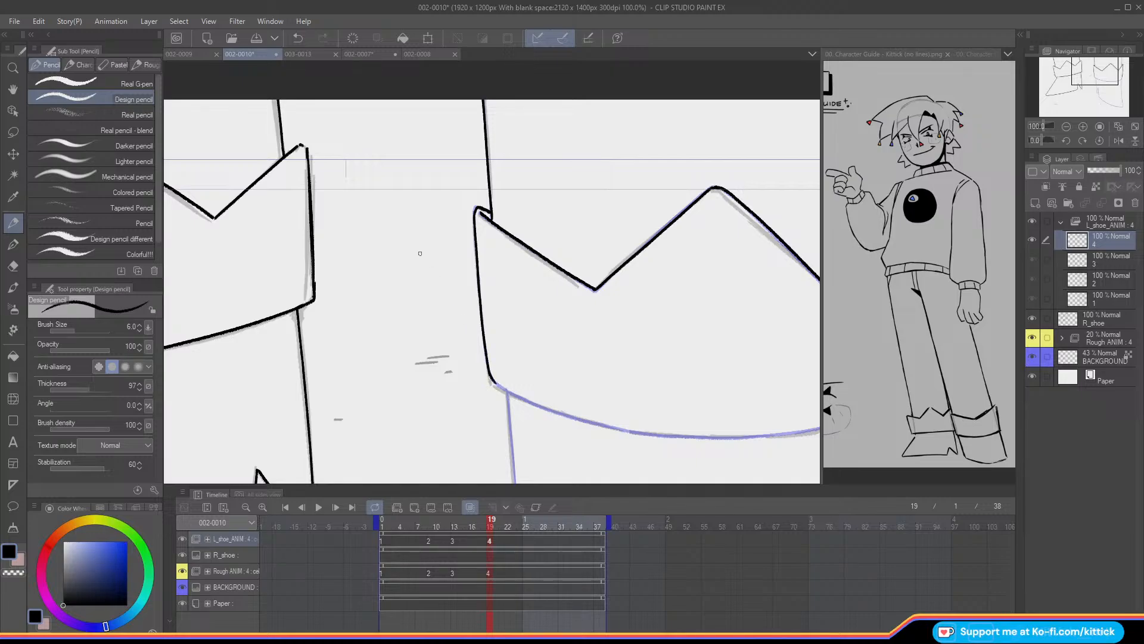
- Ink the left part of the cuff's curved lower edge
drag(1079, 83, 1084, 87)
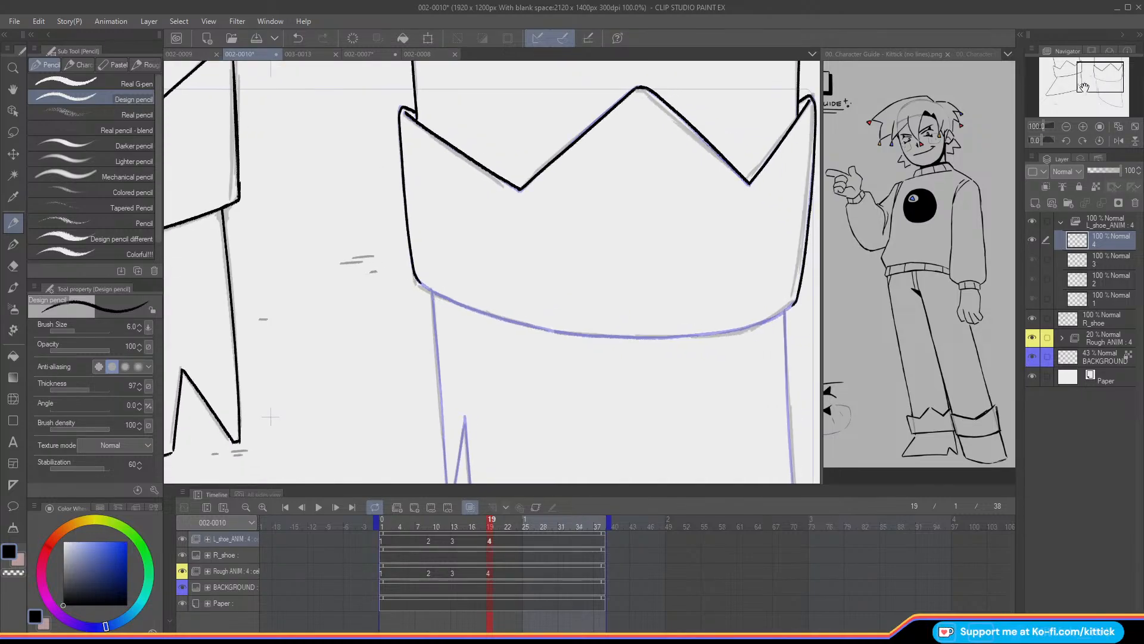
key(ctrl+z)
drag(436, 293, 508, 319)
key(ctrl+z)
mouse_move(419, 281)
mouse_down()
mouse_move(450, 300)
mouse_move(429, 290)
mouse_move(529, 326)
mouse_up()
key(ctrl+z)
- Ink the rest of the cuff's curved lower edge in a mirrored view and restore the normal orientation
click(1118, 140)
drag(1092, 82, 1103, 80)
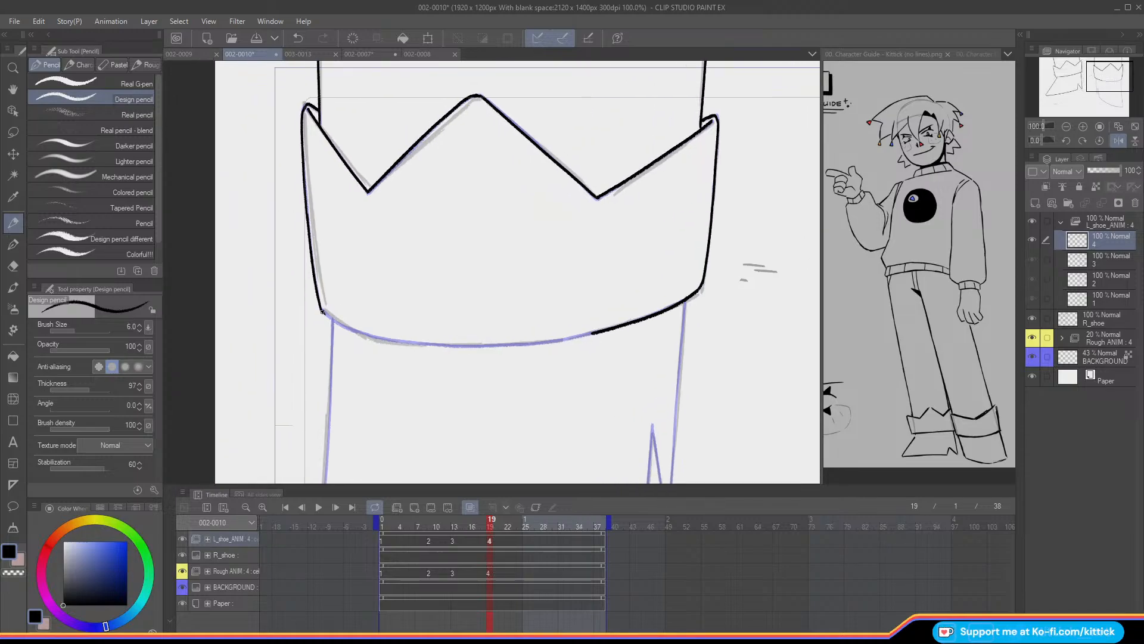
key(ctrl+z)
mouse_move(361, 333)
mouse_down()
mouse_move(510, 345)
mouse_move(597, 333)
mouse_up()
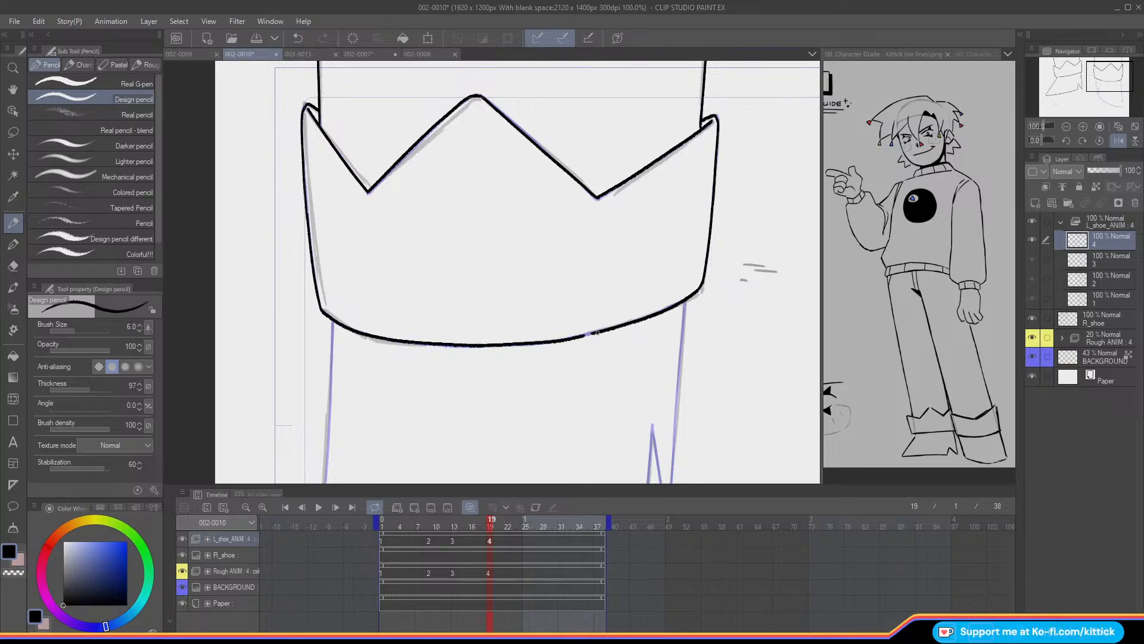
mouse_move(1092, 86)
mouse_down()
mouse_move(1095, 116)
mouse_move(1104, 88)
mouse_move(1089, 84)
mouse_up()
click(1118, 143)
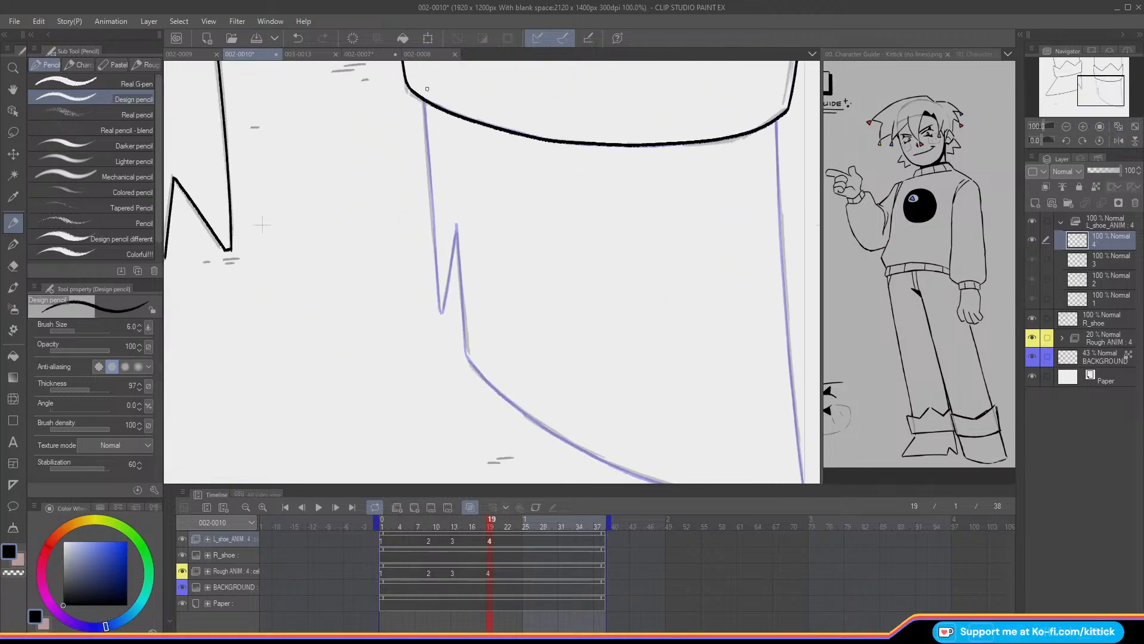
- Flip back through the earlier shoe cels to compare the lines below the cuff
key(ctrl+Left)
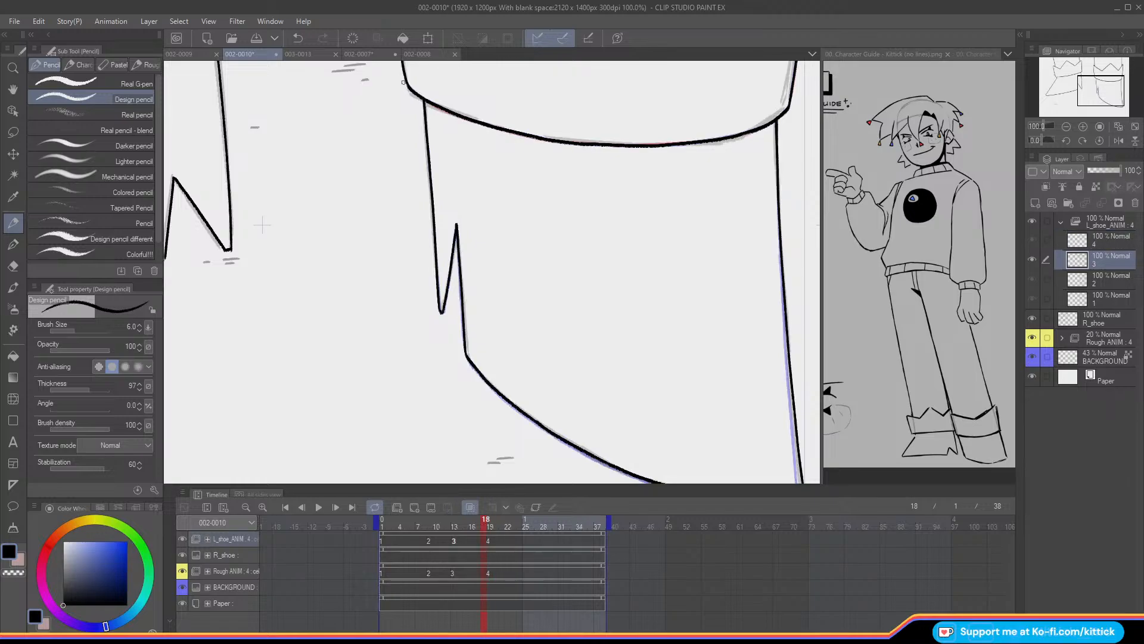
key(ctrl+Left)
key(ctrl+Left)
key(ctrl+Left)
key(ctrl+Left)
key(ctrl+Left)
mouse_move(454, 527)
mouse_down()
mouse_move(403, 524)
mouse_move(481, 539)
mouse_move(388, 536)
mouse_move(406, 533)
mouse_up()
- Flip between cels 1 and 2 around frames 8 and 9 to compare the shoe's left edge and spike
click(10, 137)
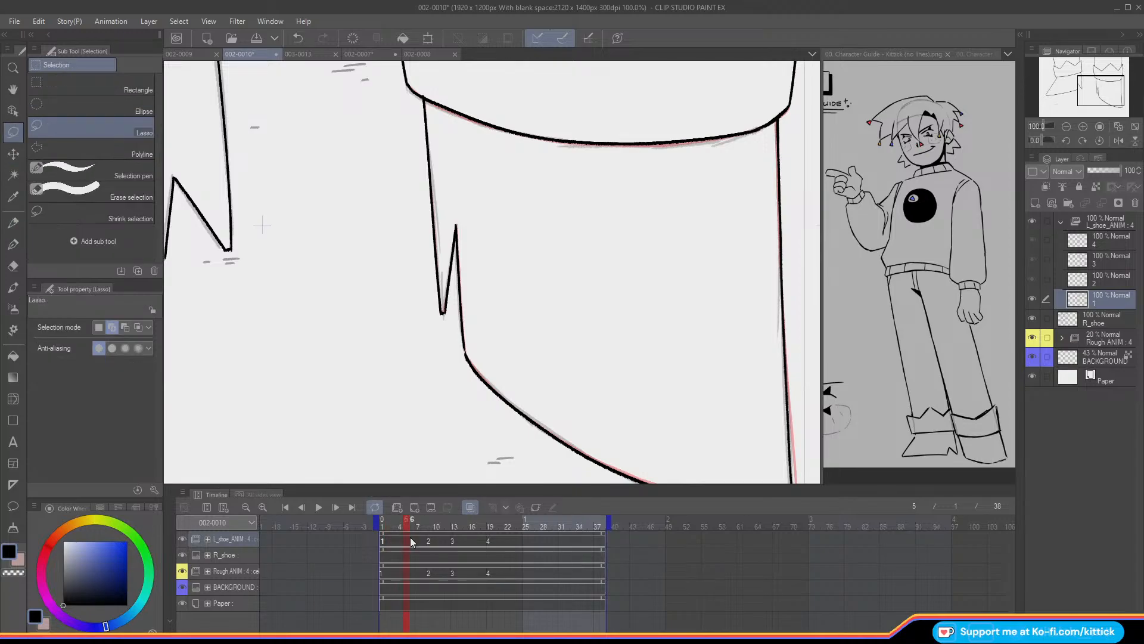
key(Right)
key(Right)
key(Right)
key(Right)
key(Right)
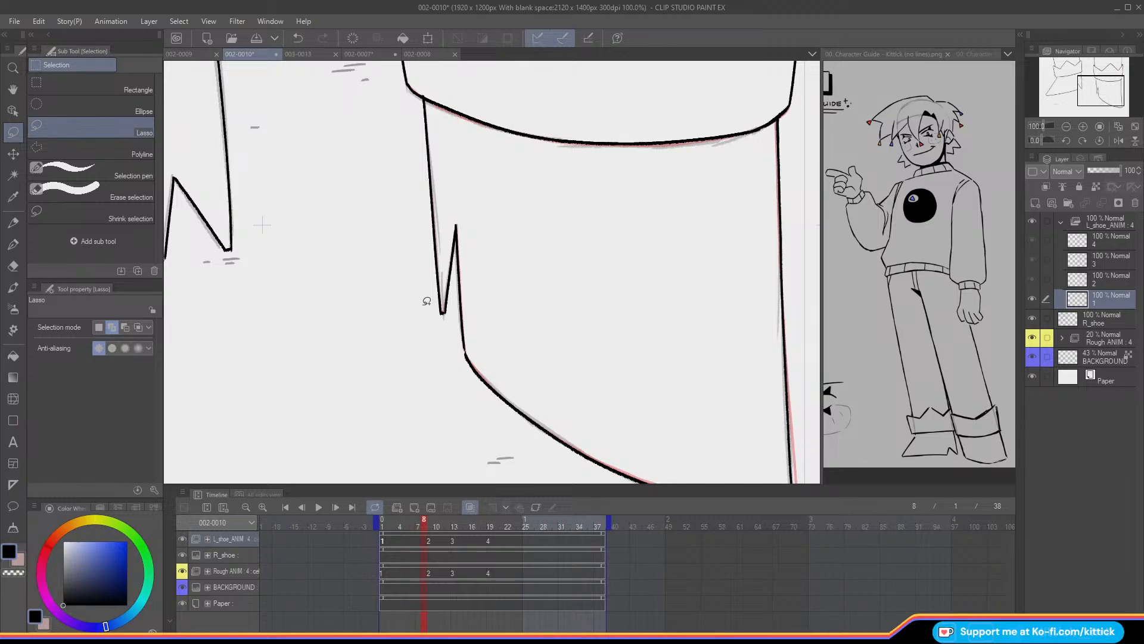
key(Left)
key(Left)
key(Left)
key(Right)
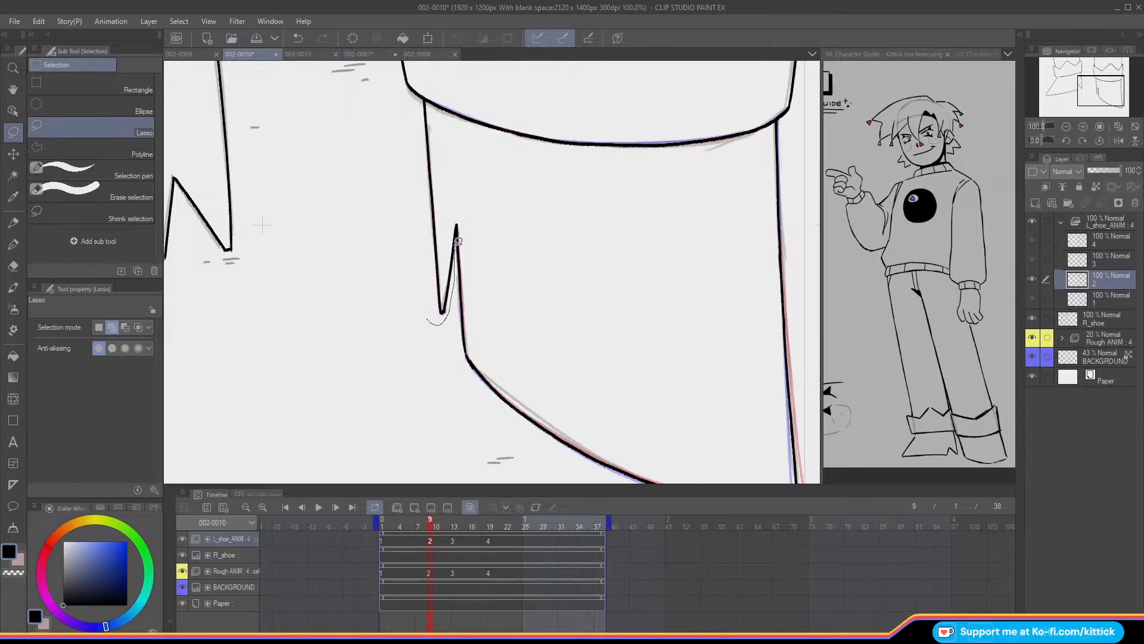
- Lasso the shoe's left edge and spike on cel 2, check their position against cel 1, and clear the selection
mouse_move(444, 152)
mouse_down()
mouse_move(414, 197)
mouse_move(429, 322)
mouse_up()
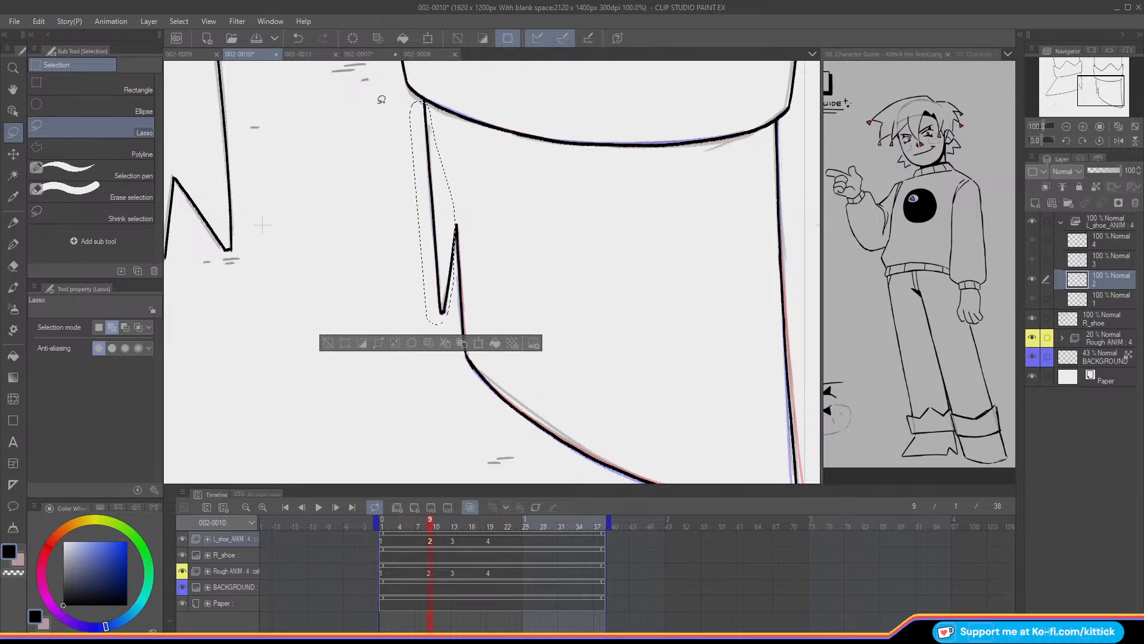
click(13, 155)
click(13, 132)
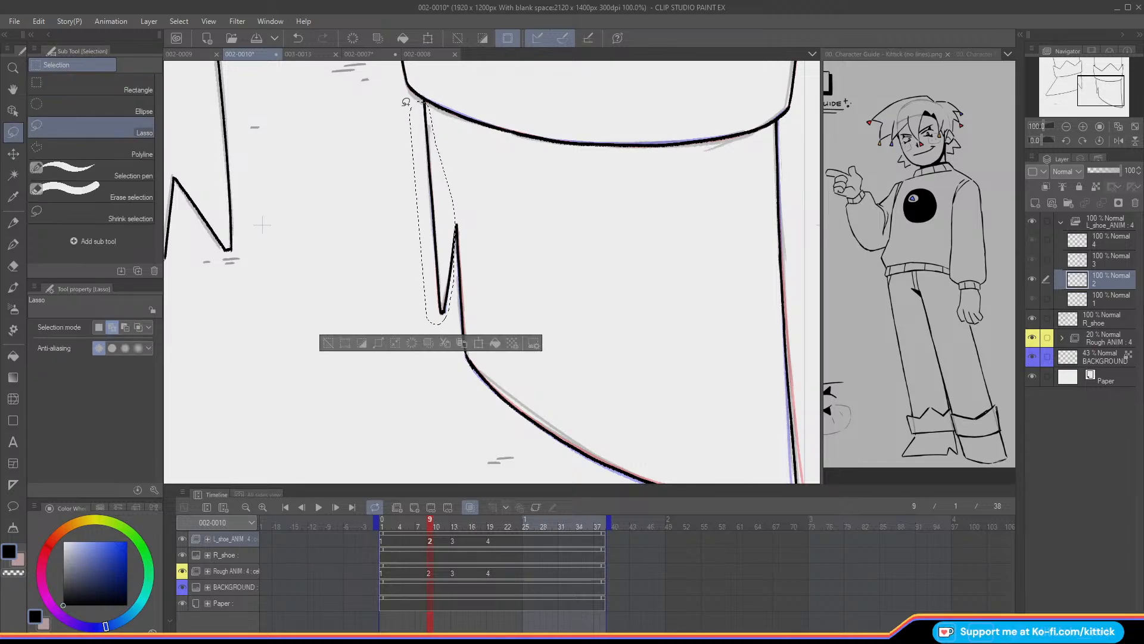
click(13, 155)
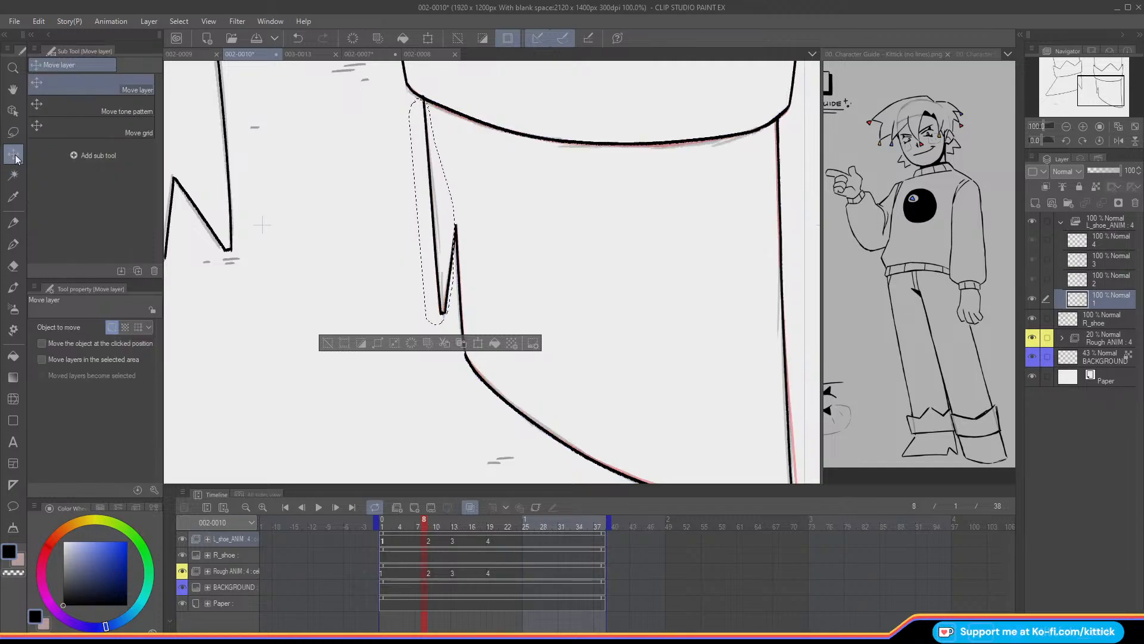
click(331, 345)
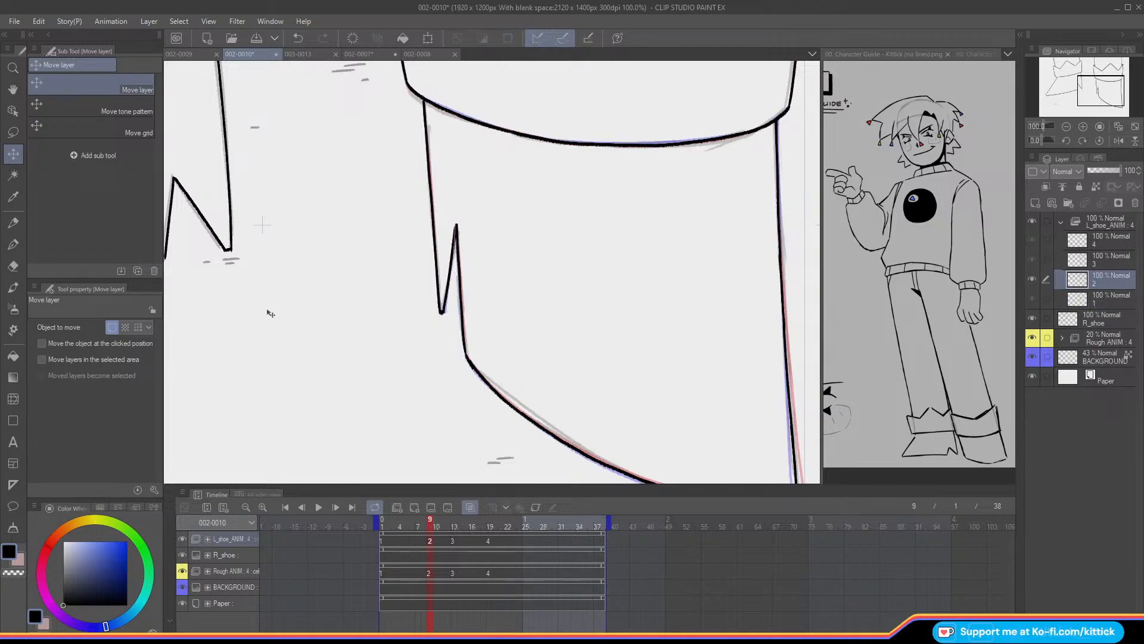
- Lasso the left edge and spike on cel 2 again, nudge them slightly left, and deselect
key(Right)
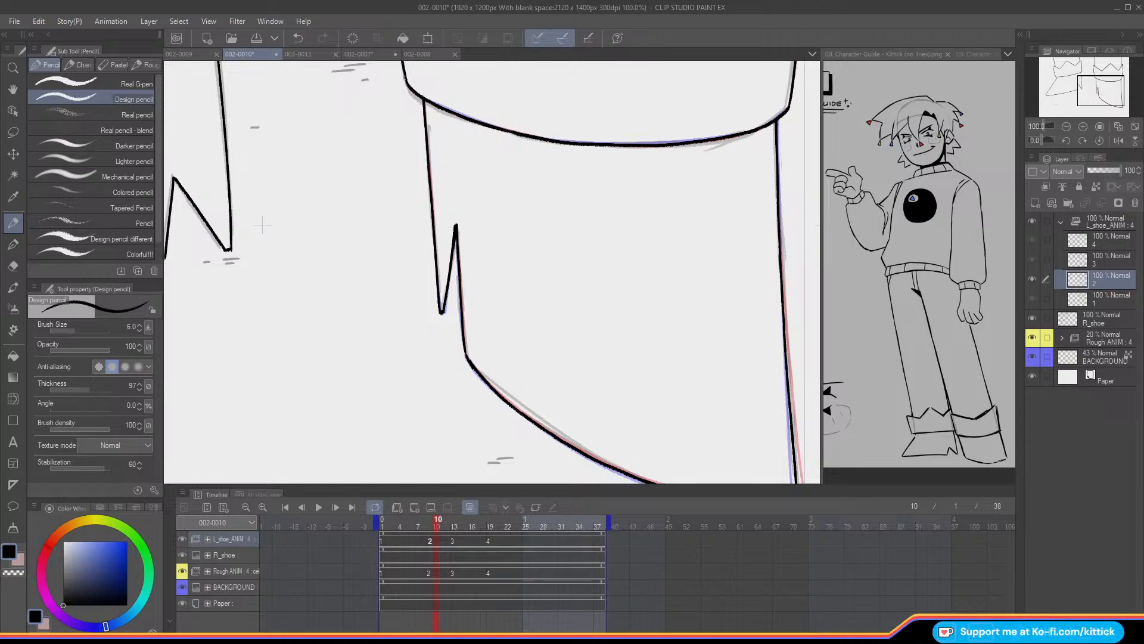
click(456, 528)
click(13, 132)
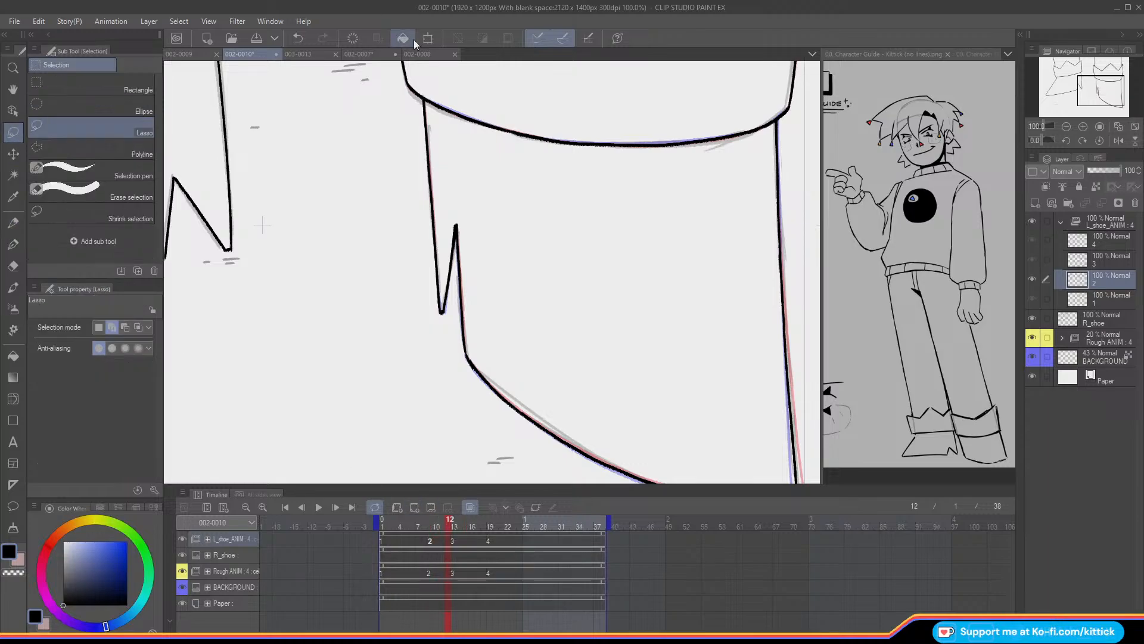
mouse_move(459, 244)
mouse_down()
mouse_move(453, 177)
mouse_move(422, 97)
mouse_move(423, 294)
mouse_move(436, 323)
mouse_move(458, 281)
mouse_up()
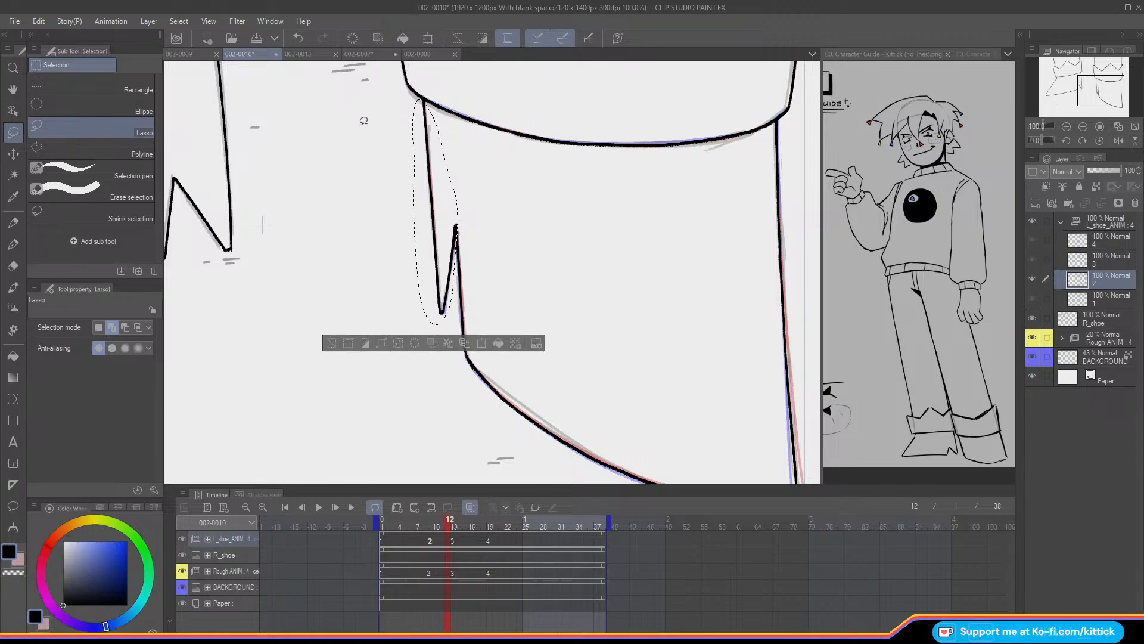
click(13, 155)
key(Left)
key(Left)
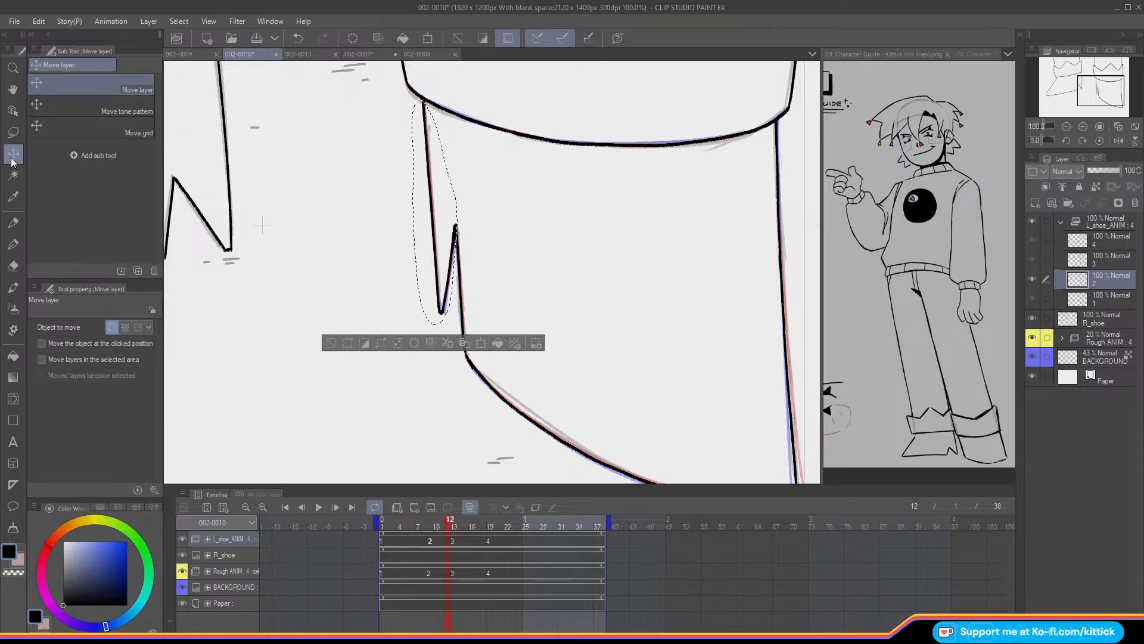
click(330, 343)
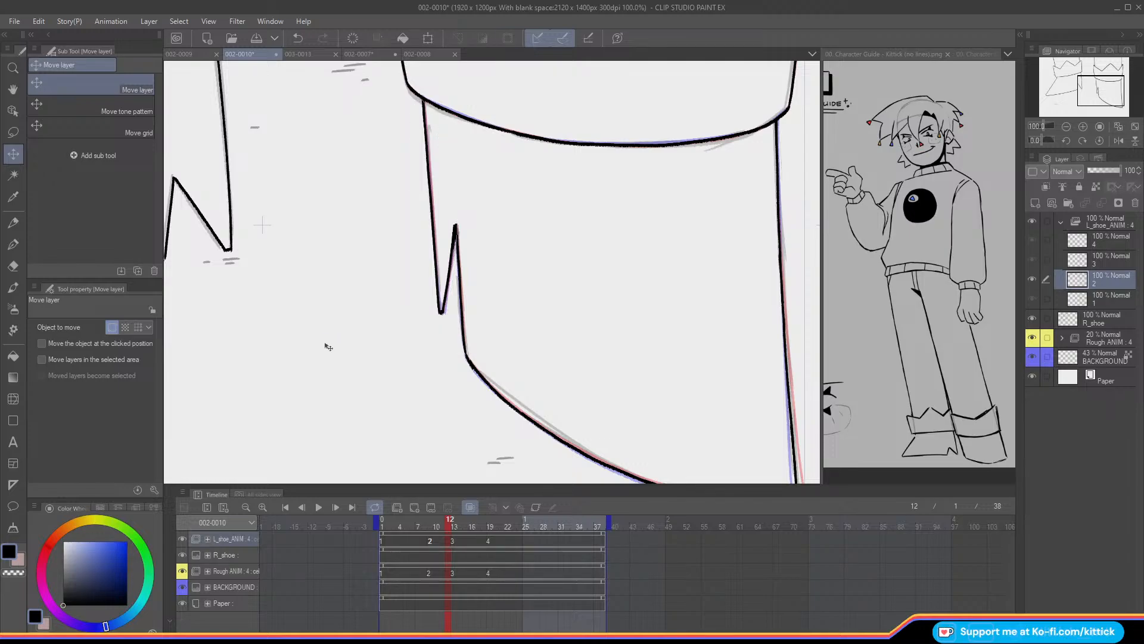
- Turn off onion skin and flip through cels 1 to 3 to compare the shoe's left edge and spike
click(14, 220)
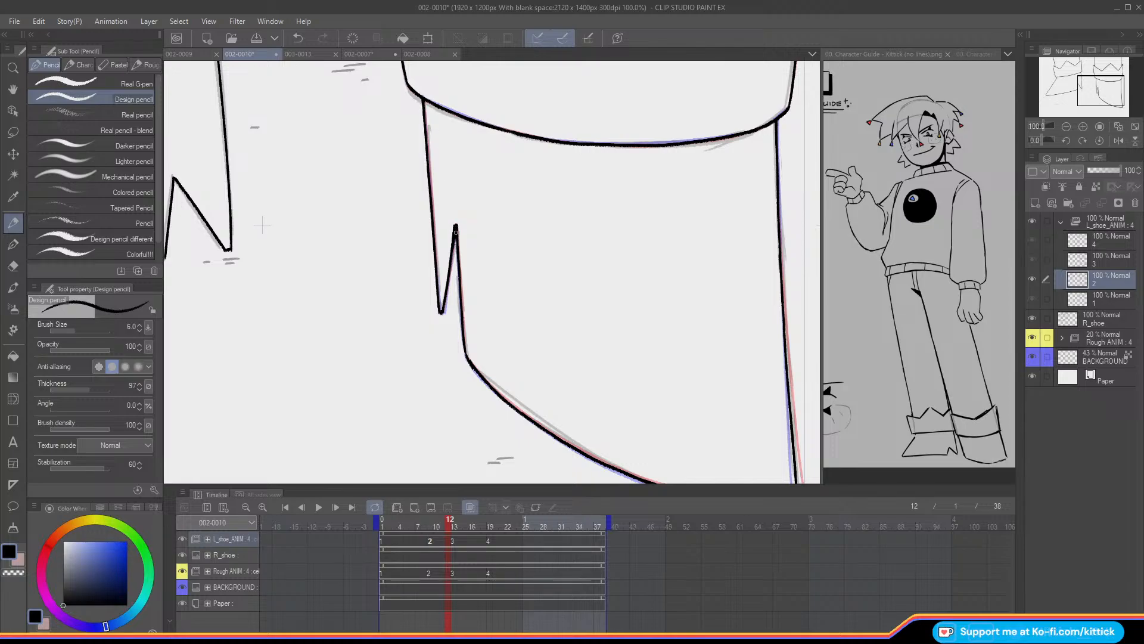
key(Left)
key(Left)
key(o)
key(Left)
key(Left)
key(Right)
key(Right)
key(Right)
key(Right)
key(Right)
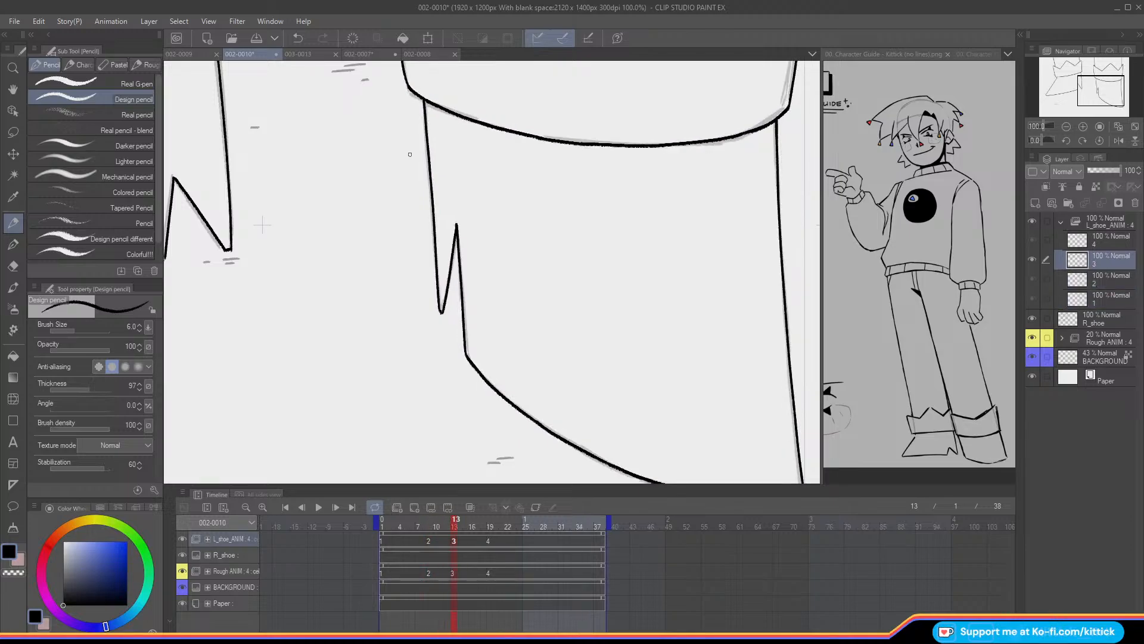
- Erase the left edge line on cel 3 from the cuff down to the spike's lower tip, and flip through the following frames
click(13, 266)
drag(423, 113, 440, 307)
key(Right)
key(Right)
key(Right)
key(Right)
key(Right)
key(Right)
key(Right)
key(Left)
key(Left)
click(12, 222)
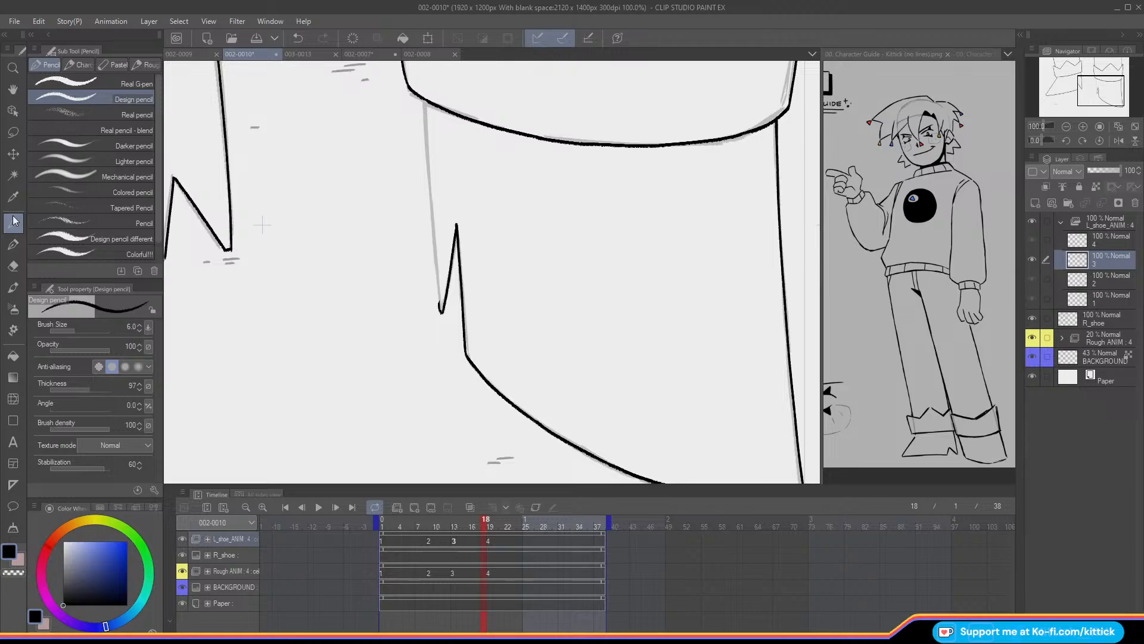
- Redraw the left edge on cel 3 from the cuff to the spike's lower tip, using onion skin as a guide
key(o)
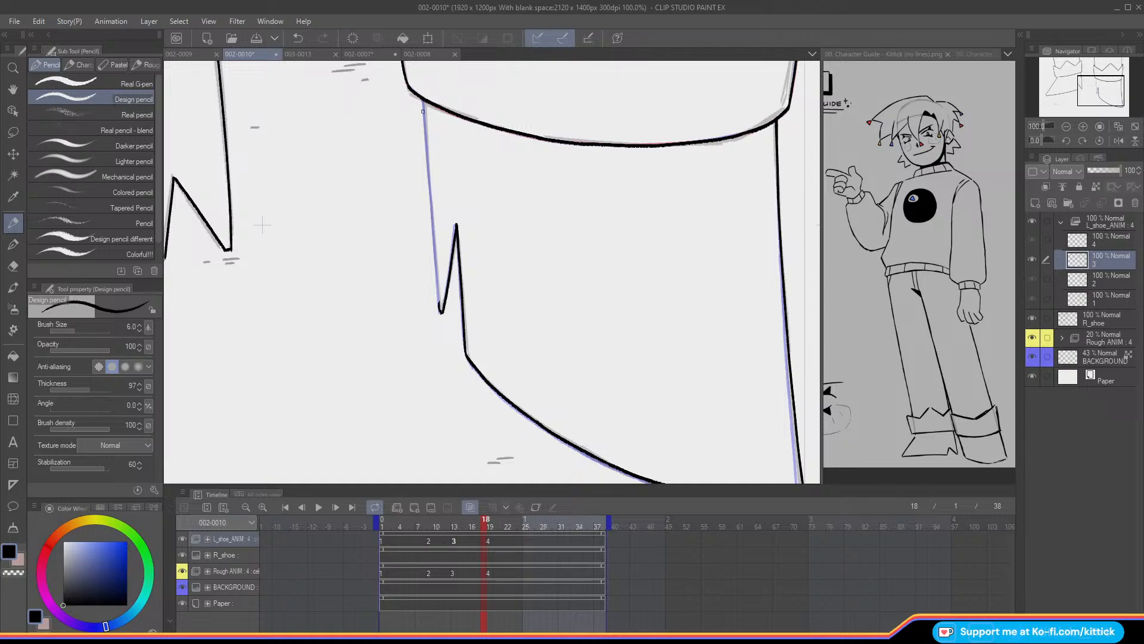
key(ctrl+z)
drag(422, 100, 428, 194)
key(ctrl+z)
key(ctrl+z)
drag(422, 99, 427, 171)
key(ctrl+z)
key(ctrl+z)
drag(423, 99, 425, 130)
mouse_move(429, 180)
mouse_down()
mouse_move(430, 219)
mouse_move(548, 248)
mouse_move(556, 338)
mouse_up()
key(e)
key(p)
key(ctrl+z)
key(ctrl+z)
drag(548, 263, 556, 344)
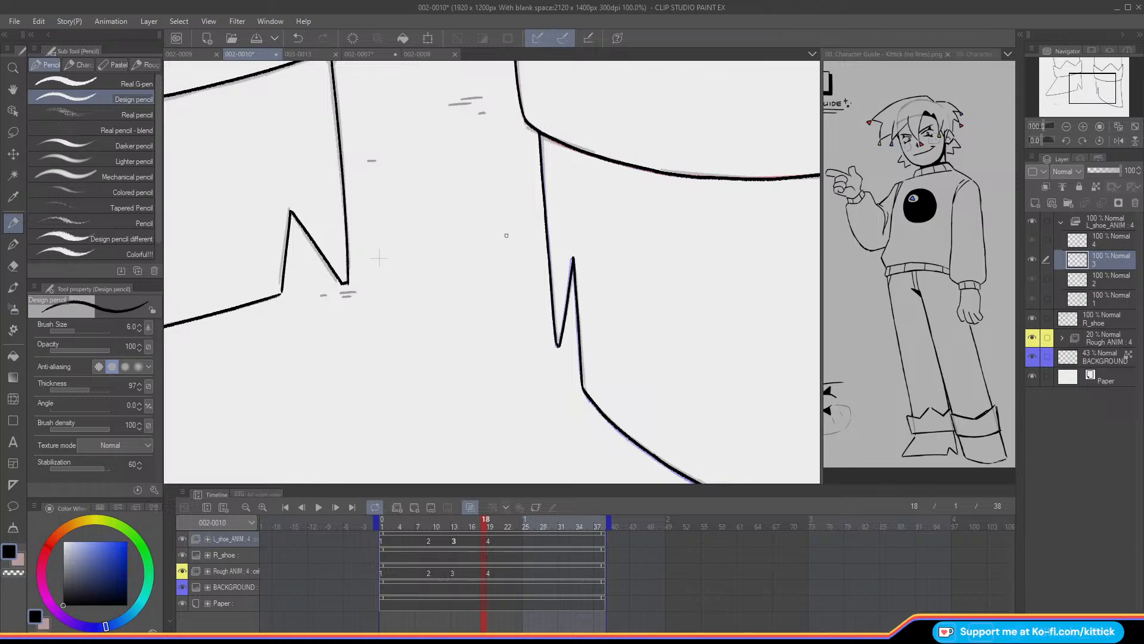
- Flip back through the cels without onion skin and touch up the spike's lower tip on cel 1 with onion skin on
click(1134, 127)
key(o)
key(Left)
key(Left)
mouse_move(471, 525)
mouse_down()
mouse_move(410, 533)
mouse_move(471, 538)
mouse_move(416, 547)
mouse_up()
key(e)
click(1085, 129)
click(1085, 129)
click(1085, 123)
drag(1091, 83, 1101, 87)
key(o)
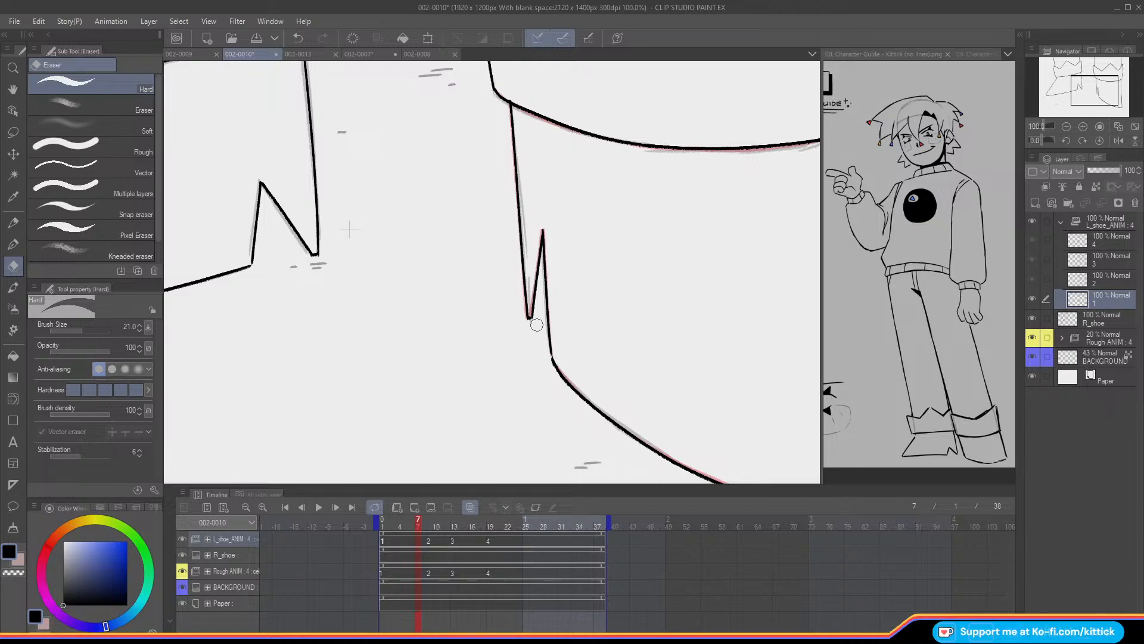
click(8, 223)
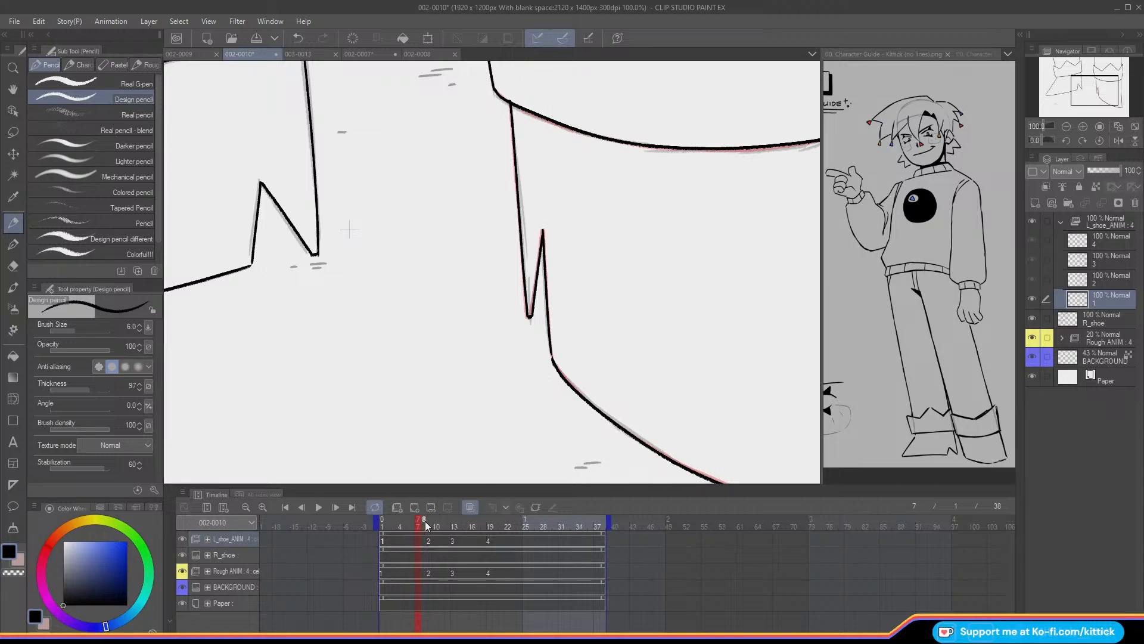
- Check the spike on cel 3 against cel 2 by undoing and redoing the last stroke
drag(428, 523, 457, 527)
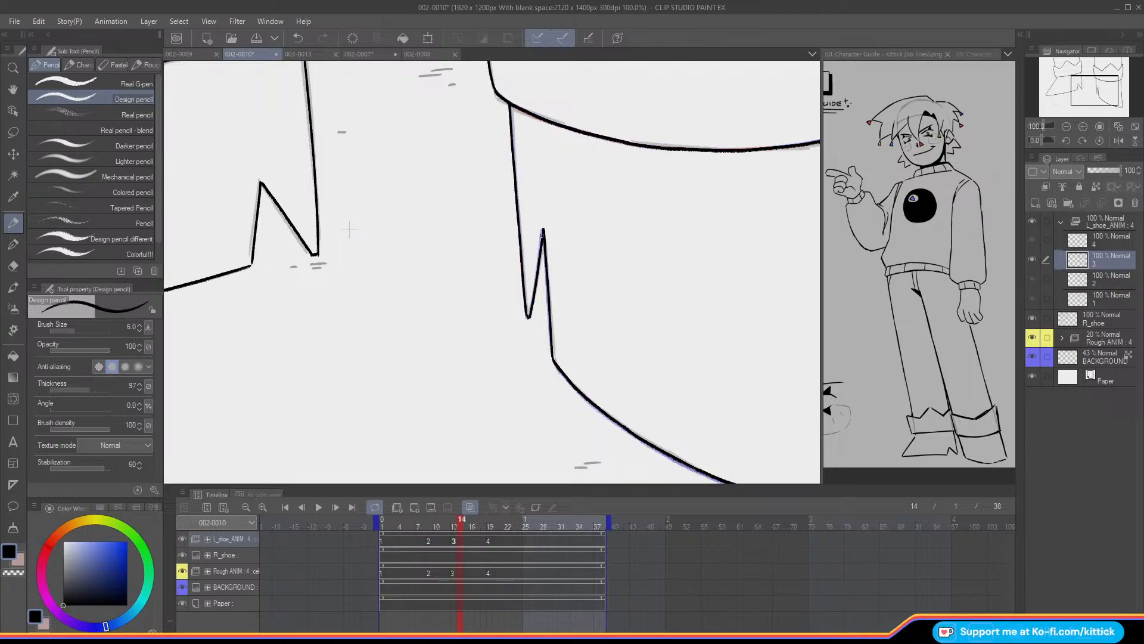
key(ctrl+z)
key(ctrl+y)
- Ink the shoe's right edge on cel 4 from the cuff down to the lower right corner of the shoe
click(489, 527)
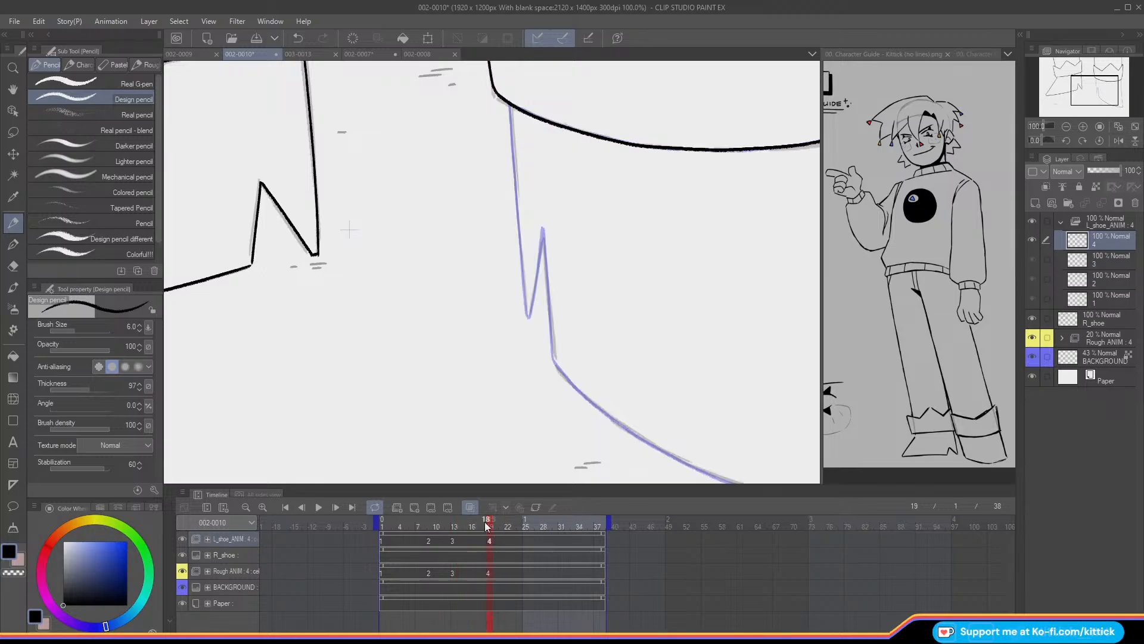
drag(1092, 99, 1119, 80)
click(1064, 128)
click(1079, 128)
click(1079, 85)
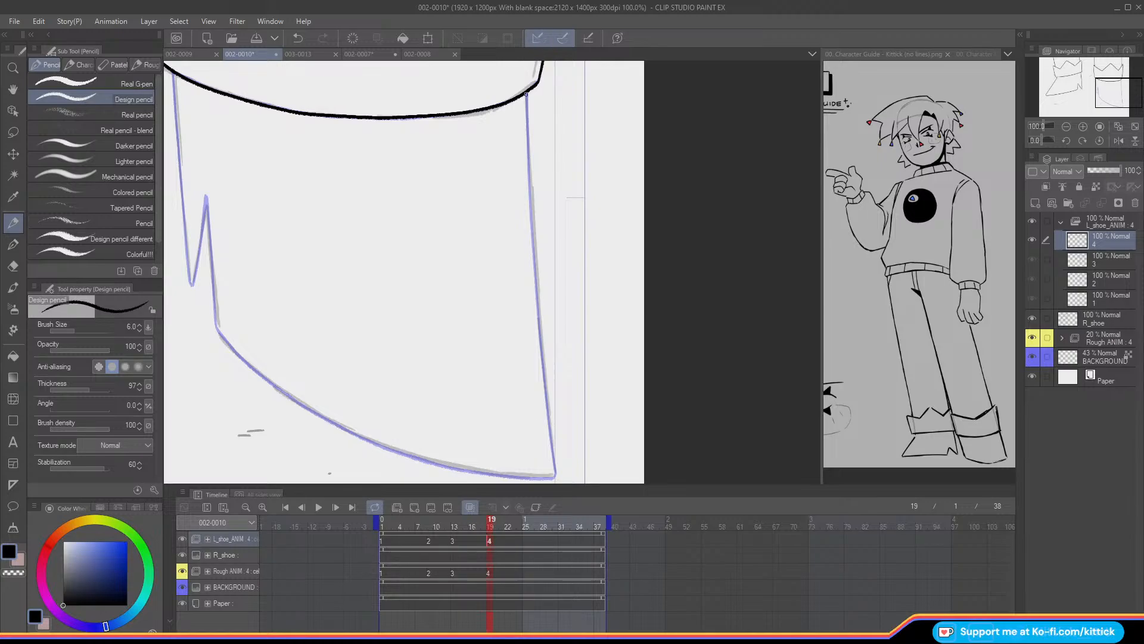
key(ctrl+z)
drag(526, 90, 533, 243)
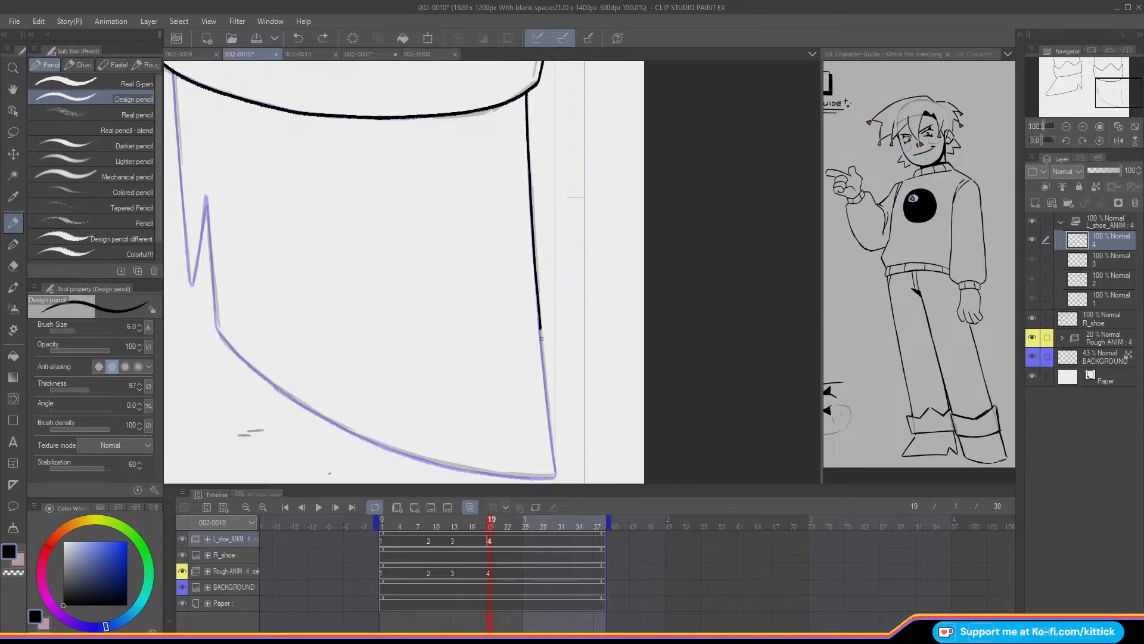
drag(547, 410, 556, 476)
- Ink the left edge on cel 4 from the cuff to the spike's lower tip and trim the end of the line
drag(1106, 96, 1071, 82)
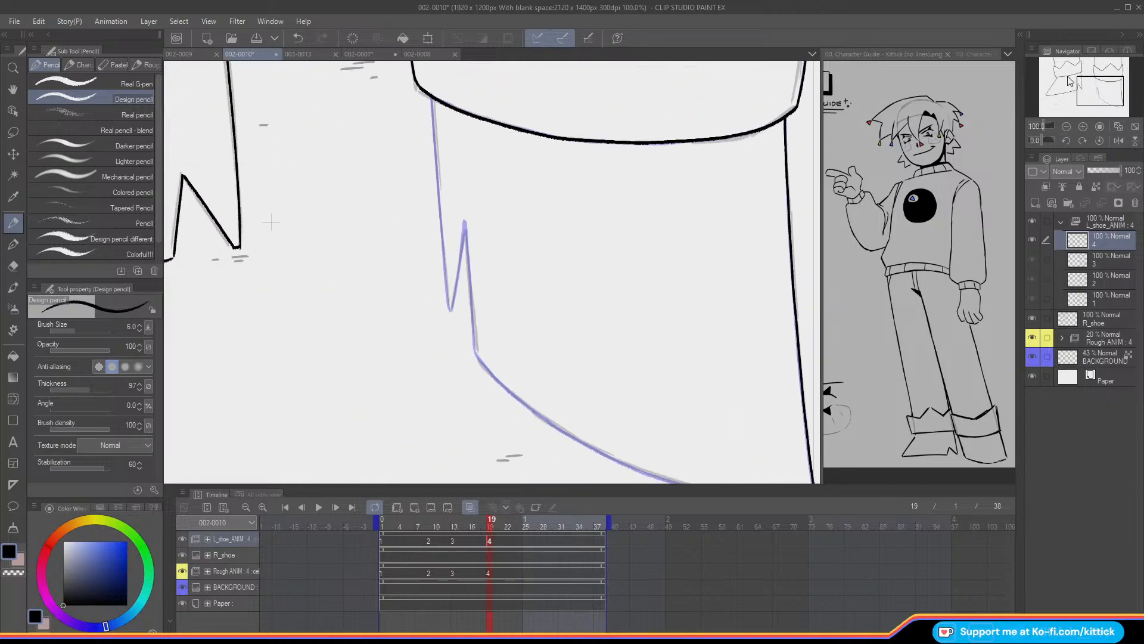
key(ctrl+z)
drag(435, 157, 441, 231)
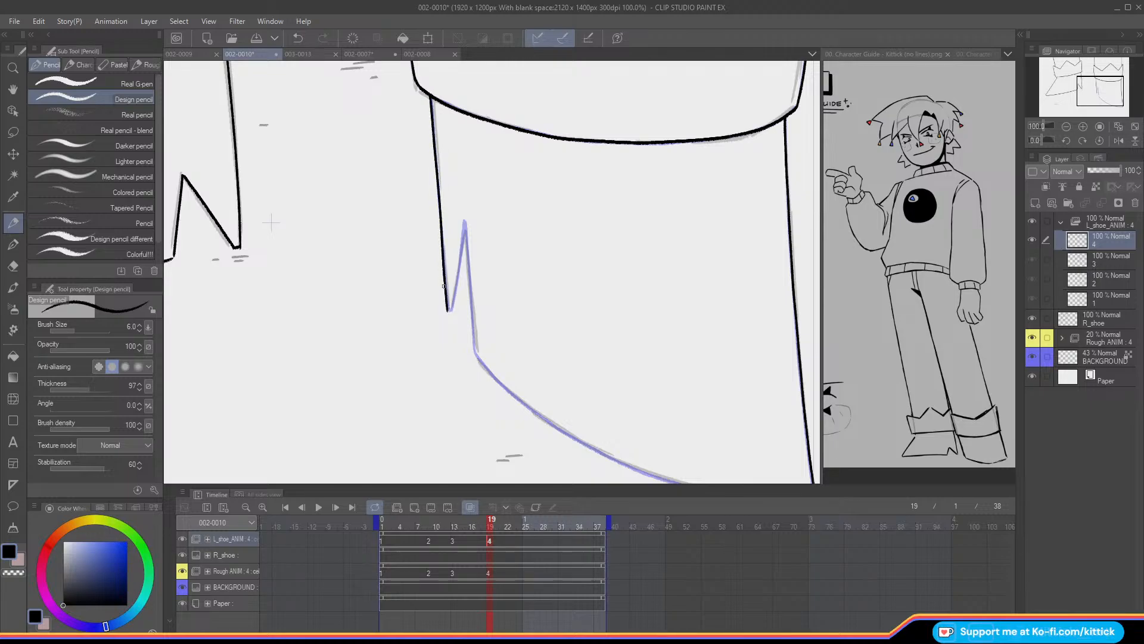
key(e)
mouse_move(447, 309)
mouse_down()
mouse_move(440, 227)
mouse_move(447, 297)
mouse_up()
click(13, 222)
- Ink the inner line of the spike on cel 4 from its upper tip to its lower tip, redoing the stroke until it fits
key(ctrl+z)
drag(465, 222, 458, 264)
key(ctrl+z)
drag(465, 222, 455, 286)
key(ctrl+z)
drag(465, 222, 453, 297)
key(ctrl+z)
drag(464, 222, 451, 305)
key(ctrl+z)
drag(465, 222, 451, 308)
key(ctrl+z)
drag(464, 221, 451, 310)
key(ctrl+z)
drag(464, 223, 451, 310)
key(ctrl+z)
drag(458, 263, 451, 310)
- Ink the line on cel 4 from the spike's upper tip down to the start of the sole curve
scroll(376, 173, down, 3)
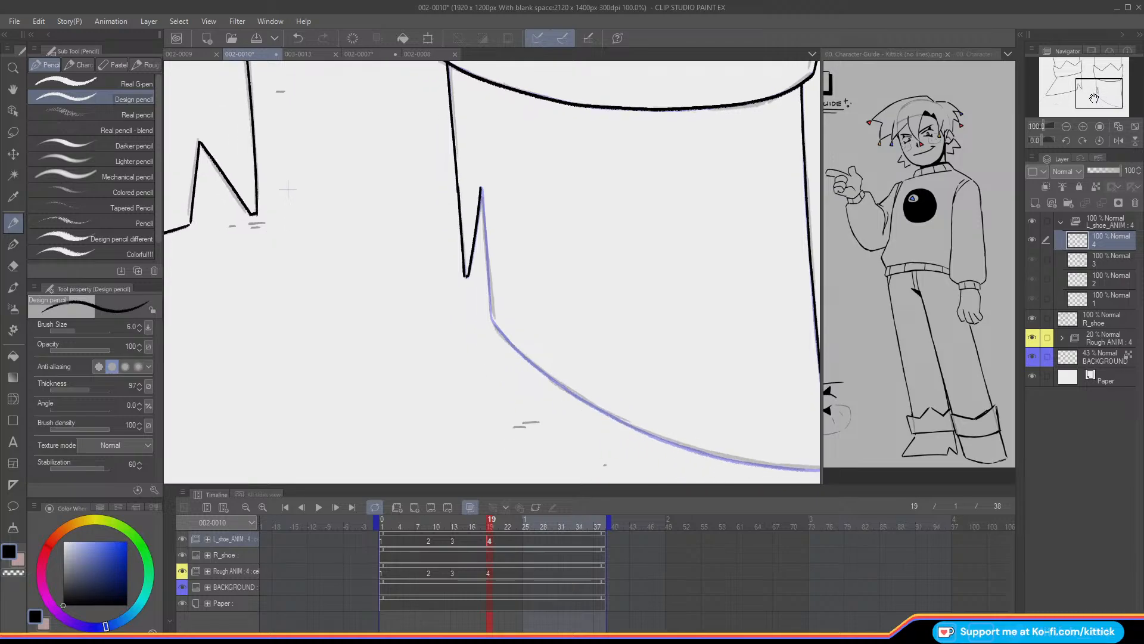
mouse_move(465, 173)
mouse_down()
mouse_move(474, 283)
mouse_move(467, 224)
mouse_move(472, 260)
mouse_up()
key(ctrl+z)
key(ctrl+z)
drag(467, 210, 472, 280)
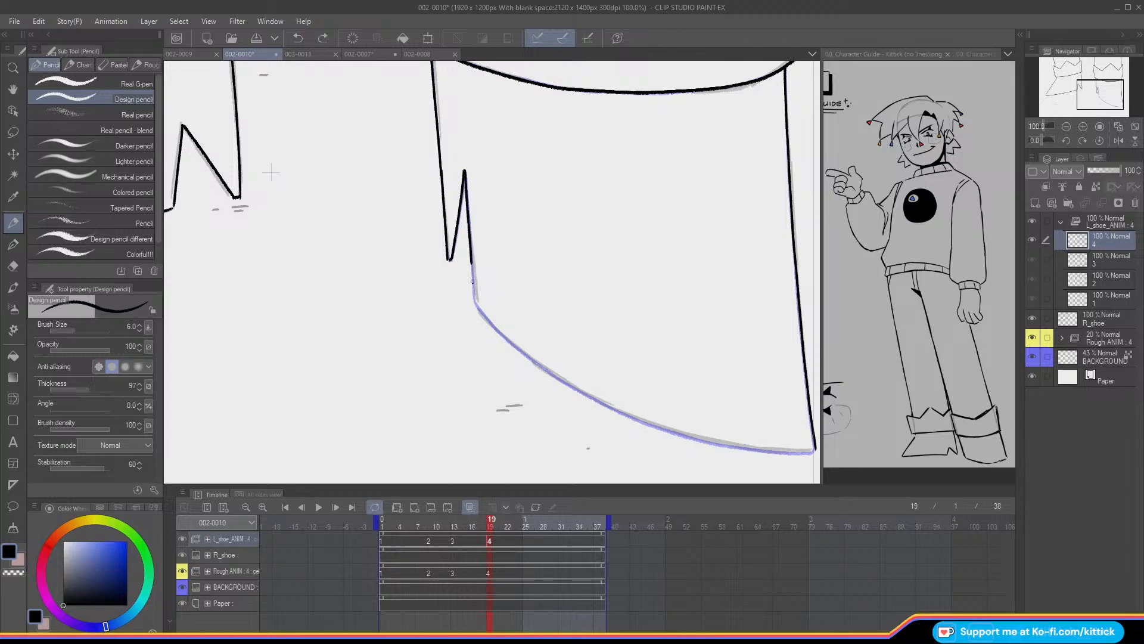
- Ink the curved sole line on cel 4 from below the spike to the shoe's lower right corner
drag(1098, 90, 1101, 92)
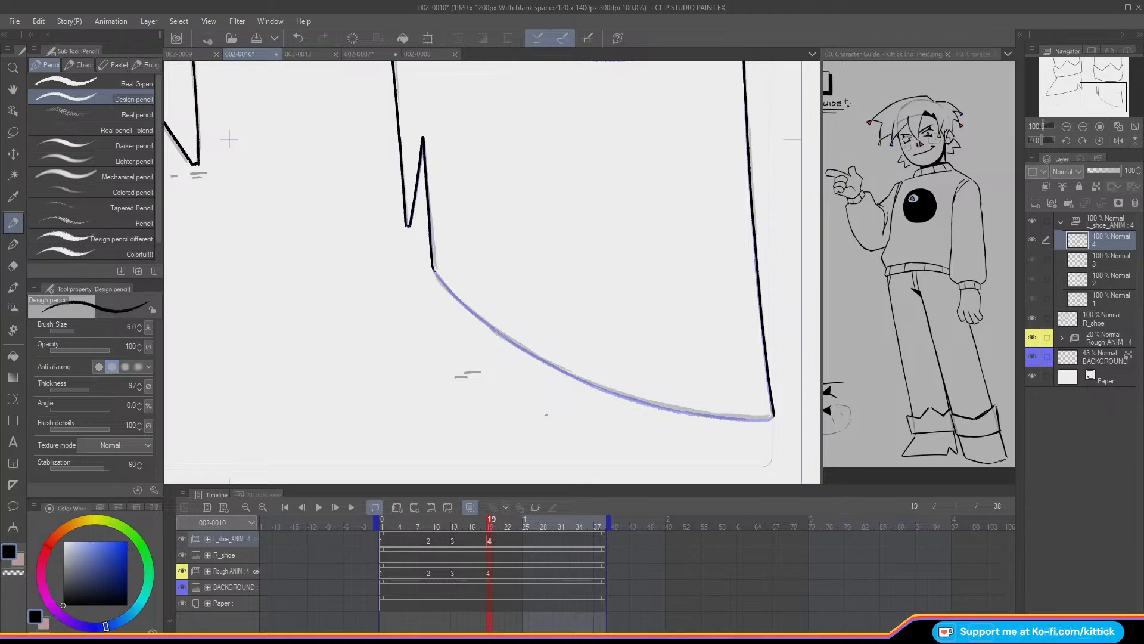
mouse_move(433, 268)
mouse_down()
mouse_move(524, 352)
mouse_move(509, 339)
mouse_move(629, 397)
mouse_up()
key(ctrl+z)
key(ctrl+z)
key(ctrl+z)
key(ctrl+z)
mouse_move(571, 374)
mouse_down()
mouse_move(646, 401)
mouse_move(773, 417)
mouse_up()
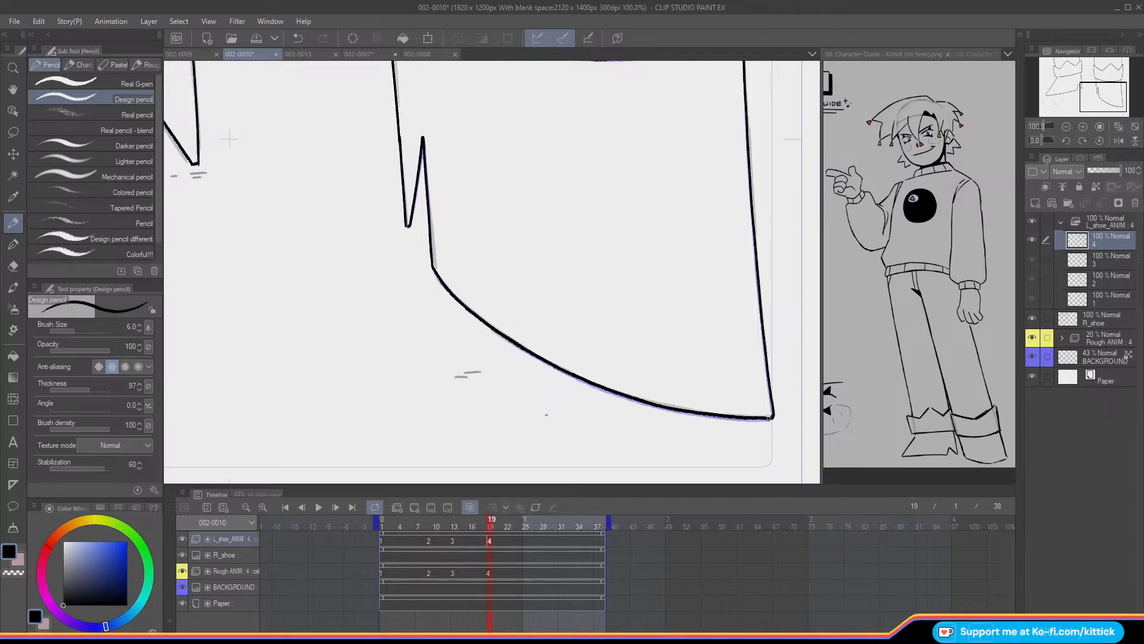
- Flip between cels 3 and 4 with the whole frame in view to compare the finished shoe outlines
drag(1101, 105, 1106, 101)
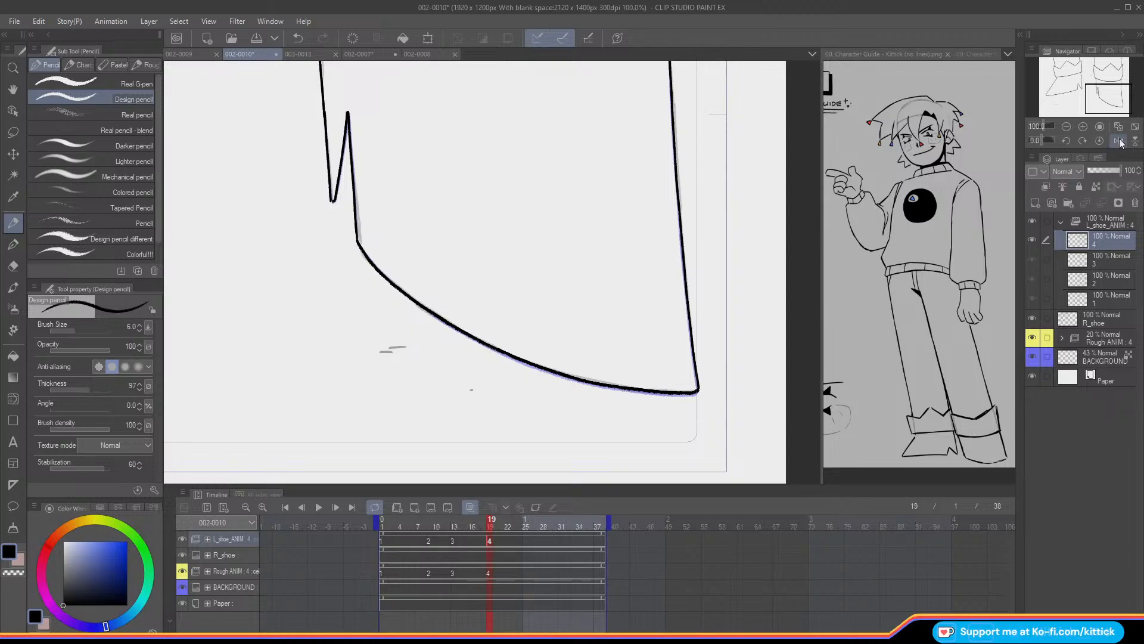
key(ctrl+0)
key(Left)
key(Right)
key(Left)
key(Right)
key(Left)
key(Right)
- Hide the Rough ANIM folder and flip between cels 3 and 4 to check the clean lines alone
click(1032, 319)
click(1032, 322)
click(1031, 338)
key(Left)
key(Right)
key(Left)
key(Right)
key(Left)
key(Right)
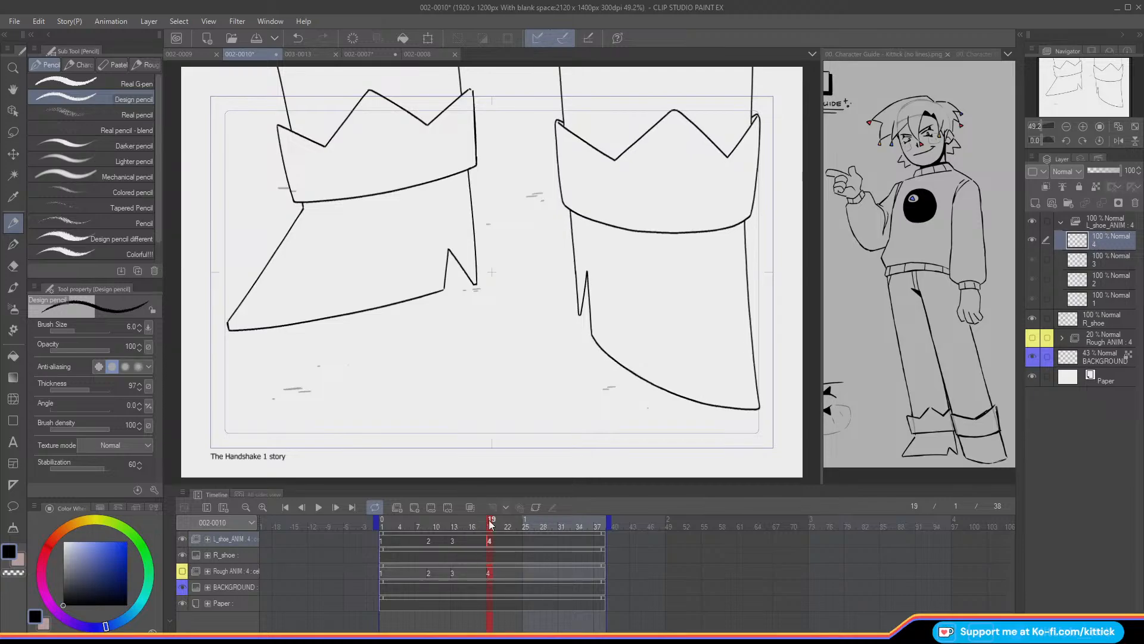
- Lasso the left edge above the spike on cel 4, rotate it about 0.1°, apply the transformation, and deselect
click(1083, 126)
click(1082, 126)
drag(1075, 75, 1091, 72)
click(13, 132)
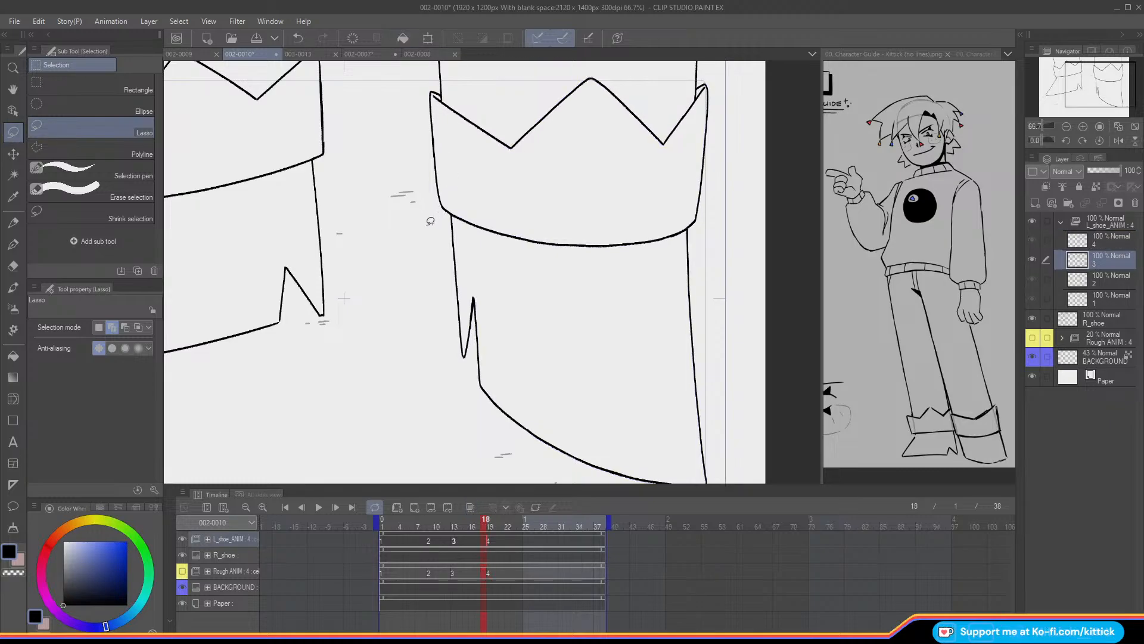
drag(458, 298, 454, 216)
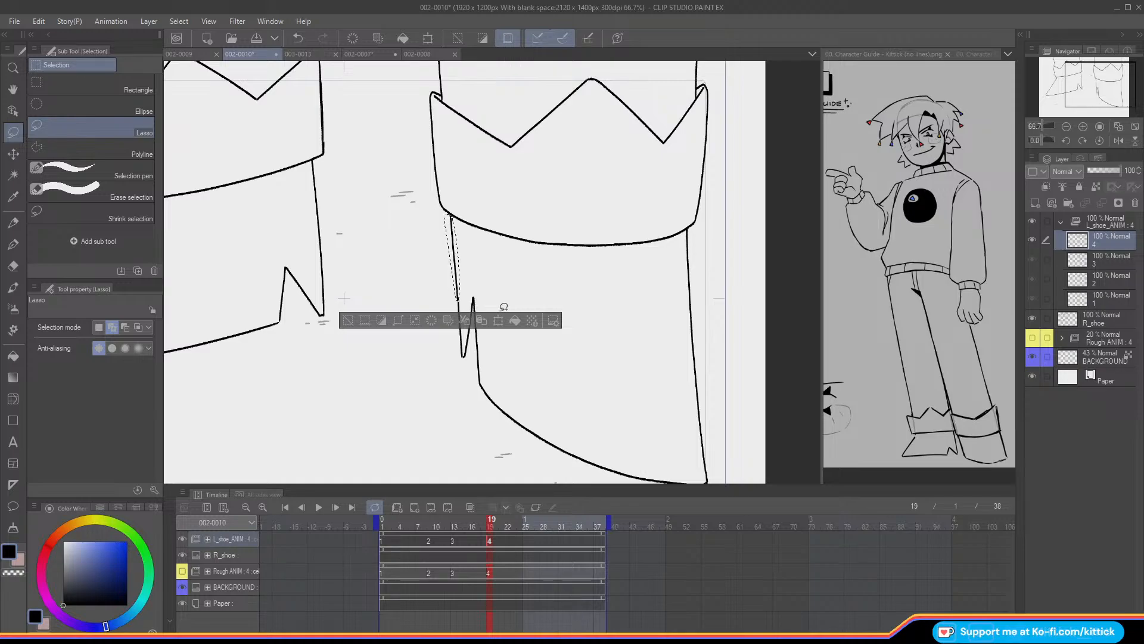
click(1083, 127)
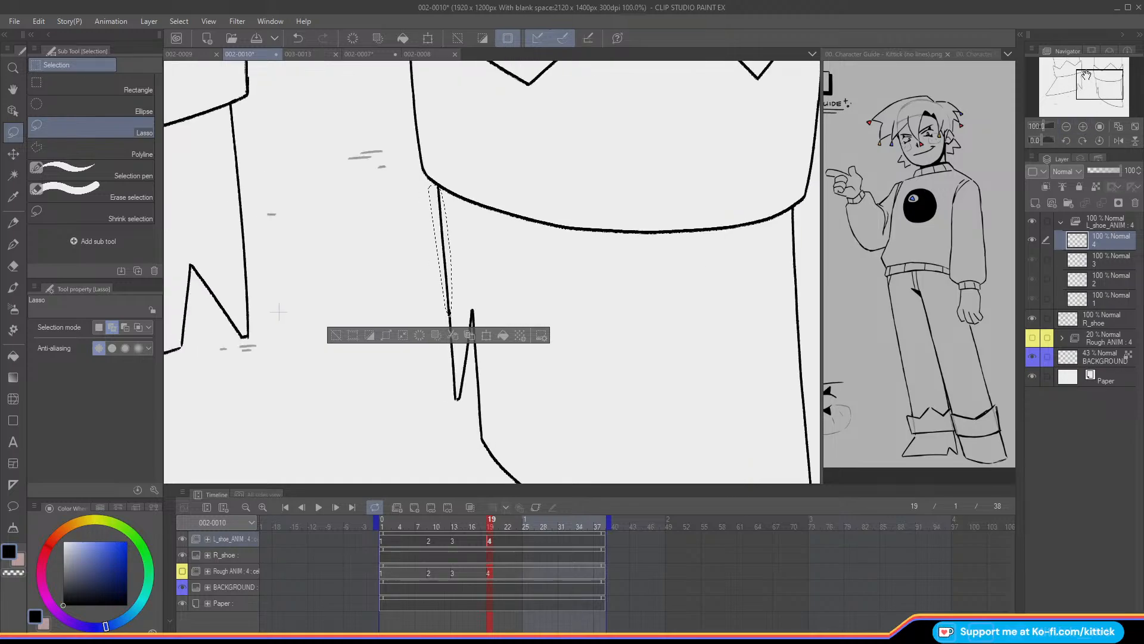
drag(1087, 74, 1082, 81)
click(528, 252)
drag(482, 168, 491, 230)
drag(431, 112, 431, 108)
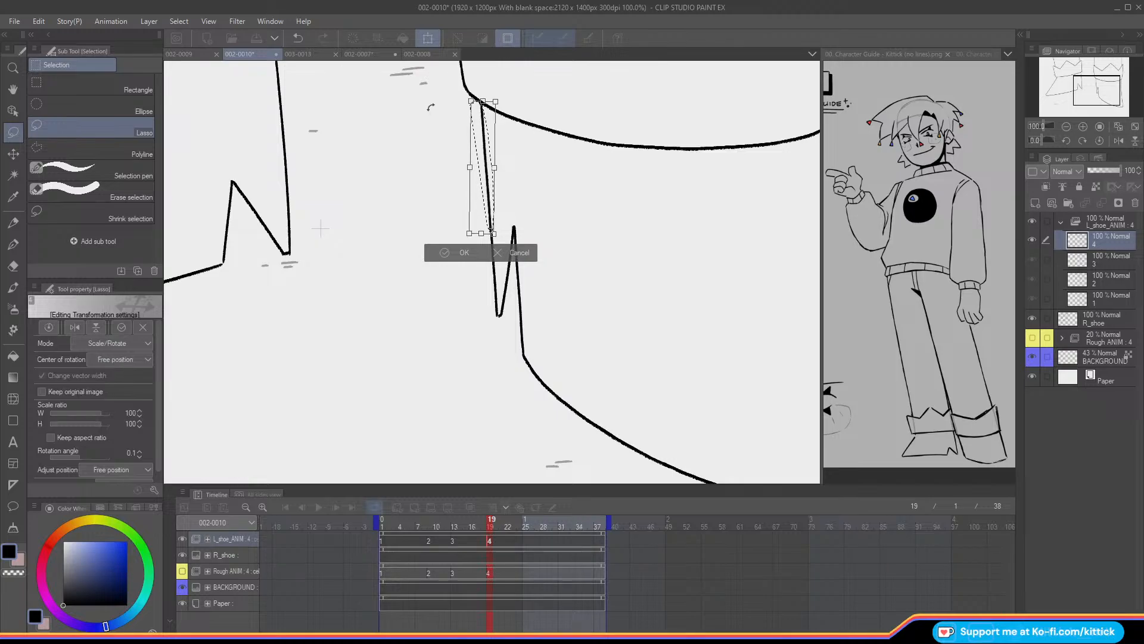
click(453, 252)
key(ctrl+d)
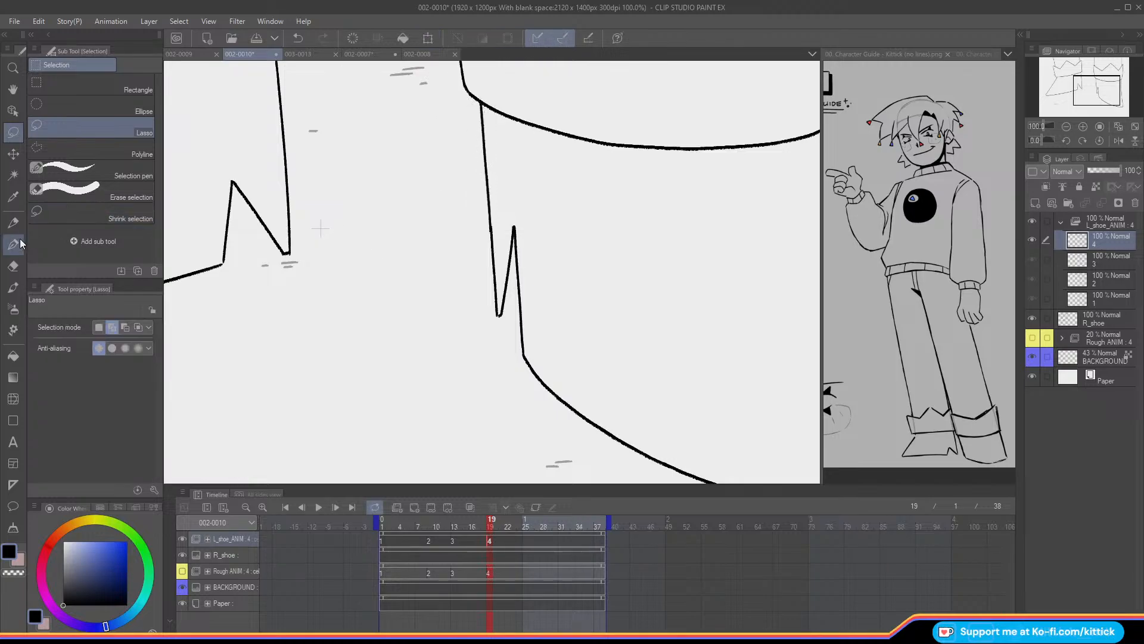
key(p)
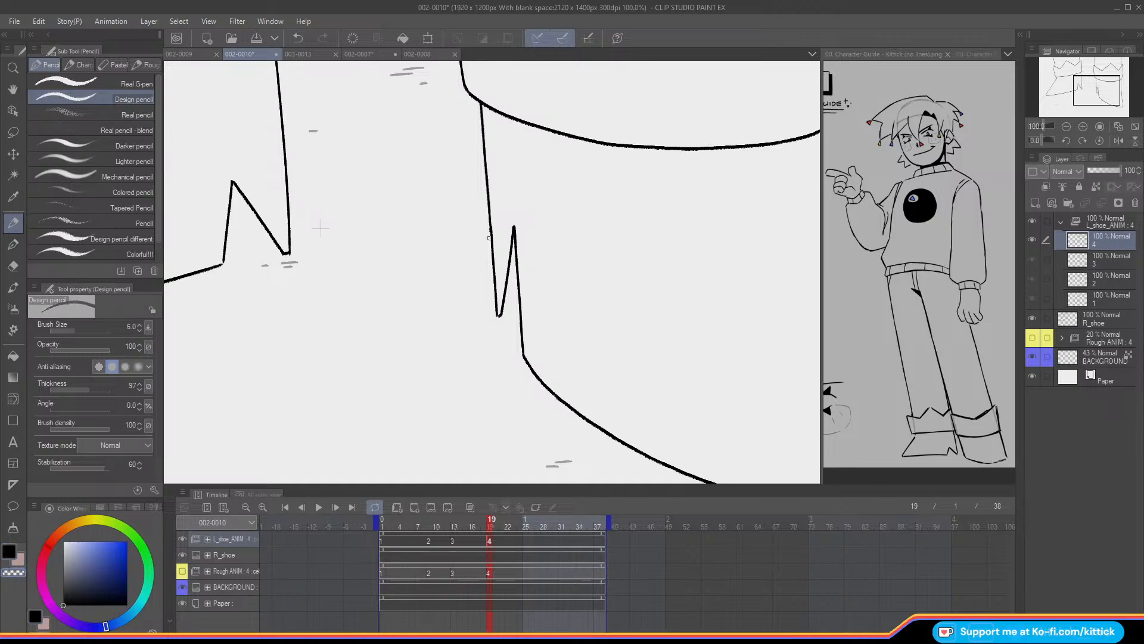
- Move the start of cel 3 in L_shoe_ANIM to frame 14 and add a new cel 2a at frame 11 with onion skin on
click(1133, 128)
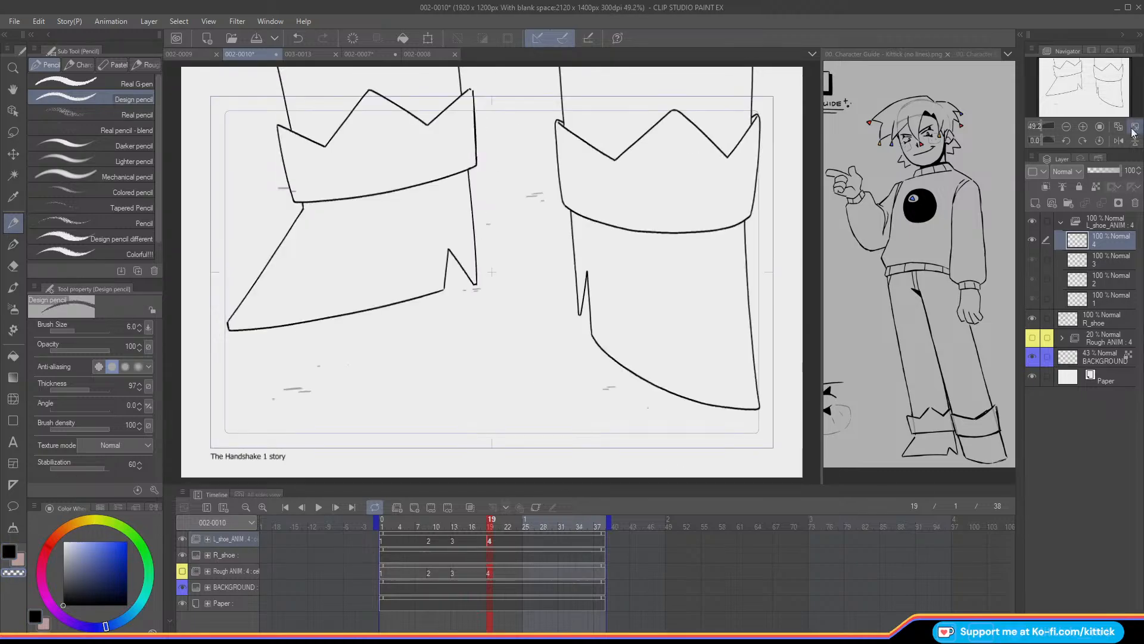
key(.)
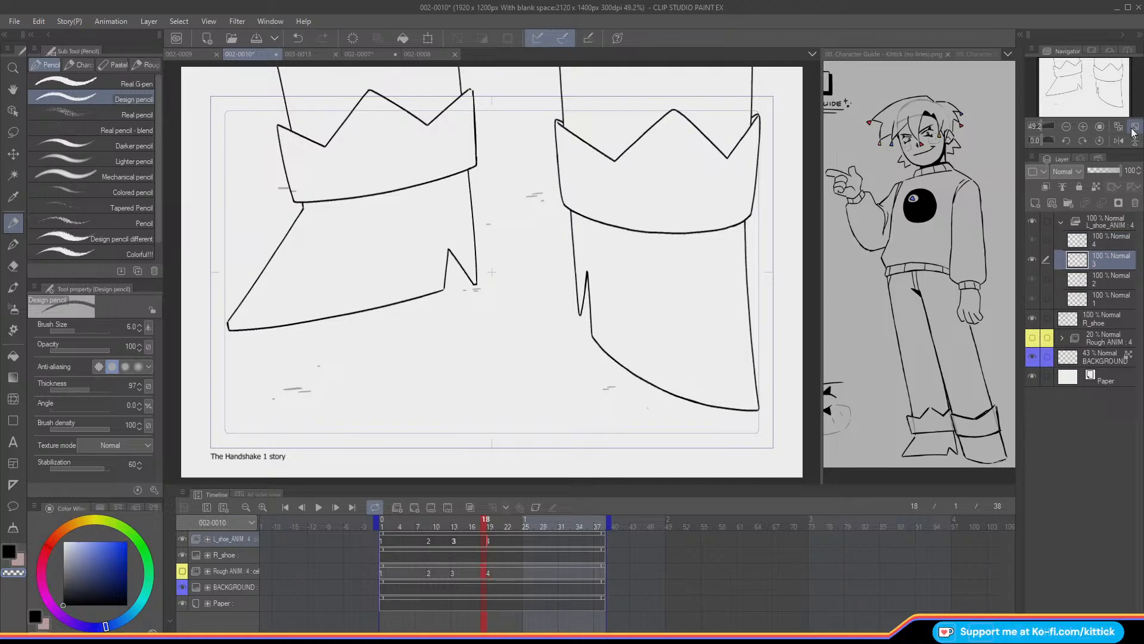
drag(486, 526, 461, 545)
click(445, 543)
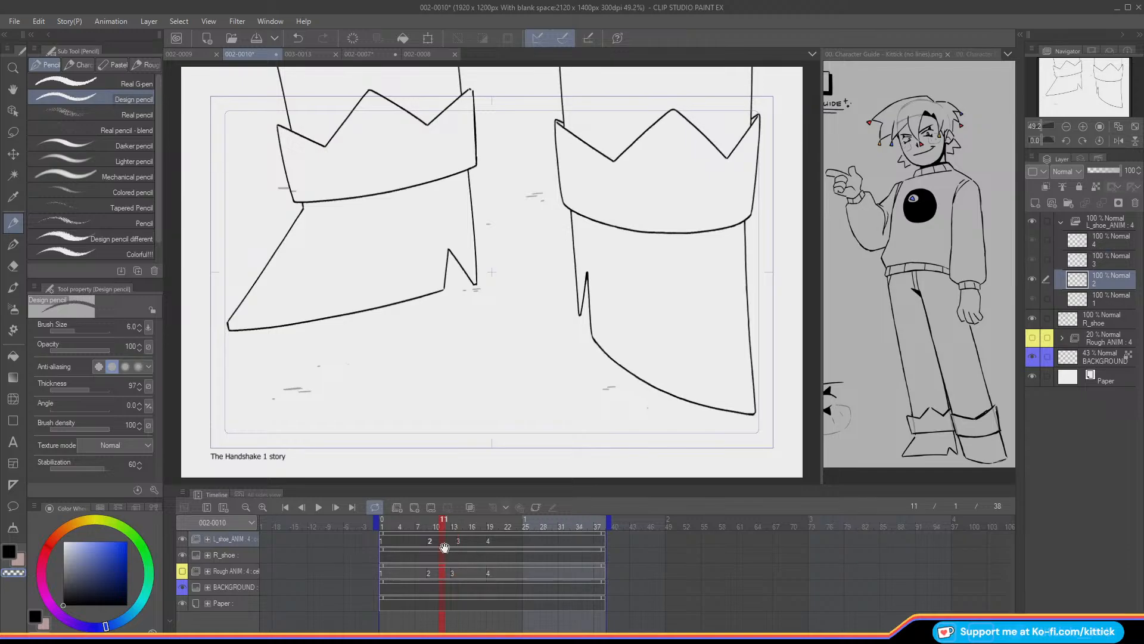
click(415, 507)
click(469, 506)
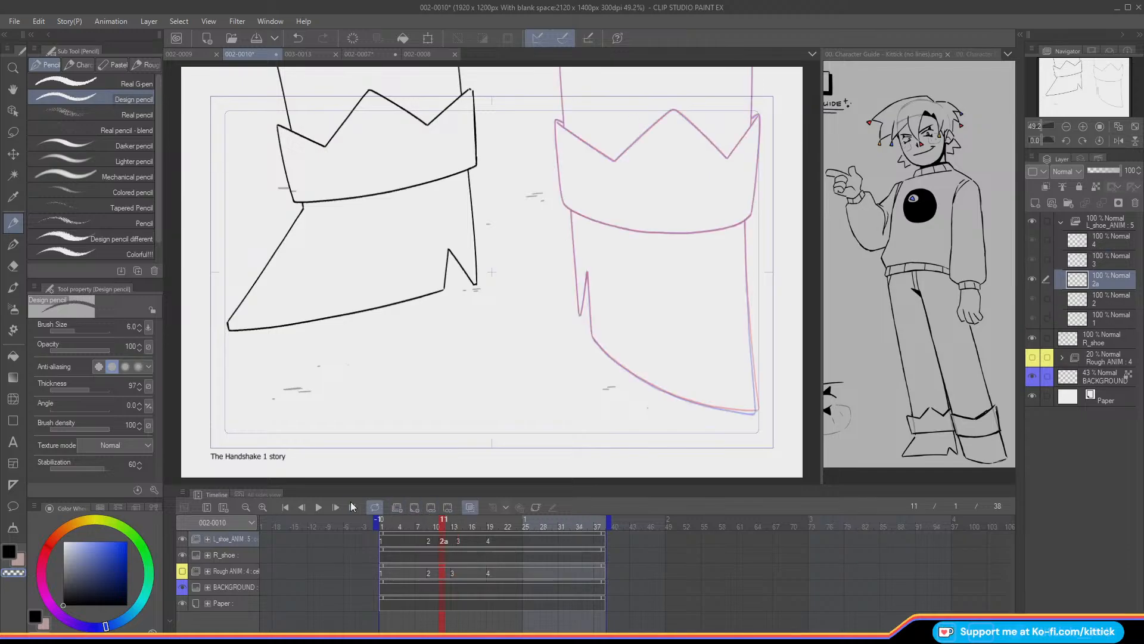
- Ink the two leg lines above the cuff on cel 2a in black, following the onion-skinned neighbouring cels
click(1083, 128)
click(1082, 129)
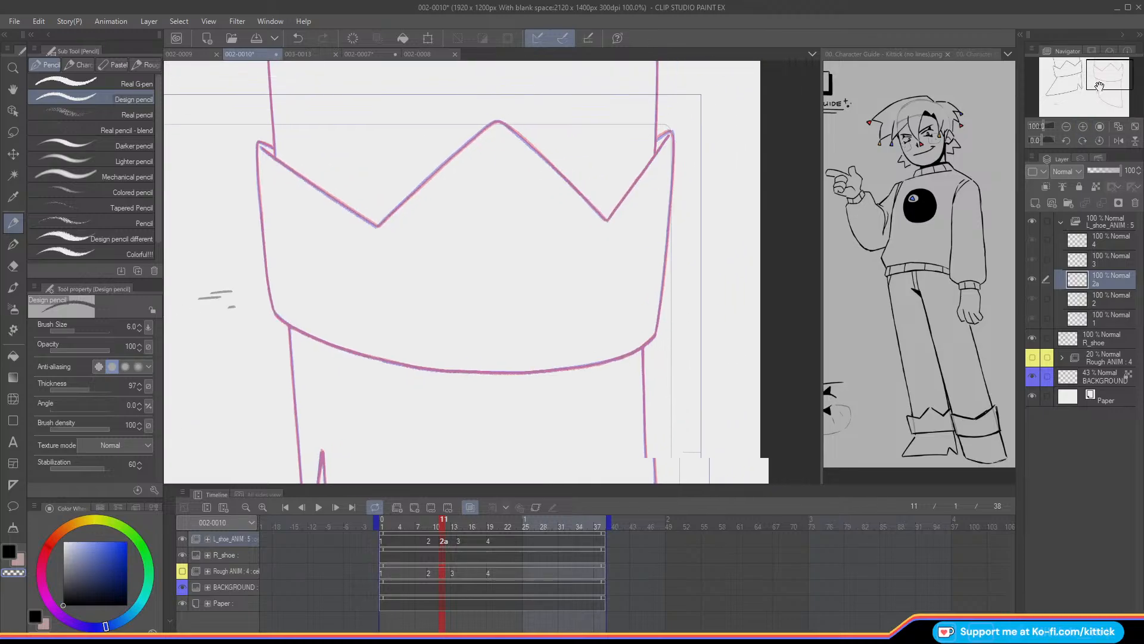
drag(1098, 72, 1097, 69)
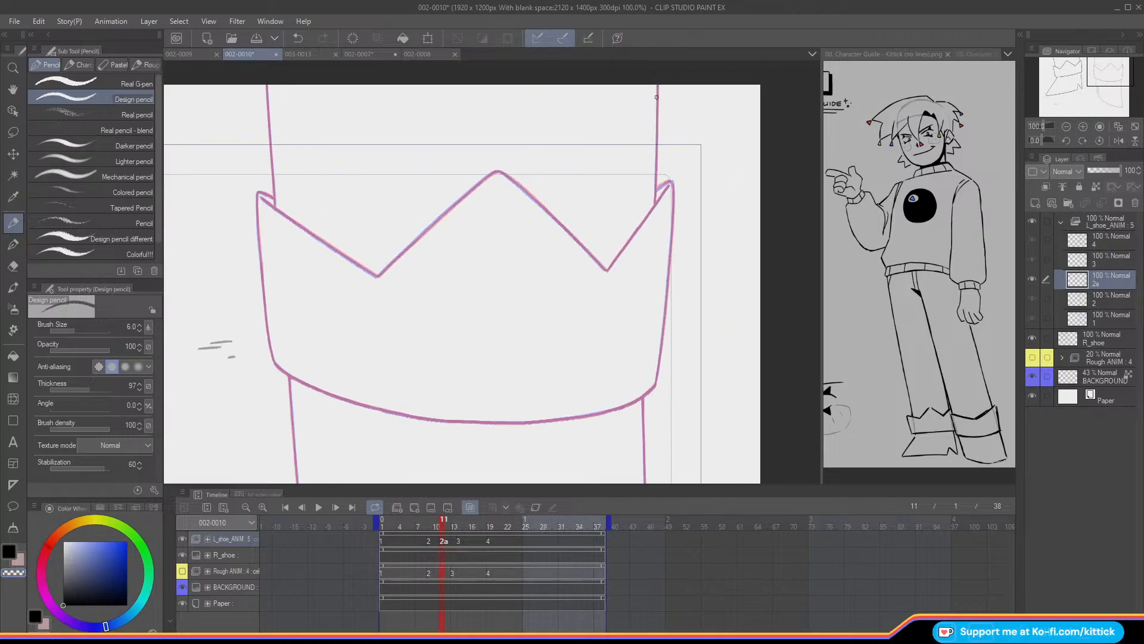
click(14, 551)
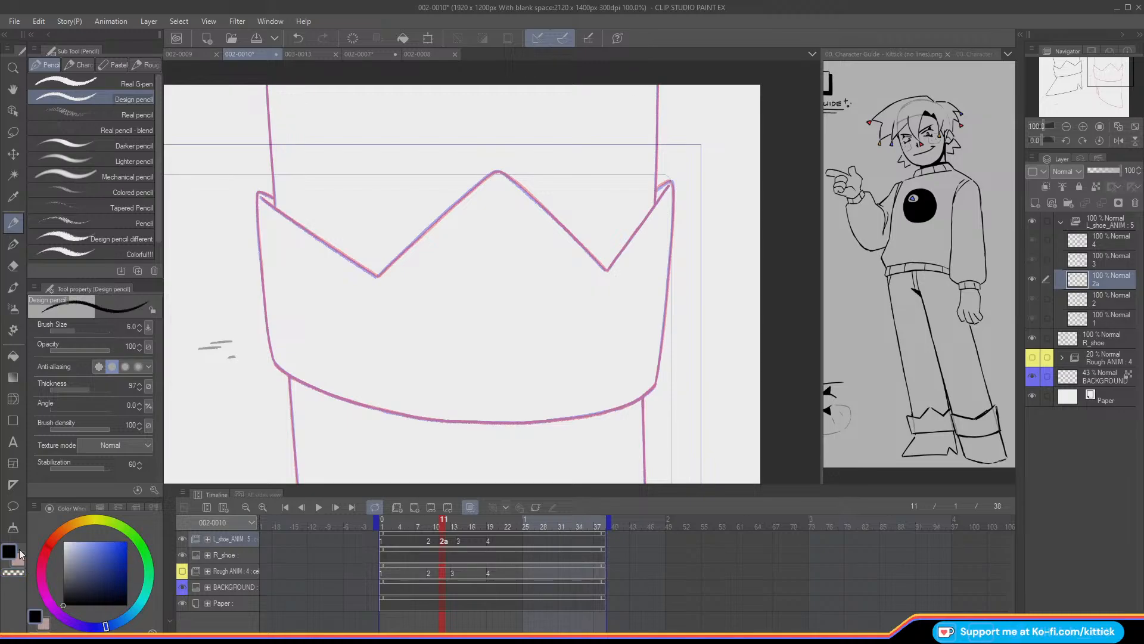
drag(658, 84, 655, 197)
key(ctrl+z)
key(ctrl+z)
drag(1090, 63, 1080, 63)
drag(407, 76, 414, 178)
key(ctrl+z)
key(ctrl+z)
drag(408, 75, 416, 192)
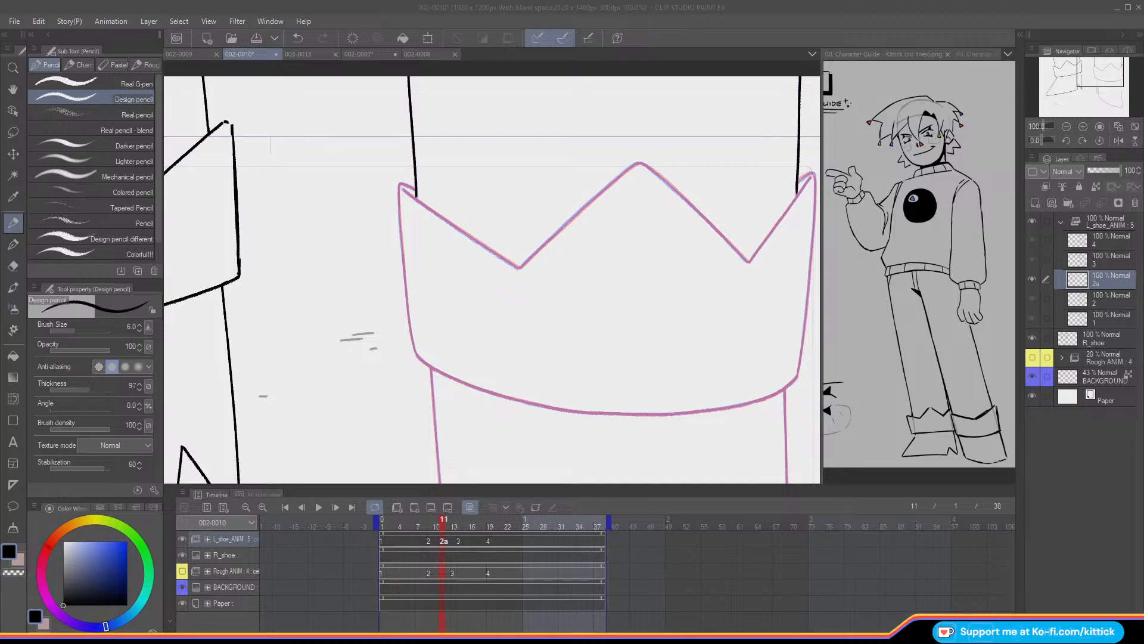
- Ink the small fold at the cuff's upper-left tip and the cuff's left edge in black on cel 2a
click(25, 225)
key(Left)
key(Right)
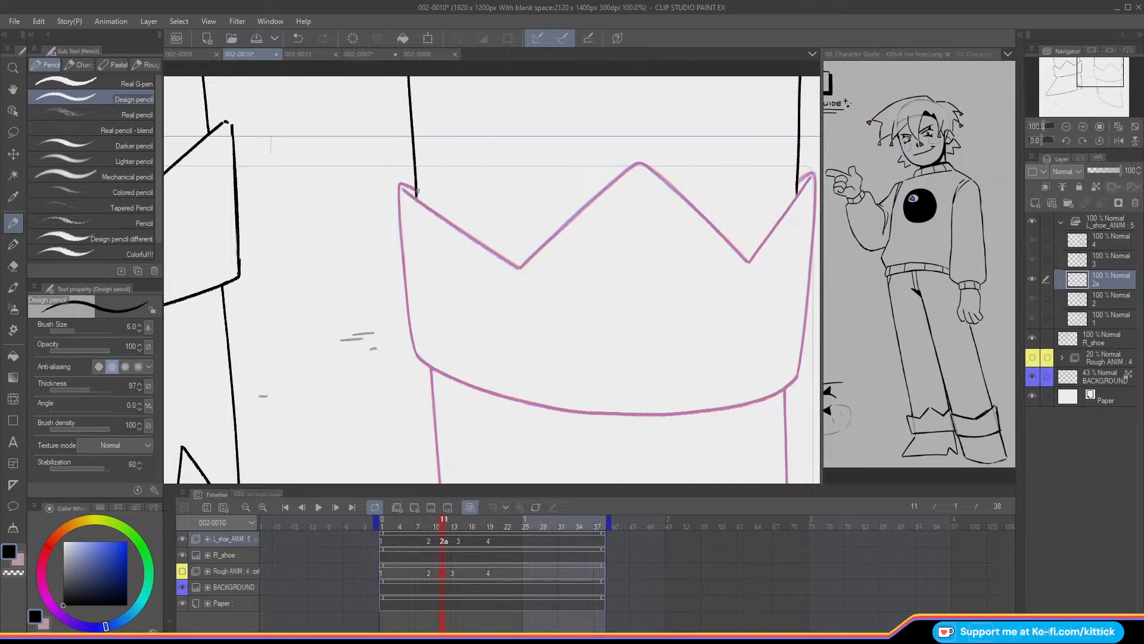
mouse_move(416, 192)
mouse_down()
mouse_move(400, 185)
mouse_move(402, 237)
mouse_up()
key(ctrl+z)
key(ctrl+z)
drag(399, 185, 403, 251)
key(ctrl+z)
drag(399, 199, 414, 346)
- Erase the lower end of the cuff's left edge on cel 2a and redraw it down into the rounded corner
key(e)
drag(407, 295, 409, 347)
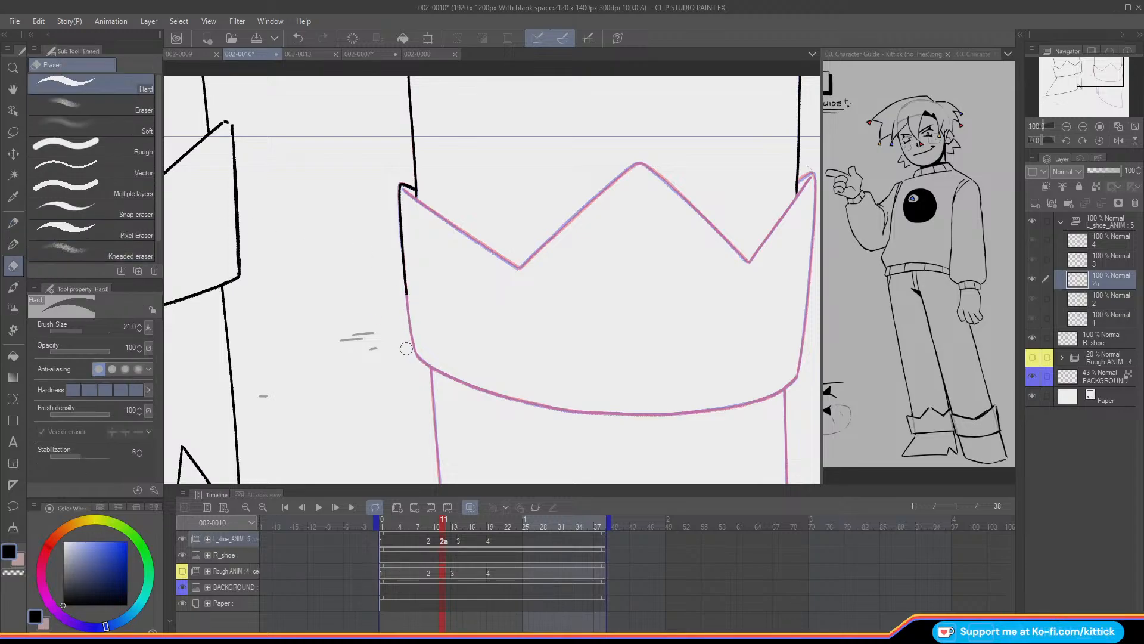
click(14, 225)
drag(407, 292, 413, 346)
key(ctrl+z)
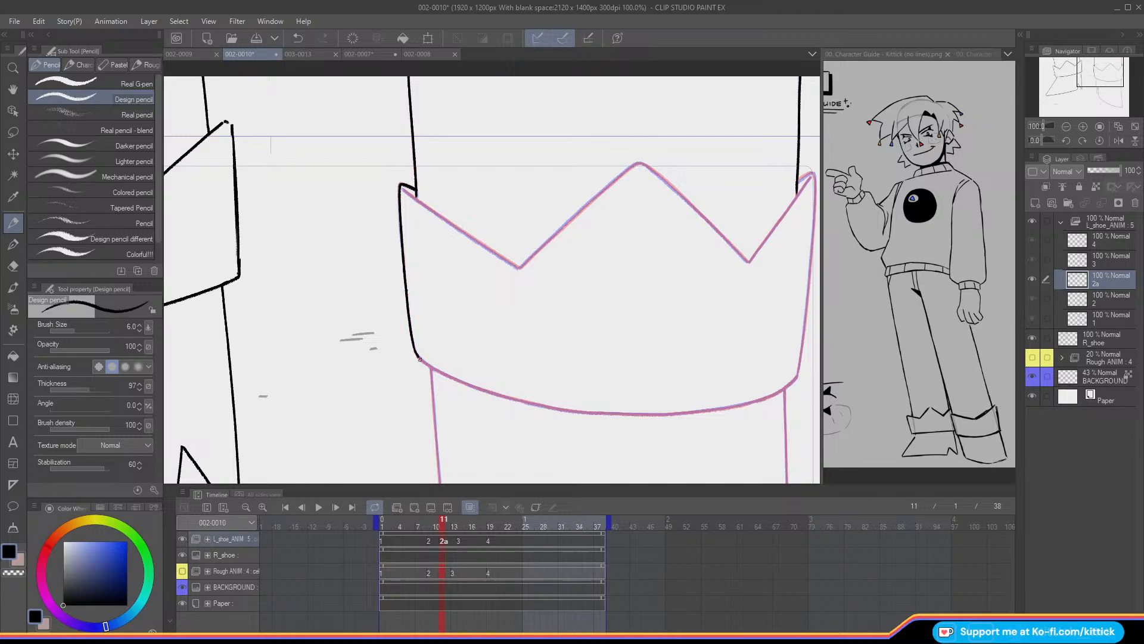
- Ink the leftmost zigzag line of the cuff and the right slope of its middle peak on cel 2a
drag(1078, 67, 1079, 69)
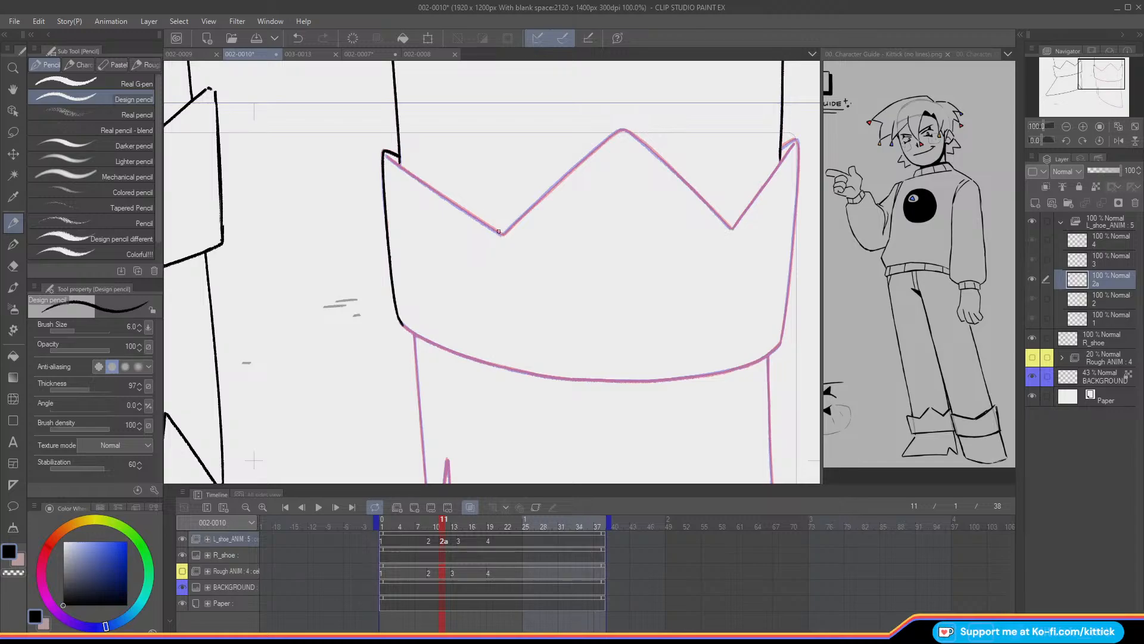
drag(501, 234, 387, 157)
drag(1094, 79, 1082, 84)
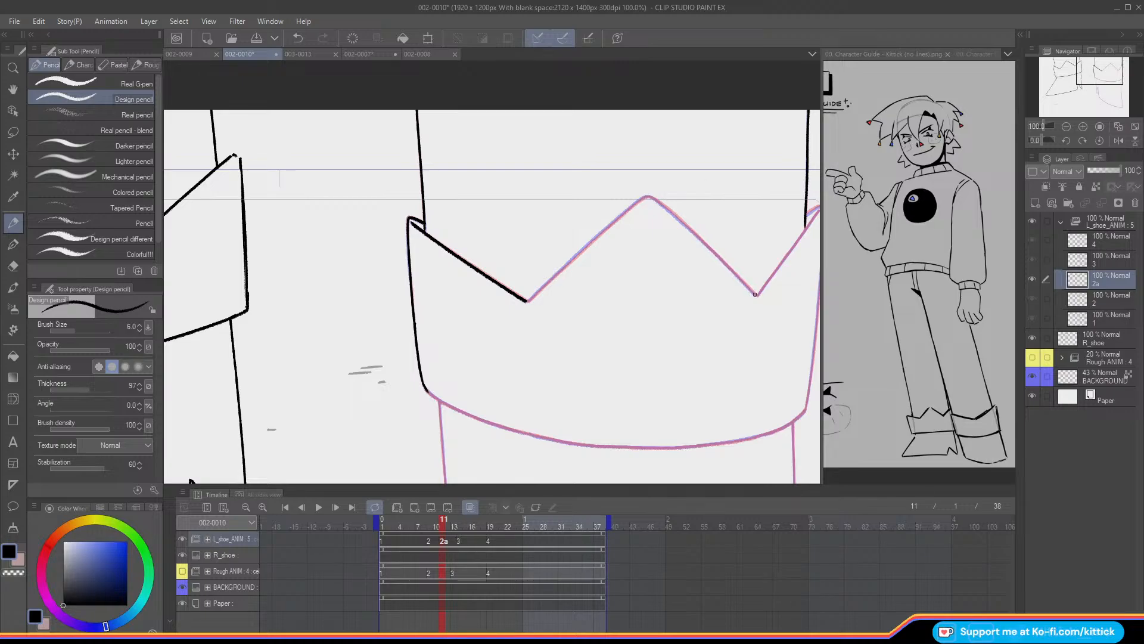
drag(755, 294, 658, 201)
key(ctrl+z)
drag(756, 294, 648, 197)
key(ctrl+z)
drag(755, 293, 666, 206)
key(ctrl+z)
drag(742, 280, 650, 197)
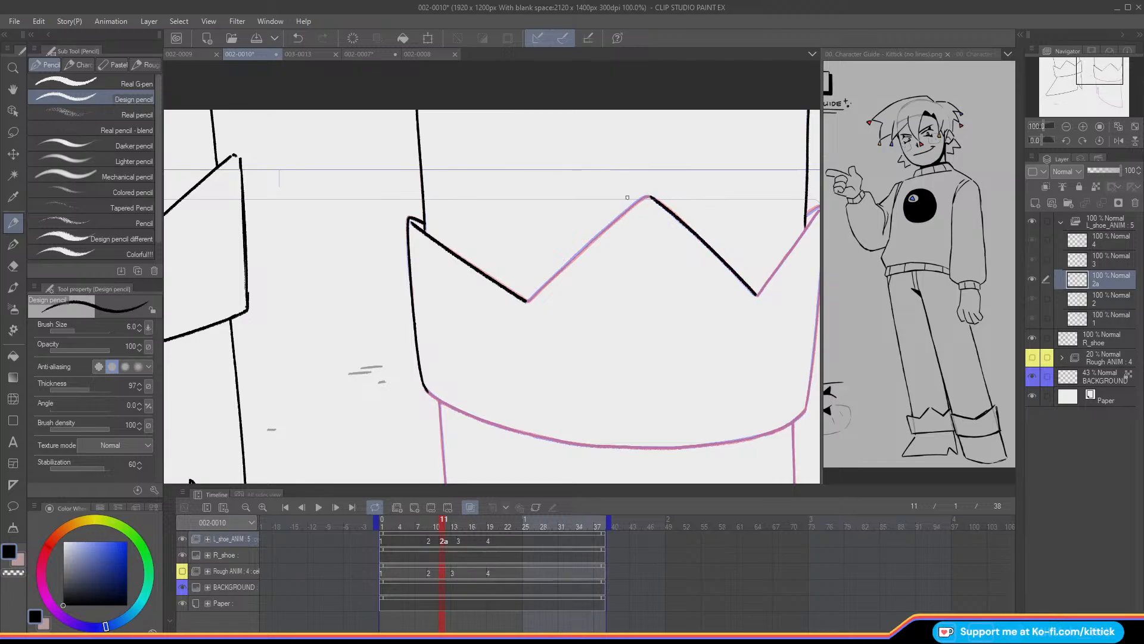
- Ink the left slope of the cuff's middle peak on cel 2a, joining it to the left valley
click(1119, 140)
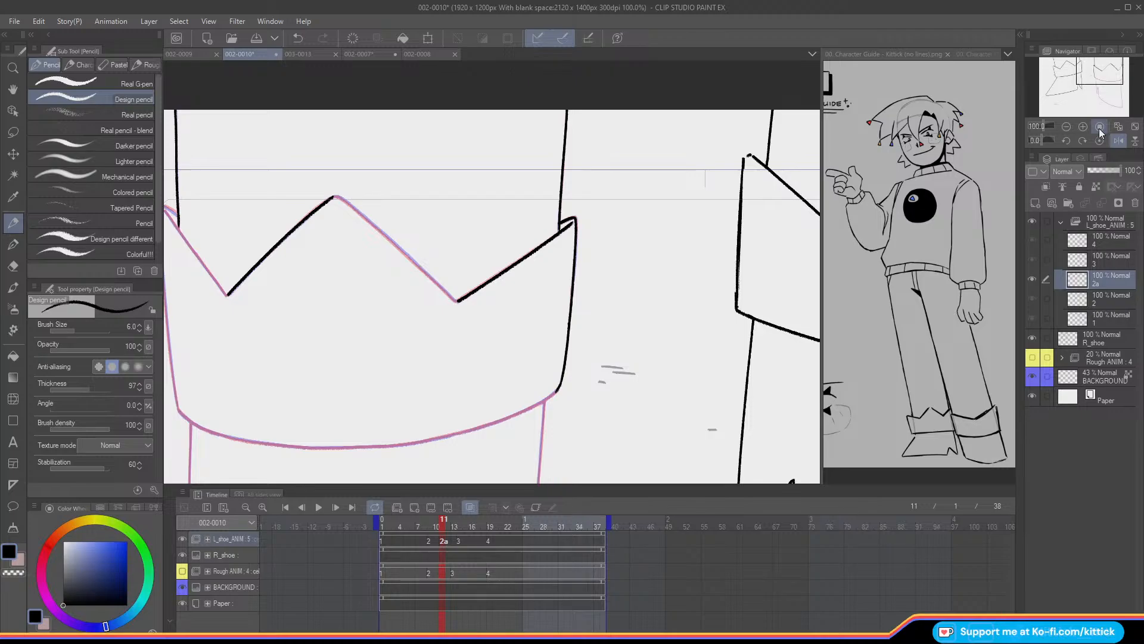
drag(1090, 62, 1097, 65)
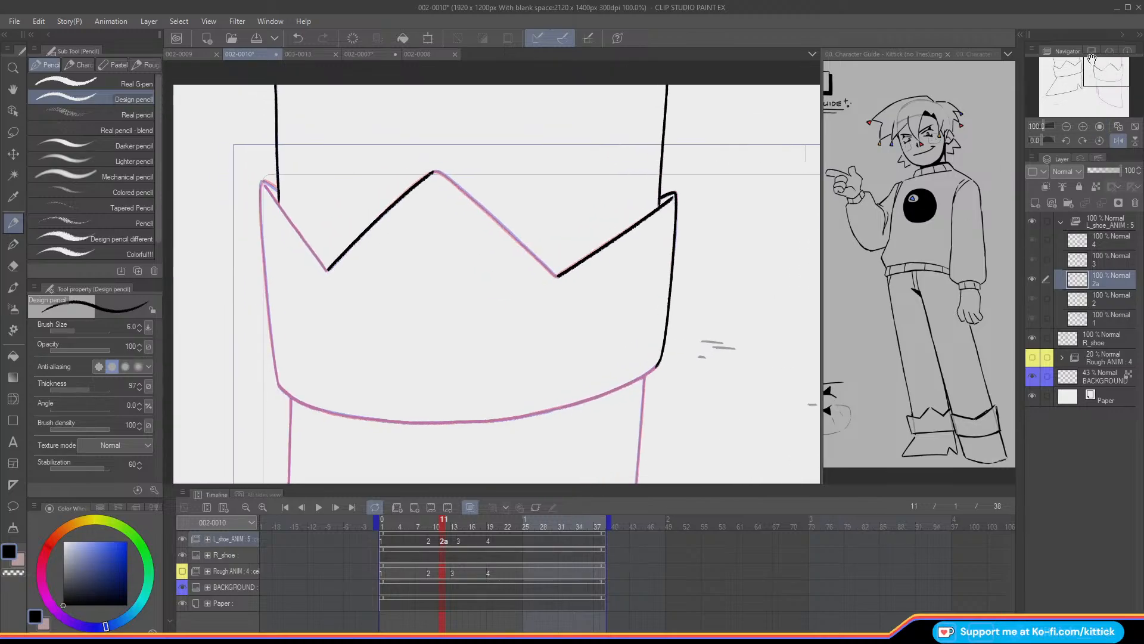
click(1068, 142)
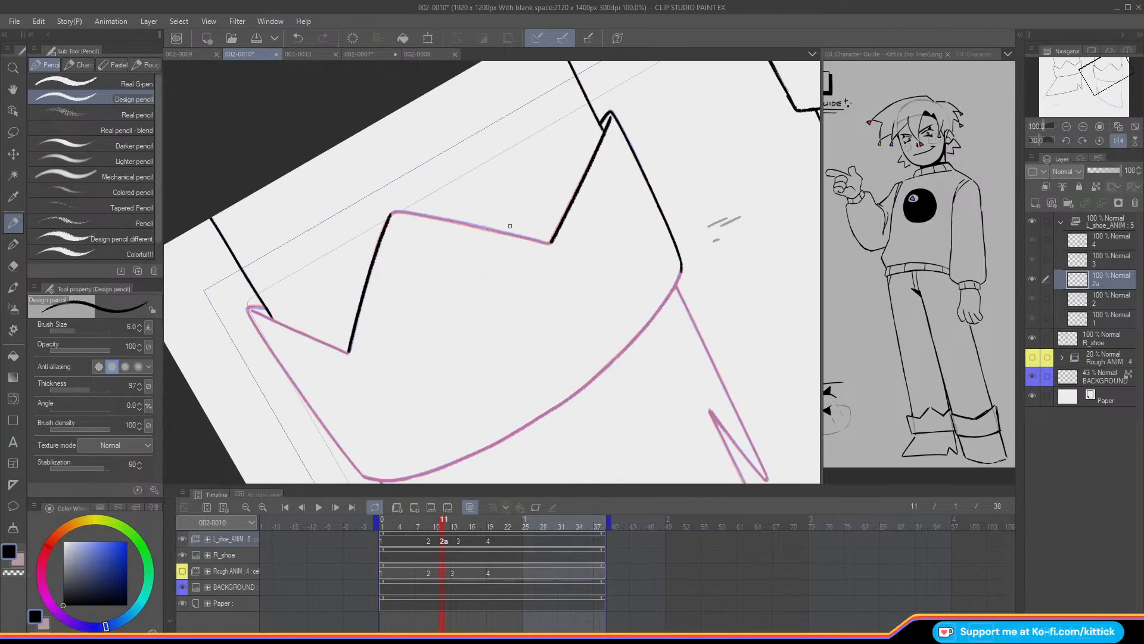
drag(548, 242, 458, 221)
key(ctrl+z)
drag(548, 243, 451, 220)
key(ctrl+z)
drag(541, 240, 394, 213)
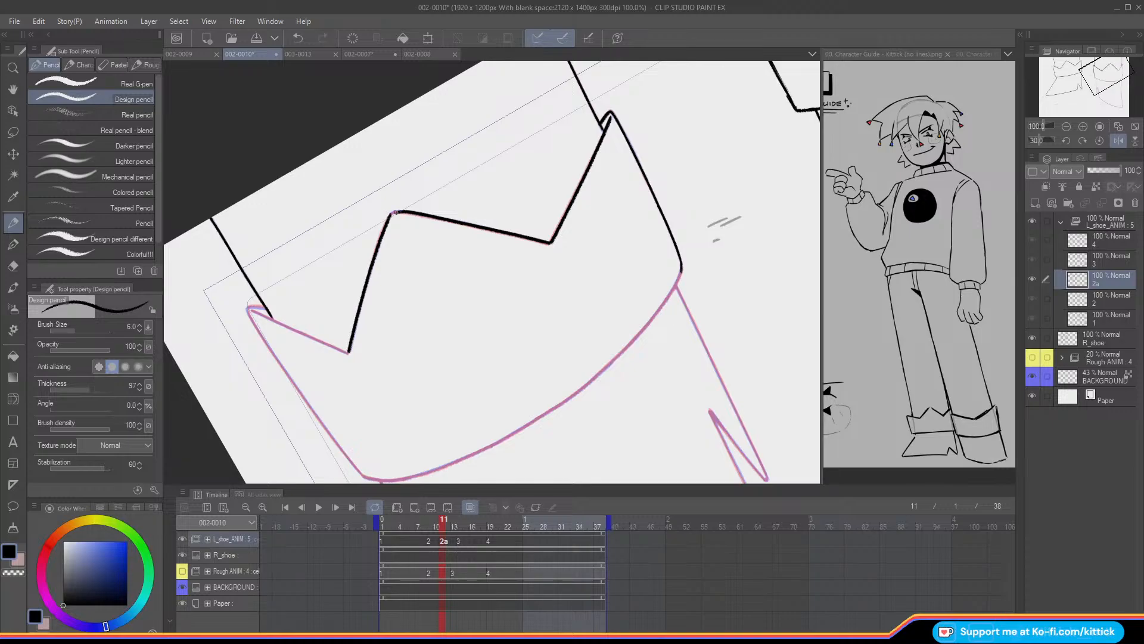
click(1098, 141)
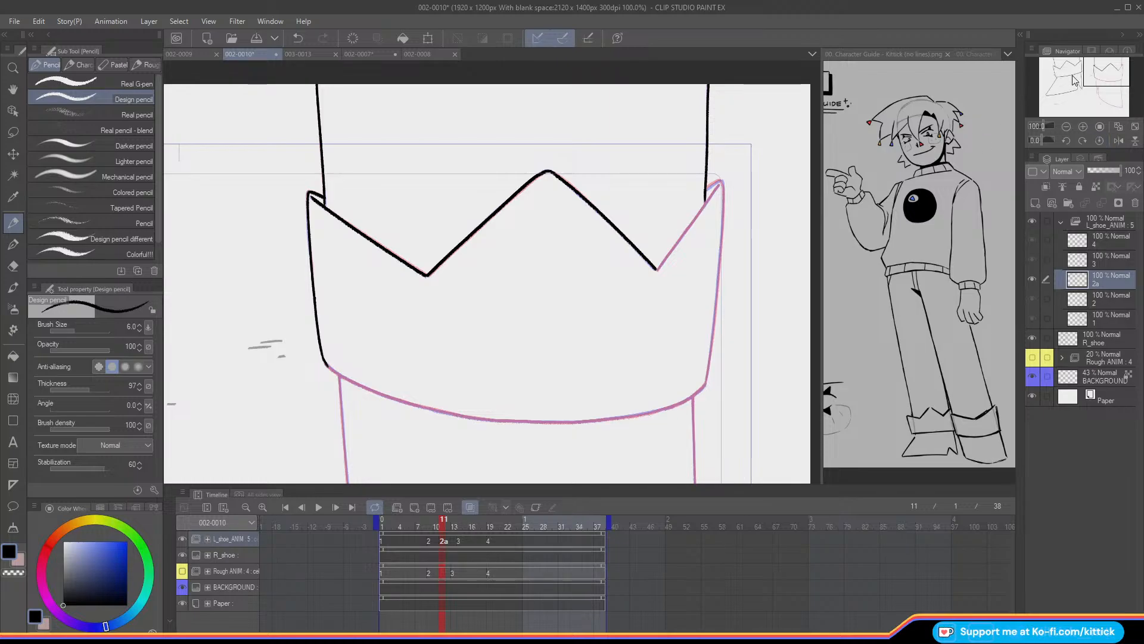
- Ink the rightmost zigzag line of the cuff and the small fold at its upper-right tip on cel 2a
drag(1099, 66, 1104, 64)
drag(653, 193, 620, 242)
key(ctrl+z)
key(ctrl+z)
drag(652, 192, 590, 276)
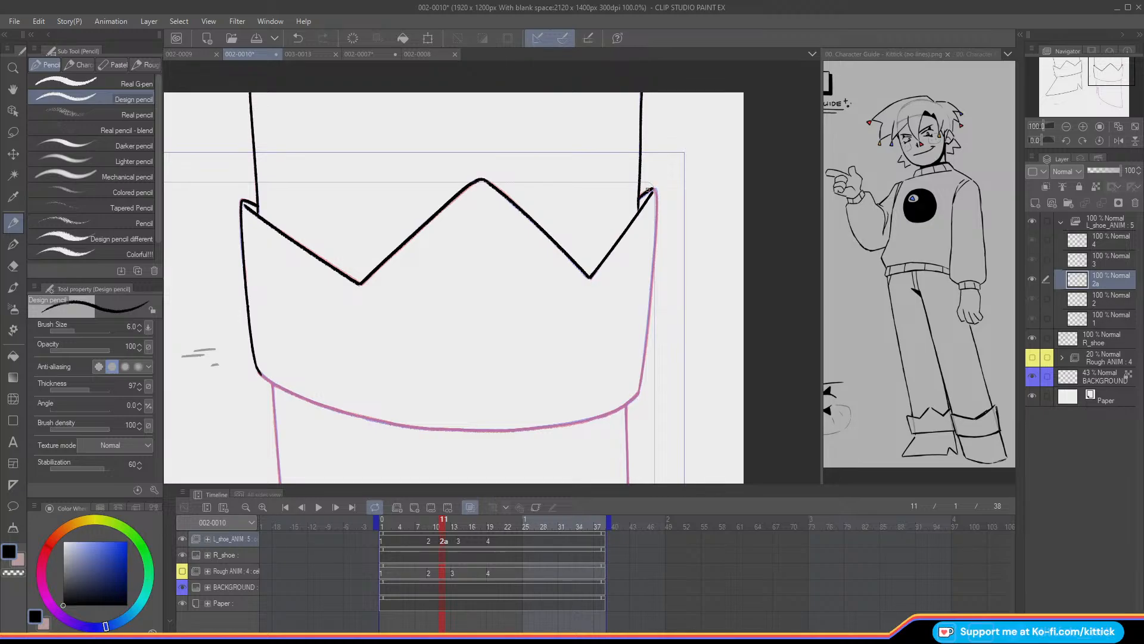
key(ctrl+z)
drag(654, 190, 655, 192)
- Ink the cuff's right edge on cel 2a from the upper tip down around the bottom corner
drag(1090, 72, 1091, 74)
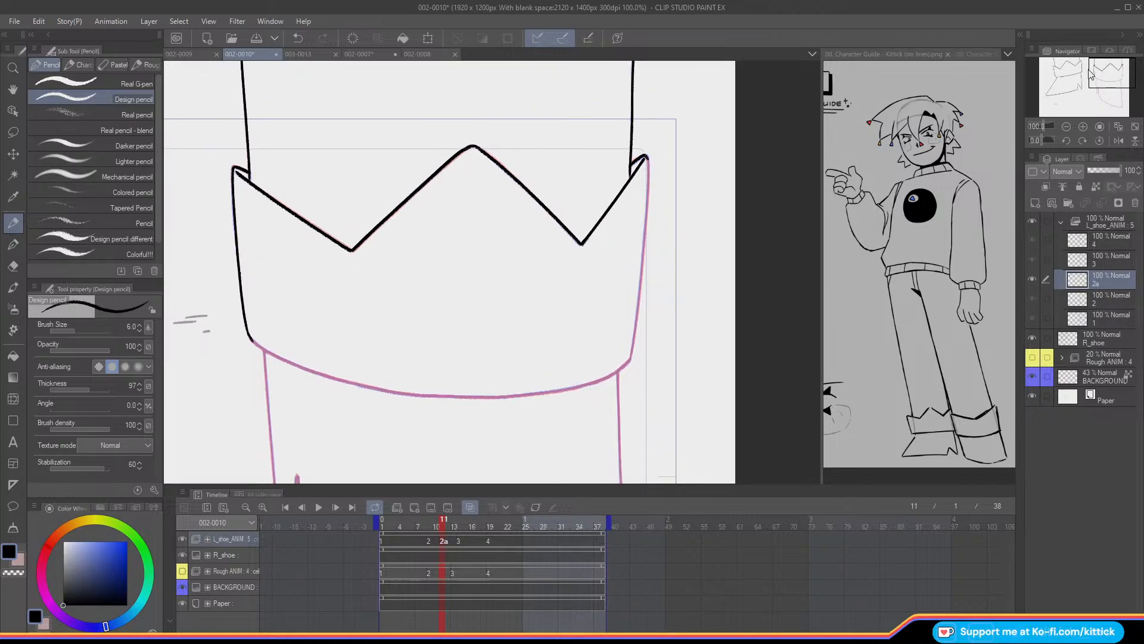
key(ctrl+z)
drag(648, 173, 626, 362)
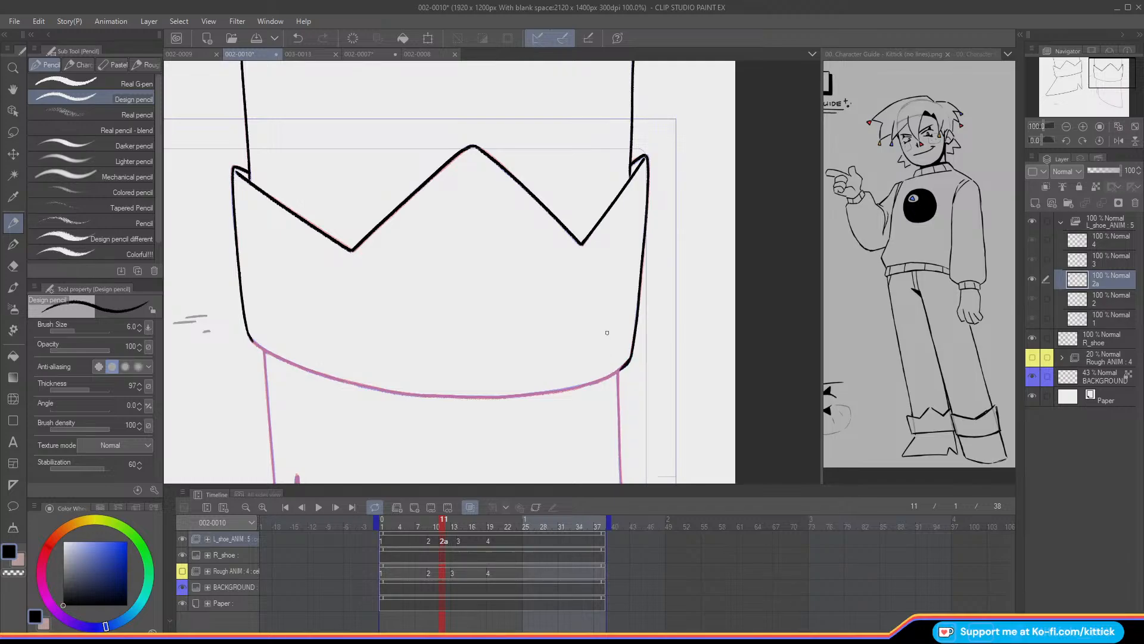
- Ink the curved bottom edge of the cuff on cel 2a, joining the left and right corners
drag(1097, 75, 1090, 78)
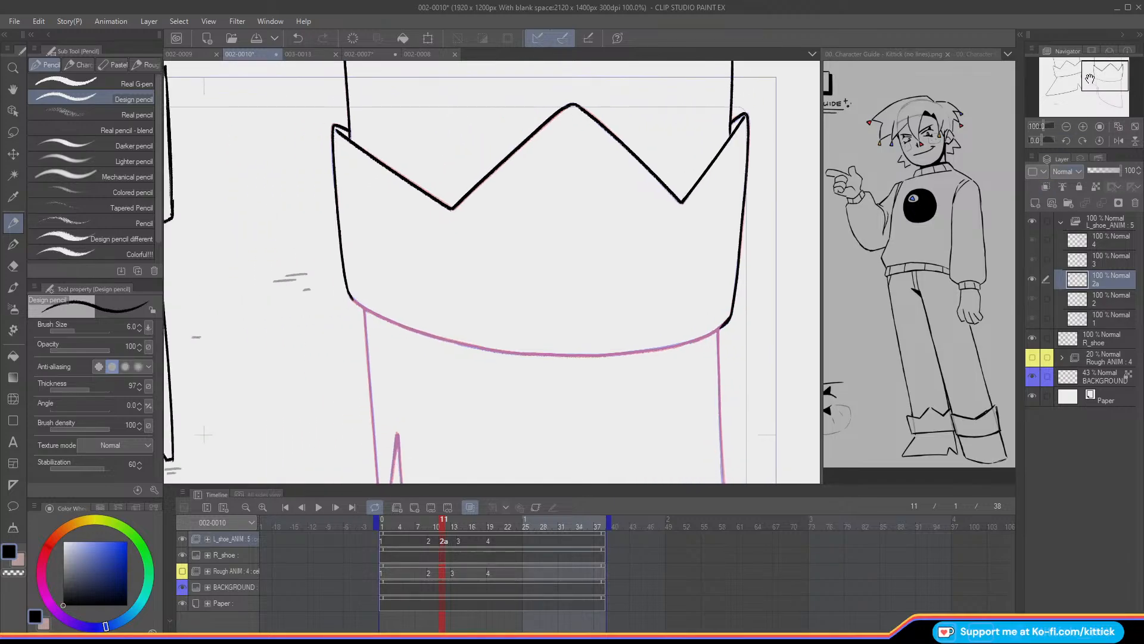
drag(351, 296, 415, 325)
mouse_move(459, 343)
mouse_down()
mouse_move(430, 335)
mouse_move(500, 351)
mouse_up()
key(ctrl+z)
key(ctrl+z)
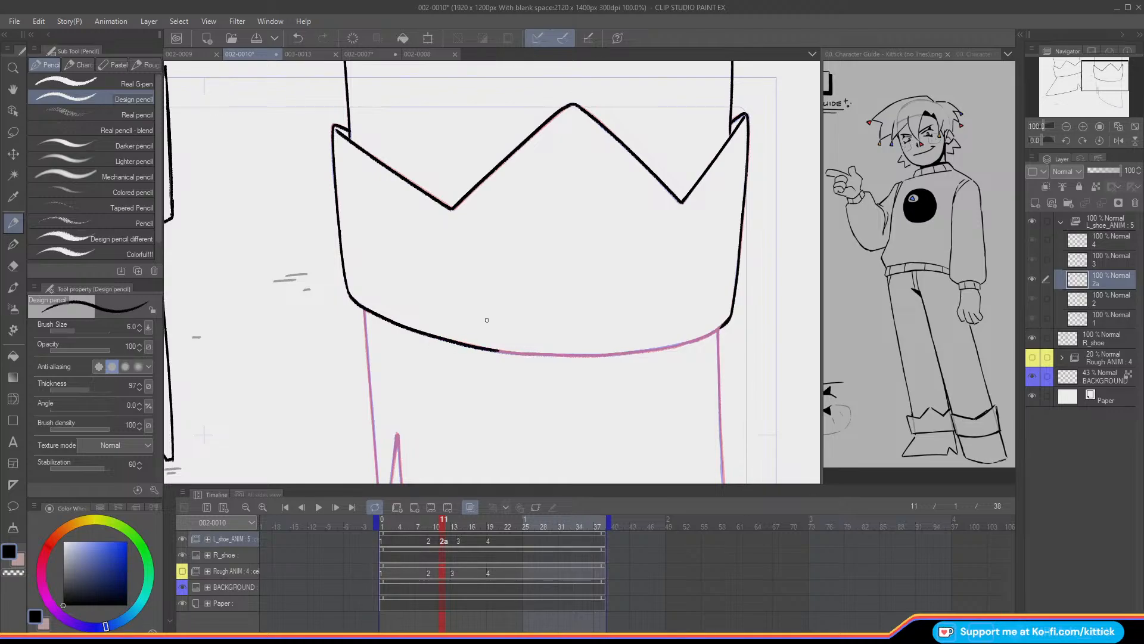
click(1114, 141)
drag(1095, 74, 1100, 70)
mouse_move(358, 307)
mouse_down()
mouse_move(442, 334)
mouse_move(588, 334)
mouse_up()
key(ctrl+z)
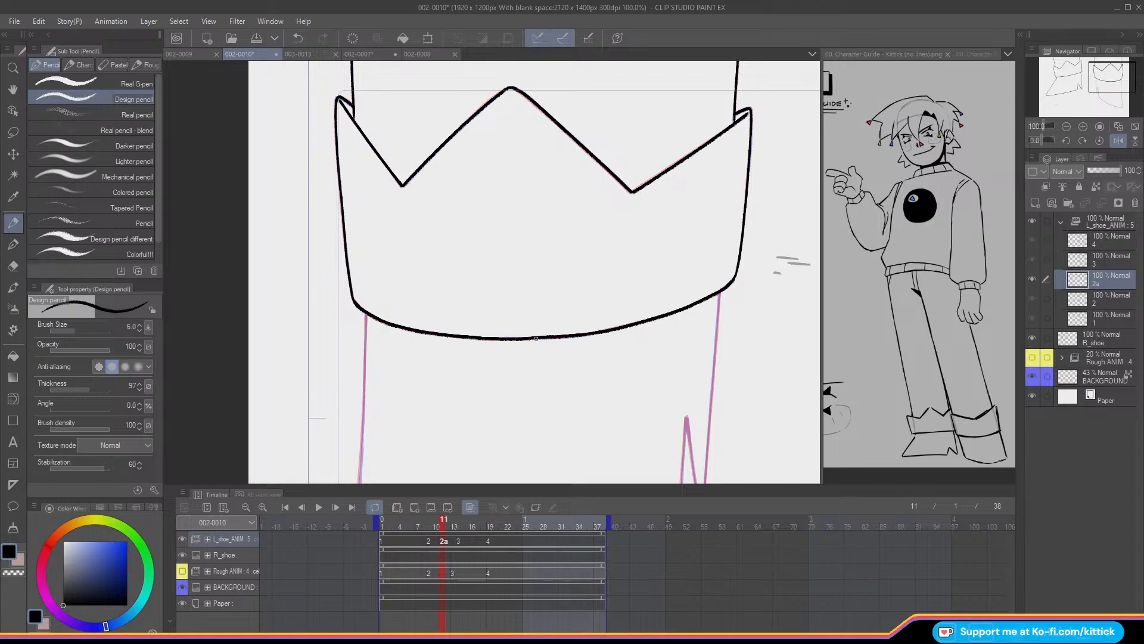
click(1117, 142)
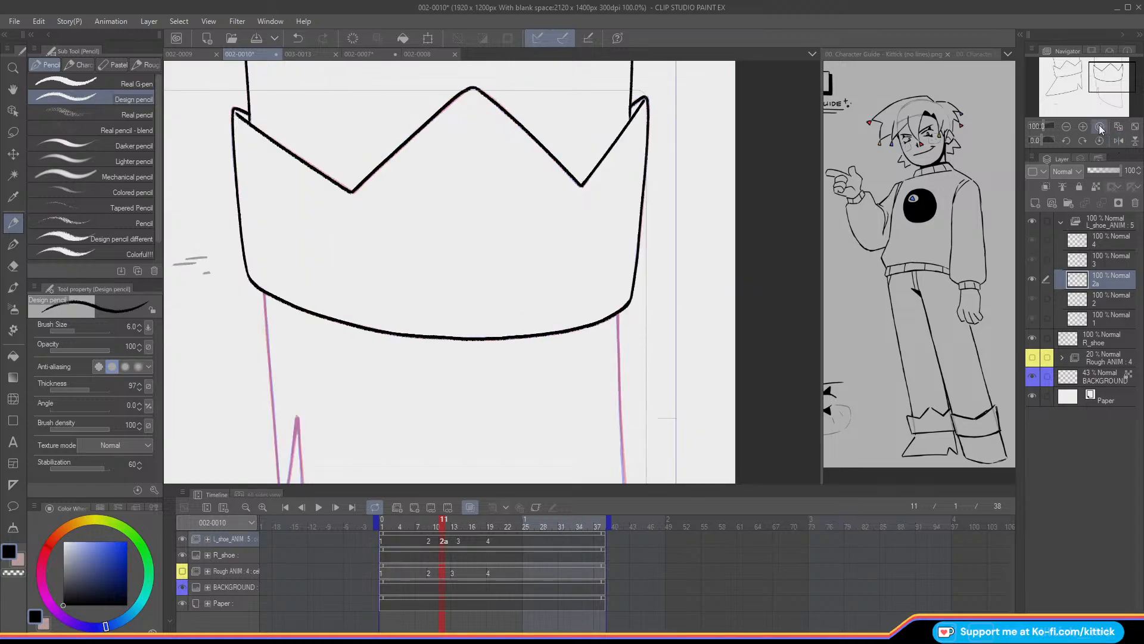
- Ink the shoe's right edge below the cuff on cel 2a, keeping it between the two onion-skinned lines
drag(1096, 84, 1108, 95)
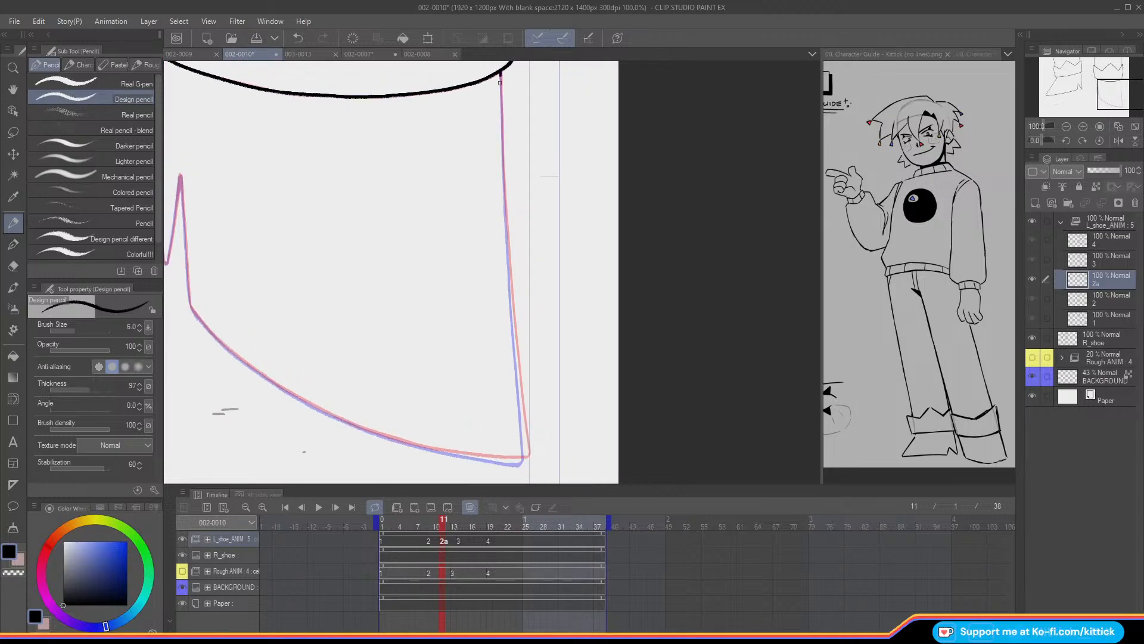
drag(500, 71, 502, 130)
key(ctrl+z)
key(ctrl+z)
key(ctrl+z)
key(ctrl+z)
key(ctrl+z)
drag(504, 175, 509, 277)
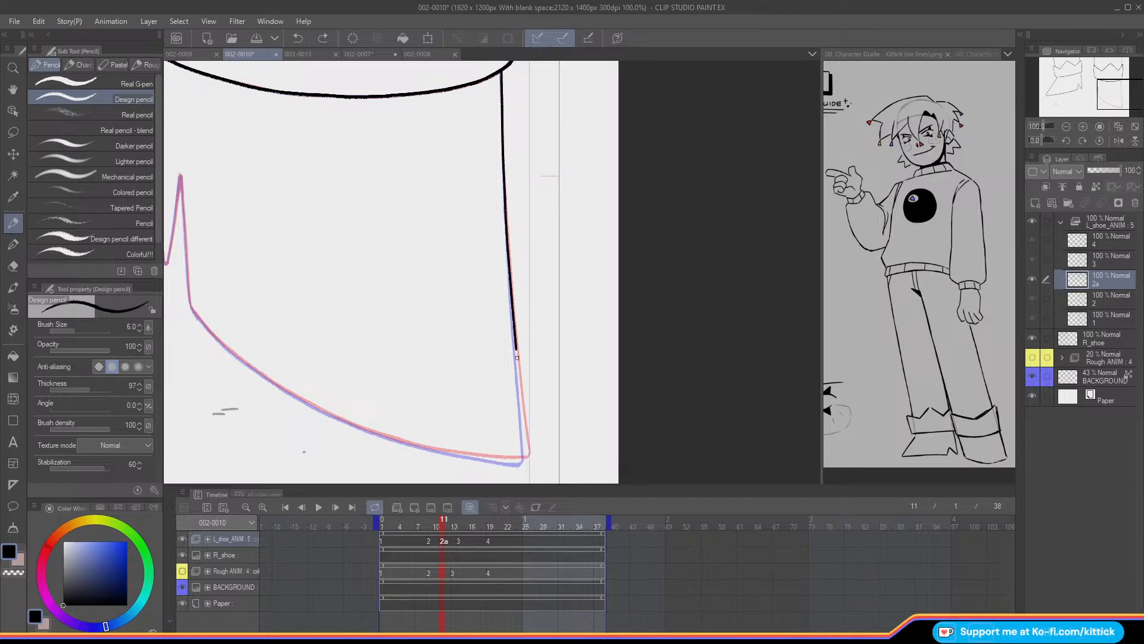
drag(522, 411, 516, 405)
- Lasso the lower end of the shoe's right edge on cel 2a, rotate it 0.4°, and apply the transformation
click(12, 131)
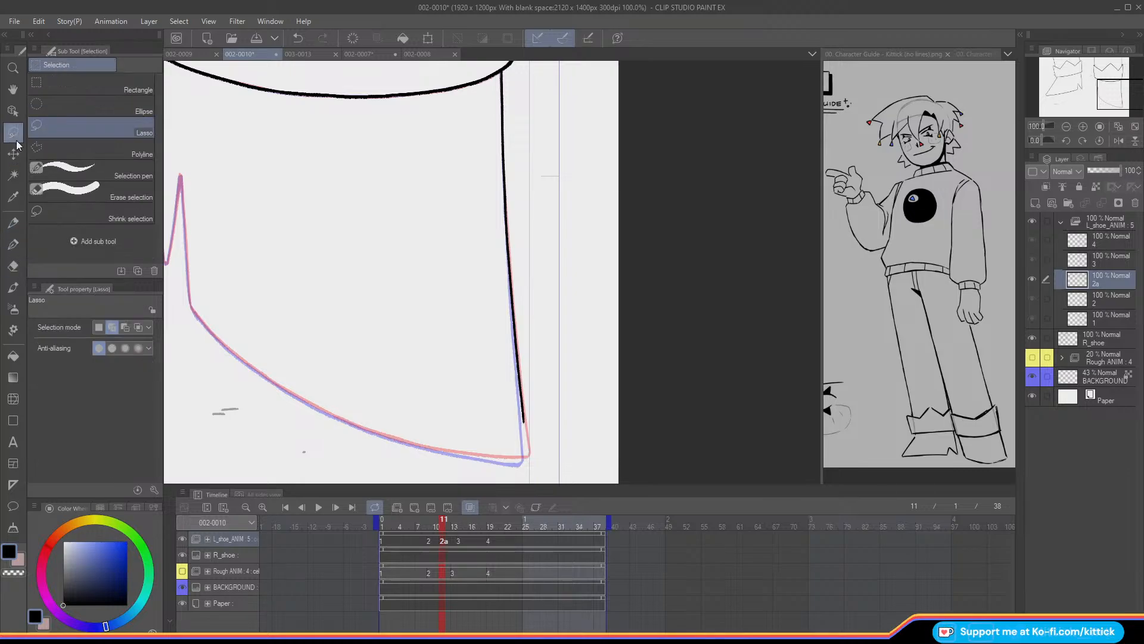
drag(541, 401, 521, 447)
key(ctrl+t)
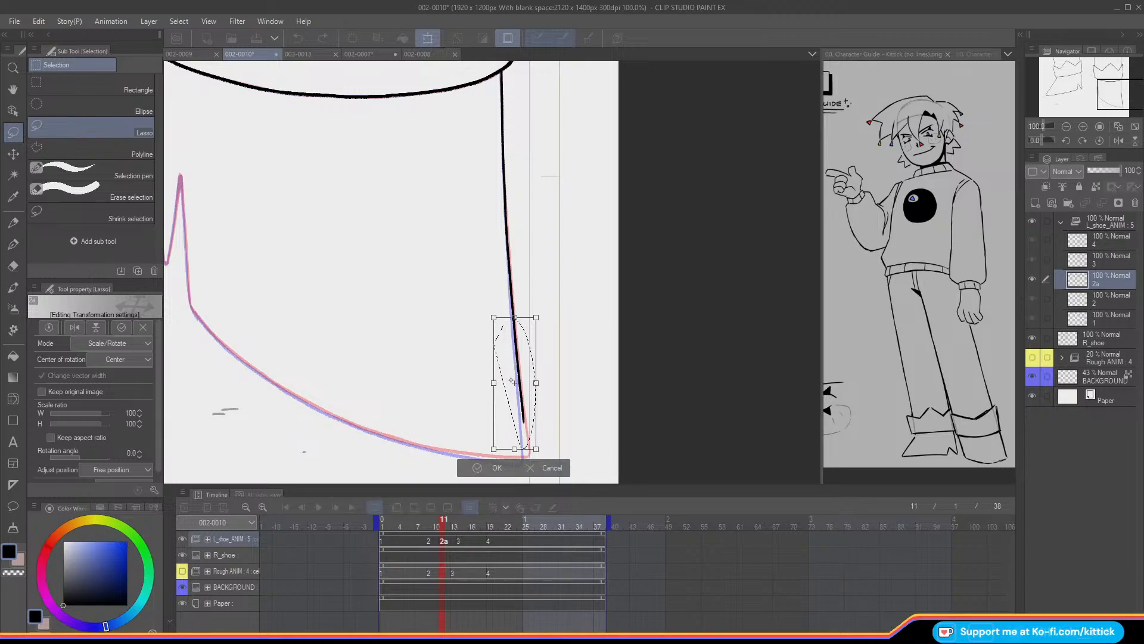
drag(516, 332, 514, 319)
drag(429, 385, 424, 384)
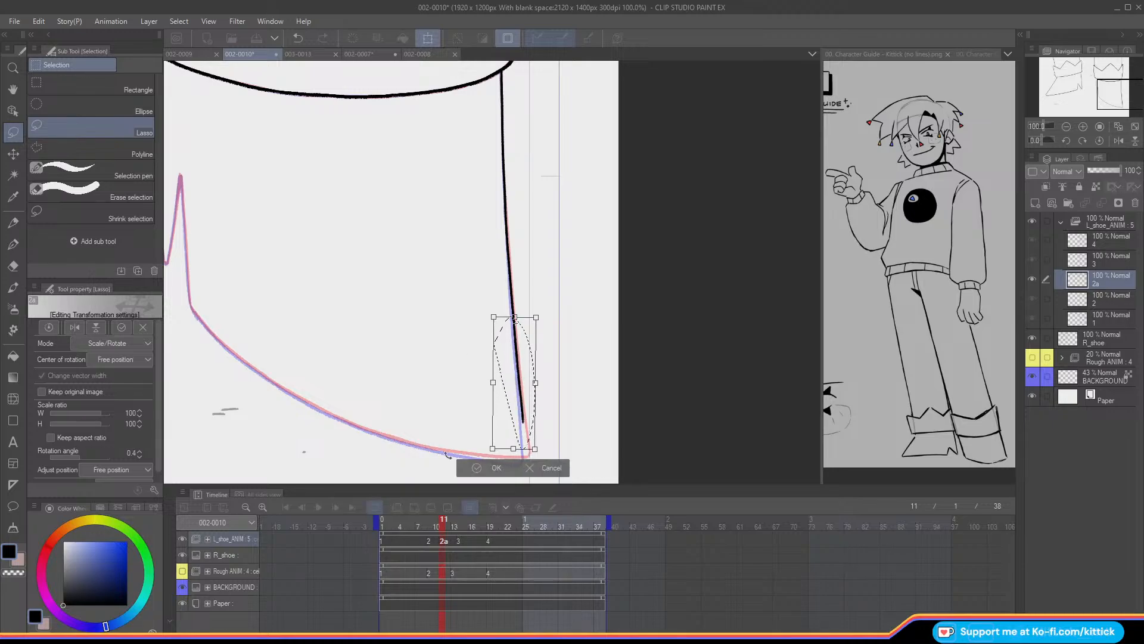
key(Return)
- Extend the shoe's right edge on cel 2a with the Design pencil down to the bottom corner
click(12, 223)
click(404, 467)
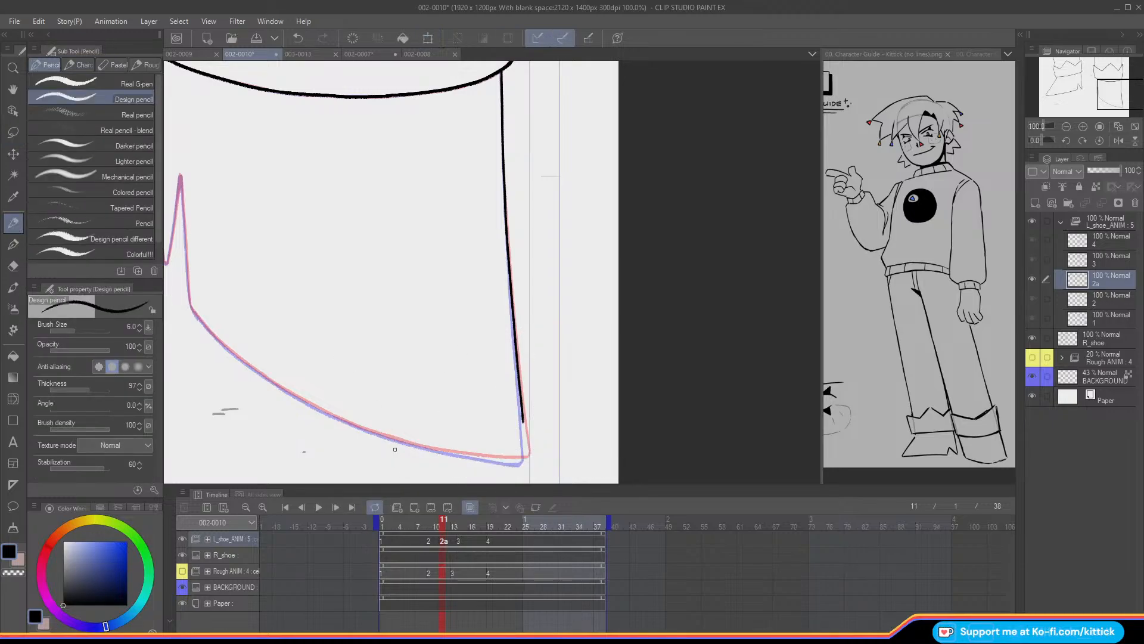
drag(521, 415, 523, 436)
drag(523, 424, 525, 455)
- Ink the shoe's left edge below the cuff and the left side of the spike on cel 2a
drag(1080, 105, 1086, 76)
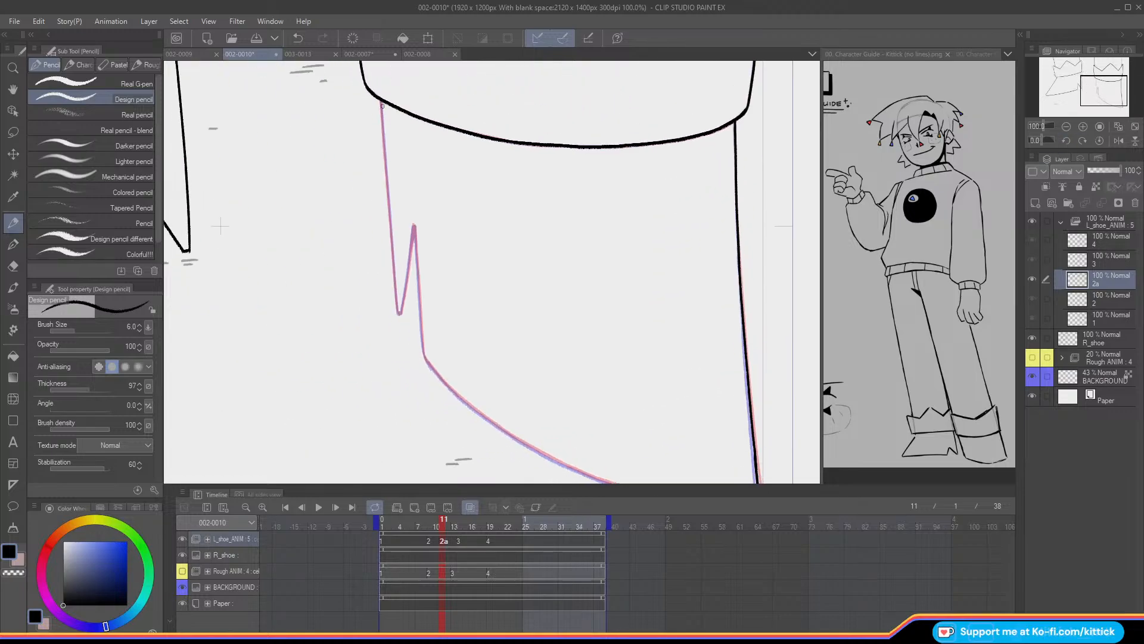
drag(381, 117, 387, 178)
key(ctrl+z)
drag(393, 261, 398, 311)
key(ctrl+z)
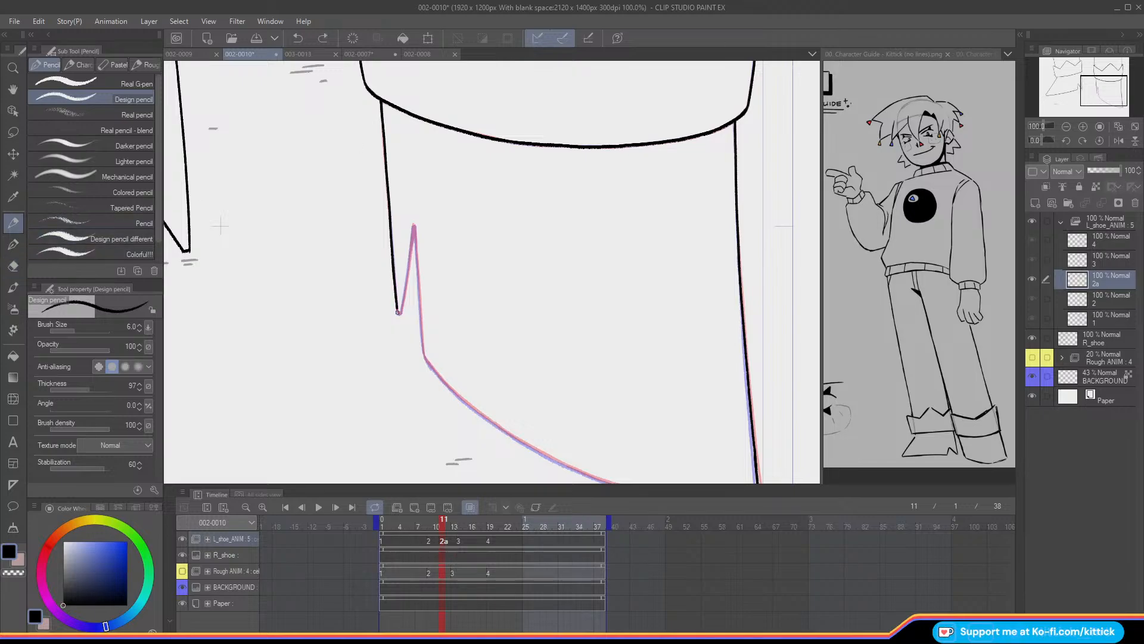
drag(410, 259, 398, 314)
key(ctrl+z)
drag(413, 226, 399, 314)
- Ink the right side of the spike and most of the shoe's curved bottom edge on cel 2a
drag(1082, 90, 1085, 94)
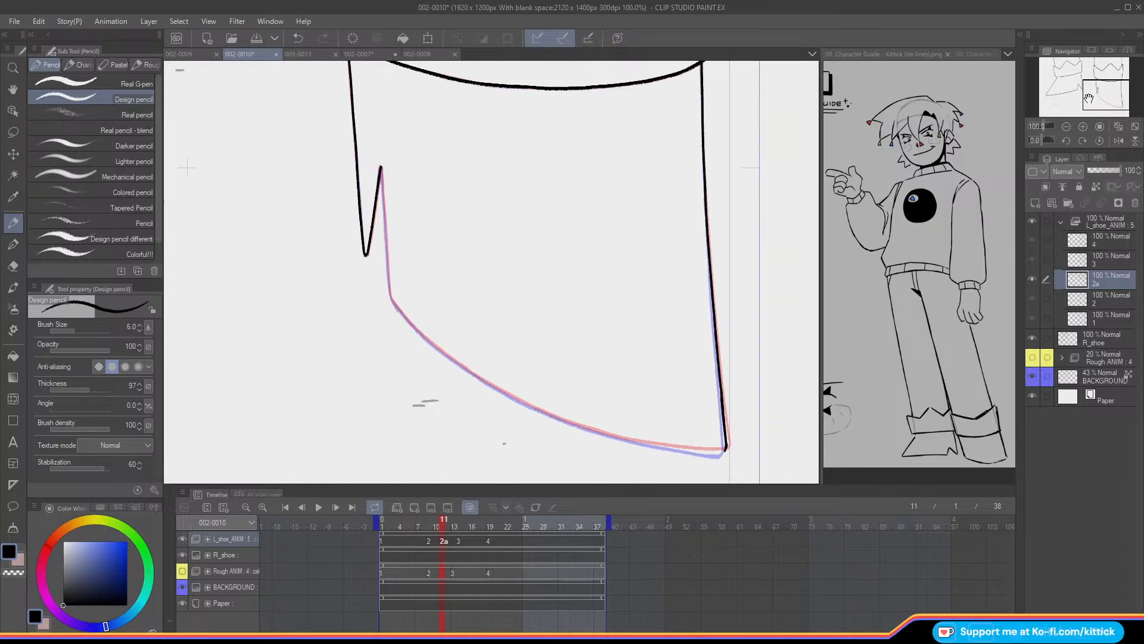
mouse_move(381, 168)
mouse_down()
mouse_move(398, 311)
mouse_move(392, 300)
mouse_move(458, 363)
mouse_up()
key(ctrl+z)
key(ctrl+z)
key(ctrl+z)
drag(399, 310, 432, 346)
key(ctrl+z)
mouse_move(391, 297)
mouse_down()
mouse_move(446, 355)
mouse_move(510, 395)
mouse_move(660, 446)
mouse_up()
key(ctrl+z)
key(ctrl+z)
- Finish the shoe's bottom edge on cel 2a by joining it to the bottom corner midway between the onion-skinned lines
click(1118, 141)
drag(1085, 82, 1096, 87)
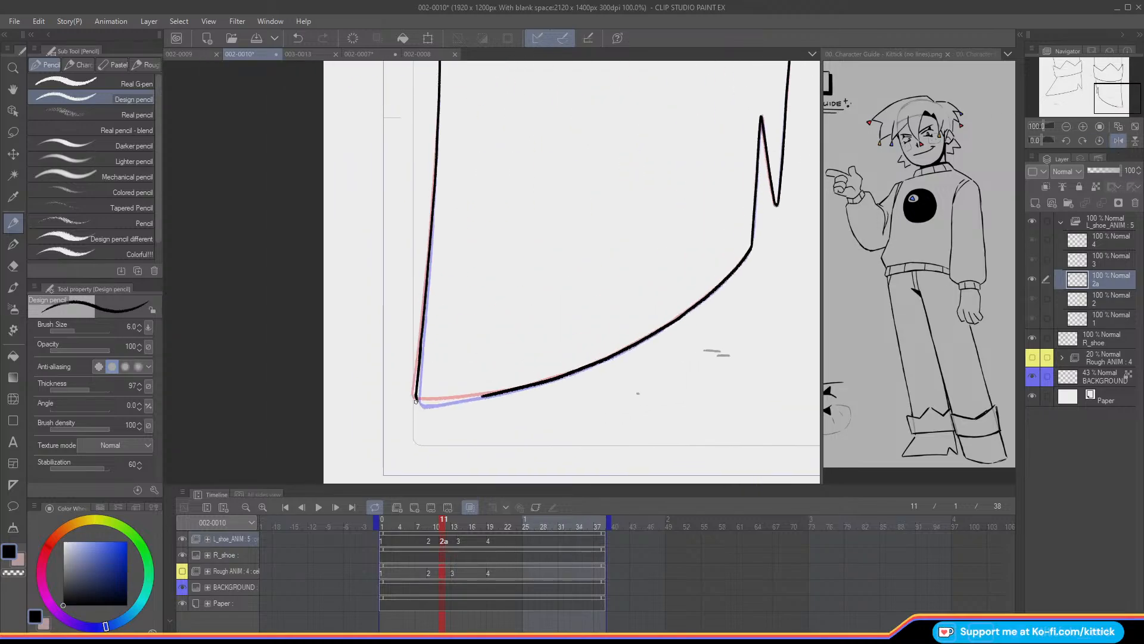
mouse_move(433, 402)
mouse_down()
mouse_move(462, 399)
mouse_move(448, 401)
mouse_up()
- Scrub the timeline back to frame 1 to check the line art on the whole page, and save the file
click(1119, 126)
click(1118, 140)
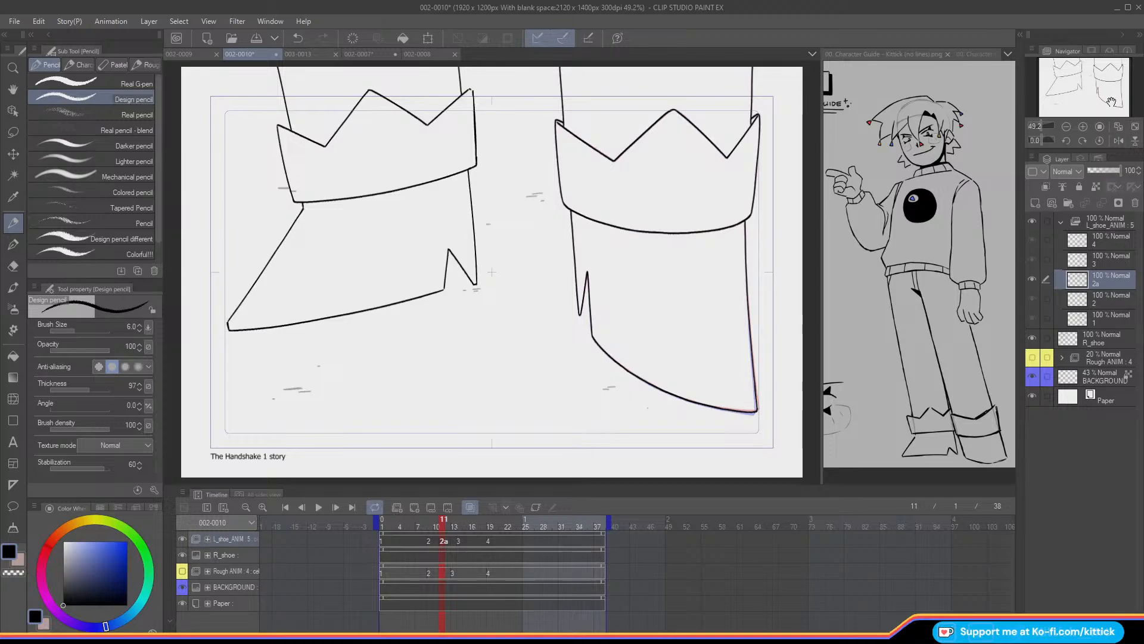
click(430, 537)
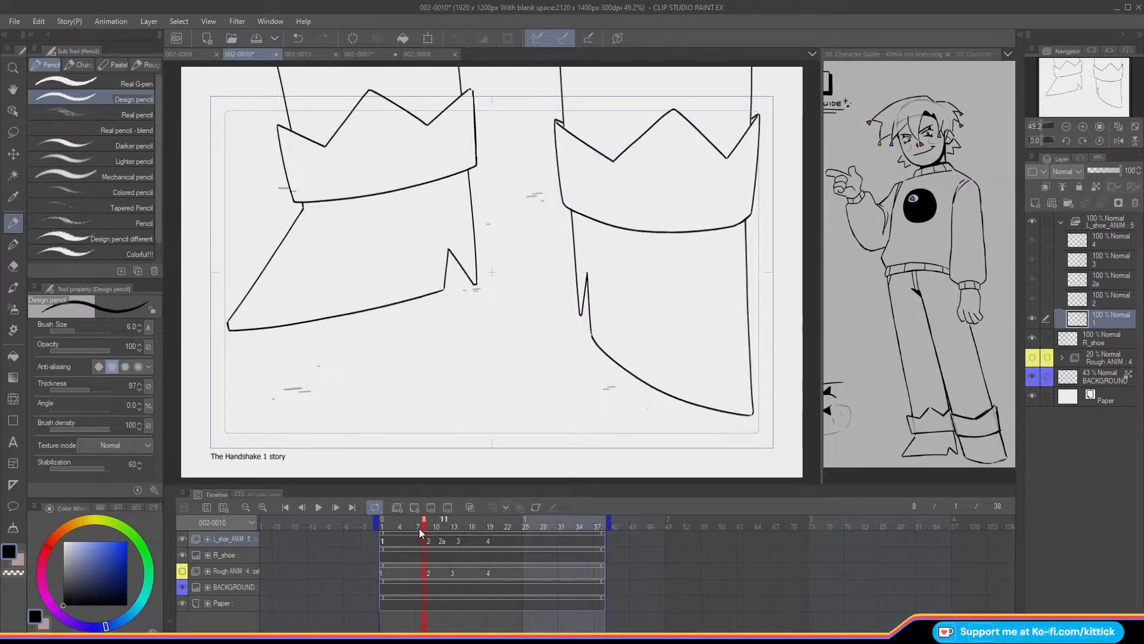
drag(439, 536, 368, 542)
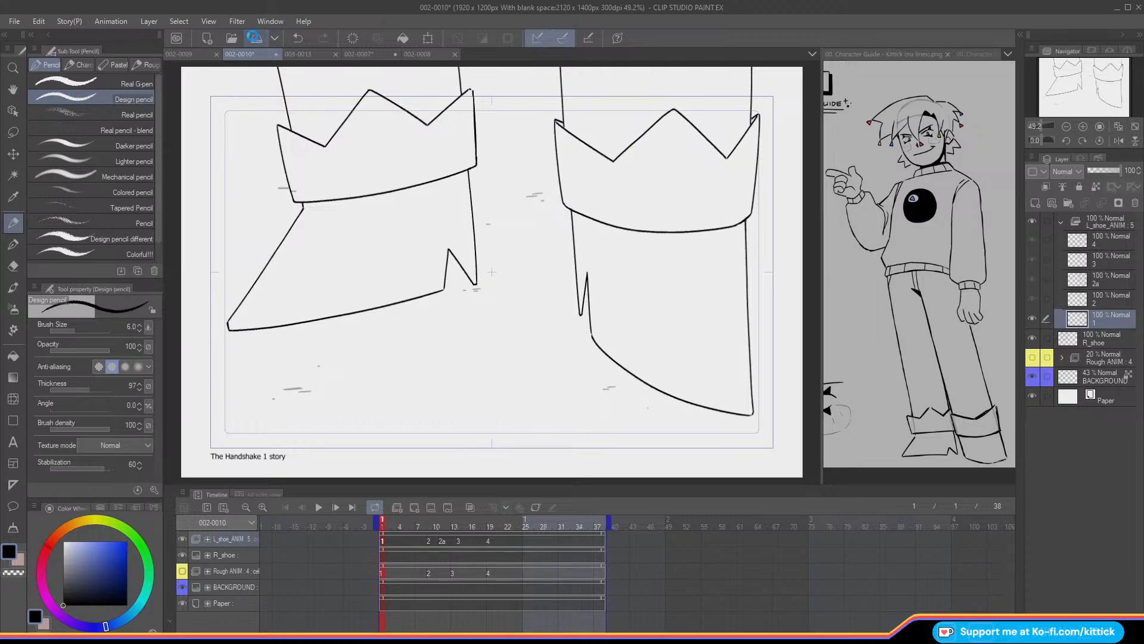
click(255, 37)
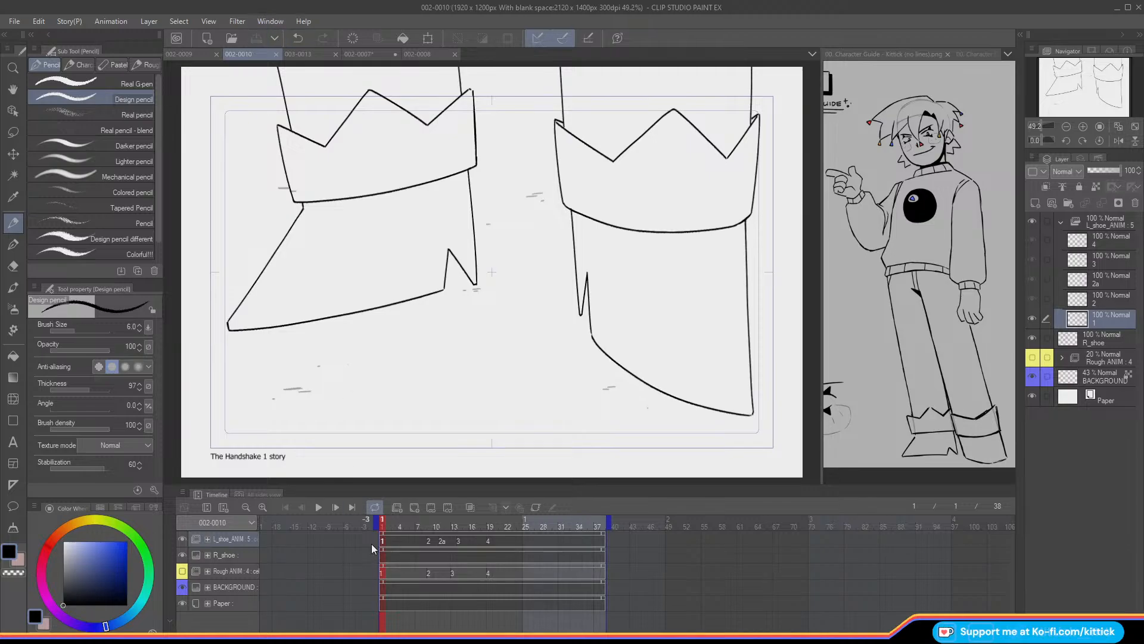
- Play the animation and shift cels 2a, 3 and 4 in L_shoe_ANIM about two frames forward on the timeline
click(315, 511)
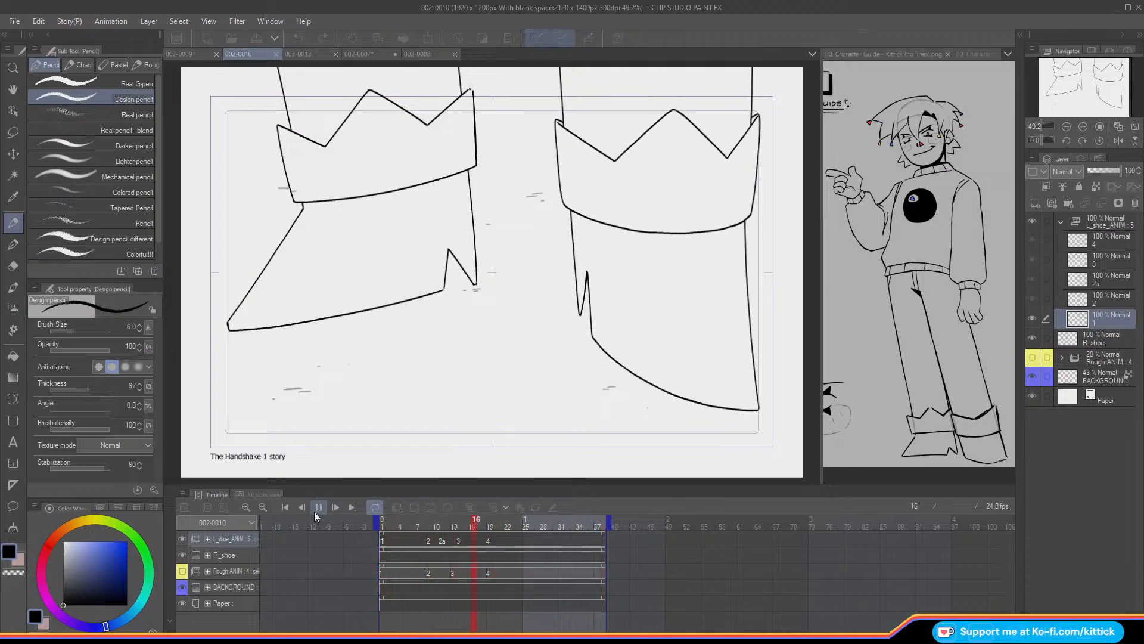
click(313, 511)
click(424, 540)
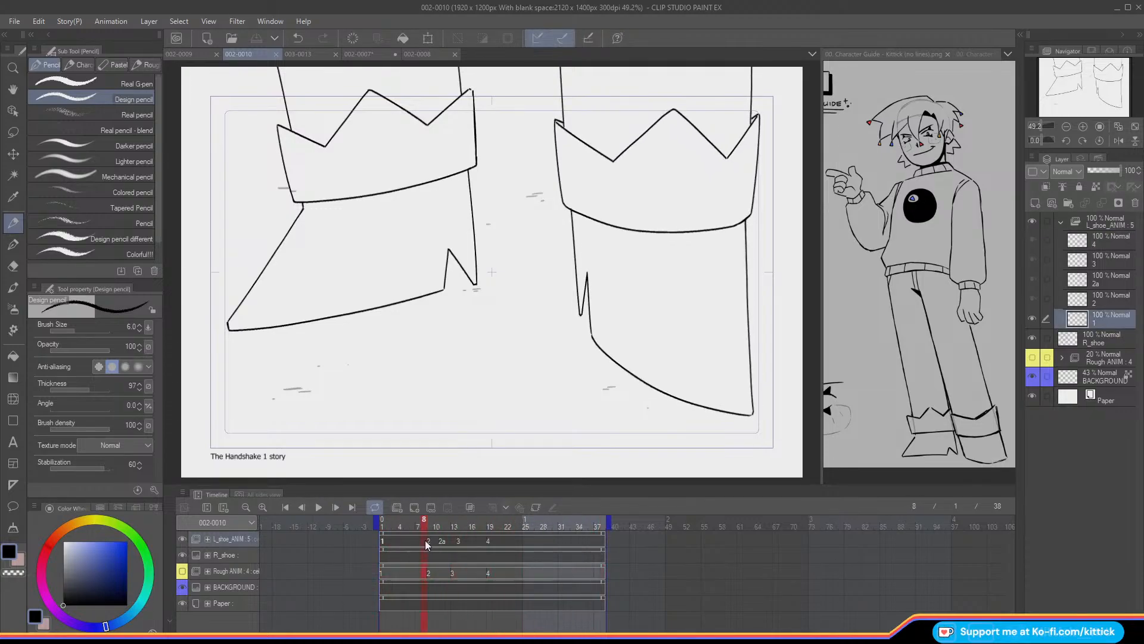
drag(434, 540, 467, 543)
click(475, 541)
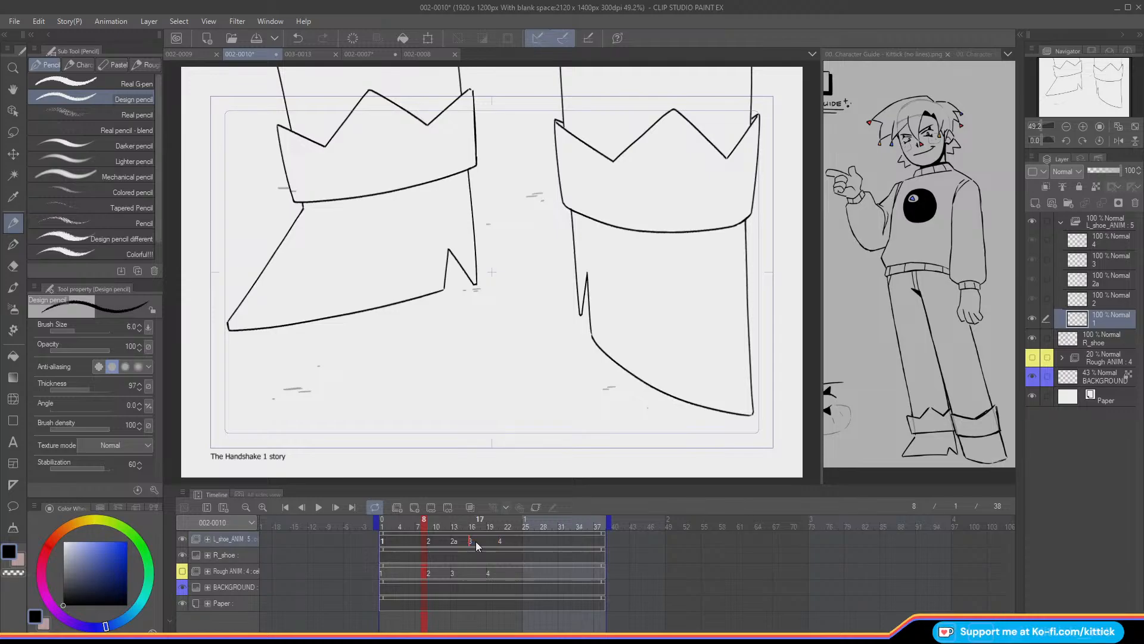
- Shift cels 3 and 4 in L_shoe_ANIM about one frame later on the timeline and play the animation to check the timing
drag(477, 540, 381, 527)
click(318, 508)
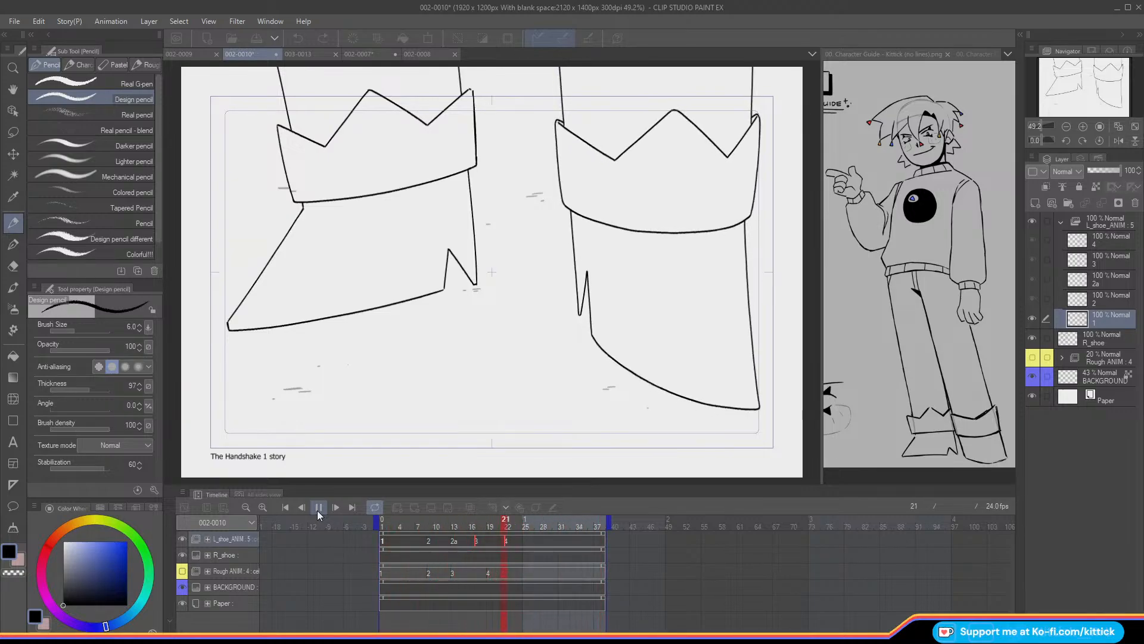
click(318, 508)
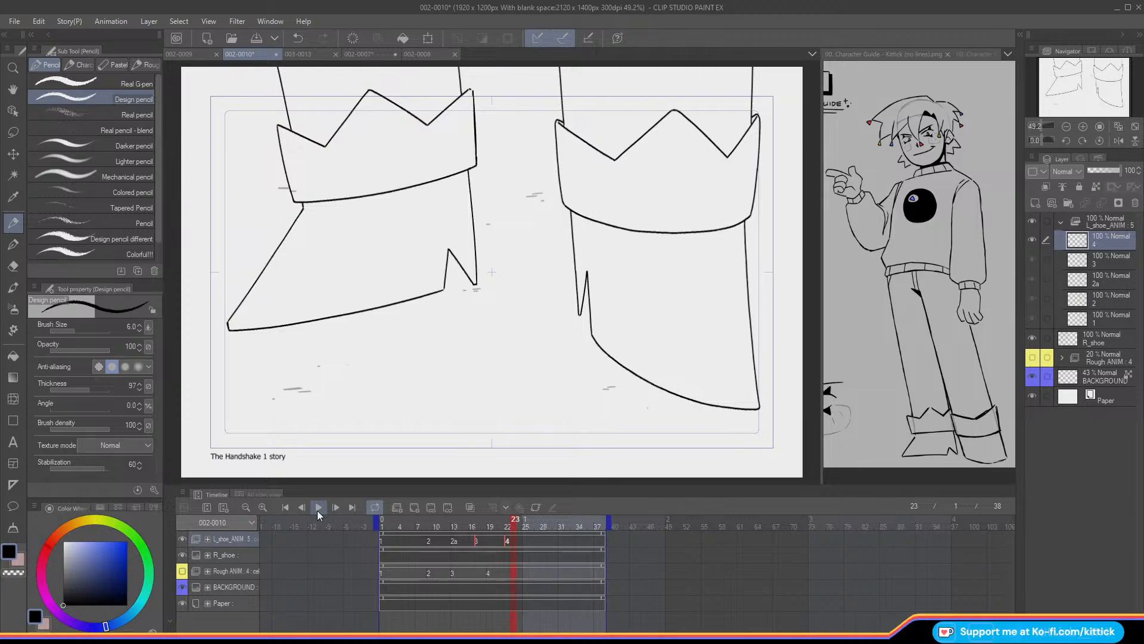
- Save the 002-0010 file and replay the shoe animation from the first frame
click(255, 38)
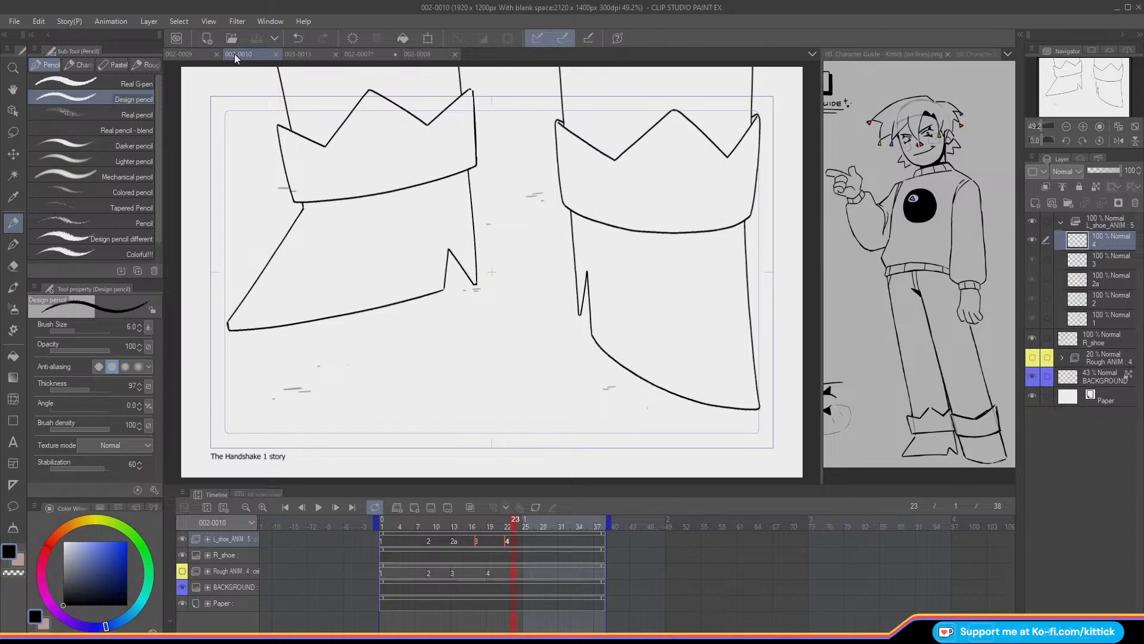
drag(514, 524, 382, 526)
click(319, 509)
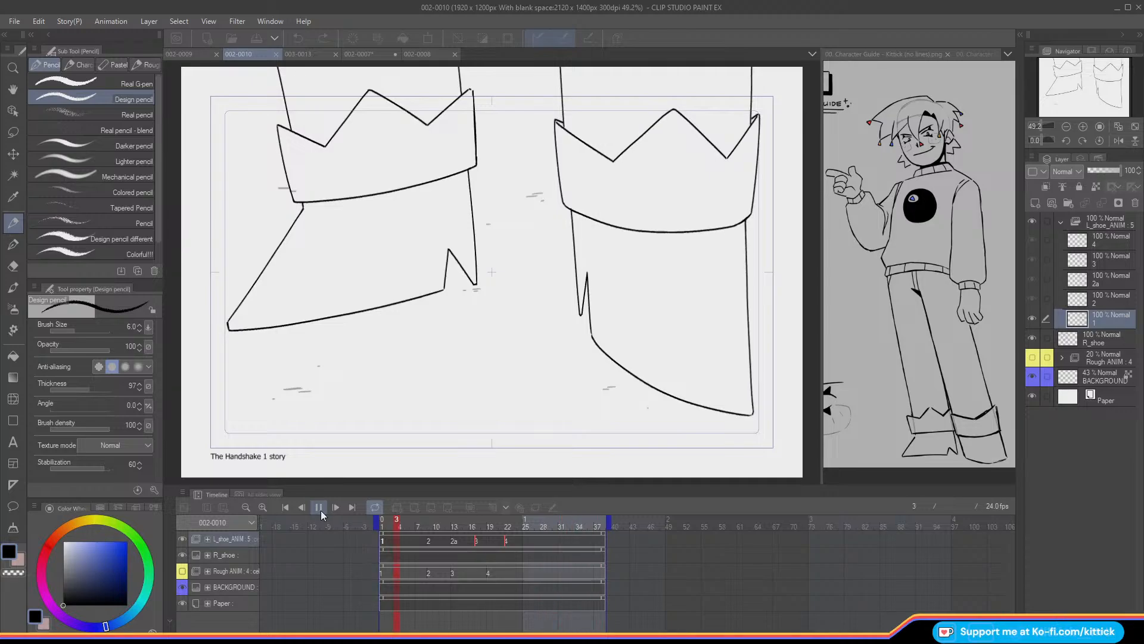
click(320, 507)
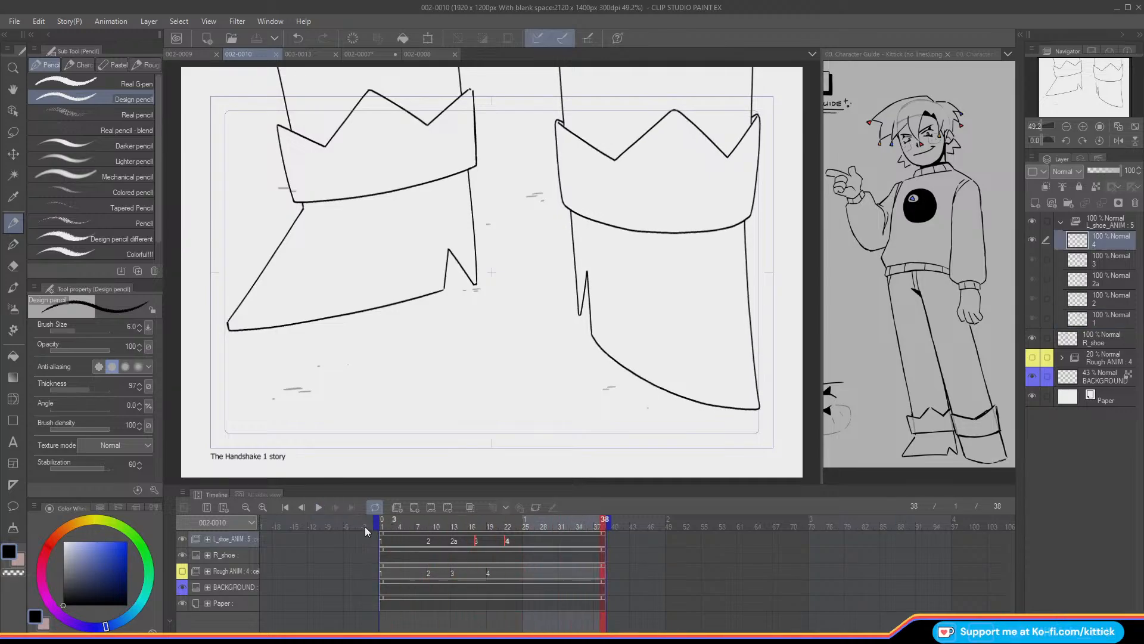
click(382, 527)
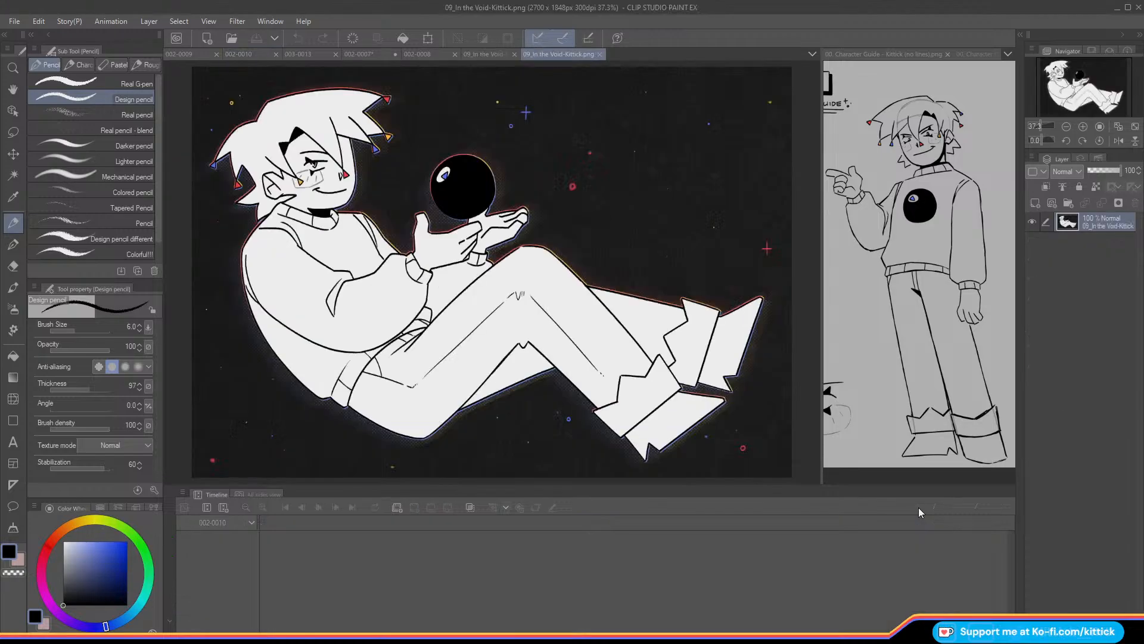
- Compare the poses and shoes in the two 09_In the Void illustrations by switching back and forth between them
click(485, 56)
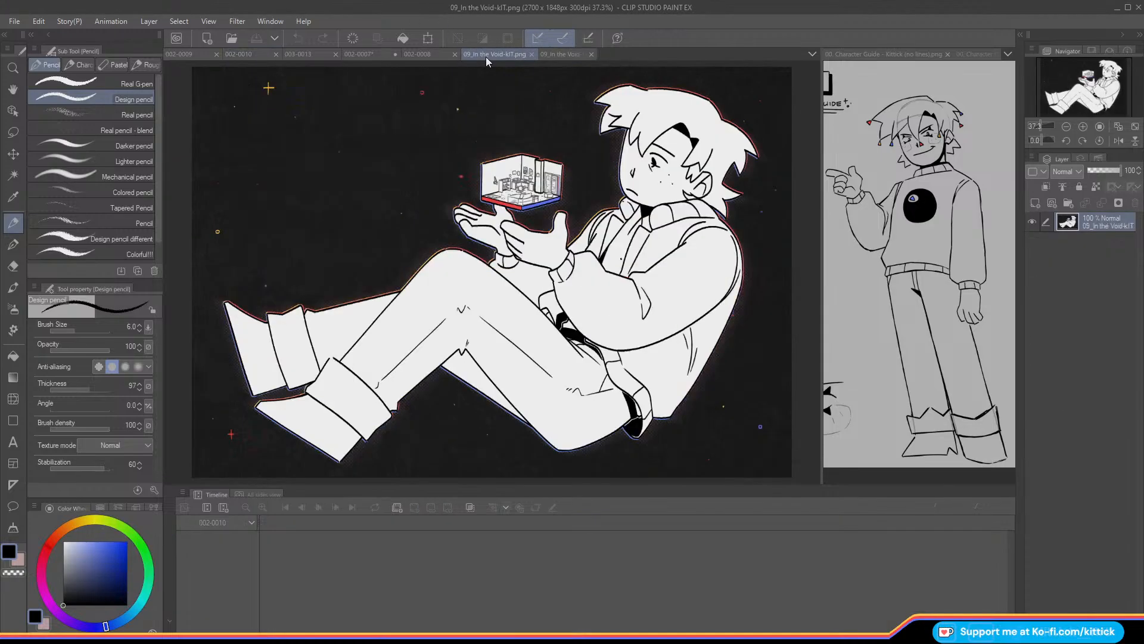
click(556, 58)
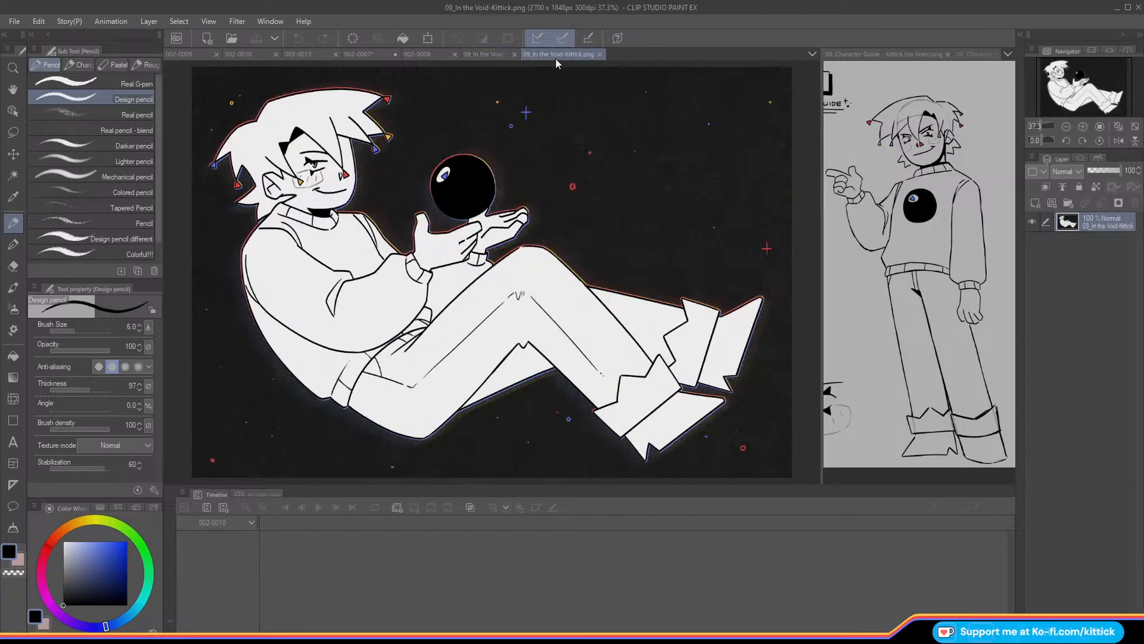
click(501, 52)
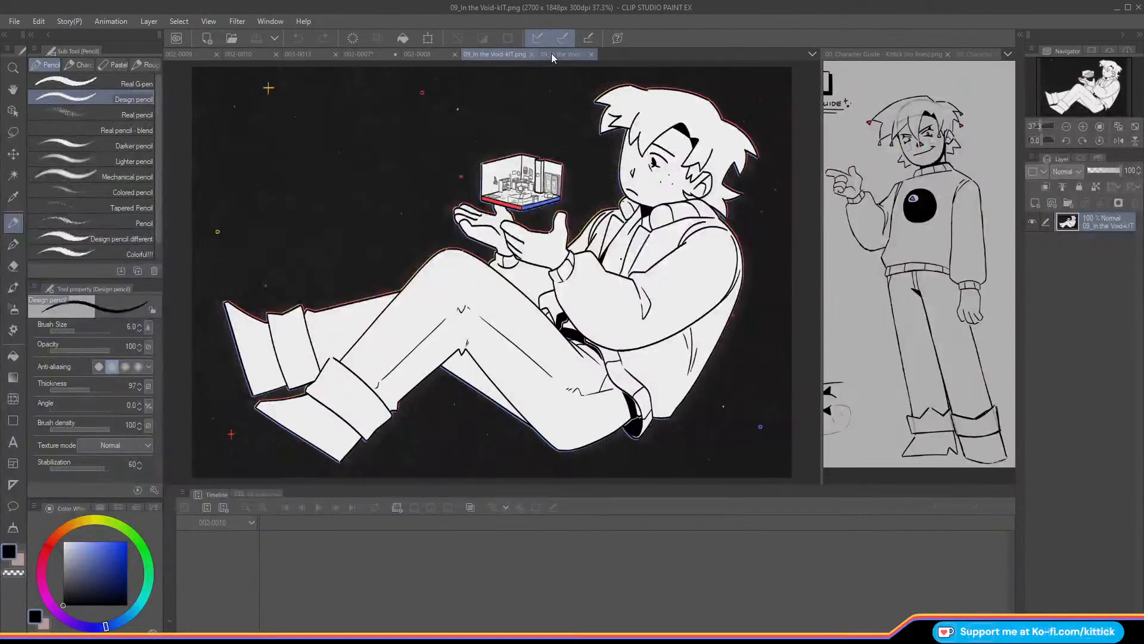
click(552, 53)
click(498, 54)
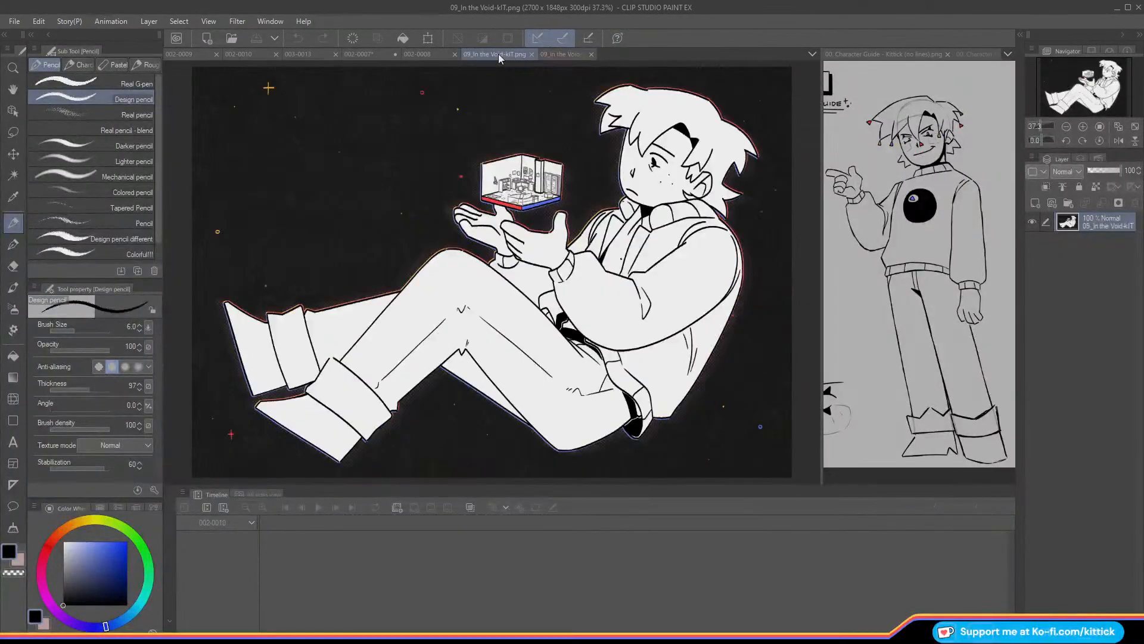
click(568, 54)
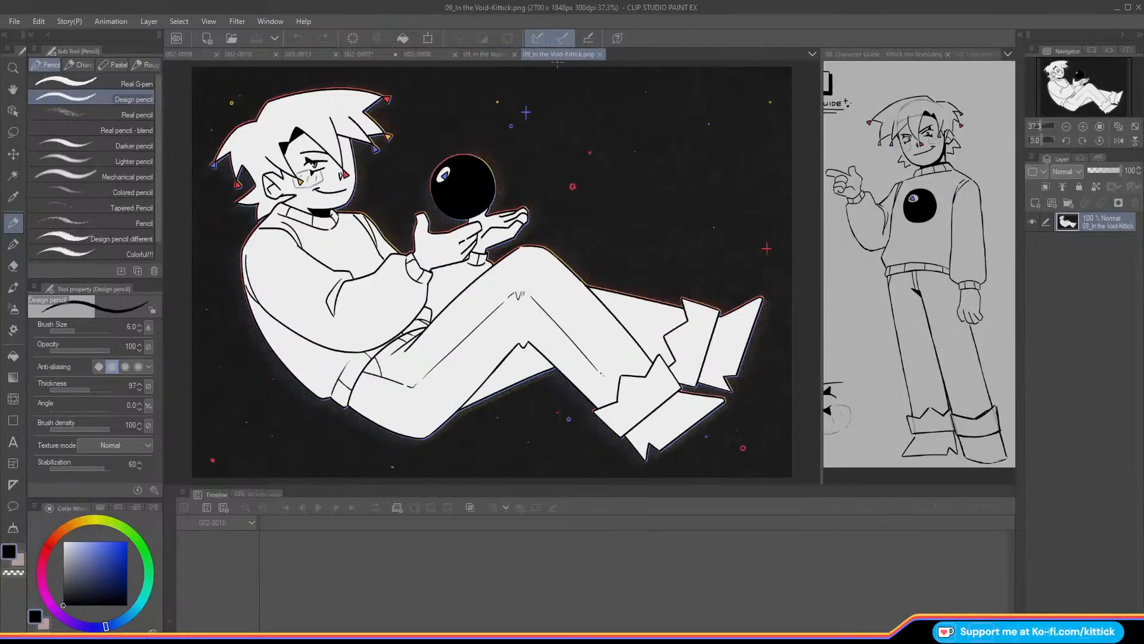
click(481, 52)
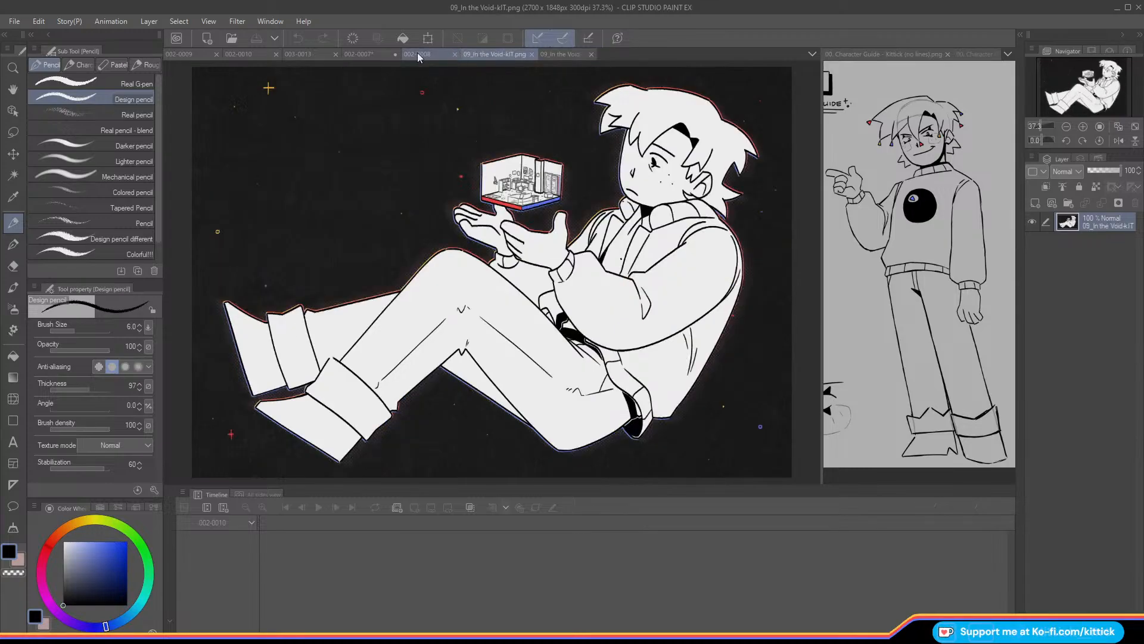
click(355, 53)
click(496, 54)
click(547, 54)
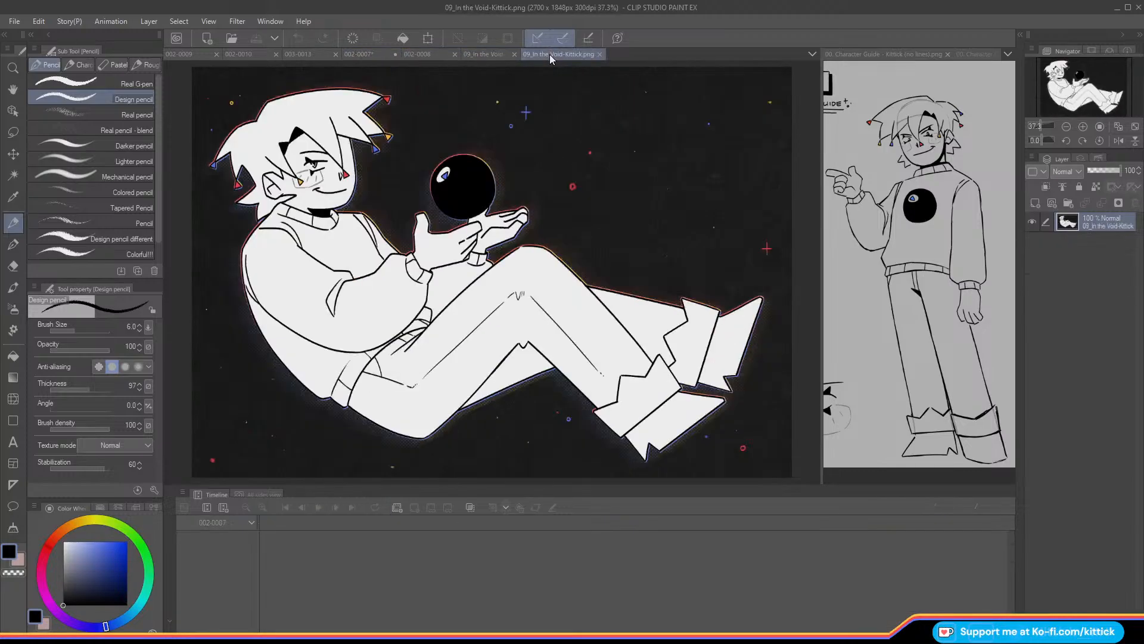
click(486, 55)
- Save the 002-0007 file and return to 002-0010 to play the shoe animation
click(379, 55)
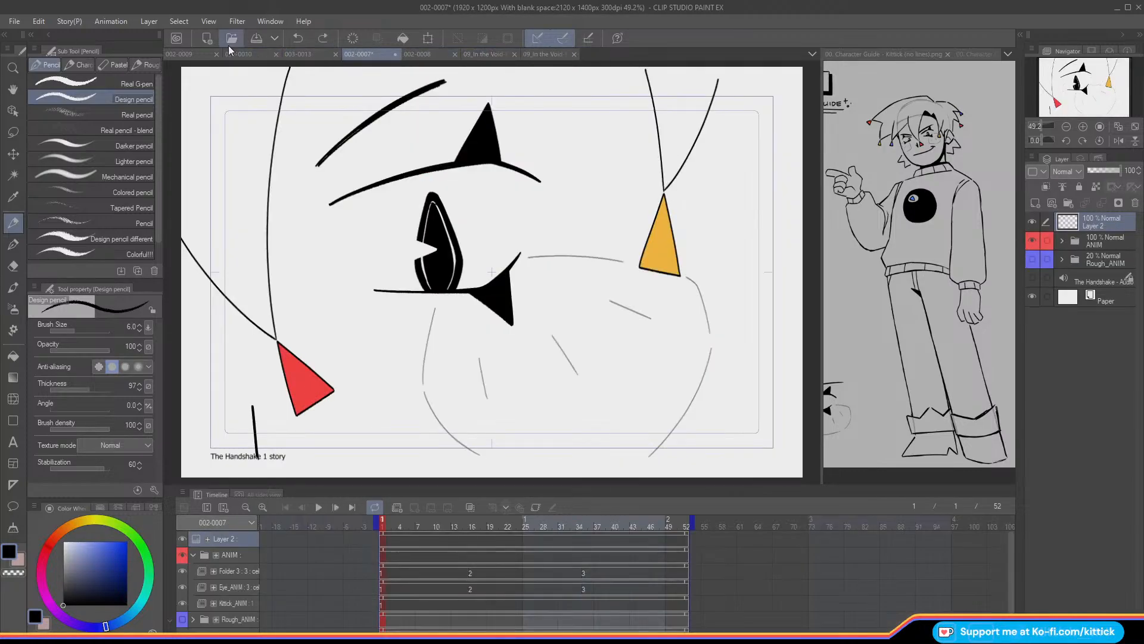
click(264, 43)
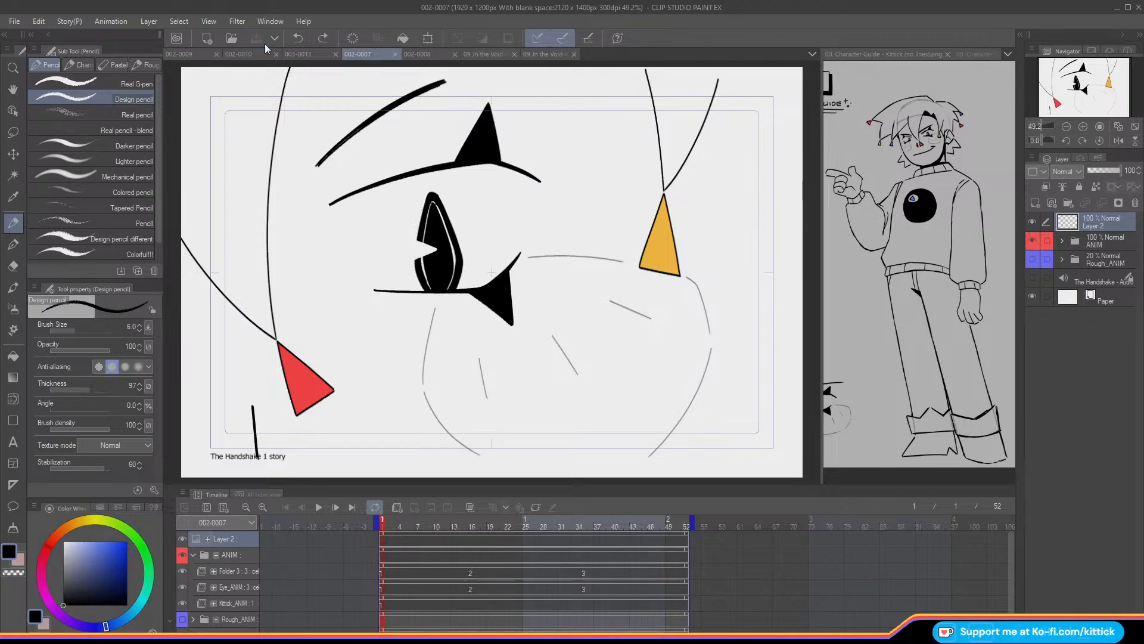
click(184, 55)
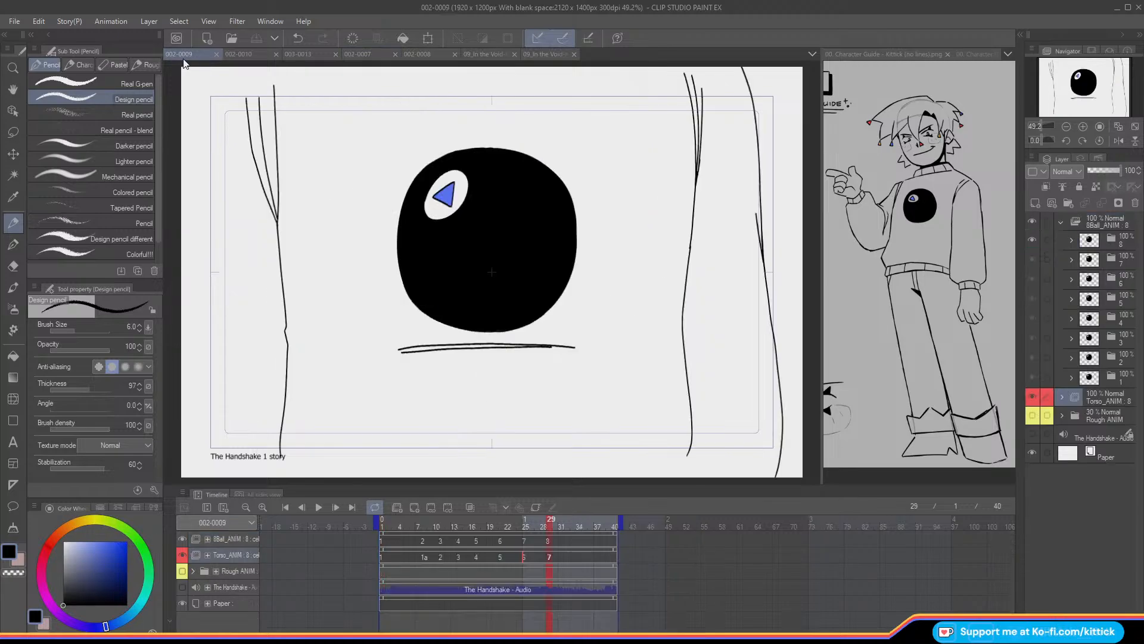
click(260, 57)
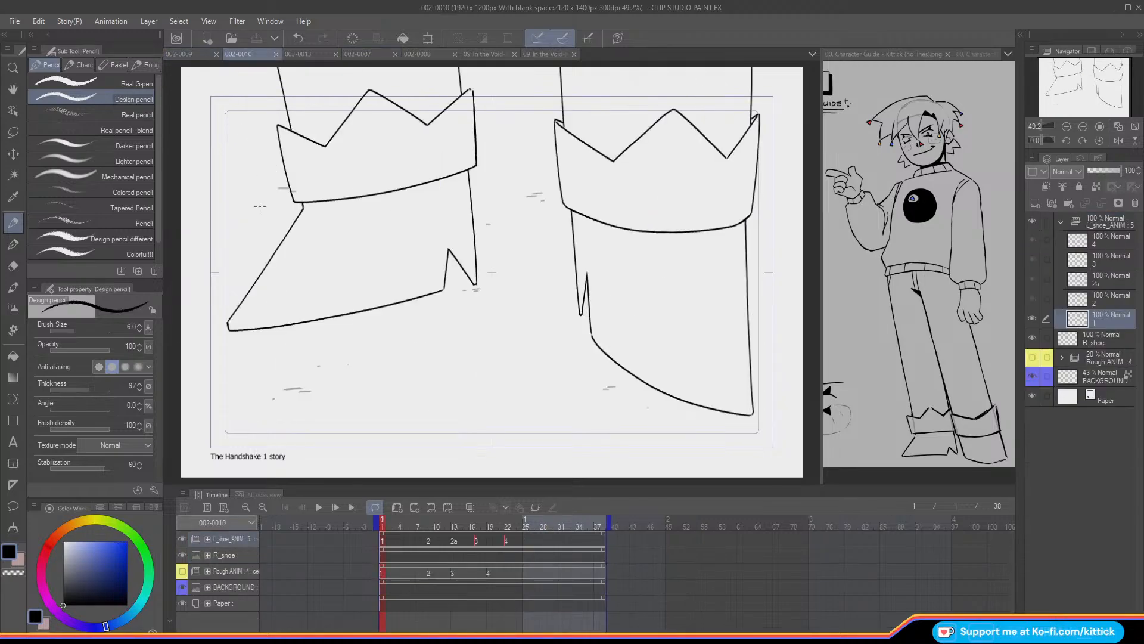
click(316, 506)
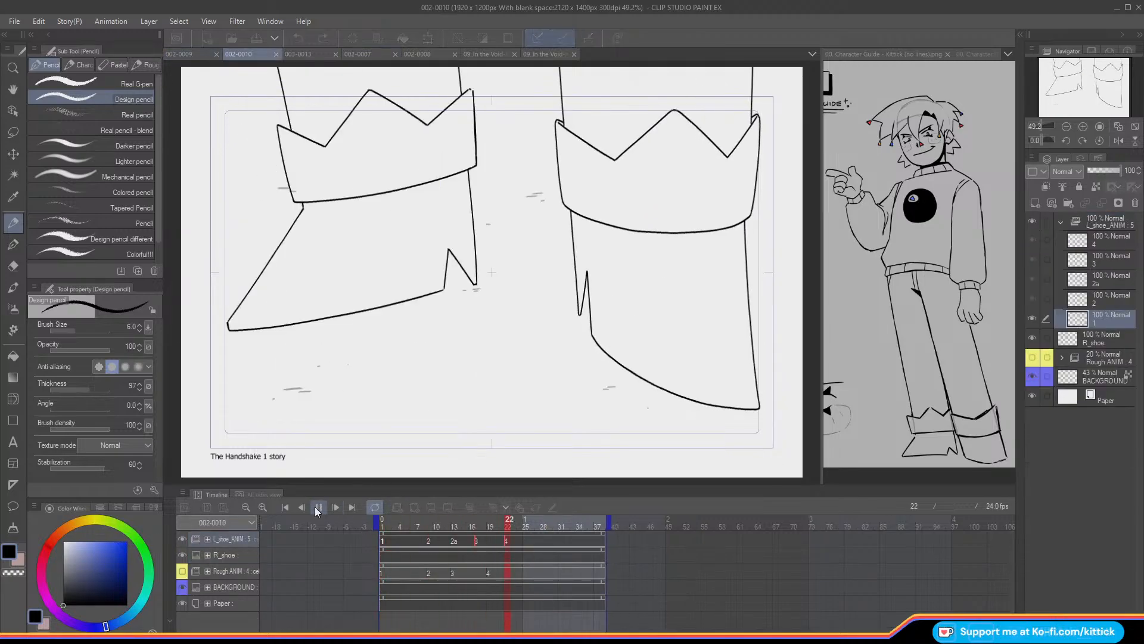
- Play the torso shot in 002-0009 and compare its motion with the shoe shot in 002-0010 by playing and scrubbing it
click(196, 59)
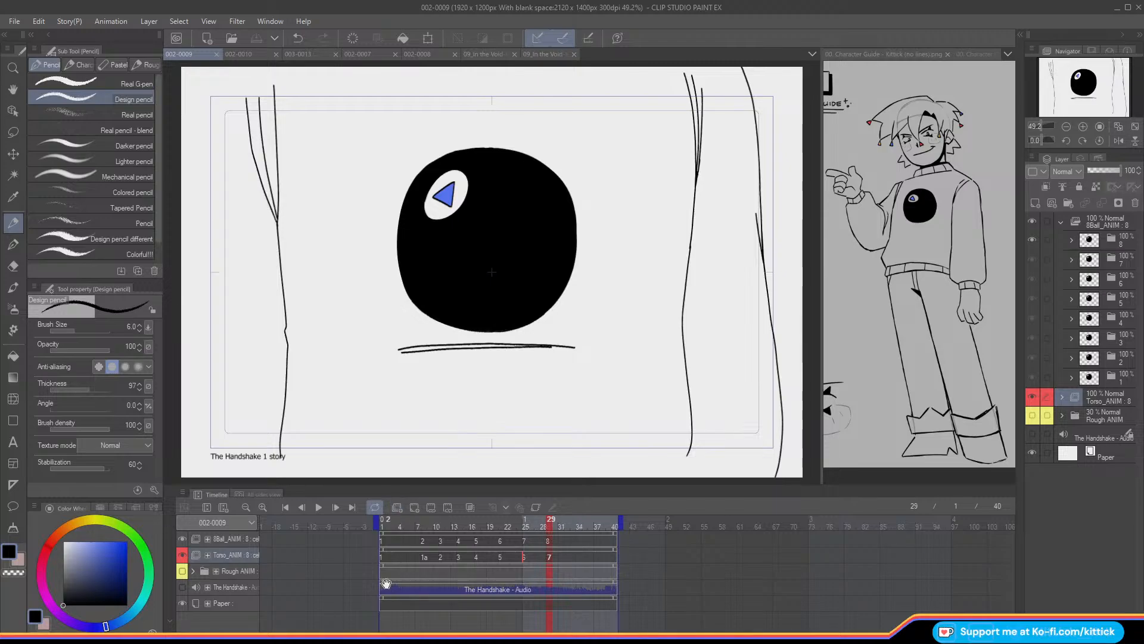
click(319, 508)
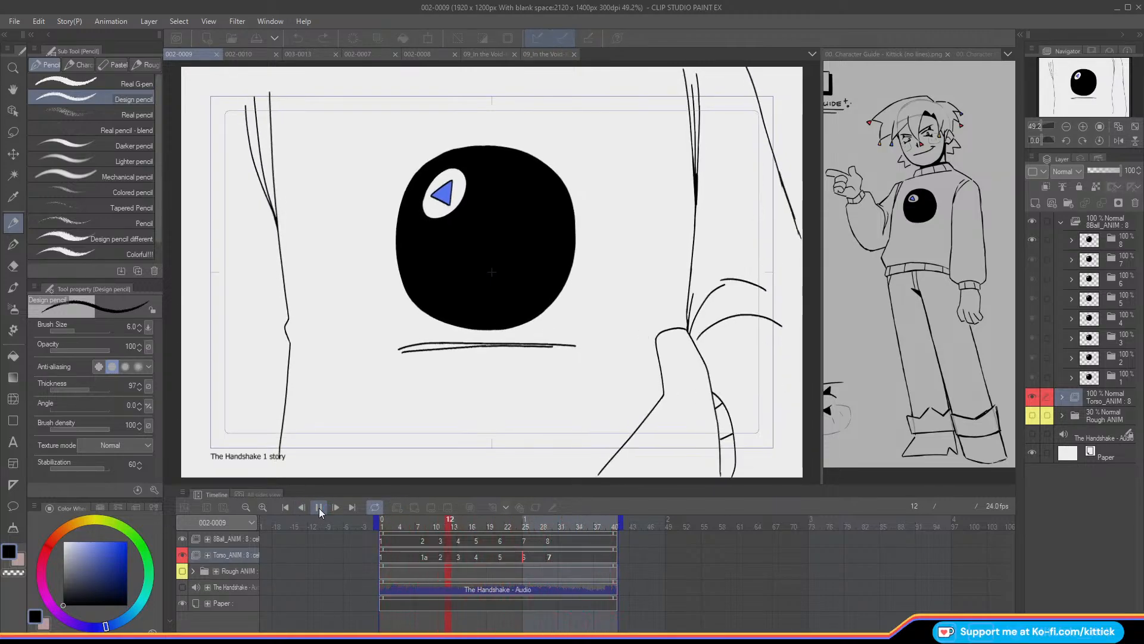
click(320, 507)
click(244, 55)
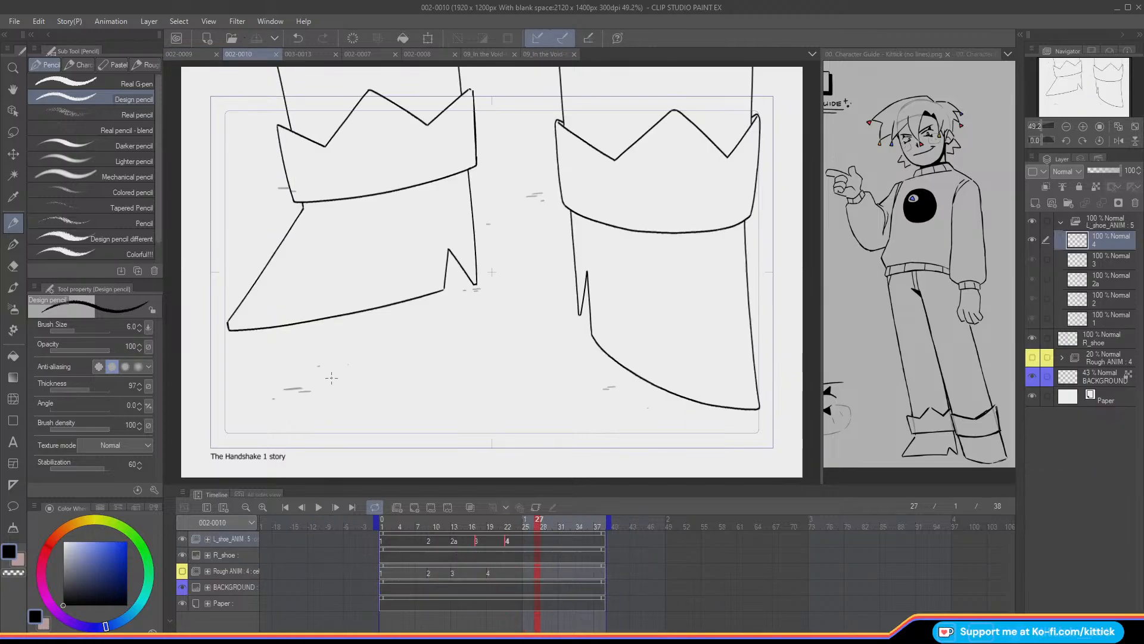
click(320, 505)
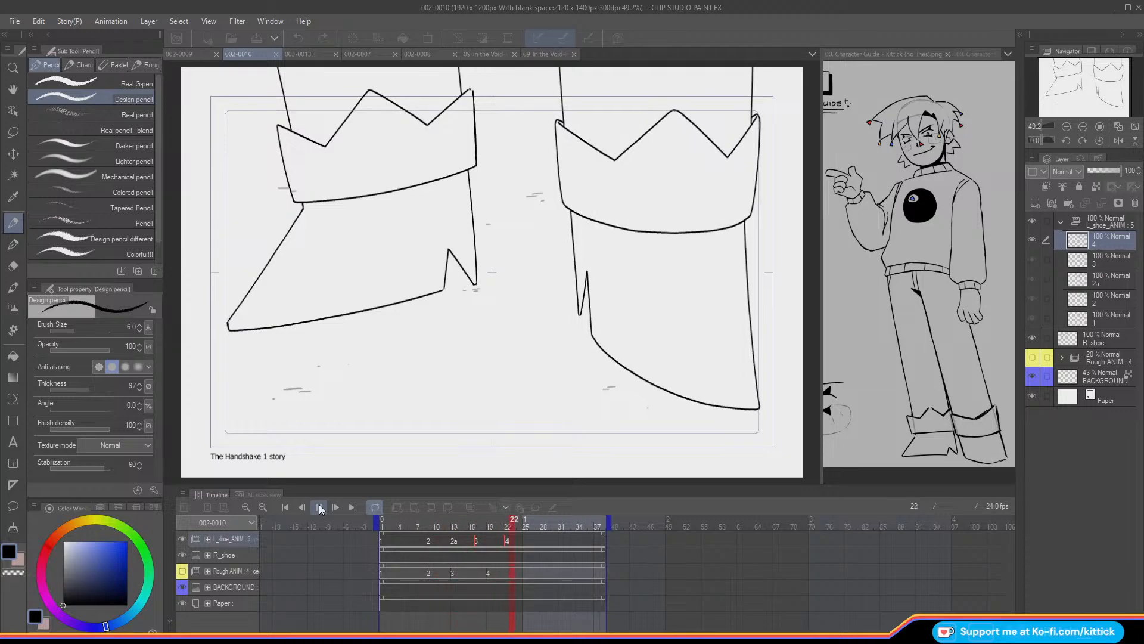
click(319, 507)
mouse_move(388, 526)
mouse_down()
mouse_move(587, 528)
mouse_move(388, 528)
mouse_move(400, 530)
mouse_up()
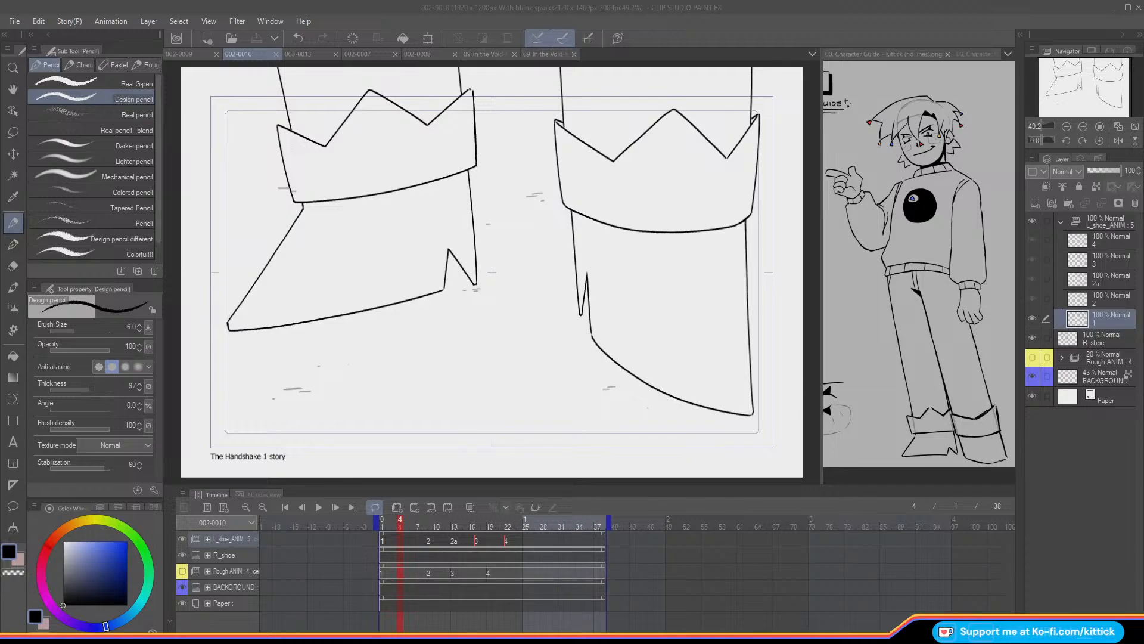
drag(421, 522, 531, 522)
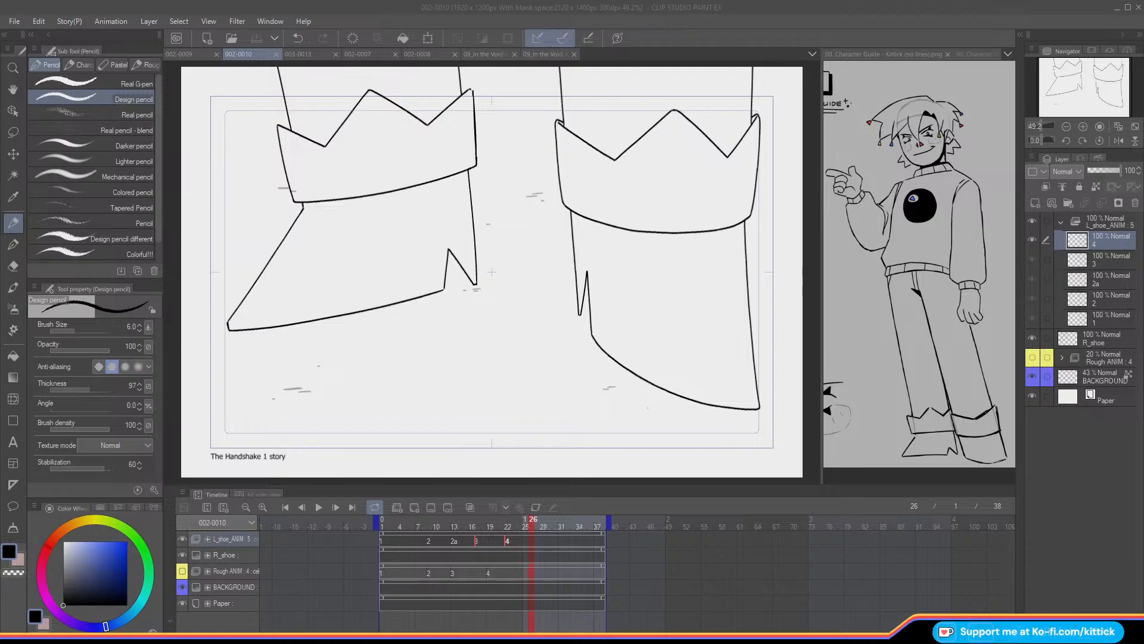
- Switch to the 003-0013 shelf shot, collapse its Rough ANIM folder and select the Foreground folder
click(296, 53)
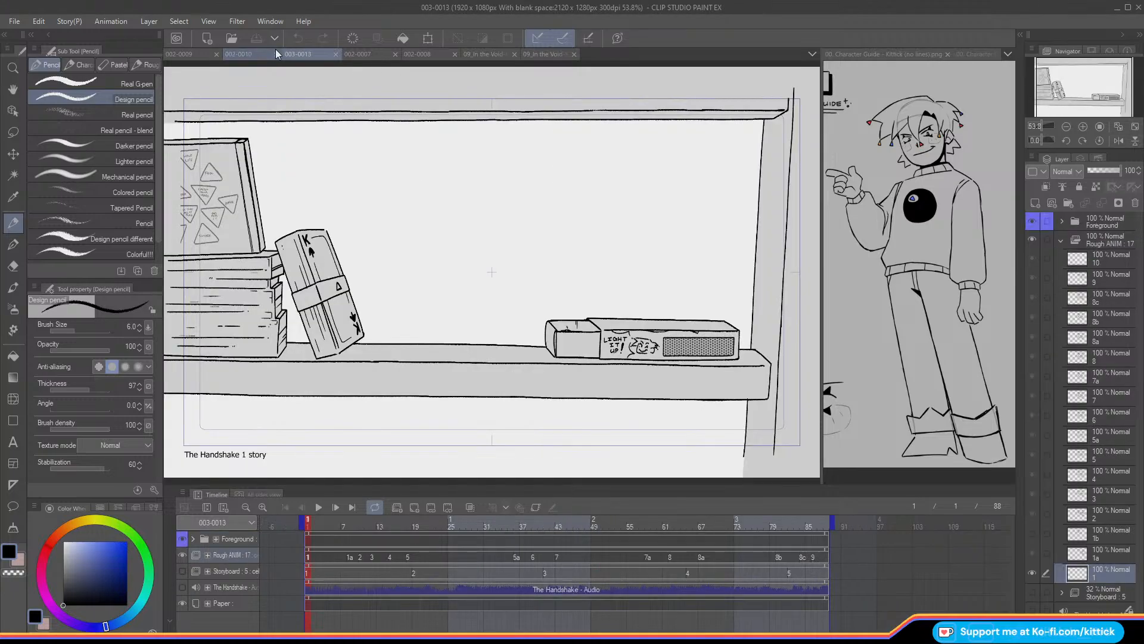
click(1068, 126)
click(1067, 126)
click(1061, 239)
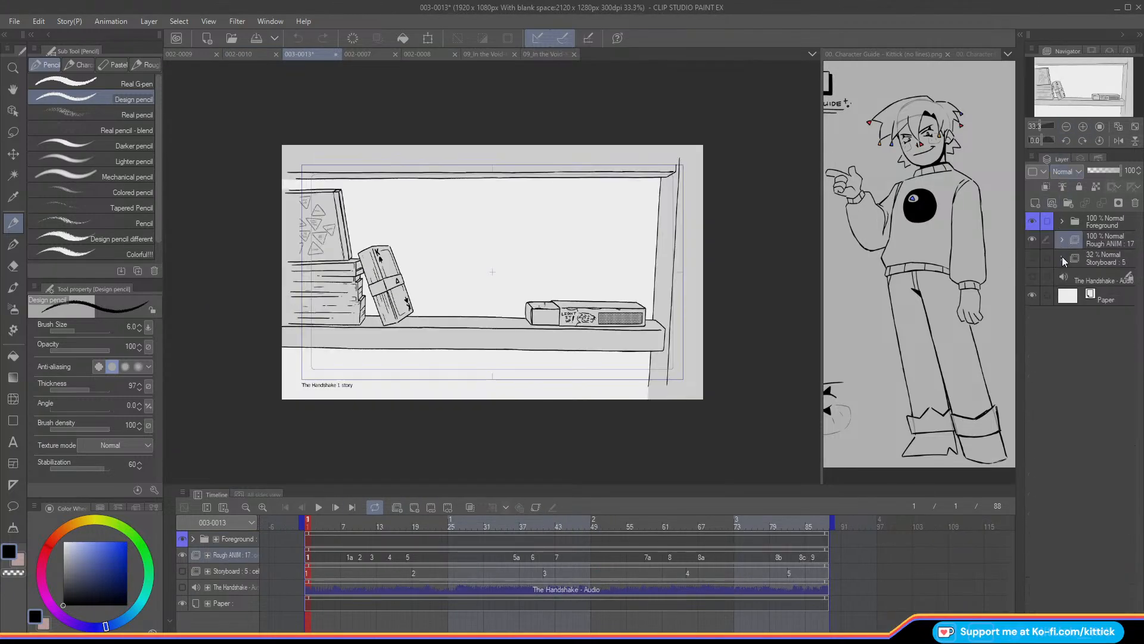
click(1083, 223)
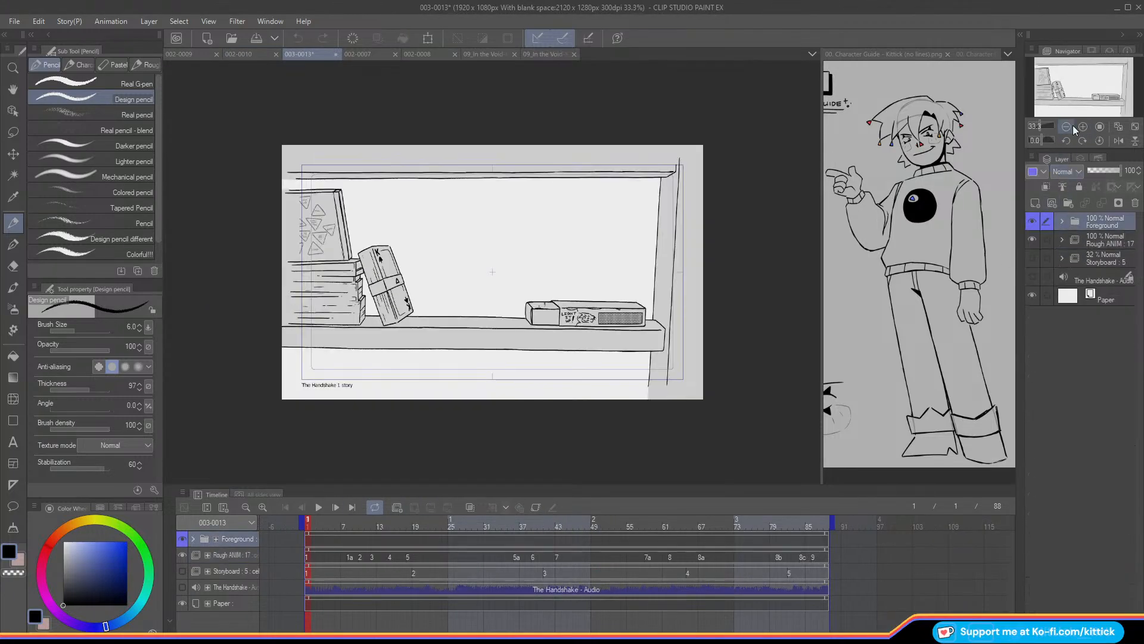
- Play the rough character animation in 003-0013 and scrub the timeline to frame 31
click(317, 509)
click(318, 508)
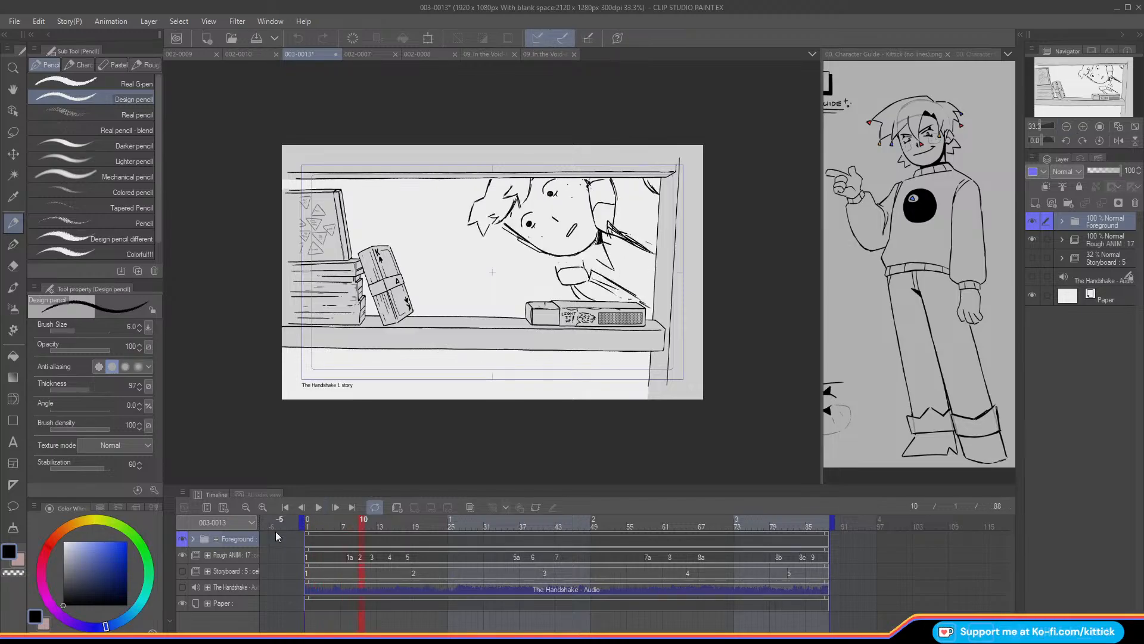
click(318, 507)
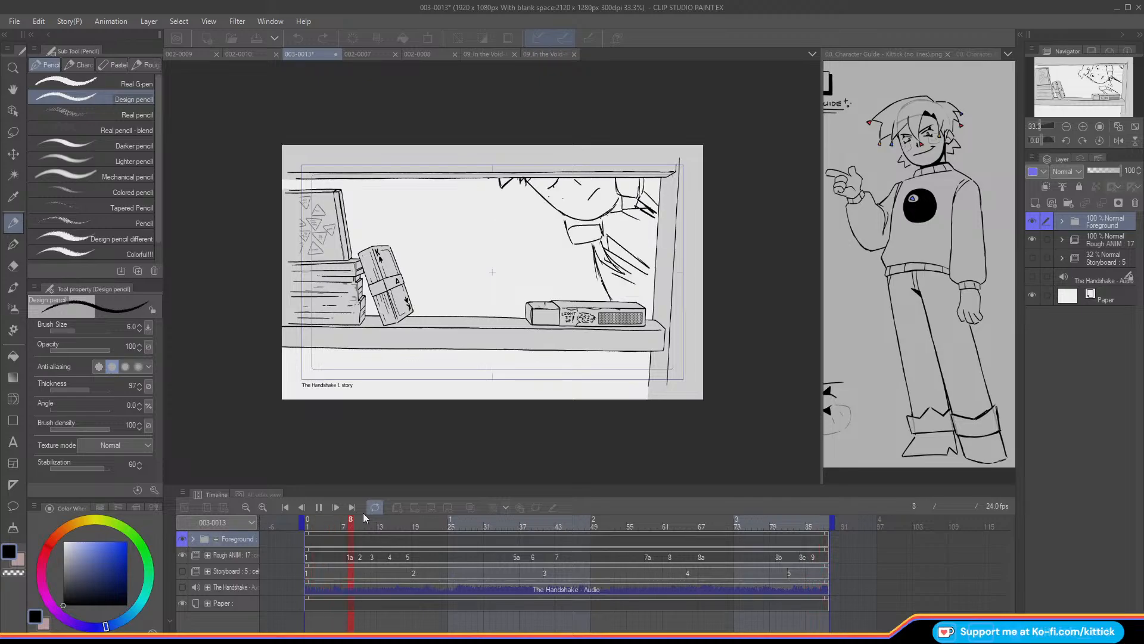
click(320, 507)
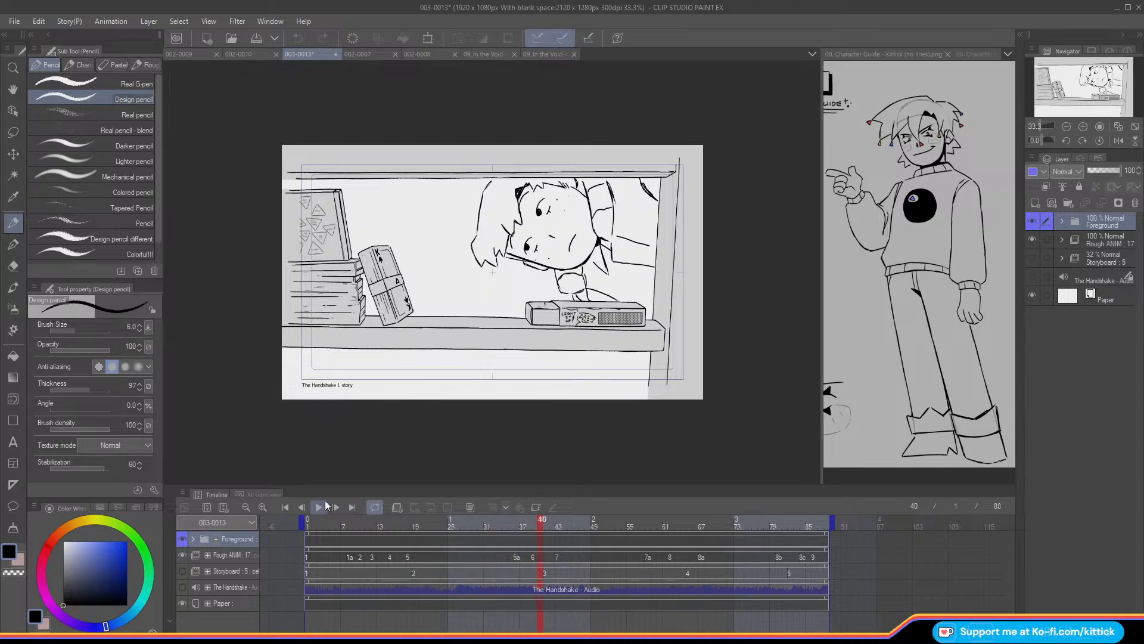
mouse_move(312, 525)
mouse_down()
mouse_move(664, 590)
mouse_move(368, 577)
mouse_move(502, 591)
mouse_move(495, 565)
mouse_up()
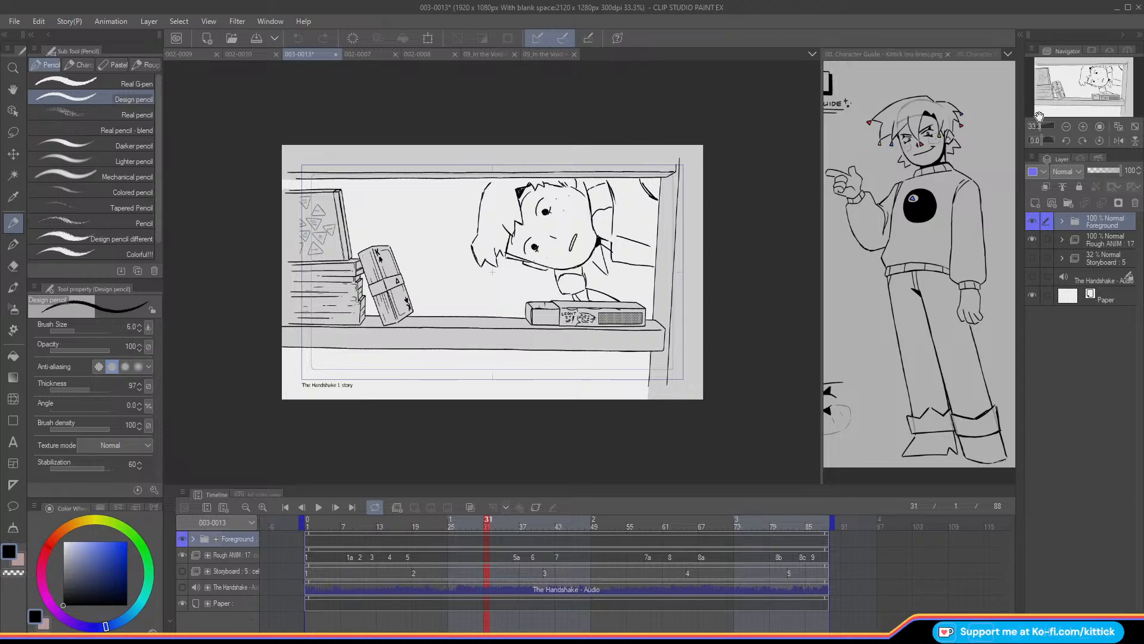
- Scale the whole Rough ANIM folder up to 108 percent, keeping its aspect ratio, and apply the transformation
click(1083, 126)
drag(1077, 80, 1089, 73)
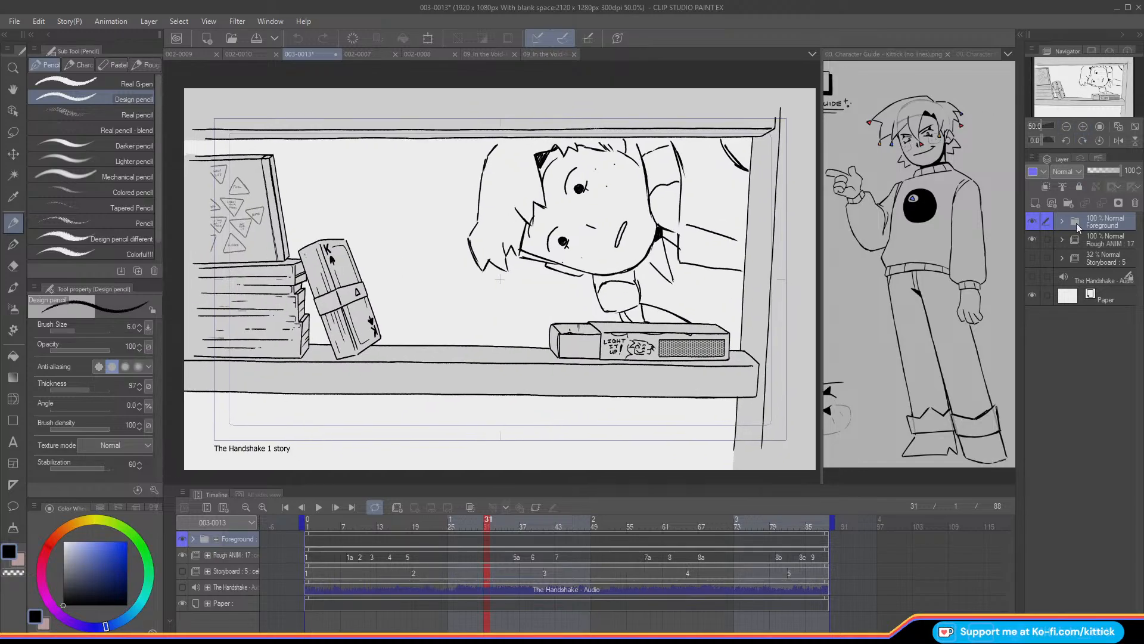
click(1085, 238)
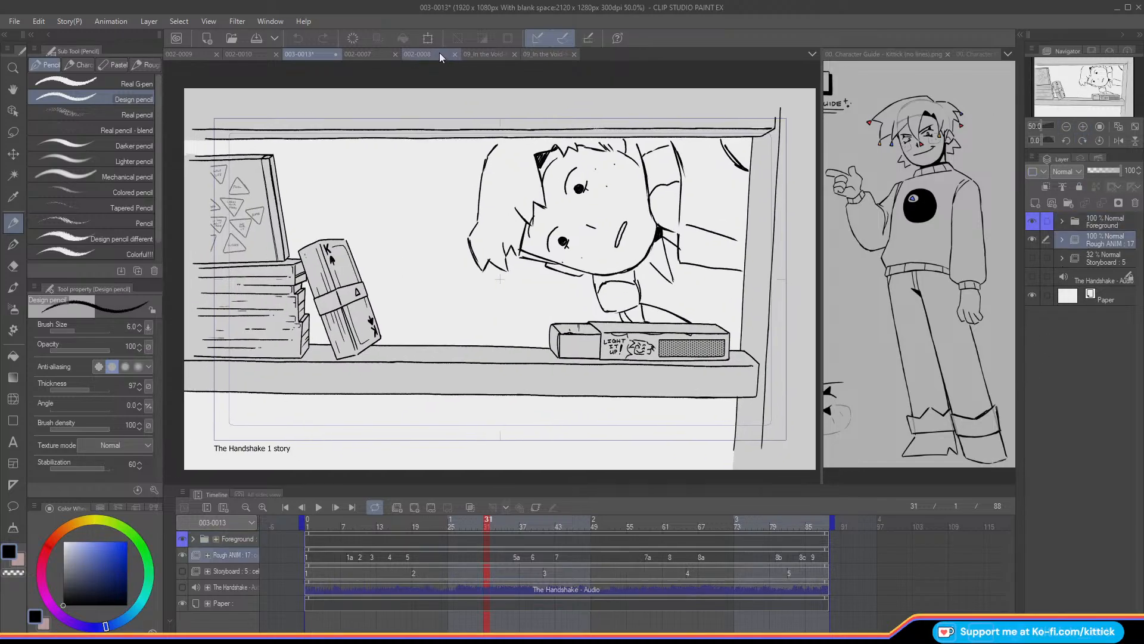
click(419, 38)
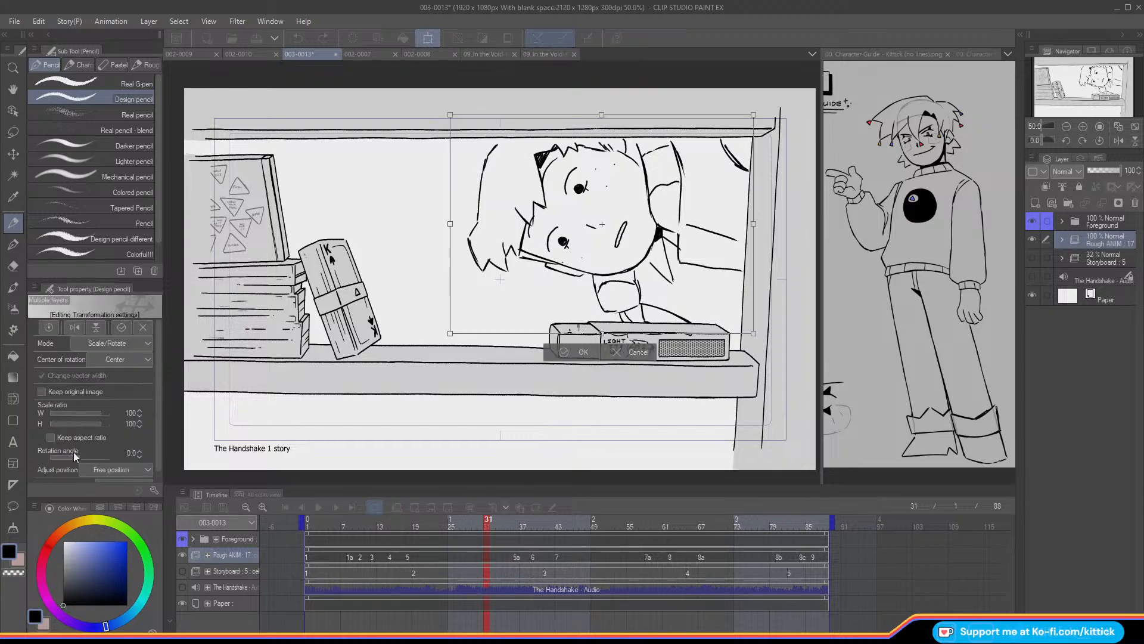
drag(449, 334, 444, 350)
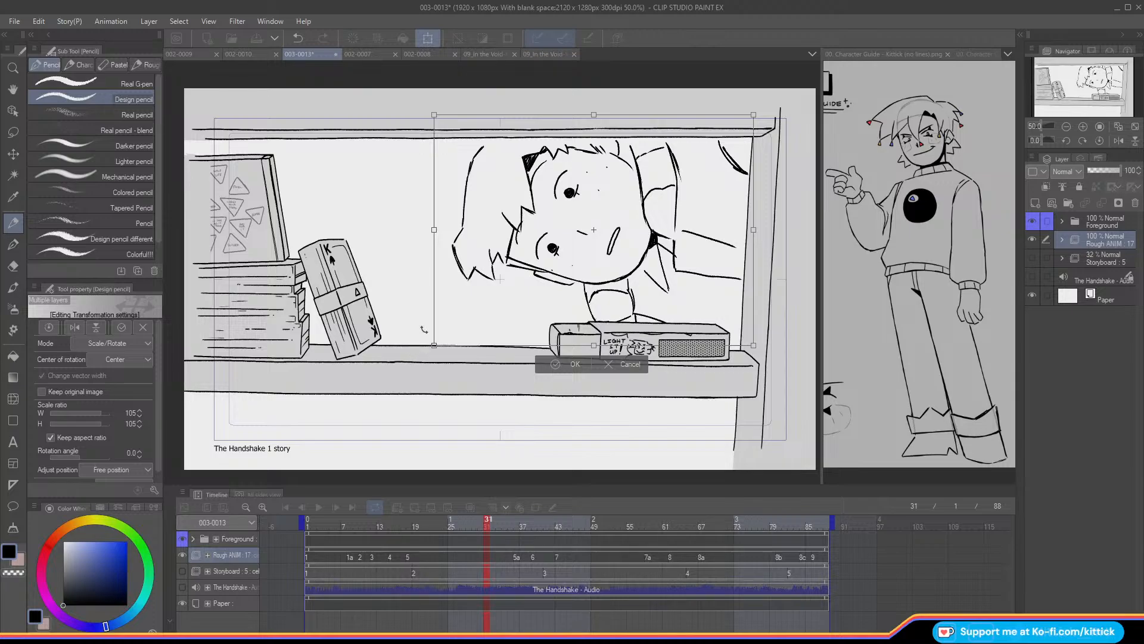
drag(753, 113, 761, 109)
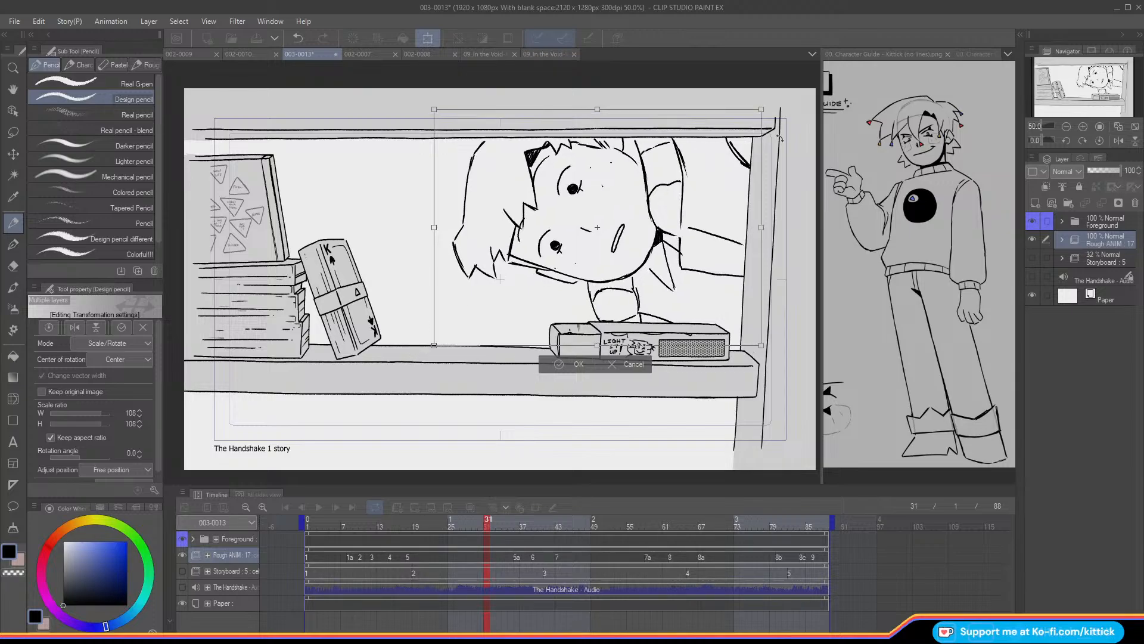
click(559, 366)
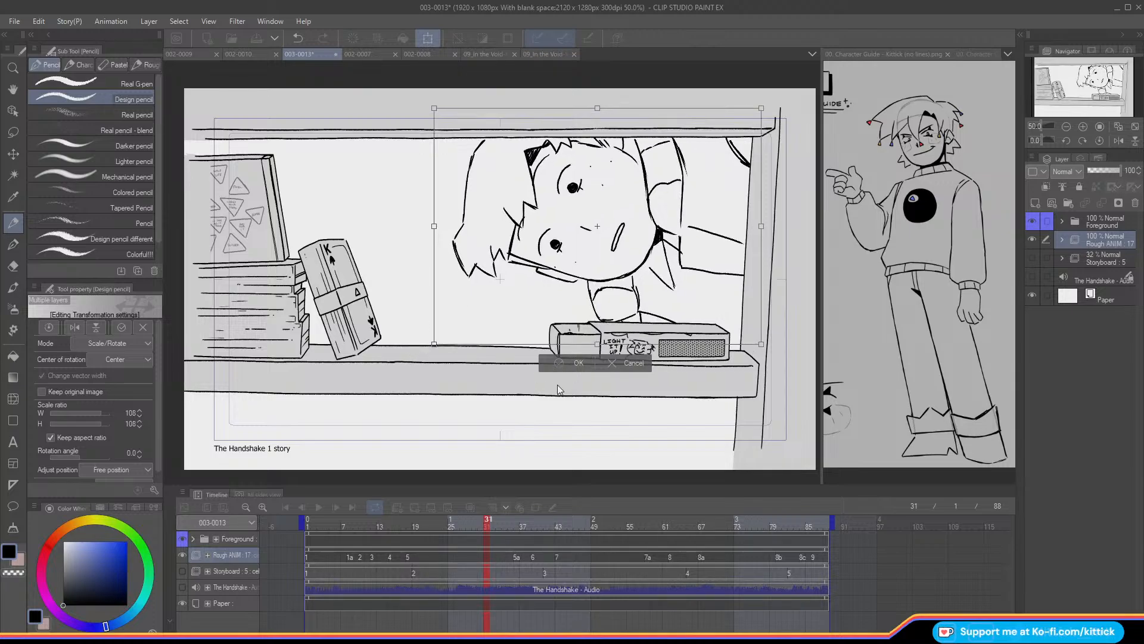
click(1120, 126)
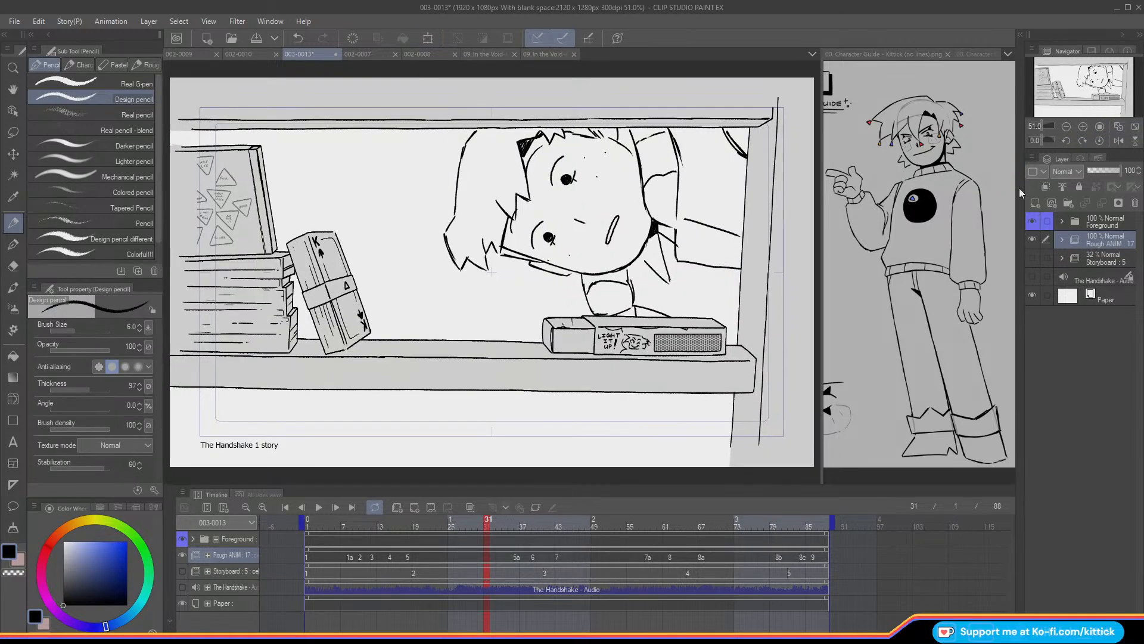
scroll(1058, 113, down, 1)
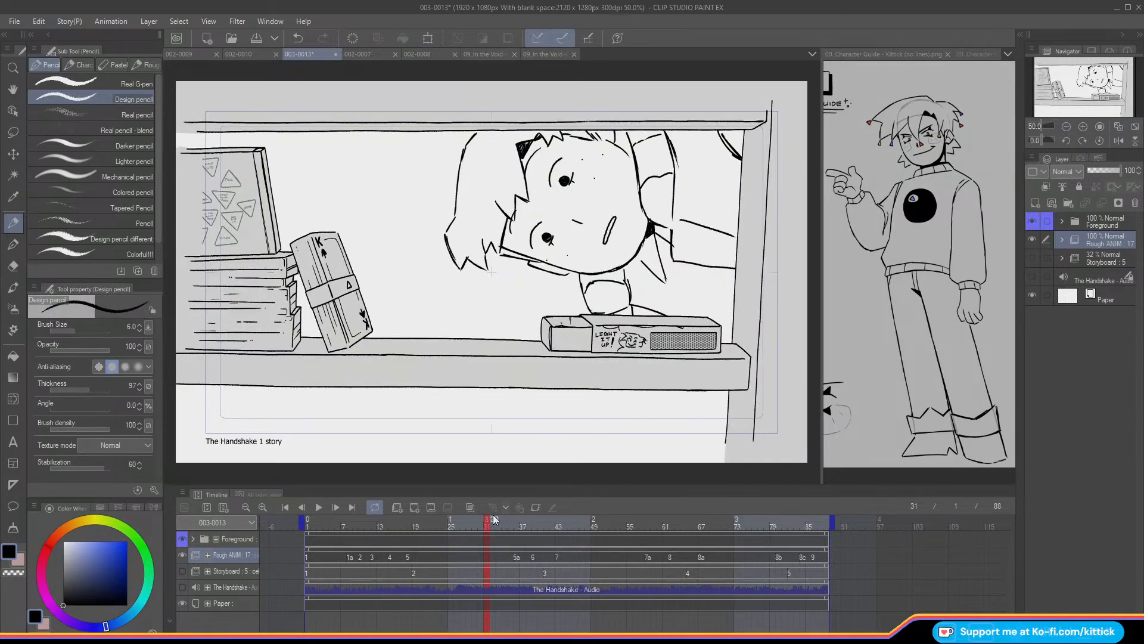
- Display the Kit (no lines) character guide as reference, scrub through the 003-0013 animation and return to frame 1
click(966, 54)
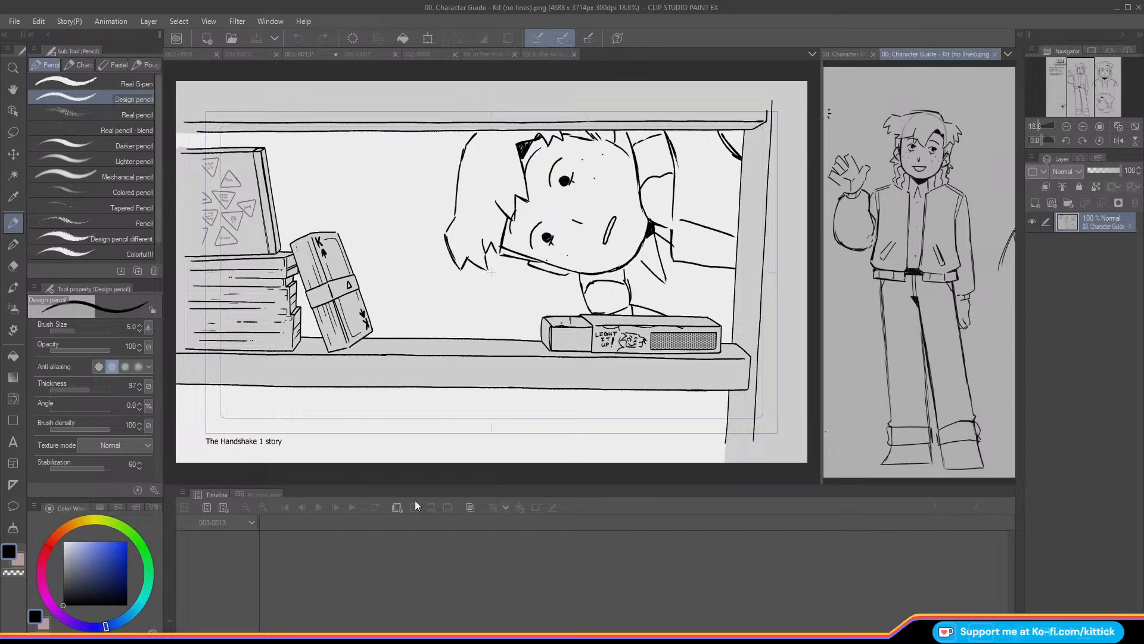
click(316, 472)
mouse_move(377, 521)
mouse_down()
mouse_move(309, 534)
mouse_move(420, 531)
mouse_move(585, 556)
mouse_move(732, 602)
mouse_move(805, 596)
mouse_move(764, 606)
mouse_up()
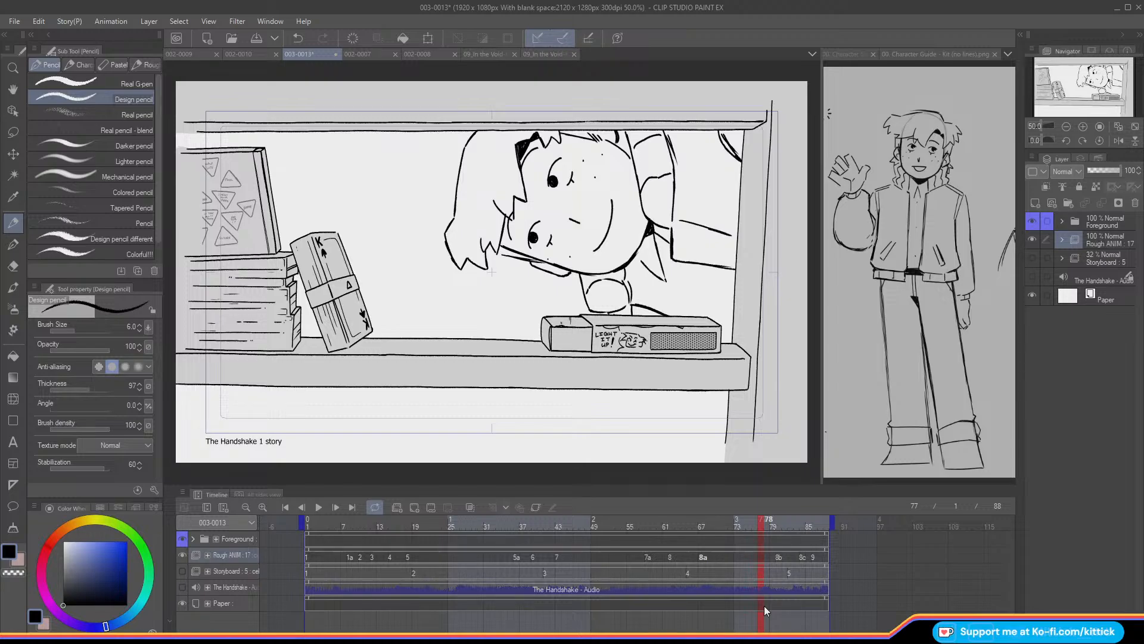
drag(442, 526, 259, 528)
- Lower the Rough ANIM folder's opacity to 36 percent and mark it with a yellow palette colour
click(1098, 240)
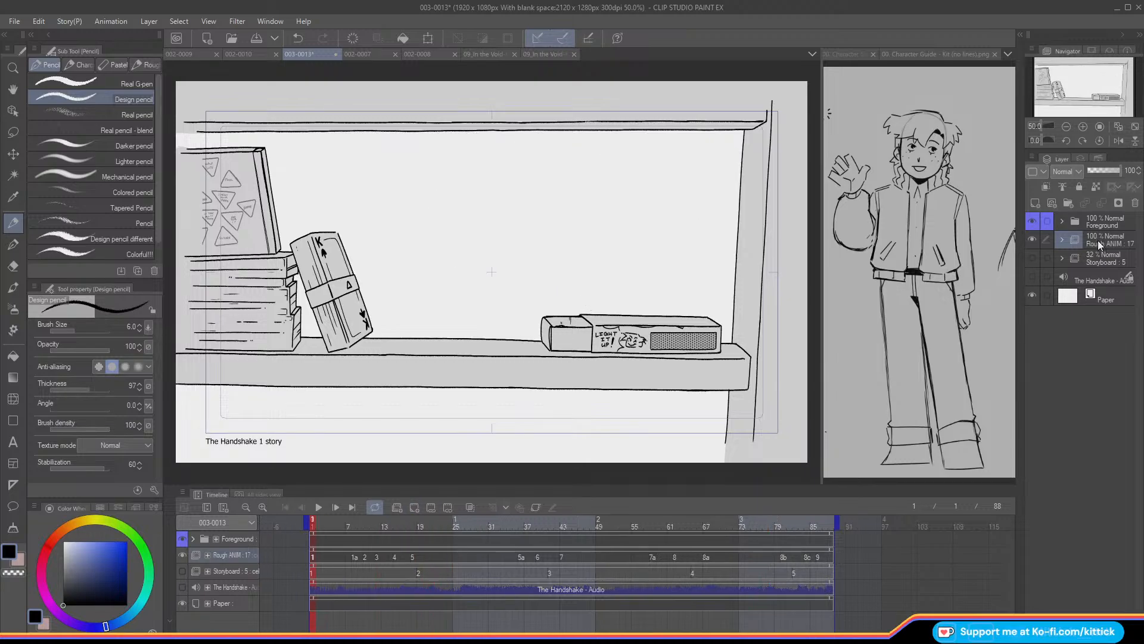
click(1099, 172)
drag(314, 522, 275, 547)
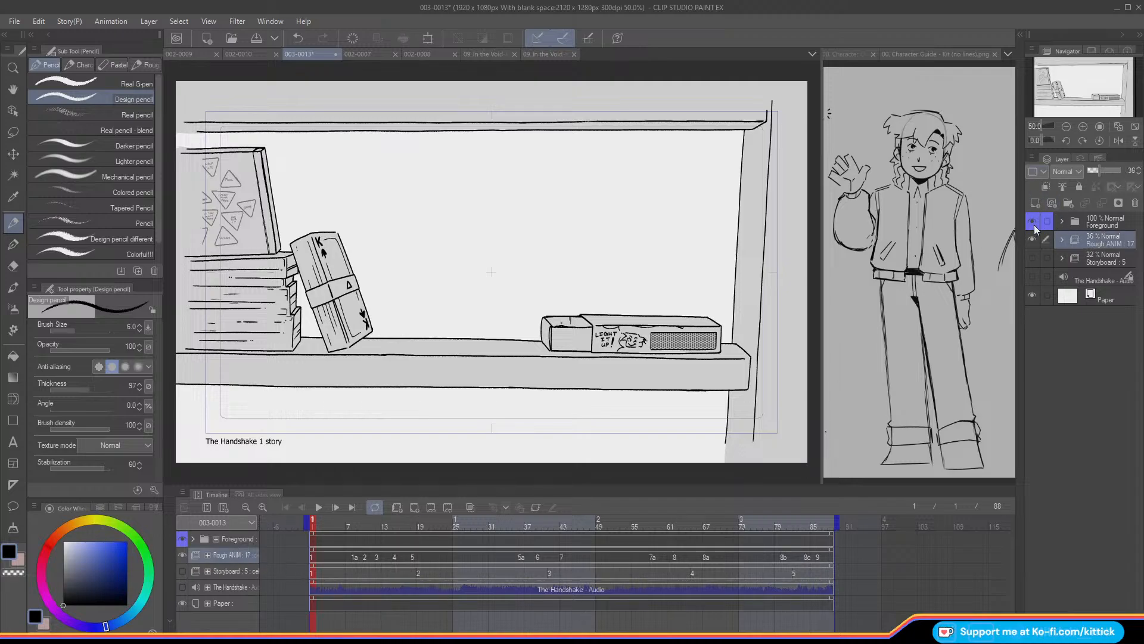
click(1040, 240)
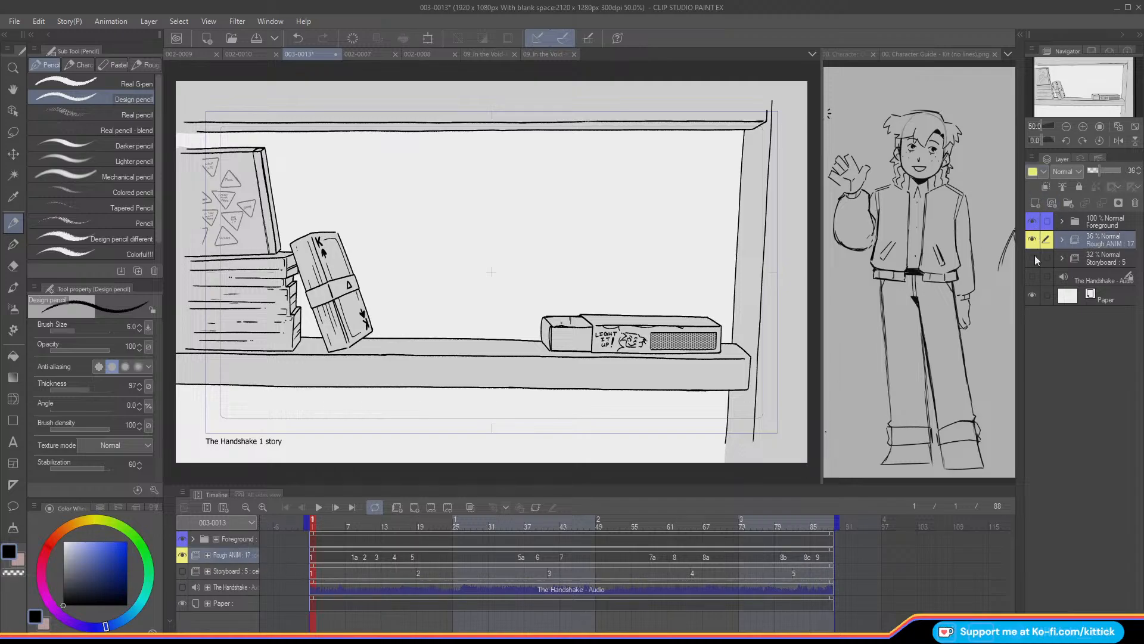
- Create a new animation folder above Rough ANIM and add its first blank cel at frame 1
click(317, 527)
click(297, 521)
click(396, 507)
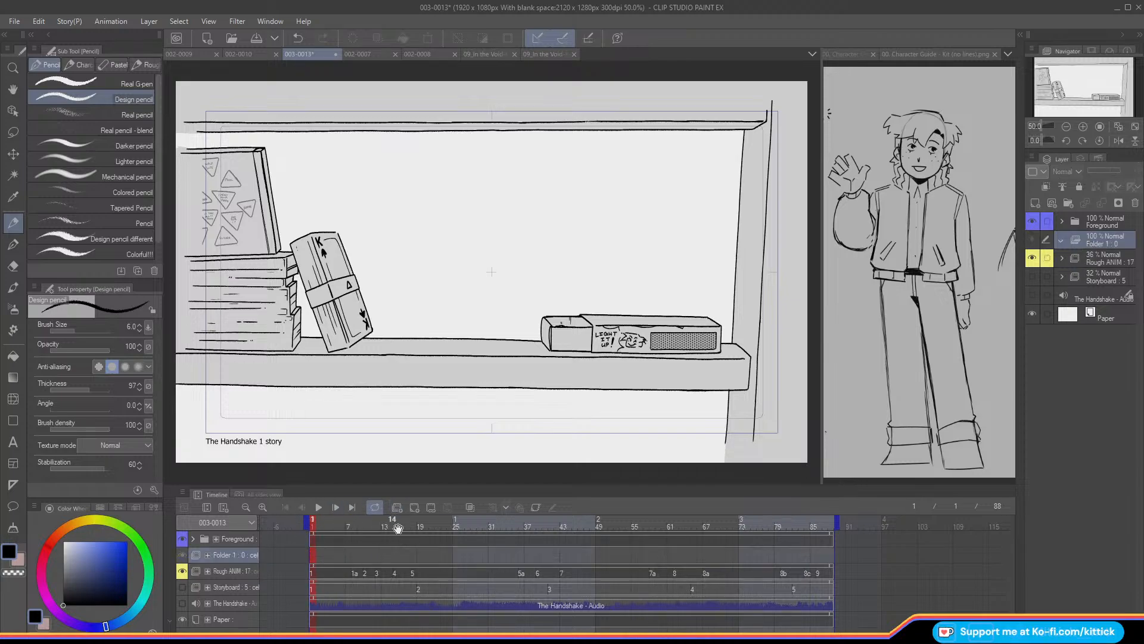
click(414, 507)
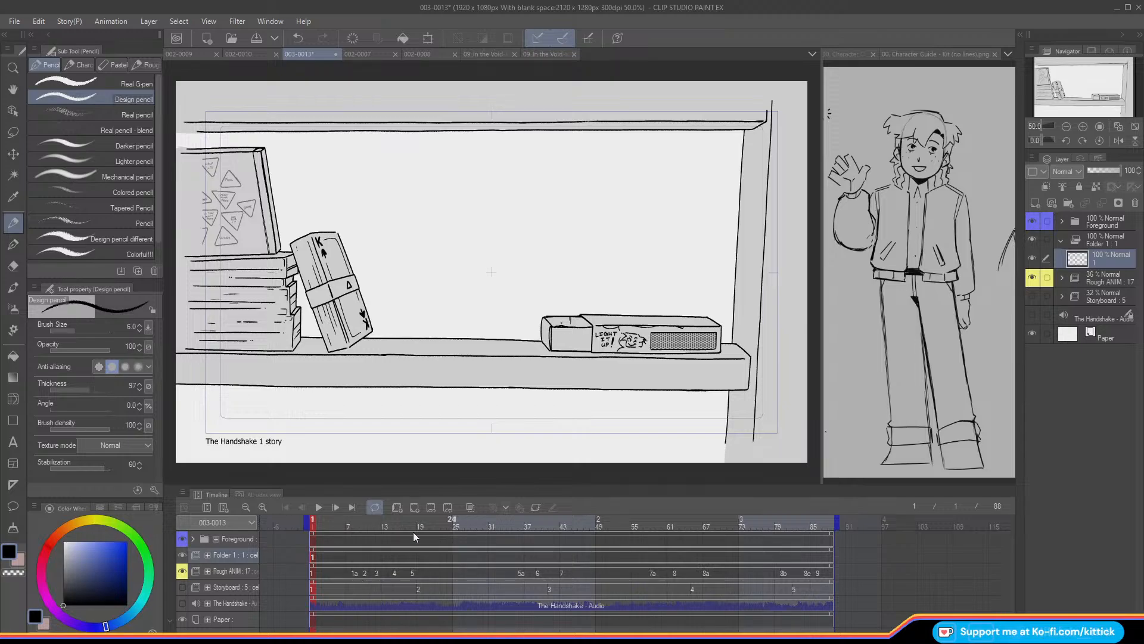
mouse_move(320, 524)
mouse_down()
mouse_move(434, 542)
mouse_move(299, 552)
mouse_move(268, 536)
mouse_up()
- Move the start of the new folder's cel 1 to frame 8, in line with rough cel 1a
click(1083, 127)
drag(1064, 77, 1086, 78)
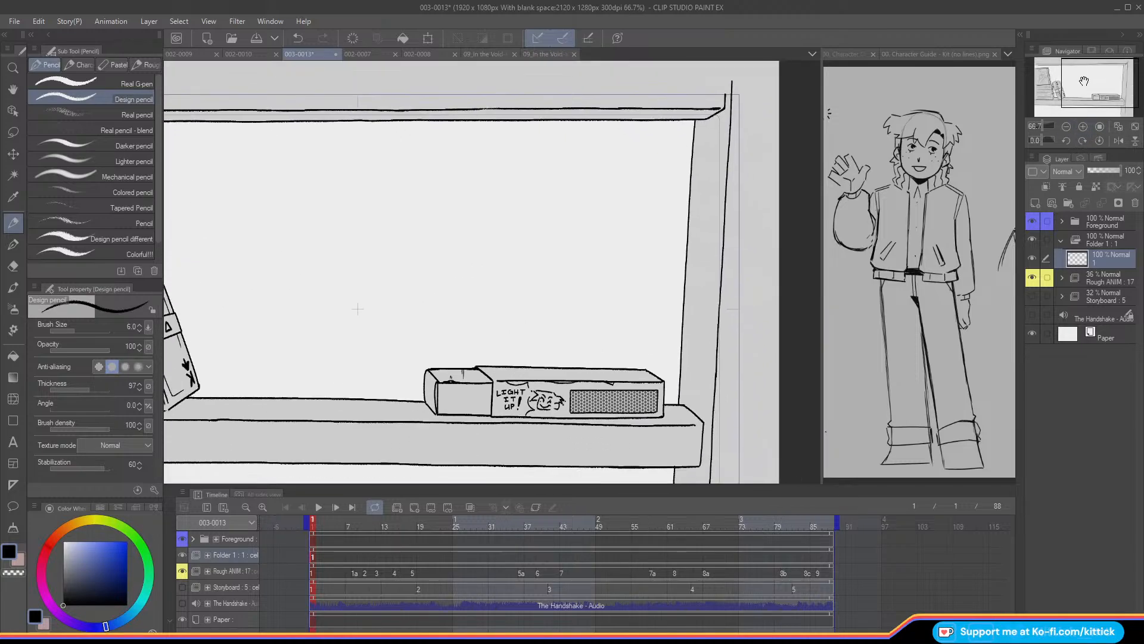
click(182, 555)
click(182, 555)
mouse_move(320, 529)
mouse_down()
mouse_move(354, 535)
mouse_move(342, 545)
mouse_move(352, 559)
mouse_up()
click(352, 601)
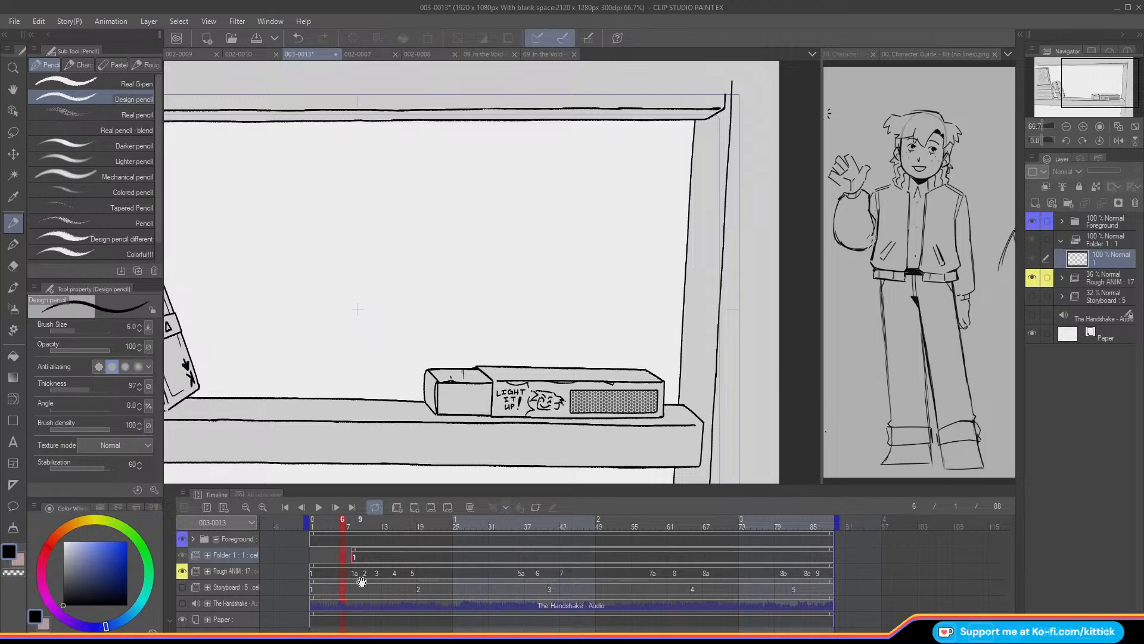
- Rotate the canvas view to 45 degrees at frame 8 and set the Design pencil's brush size to 5
click(1083, 140)
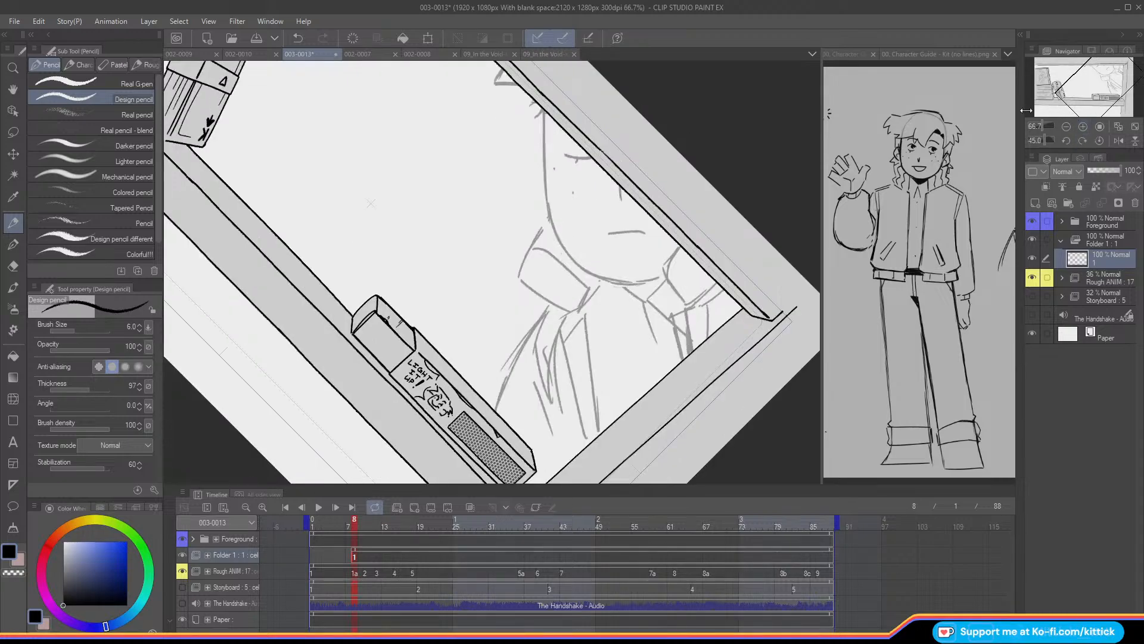
click(138, 330)
mouse_move(560, 229)
mouse_down()
mouse_move(602, 253)
mouse_move(560, 226)
mouse_up()
mouse_move(575, 262)
mouse_down()
mouse_move(611, 285)
mouse_move(557, 253)
mouse_move(595, 310)
mouse_up()
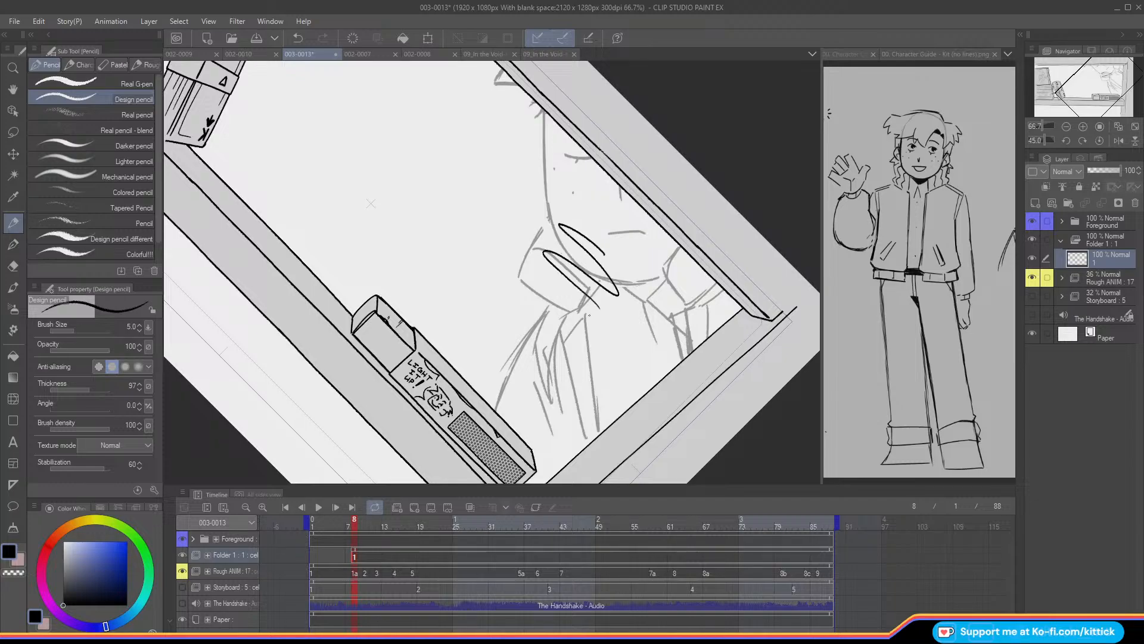
key(ctrl+z)
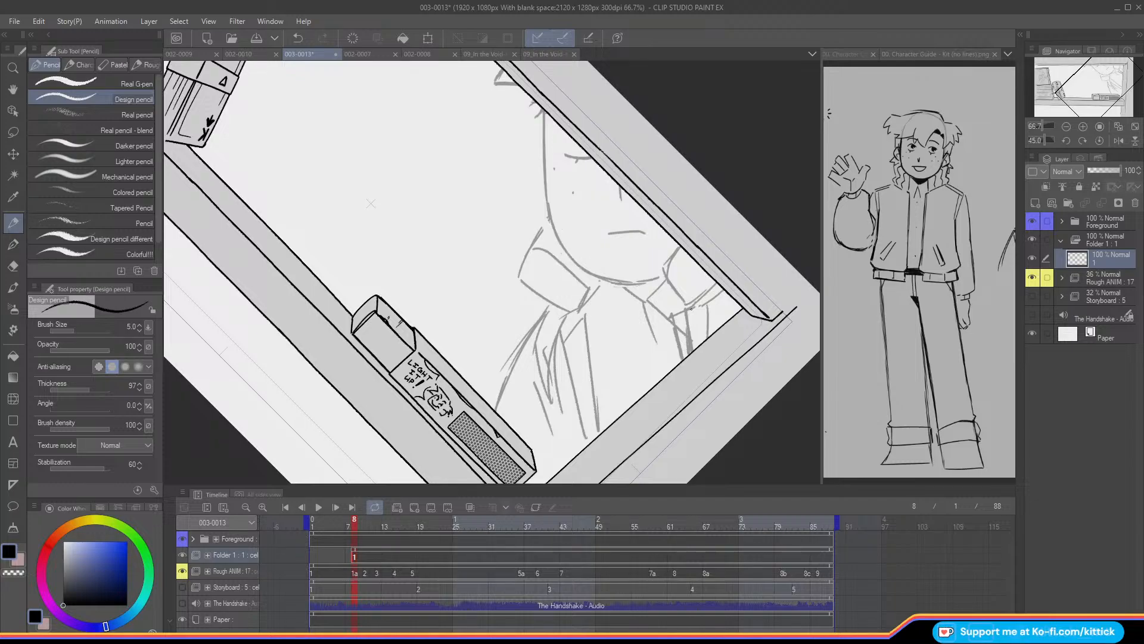
drag(716, 288, 655, 224)
key(ctrl+z)
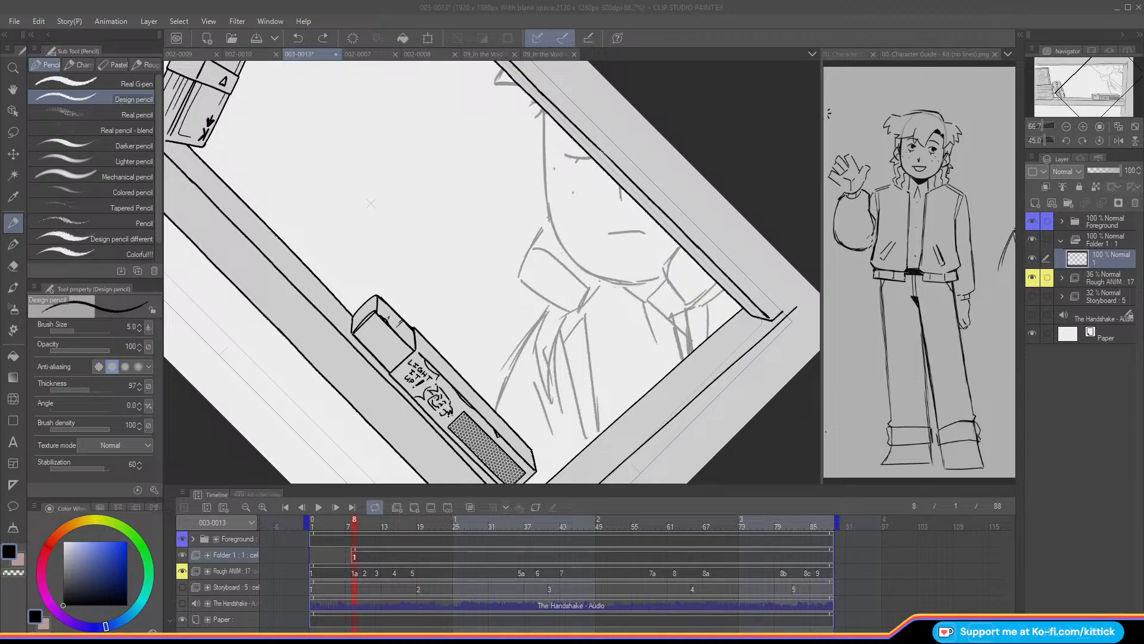
- Ink the face outline from cheek to chin on cel 1 at frame 8 and clean it up with the Hard eraser
click(359, 540)
click(359, 560)
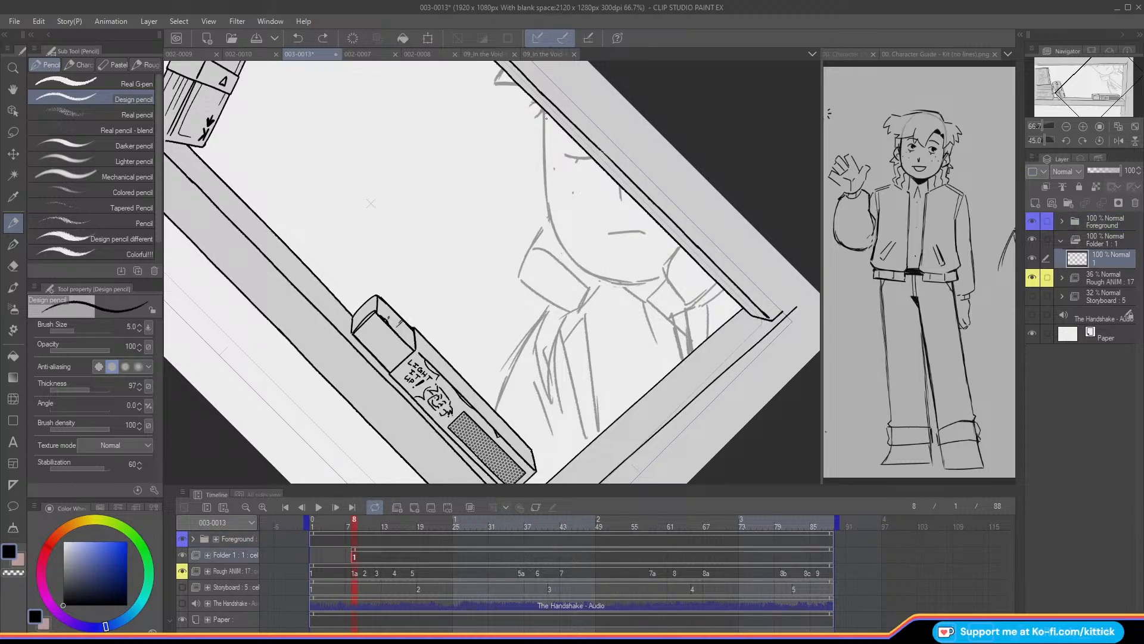
drag(542, 108, 545, 173)
key(ctrl+z)
mouse_move(543, 109)
mouse_down()
mouse_move(564, 246)
mouse_move(617, 280)
mouse_move(661, 274)
mouse_up()
click(13, 266)
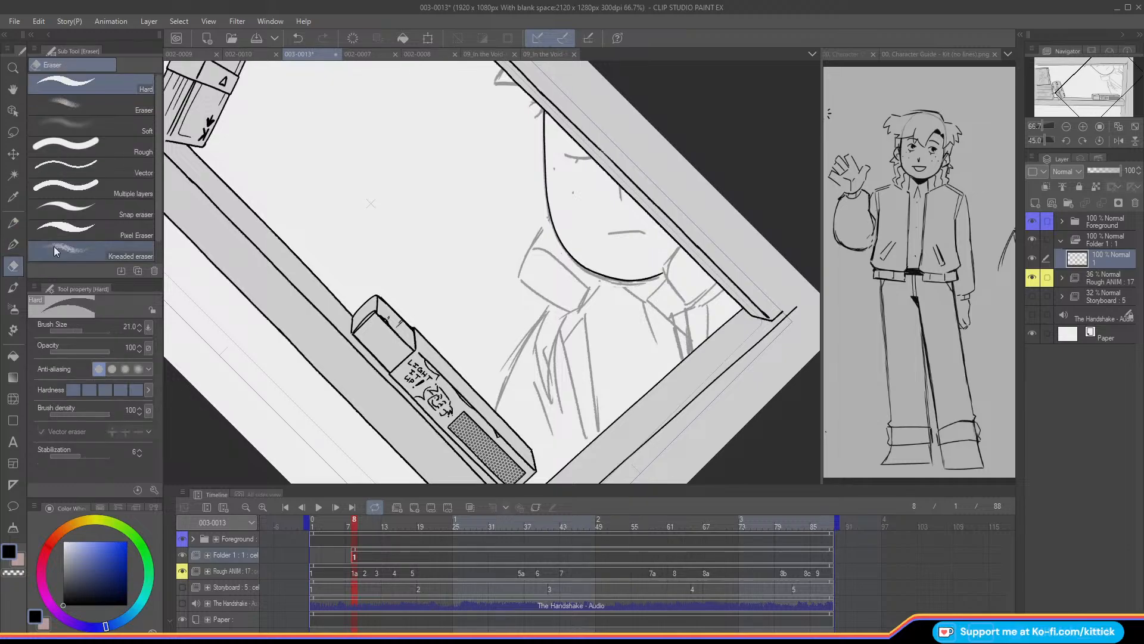
drag(578, 263, 624, 280)
click(13, 222)
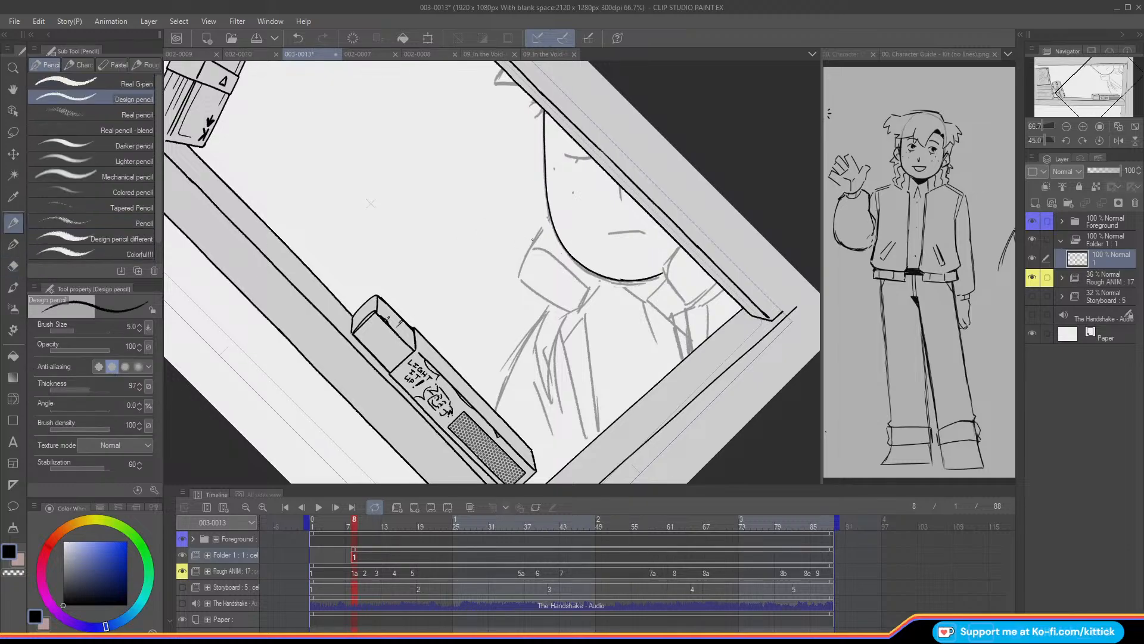
- Redraw the chin section of the face outline until it joins the cheek and jaw lines smoothly
click(1083, 126)
drag(1090, 86, 1096, 81)
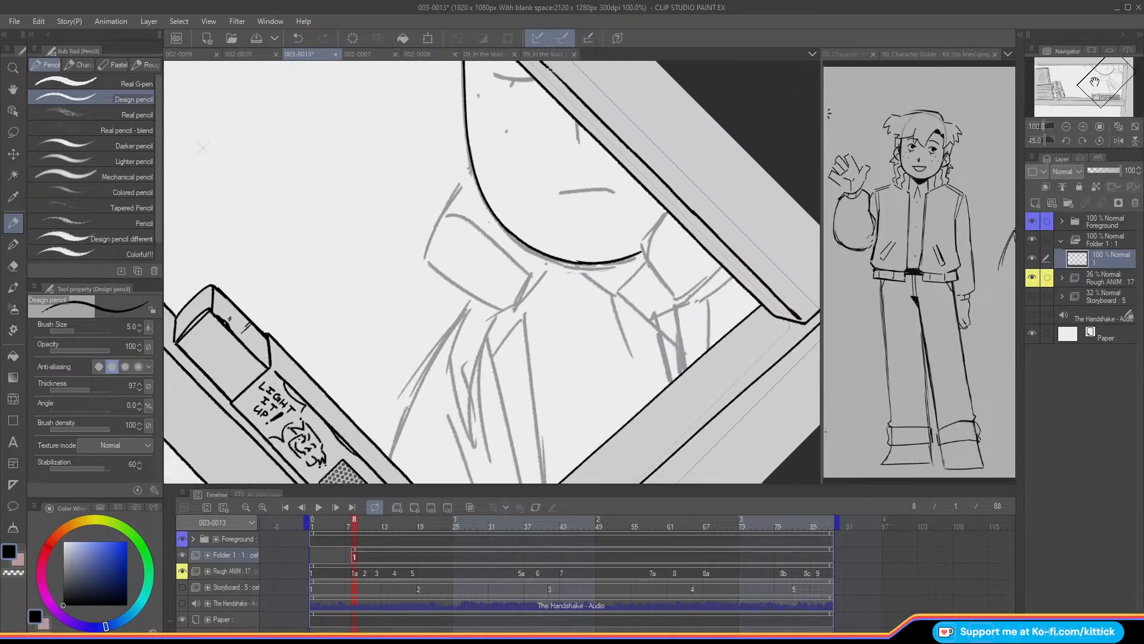
key(ctrl+z)
drag(506, 229, 587, 264)
key(ctrl+z)
drag(506, 229, 564, 259)
key(ctrl+z)
drag(506, 228, 581, 263)
- Ink the closed eye, the nose and the mouth over the rough sketch on cel 1
drag(1079, 90, 1089, 74)
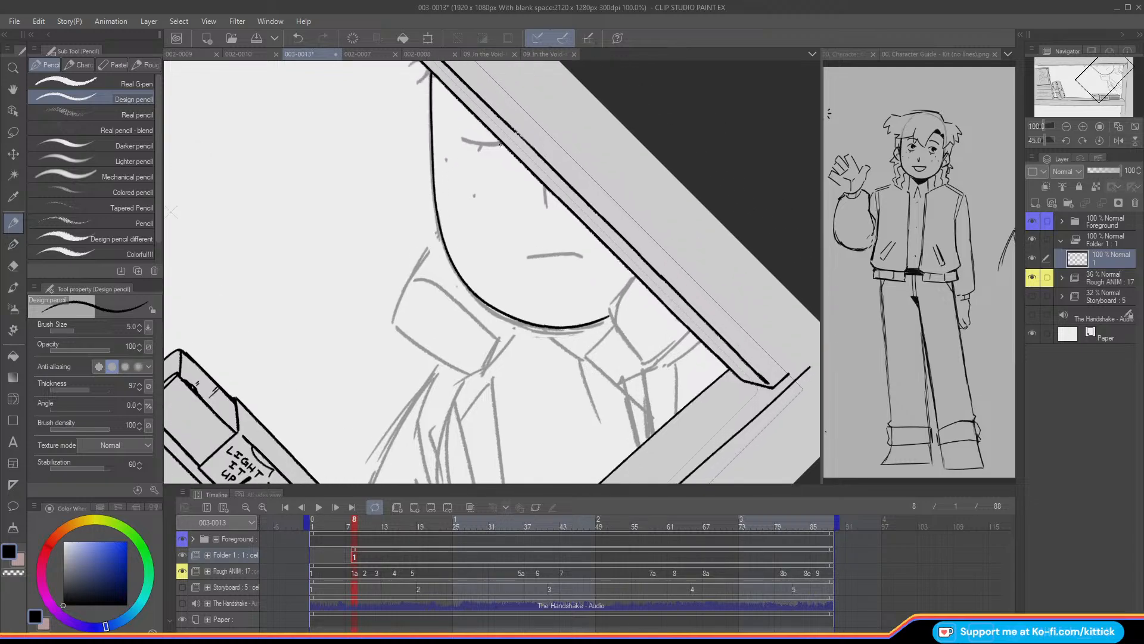
mouse_move(483, 144)
mouse_down()
mouse_move(460, 138)
mouse_move(502, 144)
mouse_up()
drag(546, 205, 535, 190)
drag(529, 257, 579, 255)
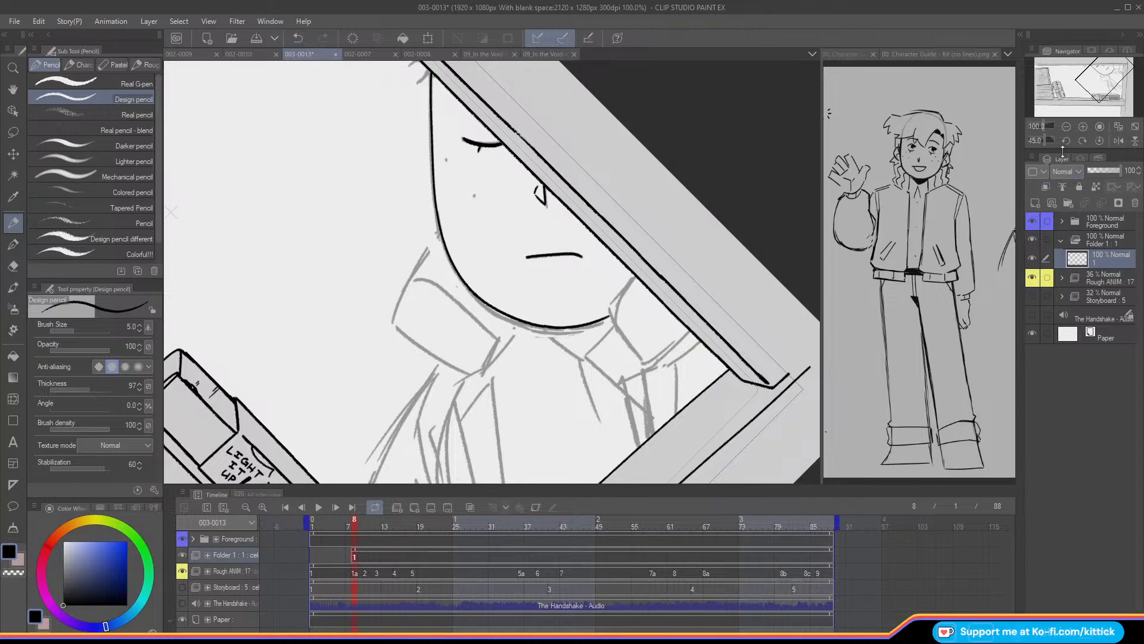
- Reset the canvas rotation and ink the upper collar piece beside the chin with the jacket lines running to the shelf's side panel
click(1097, 140)
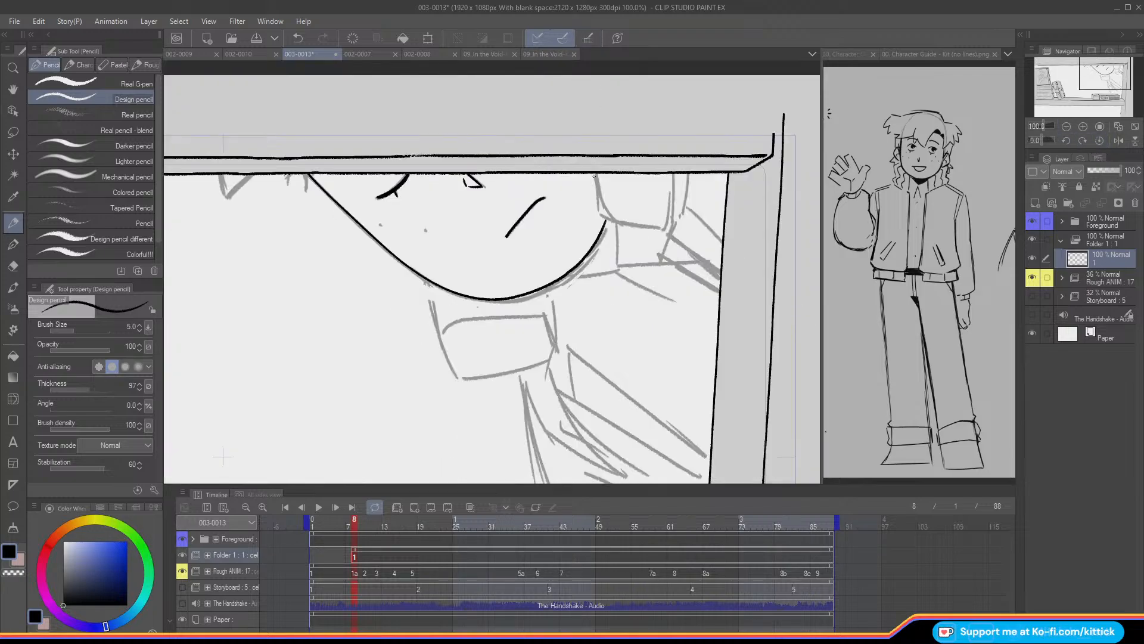
mouse_move(595, 176)
mouse_down()
mouse_move(607, 218)
mouse_move(670, 229)
mouse_up()
drag(675, 171, 670, 225)
drag(685, 176, 679, 210)
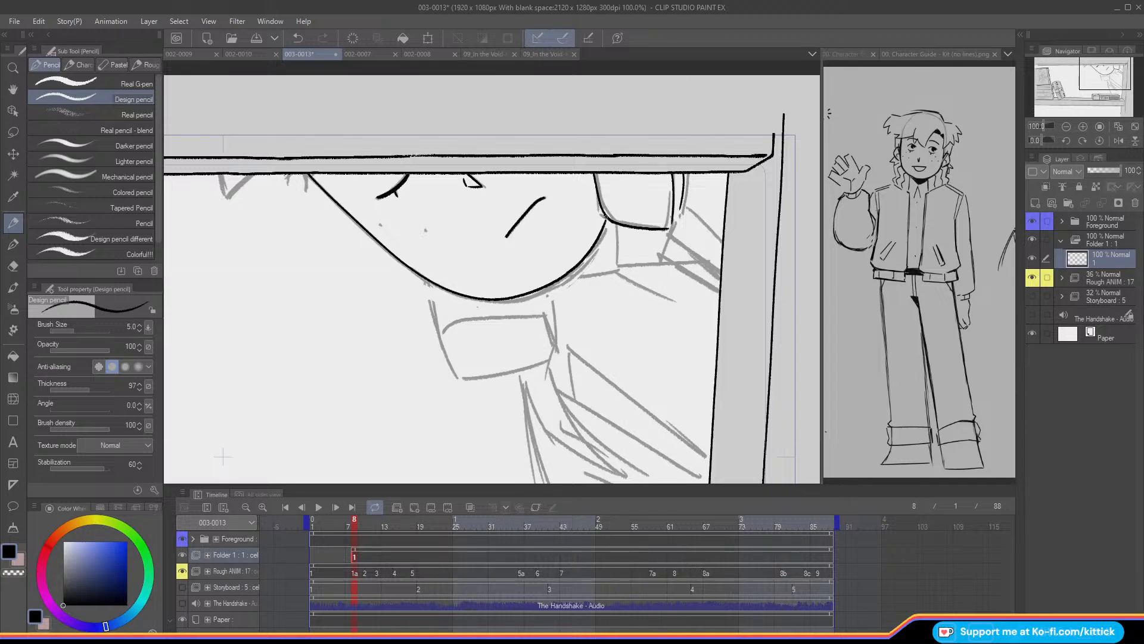
drag(671, 222, 661, 259)
key(ctrl+z)
mouse_move(675, 220)
mouse_down()
mouse_move(691, 189)
mouse_move(725, 211)
mouse_move(710, 260)
mouse_move(723, 268)
mouse_up()
- Ink the lower collar piece under the chin and the jacket edges extending towards the shelf's side panel, redoing unsatisfactory strokes
mouse_move(565, 352)
mouse_down()
mouse_move(578, 327)
mouse_move(622, 343)
mouse_move(707, 419)
mouse_up()
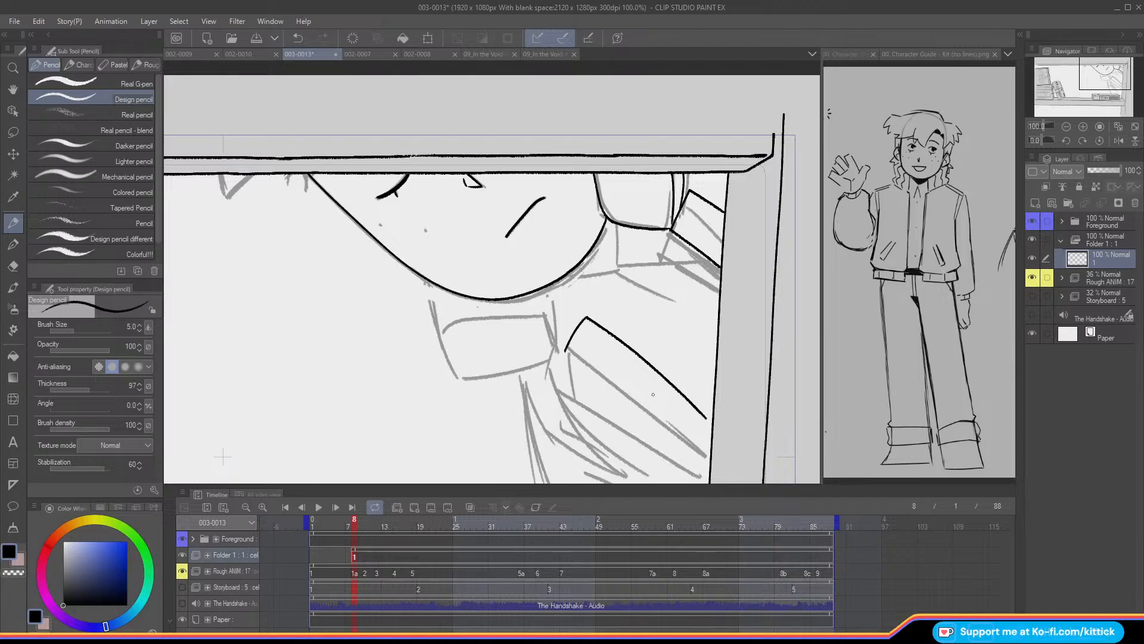
key(ctrl+z)
drag(1097, 76, 1097, 83)
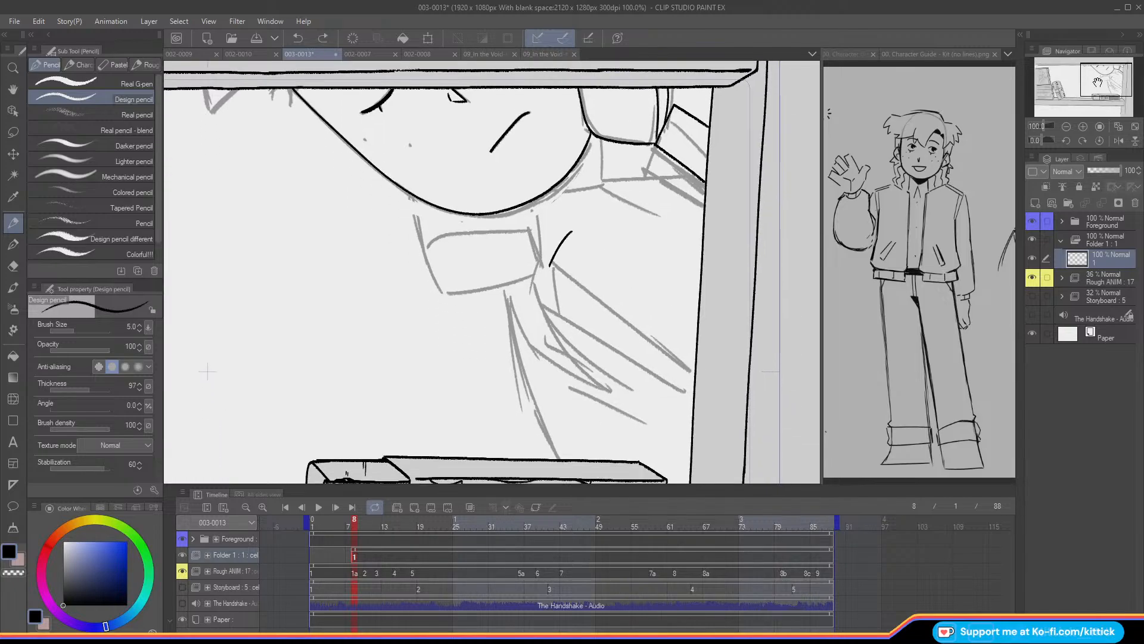
mouse_move(413, 195)
mouse_down()
mouse_move(434, 277)
mouse_move(456, 293)
mouse_move(536, 269)
mouse_up()
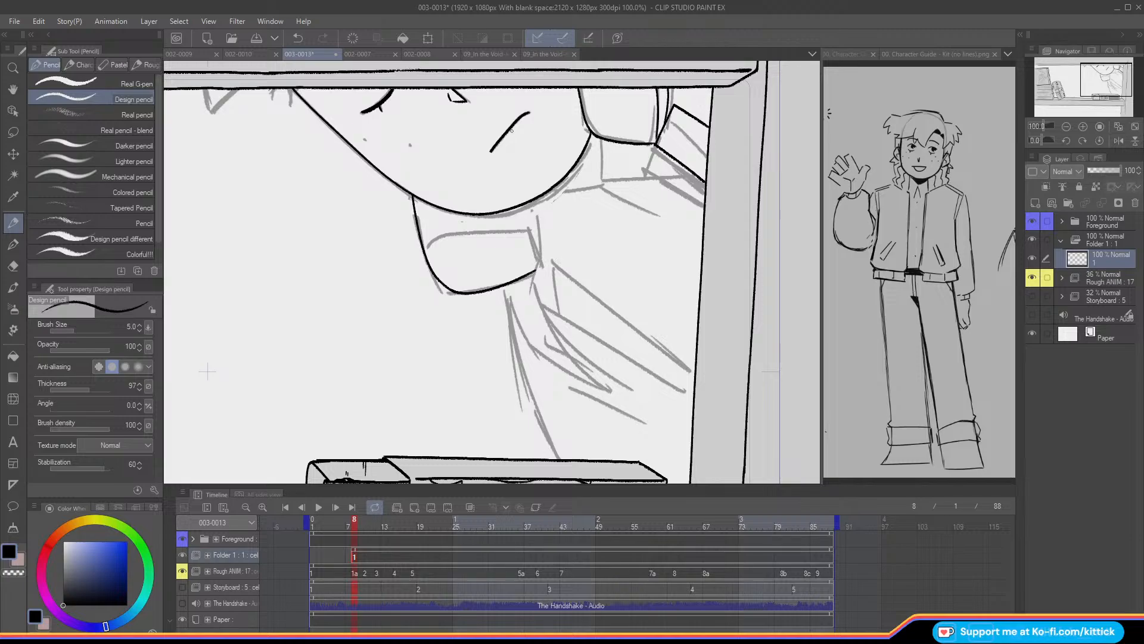
drag(523, 206, 534, 269)
mouse_move(428, 245)
mouse_down()
mouse_move(469, 232)
mouse_move(568, 240)
mouse_move(548, 252)
mouse_move(566, 230)
mouse_move(690, 319)
mouse_up()
key(ctrl+z)
drag(539, 275, 689, 375)
key(ctrl+z)
key(ctrl+z)
drag(680, 312, 697, 326)
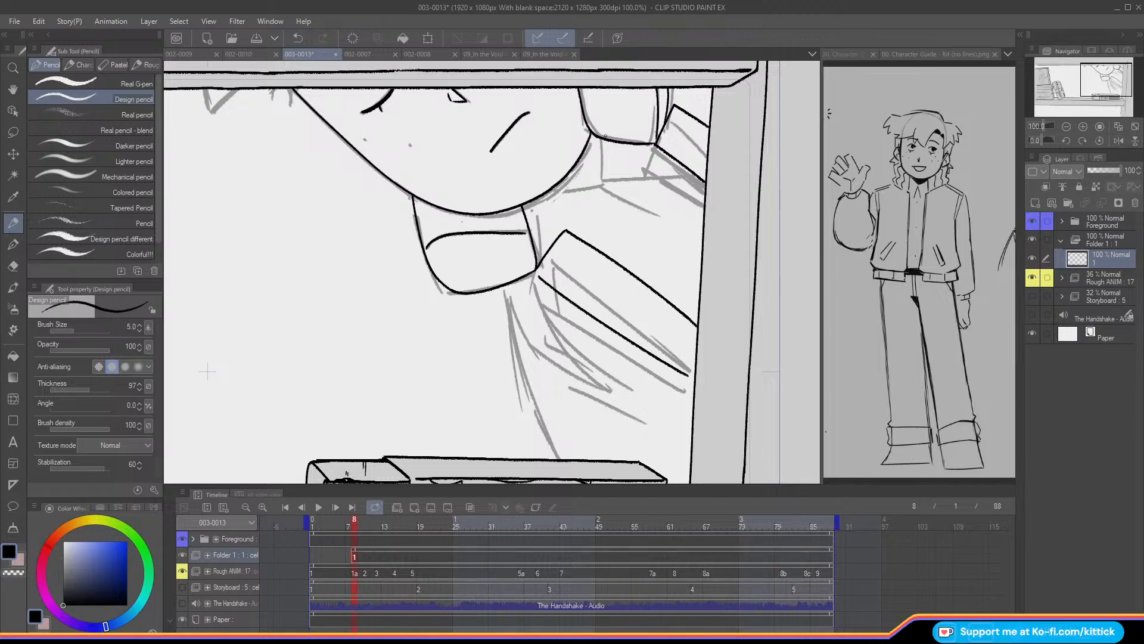
- Ink the neck and neckline between the two collar pieces, undoing and redrawing the neckline strokes
mouse_move(599, 137)
mouse_down()
mouse_move(603, 180)
mouse_move(557, 190)
mouse_move(673, 174)
mouse_up()
drag(601, 180, 662, 217)
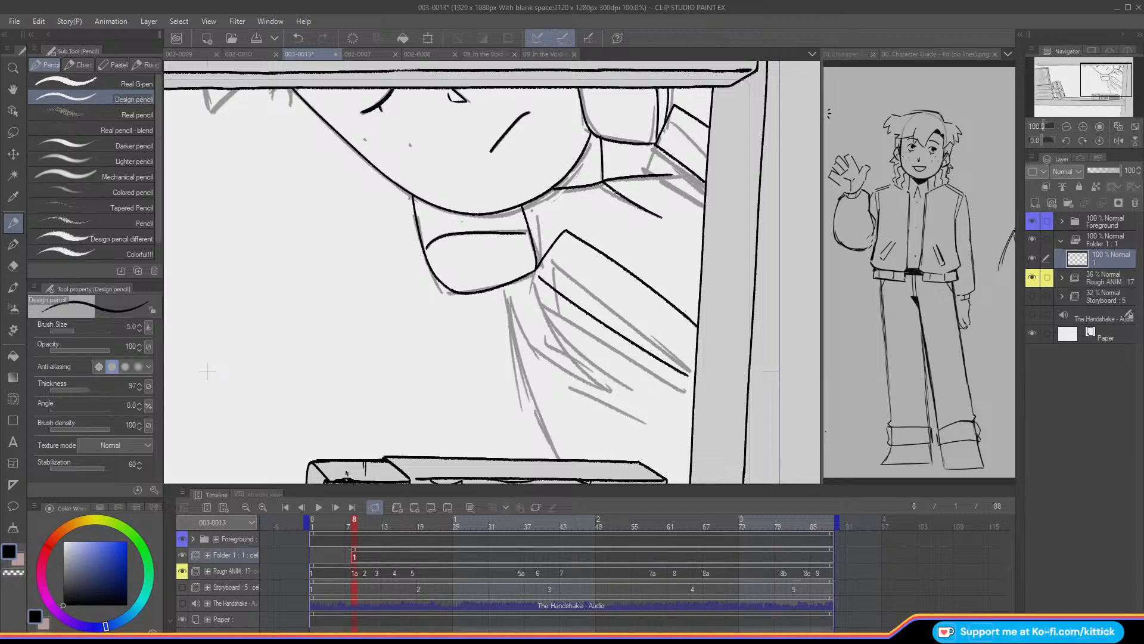
key(ctrl+z)
key(ctrl+z)
drag(606, 180, 679, 177)
drag(604, 186, 665, 219)
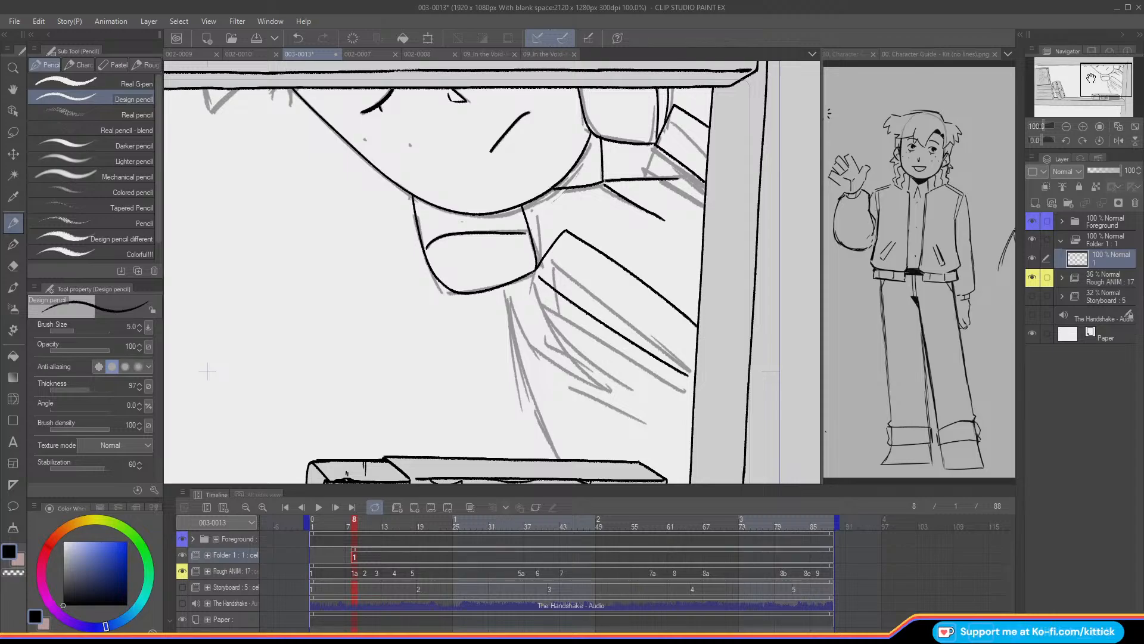
- Ink the jacket's front edge and the fold lines below the collar, running down to the matchbox and out to the shelf's side panel
drag(606, 186, 606, 233)
click(16, 574)
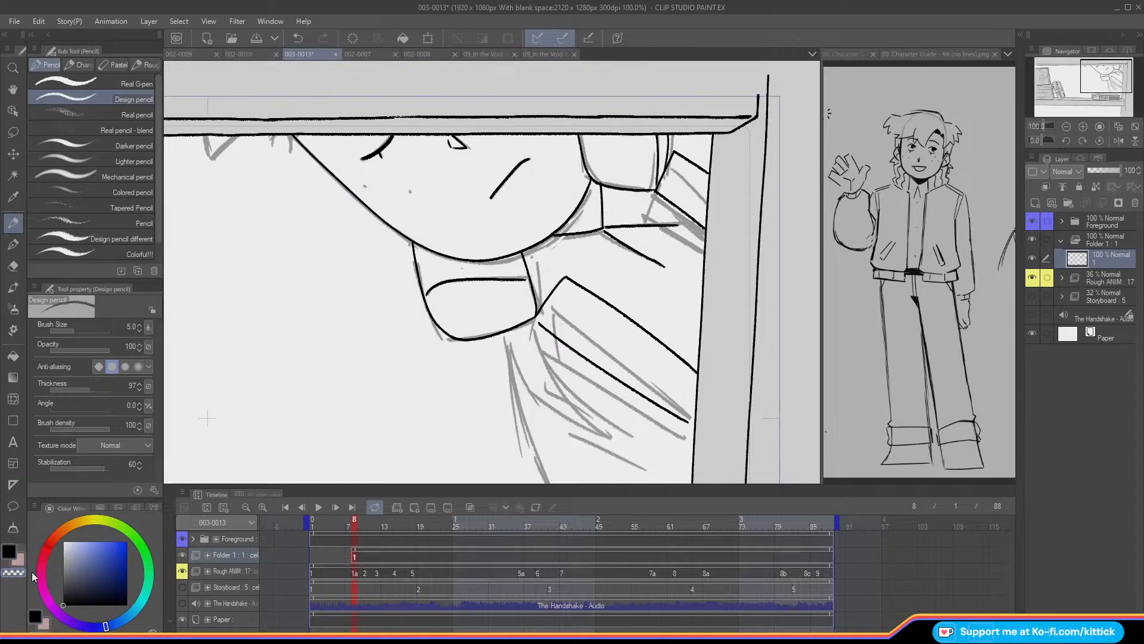
click(9, 551)
drag(1101, 76, 1097, 83)
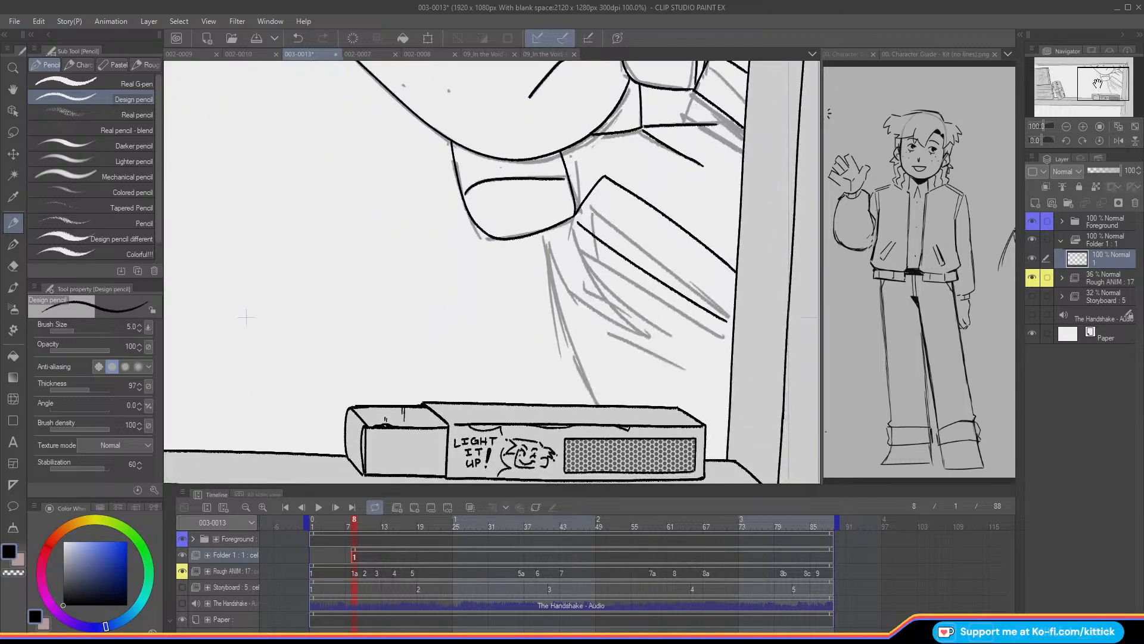
drag(568, 232, 634, 327)
drag(557, 250, 636, 328)
mouse_move(541, 232)
mouse_down()
mouse_move(561, 325)
mouse_move(596, 406)
mouse_up()
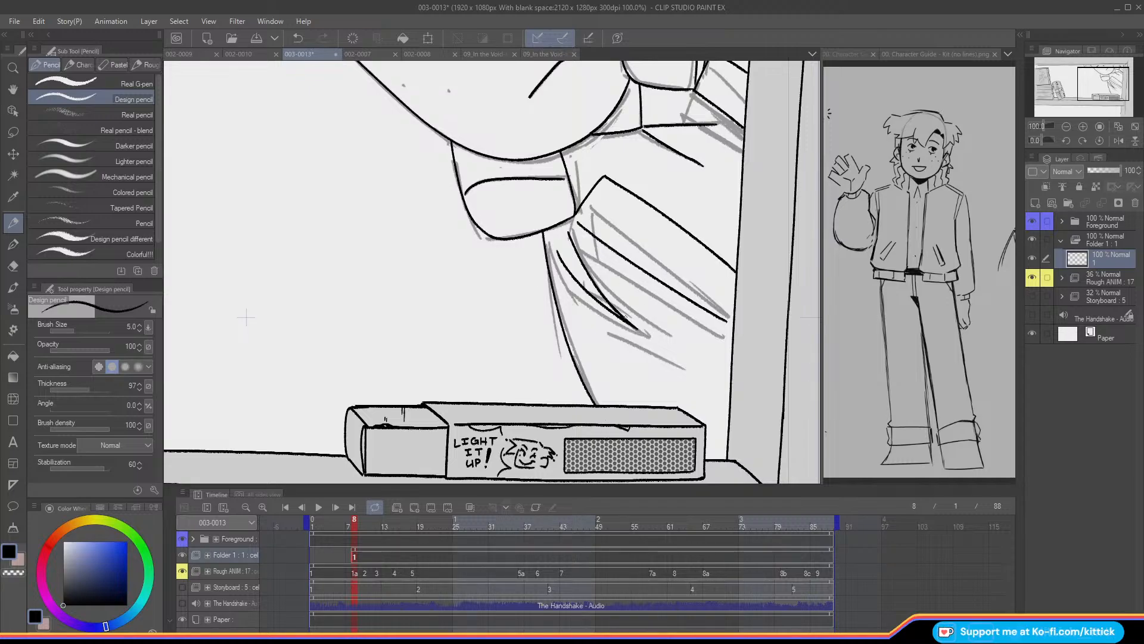
drag(630, 323, 721, 373)
key(ctrl+z)
drag(608, 314, 731, 375)
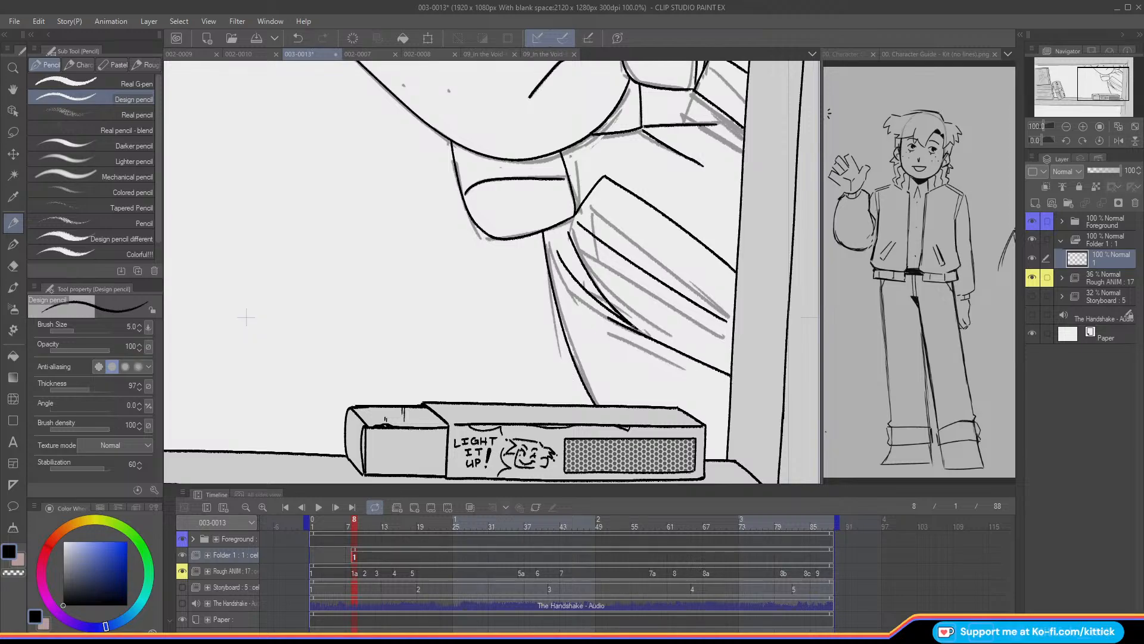
- Check cel 1's clean lines with the Rough ANIM folder hidden, and show the folder again at frame 10
click(1065, 127)
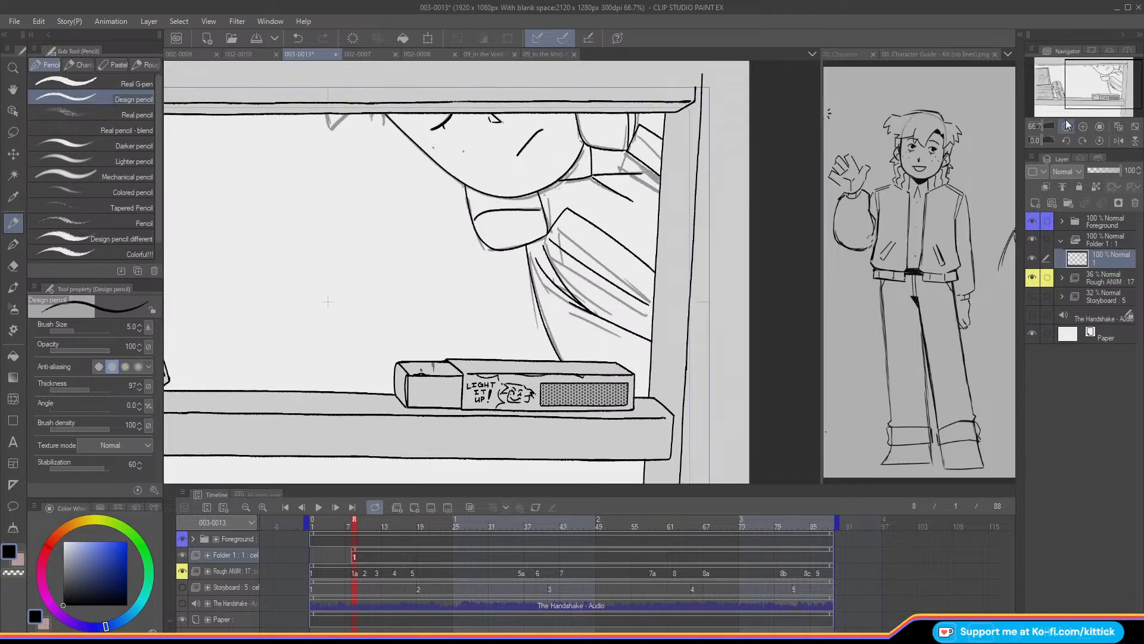
drag(1064, 90, 1064, 84)
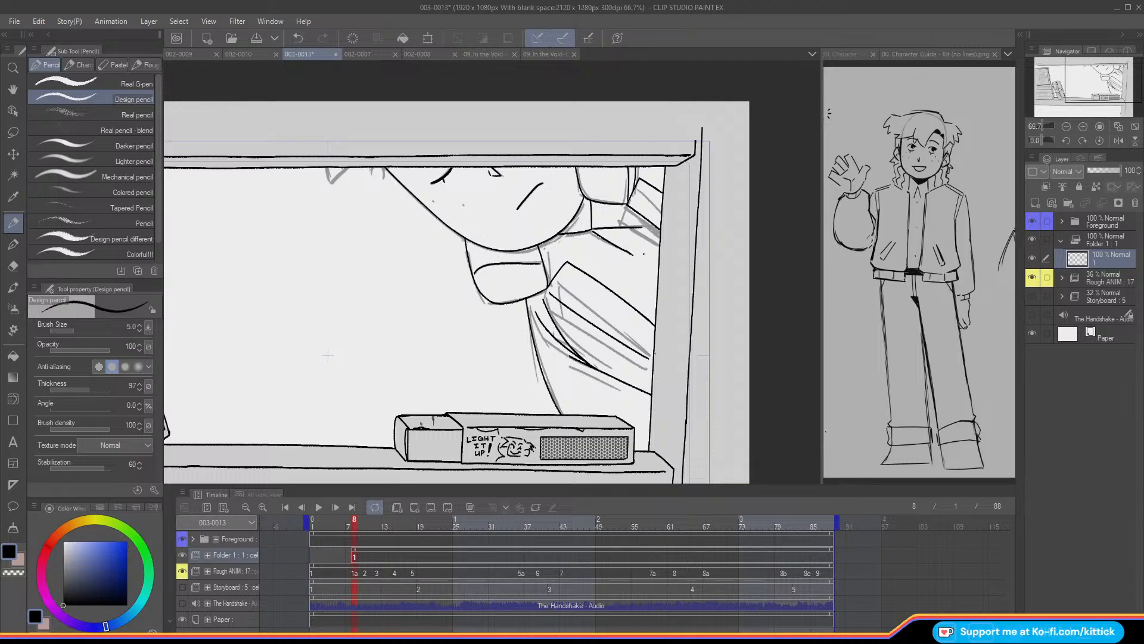
click(1033, 281)
click(1032, 280)
click(1032, 277)
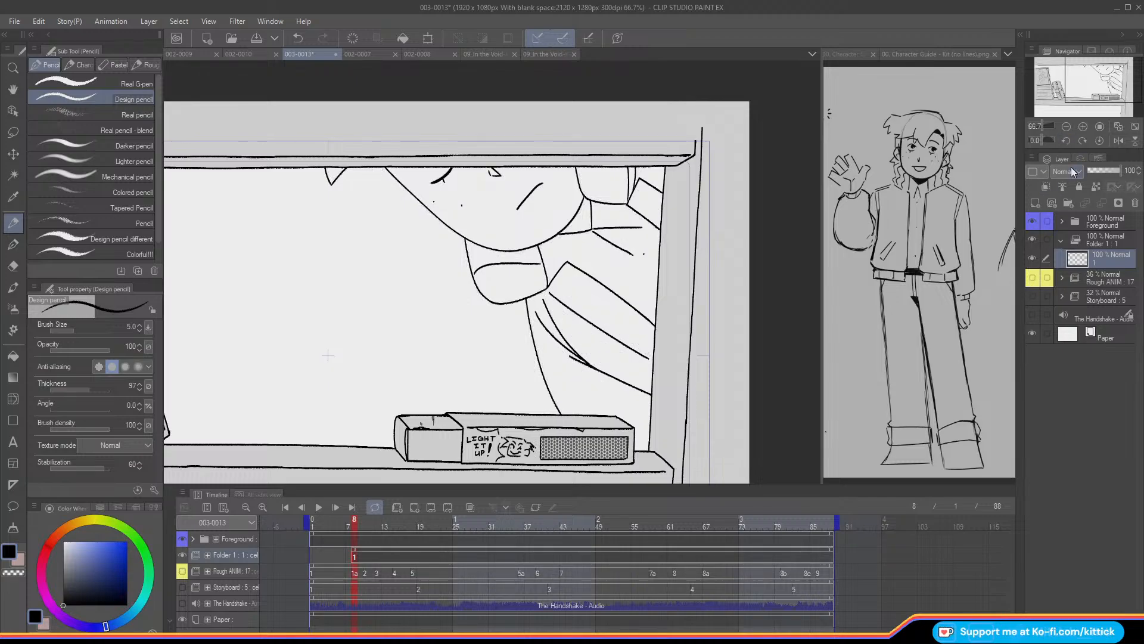
click(1065, 129)
mouse_move(1067, 88)
mouse_down()
mouse_move(1060, 100)
mouse_move(1055, 92)
mouse_up()
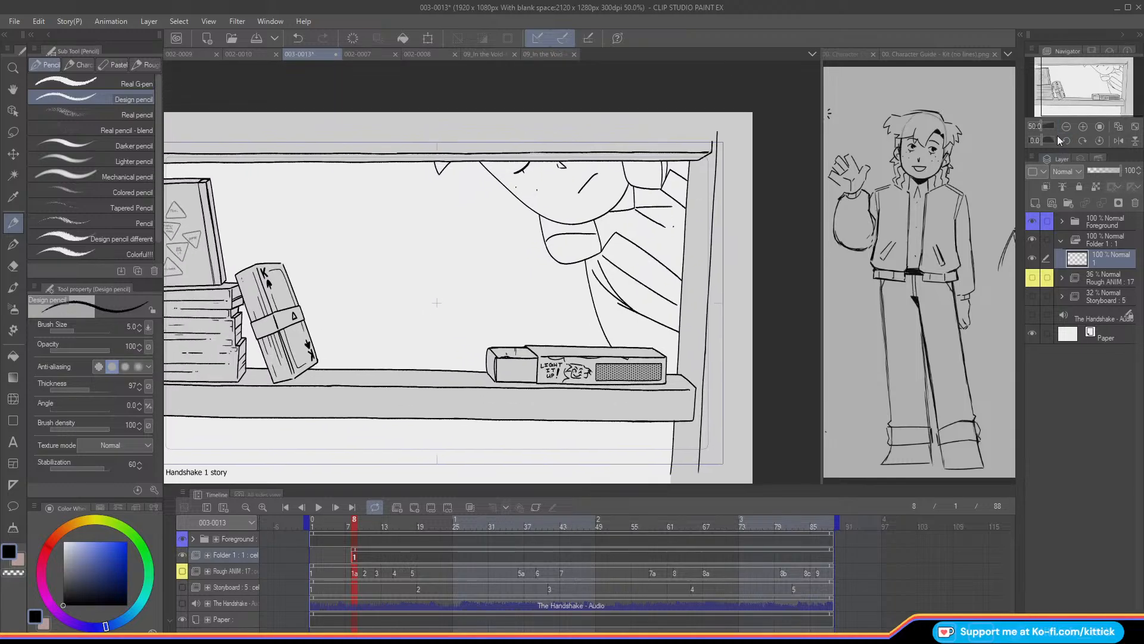
drag(360, 525, 366, 525)
click(181, 573)
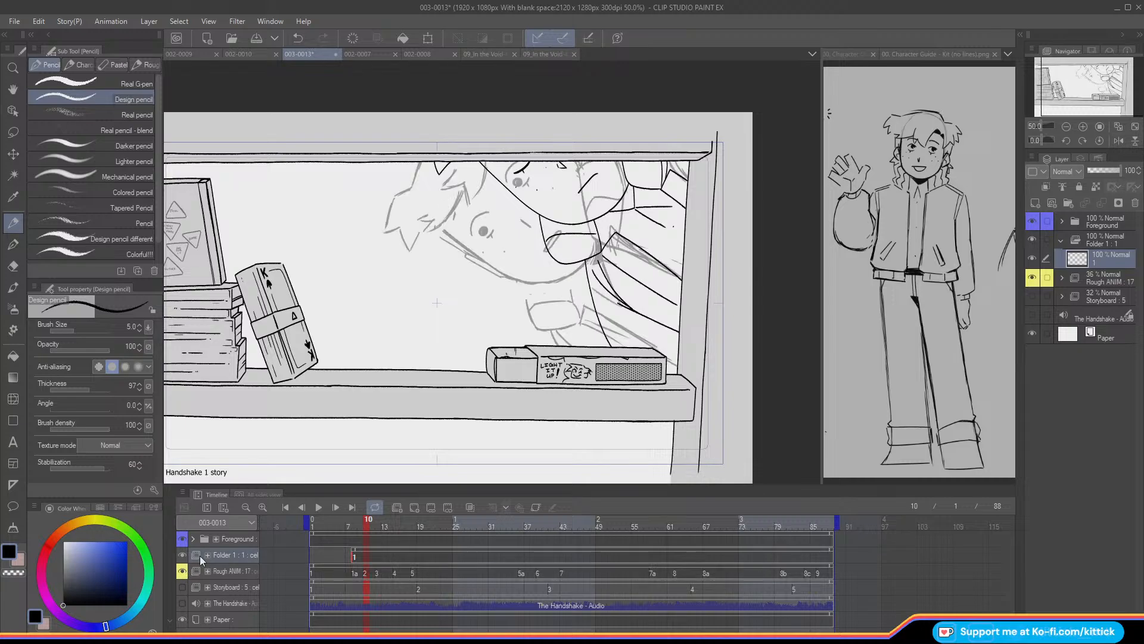
click(397, 507)
mouse_move(367, 524)
mouse_down()
mouse_move(419, 548)
mouse_move(385, 549)
mouse_move(403, 561)
mouse_up()
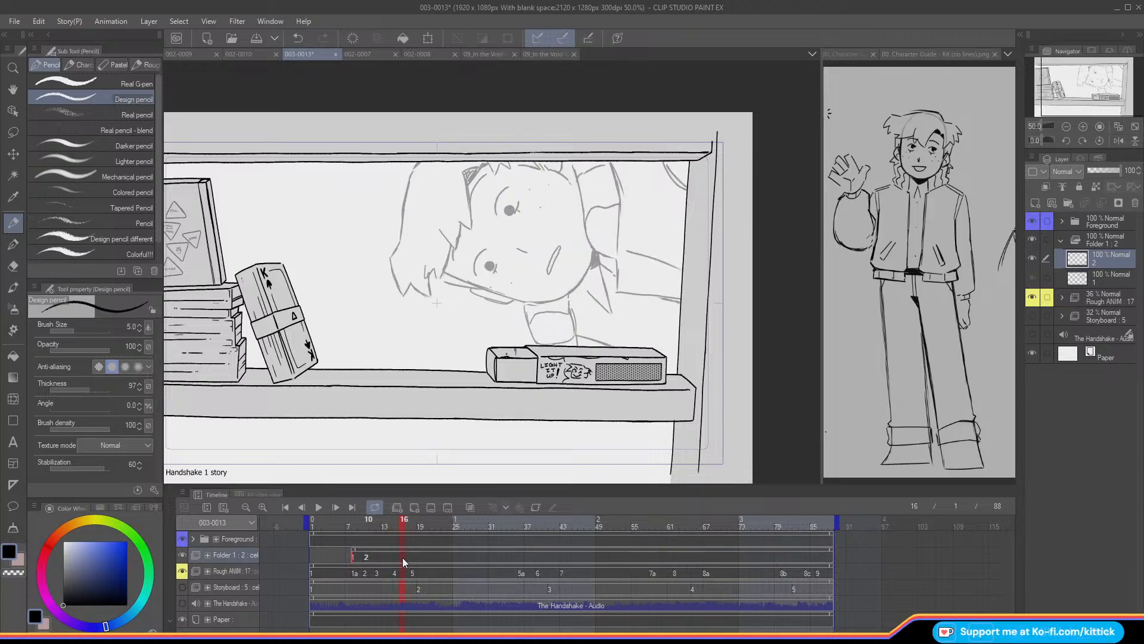
click(296, 38)
- Add cel 2 to Folder 1 at frame 15 and replace its default layer with a new vector layer
mouse_move(404, 530)
mouse_down()
mouse_move(387, 528)
mouse_move(402, 525)
mouse_move(400, 540)
mouse_move(417, 550)
mouse_move(410, 595)
mouse_move(416, 572)
mouse_up()
click(394, 564)
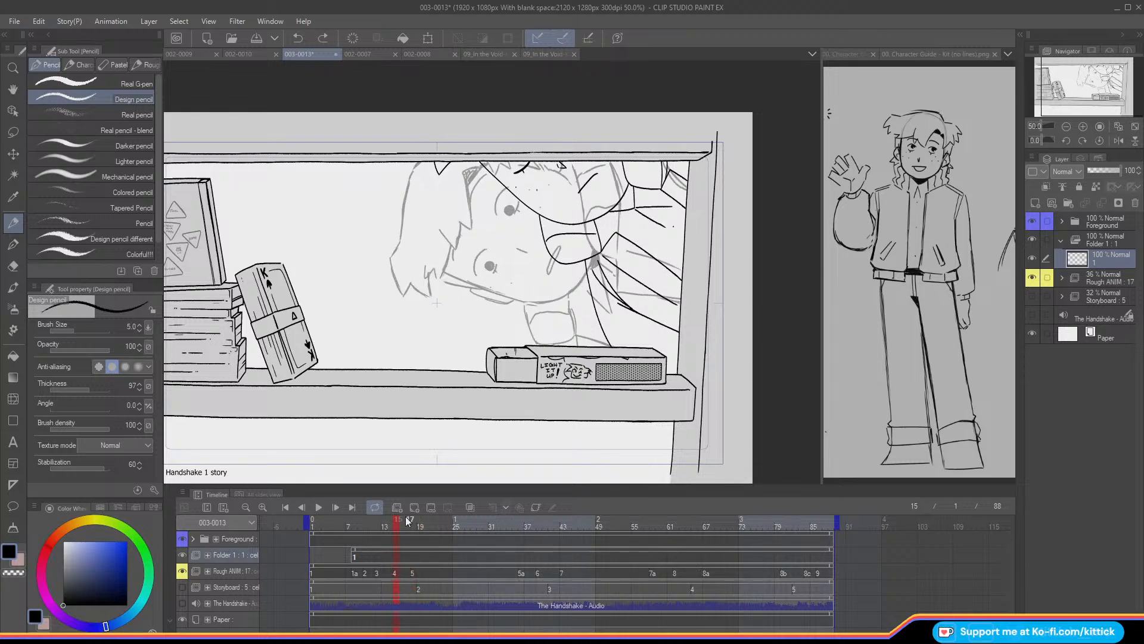
click(415, 507)
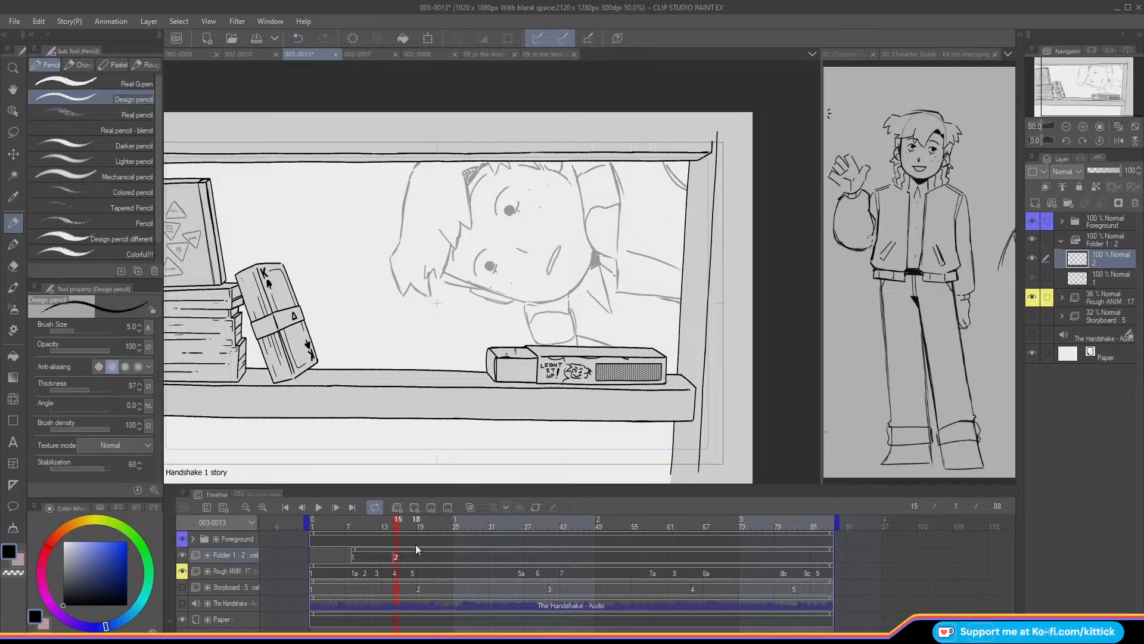
click(1134, 203)
click(1053, 204)
- Rotate the canvas 60 degrees and frame the rough face upright at 100% zoom on frame 15
click(1083, 140)
click(1082, 140)
click(1082, 140)
click(1082, 140)
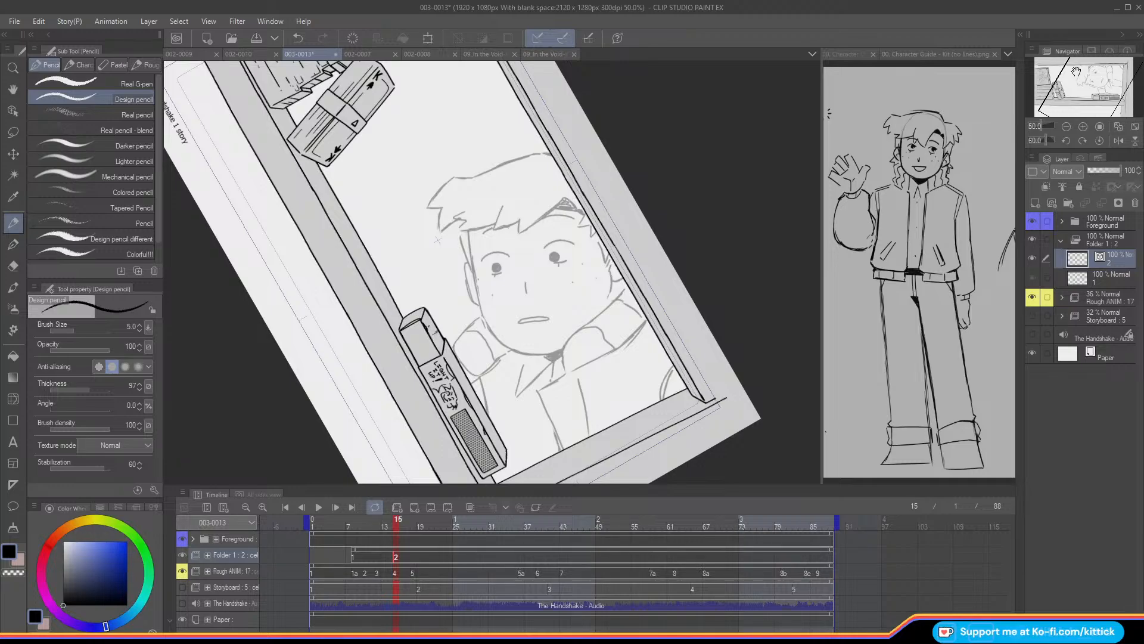
click(1083, 126)
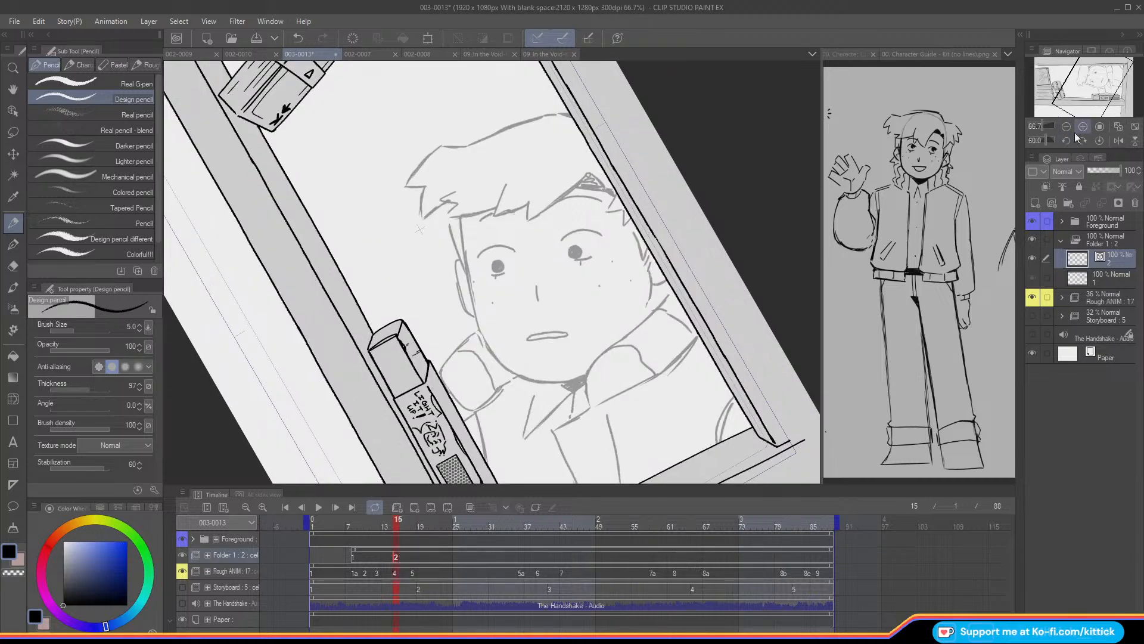
click(1083, 127)
drag(1080, 86, 1090, 73)
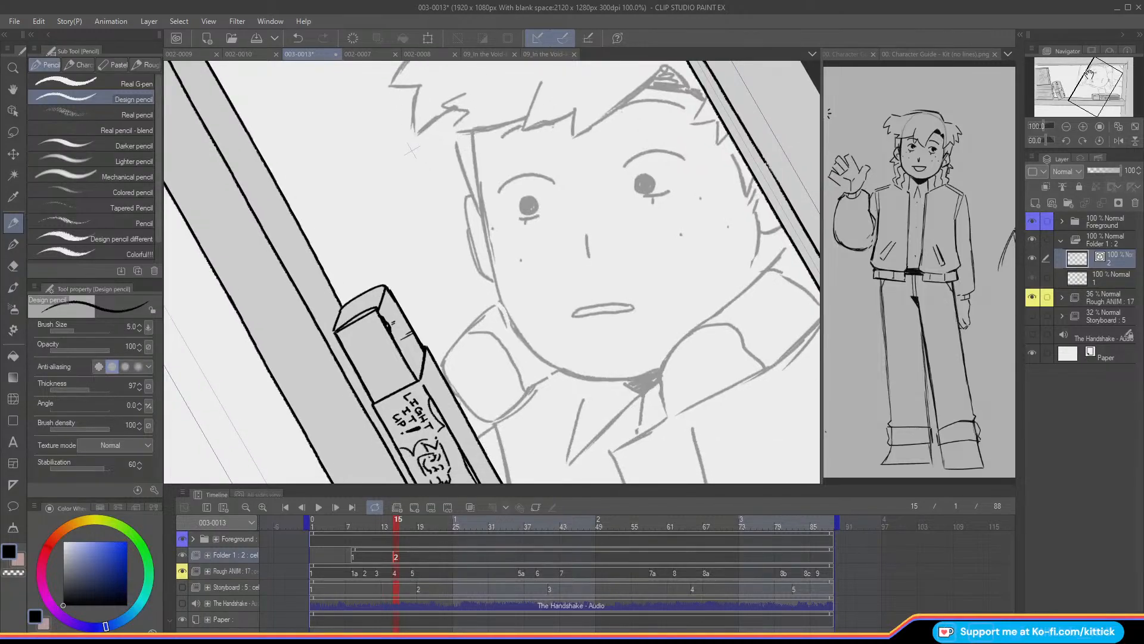
click(13, 111)
click(12, 89)
drag(350, 267, 284, 276)
click(13, 223)
mouse_move(393, 528)
mouse_down()
mouse_move(360, 527)
mouse_move(397, 529)
mouse_up()
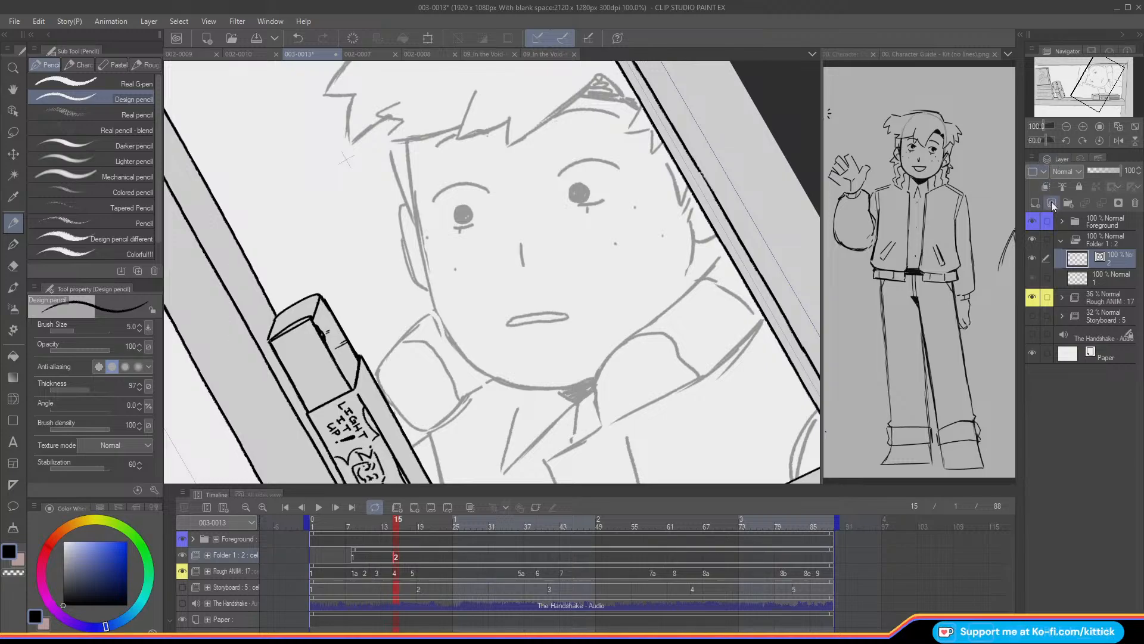
click(1101, 140)
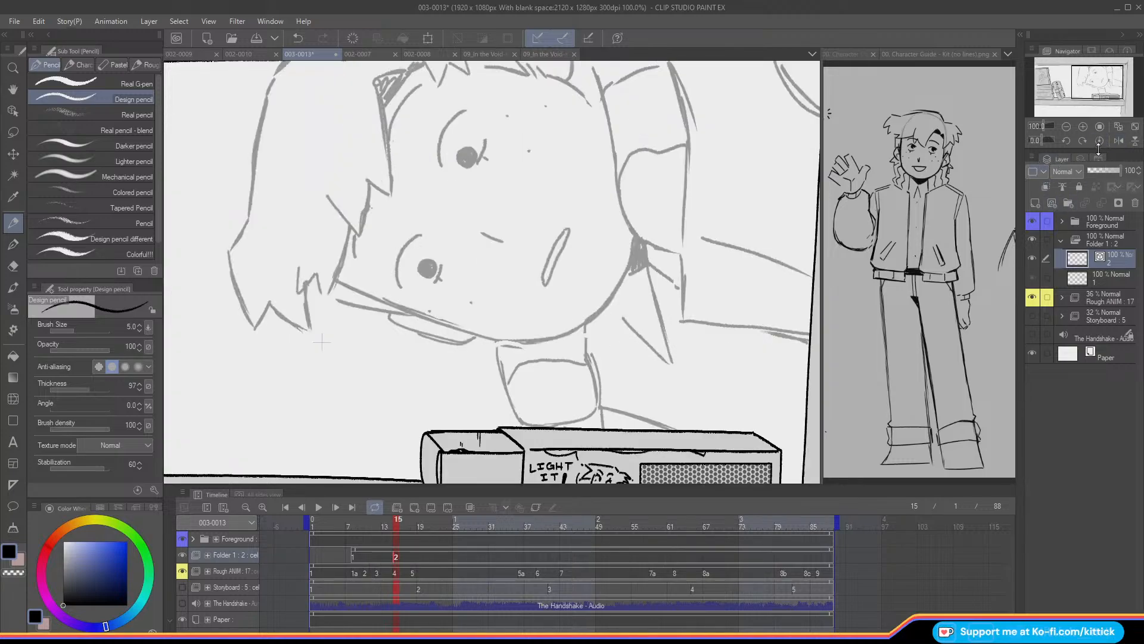
drag(1076, 85, 1080, 91)
click(1083, 141)
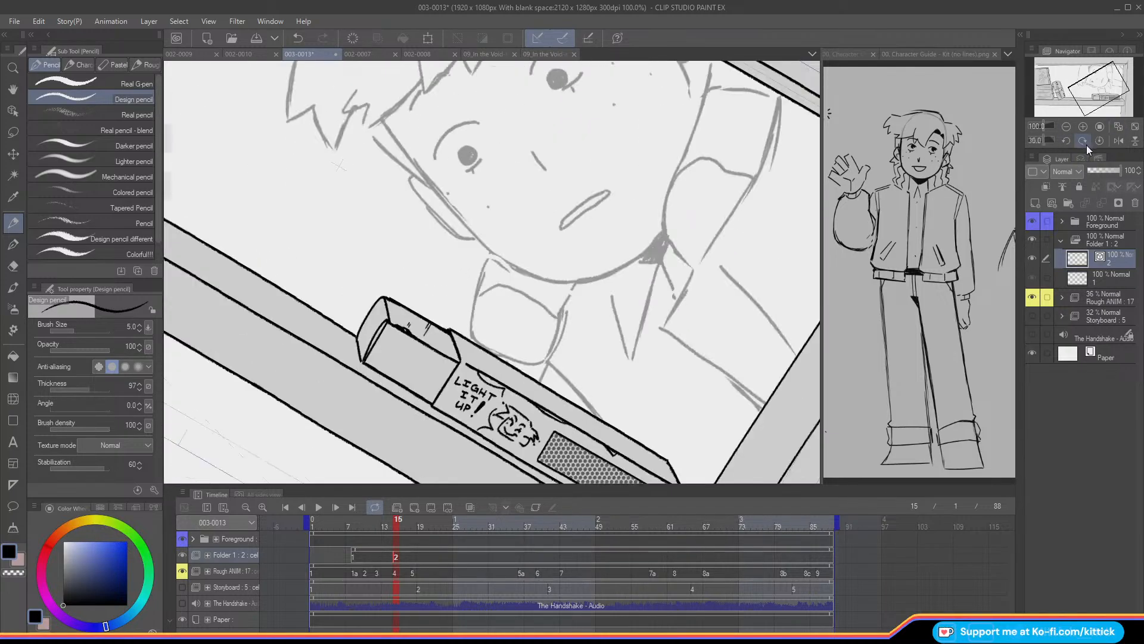
drag(1079, 96, 1086, 90)
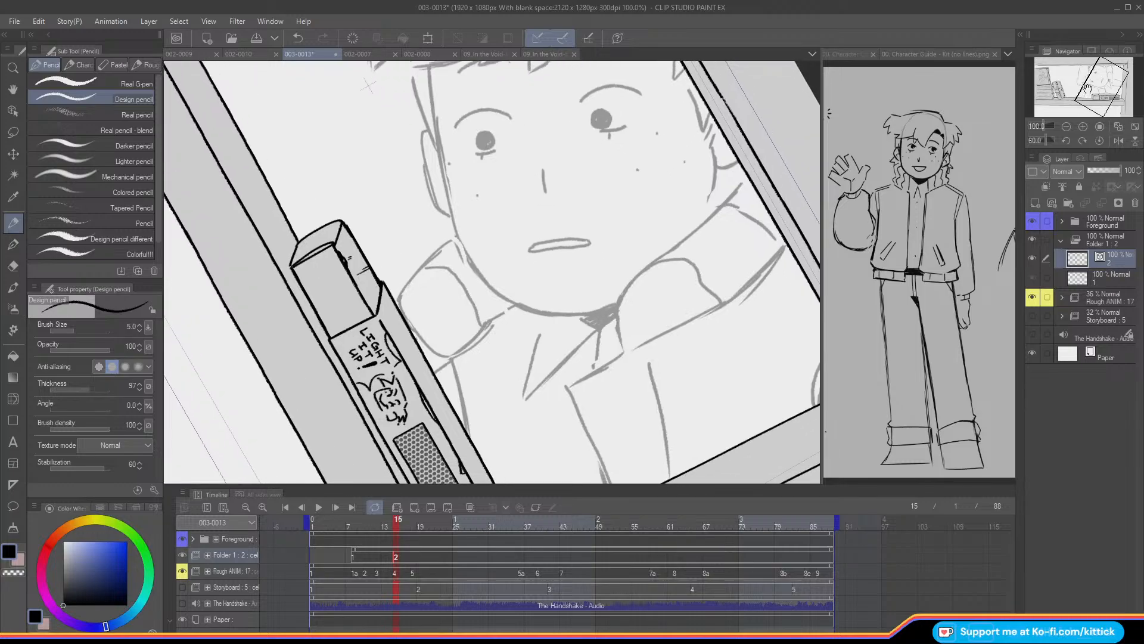
click(13, 89)
drag(275, 204, 257, 249)
click(14, 229)
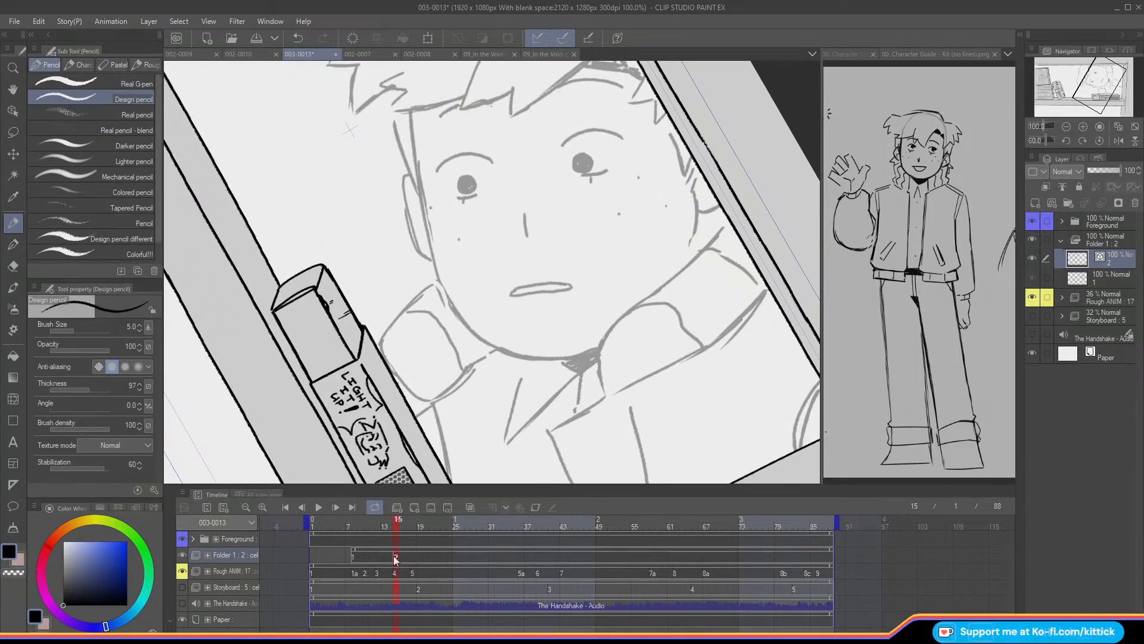
- Ink the face contour on cel 2 from the hairline at the temple around the chin to the collar, redrawing unsatisfactory strokes
drag(411, 113, 416, 152)
key(ctrl+z)
drag(411, 112, 421, 196)
key(ctrl+z)
drag(411, 112, 435, 268)
key(ctrl+z)
mouse_move(411, 111)
mouse_down()
mouse_move(438, 273)
mouse_move(466, 323)
mouse_move(446, 302)
mouse_move(506, 351)
mouse_move(599, 346)
mouse_up()
key(ctrl+z)
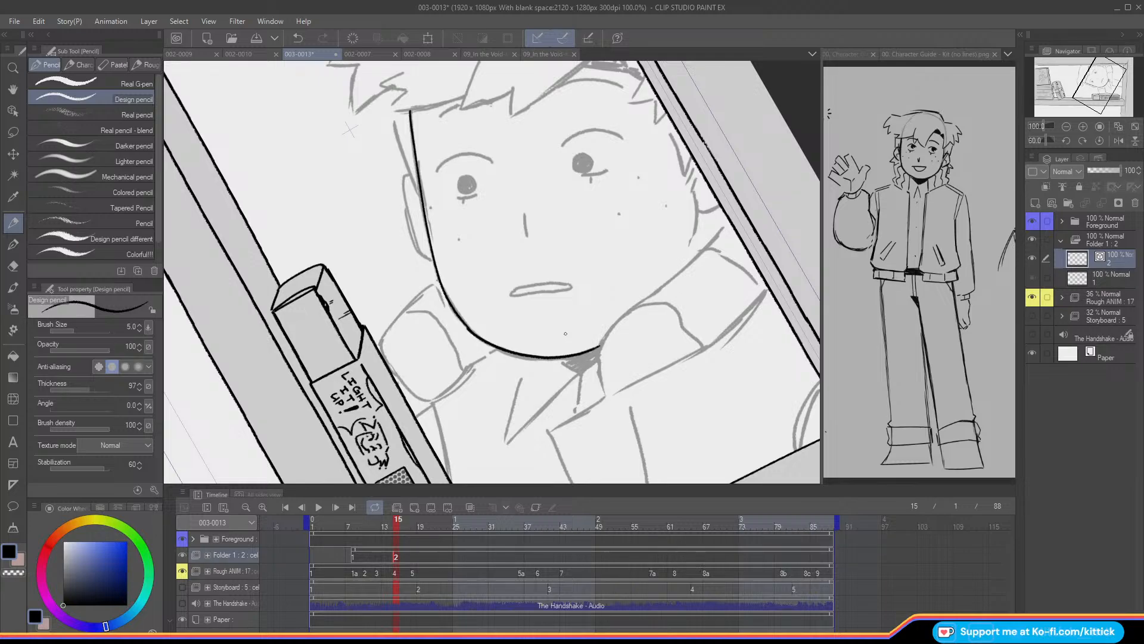
key(ctrl+z)
click(19, 575)
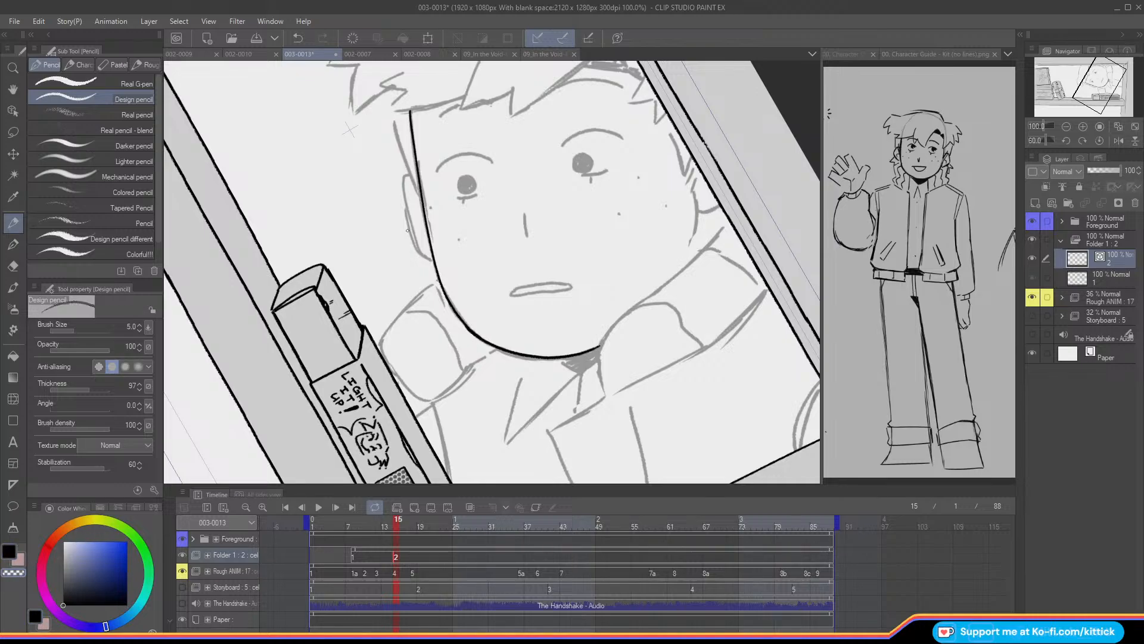
click(13, 550)
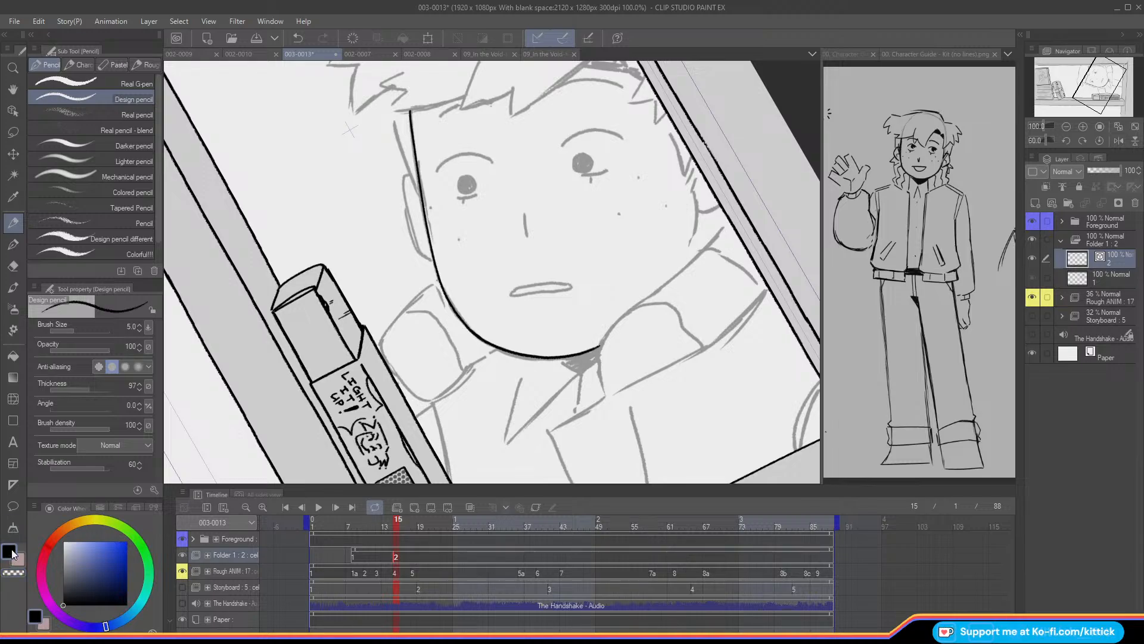
- Ink the opposite cheek line down to the collar and the ear curve beside the shelf edge, redoing the cheek stroke
drag(1096, 88, 1098, 85)
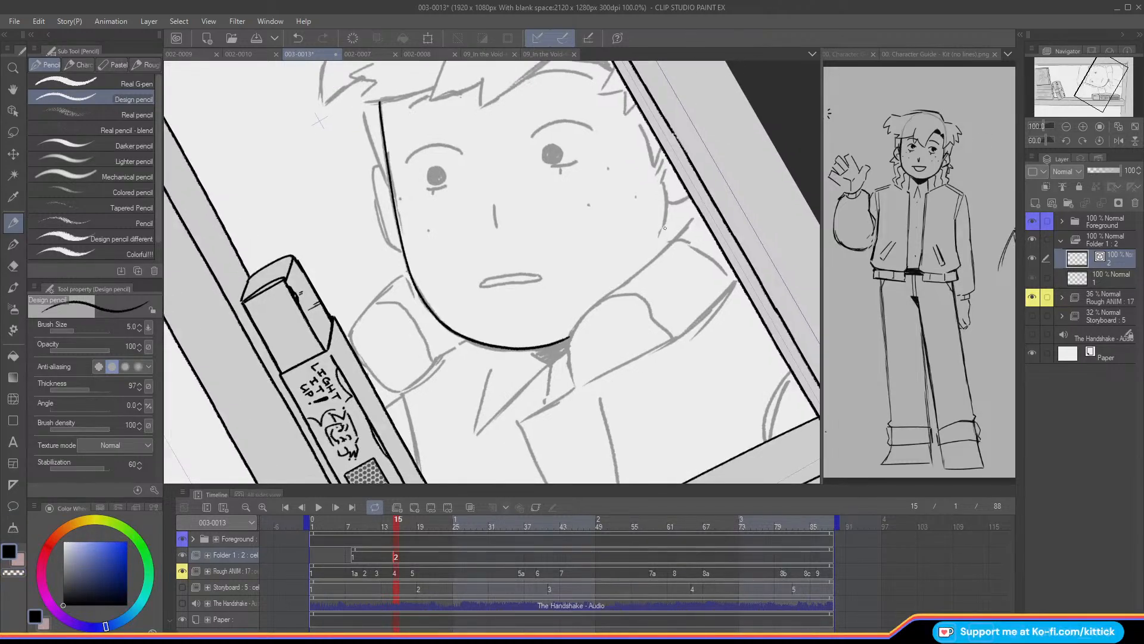
drag(667, 194, 658, 252)
key(ctrl+z)
drag(666, 190, 656, 256)
drag(1103, 81, 1083, 102)
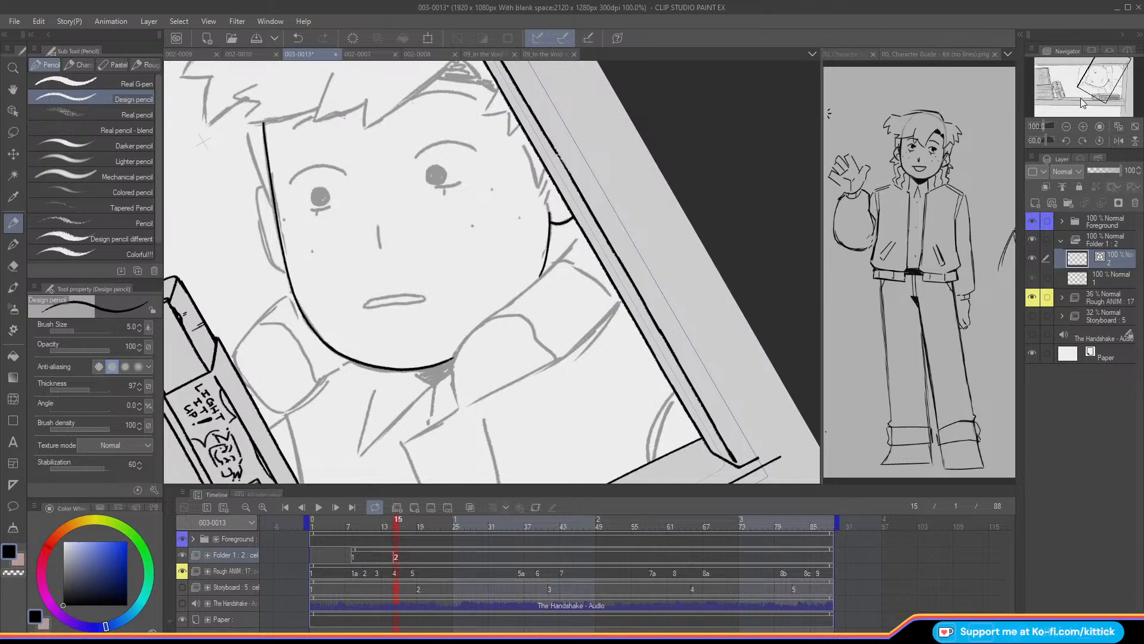
- Ink the ear on the matchbox side with the hair line above it, and the hair strands over the opposite ear
click(13, 89)
drag(276, 211, 412, 252)
click(13, 222)
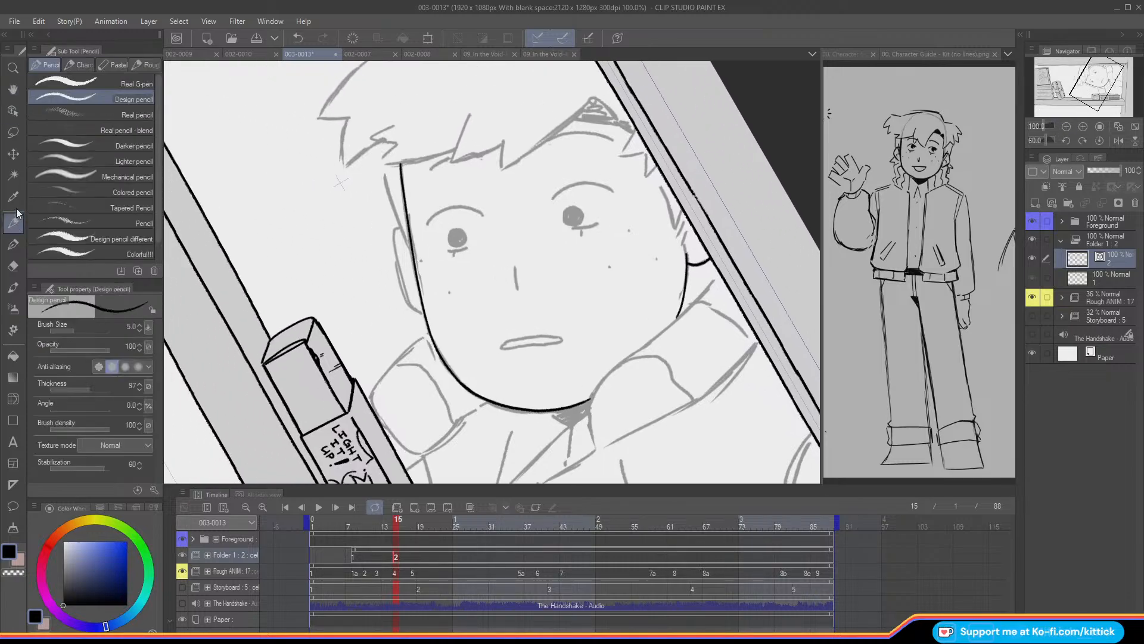
mouse_move(397, 229)
mouse_down()
mouse_move(407, 298)
mouse_move(424, 315)
mouse_up()
drag(390, 195, 410, 251)
key(ctrl+z)
drag(390, 196, 411, 249)
mouse_move(661, 185)
mouse_down()
mouse_move(673, 223)
mouse_move(681, 209)
mouse_move(679, 237)
mouse_up()
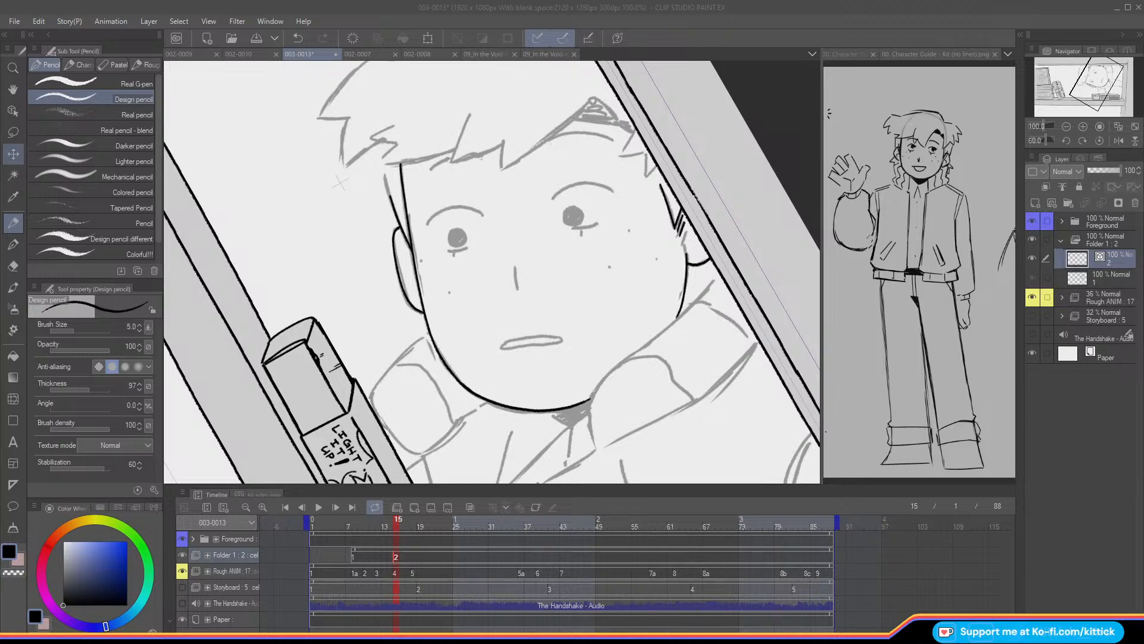
- Check the inked face contour and ears on cel 2 with the Rough ANIM folder hidden
click(13, 131)
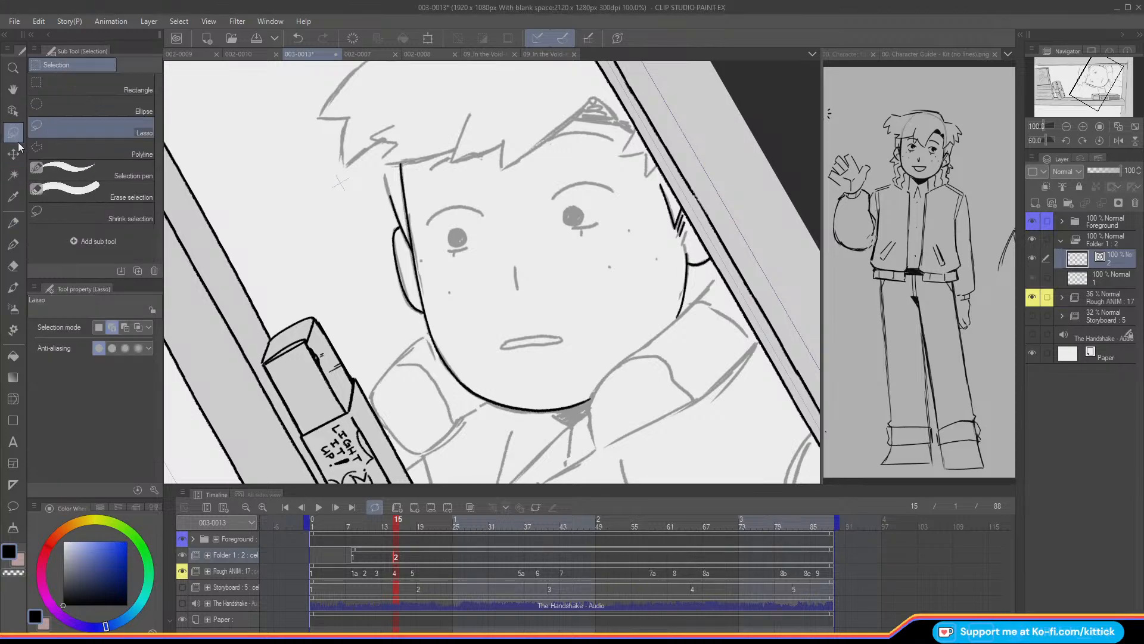
click(181, 571)
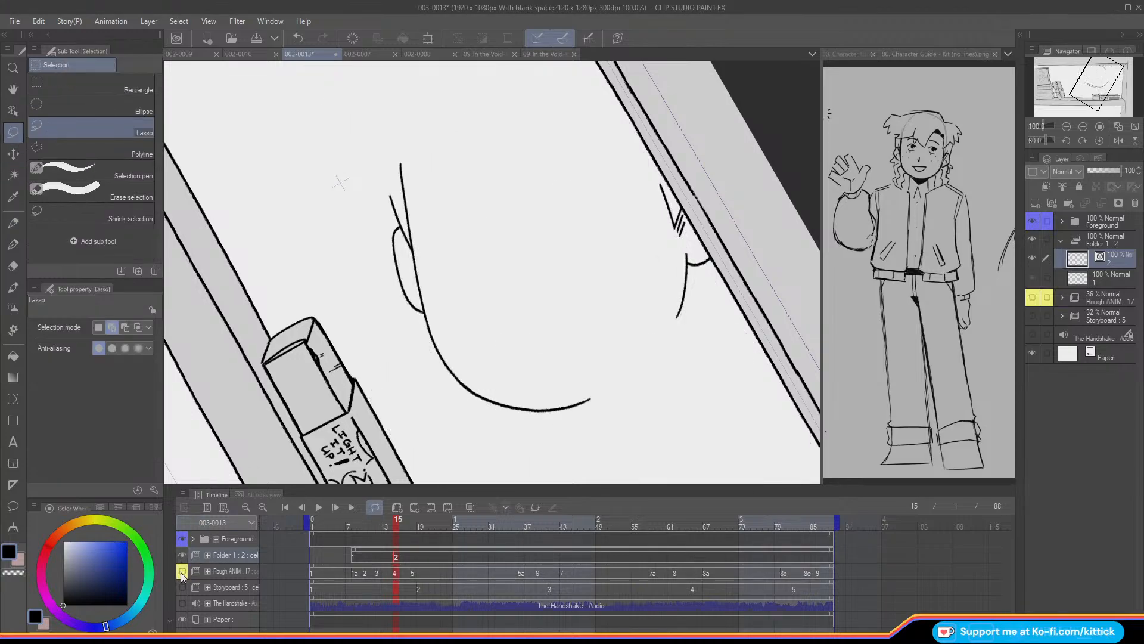
click(22, 228)
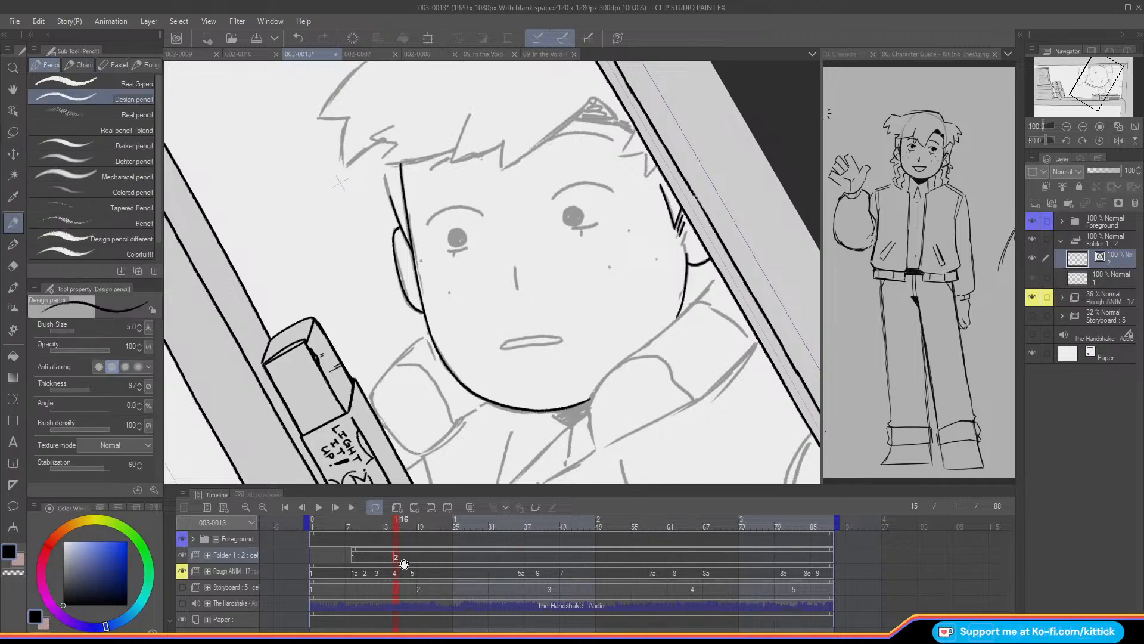
- Reset the canvas rotation and ink the dark hair patch's outline, the spiky fringe and the short strands along the shelf board
drag(1092, 81, 1094, 76)
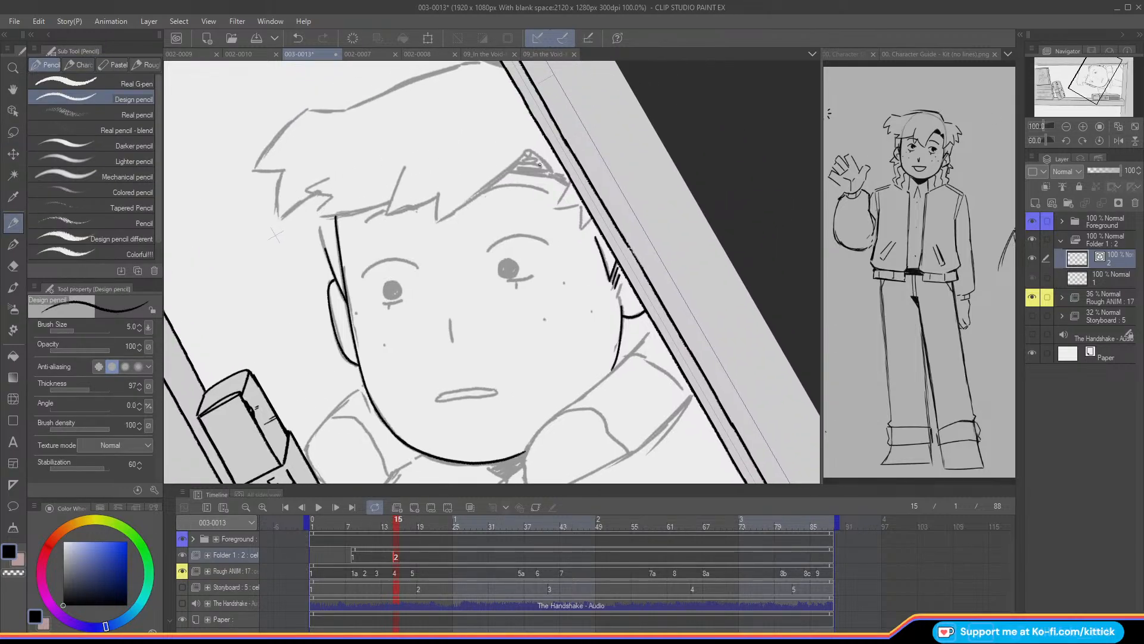
mouse_move(545, 175)
mouse_down()
mouse_move(515, 173)
mouse_move(553, 175)
mouse_move(526, 151)
mouse_up()
click(1093, 143)
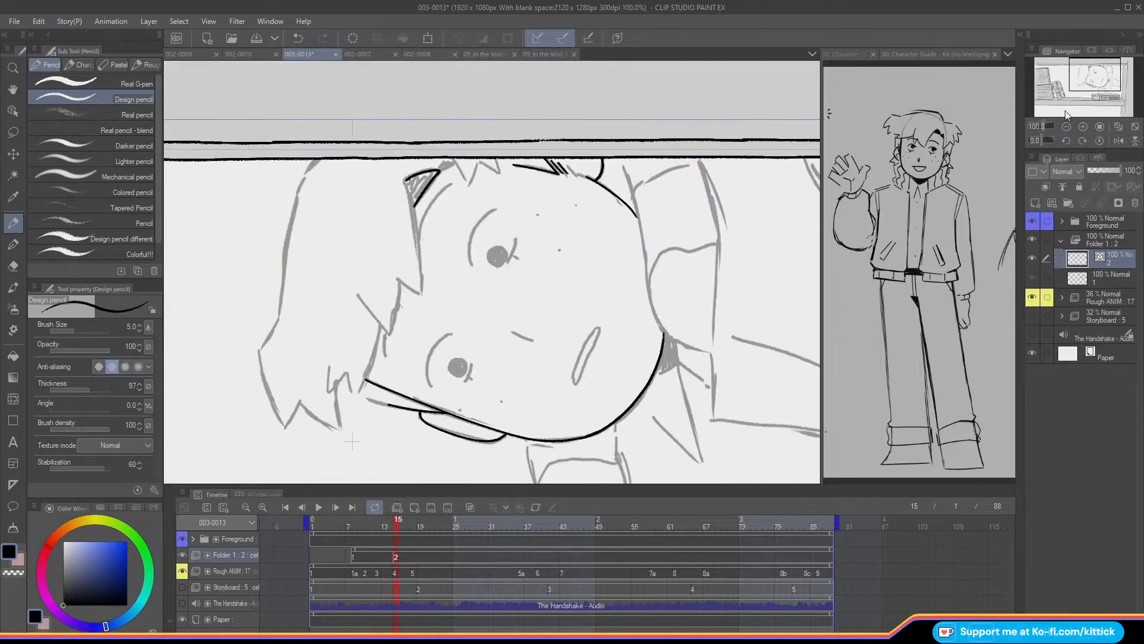
mouse_move(409, 188)
mouse_down()
mouse_move(418, 296)
mouse_move(396, 305)
mouse_move(388, 334)
mouse_up()
key(ctrl+z)
drag(357, 295, 388, 333)
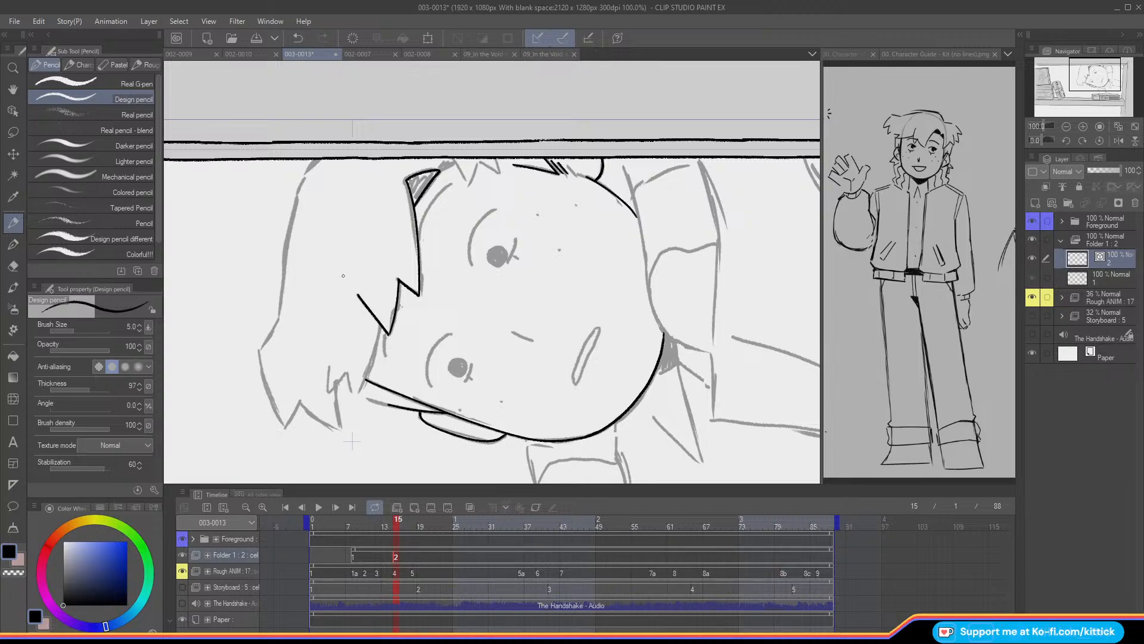
mouse_move(440, 171)
mouse_down()
mouse_move(454, 165)
mouse_move(444, 161)
mouse_move(469, 186)
mouse_move(504, 174)
mouse_move(493, 155)
mouse_up()
- Ink the hair's outer outline from the shelf board down through the spiky tips to the fringe, redoing unsatisfactory strokes
drag(352, 441, 430, 417)
mouse_move(399, 135)
mouse_down()
mouse_move(378, 174)
mouse_move(380, 157)
mouse_move(360, 286)
mouse_move(337, 331)
mouse_move(361, 404)
mouse_move(378, 378)
mouse_move(362, 404)
mouse_move(392, 394)
mouse_move(418, 408)
mouse_up()
key(ctrl+z)
drag(413, 361, 417, 408)
mouse_move(458, 313)
mouse_down()
mouse_move(431, 373)
mouse_move(422, 351)
mouse_move(406, 369)
mouse_move(407, 343)
mouse_up()
key(ctrl+z)
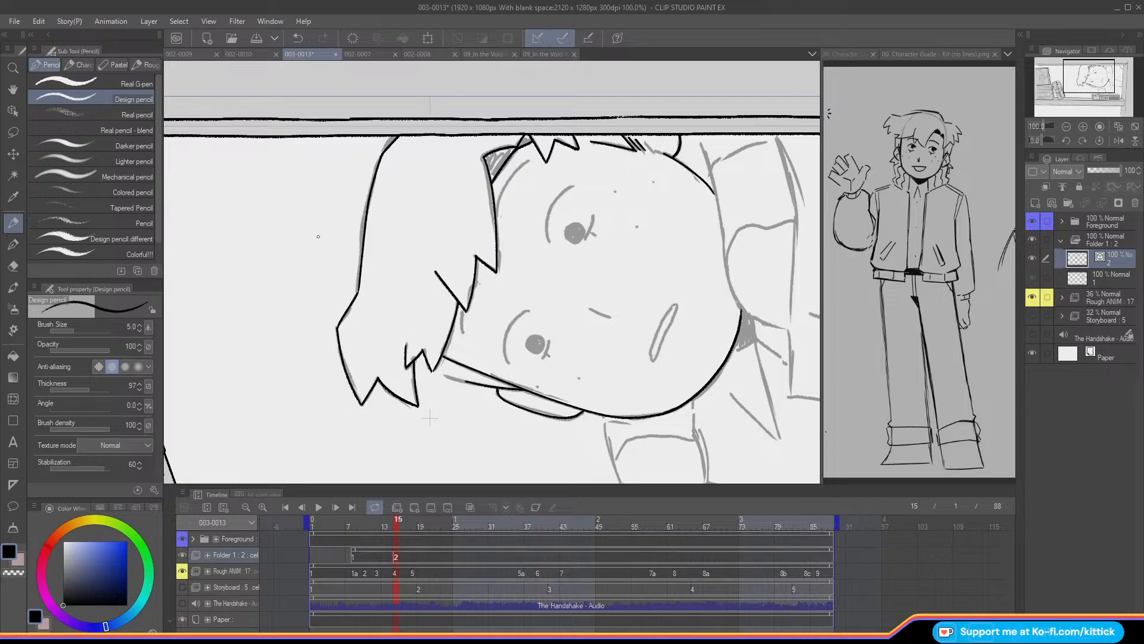
click(1082, 140)
click(1083, 140)
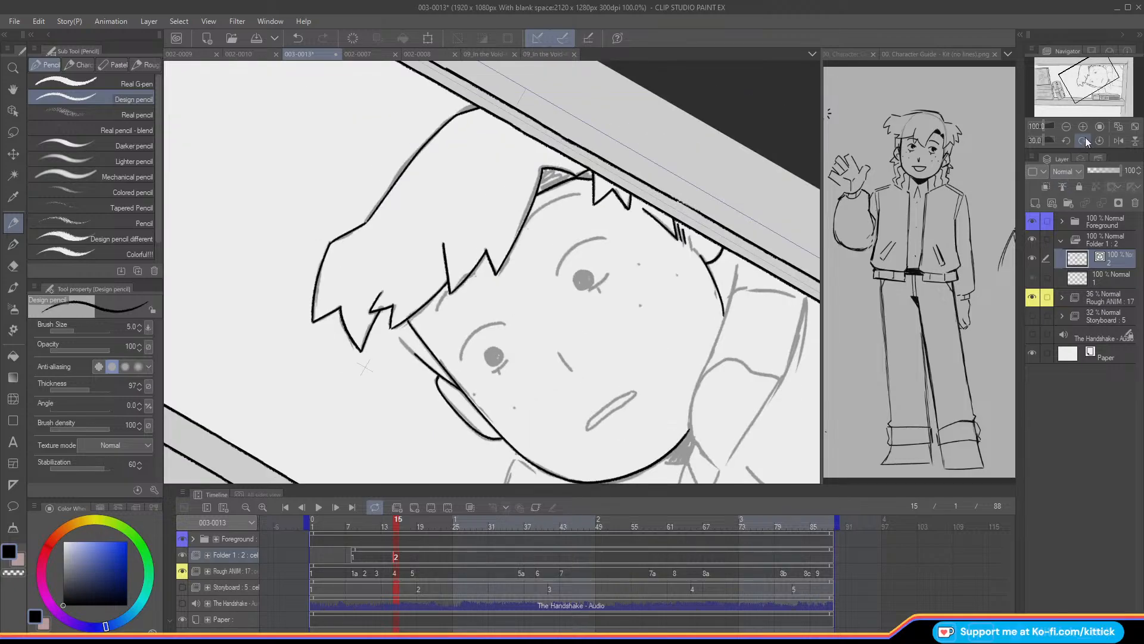
- Inspect the inked hair and face outline on cel 2 from different canvas angles with the Rough ANIM folder hidden
click(1083, 140)
click(1083, 140)
drag(1082, 90, 1093, 82)
click(1099, 140)
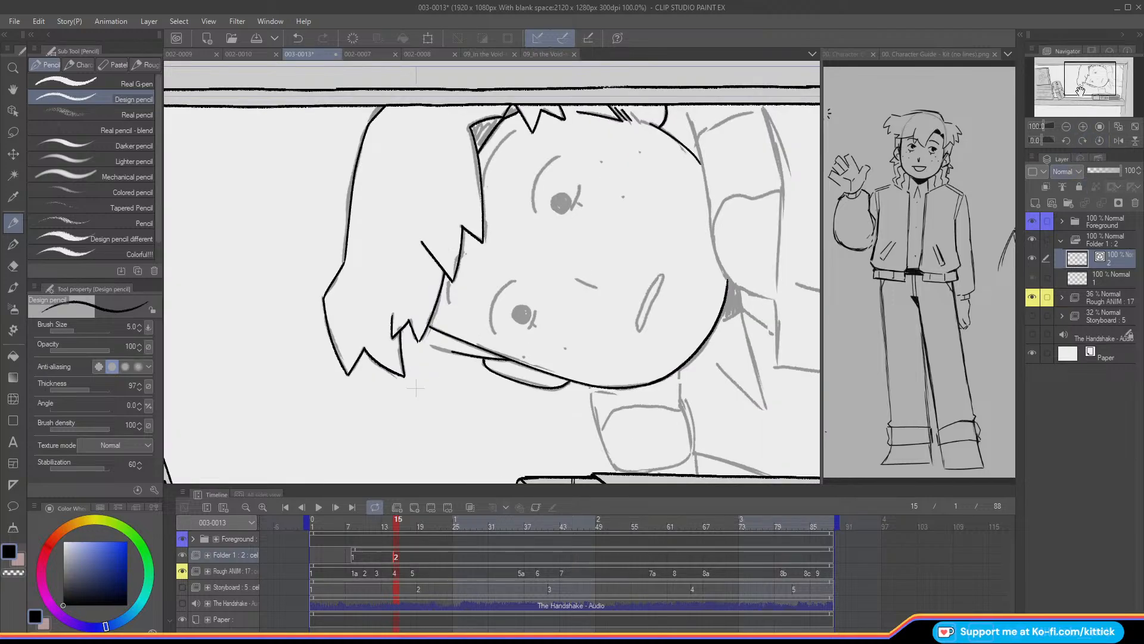
drag(1077, 89, 1081, 88)
click(1032, 298)
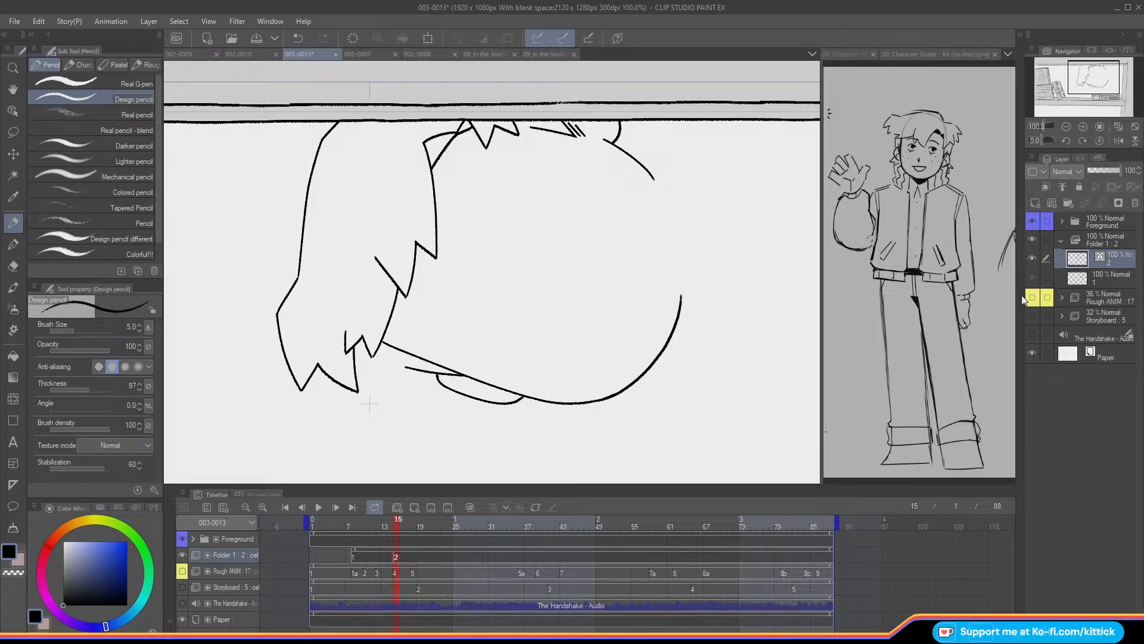
click(1083, 142)
click(1083, 142)
click(1083, 142)
click(1084, 142)
click(1083, 141)
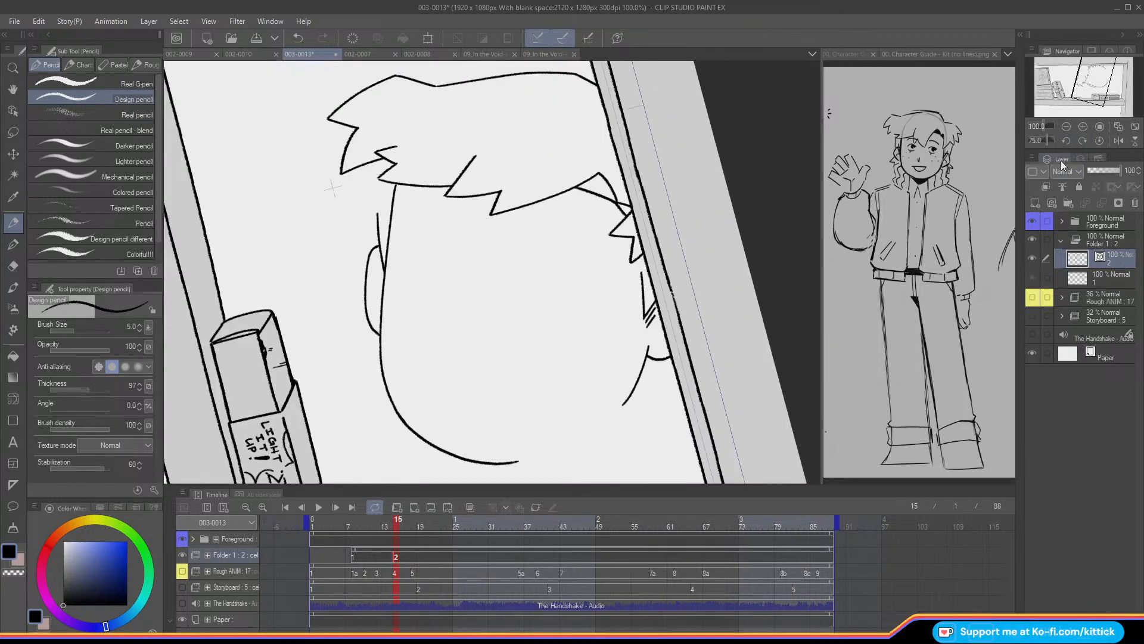
- Show the Rough ANIM folder and ink both eyes' curved upper lids and short lower lids with lash marks on cel 2
click(1066, 141)
click(1031, 297)
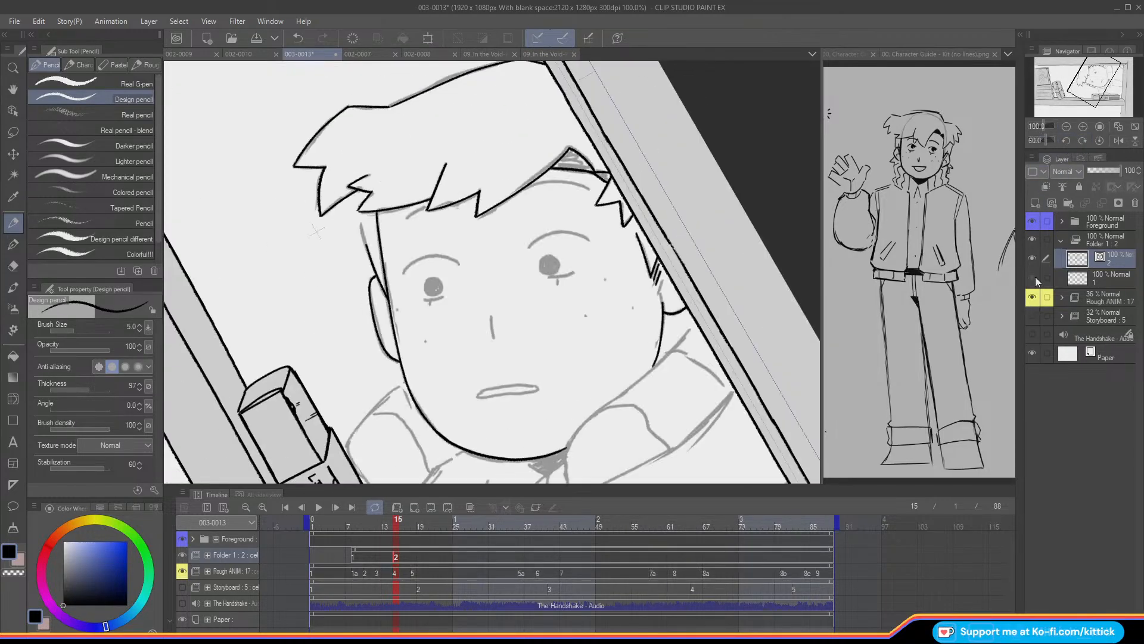
mouse_move(589, 239)
mouse_down()
mouse_move(533, 240)
mouse_move(587, 238)
mouse_move(528, 247)
mouse_up()
key(ctrl+z)
mouse_move(458, 263)
mouse_down()
mouse_move(416, 256)
mouse_move(404, 272)
mouse_up()
drag(574, 271, 554, 277)
drag(444, 296, 422, 299)
key(ctrl+z)
drag(558, 276, 556, 286)
drag(431, 298, 427, 306)
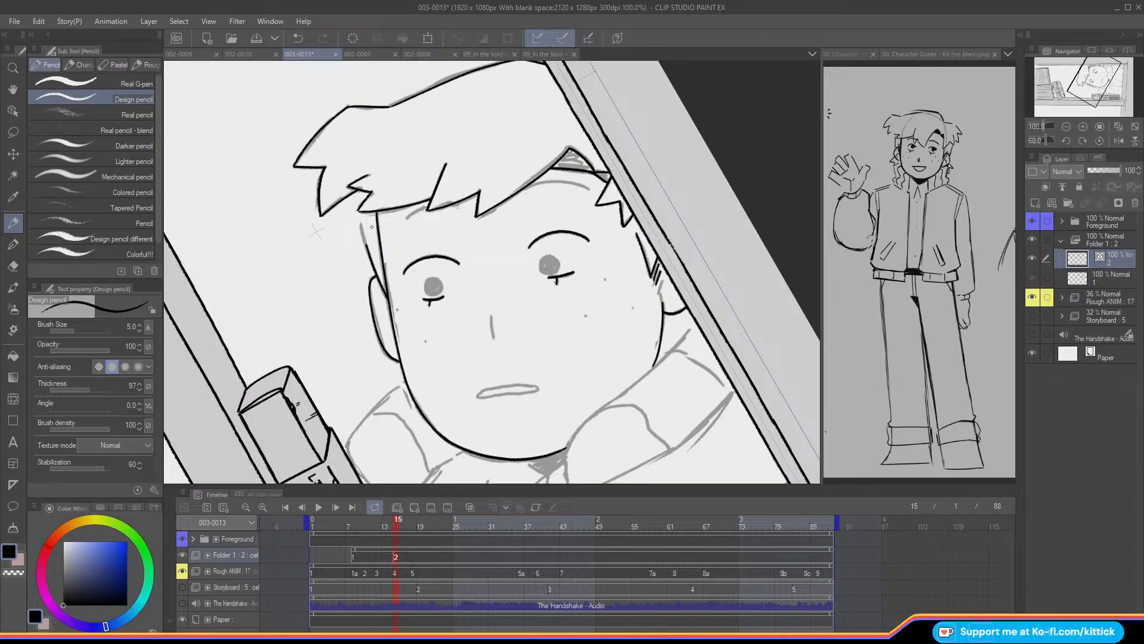
- Ink the round iris outlines of both eyes and the two eyebrows under the fringe
mouse_move(546, 255)
mouse_down()
mouse_move(540, 272)
mouse_move(550, 275)
mouse_move(553, 256)
mouse_move(543, 258)
mouse_up()
mouse_move(430, 278)
mouse_down()
mouse_move(431, 295)
mouse_move(444, 285)
mouse_move(423, 286)
mouse_move(437, 294)
mouse_move(429, 277)
mouse_move(423, 290)
mouse_up()
key(ctrl+z)
drag(577, 184, 528, 185)
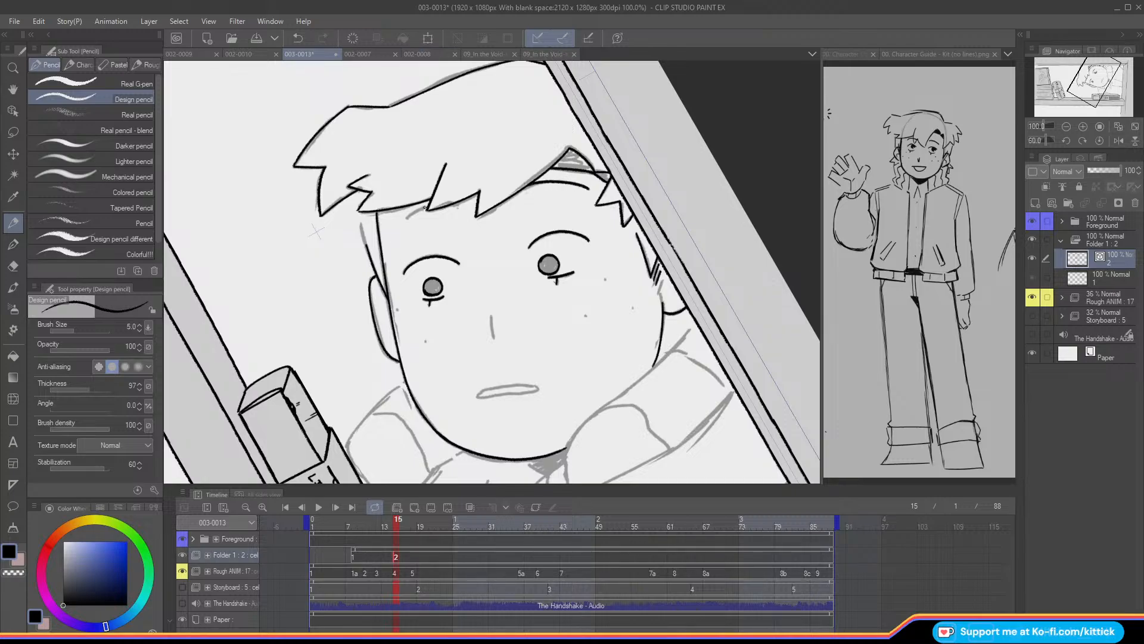
drag(427, 206, 405, 220)
- Ink the nose, the mouth outline and the freckle dots on the cheeks
mouse_move(491, 314)
mouse_down()
mouse_move(494, 338)
mouse_move(484, 319)
mouse_up()
mouse_move(480, 392)
mouse_down()
mouse_move(537, 387)
mouse_move(478, 393)
mouse_up()
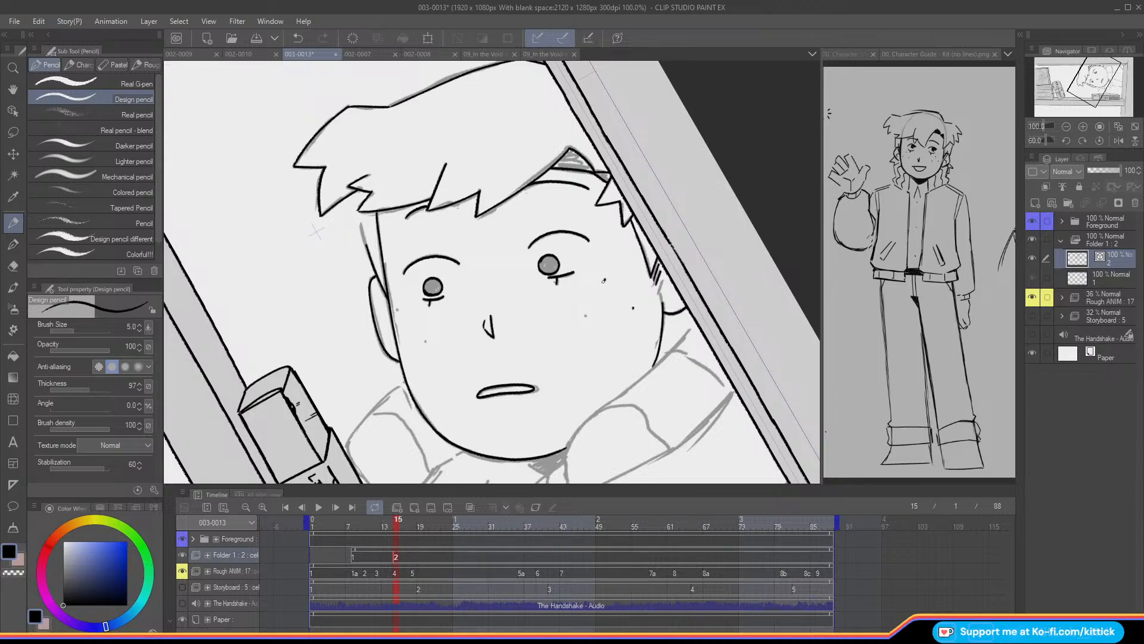
click(426, 341)
- Reset the canvas rotation and ink the jacket collar's inner edge beside the face, redoing unsatisfactory strokes
click(1096, 142)
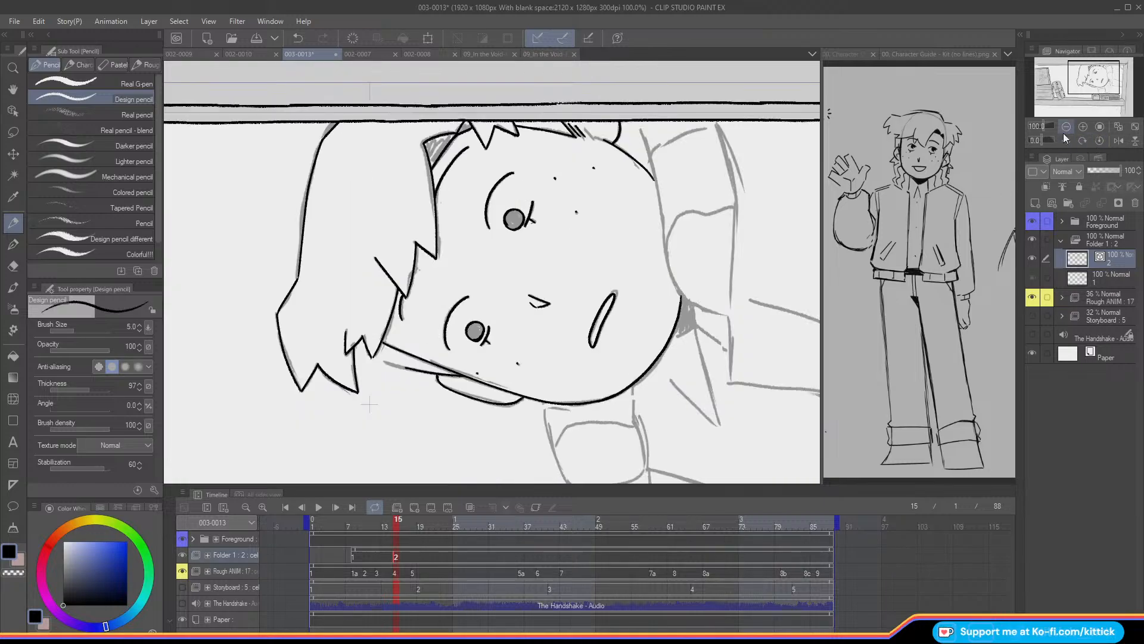
drag(641, 127, 663, 224)
key(ctrl+z)
mouse_move(641, 127)
mouse_down()
mouse_move(667, 269)
mouse_move(682, 296)
mouse_move(727, 314)
mouse_up()
key(ctrl+z)
key(ctrl+z)
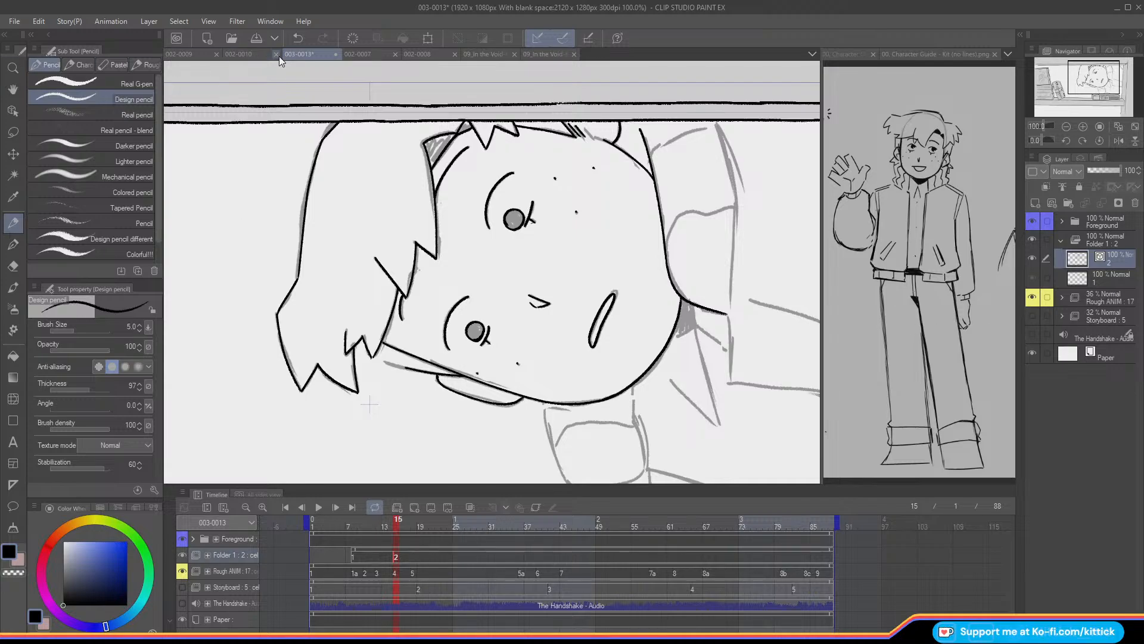
- Open Character Guides.png, sample the N_L line colour, and scribble a test over the suited character before undoing it
click(232, 39)
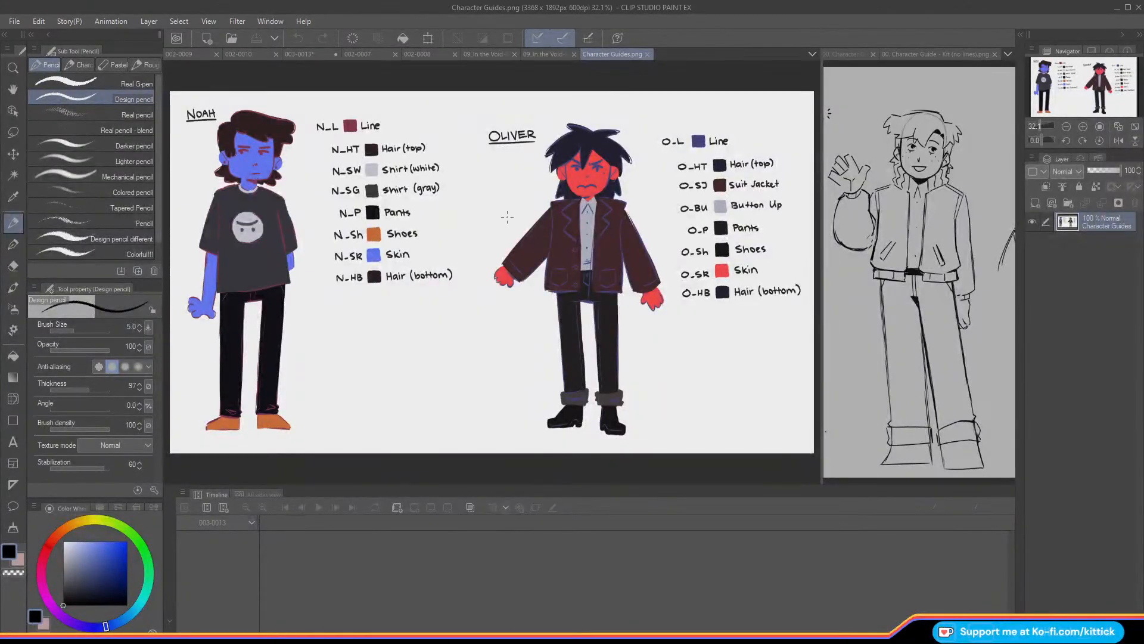
alt+click(349, 125)
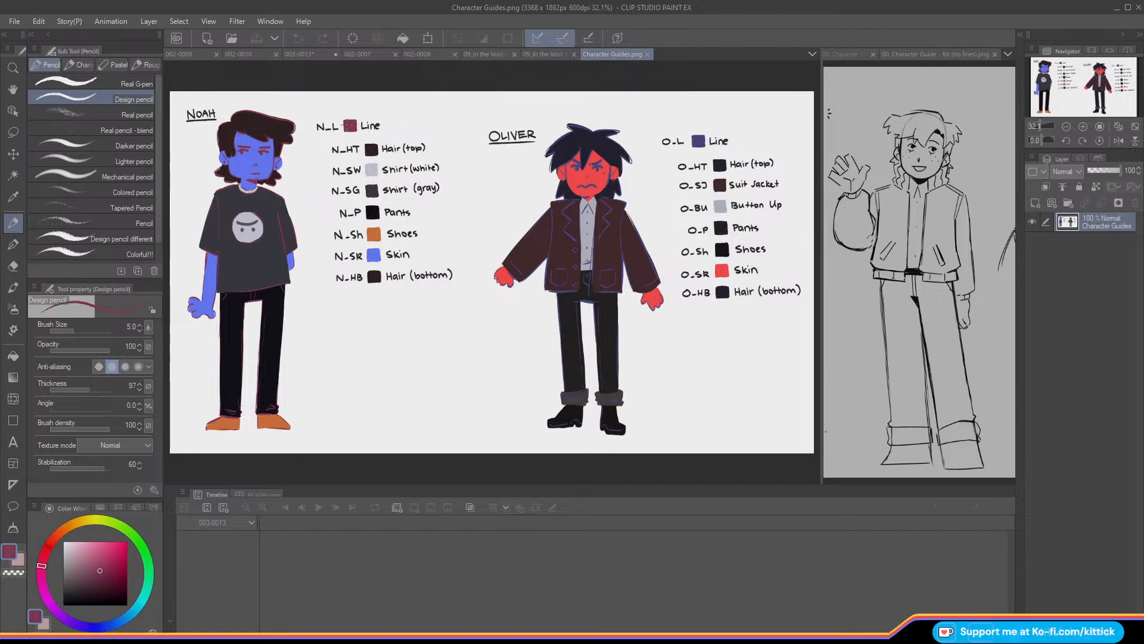
mouse_move(564, 180)
mouse_down()
mouse_move(523, 181)
mouse_move(587, 179)
mouse_move(491, 156)
mouse_up()
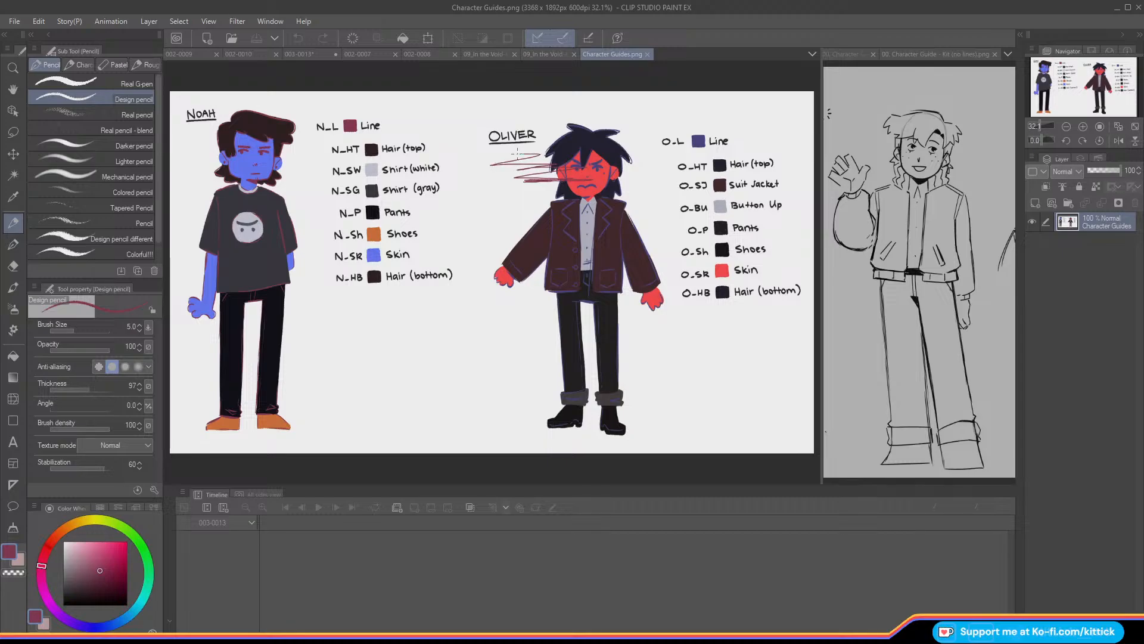
key(ctrl+z)
- Sample the O_L line colour and try test strokes beside the T-shirt character, undoing them
alt+click(698, 142)
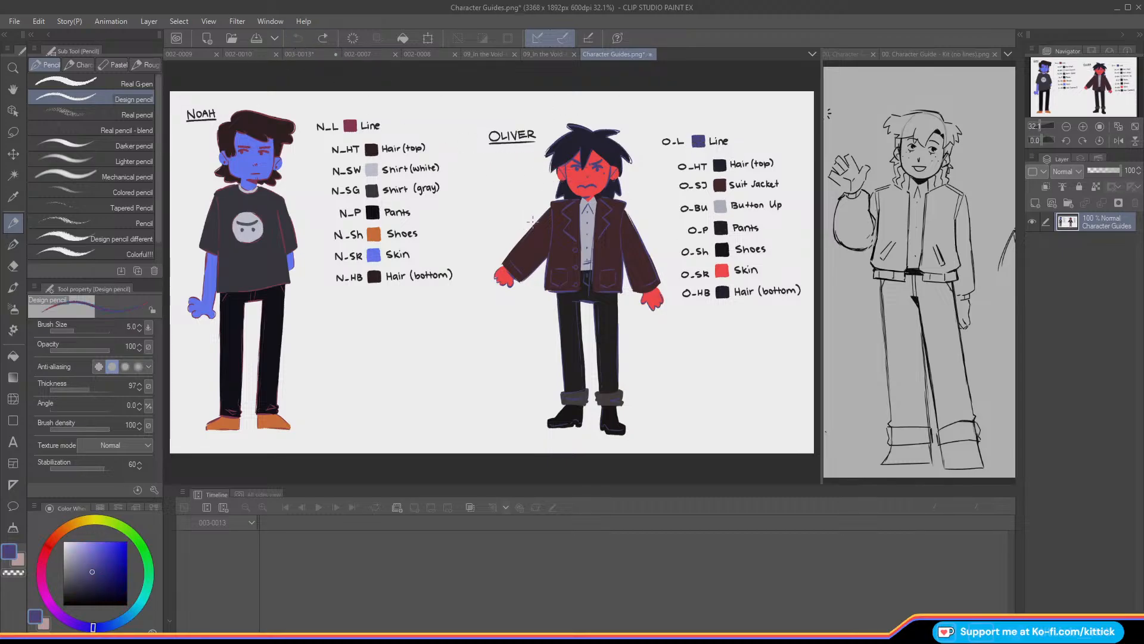
mouse_move(294, 192)
mouse_down()
mouse_move(303, 205)
mouse_move(309, 196)
mouse_up()
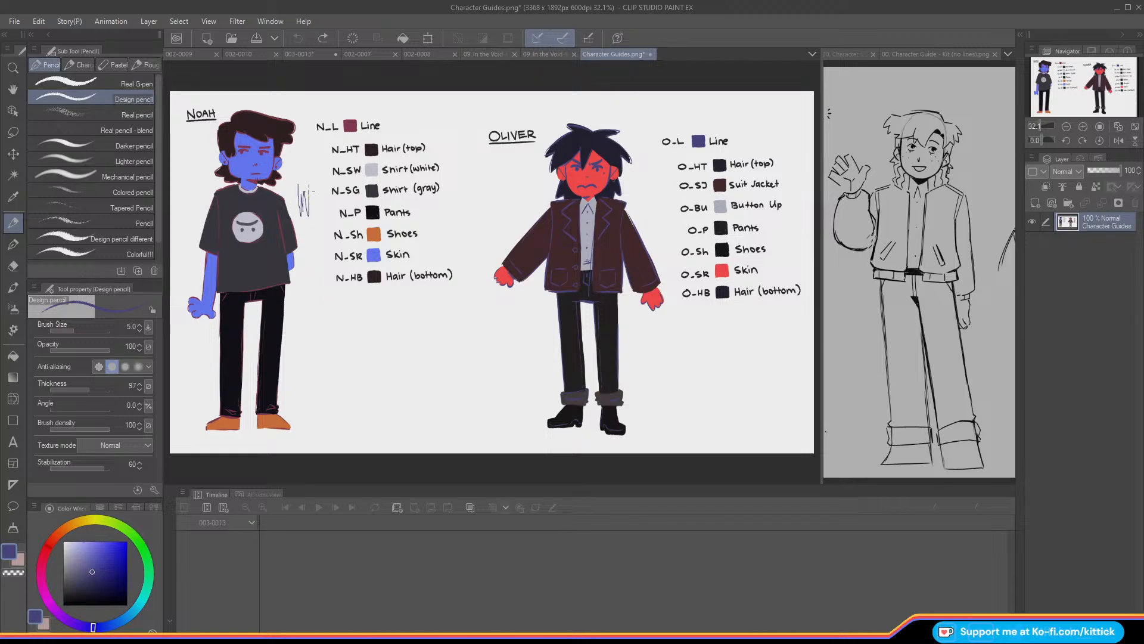
click(298, 40)
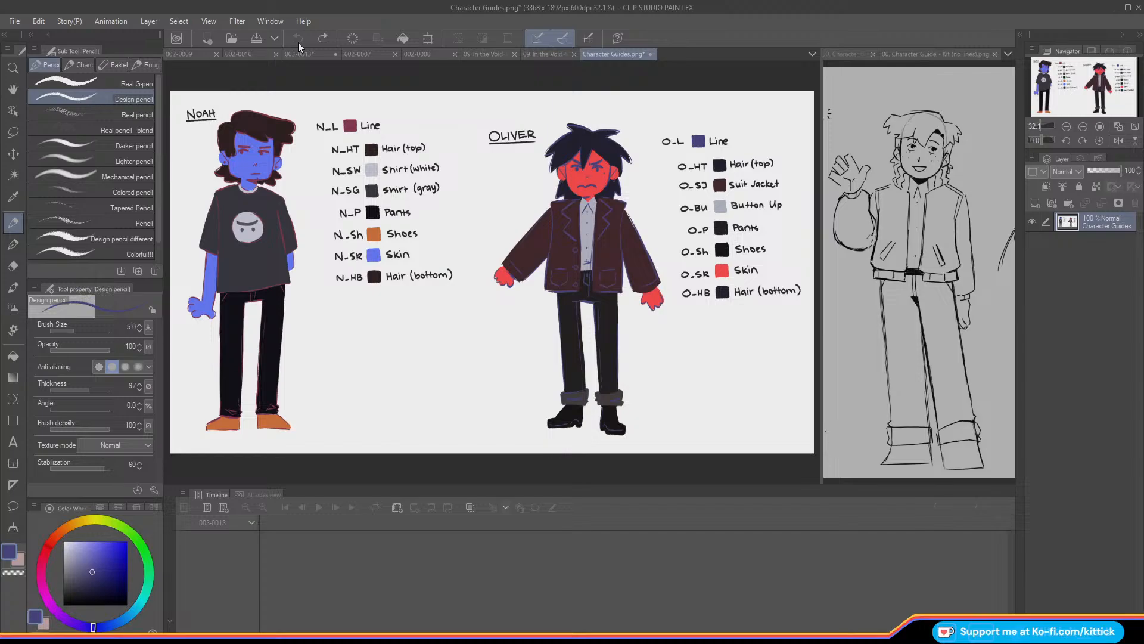
mouse_move(310, 116)
mouse_down()
mouse_move(325, 295)
mouse_move(469, 301)
mouse_move(461, 114)
mouse_move(320, 111)
mouse_up()
click(302, 39)
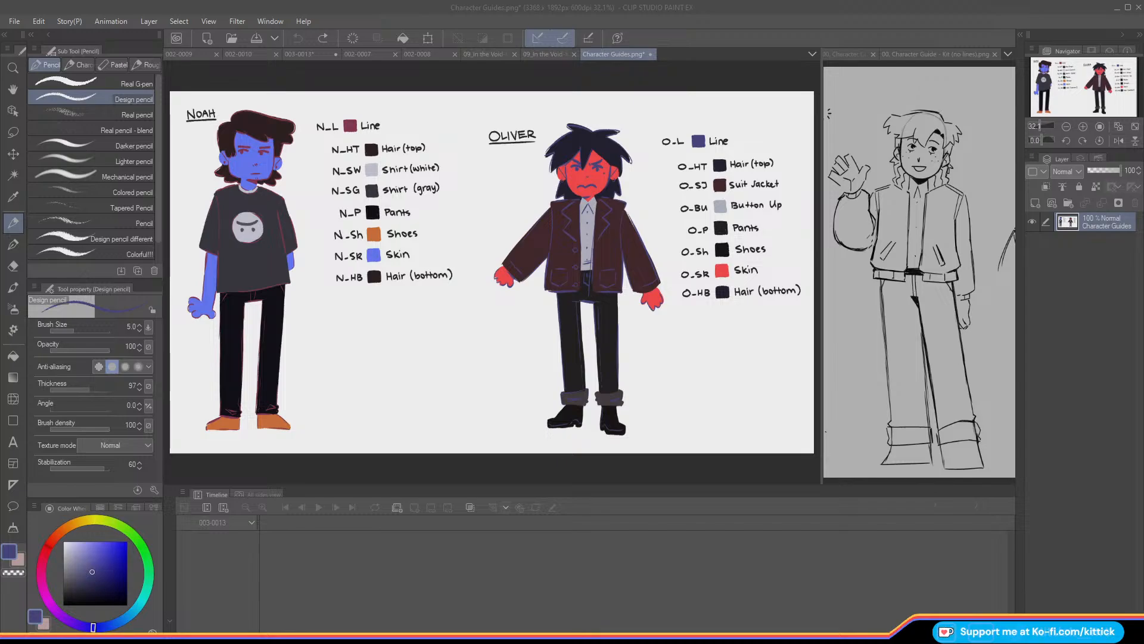
- Return to the 003-0013 canvas and set the drawing colour to near-black
click(474, 55)
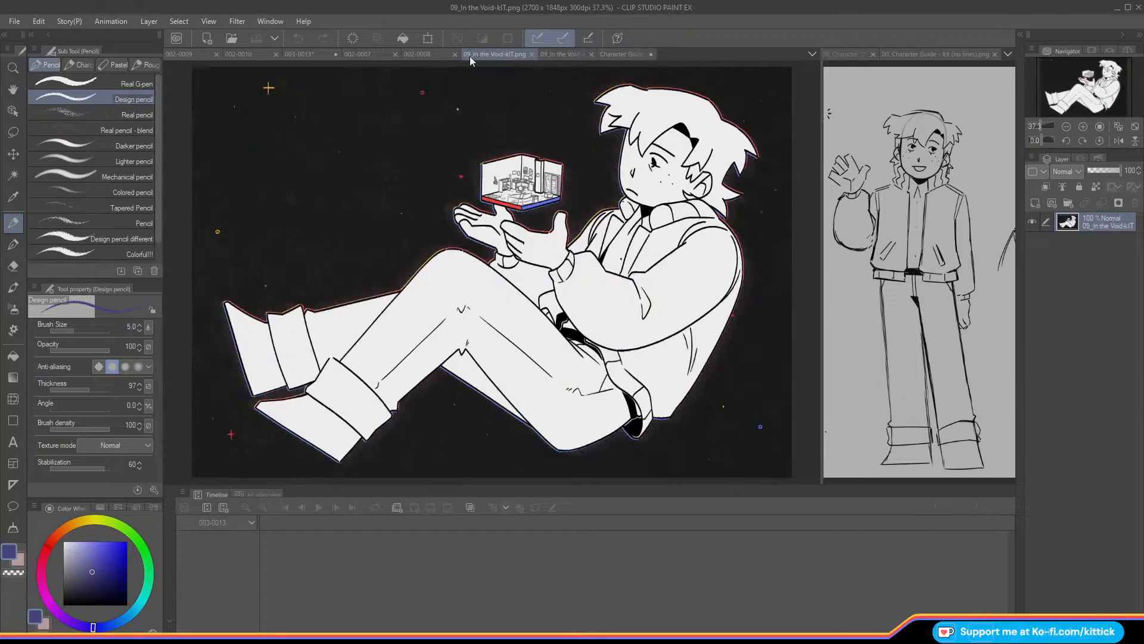
click(423, 54)
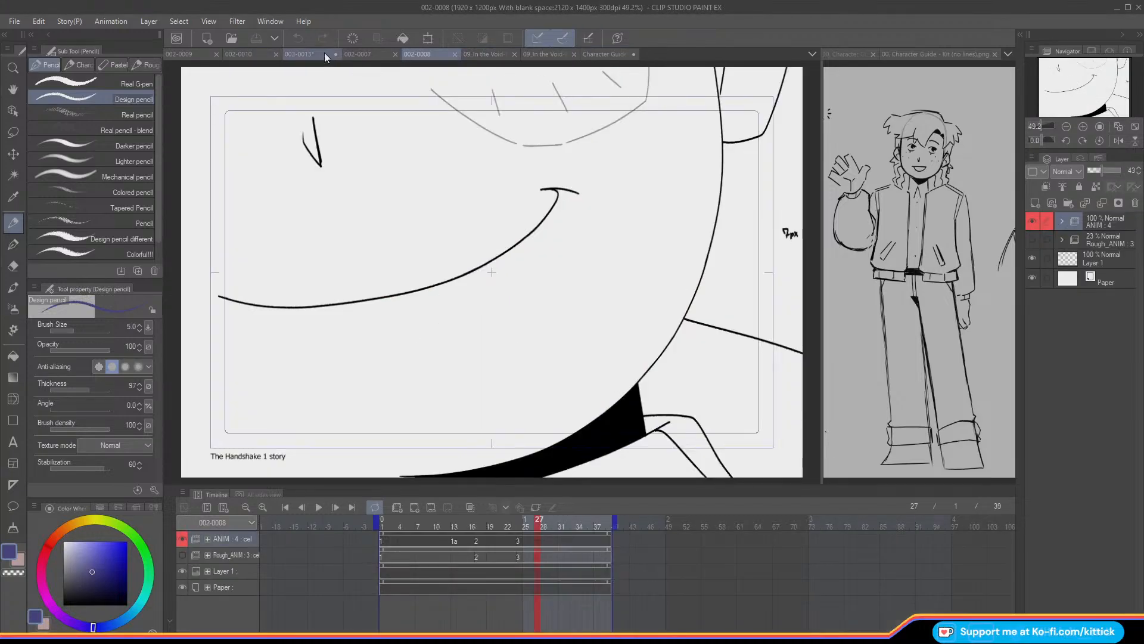
click(325, 54)
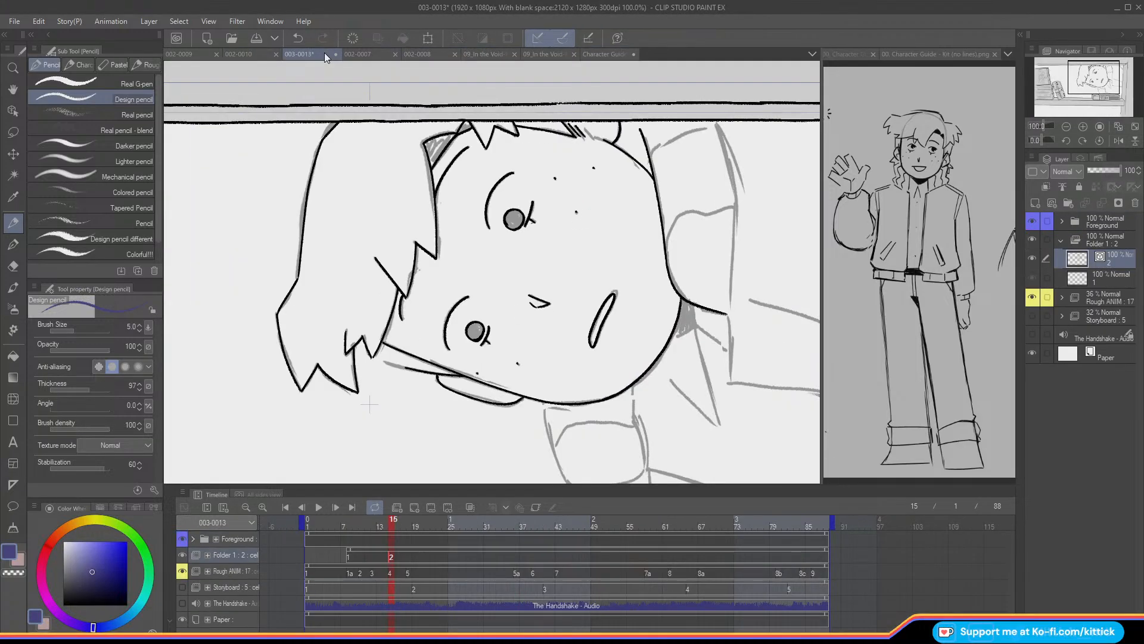
drag(89, 569, 63, 613)
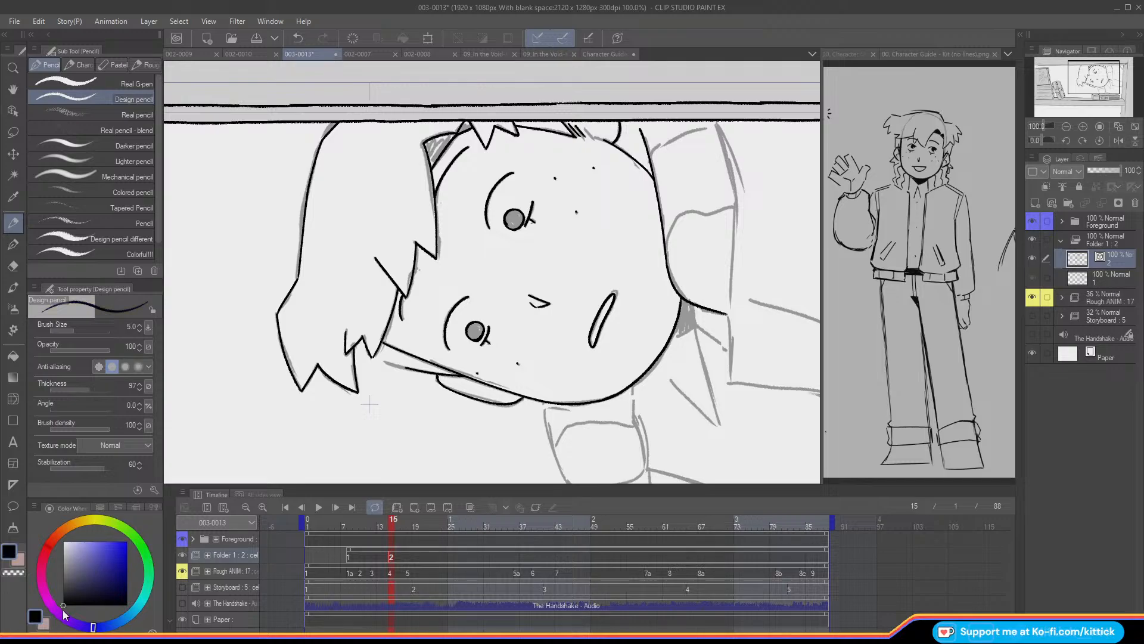
- Ink the jacket front's short edge by the collar and the two long lines running to the shelf's side board
click(1067, 128)
click(1083, 127)
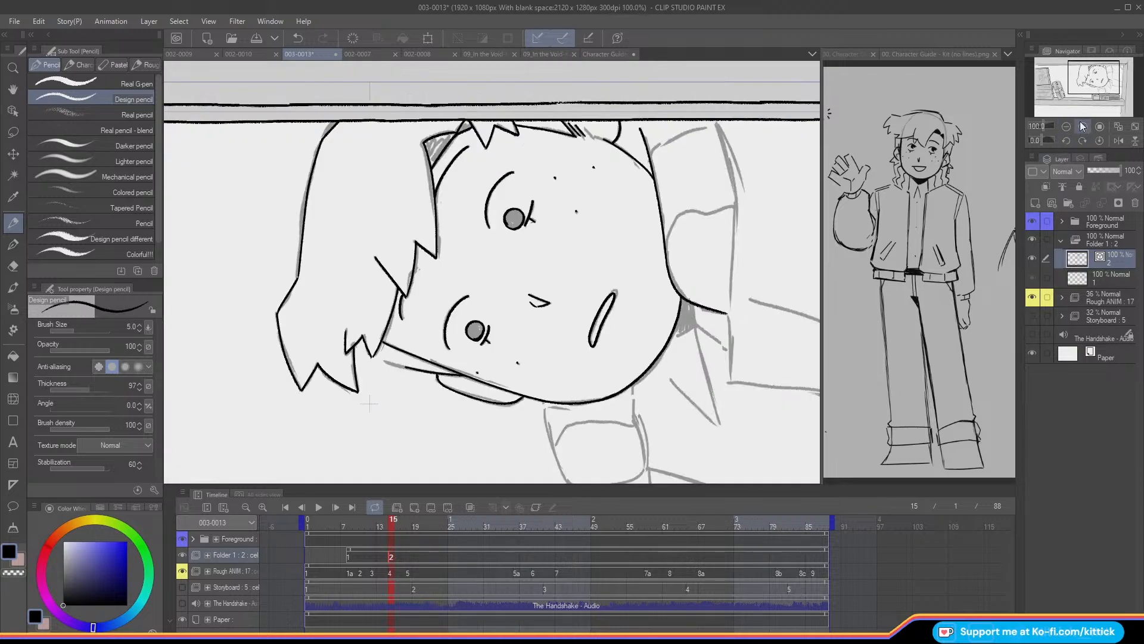
drag(1067, 84, 1086, 78)
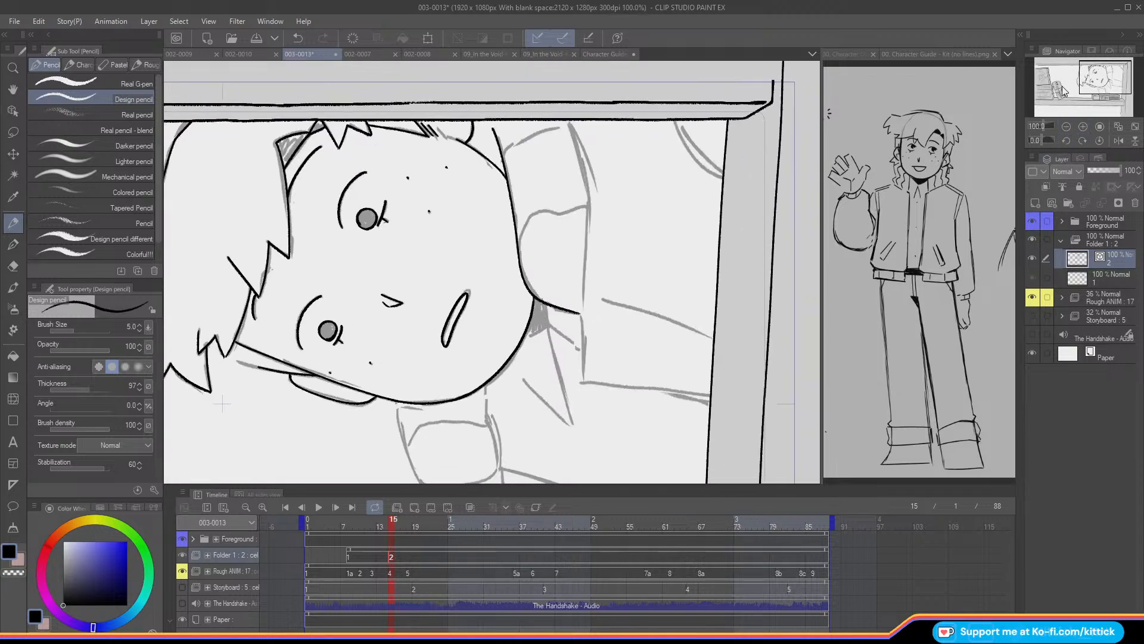
drag(581, 311, 584, 379)
click(1067, 126)
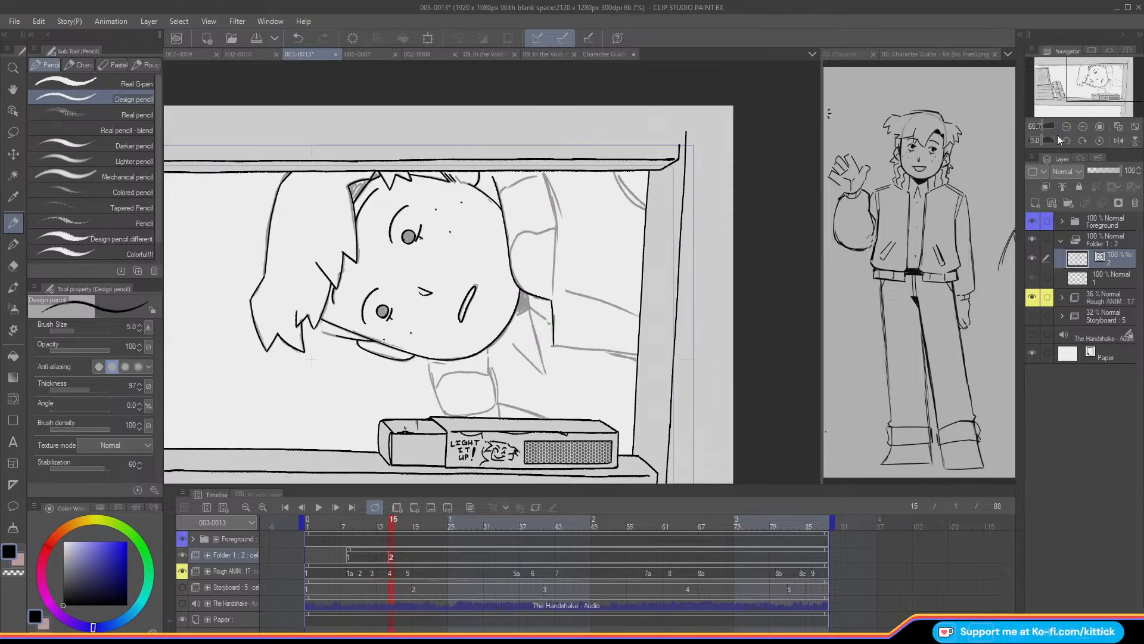
click(1083, 126)
drag(1082, 90, 1104, 83)
drag(570, 273, 683, 285)
drag(700, 230, 588, 207)
drag(1085, 87, 1083, 62)
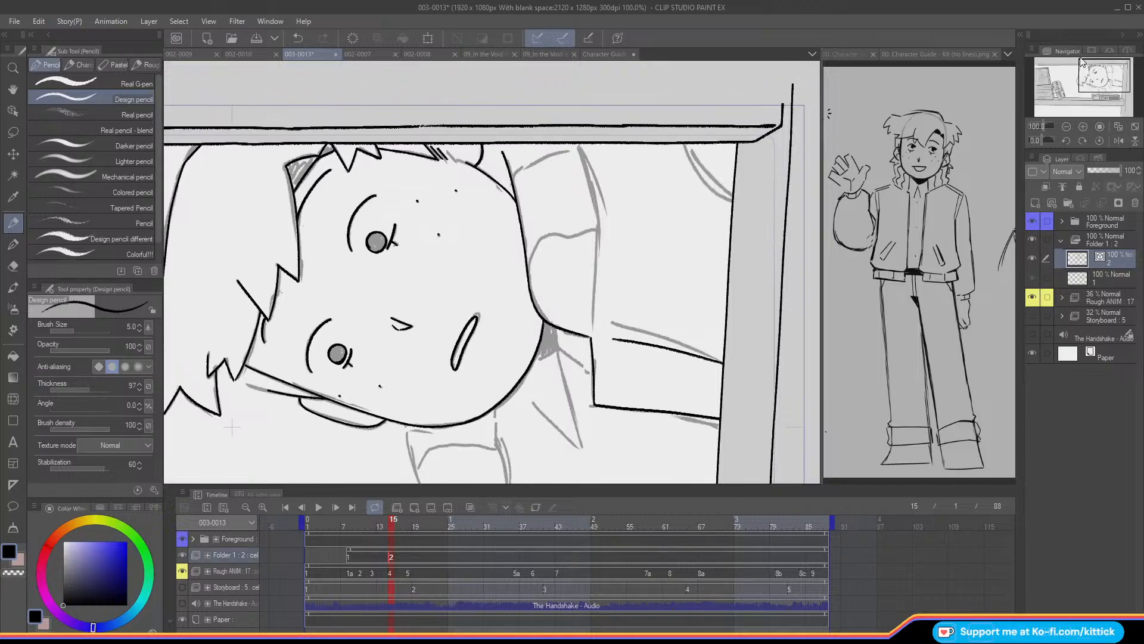
- Ink the collar's outer edge, the crease beside it, and the double curve where the jacket meets the shelf's side board
mouse_move(577, 145)
mouse_down()
mouse_move(598, 220)
mouse_move(591, 328)
mouse_up()
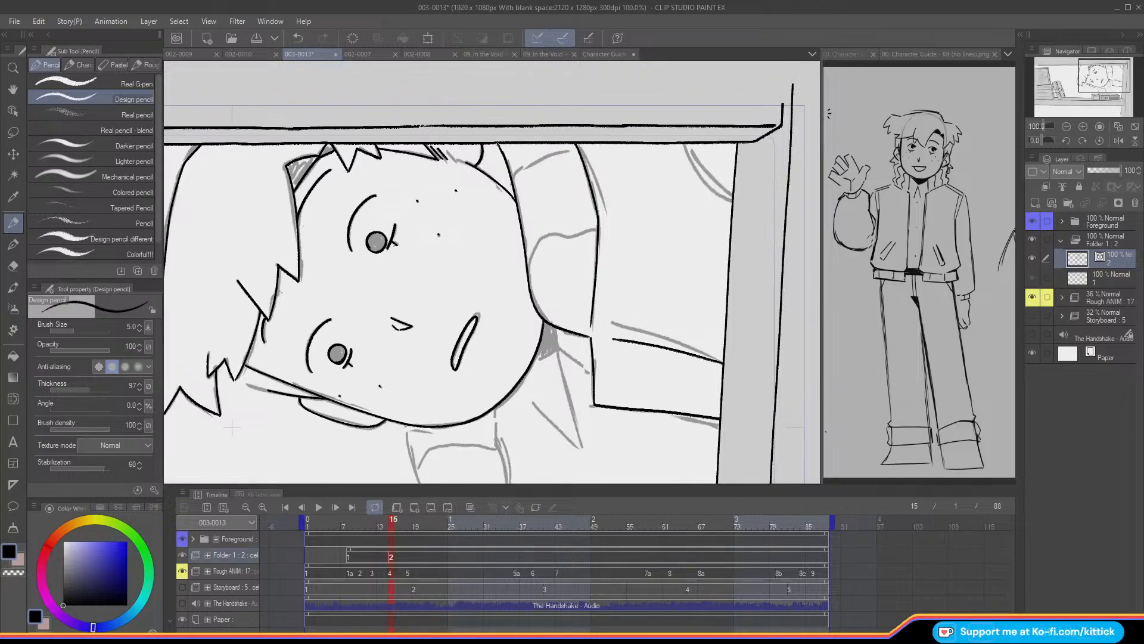
drag(575, 143, 607, 213)
key(ctrl+z)
drag(576, 143, 605, 216)
drag(685, 143, 729, 199)
drag(691, 149, 731, 199)
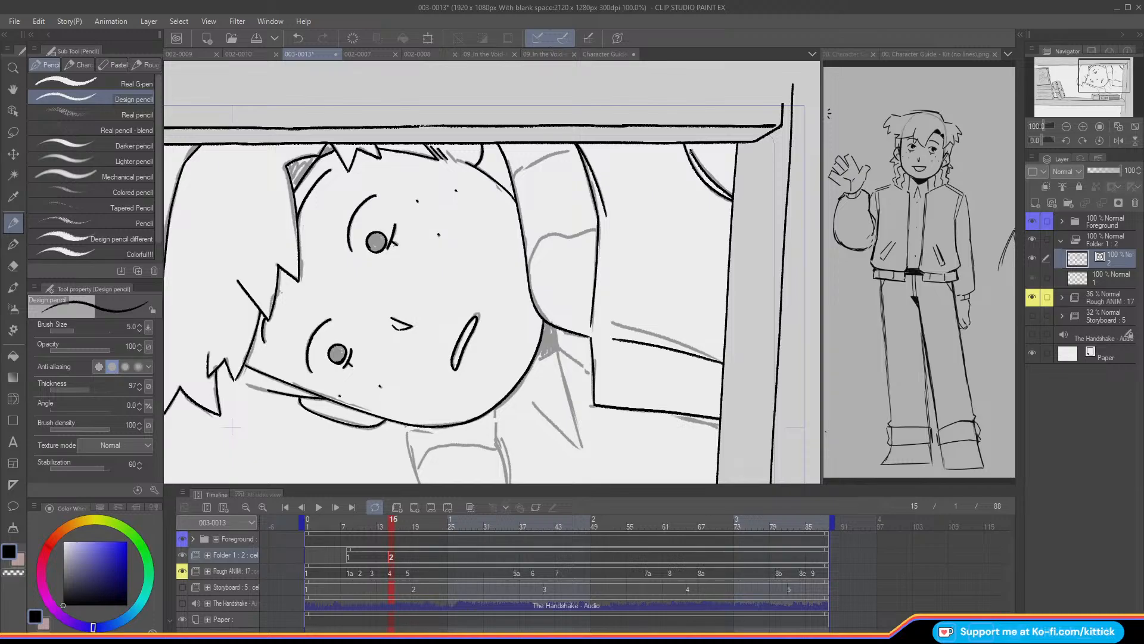
key(ctrl+z)
- Ink the collar flap above the matchbox with its inner fold and the short jacket lines behind the box, redoing stray strokes
drag(536, 357, 552, 210)
drag(511, 276, 521, 349)
key(ctrl+z)
mouse_move(422, 276)
mouse_down()
mouse_move(441, 354)
mouse_move(424, 301)
mouse_move(449, 357)
mouse_move(522, 345)
mouse_move(504, 361)
mouse_move(603, 365)
mouse_up()
key(ctrl+z)
key(ctrl+z)
key(ctrl+z)
drag(525, 344, 602, 366)
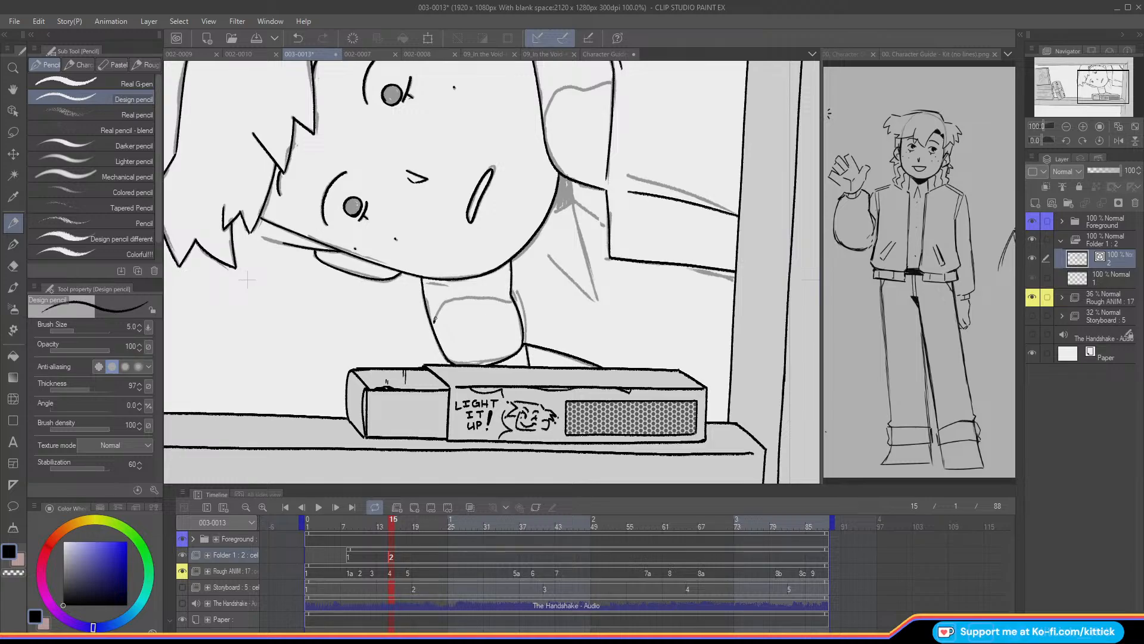
drag(457, 297, 499, 302)
- Ink the fold lines on the collar half nearest the top shelf board and the pointed shape below the chin
scroll(500, 299, up, 5)
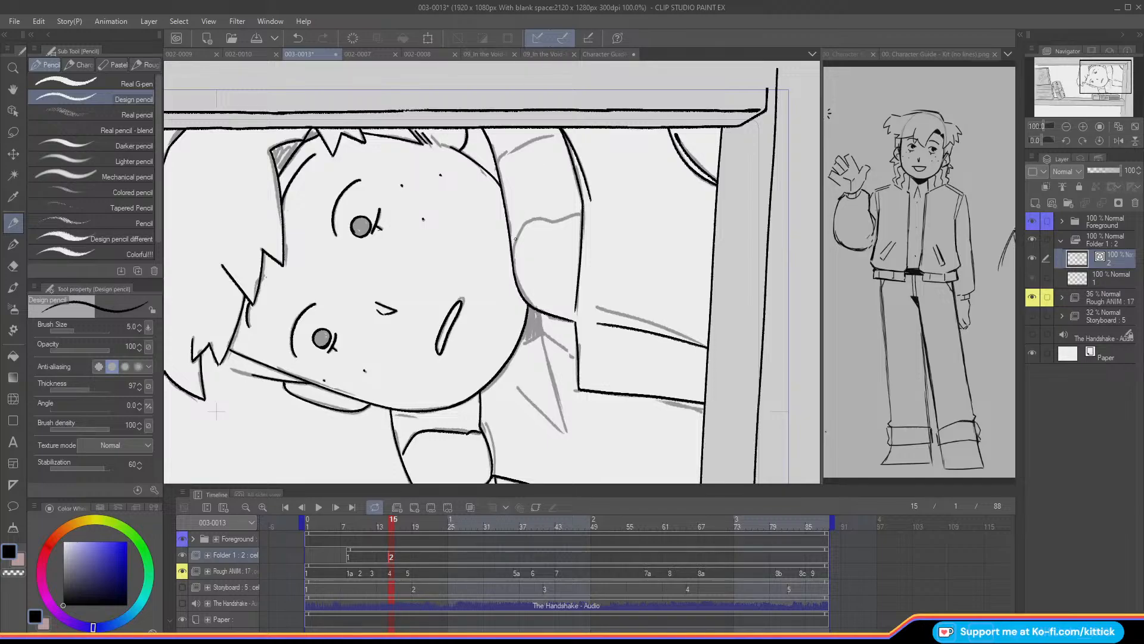
mouse_move(512, 258)
mouse_down()
mouse_move(531, 219)
mouse_move(583, 212)
mouse_up()
drag(552, 134, 496, 172)
mouse_move(538, 312)
mouse_down()
mouse_move(542, 332)
mouse_move(521, 344)
mouse_move(574, 358)
mouse_move(550, 373)
mouse_move(563, 415)
mouse_up()
key(ctrl+z)
drag(541, 335, 567, 432)
drag(517, 387, 568, 432)
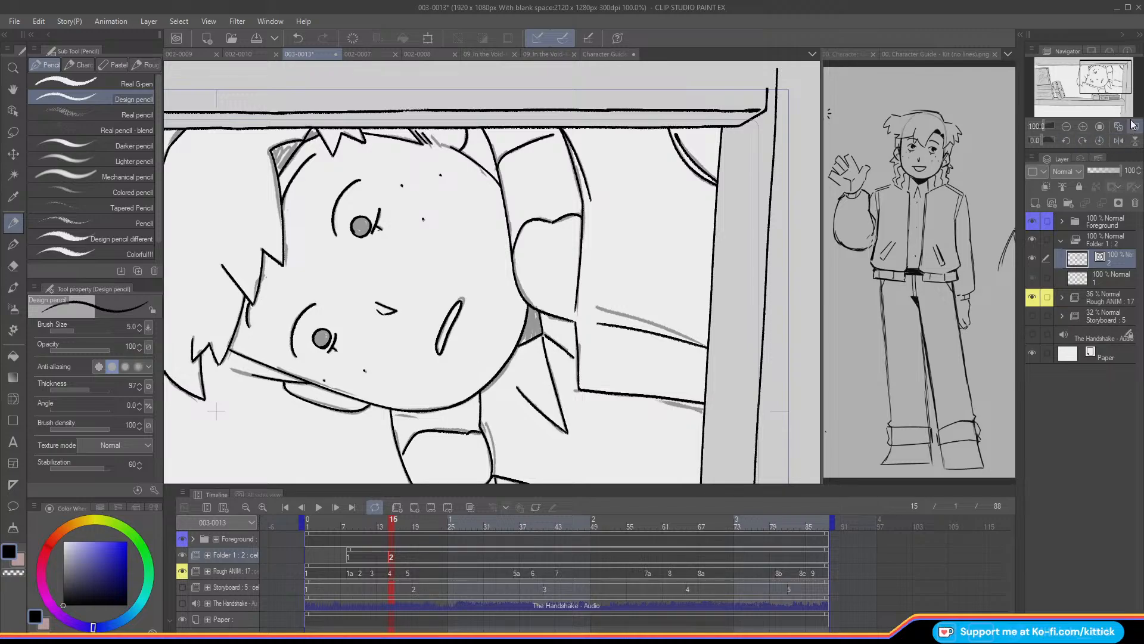
- Check the finished cel 2 line art with Rough ANIM hidden, restore the rough, and move the timeline to frame 18
drag(1082, 89, 1073, 90)
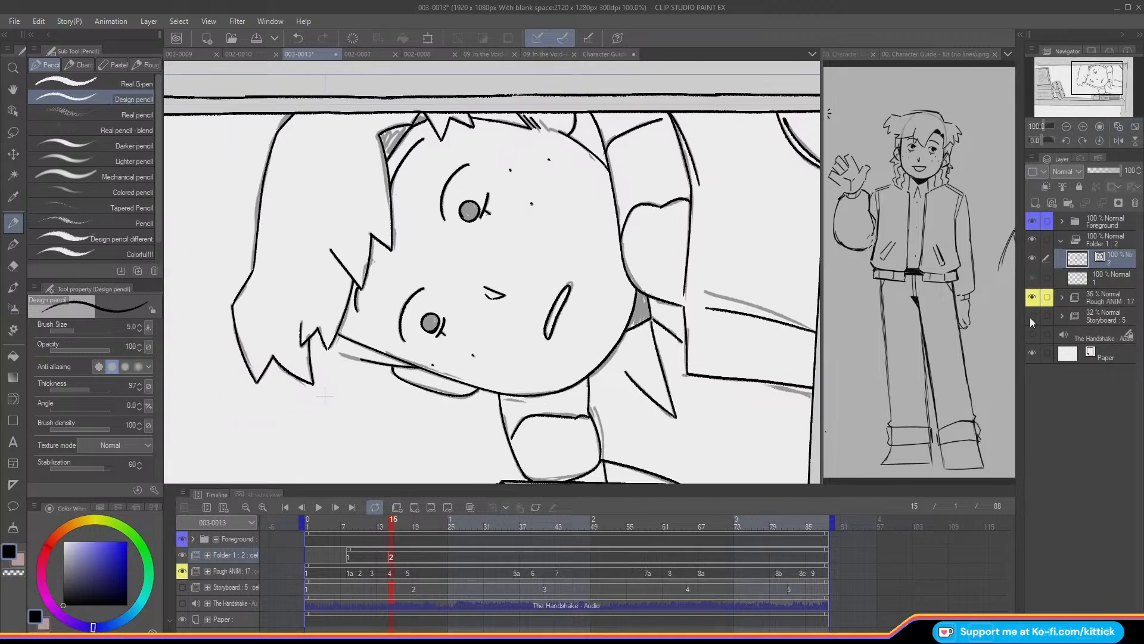
click(1033, 299)
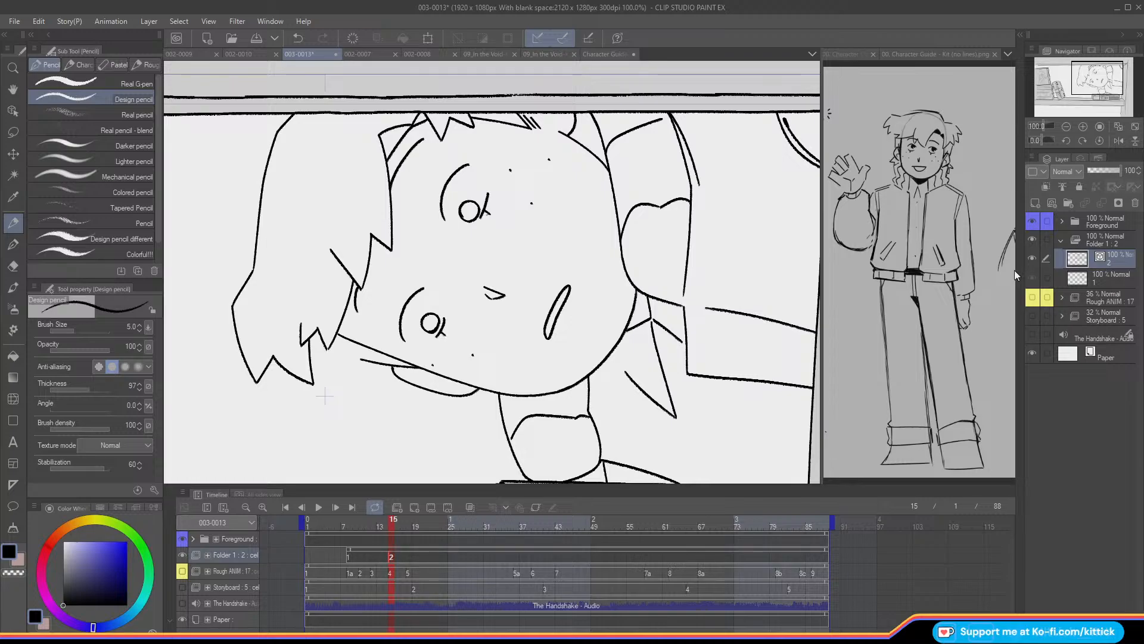
click(13, 355)
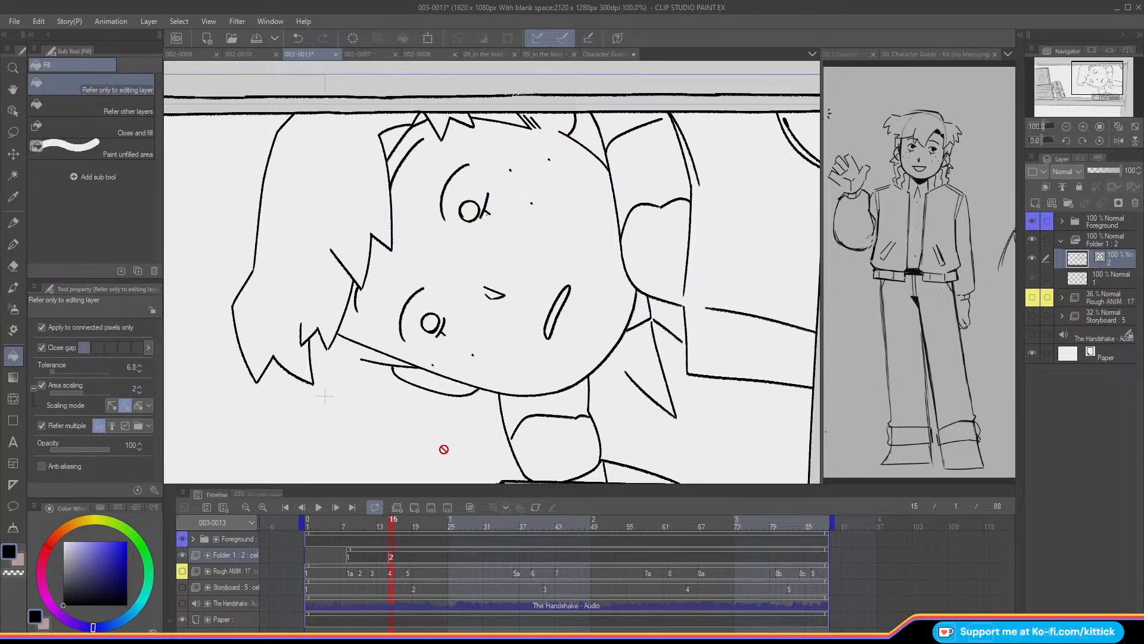
click(13, 223)
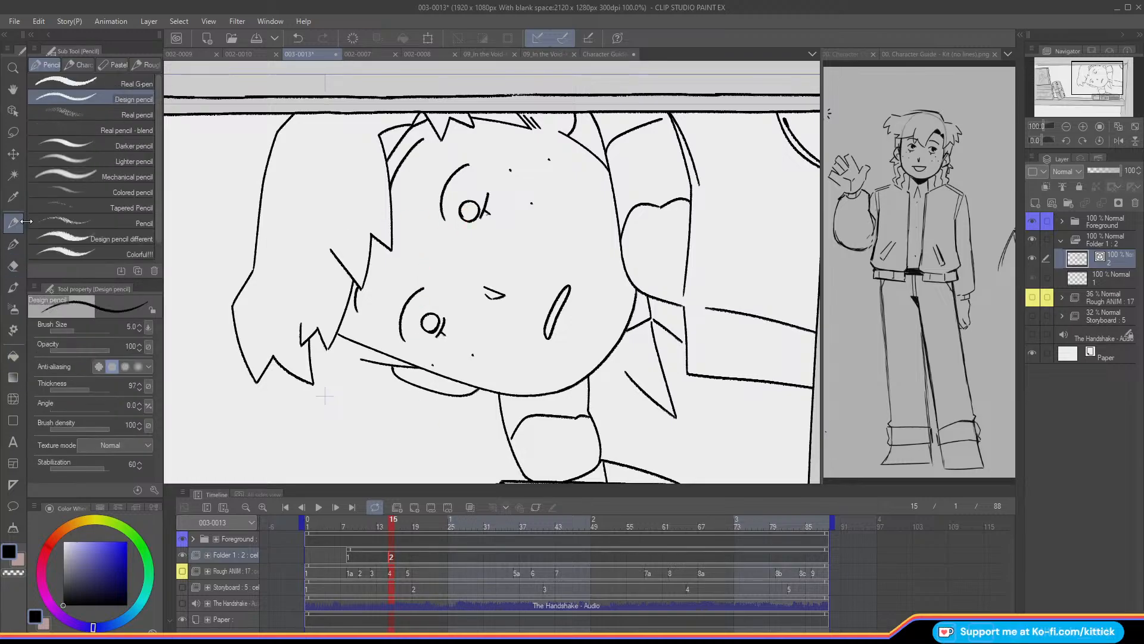
click(1066, 126)
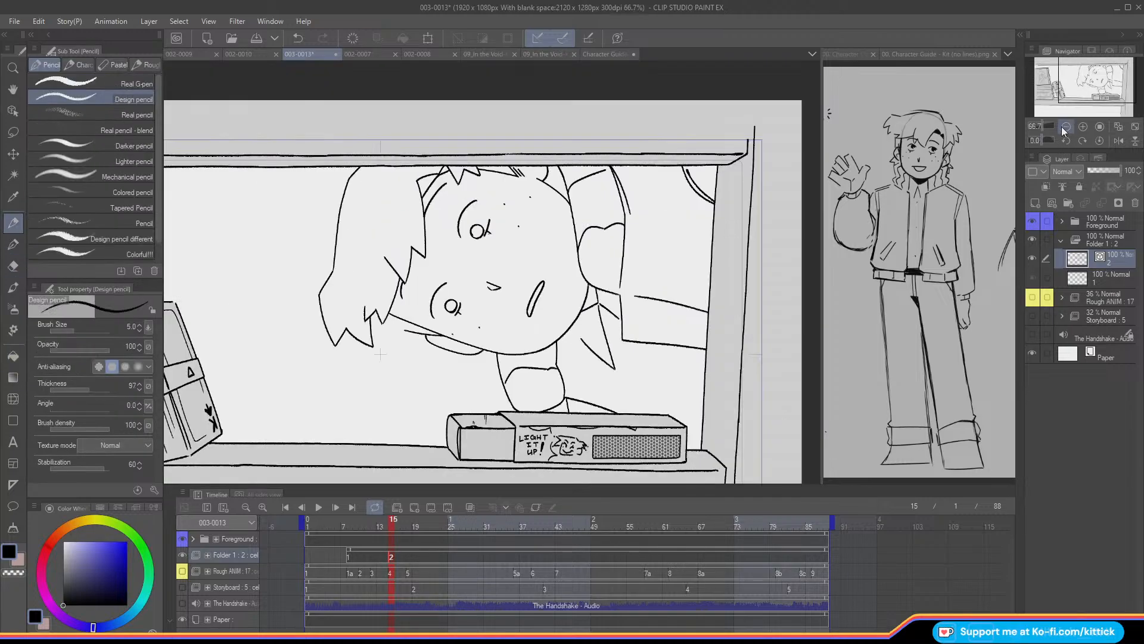
click(1032, 297)
drag(395, 521, 409, 538)
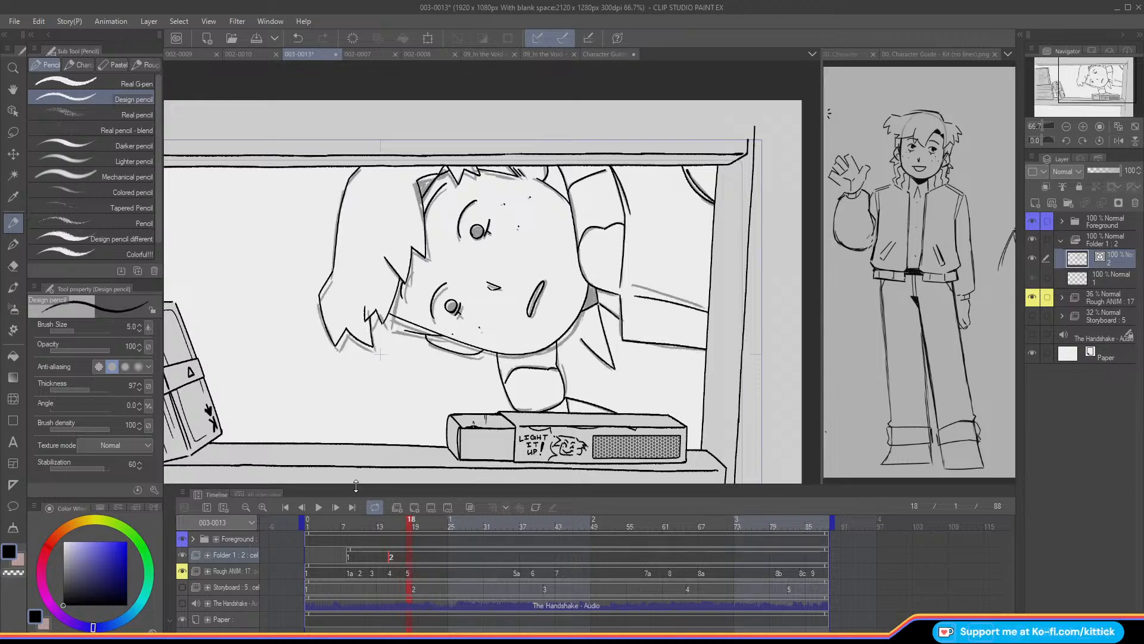
- Duplicate the cel 2 artwork as a new cel 3 in Folder 1 and assign it to frame 18
mouse_move(408, 534)
mouse_down()
mouse_move(398, 529)
mouse_move(413, 541)
mouse_up()
click(414, 559)
click(1052, 203)
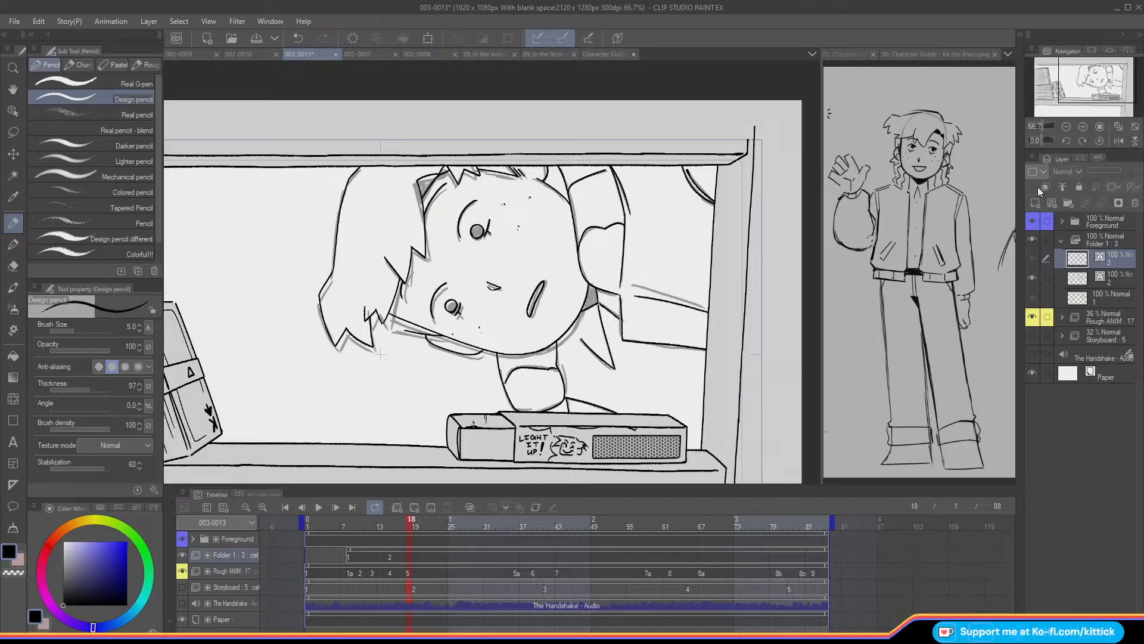
click(409, 557)
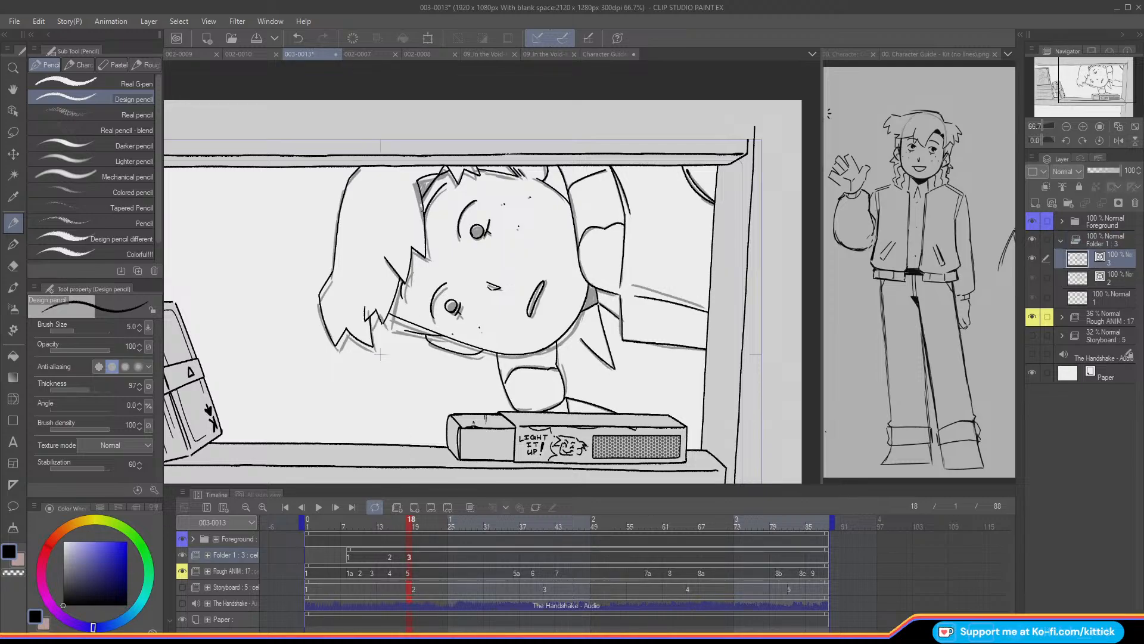
- Lasso the collar, jacket and flap lines around the head on cel 3 and clear them, keeping the head
click(21, 130)
drag(632, 315, 631, 313)
click(525, 391)
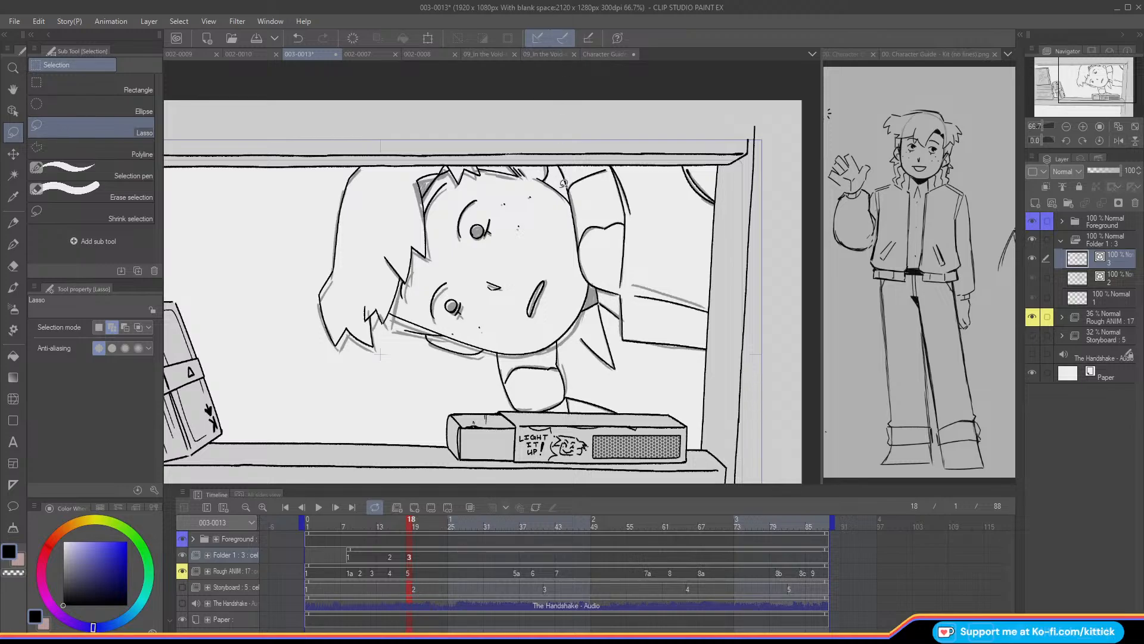
mouse_move(569, 189)
mouse_down()
mouse_move(577, 266)
mouse_move(594, 295)
mouse_move(563, 343)
mouse_move(501, 347)
mouse_move(473, 426)
mouse_move(551, 483)
mouse_move(788, 431)
mouse_move(780, 153)
mouse_move(572, 80)
mouse_move(524, 105)
mouse_up()
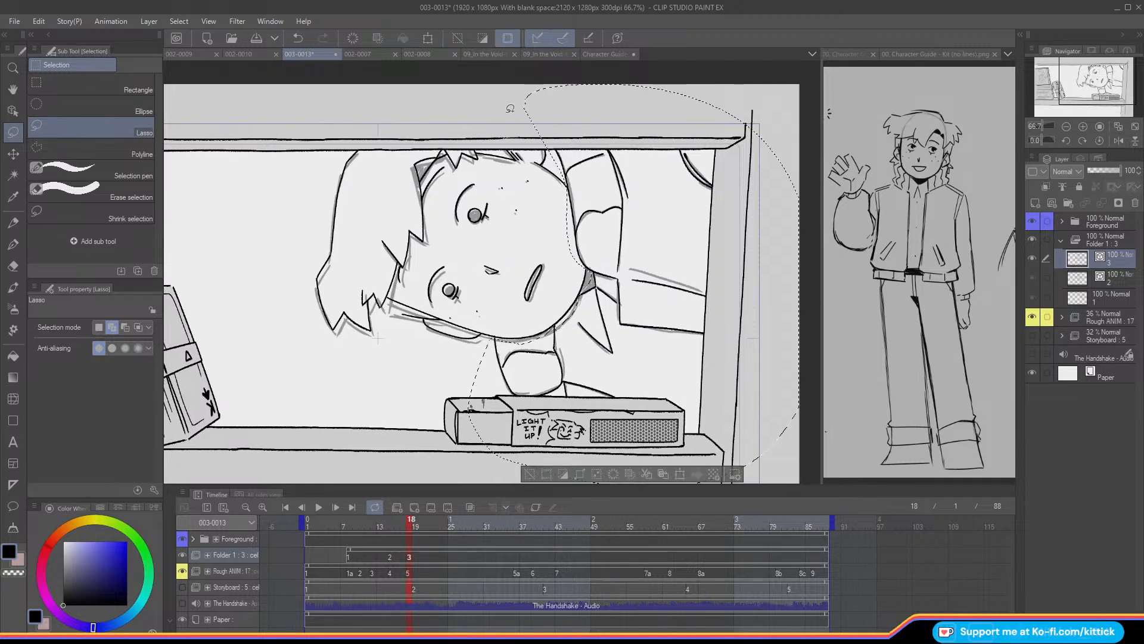
click(613, 473)
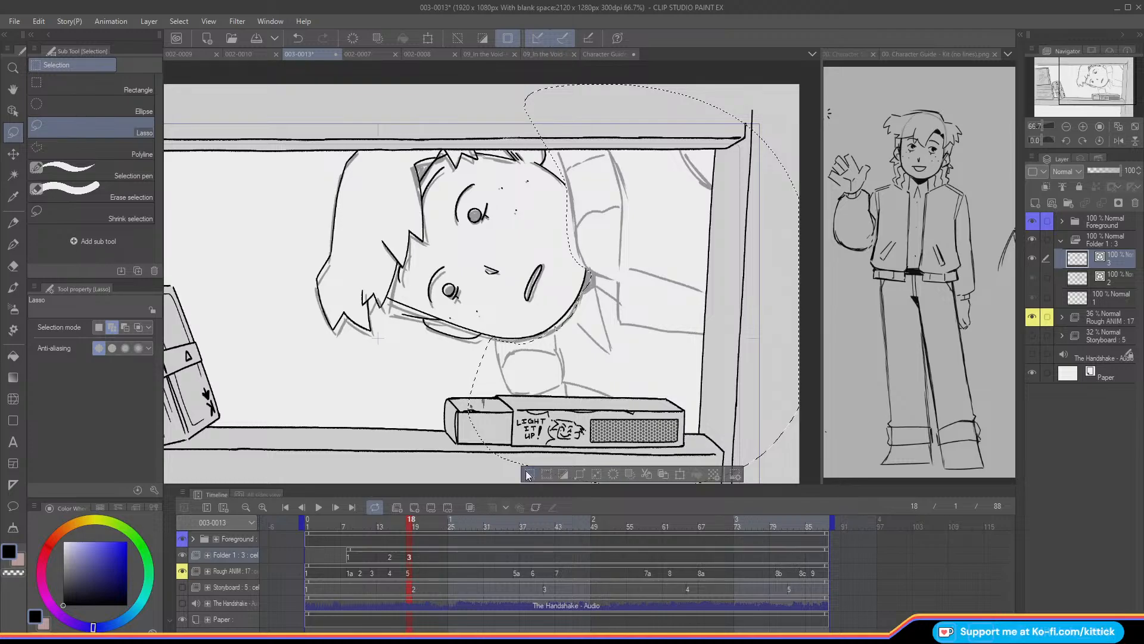
click(529, 474)
- Rotate the remaining head on cel 3 by -1.0 degree to match the rough pose and apply the transformation
click(424, 38)
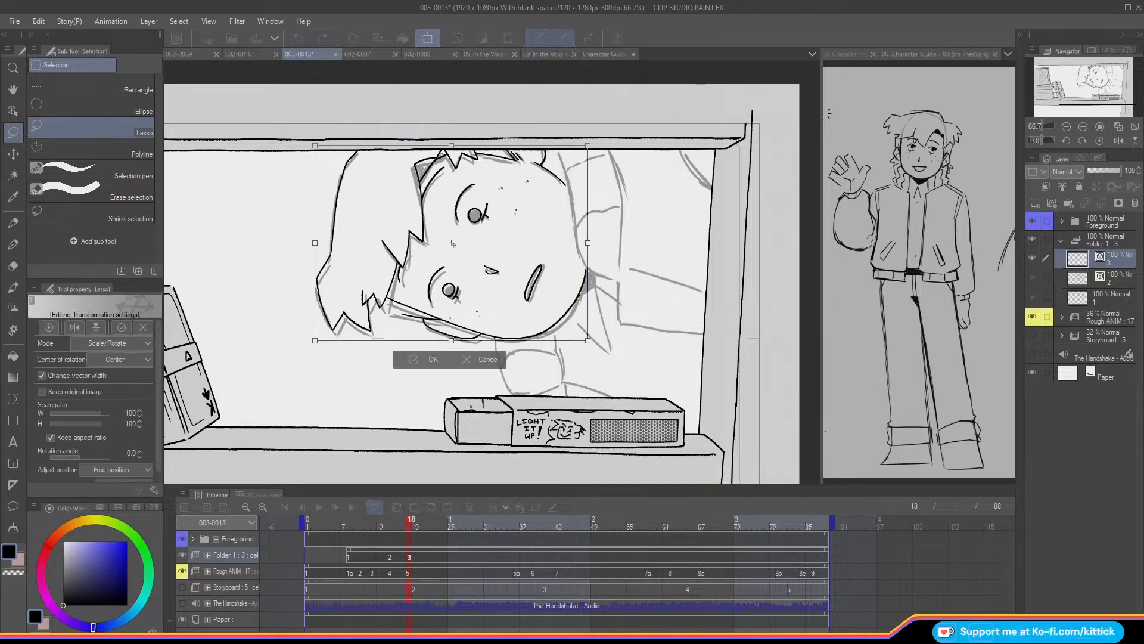
drag(578, 226, 579, 225)
drag(233, 232, 228, 261)
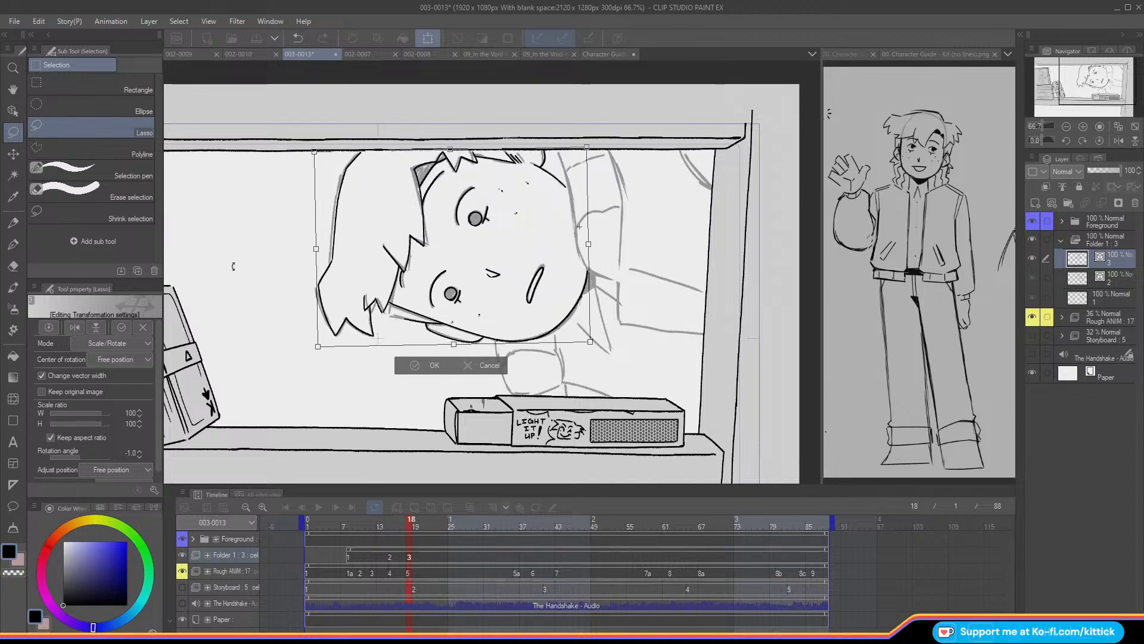
click(422, 365)
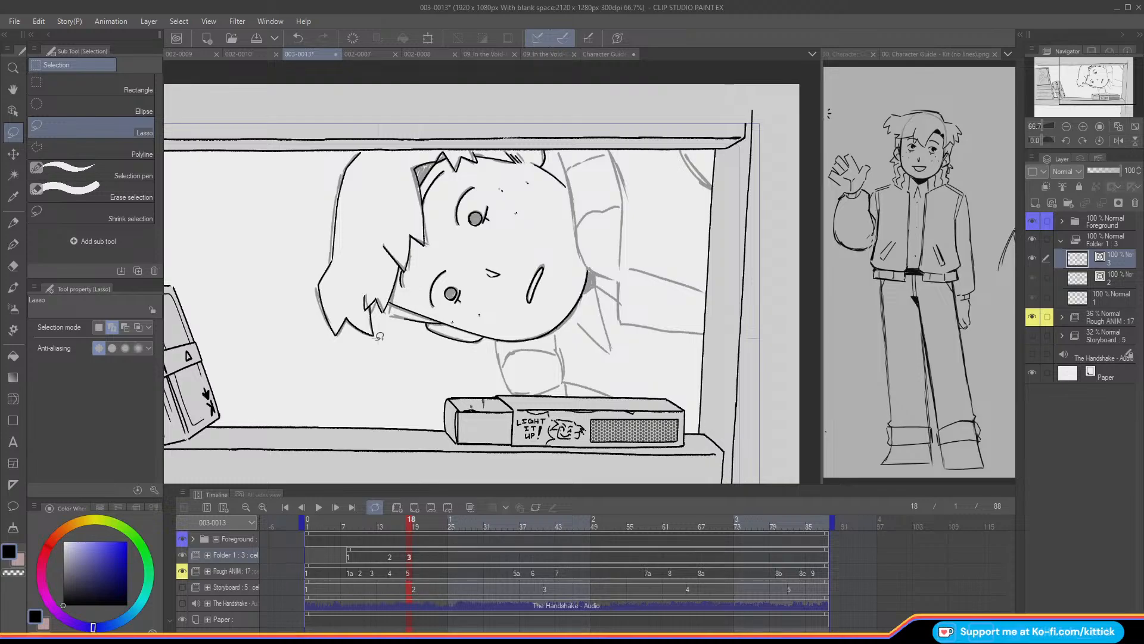
- Flip between cels 2 and 3 with onion skin toggled to check how the head moves
key(o)
key(Left)
key(o)
key(Right)
key(Left)
key(Right)
key(o)
- With Rough ANIM hidden, ink the collar edge beside the cheek and the short edge below it with the Design pencil
click(13, 223)
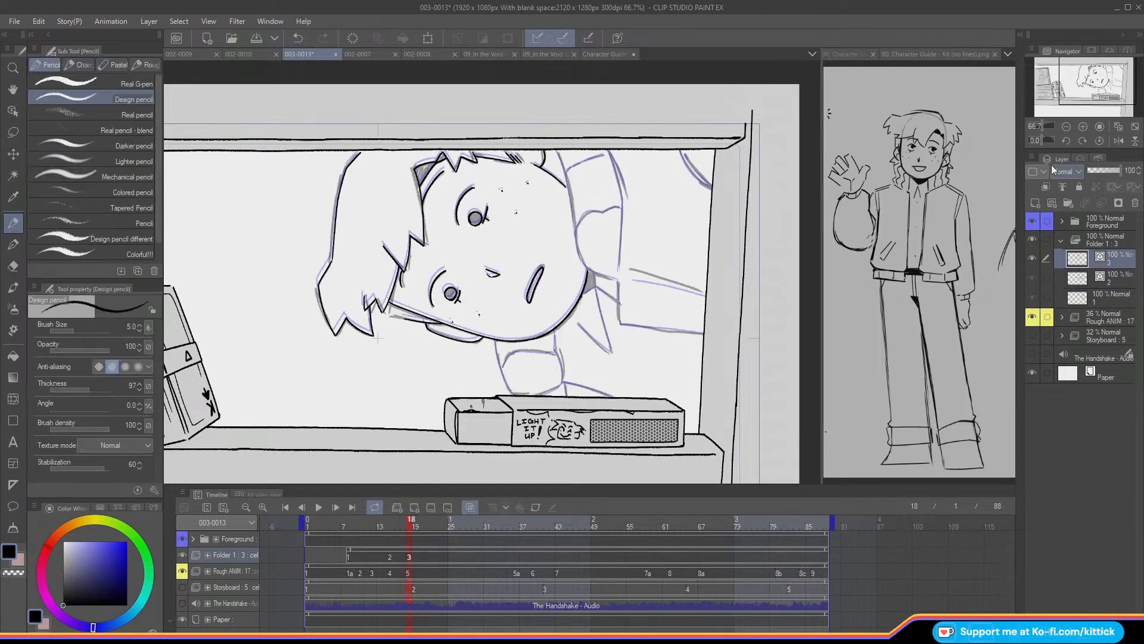
click(1046, 126)
drag(1088, 81, 1101, 77)
click(1066, 127)
click(182, 571)
drag(511, 104, 540, 206)
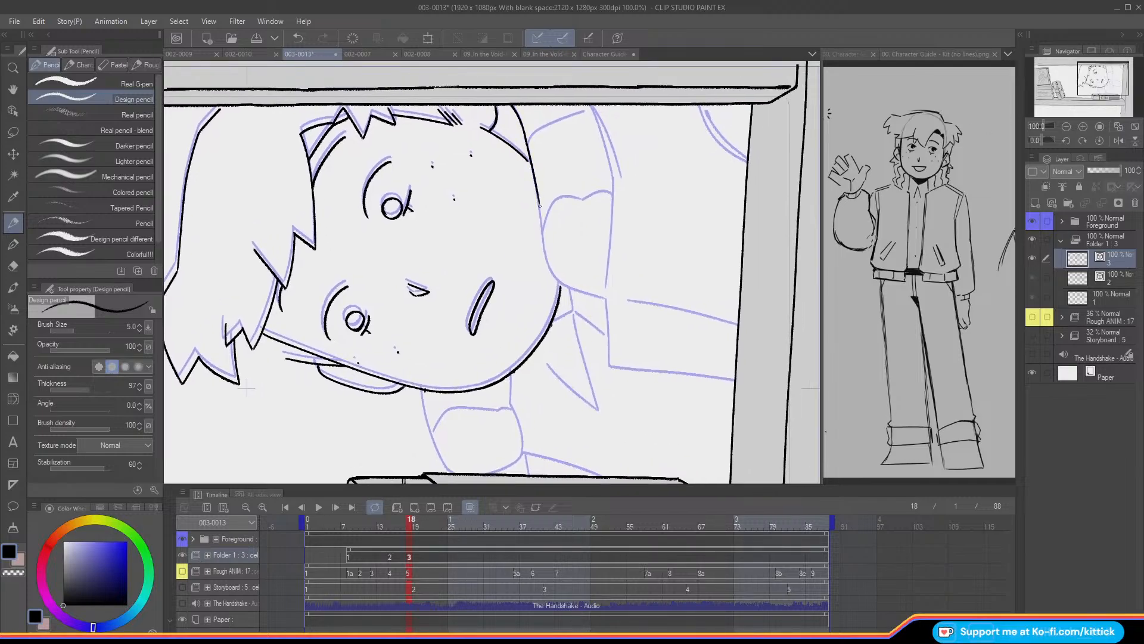
key(ctrl+z)
drag(523, 132, 546, 257)
key(ctrl+z)
drag(538, 205, 545, 254)
drag(601, 296, 607, 365)
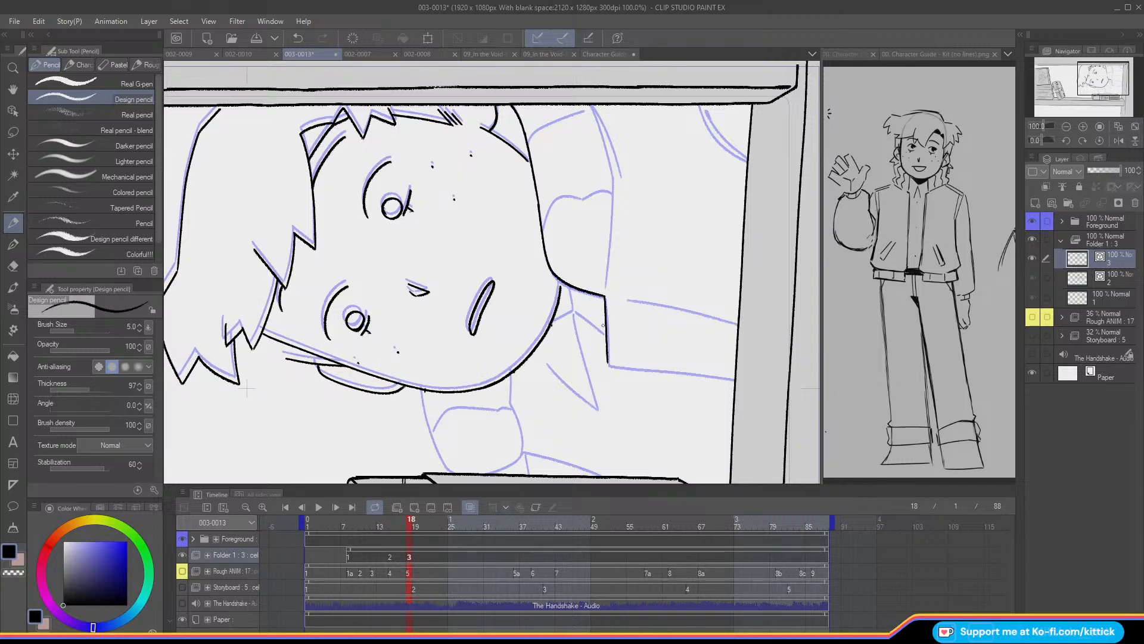
- Ink the two long jacket lines running from the collar corner to the shelf's side board
drag(739, 324, 625, 299)
drag(609, 364, 719, 376)
key(ctrl+z)
drag(610, 364, 738, 379)
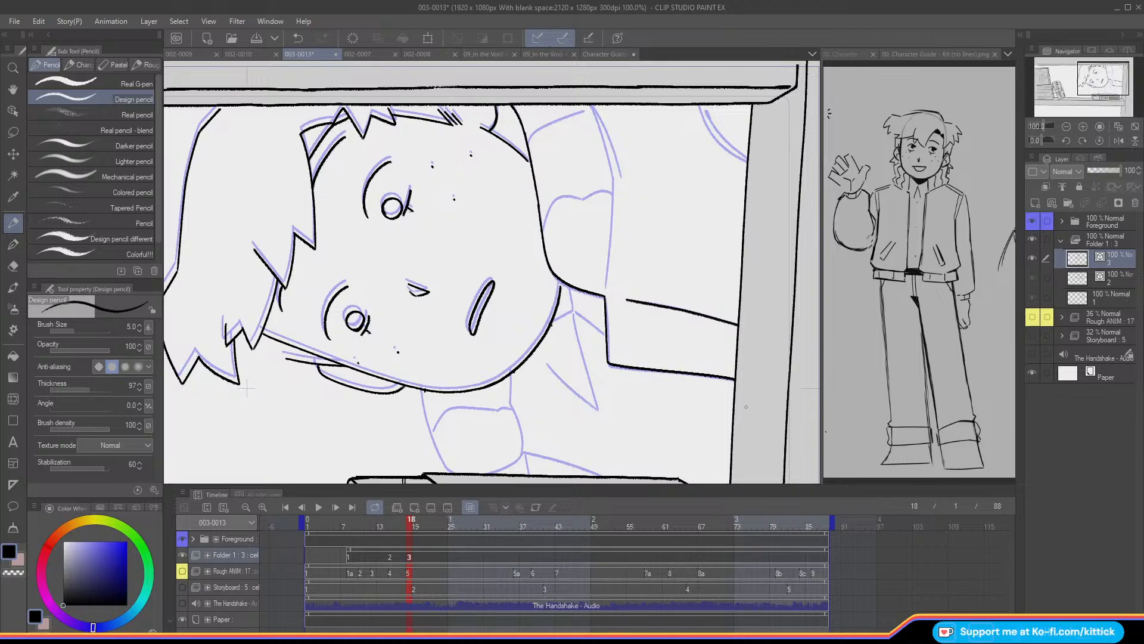
- Ink the collar's double outer curve, the rounded inner fold and the fold line below the top shelf board
drag(591, 110, 607, 161)
key(ctrl+z)
drag(590, 108, 607, 163)
key(ctrl+z)
mouse_move(591, 109)
mouse_down()
mouse_move(612, 188)
mouse_move(605, 288)
mouse_up()
drag(592, 107, 619, 176)
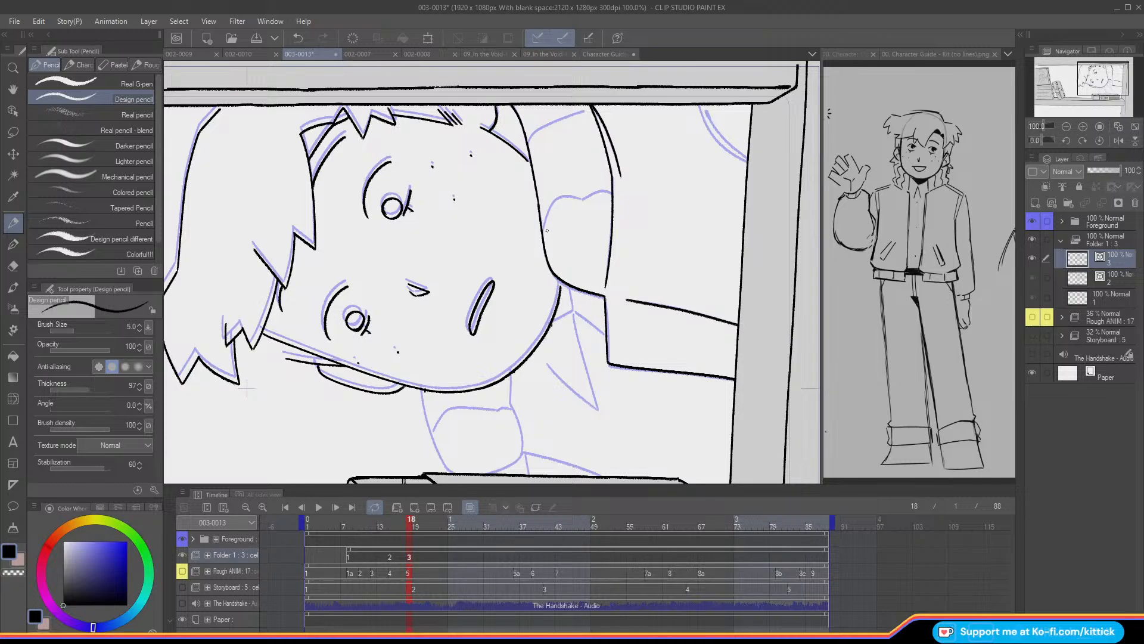
drag(542, 231, 555, 200)
drag(542, 127, 584, 110)
- Flip between cels 2 and 3 to check the head movement, touching up the hair line at the top shelf board
drag(1094, 82, 1088, 86)
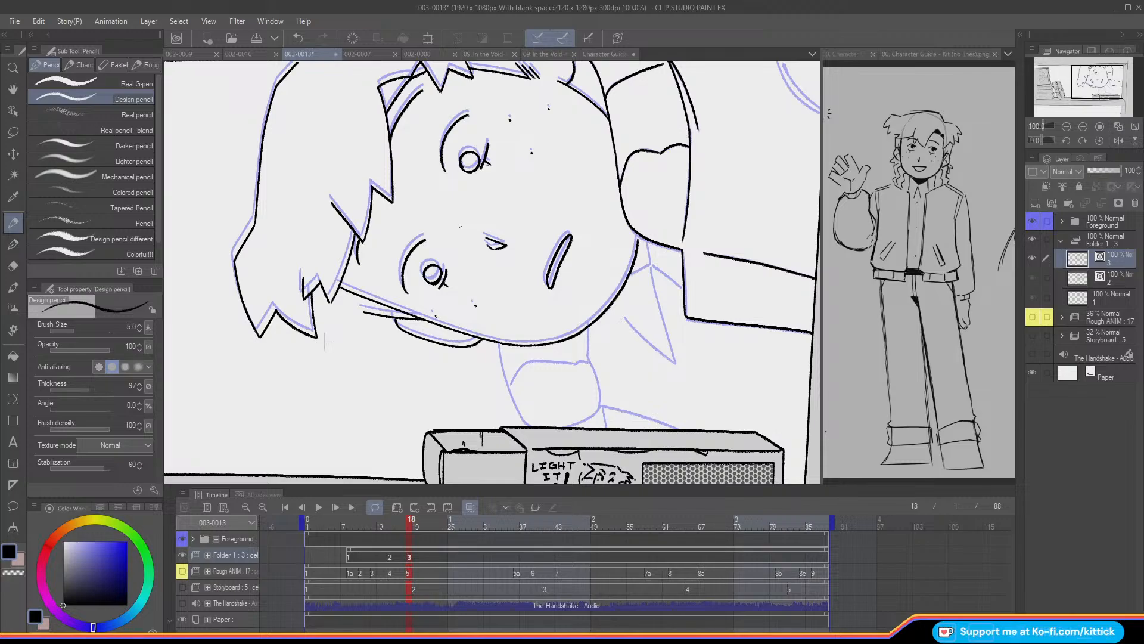
drag(1087, 72, 1085, 68)
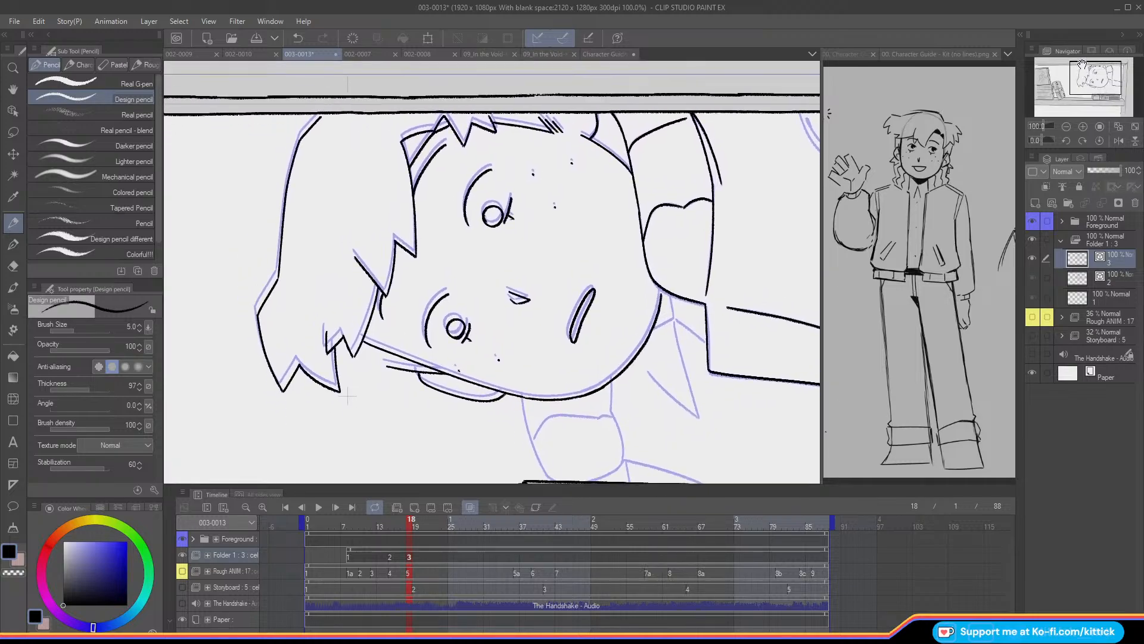
key(o)
key(Left)
key(Right)
key(Left)
key(Right)
drag(324, 113, 316, 121)
key(Left)
key(Right)
key(o)
- Ink the collar flap above the matchbox with its inner fold and the short jacket lines behind the box on cel 3
drag(347, 395, 261, 303)
drag(435, 303, 461, 388)
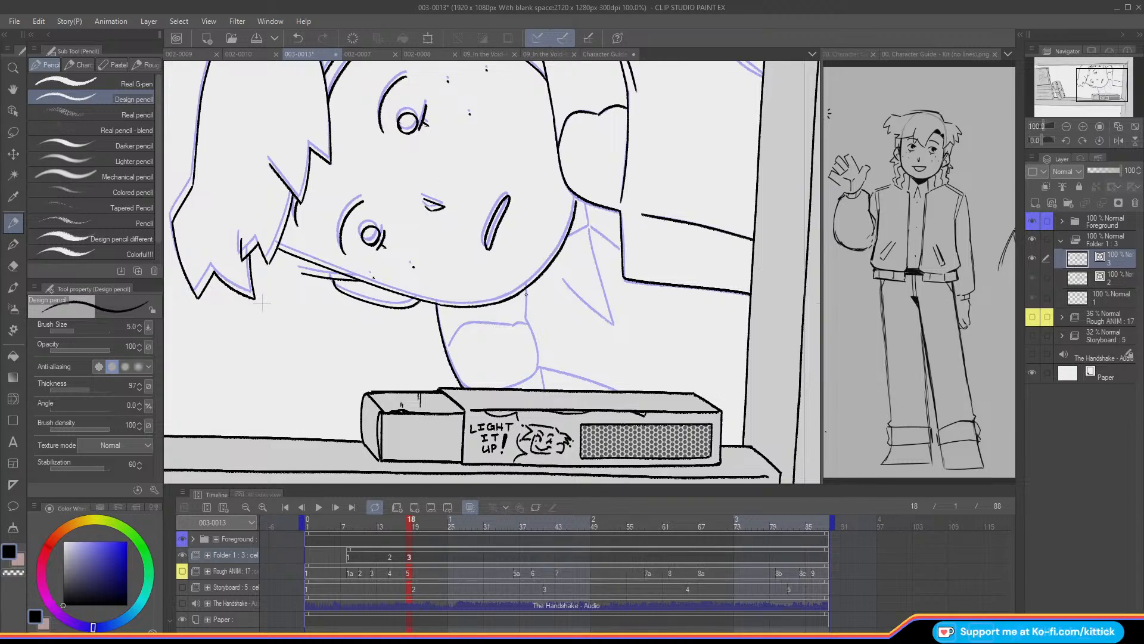
key(ctrl+z)
mouse_move(525, 307)
mouse_down()
mouse_move(538, 368)
mouse_move(493, 394)
mouse_move(538, 368)
mouse_move(608, 390)
mouse_up()
key(ctrl+z)
key(ctrl+z)
drag(537, 369, 614, 391)
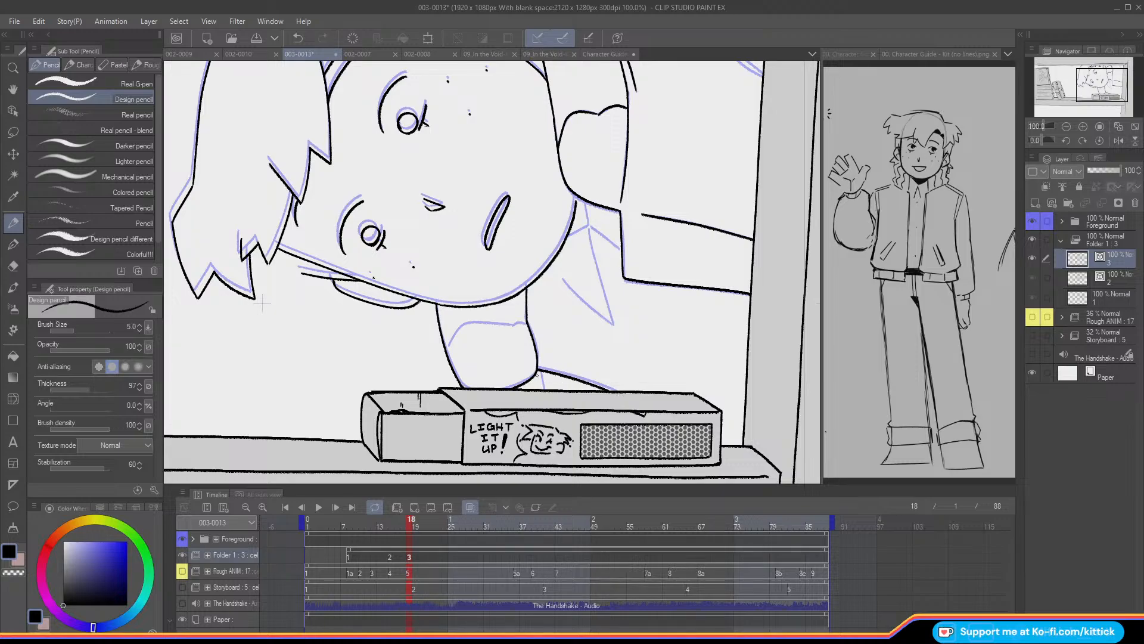
drag(539, 370, 543, 389)
mouse_move(451, 341)
mouse_down()
mouse_move(474, 322)
mouse_move(451, 344)
mouse_move(465, 326)
mouse_move(515, 326)
mouse_up()
key(ctrl+z)
key(ctrl+z)
- Ink the double curve where the jacket meets the corner of the top and side shelf boards, redoing stray strokes
drag(1091, 113, 1089, 61)
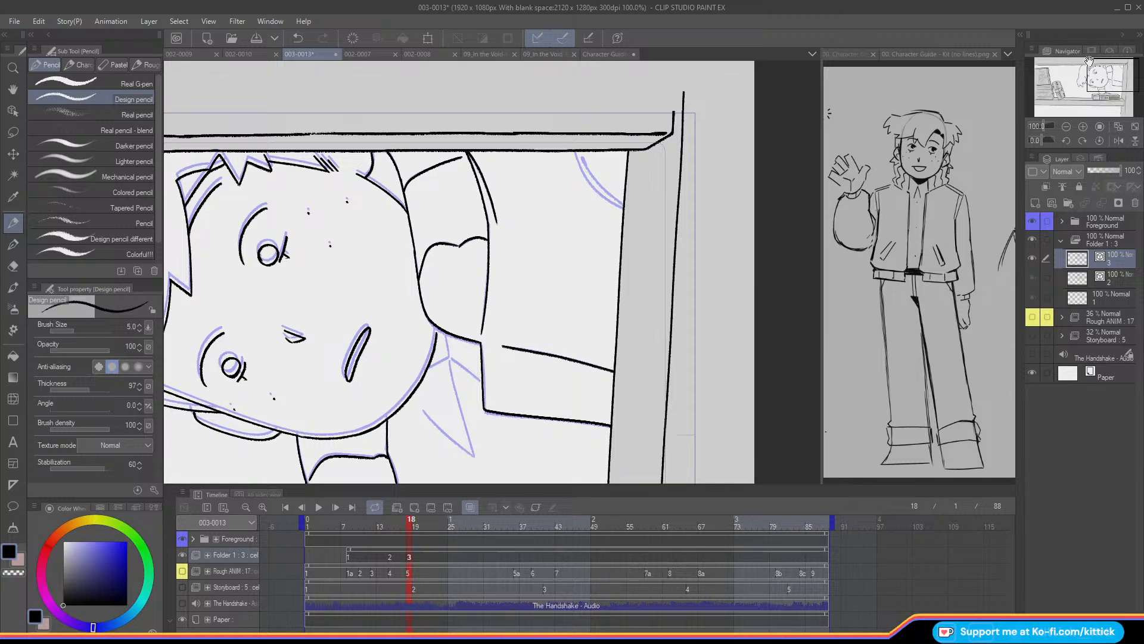
mouse_move(575, 151)
mouse_down()
mouse_move(588, 183)
mouse_move(624, 208)
mouse_up()
drag(582, 157, 584, 164)
key(ctrl+z)
key(ctrl+z)
drag(582, 157, 623, 206)
key(ctrl+z)
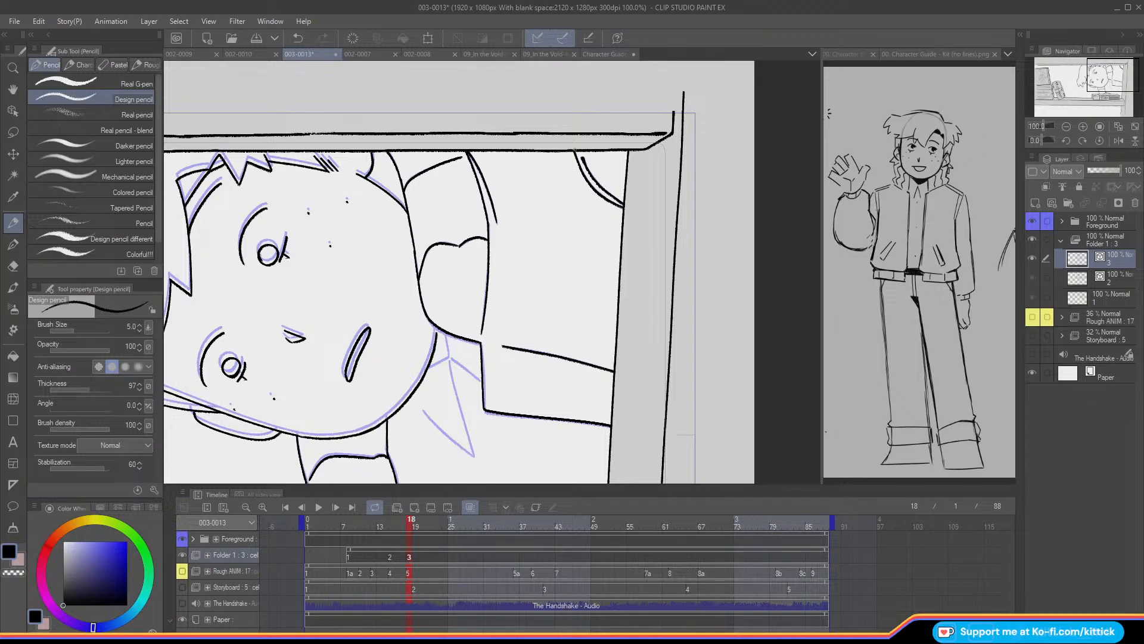
- Ink the pointed collar shape below the chin and the short lines joining it to the jaw and jacket
drag(1094, 63, 1085, 71)
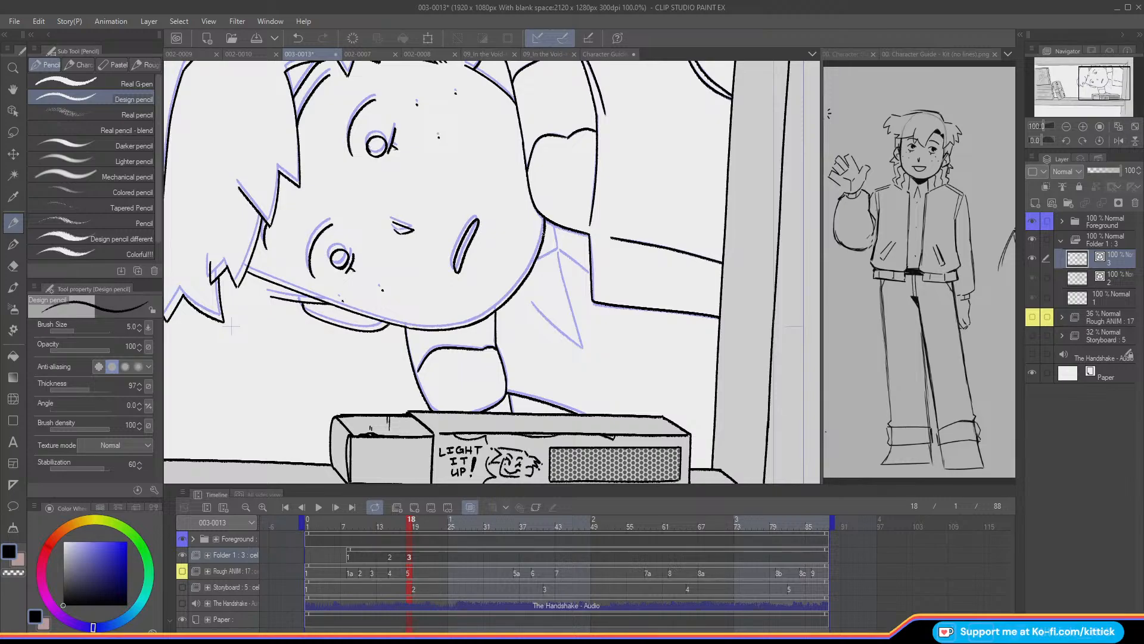
mouse_move(552, 225)
mouse_down()
mouse_move(558, 249)
mouse_move(537, 257)
mouse_move(589, 275)
mouse_move(566, 291)
mouse_move(583, 346)
mouse_up()
key(ctrl+z)
drag(558, 253, 578, 345)
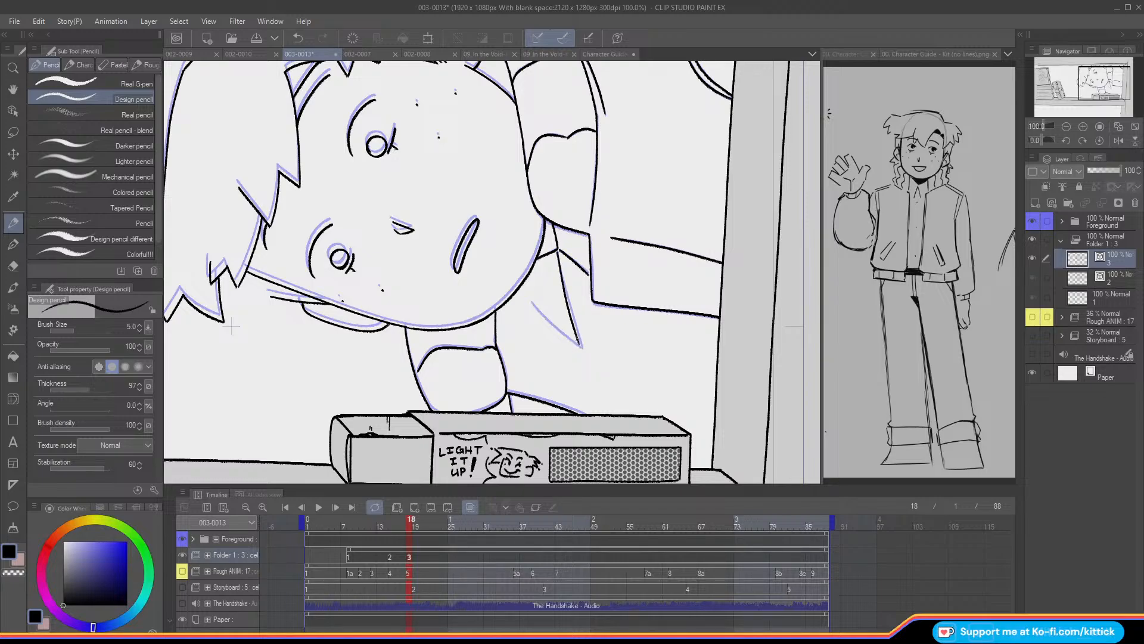
drag(531, 303, 580, 348)
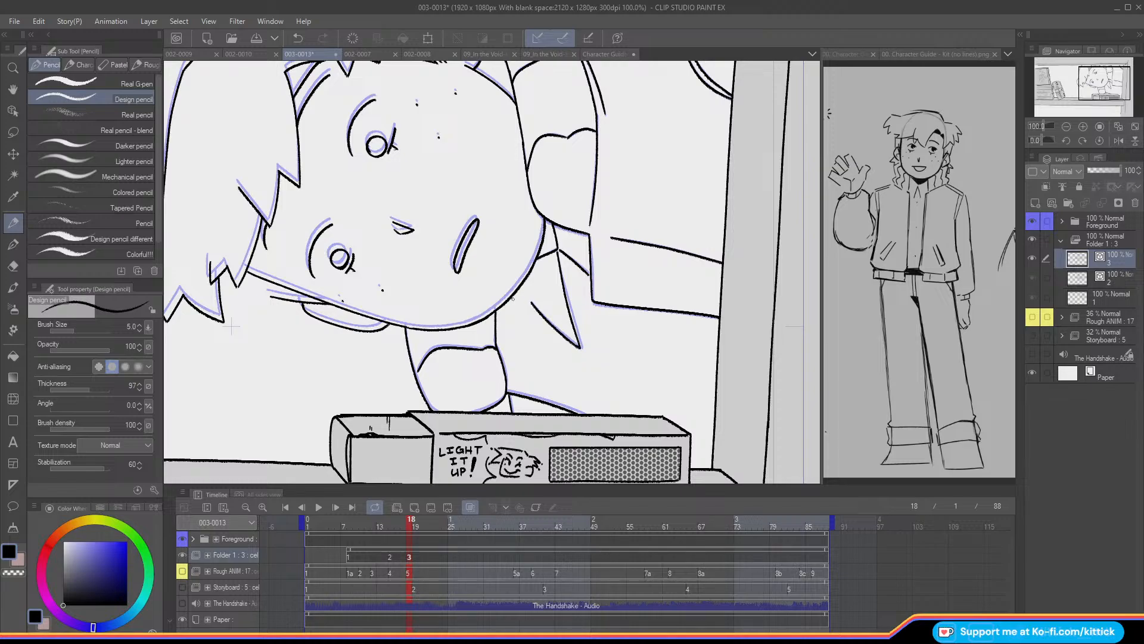
- Check the finished cel 3 line art in the full frame by flipping to the neighbouring cel and back
click(1121, 125)
key(ctrl+Left)
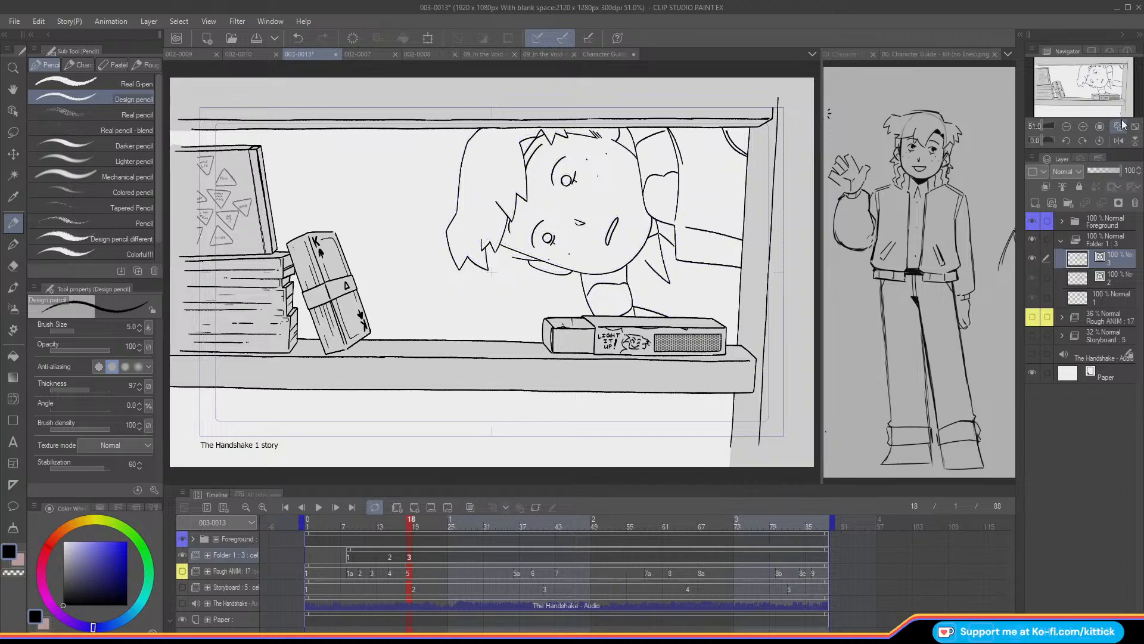
key(ctrl+Right)
- Add a blank cel 1a at frame 10 in Folder 1, and show Rough ANIM and onion skin as guides
drag(412, 522, 362, 577)
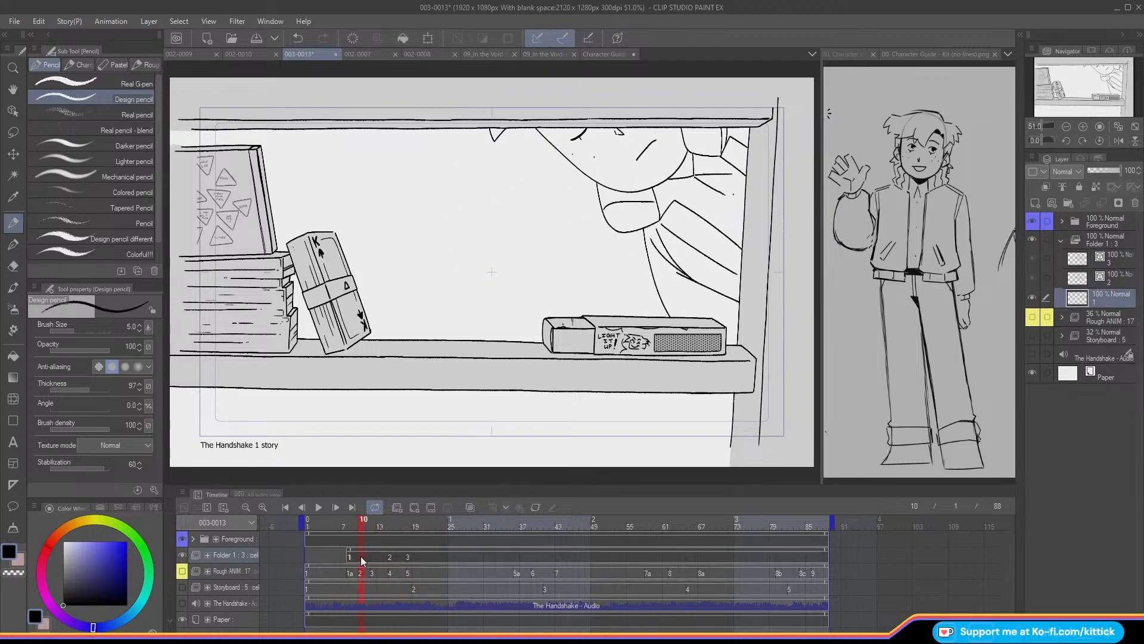
click(182, 572)
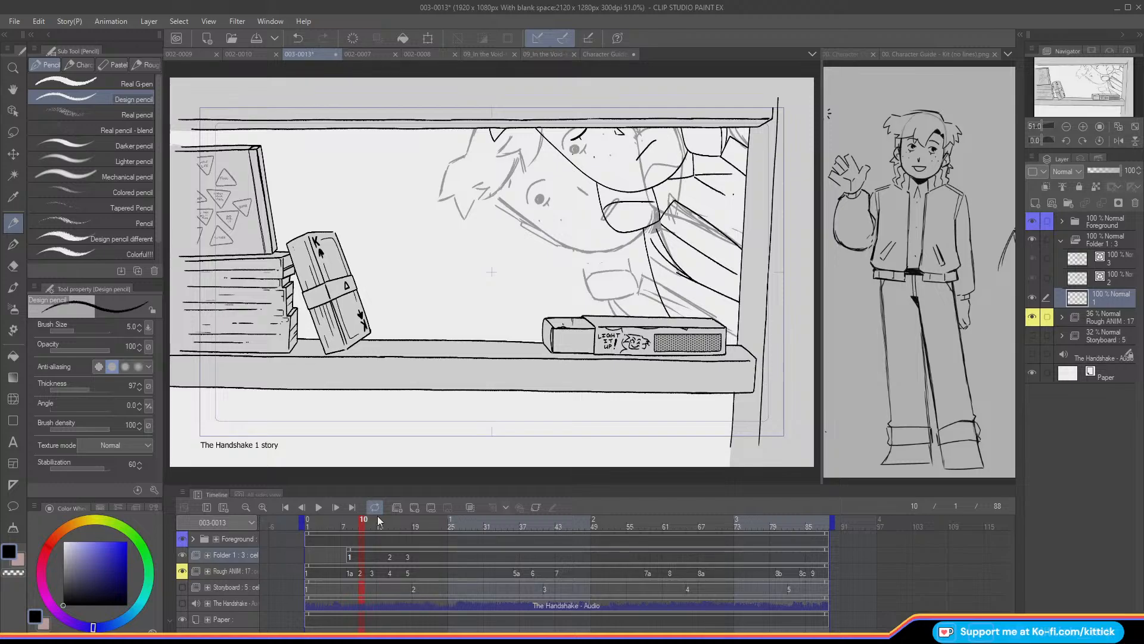
click(183, 571)
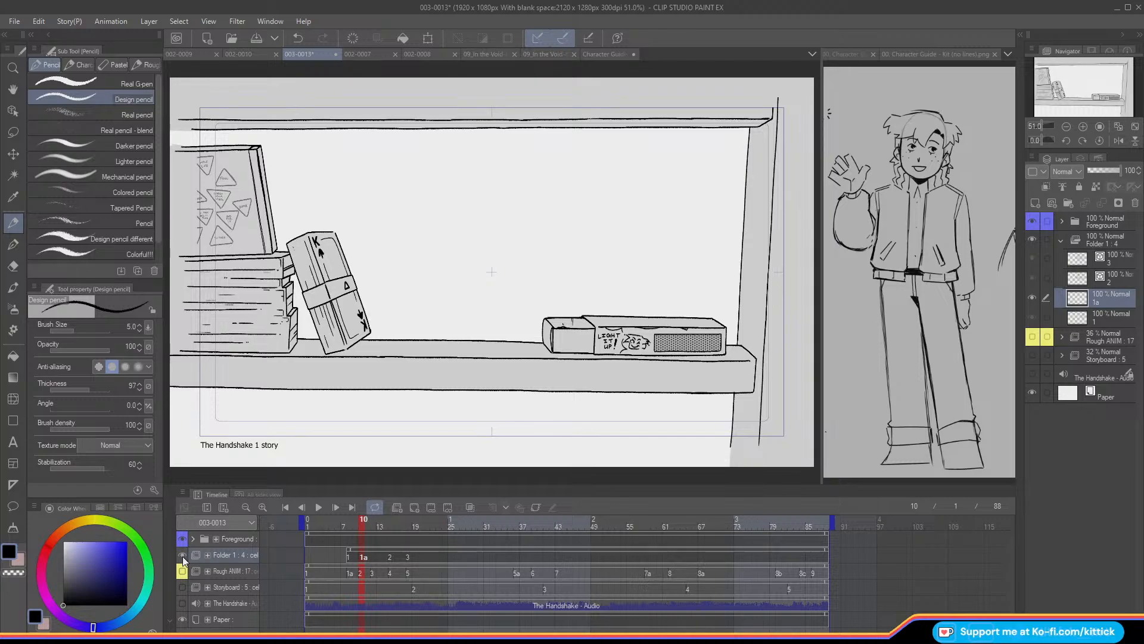
key(o)
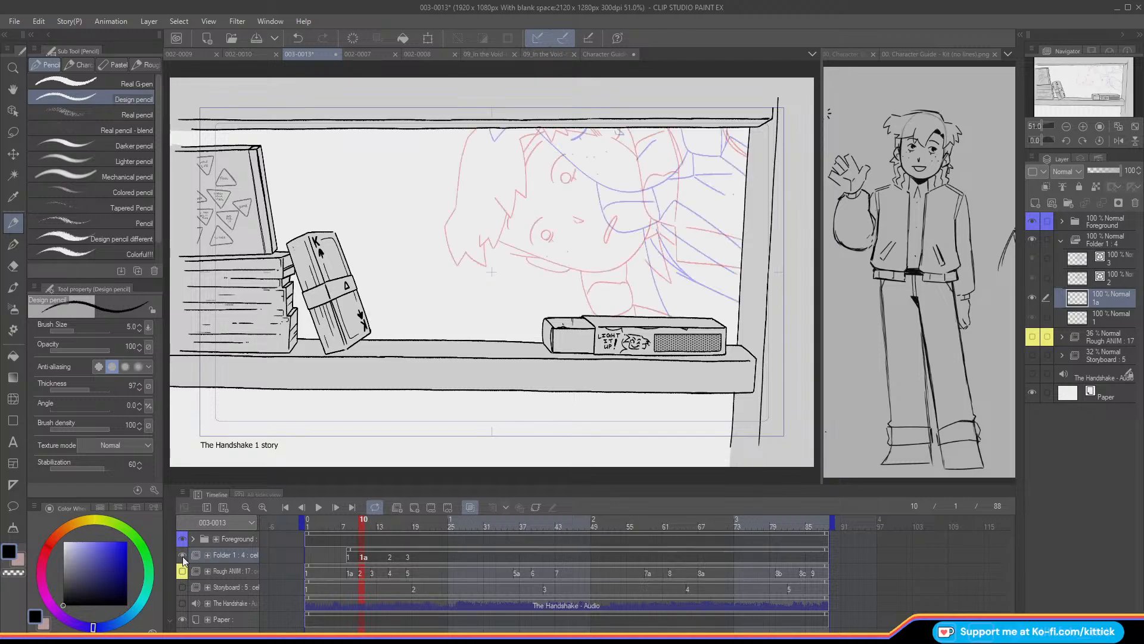
key(o)
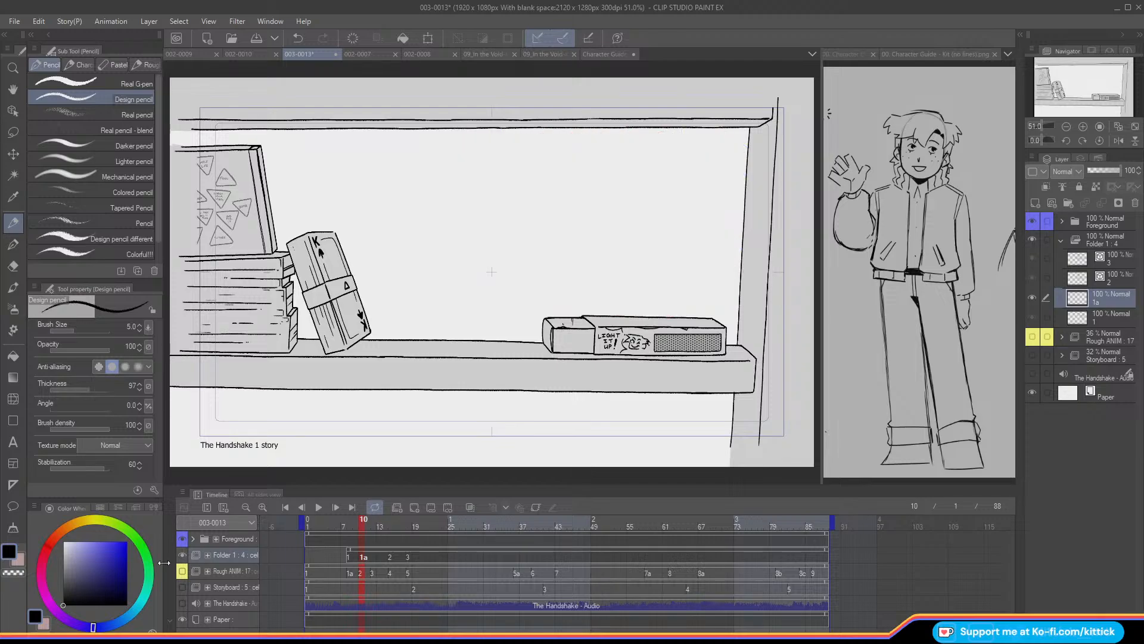
click(181, 571)
key(o)
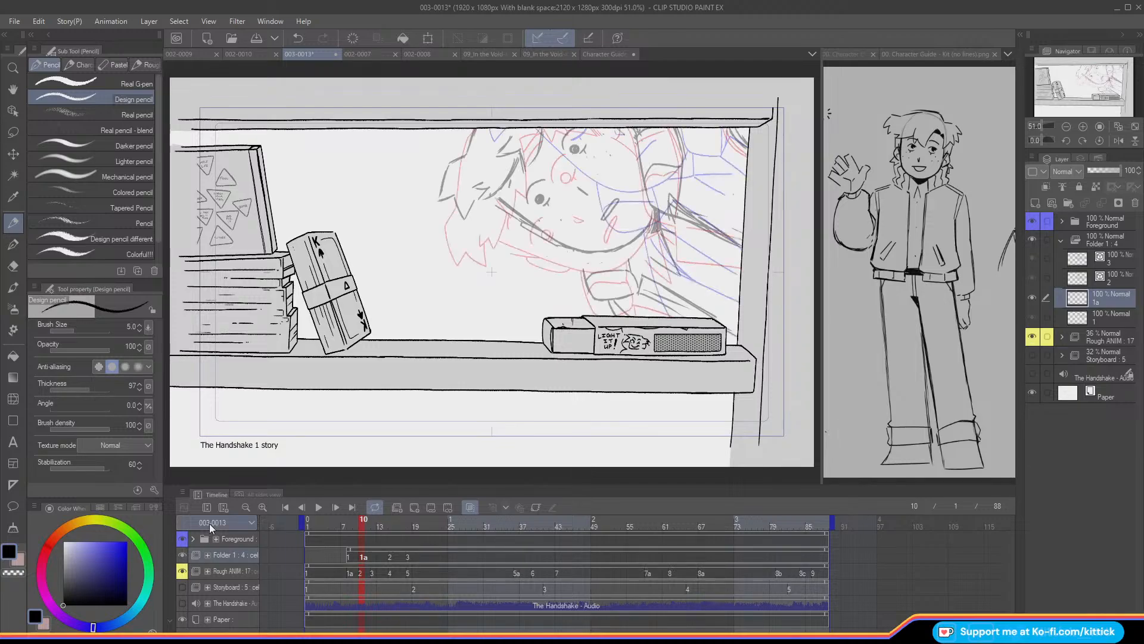
- Rotate the view to 45 degrees so the face is upright and ink the face outline from temple to chin on cel 1a
click(1083, 141)
click(1083, 141)
click(1082, 141)
click(1083, 141)
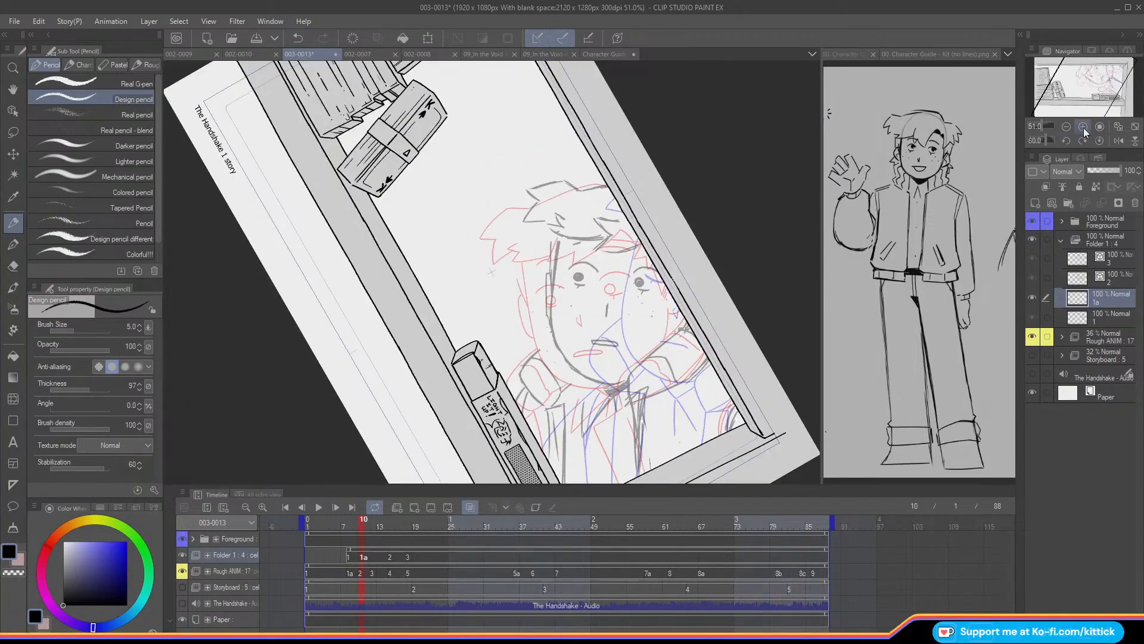
click(1083, 127)
click(1083, 127)
mouse_move(1082, 102)
mouse_down()
mouse_move(1108, 101)
mouse_move(1098, 75)
mouse_up()
click(13, 90)
drag(210, 218, 248, 255)
click(1066, 141)
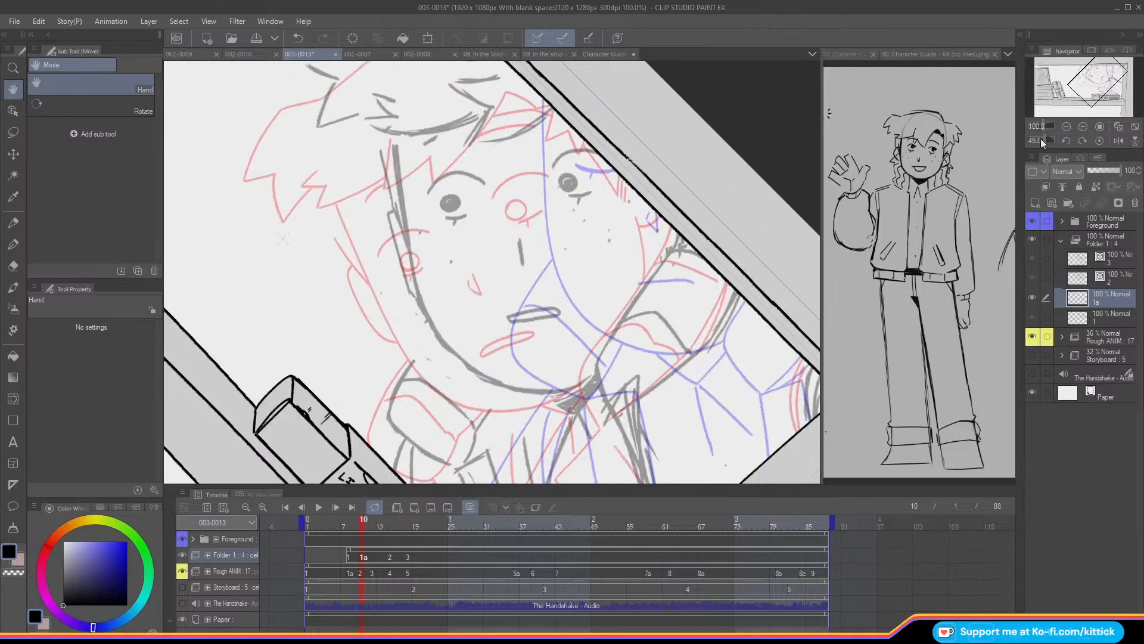
click(16, 227)
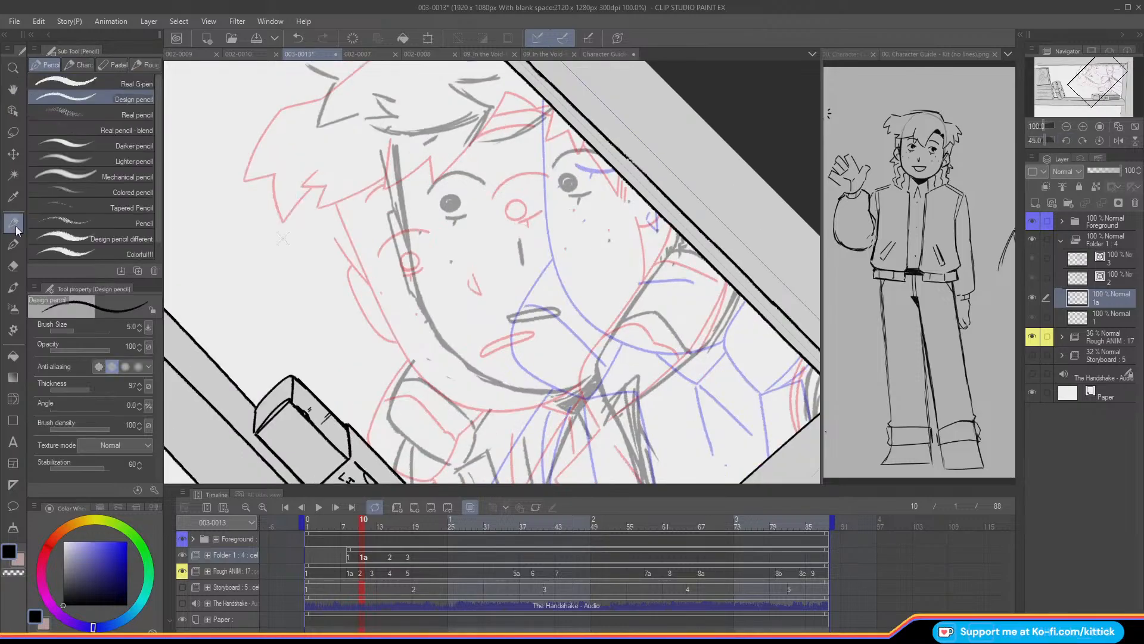
mouse_move(394, 139)
mouse_down()
mouse_move(423, 295)
mouse_move(452, 356)
mouse_move(483, 379)
mouse_move(549, 391)
mouse_move(594, 376)
mouse_up()
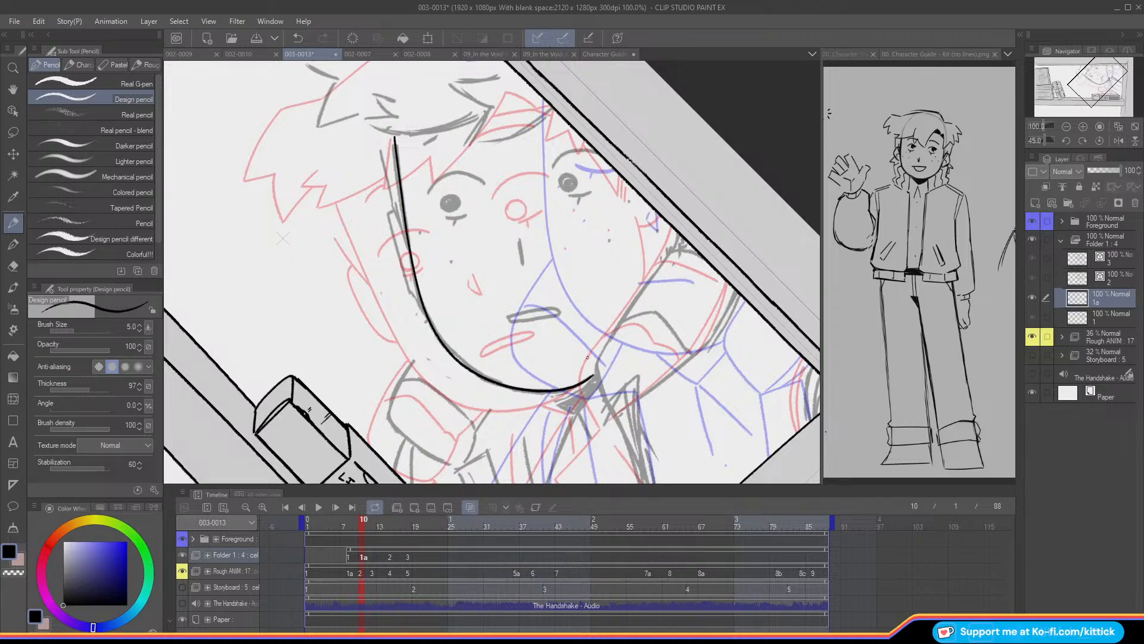
- Ink both eyes over the rough face on cel 1a, with upper lids, irises and lower lash lines
click(1032, 337)
click(1032, 341)
drag(484, 183, 447, 173)
key(ctrl+z)
mouse_move(482, 187)
mouse_down()
mouse_move(429, 195)
mouse_move(441, 215)
mouse_up()
mouse_move(609, 161)
mouse_down()
mouse_move(555, 173)
mouse_move(579, 195)
mouse_move(564, 185)
mouse_move(572, 177)
mouse_up()
mouse_move(451, 195)
mouse_down()
mouse_move(448, 211)
mouse_move(464, 204)
mouse_move(453, 194)
mouse_up()
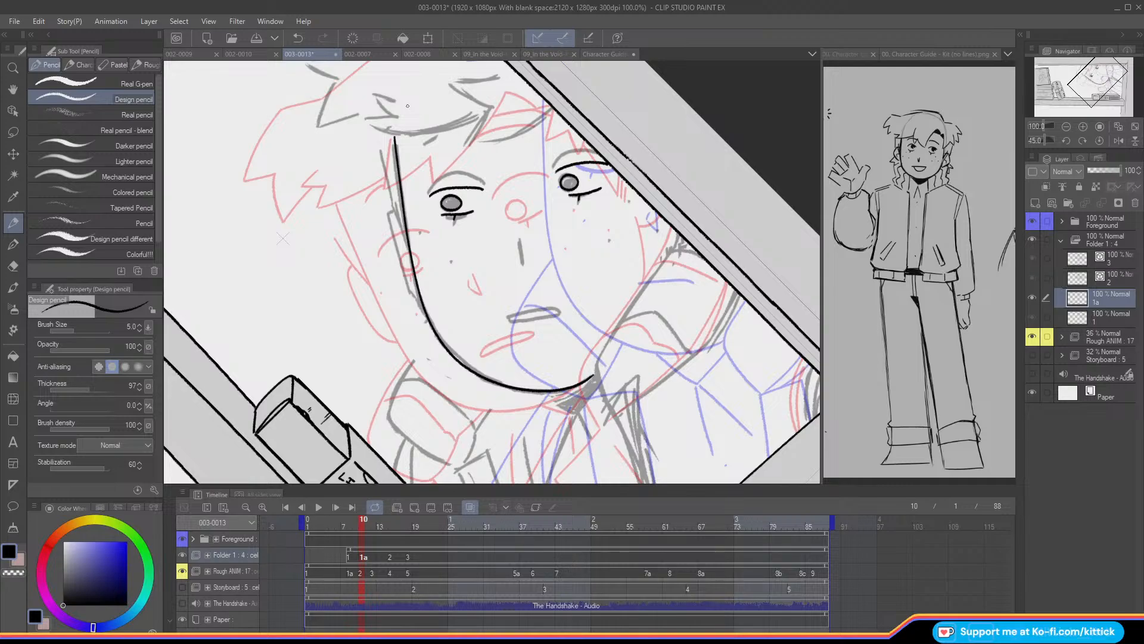
- Ink the small nose and the narrow mouth over the rough face on cel 1a
mouse_move(519, 240)
mouse_down()
mouse_move(523, 262)
mouse_move(510, 241)
mouse_up()
mouse_move(508, 317)
mouse_down()
mouse_move(558, 313)
mouse_move(510, 318)
mouse_move(557, 312)
mouse_move(510, 318)
mouse_up()
key(ctrl+z)
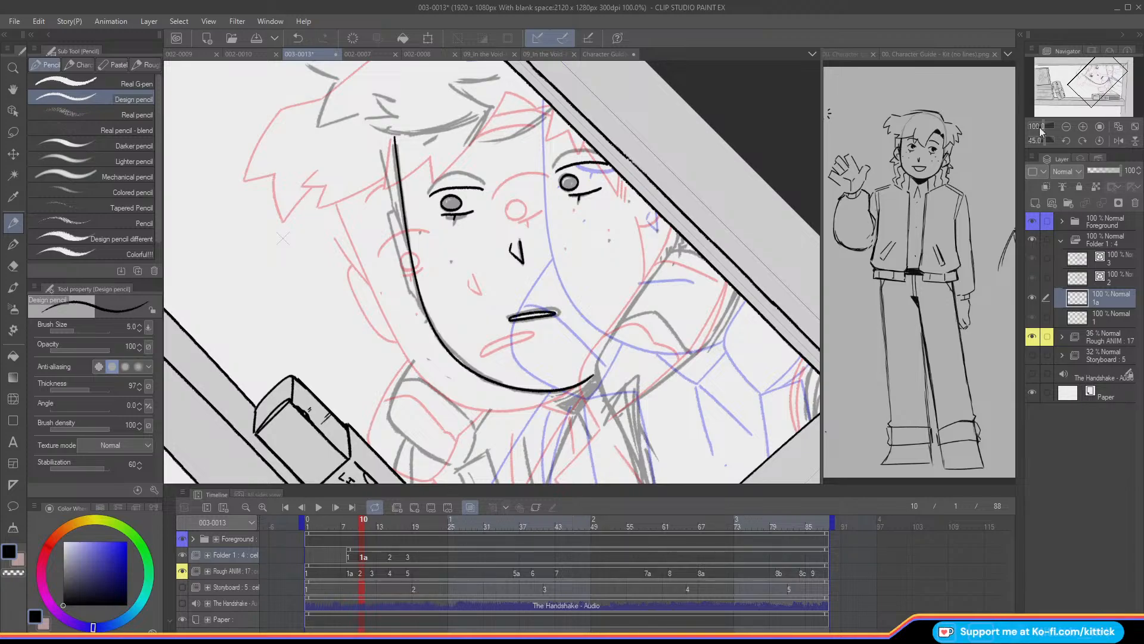
- Reset the view rotation and ink the jagged fringe over the forehead on cel 1a
click(1100, 141)
drag(419, 117, 383, 193)
mouse_move(357, 129)
mouse_down()
mouse_move(334, 161)
mouse_move(375, 159)
mouse_move(383, 194)
mouse_move(318, 242)
mouse_up()
key(ctrl+z)
mouse_move(378, 167)
mouse_down()
mouse_move(339, 230)
mouse_move(296, 253)
mouse_move(288, 229)
mouse_up()
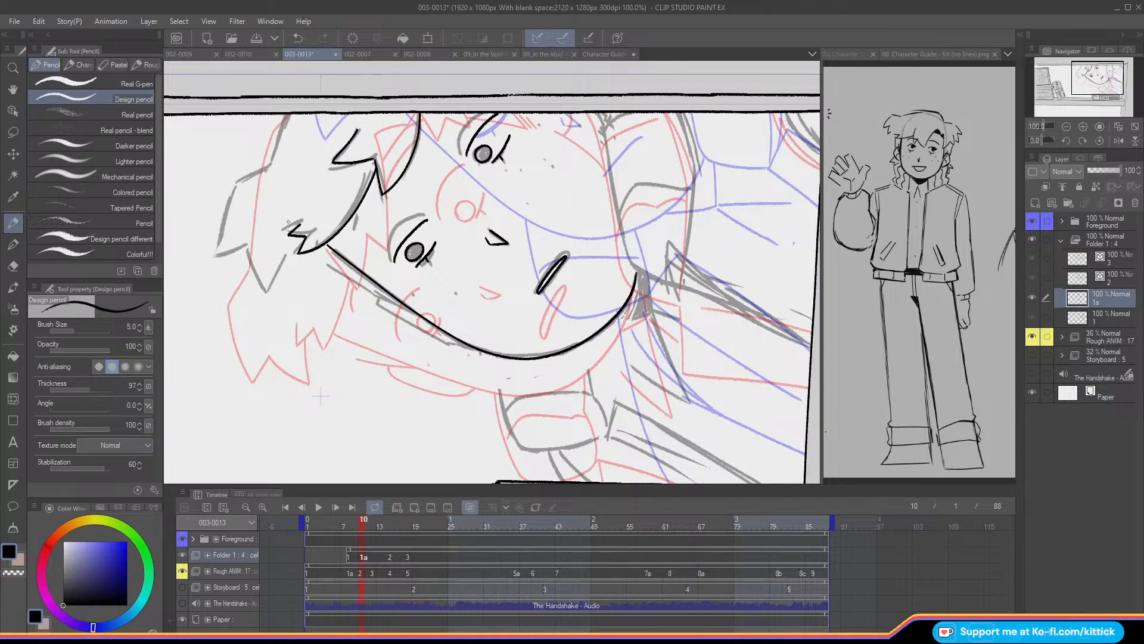
- Ink the outer hair outline with its spiky tufts over the rough on cel 1a
drag(320, 395, 413, 388)
mouse_move(378, 109)
mouse_down()
mouse_move(361, 161)
mouse_move(333, 174)
mouse_move(308, 245)
mouse_move(334, 239)
mouse_move(360, 284)
mouse_up()
key(ctrl+z)
drag(379, 246, 360, 285)
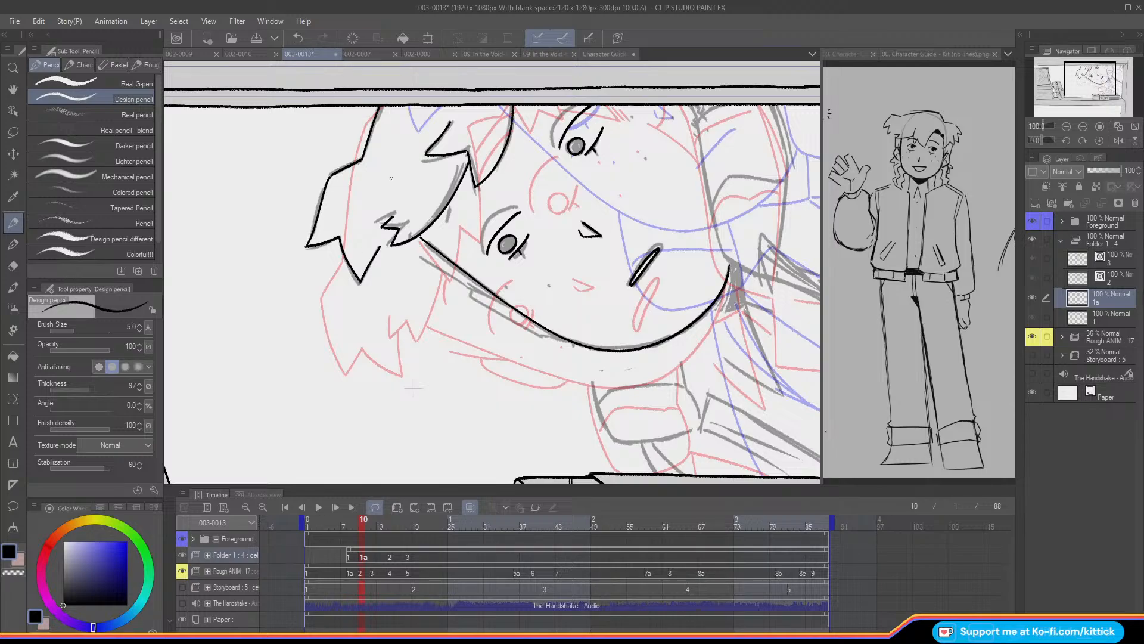
- Ink the line beside the temple and, with the view rotated to 60 degrees, both eyebrows on cel 1a
drag(426, 257, 489, 292)
click(1087, 140)
click(1087, 140)
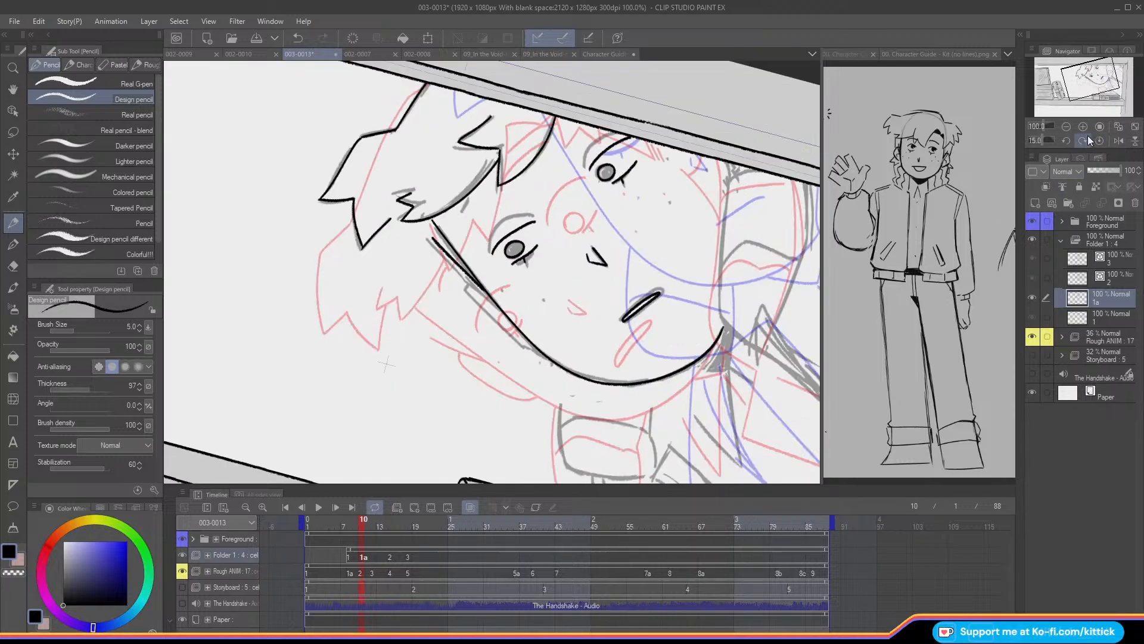
click(1088, 140)
click(1088, 140)
drag(566, 230, 510, 221)
drag(629, 232, 666, 234)
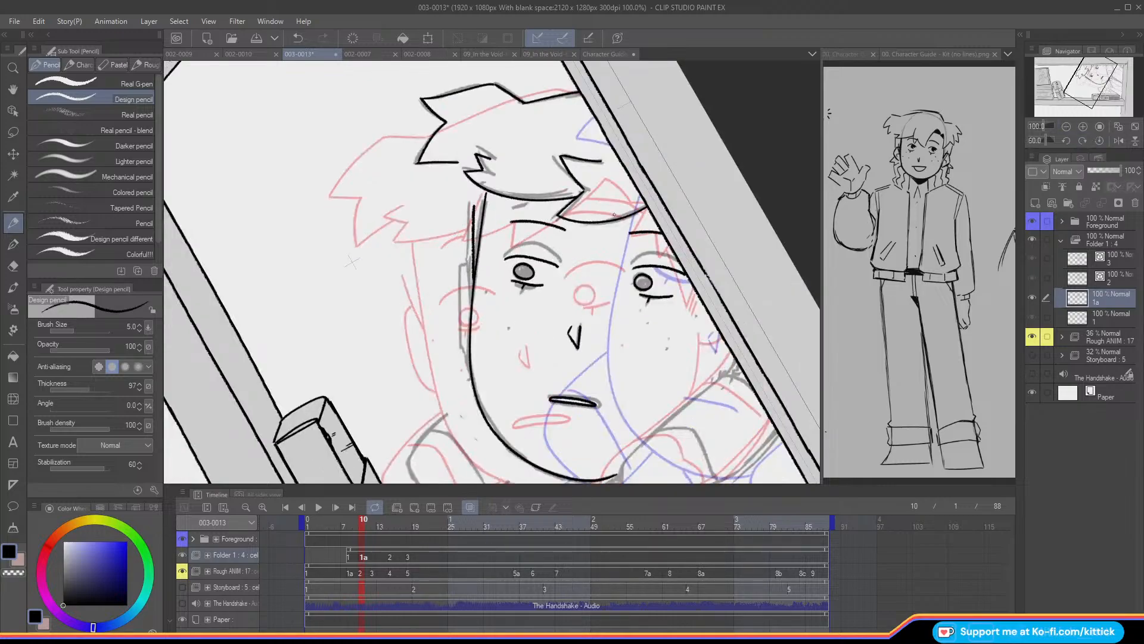
- Ink the small ear beside the near cheek on cel 1a
drag(462, 271, 466, 347)
key(ctrl+z)
mouse_move(465, 262)
mouse_down()
mouse_move(466, 350)
mouse_move(491, 252)
mouse_up()
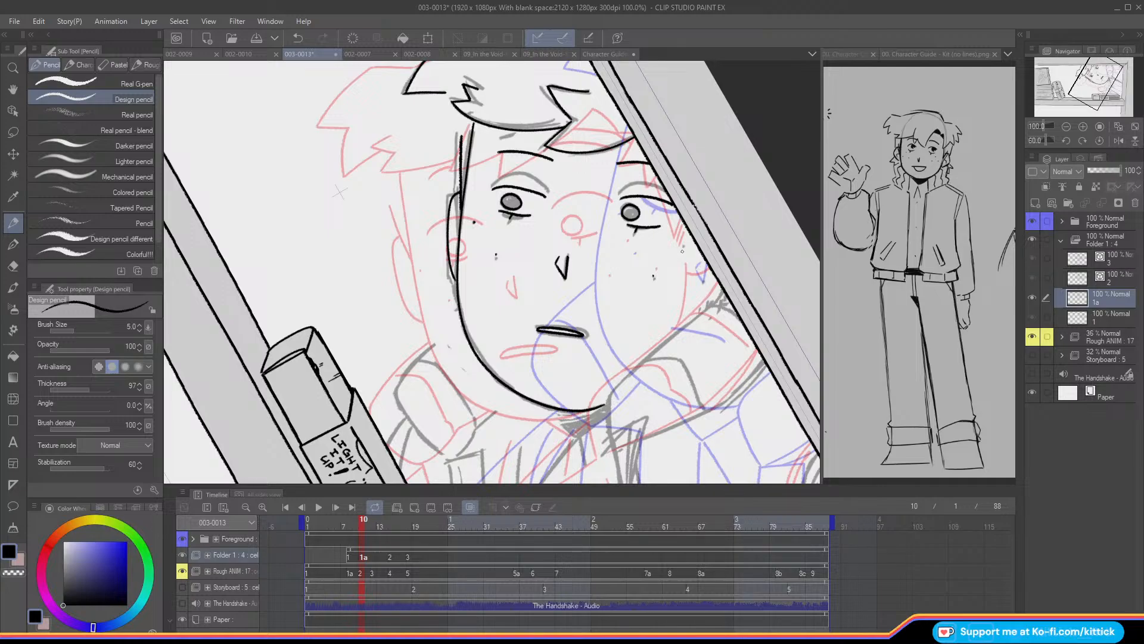
- Reset the view rotation and ink the far side of the jacket collar and the narrow pointed fold running from it to the shelf edge
click(1085, 137)
drag(1088, 83, 1101, 76)
mouse_move(452, 173)
mouse_down()
mouse_move(474, 280)
mouse_move(499, 333)
mouse_move(521, 344)
mouse_up()
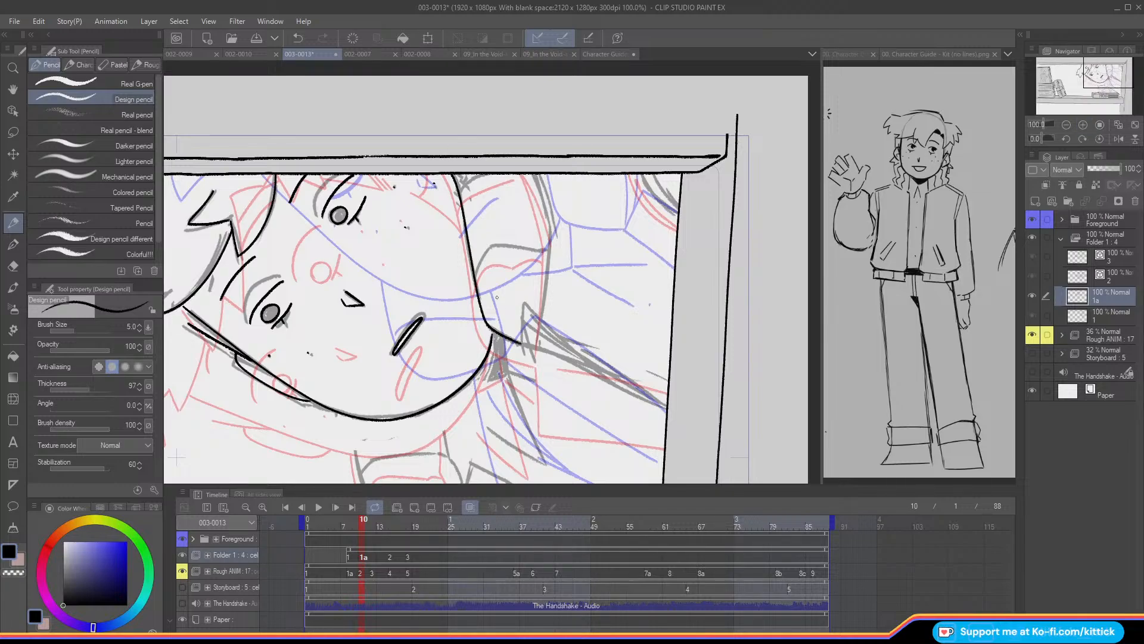
mouse_move(535, 172)
mouse_down()
mouse_move(550, 232)
mouse_move(546, 293)
mouse_move(542, 315)
mouse_move(522, 318)
mouse_move(524, 297)
mouse_move(661, 399)
mouse_up()
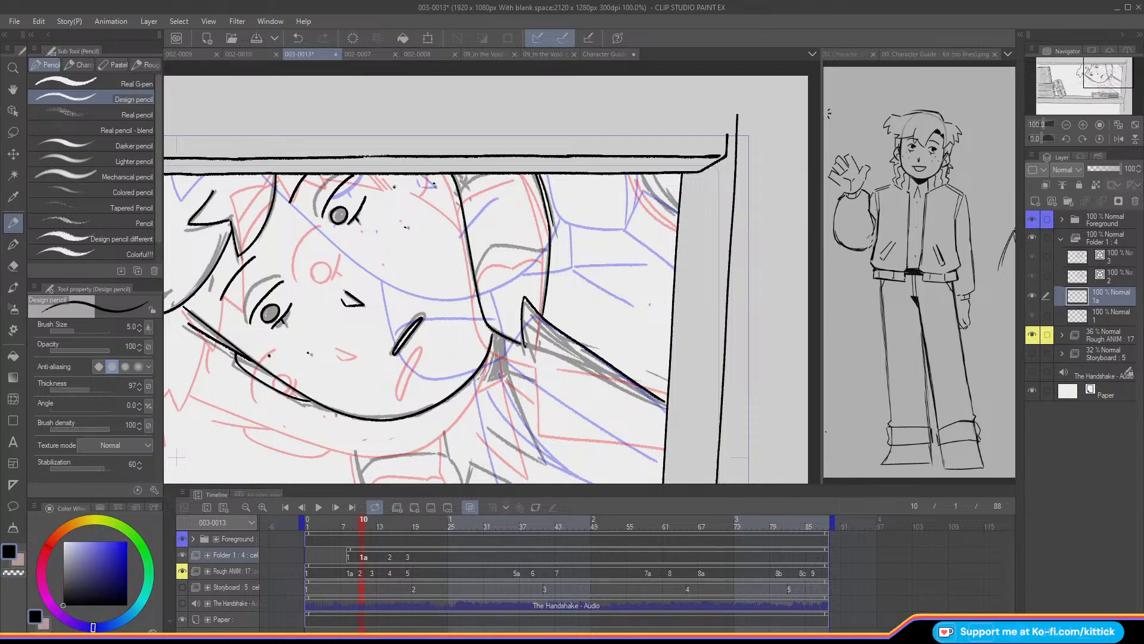
drag(522, 345, 664, 404)
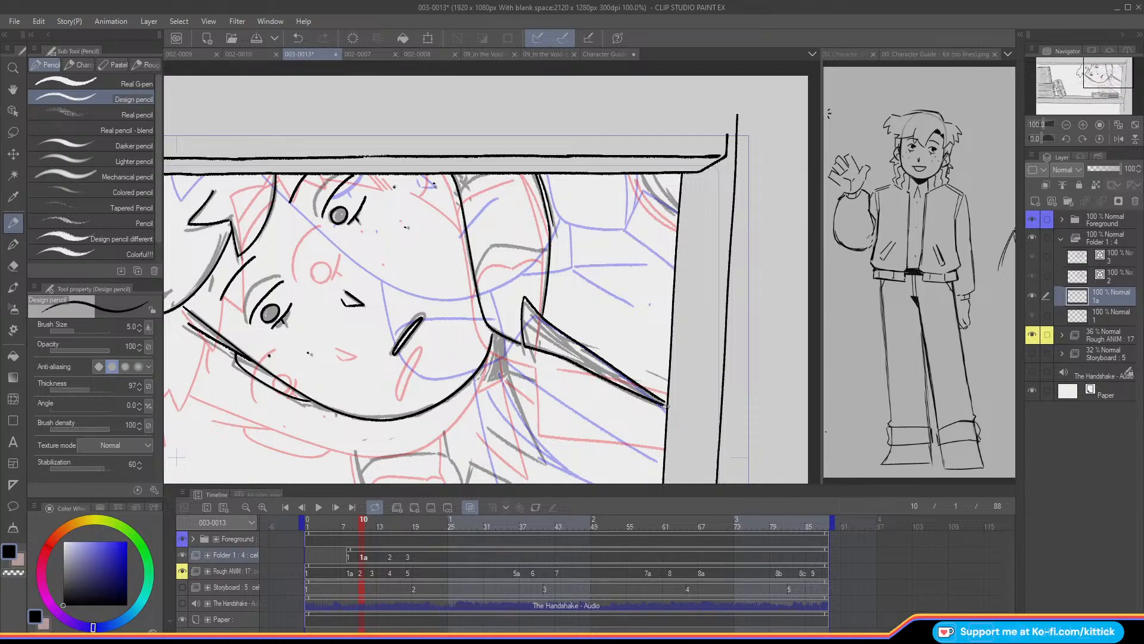
- Ink the near side of the jacket collar and the two short shoulder lines between it and the box on cel 1a
drag(1061, 111, 1055, 119)
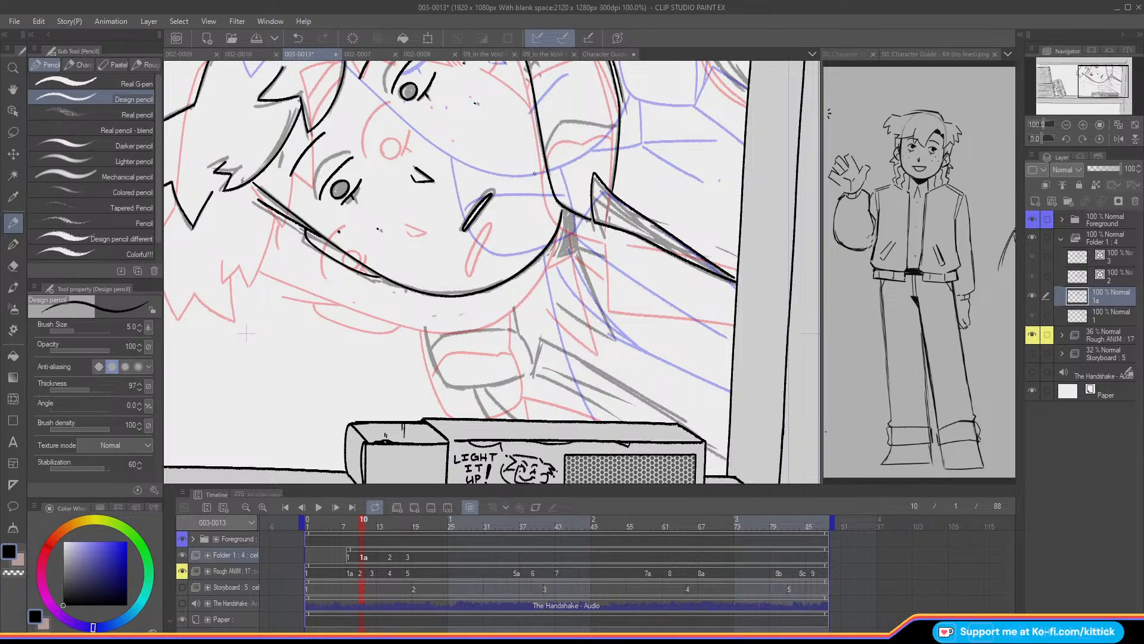
mouse_move(421, 296)
mouse_down()
mouse_move(438, 371)
mouse_move(457, 386)
mouse_up()
drag(510, 290, 530, 371)
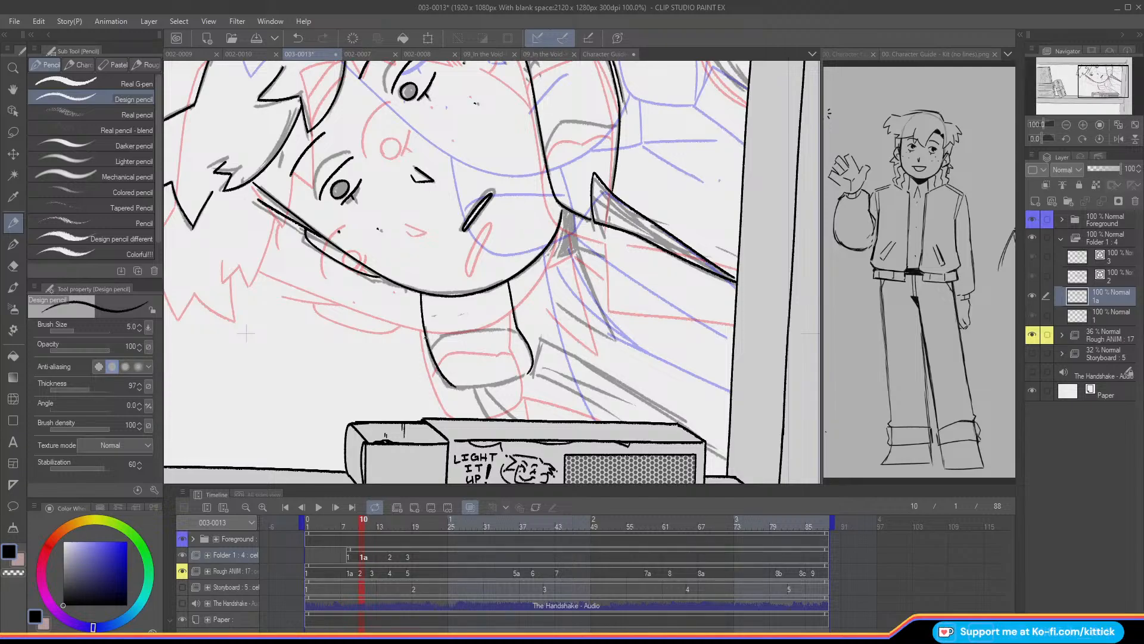
mouse_move(463, 387)
mouse_down()
mouse_move(529, 372)
mouse_move(502, 405)
mouse_move(523, 419)
mouse_up()
mouse_move(474, 389)
mouse_down()
mouse_move(484, 414)
mouse_move(486, 391)
mouse_move(524, 419)
mouse_up()
key(ctrl+z)
key(ctrl+z)
drag(474, 388, 489, 418)
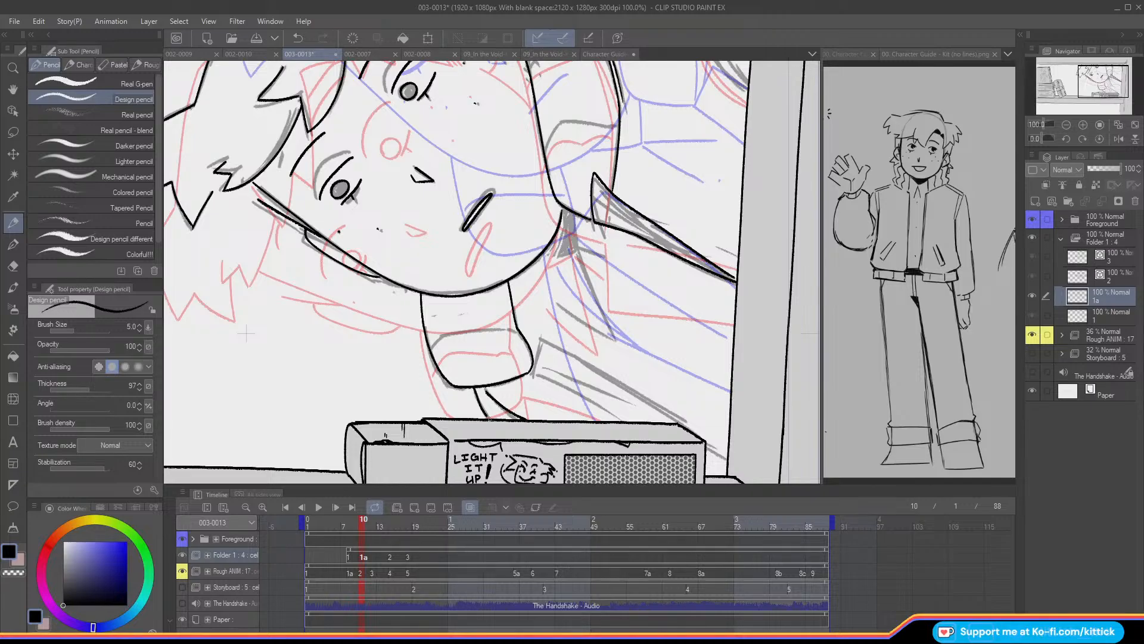
- Ink the fold lines across the near and far sides of the jacket collar on cel 1a
drag(433, 345, 507, 323)
mouse_move(246, 333)
mouse_down()
mouse_move(220, 358)
mouse_move(222, 458)
mouse_up()
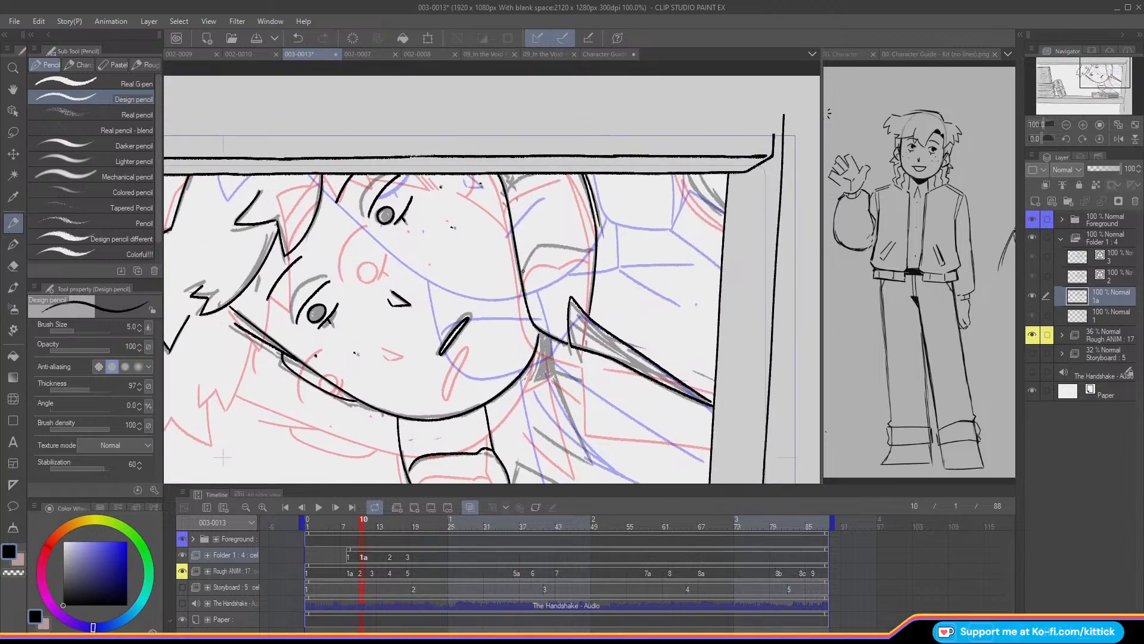
mouse_move(521, 271)
mouse_down()
mouse_move(532, 244)
mouse_move(591, 236)
mouse_up()
- Turn off onion skin and ink the neckline and pointed shirt collar below the chin on cel 1a, checking against the previous cel
drag(1091, 84, 1096, 92)
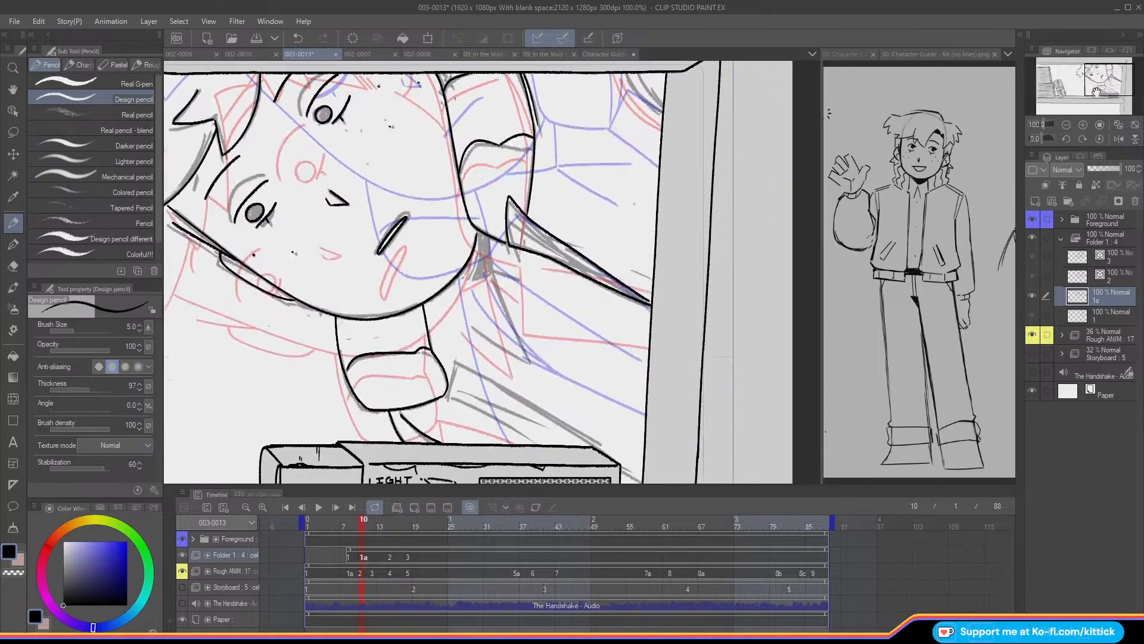
mouse_move(486, 234)
mouse_down()
mouse_move(491, 267)
mouse_move(462, 275)
mouse_up()
key(o)
key(Left)
key(Right)
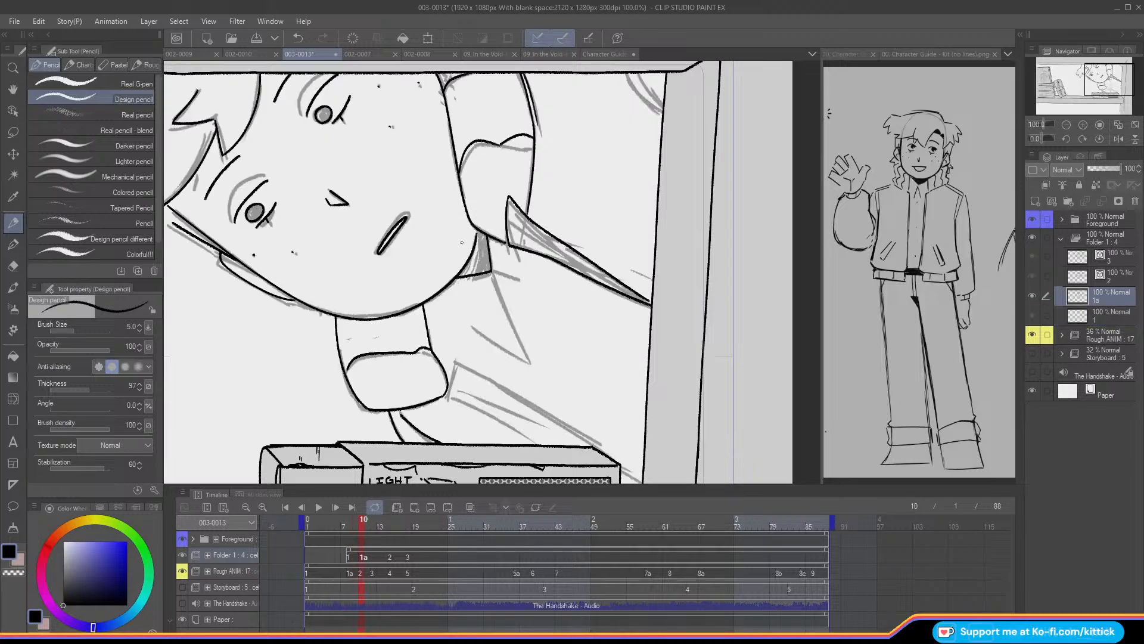
mouse_move(495, 272)
mouse_down()
mouse_move(547, 280)
mouse_move(505, 307)
mouse_move(524, 363)
mouse_up()
key(ctrl+z)
drag(494, 275, 538, 358)
key(Left)
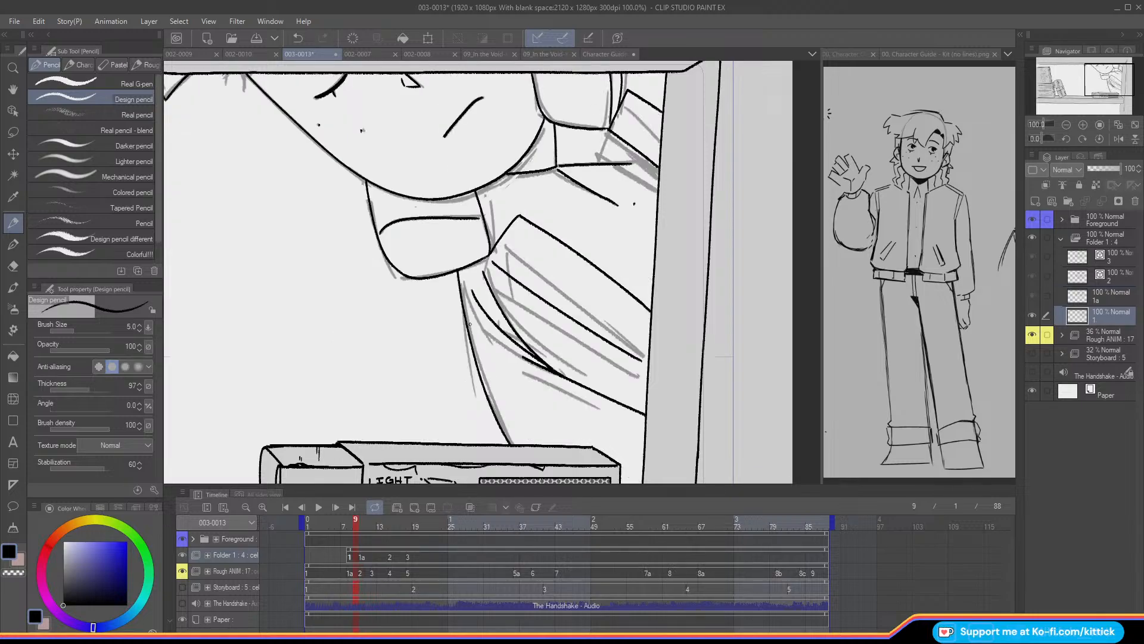
key(Right)
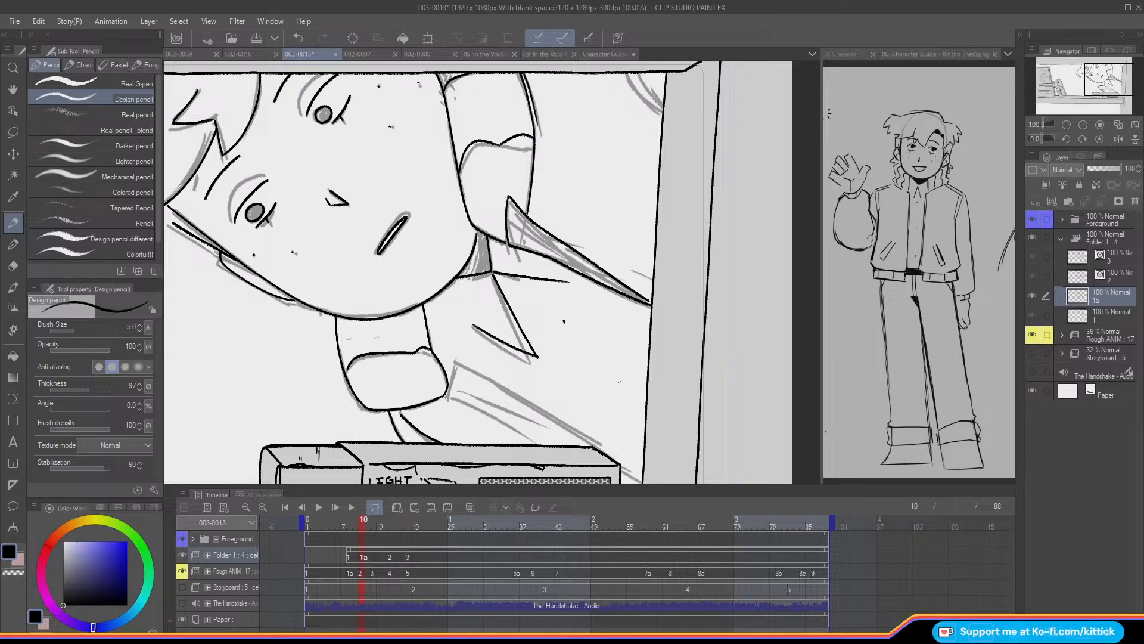
- Ink the jacket's front edge and the fold line beneath it down to the box on cel 1a
drag(446, 396, 456, 362)
drag(1090, 61, 1088, 72)
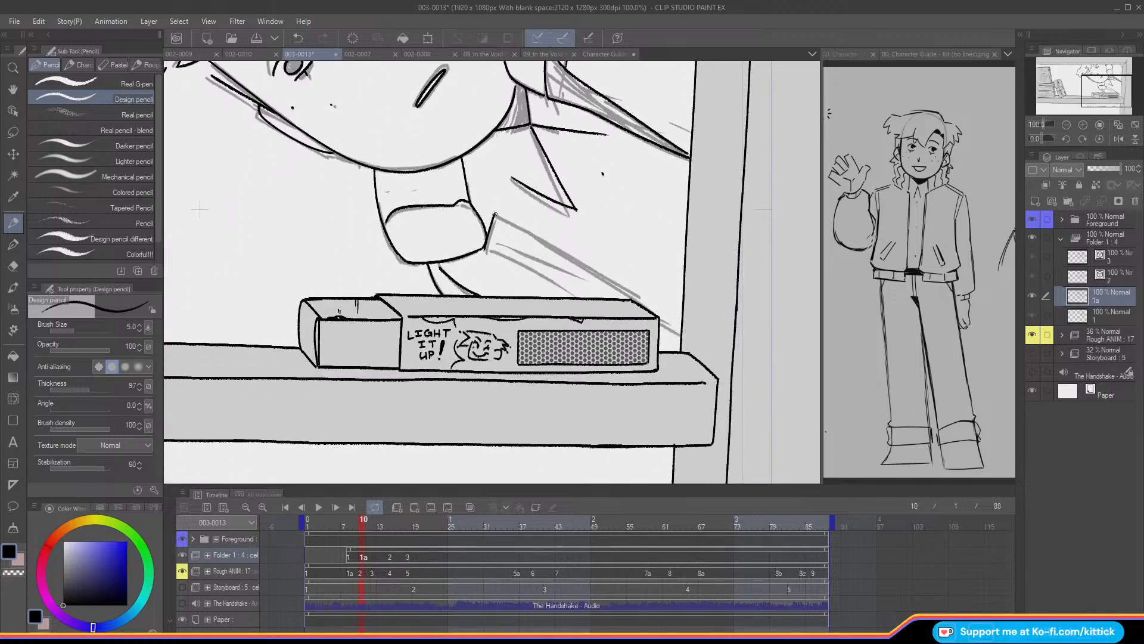
drag(493, 216, 684, 334)
key(ctrl+z)
drag(494, 212, 684, 317)
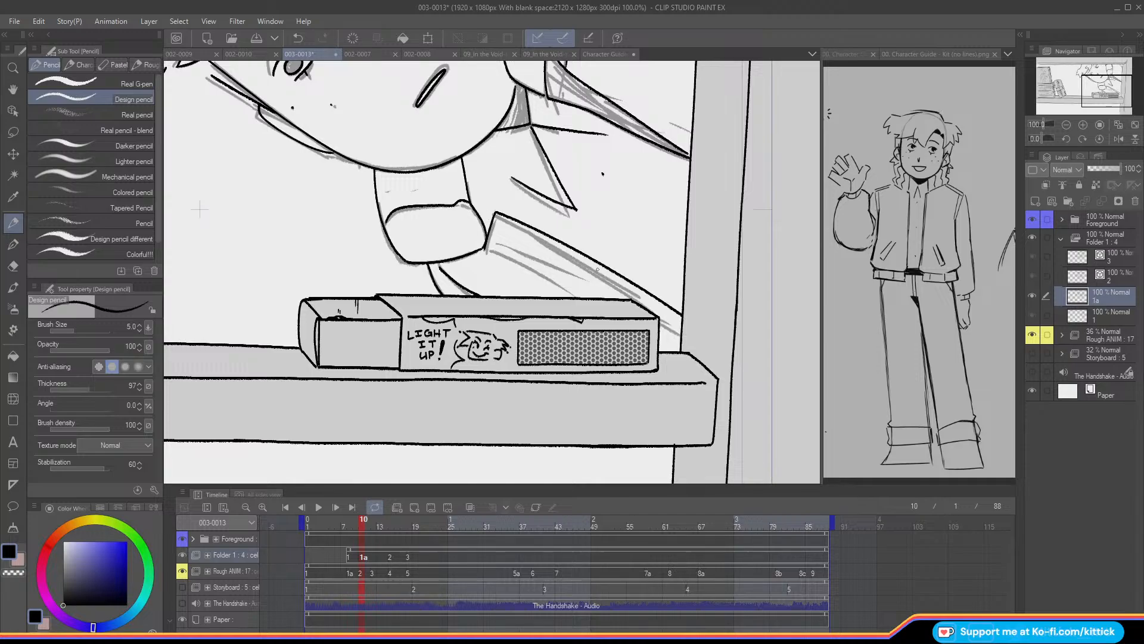
drag(491, 252, 576, 296)
click(1132, 125)
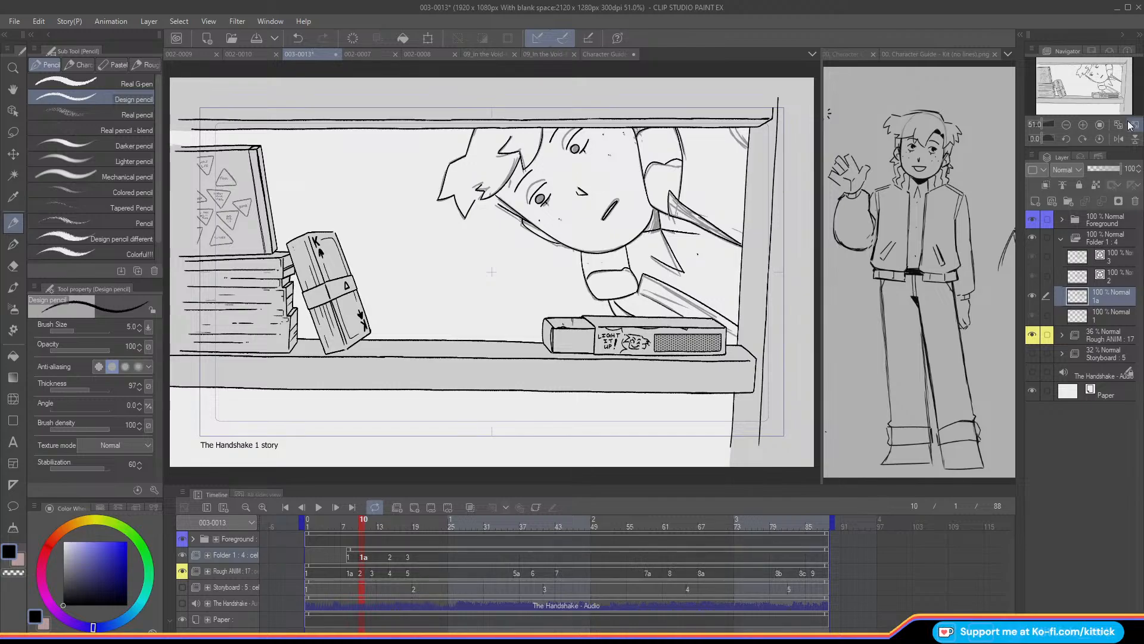
drag(730, 129, 747, 147)
key(ctrl+z)
- Add a blank cel 1b at frame 12 in Folder 1, compare the rough using onion skin, and leave onion skin off
mouse_move(363, 523)
mouse_down()
mouse_move(420, 559)
mouse_move(377, 562)
mouse_move(376, 577)
mouse_up()
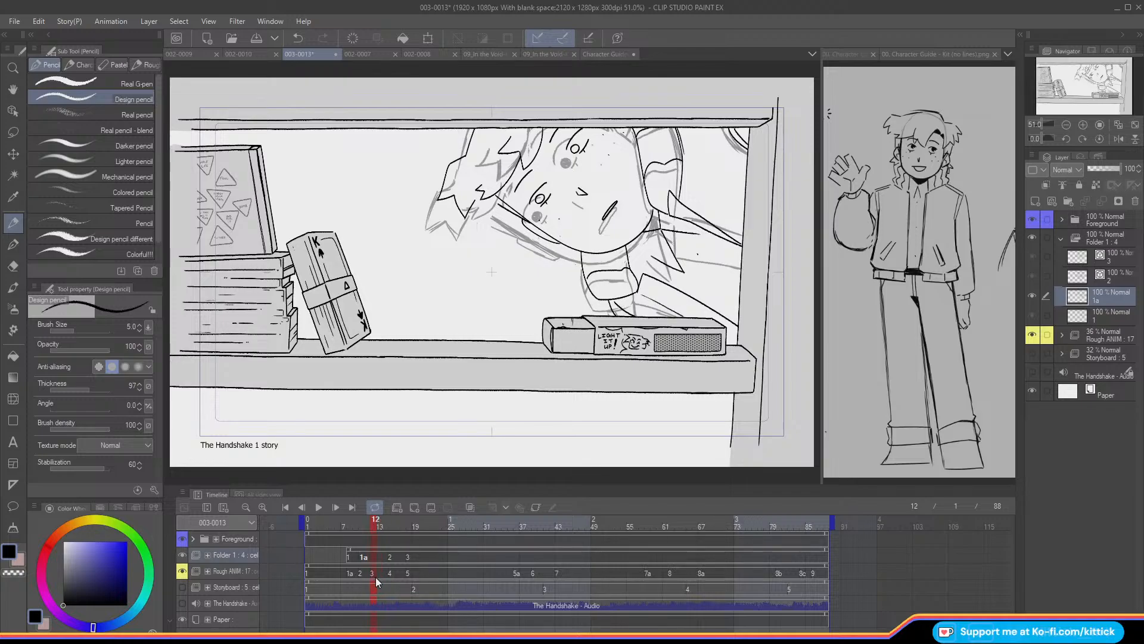
click(414, 508)
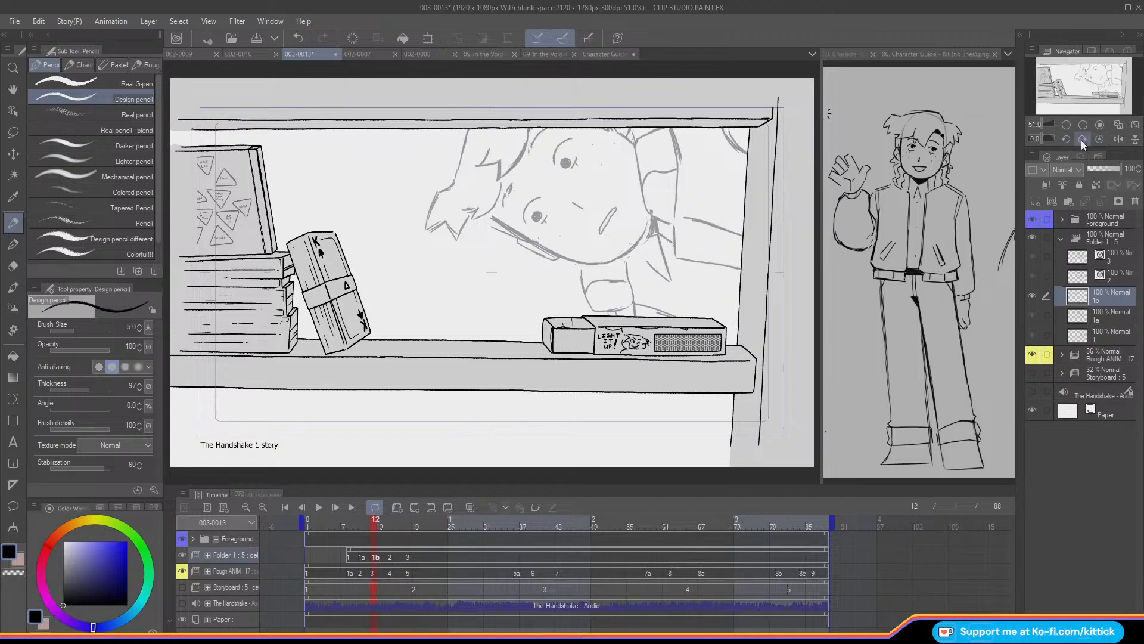
key(o)
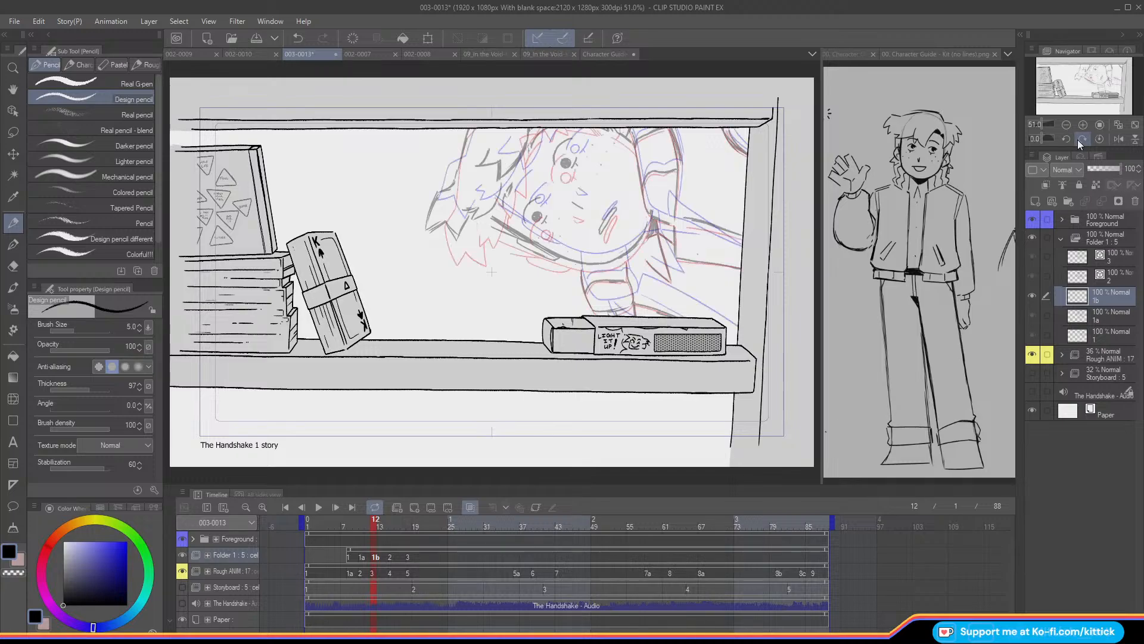
key(o)
key(o)
key(o)
key(o)
key(o)
key(o)
key(o)
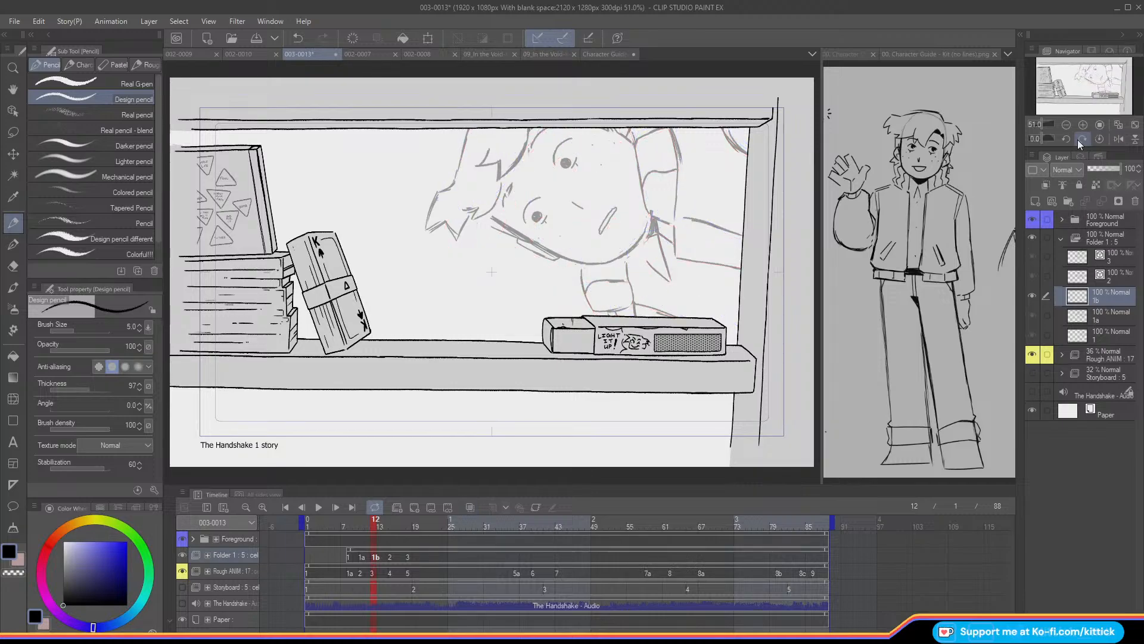
- Rotate the view to 60 degrees so the face is upright and ink the face outline from temple to chin on cel 1b
click(1082, 140)
click(1082, 140)
click(1082, 140)
click(1081, 140)
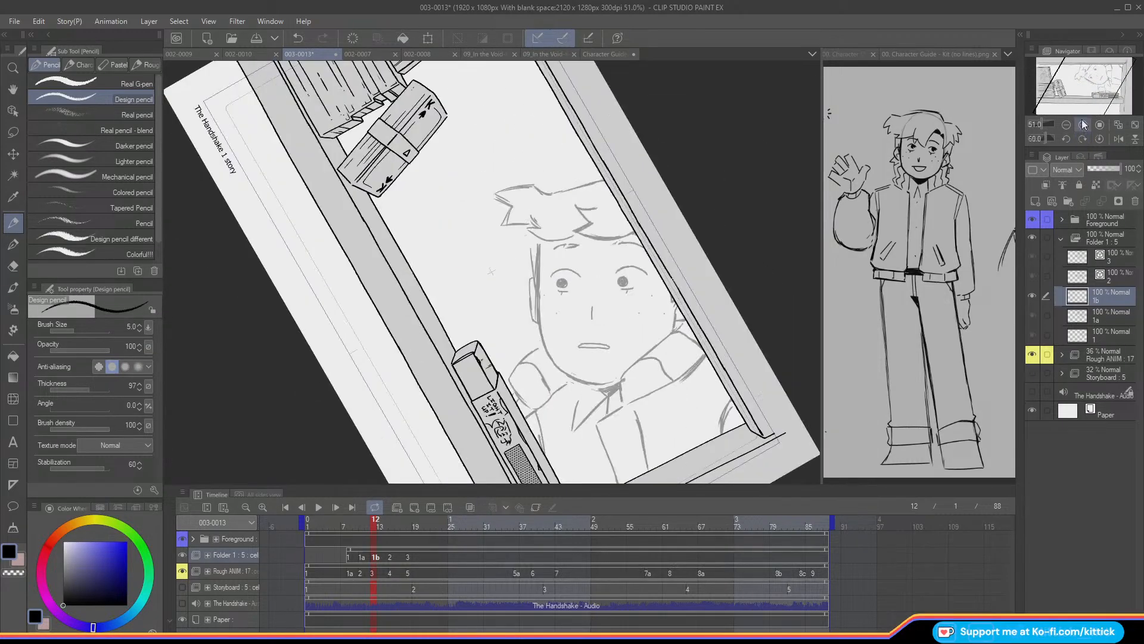
click(1083, 125)
drag(1088, 82, 1089, 92)
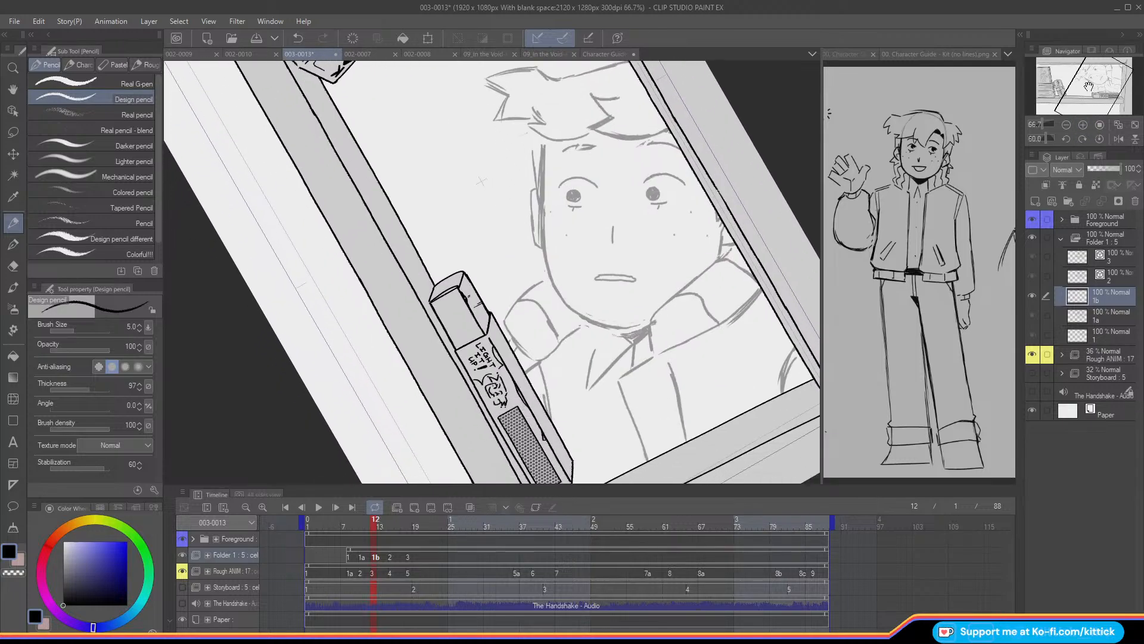
drag(544, 138, 542, 197)
key(ctrl+z)
drag(544, 137, 546, 197)
key(ctrl+z)
drag(544, 146, 546, 248)
drag(579, 312, 650, 320)
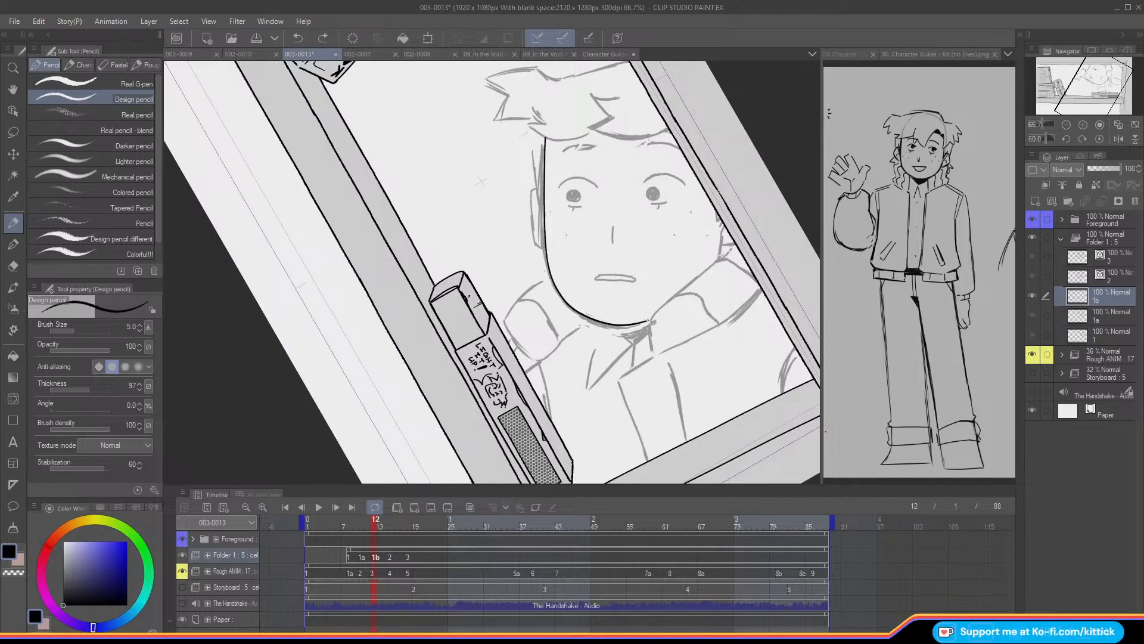
- Ink both ears and the line in front of the near ear over the rough on cel 1b
mouse_move(723, 235)
mouse_down()
mouse_move(718, 252)
mouse_move(735, 244)
mouse_up()
mouse_move(539, 167)
mouse_down()
mouse_move(543, 210)
mouse_move(534, 192)
mouse_move(531, 229)
mouse_up()
click(1083, 126)
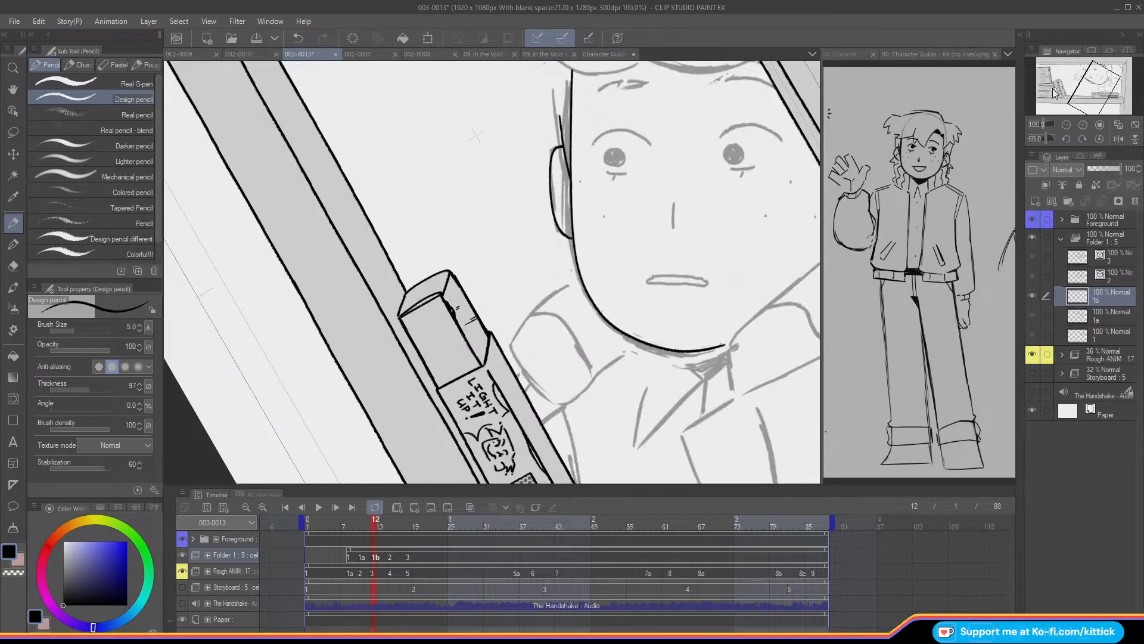
drag(1069, 94, 1090, 87)
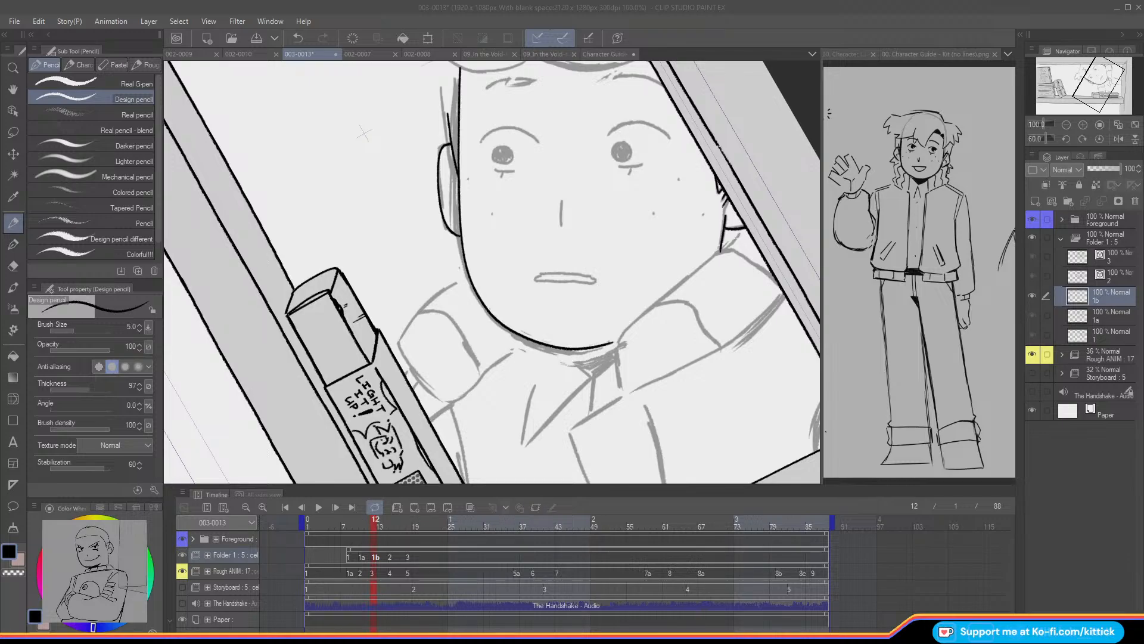
click(375, 565)
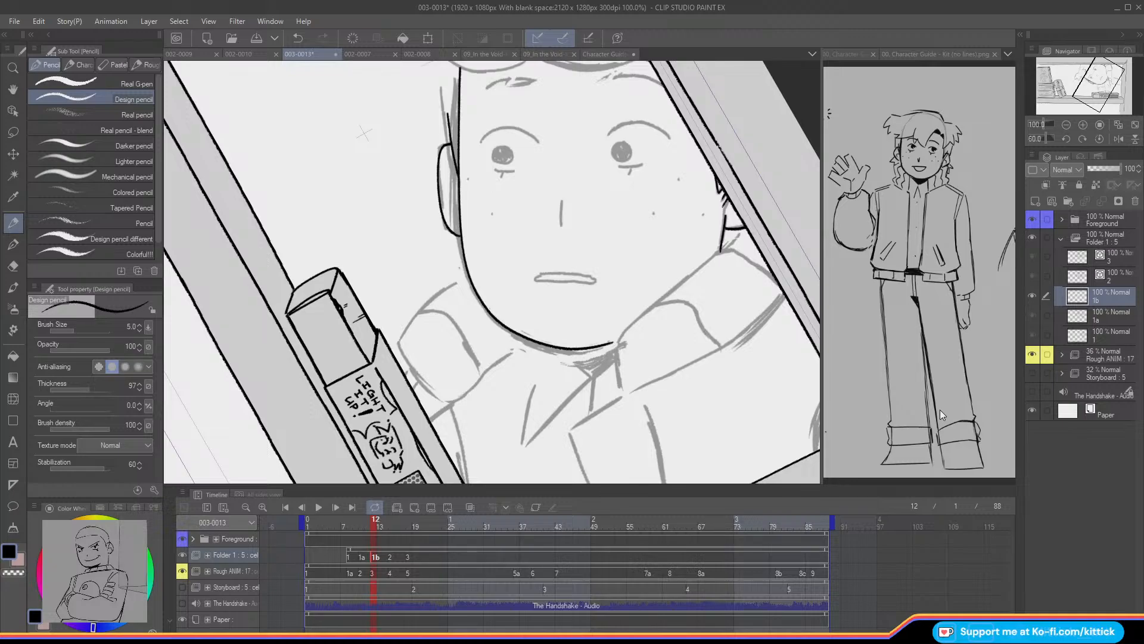
- Ink the fringe on cel 1b, with its curved lower edges and jagged tufts, resetting the view rotation to 0
drag(1094, 88, 1091, 77)
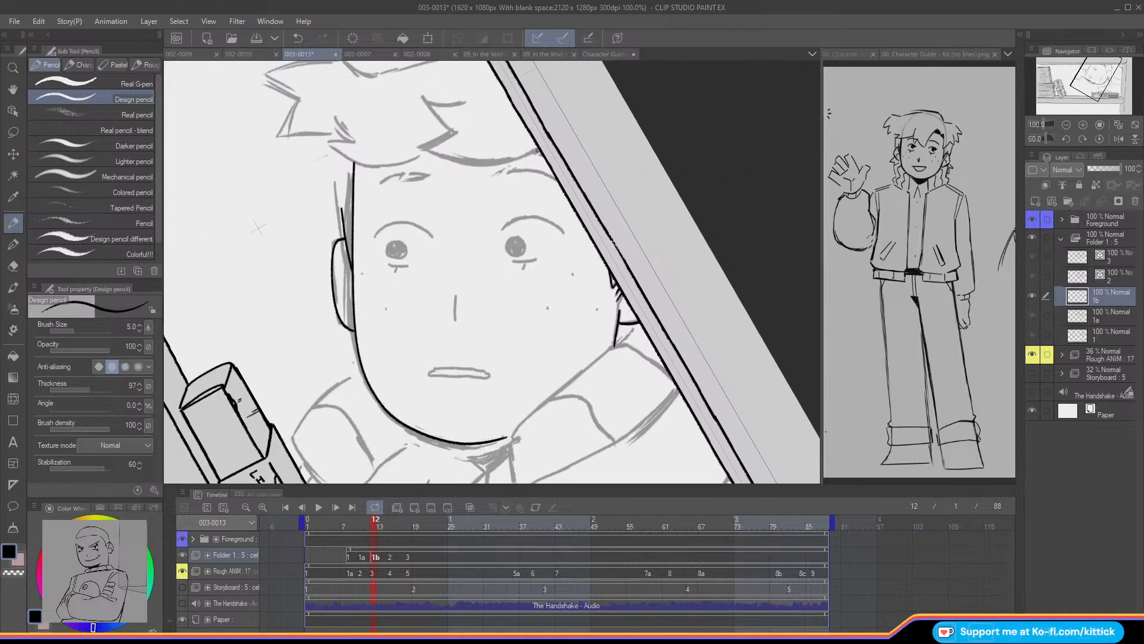
mouse_move(538, 151)
mouse_down()
mouse_move(488, 163)
mouse_move(420, 145)
mouse_up()
click(1099, 139)
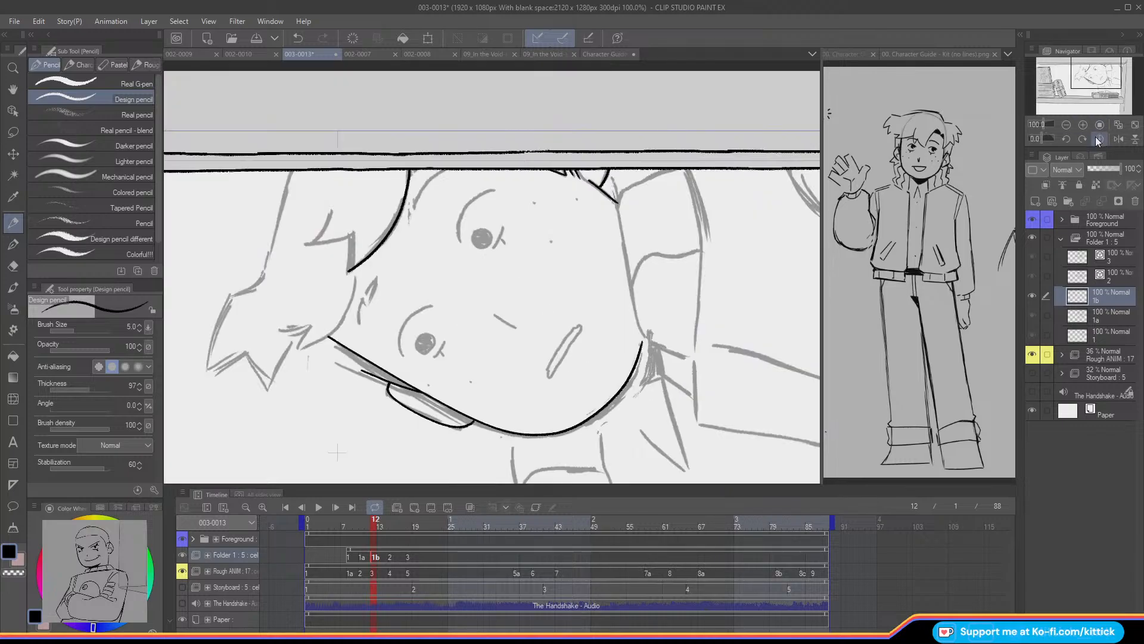
mouse_move(329, 211)
mouse_down()
mouse_move(307, 243)
mouse_move(346, 242)
mouse_move(346, 273)
mouse_up()
key(ctrl+z)
drag(1088, 75, 1064, 62)
key(ctrl+z)
key(ctrl+z)
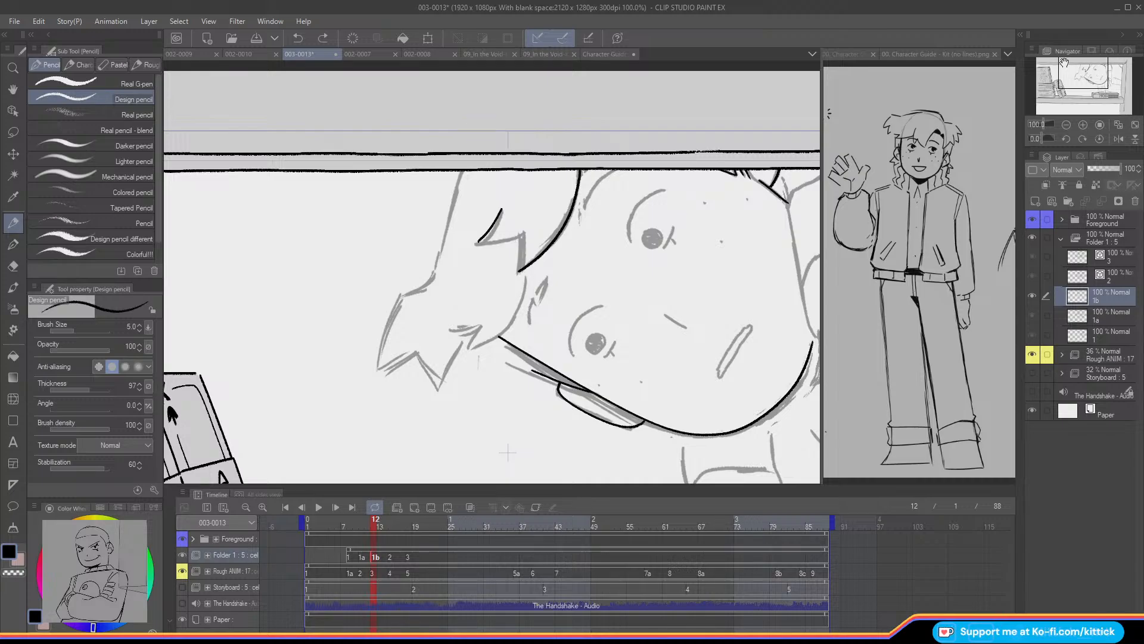
mouse_move(515, 235)
mouse_down()
mouse_move(517, 272)
mouse_move(478, 242)
mouse_up()
key(ctrl+z)
mouse_move(525, 273)
mouse_down()
mouse_move(509, 325)
mouse_move(470, 349)
mouse_up()
key(ctrl+z)
mouse_move(525, 268)
mouse_down()
mouse_move(499, 334)
mouse_move(469, 347)
mouse_move(477, 330)
mouse_move(469, 345)
mouse_move(453, 326)
mouse_up()
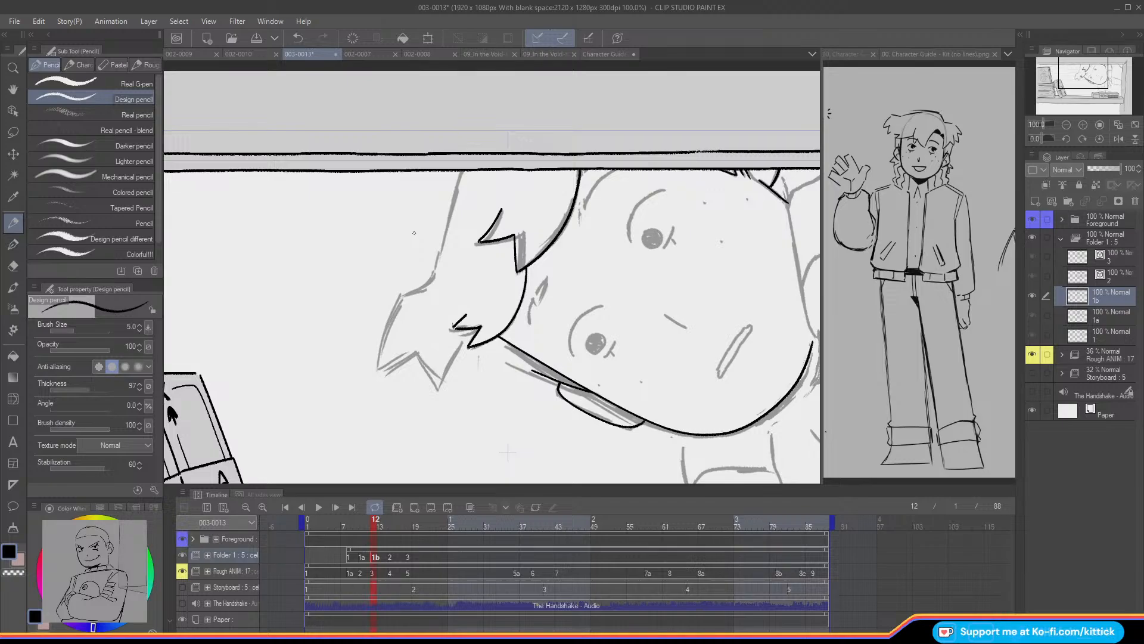
- Flip between cel 1b and the previous cel and toggle onion skin to compare the hair shapes
key(Left)
key(Right)
key(Left)
key(Right)
key(Left)
key(Right)
key(o)
key(o)
- Ink the outer hair outline with its pointed tufts over the rough on cel 1b
drag(459, 175, 435, 256)
key(ctrl+z)
mouse_move(459, 174)
mouse_down()
mouse_move(436, 264)
mouse_move(425, 262)
mouse_move(433, 273)
mouse_move(401, 291)
mouse_up()
mouse_move(401, 292)
mouse_down()
mouse_move(379, 367)
mouse_move(395, 360)
mouse_move(382, 365)
mouse_move(435, 384)
mouse_move(441, 350)
mouse_move(419, 357)
mouse_move(436, 391)
mouse_up()
key(ctrl+z)
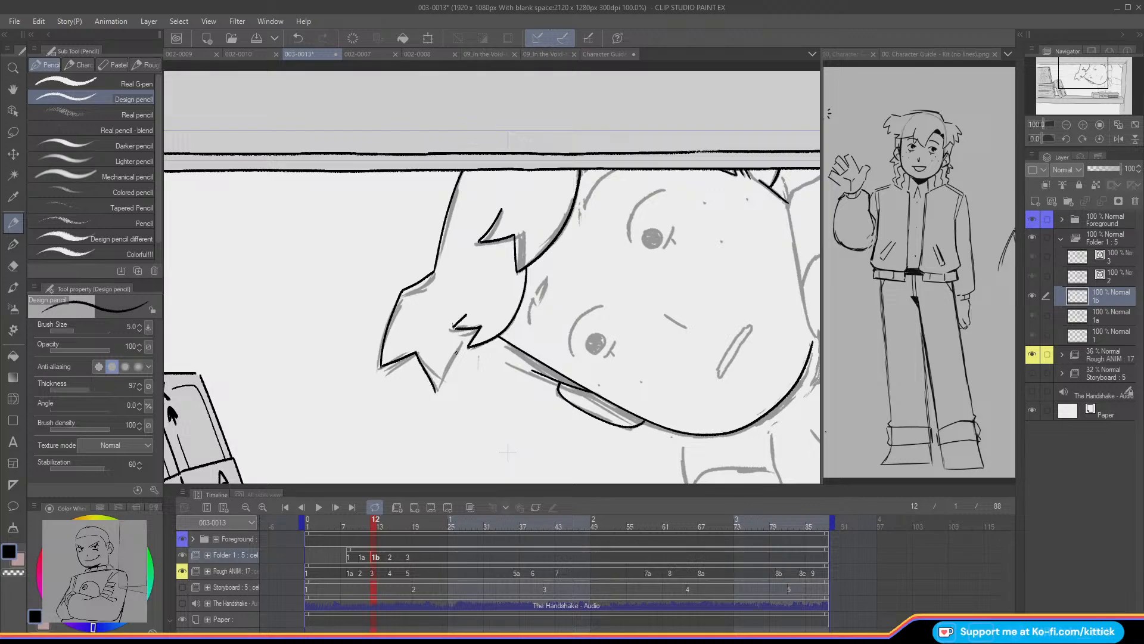
drag(464, 339, 438, 390)
- Rotate the view to 60 degrees so the face on cel 1b is upright for inking its features, undoing the last trial stroke
click(1082, 138)
click(1082, 138)
click(1083, 138)
click(1083, 138)
drag(1078, 83, 1089, 80)
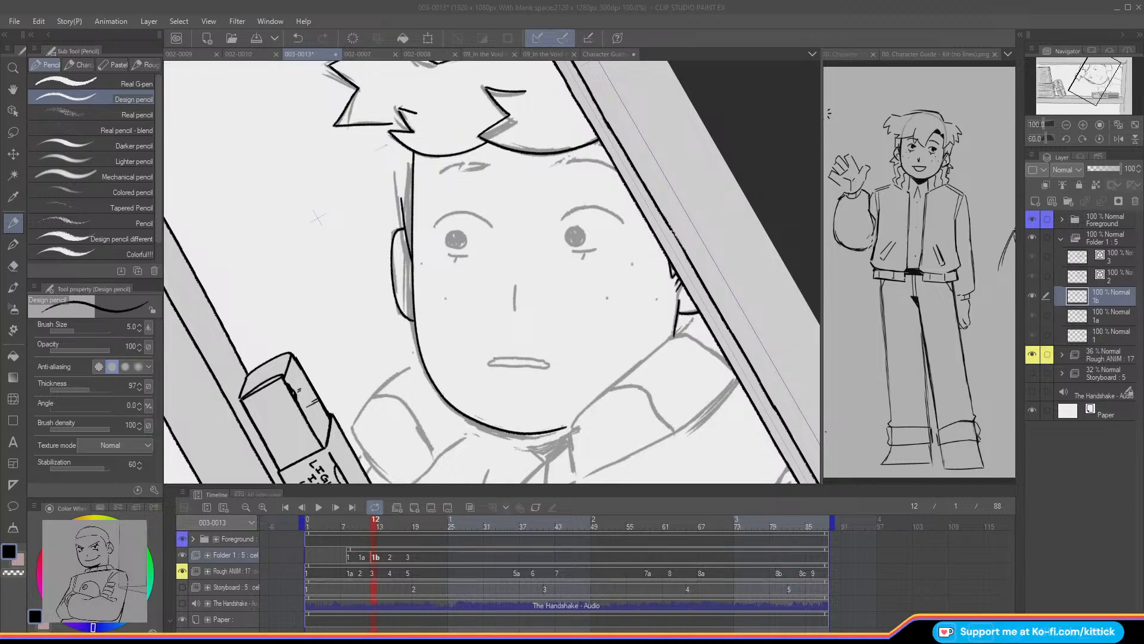
key(ctrl+z)
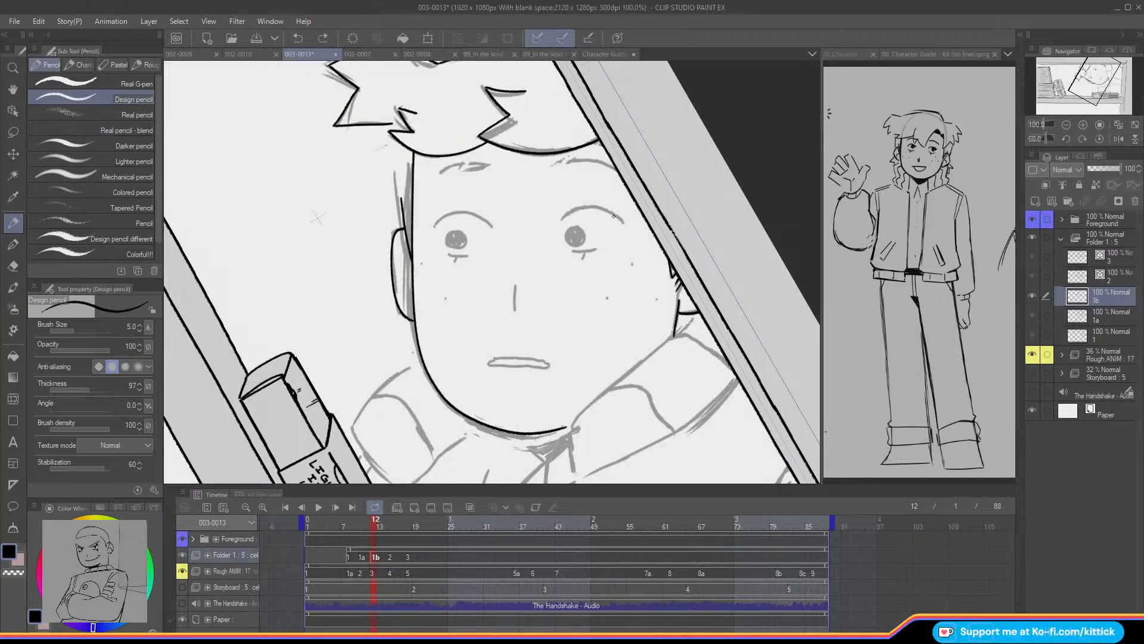
- Ink both upper eyelids, the lower lid lines, the pupils and the nose over the rough face on cel 1b
mouse_move(621, 222)
mouse_down()
mouse_move(599, 208)
mouse_move(572, 208)
mouse_move(562, 223)
mouse_up()
mouse_move(489, 224)
mouse_down()
mouse_move(449, 213)
mouse_move(435, 227)
mouse_up()
drag(601, 251, 575, 251)
key(ctrl+z)
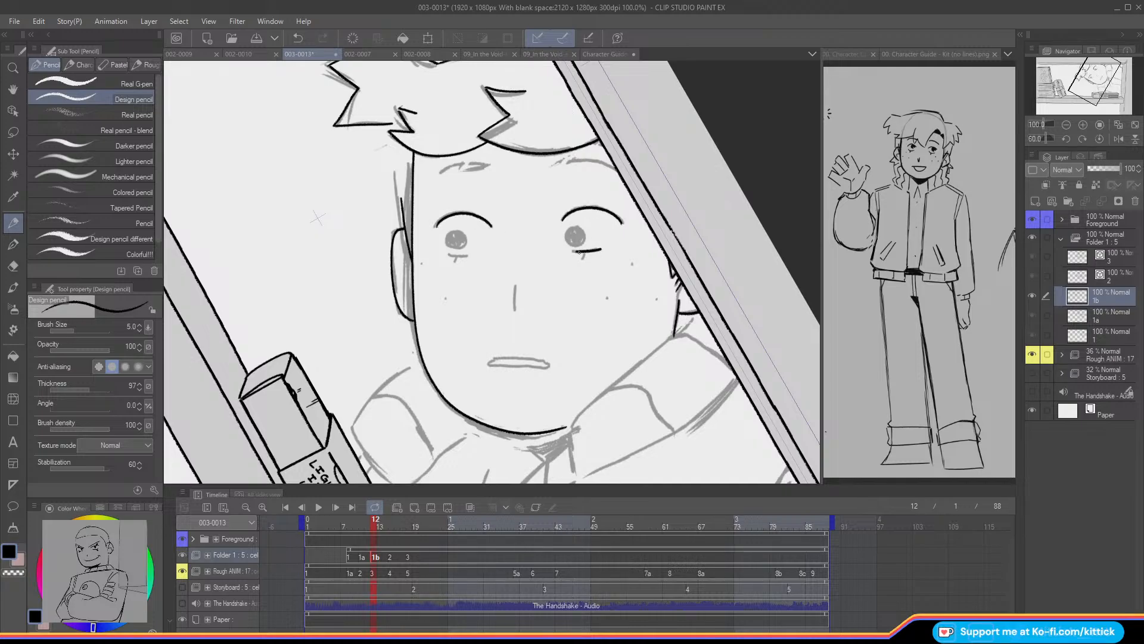
drag(471, 256, 452, 258)
mouse_move(569, 228)
mouse_down()
mouse_move(564, 239)
mouse_move(582, 244)
mouse_move(570, 227)
mouse_up()
mouse_move(447, 236)
mouse_down()
mouse_move(451, 250)
mouse_move(466, 246)
mouse_move(448, 233)
mouse_up()
mouse_move(516, 285)
mouse_down()
mouse_move(514, 310)
mouse_move(507, 290)
mouse_up()
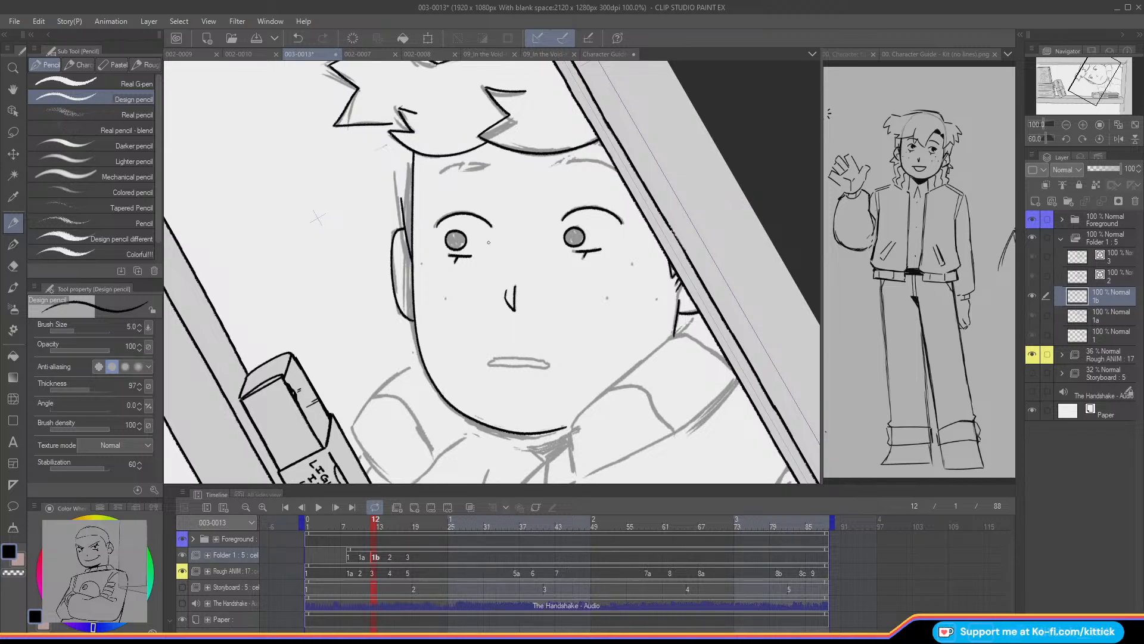
- Ink the mouth and both eyebrows on cel 1b, checking them against the neighbouring drawings
mouse_move(494, 359)
mouse_down()
mouse_move(548, 366)
mouse_move(492, 360)
mouse_up()
key(comma)
key(period)
key(comma)
key(period)
key(comma)
key(period)
key(comma)
key(period)
drag(568, 161, 619, 168)
drag(492, 167, 437, 174)
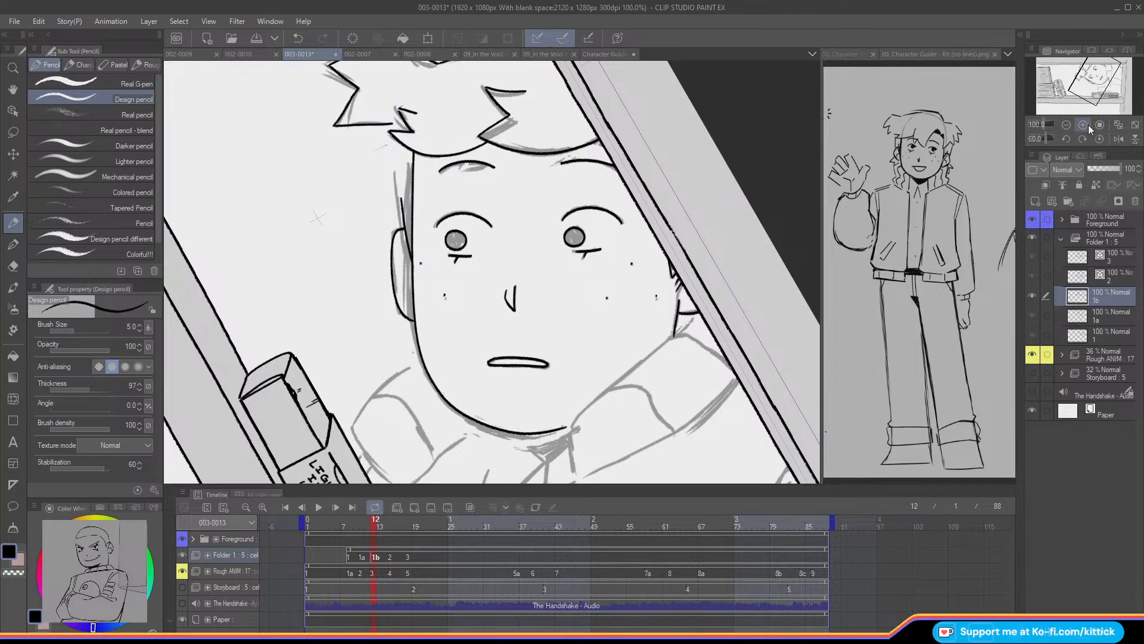
- Reset the canvas rotation and ink the inner and outer edges of the collar beside the upper side of the face
click(1099, 139)
drag(1085, 70, 1097, 65)
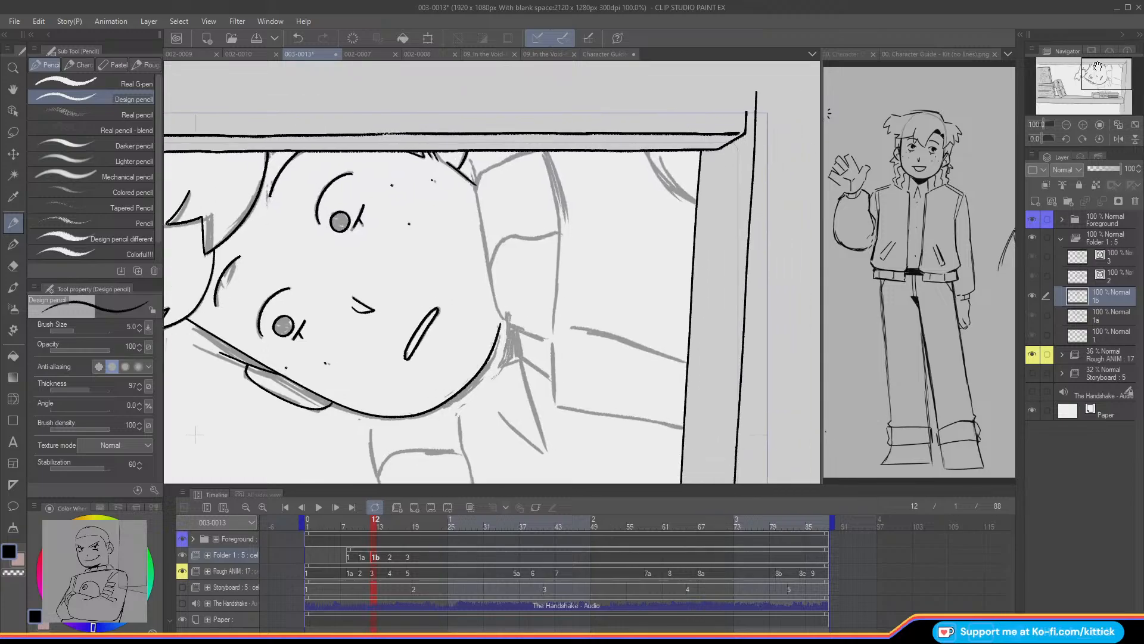
key(Left)
key(Right)
drag(468, 161, 504, 319)
key(ctrl+z)
key(Left)
key(Right)
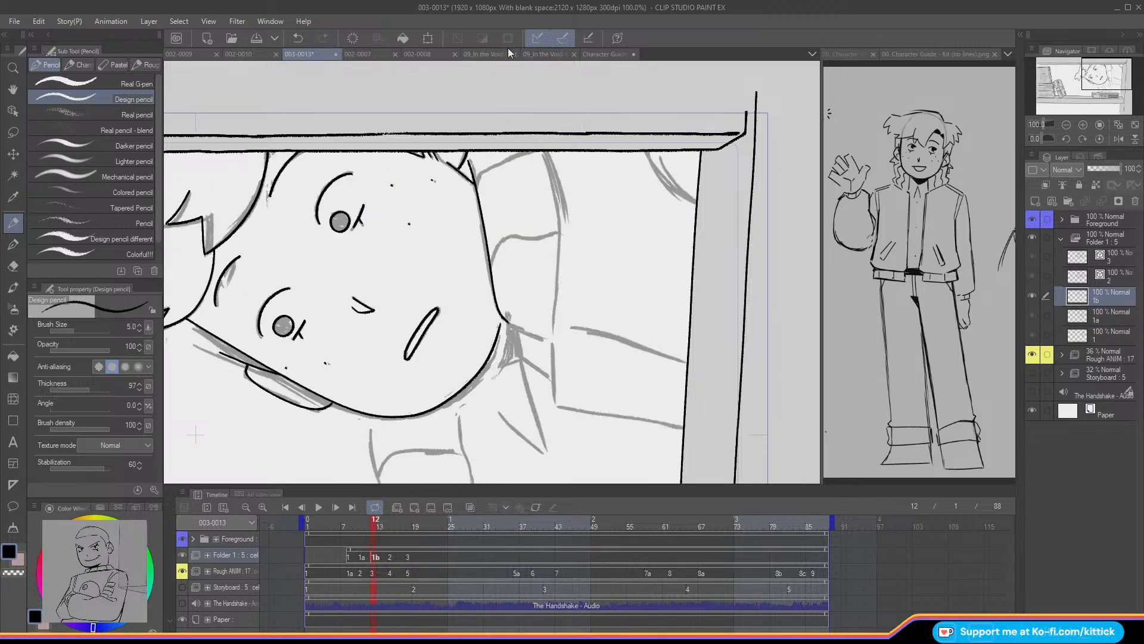
mouse_move(545, 161)
mouse_down()
mouse_move(560, 239)
mouse_move(546, 340)
mouse_up()
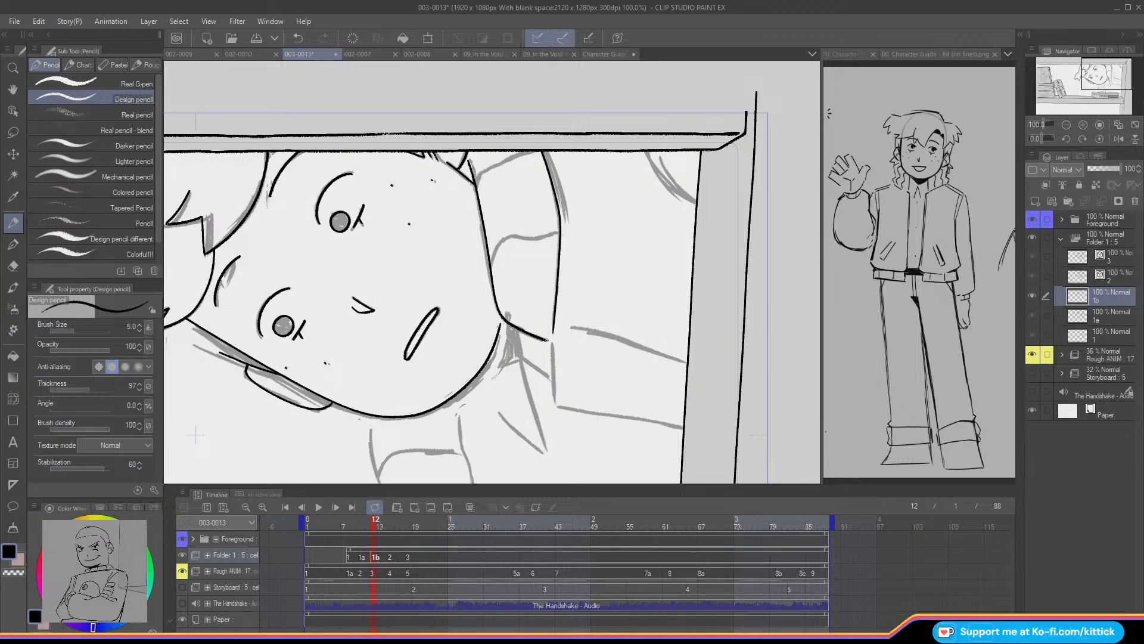
key(Left)
key(Right)
- Turn on onion skin and ink the fold lines across the upper part of the collar
key(o)
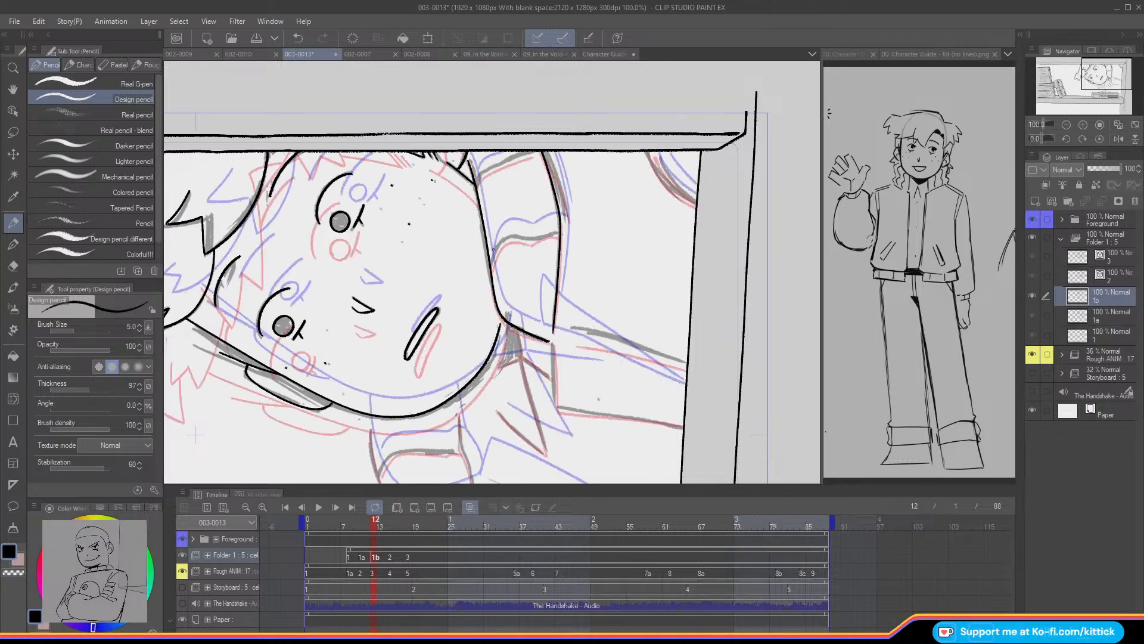
mouse_move(491, 266)
mouse_down()
mouse_move(502, 240)
mouse_move(557, 230)
mouse_up()
mouse_move(475, 186)
mouse_down()
mouse_move(484, 168)
mouse_move(539, 152)
mouse_up()
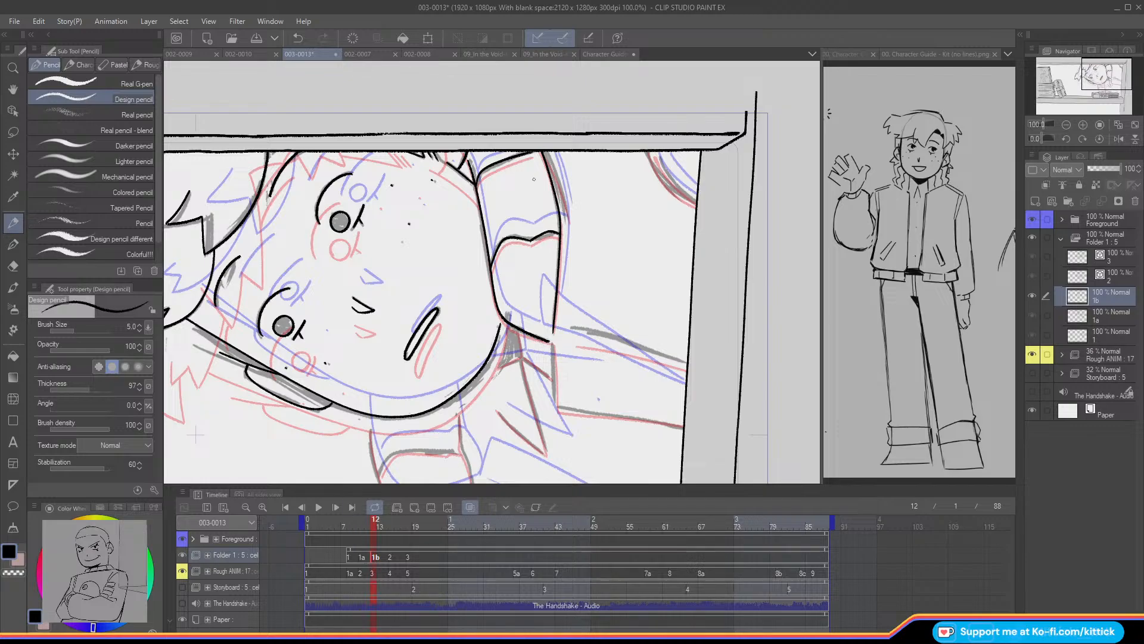
- Ink the jacket edge below the collar and the two lines running from it to the shelf post
drag(550, 343, 552, 399)
drag(567, 341, 676, 363)
key(ctrl+z)
mouse_move(575, 343)
mouse_down()
mouse_move(689, 369)
mouse_move(579, 346)
mouse_up()
key(ctrl+z)
key(ctrl+z)
drag(688, 368, 516, 336)
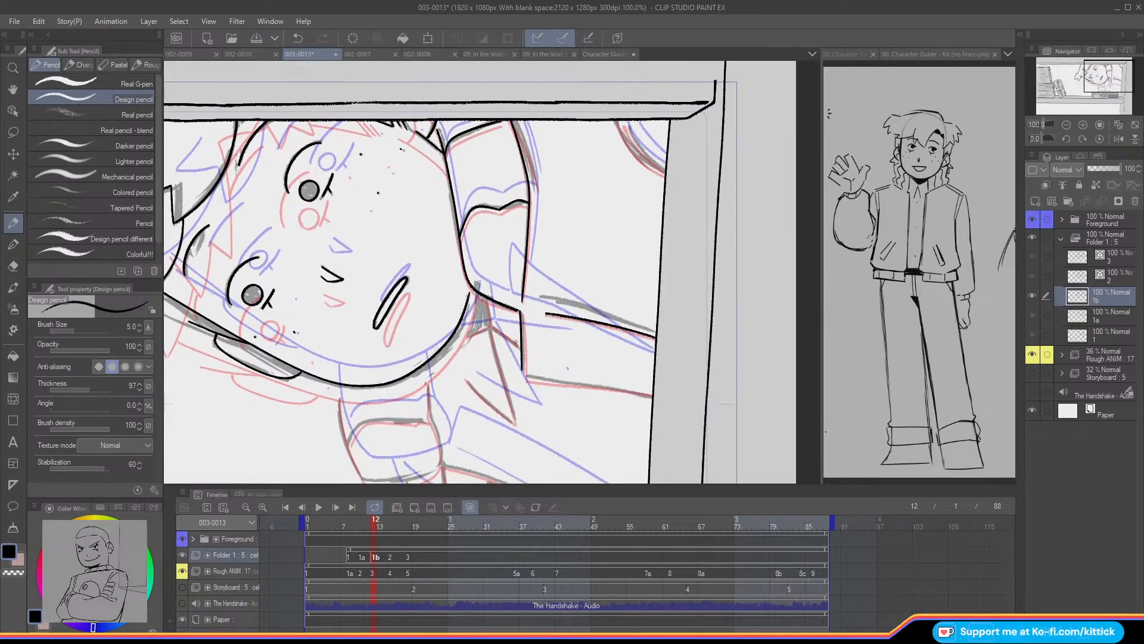
drag(522, 373, 654, 396)
- Flip between cels 1a and 1b with onion skin on and off to compare the two drawings
drag(1096, 85, 1090, 87)
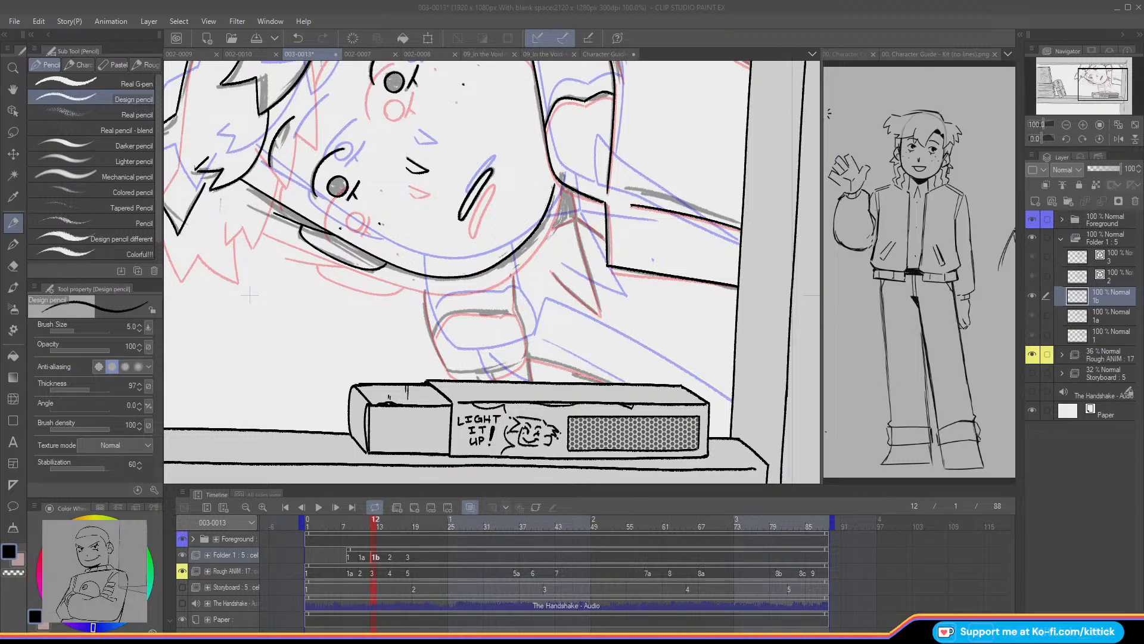
click(371, 528)
key(Left)
key(Right)
key(o)
key(Left)
key(Right)
key(Left)
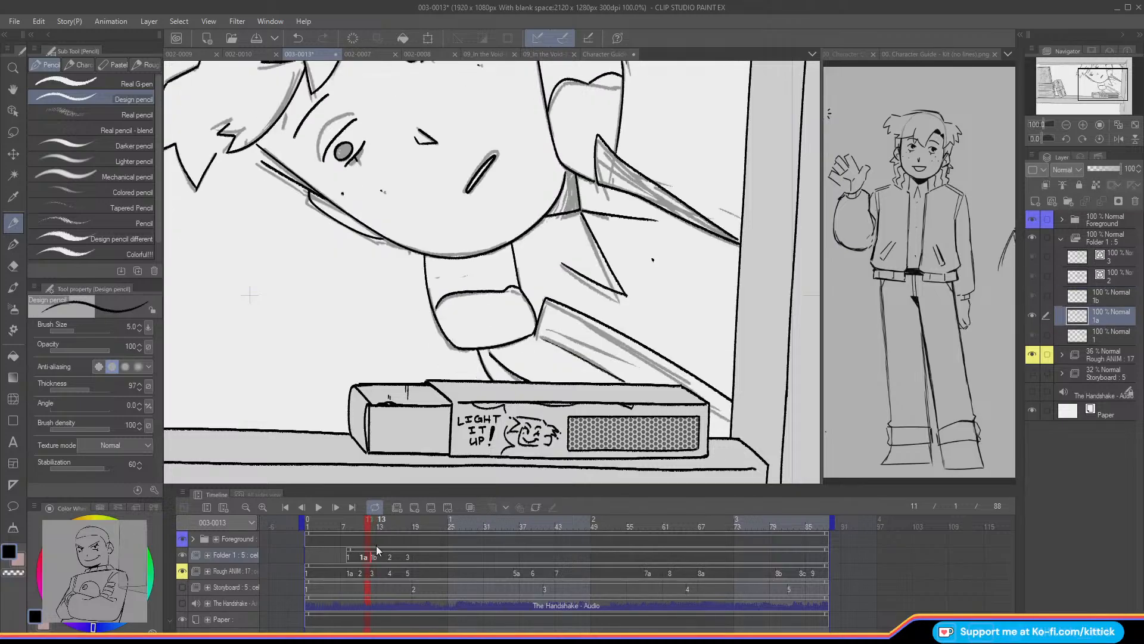
key(Right)
key(o)
key(Right)
key(Left)
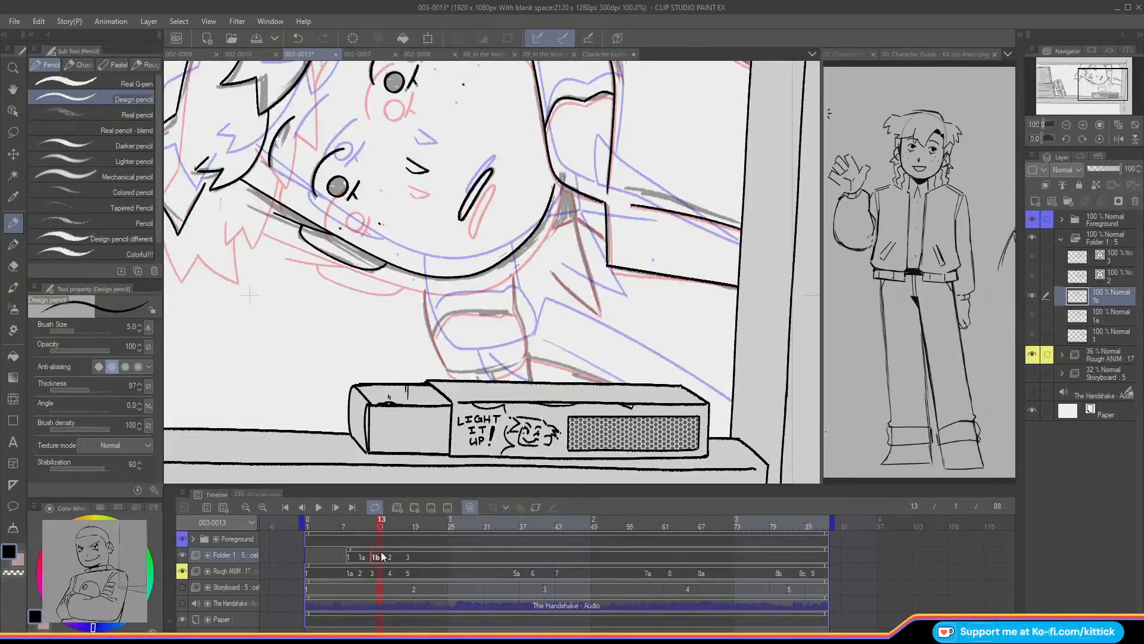
key(Right)
key(o)
key(Left)
key(Left)
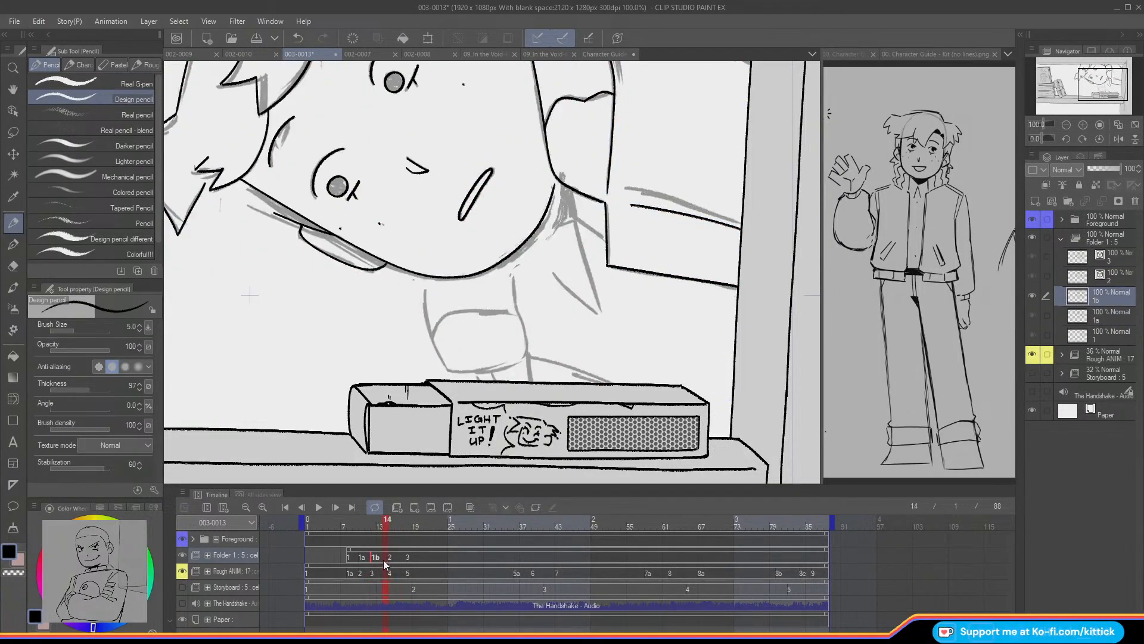
key(o)
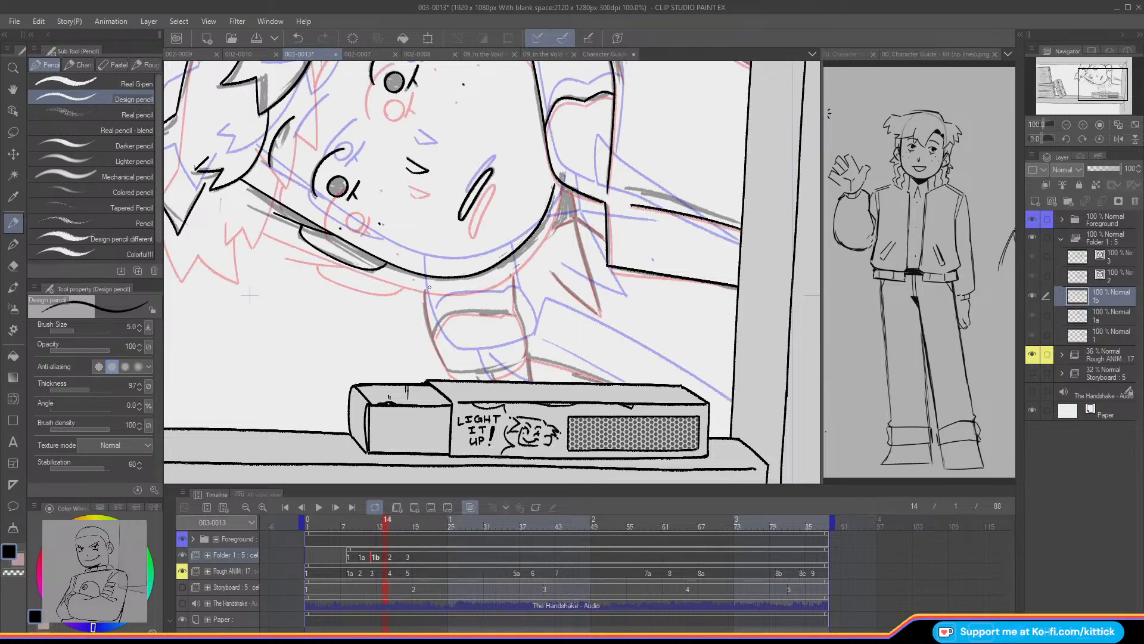
- Ink the outline of the lower collar section hanging beneath the jaw on cel 1b
drag(425, 277, 443, 361)
key(ctrl+z)
key(ctrl+z)
mouse_move(424, 276)
mouse_down()
mouse_move(434, 349)
mouse_move(465, 378)
mouse_move(509, 370)
mouse_move(501, 331)
mouse_up()
drag(511, 254, 527, 361)
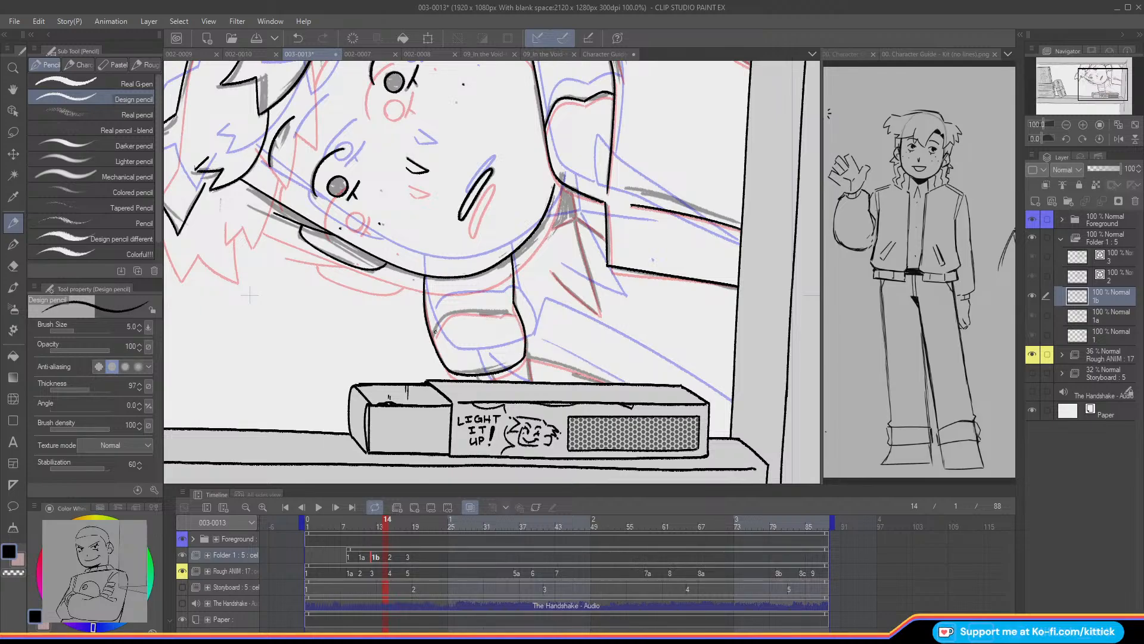
- Ink the fold line across the lower collar and the jacket lines running down behind the matchbox
drag(436, 327, 507, 308)
mouse_move(529, 356)
mouse_down()
mouse_move(602, 378)
mouse_move(501, 356)
mouse_move(600, 384)
mouse_up()
key(ctrl+z)
key(ctrl+z)
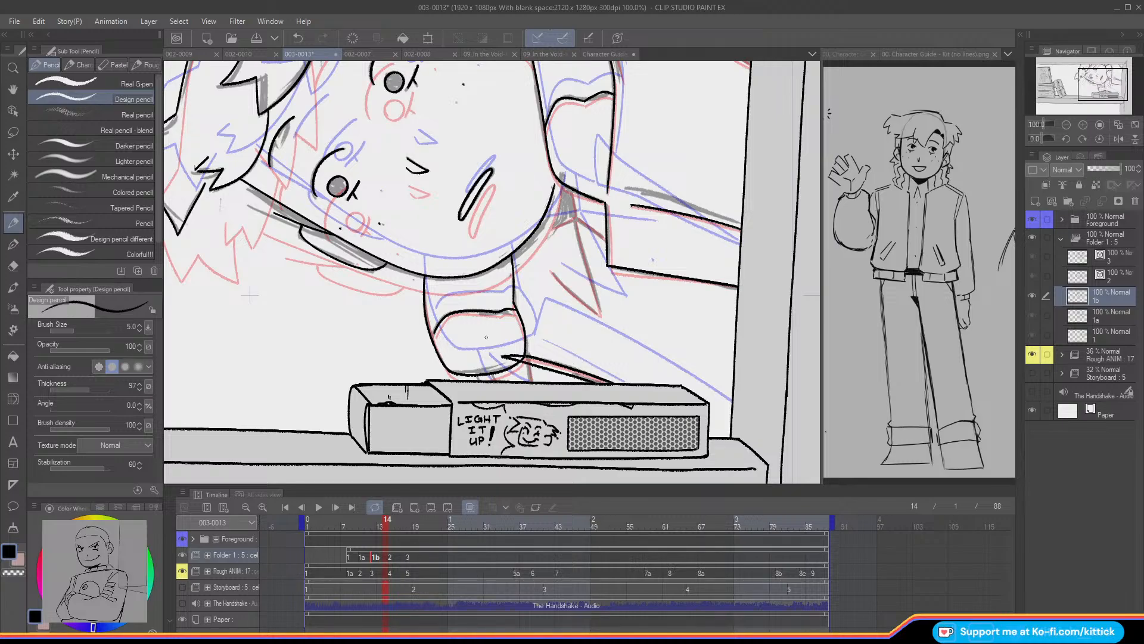
click(21, 571)
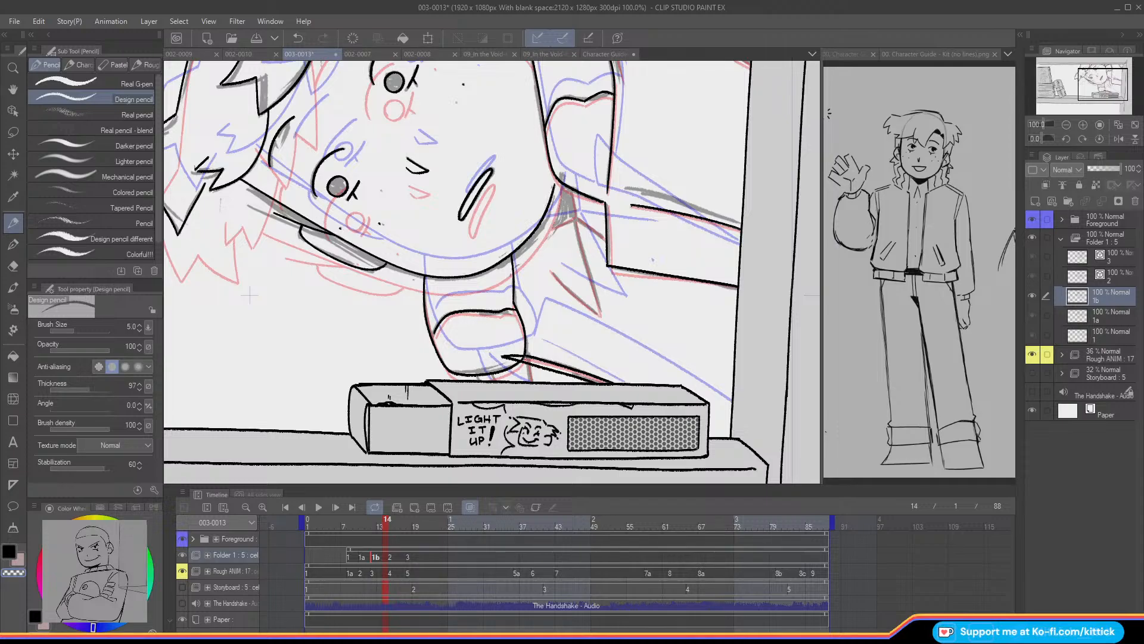
drag(519, 361, 505, 358)
key(ctrl+z)
click(16, 553)
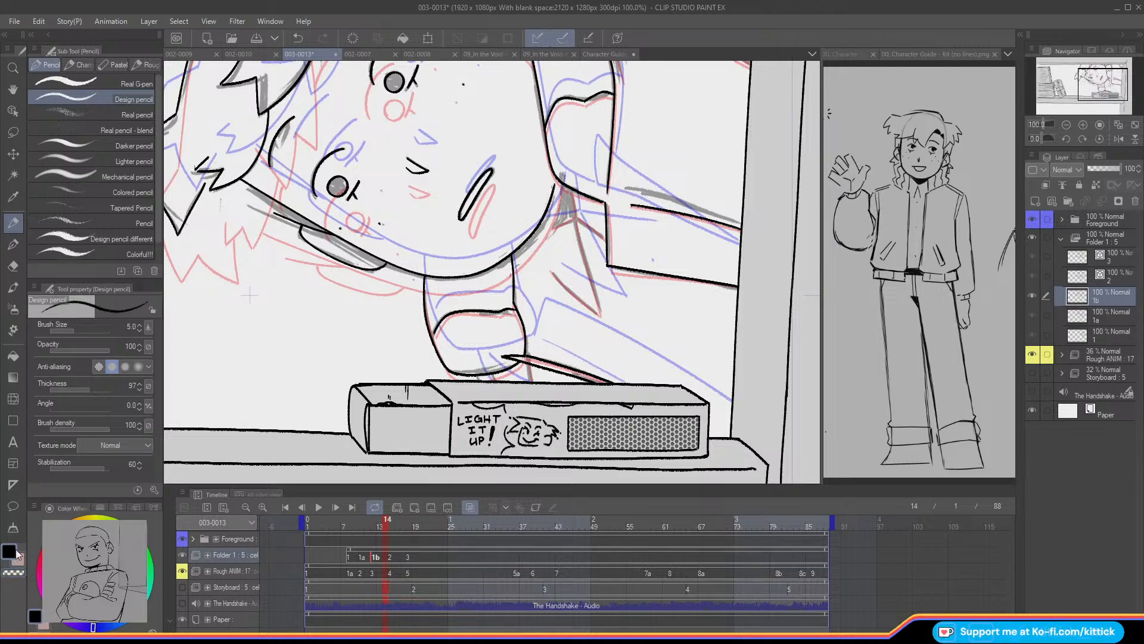
- Step through the frames around cel 1b with onion skin on and off to check the inked motion
key(Left)
key(Left)
key(Left)
key(Right)
key(o)
key(Left)
key(Right)
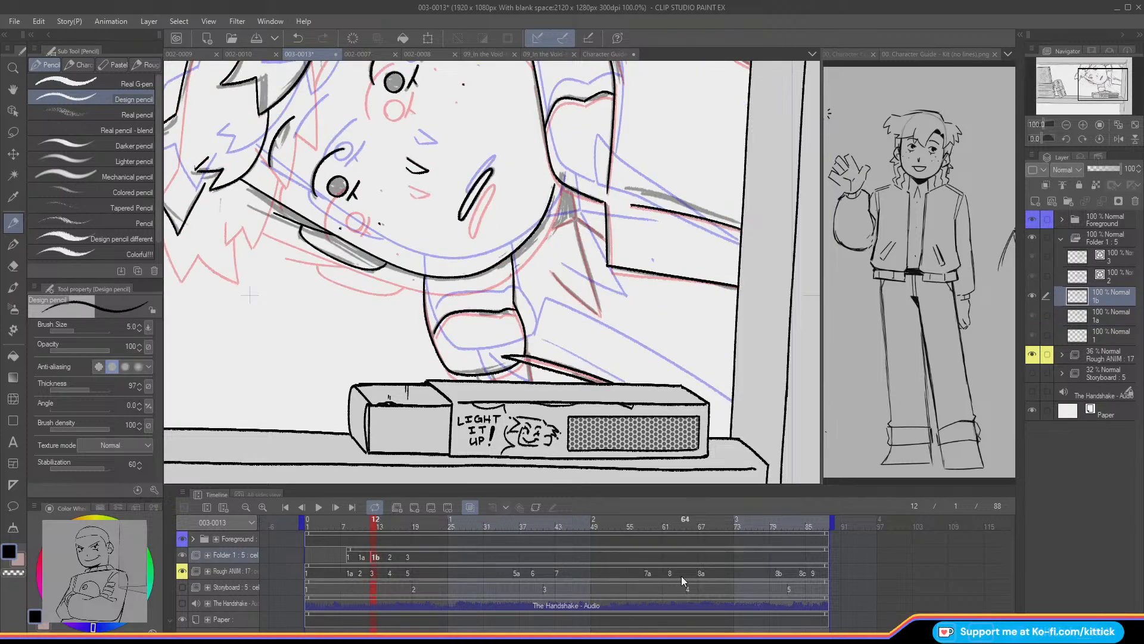
- Turn off onion skin, collapse Folder 1 and create a new layer above the Rough ANIM folder
click(1066, 125)
click(1066, 125)
drag(1079, 82, 1055, 86)
key(o)
click(1082, 125)
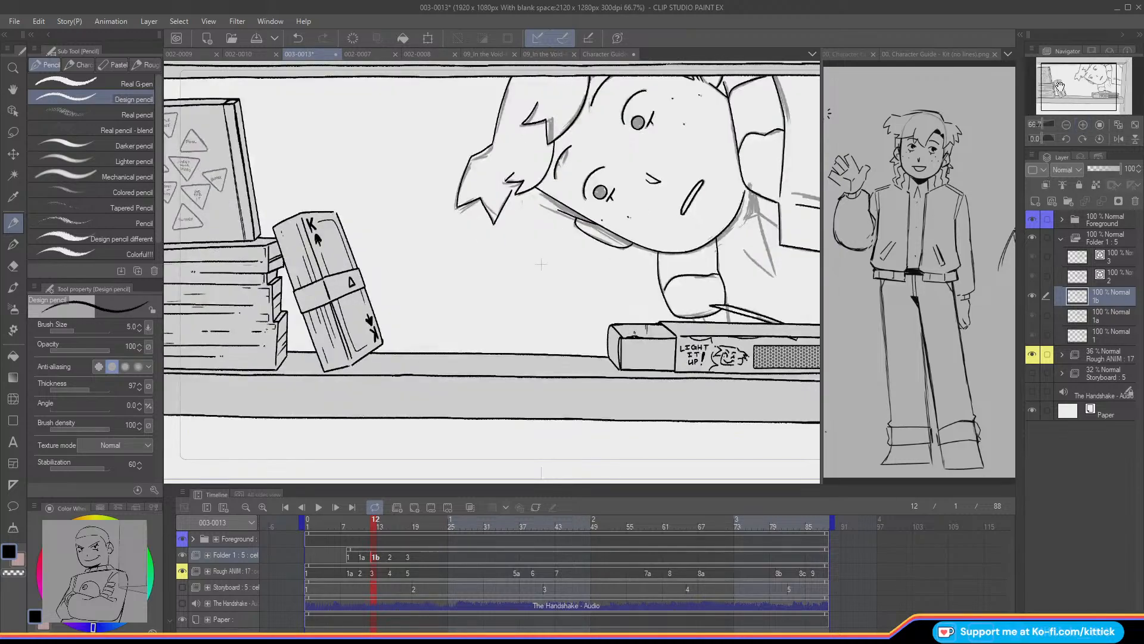
click(1083, 124)
click(1061, 238)
click(1091, 258)
click(1036, 201)
- Set the Design pencil's stabilization to 5 and doodle a small head with round glasses beside the card deck
mouse_move(375, 305)
mouse_down()
mouse_move(376, 335)
mouse_move(403, 355)
mouse_move(435, 338)
mouse_move(424, 353)
mouse_up()
click(78, 469)
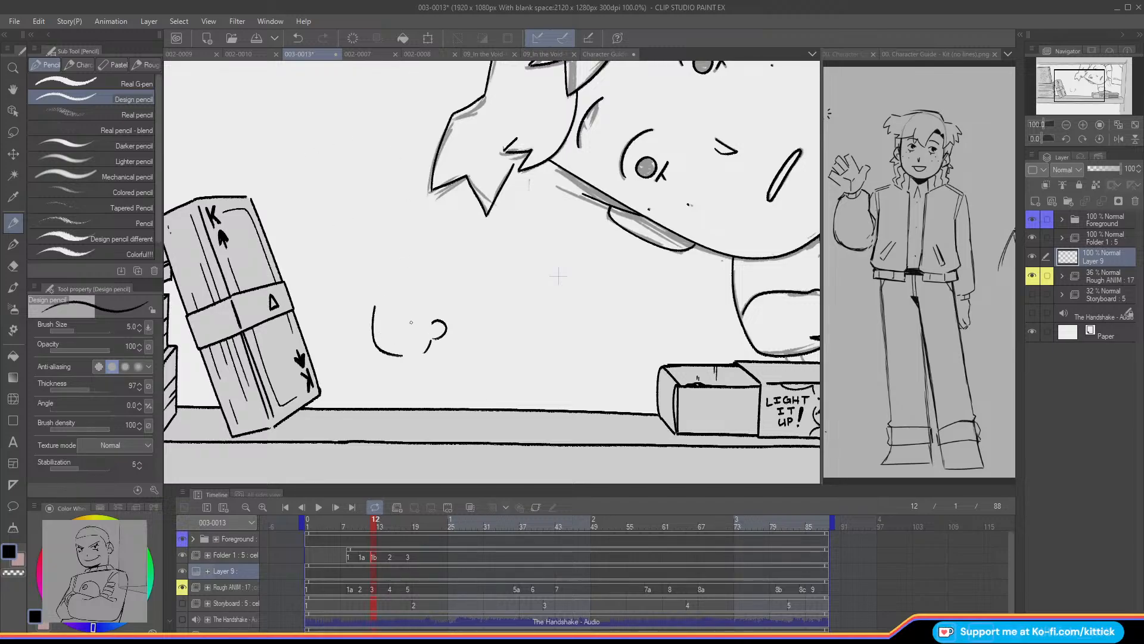
mouse_move(412, 313)
mouse_down()
mouse_move(367, 329)
mouse_move(436, 293)
mouse_move(361, 291)
mouse_move(362, 301)
mouse_move(408, 299)
mouse_move(371, 304)
mouse_move(445, 305)
mouse_move(444, 321)
mouse_move(403, 342)
mouse_up()
click(378, 322)
- Doodle a second small head with glasses, angry eyebrows and tousled hair beside the first one
mouse_move(481, 316)
mouse_down()
mouse_move(477, 332)
mouse_move(520, 358)
mouse_move(553, 334)
mouse_move(540, 349)
mouse_move(517, 325)
mouse_move(497, 346)
mouse_move(504, 339)
mouse_up()
mouse_move(510, 329)
mouse_down()
mouse_move(495, 332)
mouse_move(509, 351)
mouse_up()
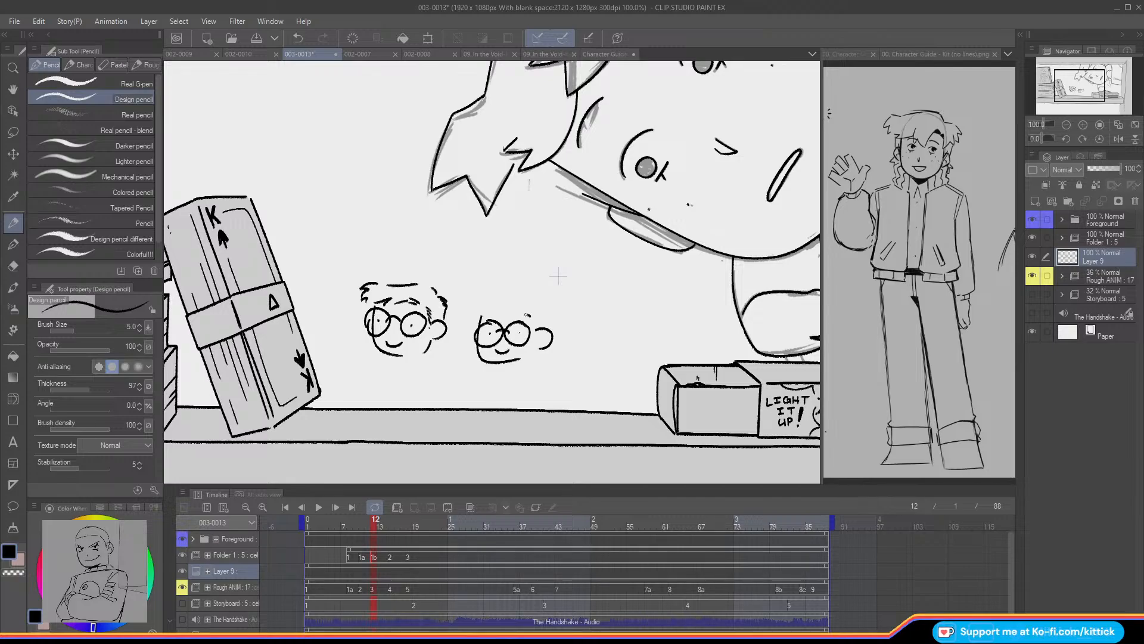
drag(524, 313, 484, 322)
mouse_move(534, 294)
mouse_down()
mouse_move(542, 304)
mouse_move(485, 301)
mouse_move(463, 316)
mouse_move(471, 325)
mouse_up()
mouse_move(546, 305)
mouse_down()
mouse_move(563, 314)
mouse_move(554, 333)
mouse_move(537, 323)
mouse_move(545, 339)
mouse_up()
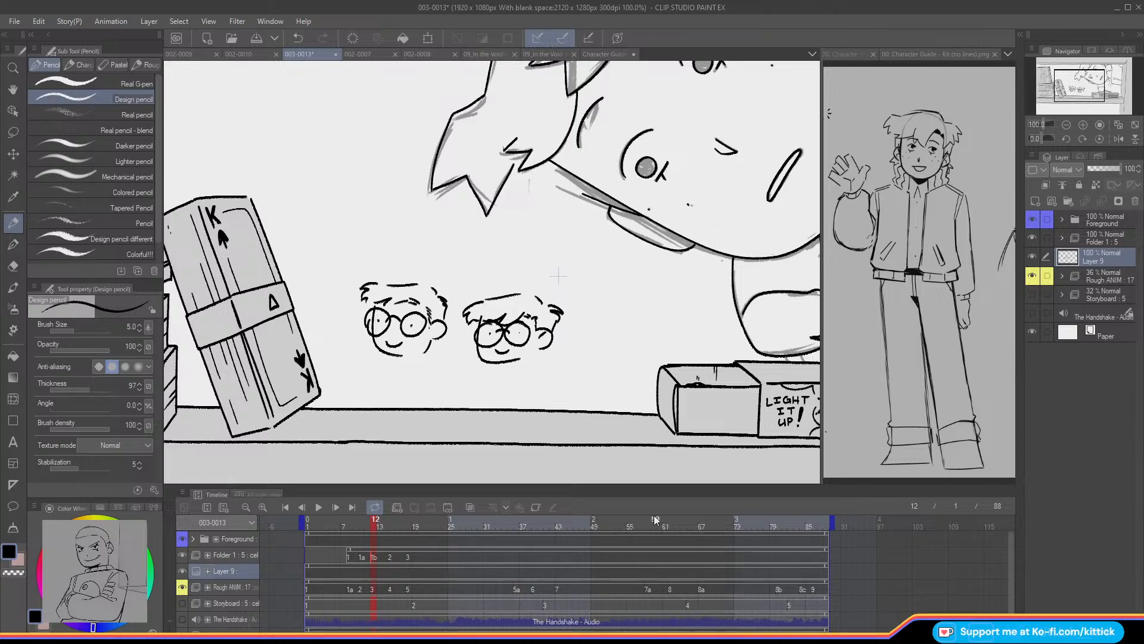
- Doodle a third small head with glasses, a frowning mouth and hair tufts beside the second one
click(595, 351)
mouse_move(598, 322)
mouse_down()
mouse_move(594, 360)
mouse_move(634, 357)
mouse_move(663, 330)
mouse_move(654, 348)
mouse_move(632, 321)
mouse_move(601, 343)
mouse_move(607, 321)
mouse_move(655, 329)
mouse_up()
key(ctrl+z)
key(ctrl+z)
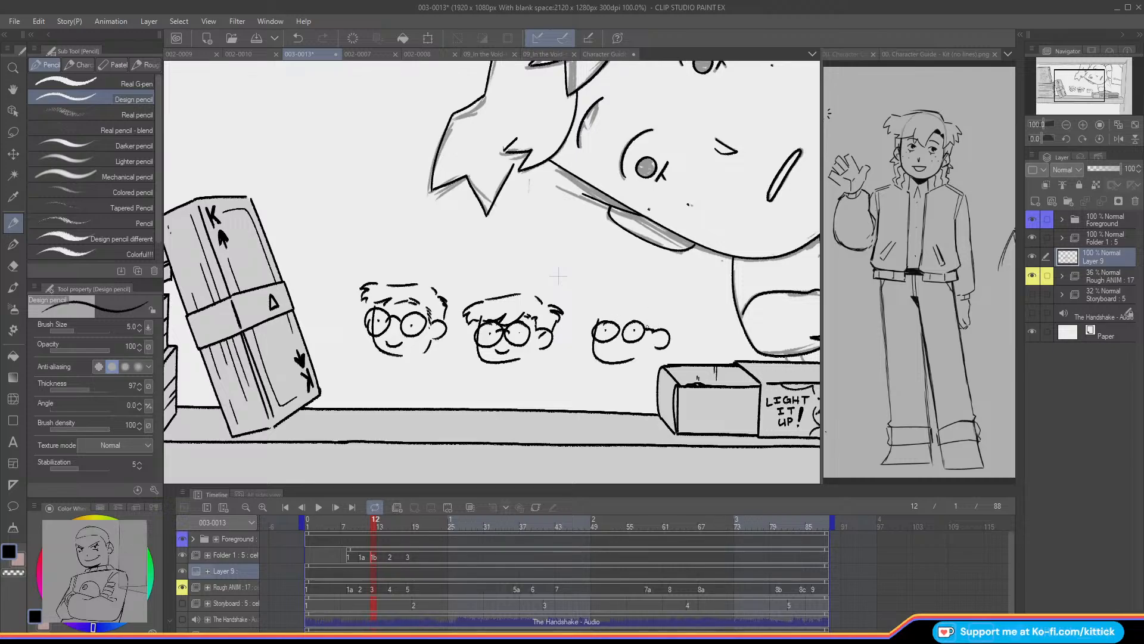
mouse_move(654, 320)
mouse_down()
mouse_move(651, 343)
mouse_move(672, 322)
mouse_move(627, 355)
mouse_up()
key(ctrl+z)
mouse_move(646, 301)
mouse_down()
mouse_move(657, 310)
mouse_move(631, 300)
mouse_move(577, 319)
mouse_move(587, 333)
mouse_move(632, 313)
mouse_move(614, 316)
mouse_move(673, 309)
mouse_up()
drag(595, 323, 576, 329)
drag(592, 329, 580, 339)
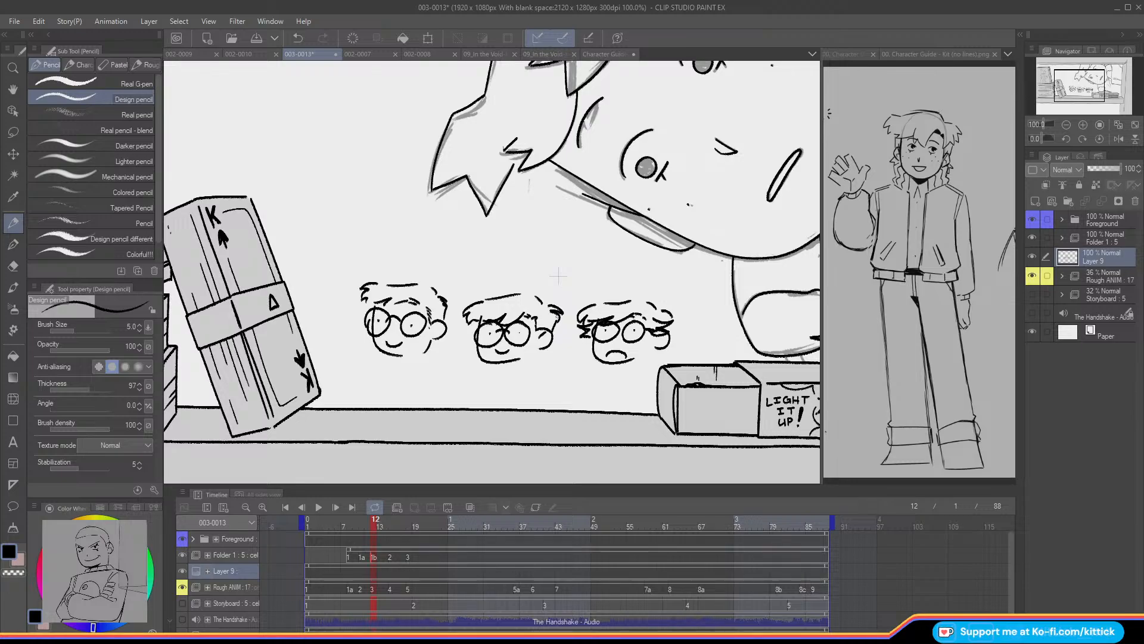
- Draw arrows between the three heads, circle the third one and add a curved arrow back to the first
drag(441, 370, 588, 376)
mouse_move(584, 387)
mouse_down()
mouse_move(615, 280)
mouse_move(657, 280)
mouse_move(596, 390)
mouse_up()
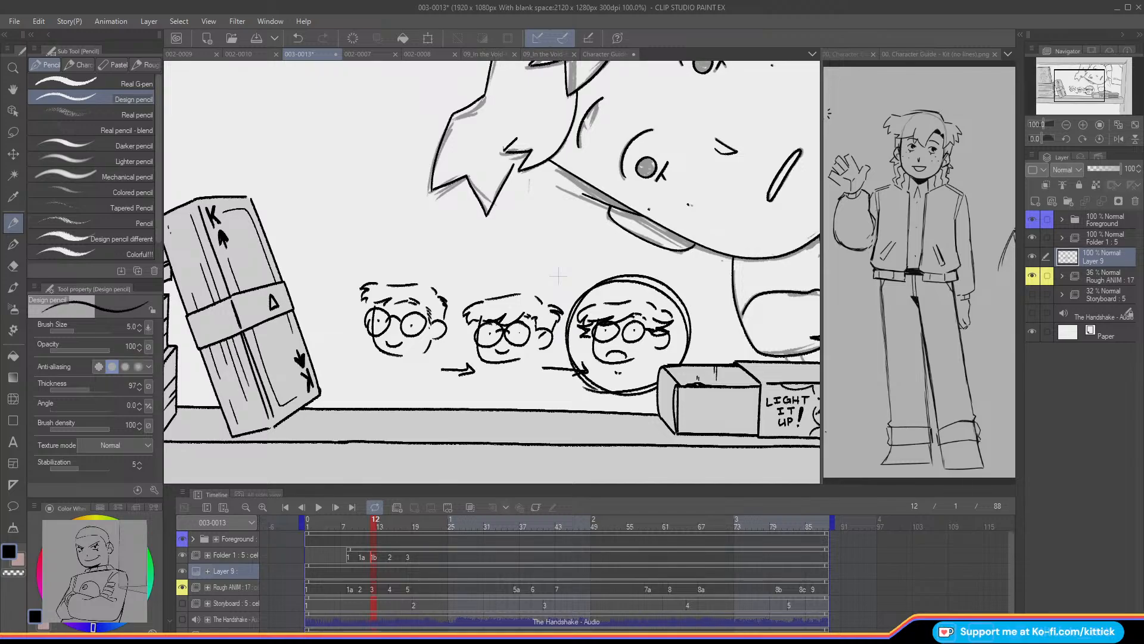
mouse_move(583, 279)
mouse_down()
mouse_move(549, 252)
mouse_move(417, 263)
mouse_move(431, 261)
mouse_up()
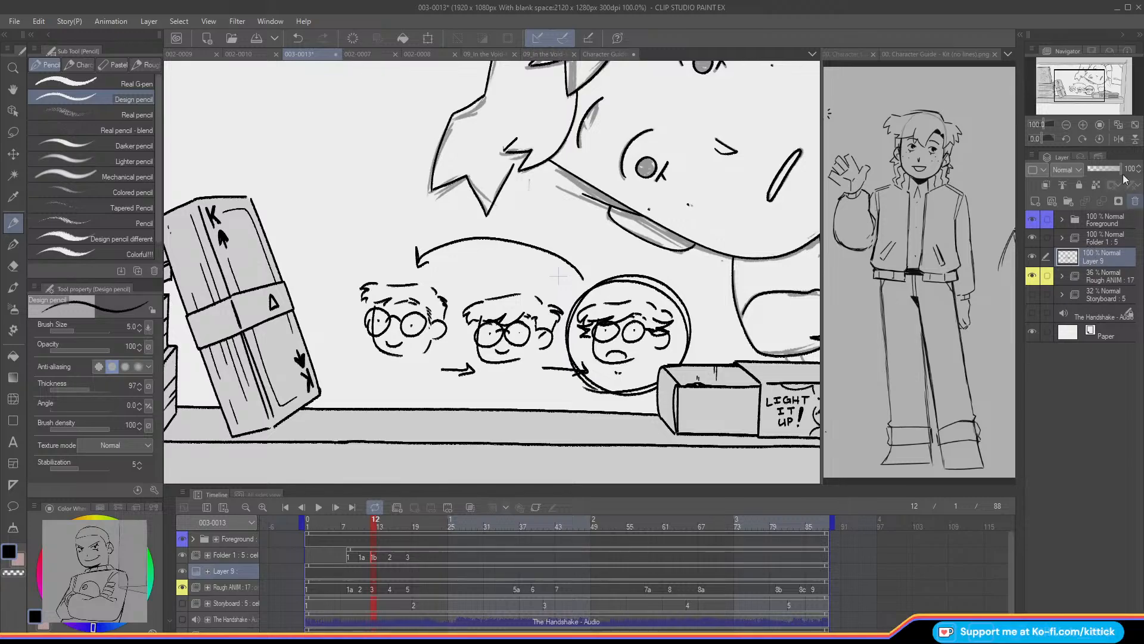
- Delete the temporary layer holding the three doodled heads
click(1133, 201)
click(1120, 123)
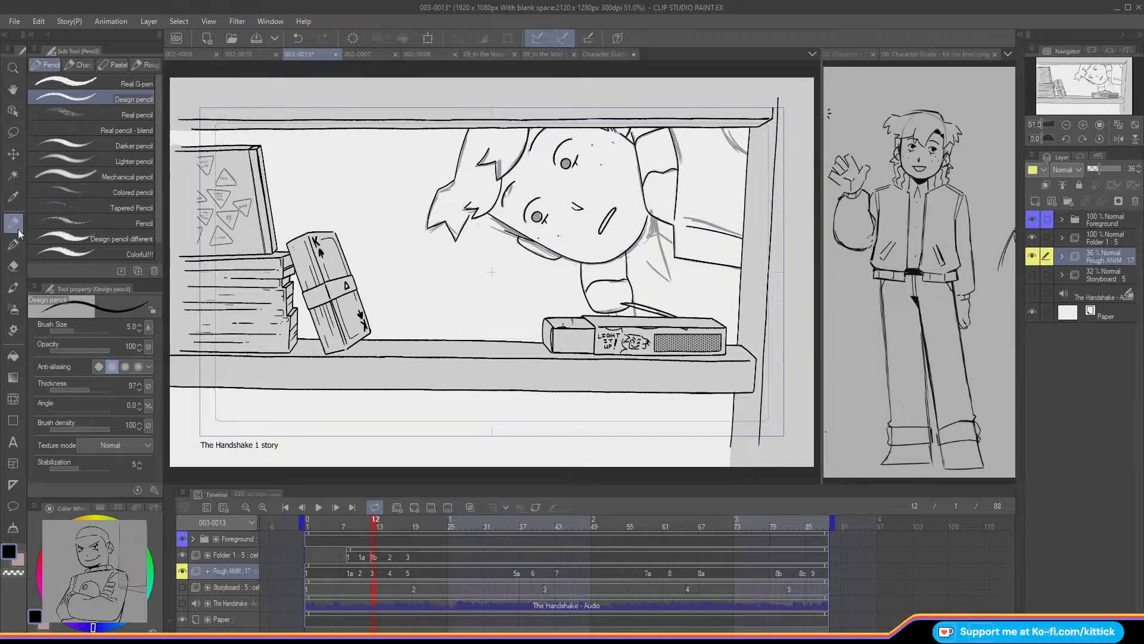
- Step back and forth through the frames around frame 13 with onion skin on to compare the character's poses
mouse_move(372, 526)
mouse_down()
mouse_move(382, 531)
mouse_move(363, 539)
mouse_move(408, 546)
mouse_move(382, 539)
mouse_up()
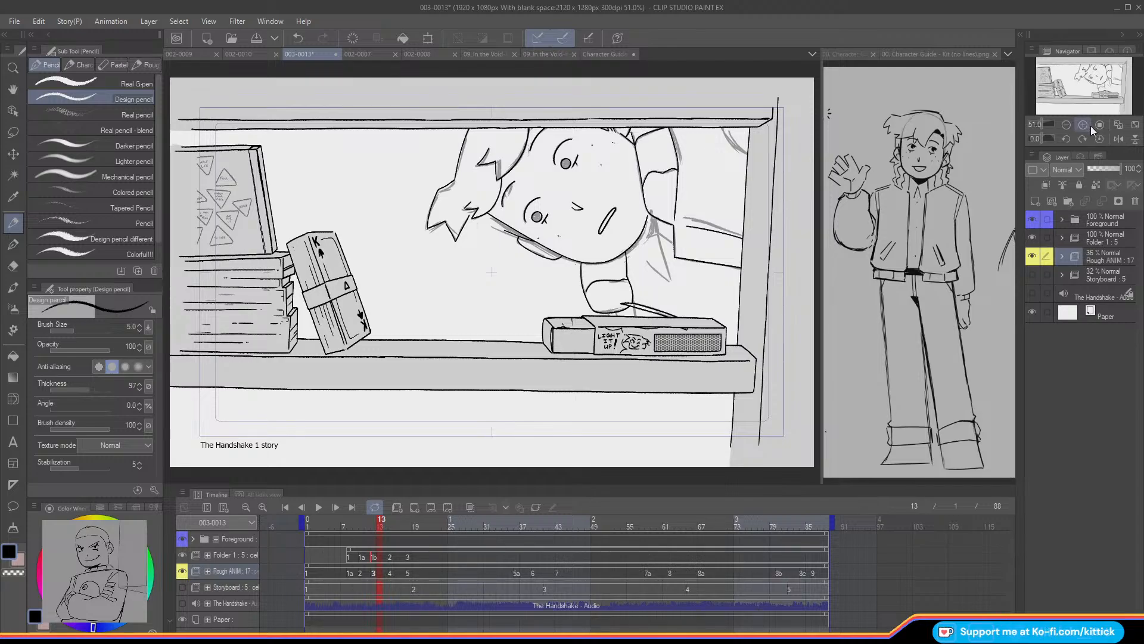
key(ctrl+alt+0)
drag(1084, 107, 1114, 70)
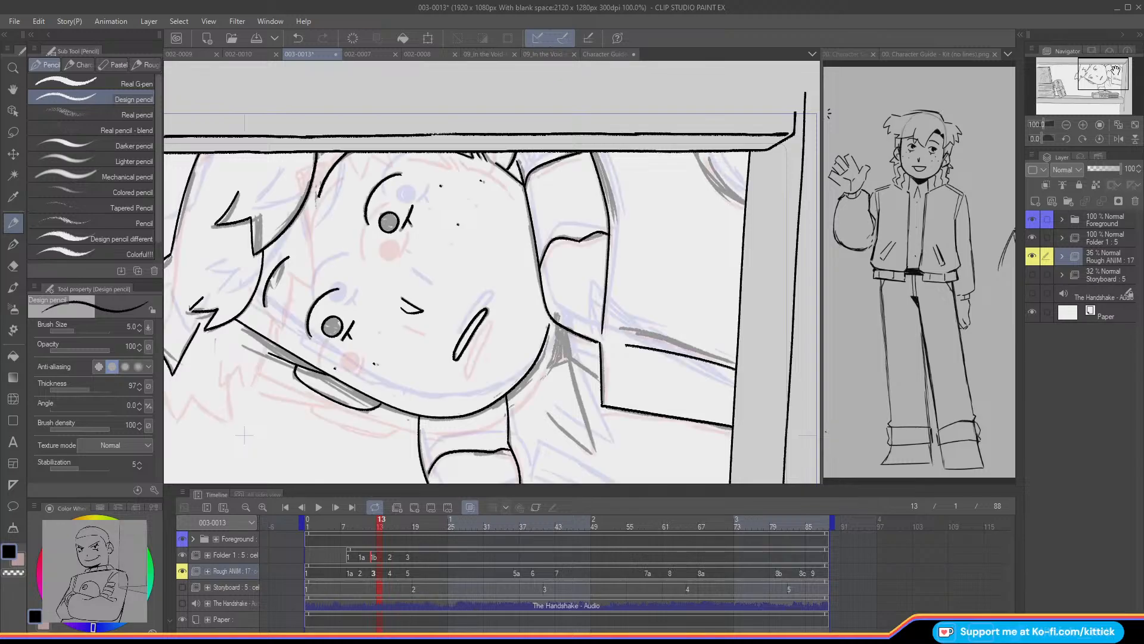
key(Left)
key(Right)
key(Right)
key(Right)
key(Left)
key(Right)
key(Left)
key(Right)
key(Left)
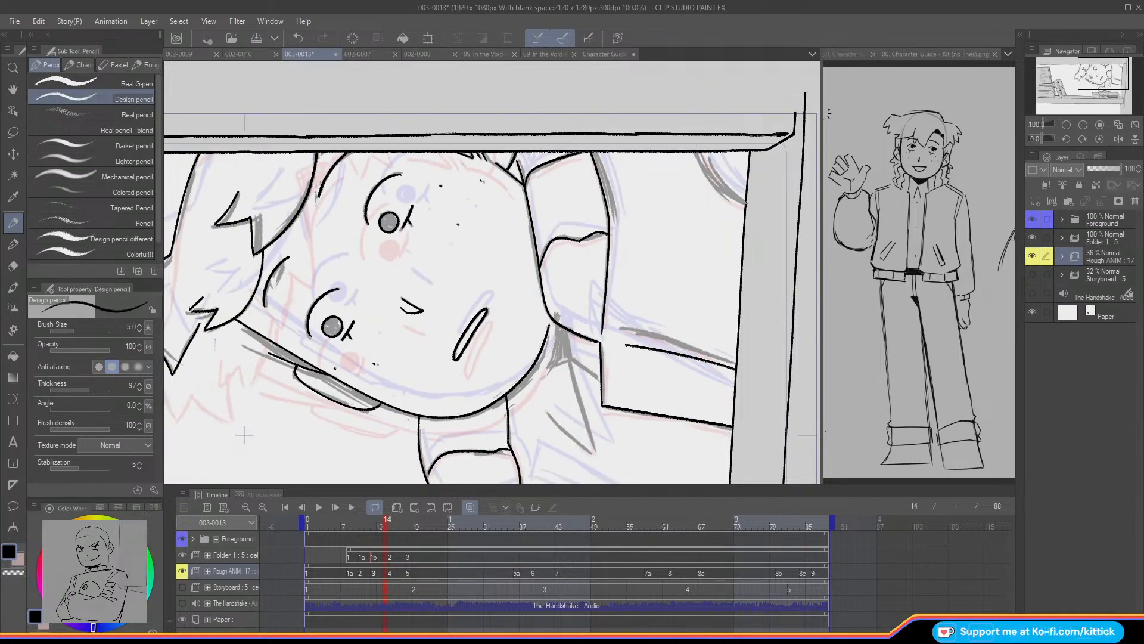
- Ink the two curved lines beside the shelf post on cel 1b with stabilization 32, and compare the drawing with cel 1a
click(384, 618)
click(376, 558)
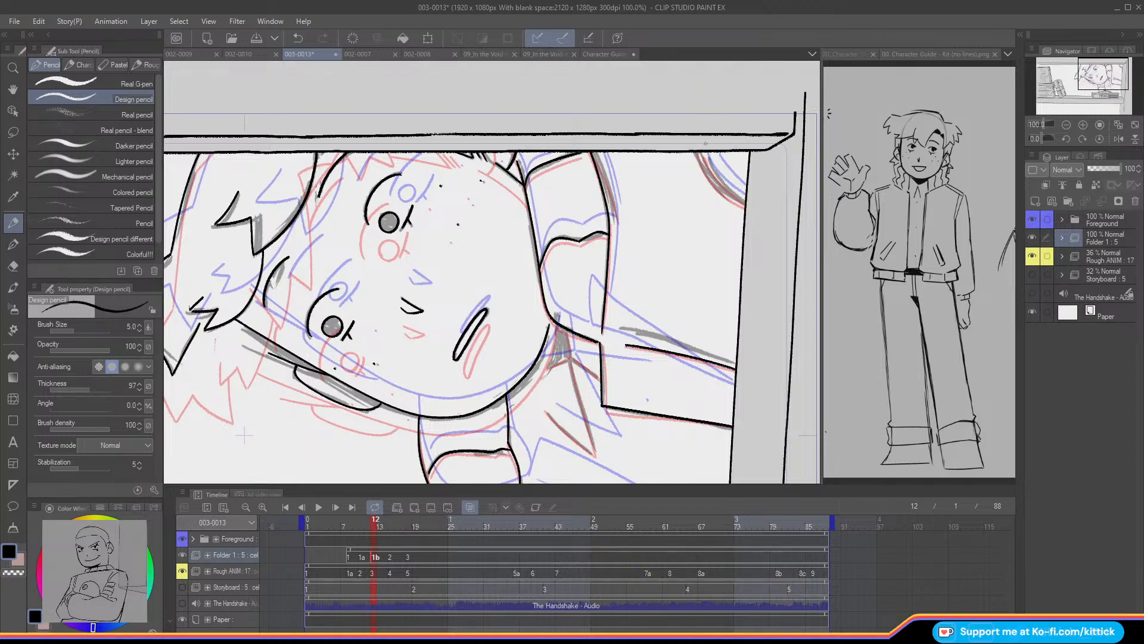
drag(701, 156, 746, 201)
drag(710, 160, 746, 196)
key(ctrl+z)
drag(709, 159, 745, 198)
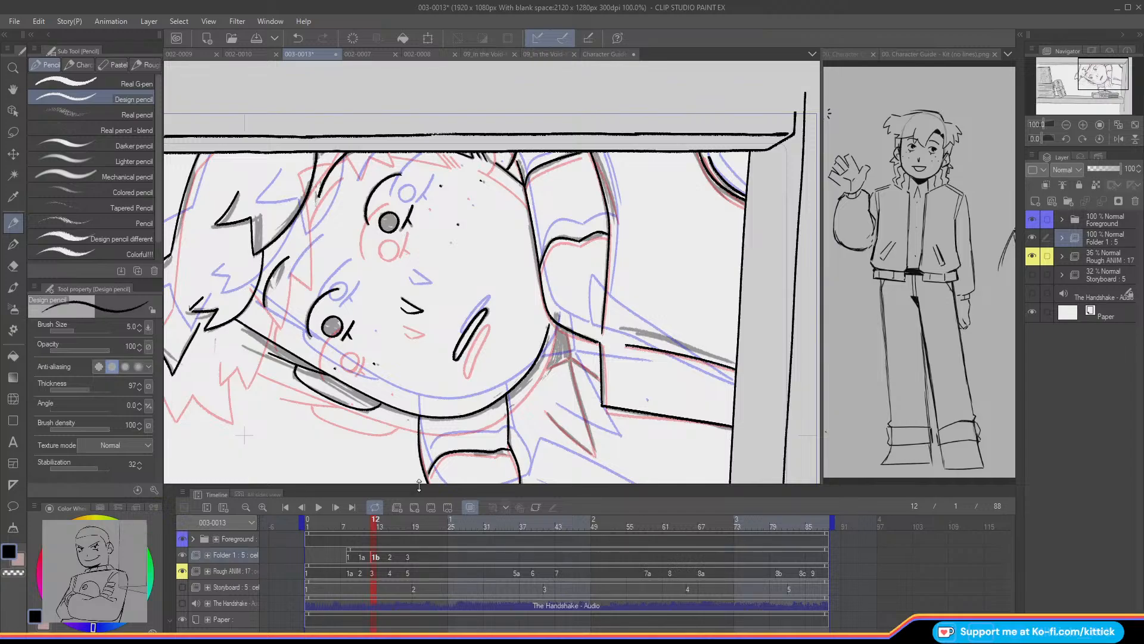
click(444, 509)
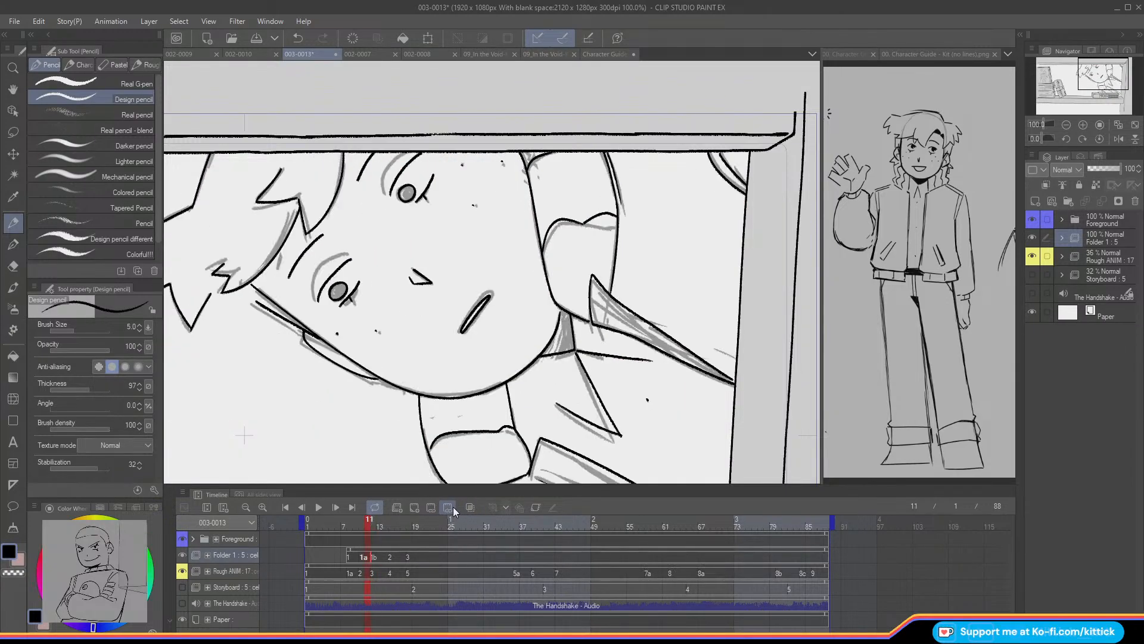
drag(1085, 71, 1076, 64)
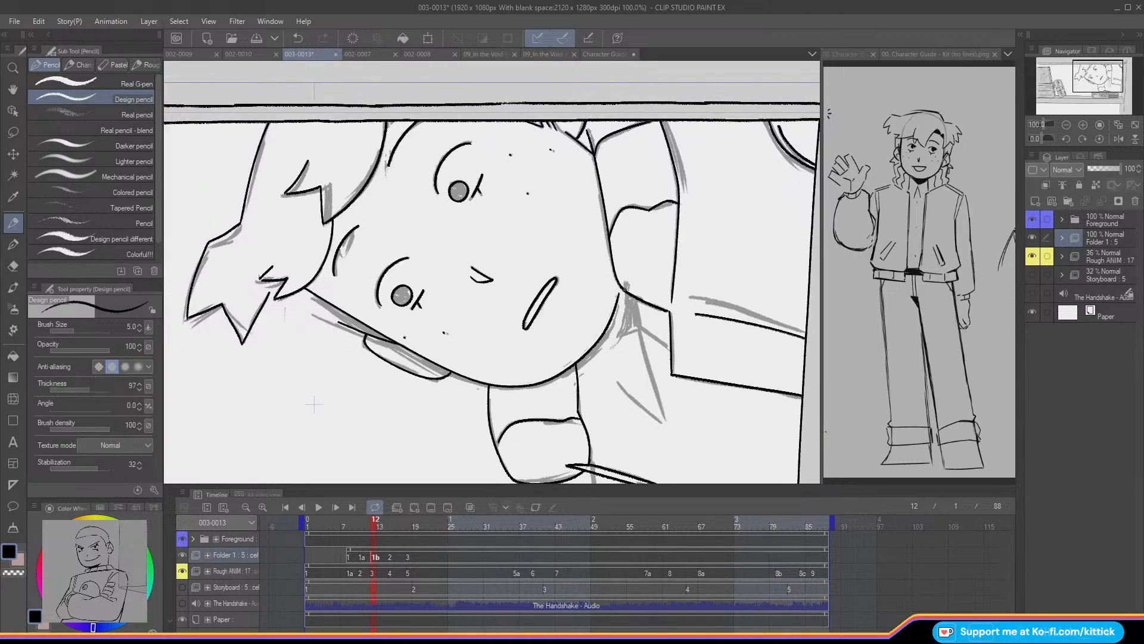
- Ink the pointed collar between the chin and the sleeve on cel 1b, flipping to cel 1a to match its lines
key(o)
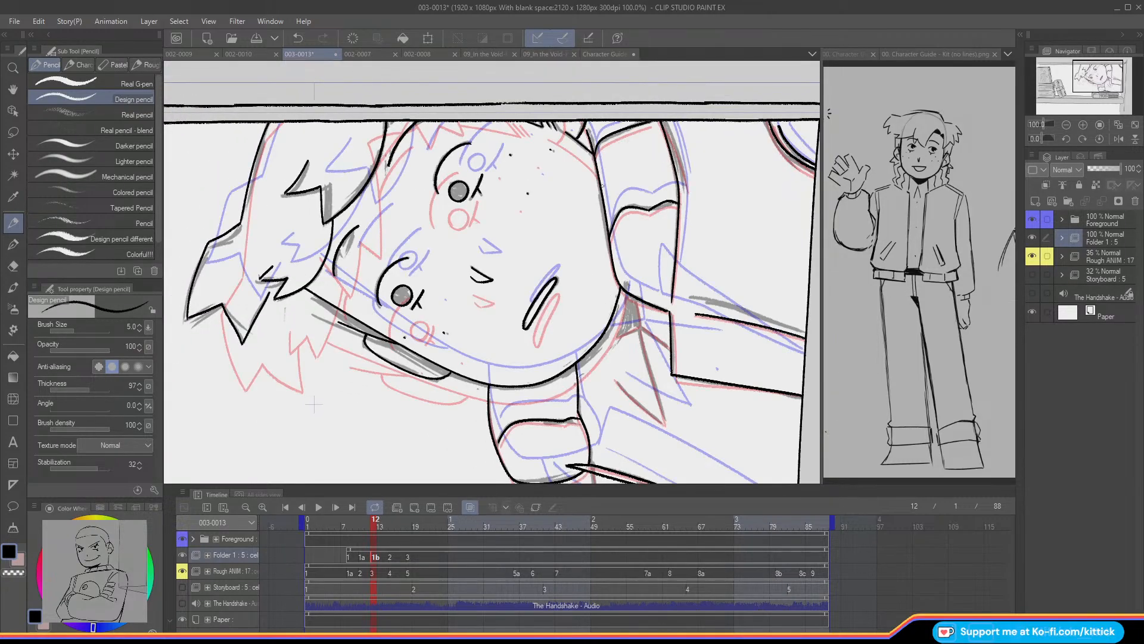
key(o)
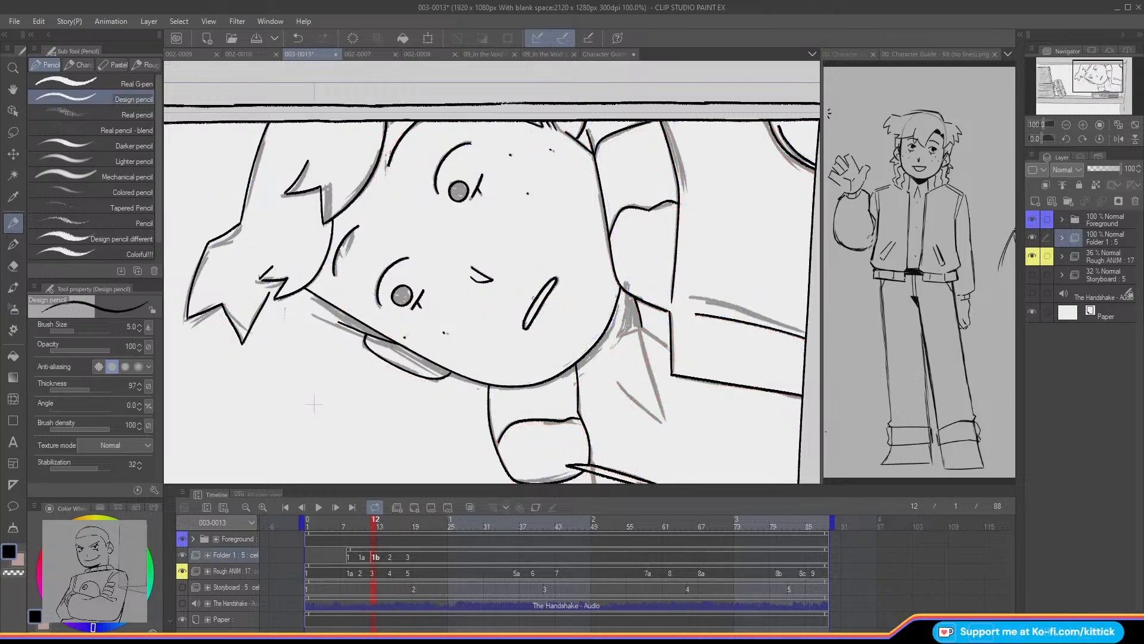
key(ctrl+z)
mouse_move(635, 302)
mouse_down()
mouse_move(638, 329)
mouse_move(599, 339)
mouse_up()
key(Left)
key(Right)
drag(641, 331, 666, 422)
key(Left)
key(Right)
drag(618, 382, 665, 421)
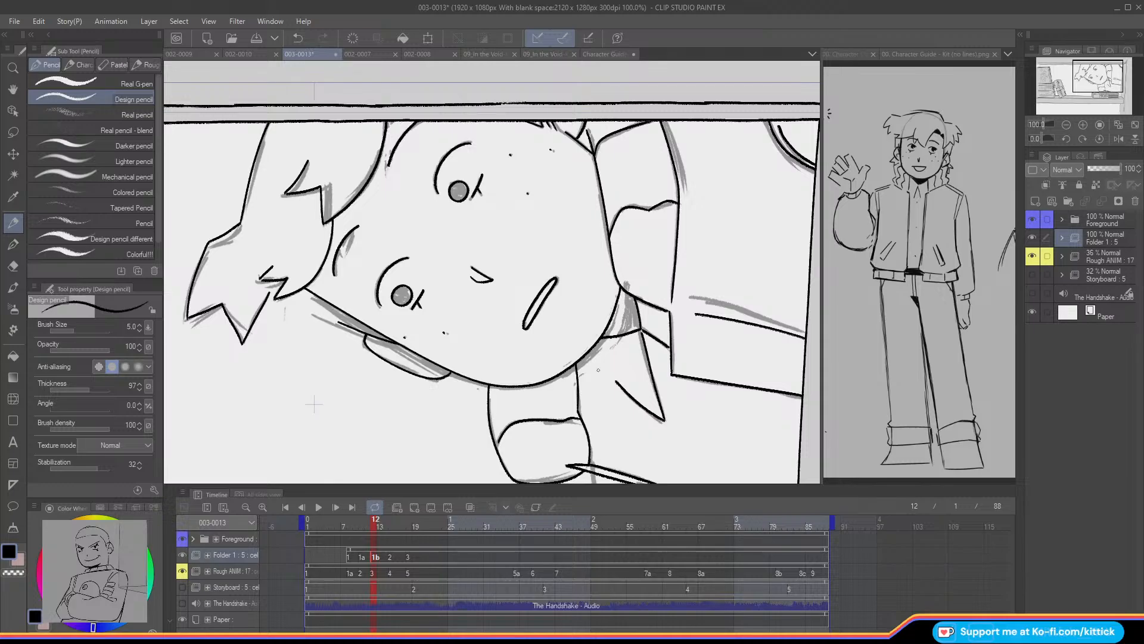
- Compare cel 1b with its neighbouring drawings by toggling onion skin and flipping between adjacent frames in the full scene
drag(1098, 71, 1105, 79)
key(o)
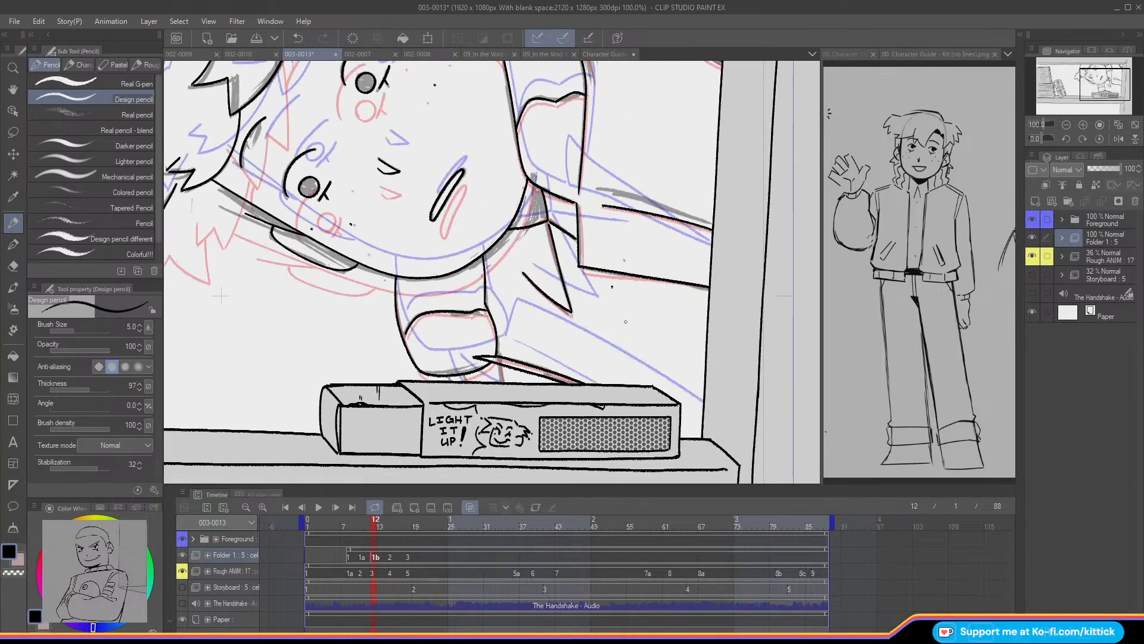
key(o)
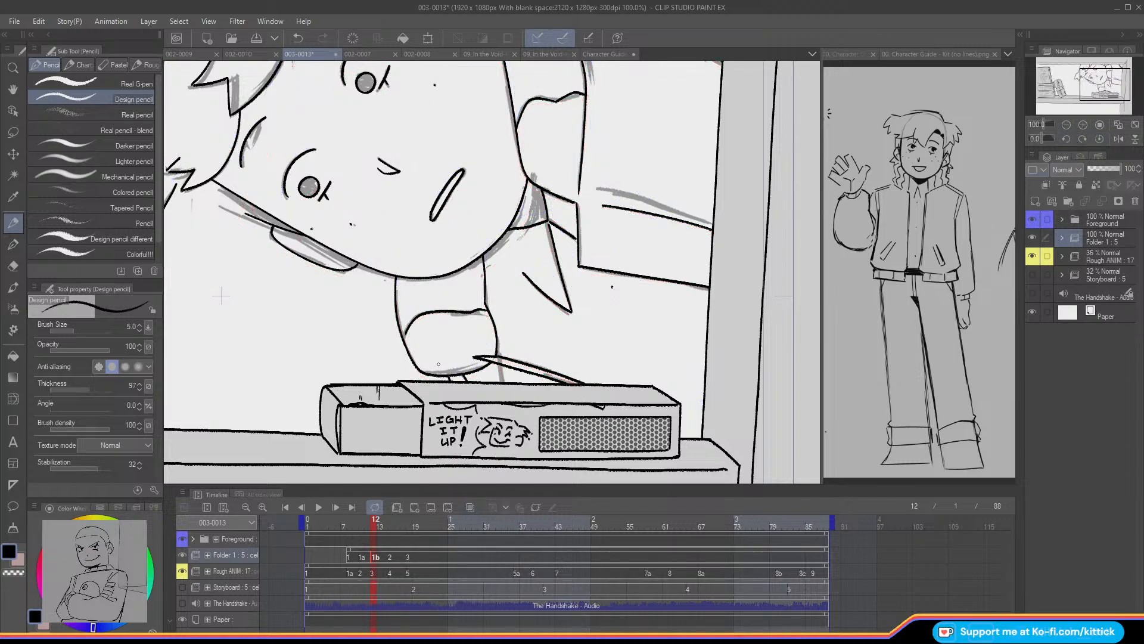
click(1135, 125)
key(o)
key(o)
key(Left)
key(Right)
key(Left)
key(Right)
- Touch up the short line beside the character's jaw on cel 1a with the hard eraser and design pencil
mouse_move(376, 524)
mouse_down()
mouse_move(392, 531)
mouse_move(368, 534)
mouse_move(416, 546)
mouse_move(357, 545)
mouse_up()
drag(364, 549, 360, 529)
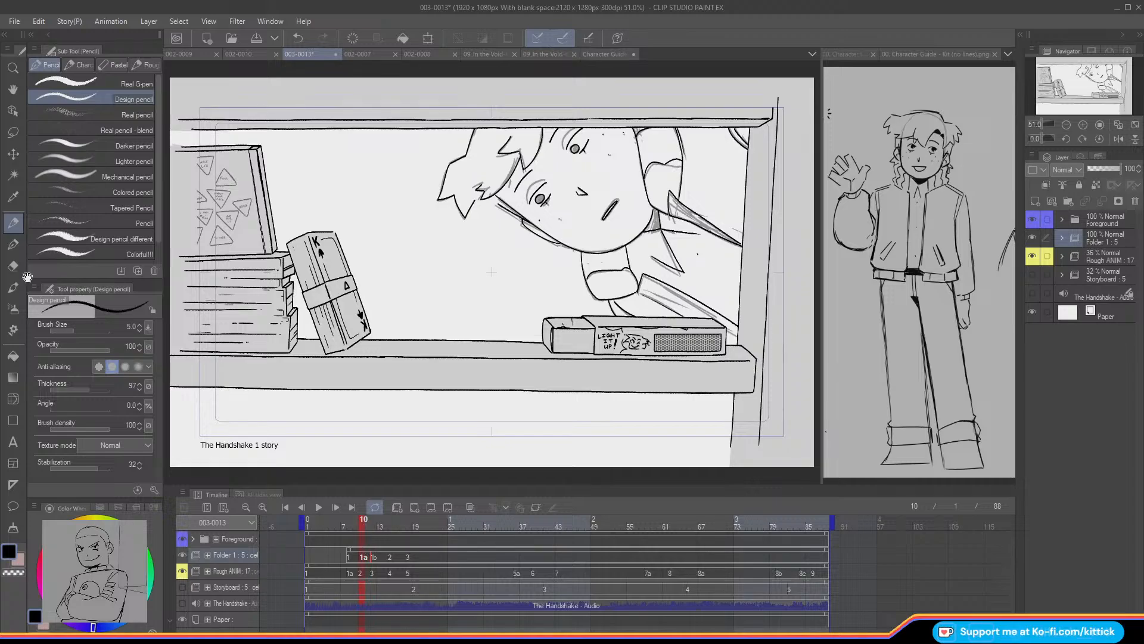
click(13, 266)
click(1083, 124)
drag(1080, 86, 1087, 80)
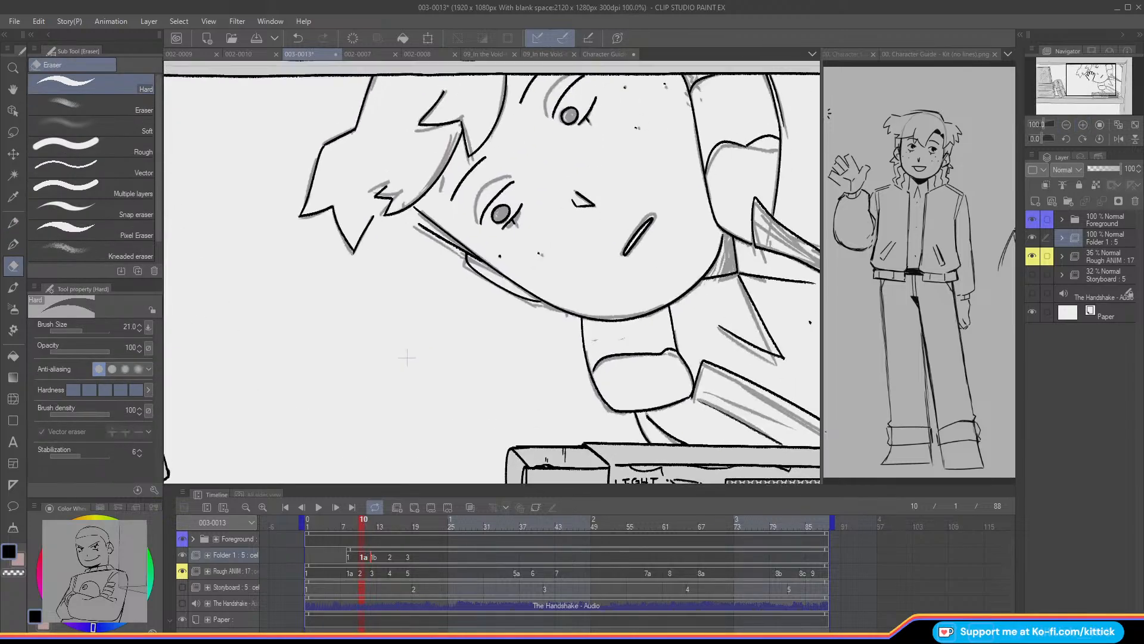
click(14, 223)
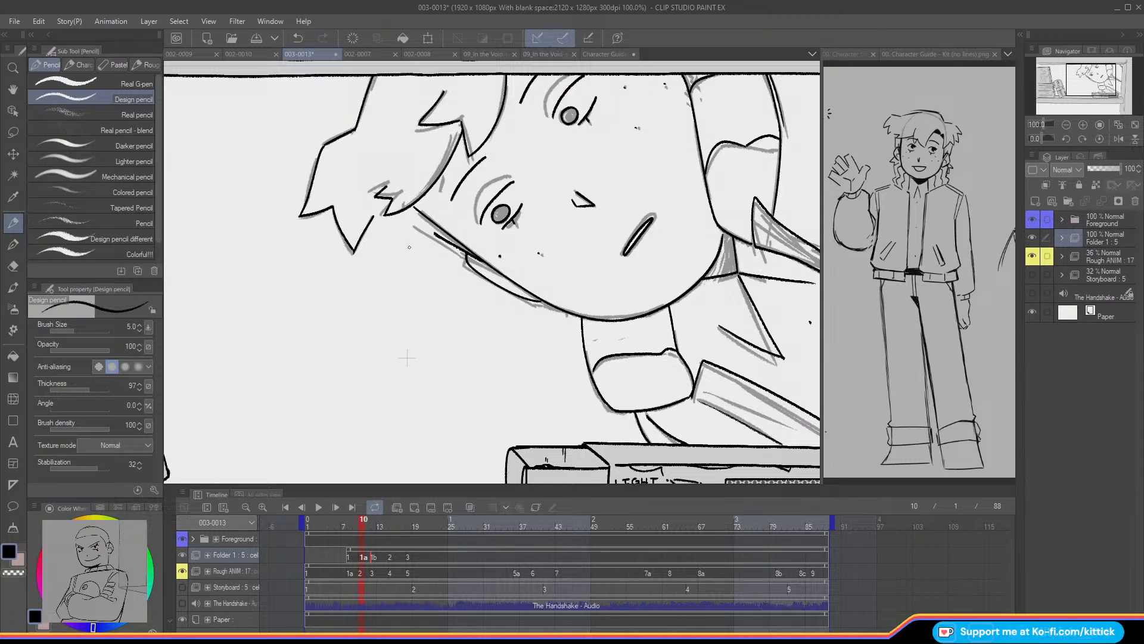
click(1120, 124)
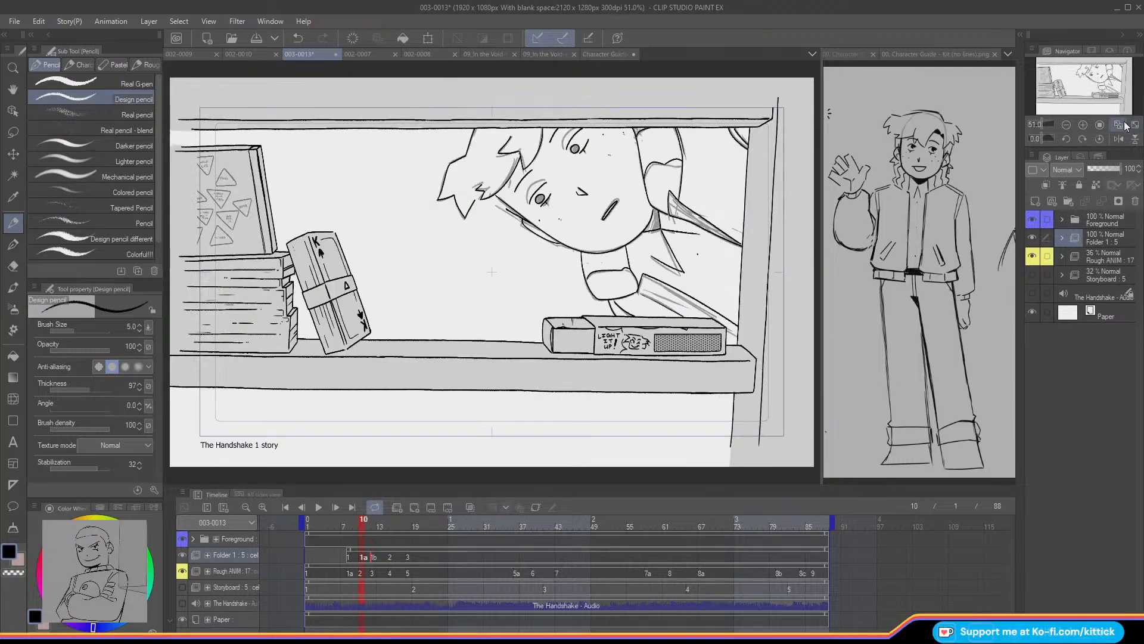
- Hide the Rough ANIM folder and review the inked drawings by playing and scrubbing the opening frames
drag(359, 523, 394, 516)
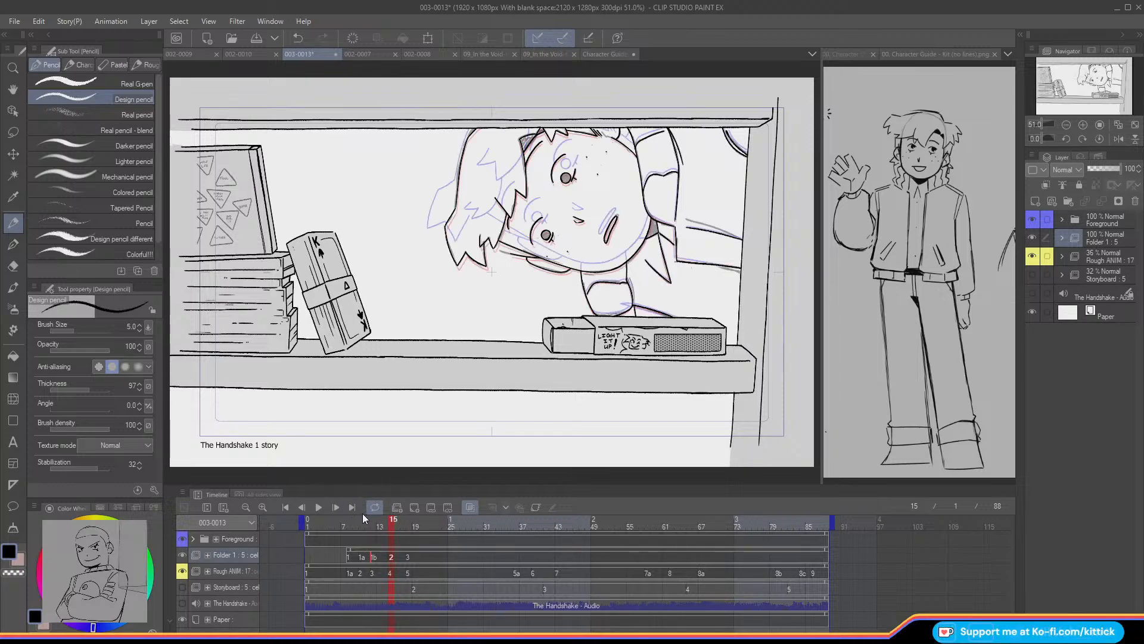
click(180, 569)
click(180, 570)
click(180, 539)
click(181, 540)
click(182, 571)
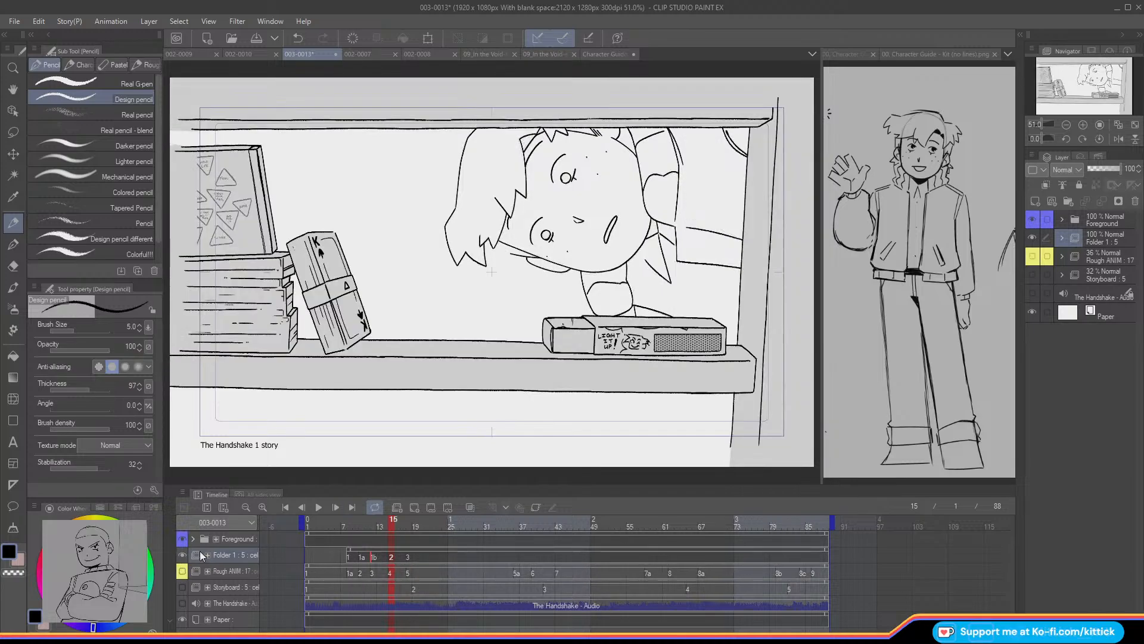
drag(419, 516, 298, 516)
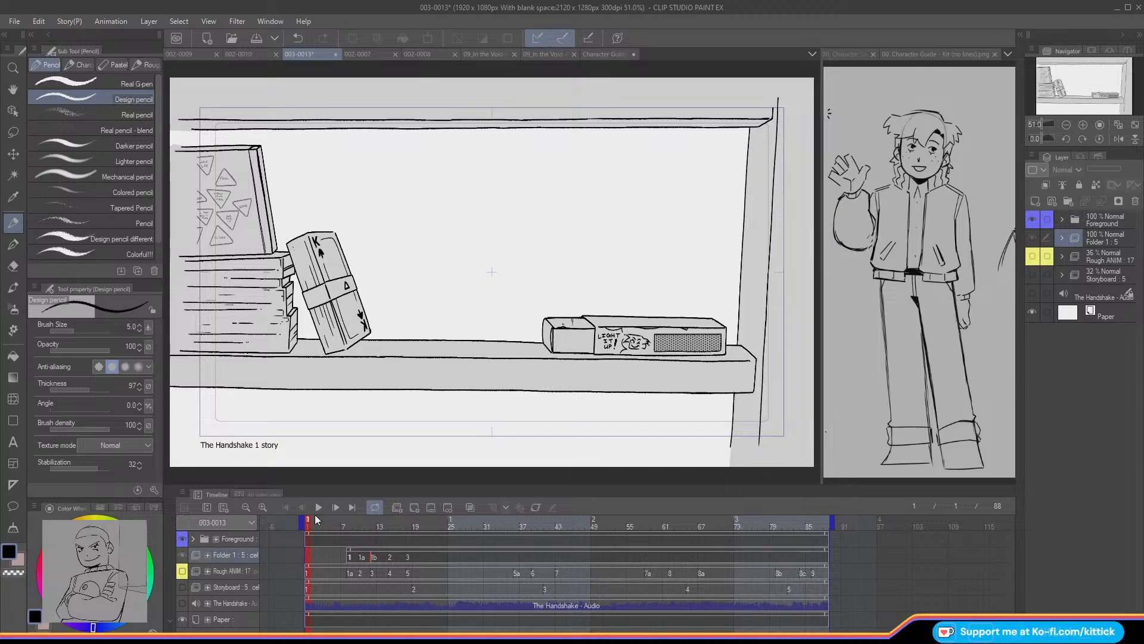
click(319, 508)
click(358, 524)
drag(358, 524, 410, 541)
- Lasso the sleeve lines beside the shelf post on cel 3, nudge them slightly downward and deselect them
key(m)
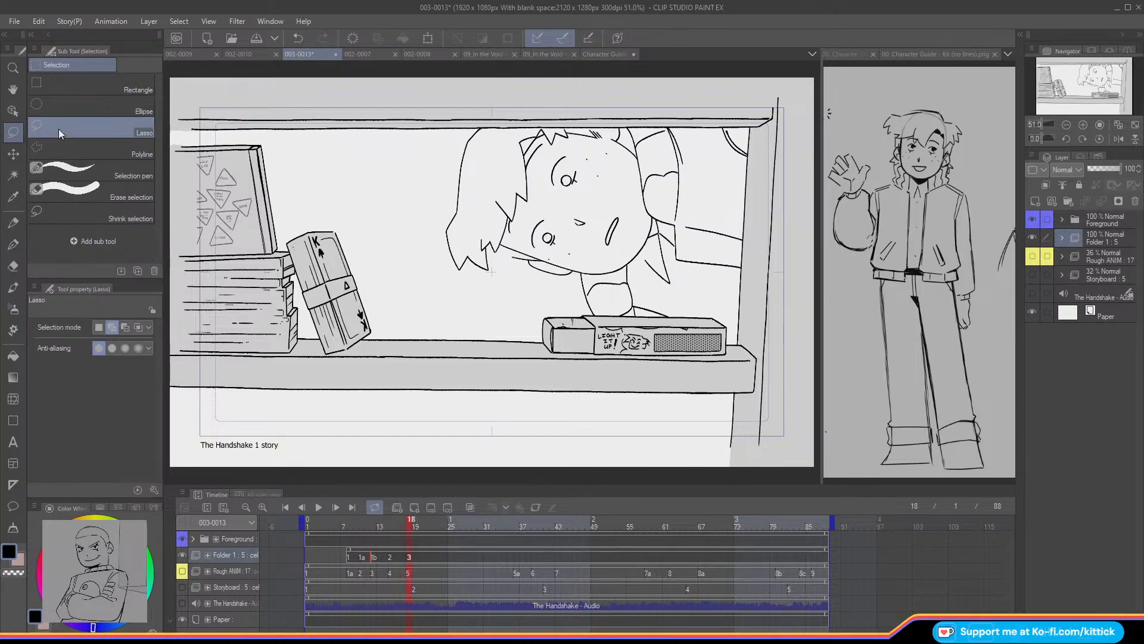
click(1083, 125)
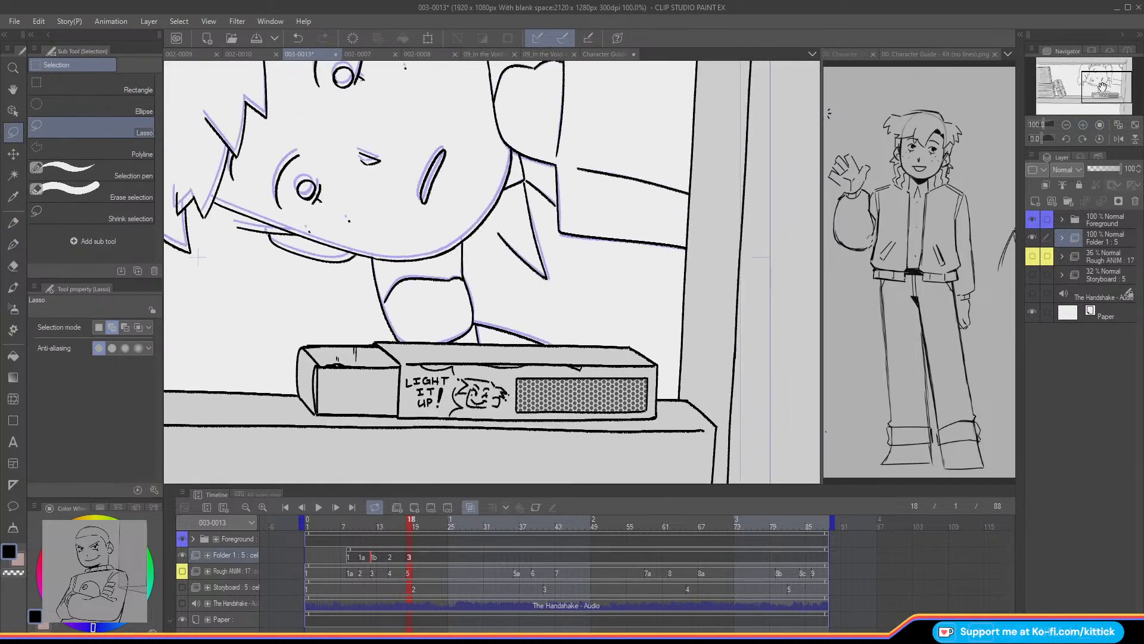
mouse_move(482, 111)
mouse_down()
mouse_move(537, 168)
mouse_move(547, 241)
mouse_move(633, 273)
mouse_move(696, 237)
mouse_move(652, 173)
mouse_move(579, 147)
mouse_move(507, 108)
mouse_up()
click(13, 155)
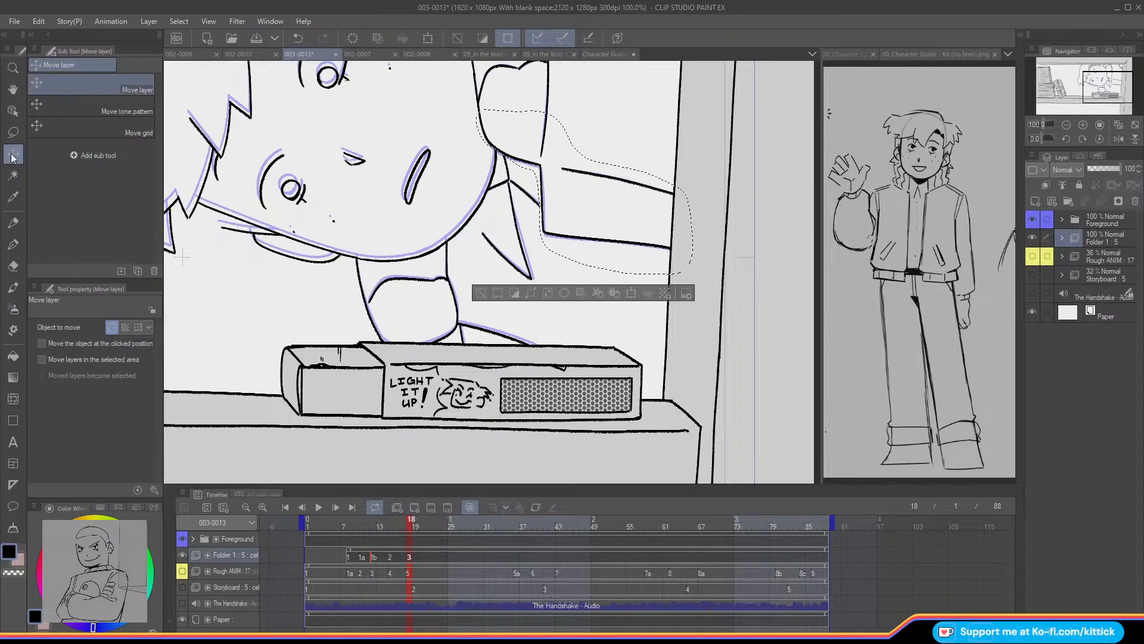
key(Down)
key(Down)
key(Down)
key(Down)
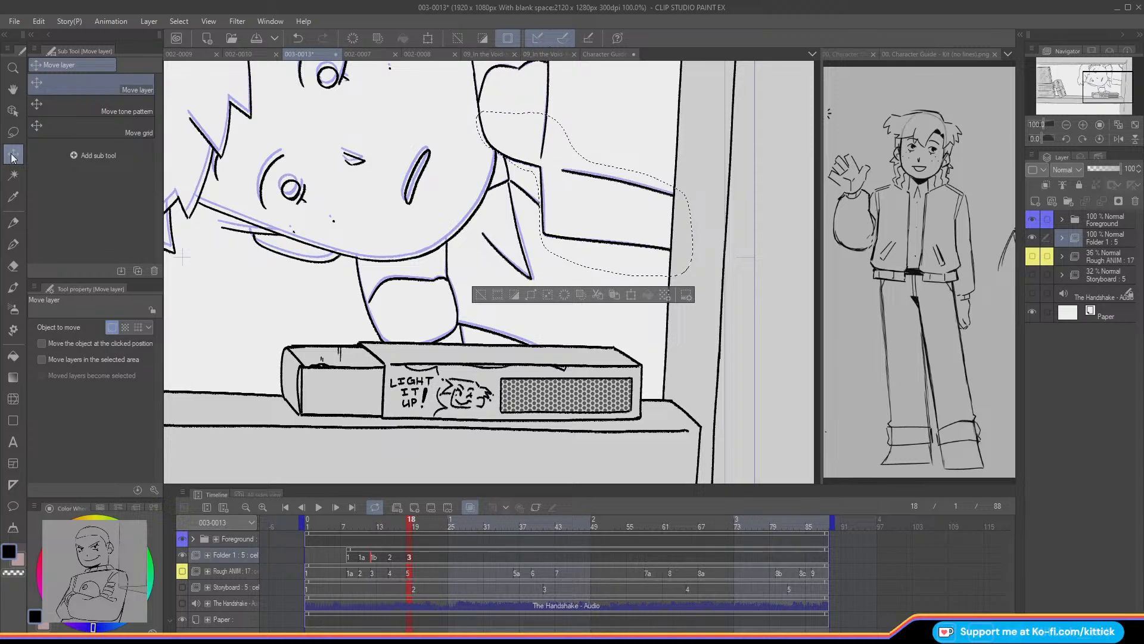
key(Down)
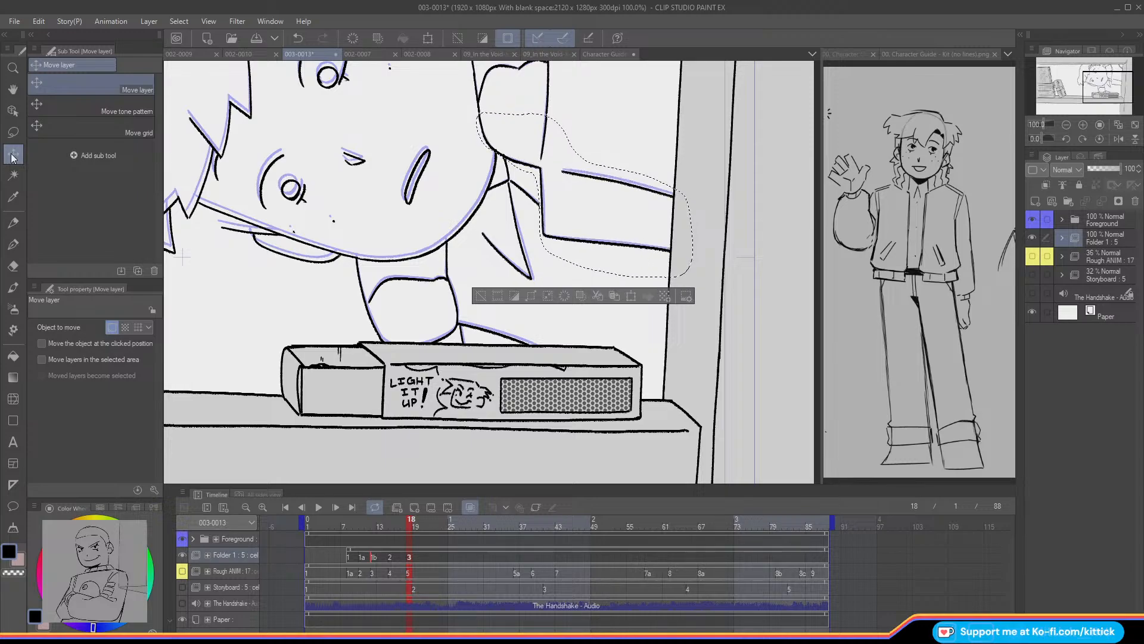
click(480, 297)
- Erase the sleeve's short vertical edge on cel 3 and nudge its upper line slightly upward to match the onion skin
click(13, 266)
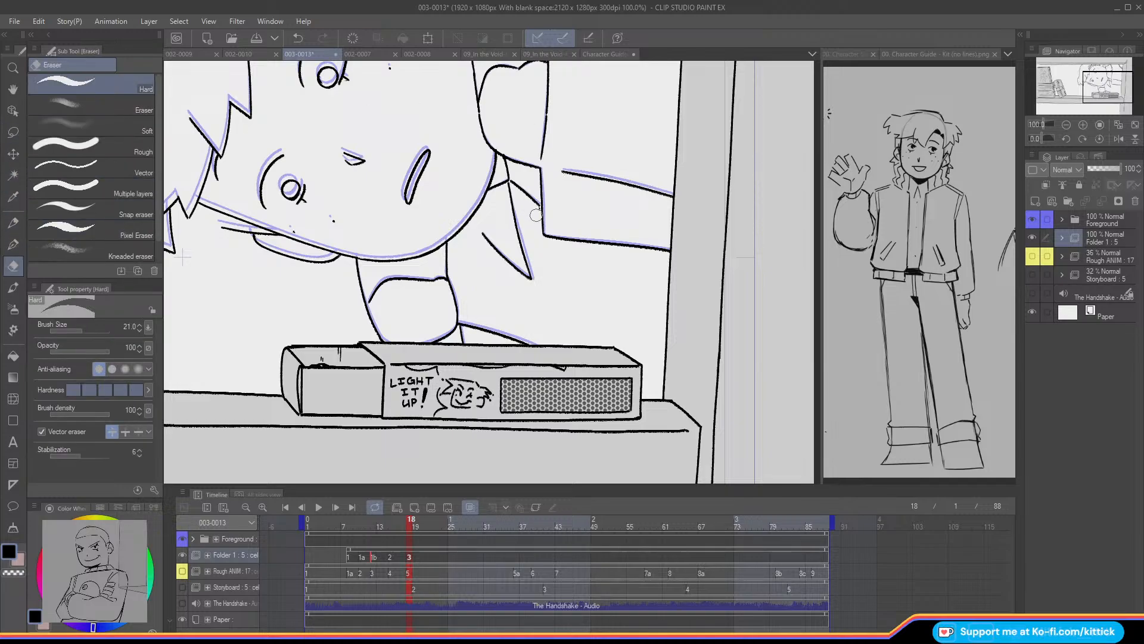
drag(543, 173, 547, 235)
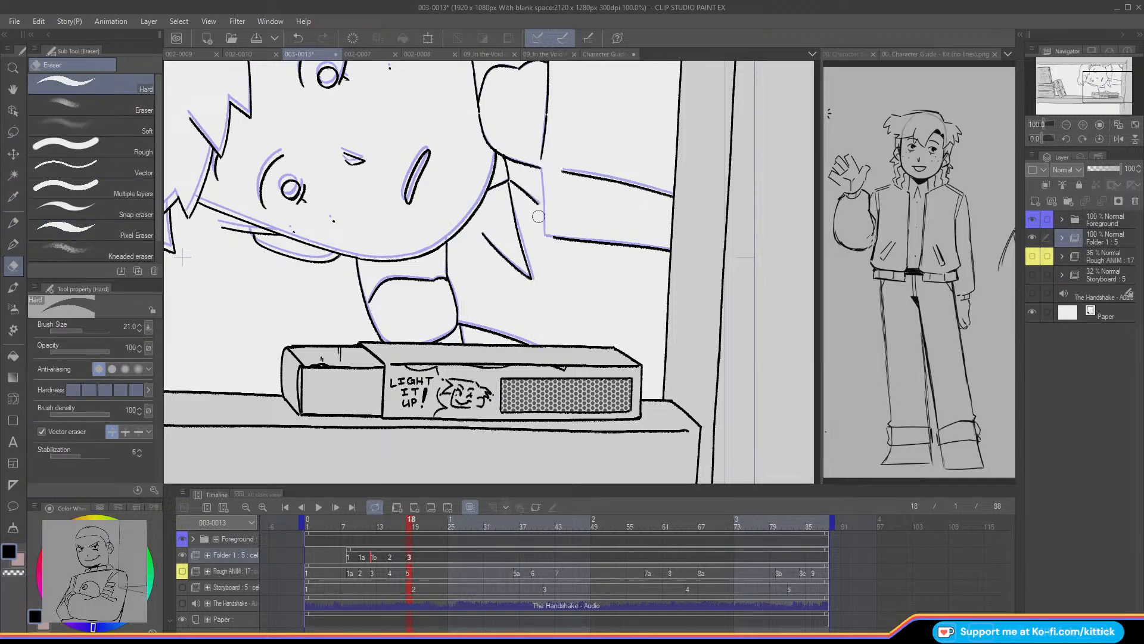
click(13, 131)
mouse_move(562, 186)
mouse_down()
mouse_move(637, 169)
mouse_move(556, 162)
mouse_up()
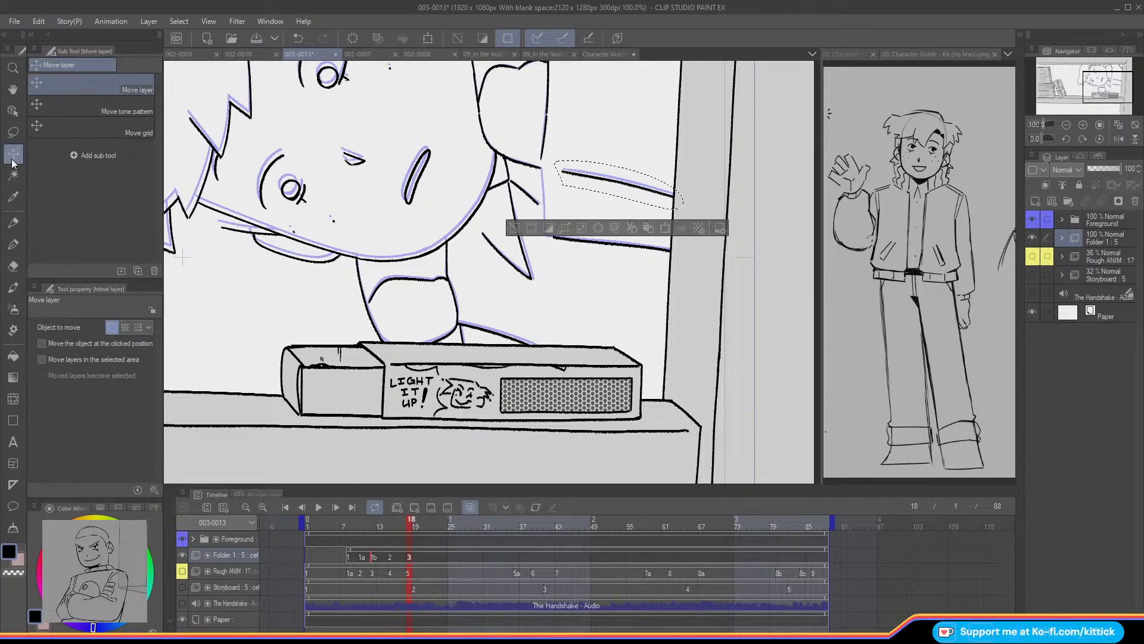
key(k)
click(512, 226)
- Redraw the sleeve's short vertical edge on cel 3 over the onion-skin line with the design pencil
click(13, 222)
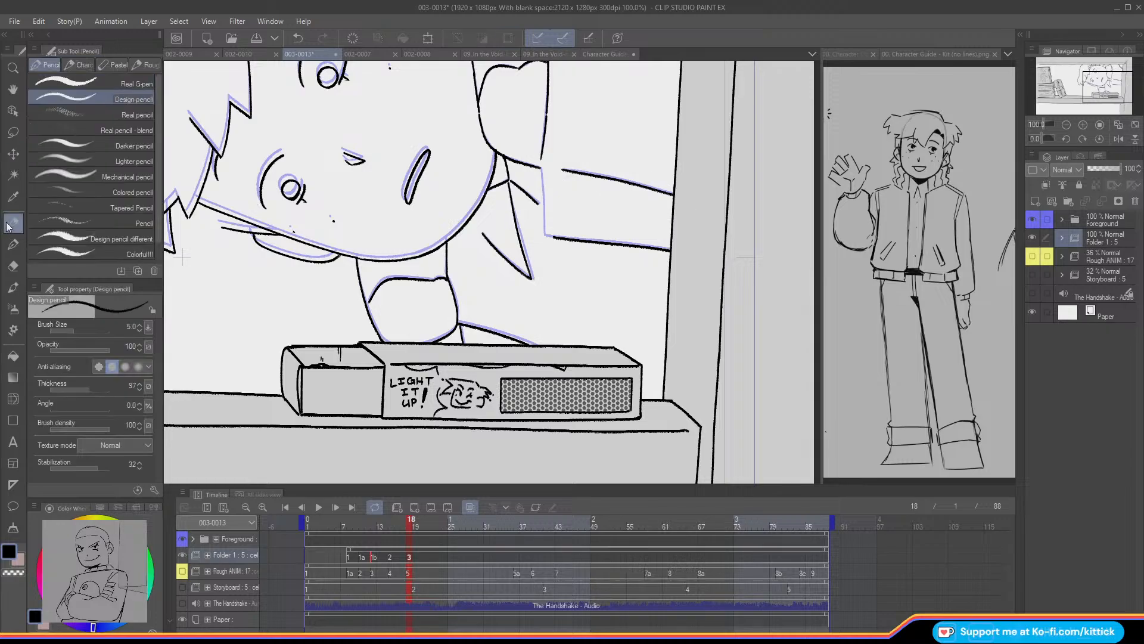
drag(541, 169, 545, 229)
key(ctrl+z)
drag(542, 170, 546, 236)
key(ctrl+z)
drag(542, 168, 546, 236)
- Turn off onion skin and flip between cels 2 and 3 to compare the head and sleeve lines
drag(183, 256, 205, 341)
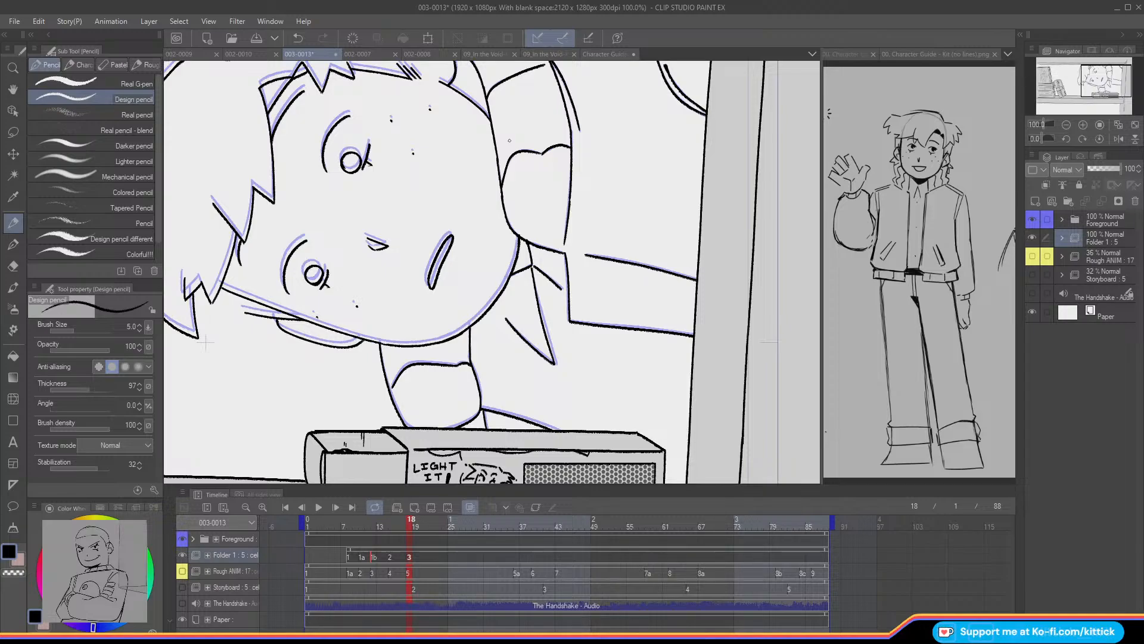
key(o)
key(Left)
key(Right)
key(Left)
key(Right)
key(Left)
key(Right)
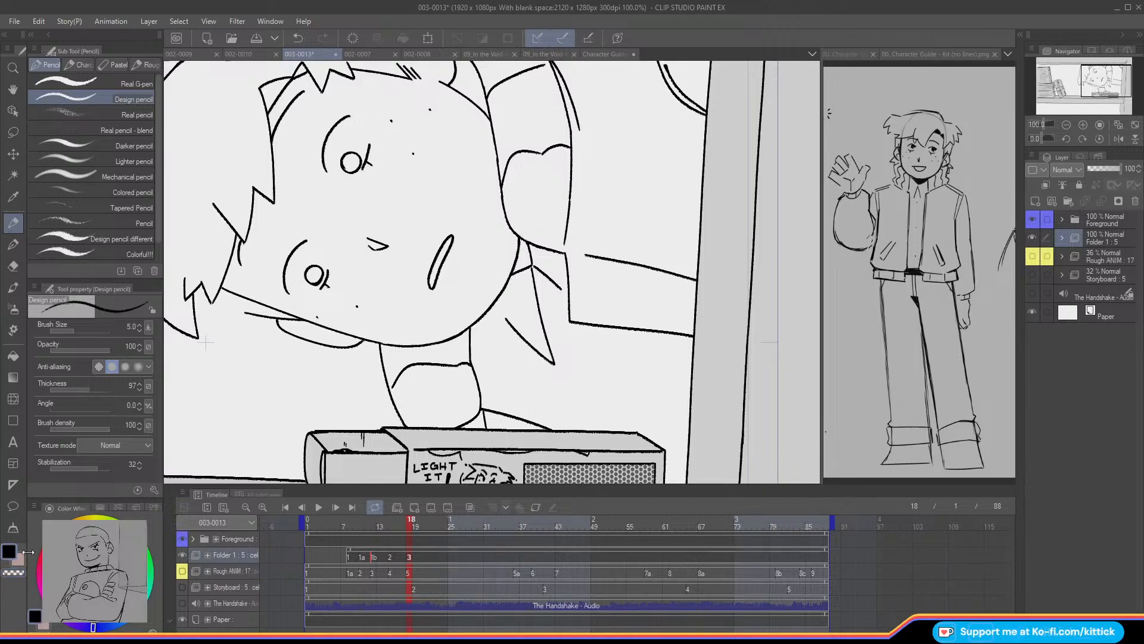
key(Left)
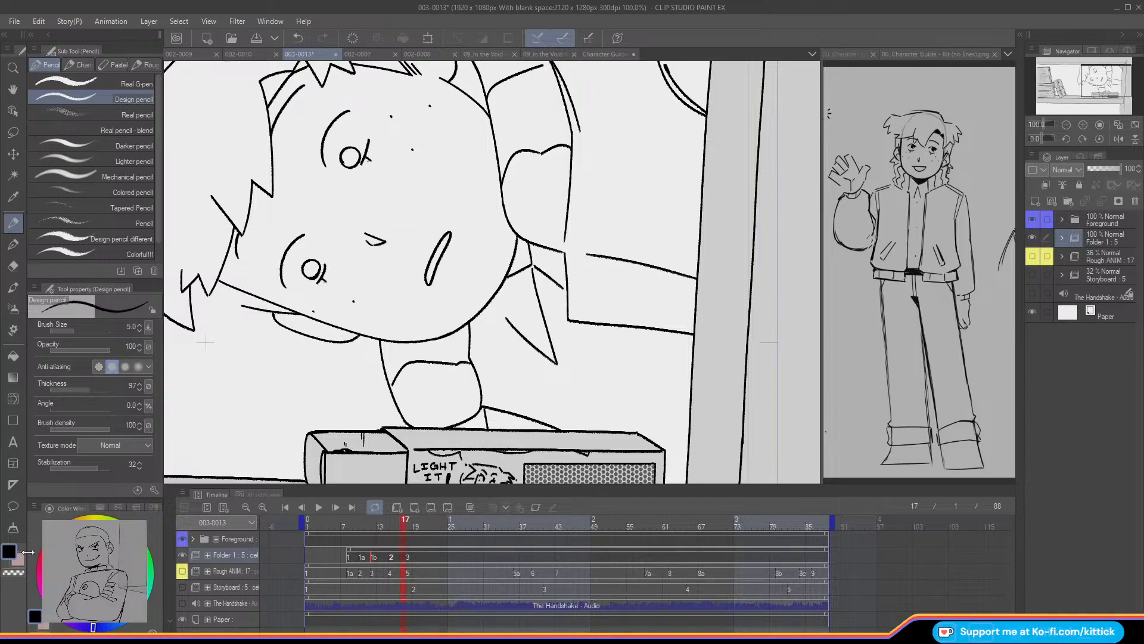
- Examine cels 2 and 3 up close with onion skin on, stepping through the frames up to frame 18
click(1067, 125)
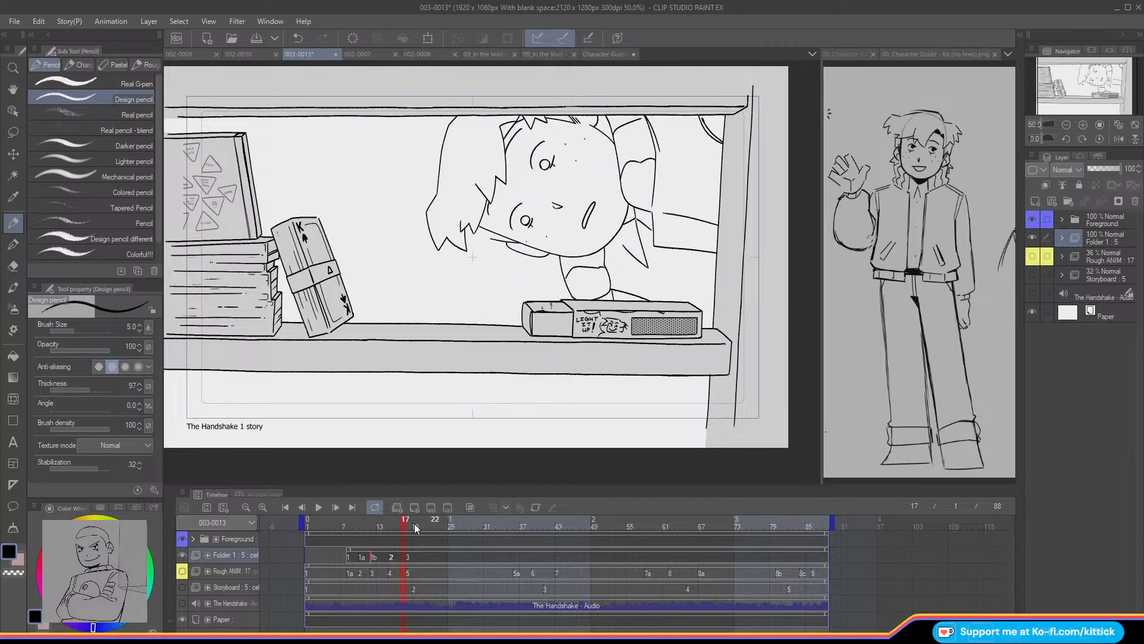
mouse_move(401, 528)
mouse_down()
mouse_move(314, 532)
mouse_move(419, 545)
mouse_move(377, 545)
mouse_move(399, 546)
mouse_up()
click(1083, 125)
click(1083, 124)
drag(1077, 86, 1095, 81)
key(o)
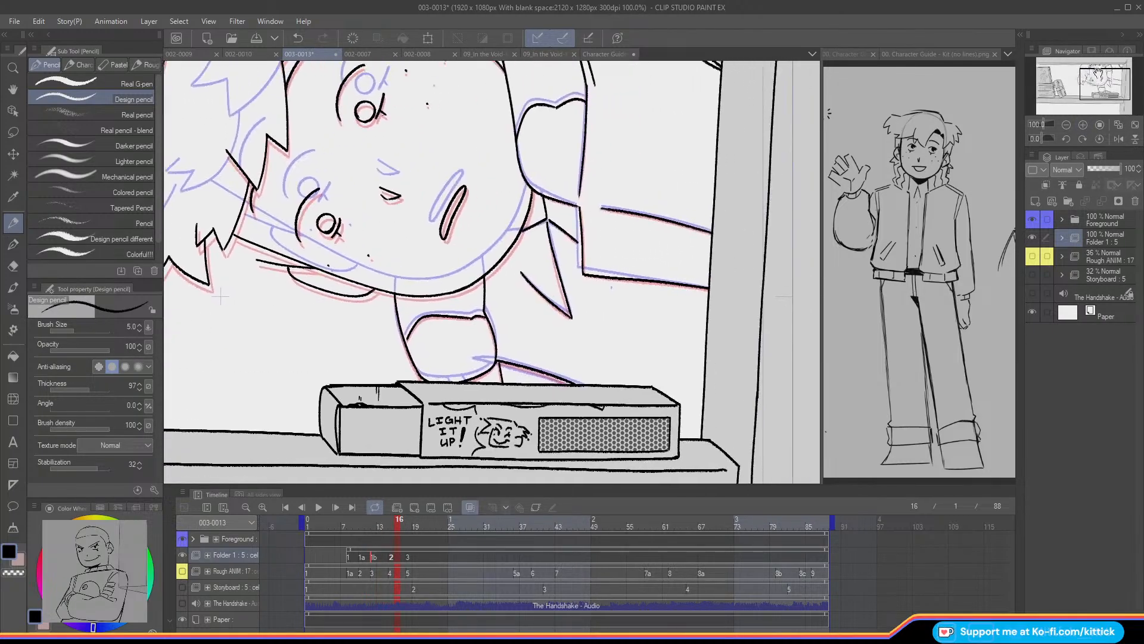
key(comma)
key(comma)
key(period)
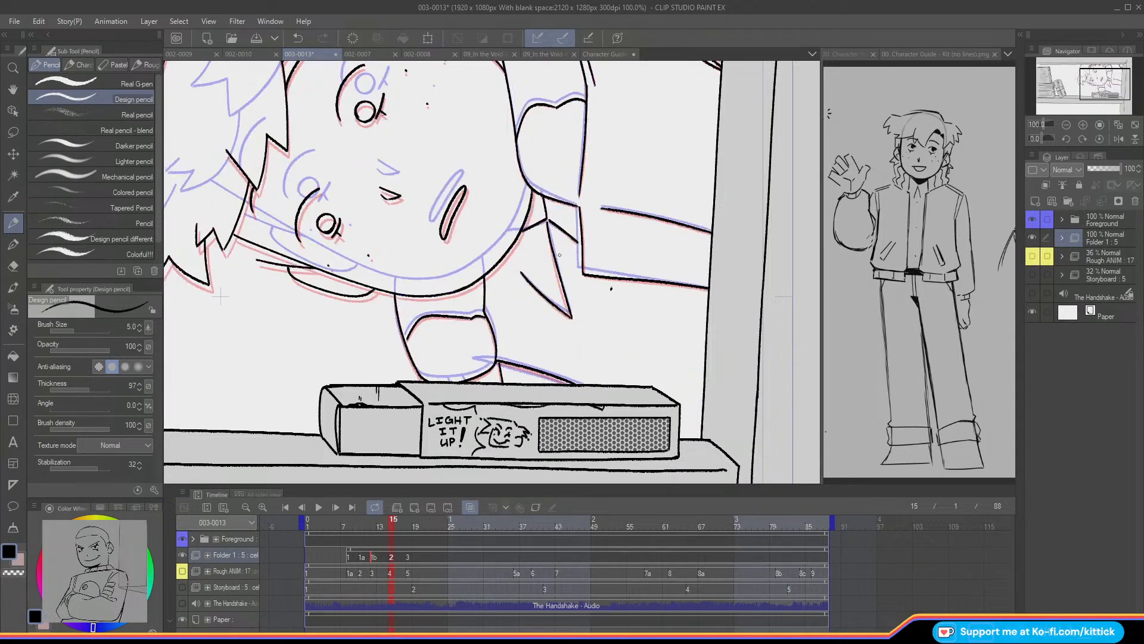
key(period)
key(period)
key(period)
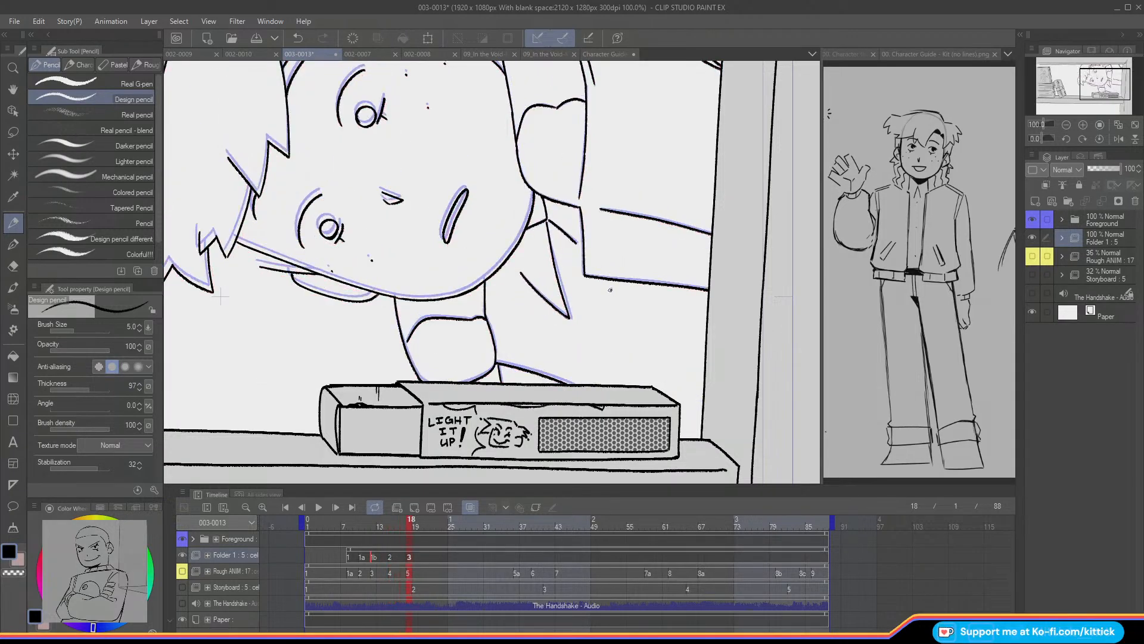
- Scrub around frame 19 and flip repeatedly between frames 17 and 18 to check the character's final settling movement
click(1066, 124)
click(1066, 124)
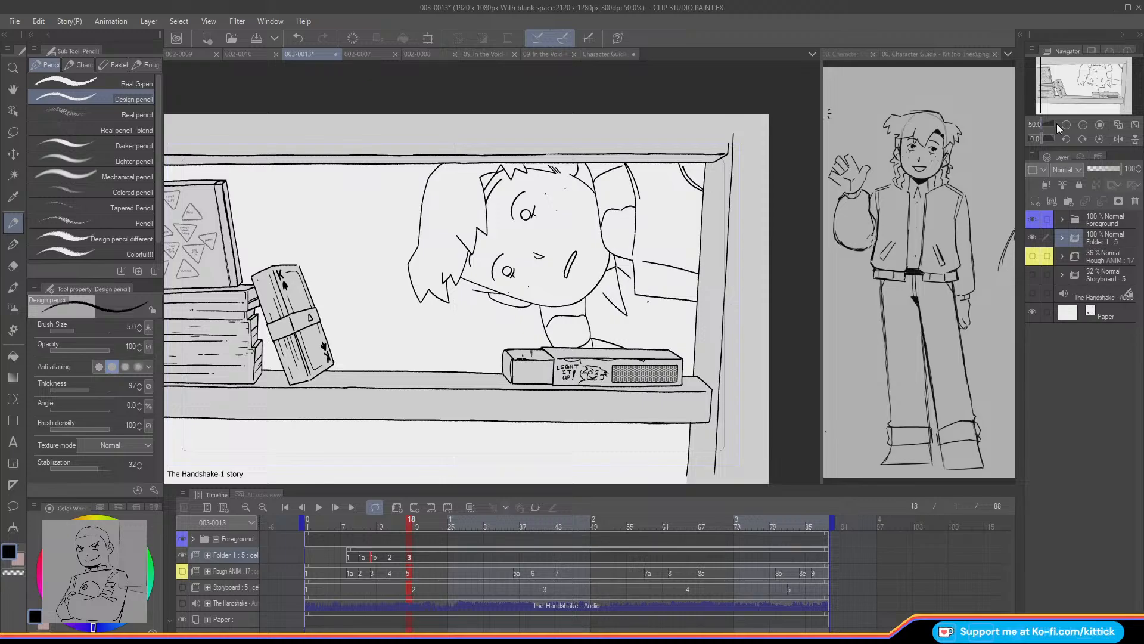
mouse_move(408, 524)
mouse_down()
mouse_move(319, 533)
mouse_move(427, 543)
mouse_move(365, 538)
mouse_move(416, 545)
mouse_up()
click(1083, 124)
drag(1081, 77, 1097, 63)
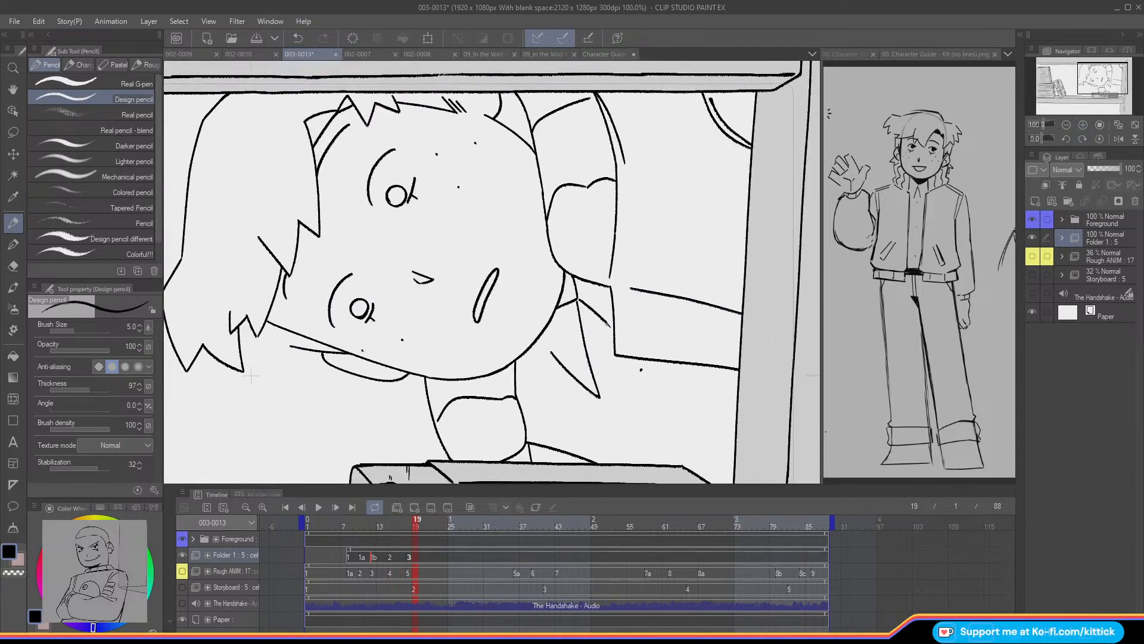
key(Left)
key(Left)
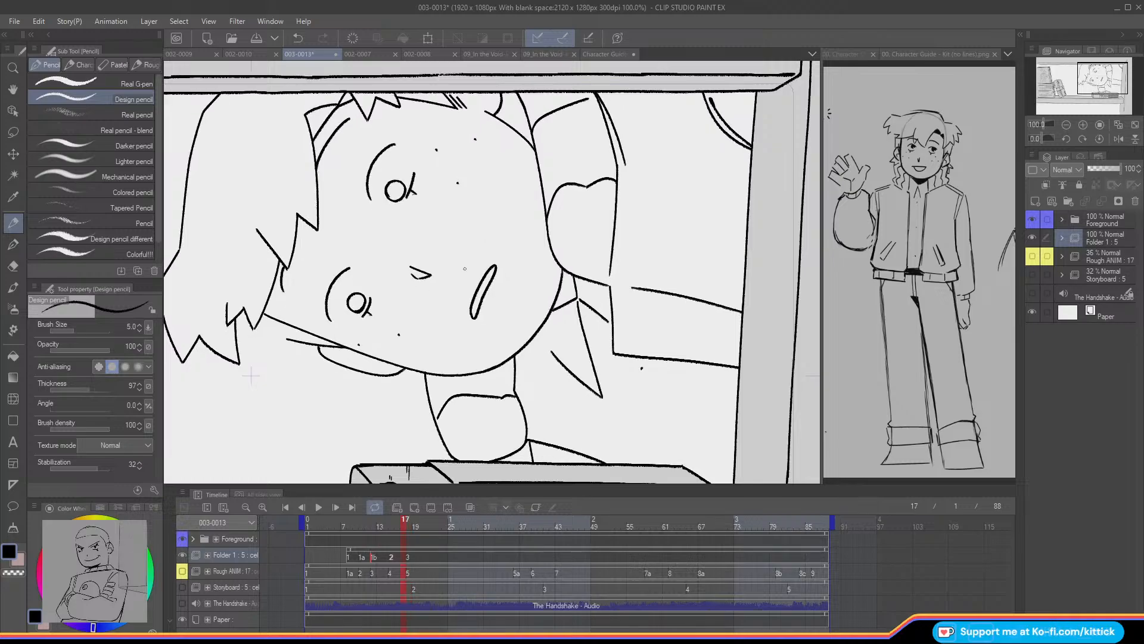
key(Right)
key(Left)
key(Right)
key(Left)
key(Right)
key(Left)
key(Right)
- Scrub the animation to frame 22 for a final check and save the file 003-0013
click(1066, 126)
drag(1065, 84, 1100, 84)
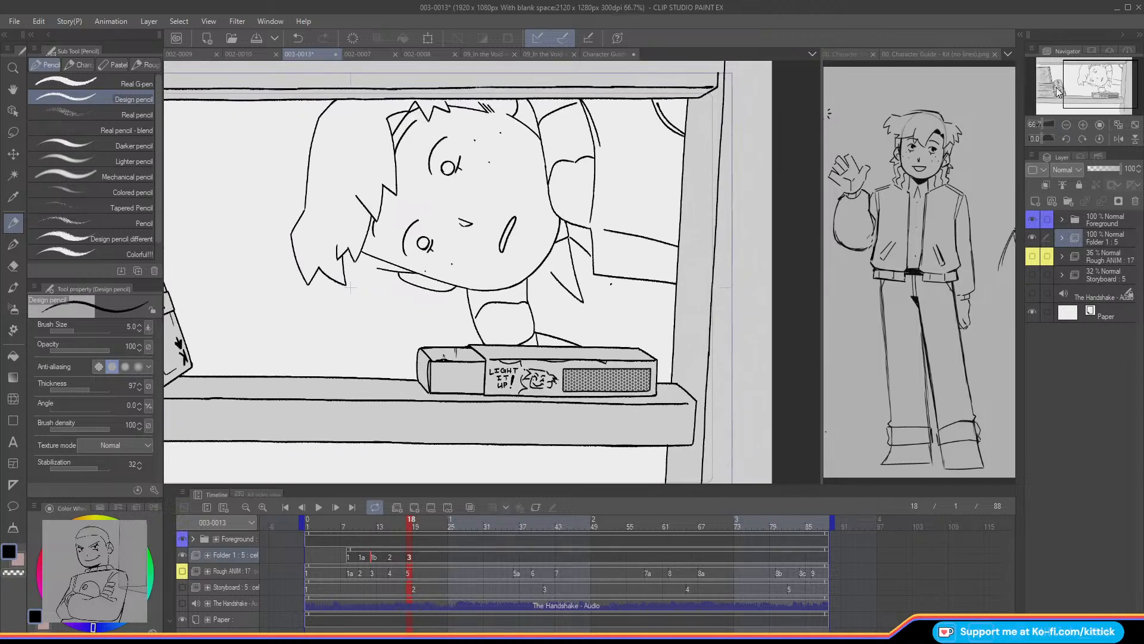
mouse_move(409, 529)
mouse_down()
mouse_move(333, 527)
mouse_move(449, 550)
mouse_move(294, 534)
mouse_move(417, 538)
mouse_up()
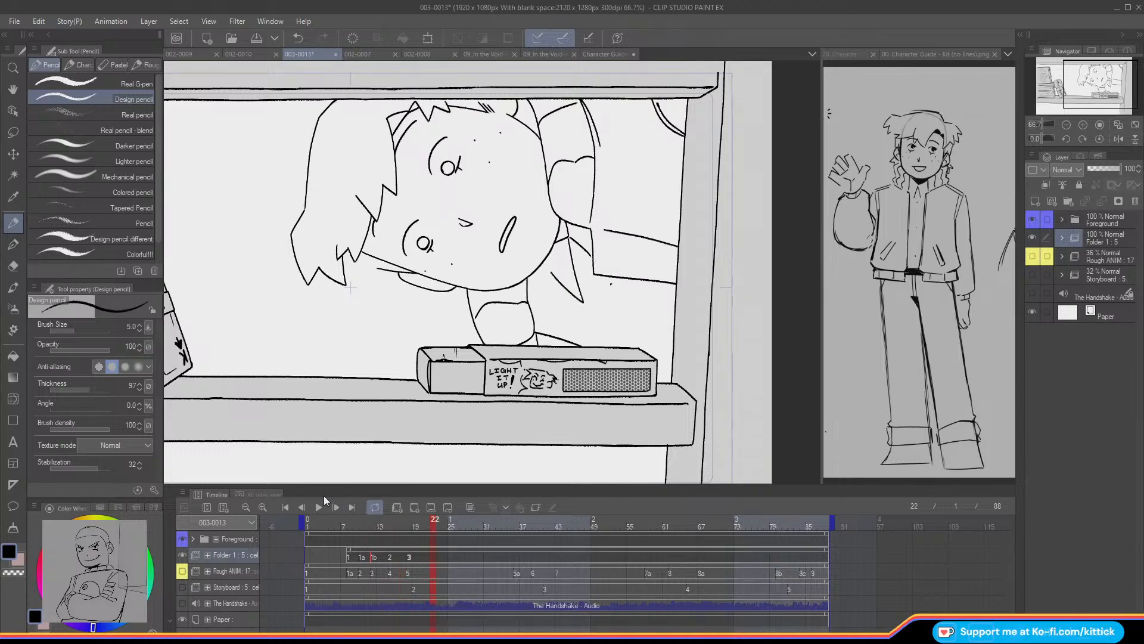
click(253, 38)
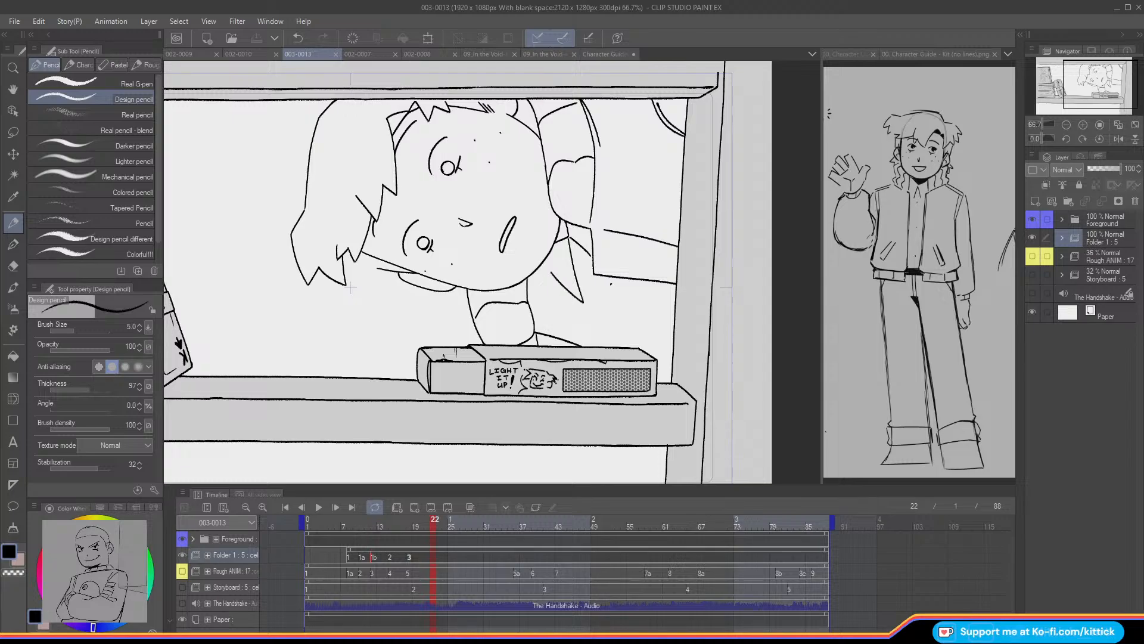
click(736, 339)
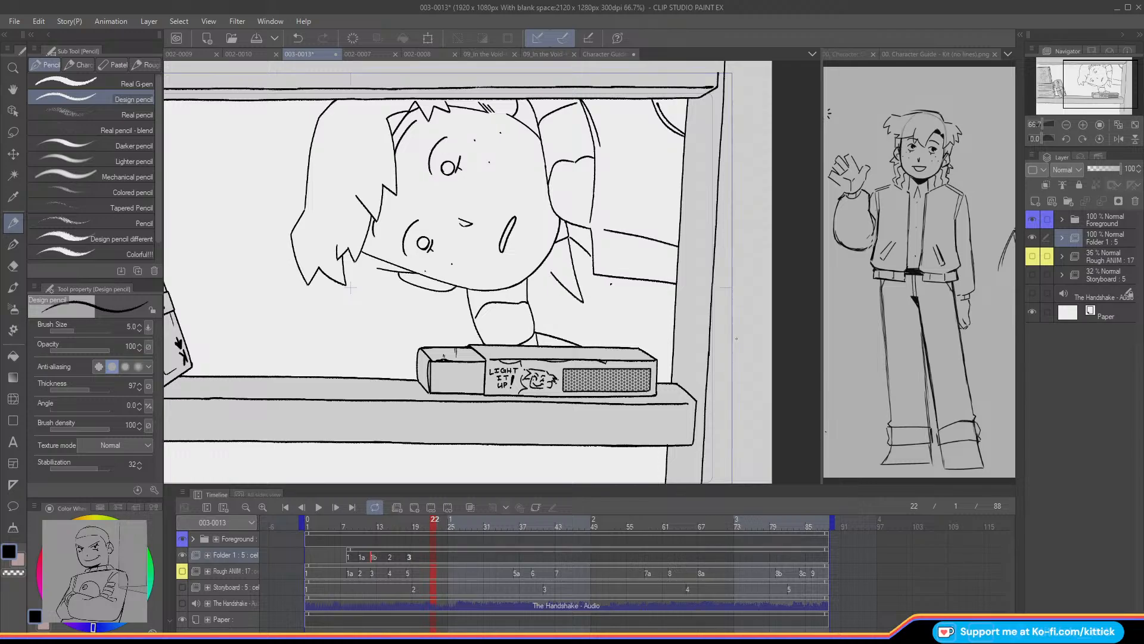
- Show the Rough ANIM folder and add cel 4 to Folder 1 at frame 36
drag(433, 527, 410, 544)
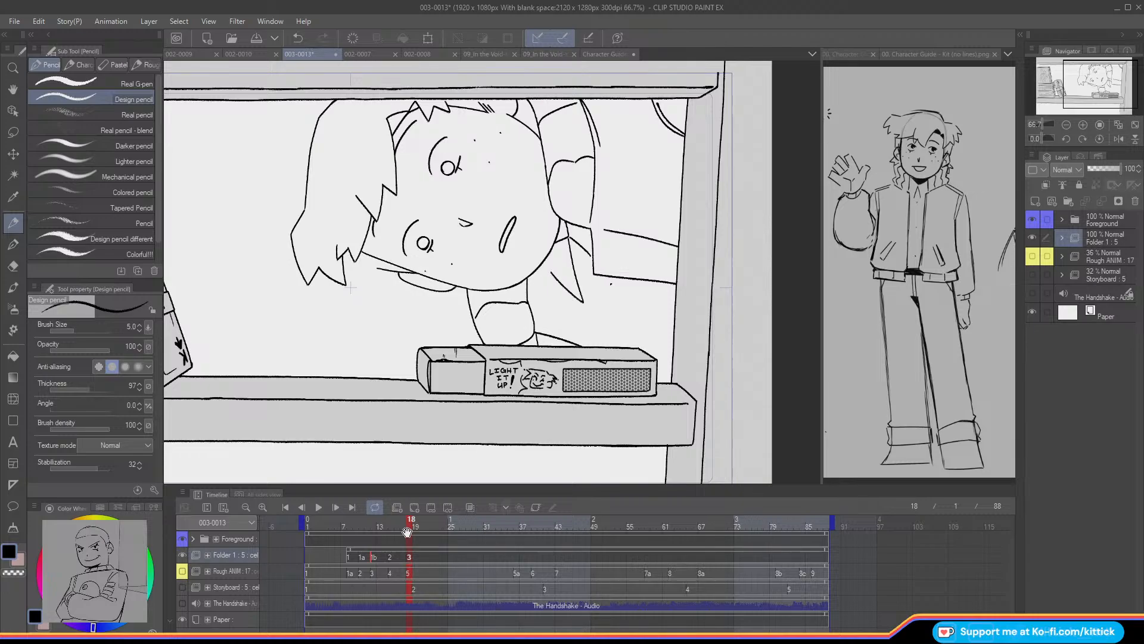
mouse_move(421, 535)
mouse_down()
mouse_move(469, 525)
mouse_move(518, 558)
mouse_move(513, 528)
mouse_up()
click(182, 570)
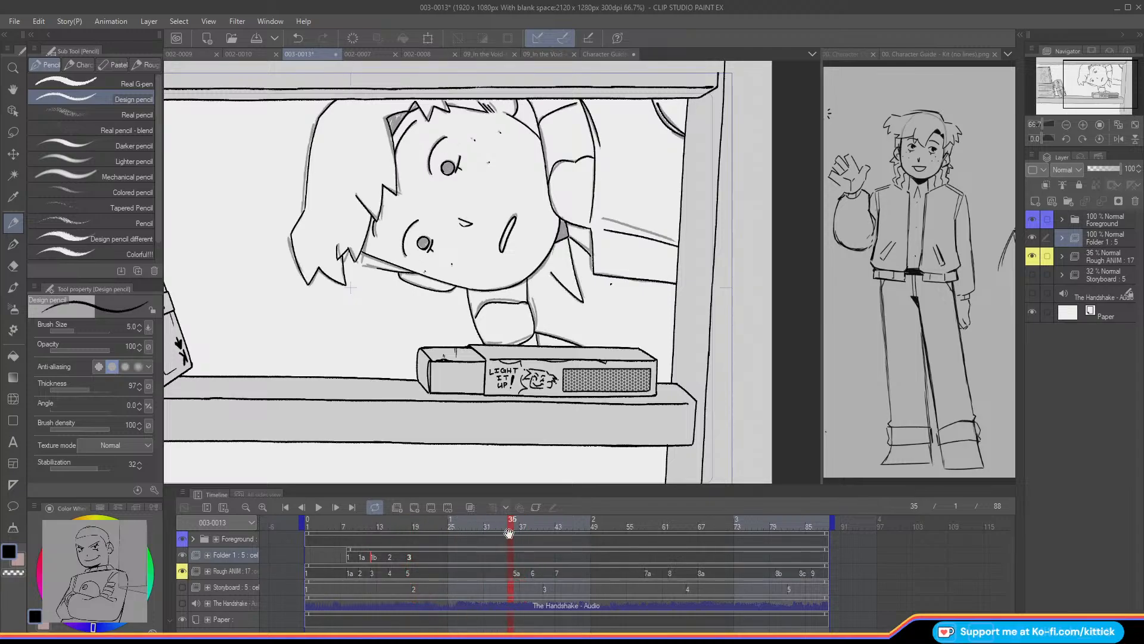
key(Right)
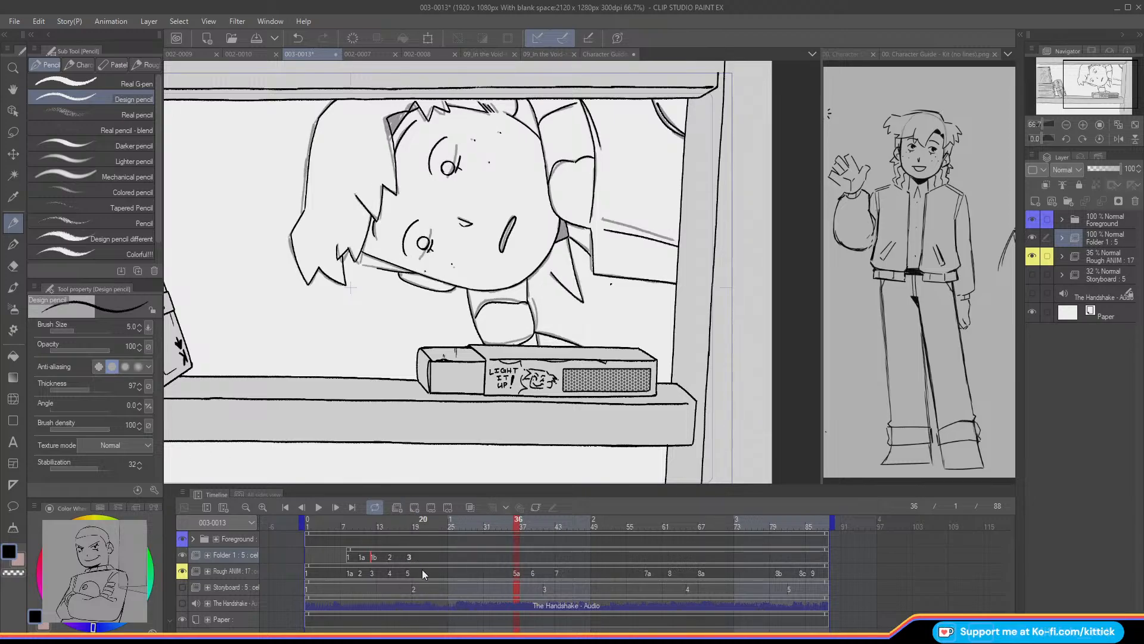
click(1060, 237)
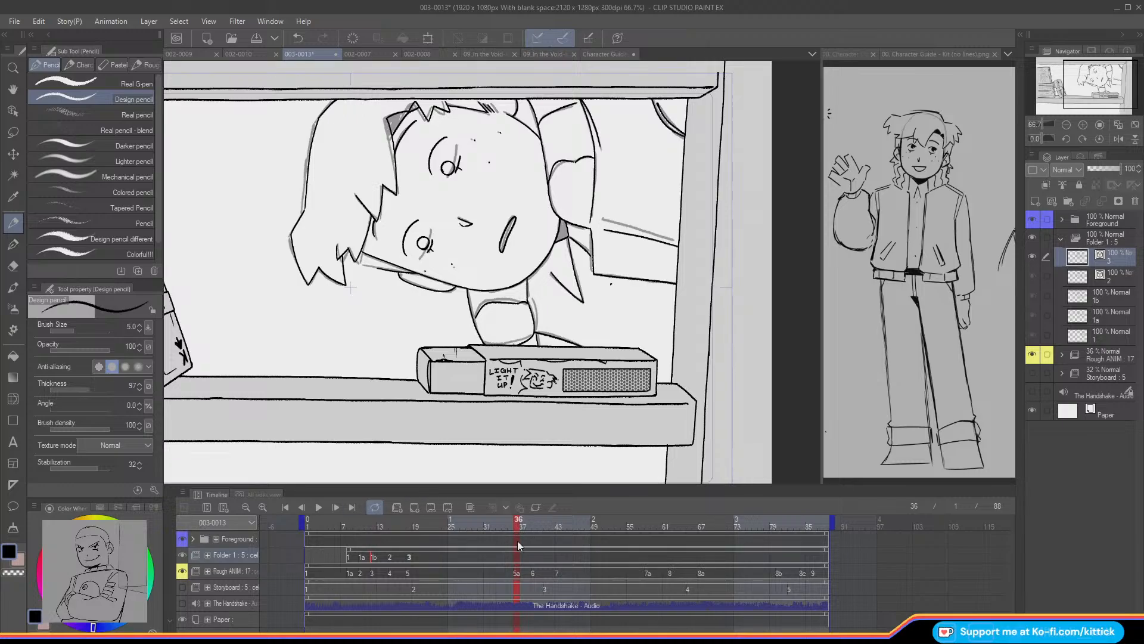
click(516, 559)
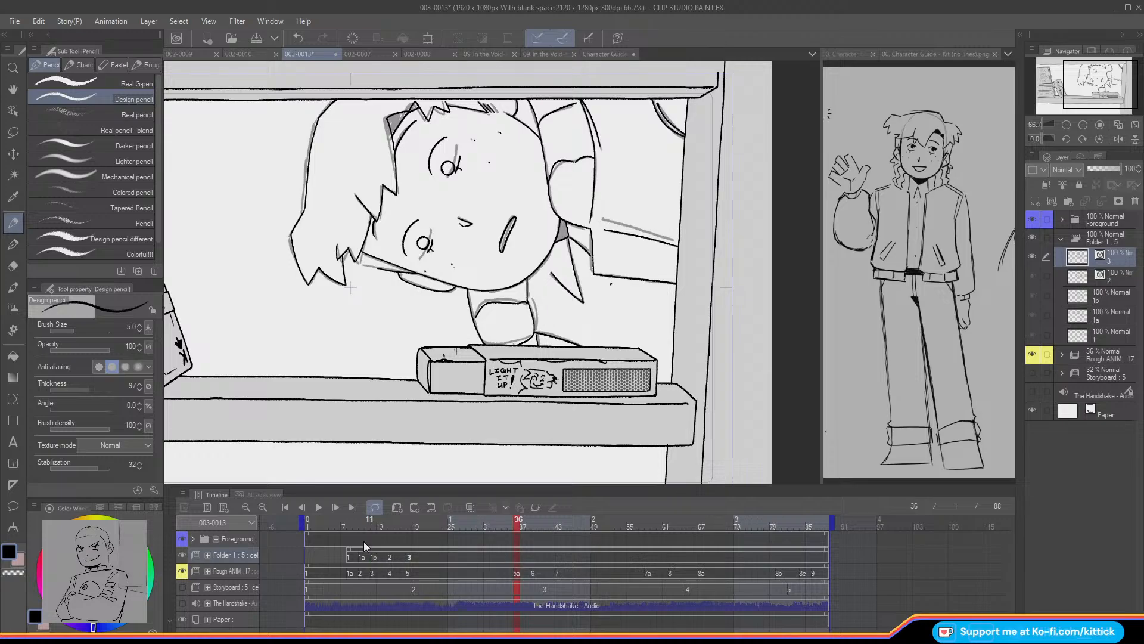
click(415, 508)
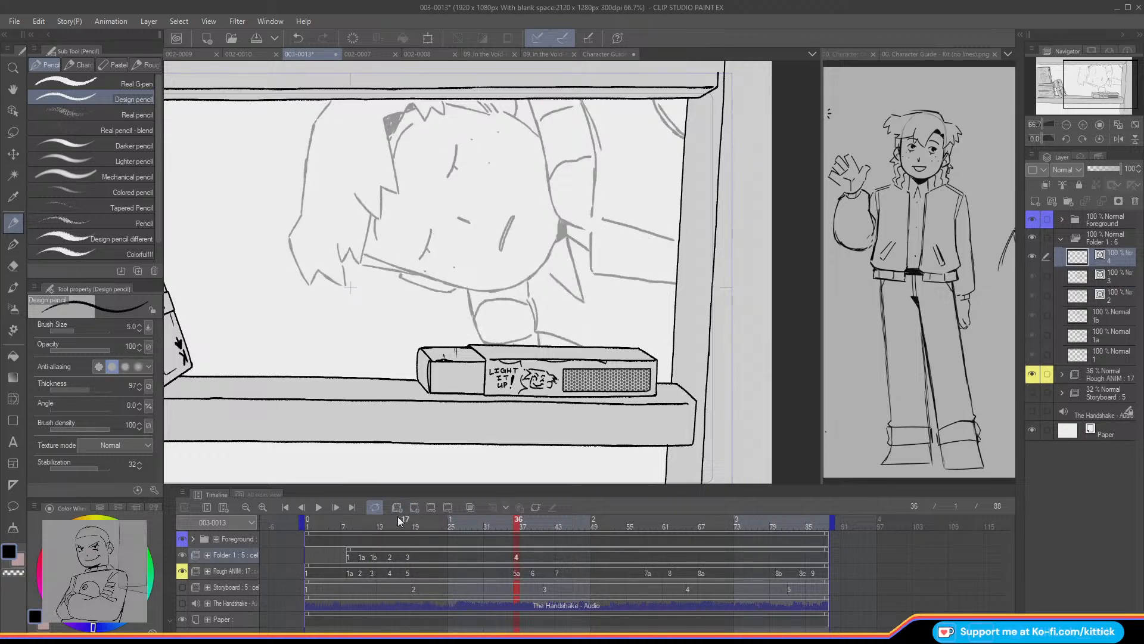
- Flip back and forth through the frames around frame 36 to compare cel 3 with the rough drawings
key(Left)
key(Right)
key(Left)
key(Right)
key(Right)
key(Right)
key(Right)
key(Right)
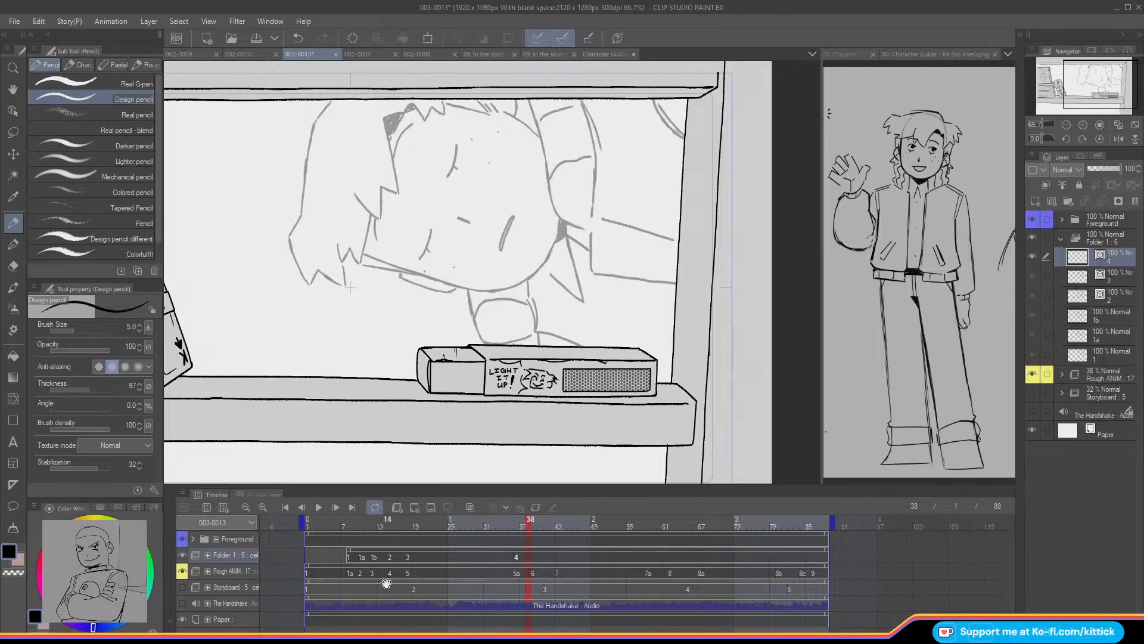
key(Left)
key(Left)
key(Left)
key(Left)
key(Left)
key(Right)
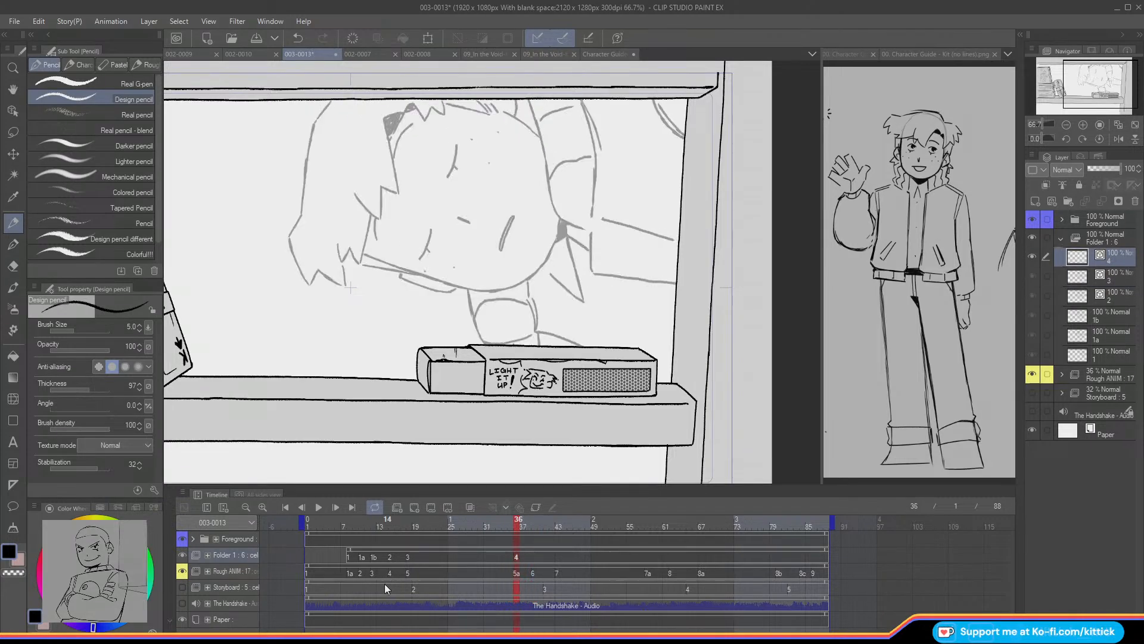
key(Left)
key(Right)
- Turn on onion skin, hide the Rough ANIM folder, and try a first cheek stroke below the hairline on cel 4
key(o)
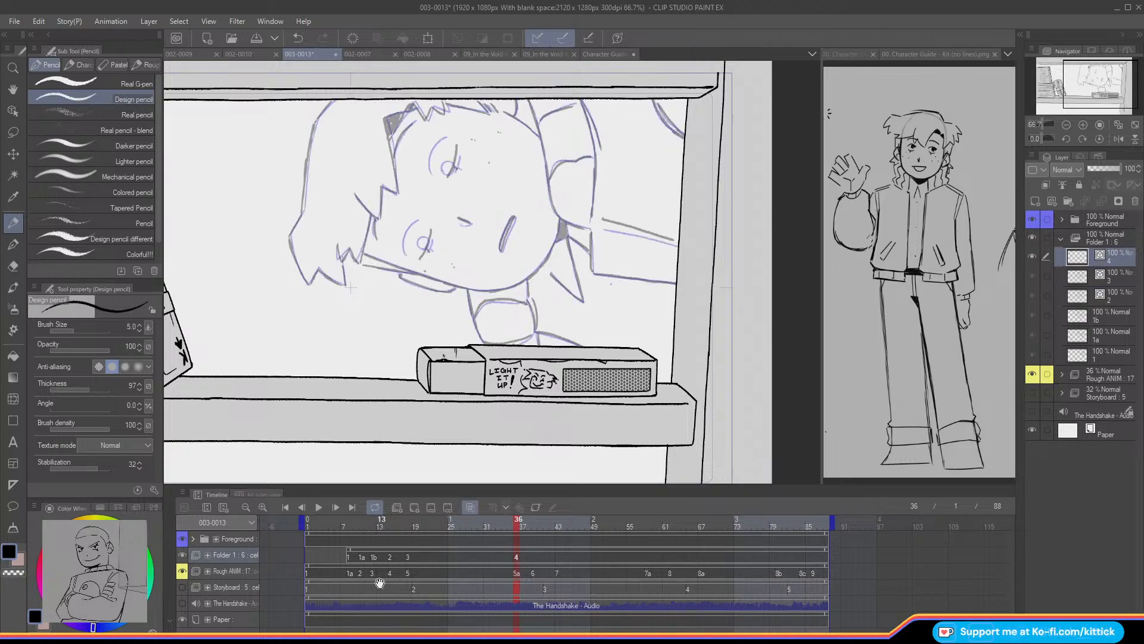
click(1032, 374)
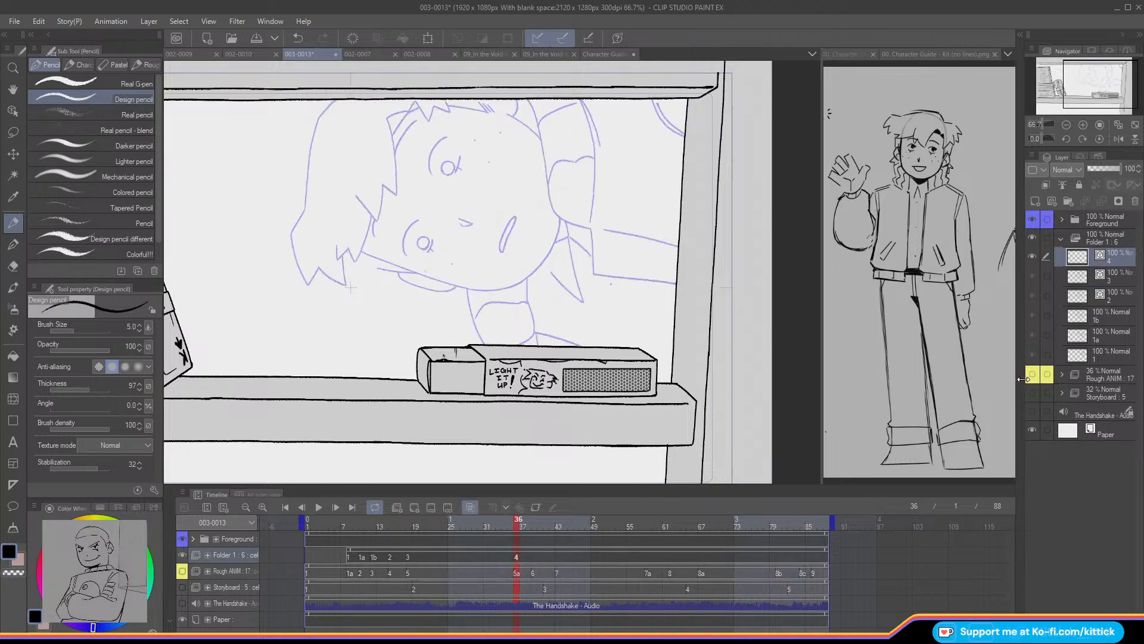
click(1082, 138)
click(1082, 138)
click(1082, 139)
click(1082, 138)
click(1082, 138)
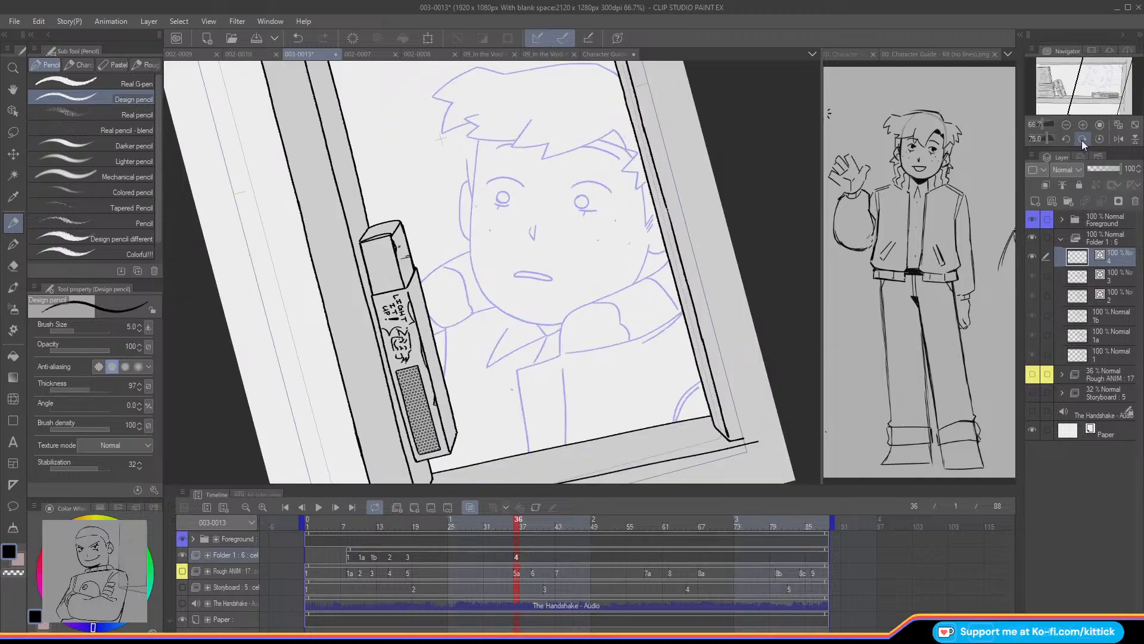
click(1067, 139)
click(1082, 124)
drag(1090, 95, 1094, 84)
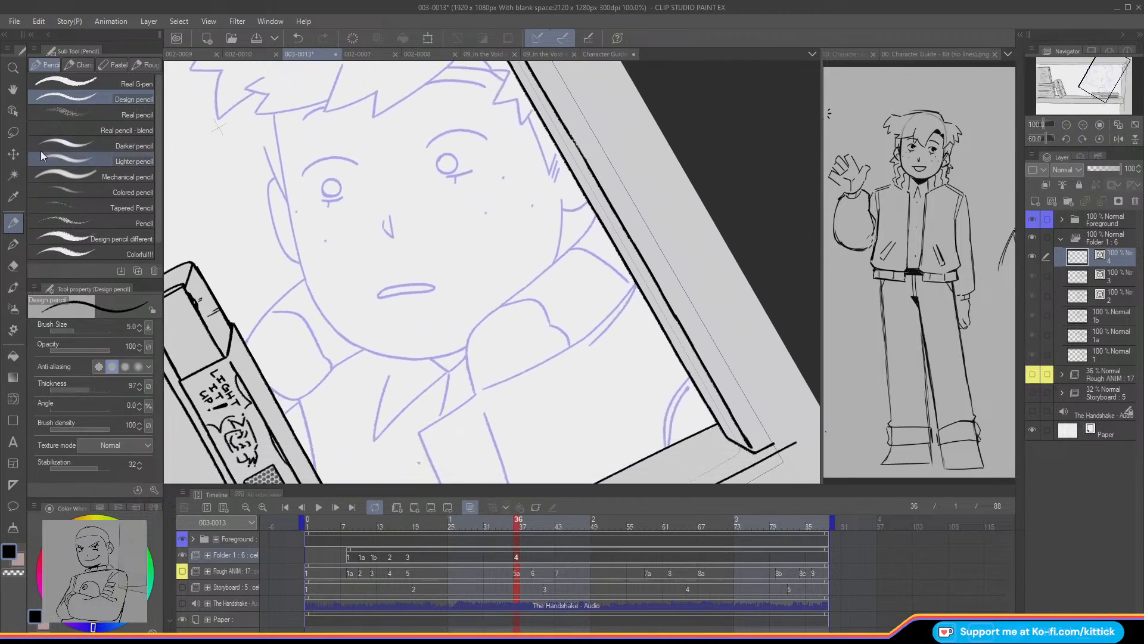
click(14, 90)
drag(268, 254, 394, 269)
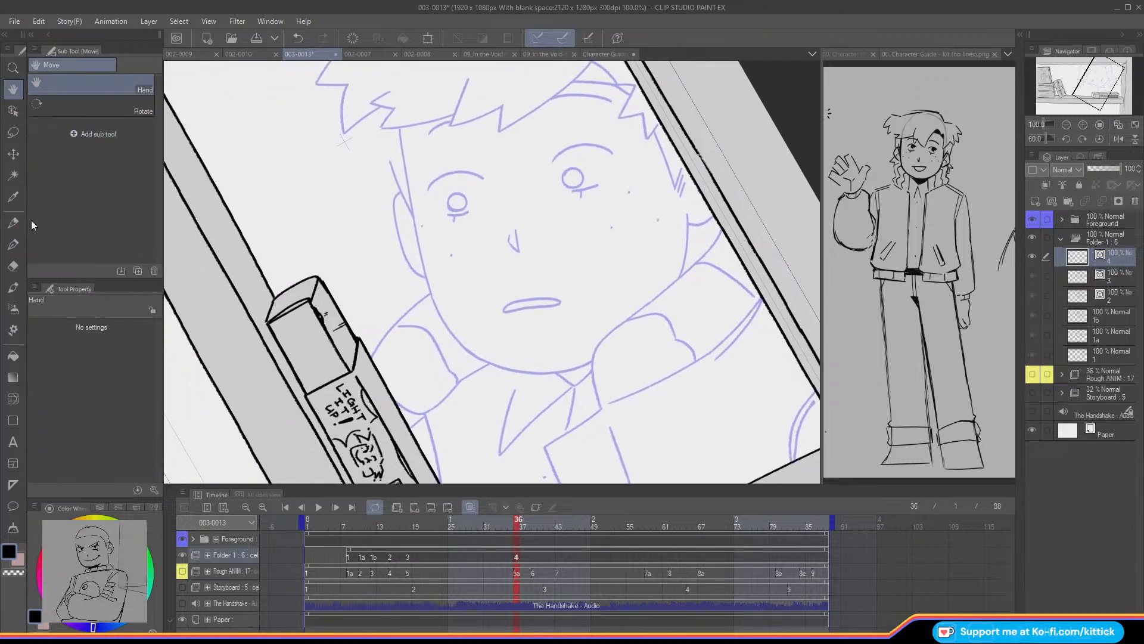
click(13, 223)
drag(400, 129, 401, 152)
key(ctrl+z)
key(ctrl+z)
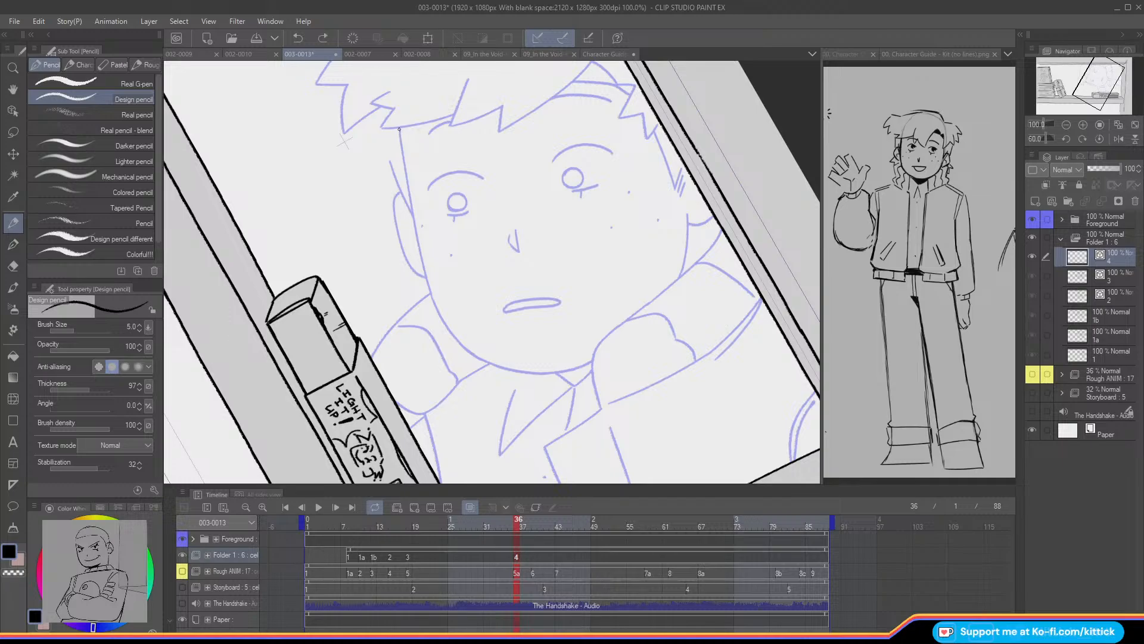
- Set the pencil's stabilization to 63 and trace the cheek line down from the hairline on cel 4
drag(105, 470, 96, 459)
drag(400, 130, 413, 213)
key(ctrl+z)
key(ctrl+z)
drag(401, 142, 410, 188)
key(ctrl+z)
drag(401, 141, 412, 209)
key(ctrl+z)
drag(400, 129, 411, 191)
key(ctrl+z)
drag(400, 130, 421, 256)
key(ctrl+z)
key(ctrl+z)
key(ctrl+z)
- Continue the face outline on cel 4 along the jaw curve to the chin
drag(411, 209, 443, 317)
key(ctrl+z)
mouse_move(426, 278)
mouse_down()
mouse_move(448, 333)
mouse_move(480, 358)
mouse_up()
key(ctrl+z)
key(ctrl+z)
key(ctrl+z)
key(ctrl+z)
mouse_move(444, 324)
mouse_down()
mouse_move(471, 355)
mouse_move(518, 370)
mouse_up()
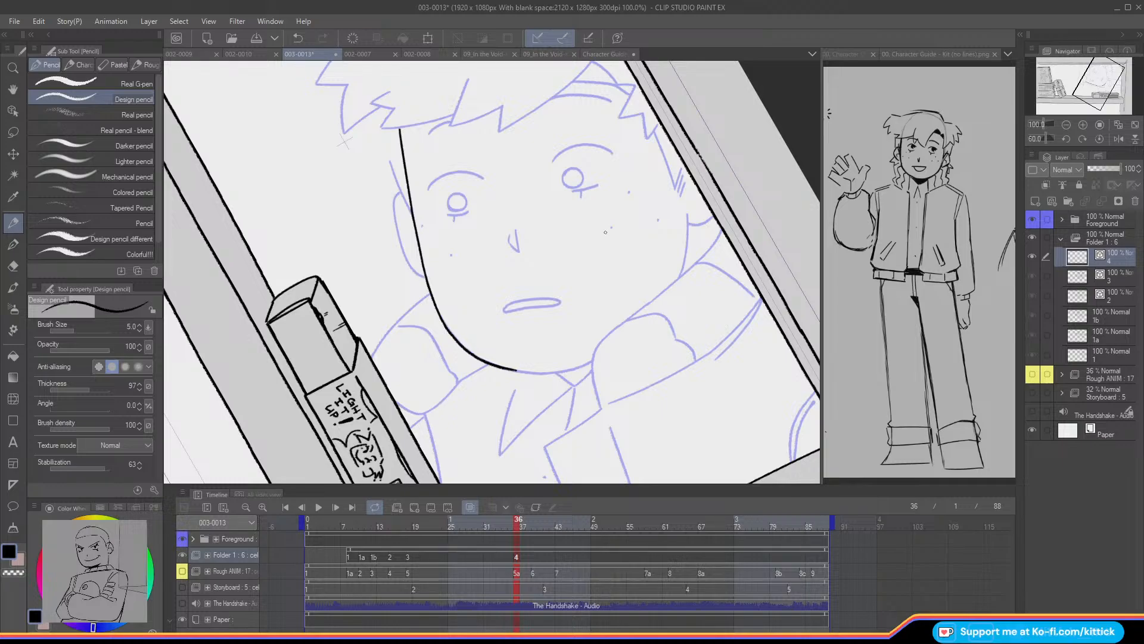
- Trace the rest of the chin, the opposite cheek line and the short earlobe curve on cel 4
click(1119, 138)
drag(393, 360, 479, 368)
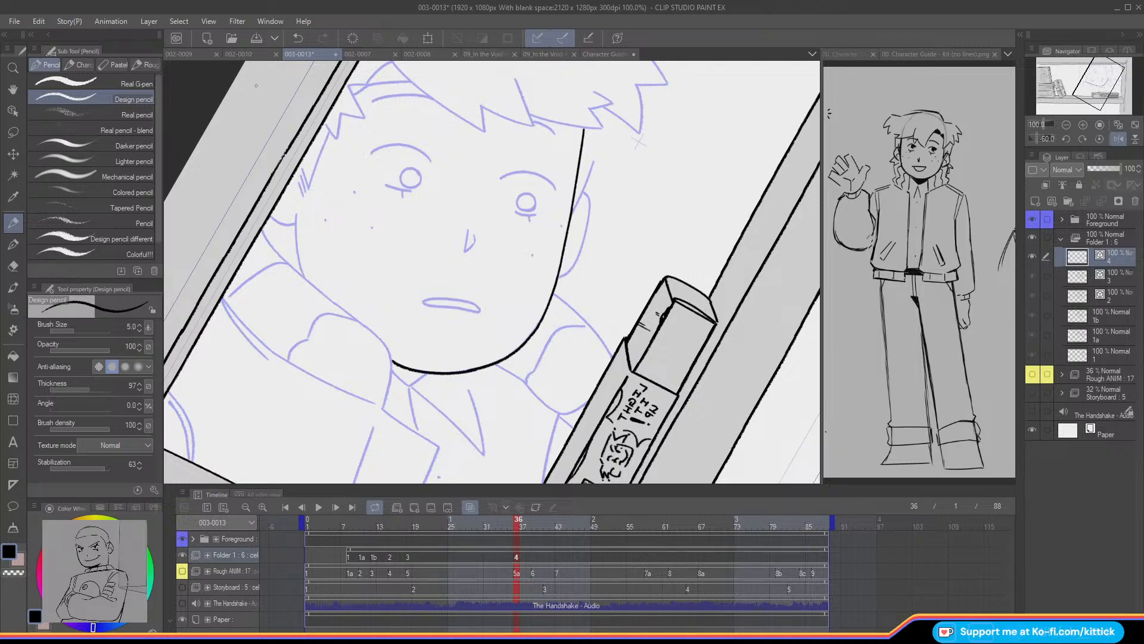
drag(296, 226, 302, 277)
key(ctrl+z)
drag(296, 215, 303, 277)
drag(295, 224, 270, 213)
- Trace the side hairline and its small hatch marks just below the upper shelf on cel 4
click(1115, 141)
click(1099, 139)
drag(1076, 78, 1072, 64)
mouse_move(558, 219)
mouse_down()
mouse_move(496, 207)
mouse_move(563, 220)
mouse_move(559, 206)
mouse_up()
key(ctrl+z)
key(ctrl+z)
key(ctrl+z)
key(ctrl+z)
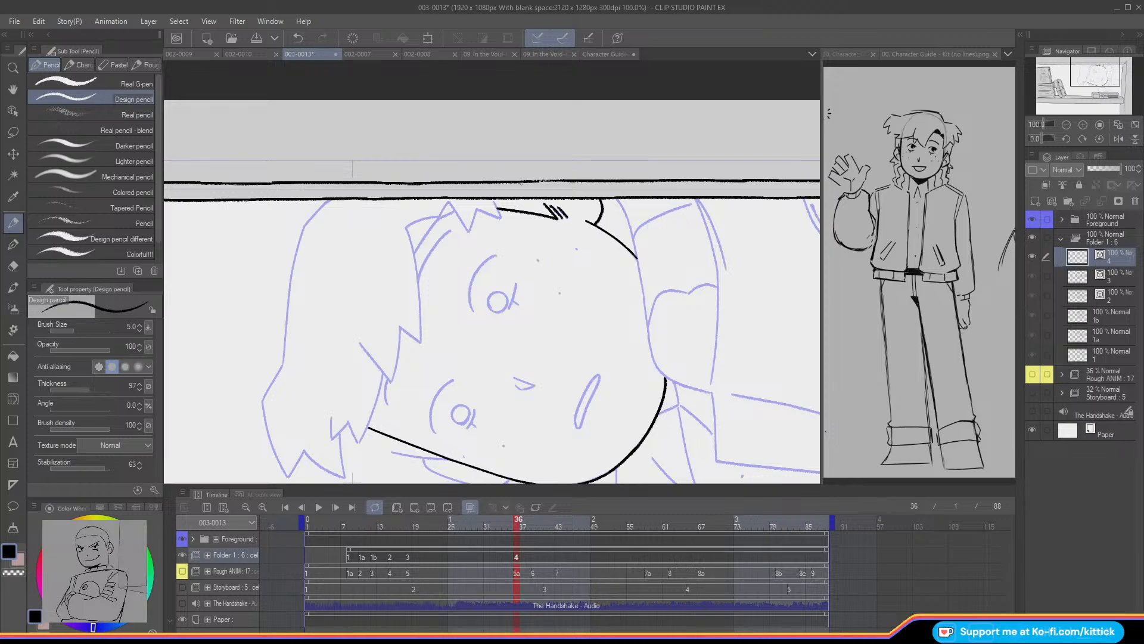
- Trace the fringe's inner edge with its corner and jagged tips on cel 4
mouse_move(435, 222)
mouse_down()
mouse_move(536, 191)
mouse_move(516, 221)
mouse_move(522, 190)
mouse_move(505, 196)
mouse_move(520, 245)
mouse_up()
key(ctrl+z)
key(ctrl+z)
key(ctrl+z)
mouse_move(506, 196)
mouse_down()
mouse_move(522, 310)
mouse_move(507, 302)
mouse_move(522, 310)
mouse_move(500, 316)
mouse_move(494, 349)
mouse_up()
key(ctrl+z)
key(ctrl+z)
drag(501, 298, 491, 353)
drag(460, 313, 492, 352)
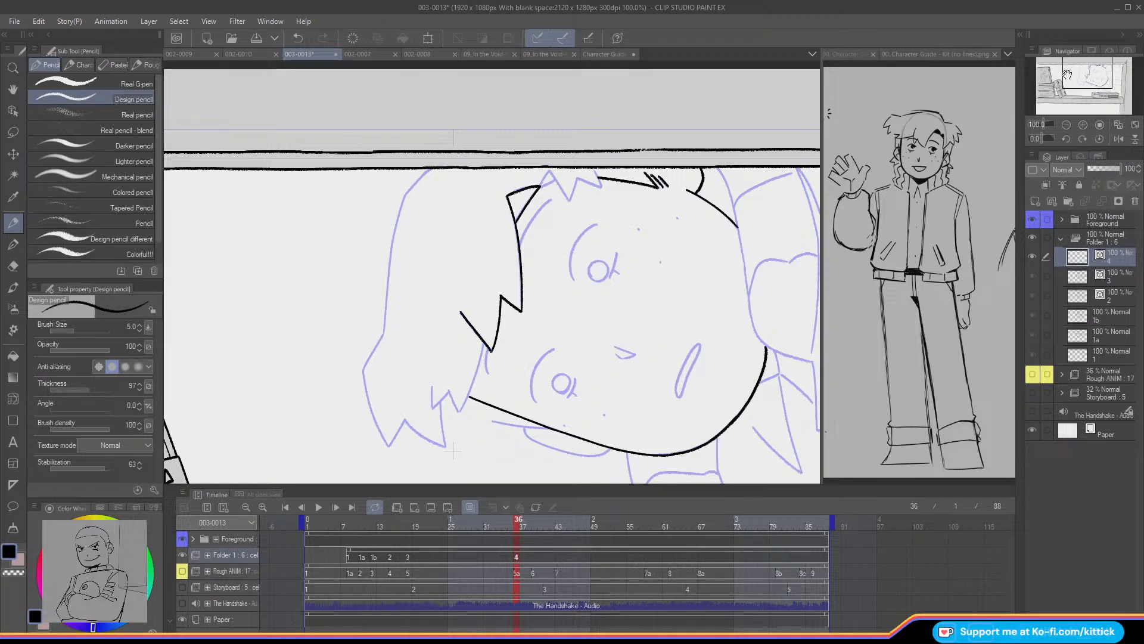
- Trace the hair edge from the fringe tip to the jaw, including the small spikes beside it, on cel 4
drag(500, 216, 539, 146)
drag(522, 276, 507, 322)
key(ctrl+z)
drag(521, 273, 501, 337)
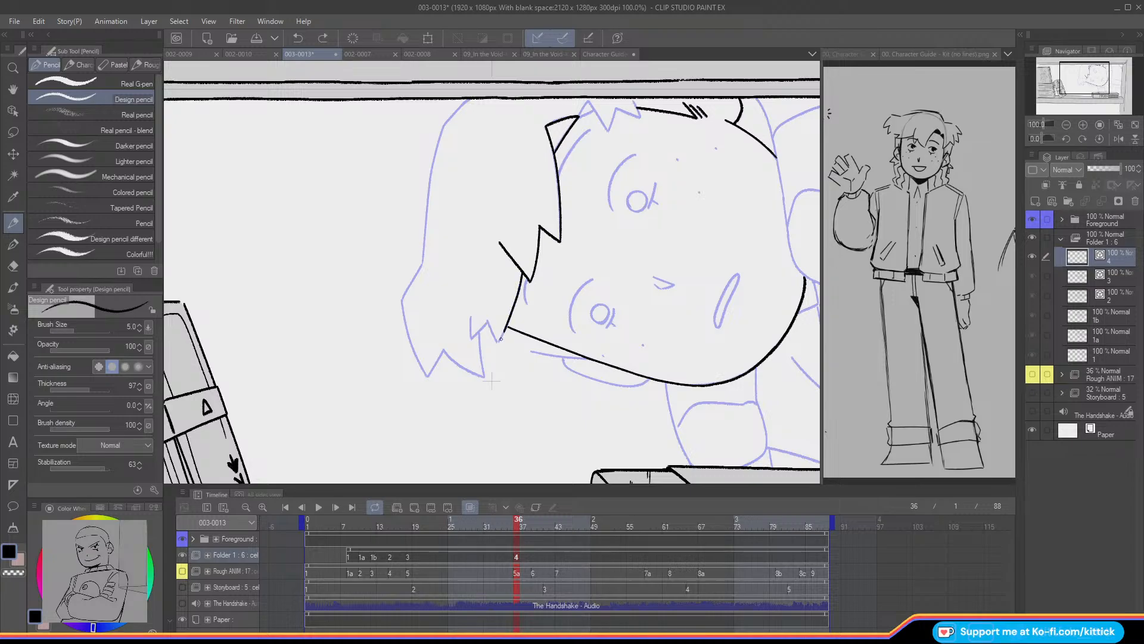
key(ctrl+z)
mouse_move(522, 272)
mouse_down()
mouse_move(498, 342)
mouse_move(492, 331)
mouse_move(498, 342)
mouse_move(470, 338)
mouse_move(470, 327)
mouse_move(471, 339)
mouse_up()
key(ctrl+z)
key(ctrl+y)
- Trace the small jagged hair tufts above the forehead on cel 4
mouse_move(584, 114)
mouse_down()
mouse_move(605, 127)
mouse_move(632, 102)
mouse_move(638, 116)
mouse_move(608, 105)
mouse_move(633, 113)
mouse_move(607, 131)
mouse_up()
key(ctrl+z)
key(ctrl+z)
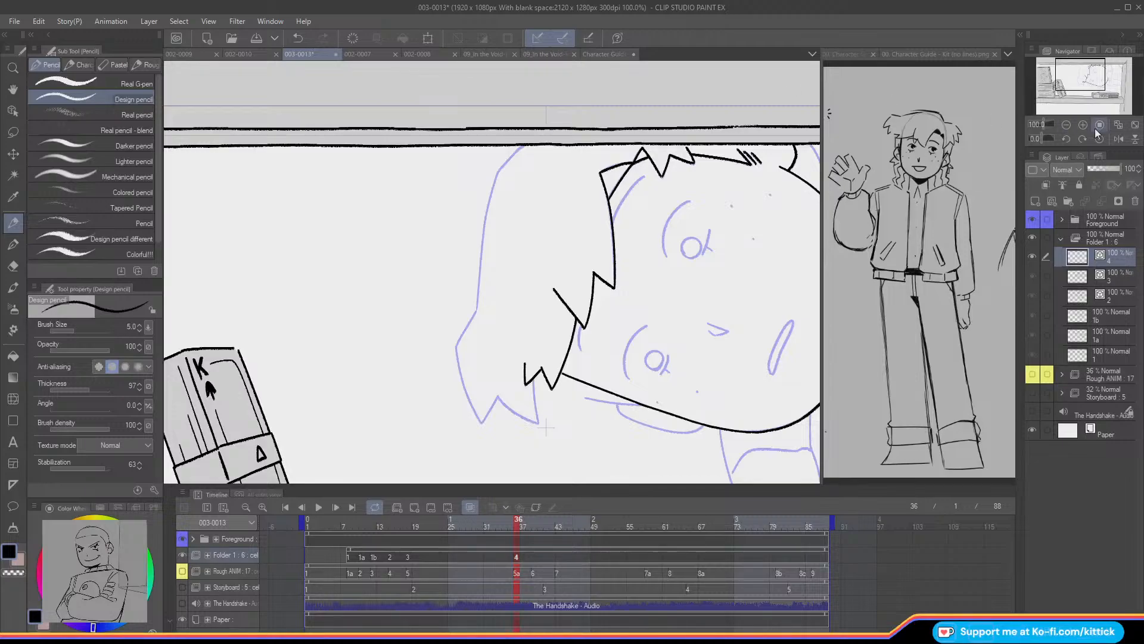
- Trace the upper part of the hair's outer contour, down from the upper shelf, on cel 4
click(1118, 138)
drag(464, 148, 499, 218)
key(ctrl+z)
drag(484, 173, 507, 309)
key(ctrl+z)
click(1118, 138)
drag(1061, 80, 1058, 87)
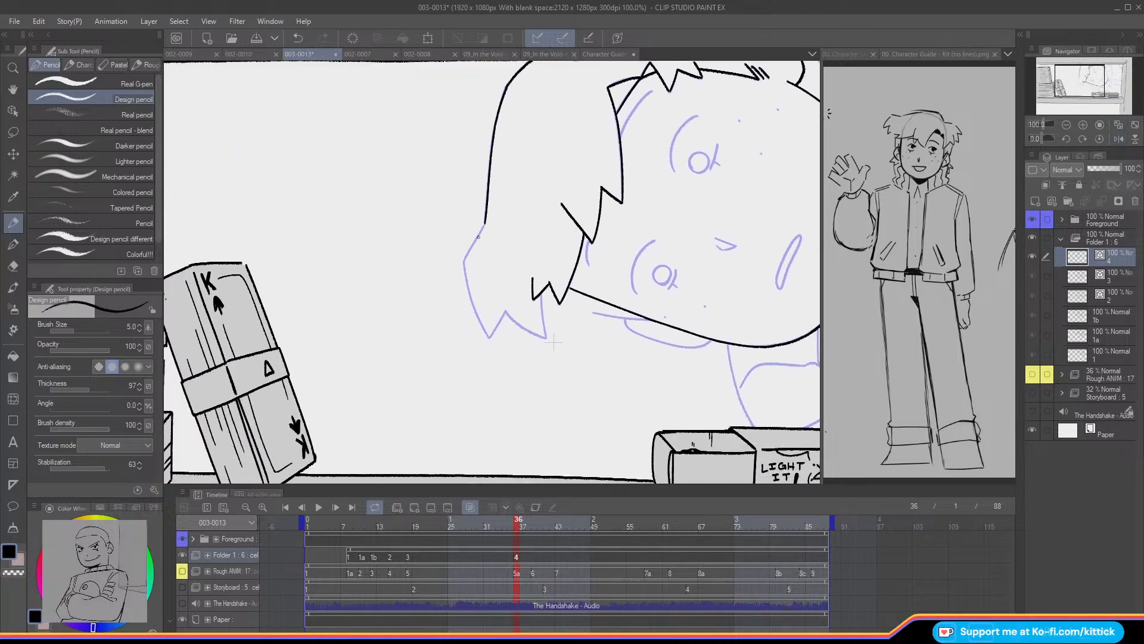
- Extend the hair's outer contour around the bend and down to its lowest pointed tip on cel 4
mouse_move(484, 225)
mouse_down()
mouse_move(464, 260)
mouse_move(484, 328)
mouse_up()
key(ctrl+z)
drag(464, 260, 489, 337)
key(ctrl+z)
drag(464, 262, 488, 332)
key(ctrl+z)
drag(464, 259, 488, 336)
key(ctrl+z)
drag(464, 260, 488, 334)
key(ctrl+z)
mouse_move(464, 260)
mouse_down()
mouse_move(489, 337)
mouse_move(506, 312)
mouse_move(489, 337)
mouse_up()
key(ctrl+z)
drag(408, 192, 454, 153)
key(ctrl+z)
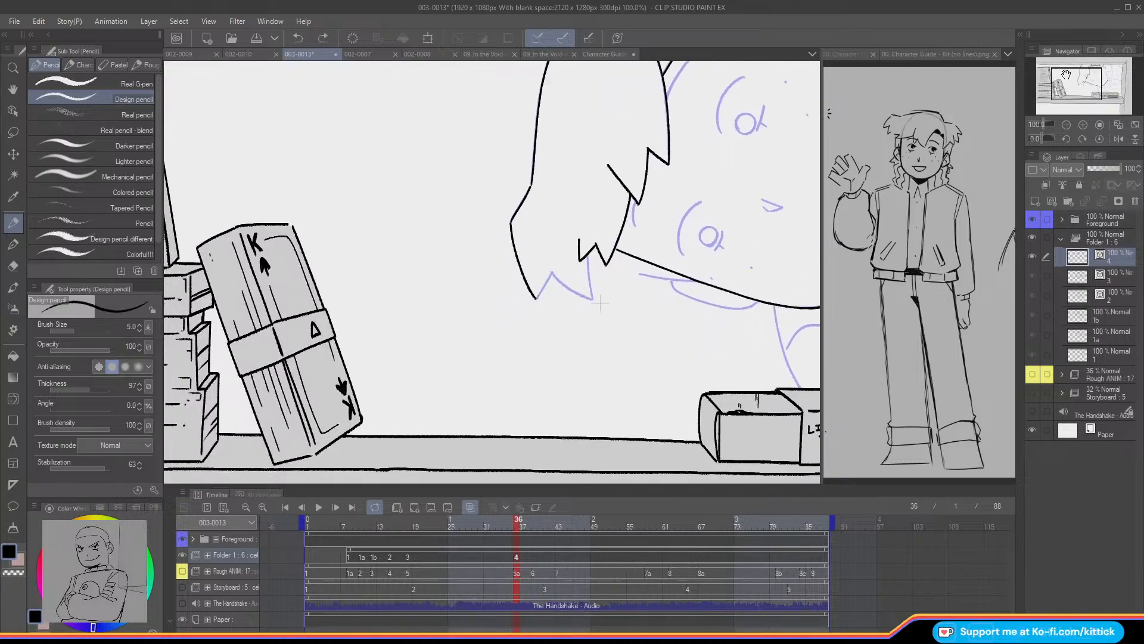
- Trace the remaining spikes along the lower end of the hair on cel 4
mouse_move(552, 272)
mouse_down()
mouse_move(535, 299)
mouse_move(567, 288)
mouse_move(593, 301)
mouse_up()
drag(587, 253, 592, 299)
key(ctrl+z)
drag(587, 255, 593, 300)
- Step back through the frames before frame 36 to compare cel 4's hair and face lines with cel 3
drag(1062, 75, 1070, 72)
key(Left)
key(Left)
key(Left)
key(Left)
key(Left)
key(Left)
key(Left)
key(Left)
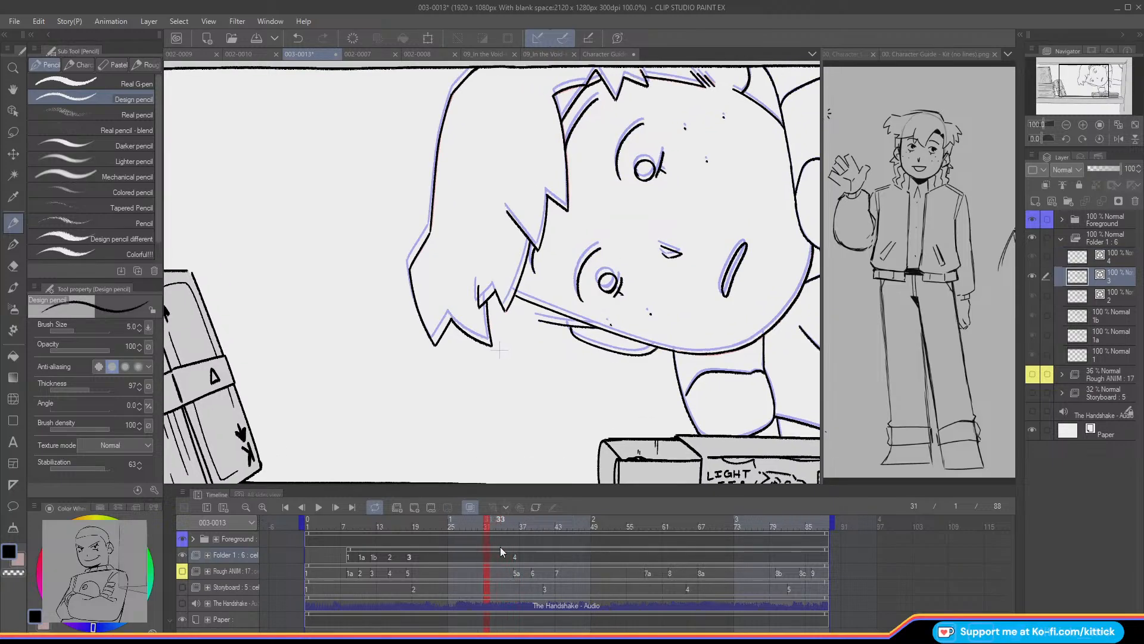
key(Left)
key(Left)
key(Left)
- Flip between cels 2 and 3 around frames 17 to 19 to check the head and hair lines
click(393, 525)
click(436, 529)
click(408, 559)
click(375, 560)
click(402, 559)
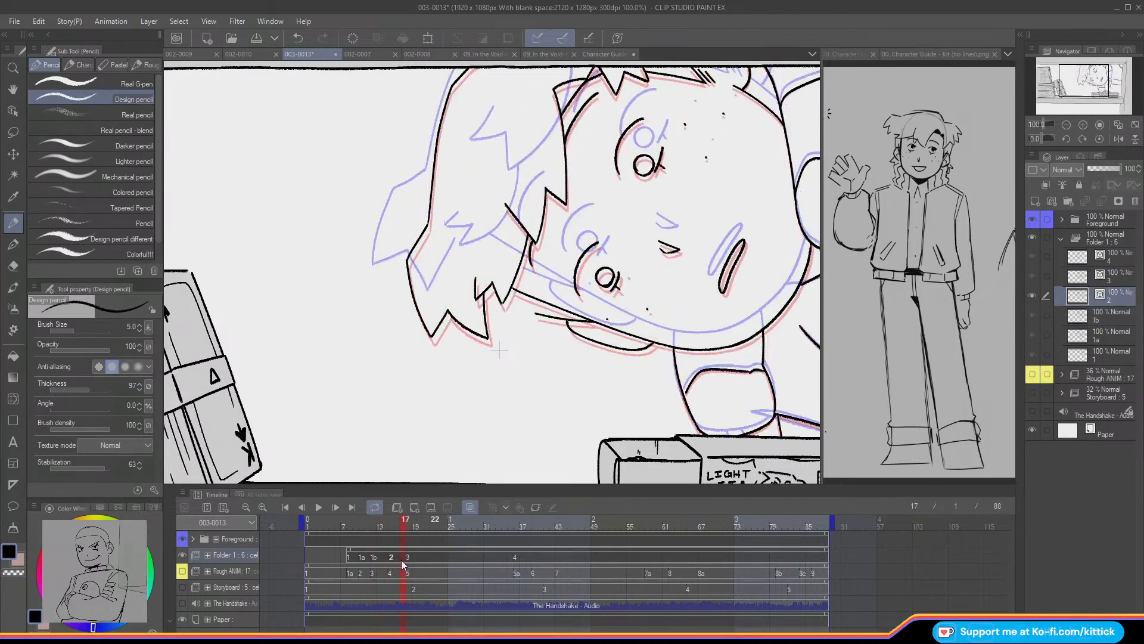
key(Right)
key(Left)
key(Right)
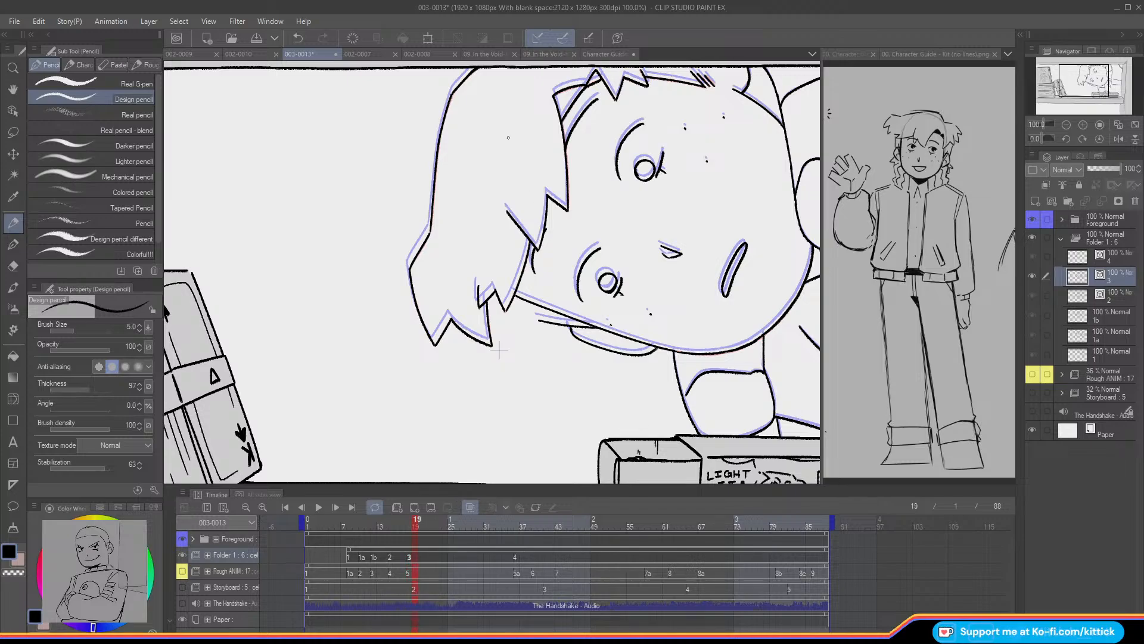
- Return to cel 4 at frame 36 and trace the two short curved strokes beneath the fringe
click(516, 556)
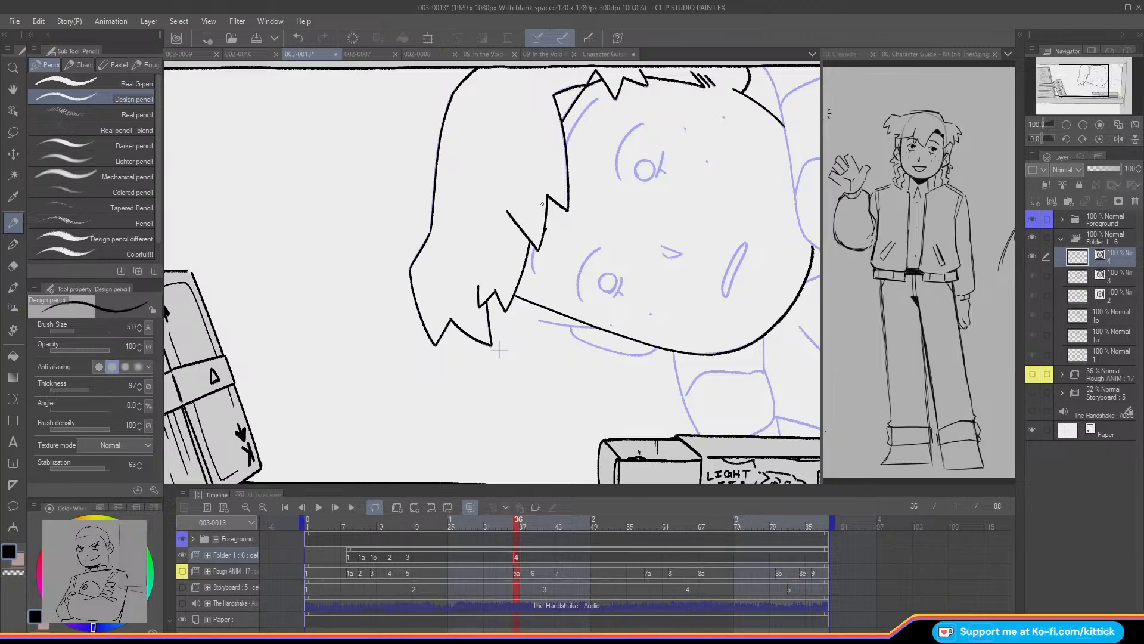
drag(536, 245, 532, 272)
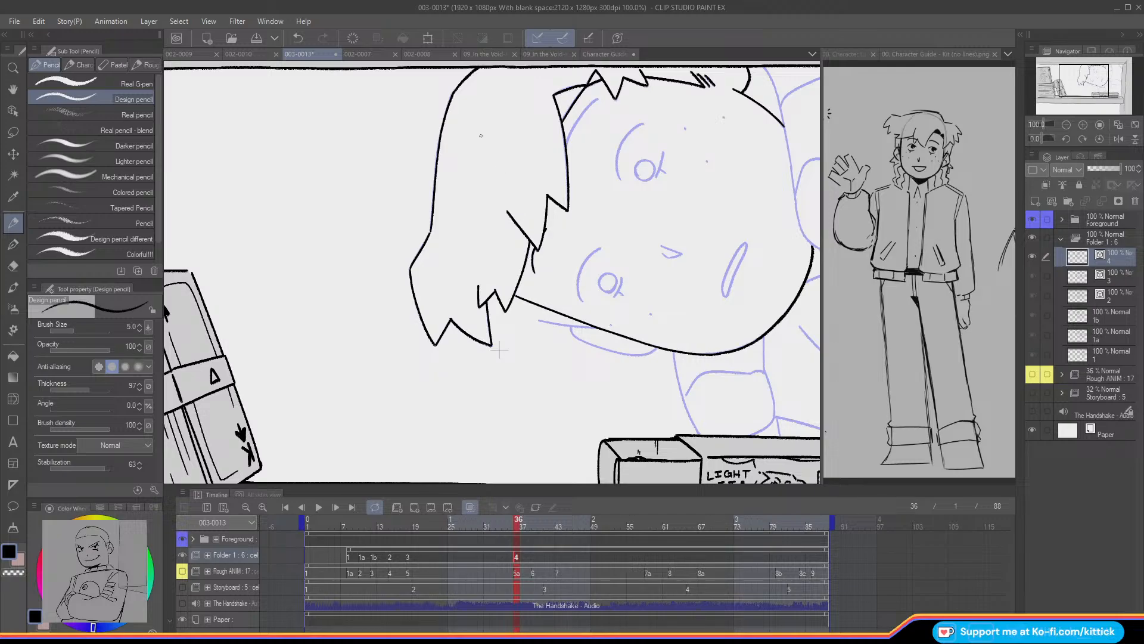
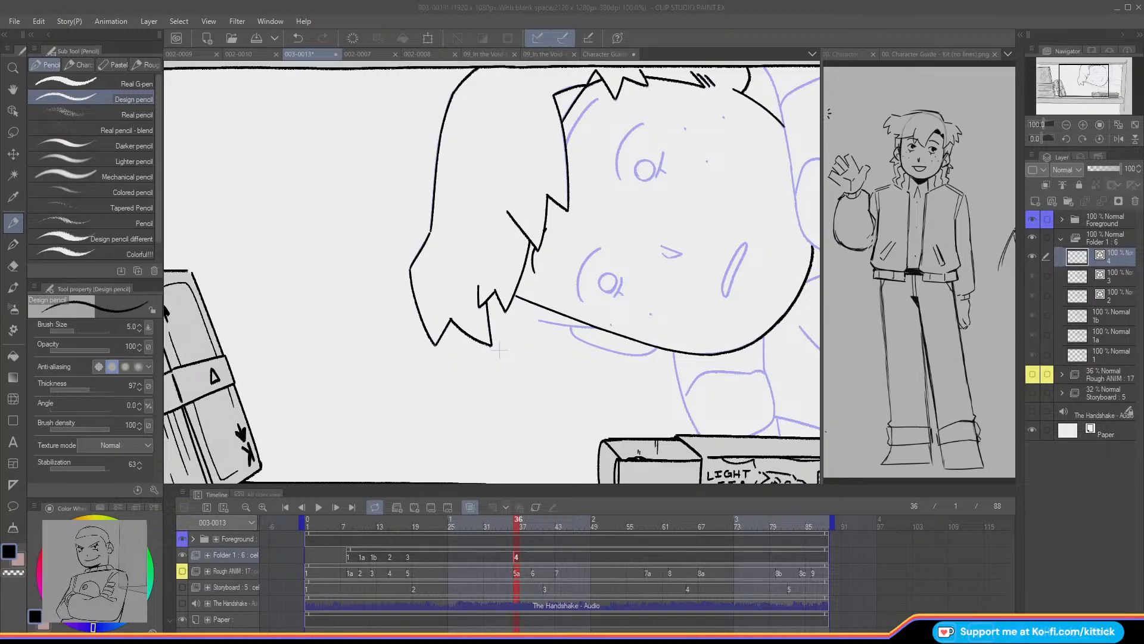
drag(500, 351, 492, 407)
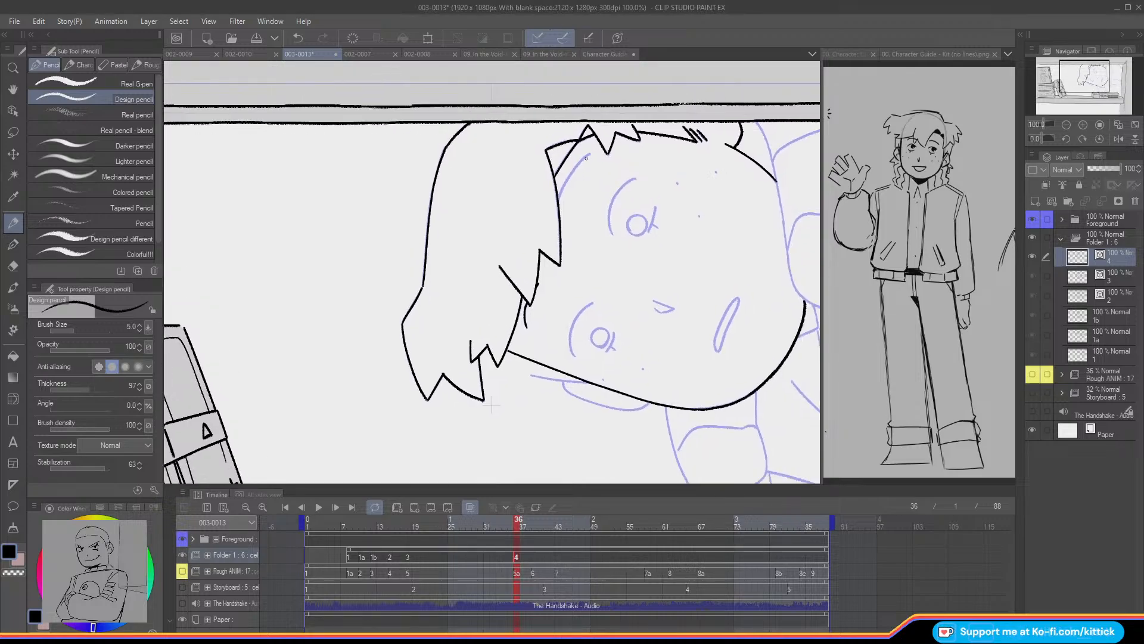
drag(590, 153, 563, 190)
key(ctrl+z)
drag(590, 153, 558, 199)
- Trace the ear outline and the short hair line above it on cel 4
click(1083, 139)
click(1083, 140)
click(1083, 139)
click(1083, 139)
click(1083, 139)
drag(1073, 92, 1083, 98)
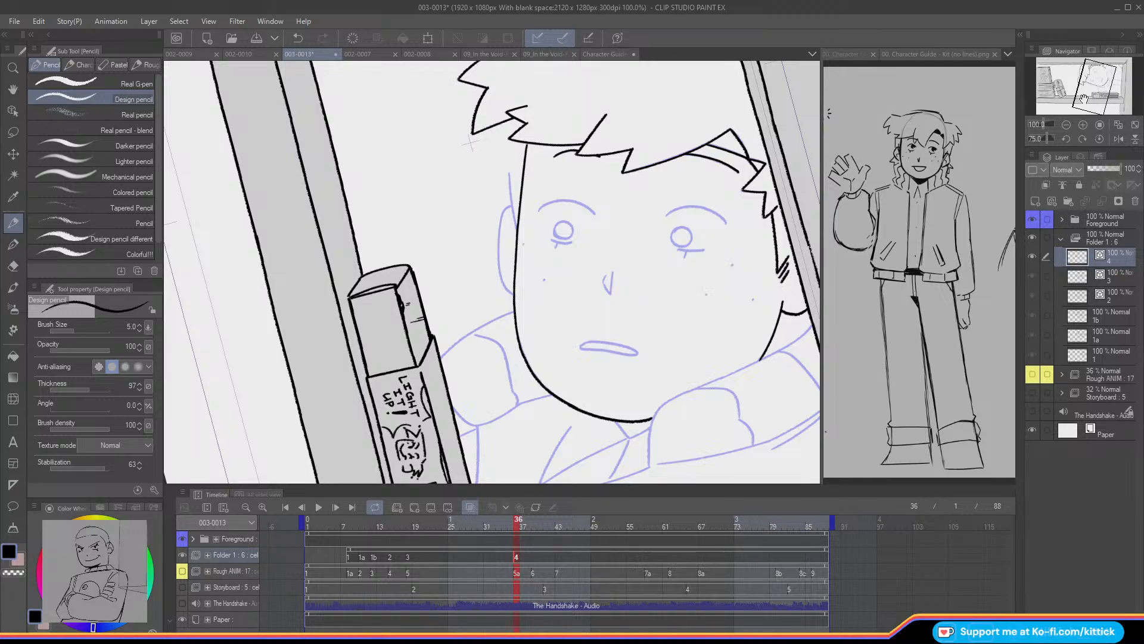
mouse_move(508, 174)
mouse_down()
mouse_move(517, 227)
mouse_move(502, 216)
mouse_move(498, 269)
mouse_move(514, 296)
mouse_up()
key(ctrl+z)
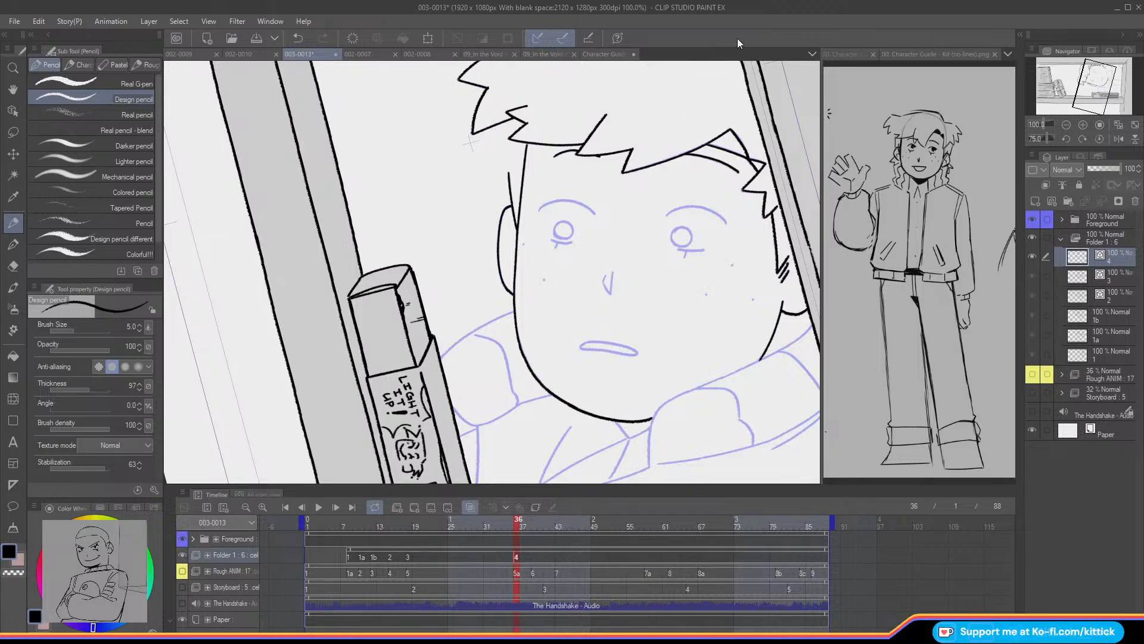
- Trace the arched brow lines, round irises and lower lash lines of both open eyes on cel 4
mouse_move(725, 222)
mouse_down()
mouse_move(686, 207)
mouse_move(721, 217)
mouse_move(665, 215)
mouse_up()
key(ctrl+z)
mouse_move(594, 213)
mouse_down()
mouse_move(554, 201)
mouse_move(538, 211)
mouse_up()
drag(677, 250, 705, 251)
key(ctrl+z)
key(ctrl+z)
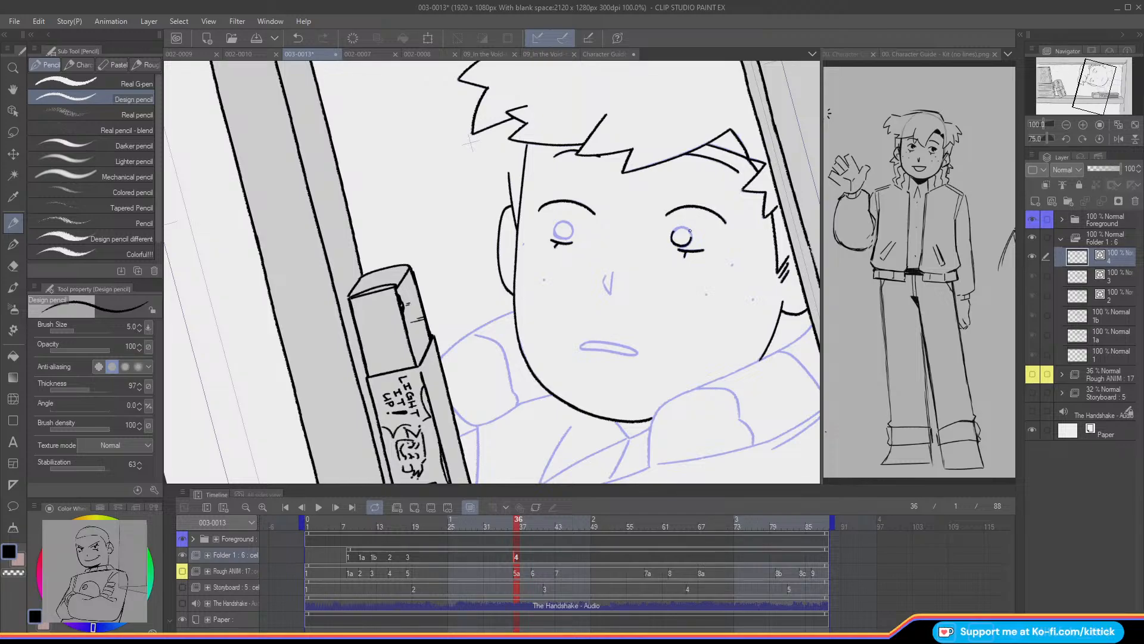
drag(677, 228, 672, 235)
mouse_move(558, 227)
mouse_down()
mouse_move(555, 238)
mouse_move(573, 231)
mouse_move(556, 235)
mouse_up()
key(ctrl+z)
key(ctrl+z)
key(ctrl+z)
- Trace the nose, the freckles and the thin closed mouth outline on cel 4
click(1066, 138)
drag(608, 240, 610, 260)
key(ctrl+z)
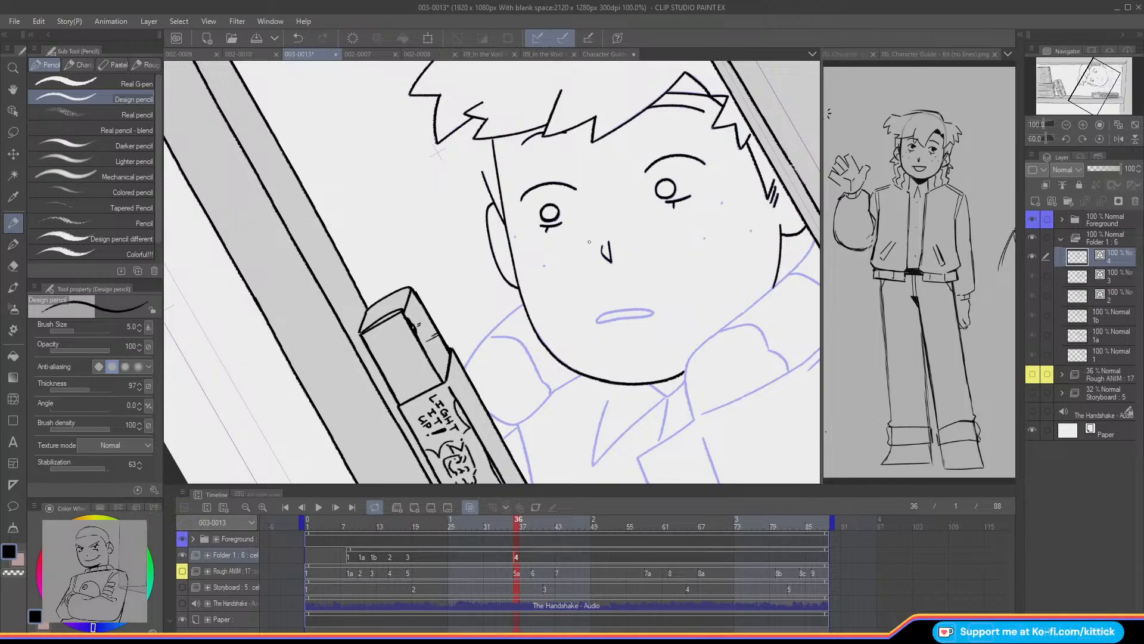
click(1083, 124)
drag(1083, 86, 1089, 75)
click(585, 179)
click(628, 222)
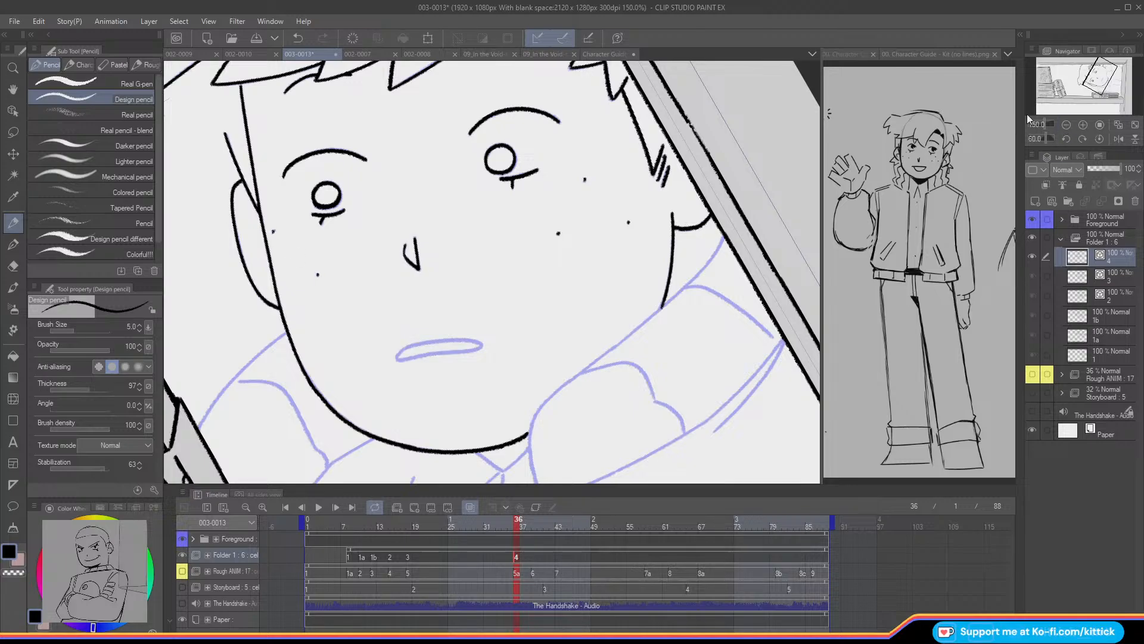
mouse_move(397, 357)
mouse_down()
mouse_move(481, 344)
mouse_move(422, 342)
mouse_move(397, 357)
mouse_up()
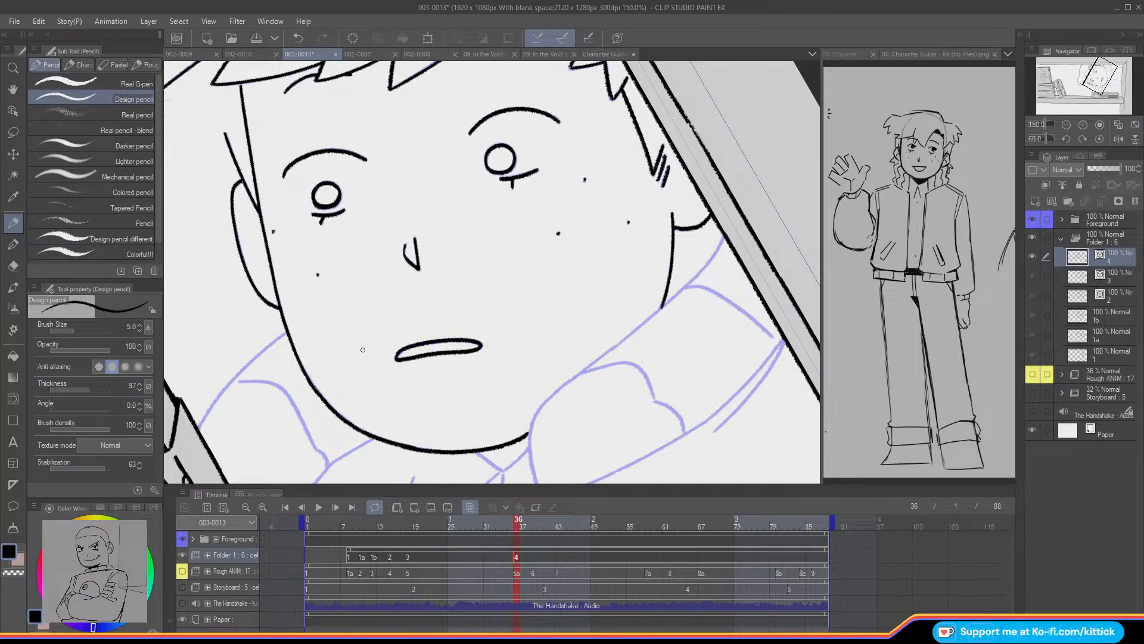
- Check the whole cel 4 drawing without the blue onion skin and flip between neighbouring frames
click(1100, 125)
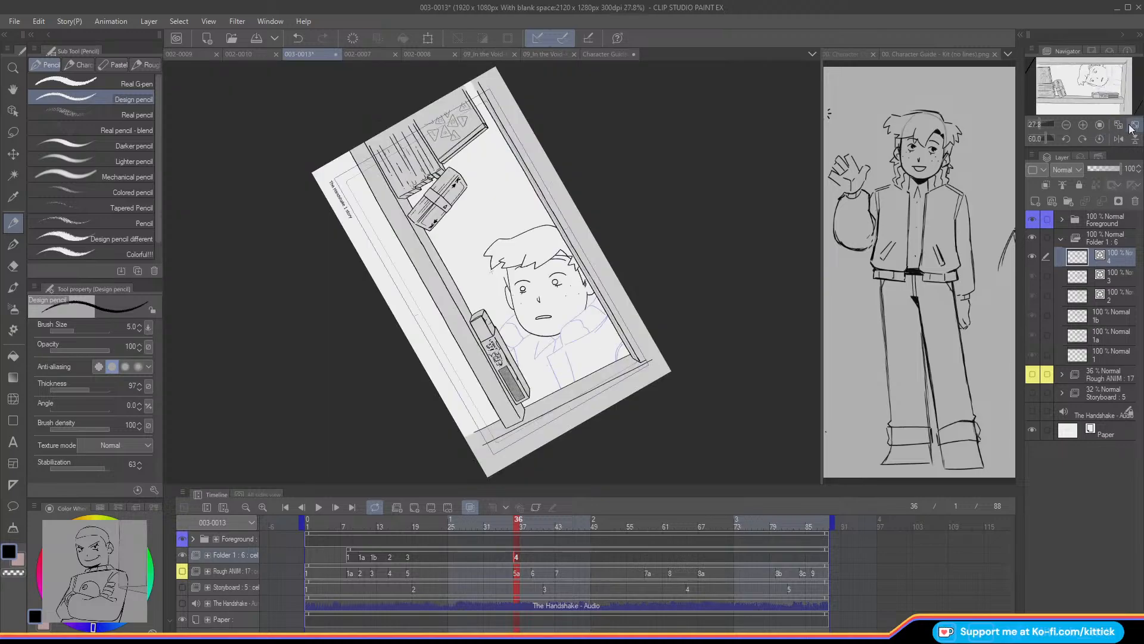
click(1101, 140)
key(o)
key(Left)
key(Right)
key(Left)
key(Right)
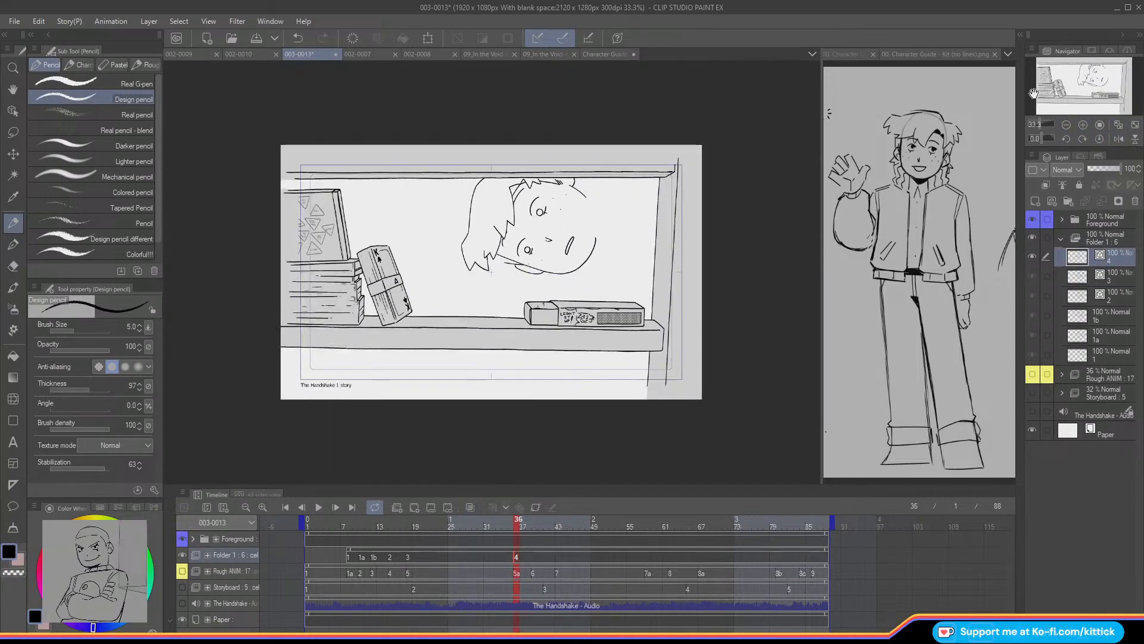
- Erase the traced eyes and the arched lines above them from cel 4
click(1087, 124)
click(1086, 125)
drag(1072, 79, 1091, 67)
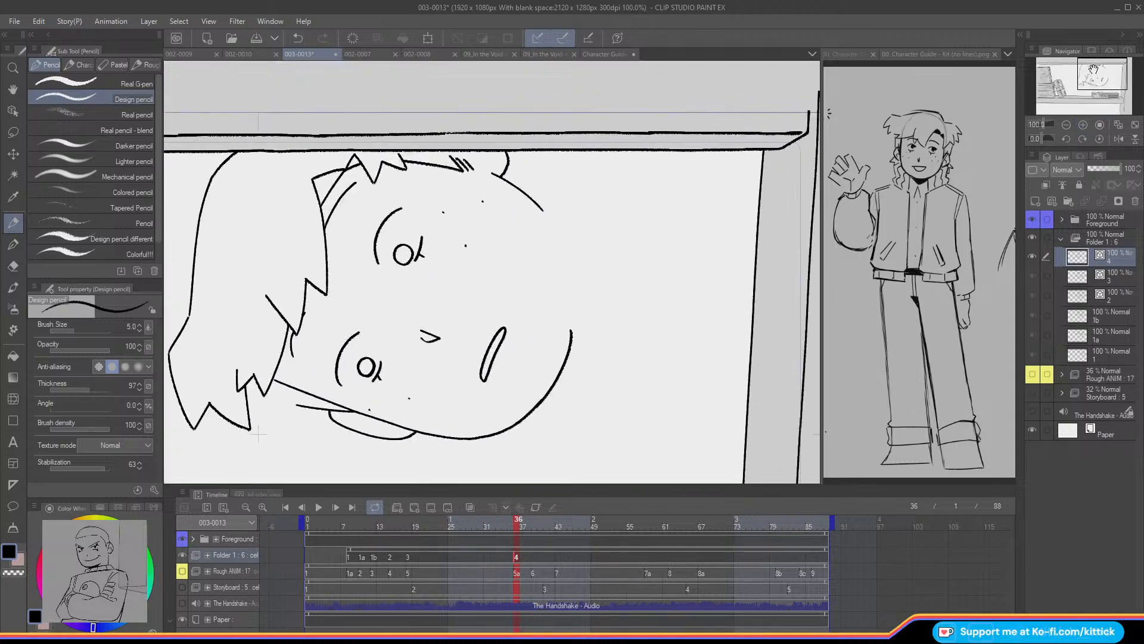
click(8, 270)
mouse_move(398, 268)
mouse_down()
mouse_move(421, 225)
mouse_move(416, 259)
mouse_move(399, 276)
mouse_move(390, 208)
mouse_move(393, 283)
mouse_move(353, 326)
mouse_move(371, 383)
mouse_move(383, 357)
mouse_move(372, 338)
mouse_move(340, 372)
mouse_up()
click(9, 223)
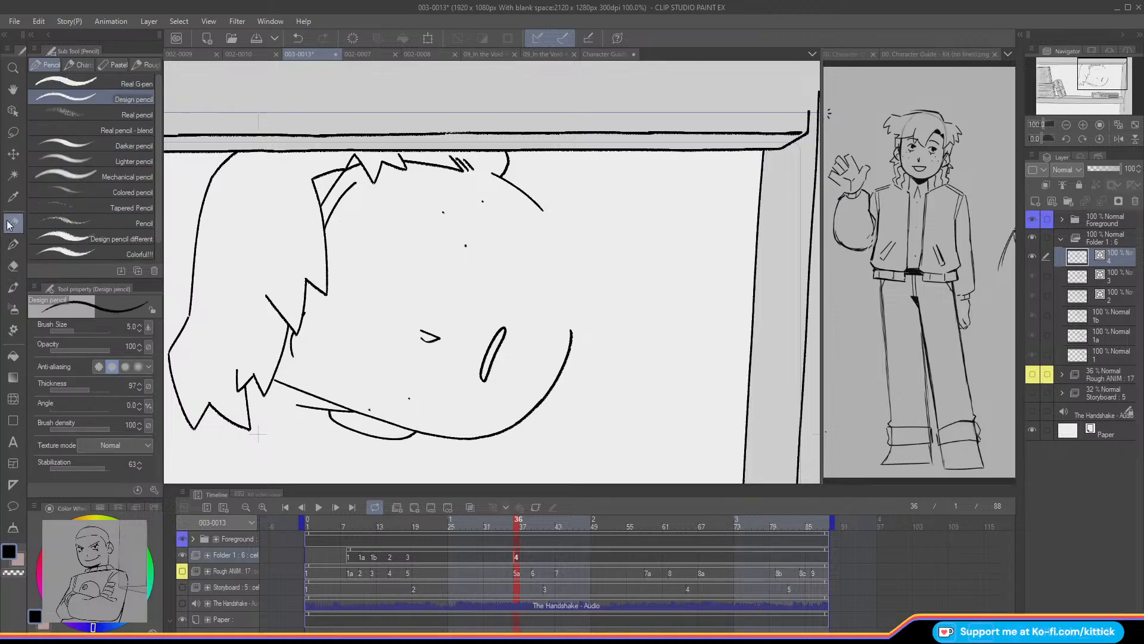
- With the onion skin shown, trace the jacket collar's outer outline beside the jaw and the short curved line next to it
key(o)
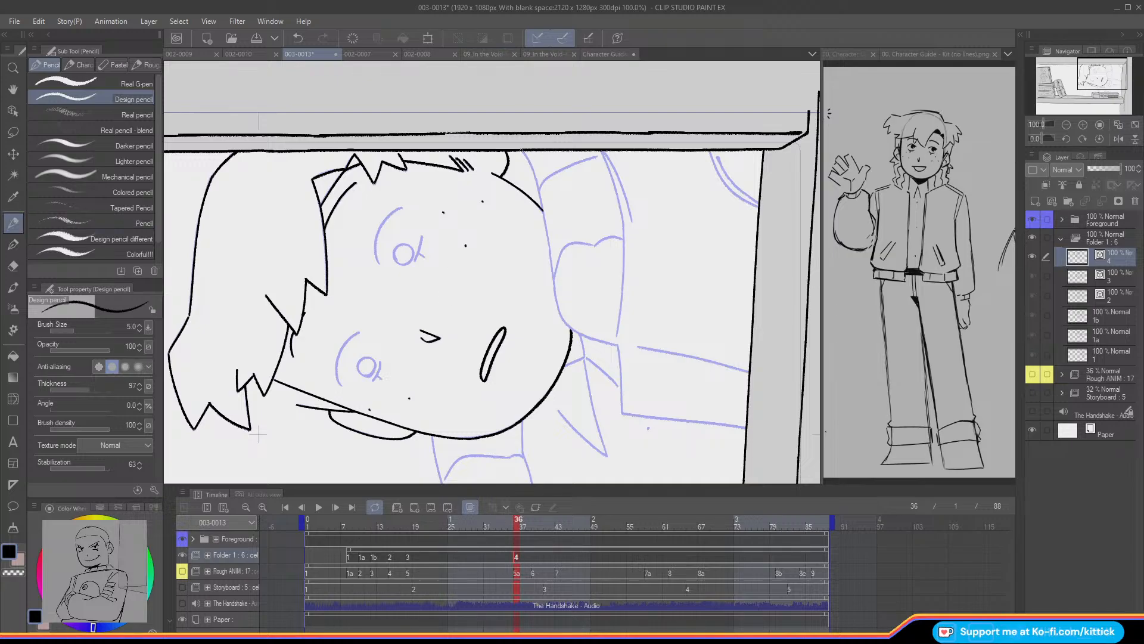
key(ctrl+z)
drag(539, 190, 551, 262)
key(ctrl+z)
mouse_move(543, 216)
mouse_down()
mouse_move(558, 305)
mouse_move(503, 292)
mouse_move(499, 254)
mouse_move(515, 333)
mouse_move(501, 314)
mouse_move(538, 353)
mouse_move(596, 370)
mouse_up()
key(ctrl+z)
click(1082, 125)
key(ctrl+z)
key(ctrl+z)
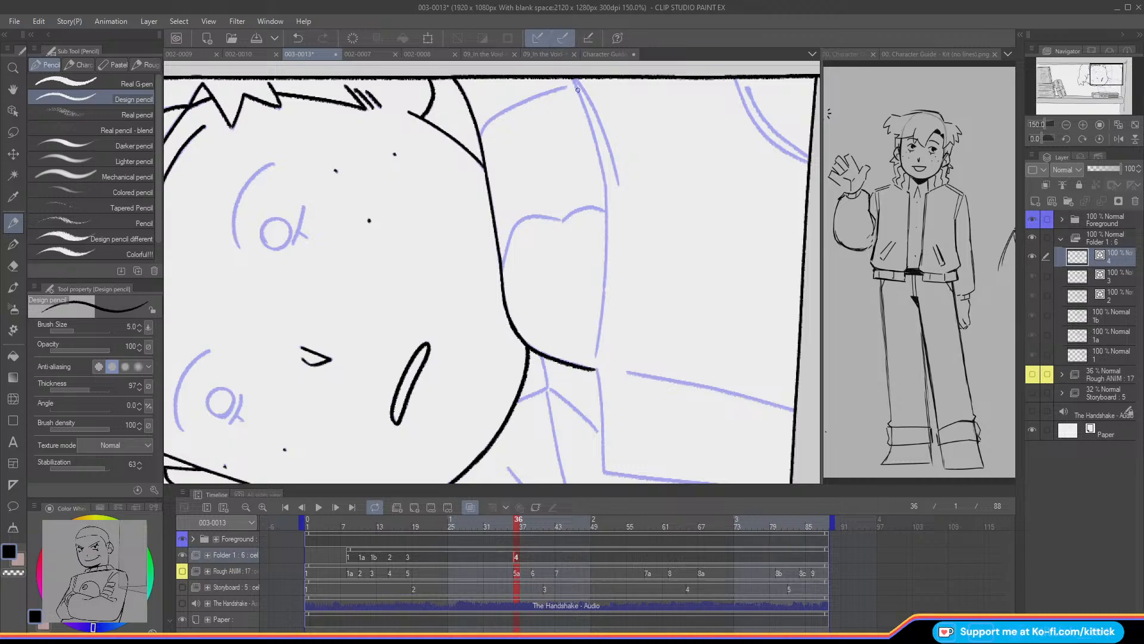
mouse_move(571, 76)
mouse_down()
mouse_move(604, 183)
mouse_move(595, 352)
mouse_up()
key(ctrl+z)
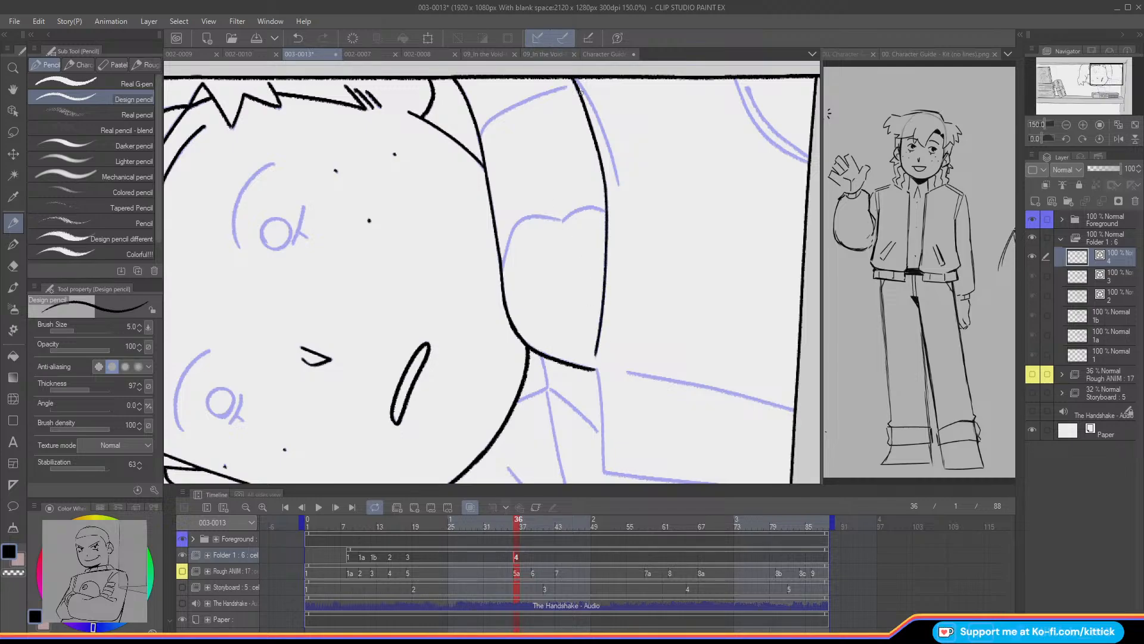
mouse_move(570, 77)
mouse_down()
mouse_move(606, 134)
mouse_move(585, 91)
mouse_move(619, 185)
mouse_up()
key(ctrl+z)
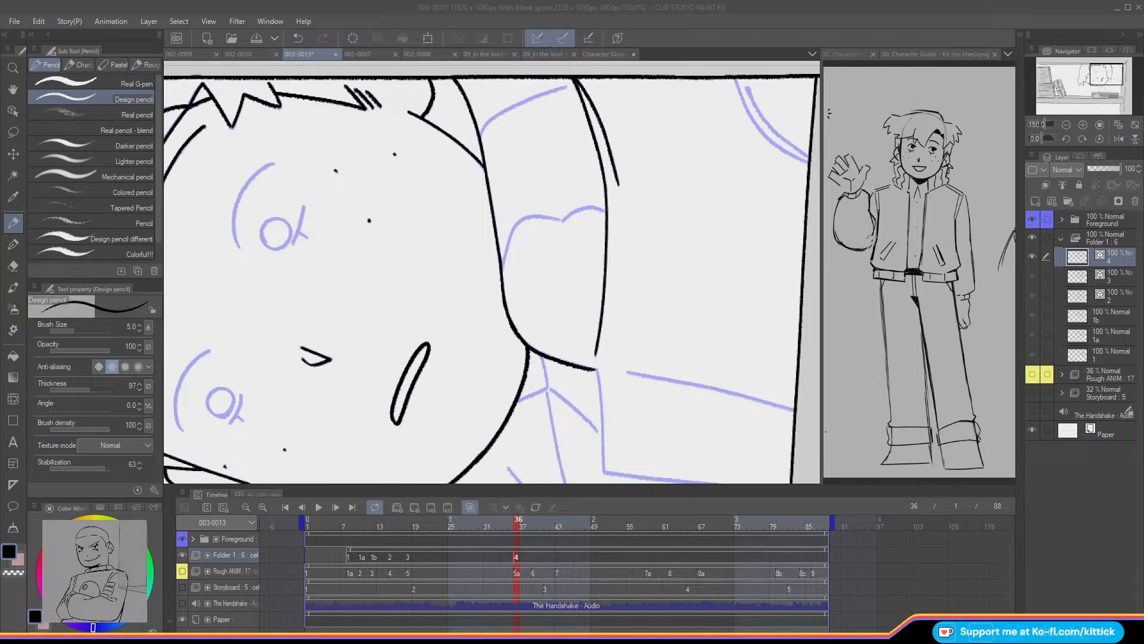
click(1066, 138)
click(1066, 138)
click(1067, 138)
click(1067, 139)
click(1067, 138)
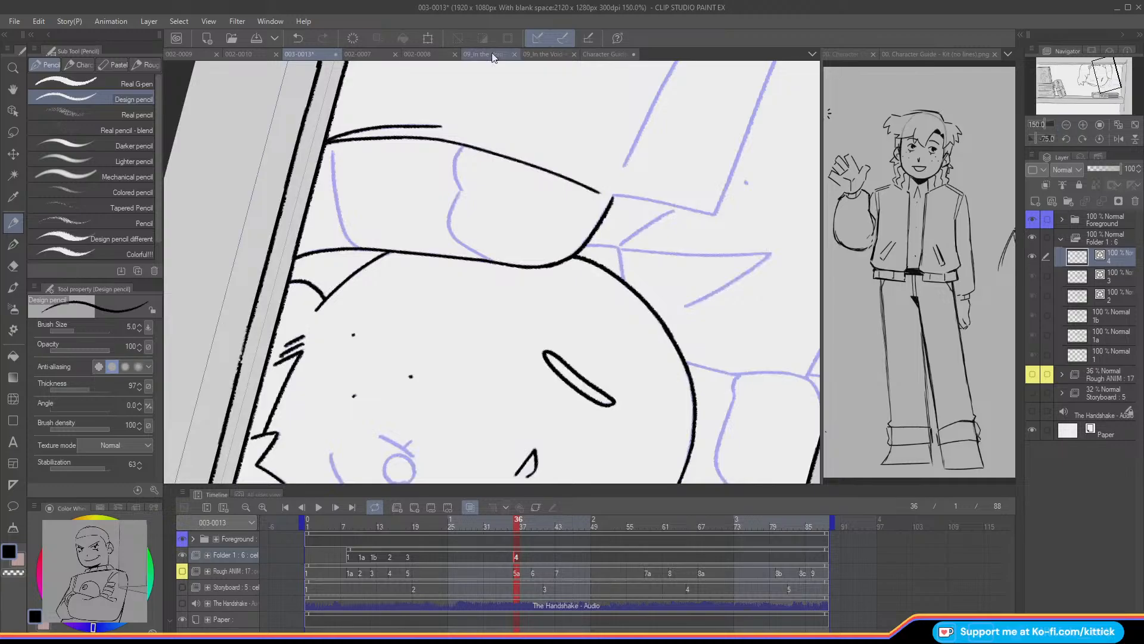
drag(458, 180, 460, 190)
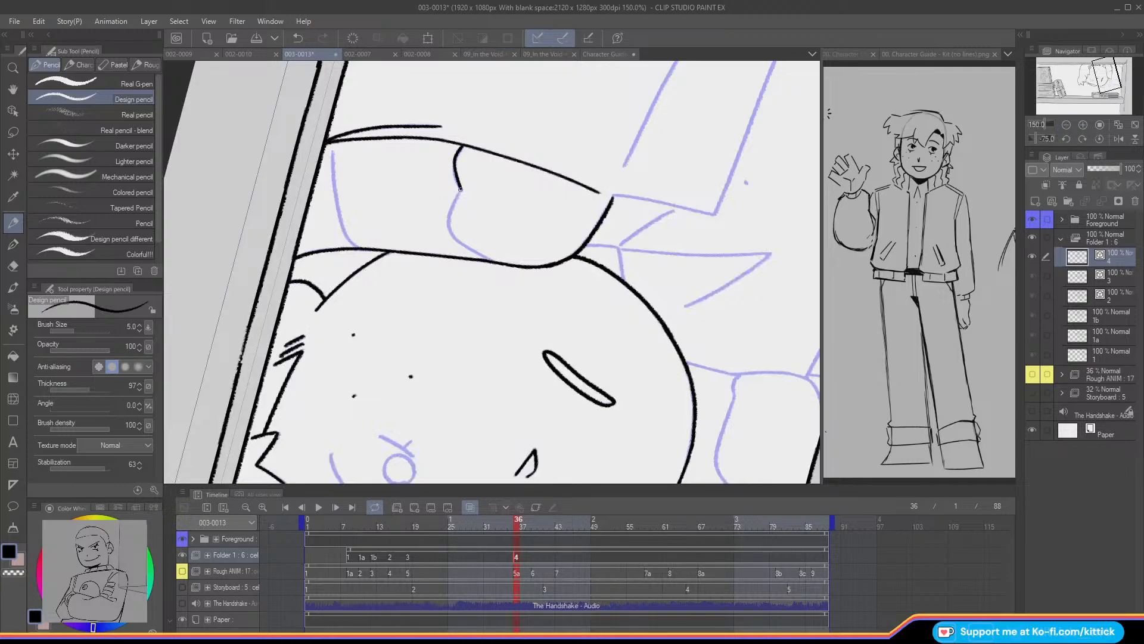
click(1094, 140)
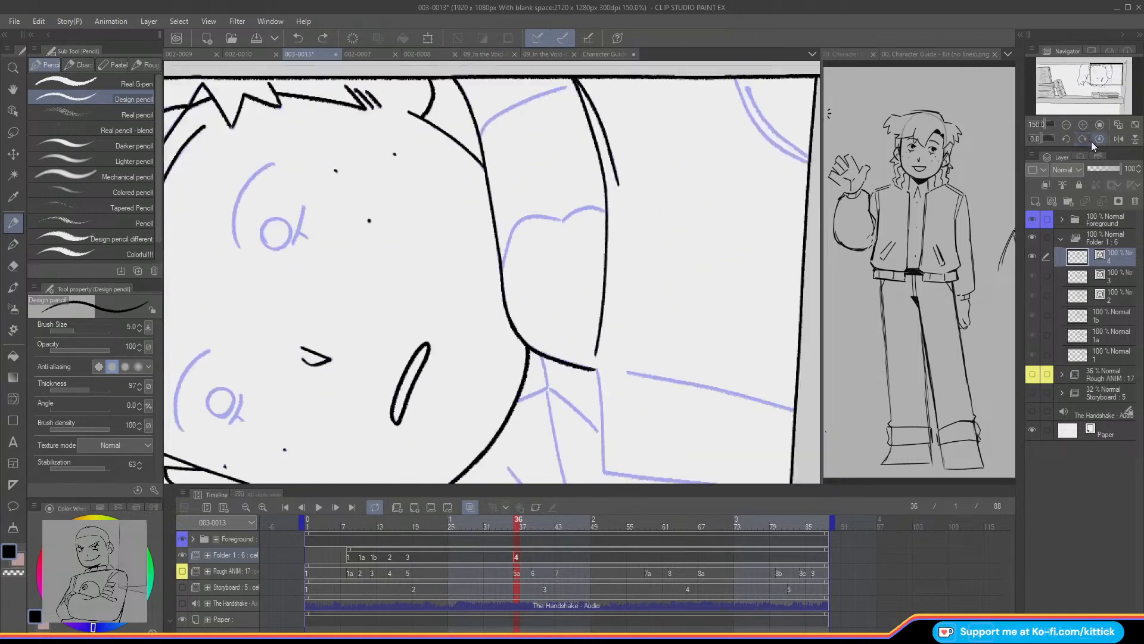
- Trace the scalloped inner fold and the short seam line inside the jacket collar on cel 4
click(1083, 139)
click(1084, 139)
click(1083, 139)
click(1083, 139)
click(1084, 138)
click(1083, 139)
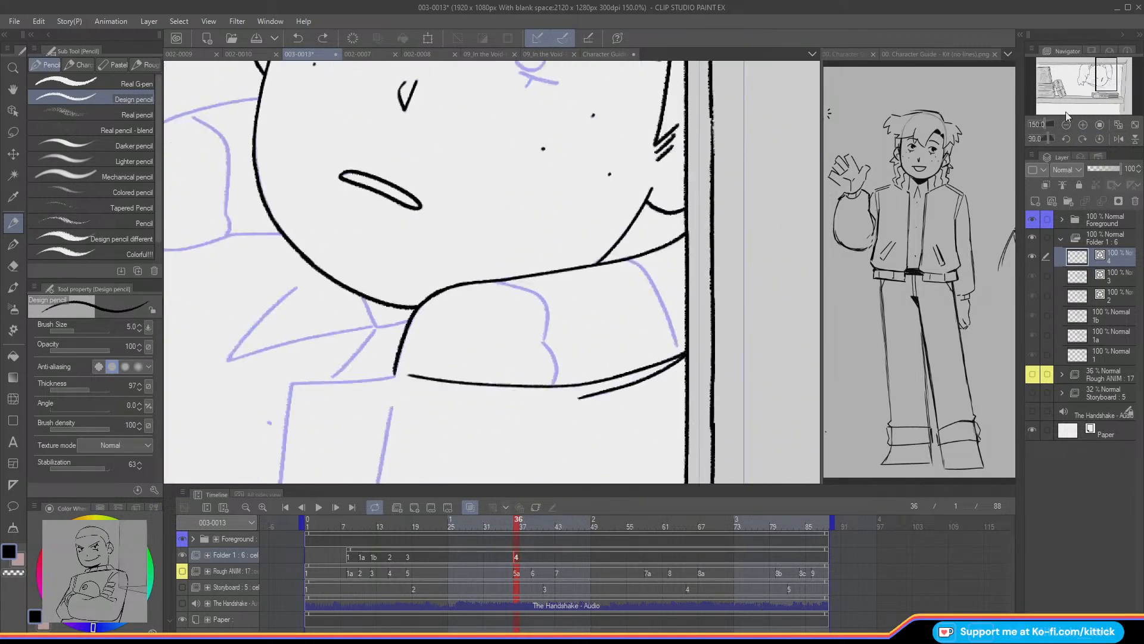
mouse_move(494, 282)
mouse_down()
mouse_move(543, 301)
mouse_move(525, 289)
mouse_move(545, 303)
mouse_move(552, 353)
mouse_up()
key(ctrl+z)
drag(627, 258, 678, 349)
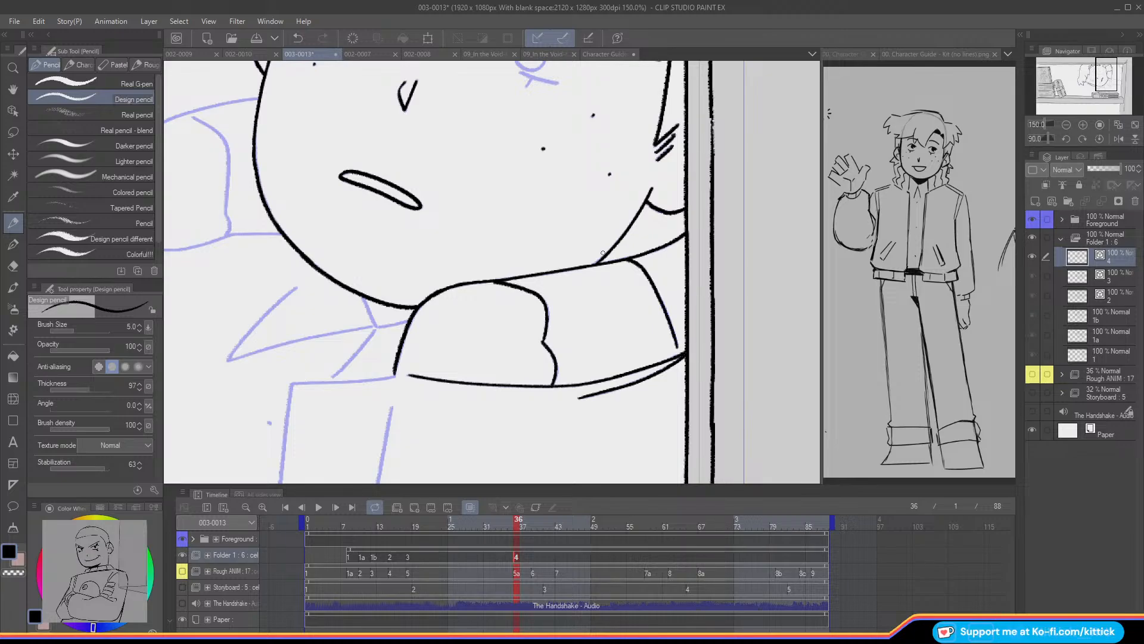
click(1098, 139)
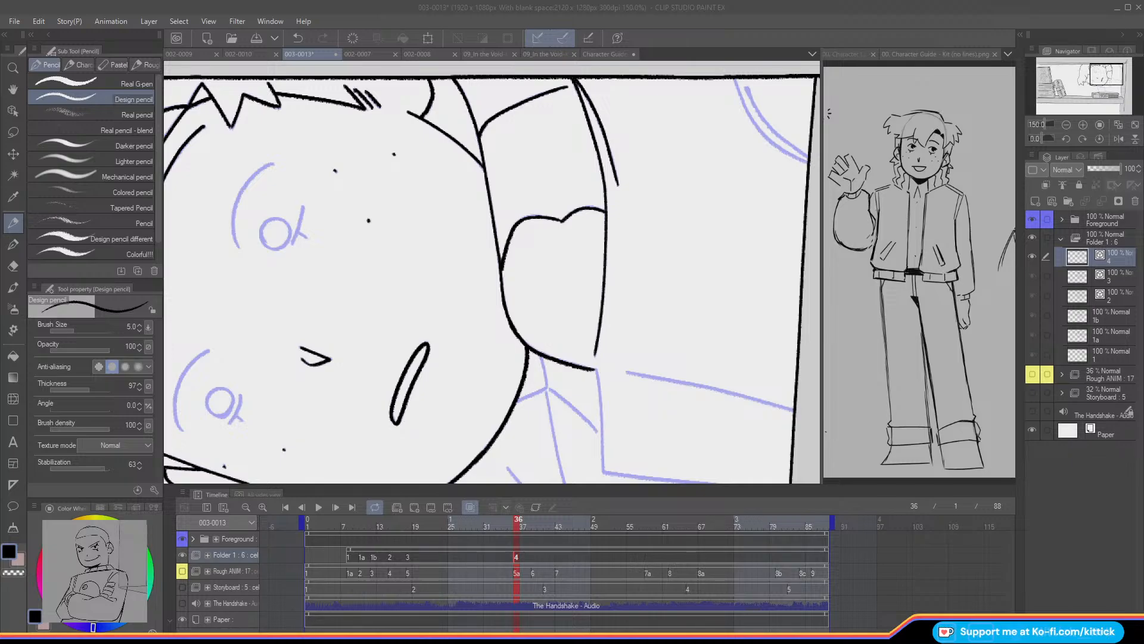
- Trace the jacket's front edge lines and the small neckline strokes beneath the chin on cel 4
drag(1097, 71, 1099, 77)
mouse_move(525, 241)
mouse_down()
mouse_move(531, 341)
mouse_move(718, 361)
mouse_up()
key(ctrl+z)
drag(555, 242, 723, 279)
drag(1103, 70, 1095, 70)
mouse_move(658, 222)
mouse_down()
mouse_move(667, 255)
mouse_move(635, 270)
mouse_move(671, 259)
mouse_move(715, 299)
mouse_up()
key(ctrl+z)
mouse_move(665, 259)
mouse_down()
mouse_move(683, 337)
mouse_move(671, 299)
mouse_move(675, 324)
mouse_up()
key(ctrl+z)
key(ctrl+z)
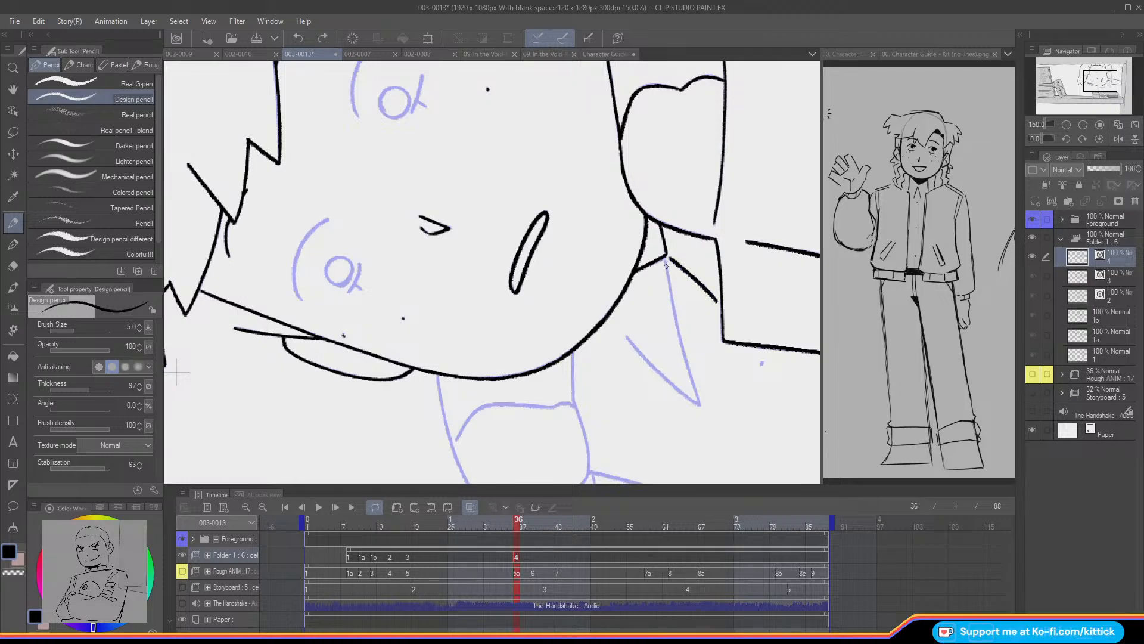
- Trace the two long edges of the pointed shirt collar flap below the chin
drag(665, 263, 699, 403)
key(ctrl+z)
key(ctrl+z)
drag(679, 334, 692, 379)
key(ctrl+z)
drag(679, 331, 699, 404)
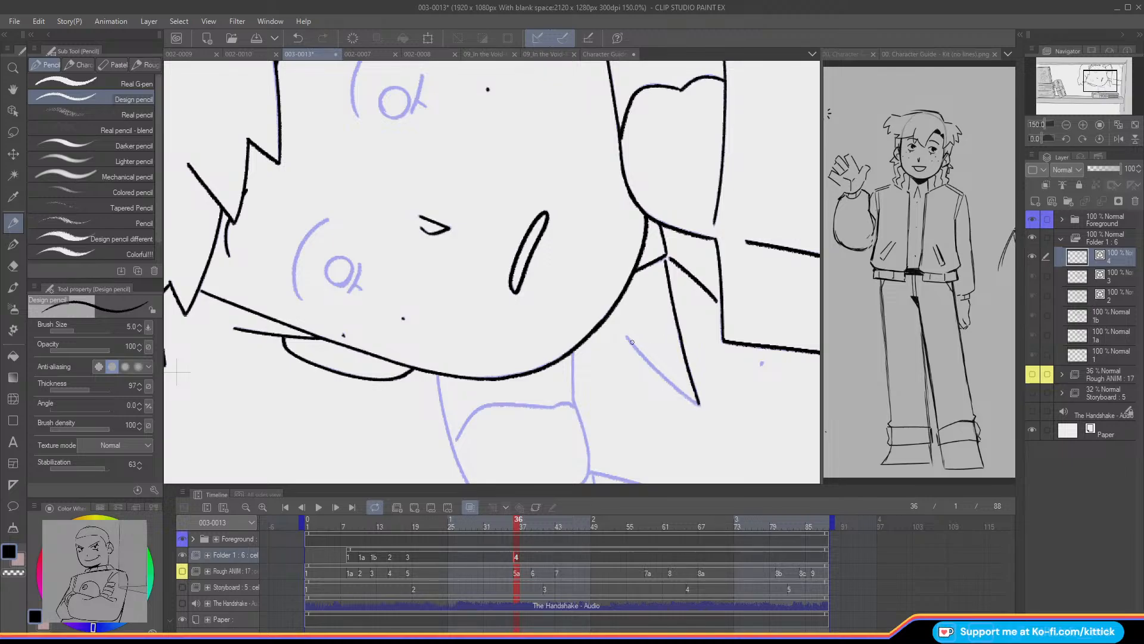
drag(639, 353, 681, 397)
key(ctrl+z)
drag(626, 335, 683, 395)
key(ctrl+z)
drag(627, 337, 681, 396)
- Trace the outline of the other jacket collar half between the jaw and the Light It Up box
mouse_move(1100, 83)
mouse_down()
mouse_move(1109, 90)
mouse_move(1096, 91)
mouse_up()
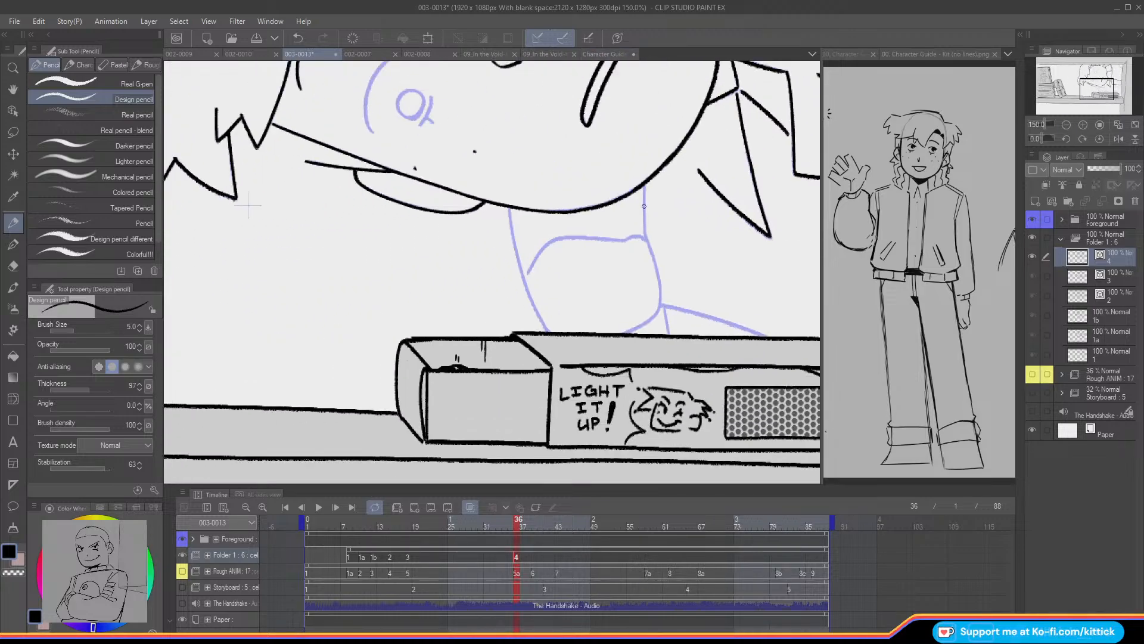
drag(644, 185, 658, 283)
key(ctrl+z)
mouse_move(646, 238)
mouse_down()
mouse_move(659, 311)
mouse_move(626, 331)
mouse_up()
key(ctrl+z)
mouse_move(509, 211)
mouse_down()
mouse_move(522, 280)
mouse_move(549, 332)
mouse_up()
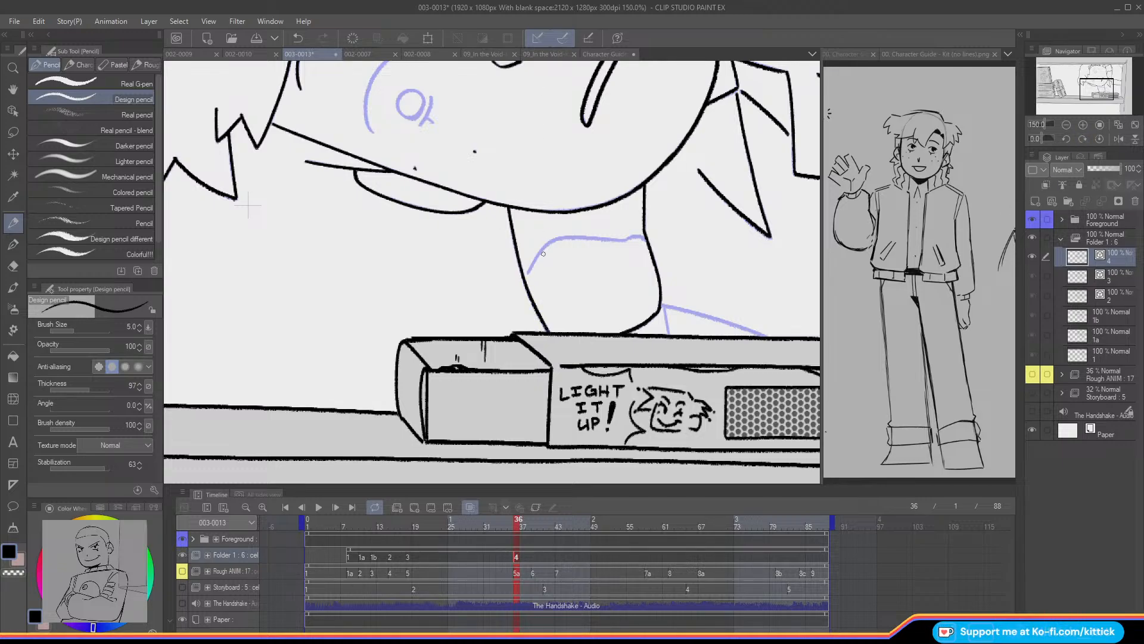
- Trace the curved inner fold of that collar half and the two shoulder lines beside it above the box
mouse_move(528, 273)
mouse_down()
mouse_move(553, 240)
mouse_move(645, 239)
mouse_up()
key(ctrl+z)
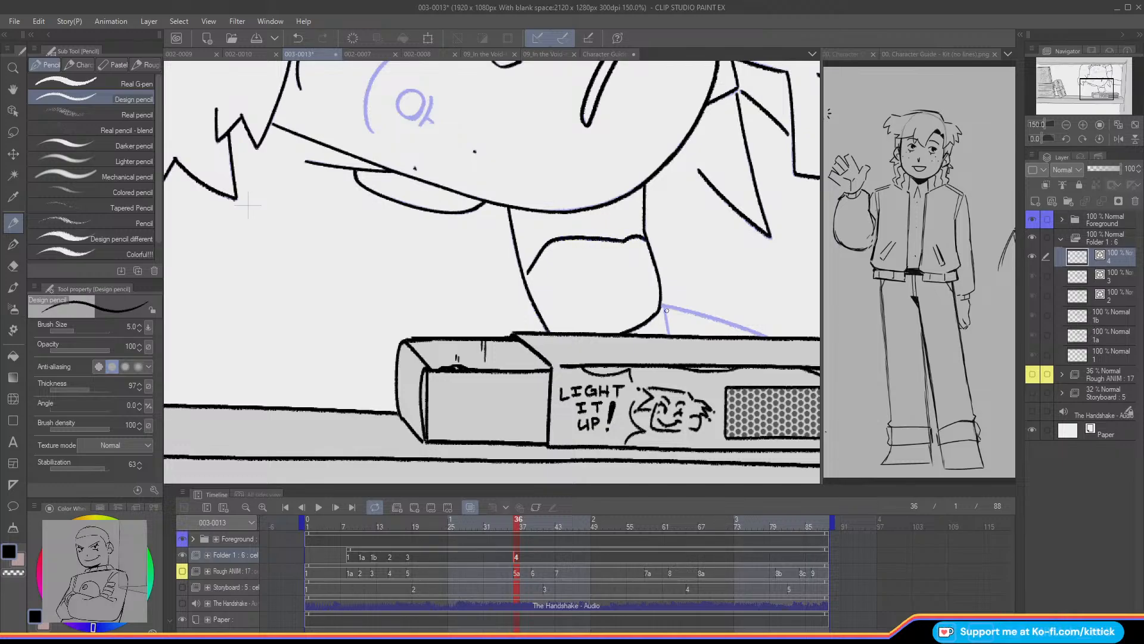
drag(662, 306, 770, 337)
drag(664, 309, 670, 337)
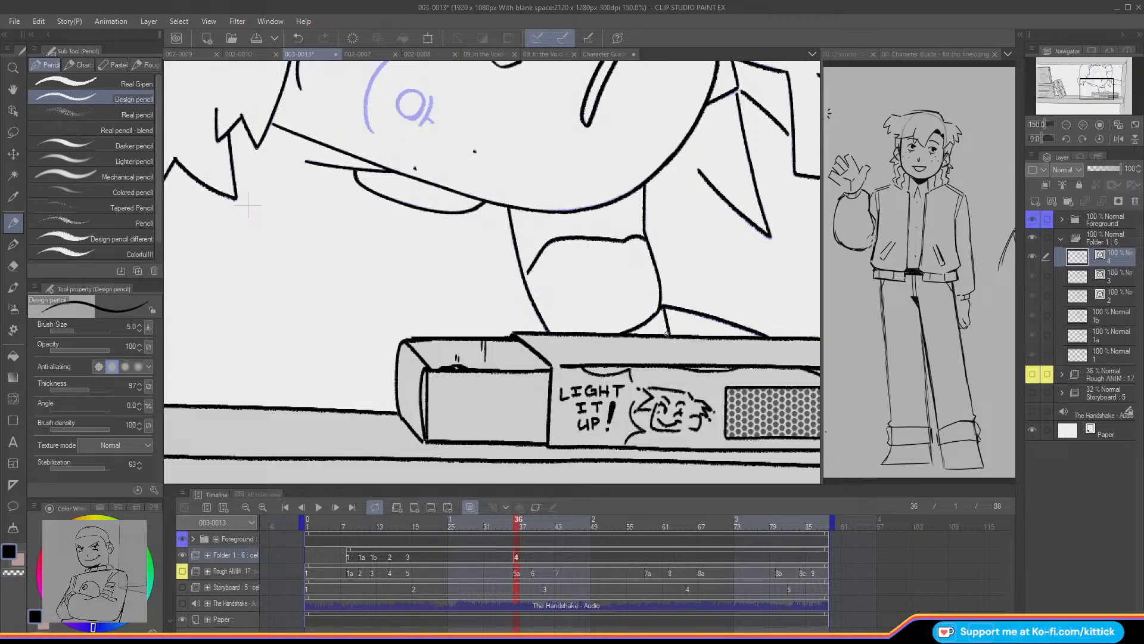
- Show the Rough ANIM folder together with the cel 4 line art
click(1066, 125)
drag(1078, 93, 1067, 83)
click(182, 558)
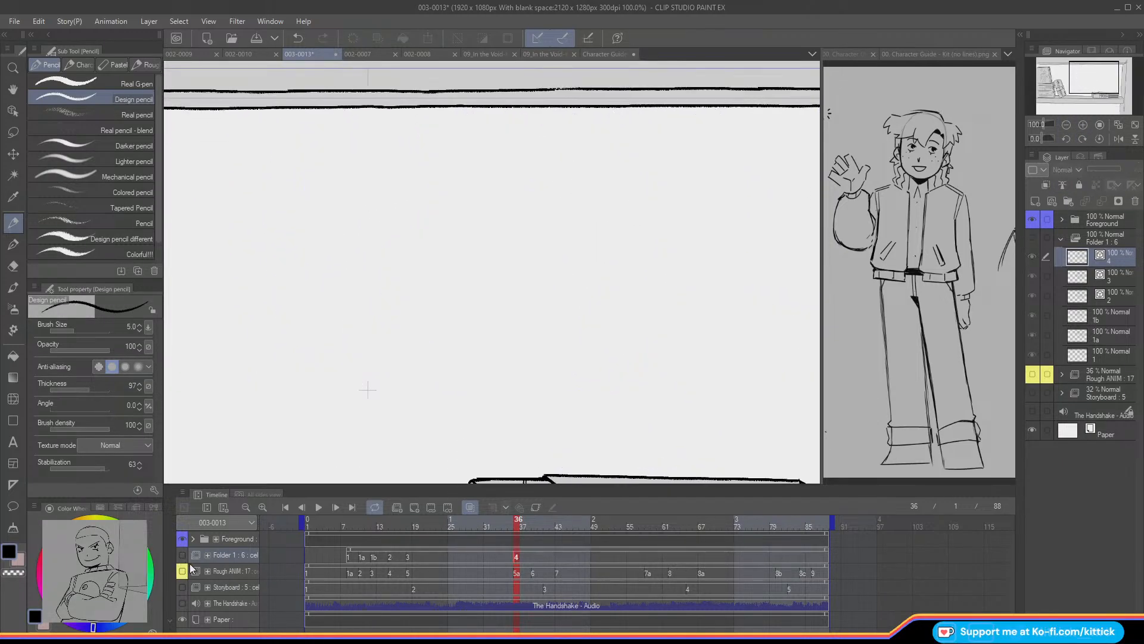
click(182, 555)
click(182, 571)
key(Left)
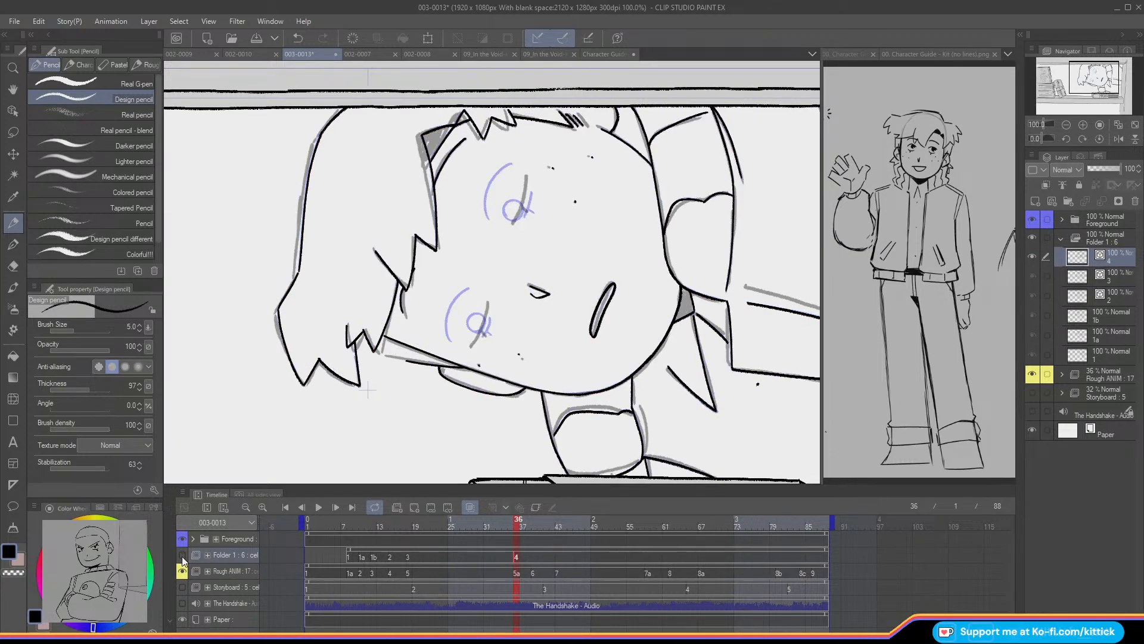
- Hide the line art folder, flip through the rough animation frames around frame 36, and show the line art again
click(182, 557)
key(Right)
key(Right)
key(Right)
key(Right)
key(Right)
key(Left)
key(Left)
key(Left)
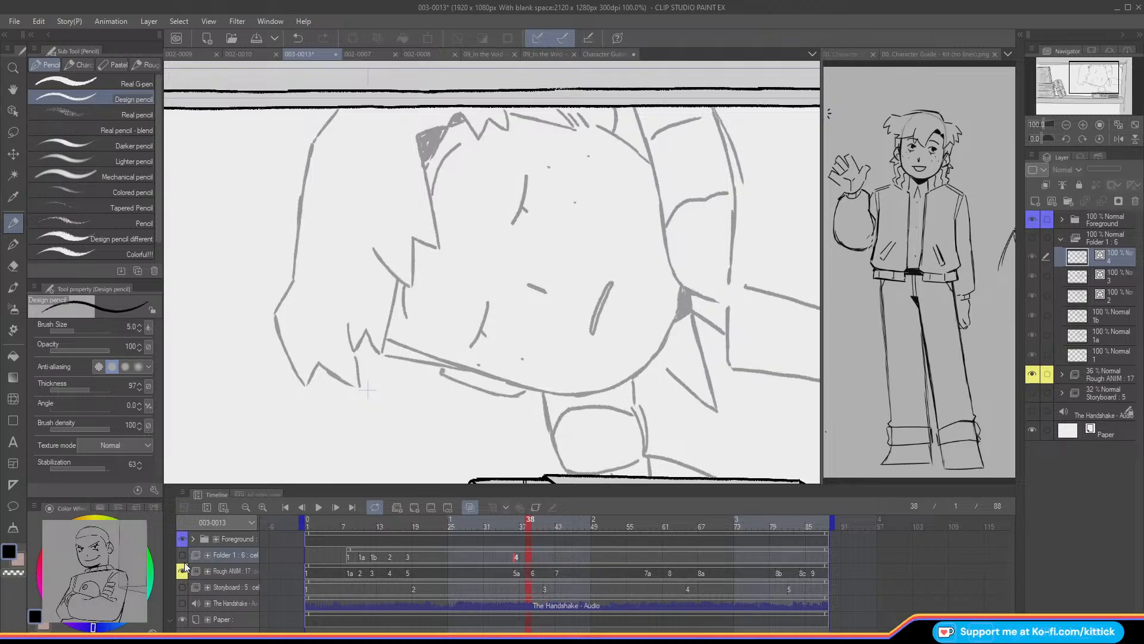
key(Left)
key(Left)
key(Right)
key(Left)
key(Right)
click(182, 556)
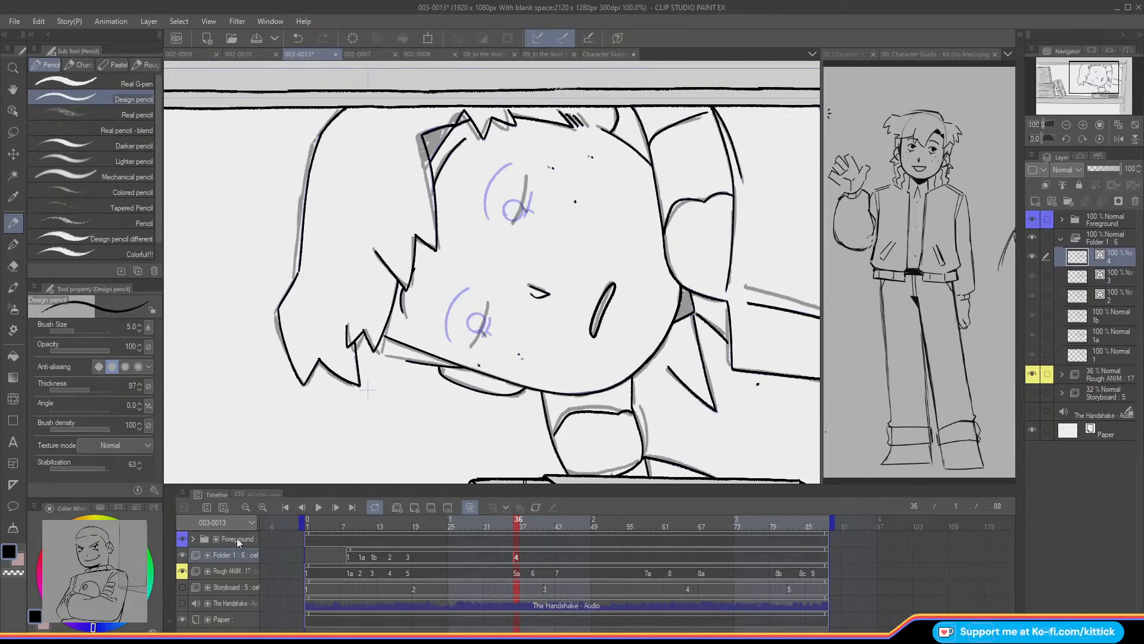
- Trace both closed eyelids with their short centre lash marks over the rough drawing on cel 4
click(1081, 140)
click(1081, 140)
click(1082, 139)
click(1080, 139)
click(1081, 139)
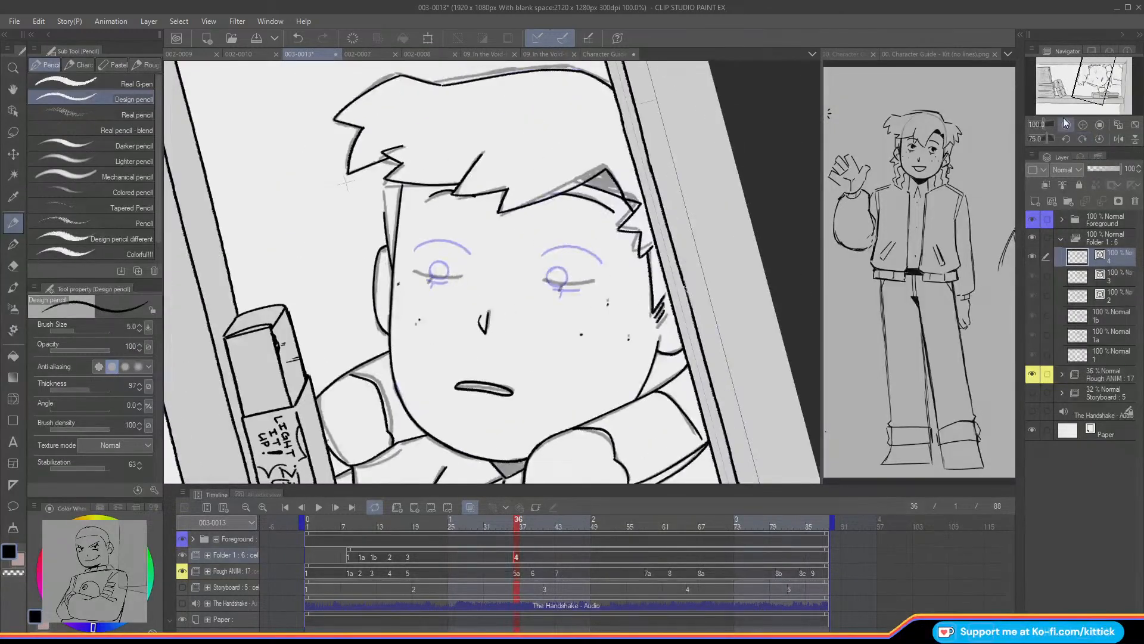
click(1082, 125)
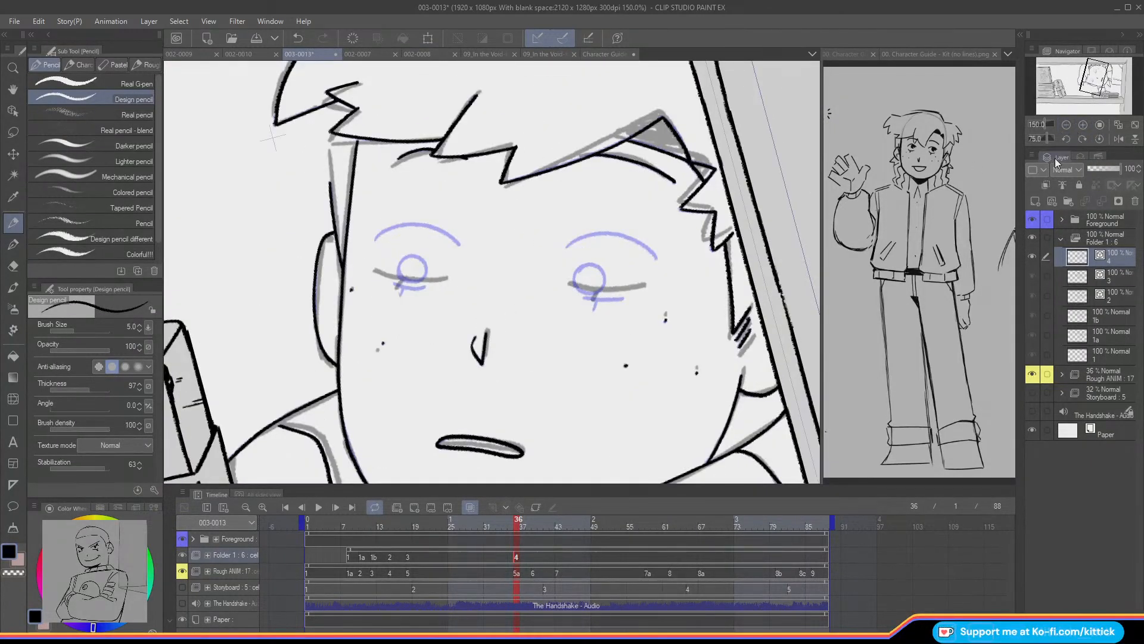
click(1067, 139)
drag(569, 262, 644, 243)
drag(381, 300, 452, 289)
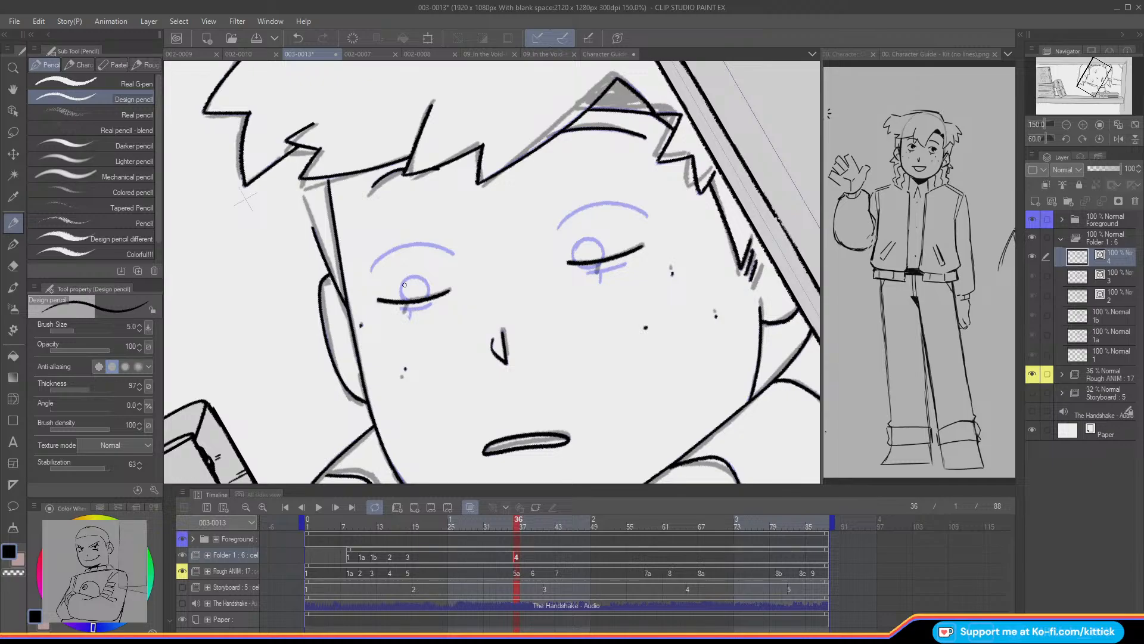
drag(597, 270, 597, 275)
click(18, 266)
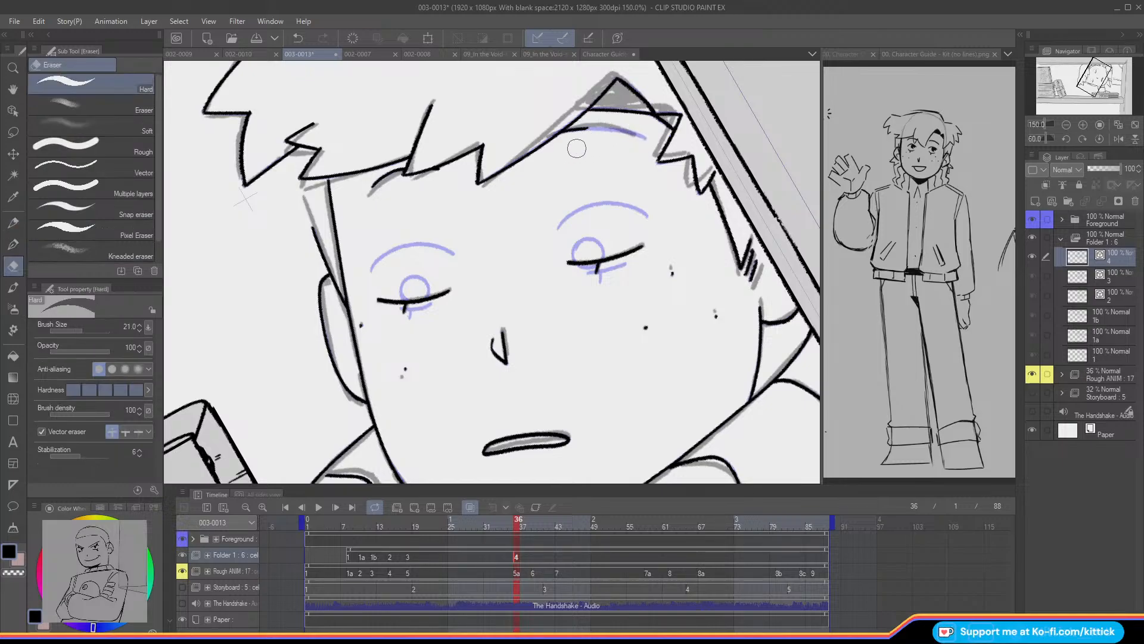
key(ctrl+z)
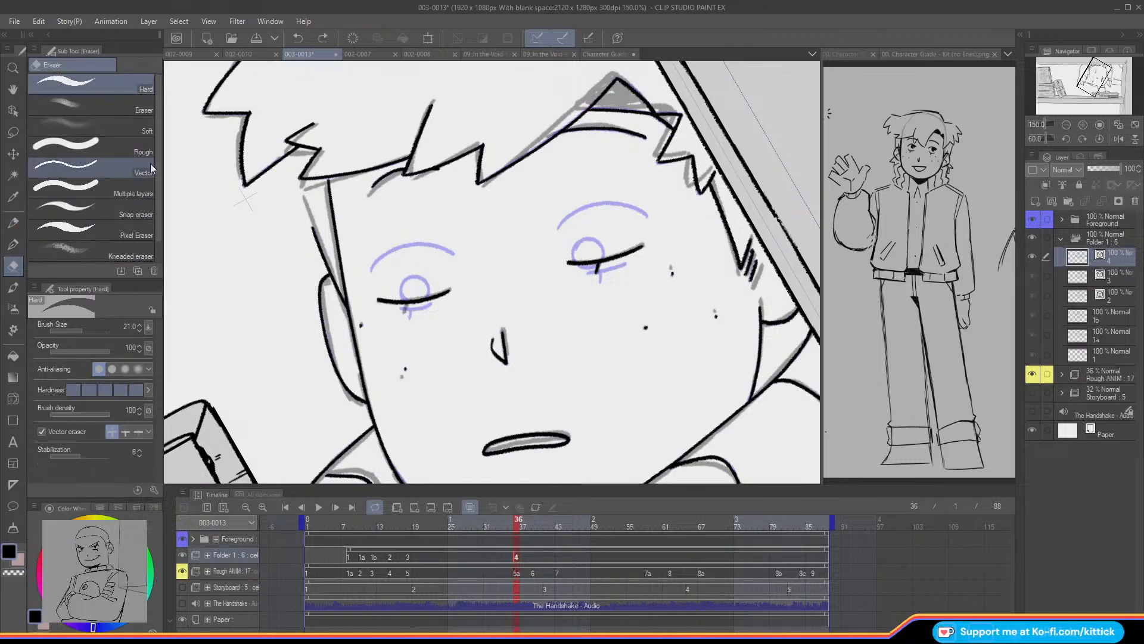
key(p)
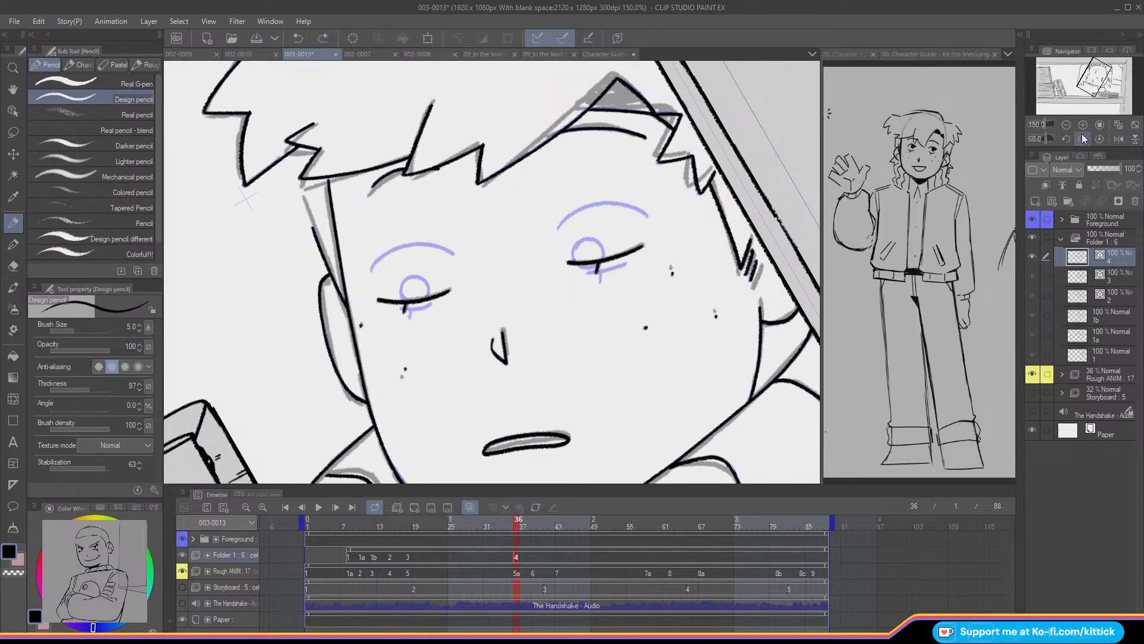
click(1099, 139)
click(1067, 126)
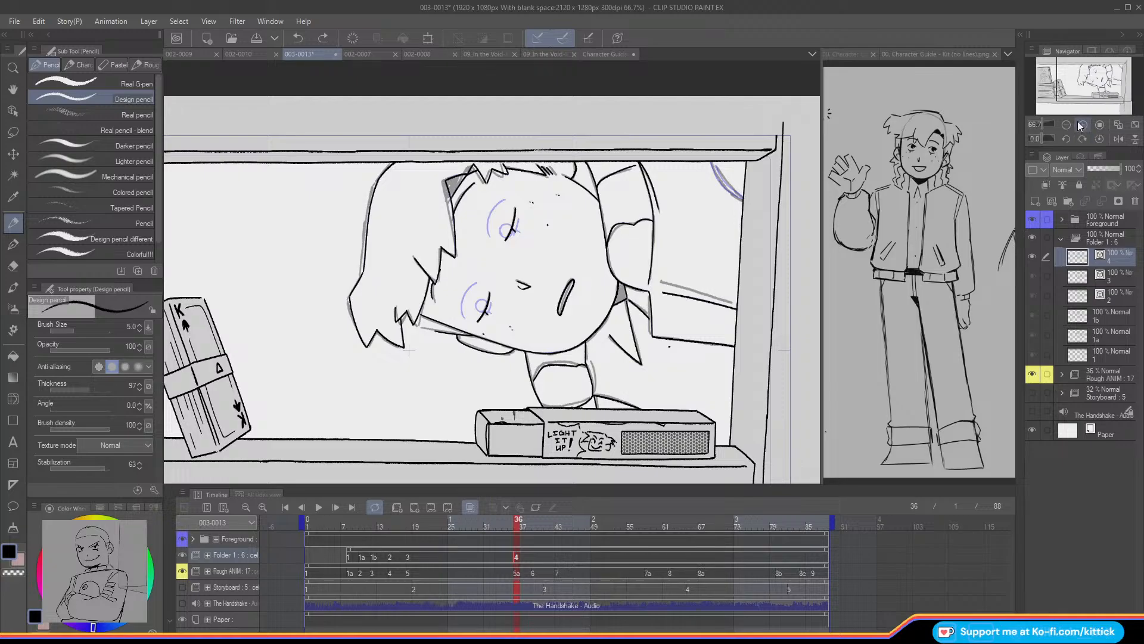
- Examine the cel 4 line art over the rough drawing, both as a whole shelf composition and close up on the face
click(1079, 123)
click(1066, 125)
drag(1067, 98, 1051, 100)
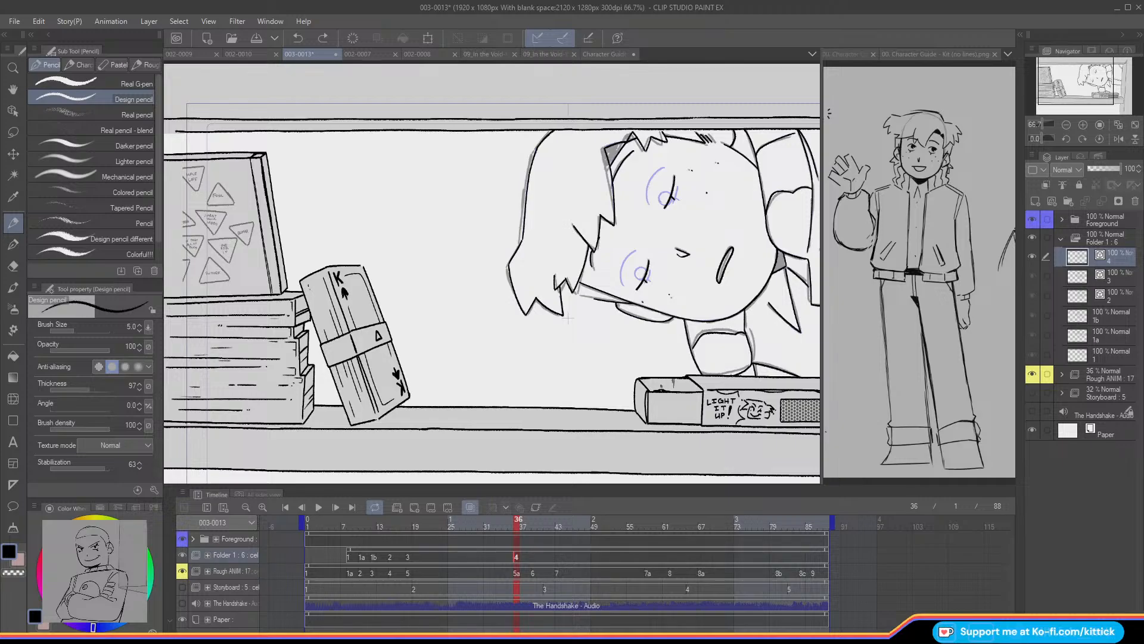
click(12, 226)
click(1066, 124)
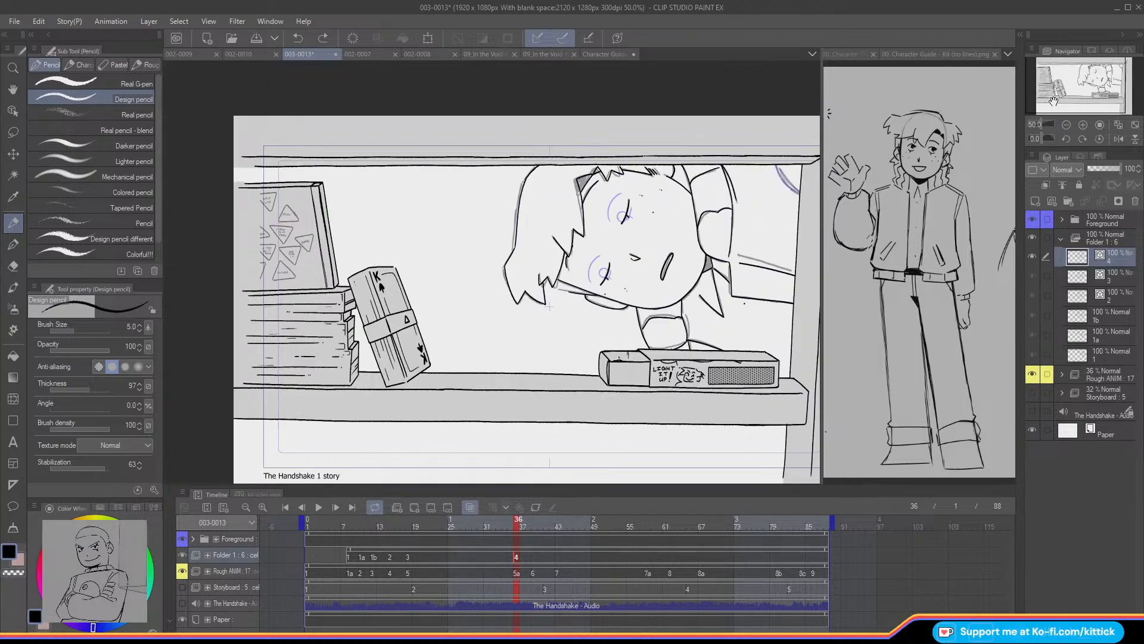
drag(1061, 92, 1057, 96)
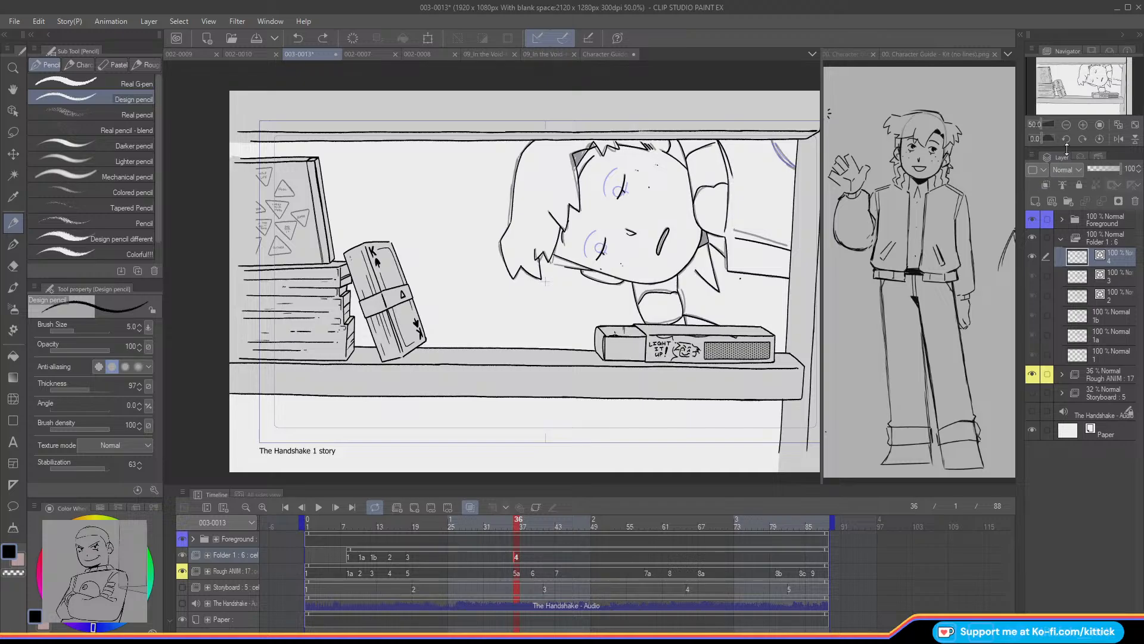
click(1083, 125)
click(1083, 125)
mouse_move(1087, 90)
mouse_down()
mouse_move(1107, 91)
mouse_move(1087, 77)
mouse_up()
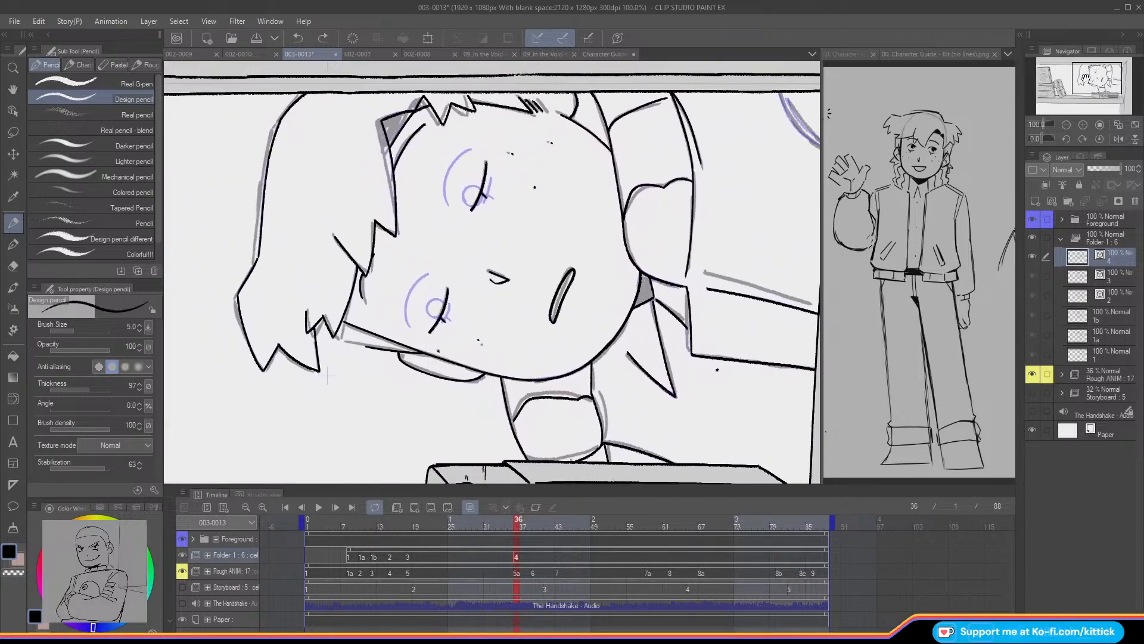
mouse_move(1083, 82)
mouse_down()
mouse_move(1083, 92)
mouse_move(1080, 81)
mouse_up()
click(1067, 125)
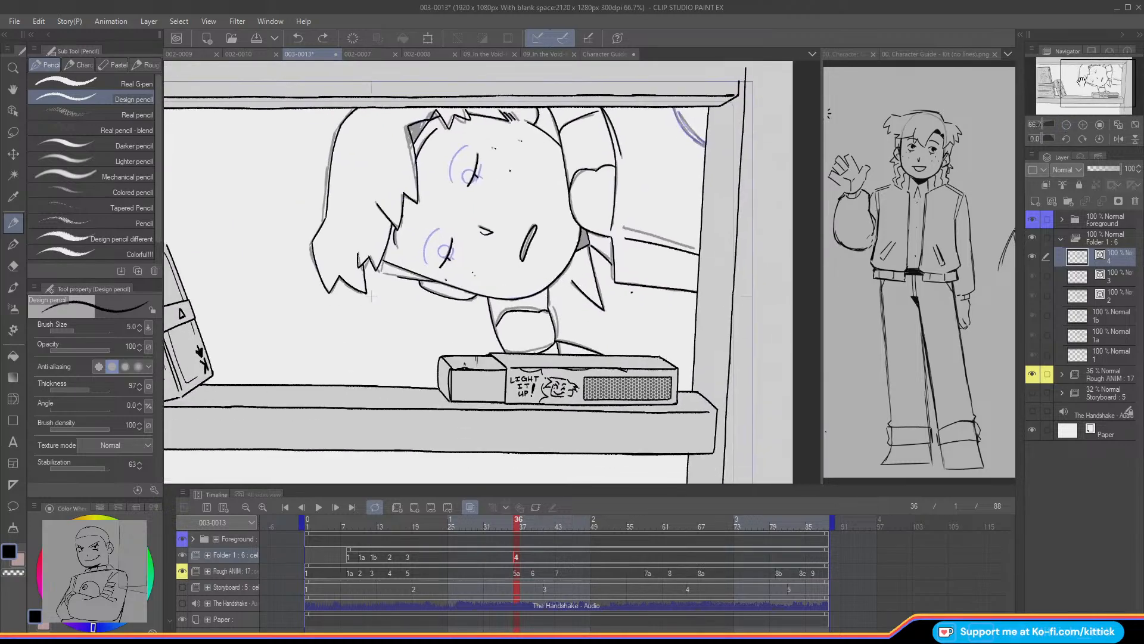
click(1084, 124)
- Hide the Rough ANIM folder and trace the two remaining curved lines near the shelf's upper corner on cel 4
click(1031, 374)
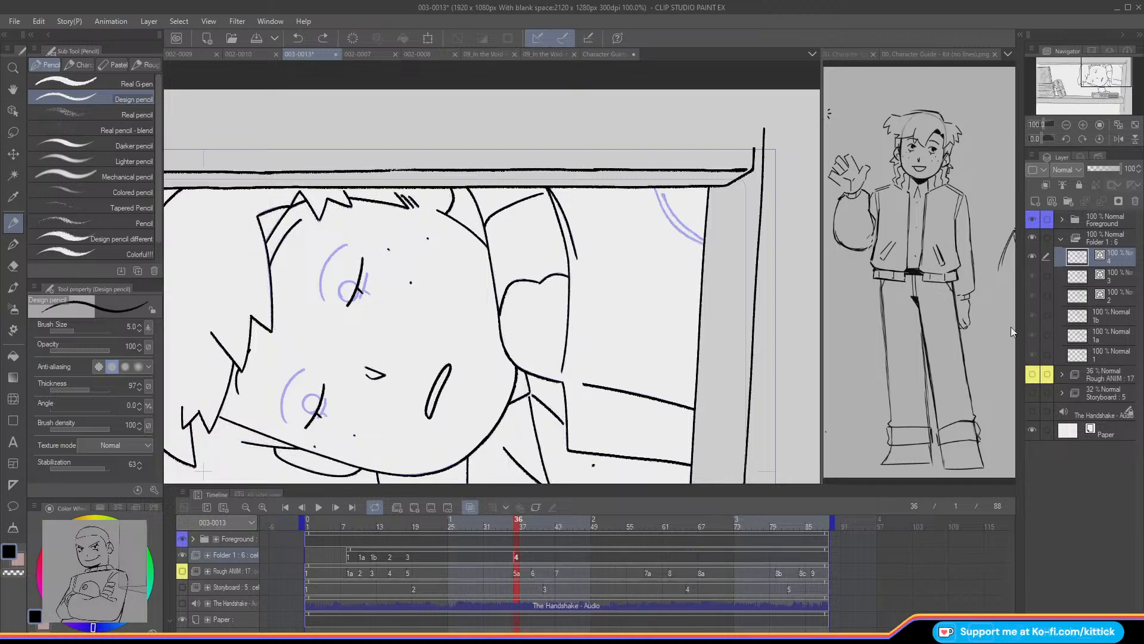
key(ctrl+z)
drag(662, 207, 704, 245)
key(ctrl+z)
mouse_move(657, 193)
mouse_down()
mouse_move(676, 230)
mouse_move(702, 243)
mouse_up()
key(ctrl+z)
drag(661, 195, 702, 241)
click(1066, 125)
drag(1087, 77, 1077, 90)
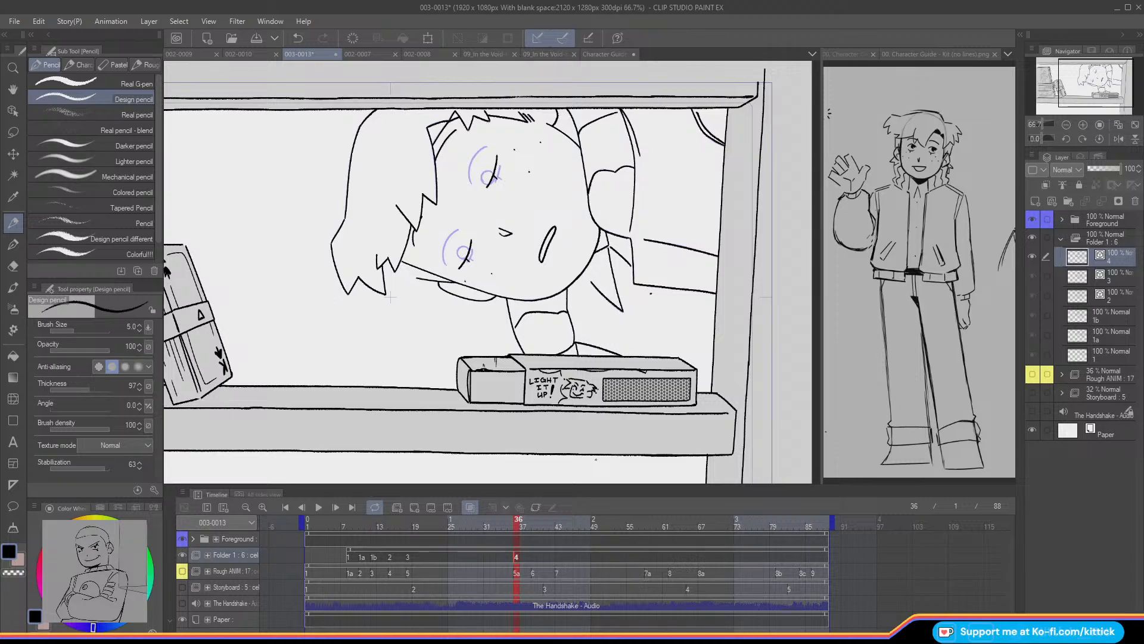
- Turn off onion skin and flip between cels 3 and 4 around frame 36 to compare the line art
mouse_move(516, 525)
mouse_down()
mouse_move(505, 524)
mouse_move(535, 535)
mouse_move(507, 539)
mouse_move(522, 543)
mouse_up()
click(15, 137)
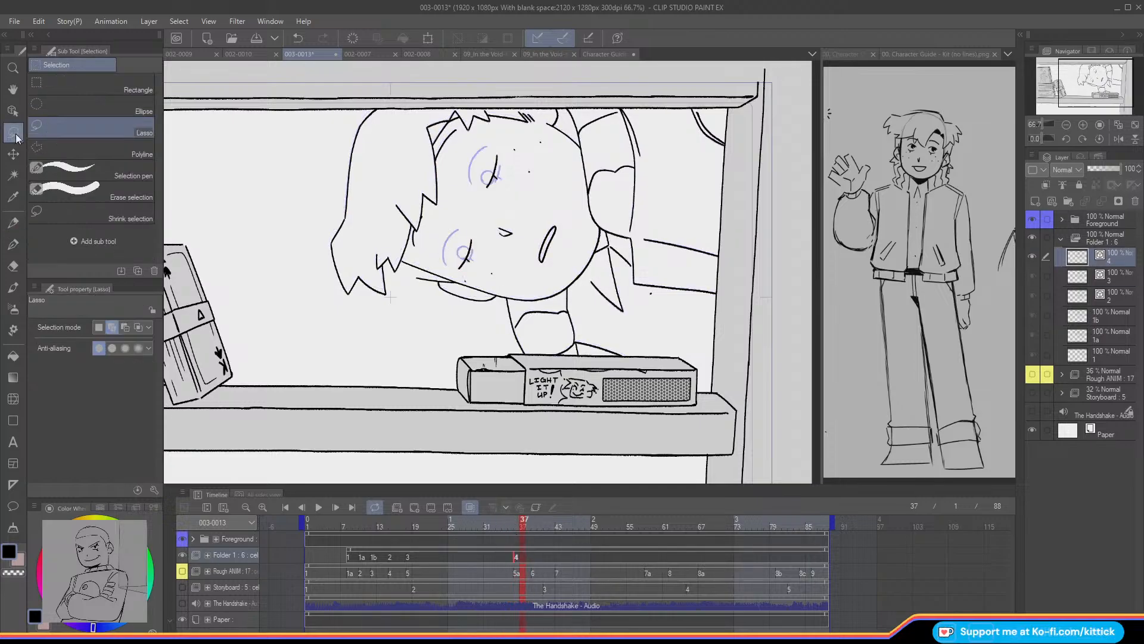
key(o)
key(Left)
key(Left)
key(Left)
key(Right)
key(Right)
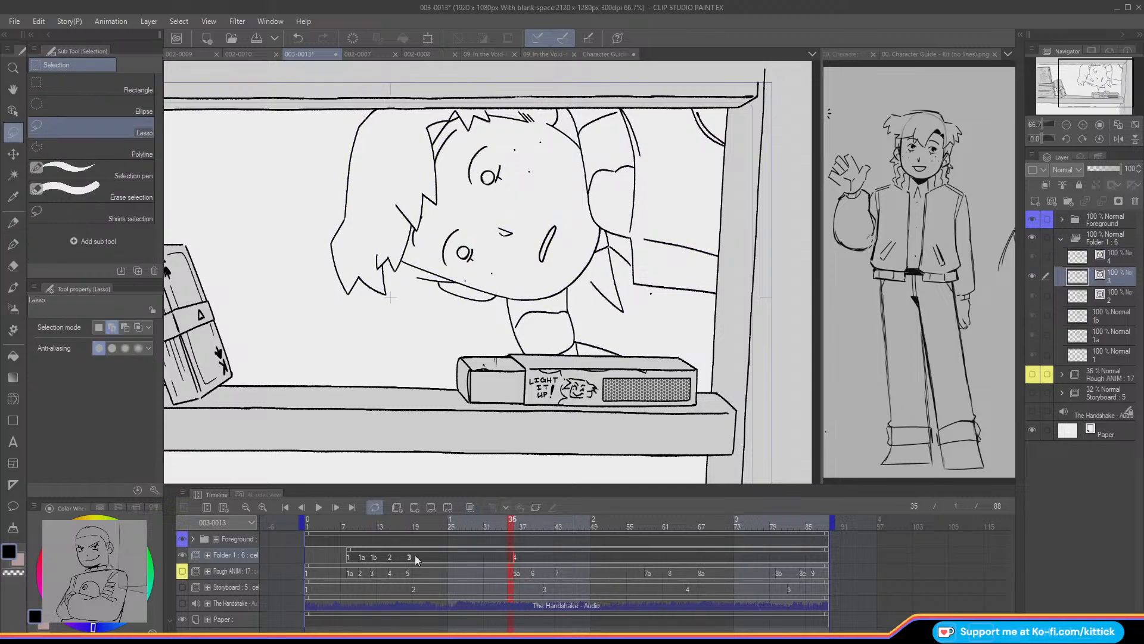
- Lasso the facial features and fringe on cel 4, nudge them slightly with the Move layer tool, and deselect
click(1083, 124)
drag(1082, 88, 1077, 82)
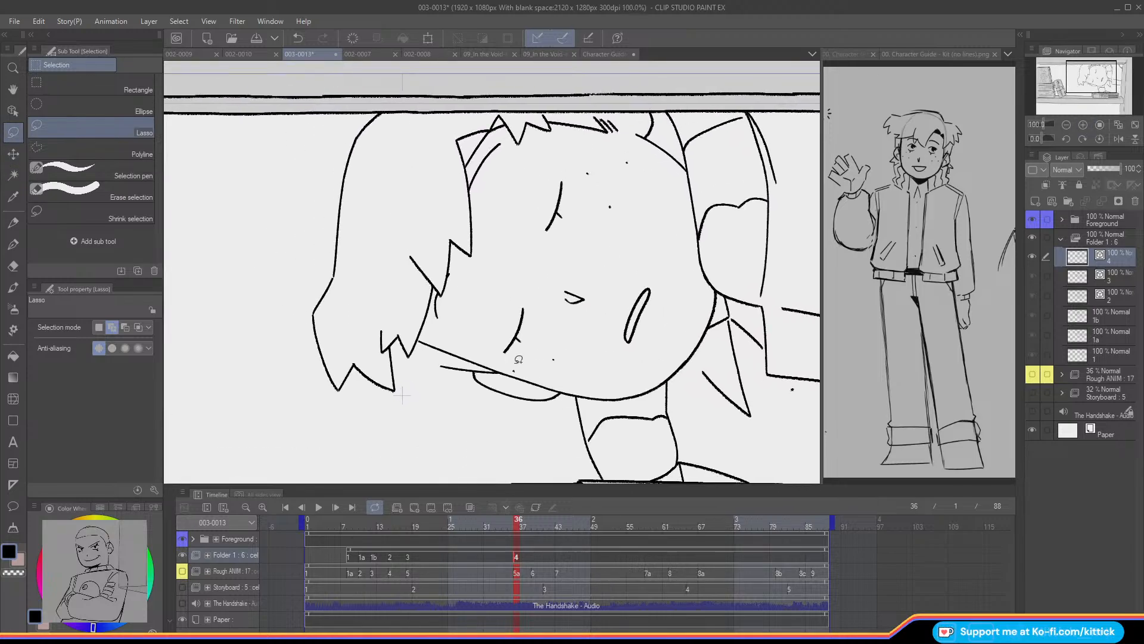
mouse_move(507, 366)
mouse_down()
mouse_move(563, 374)
mouse_move(646, 348)
mouse_move(674, 235)
mouse_move(648, 152)
mouse_move(544, 168)
mouse_move(480, 353)
mouse_up()
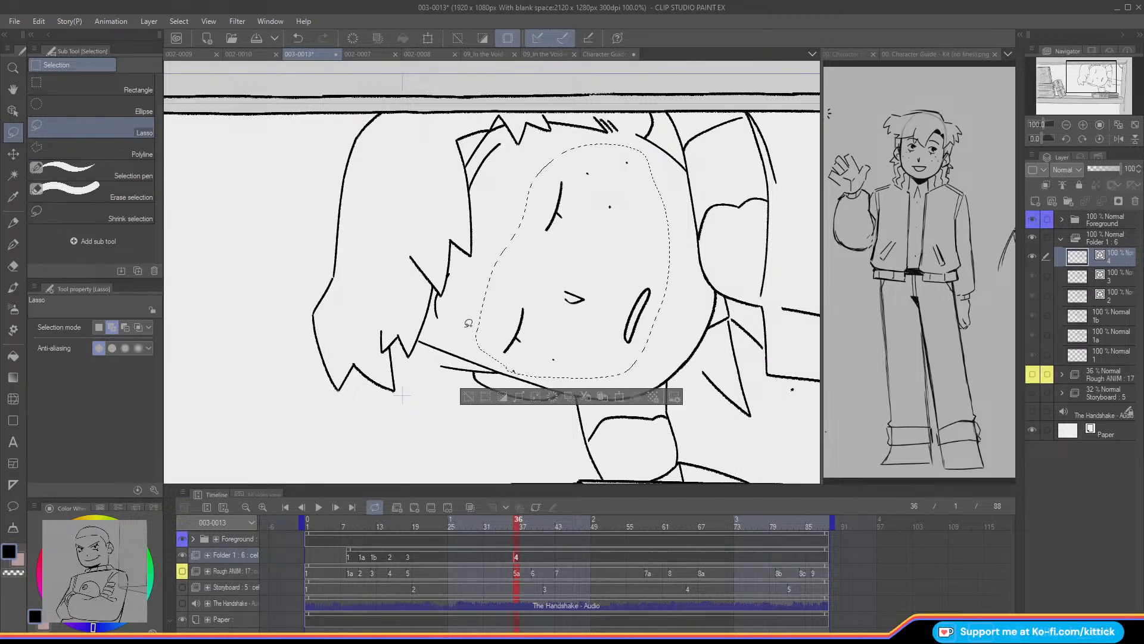
mouse_move(554, 167)
mouse_down()
mouse_move(546, 104)
mouse_move(486, 101)
mouse_move(400, 149)
mouse_move(379, 259)
mouse_move(381, 348)
mouse_move(394, 344)
mouse_move(417, 369)
mouse_move(436, 360)
mouse_move(424, 335)
mouse_move(473, 342)
mouse_up()
click(13, 154)
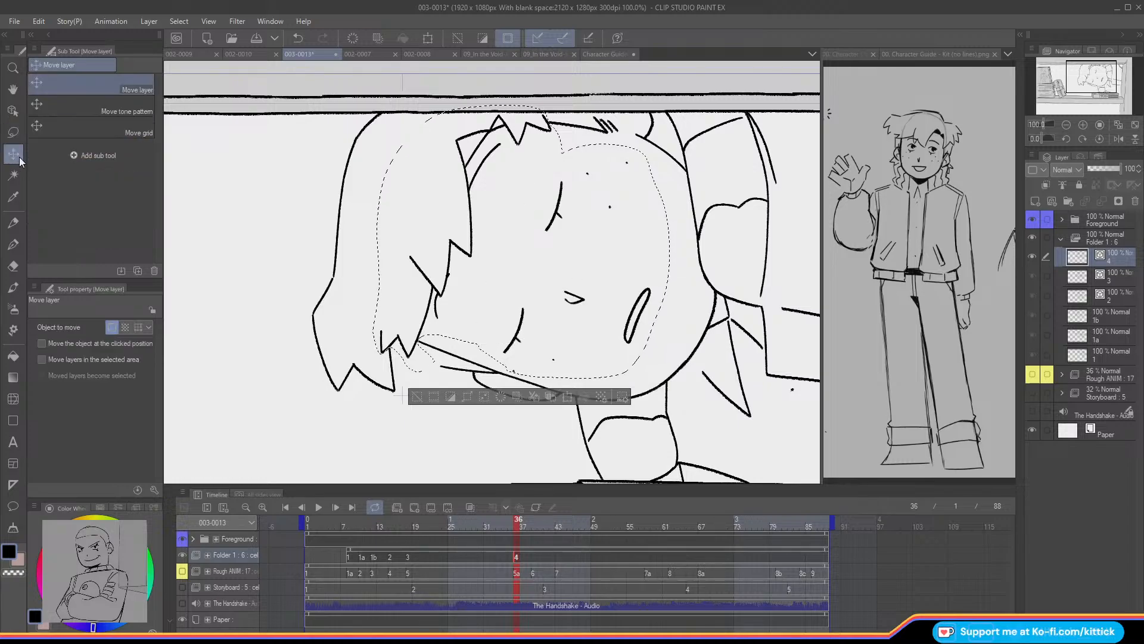
click(1082, 138)
click(1083, 139)
click(1082, 138)
click(1083, 139)
click(1082, 139)
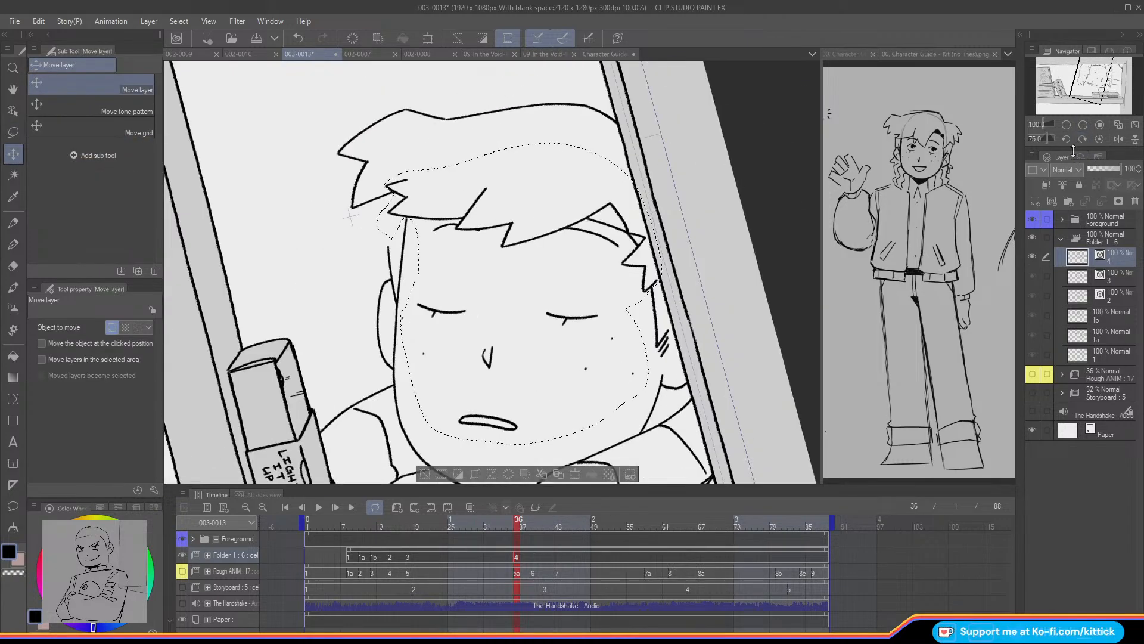
click(1066, 140)
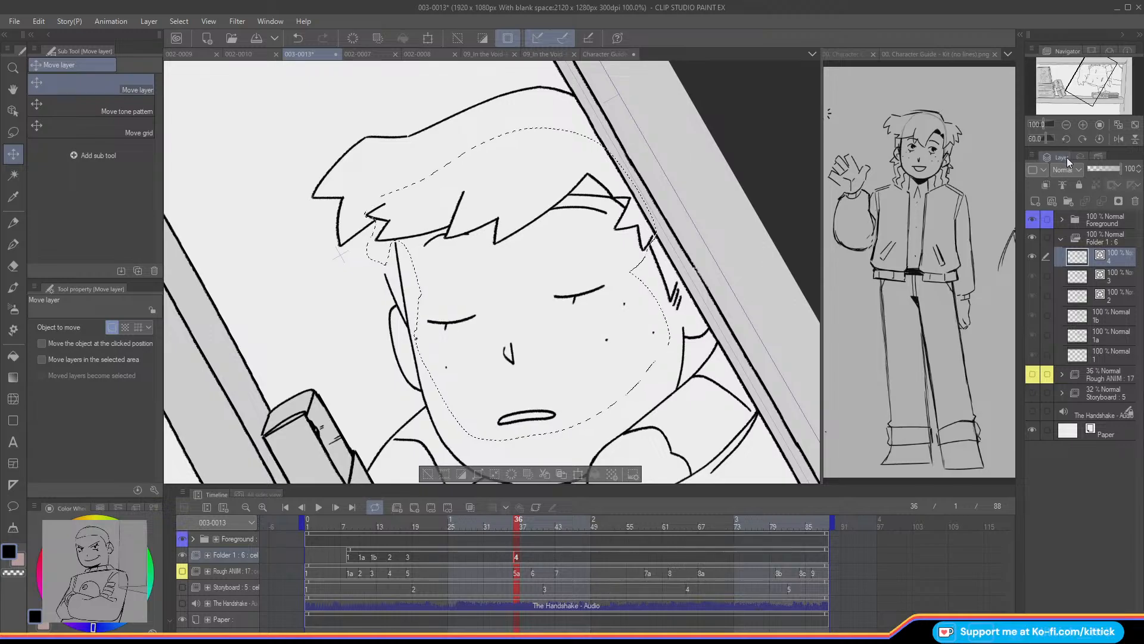
key(Left)
key(Right)
click(428, 473)
- Lasso both ears on cel 4, adjust their position with the Move layer tool, and deselect
key(m)
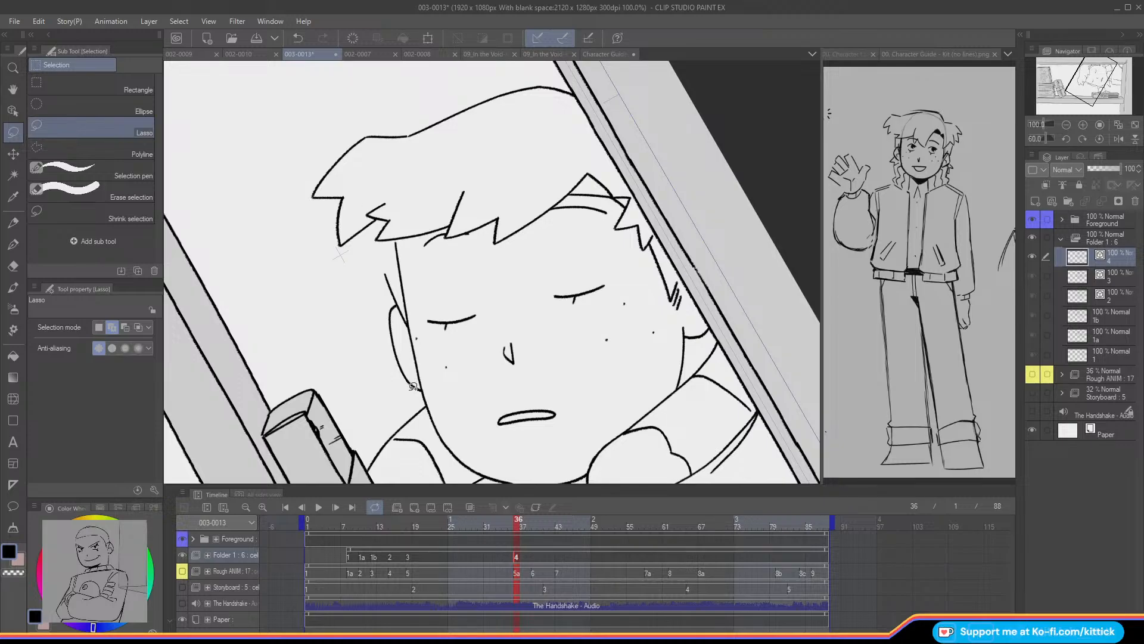
mouse_move(424, 389)
mouse_down()
mouse_move(371, 284)
mouse_move(420, 393)
mouse_up()
mouse_move(690, 341)
mouse_down()
mouse_move(716, 317)
mouse_move(701, 290)
mouse_move(686, 324)
mouse_up()
click(11, 155)
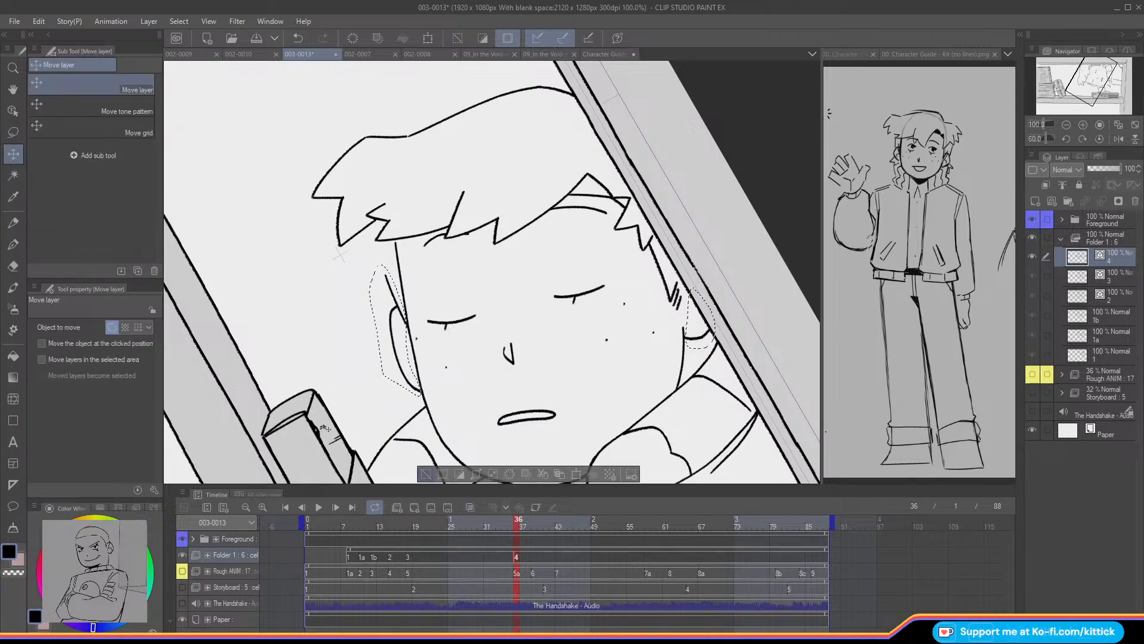
key(ctrl+d)
- Flip through the frames around cel 4 and add new animation cel 5 at frame 39
click(12, 222)
click(1096, 136)
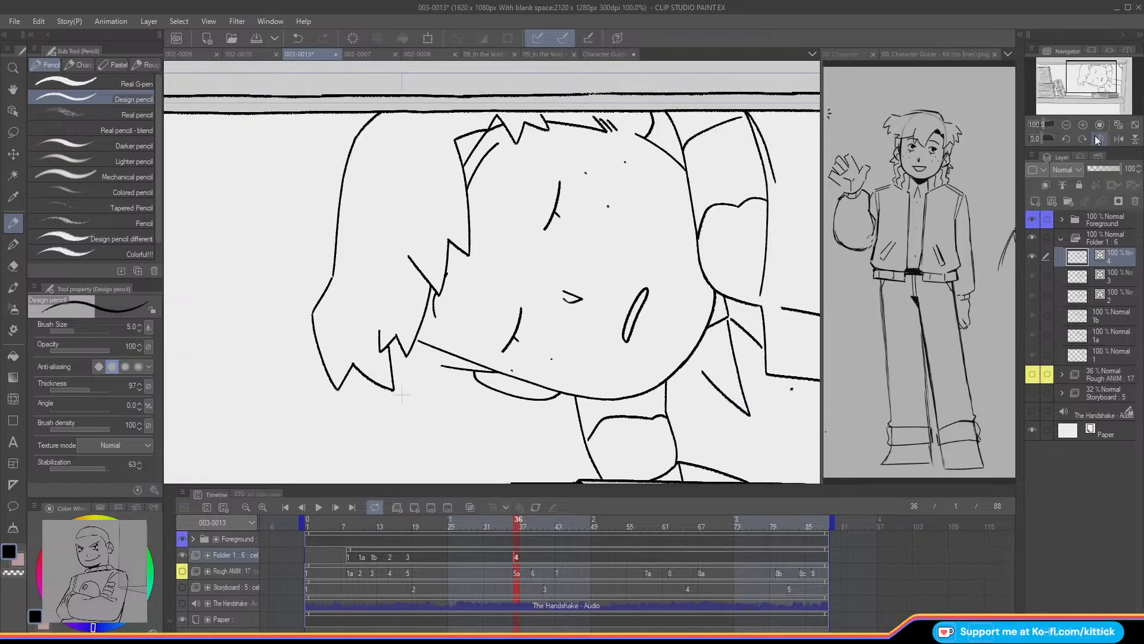
key(Left)
key(Right)
key(Right)
key(Right)
key(Right)
click(398, 508)
- Review the Rough ANIM frames around frame 39, then hide that folder and turn onion skin on
click(181, 572)
key(Right)
key(Right)
key(Right)
key(Right)
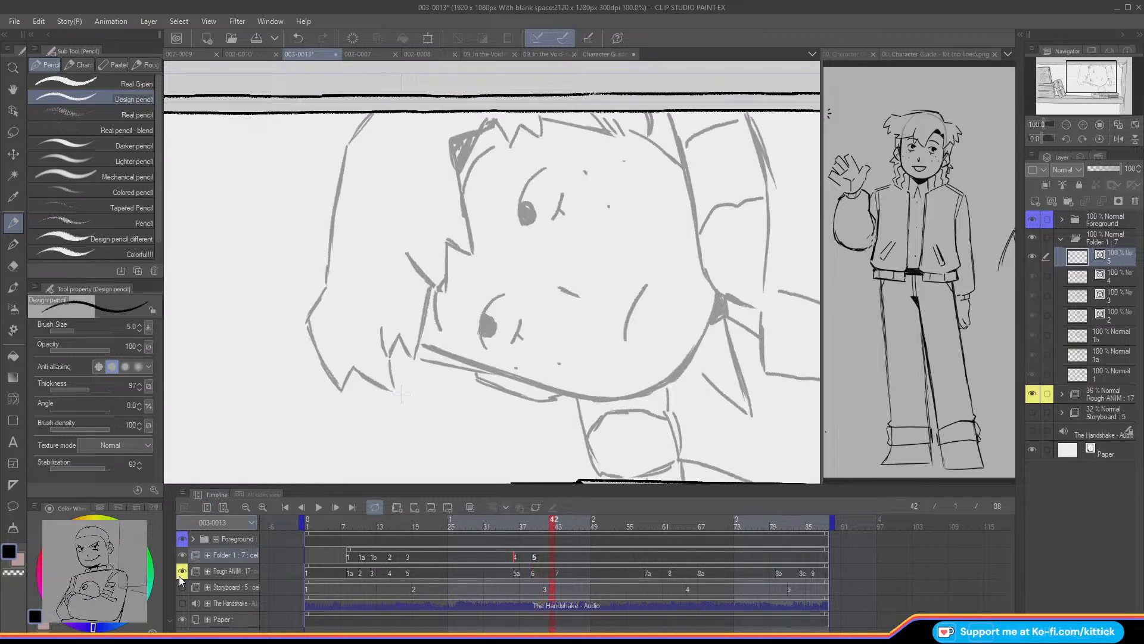
key(Left)
key(Left)
key(Left)
key(Left)
key(Left)
key(Left)
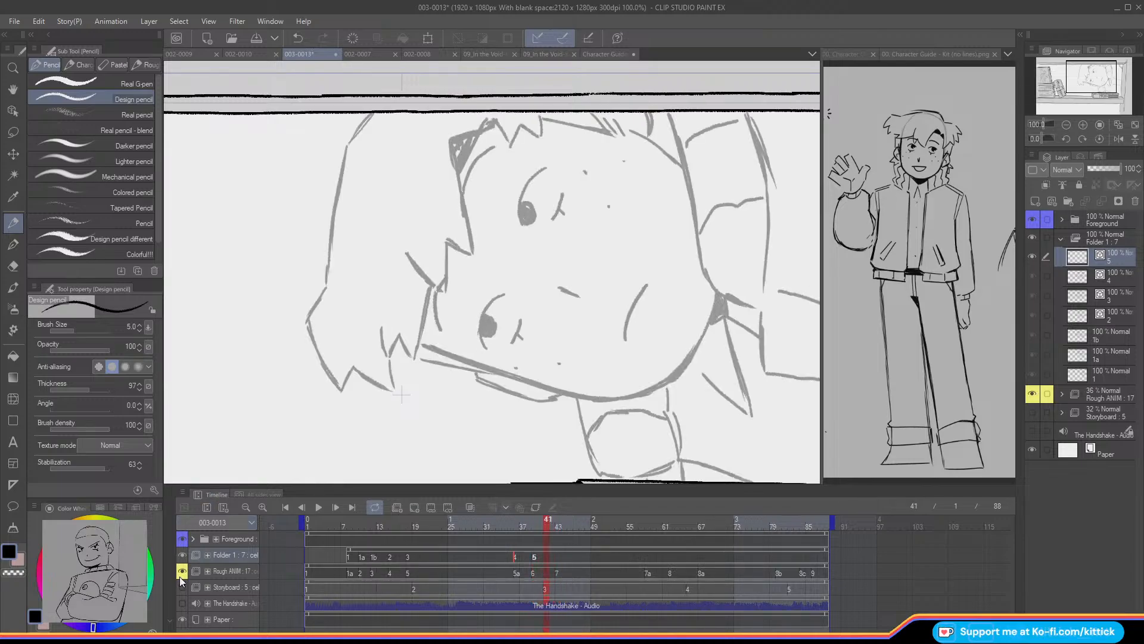
key(Right)
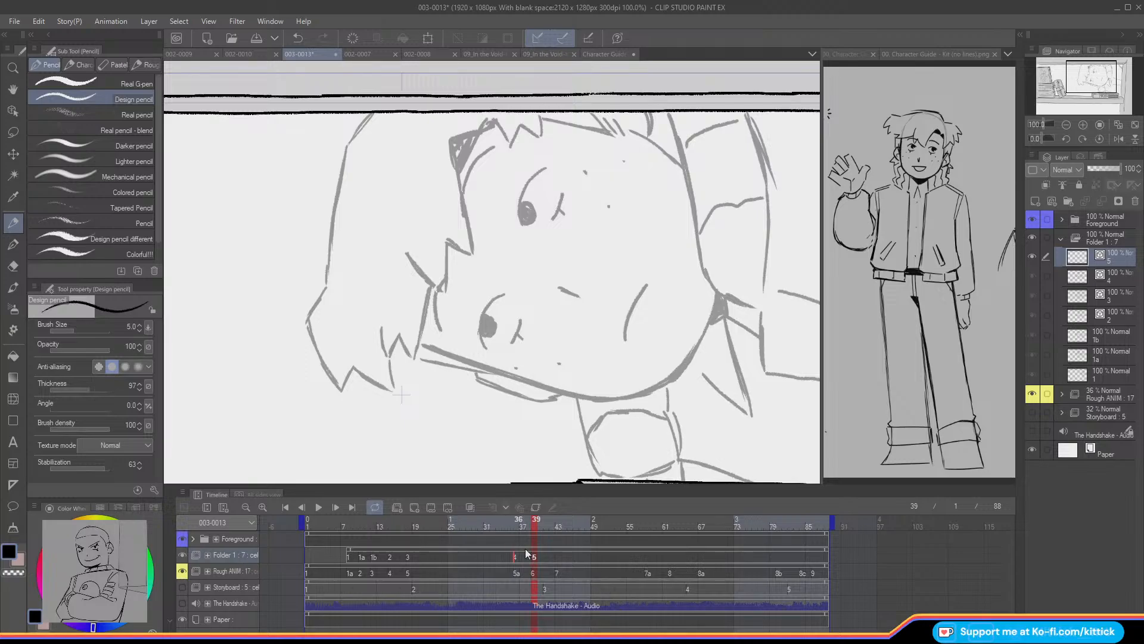
click(471, 507)
click(181, 571)
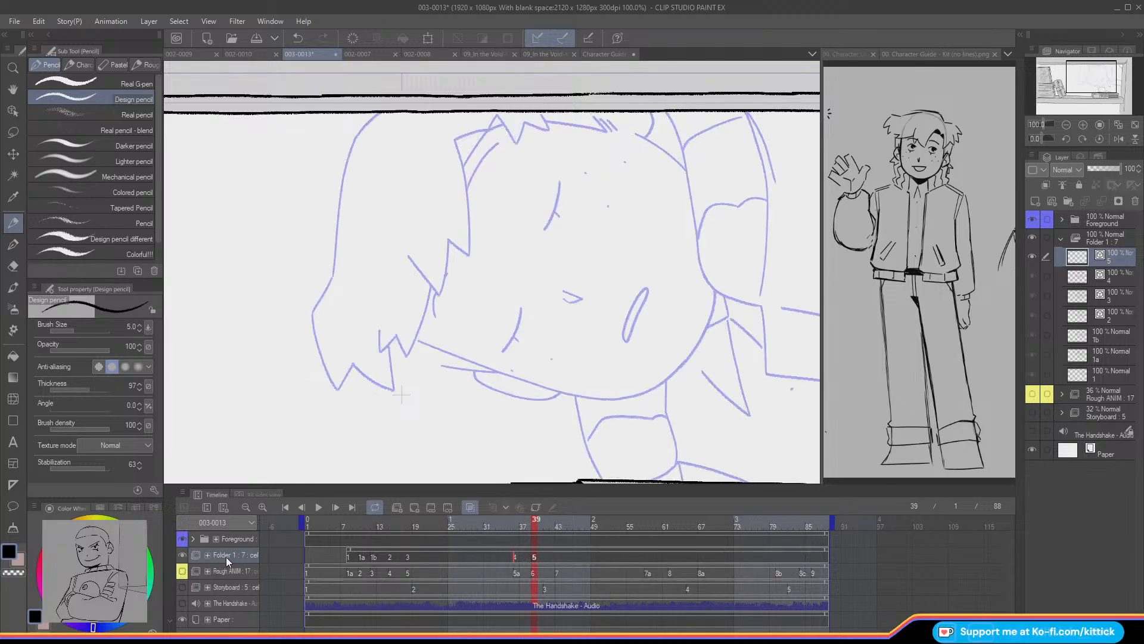
- Trace the long face contour from the fringe down the cheek and around the chin on cel 5
click(1083, 139)
click(1083, 139)
click(1083, 139)
click(1083, 139)
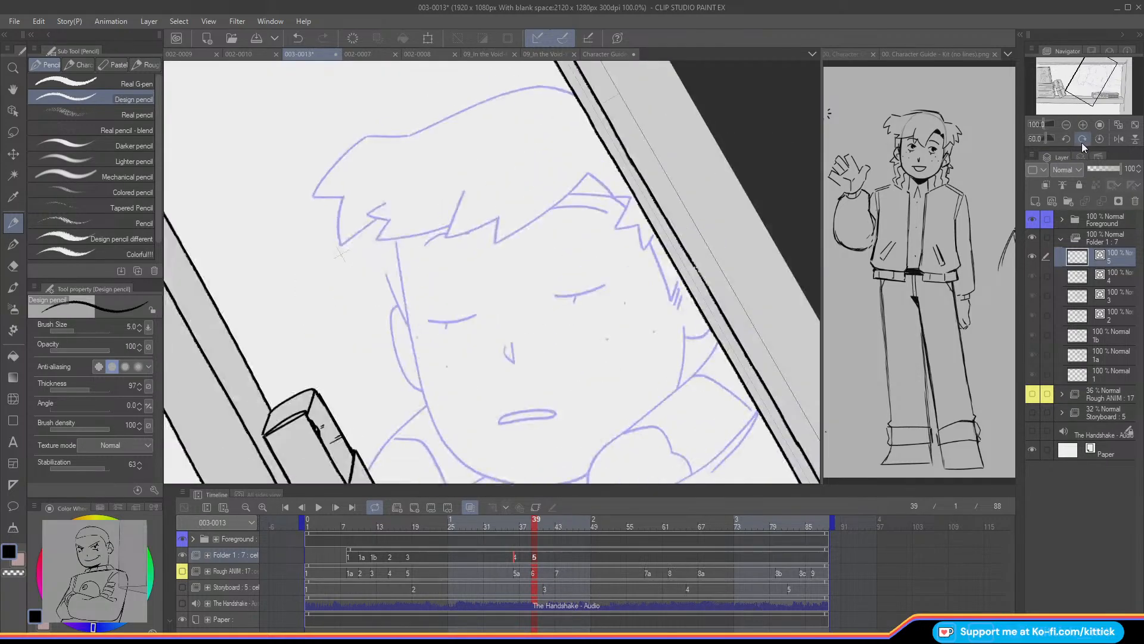
drag(1076, 88, 1070, 109)
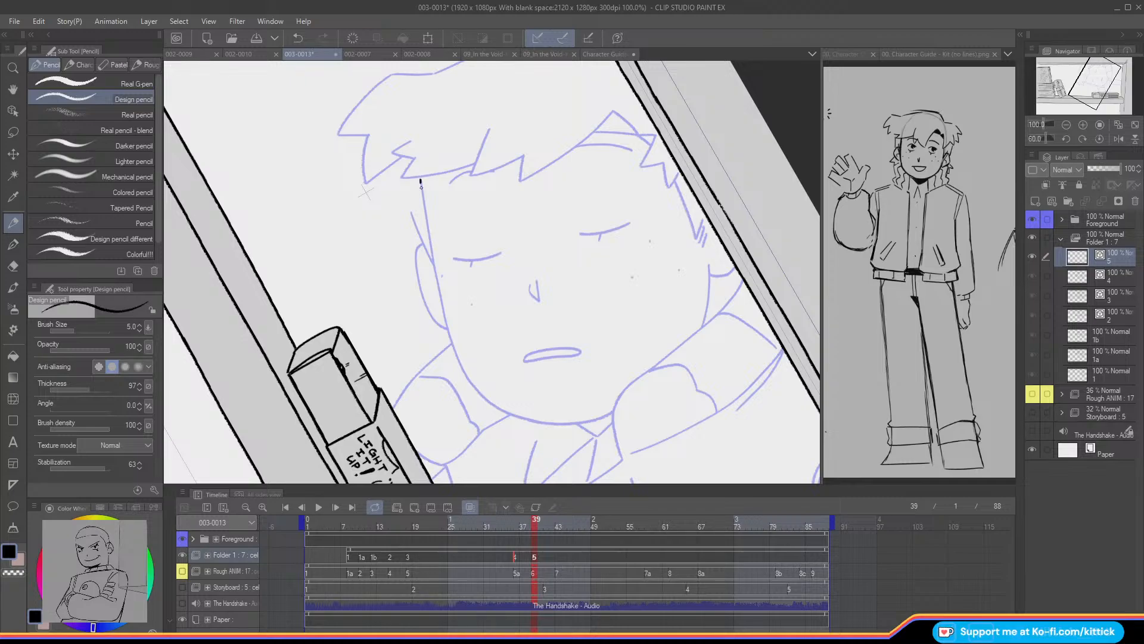
key(ctrl+z)
mouse_move(437, 276)
mouse_down()
mouse_move(478, 393)
mouse_move(460, 361)
mouse_move(474, 388)
mouse_move(521, 418)
mouse_move(486, 399)
mouse_move(505, 412)
mouse_move(488, 401)
mouse_move(581, 420)
mouse_up()
key(ctrl+z)
key(ctrl+z)
key(ctrl+z)
key(ctrl+z)
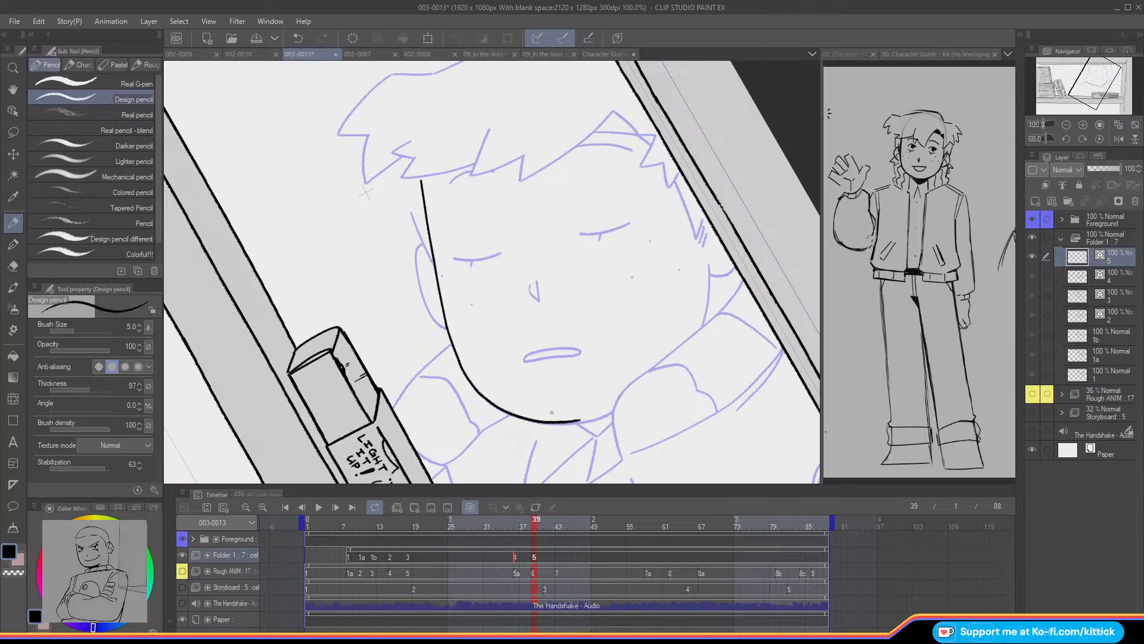
- Mirror the canvas view and extend the chin line up to the collar on cel 5
click(1100, 138)
click(1119, 139)
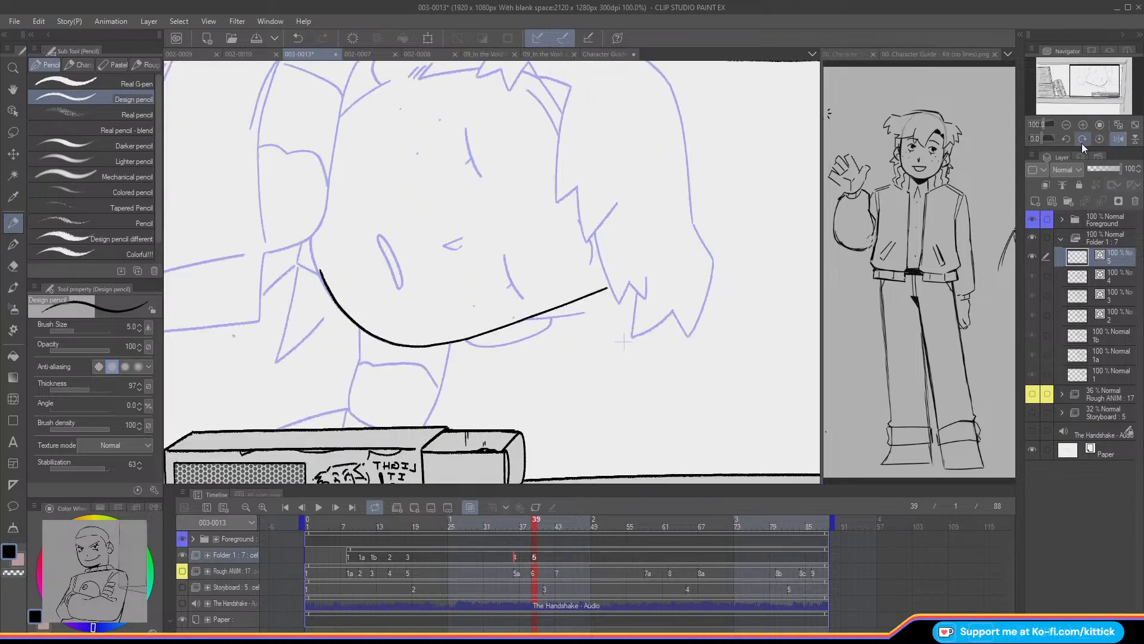
click(1066, 138)
click(1066, 139)
click(1066, 138)
click(1065, 139)
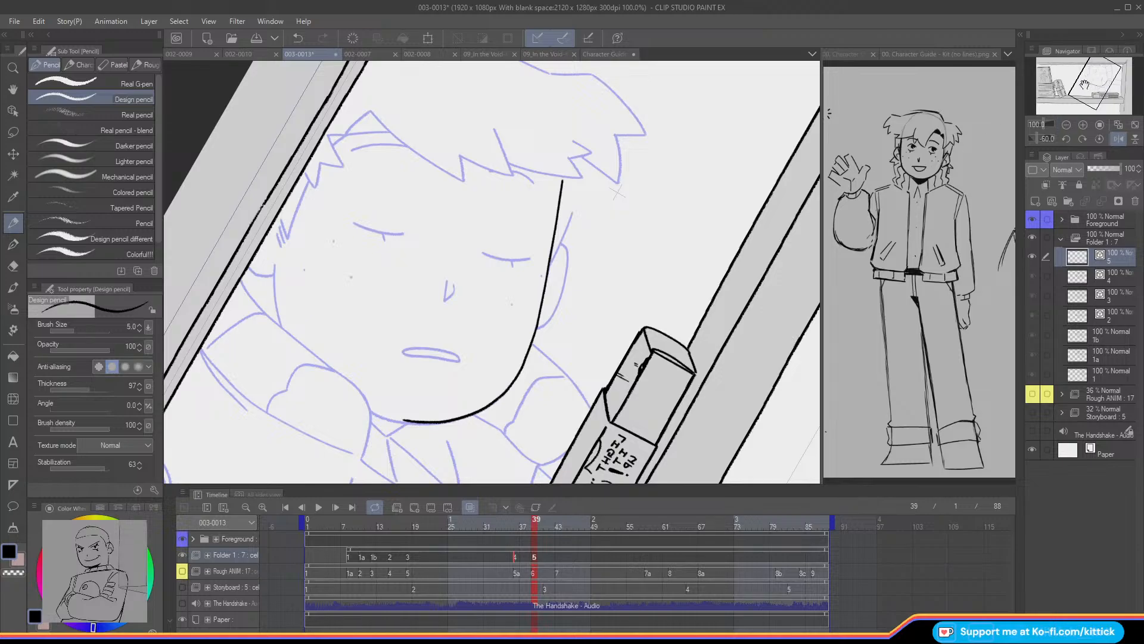
drag(1085, 85, 1079, 82)
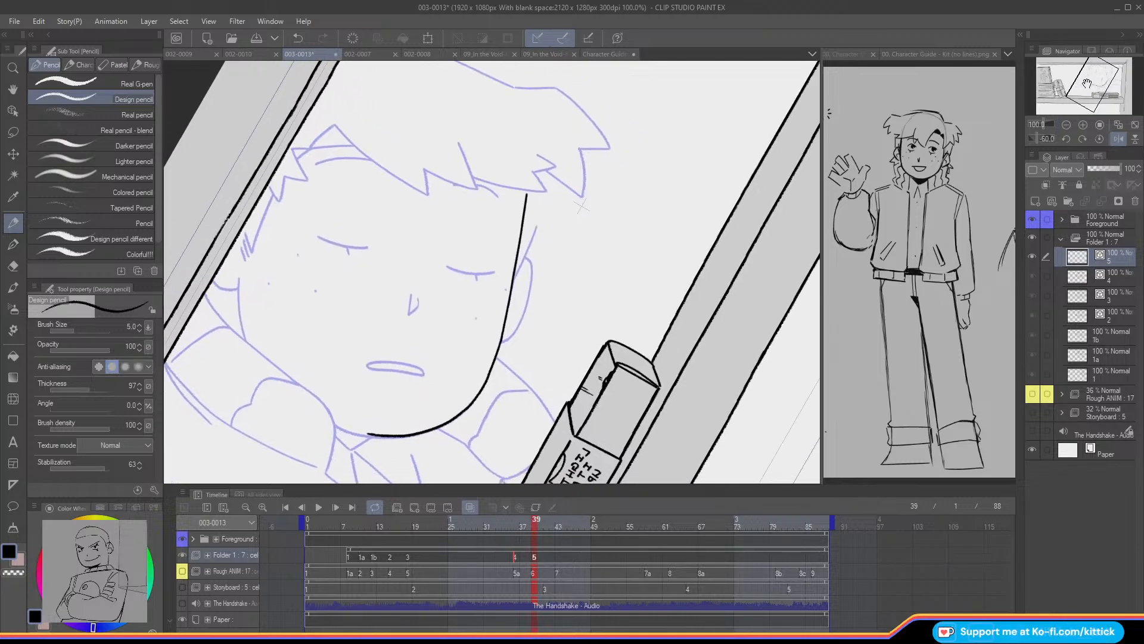
click(13, 89)
drag(322, 327, 416, 225)
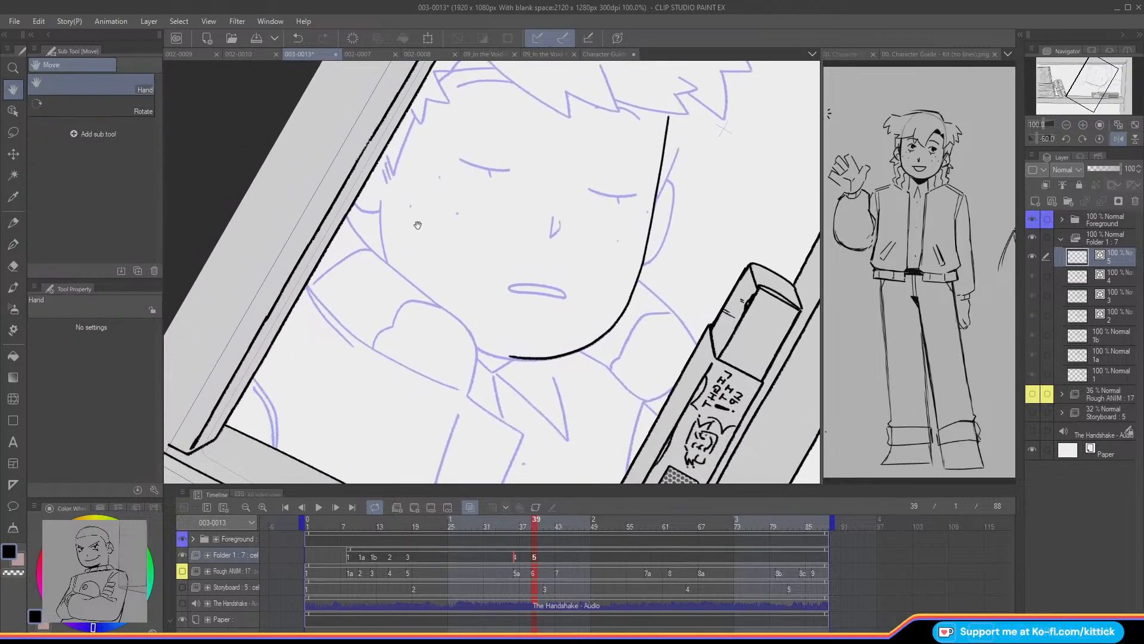
click(14, 222)
drag(486, 352, 509, 357)
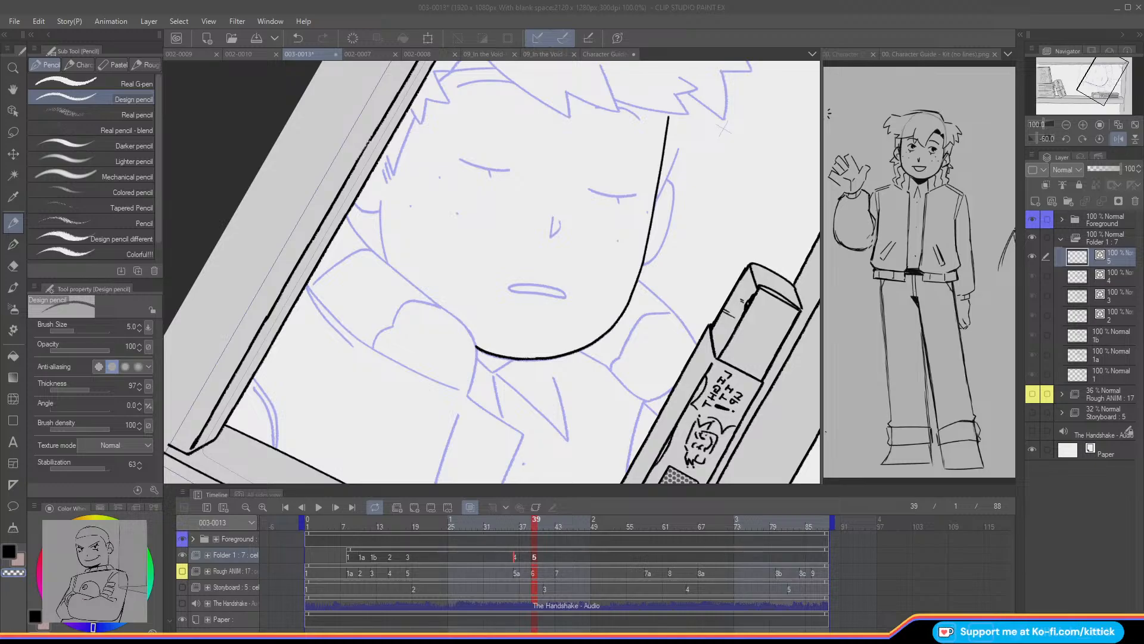
drag(644, 263, 625, 306)
key(ctrl+z)
click(10, 551)
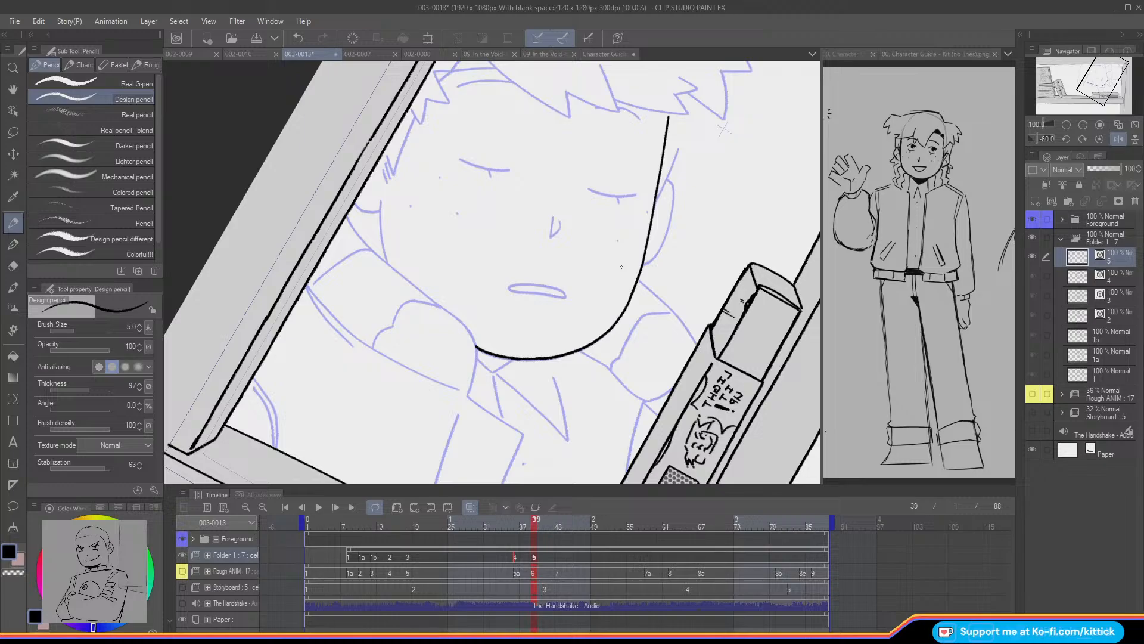
- Trace the short cheek line and the small ear curve on the side of the face nearest the shelf board
drag(381, 203, 385, 260)
key(ctrl+z)
drag(381, 211, 381, 212)
- Restore the unmirrored view and trace the other ear and the short line above it on cel 5
click(1119, 138)
drag(1096, 106, 1082, 77)
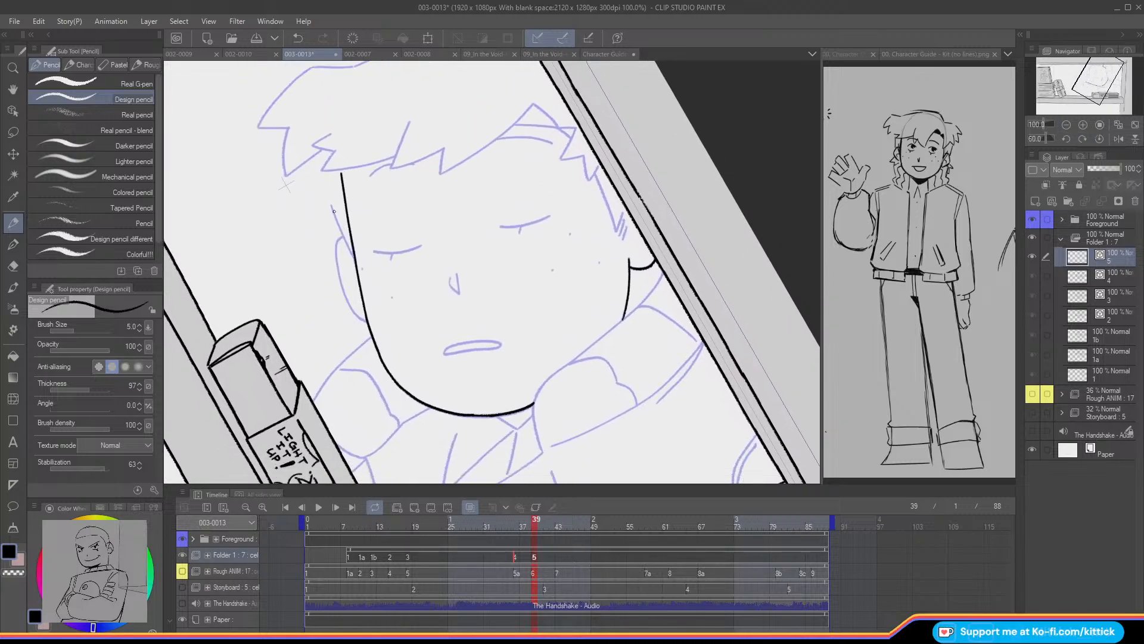
drag(331, 206, 347, 247)
key(ctrl+z)
drag(331, 206, 355, 260)
key(ctrl+z)
key(ctrl+z)
drag(363, 320, 367, 323)
- Assign cel 3 to frame 41 of the line art folder and return to cel 5 at frame 39
click(546, 556)
click(544, 556)
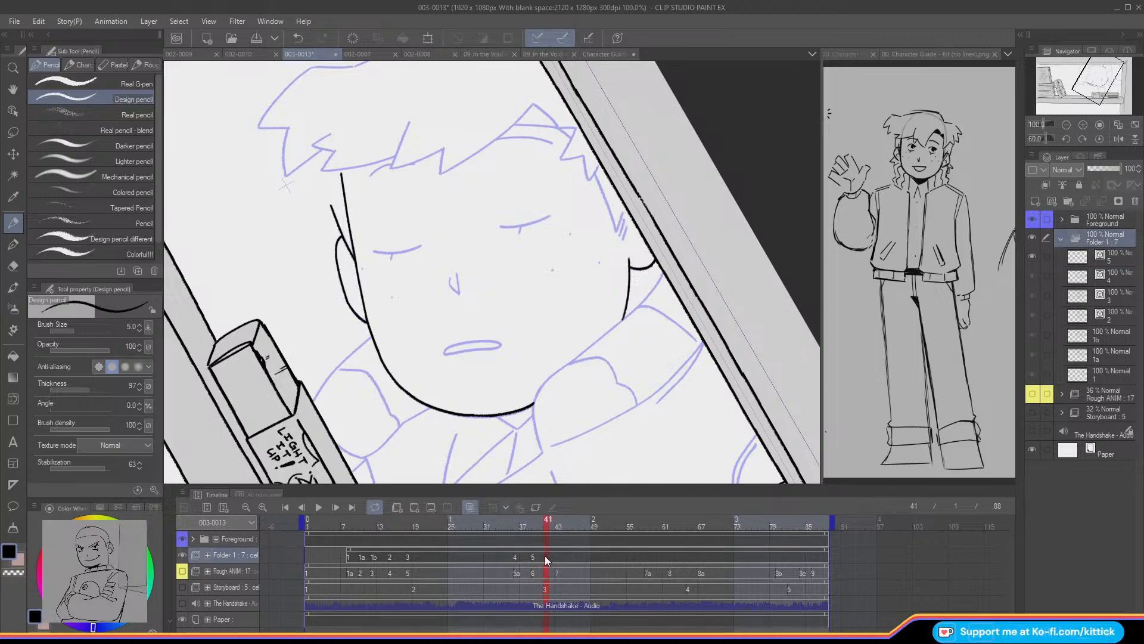
click(559, 250)
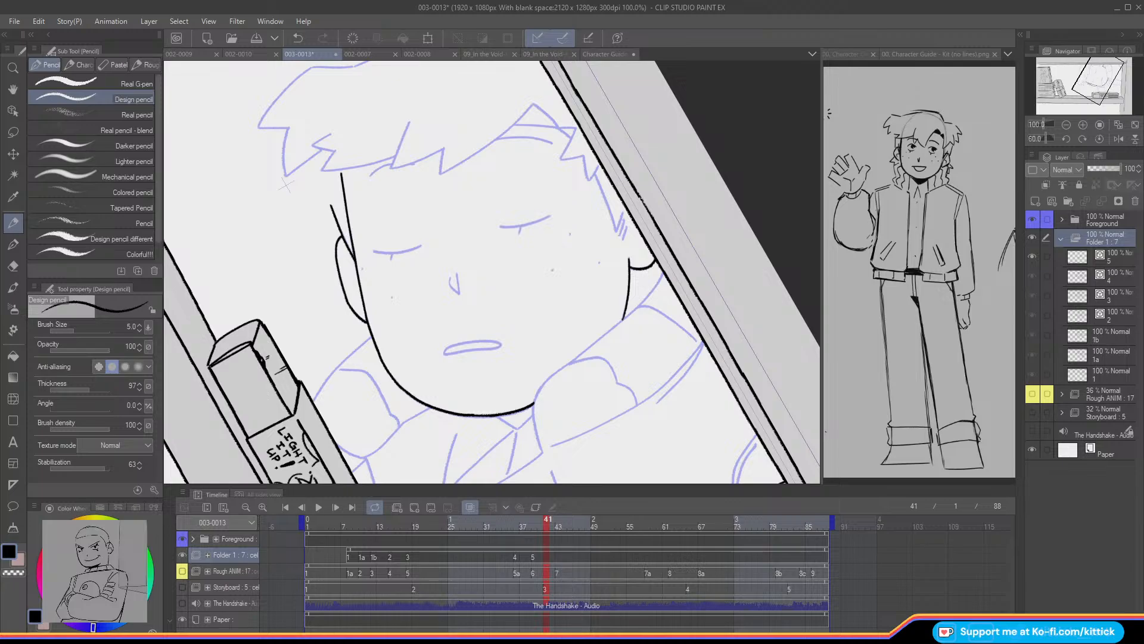
click(535, 559)
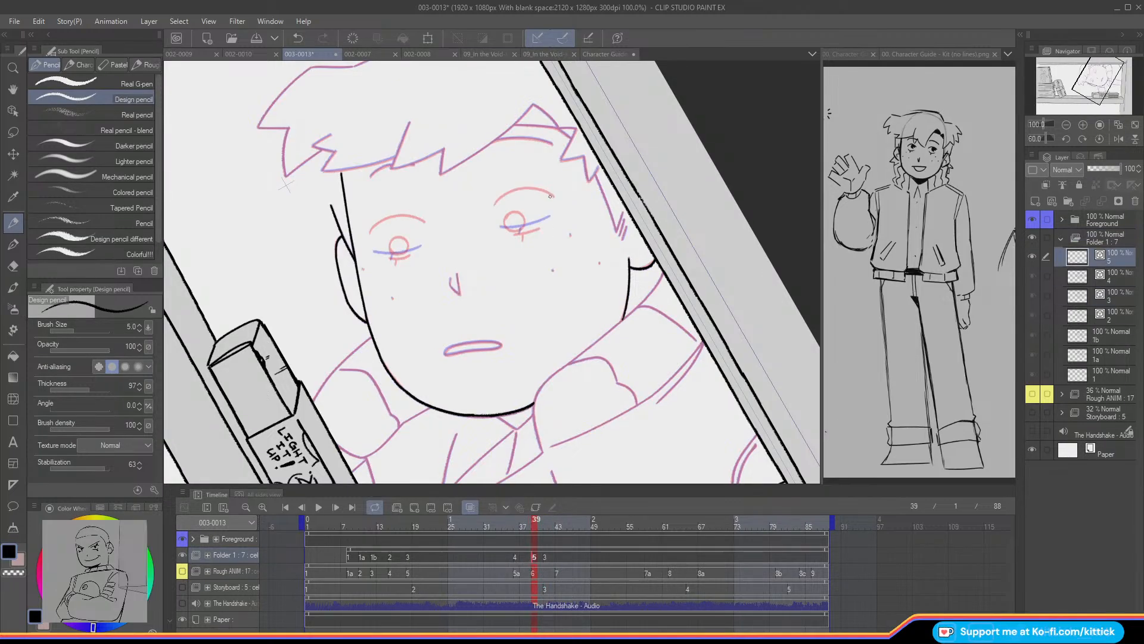
- Trace the upper and lower lid lines of both half-open eyes on cel 5 over the onion skin
drag(552, 195, 515, 187)
drag(539, 227, 513, 236)
drag(424, 221, 385, 215)
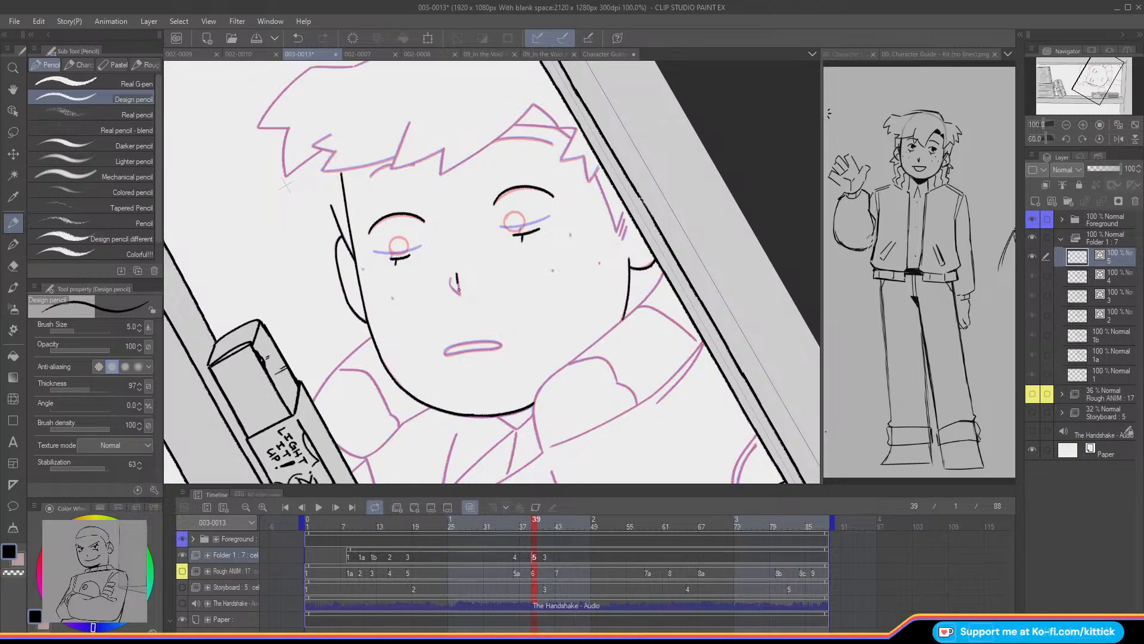
- Trace the nose and the upper mouth line on cel 5, checking against the rough animation
drag(456, 291, 459, 294)
click(183, 572)
click(183, 573)
drag(503, 344, 444, 351)
key(ctrl+z)
- Mark the freckle dots on both cheeks of cel 5
click(1083, 124)
drag(1094, 80, 1093, 82)
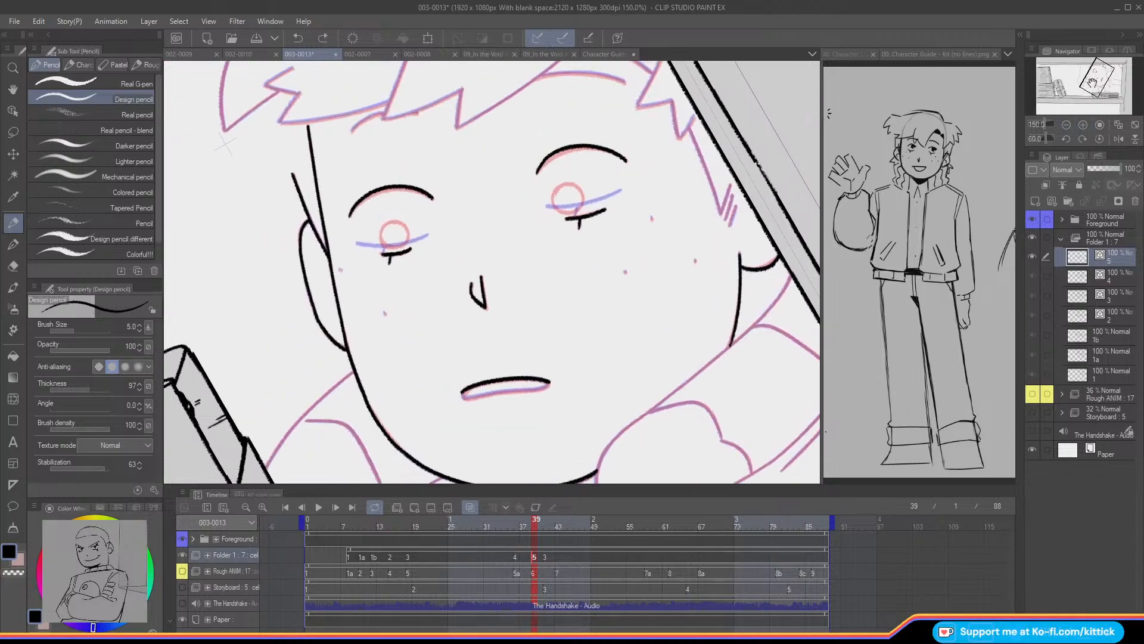
click(695, 260)
click(652, 218)
click(625, 271)
click(181, 570)
click(183, 572)
- Trace the side hair strand and its short hatch marks beside the ear nearest the shelf board
drag(1086, 68, 1079, 65)
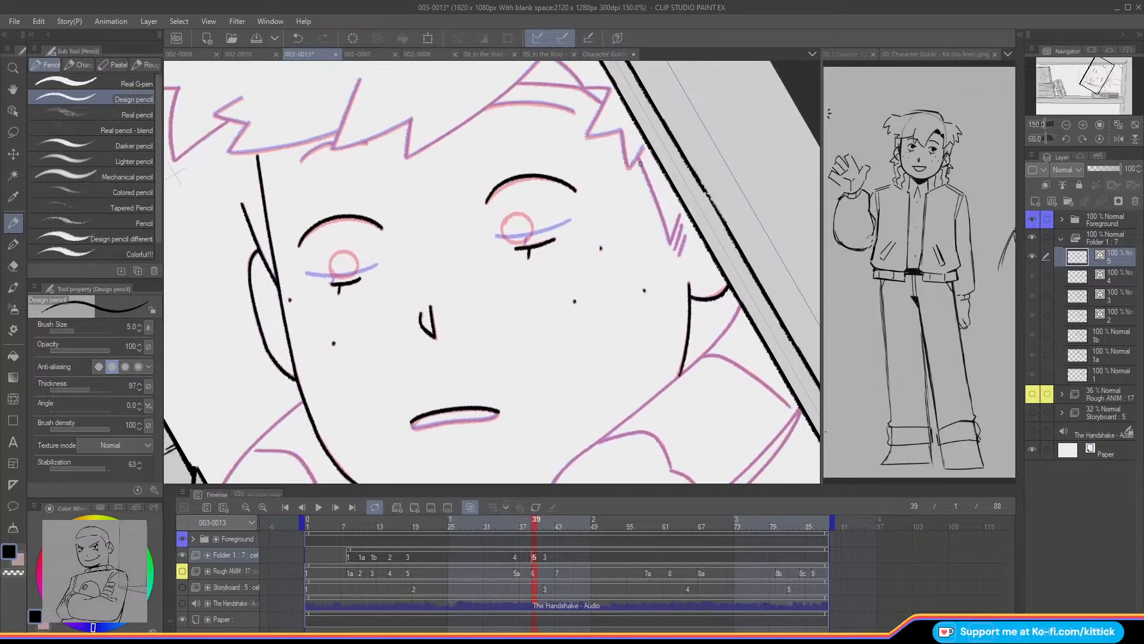
mouse_move(646, 178)
mouse_down()
mouse_move(669, 241)
mouse_move(677, 224)
mouse_move(680, 252)
mouse_up()
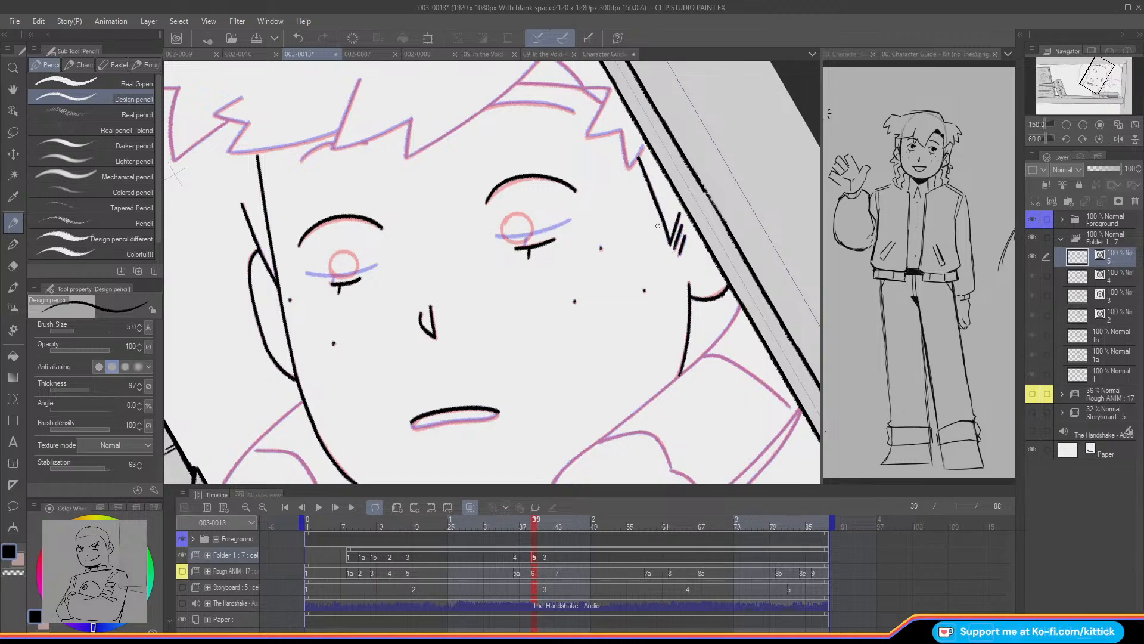
drag(658, 226, 678, 283)
- Trace the fringe tip and the two curved strand lines over the brow nearest the shelf board
mouse_move(600, 144)
mouse_down()
mouse_move(540, 140)
mouse_move(600, 145)
mouse_move(535, 139)
mouse_up()
key(ctrl+z)
key(ctrl+z)
drag(621, 159, 566, 109)
key(ctrl+z)
drag(603, 145, 564, 108)
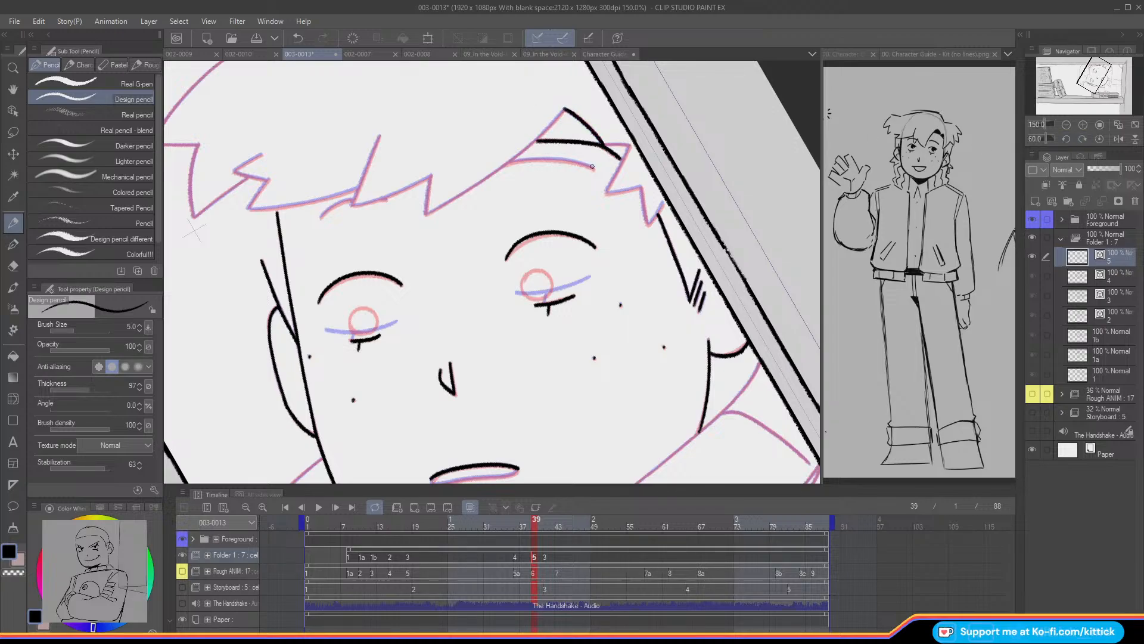
drag(592, 167, 514, 161)
- Straighten the view, clear the cel 3 assignment at frame 41 of the line art folder, and return to cel 5 at frame 39
click(1064, 138)
click(1065, 138)
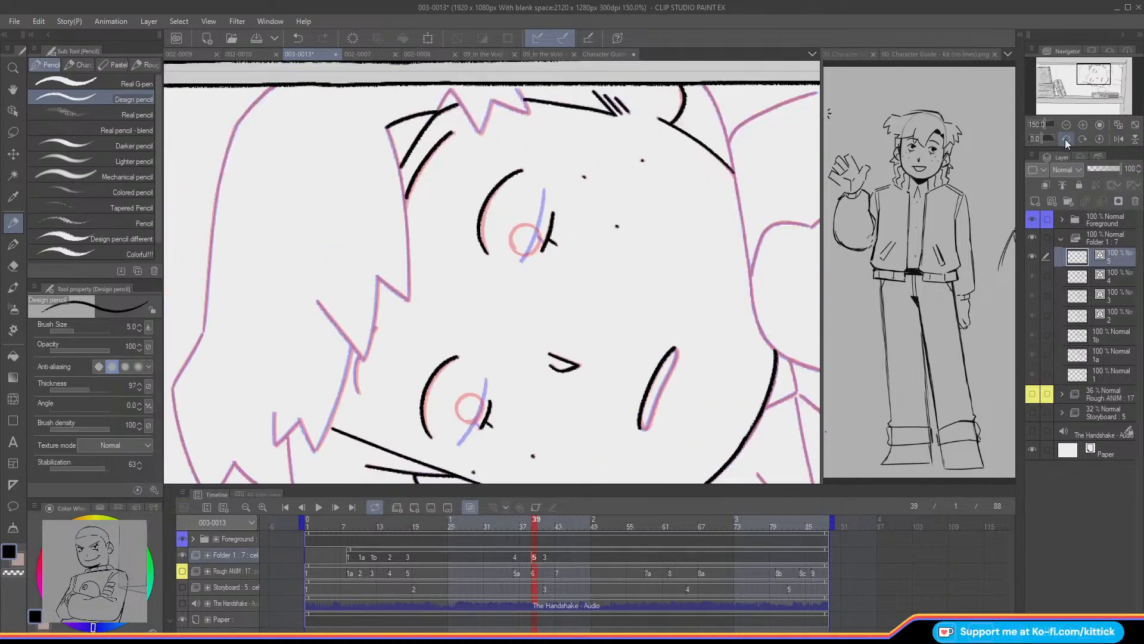
drag(387, 128, 394, 144)
key(ctrl+z)
click(546, 556)
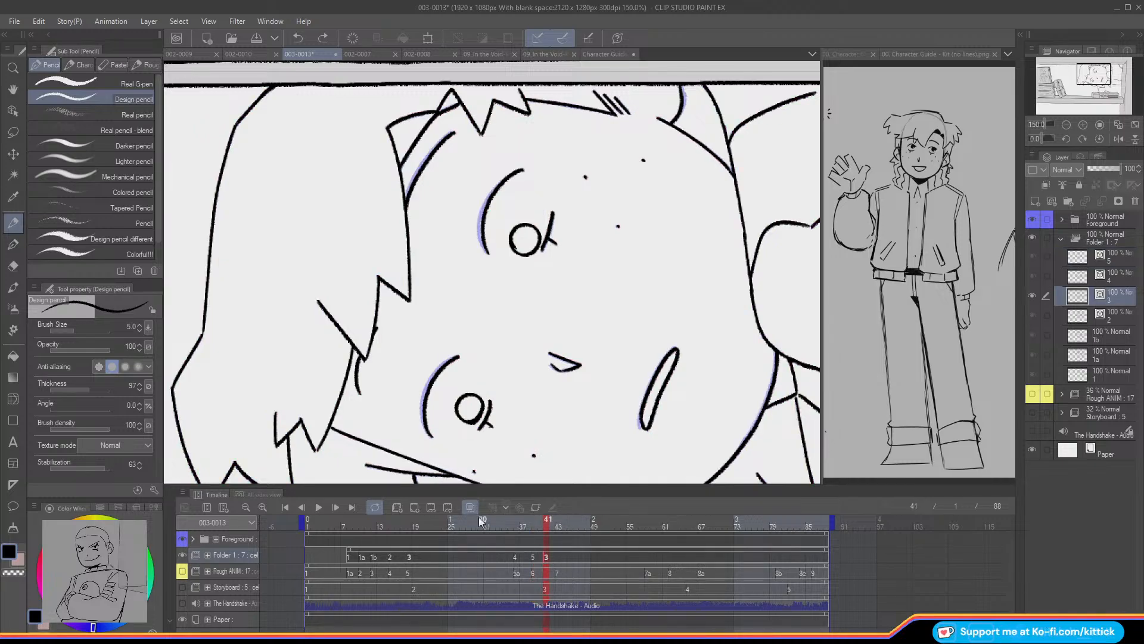
click(448, 508)
click(537, 559)
- Trace the fringe's long front edge, its jagged spikes across the forehead and the short strand beneath them
drag(1085, 78, 1078, 65)
drag(483, 104, 496, 154)
key(ctrl+z)
drag(482, 104, 505, 222)
key(ctrl+z)
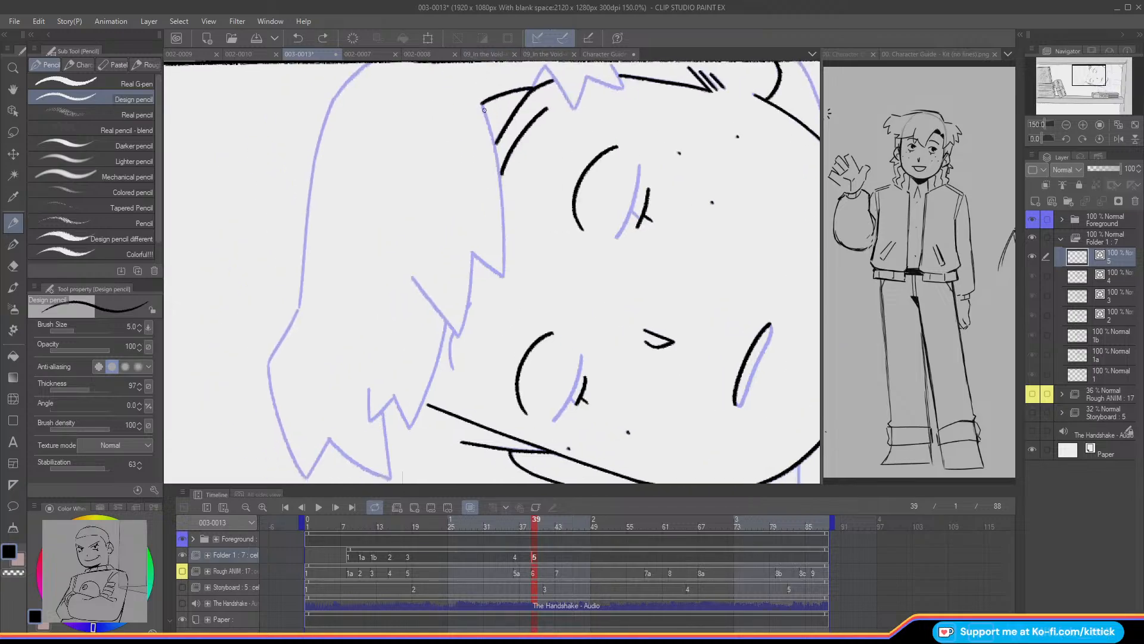
drag(487, 126, 500, 174)
key(ctrl+z)
drag(482, 104, 506, 271)
key(ctrl+z)
key(ctrl+z)
key(ctrl+z)
mouse_move(483, 105)
mouse_down()
mouse_move(502, 275)
mouse_move(472, 252)
mouse_move(459, 337)
mouse_up()
key(ctrl+z)
mouse_move(413, 280)
mouse_down()
mouse_move(458, 335)
mouse_move(442, 338)
mouse_move(409, 427)
mouse_move(394, 397)
mouse_move(409, 427)
mouse_move(393, 397)
mouse_move(369, 421)
mouse_up()
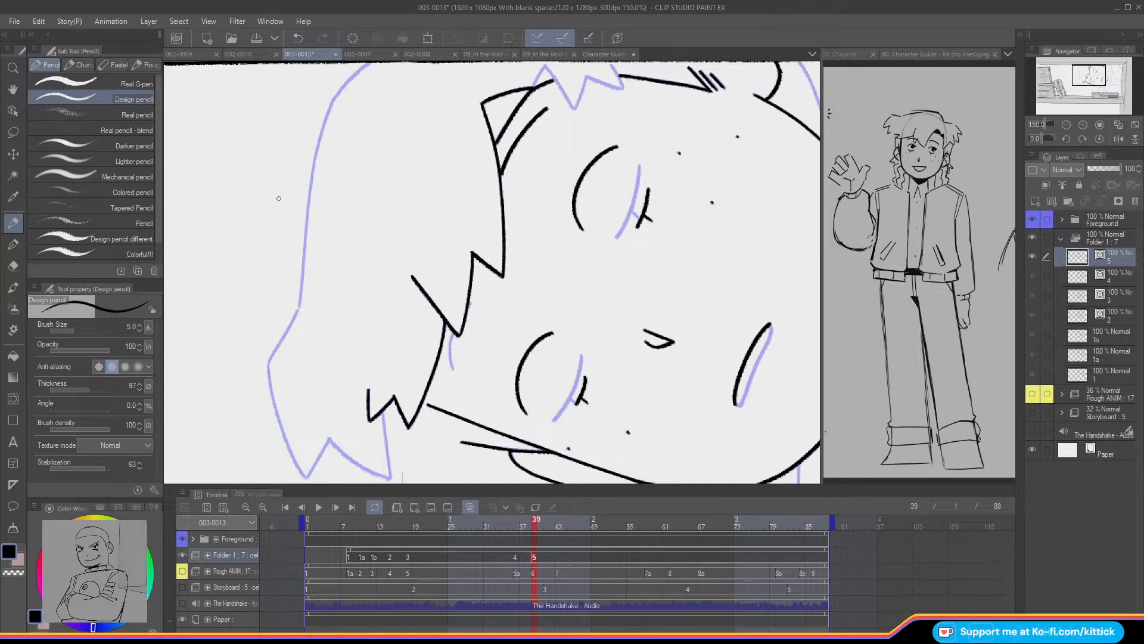
drag(449, 331, 452, 371)
- Trace the zigzag hair spikes along the underside of the shelf board
drag(1088, 75, 1086, 72)
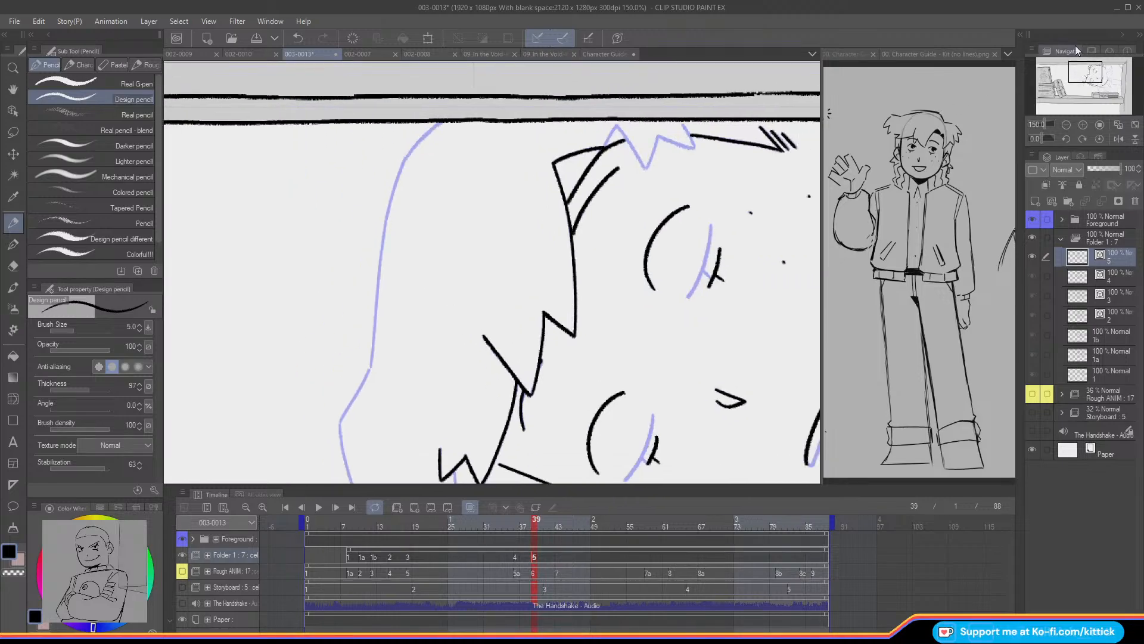
mouse_move(616, 126)
mouse_down()
mouse_move(603, 148)
mouse_move(643, 167)
mouse_up()
key(ctrl+z)
mouse_move(682, 126)
mouse_down()
mouse_move(695, 148)
mouse_move(654, 136)
mouse_move(645, 168)
mouse_up()
key(ctrl+z)
- Rotate the view and trace the jacket collar's inner edge from the shelf board down to the jaw
drag(1073, 72, 1090, 70)
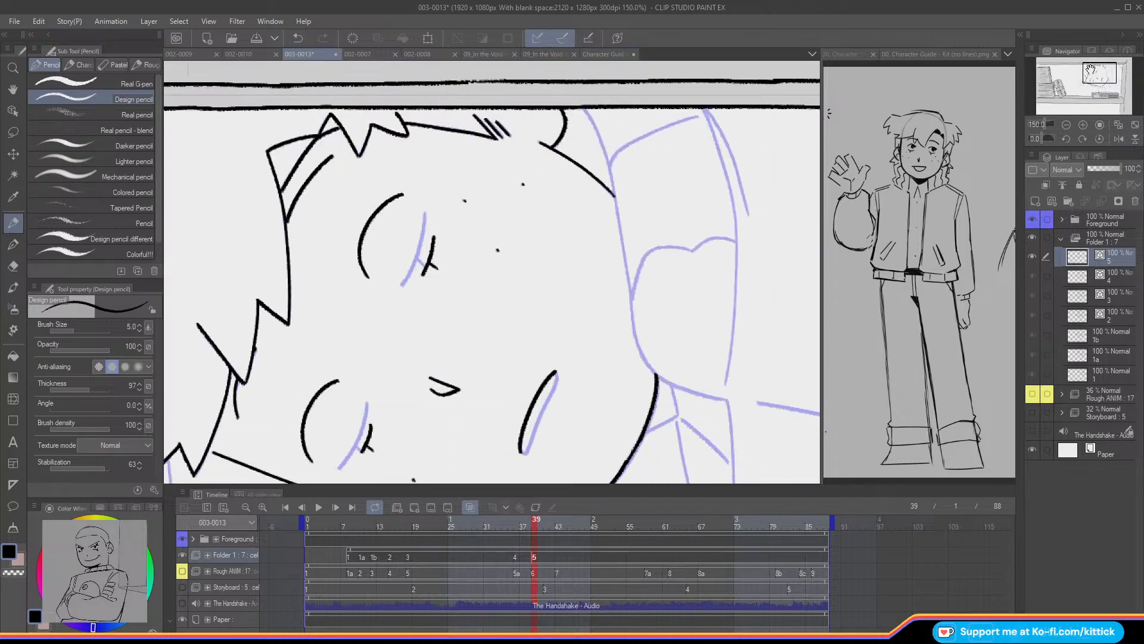
click(1082, 139)
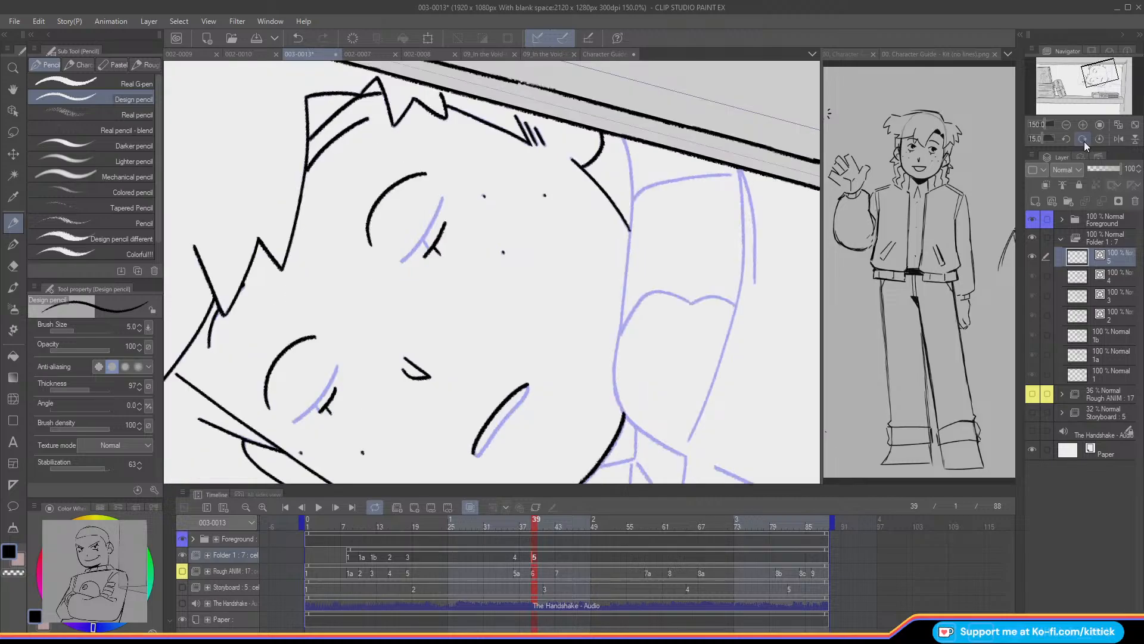
click(1082, 138)
drag(1085, 88, 1088, 91)
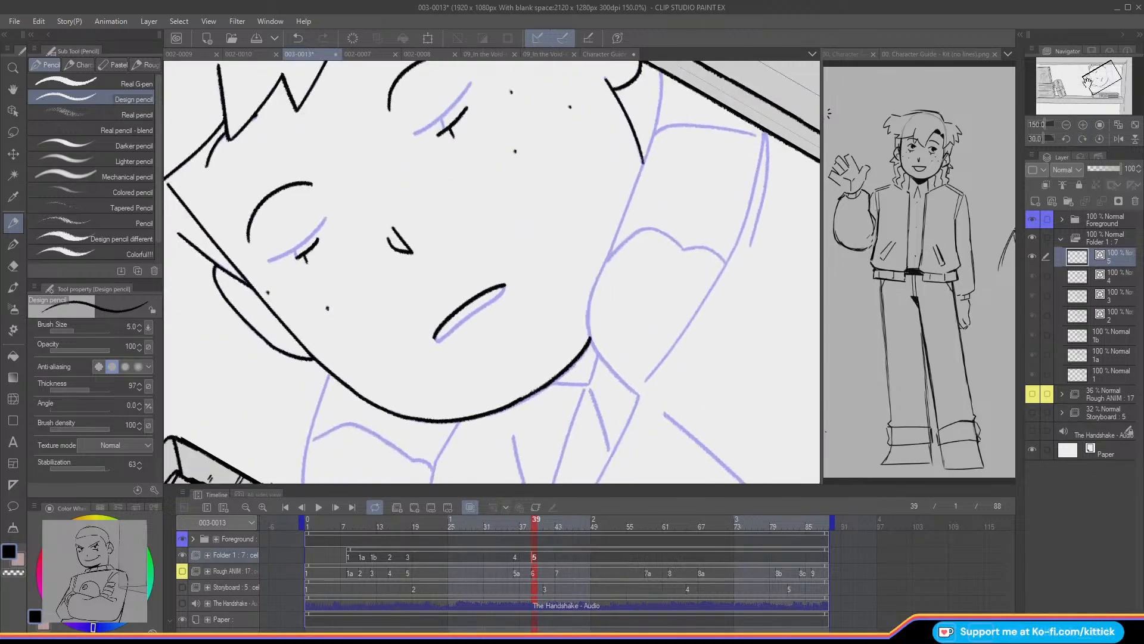
drag(660, 80, 642, 166)
key(ctrl+z)
key(ctrl+z)
mouse_move(626, 208)
mouse_down()
mouse_move(592, 290)
mouse_move(589, 334)
mouse_up()
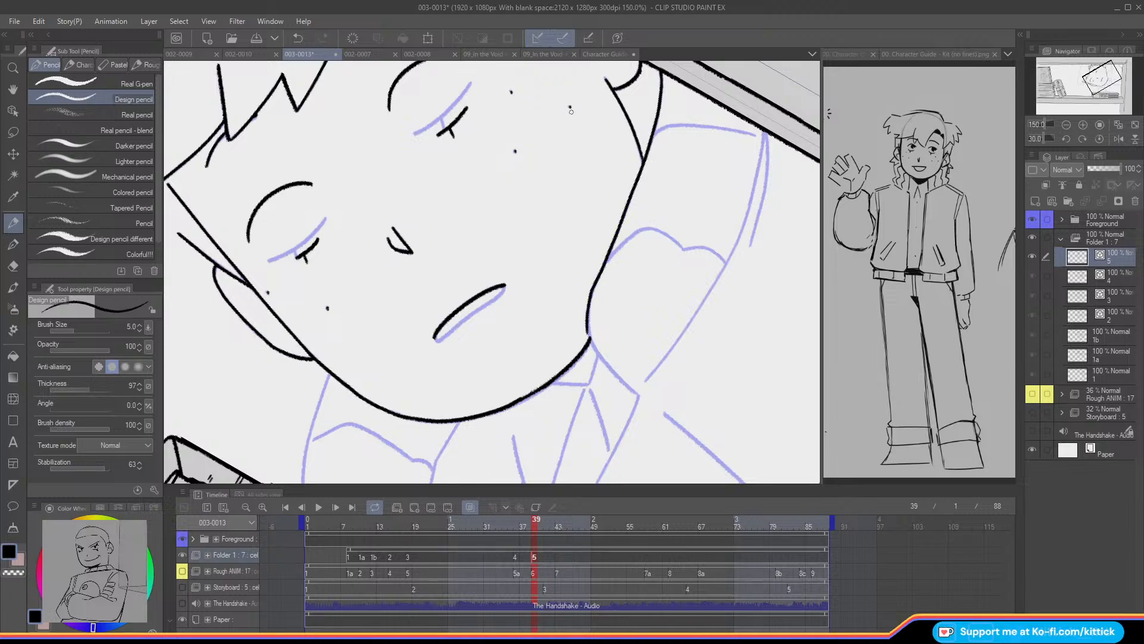
- Reset the rotation and trace the same collar's end edge, its outer edge and the short line beside it
click(1099, 139)
mouse_move(595, 258)
mouse_down()
mouse_move(625, 292)
mouse_move(682, 305)
mouse_up()
key(ctrl+z)
drag(1092, 69, 1094, 64)
mouse_move(623, 133)
mouse_down()
mouse_move(654, 255)
mouse_move(644, 410)
mouse_up()
drag(622, 133, 666, 230)
key(ctrl+z)
drag(621, 130, 666, 237)
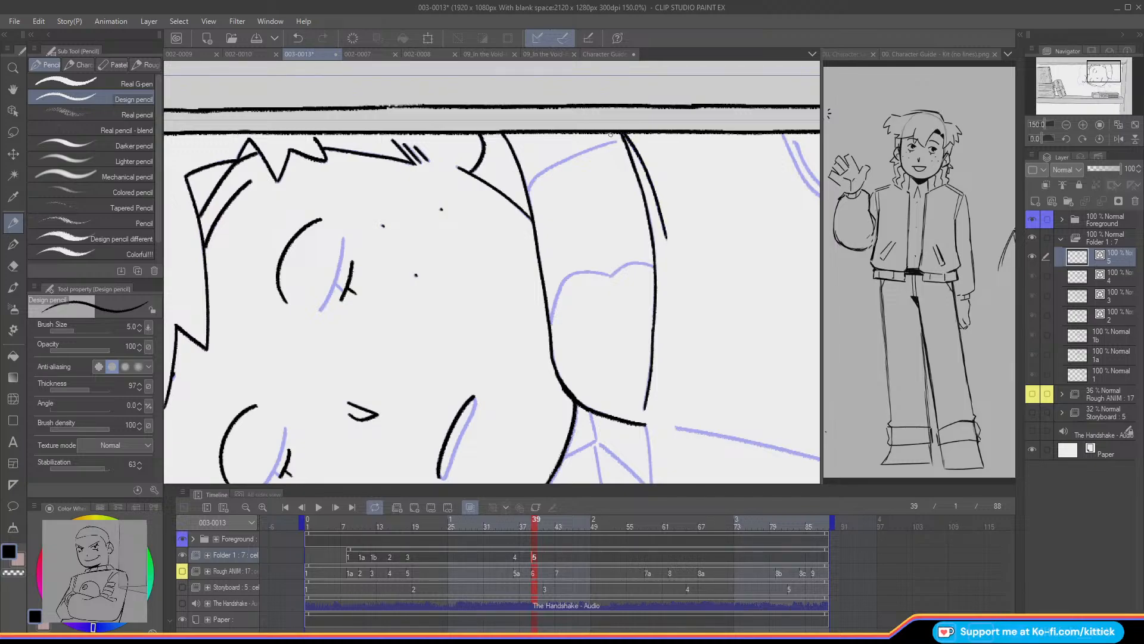
- Trace the top-of-head hair outline from the shelf board to the bend in the hair
drag(1101, 73, 1081, 71)
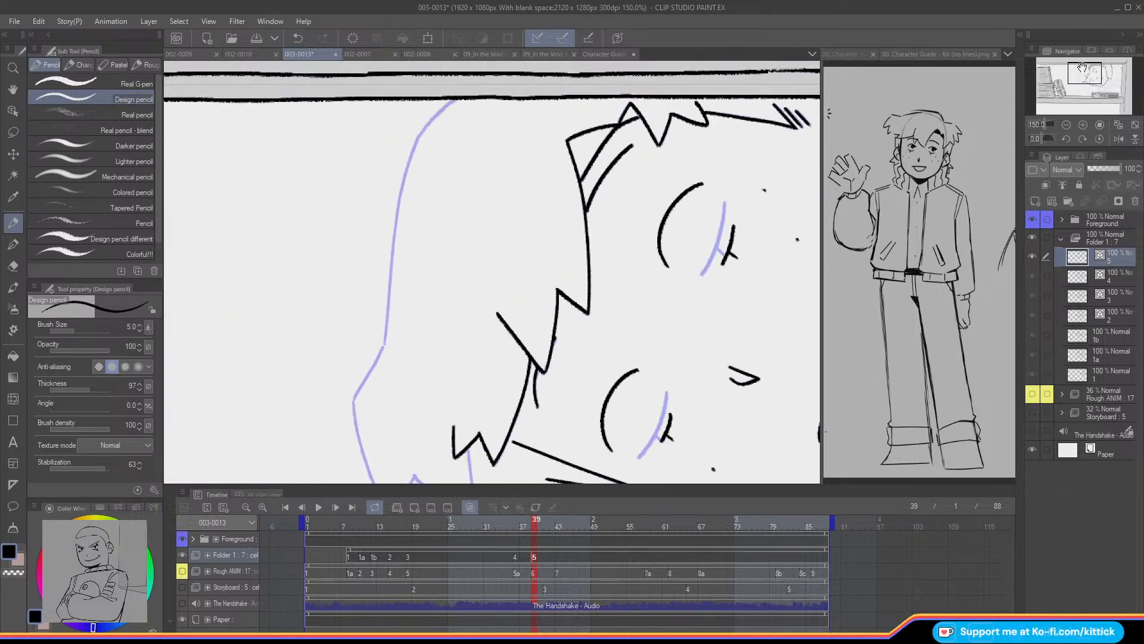
drag(458, 98, 421, 134)
key(ctrl+z)
mouse_move(458, 99)
mouse_down()
mouse_move(408, 158)
mouse_move(418, 137)
mouse_move(385, 322)
mouse_up()
key(ctrl+z)
drag(417, 142, 399, 218)
key(ctrl+z)
drag(408, 160, 383, 345)
- Mirror the view and trace the hair outline from the bend to its lowest tip
mouse_move(1078, 76)
mouse_down()
mouse_move(1067, 84)
mouse_move(1081, 77)
mouse_up()
click(1118, 138)
mouse_move(542, 156)
mouse_down()
mouse_move(569, 208)
mouse_move(563, 200)
mouse_move(568, 240)
mouse_move(549, 297)
mouse_up()
key(ctrl+z)
drag(570, 214, 546, 299)
key(ctrl+z)
drag(569, 224, 536, 322)
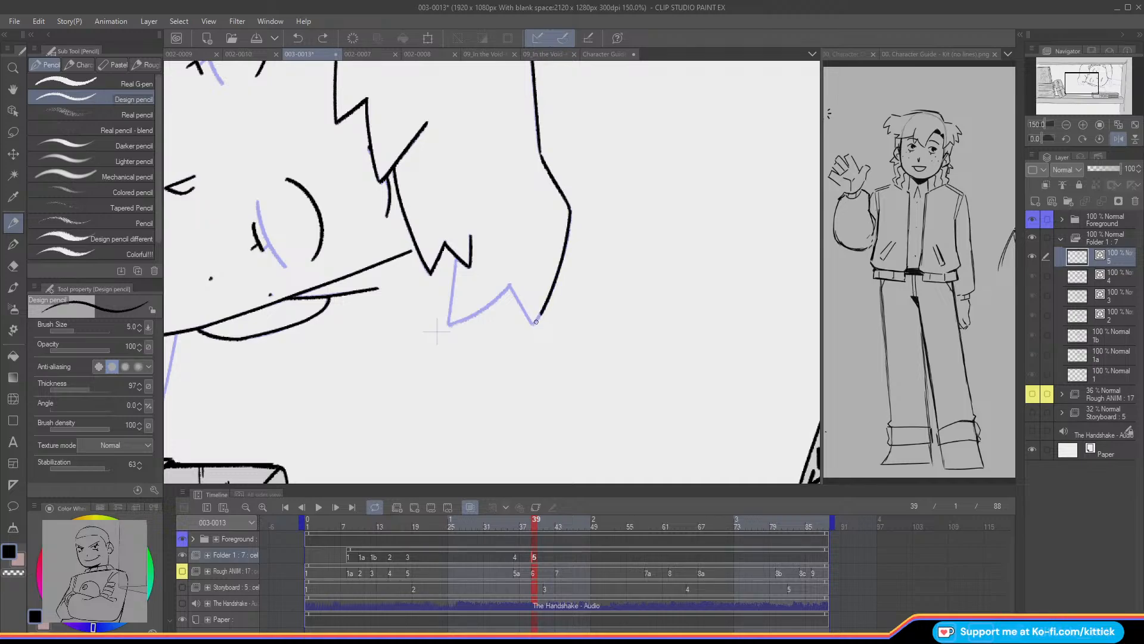
- Trace the short edge rising from the lowest hair tip and the edge of the neighbouring lock
drag(509, 285, 532, 323)
drag(455, 262, 446, 326)
key(ctrl+z)
drag(456, 255, 448, 323)
drag(507, 286, 465, 319)
key(ctrl+z)
- Restore the unmirrored view and trace the curved edge joining the two lowest hair locks
click(1117, 139)
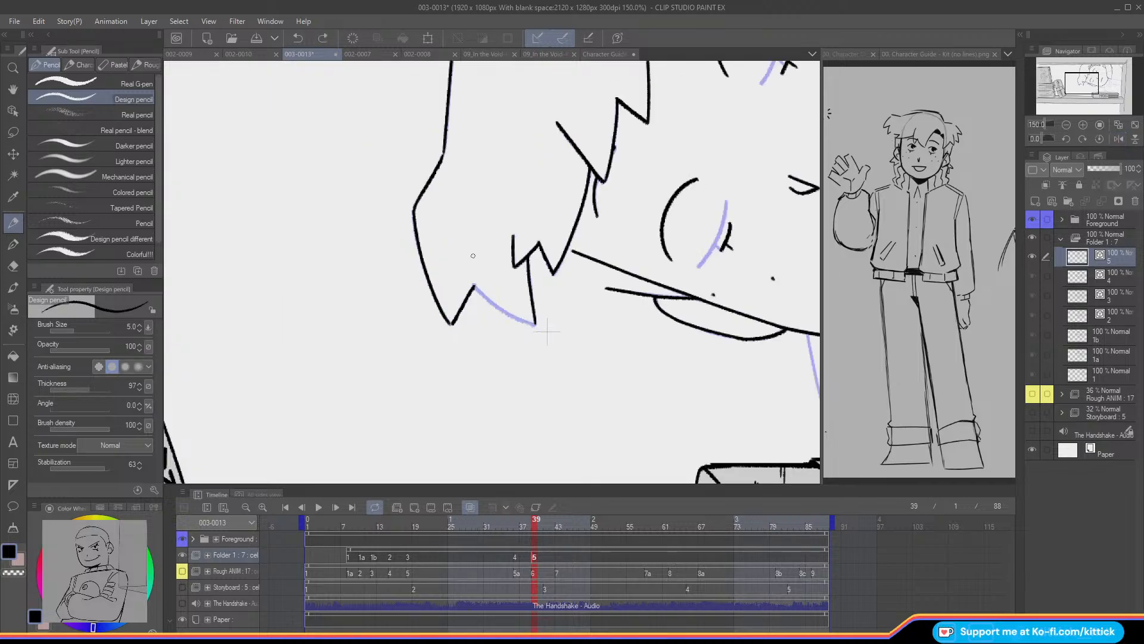
drag(473, 285, 533, 323)
key(ctrl+z)
key(ctrl+z)
drag(473, 284, 534, 324)
- Trace the jacket's front edge from the collar corner and along the chest to the shelf's side panel
click(1065, 124)
drag(1070, 81, 1082, 74)
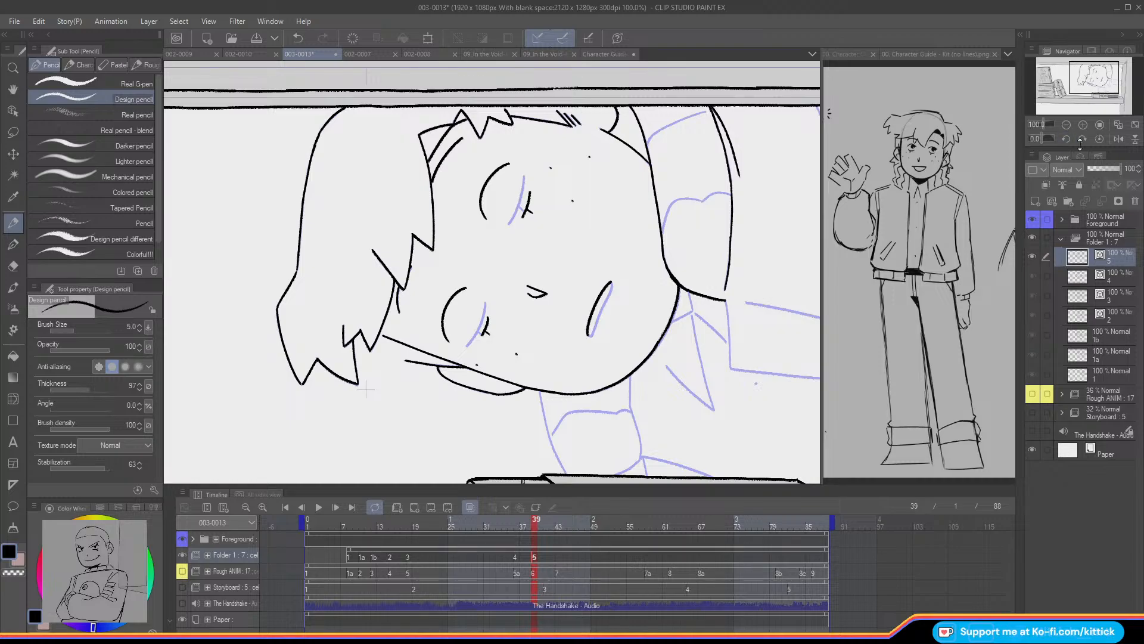
click(1082, 124)
drag(1087, 79, 1101, 87)
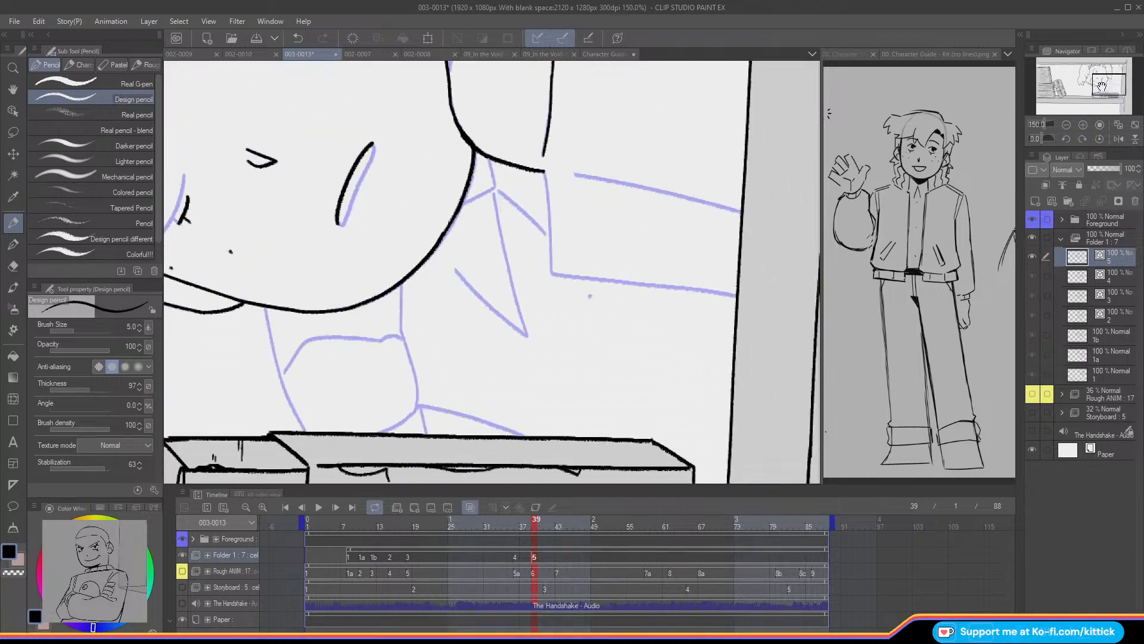
drag(545, 172, 551, 268)
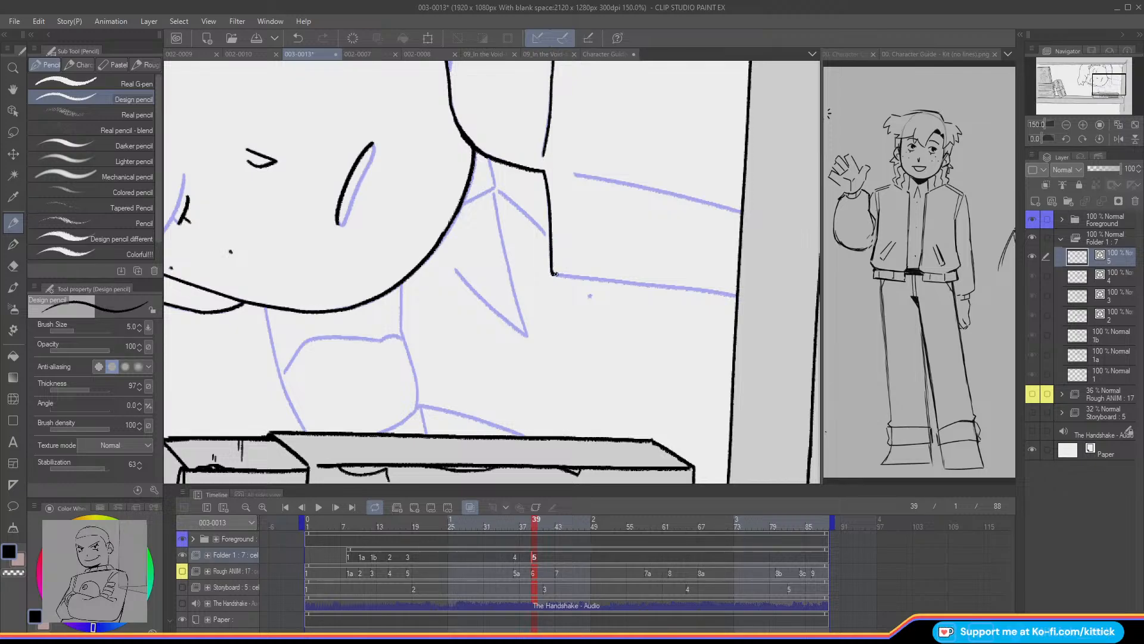
mouse_move(553, 274)
mouse_down()
mouse_move(620, 281)
mouse_move(557, 274)
mouse_move(682, 288)
mouse_up()
key(ctrl+z)
key(ctrl+z)
drag(561, 274, 738, 294)
key(ctrl+z)
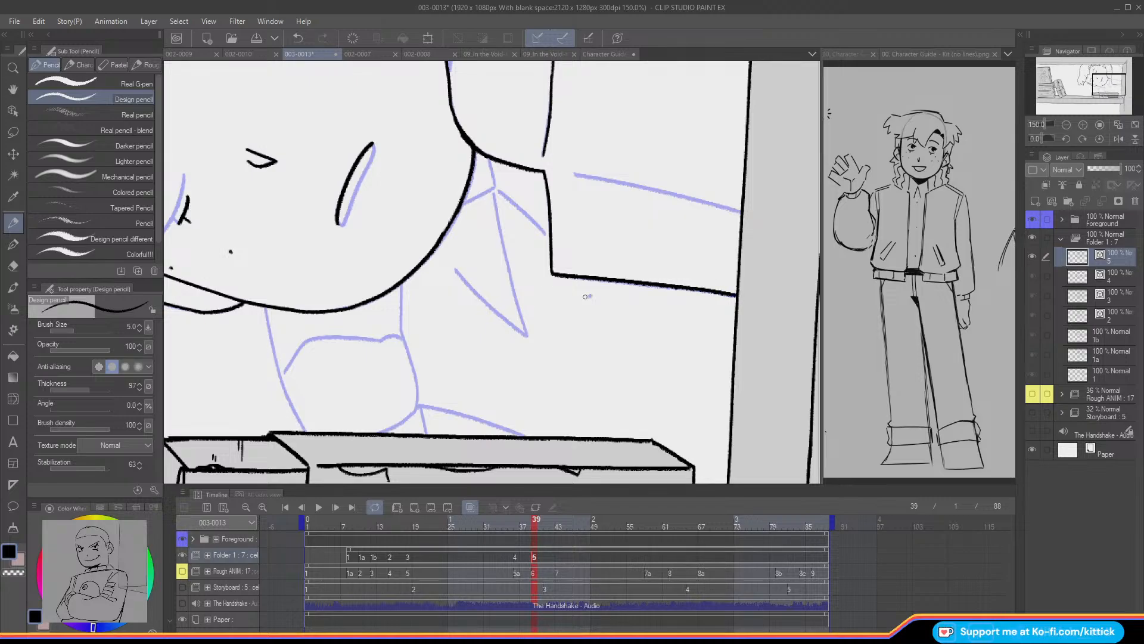
- Trace the shirt collar lines under the chin, including the long pointed flap
mouse_move(493, 181)
mouse_down()
mouse_move(460, 204)
mouse_move(518, 206)
mouse_move(545, 234)
mouse_up()
key(ctrl+z)
key(ctrl+z)
drag(499, 191, 545, 234)
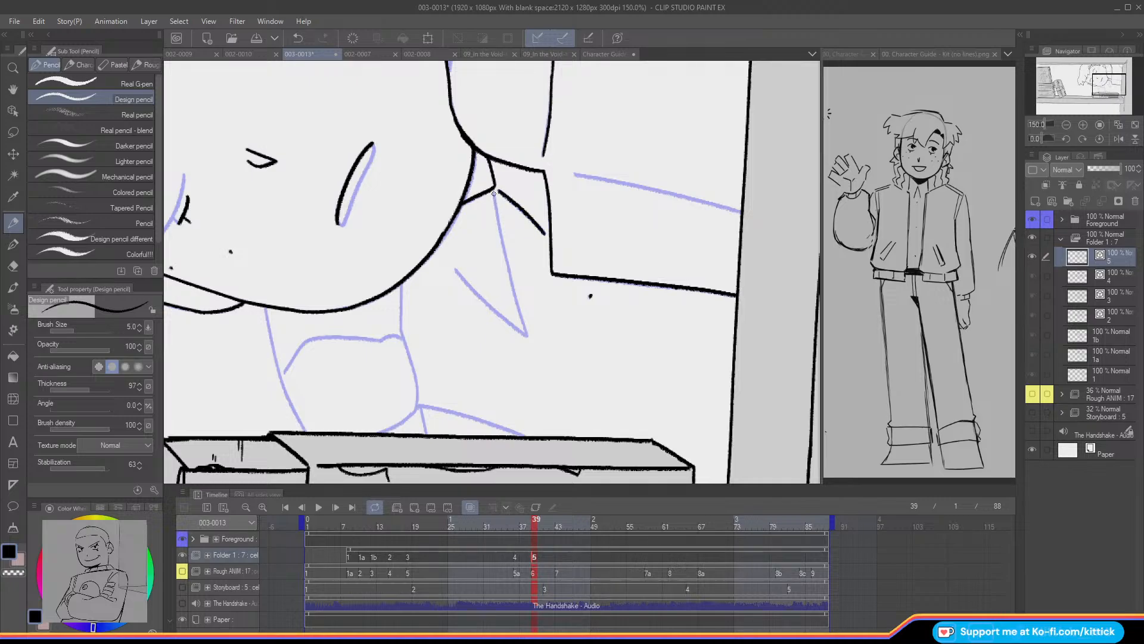
drag(494, 195, 525, 331)
drag(455, 270, 520, 332)
key(ctrl+z)
drag(455, 270, 505, 320)
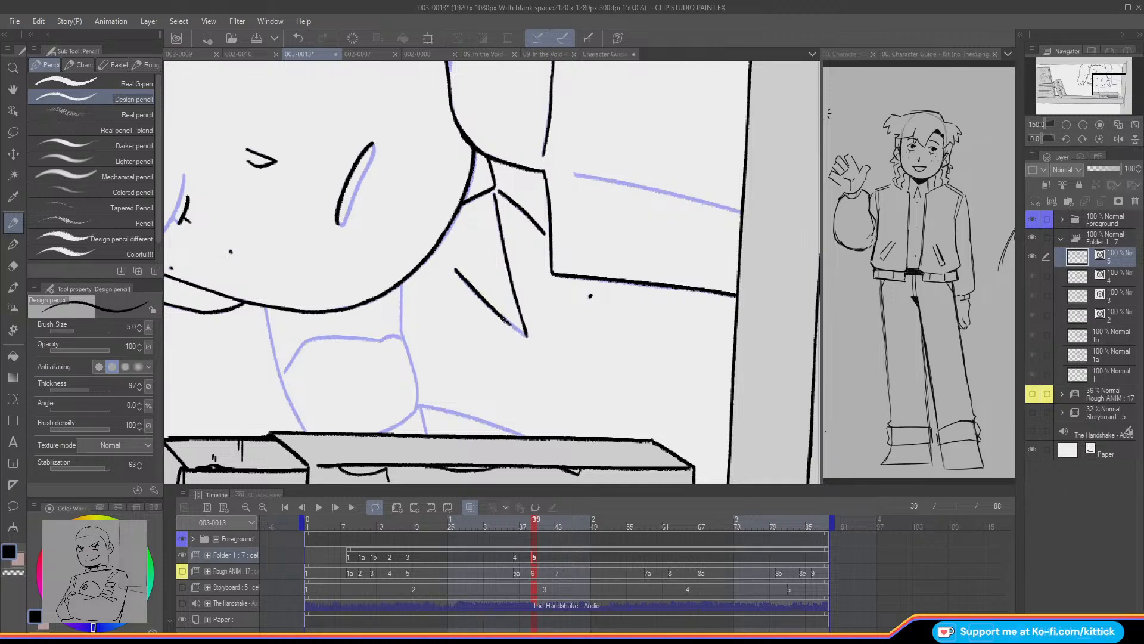
- Trace the remaining straight jacket line from near the collar to the shelf's side panel and reselect the black drawing colour
mouse_move(574, 175)
mouse_down()
mouse_move(700, 201)
mouse_move(569, 177)
mouse_up()
key(ctrl+z)
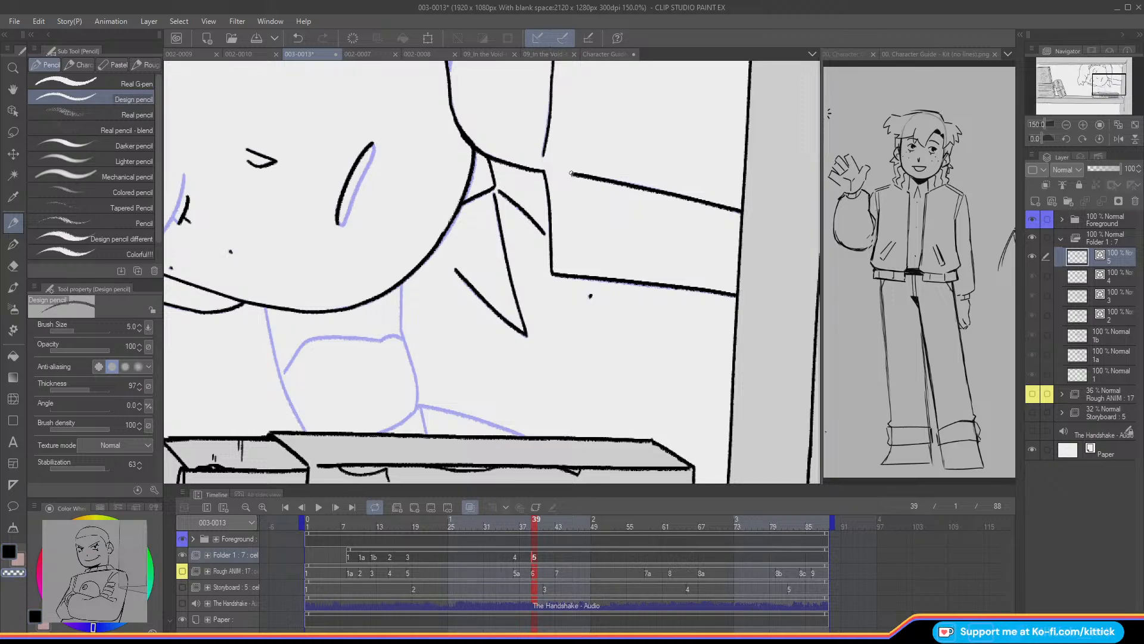
click(10, 554)
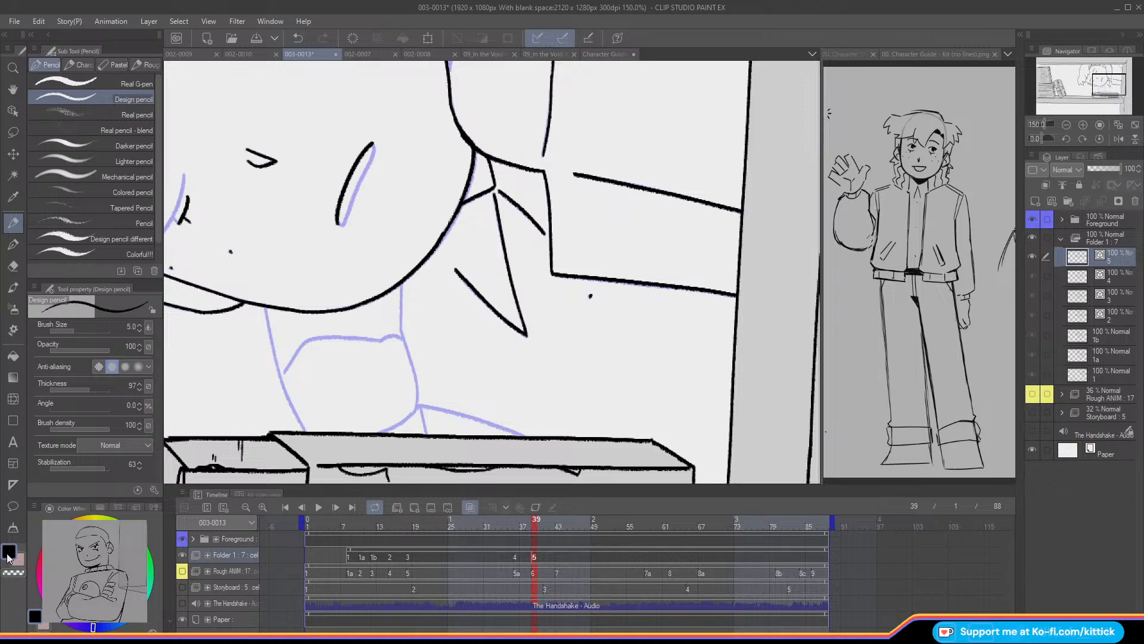
- Trace the outline of the other jacket collar between the chin and the LIGHT IT UP box
drag(1099, 82, 1080, 84)
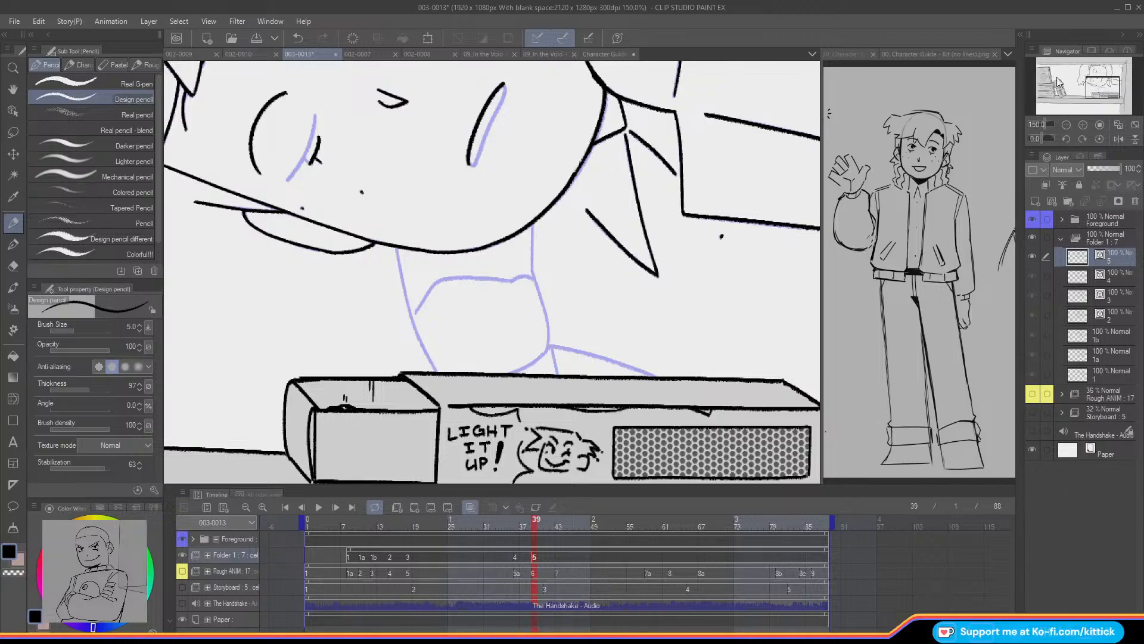
drag(532, 220, 547, 350)
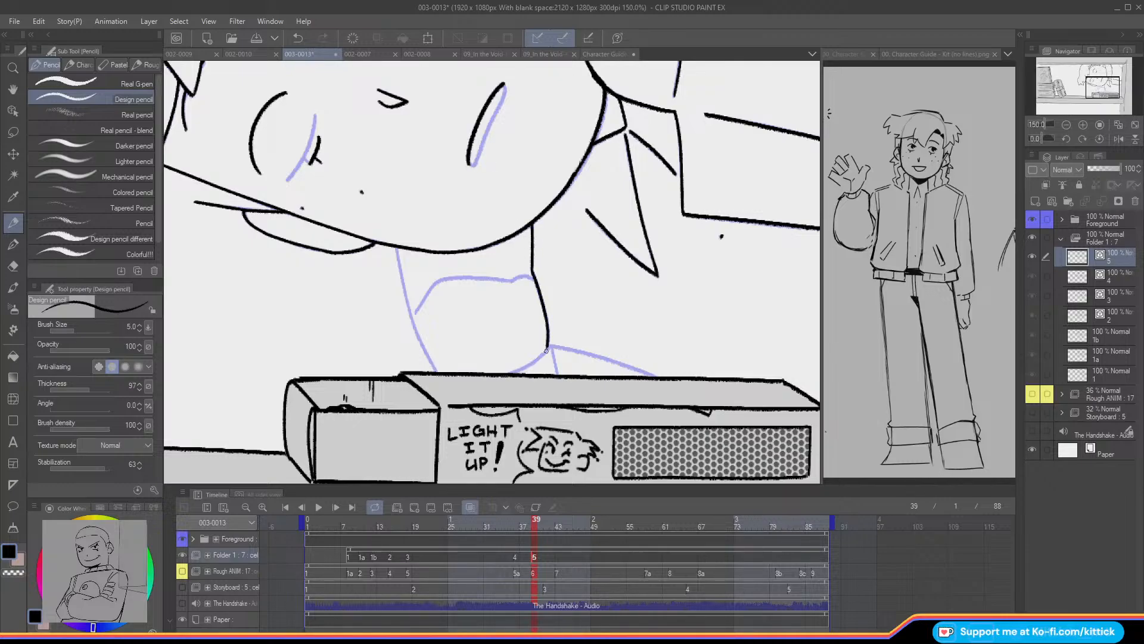
drag(396, 245, 408, 304)
key(ctrl+z)
drag(395, 245, 414, 327)
key(ctrl+z)
drag(396, 245, 430, 367)
drag(547, 347, 523, 369)
key(ctrl+z)
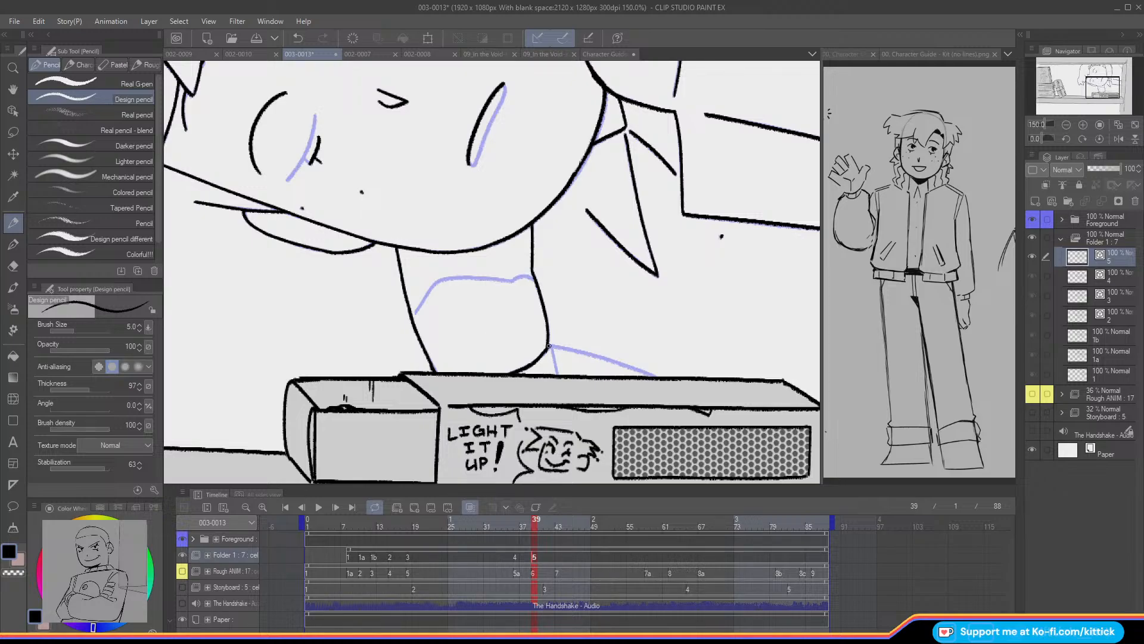
- Trace the curved jacket line and the short line behind the top of the box
drag(570, 349, 661, 379)
drag(552, 351, 557, 375)
key(ctrl+z)
- Trace the wavy fold line inside the collar above the box using a mirrored view, and restore the normal view
drag(423, 296, 451, 274)
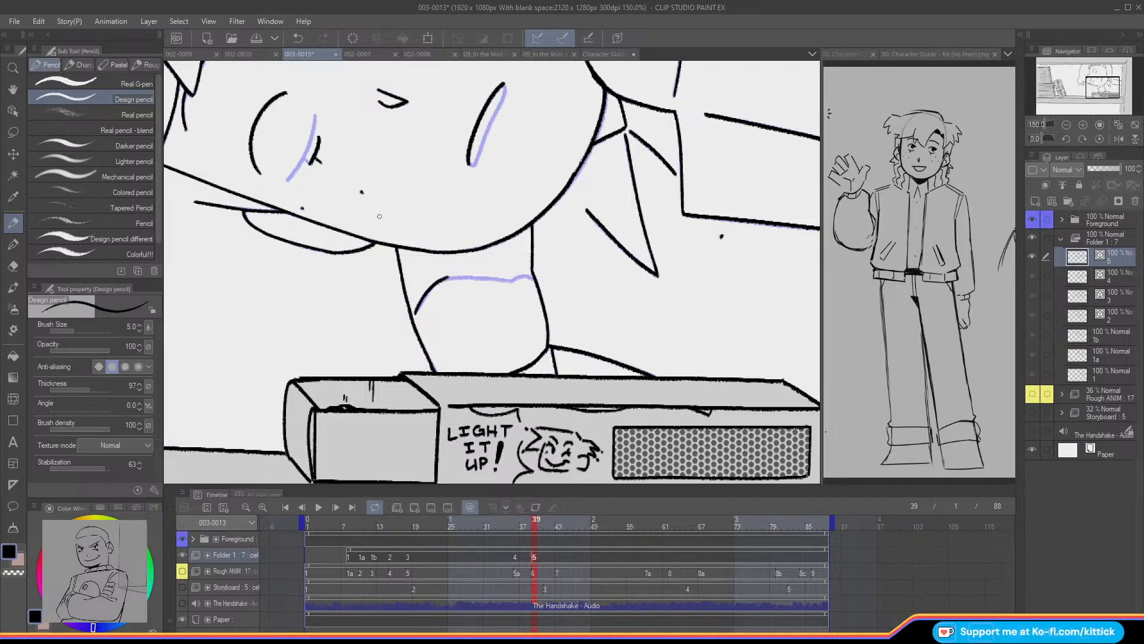
key(ctrl+z)
click(1118, 138)
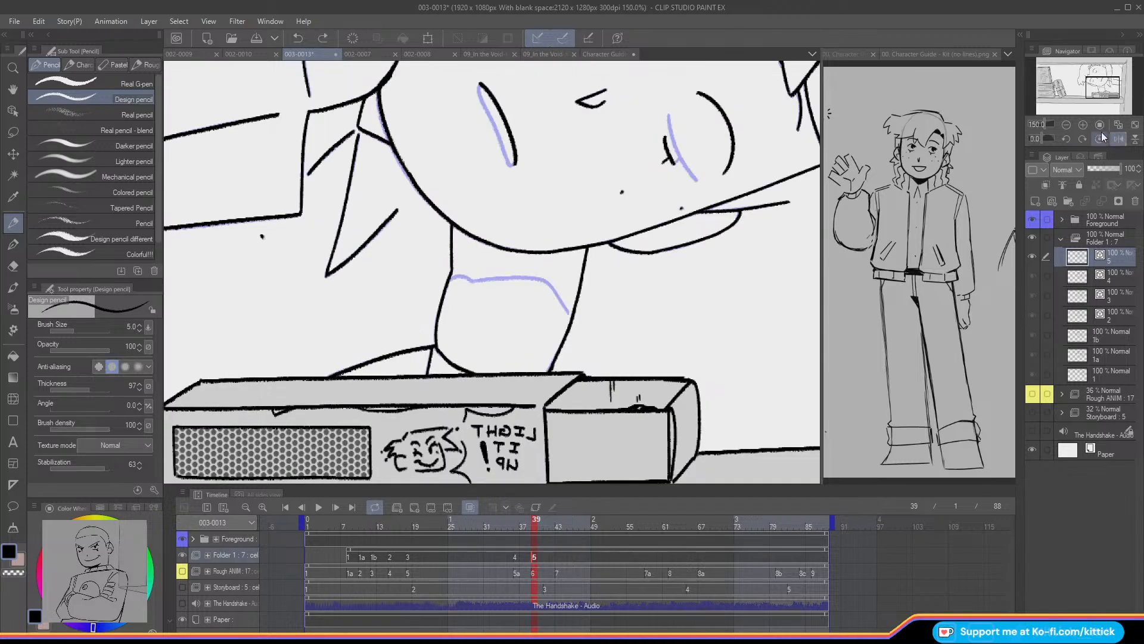
mouse_move(568, 311)
mouse_down()
mouse_move(542, 280)
mouse_move(475, 282)
mouse_up()
key(ctrl+z)
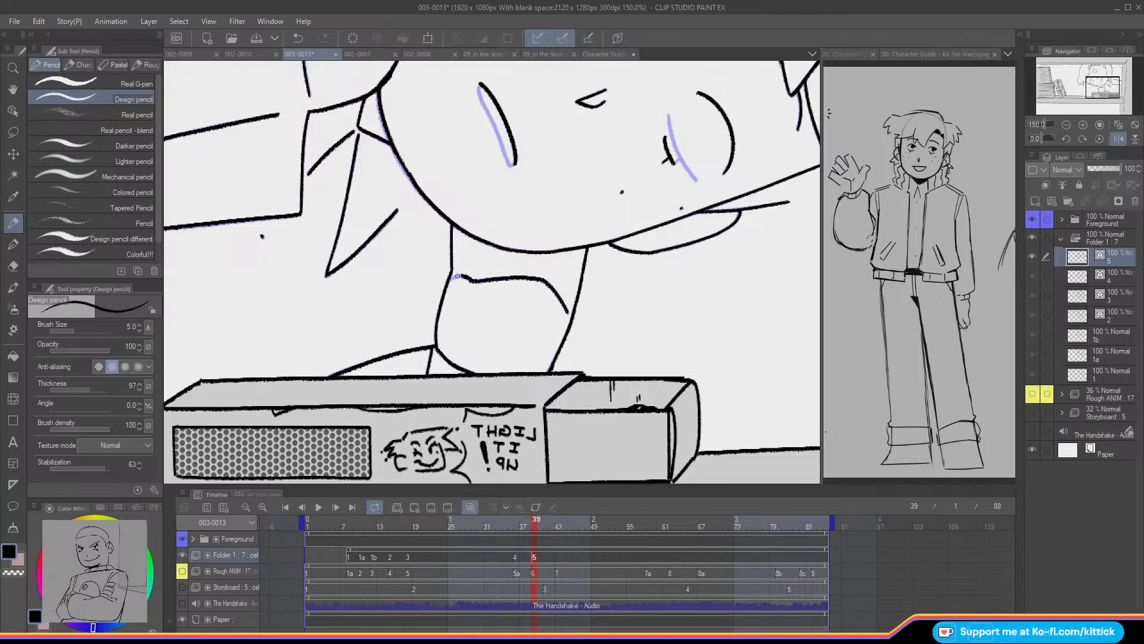
key(h)
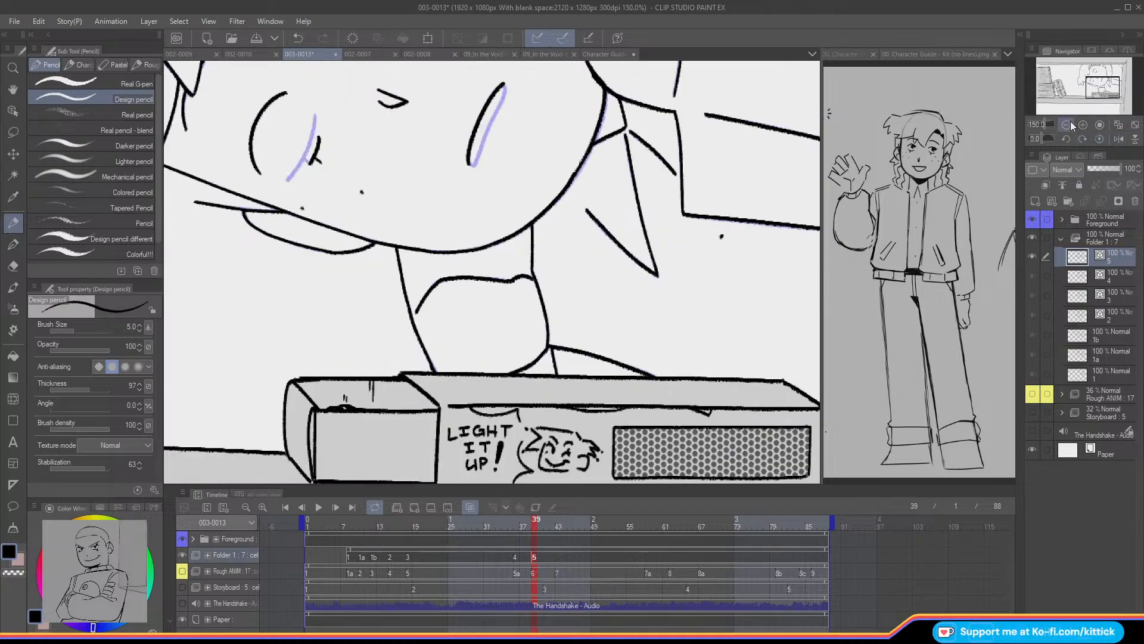
- Trace the wavy fold line across the collar nearest the shelf board
triple_click(1082, 127)
click(1065, 126)
click(1065, 125)
click(1065, 125)
click(1065, 125)
click(1066, 125)
drag(1069, 95, 1097, 67)
click(1083, 124)
click(1083, 124)
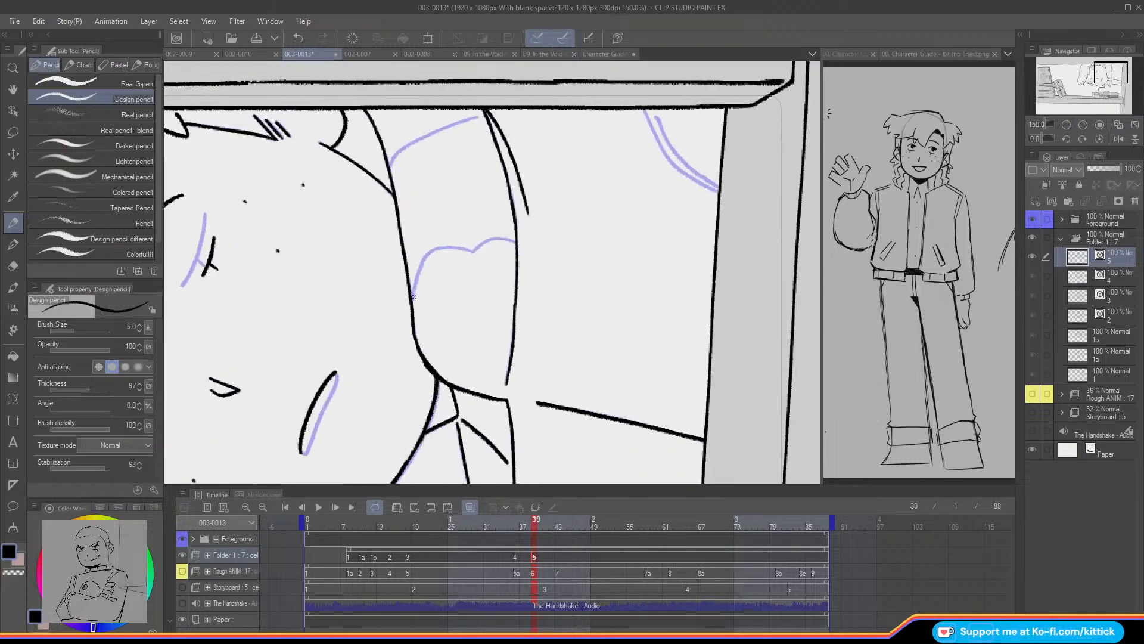
drag(416, 283, 429, 254)
key(ctrl+z)
mouse_move(412, 301)
mouse_down()
mouse_move(421, 262)
mouse_move(446, 247)
mouse_move(516, 240)
mouse_up()
key(ctrl+z)
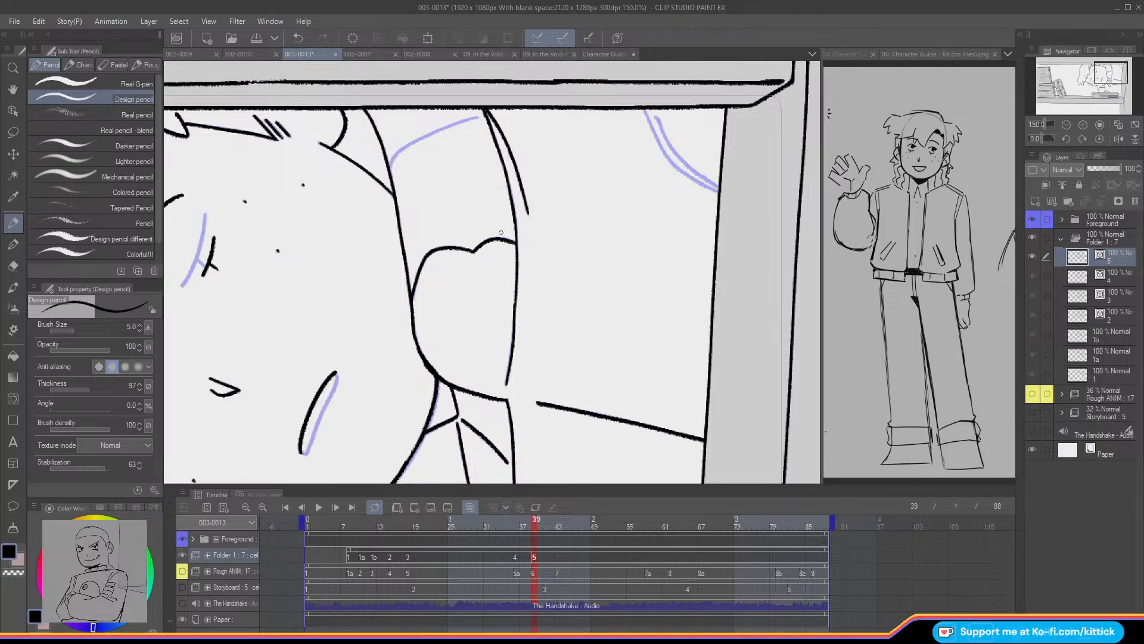
- Rotate the view and trace the upper fold line of the collar just below the shelf board
click(1065, 139)
drag(351, 207, 341, 289)
key(ctrl+z)
mouse_move(350, 207)
mouse_down()
mouse_move(343, 295)
mouse_move(353, 309)
mouse_up()
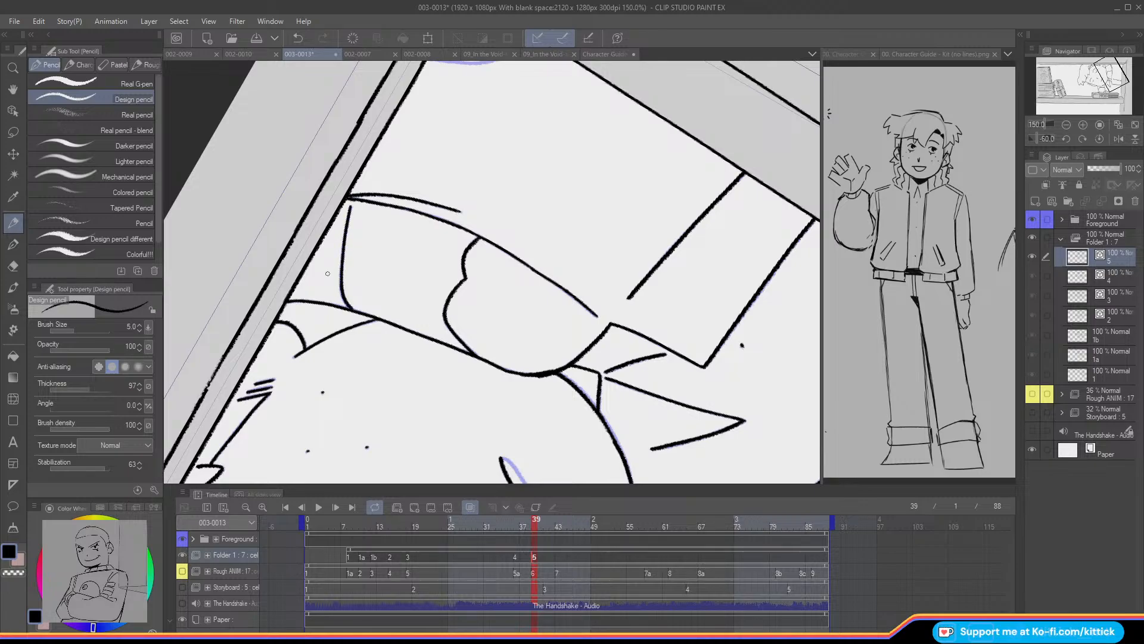
- Trace the two parallel curved jacket lines in the corner between the upper shelf board and the side post
click(1099, 139)
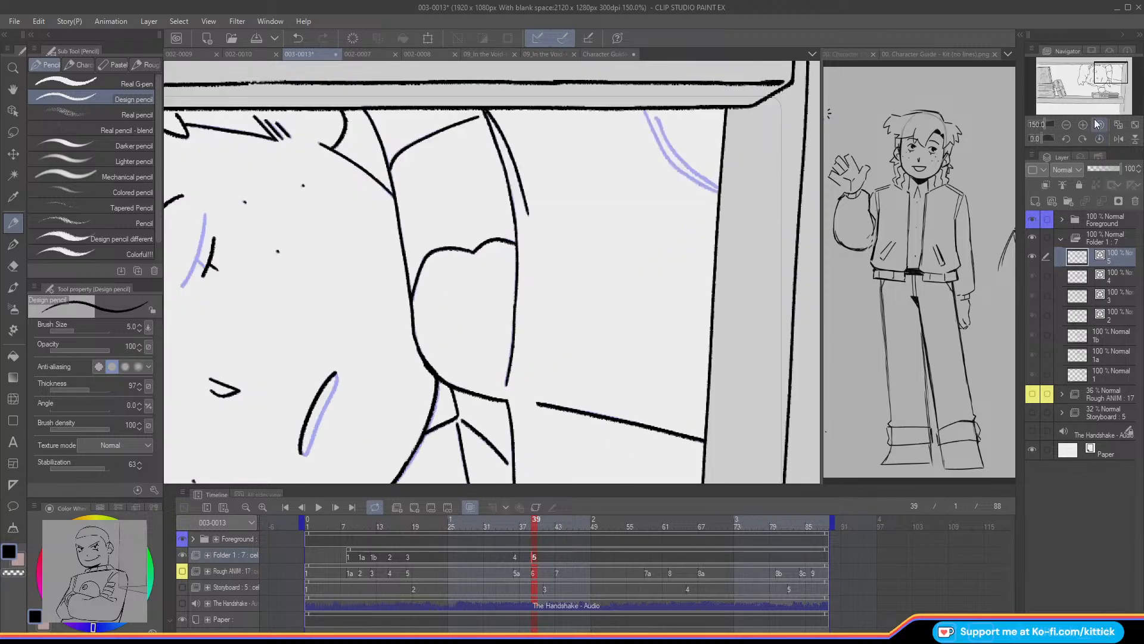
drag(646, 110, 665, 154)
key(ctrl+z)
drag(645, 108, 671, 164)
key(ctrl+z)
mouse_move(644, 109)
mouse_down()
mouse_move(673, 165)
mouse_move(722, 191)
mouse_up()
drag(657, 121, 696, 173)
key(ctrl+z)
drag(657, 121, 719, 190)
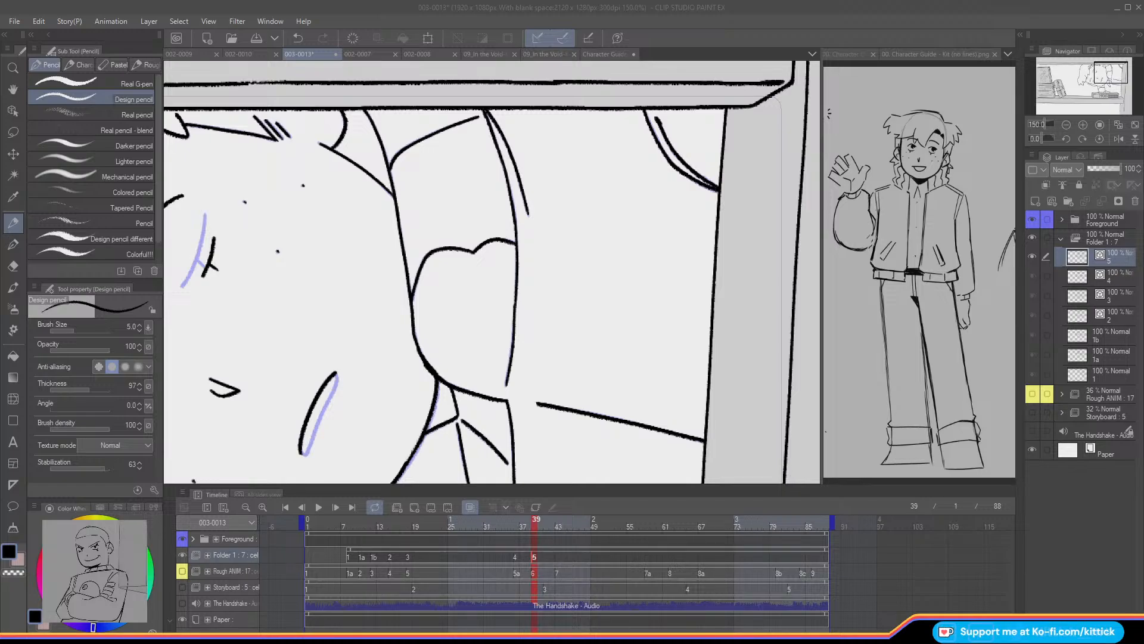
- Lasso the facial features together with the inner edge of the hair fringe inside the head outline
click(1065, 127)
click(1065, 125)
drag(1070, 91, 1095, 75)
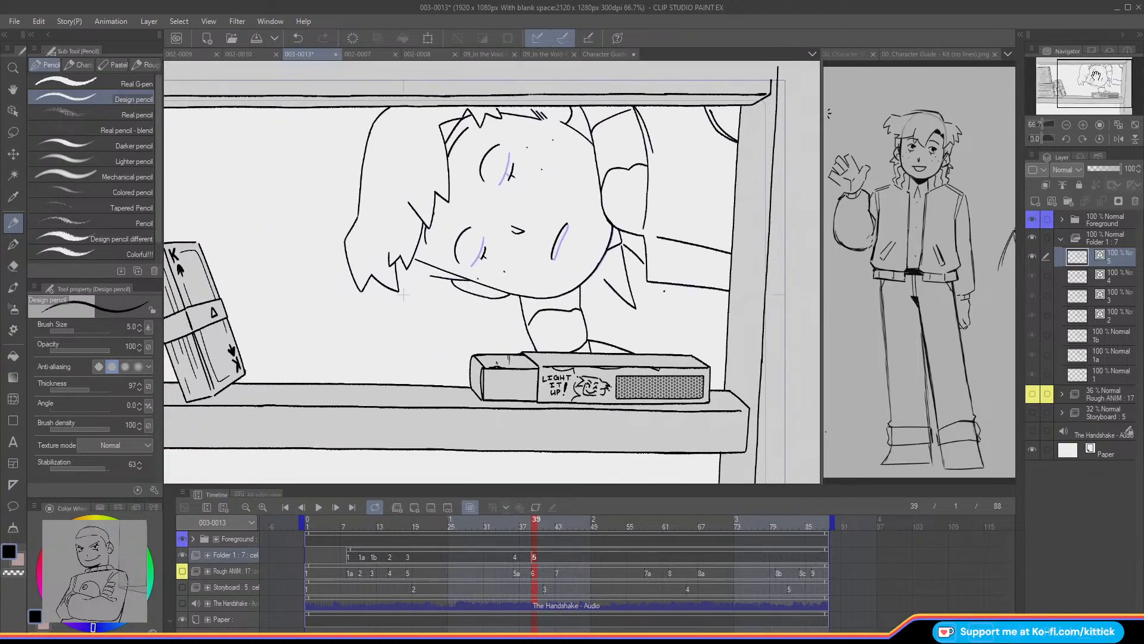
mouse_move(534, 528)
mouse_down()
mouse_move(493, 530)
mouse_move(542, 537)
mouse_up()
drag(523, 538, 536, 544)
click(1082, 124)
drag(1074, 81, 1070, 74)
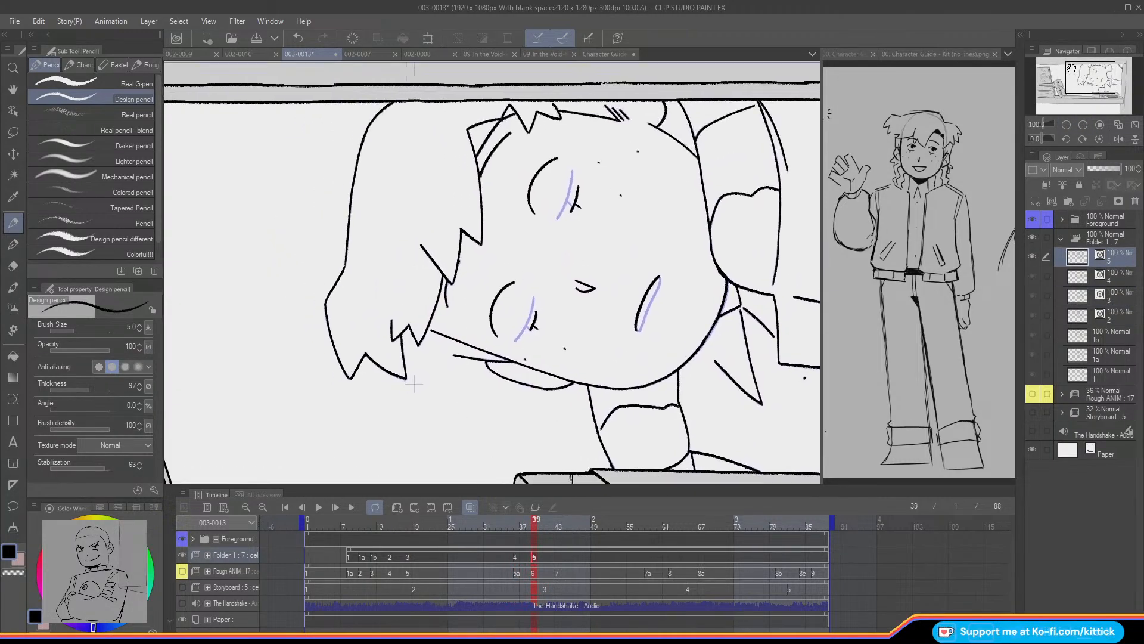
click(13, 131)
mouse_move(520, 357)
mouse_down()
mouse_move(634, 362)
mouse_move(675, 190)
mouse_move(658, 121)
mouse_up()
click(500, 394)
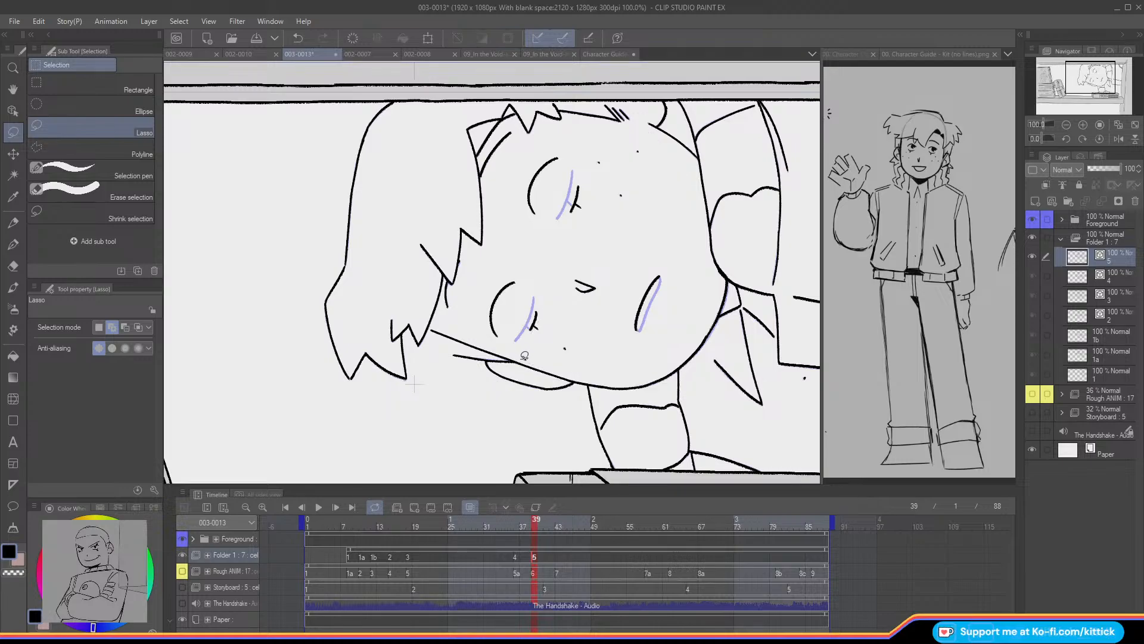
mouse_move(553, 364)
mouse_down()
mouse_move(673, 214)
mouse_move(662, 153)
mouse_move(573, 117)
mouse_move(552, 90)
mouse_move(455, 103)
mouse_move(409, 183)
mouse_move(388, 337)
mouse_move(407, 331)
mouse_move(448, 359)
mouse_move(460, 342)
mouse_move(432, 326)
mouse_up()
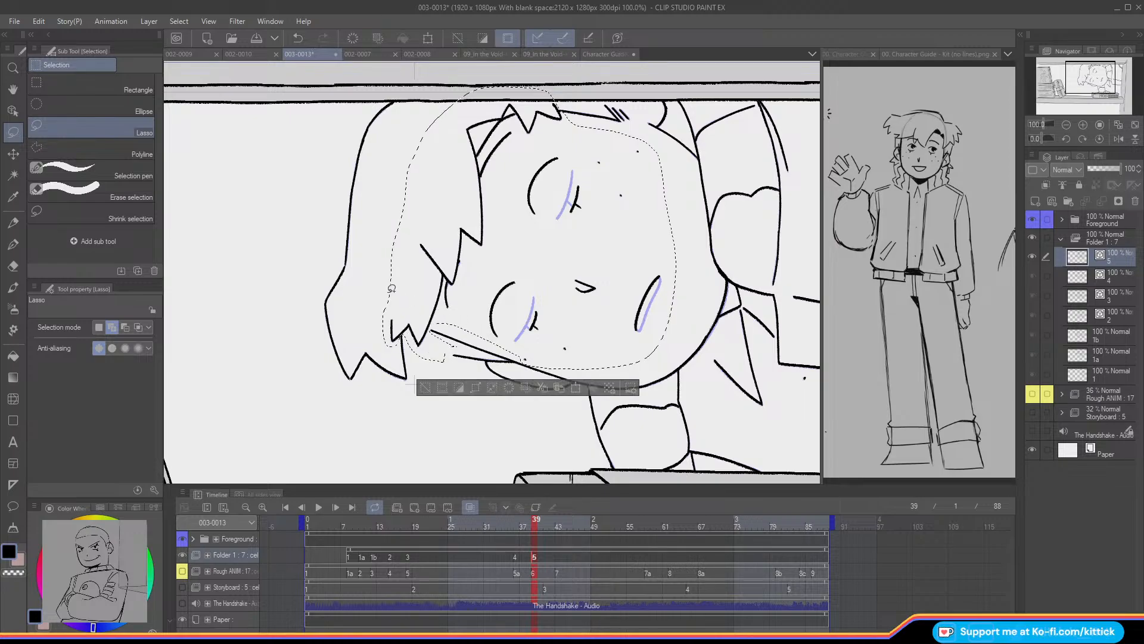
- Nudge the selected facial features and fringe two steps left, clear the selection, and turn off the onion skin
click(1084, 141)
click(1084, 141)
click(1084, 141)
click(1084, 141)
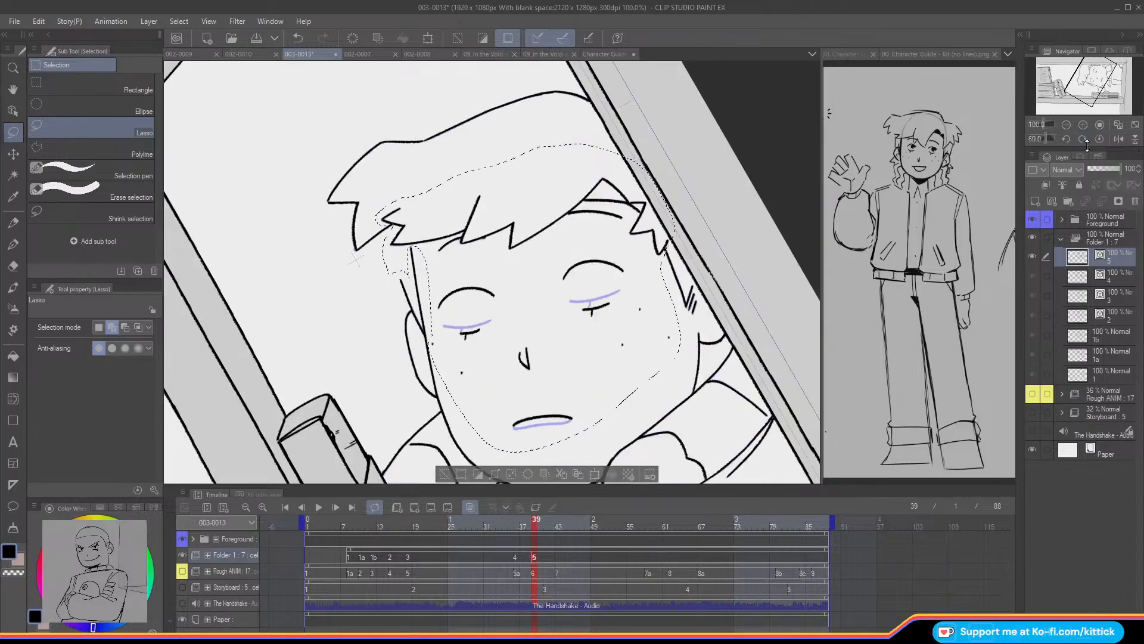
click(22, 154)
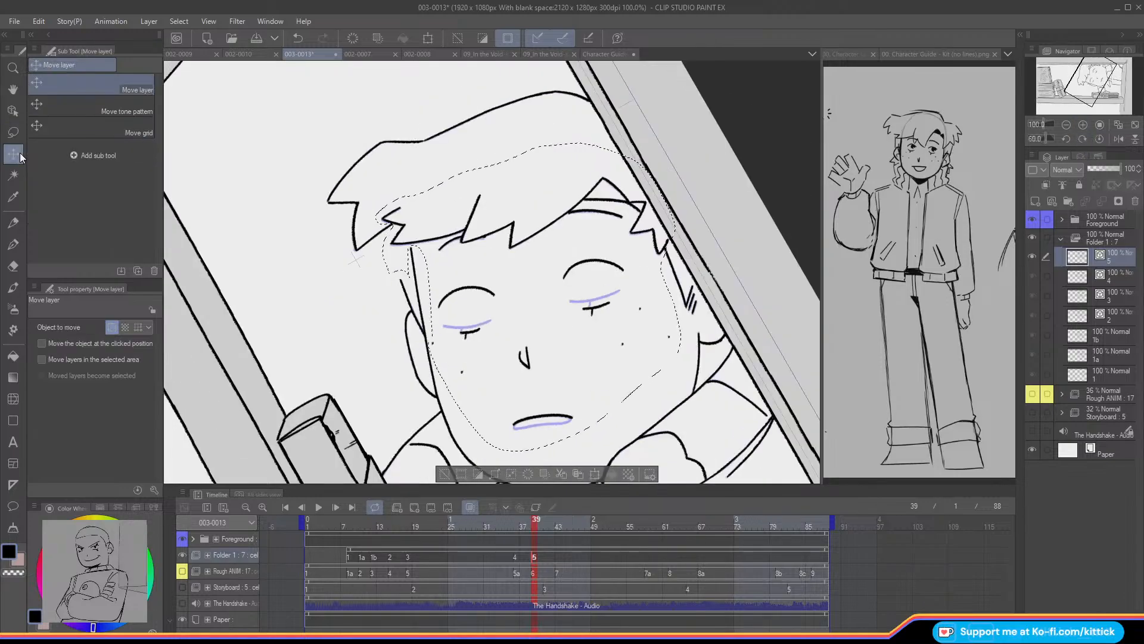
key(Left)
key(Left)
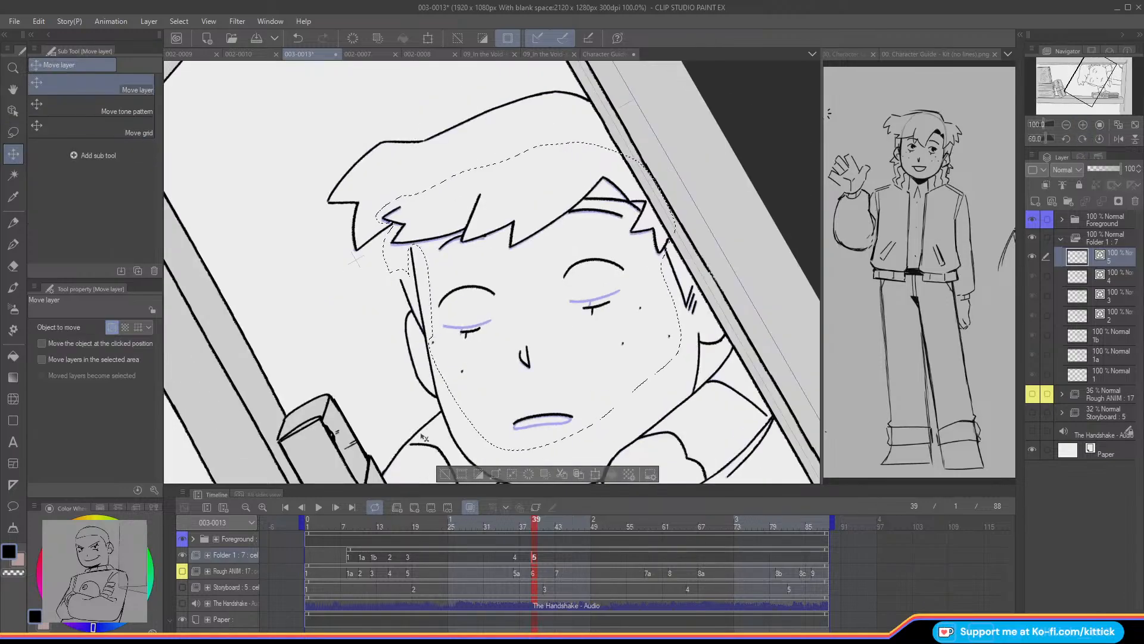
click(442, 473)
key(o)
key(Left)
key(Right)
key(Left)
key(Right)
- Lasso both ears to reposition them with the Move layer tool, and return to the Design pencil
click(16, 136)
mouse_move(438, 393)
mouse_down()
mouse_move(408, 300)
mouse_move(394, 356)
mouse_up()
mouse_move(703, 332)
mouse_down()
mouse_move(715, 351)
mouse_move(730, 322)
mouse_move(708, 327)
mouse_up()
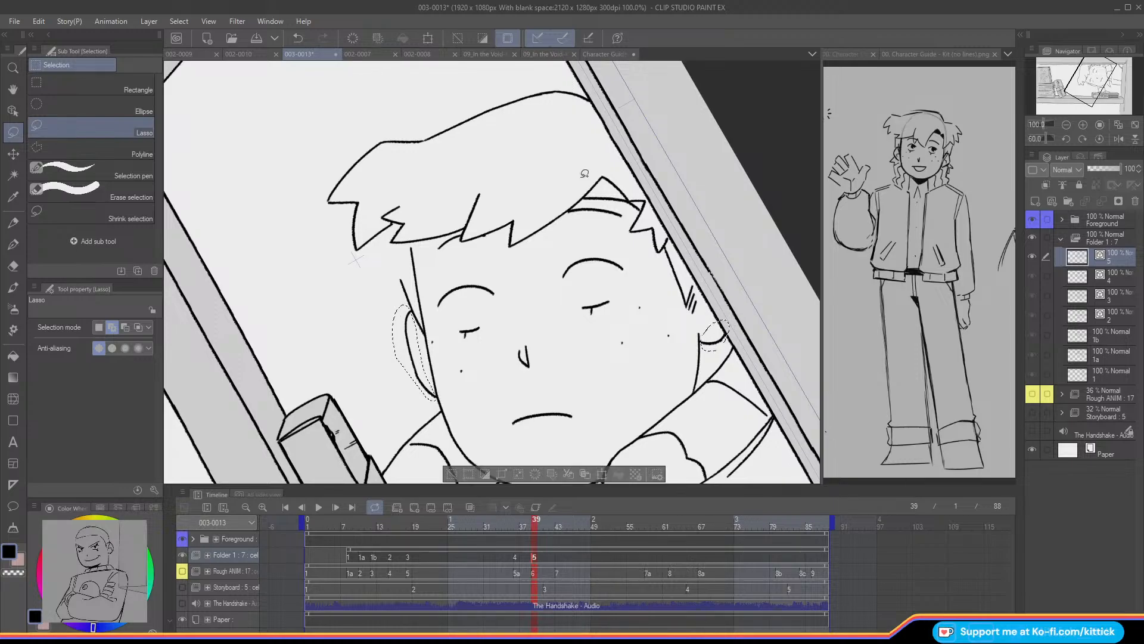
click(13, 158)
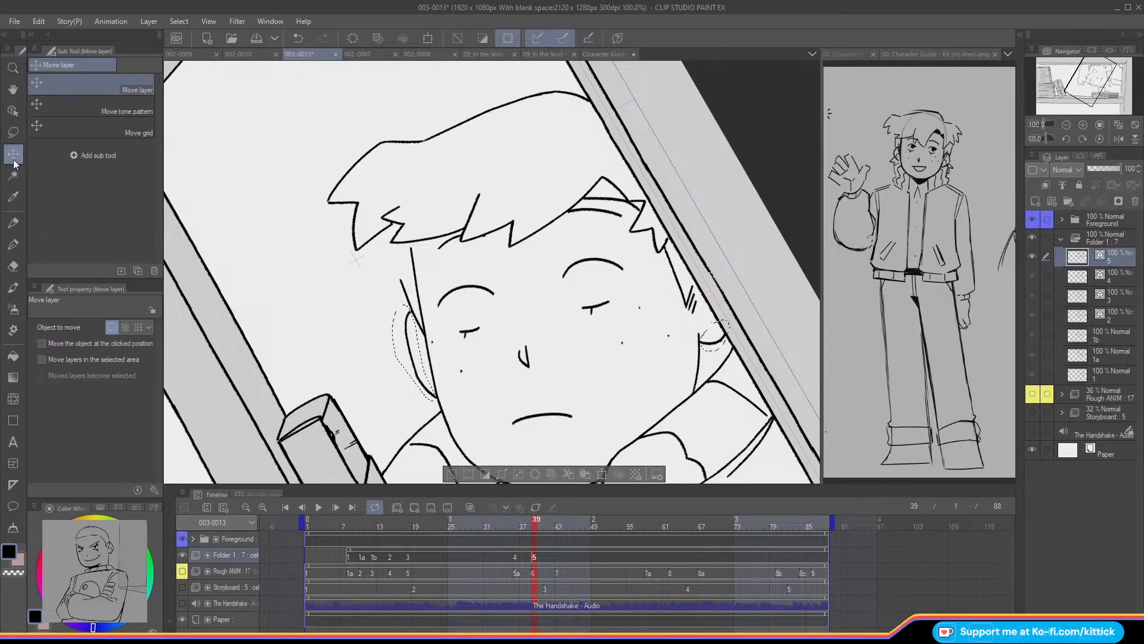
click(451, 476)
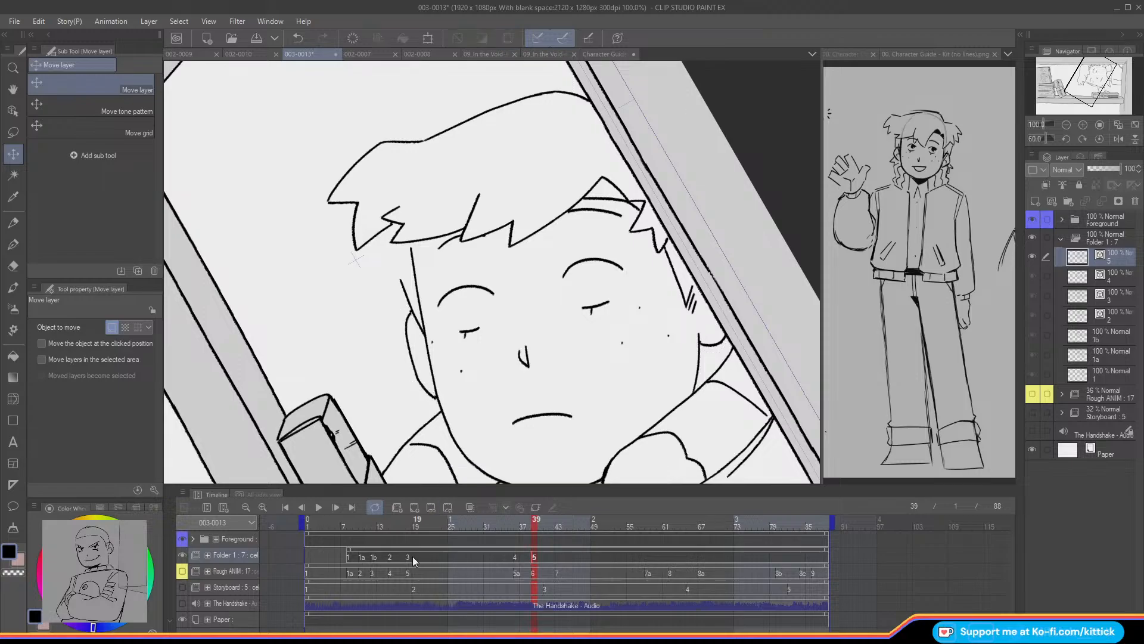
click(13, 572)
key(p)
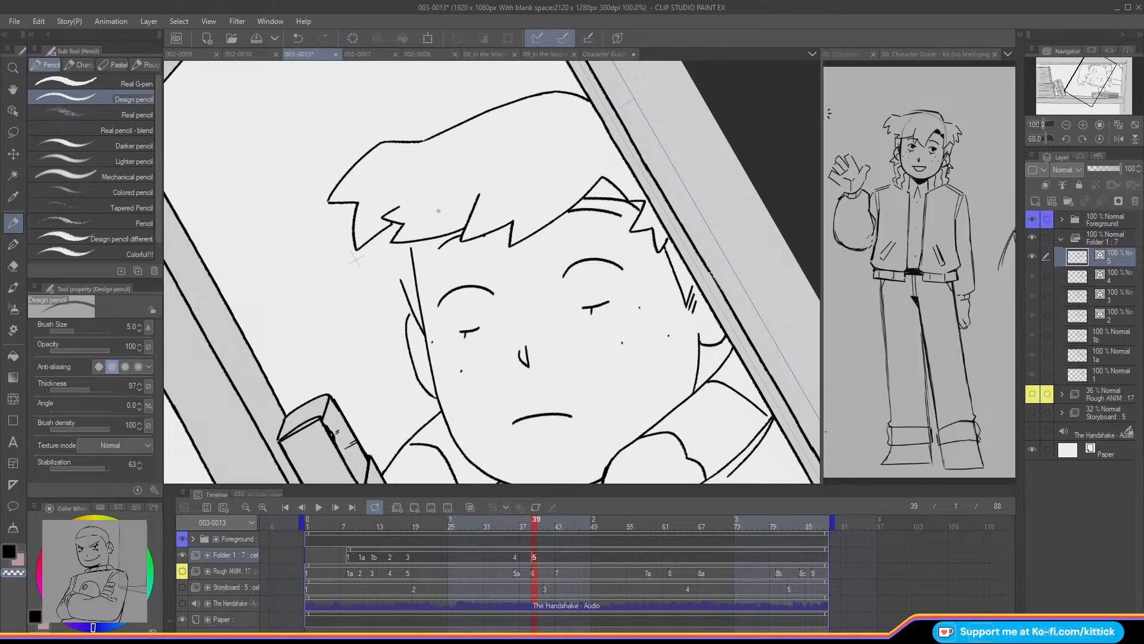
key(c)
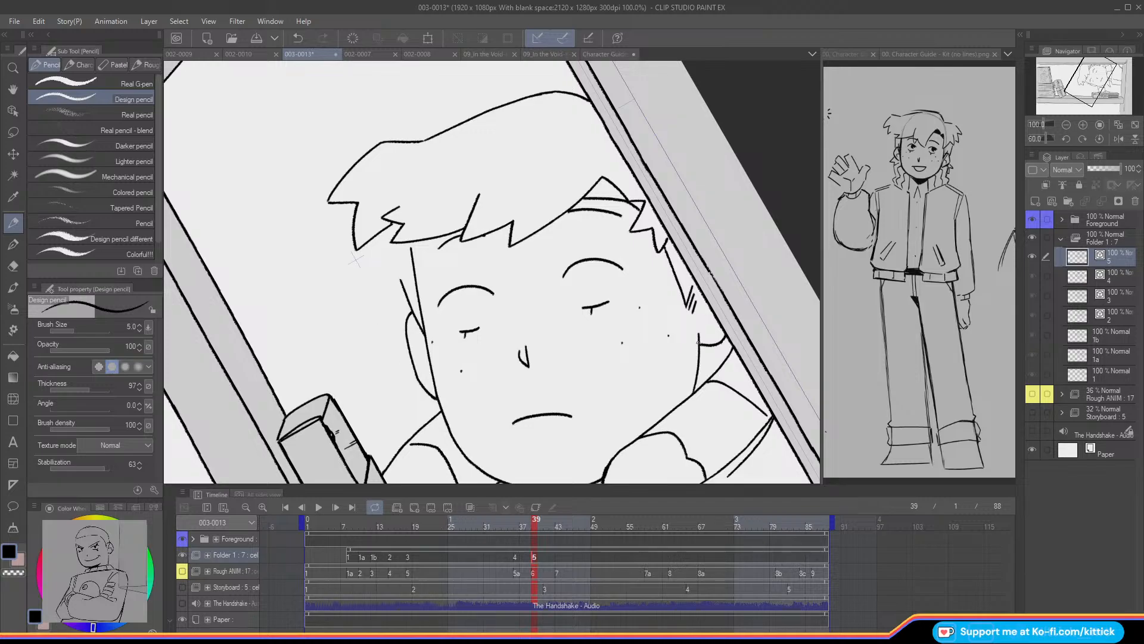
- Show the Rough ANIM folder and add a copy of the traced cel at frame 43 in Folder 1
click(1082, 138)
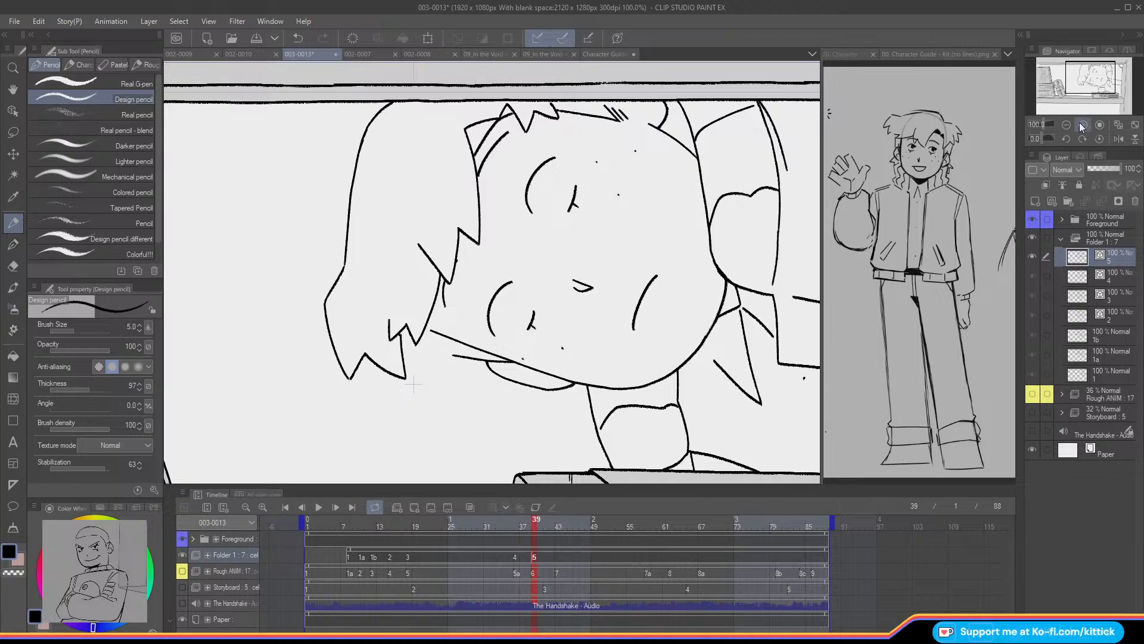
mouse_move(527, 523)
mouse_down()
mouse_move(481, 531)
mouse_move(553, 551)
mouse_move(505, 545)
mouse_move(538, 550)
mouse_move(527, 552)
mouse_move(527, 531)
mouse_up()
click(180, 573)
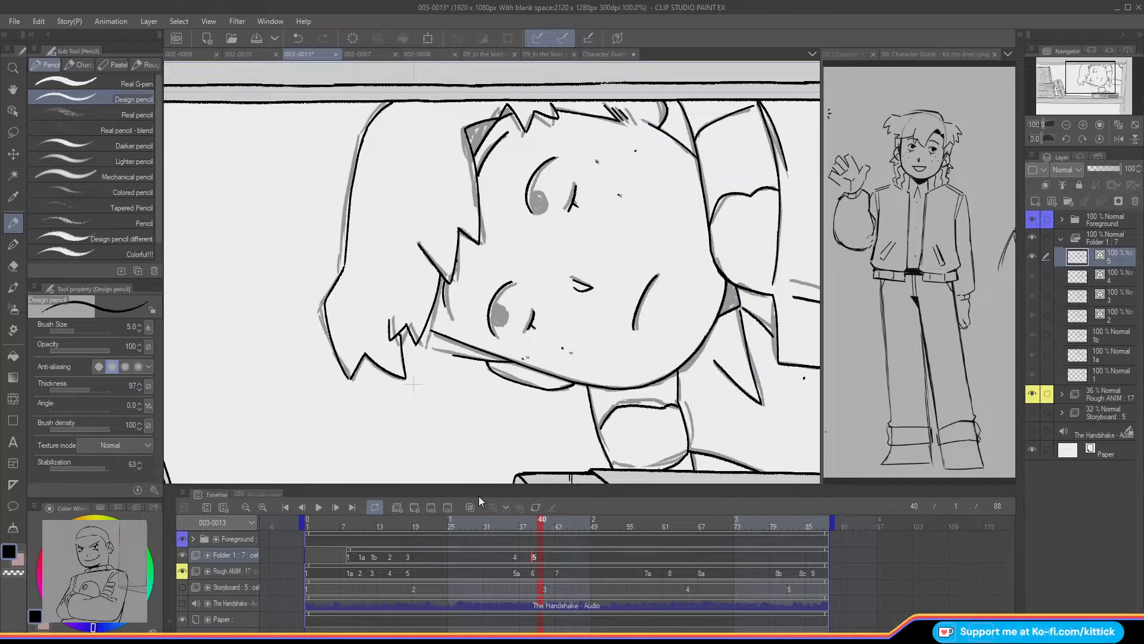
click(1066, 124)
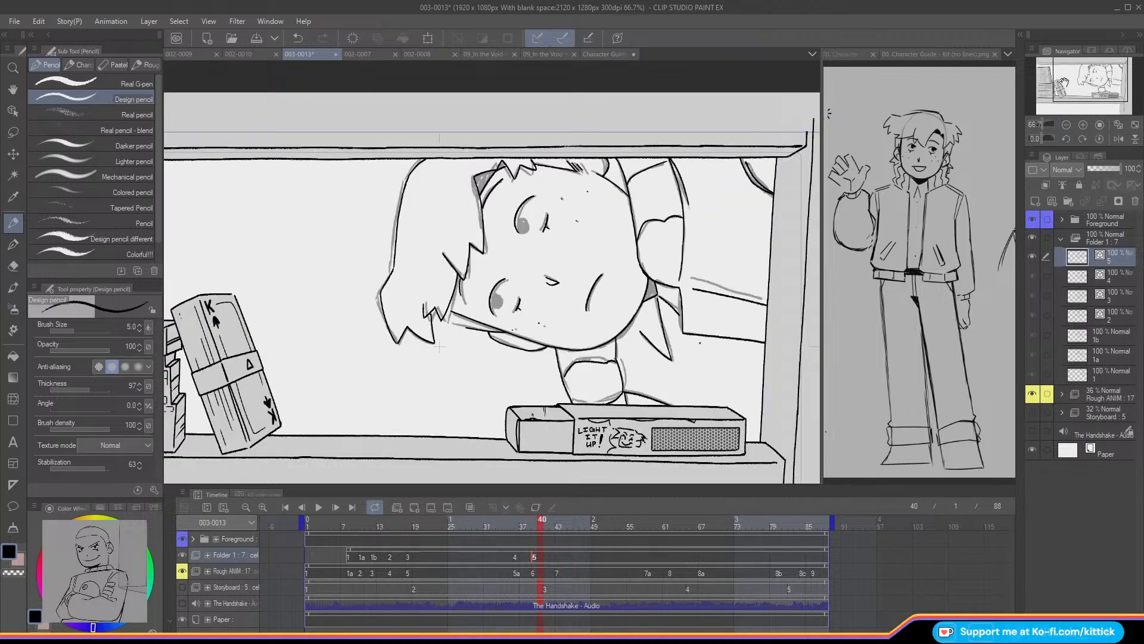
drag(540, 527, 559, 546)
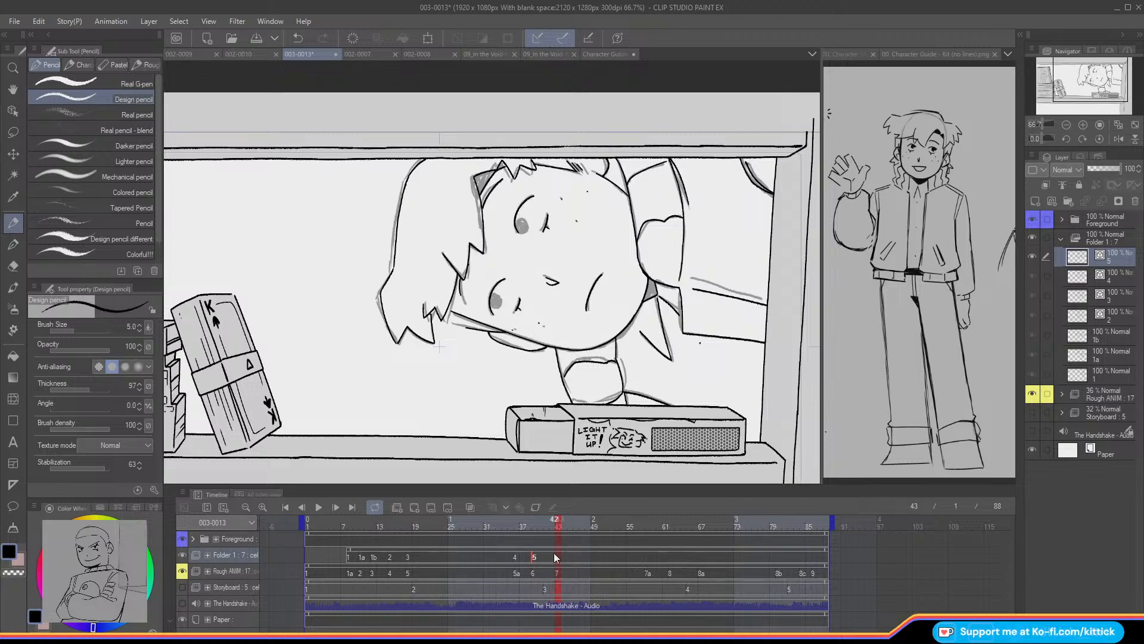
click(1034, 199)
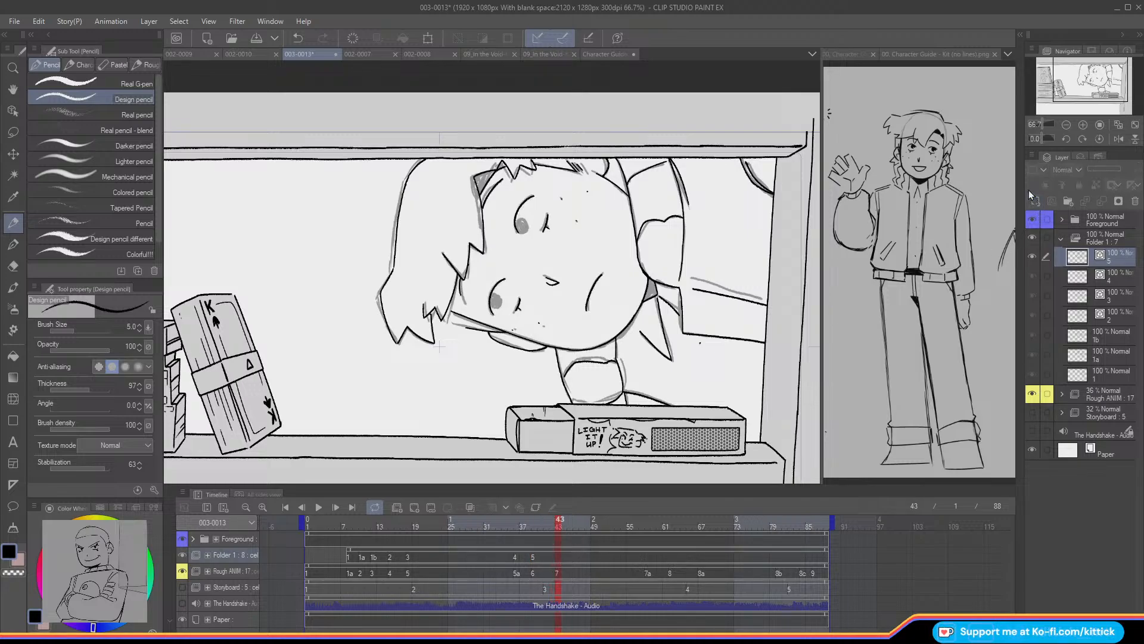
- Return to cel 5 at frame 39 and draw lower upper-lid lines just beneath the existing ones on both eyes
click(535, 559)
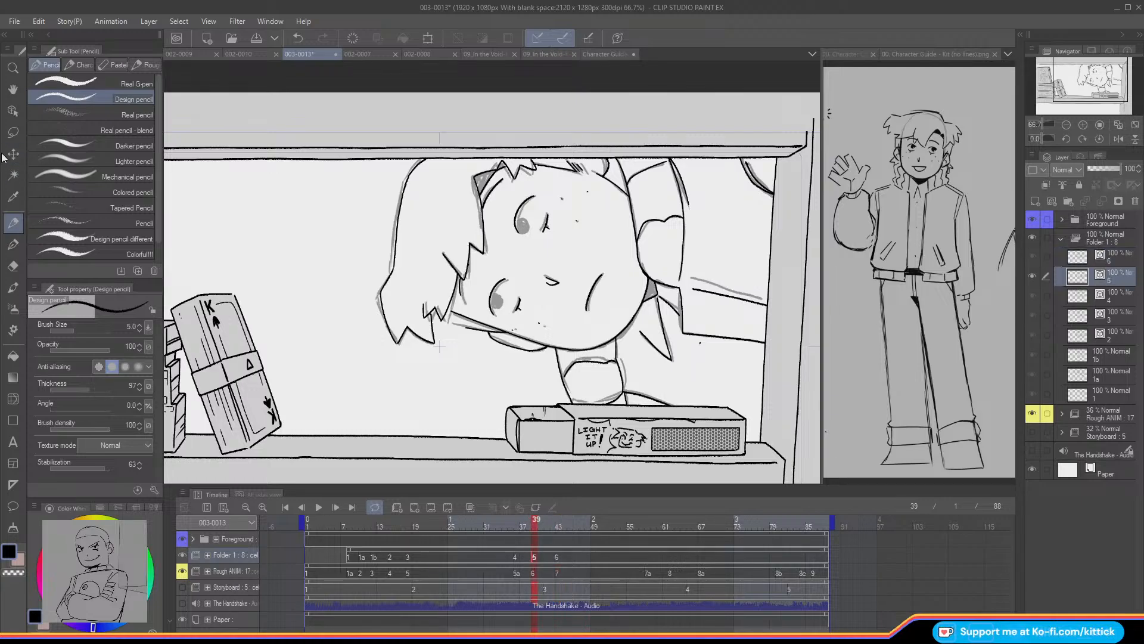
click(1083, 139)
click(1085, 139)
click(1083, 125)
click(1083, 125)
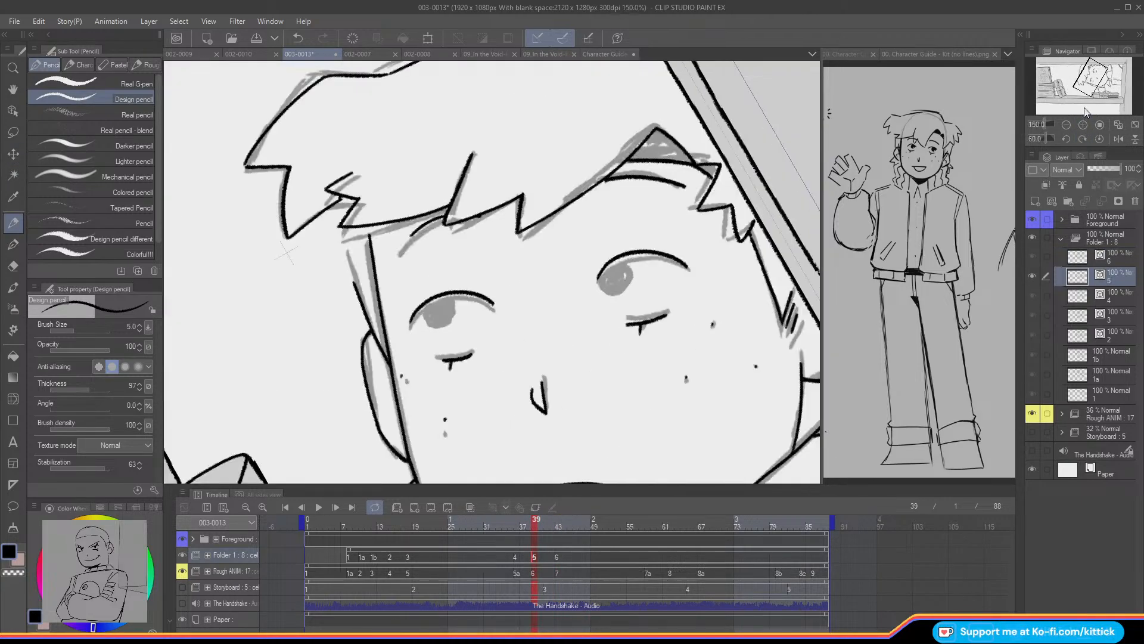
drag(1079, 84, 1085, 81)
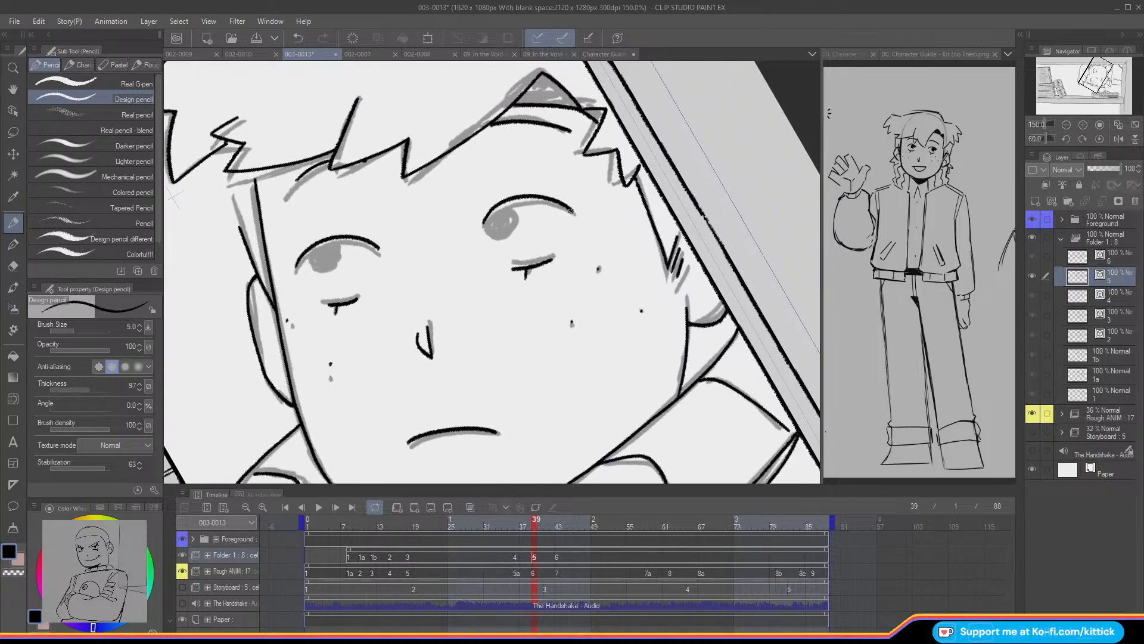
mouse_move(570, 210)
mouse_down()
mouse_move(536, 201)
mouse_move(485, 222)
mouse_up()
mouse_move(377, 247)
mouse_down()
mouse_move(352, 241)
mouse_move(299, 265)
mouse_up()
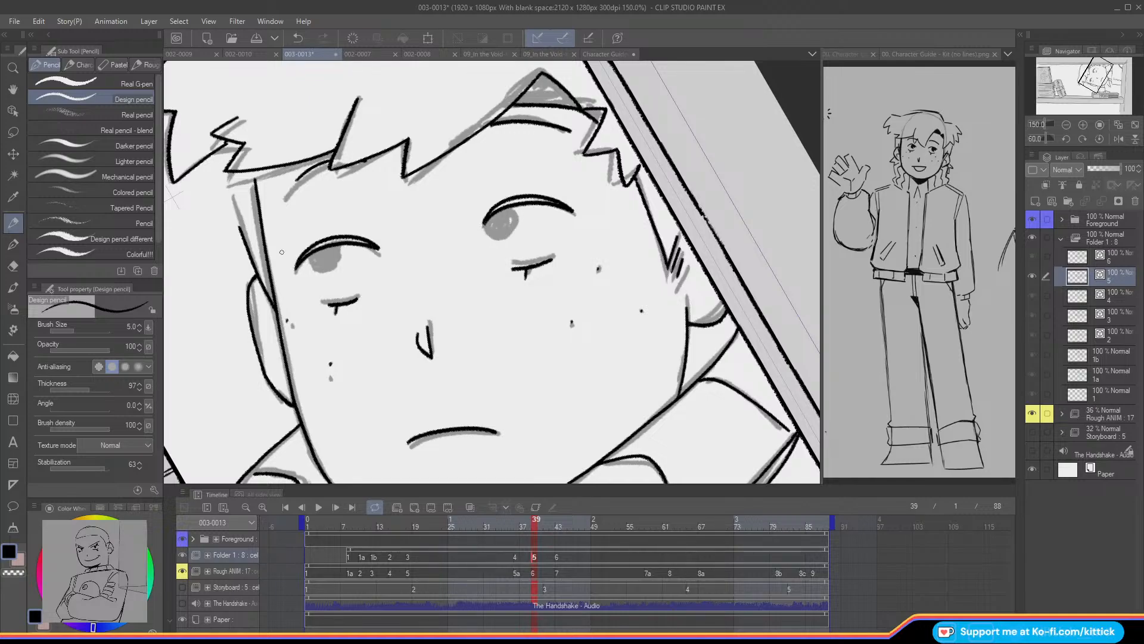
- Erase the old upper-lid line above the new one on each eye using the transparent colour
click(17, 574)
mouse_move(380, 246)
mouse_down()
mouse_move(335, 235)
mouse_move(380, 244)
mouse_move(317, 239)
mouse_move(352, 237)
mouse_move(333, 236)
mouse_move(306, 248)
mouse_move(267, 199)
mouse_move(330, 170)
mouse_move(314, 241)
mouse_move(296, 256)
mouse_move(320, 241)
mouse_move(296, 256)
mouse_move(322, 244)
mouse_move(292, 271)
mouse_up()
key(ctrl+z)
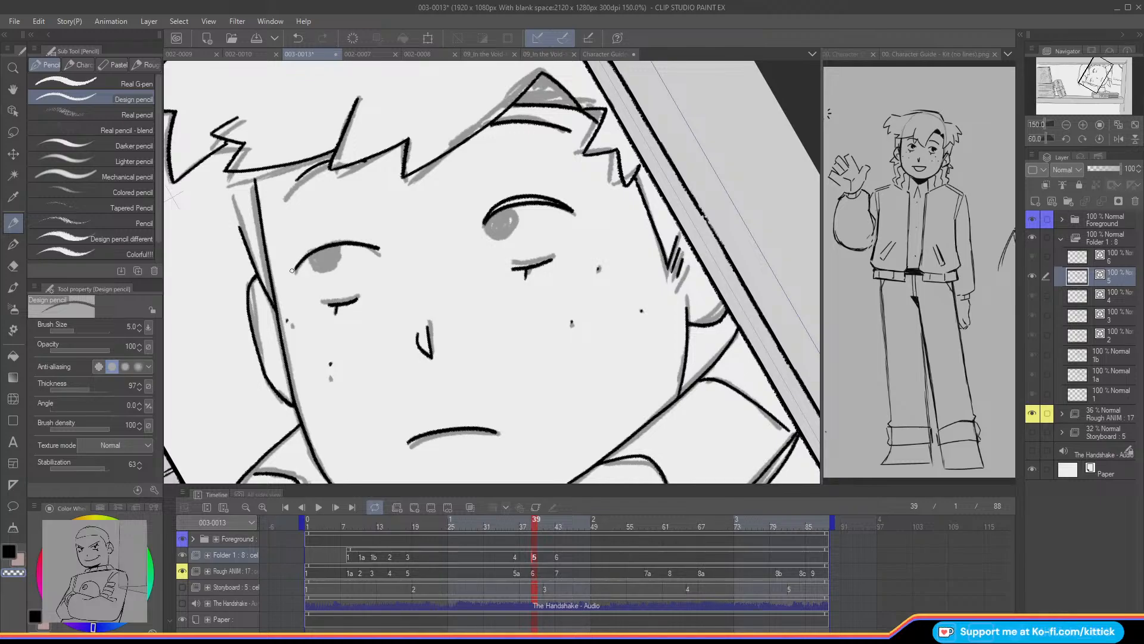
mouse_move(576, 207)
mouse_down()
mouse_move(519, 193)
mouse_move(557, 200)
mouse_up()
mouse_move(484, 213)
mouse_down()
mouse_move(493, 207)
mouse_move(481, 223)
mouse_up()
- Outline the irises of both half-open eyes in black over the grey rough
click(10, 553)
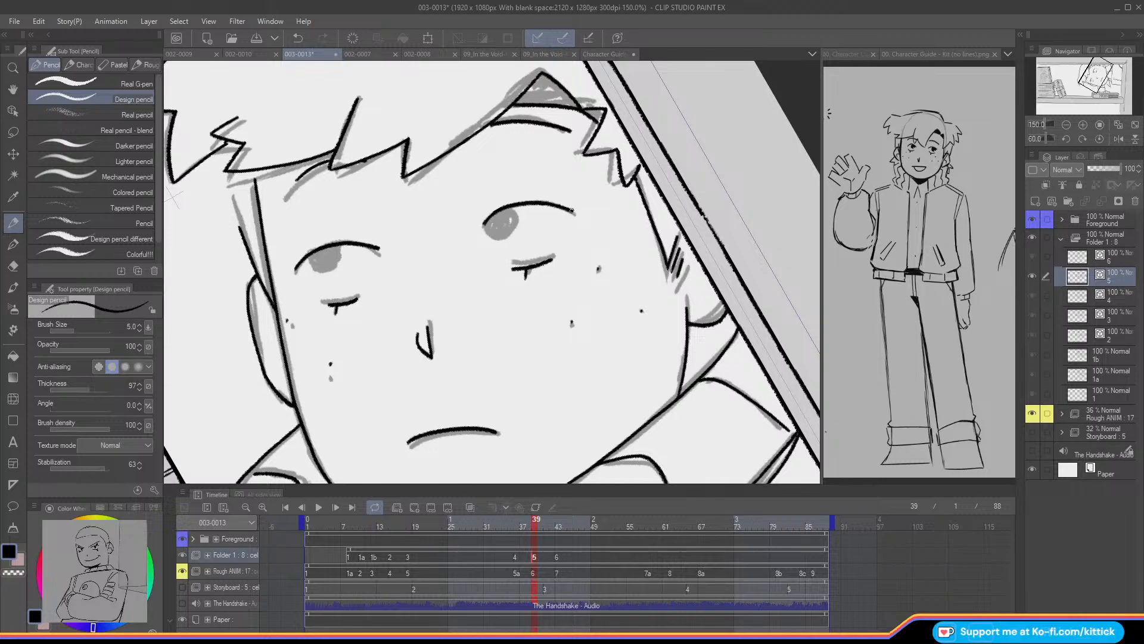
drag(522, 202, 483, 220)
key(ctrl+z)
mouse_move(486, 222)
mouse_down()
mouse_move(495, 241)
mouse_move(518, 230)
mouse_move(499, 206)
mouse_up()
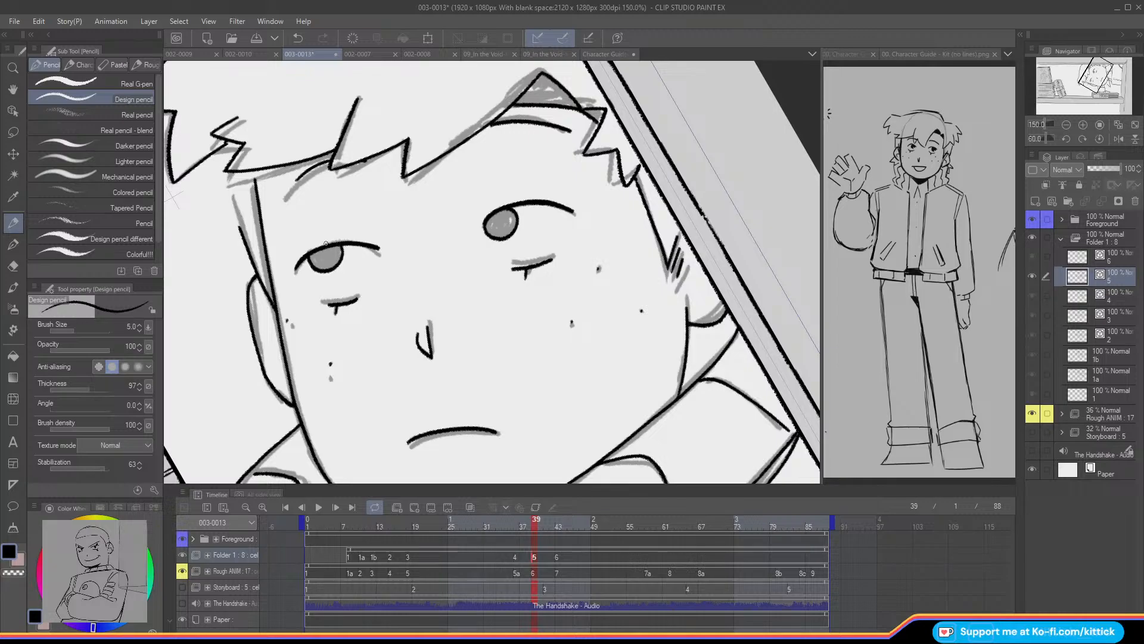
- Go to frame 43 and add a separate vector layer above Folder 1 for outlining the irises
click(1099, 139)
click(1066, 125)
click(1066, 125)
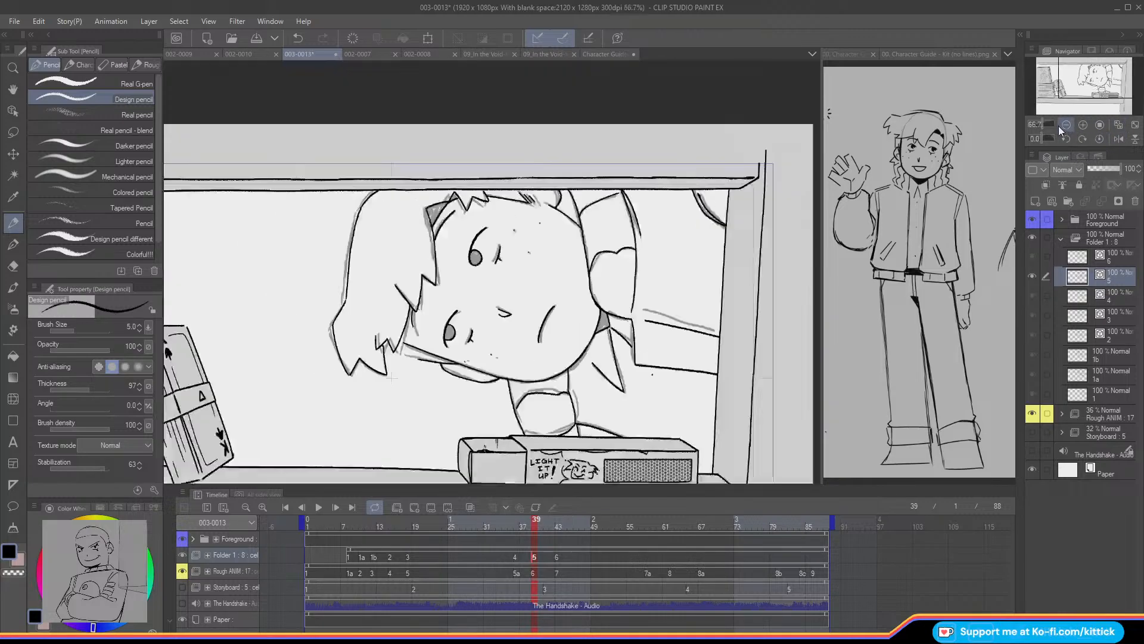
drag(538, 520, 559, 538)
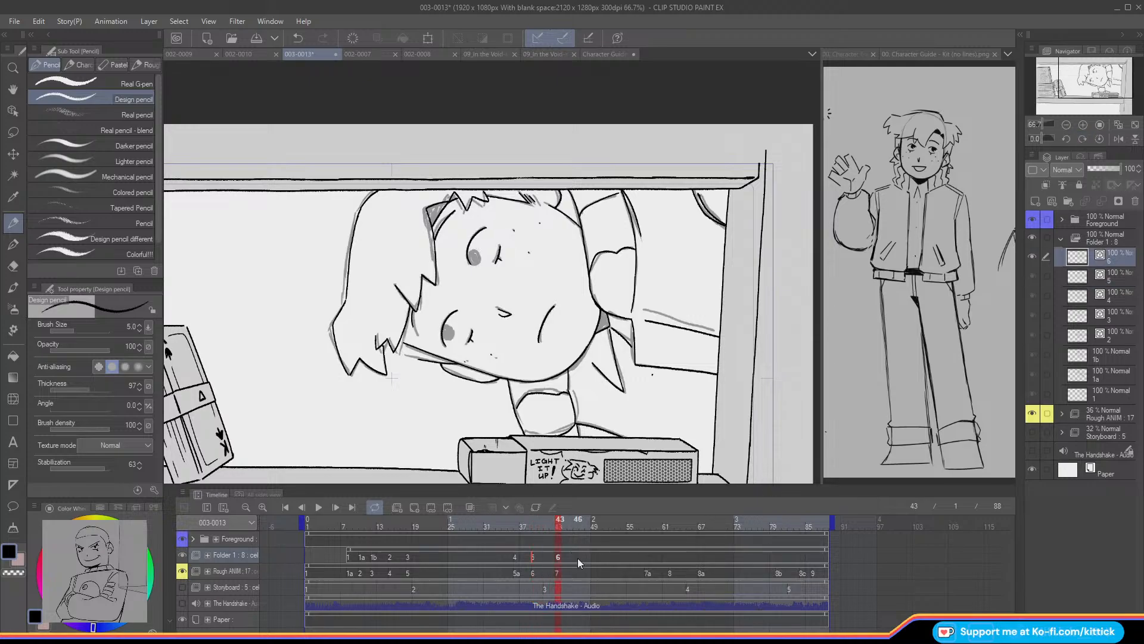
click(1083, 124)
mouse_move(1079, 89)
mouse_down()
mouse_move(1046, 88)
mouse_move(1067, 82)
mouse_up()
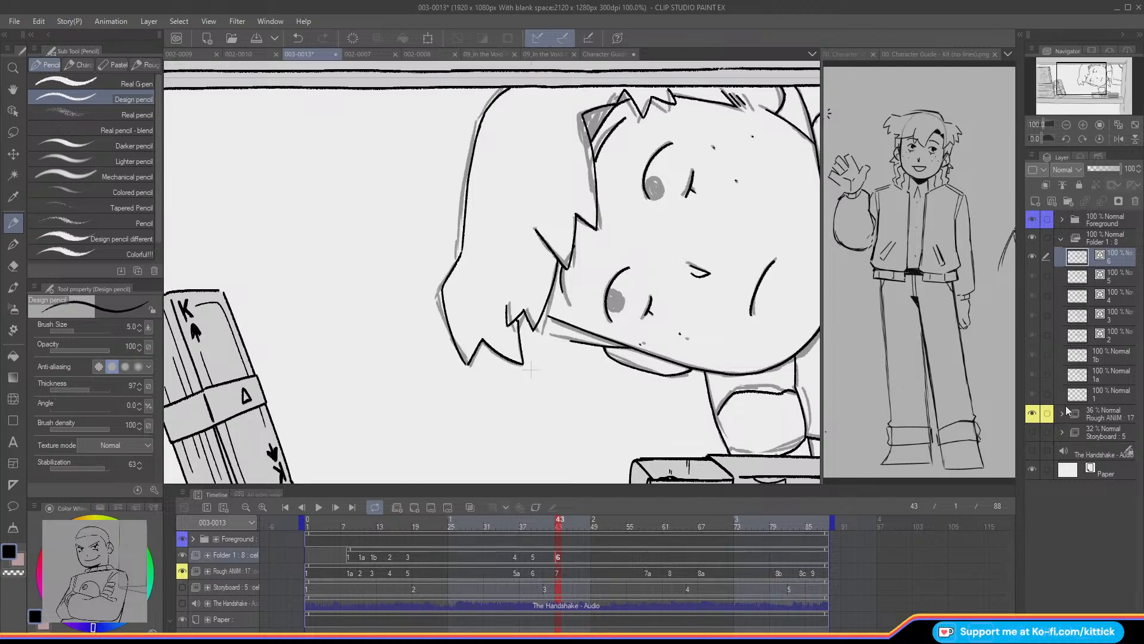
click(1073, 232)
click(1034, 201)
drag(1078, 251, 1075, 238)
click(1134, 201)
click(1051, 201)
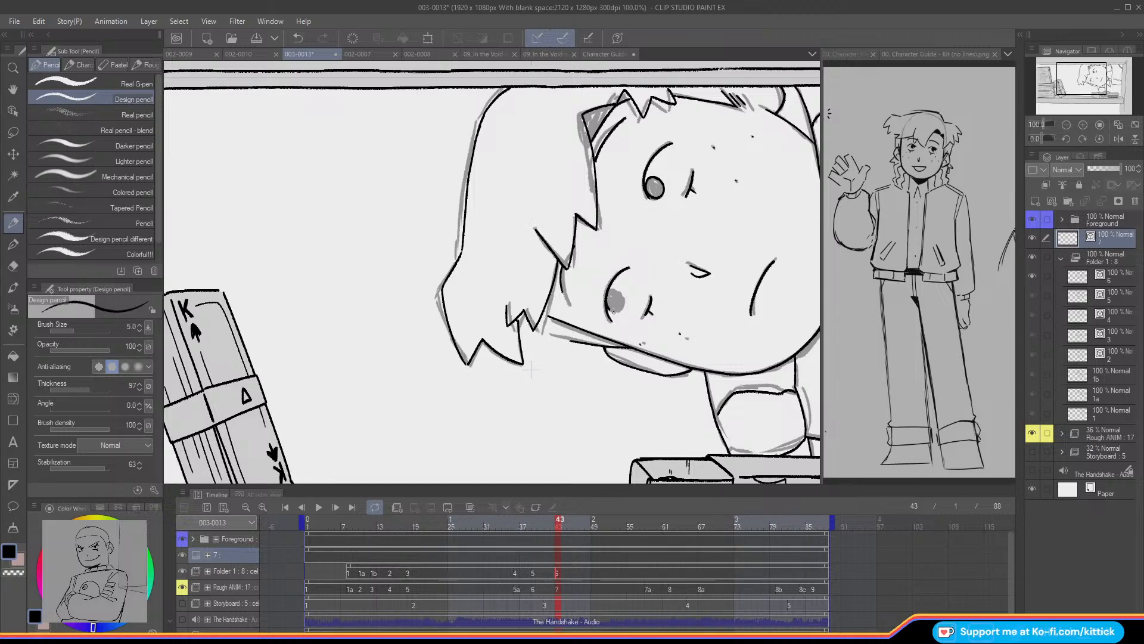
- Hide the Rough ANIM folder and lasso the iris of the eye nearest the box to reposition it
click(1032, 432)
click(1066, 125)
drag(1060, 91, 1054, 90)
key(m)
drag(615, 256, 614, 255)
click(13, 154)
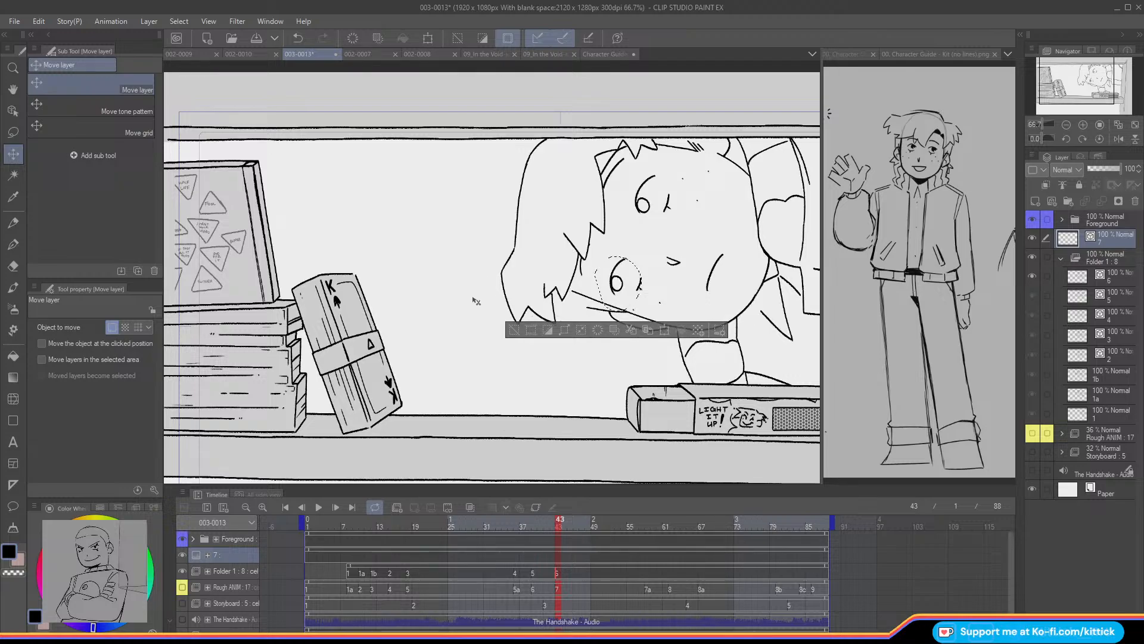
click(512, 330)
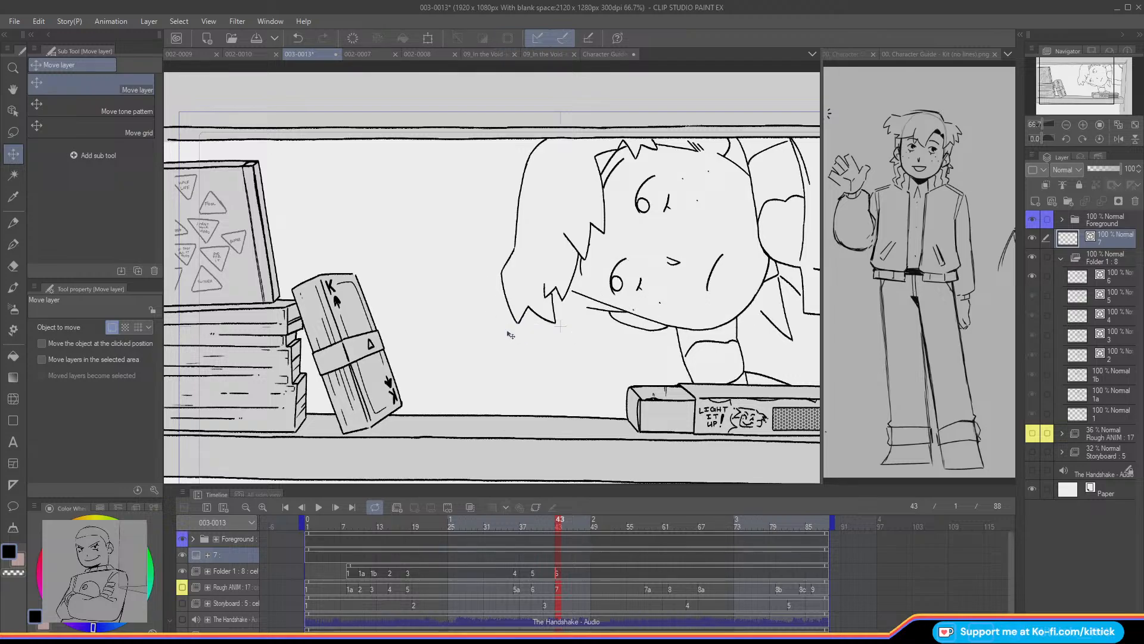
- Lasso the iris of the eye nearest the upper shelf board, adjust it with a transformation, and restore the normal view
click(1082, 139)
click(1083, 139)
click(13, 132)
mouse_move(644, 292)
mouse_down()
mouse_move(656, 314)
mouse_move(638, 288)
mouse_up()
click(700, 340)
drag(420, 304, 451, 325)
drag(665, 273, 666, 273)
click(609, 343)
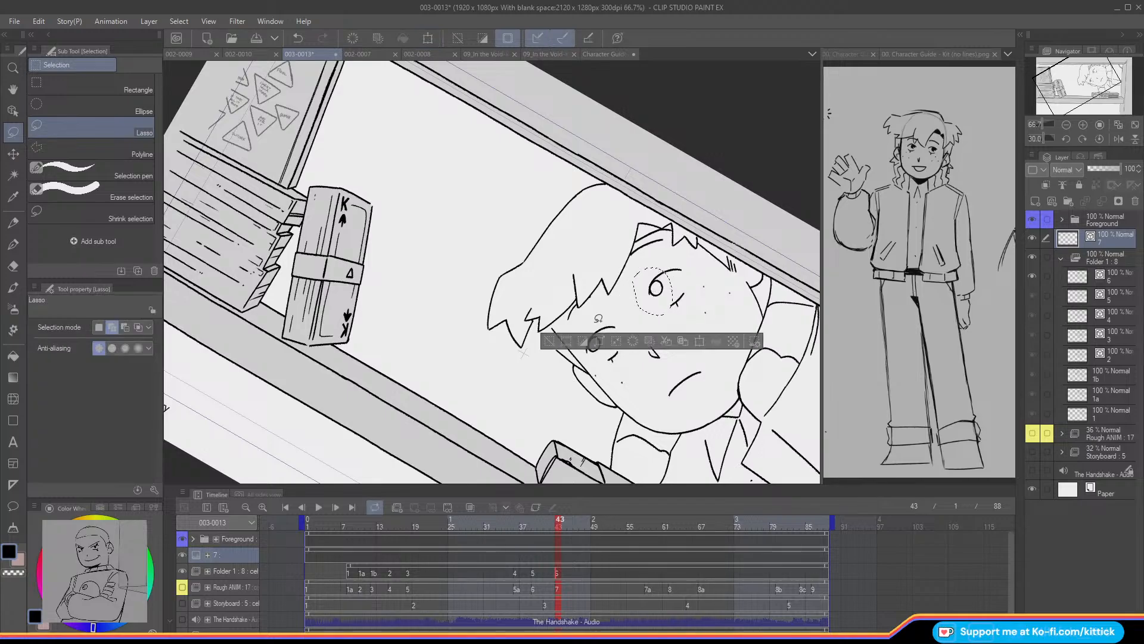
click(1100, 138)
click(537, 248)
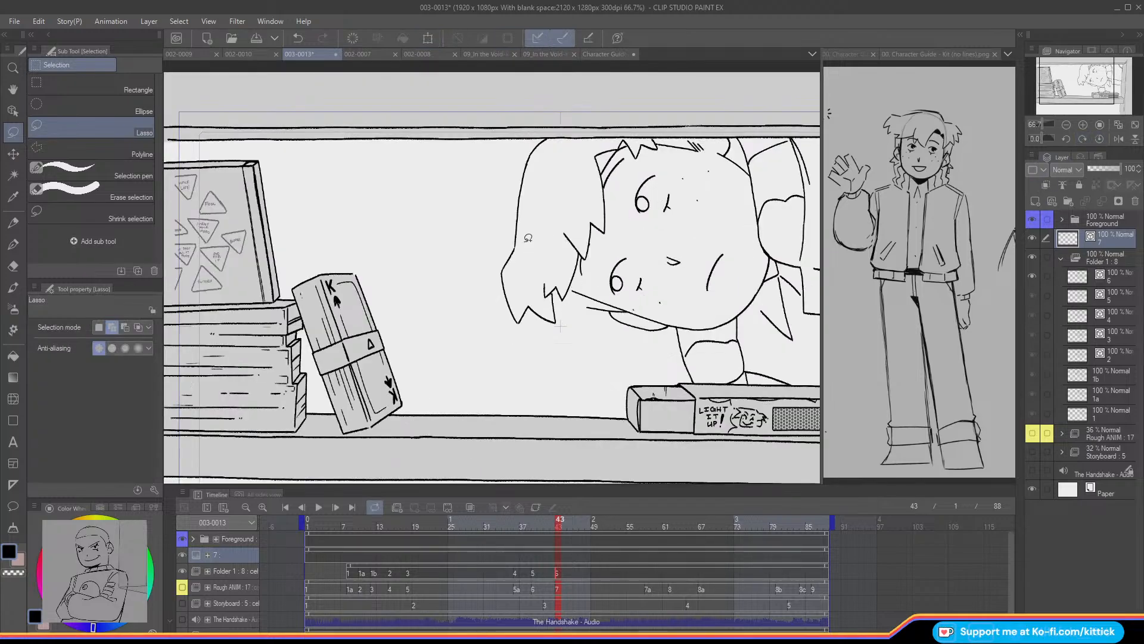
- Lasso the iris of the eye nearest the upper shelf board and rotate it slightly with a Scale/Rotate transformation
click(426, 41)
drag(471, 366, 469, 363)
click(661, 309)
mouse_move(630, 228)
mouse_down()
mouse_move(632, 187)
mouse_move(620, 206)
mouse_up()
click(685, 251)
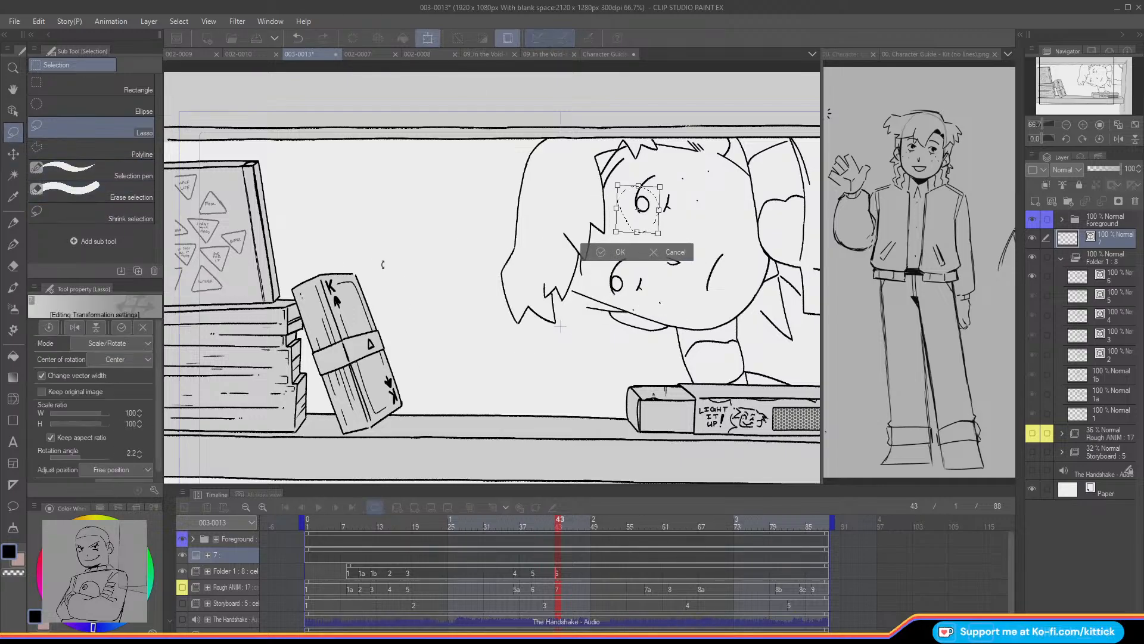
click(593, 253)
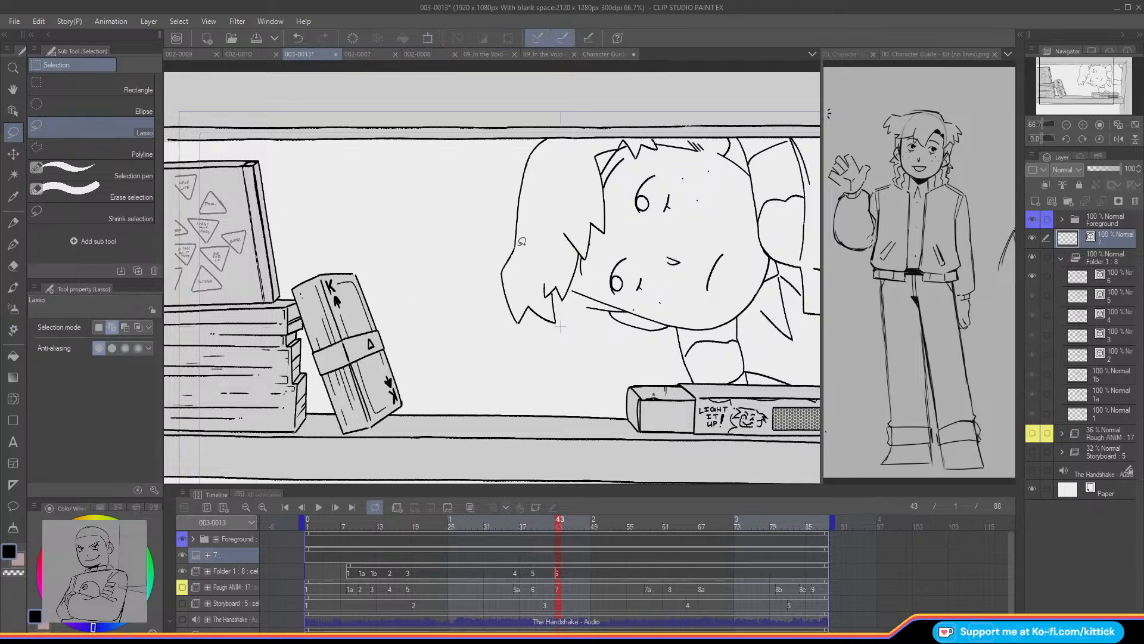
click(13, 222)
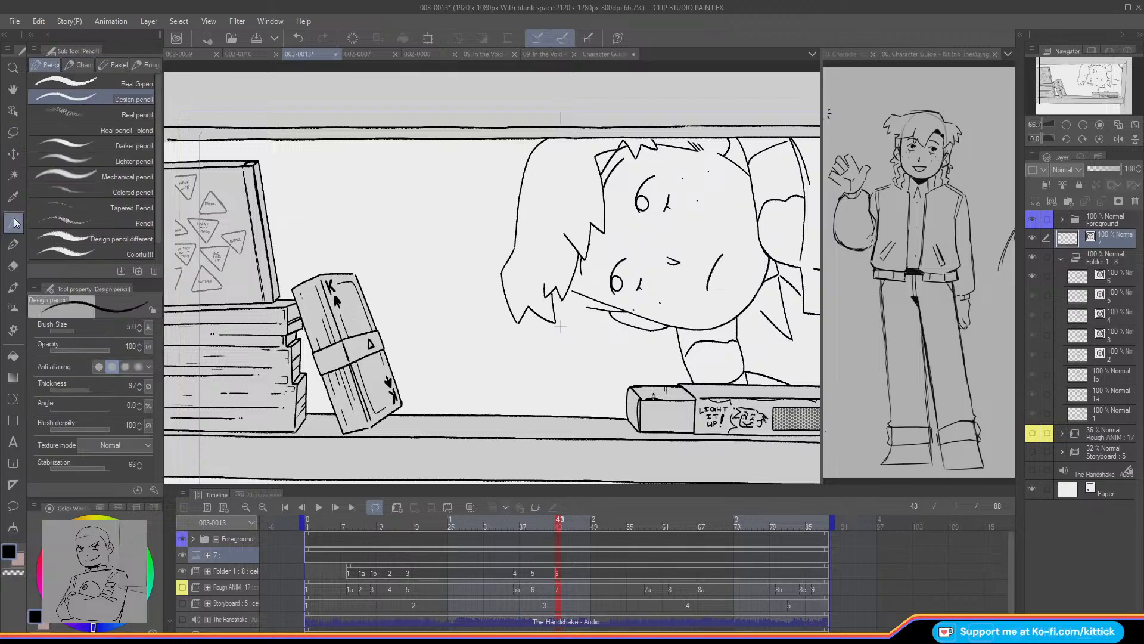
- Merge iris layer 7 into cel 6 of Folder 1 and compare the result with the neighbouring frames
mouse_move(558, 523)
mouse_down()
mouse_move(547, 525)
mouse_move(558, 526)
mouse_up()
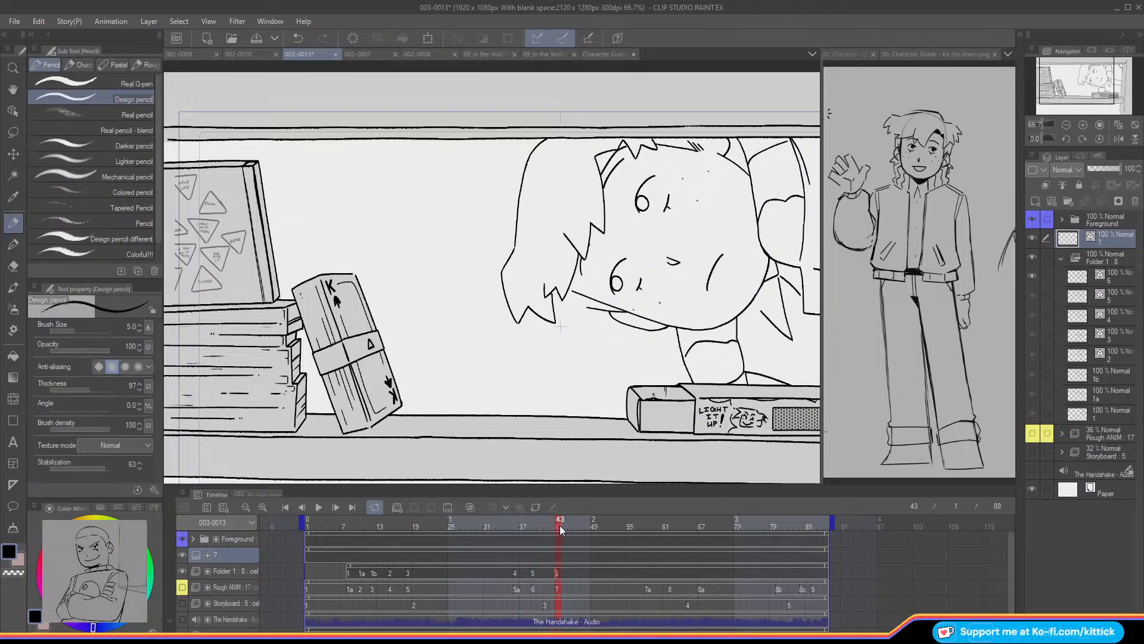
mouse_move(1072, 276)
mouse_down()
mouse_move(1071, 249)
mouse_move(1080, 275)
mouse_up()
click(1081, 239)
click(1101, 201)
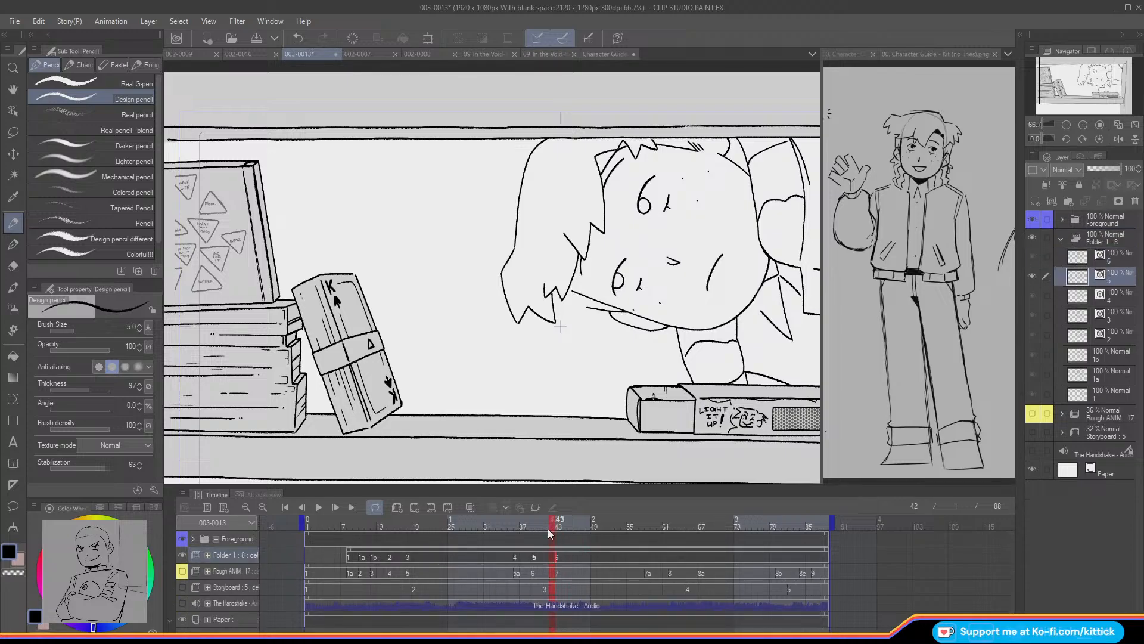
click(564, 526)
- Lasso the eyes, nose and mouth on cel 6 at frame 44, shift them slightly as a group, and deselect
click(13, 132)
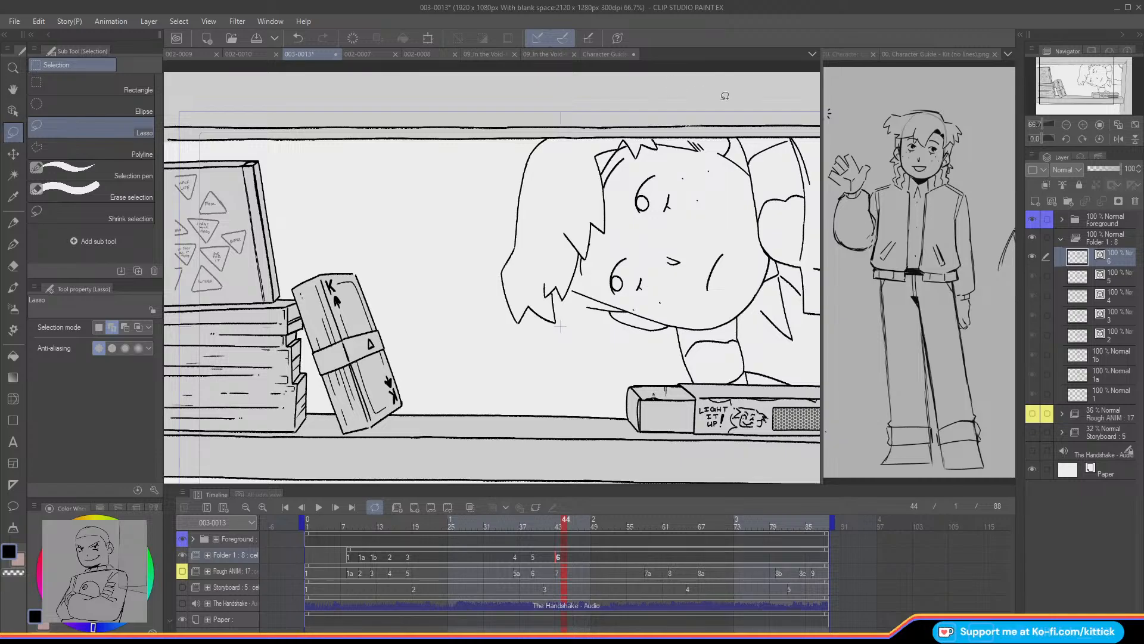
mouse_move(695, 307)
mouse_down()
mouse_move(730, 175)
mouse_move(657, 135)
mouse_move(522, 124)
mouse_move(556, 126)
mouse_move(535, 284)
mouse_move(574, 311)
mouse_move(575, 285)
mouse_move(653, 312)
mouse_up()
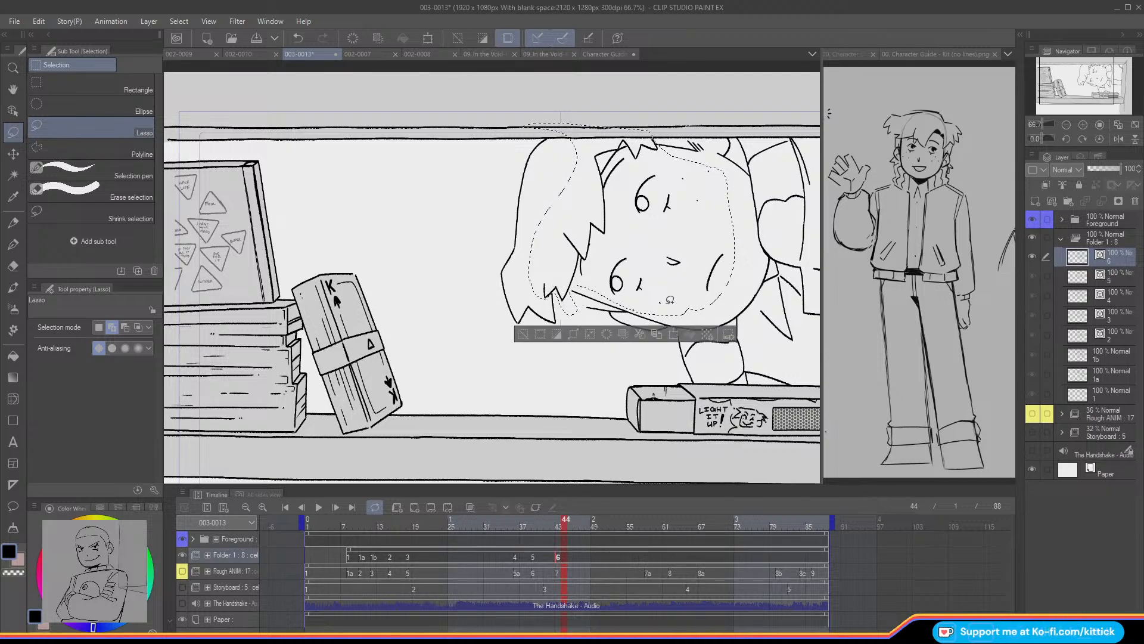
click(21, 154)
click(1084, 140)
click(1082, 141)
click(1083, 141)
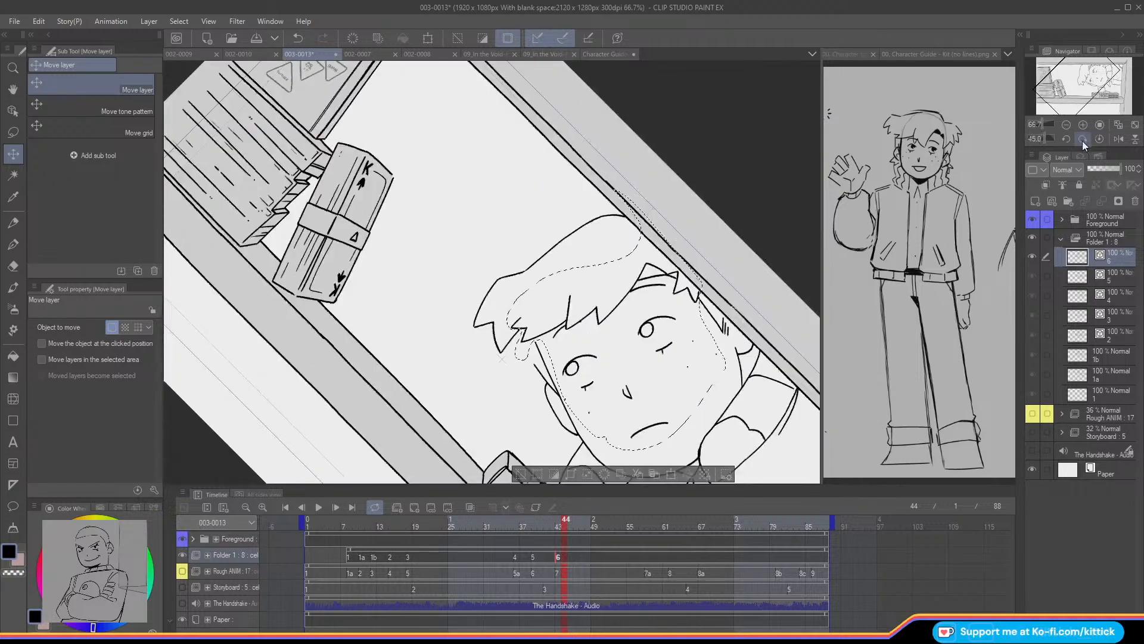
click(1083, 140)
click(1083, 143)
mouse_move(1075, 87)
mouse_down()
mouse_move(1083, 100)
mouse_move(1094, 85)
mouse_up()
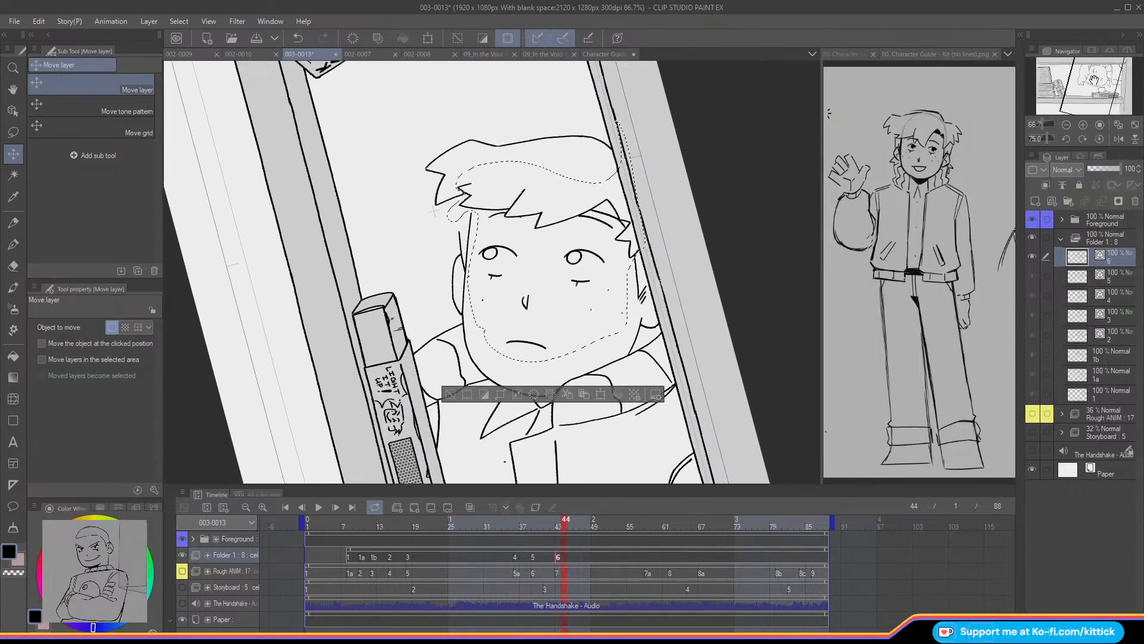
key(ctrl+d)
- Return to cel 5 at frame 42 and erase the iris of the eye nearest the box
key(Left)
key(Left)
key(Right)
key(Left)
key(e)
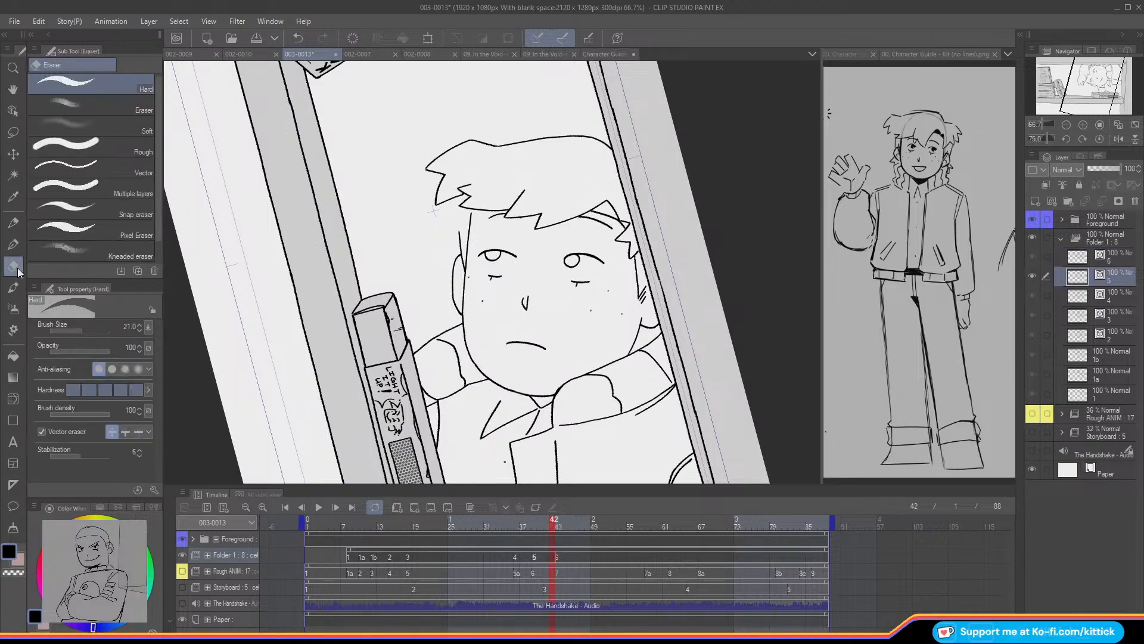
click(1083, 125)
click(487, 254)
click(504, 247)
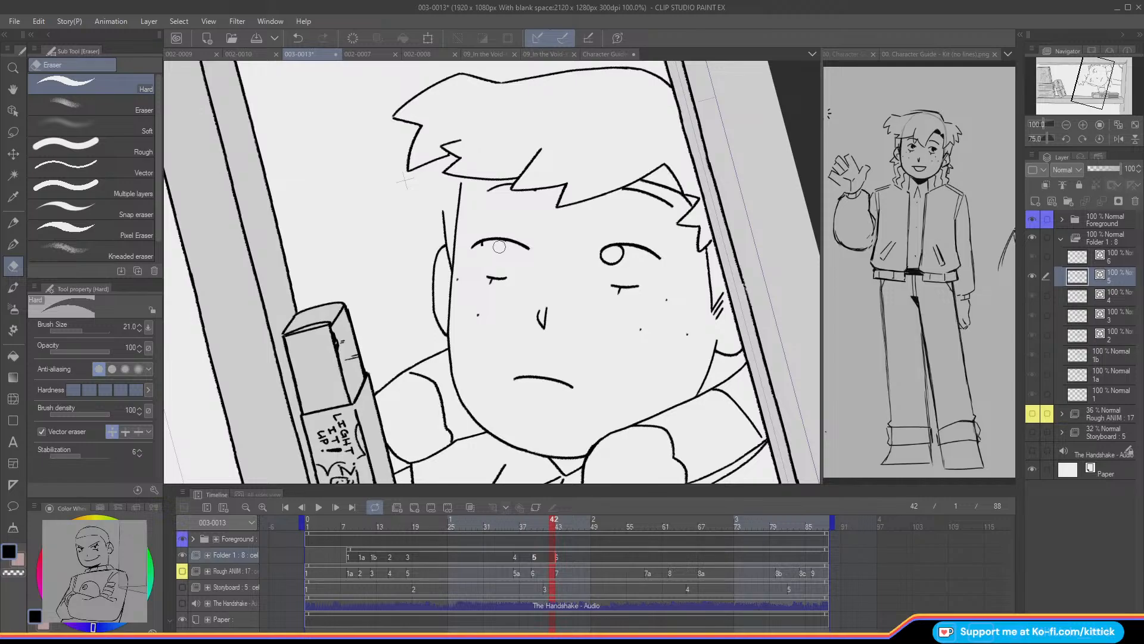
click(485, 248)
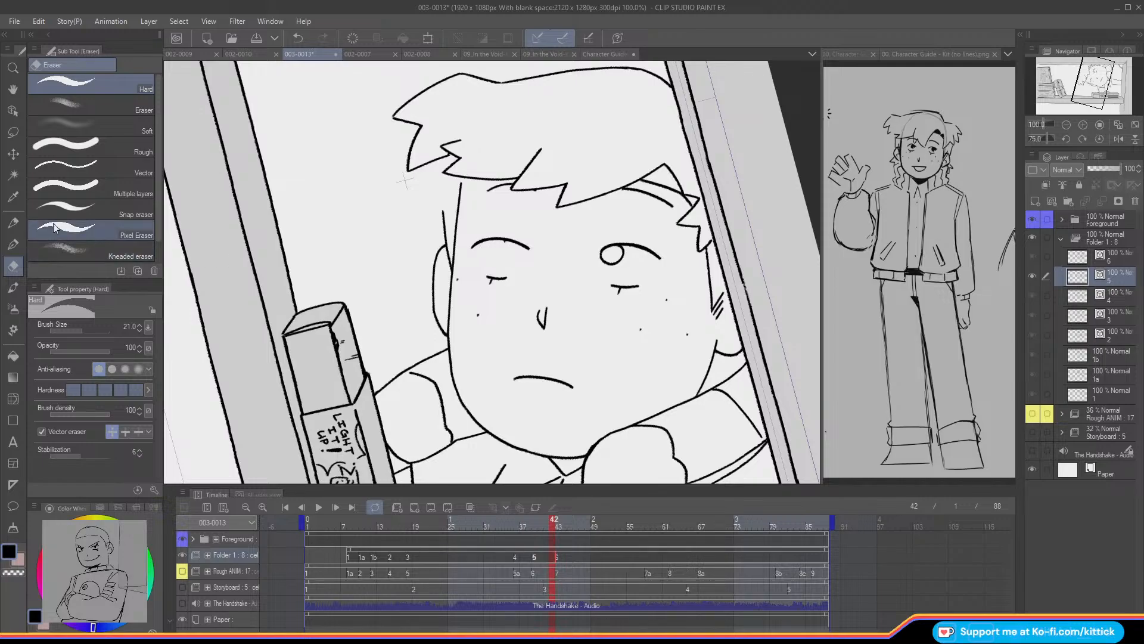
- Redraw the iris of the eye nearest the box with the Design pencil, using onion skin, and check it against neighbouring frames
click(13, 223)
key(o)
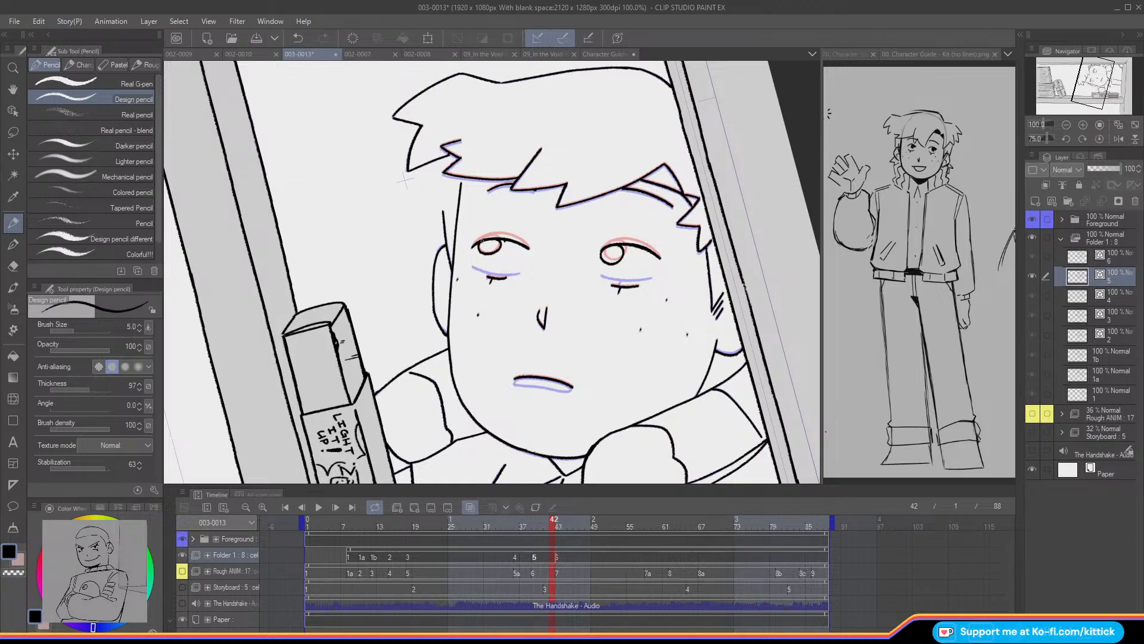
key(ctrl+z)
mouse_move(480, 253)
mouse_down()
mouse_move(500, 243)
mouse_move(484, 241)
mouse_up()
key(o)
key(Right)
key(Right)
key(Left)
key(Left)
key(Left)
key(Right)
- Erase the iris of cel 5's eye nearest the upper shelf board and redraw it using onion skin as a guide
key(e)
drag(598, 257, 617, 253)
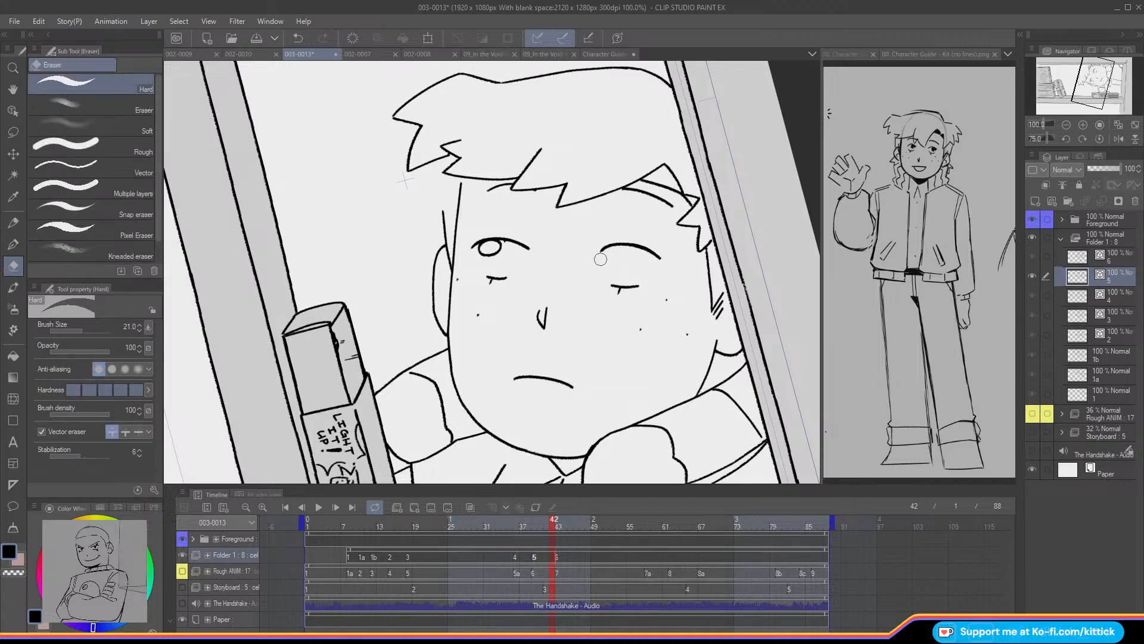
click(17, 226)
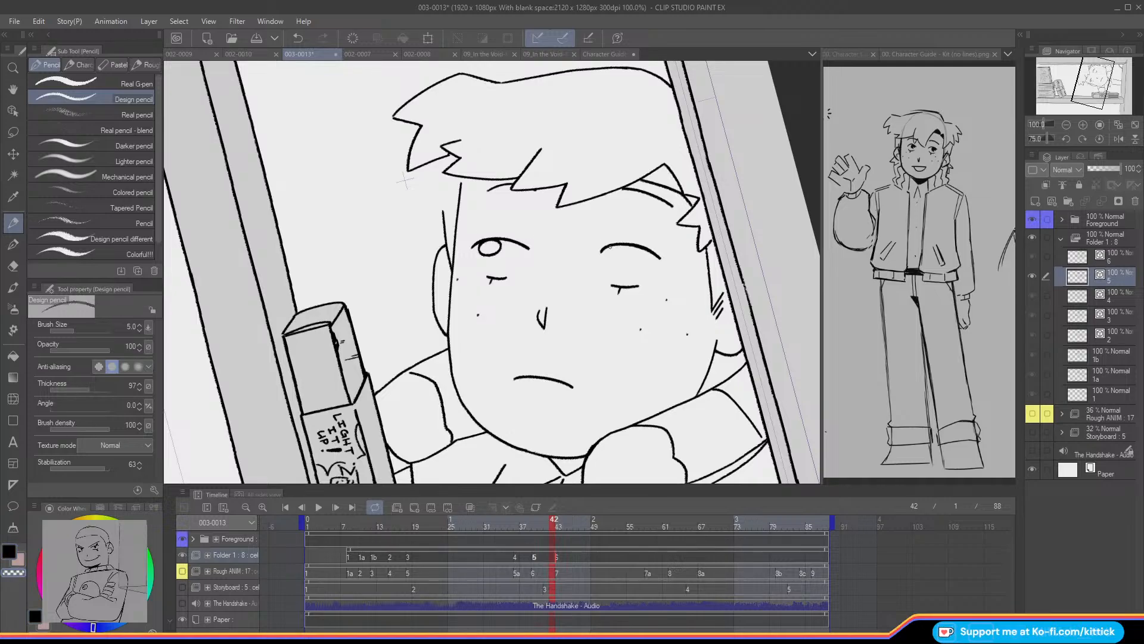
key(o)
click(7, 556)
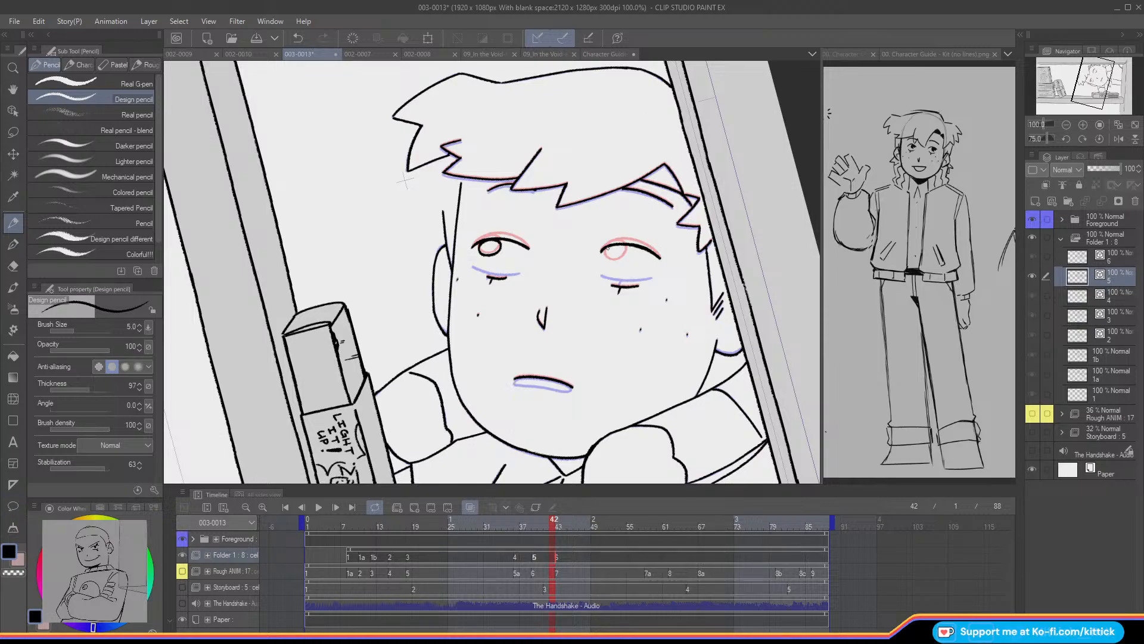
drag(604, 254, 612, 244)
key(ctrl+z)
key(o)
- Step through frames 39 to 44 to examine how the redrawn irises move between cels 5 and 6
key(Left)
key(Left)
key(Left)
key(Left)
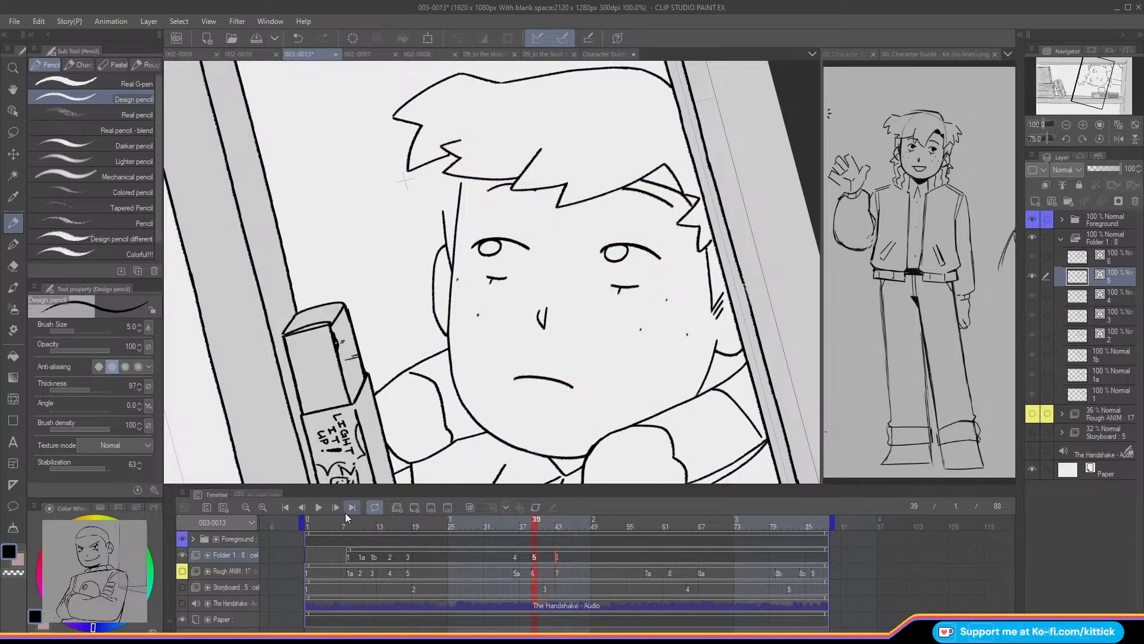
key(Right)
key(Right)
key(Right)
key(Right)
key(Right)
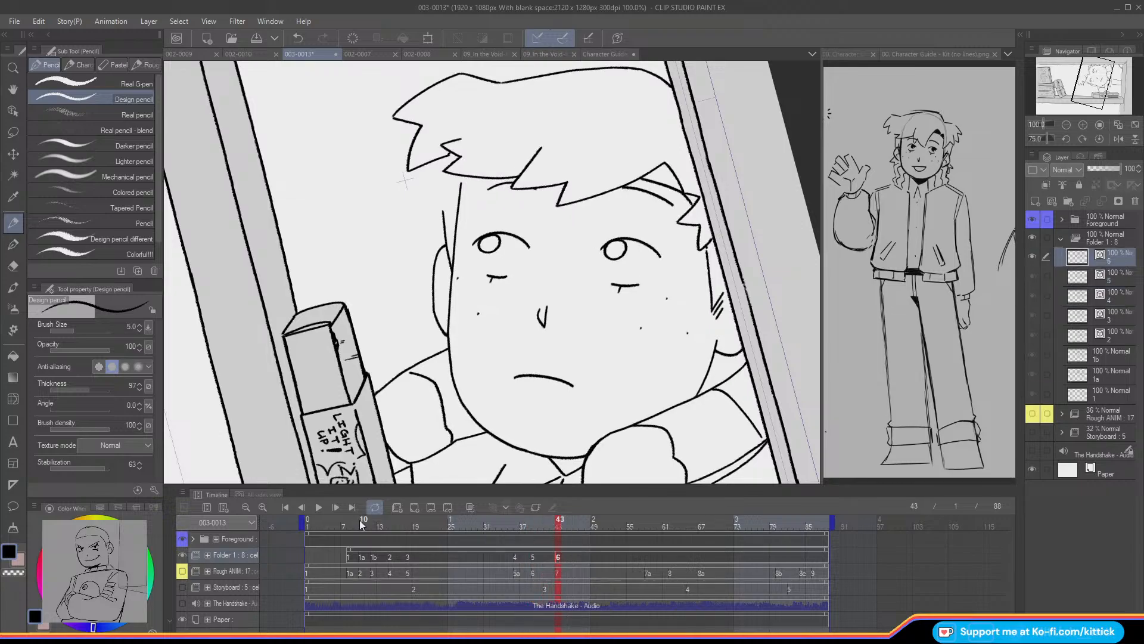
key(Right)
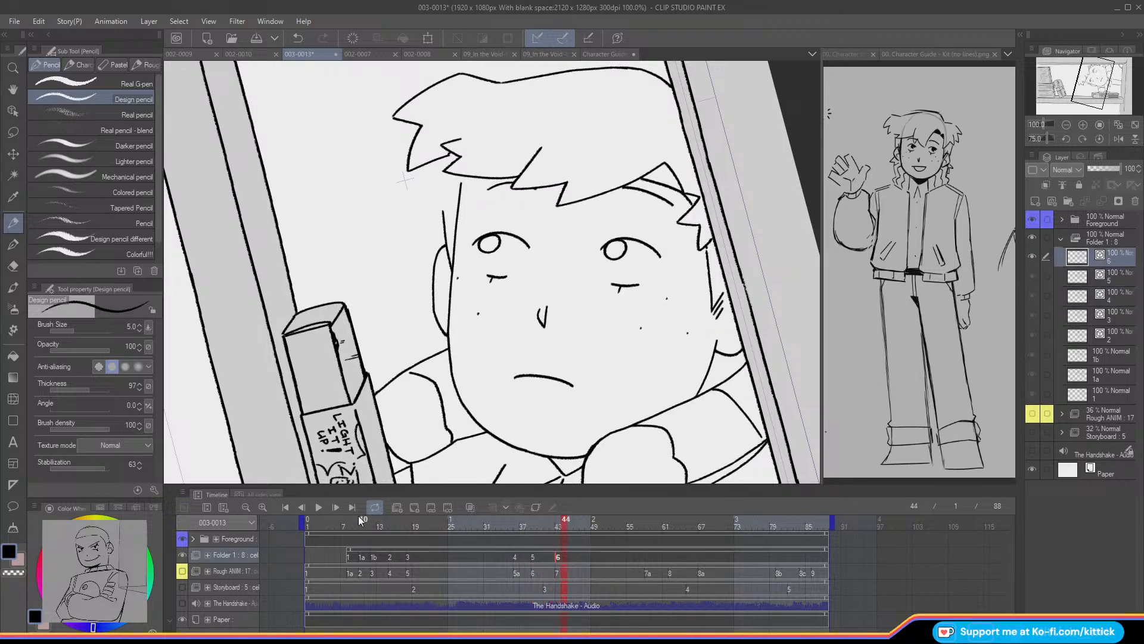
click(21, 576)
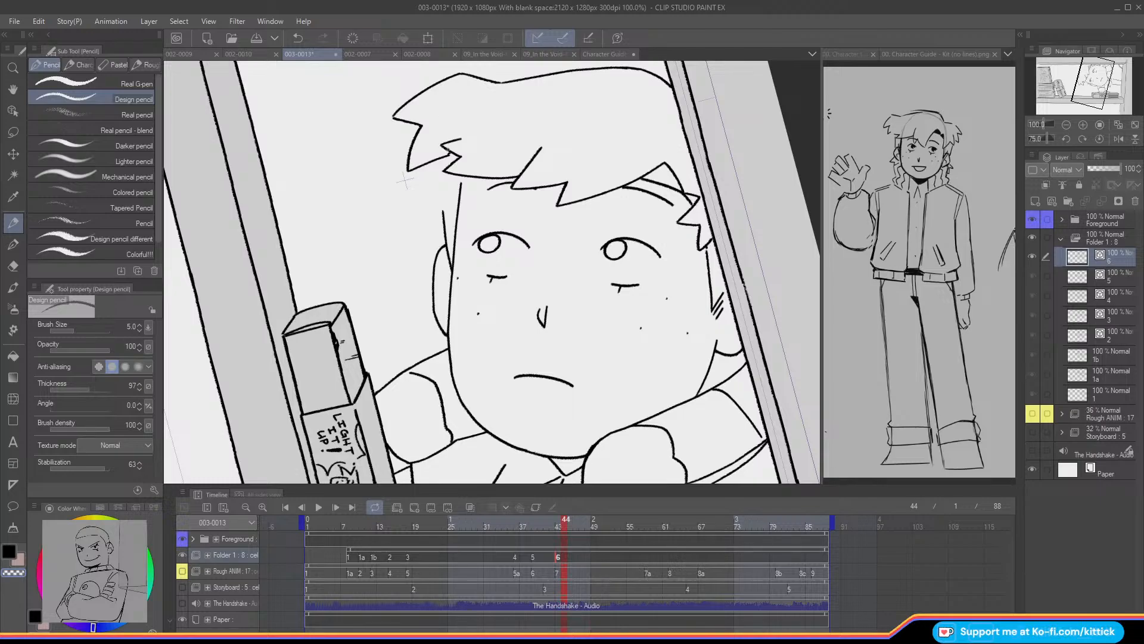
key(Left)
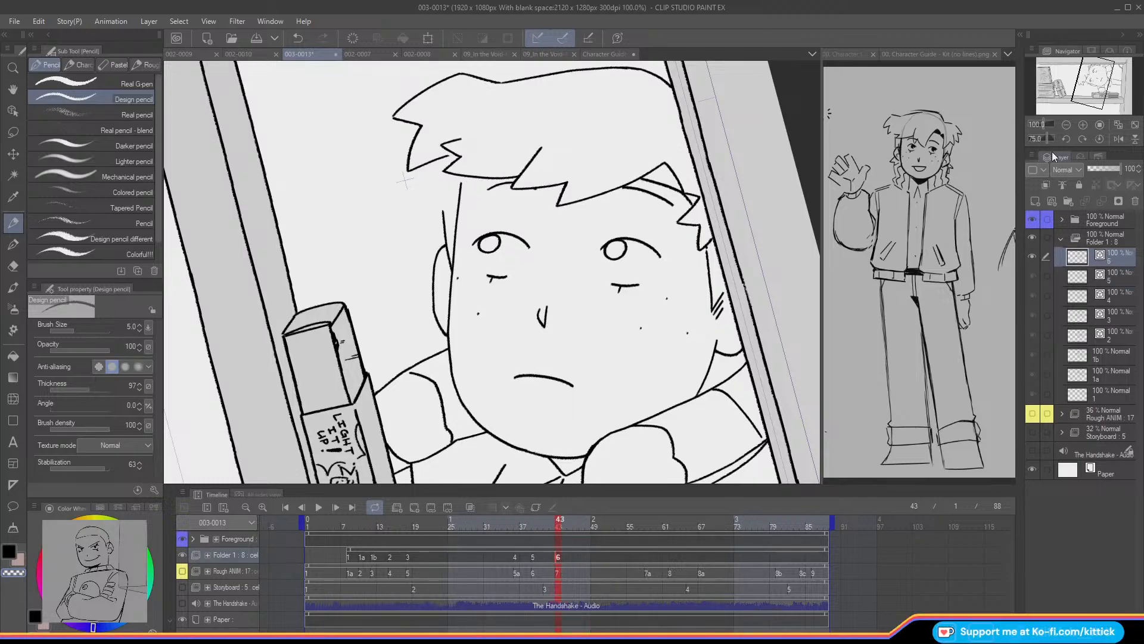
- Lasso the facial features on cel 6 at frame 43, nudge them with the Move layer tool, and clear the selection
click(1064, 139)
click(1064, 139)
click(1065, 139)
click(1065, 140)
drag(1075, 87, 1073, 84)
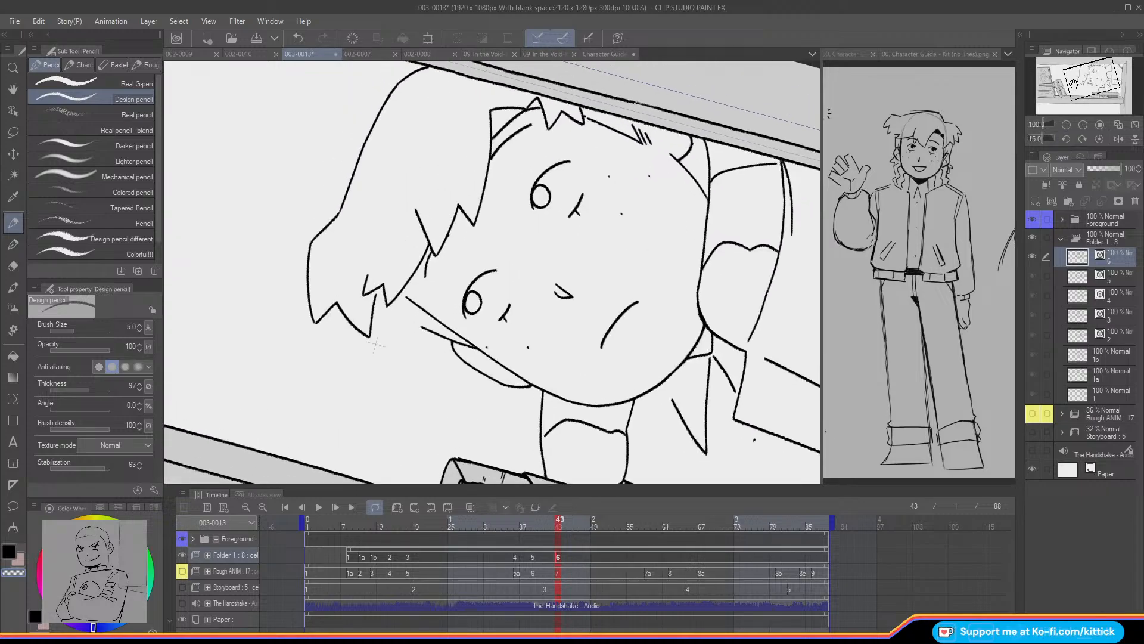
click(13, 132)
mouse_move(484, 341)
mouse_down()
mouse_move(574, 364)
mouse_move(669, 202)
mouse_move(531, 148)
mouse_move(453, 316)
mouse_move(476, 340)
mouse_up()
key(k)
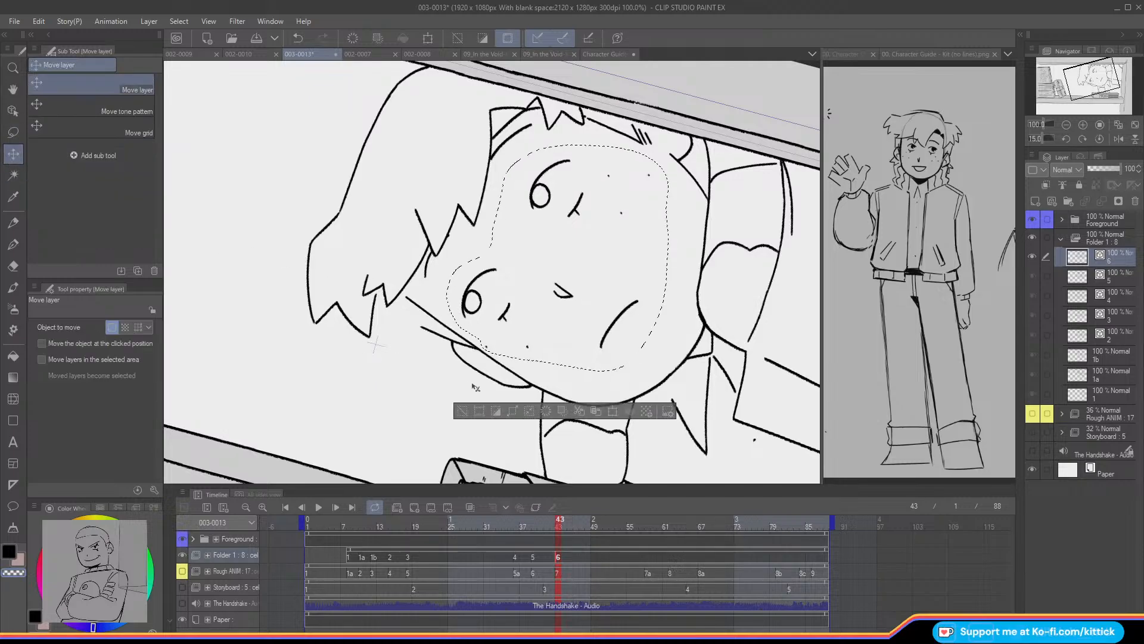
click(461, 412)
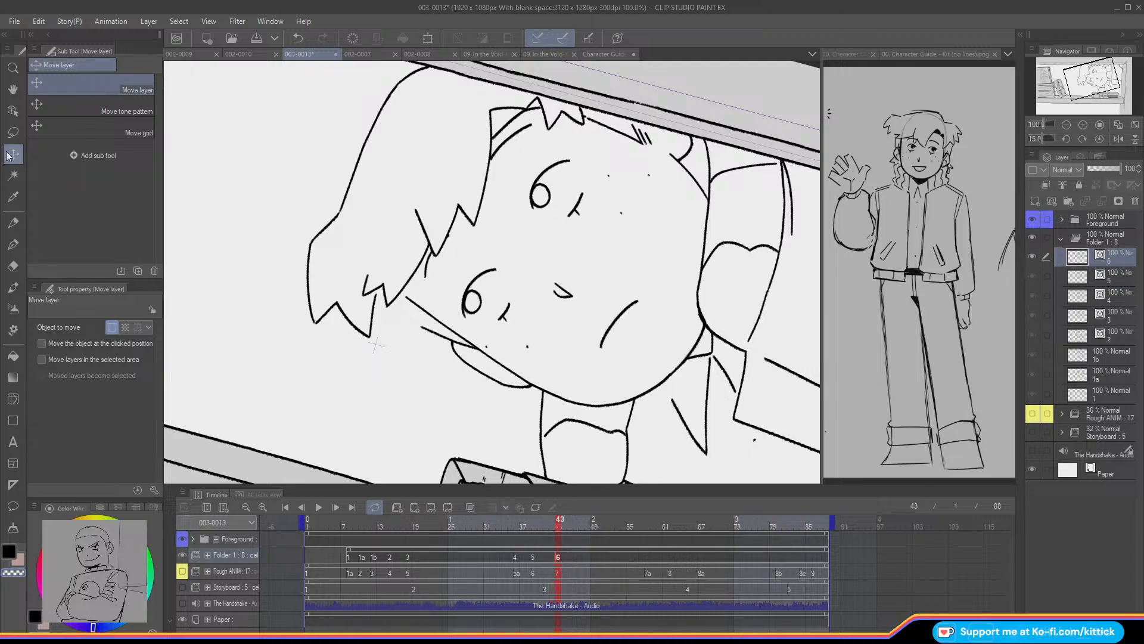
- Lasso both ears on cel 6, nudge them with the Move layer tool, and clear the selection
click(13, 132)
mouse_move(523, 393)
mouse_down()
mouse_move(534, 385)
mouse_move(454, 344)
mouse_move(445, 365)
mouse_up()
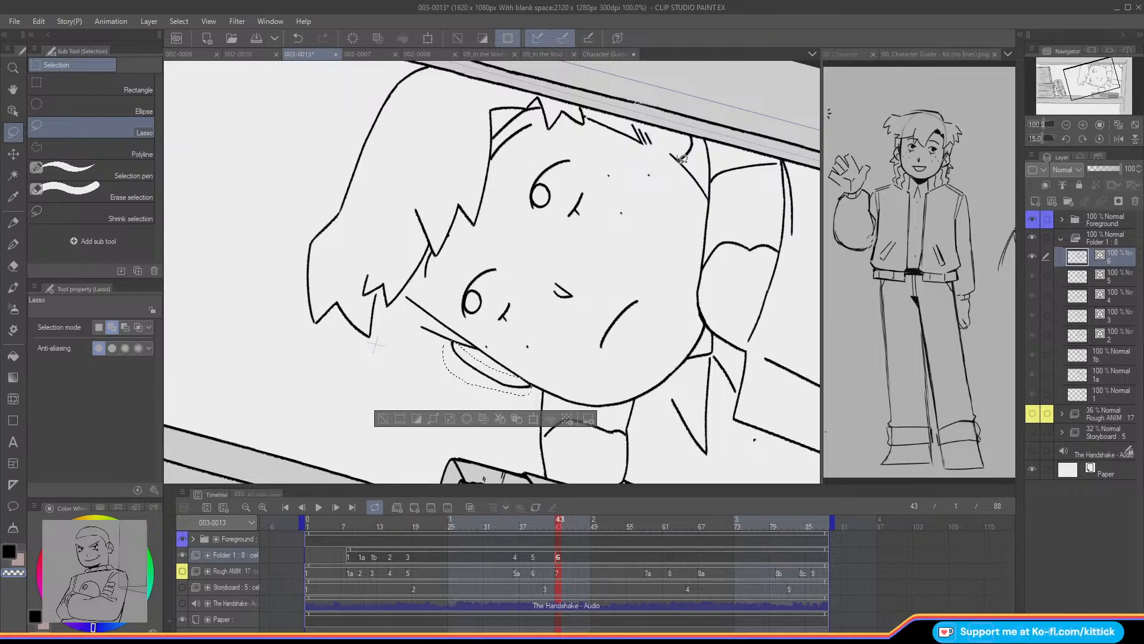
click(1084, 140)
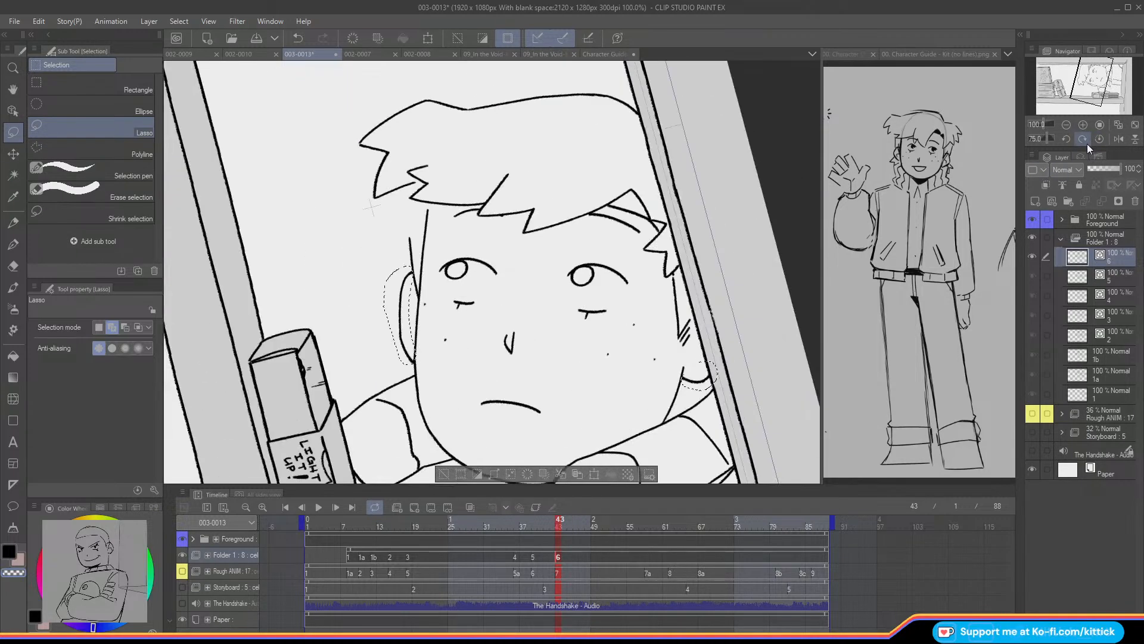
click(13, 154)
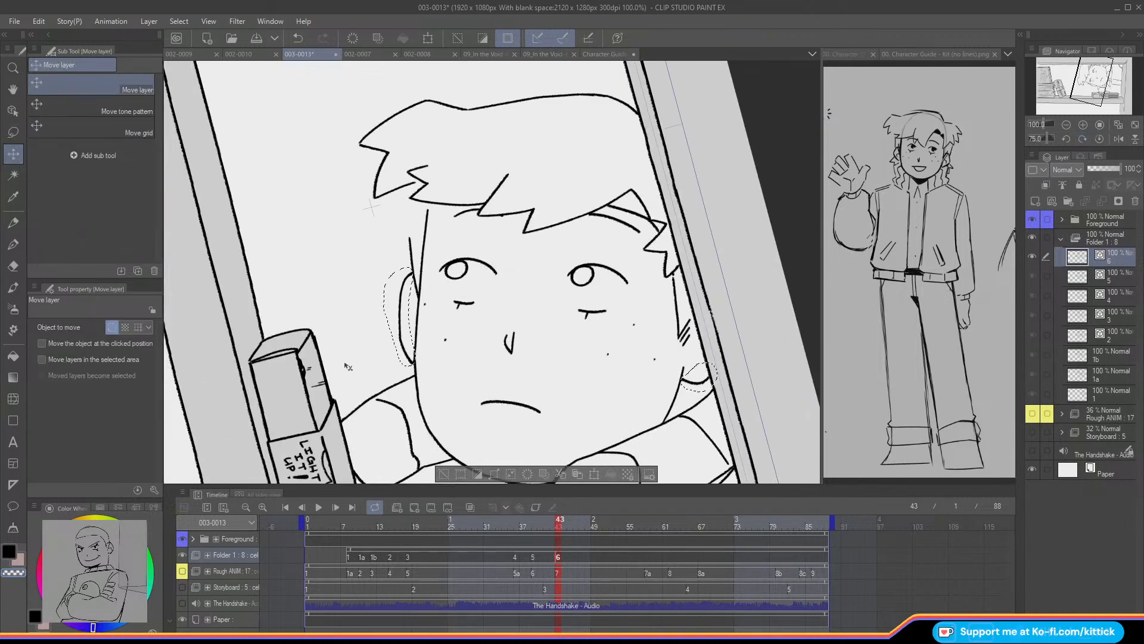
click(441, 474)
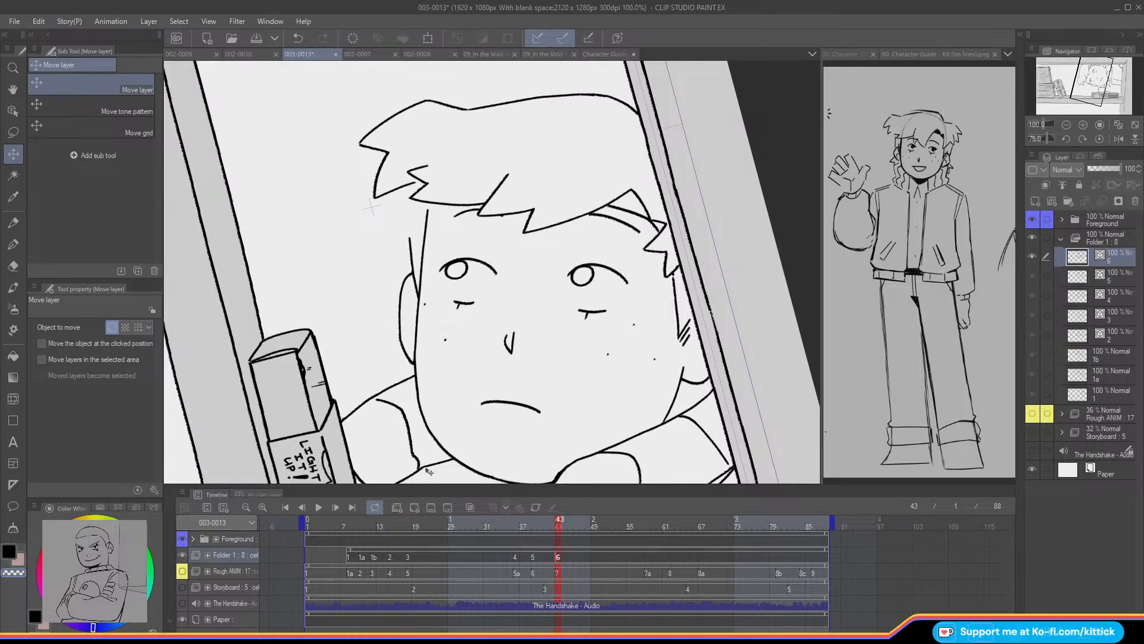
- Compare the hair across cels 4 to 6, lasso the hanging hair tips on cel 6, and adjust them with a transformation
click(1099, 138)
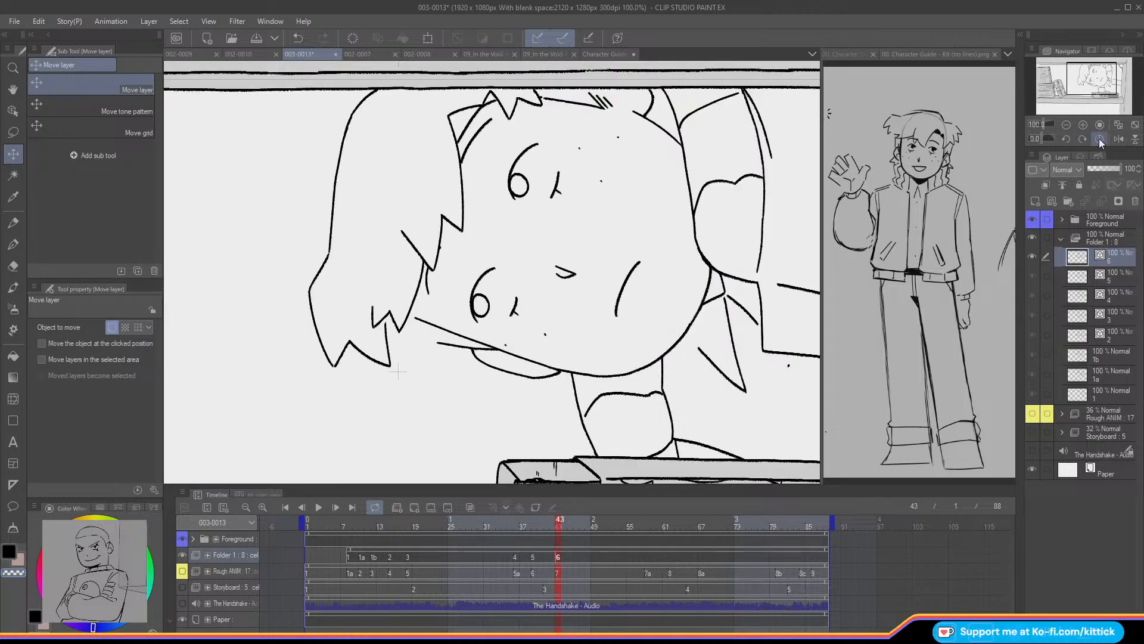
click(13, 132)
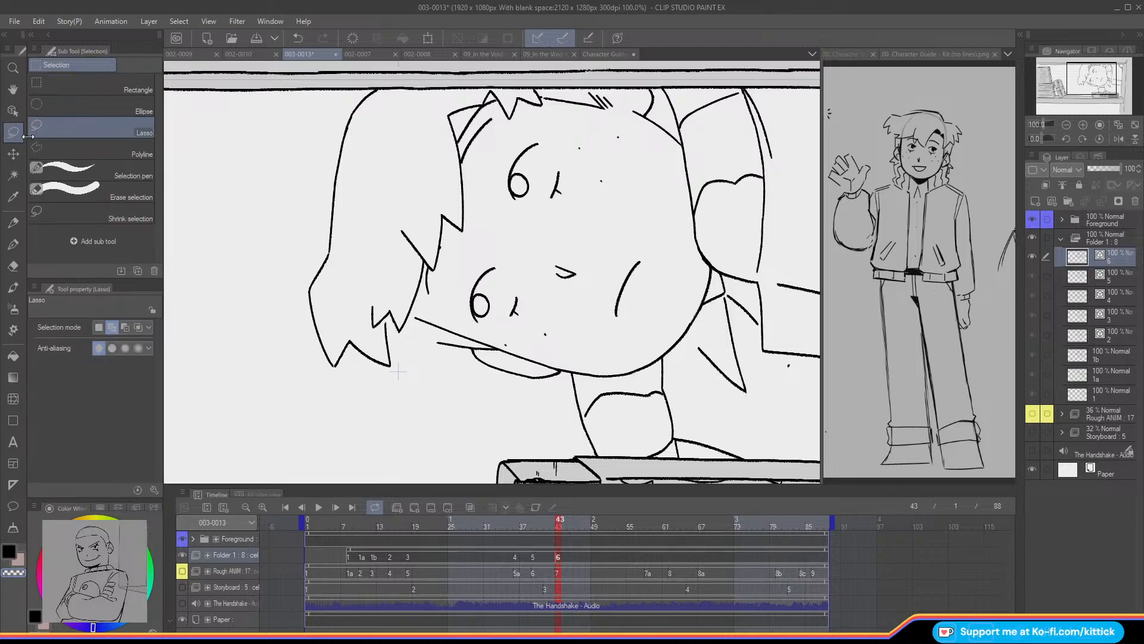
key(Left)
key(Left)
key(Left)
key(Right)
key(Right)
key(Right)
key(Right)
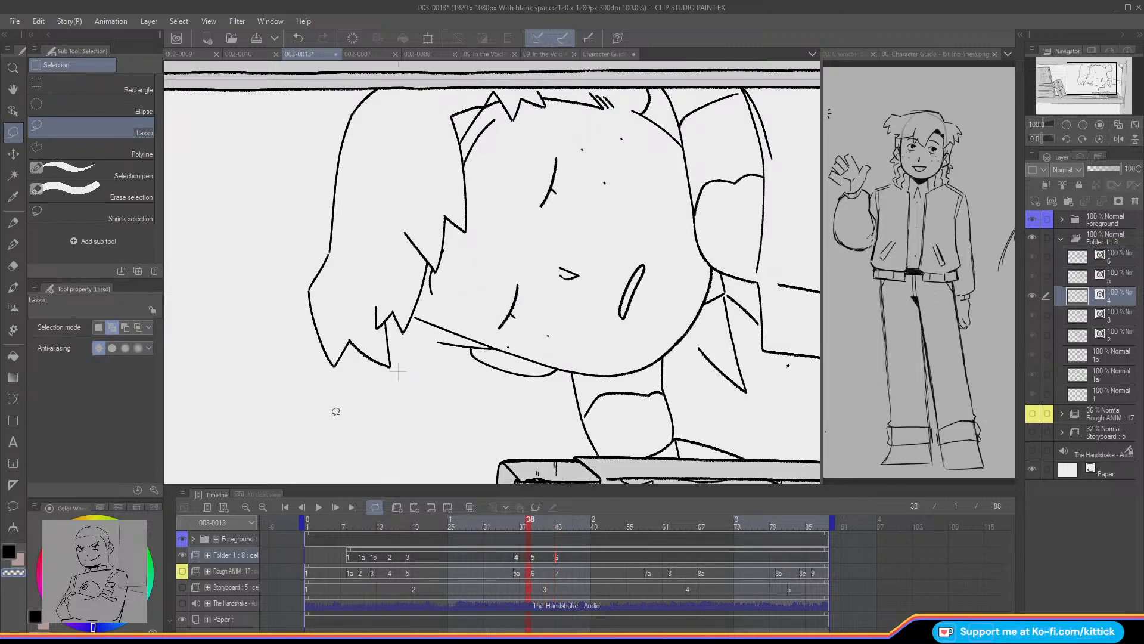
key(Right)
key(Right)
mouse_move(338, 383)
mouse_down()
mouse_move(399, 334)
mouse_move(296, 285)
mouse_move(334, 372)
mouse_up()
key(ctrl+t)
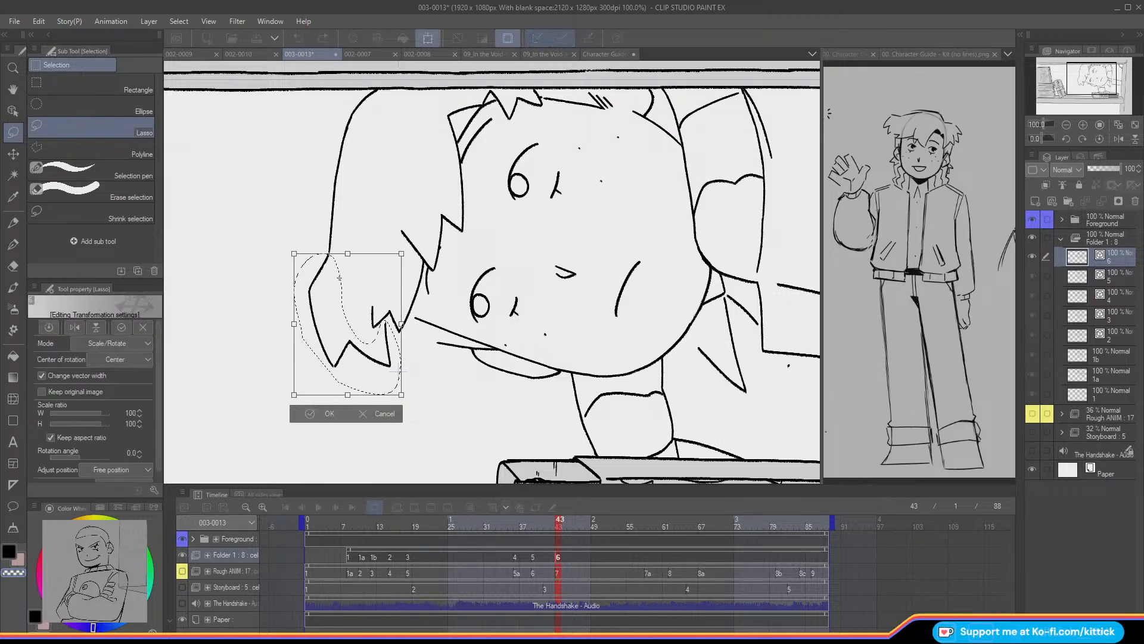
click(301, 411)
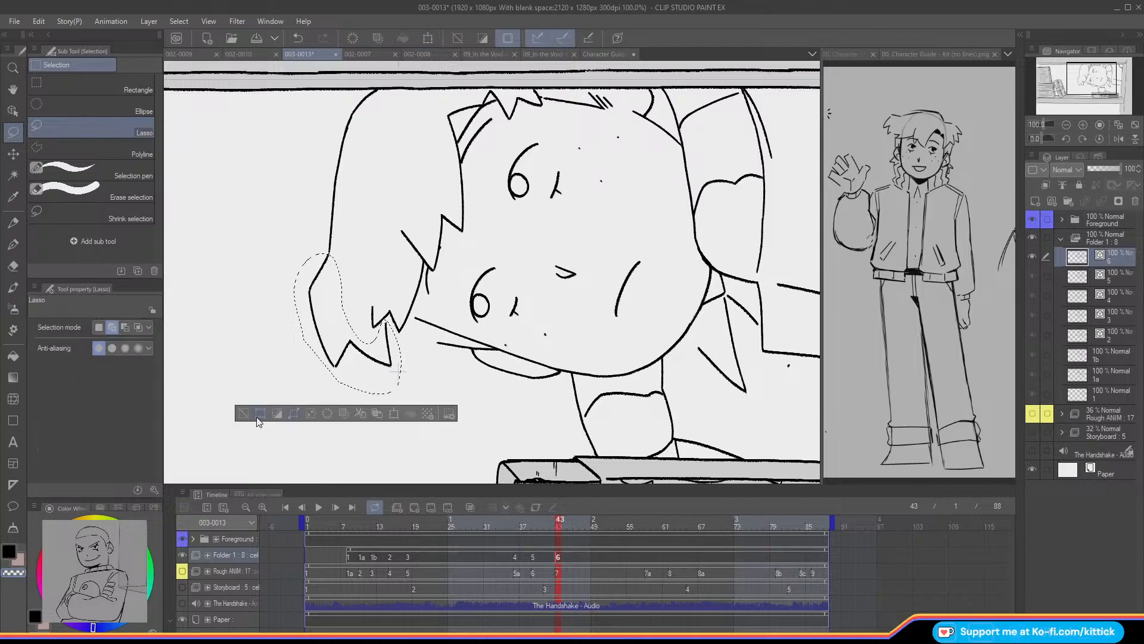
click(258, 417)
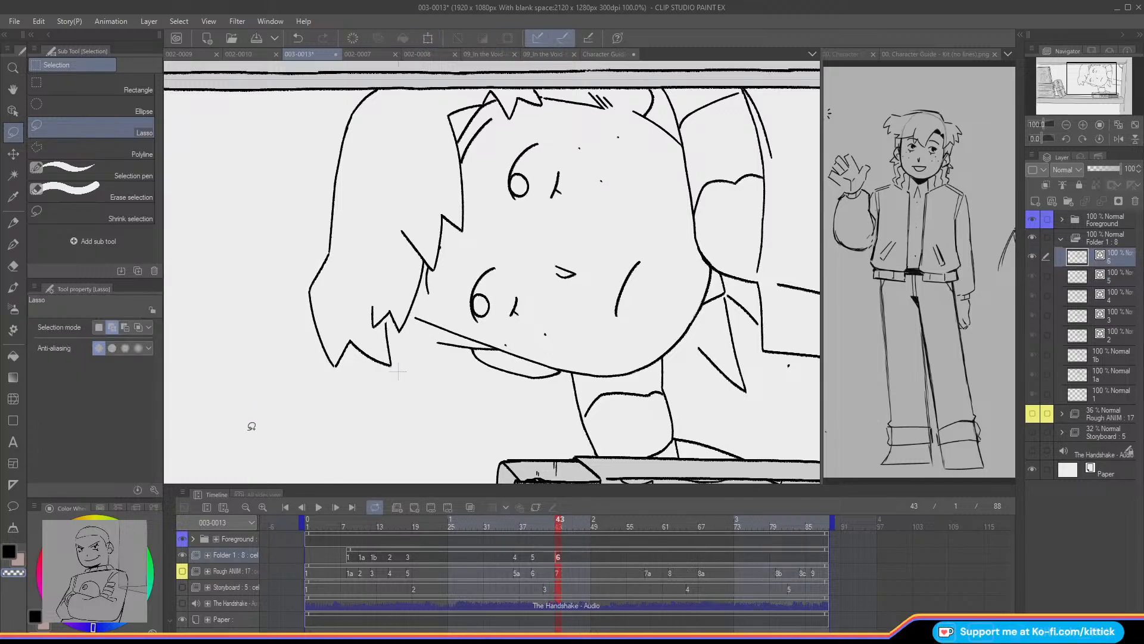
click(13, 222)
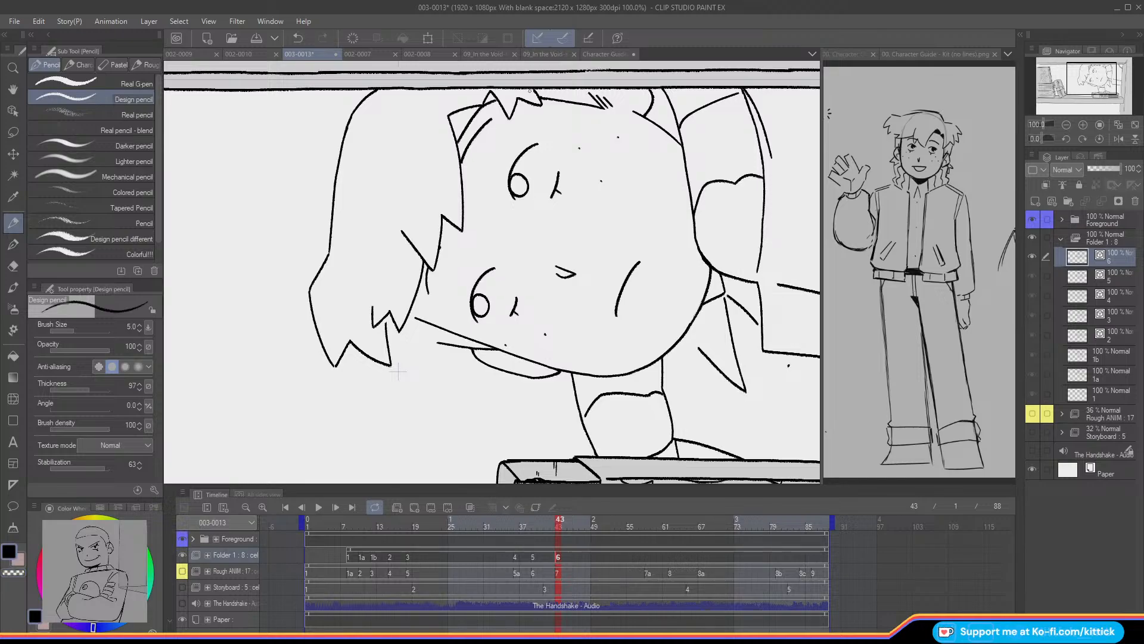
- Rename the line-art animation folder as Kit_ANIM and add a new animation folder named Fill_ANIM
click(1065, 123)
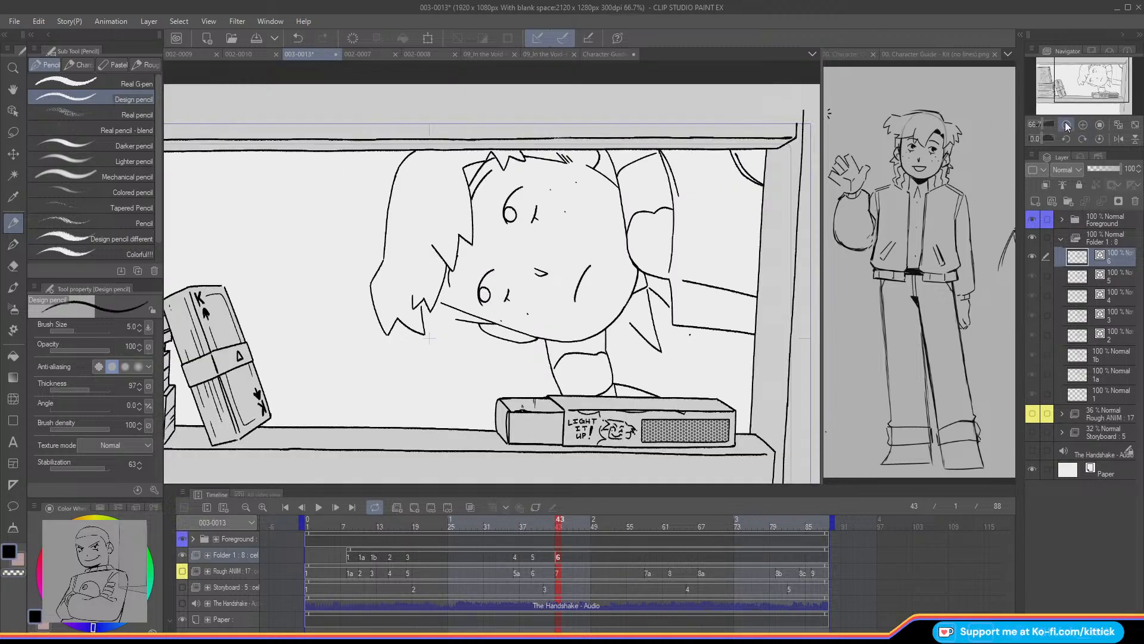
click(1061, 238)
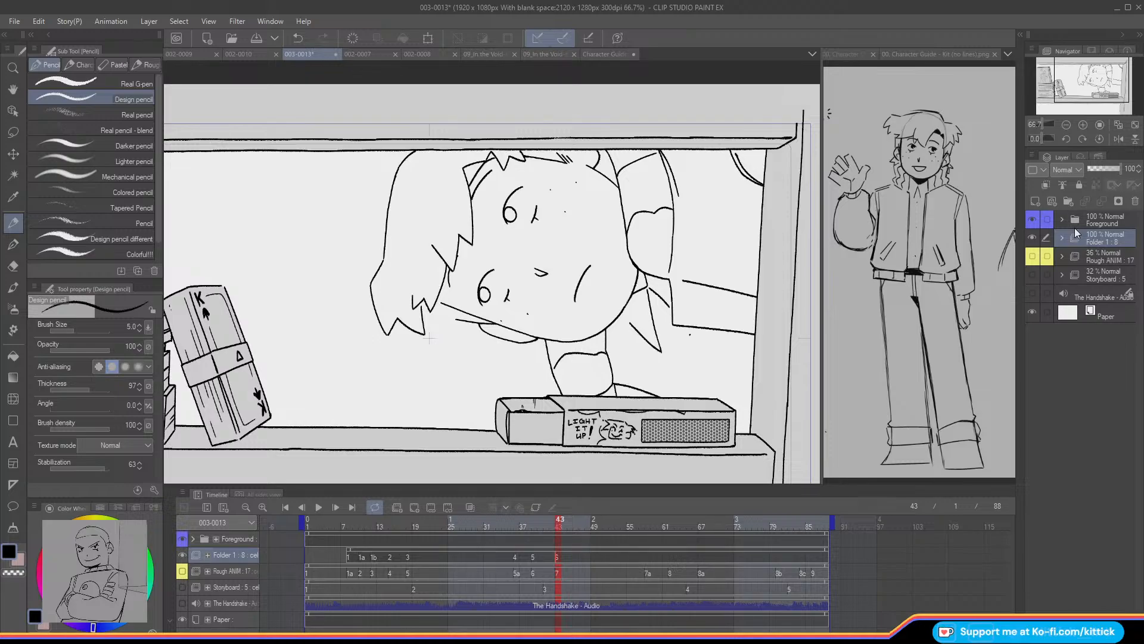
key(Return)
drag(320, 529, 275, 529)
click(397, 508)
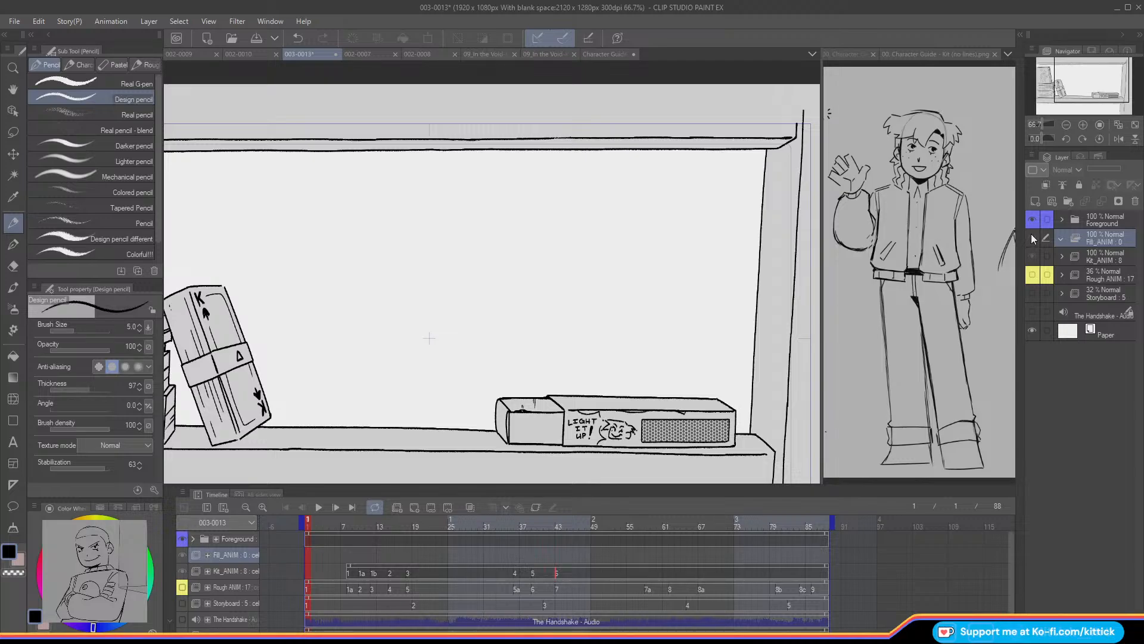
- Label the Fill_ANIM and Kit_ANIM folders red and move Fill_ANIM below Kit_ANIM
click(1047, 256)
click(1033, 170)
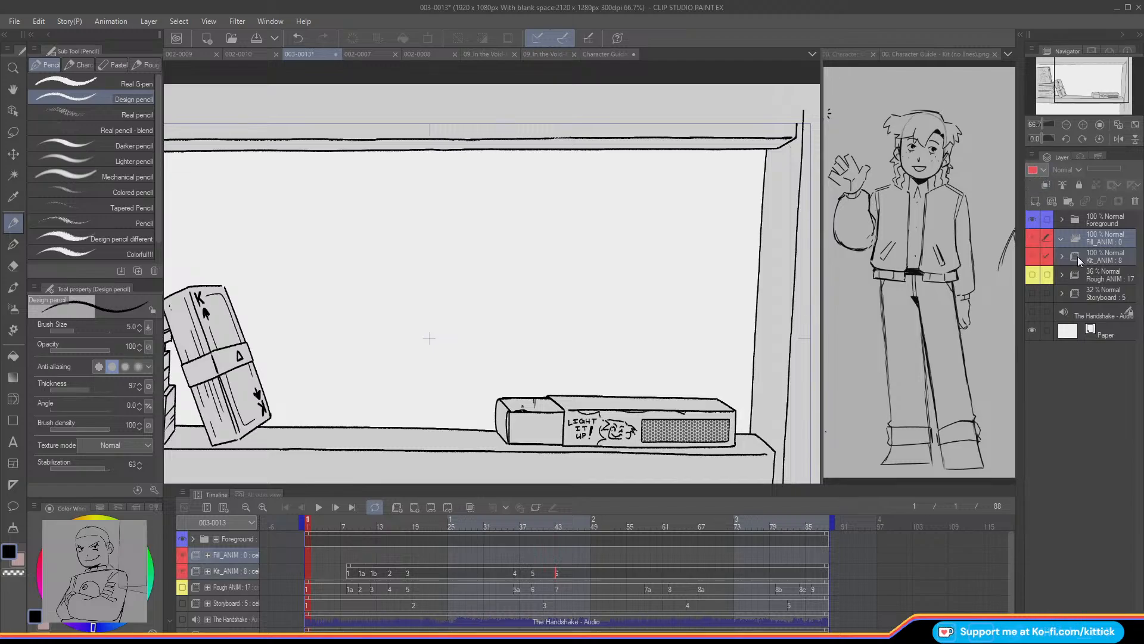
click(1077, 257)
drag(1089, 240, 1084, 274)
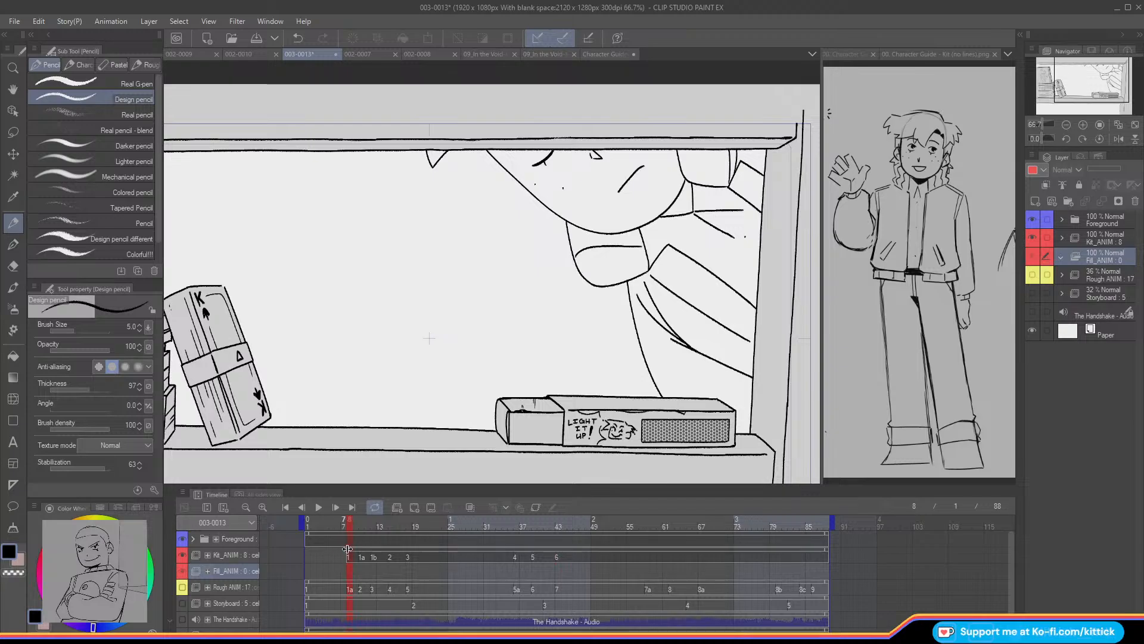
- Add fill cel 1 at frame 8, fill the gap between jaw and collar black, and add fill cel 2 at frame 10
click(397, 507)
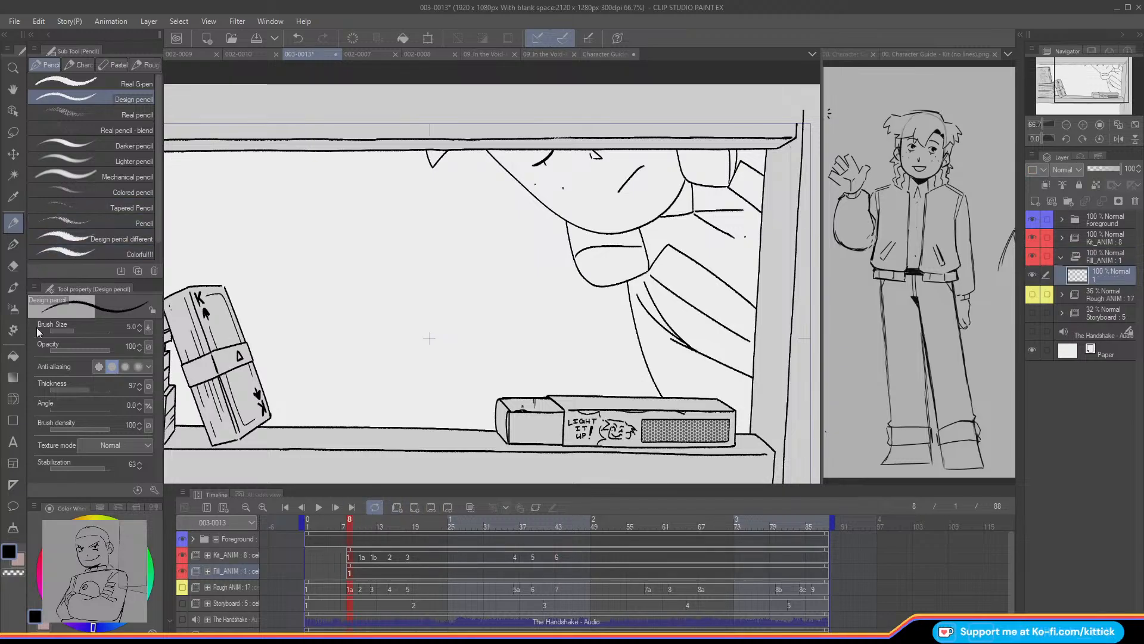
click(13, 357)
click(661, 202)
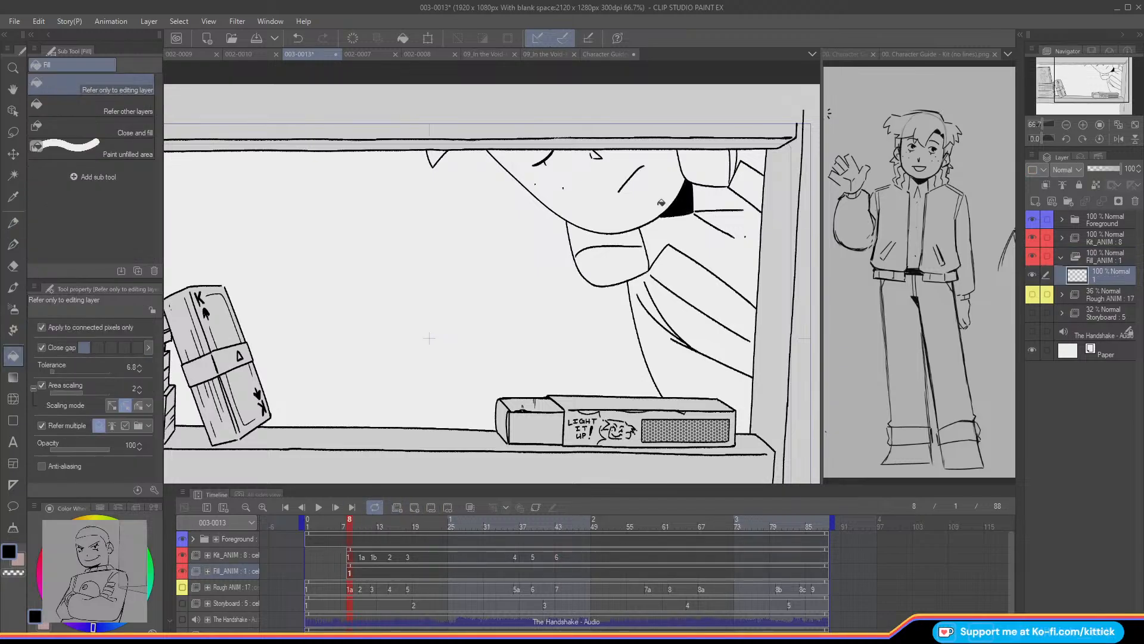
key(Right)
key(Right)
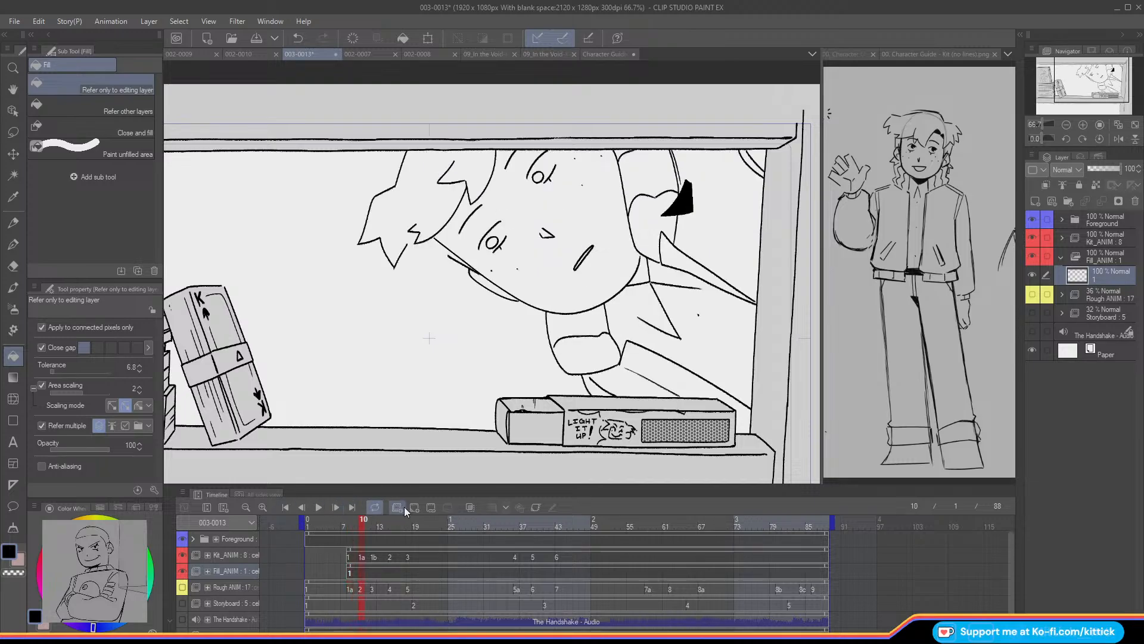
click(414, 507)
click(620, 267)
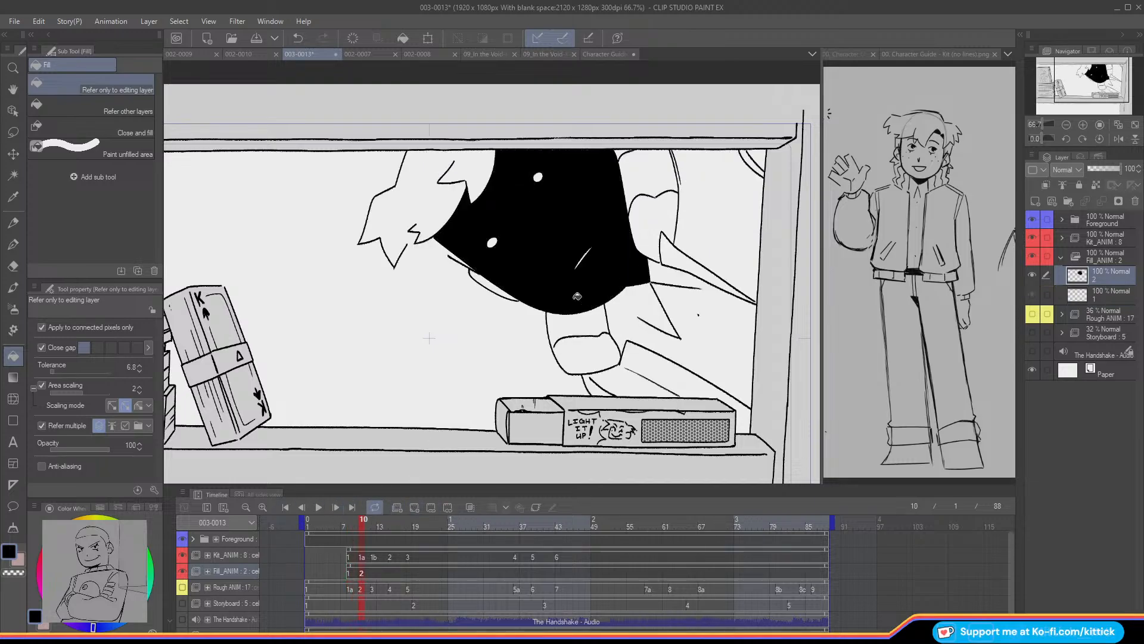
click(297, 38)
click(14, 226)
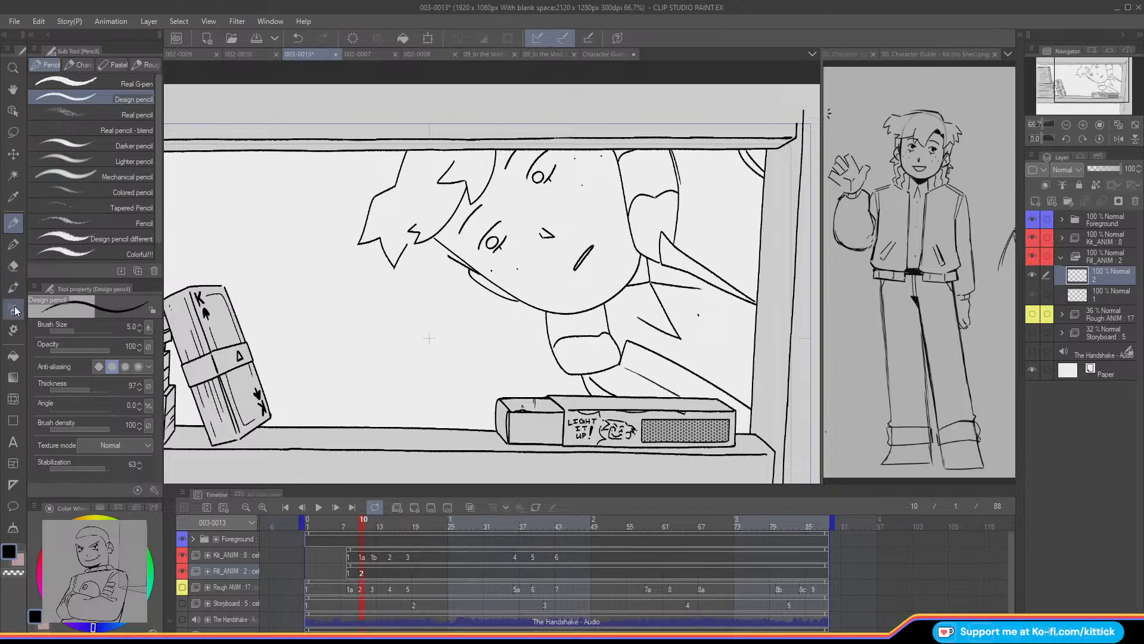
click(11, 356)
click(566, 250)
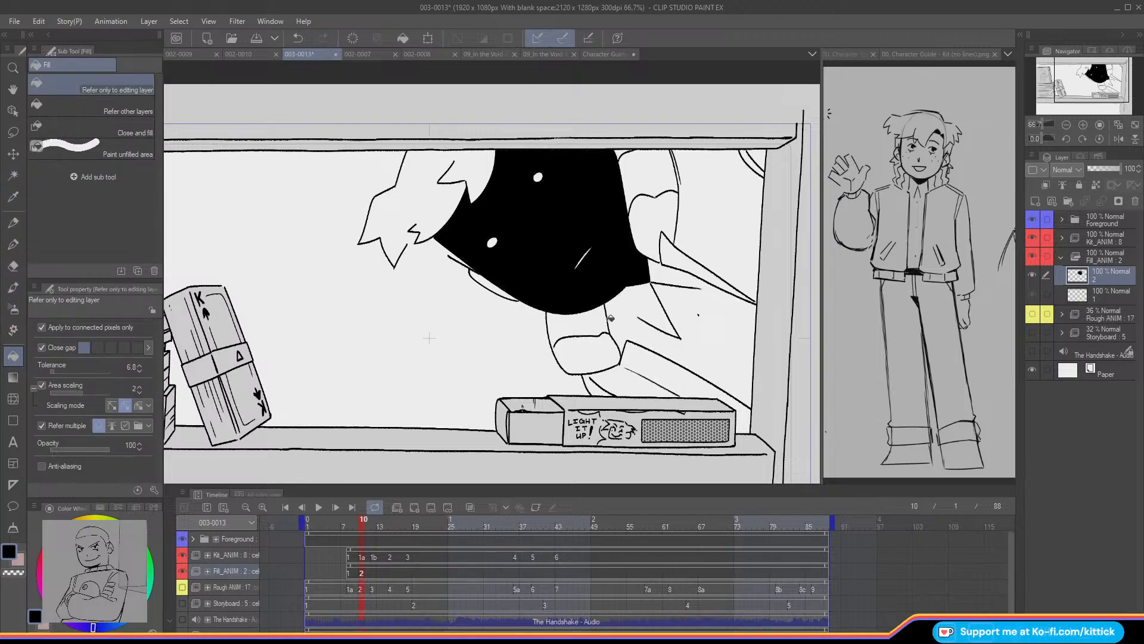
click(297, 38)
- Fill the gap beside the jaw black on fill cel 2 and, on a new cel 3 at frame 12, the matching gap
click(641, 268)
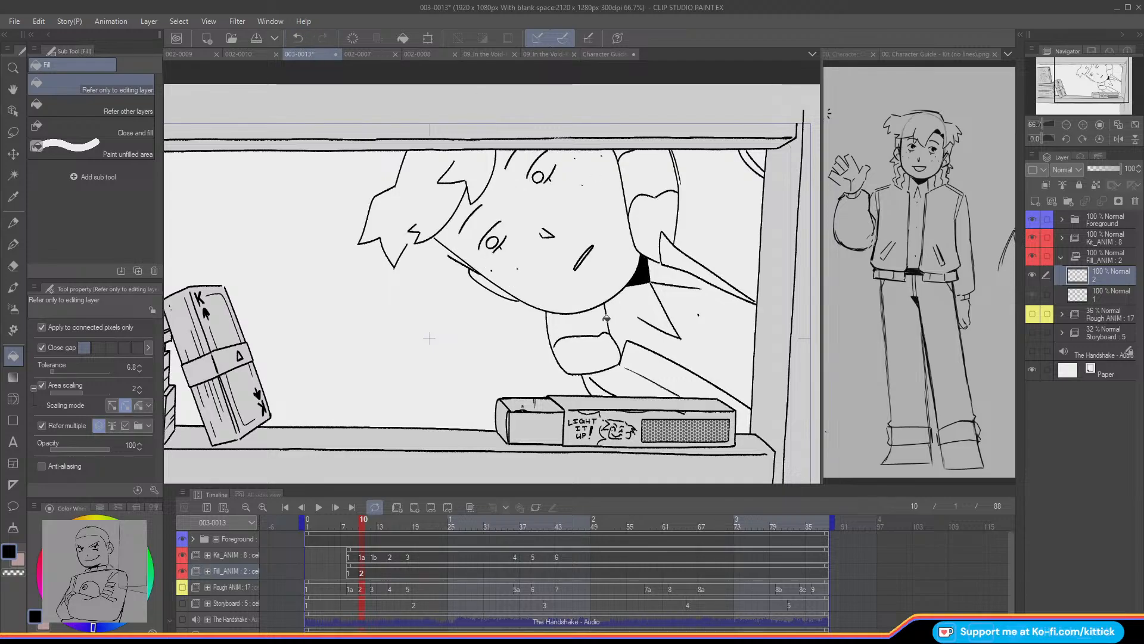
key(Left)
key(Right)
key(Right)
key(Right)
click(397, 506)
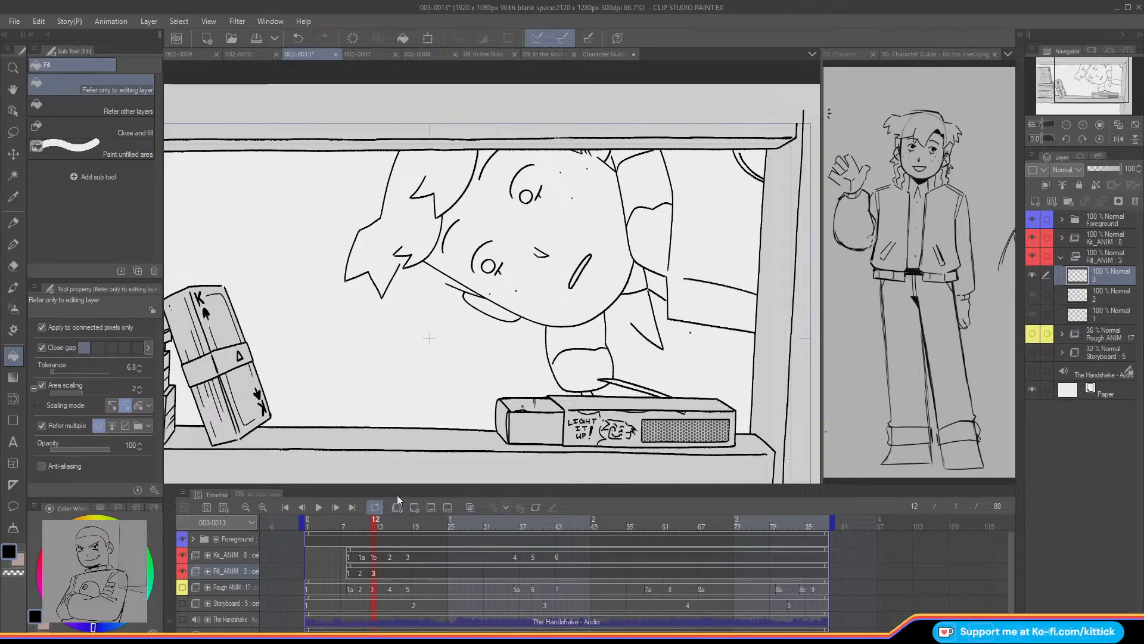
click(641, 282)
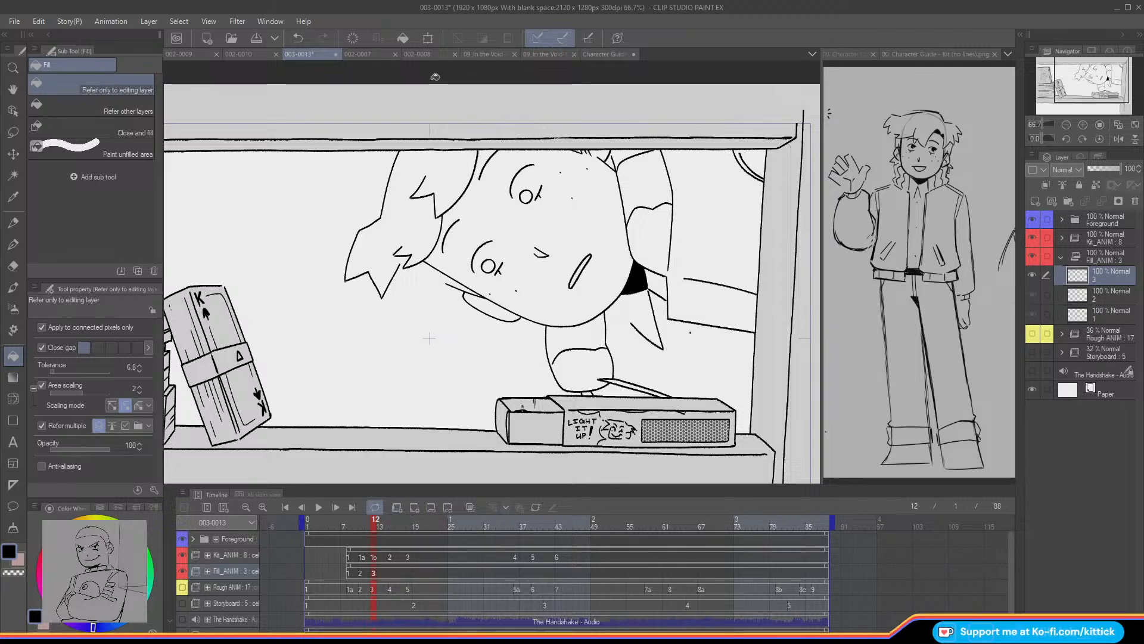
- Compare fill cels 2 and 3, and fill the small gap beside the face under the upper shelf black on cel 3
key(Left)
key(Right)
key(Left)
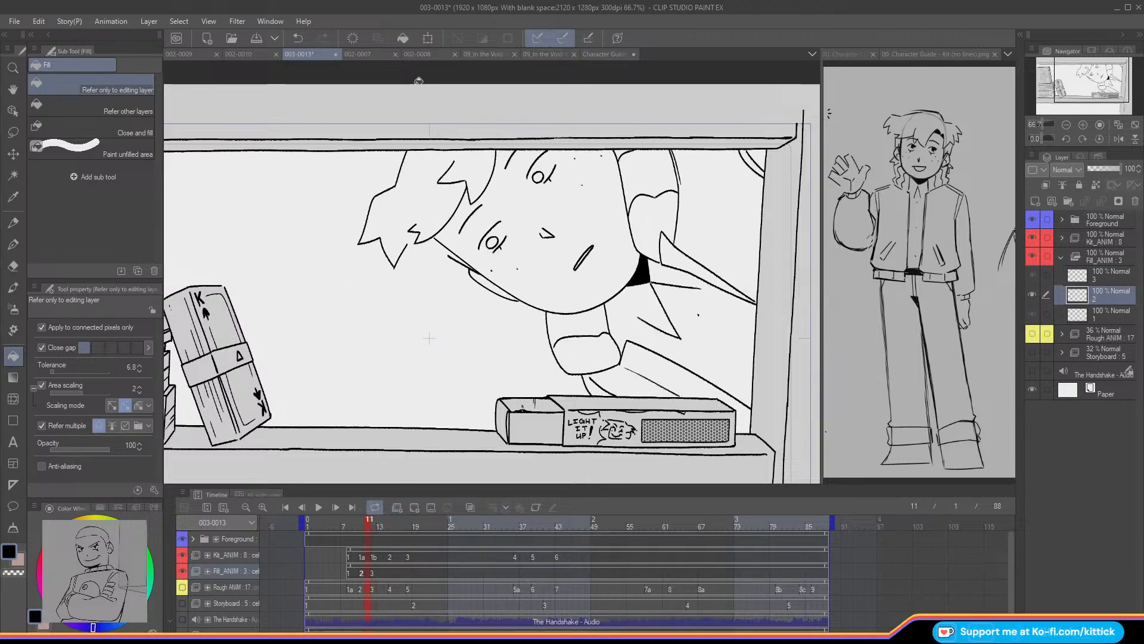
key(Right)
key(p)
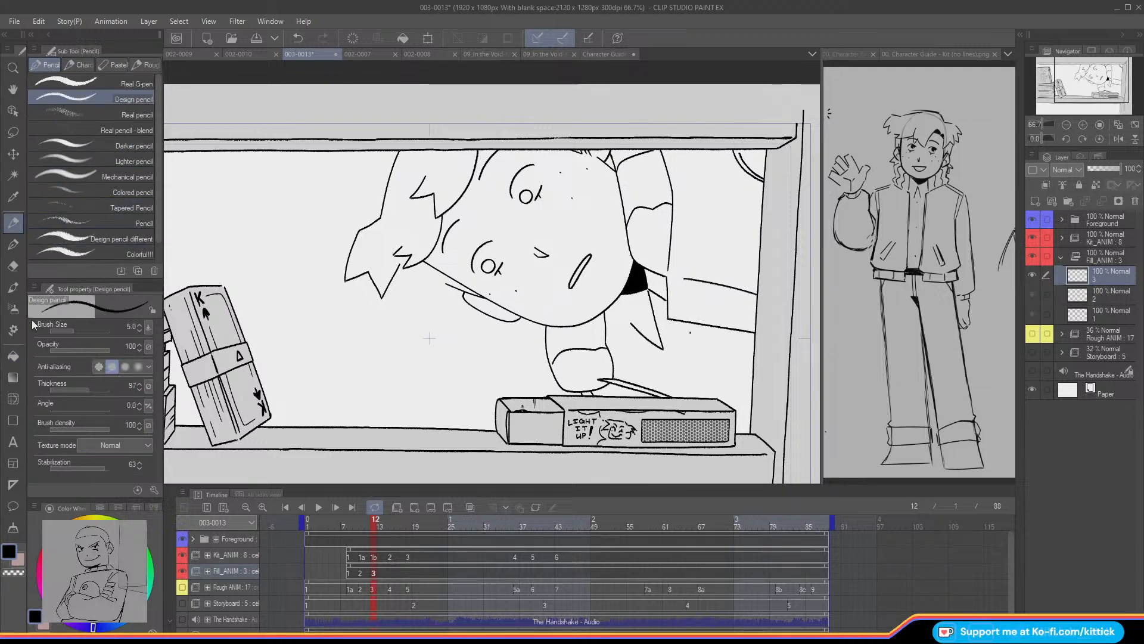
click(13, 356)
click(612, 160)
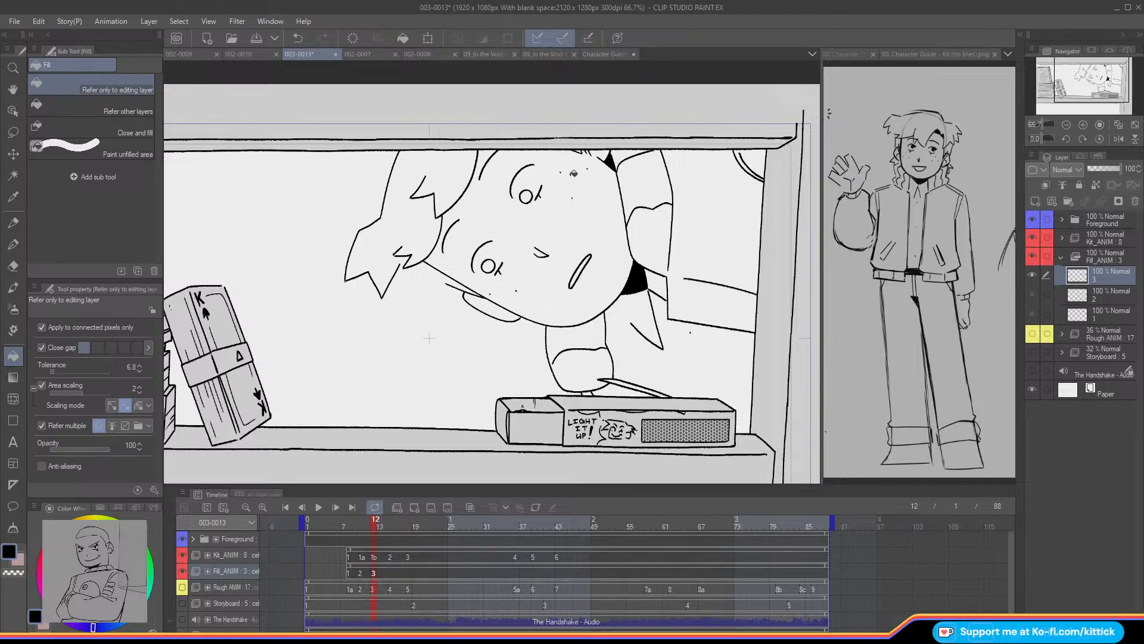
- Add fill cel 4 at frame 15 on the Fill_ANIM track
click(12, 223)
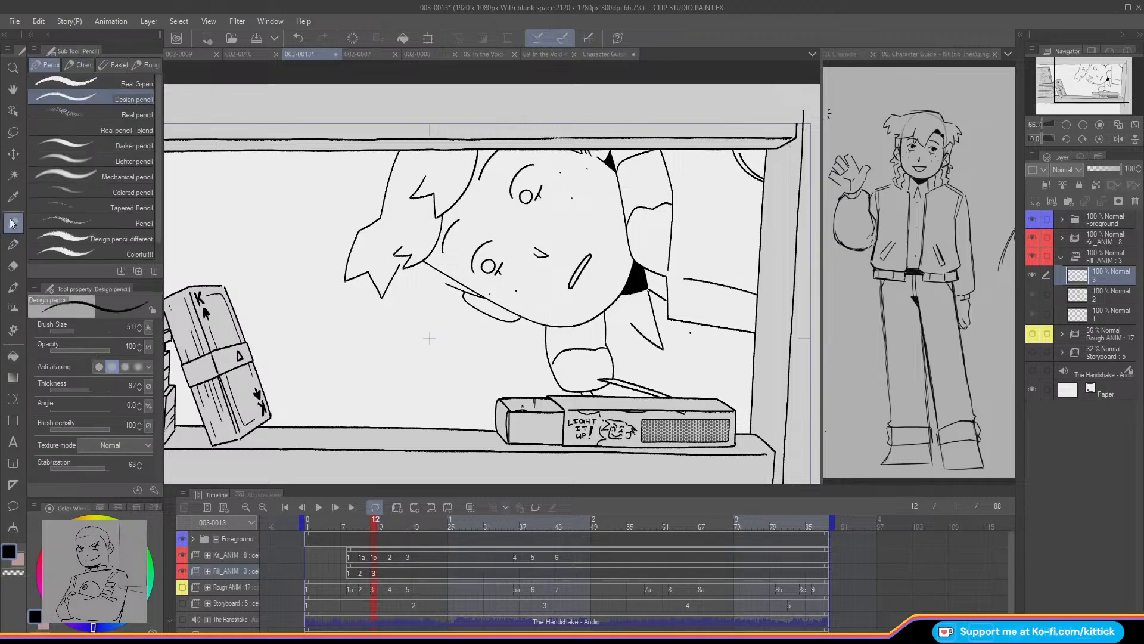
key(Left)
key(Right)
key(Right)
key(Right)
key(Right)
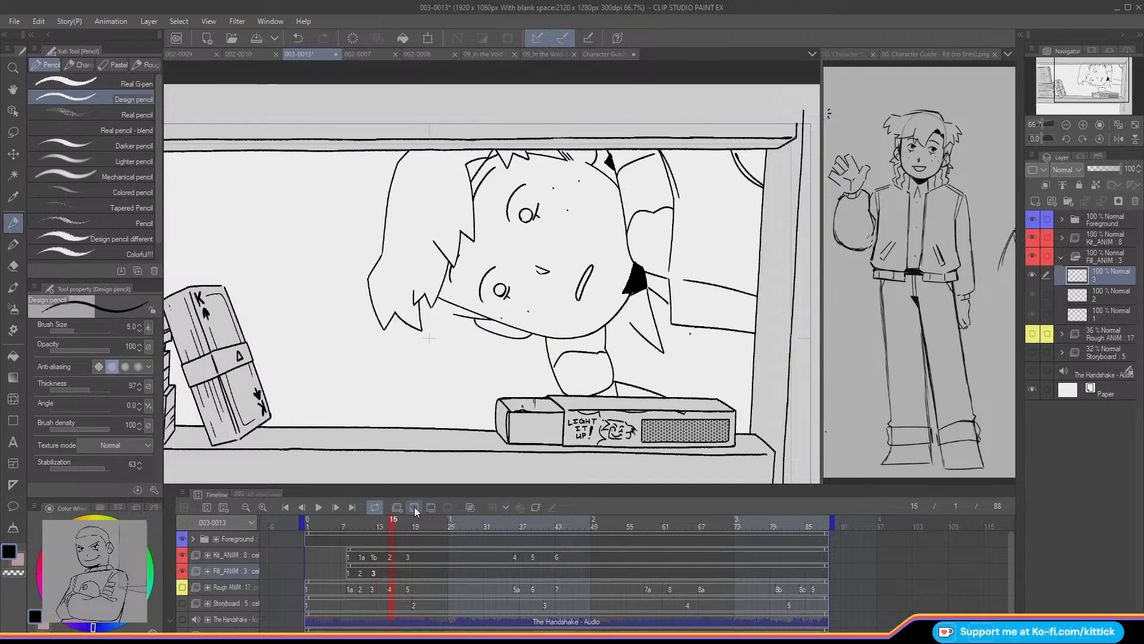
click(414, 508)
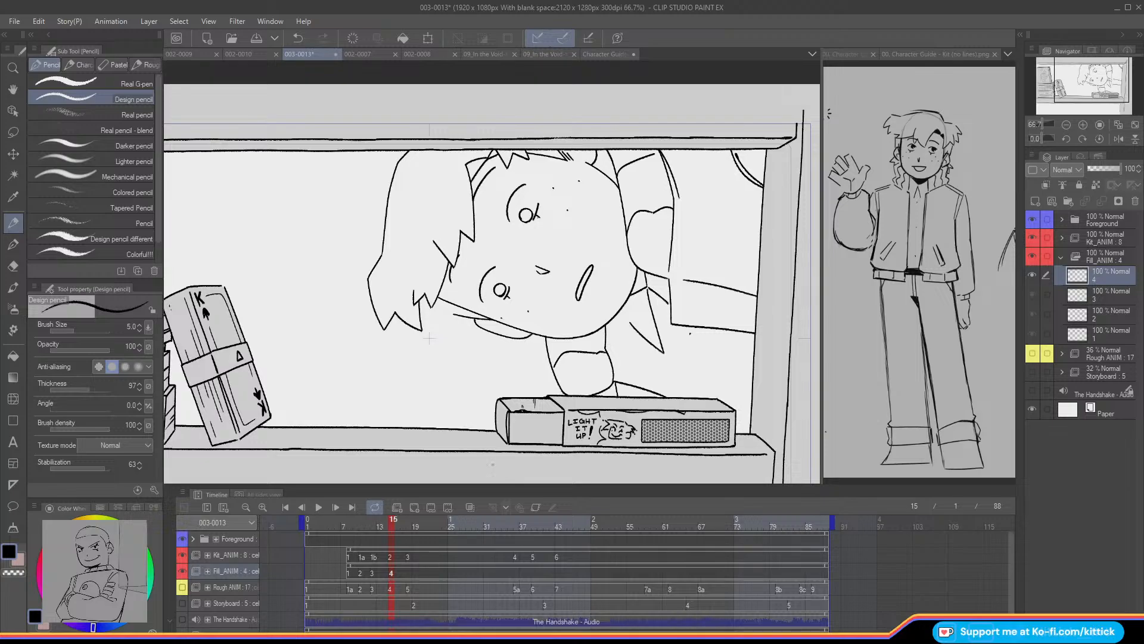
- Fill both irises black on fill cel 3 and on fill cel 2
key(Left)
key(Left)
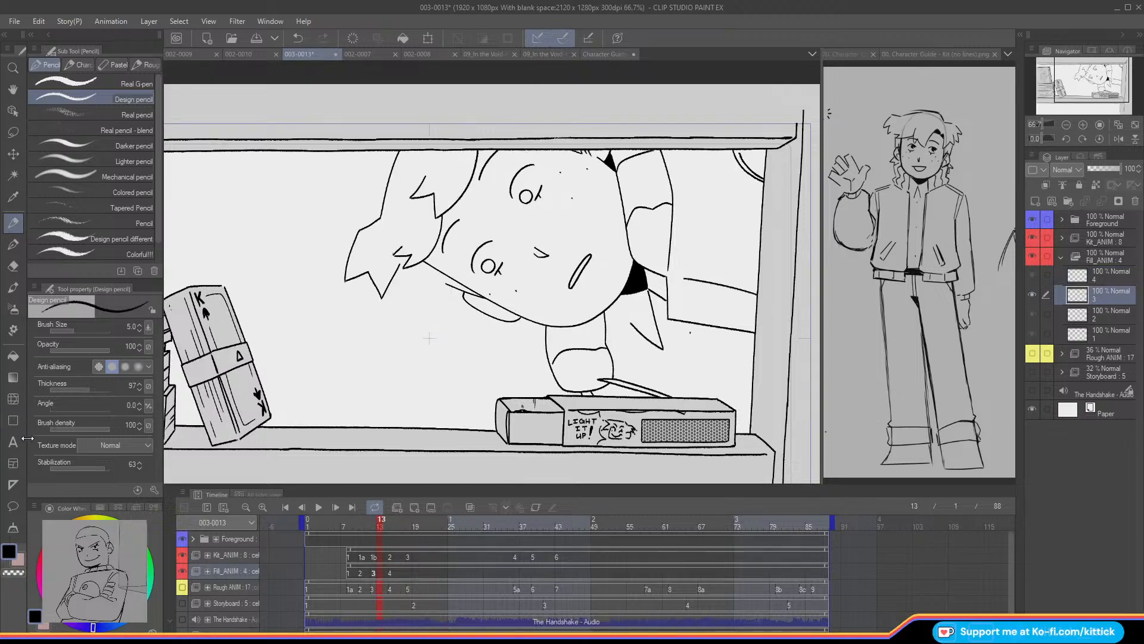
click(13, 356)
click(487, 265)
click(525, 196)
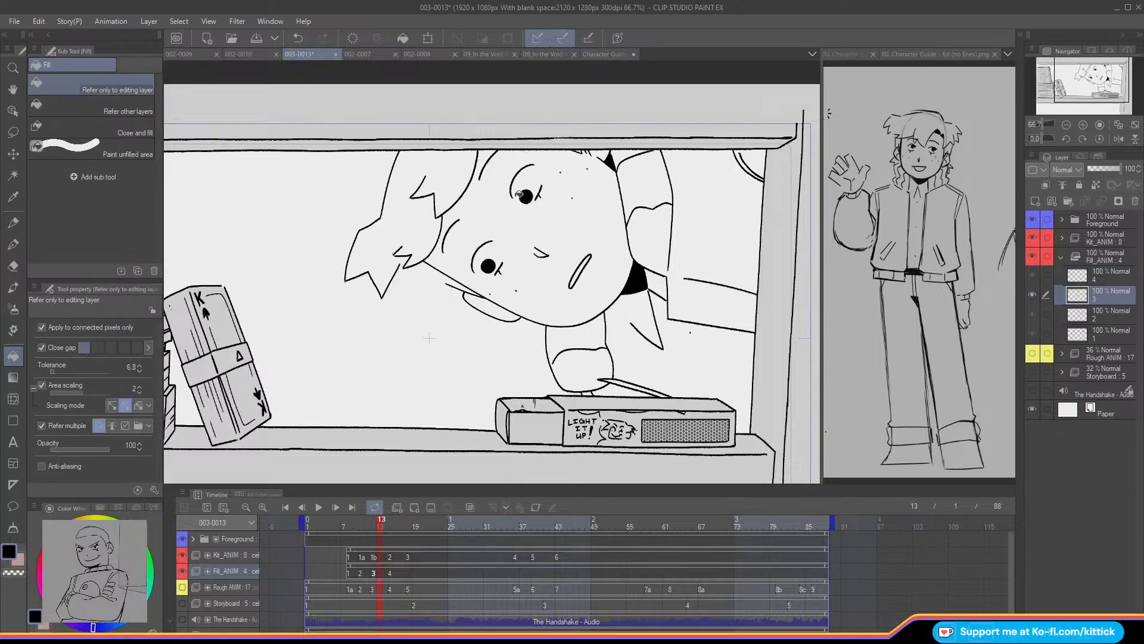
key(Left)
key(Left)
click(493, 242)
click(538, 176)
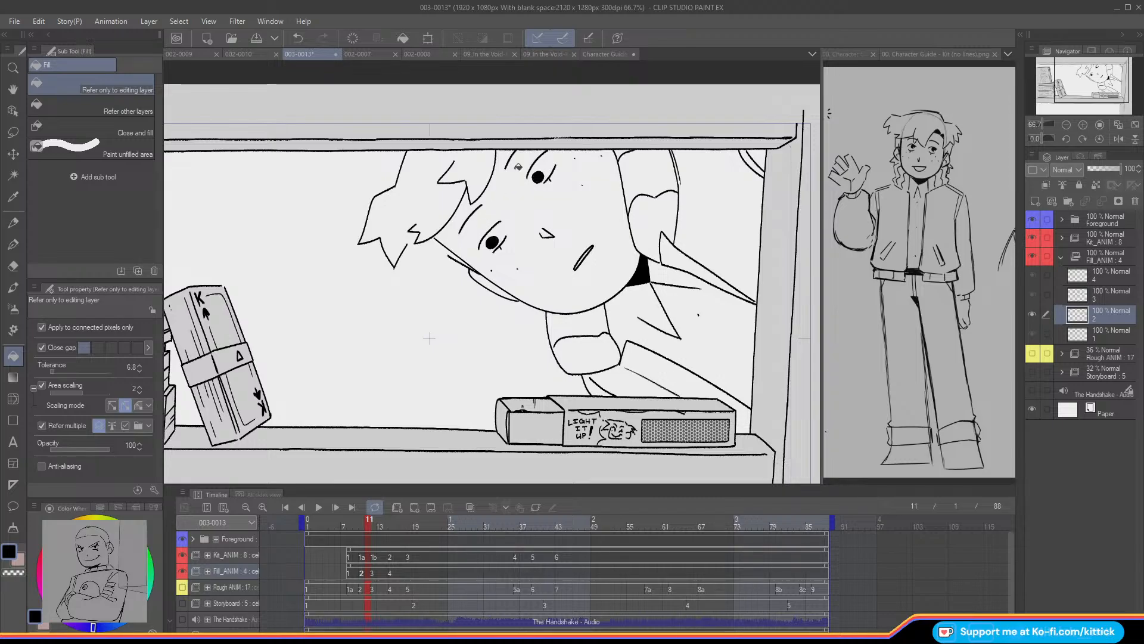
- Fill both irises and the gaps around the head black on fill cel 4 at frame 15
key(Right)
key(Right)
key(Right)
key(Right)
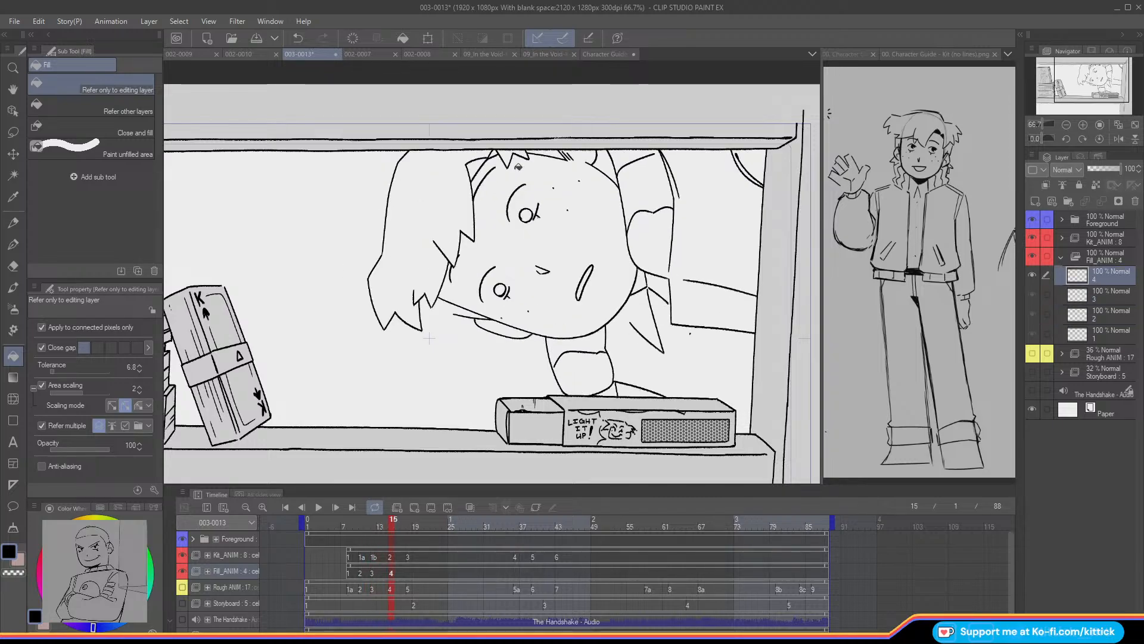
click(501, 290)
click(477, 168)
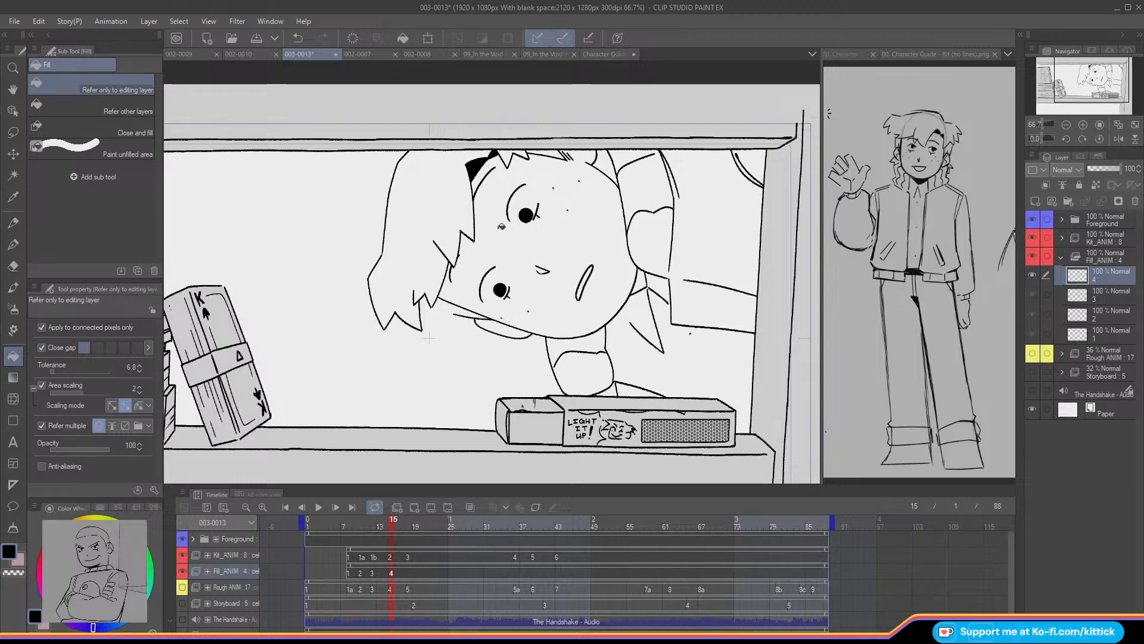
click(604, 162)
click(637, 285)
- Add fill cel 5 at frame 18 and fill both irises and the gaps around the head black
key(Right)
key(Right)
key(Right)
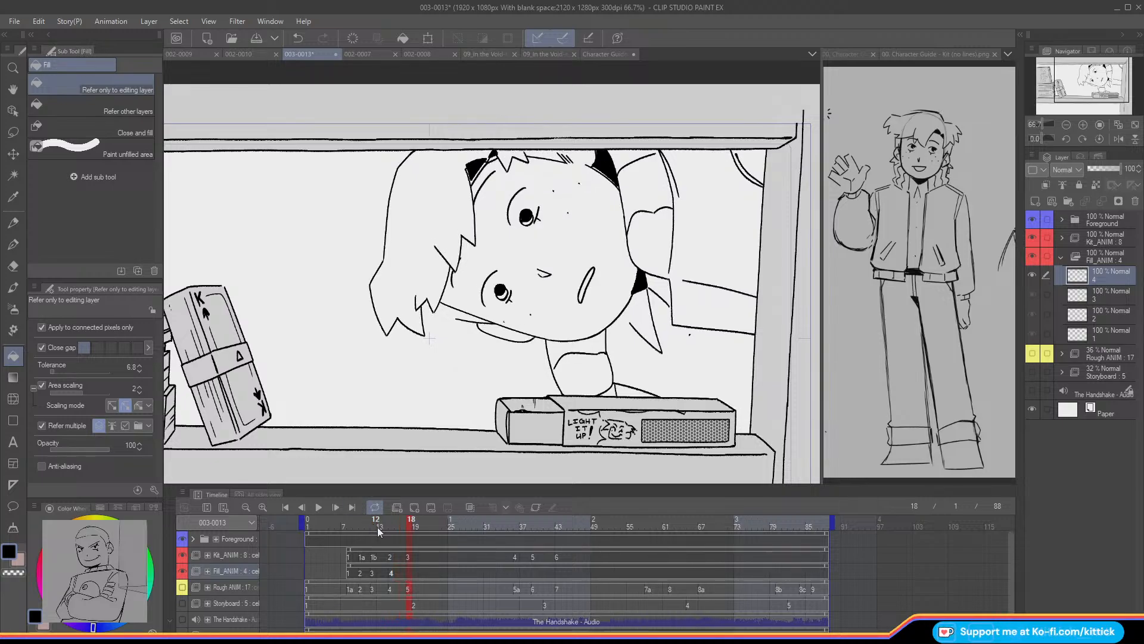
click(414, 506)
click(502, 293)
click(526, 217)
click(476, 170)
click(495, 156)
click(606, 156)
click(641, 280)
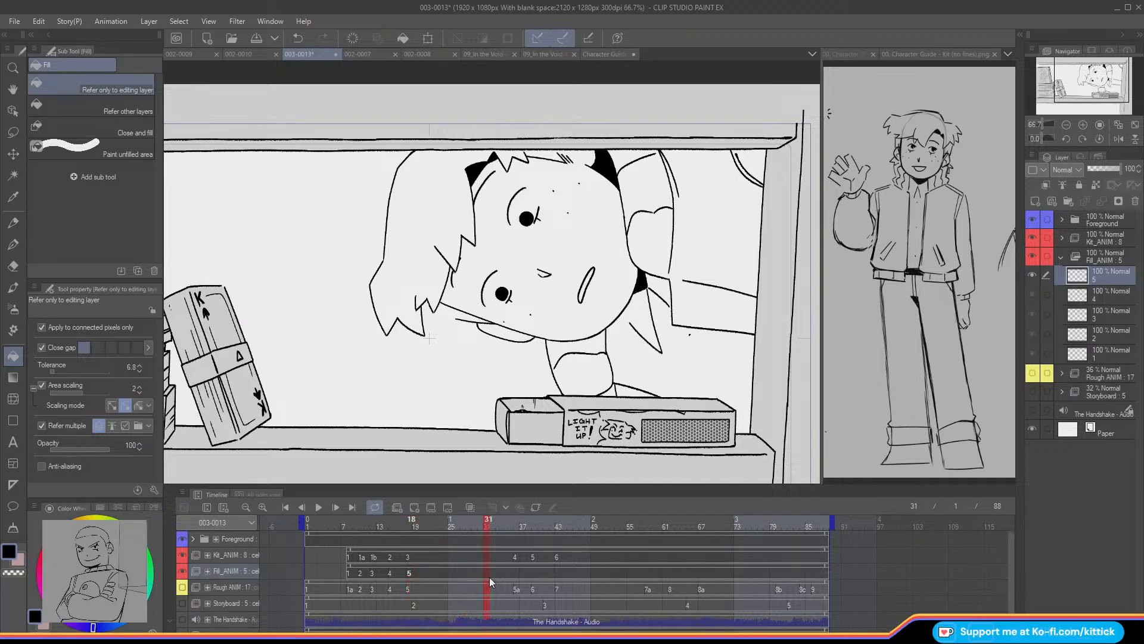
- Add fill cel 6 at frame 36 for the closed-eye drawing and fill the gaps around the head black
click(515, 578)
click(413, 508)
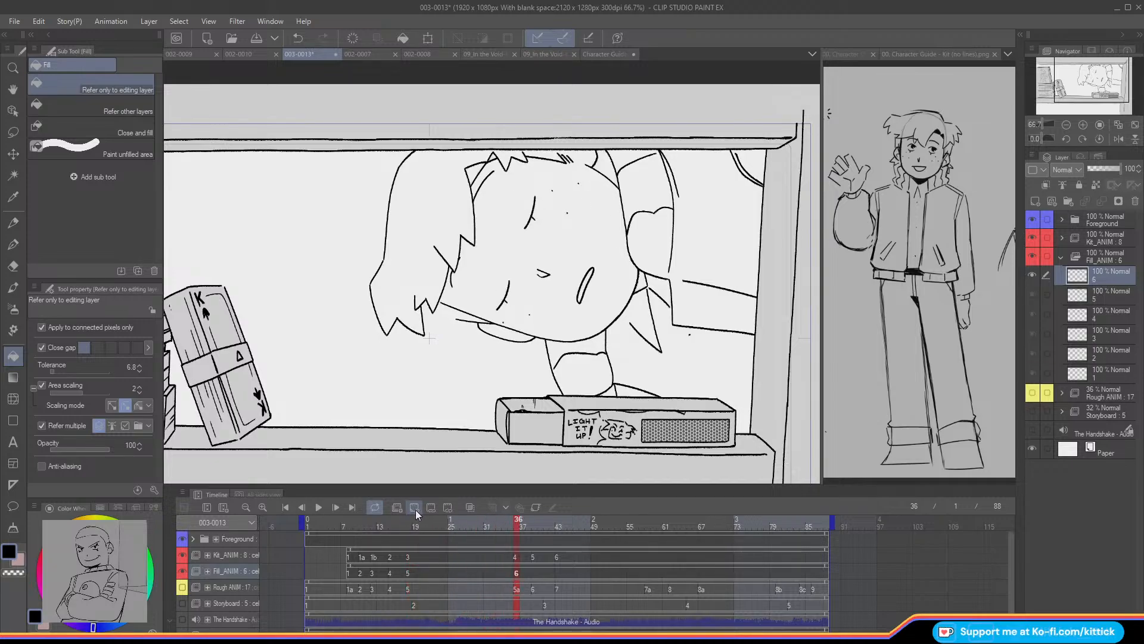
click(475, 173)
click(494, 158)
click(605, 166)
click(639, 279)
- Add fill cel 7 at frame 39 and fill both irises and the gaps around the head black
key(Right)
key(Right)
key(Right)
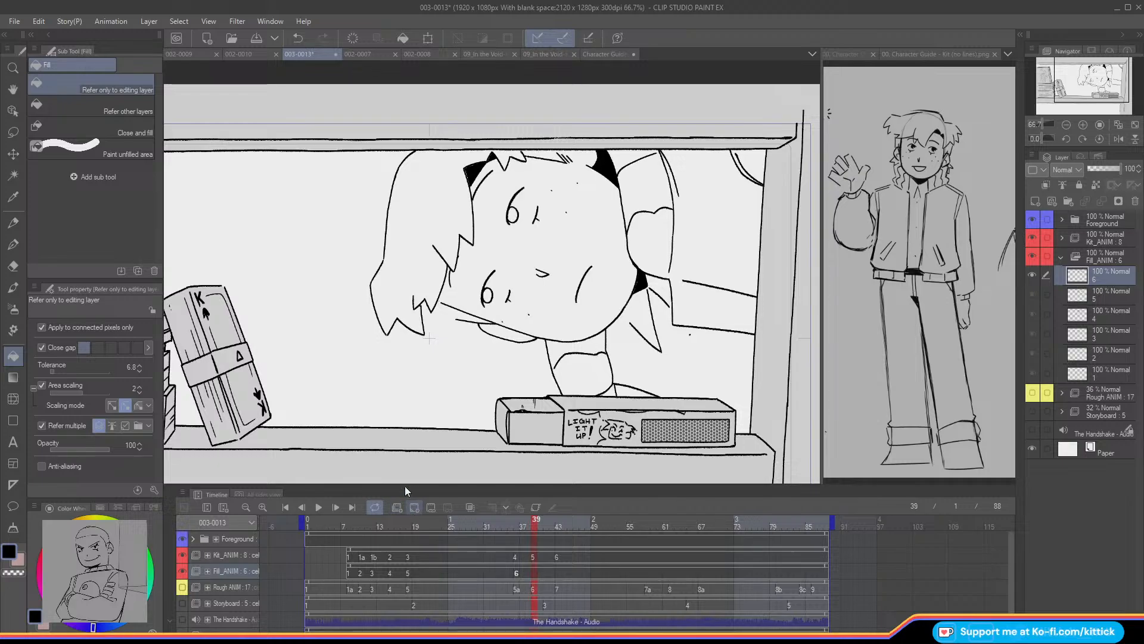
click(413, 507)
click(475, 172)
click(492, 158)
click(513, 213)
click(487, 292)
click(596, 163)
click(642, 280)
- Add fill cel 8 at frame 43 and fill both irises and the gaps around the head black
key(Right)
key(Right)
key(Right)
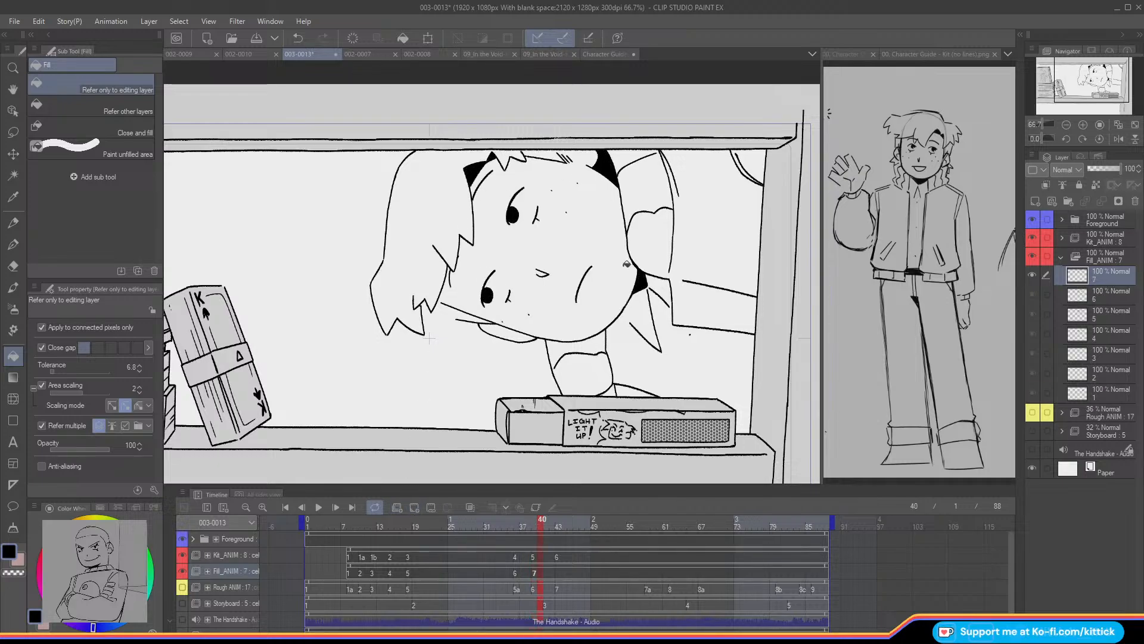
key(Right)
click(414, 507)
click(511, 213)
click(485, 292)
click(474, 173)
click(605, 165)
click(644, 286)
- Hide the Fill_ANIM folder and, with the Design pencil ready, open cel 3 of Kit_ANIM at frame 26
click(13, 223)
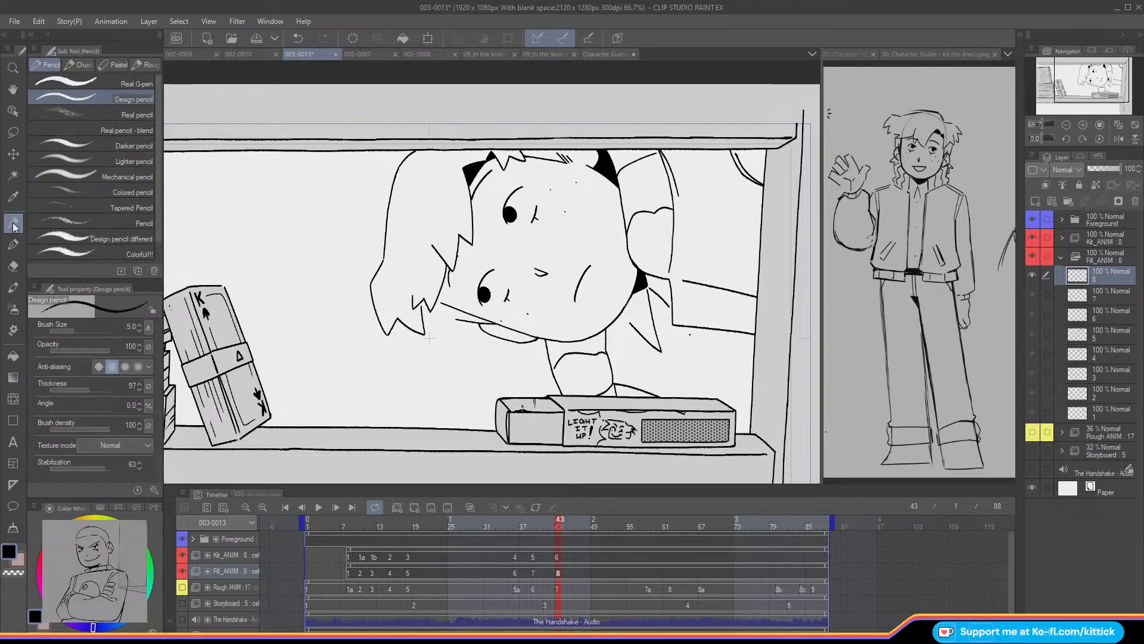
click(182, 571)
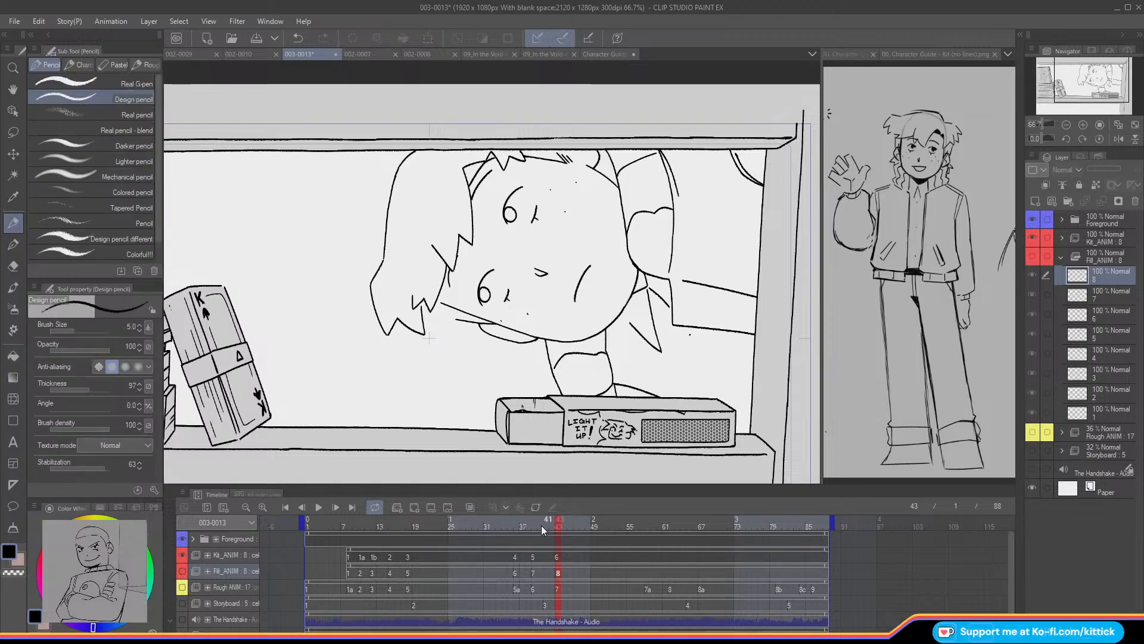
click(456, 525)
drag(444, 521, 456, 558)
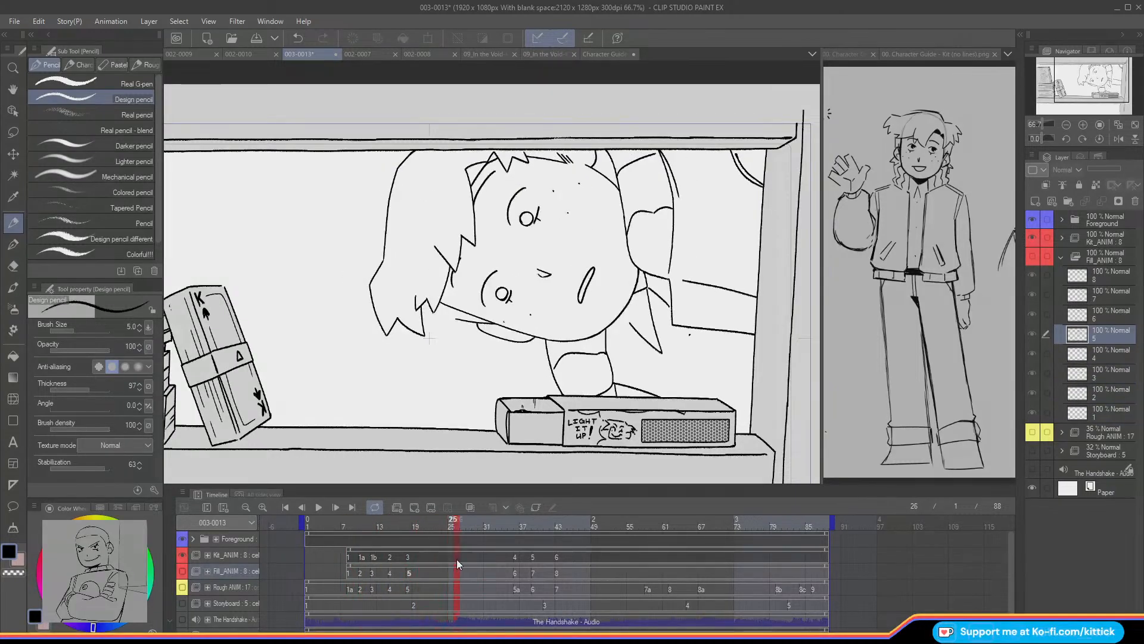
click(456, 557)
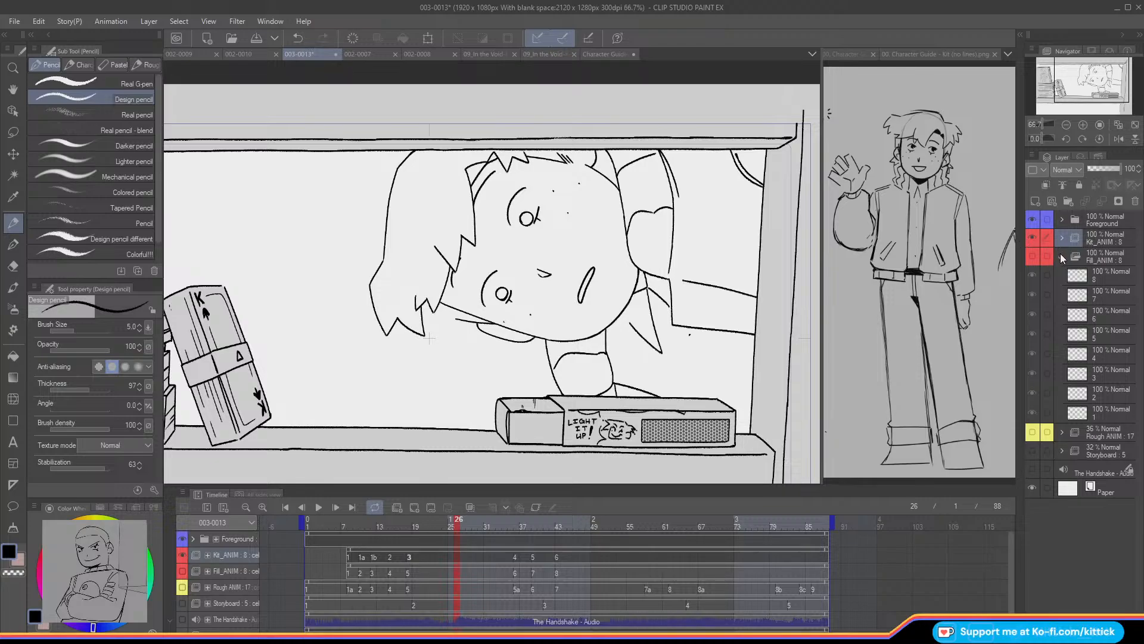
click(1062, 238)
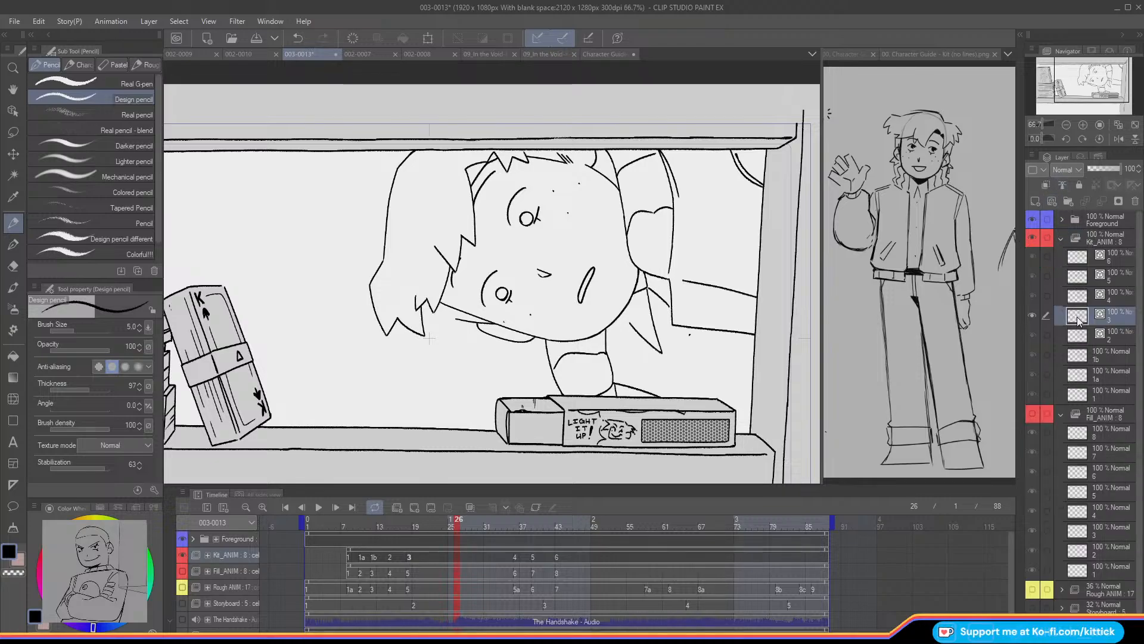
- Renumber the Kit_ANIM cels in timeline order and add a copy of cel 5 as cel 5a at frame 26
click(237, 555)
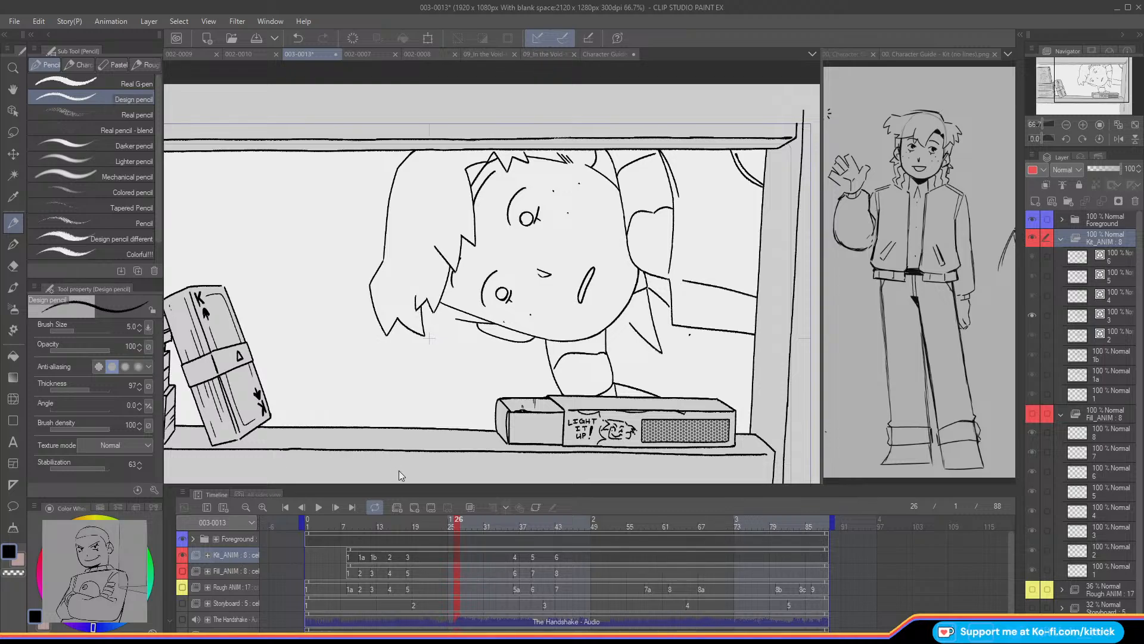
click(455, 557)
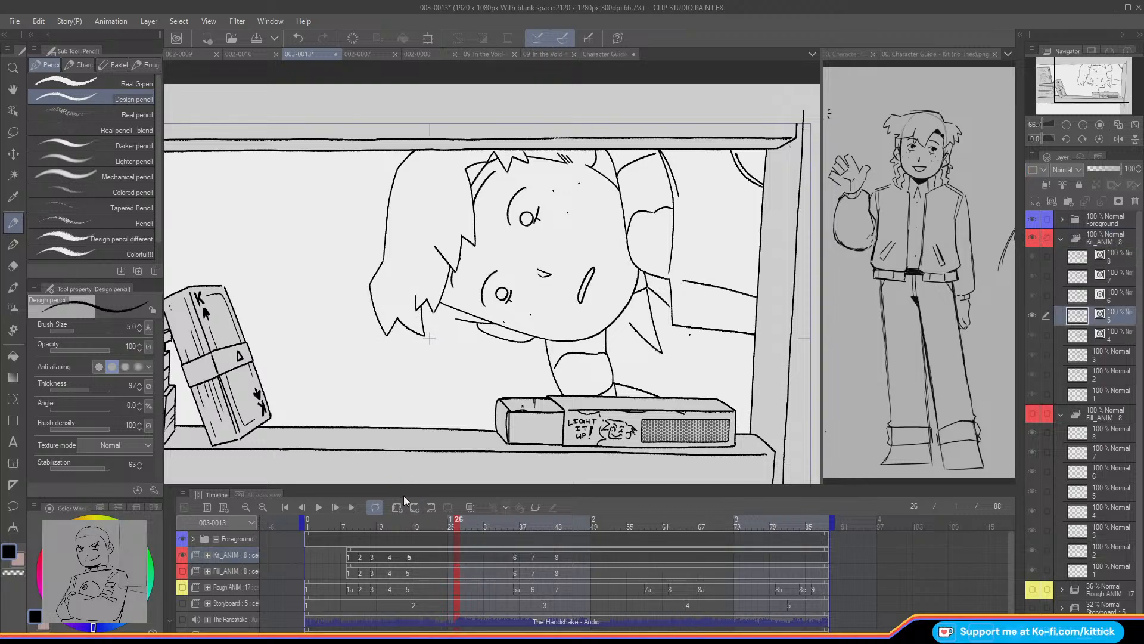
click(1036, 203)
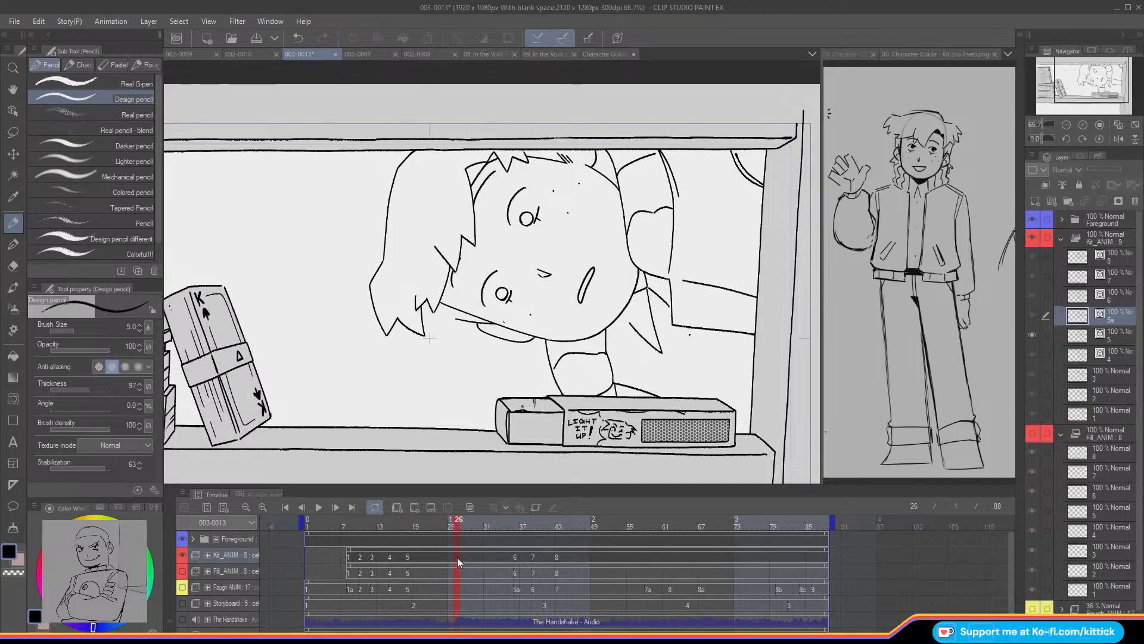
- Try to nudge both lassoed irises on Kit_ANIM cel 5a slightly and compare the result with cel 5
key(m)
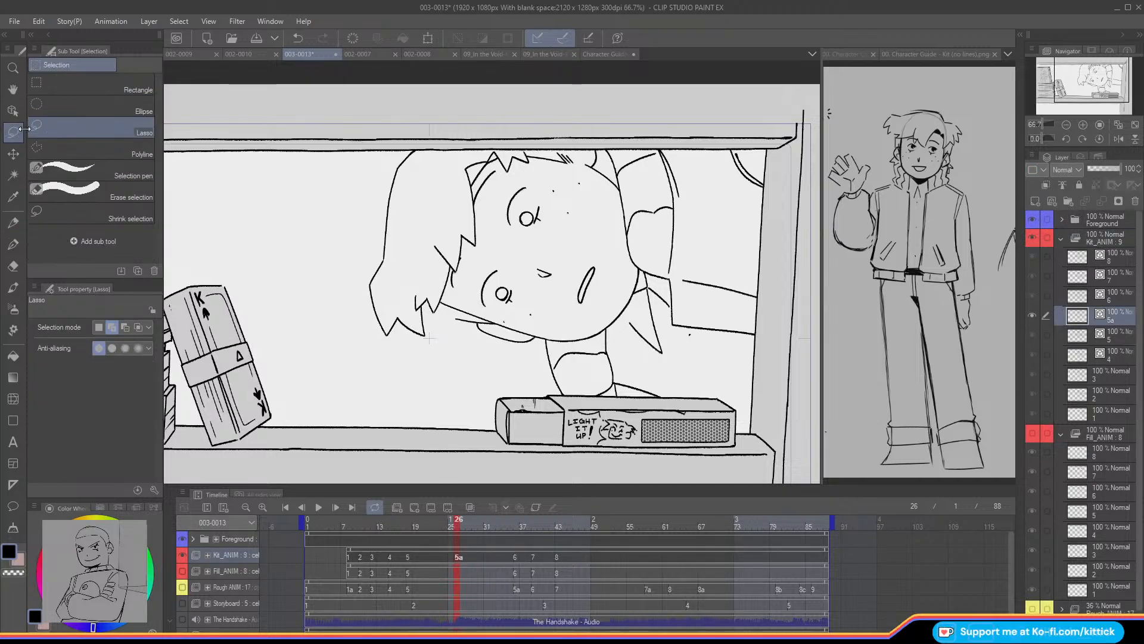
scroll(524, 233, up, 3)
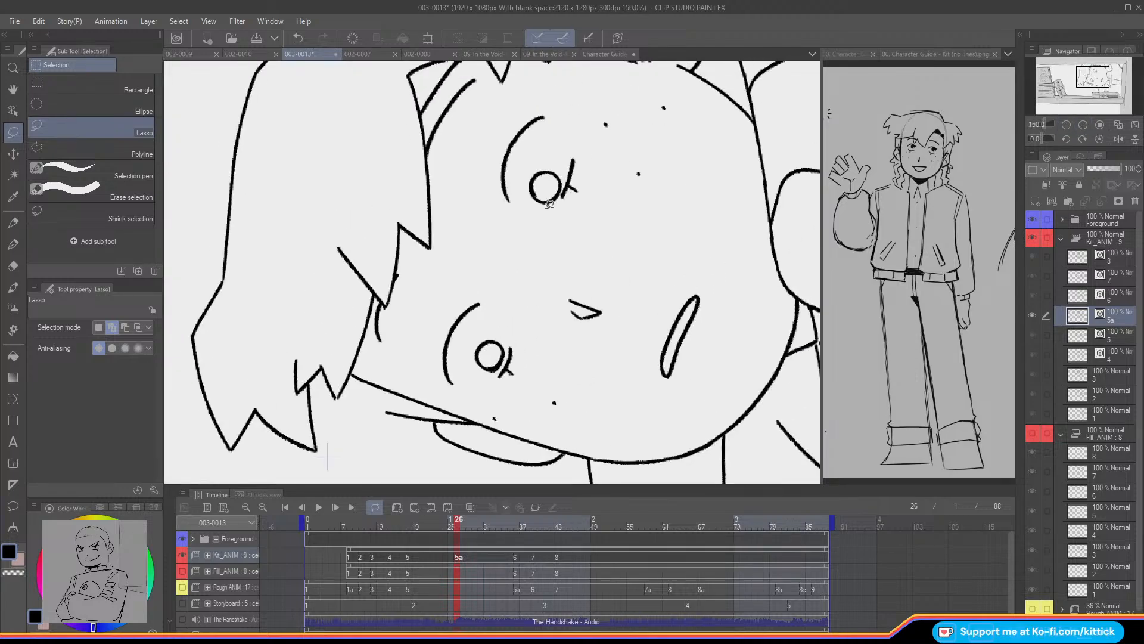
mouse_move(562, 194)
mouse_down()
mouse_move(528, 162)
mouse_move(540, 208)
mouse_up()
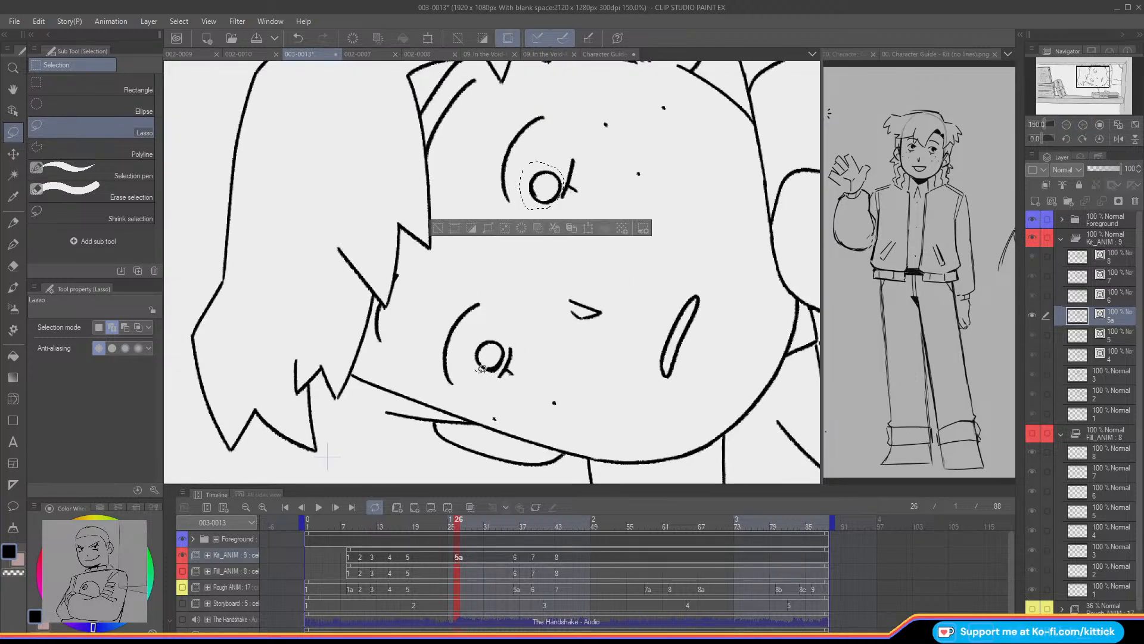
mouse_move(506, 362)
mouse_down()
mouse_move(470, 344)
mouse_move(474, 365)
mouse_up()
click(16, 158)
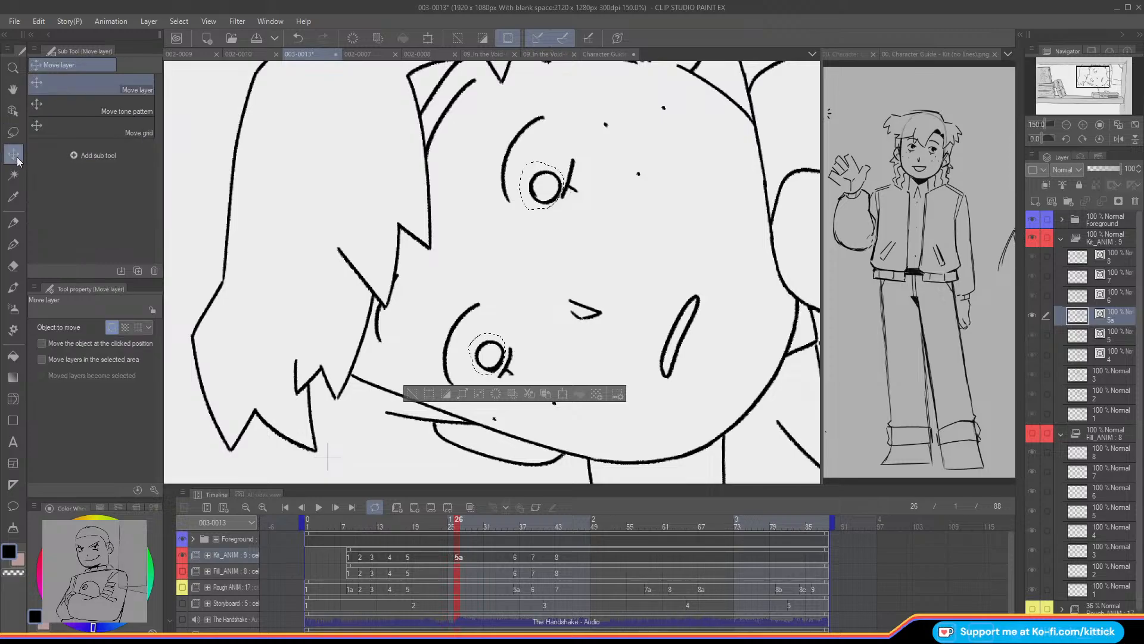
key(Right)
click(411, 394)
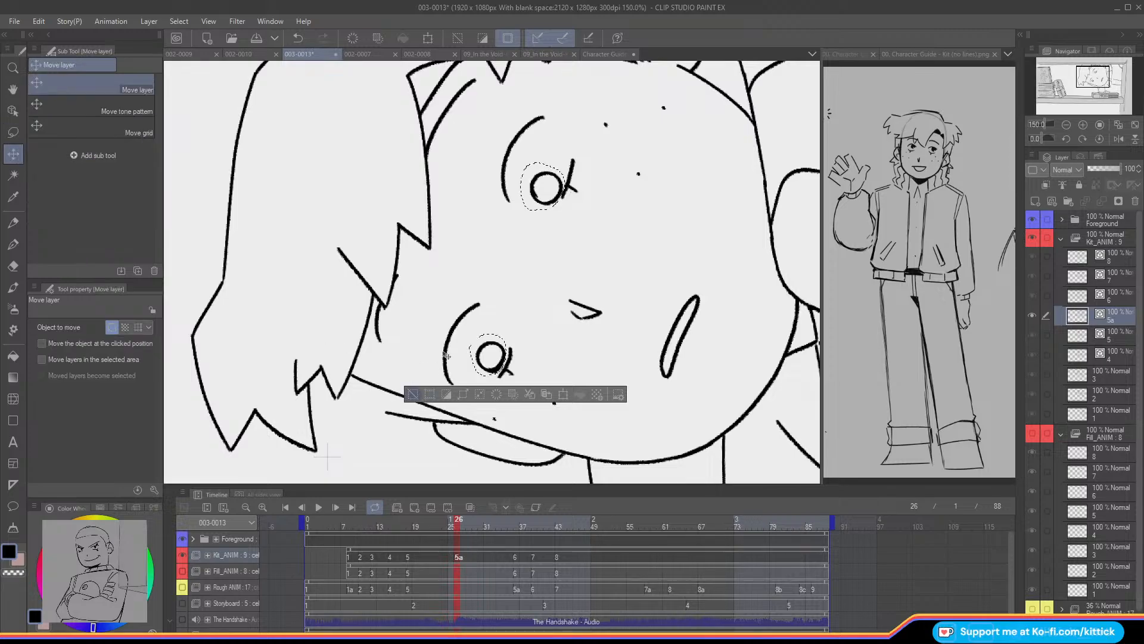
click(1067, 124)
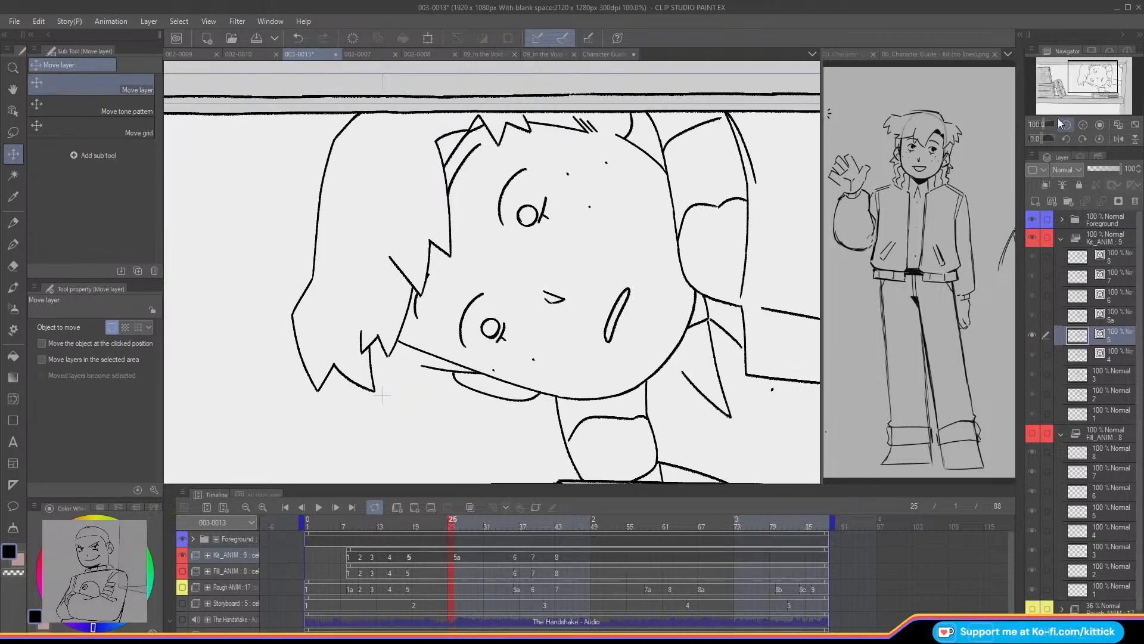
- Lasso the lower iris on cel 5a, then undo back through the iris nudge and clear the selection
key(m)
click(1083, 125)
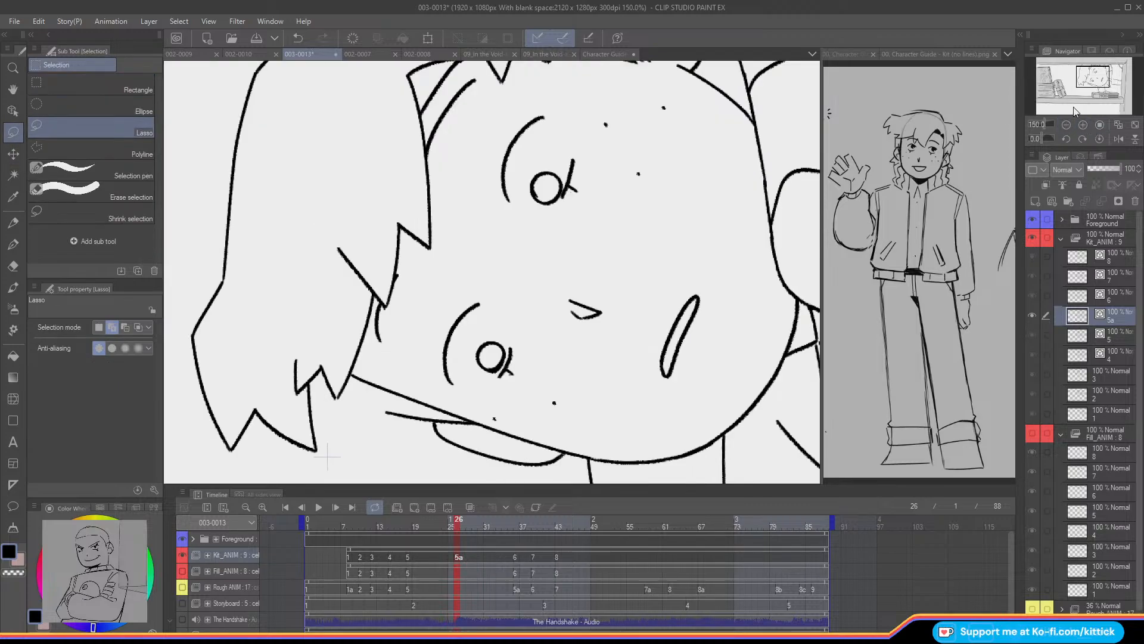
drag(509, 350, 494, 370)
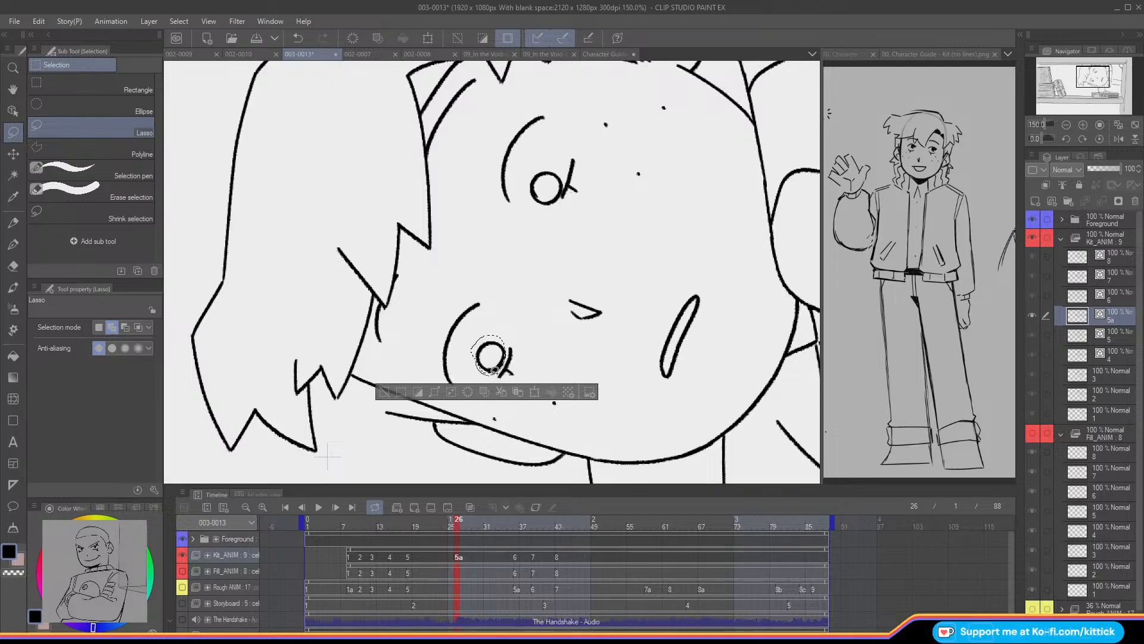
key(k)
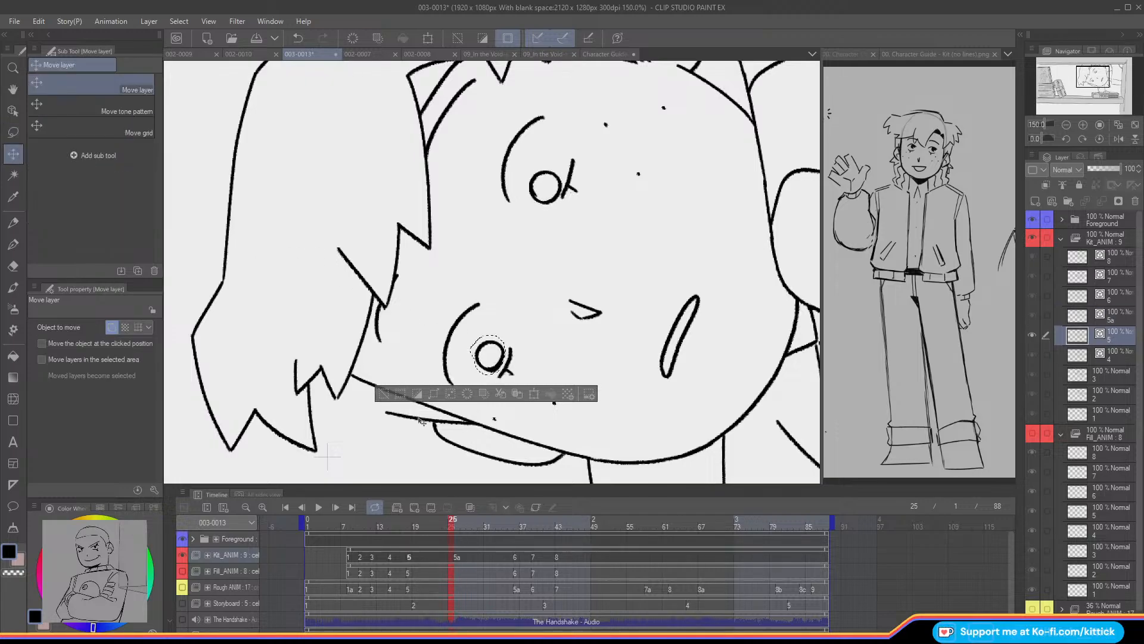
click(297, 41)
click(297, 40)
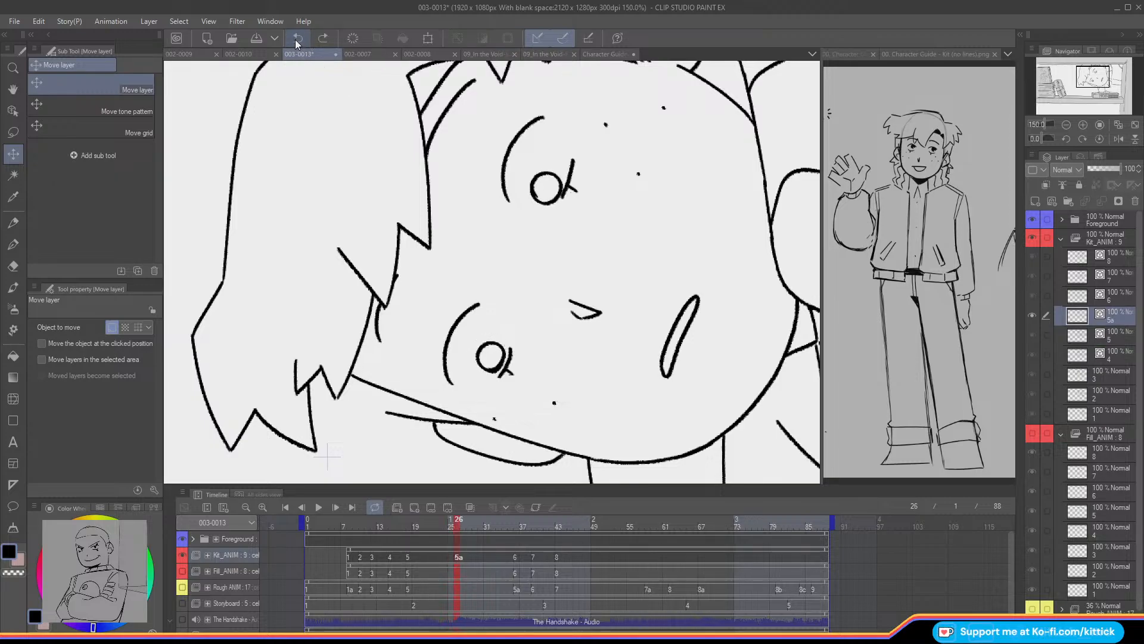
click(295, 42)
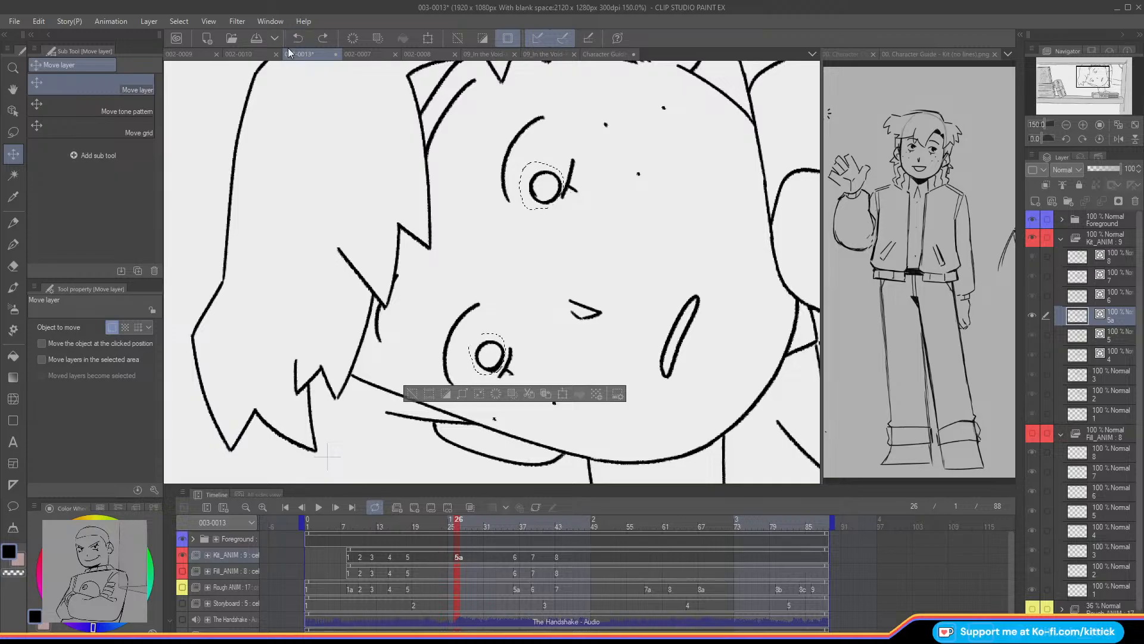
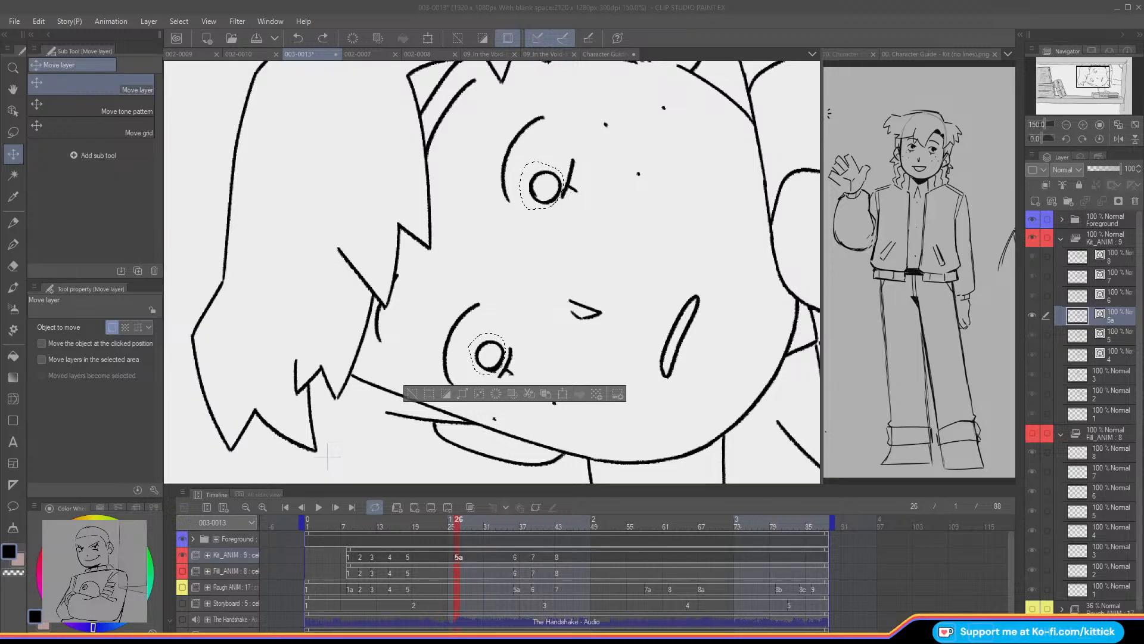
click(405, 380)
key(ctrl+d)
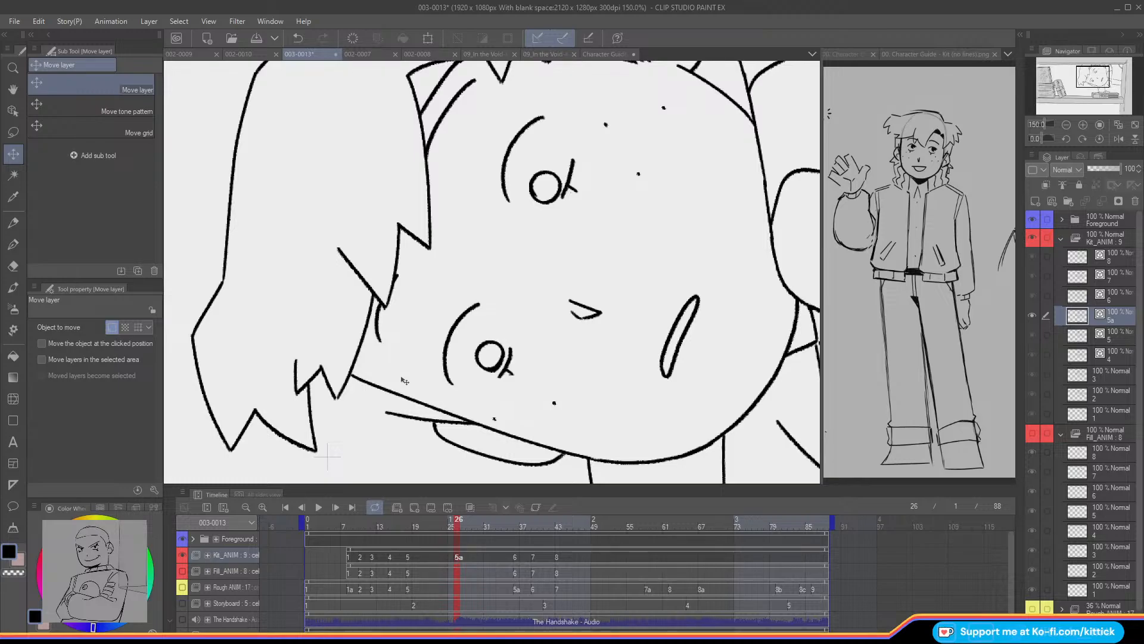
- Lasso both irises on Kit_ANIM cel 5a, nudge them slightly toward the lower lashes, and clear the selection
click(452, 528)
click(456, 531)
key(m)
mouse_move(544, 208)
mouse_down()
mouse_move(559, 203)
mouse_move(567, 169)
mouse_move(528, 203)
mouse_up()
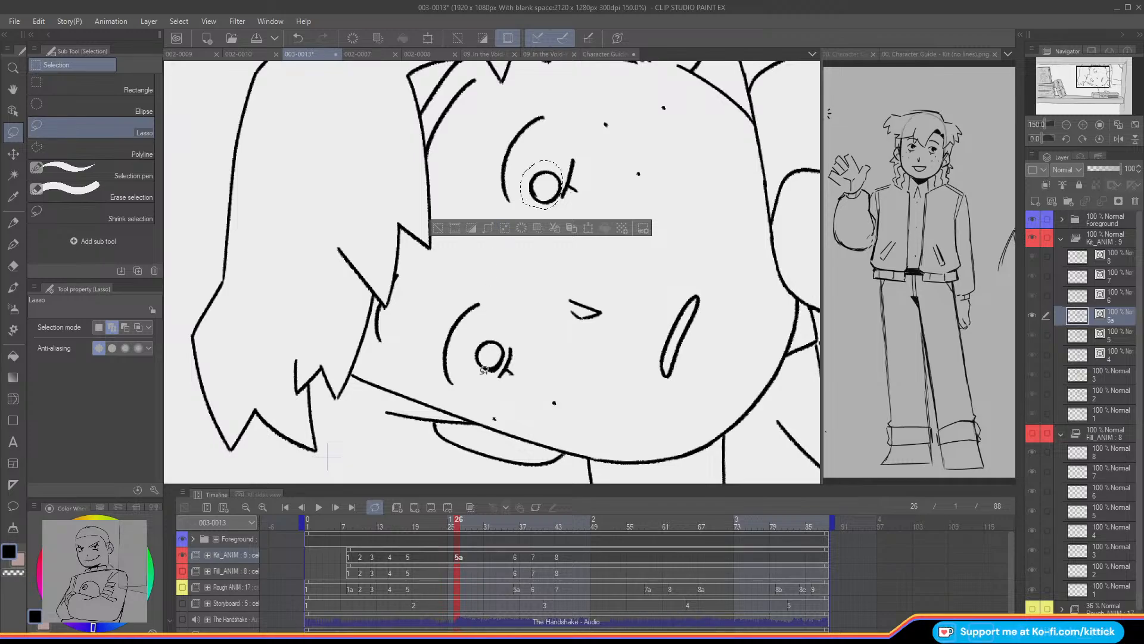
mouse_move(495, 372)
mouse_down()
mouse_move(507, 338)
mouse_move(461, 335)
mouse_up()
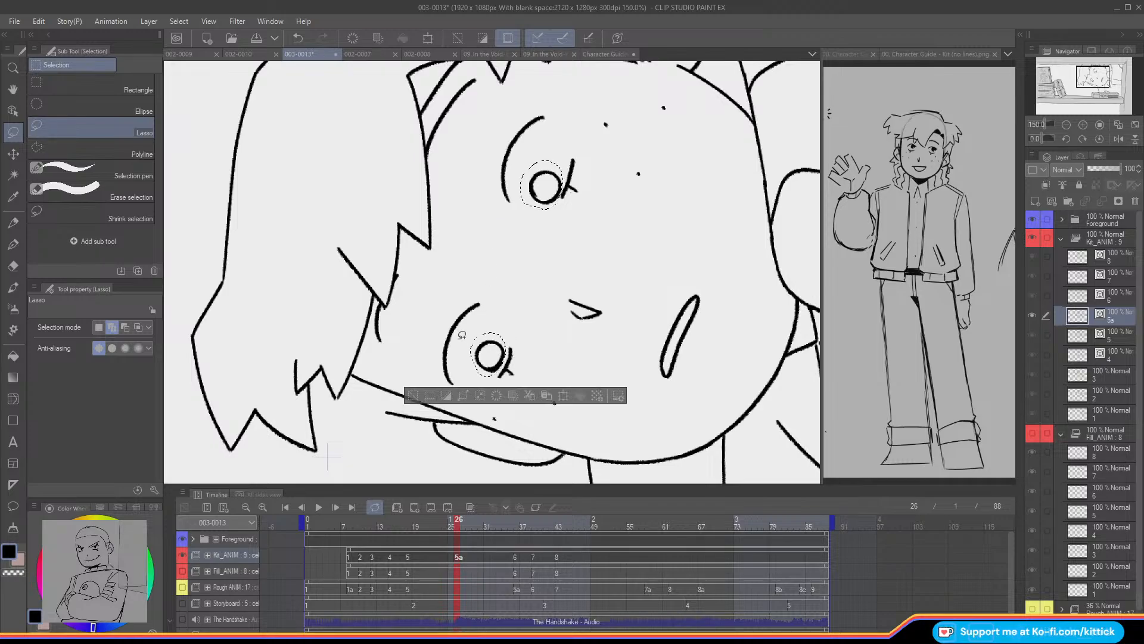
click(13, 153)
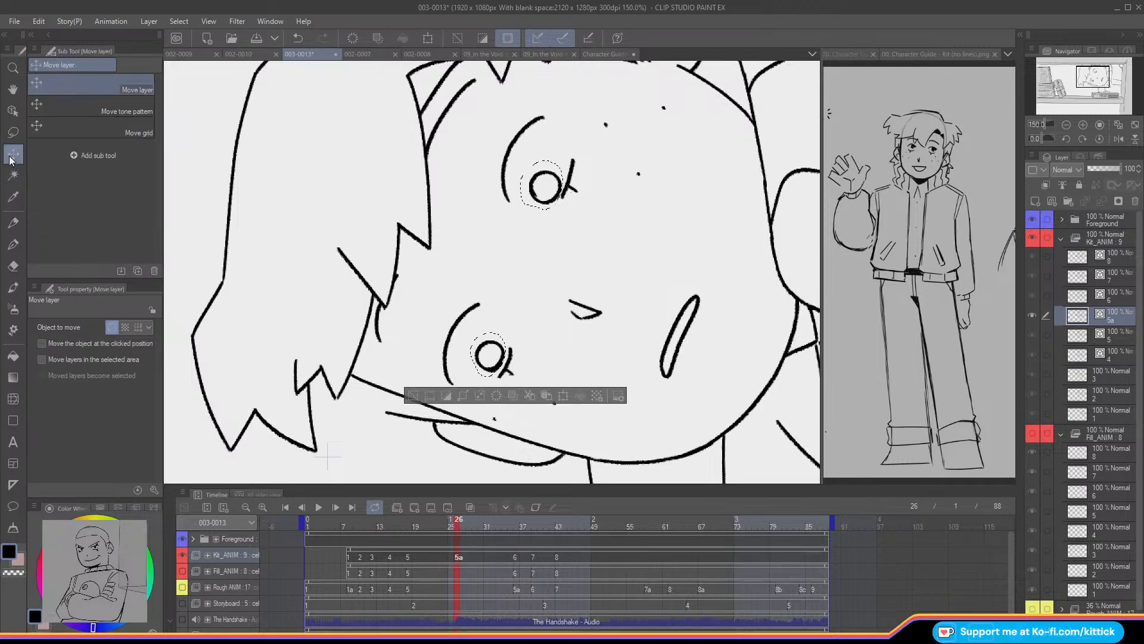
click(1083, 138)
click(1082, 139)
click(1083, 138)
click(1082, 139)
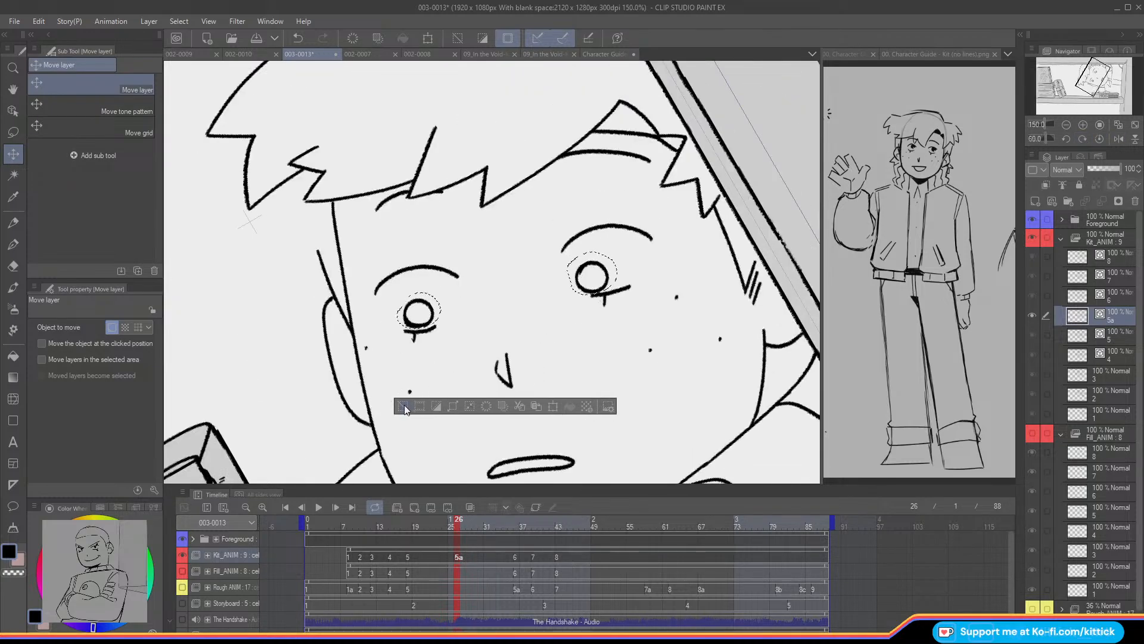
key(ctrl+d)
mouse_move(457, 529)
mouse_down()
mouse_move(442, 539)
mouse_move(465, 542)
mouse_up()
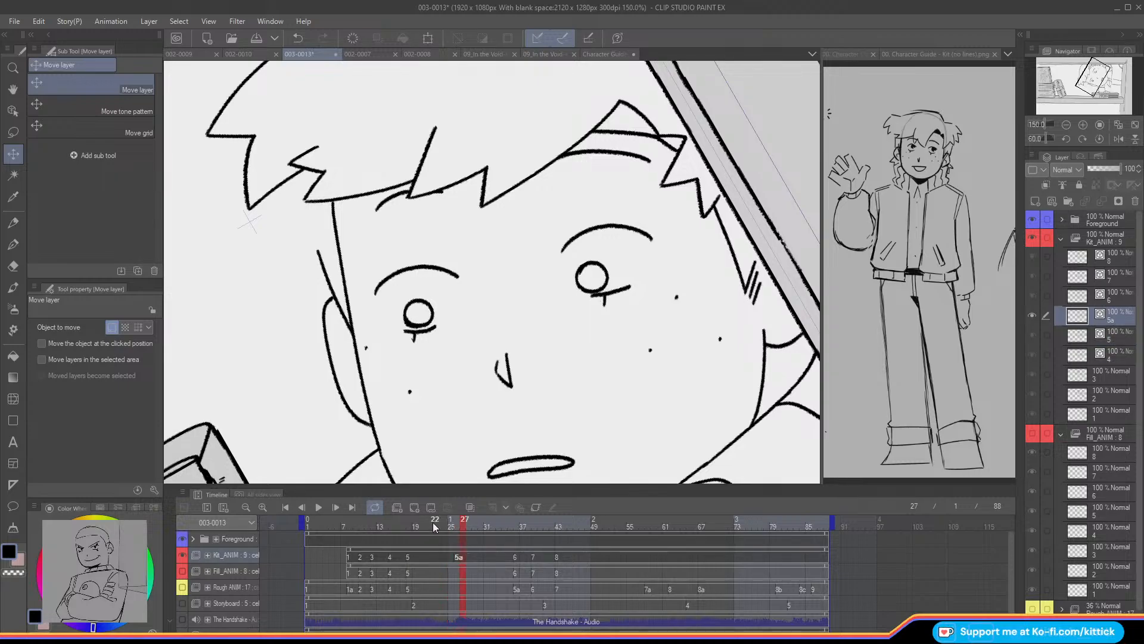
click(1098, 138)
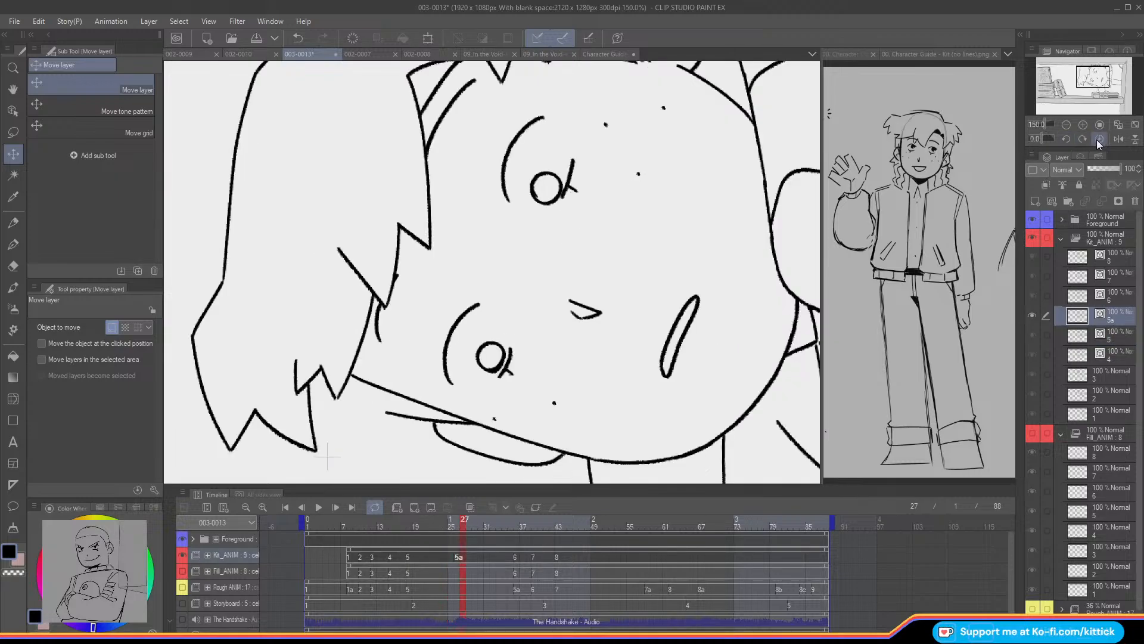
click(1067, 125)
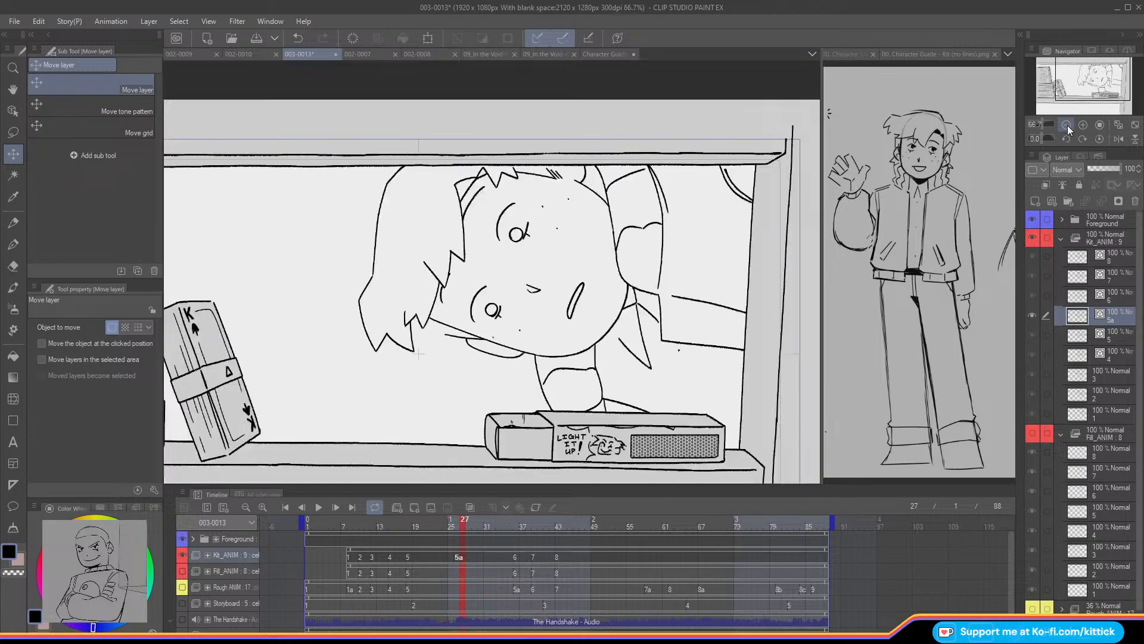
- Show the Fill_ANIM folder and add fill cel 5a at frame 26
click(410, 524)
drag(421, 546, 453, 610)
click(182, 571)
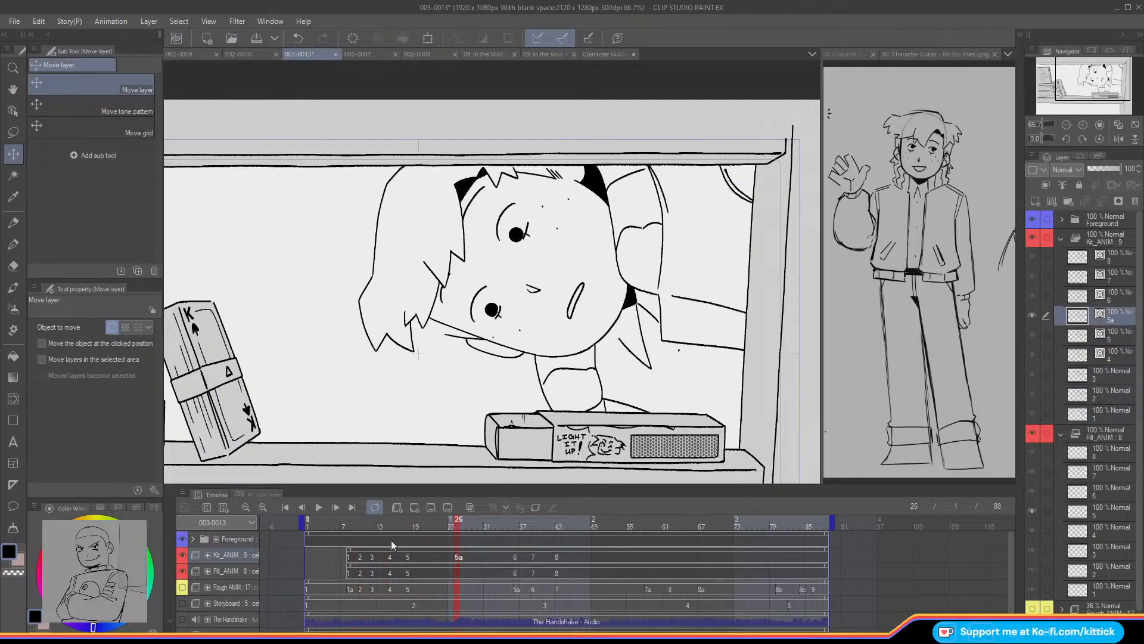
click(458, 574)
click(414, 508)
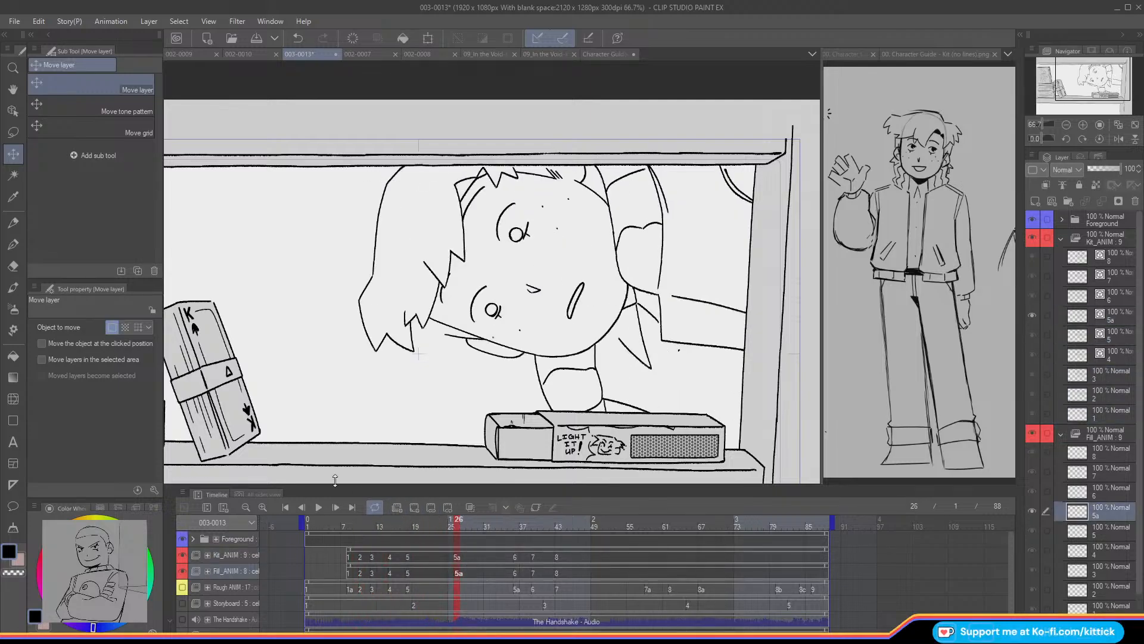
- Fill both irises and the gaps around the head black on Fill_ANIM cel 5a
click(23, 358)
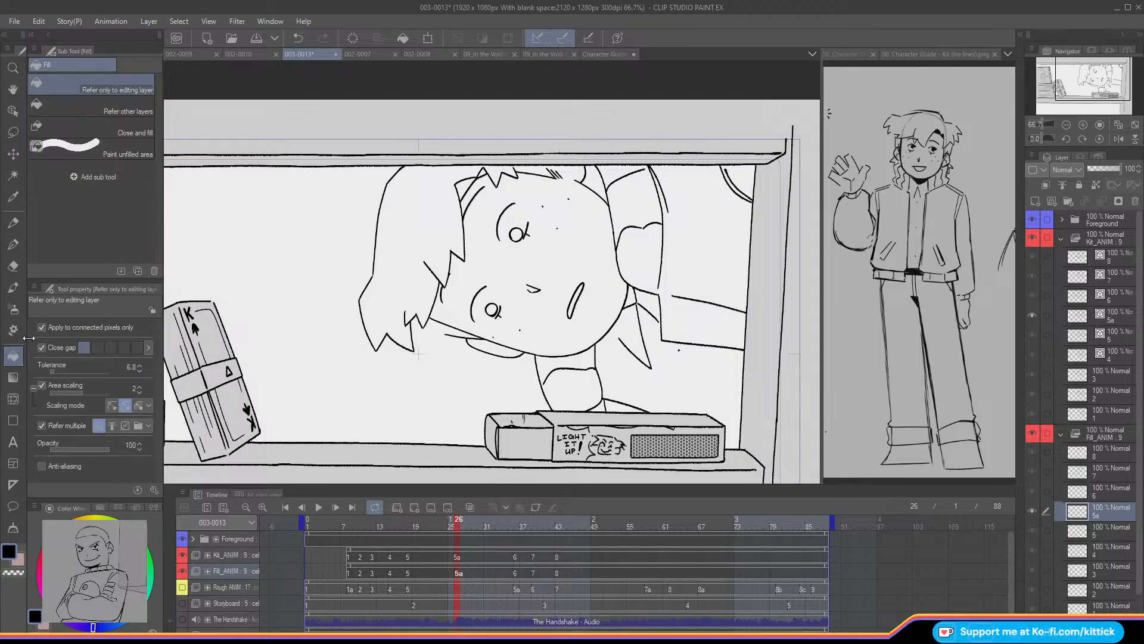
click(631, 294)
click(598, 179)
click(484, 173)
click(462, 188)
click(515, 232)
click(491, 309)
click(484, 293)
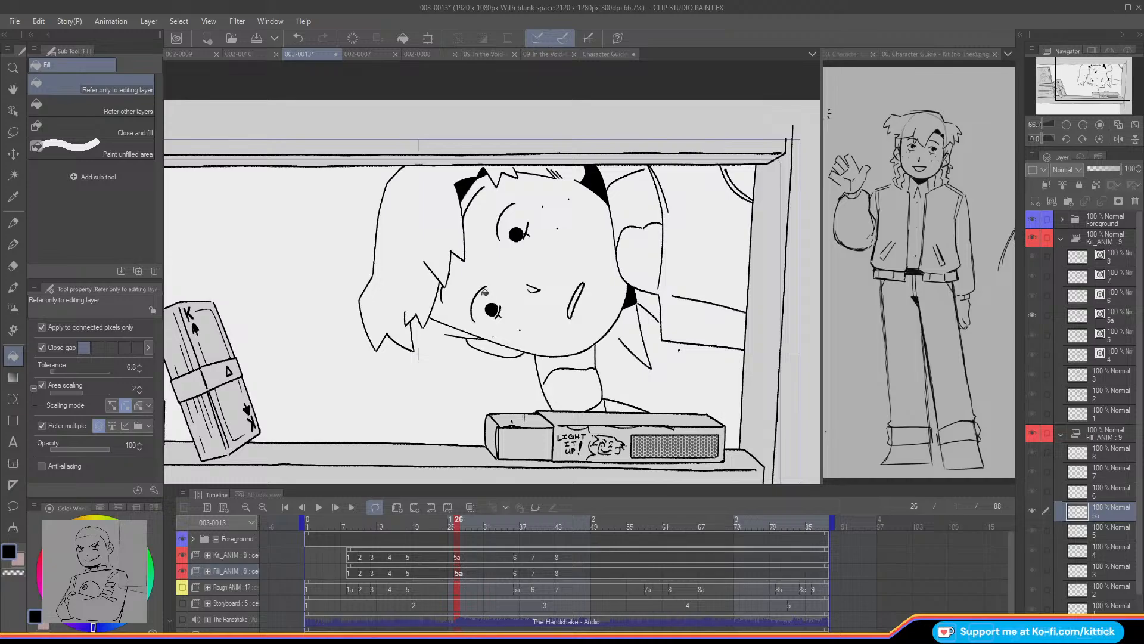
- Play the animation from the start and scrub between frames 34 and 58 to check the blink and eye positions
drag(456, 528, 468, 527)
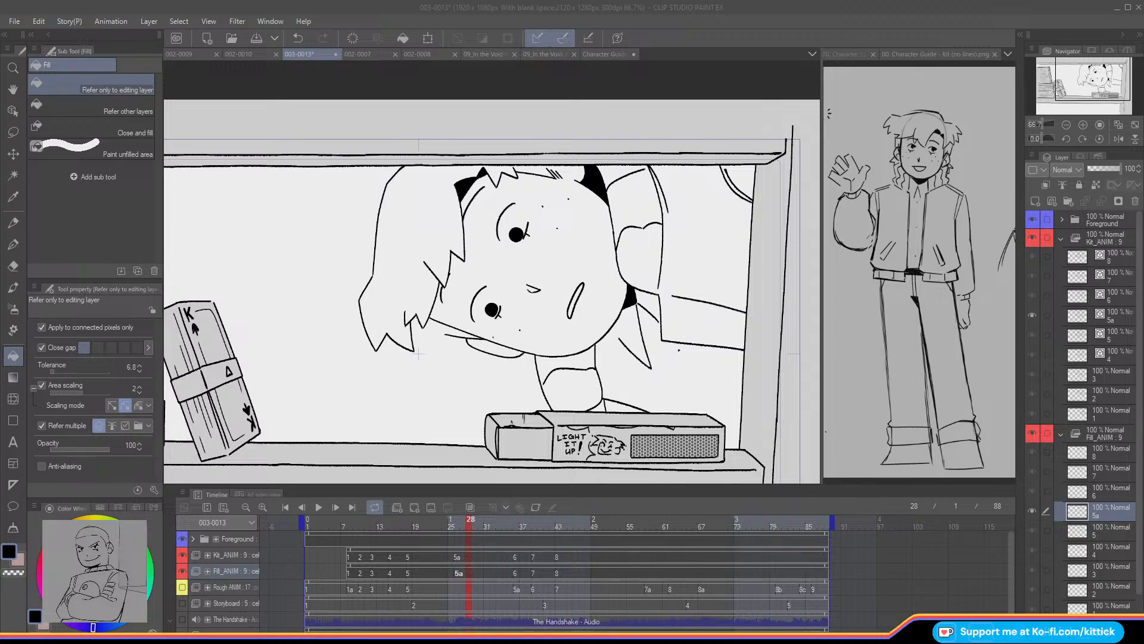
drag(471, 522, 298, 516)
click(319, 508)
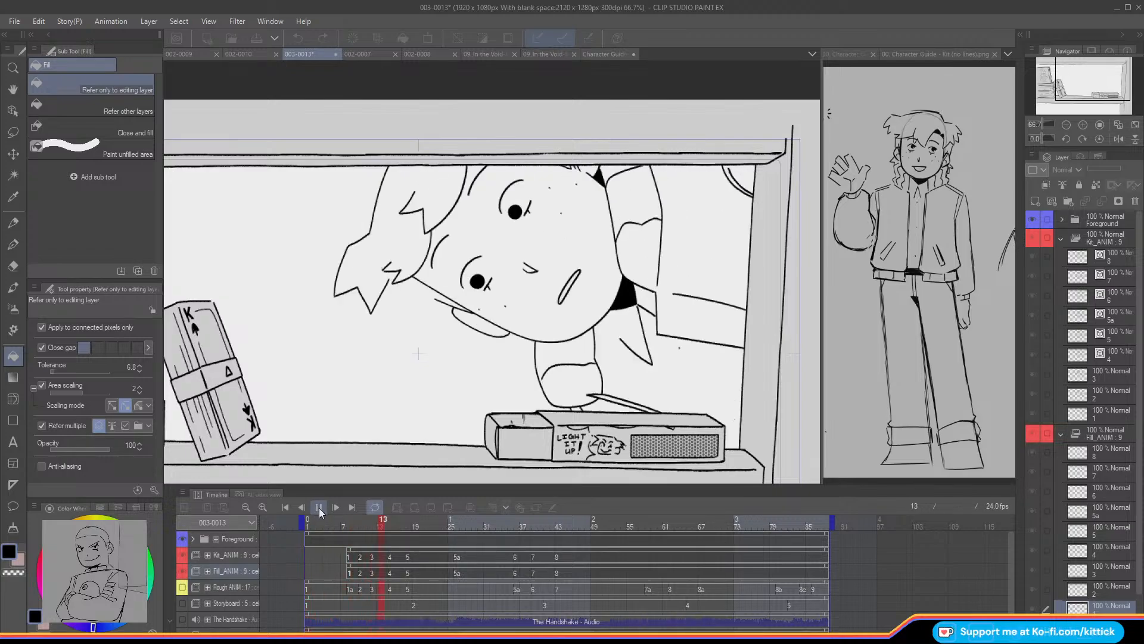
click(319, 507)
drag(403, 524, 646, 591)
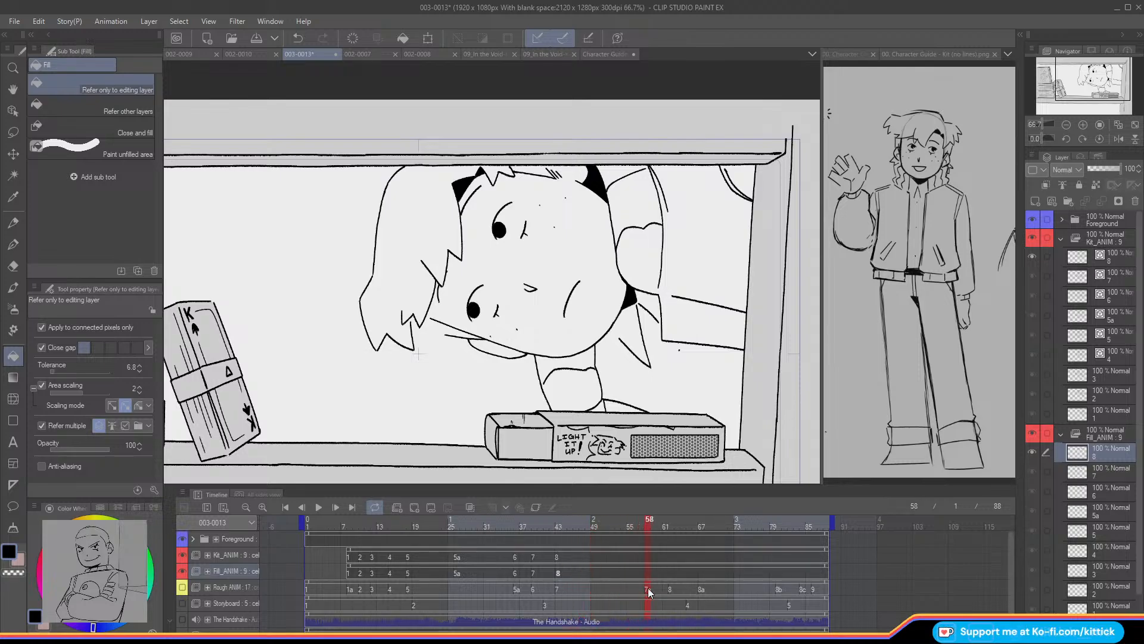
drag(1069, 80, 1061, 86)
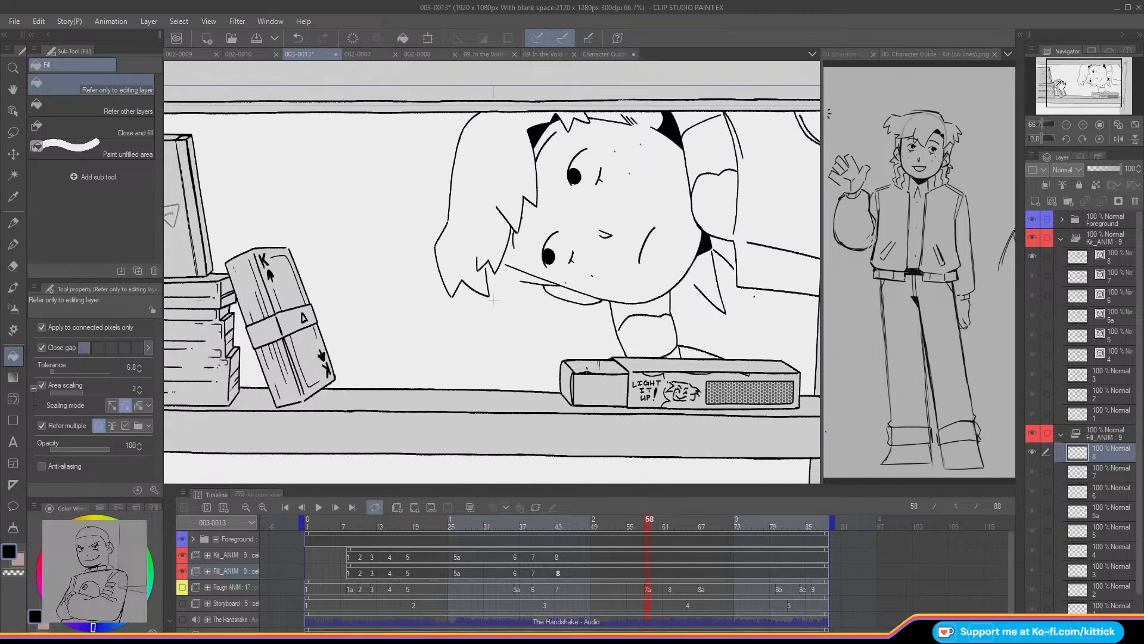
mouse_move(518, 529)
mouse_down()
mouse_move(571, 539)
mouse_move(501, 536)
mouse_move(527, 538)
mouse_up()
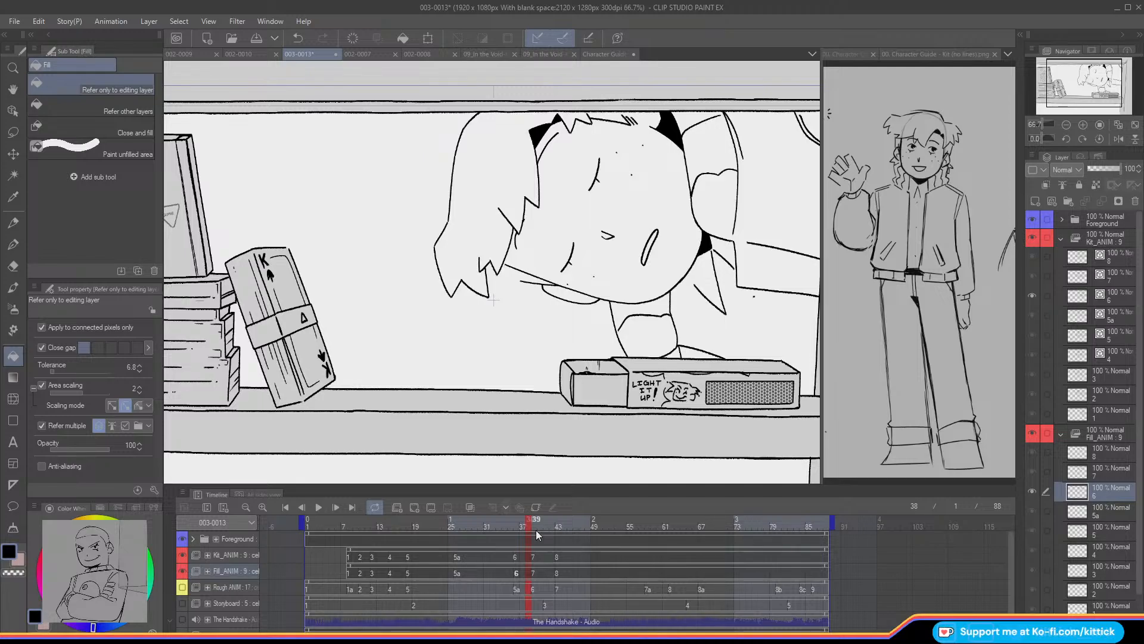
drag(535, 531, 505, 560)
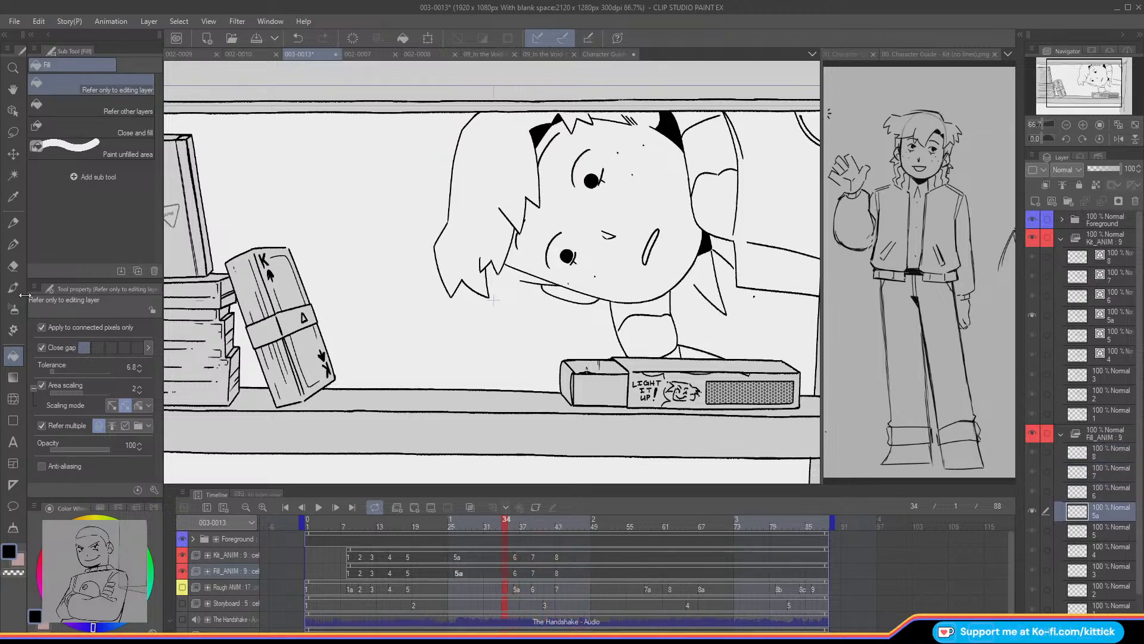
- Enable onion skin and erase the mouth on Kit_ANIM cel 6 at frame 36
click(13, 265)
click(1084, 128)
click(1084, 128)
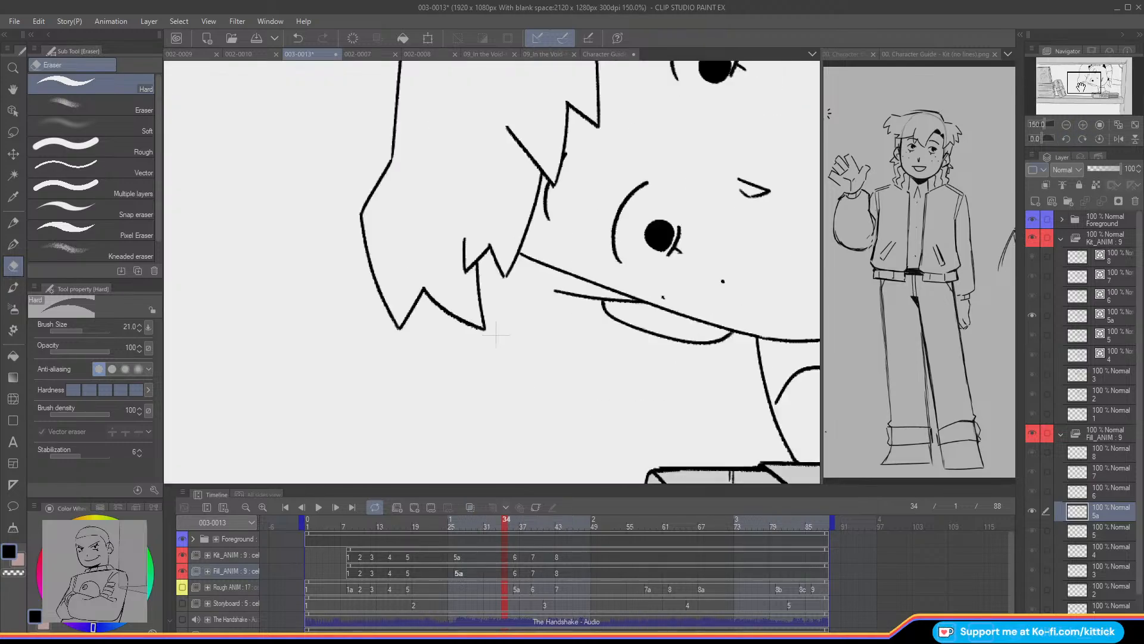
drag(1090, 82, 1098, 78)
key(o)
drag(505, 569, 517, 574)
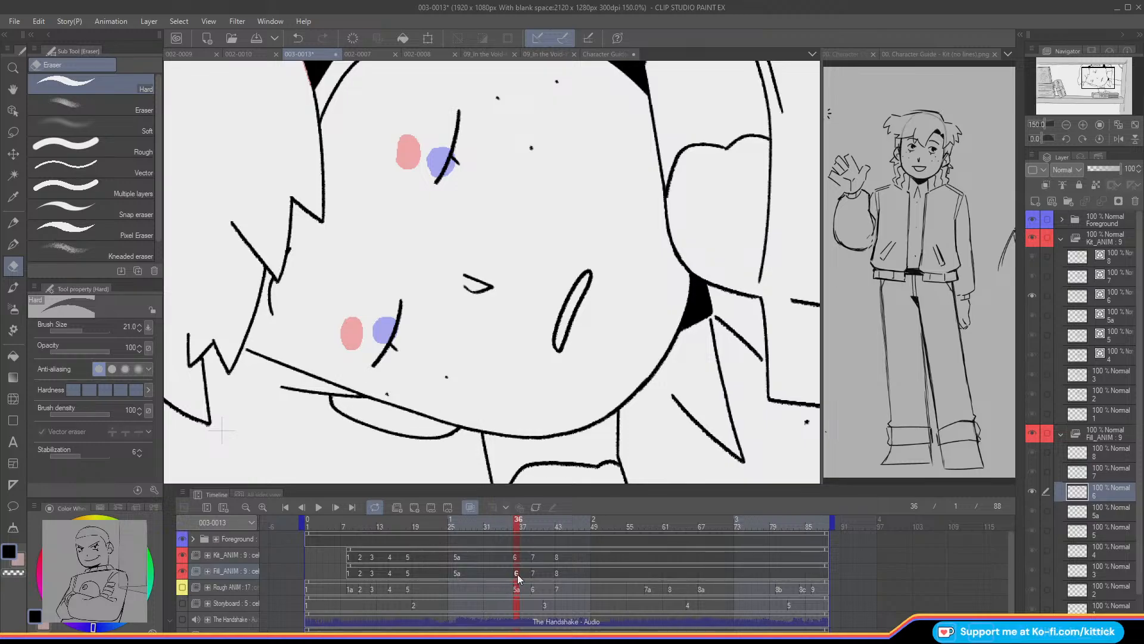
click(515, 558)
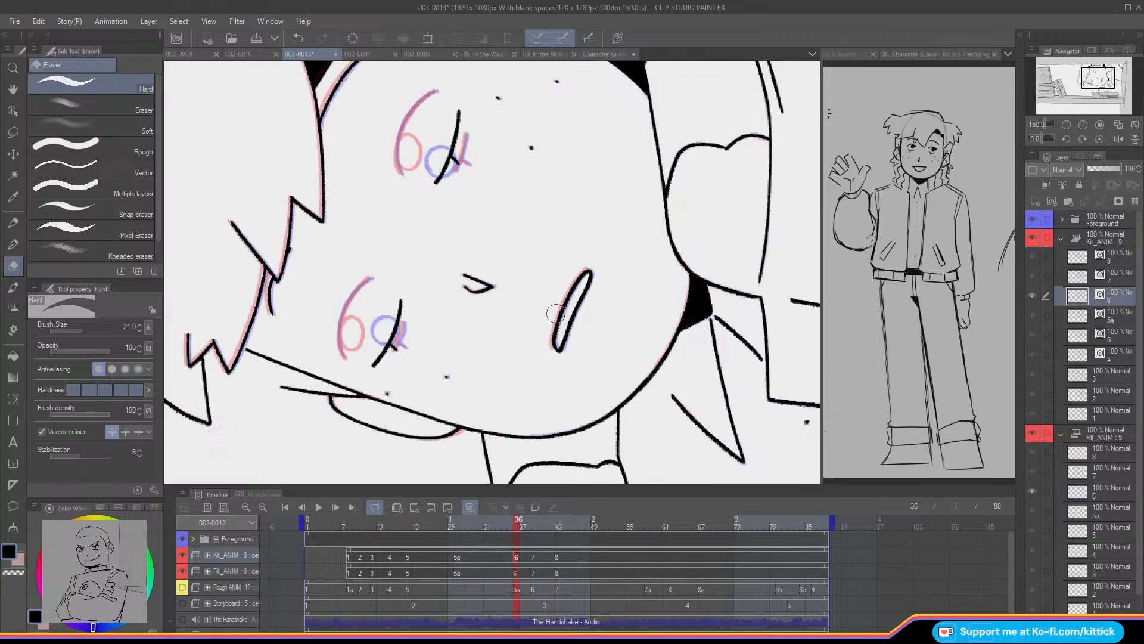
click(587, 266)
- Redraw the mouth on Kit_ANIM cel 6 as a narrower slanted oval between the onion-skinned mouths, using the Design pencil
key(p)
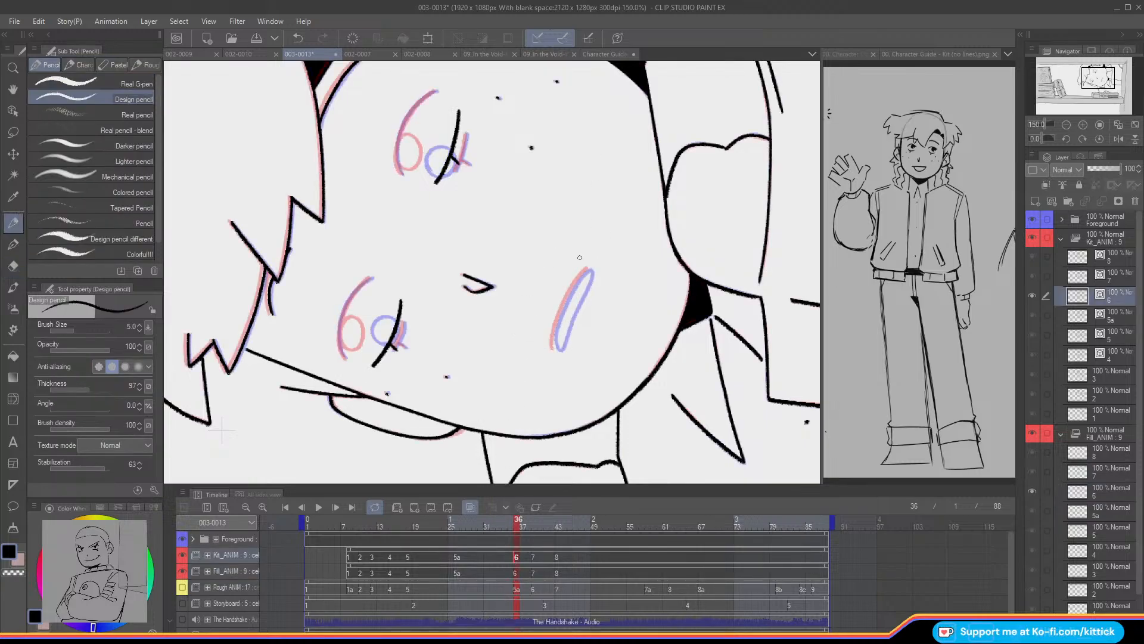
drag(589, 268, 565, 302)
key(ctrl+z)
drag(582, 274, 562, 307)
drag(590, 272, 590, 268)
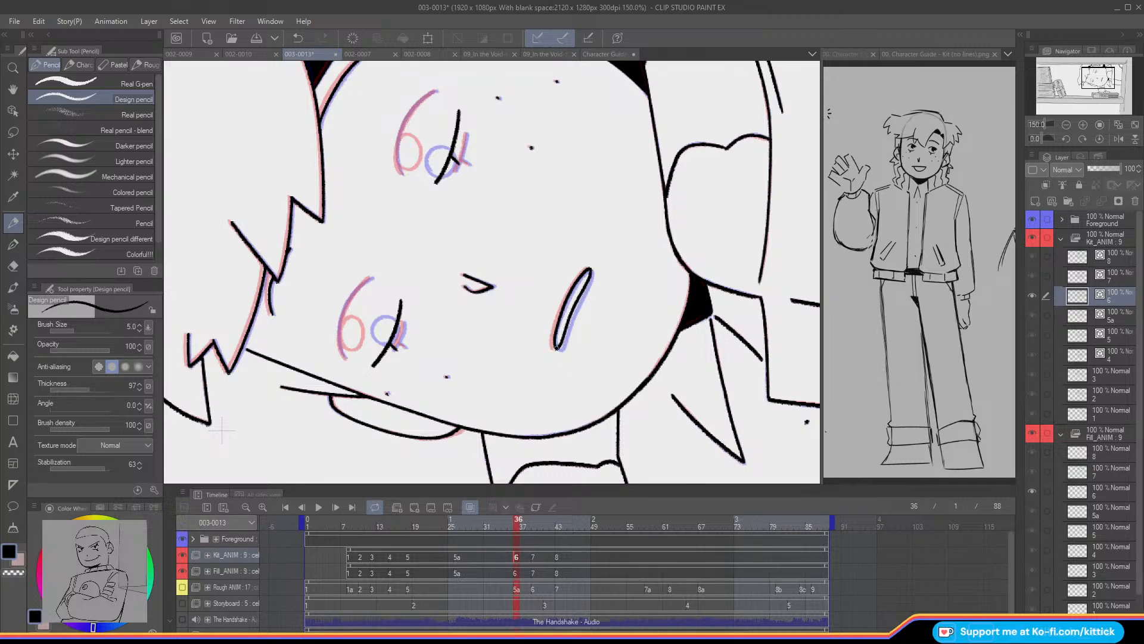
- Turn off onion skin and scrub between frames 36 and 58 to check the redrawn mouth in the full shot
mouse_move(517, 532)
mouse_down()
mouse_move(502, 523)
mouse_move(581, 553)
mouse_move(538, 542)
mouse_move(574, 552)
mouse_move(571, 538)
mouse_up()
click(1066, 124)
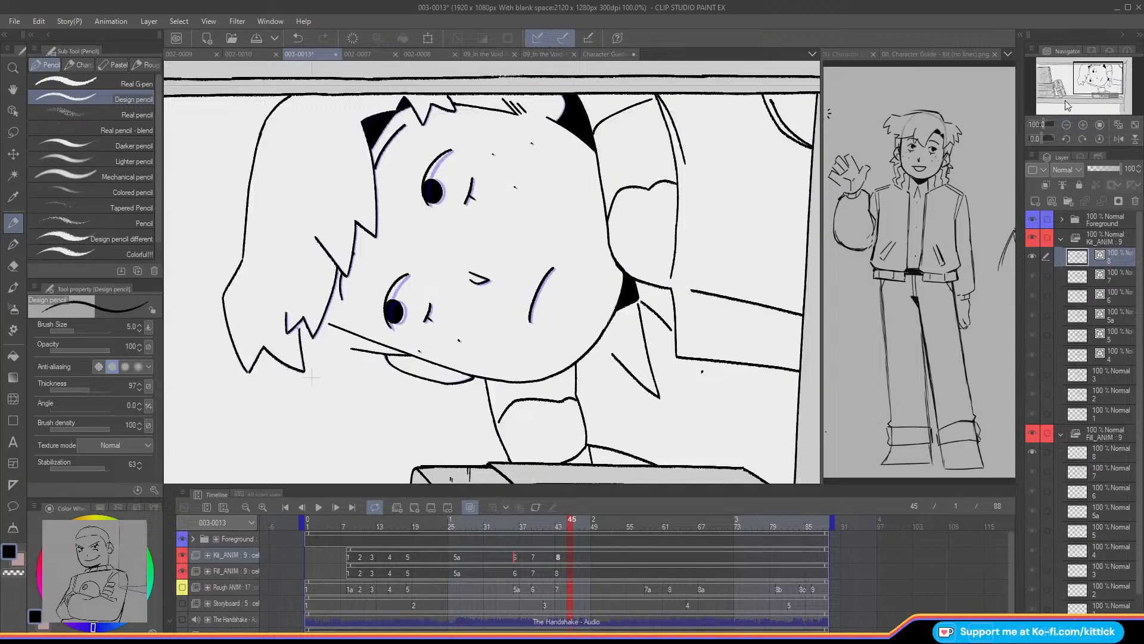
click(1066, 124)
drag(1075, 83, 1088, 96)
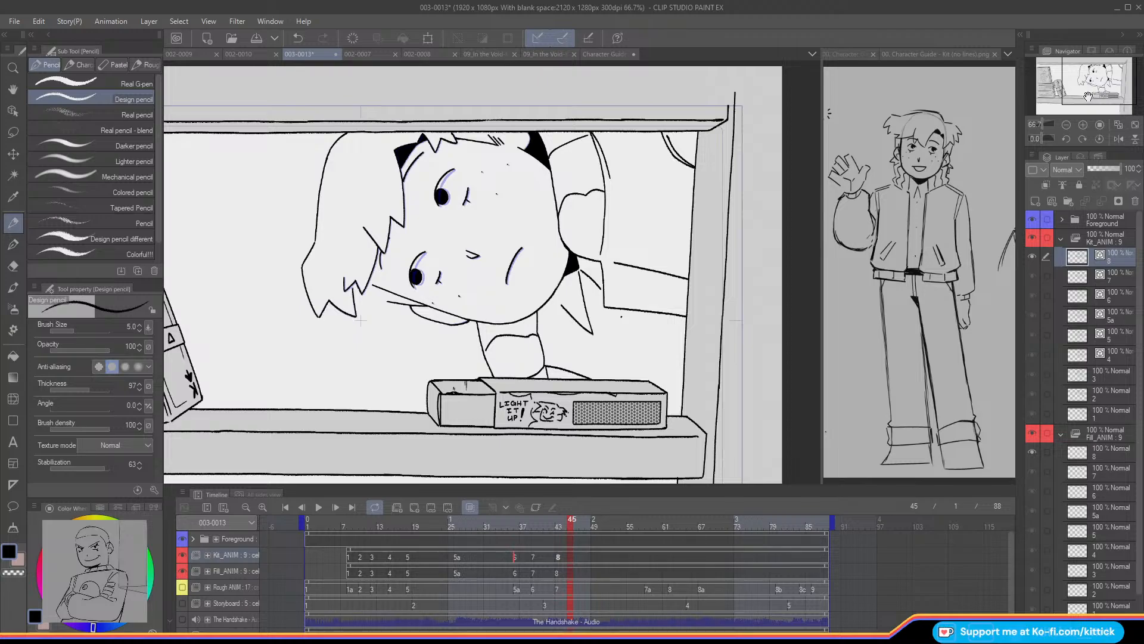
mouse_move(563, 527)
mouse_down()
mouse_move(485, 528)
mouse_move(564, 550)
mouse_move(314, 556)
mouse_move(582, 607)
mouse_move(510, 596)
mouse_move(516, 587)
mouse_up()
key(o)
drag(1069, 78, 1049, 79)
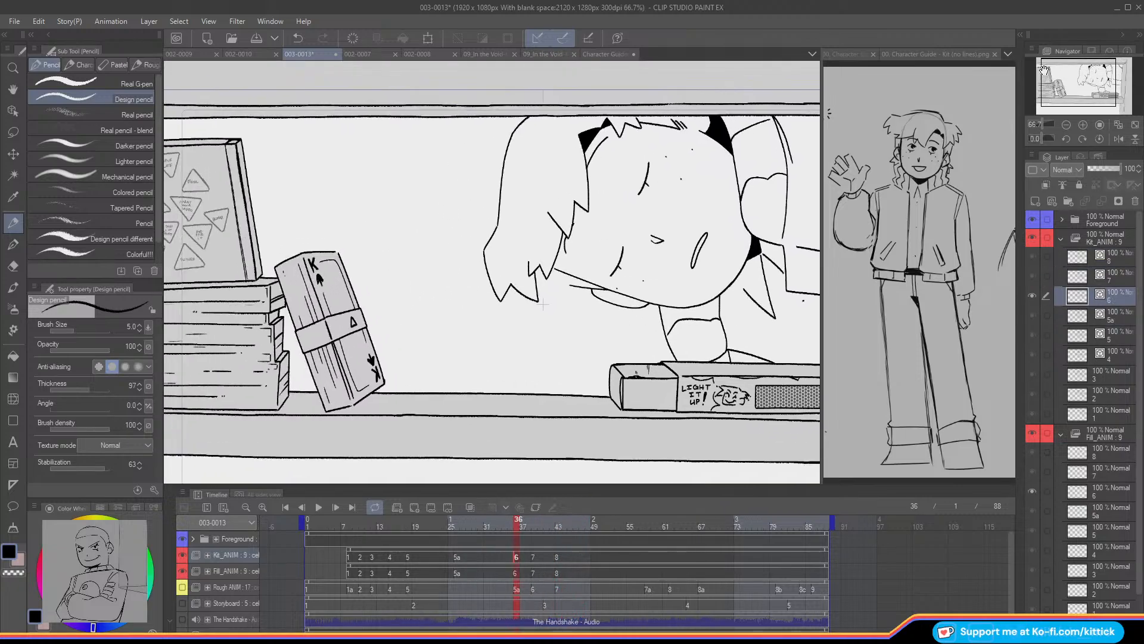
click(1104, 125)
drag(519, 527, 649, 588)
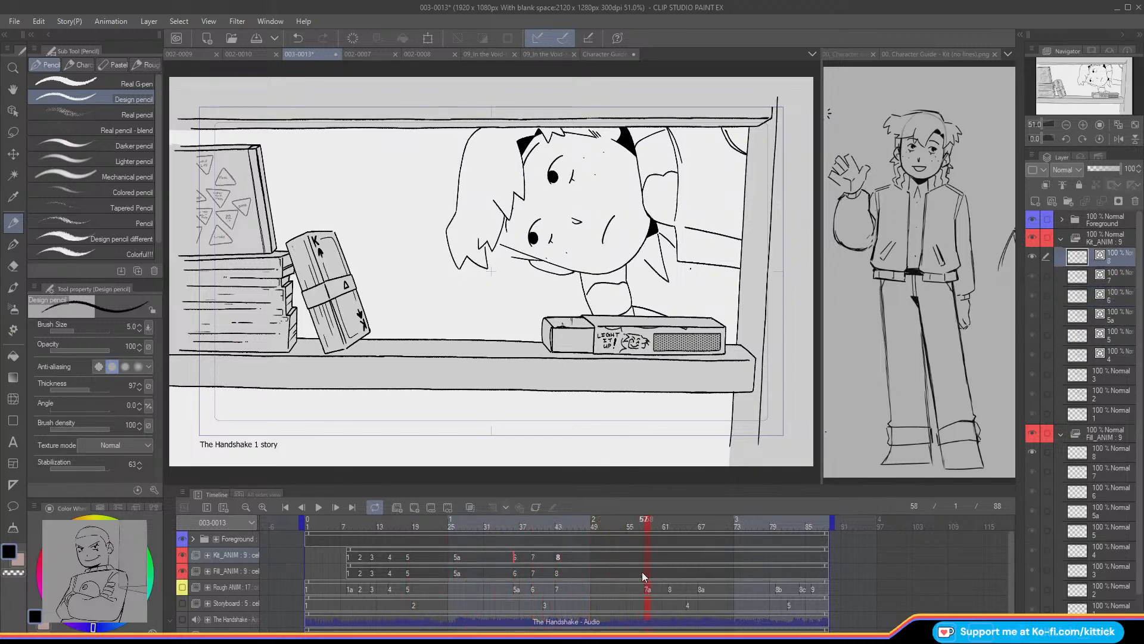
- Show the Rough ANIM folder briefly to compare the clean lines with the rough between frames 50 and 58
click(182, 586)
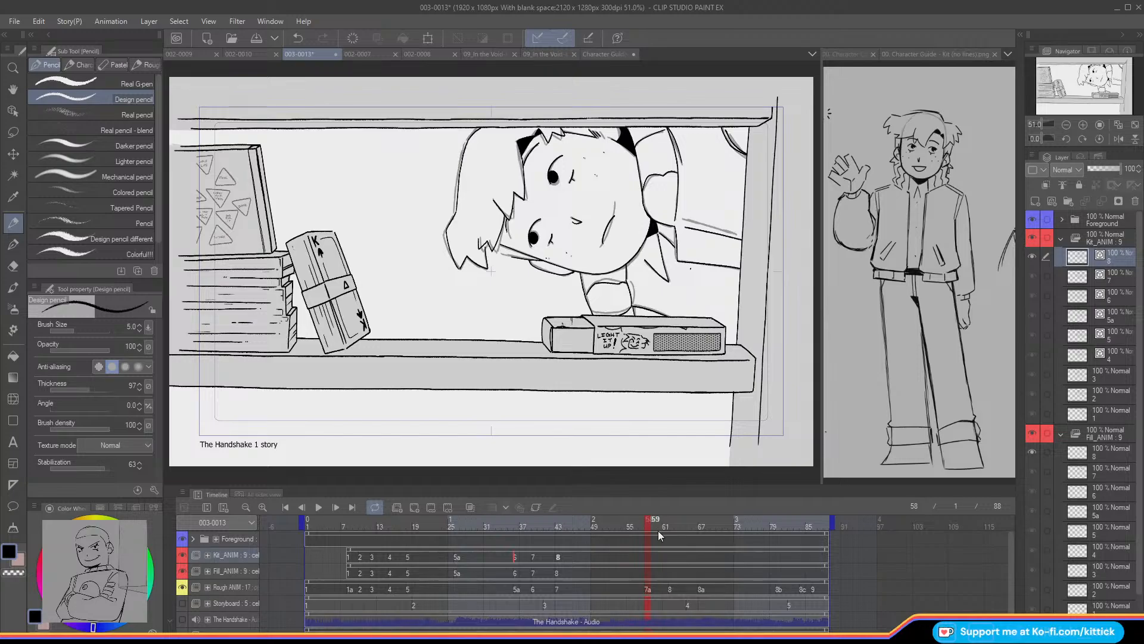
mouse_move(641, 526)
mouse_down()
mouse_move(834, 587)
mouse_move(559, 581)
mouse_move(650, 617)
mouse_move(603, 615)
mouse_up()
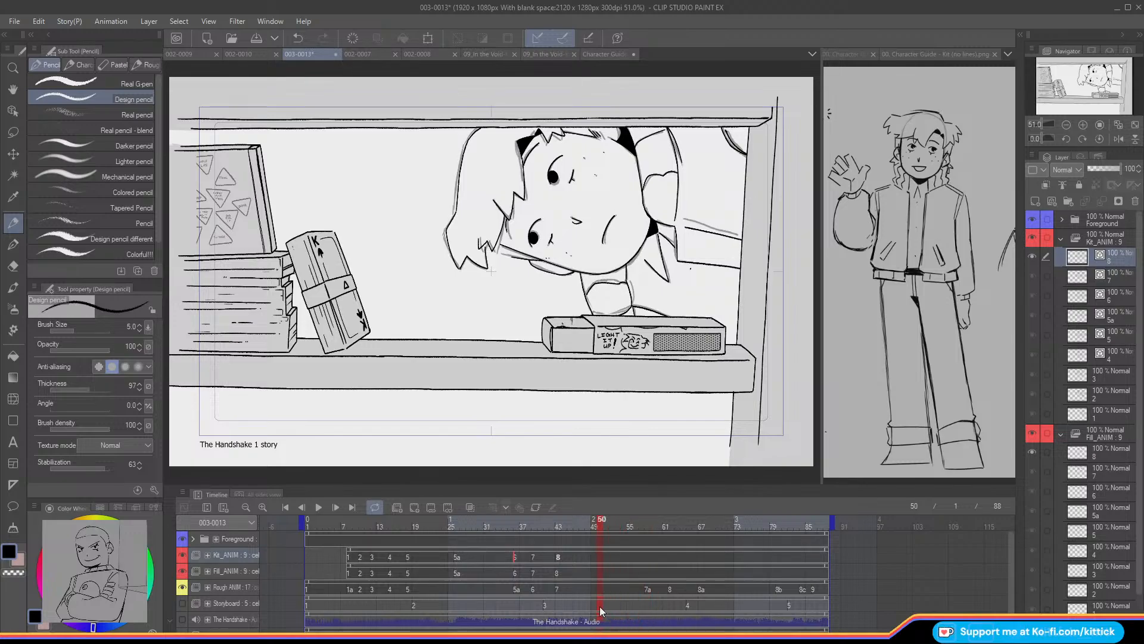
click(179, 588)
- Play the 003-0013 animation from near the start to check the head's entrance and eye movement
drag(596, 522, 315, 535)
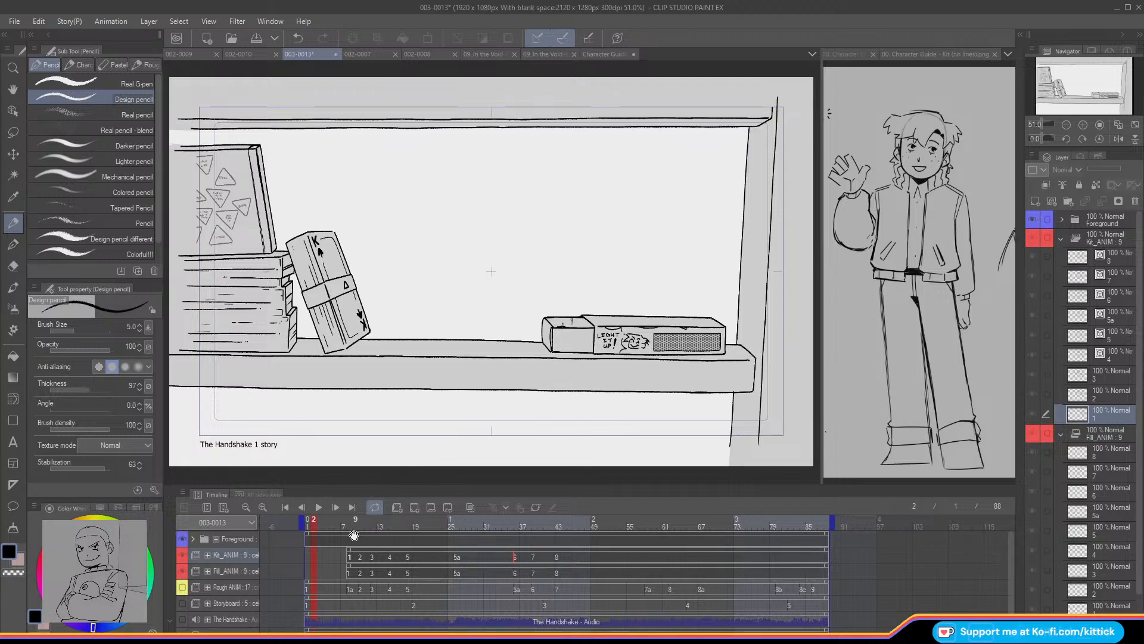
click(319, 507)
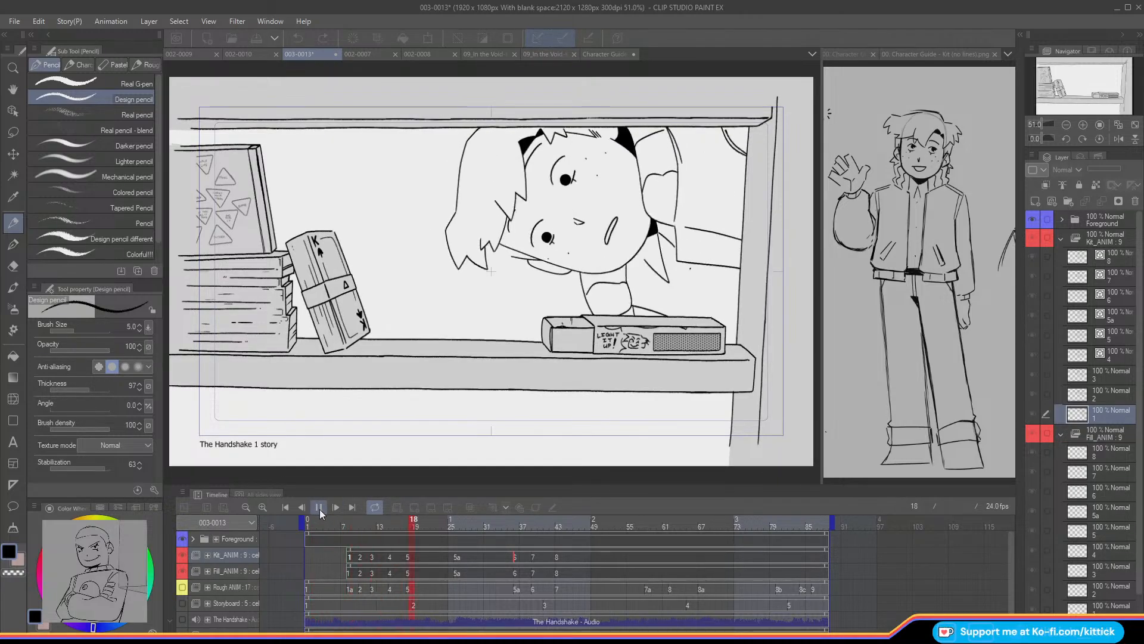
click(320, 508)
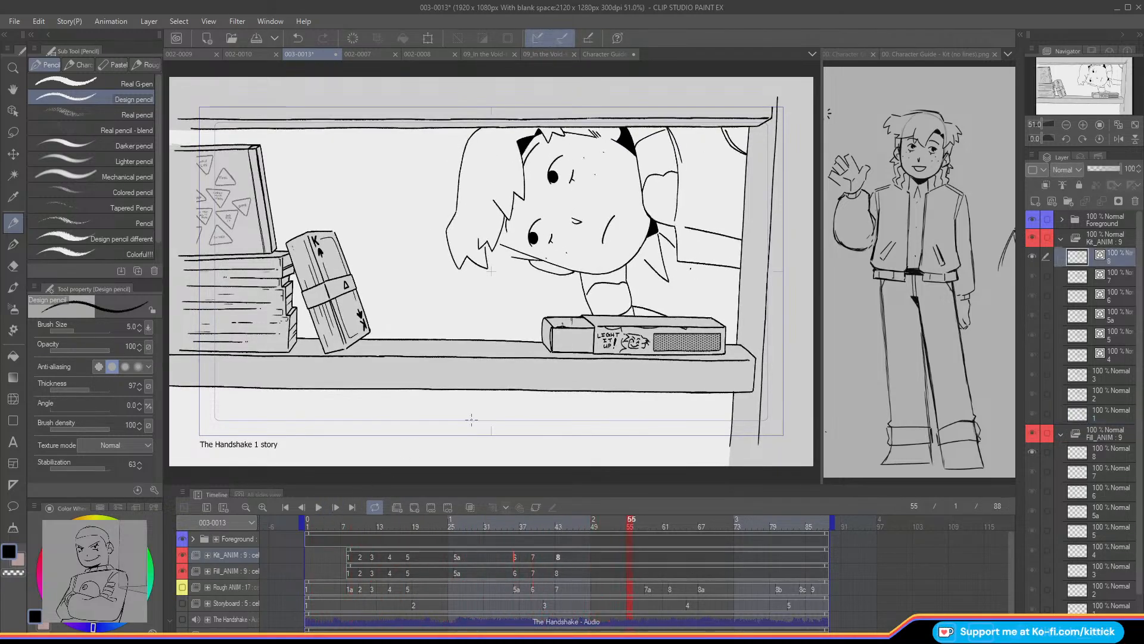
- Collapse the Kit_ANIM and Fill_ANIM folders and save the 003-0013 file
click(1060, 240)
click(1061, 257)
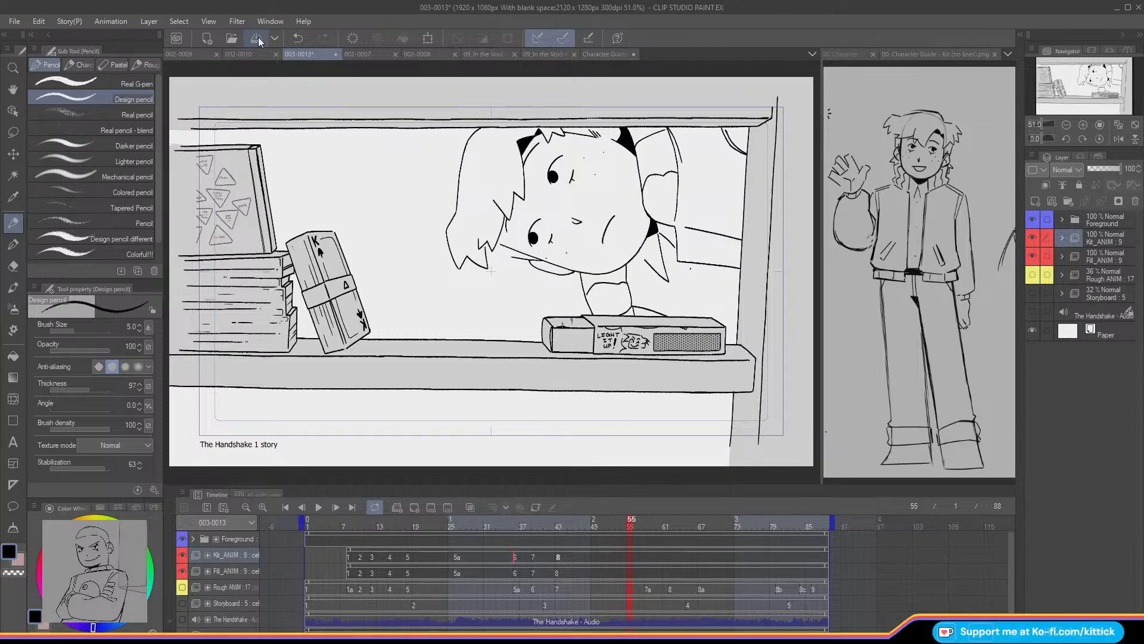
click(257, 38)
- Play the saved shelf animation twice from frame 1 to review the finished timing
click(304, 528)
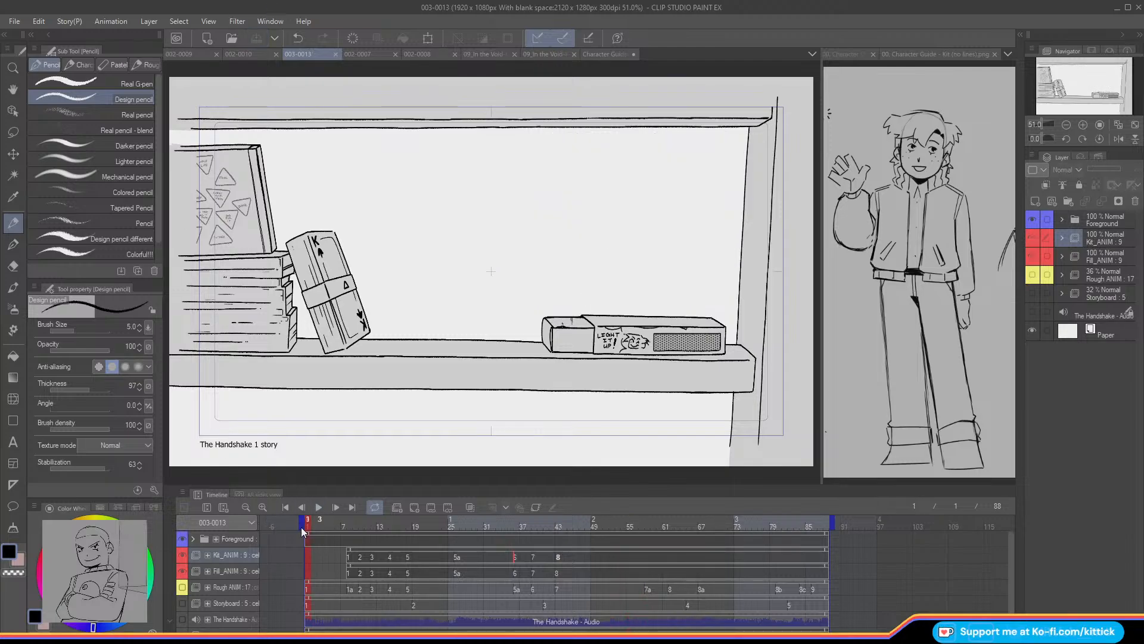
click(318, 507)
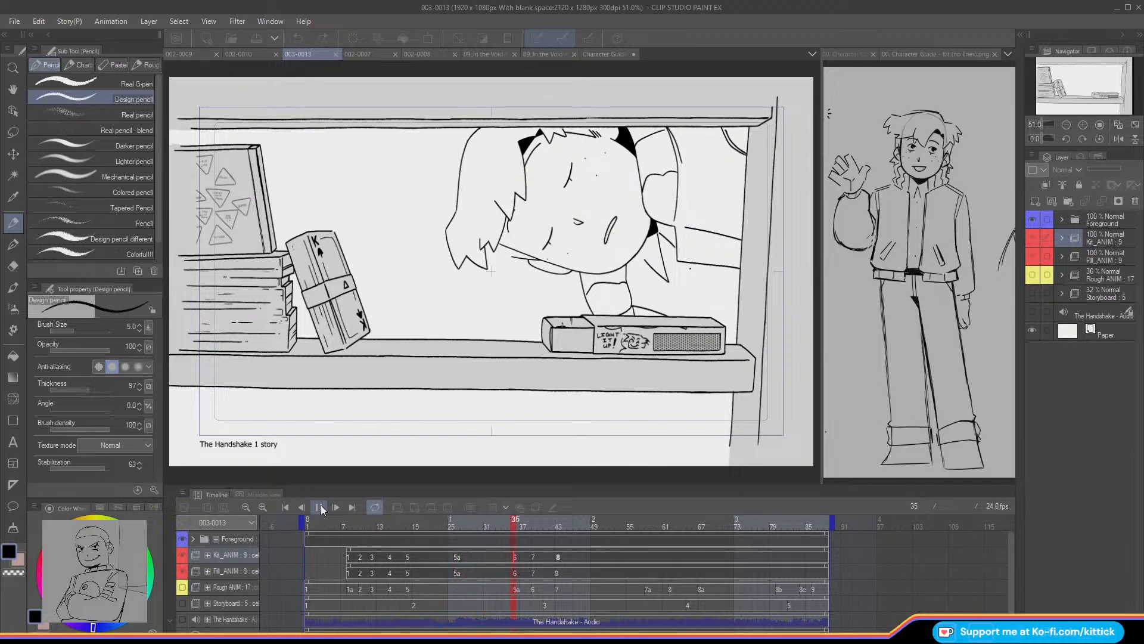
click(321, 506)
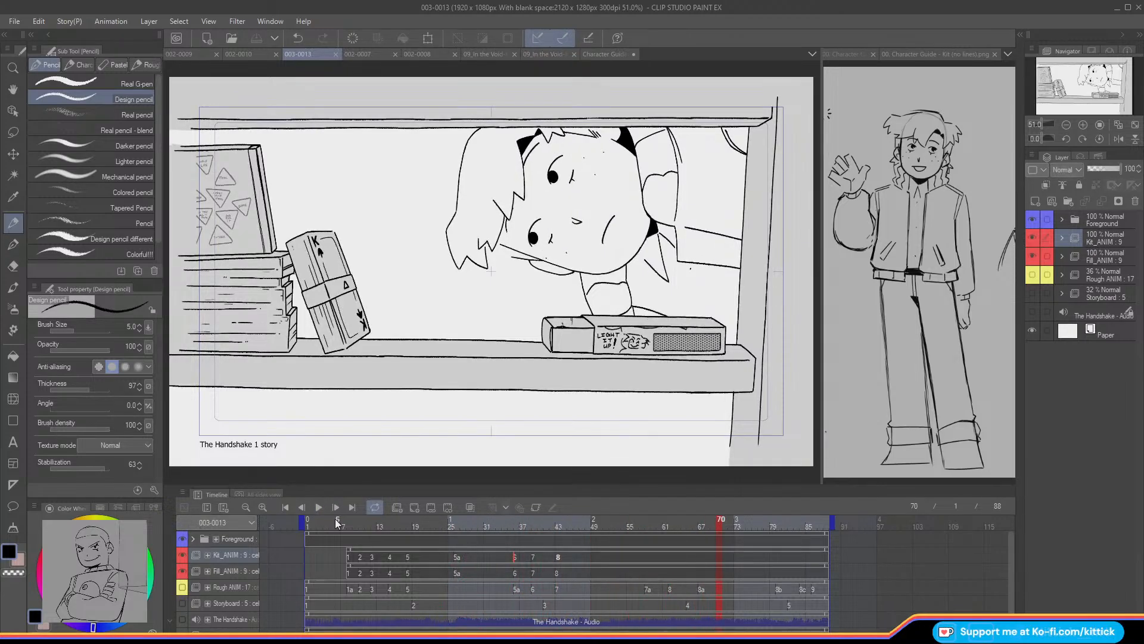
click(306, 530)
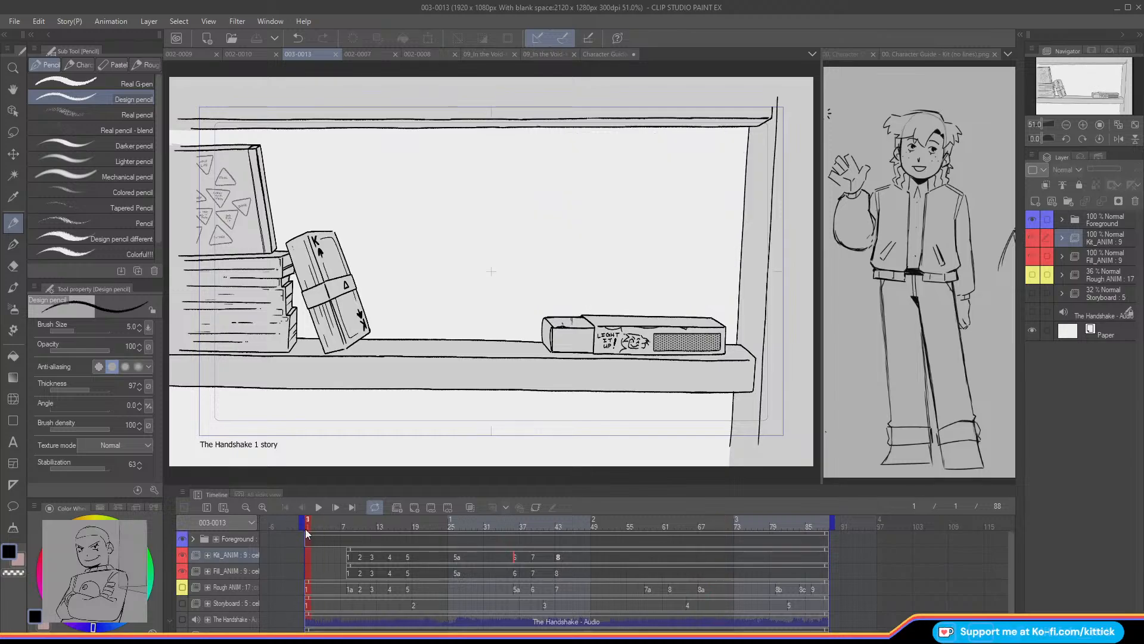
click(319, 507)
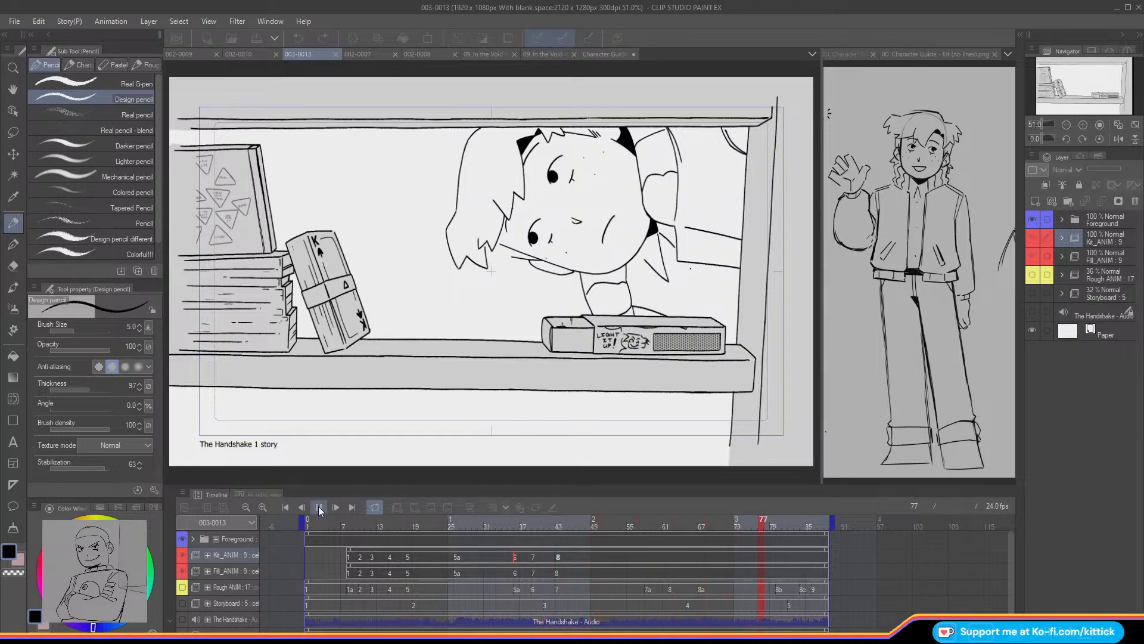
click(319, 507)
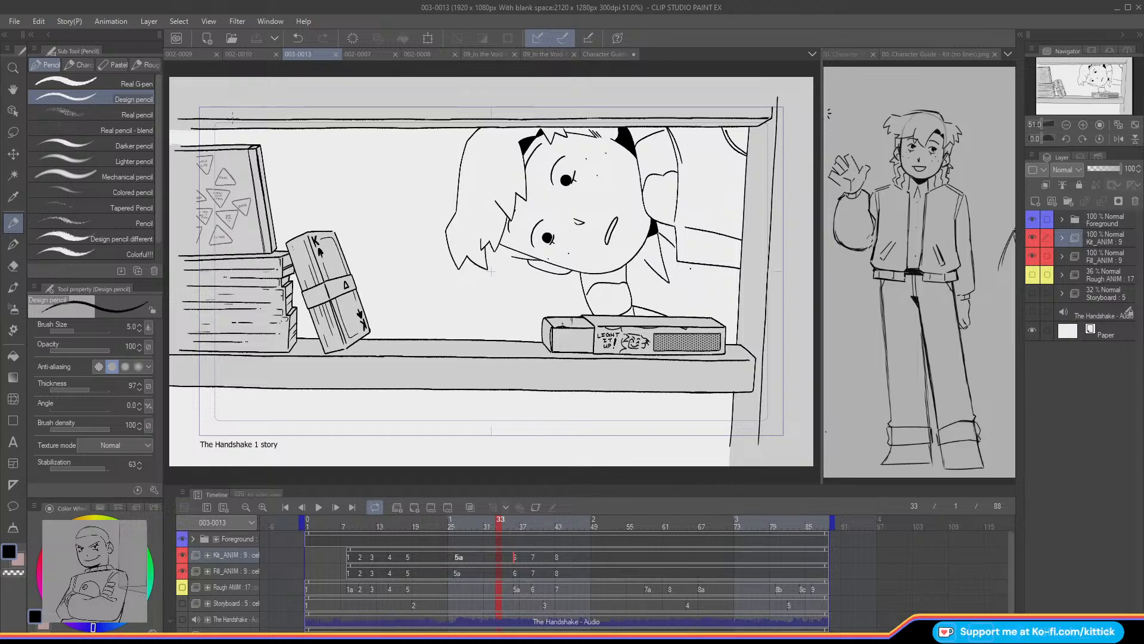
- Play the 002-0009 eight-ball shot and the 002-0010 shoe shot to review the preceding scenes
click(205, 55)
click(318, 507)
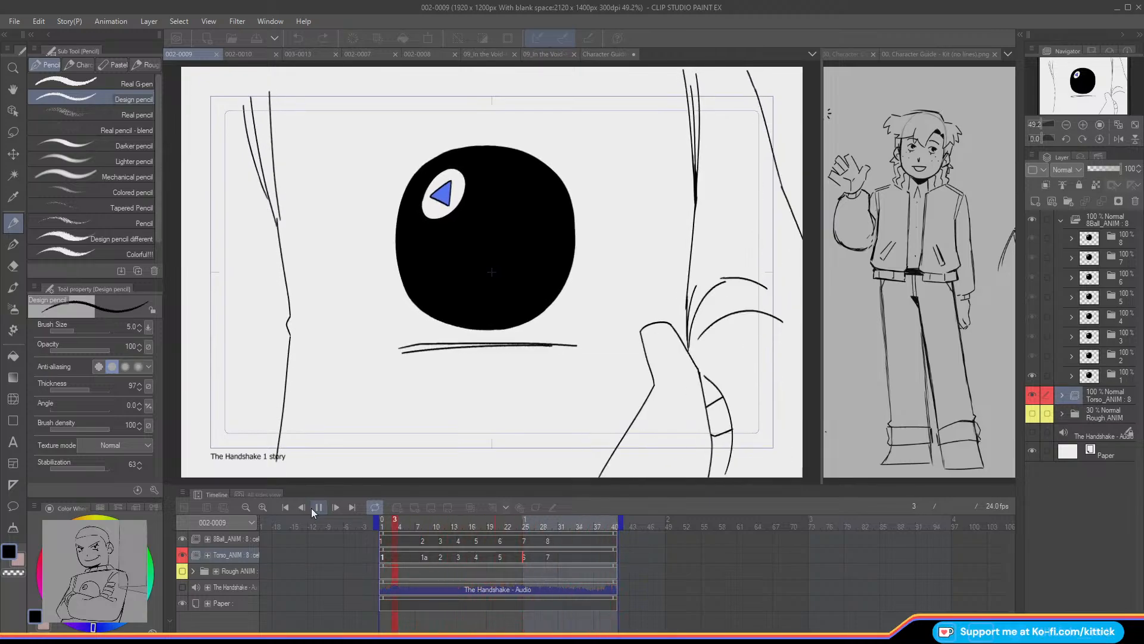
click(312, 508)
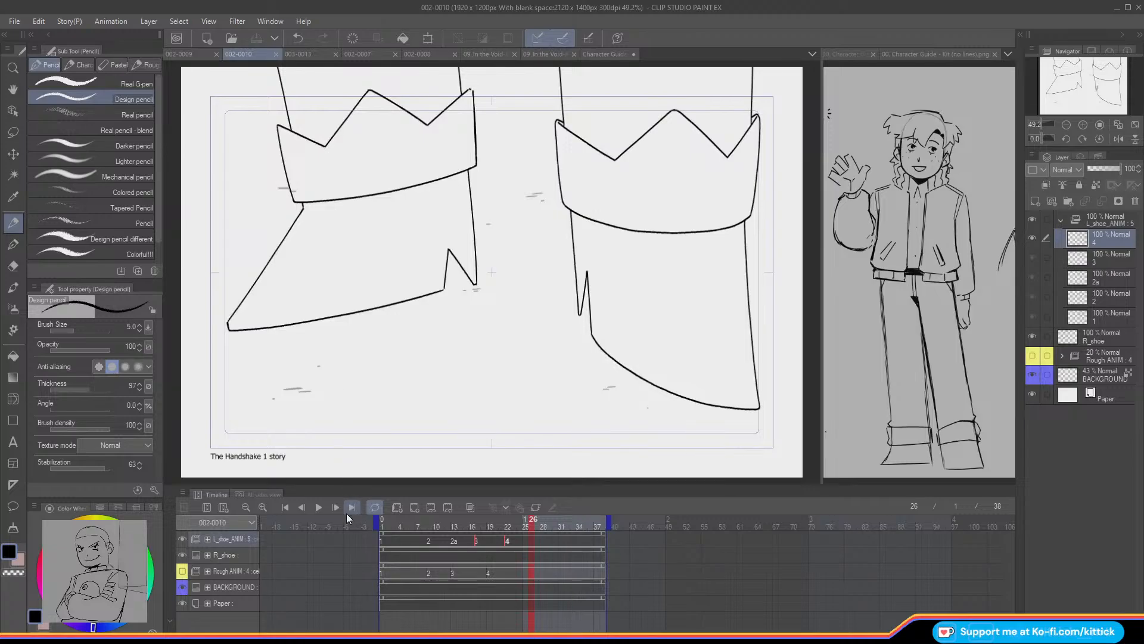
click(317, 512)
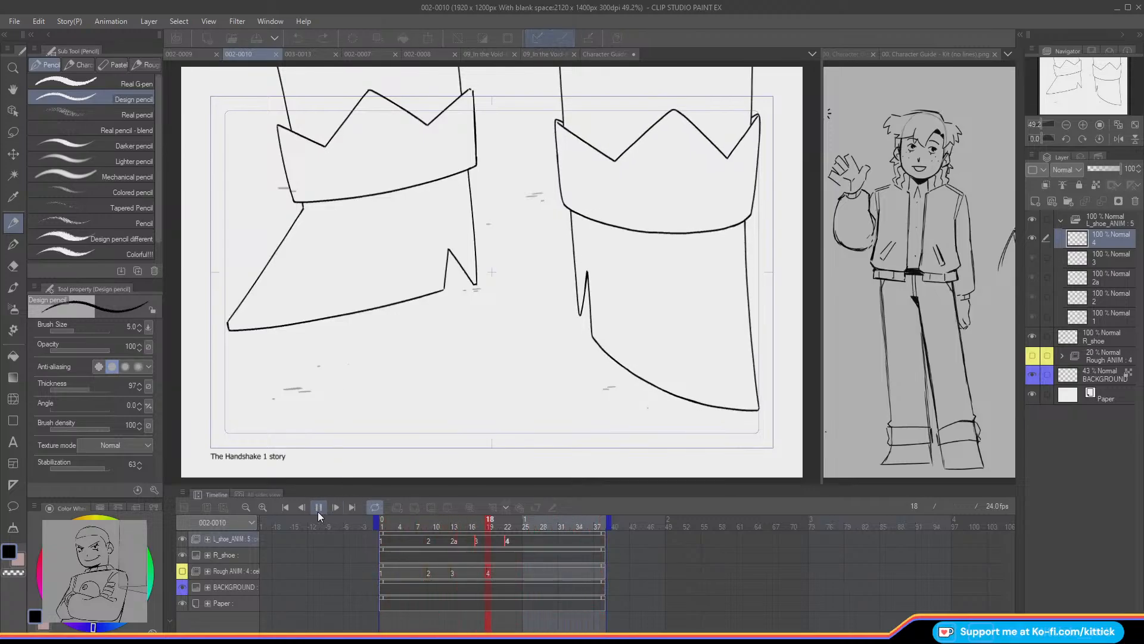
click(318, 509)
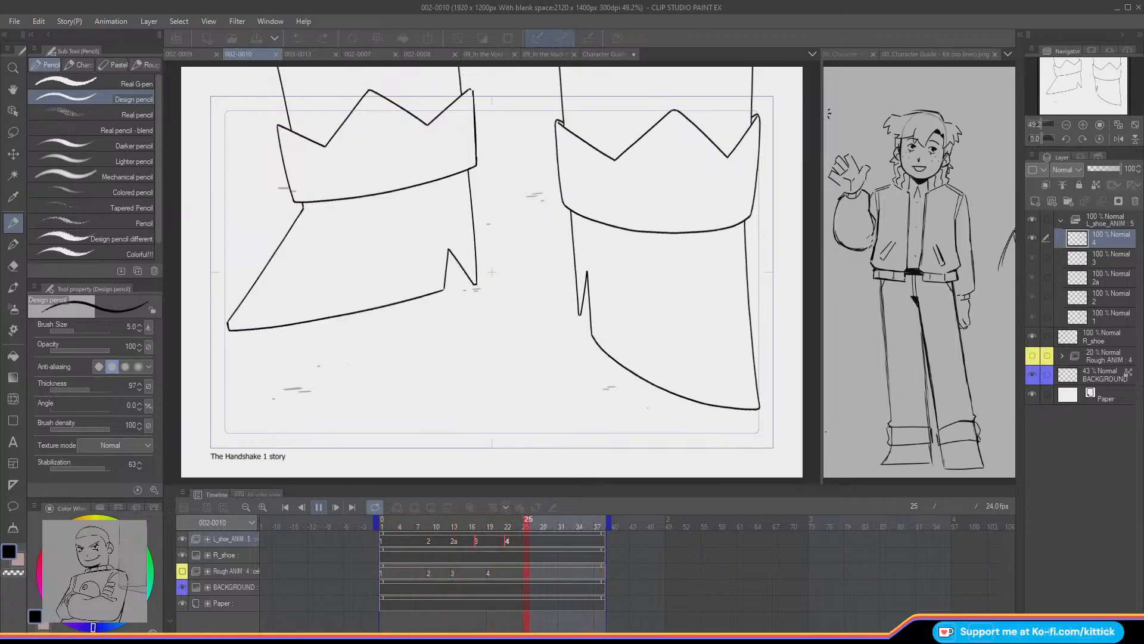
- Return to 003-0013 and replay the shelf animation several times to review it after the other shots
click(310, 55)
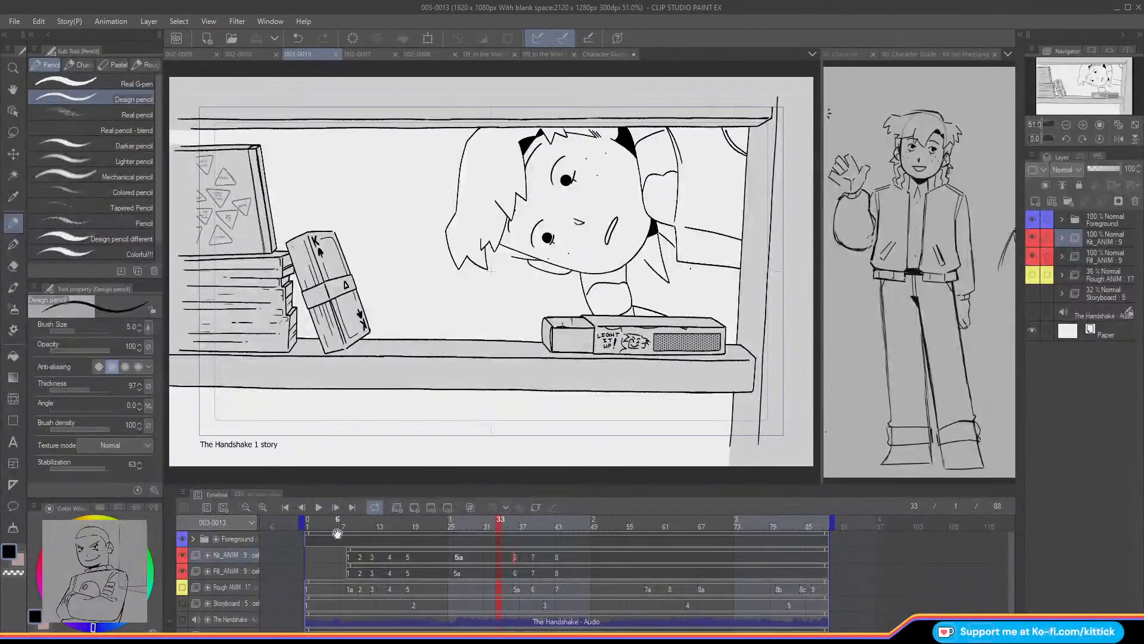
click(319, 507)
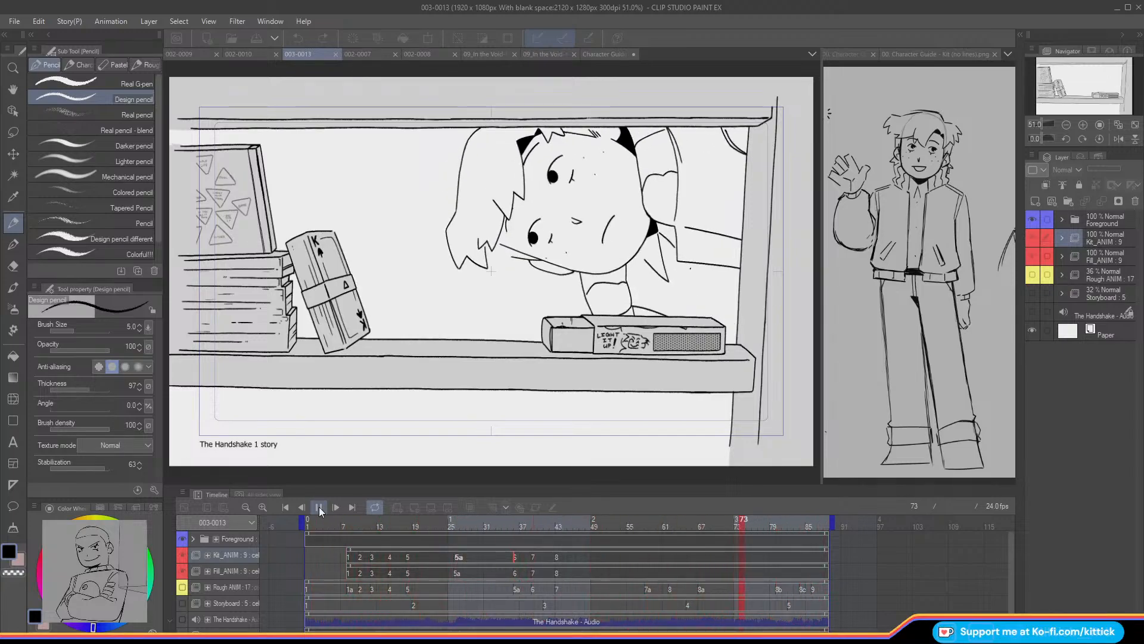
click(320, 506)
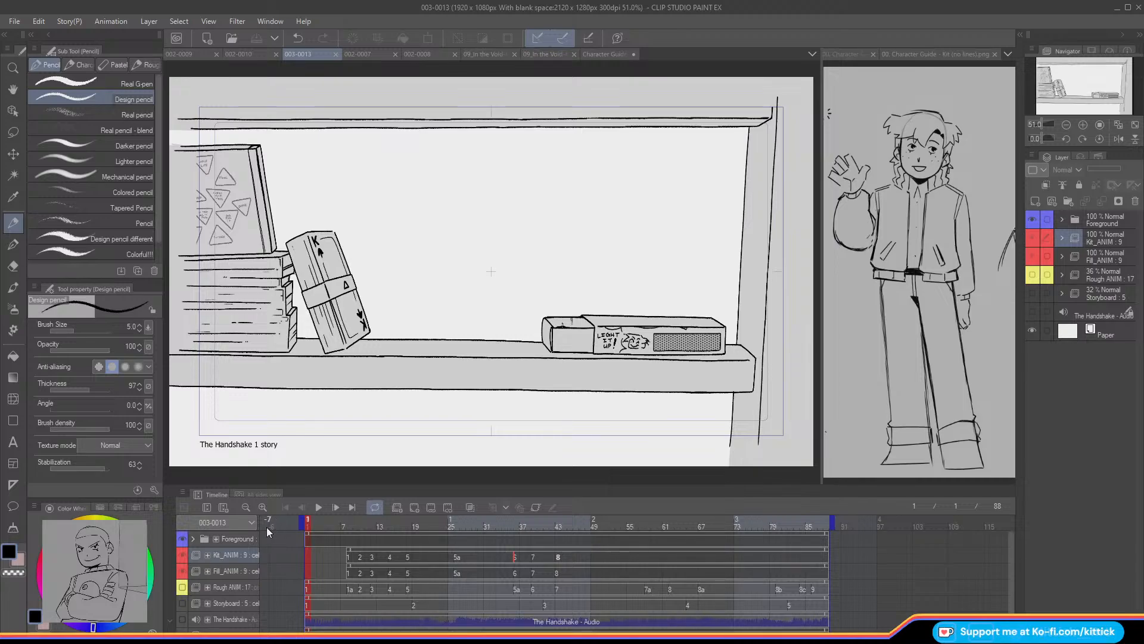
mouse_move(332, 526)
mouse_down()
mouse_move(604, 524)
mouse_move(312, 528)
mouse_move(628, 524)
mouse_move(313, 526)
mouse_move(358, 526)
mouse_move(330, 522)
mouse_up()
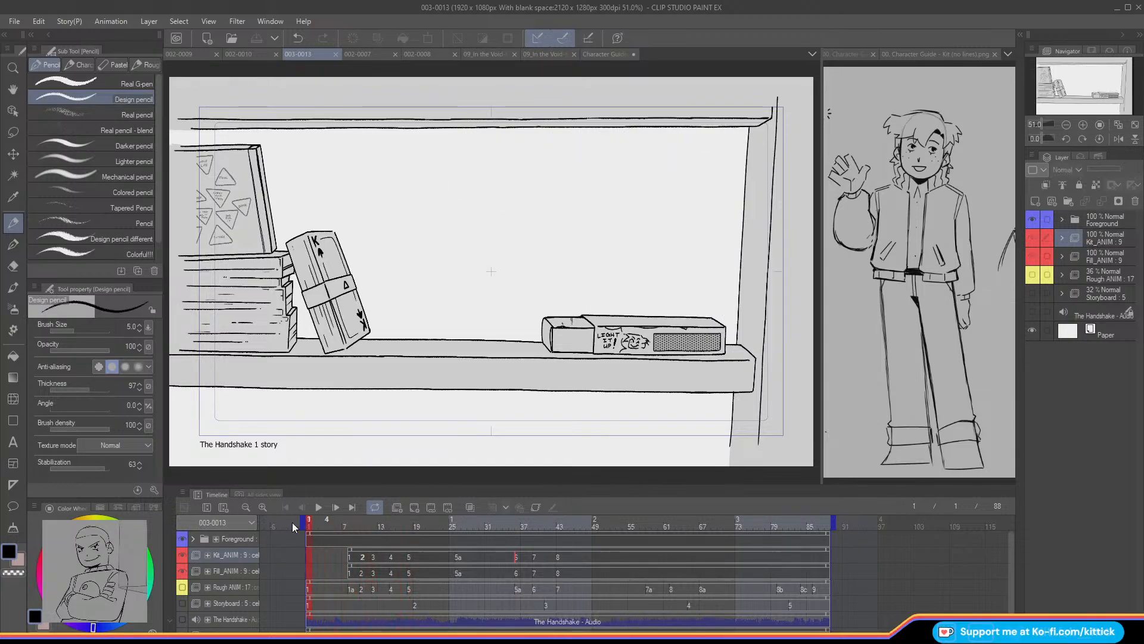
click(320, 507)
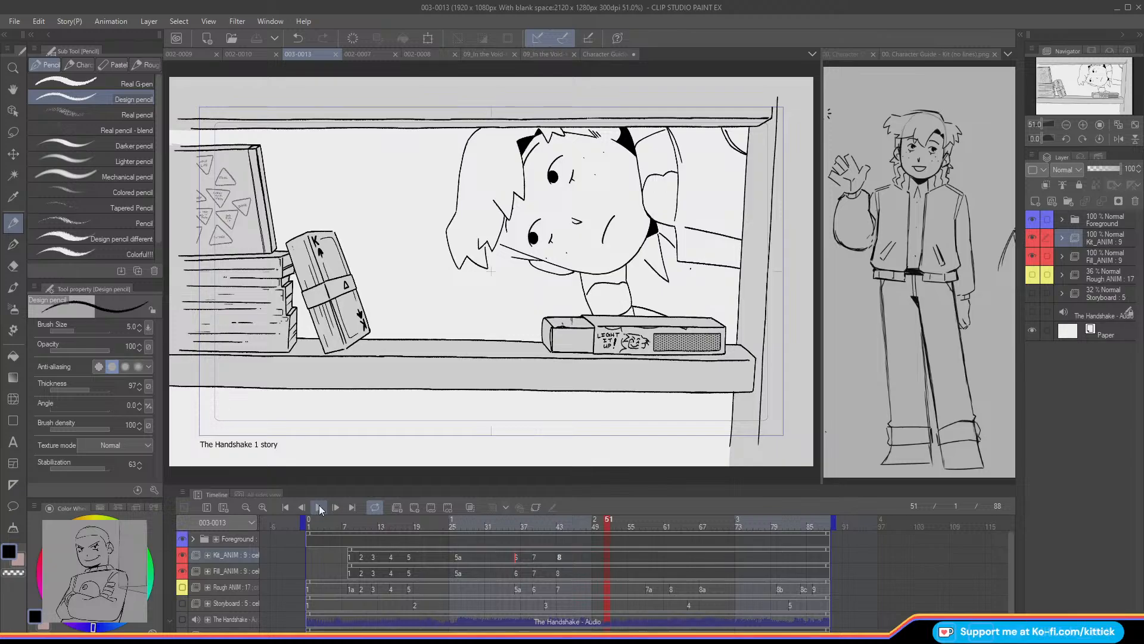
click(319, 507)
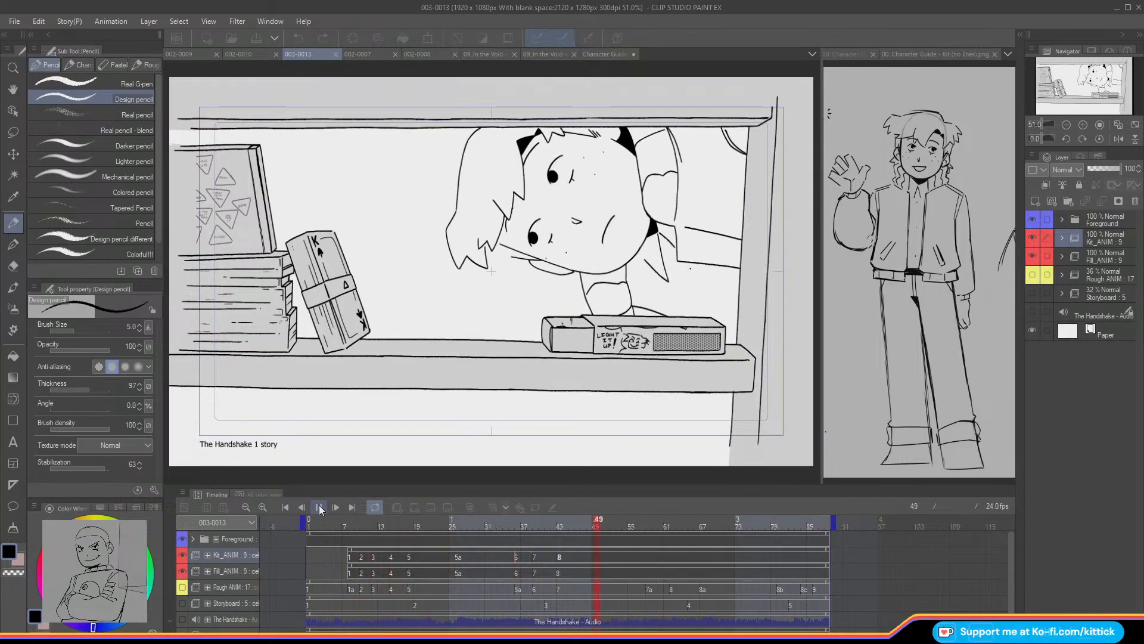
click(319, 507)
click(320, 507)
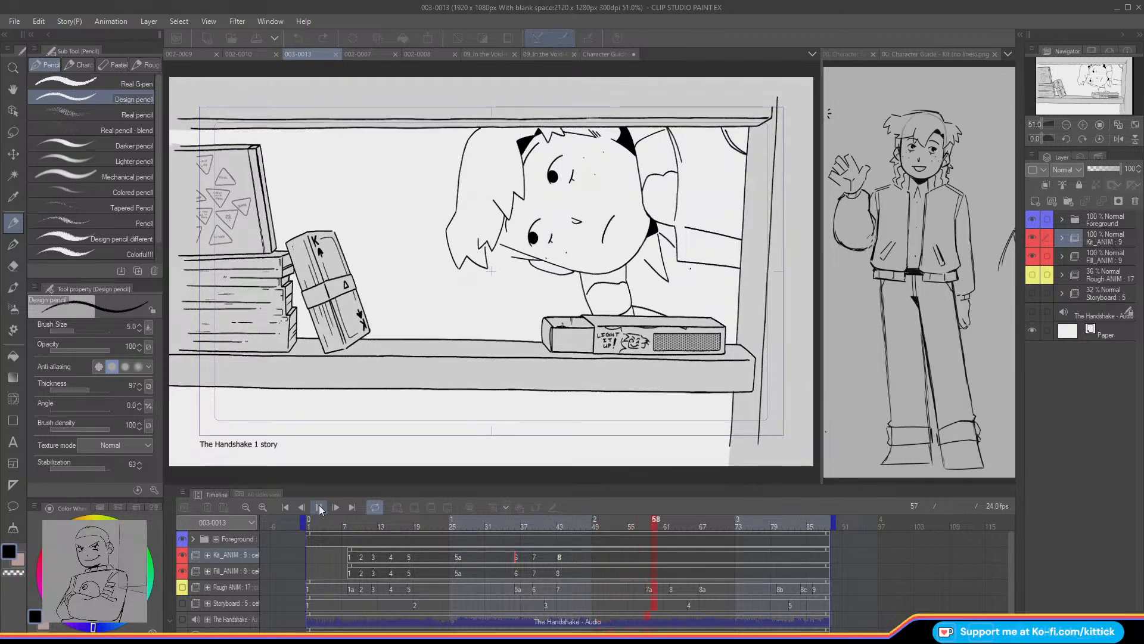